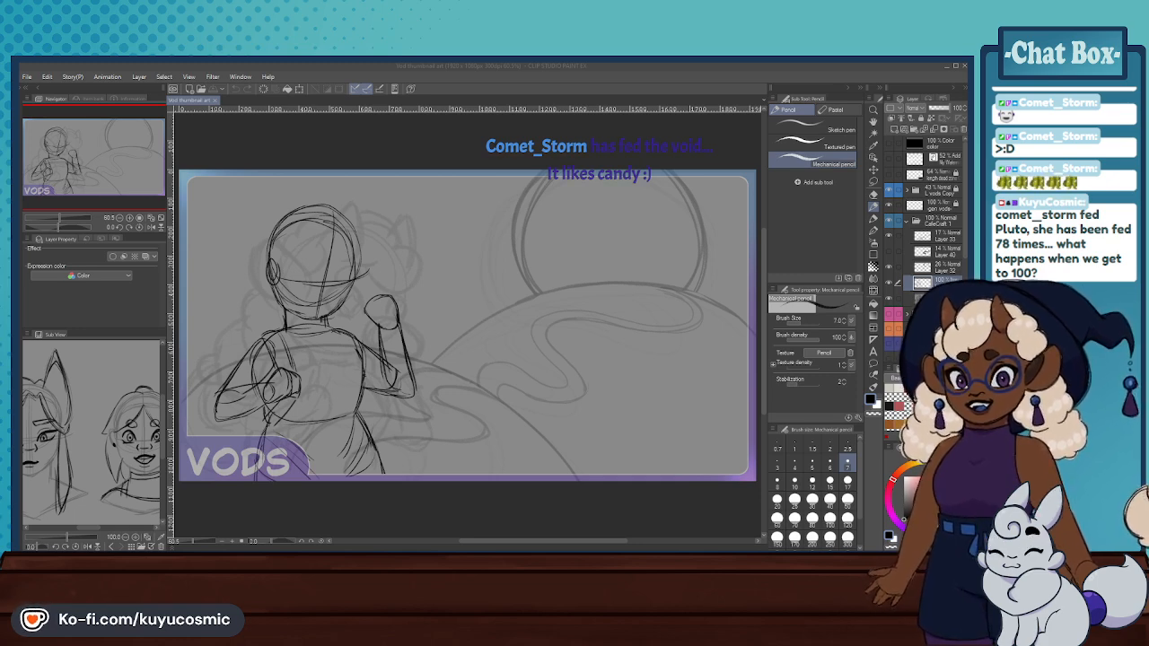
scroll(511, 279, up, 3)
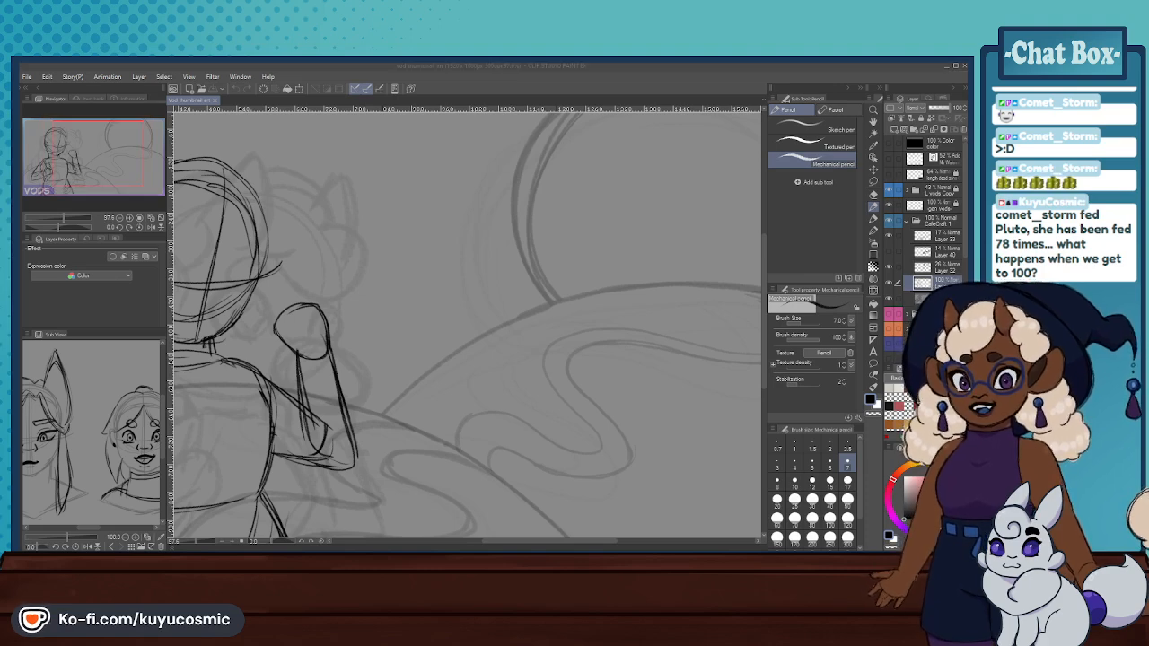
click(162, 218)
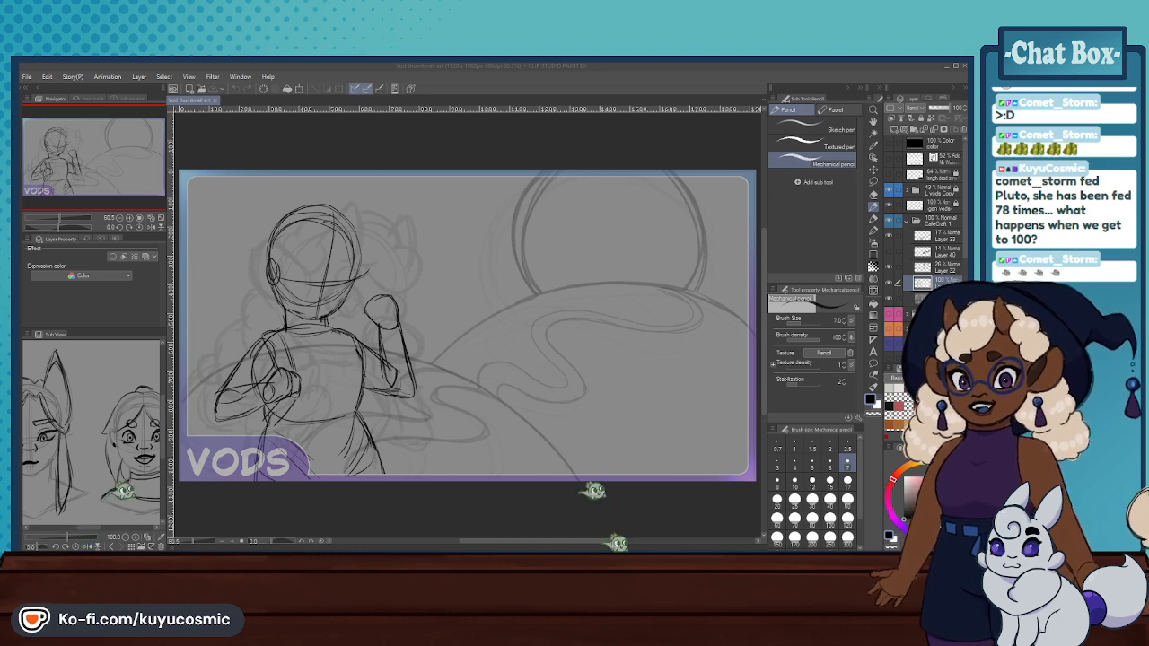
key(alt+Tab)
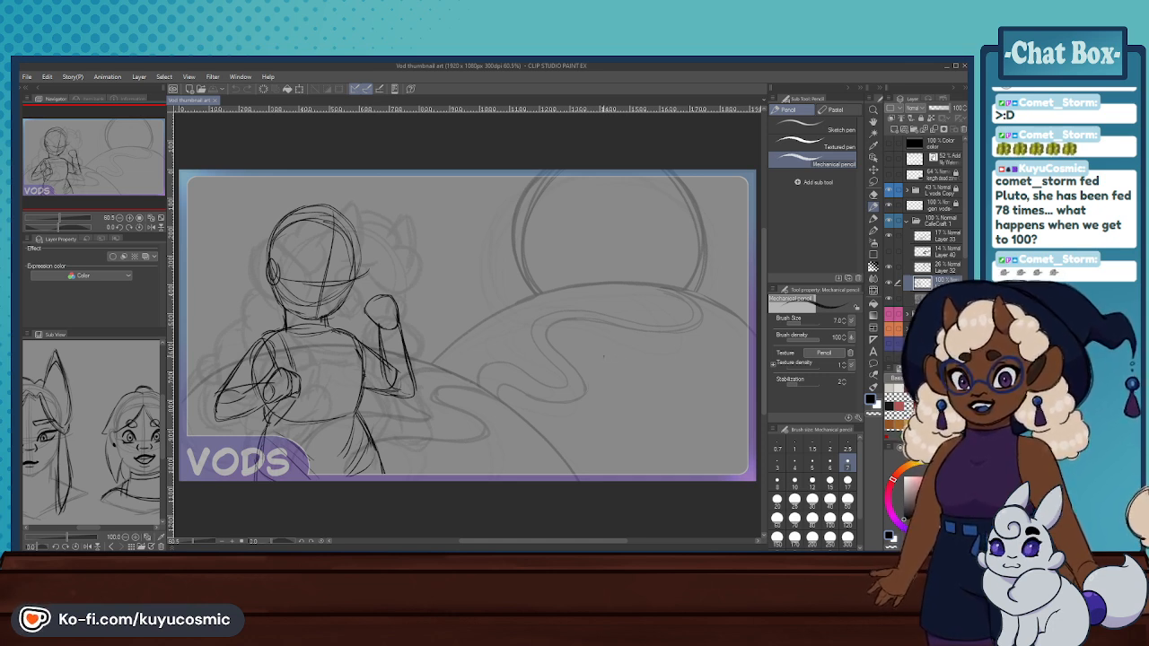
click(794, 481)
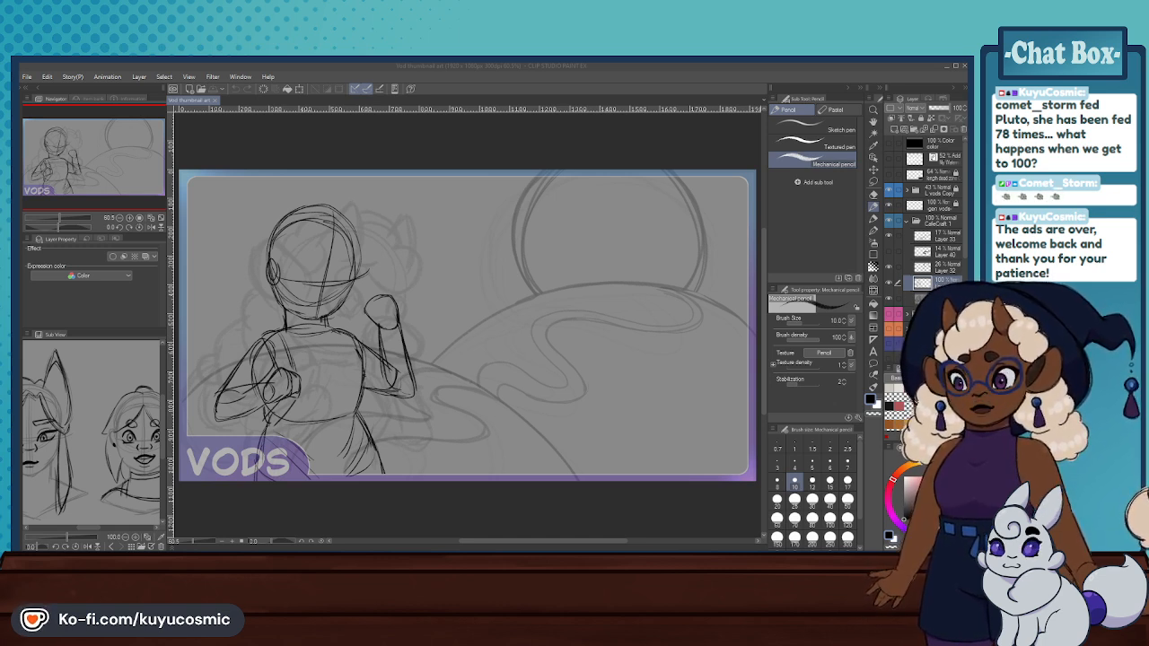
click(625, 483)
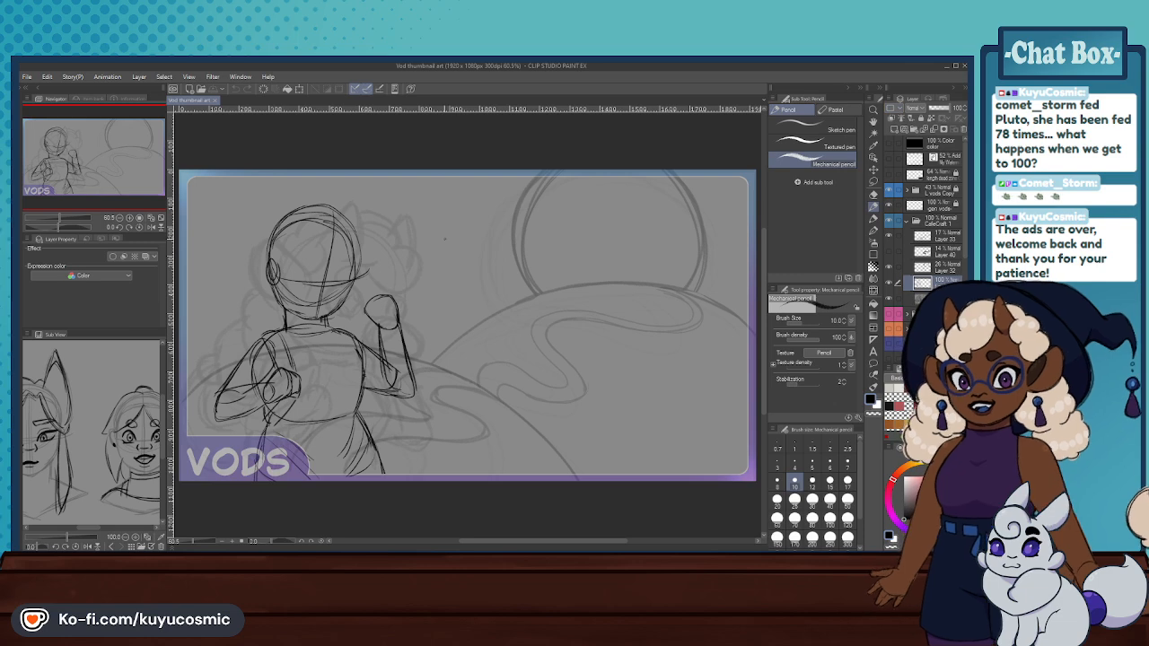
scroll(453, 239, down, 4)
scroll(476, 260, up, 5)
scroll(511, 278, down, 4)
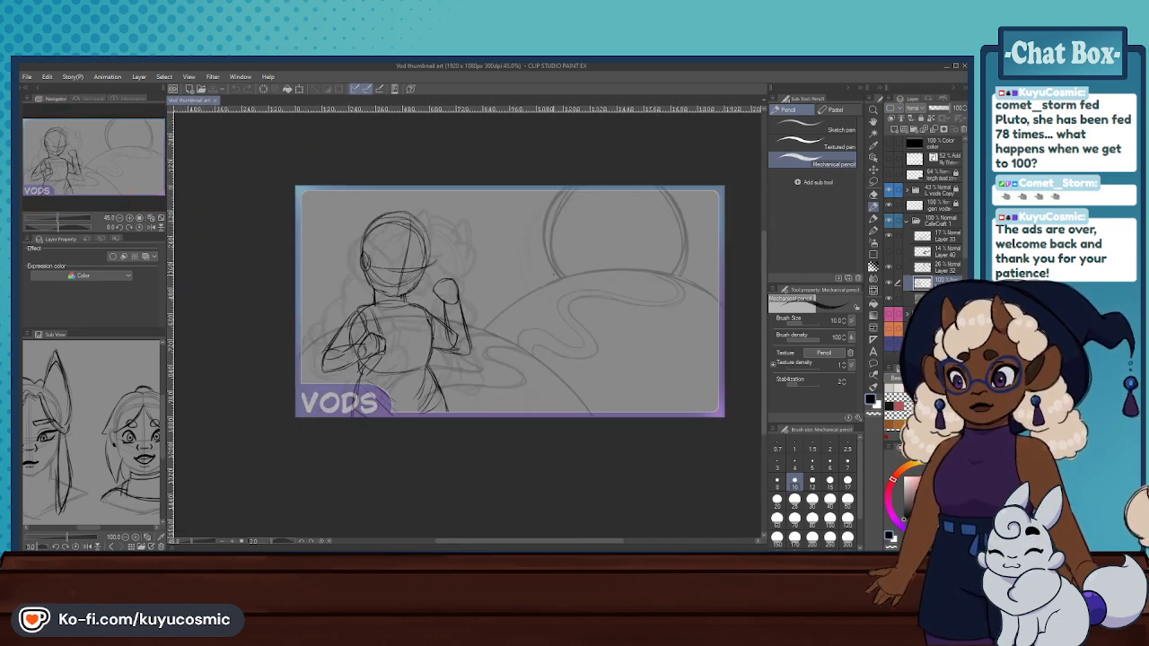
scroll(524, 283, up, 2)
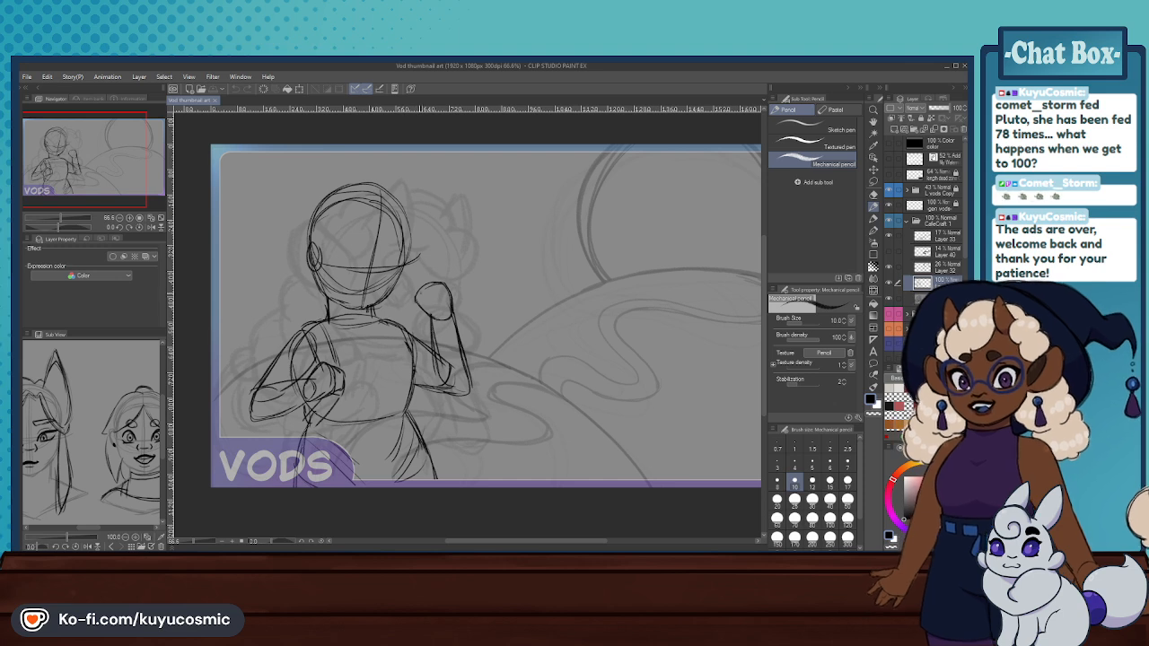
drag(407, 290, 419, 290)
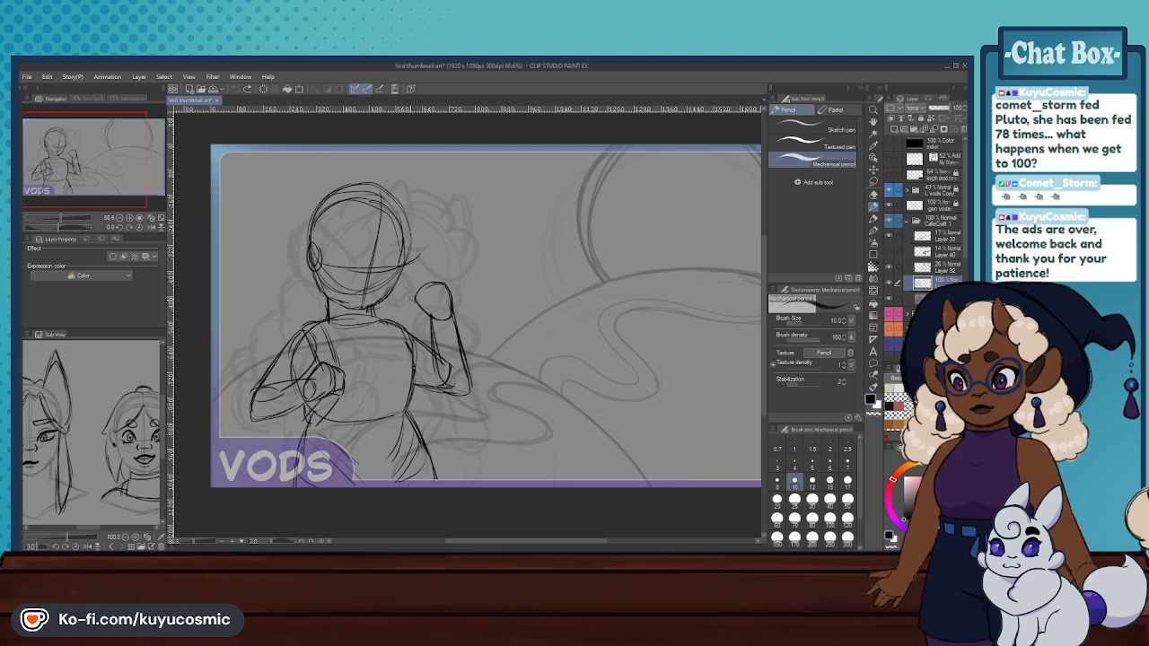
mouse_move(422, 261)
mouse_down()
mouse_move(412, 296)
mouse_move(441, 278)
mouse_up()
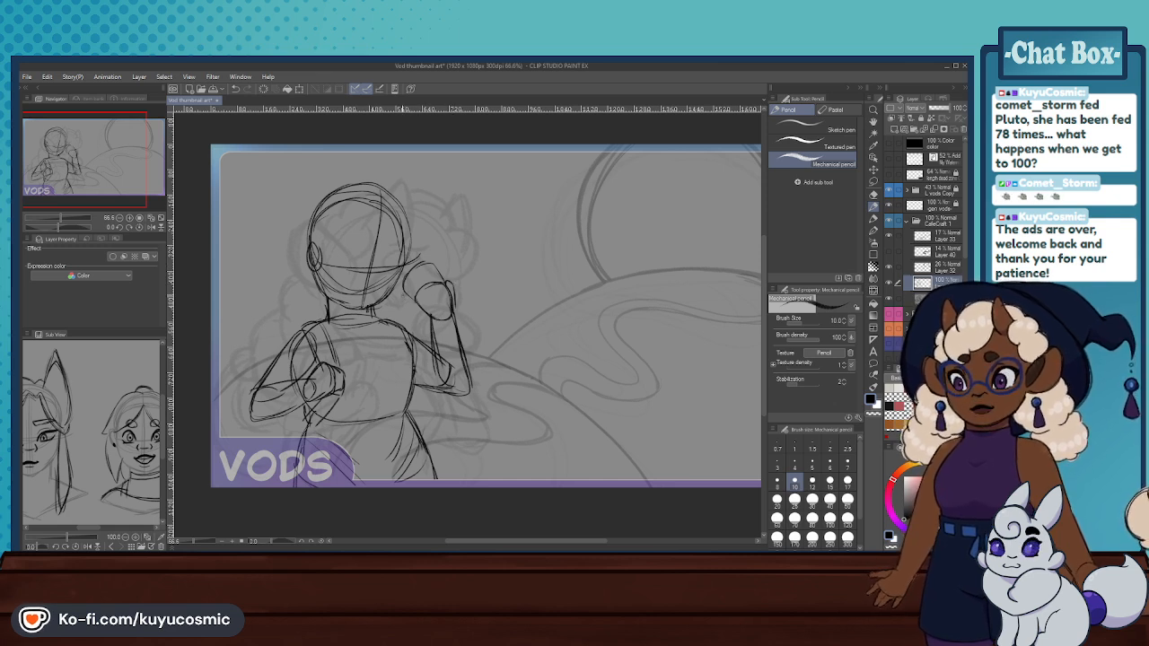
key(ctrl+z)
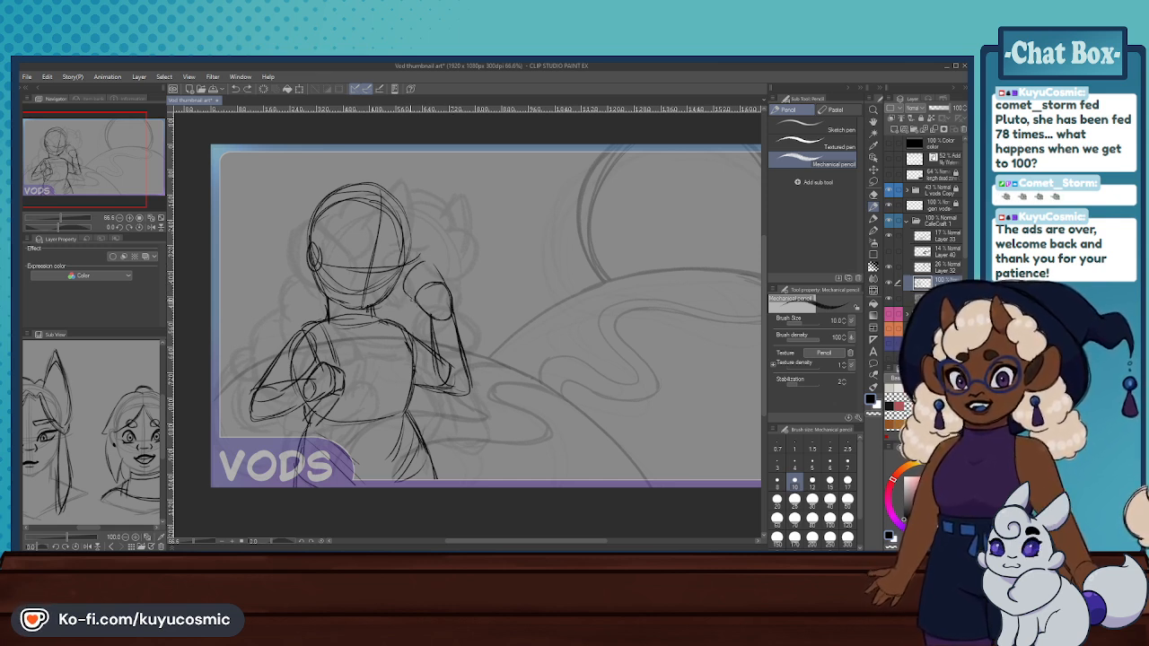
key(ctrl+z)
key(ctrl+z)
key(ctrl+y)
key(ctrl+y)
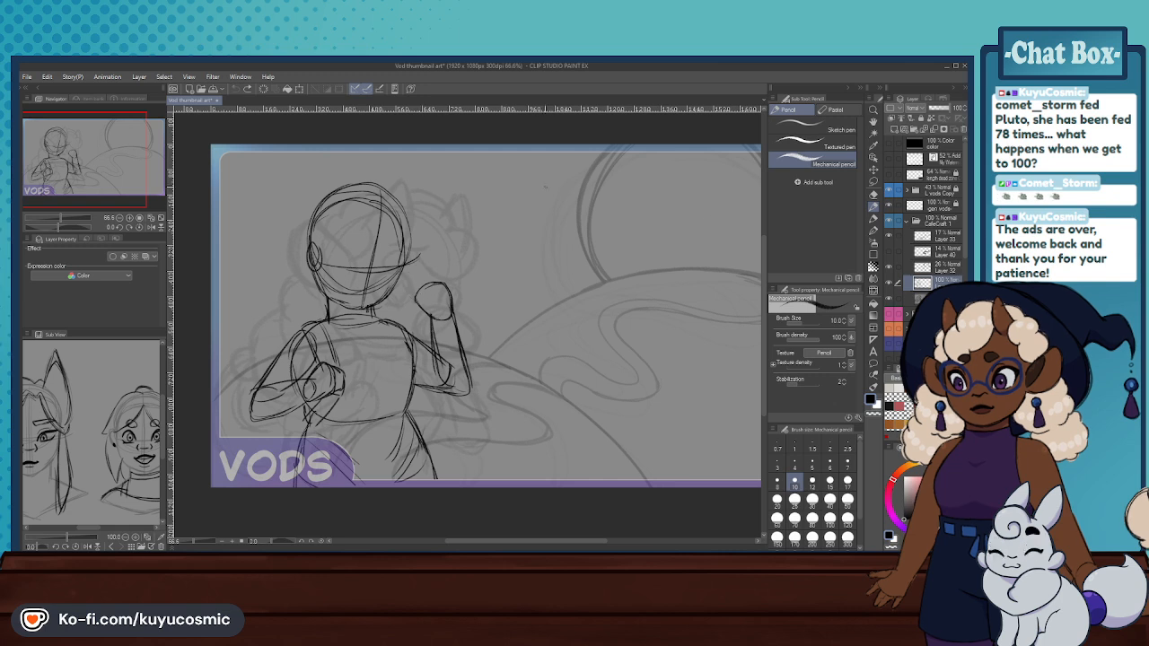
click(890, 283)
click(890, 283)
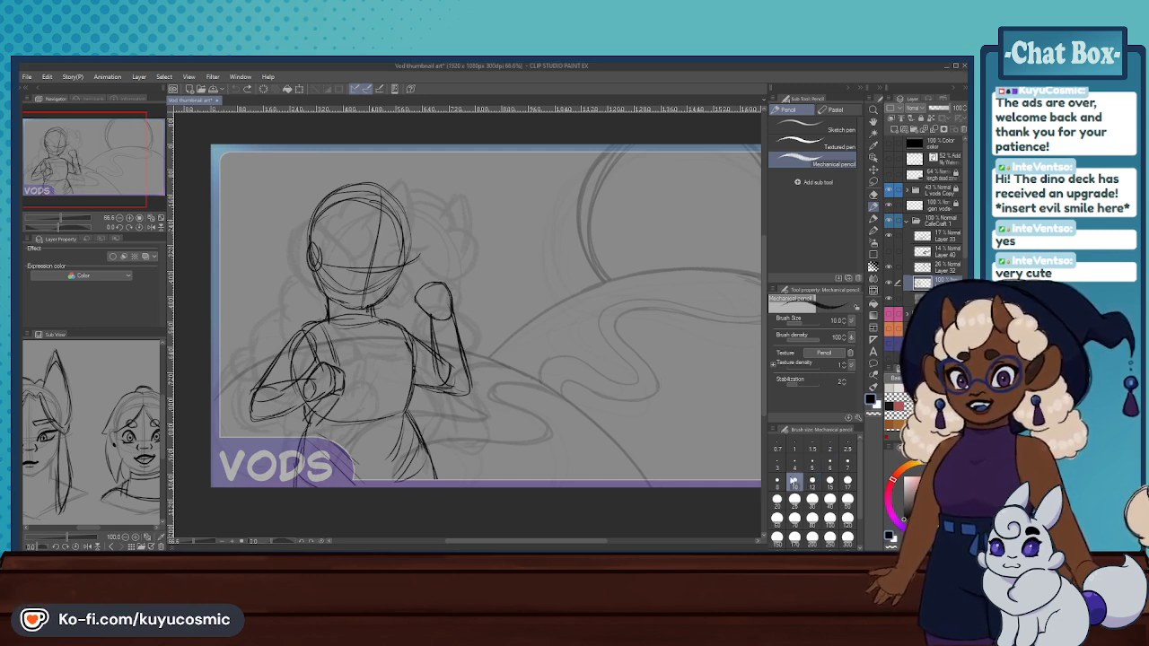
click(847, 463)
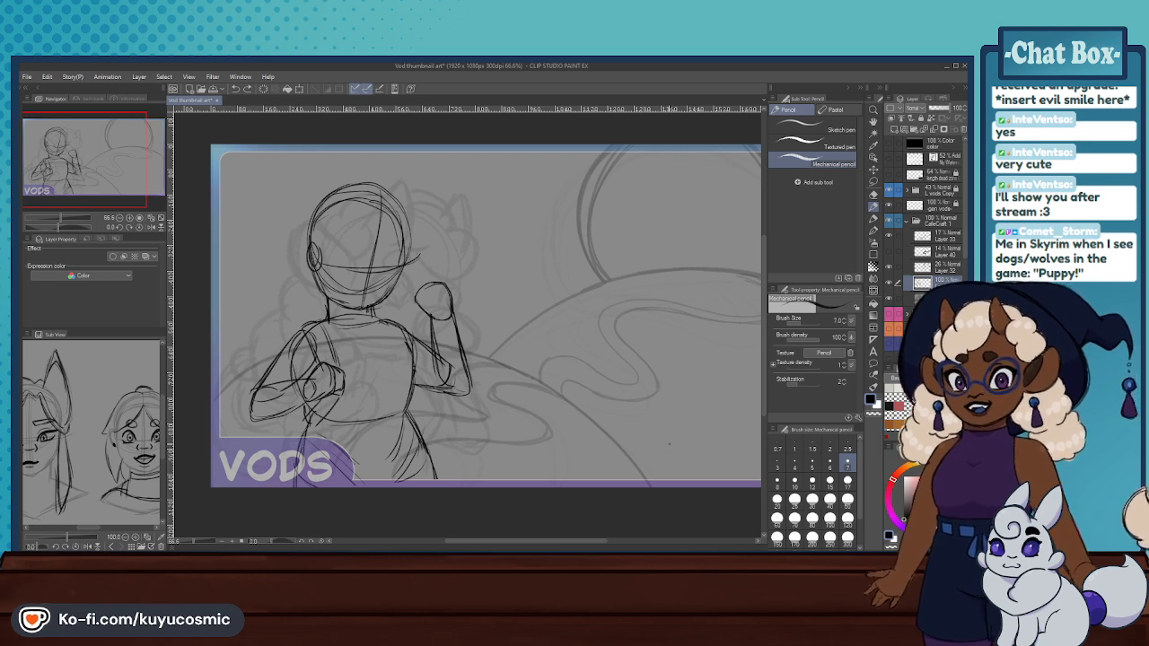
- Collapse the CafeCraft 1 layer folder and move it below the other blue-labelled folders, just above the green one
click(908, 221)
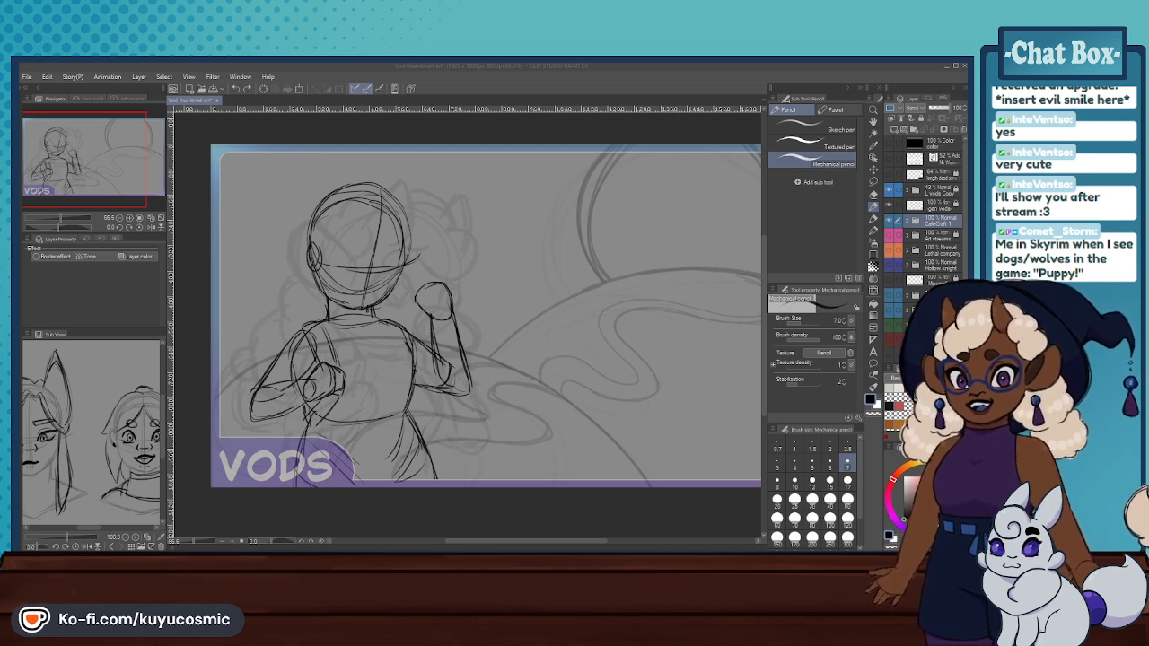
key(alt+Tab)
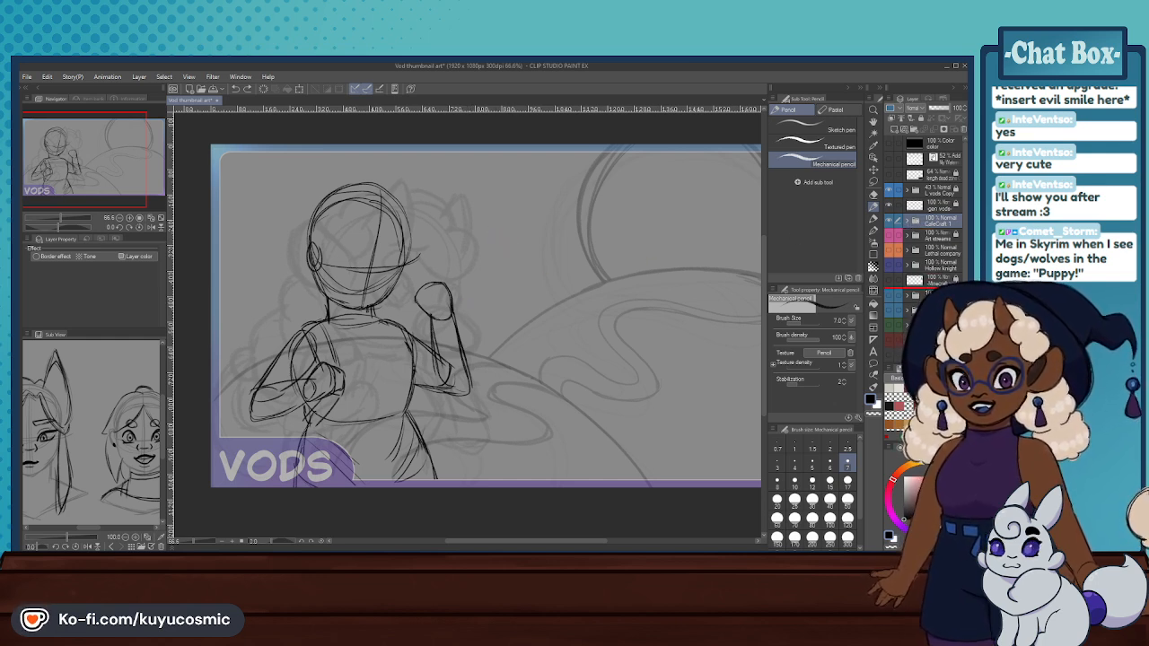
drag(938, 221, 933, 317)
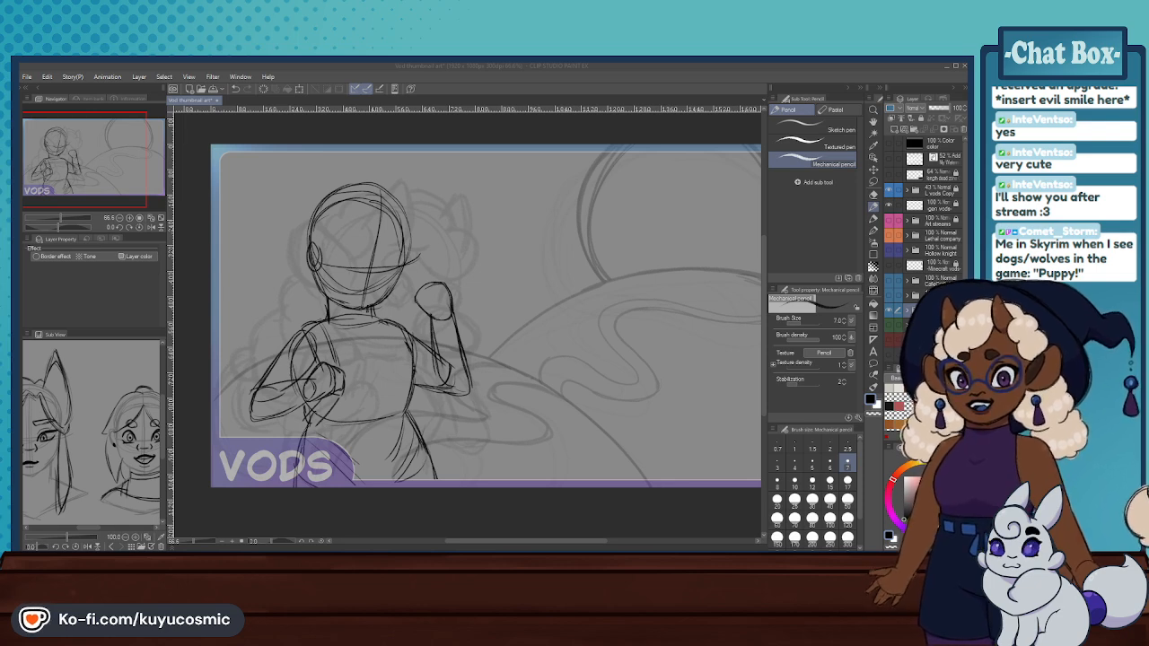
- Open the shadow lore sheet document and select its Layer 1 Copy layer, checking the layer's content by toggling its visibility
click(628, 453)
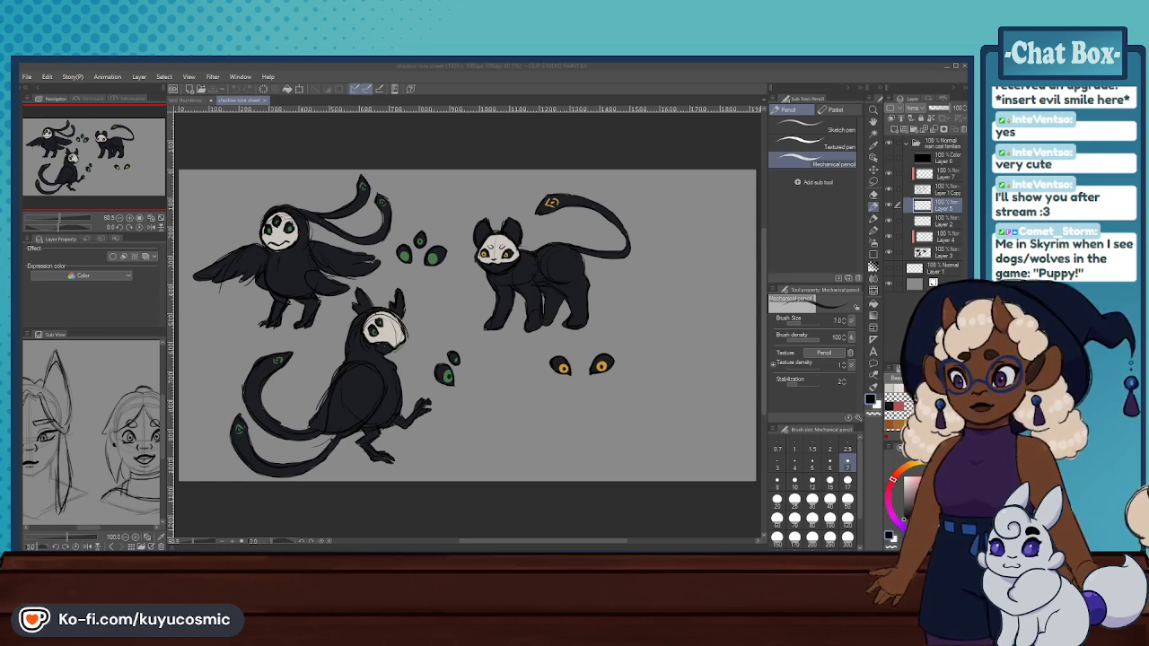
click(483, 308)
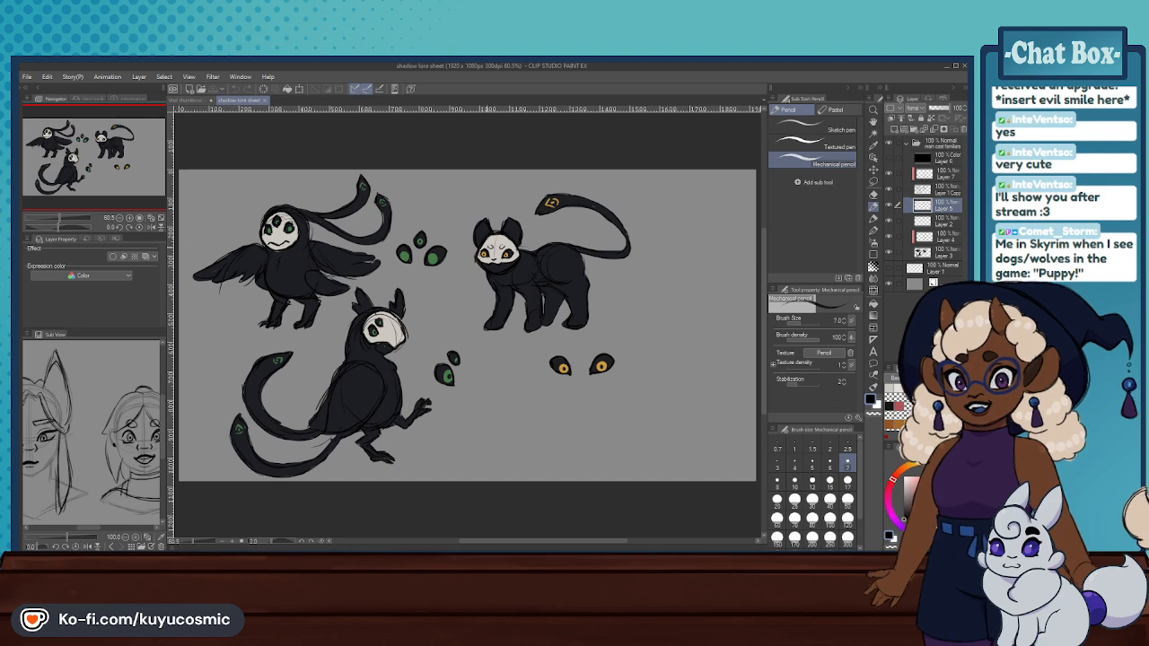
click(925, 191)
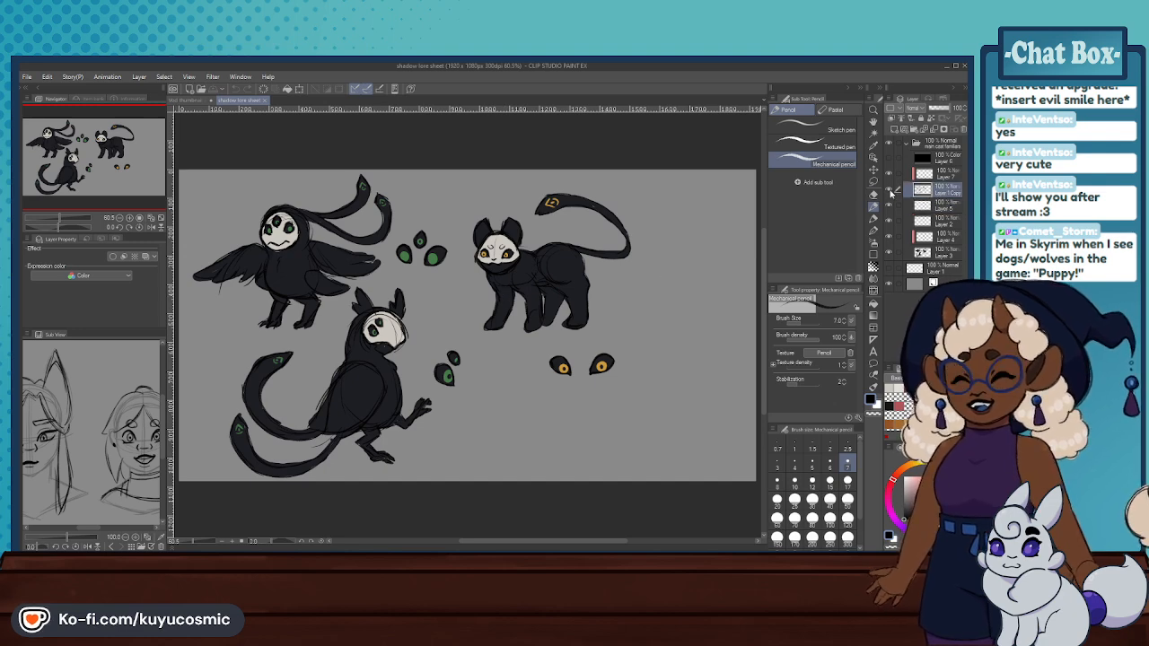
click(890, 191)
click(891, 192)
scroll(452, 370, up, 5)
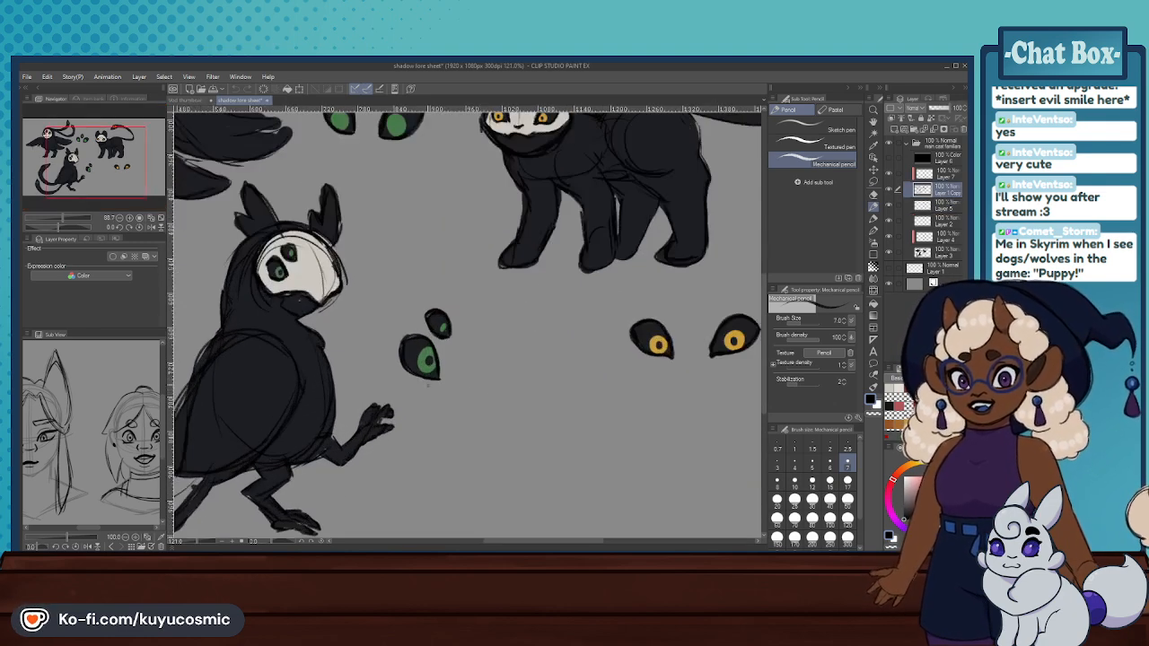
scroll(452, 370, up, 2)
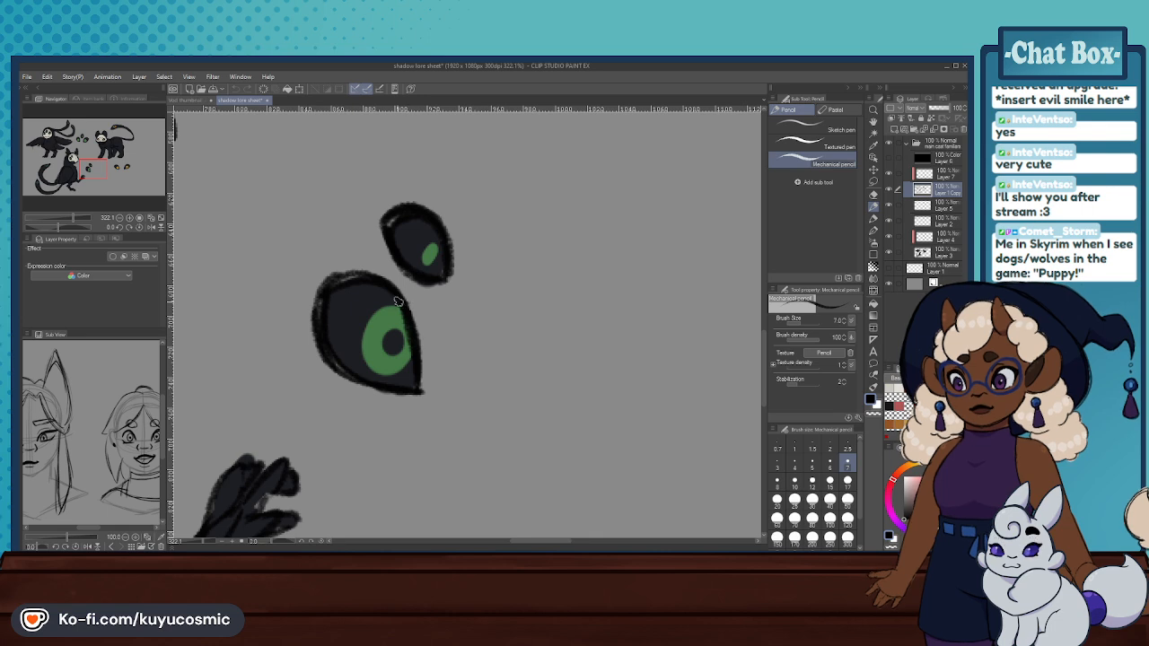
mouse_move(366, 329)
mouse_down()
mouse_move(396, 370)
mouse_move(413, 341)
mouse_move(409, 358)
mouse_move(364, 357)
mouse_up()
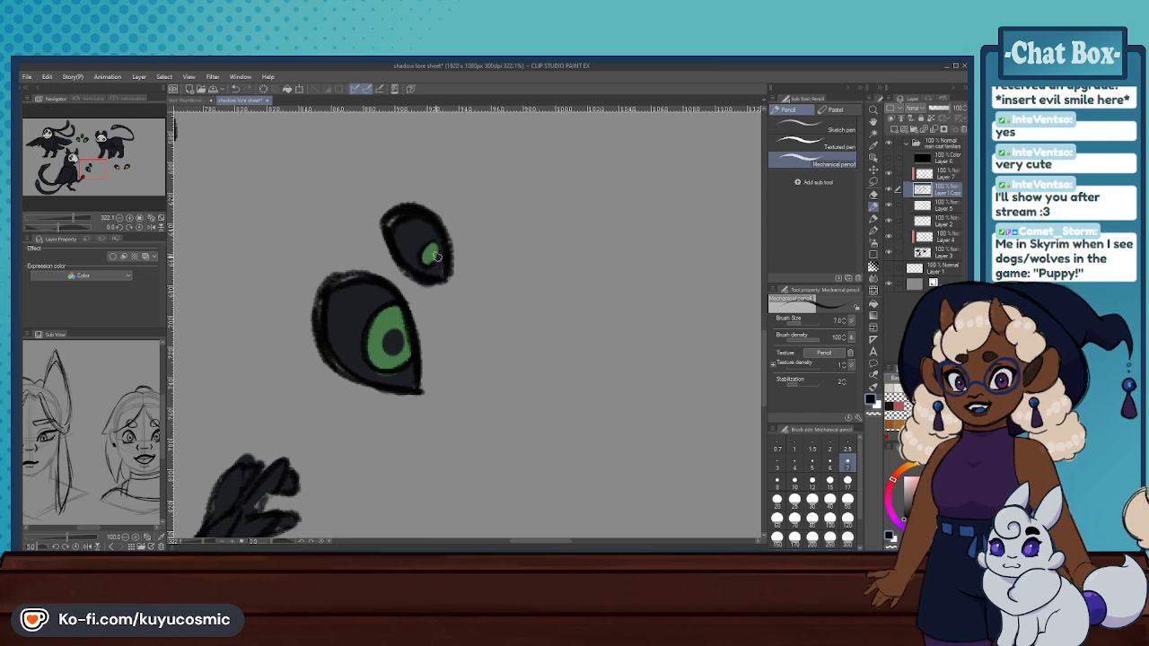
scroll(420, 260, down, 8)
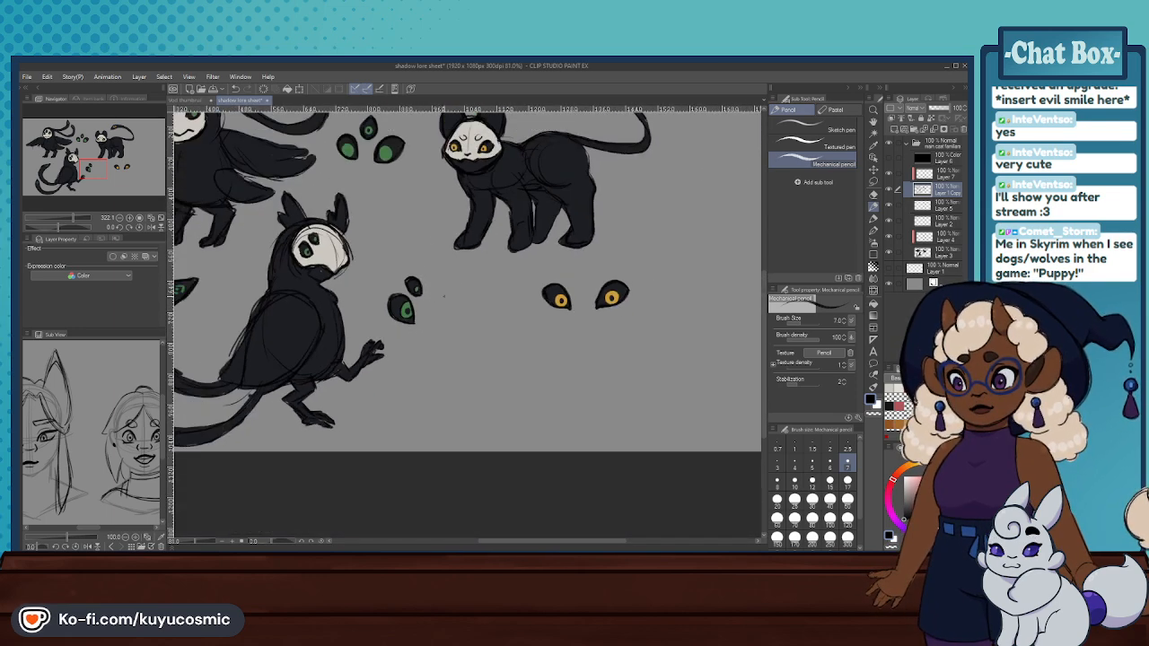
scroll(440, 270, down, 3)
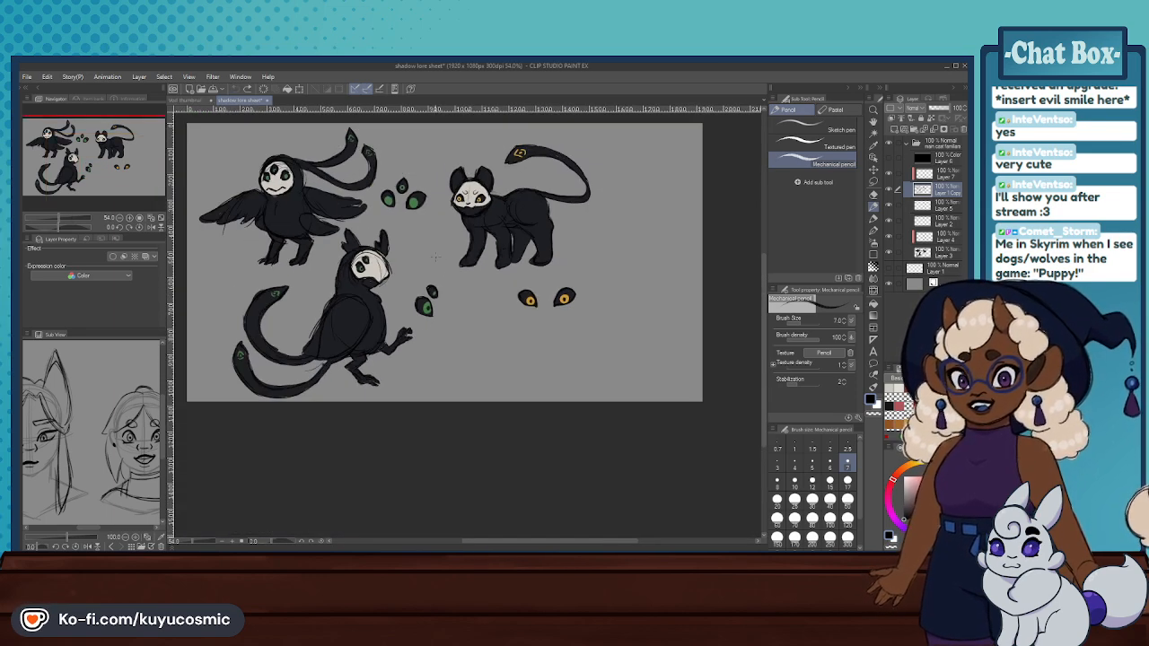
scroll(435, 255, up, 4)
scroll(436, 255, down, 3)
scroll(421, 224, up, 4)
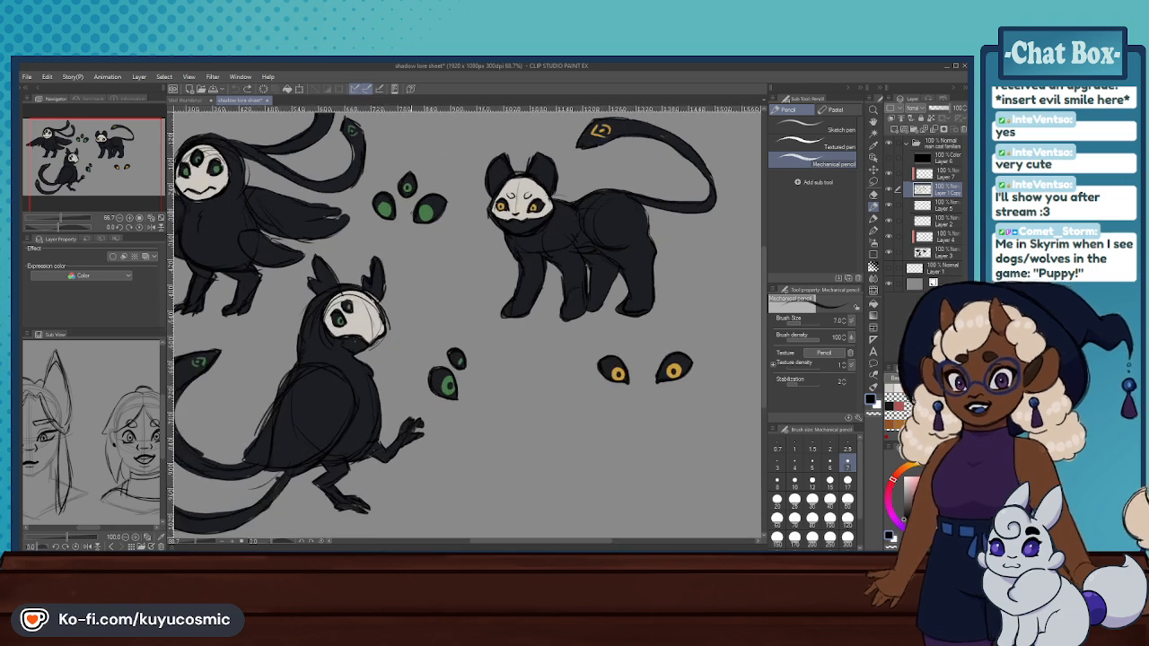
scroll(420, 212, up, 2)
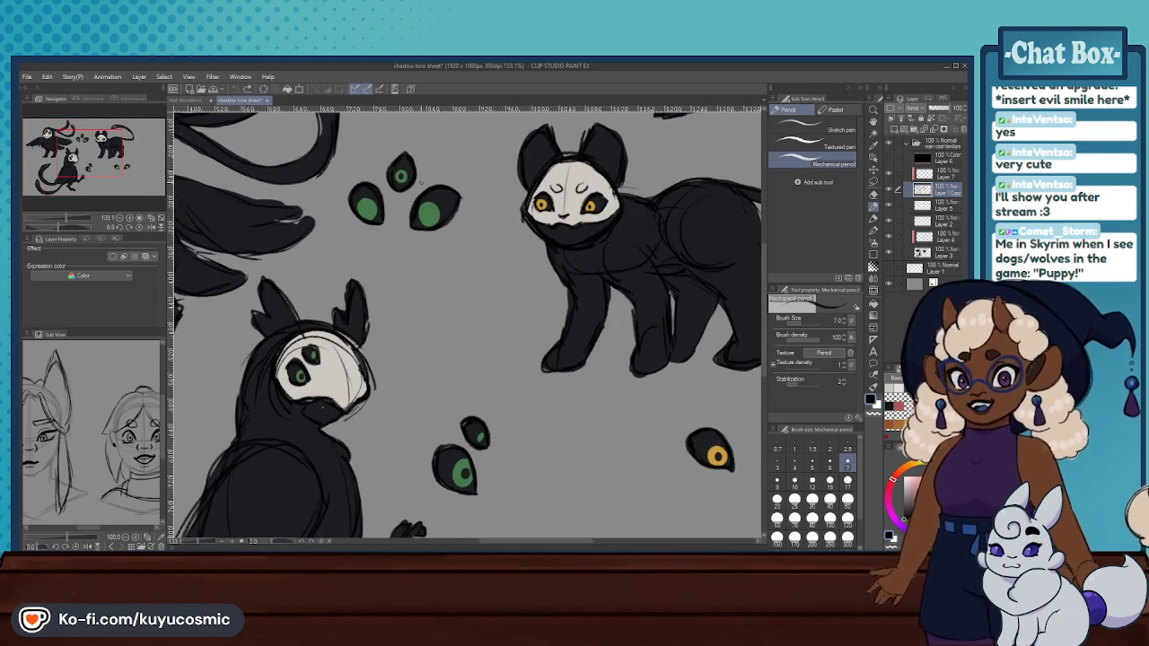
mouse_move(446, 332)
mouse_down()
mouse_move(484, 312)
mouse_move(464, 300)
mouse_move(446, 328)
mouse_move(477, 334)
mouse_move(485, 321)
mouse_move(450, 336)
mouse_move(459, 301)
mouse_up()
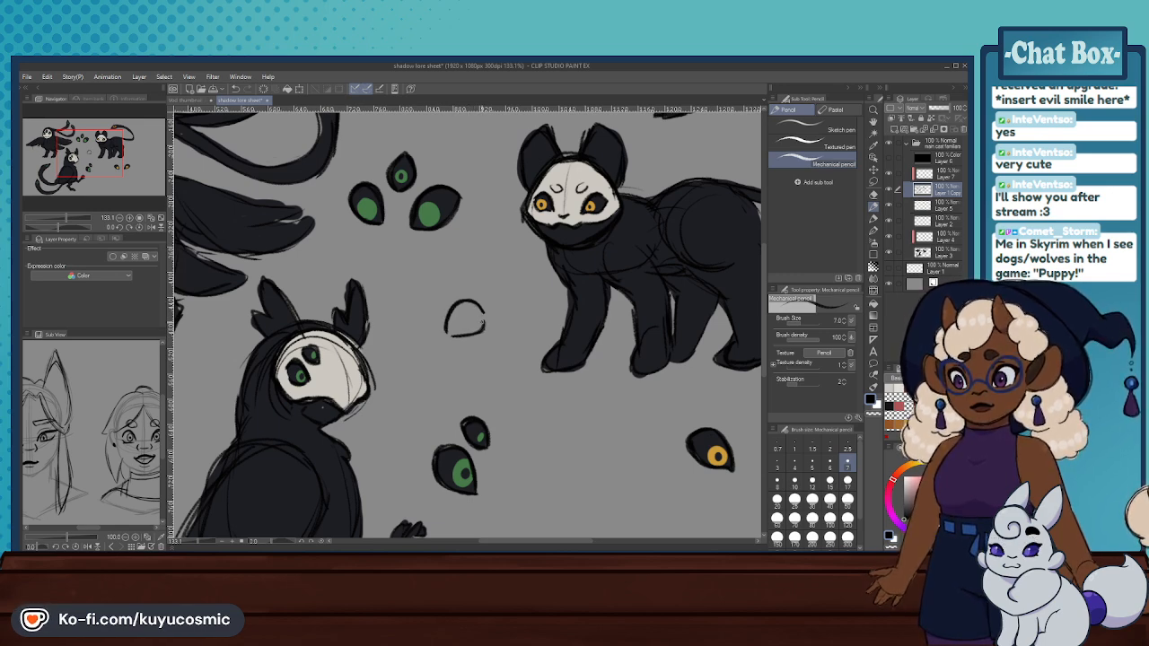
scroll(470, 338, down, 5)
scroll(467, 327, down, 3)
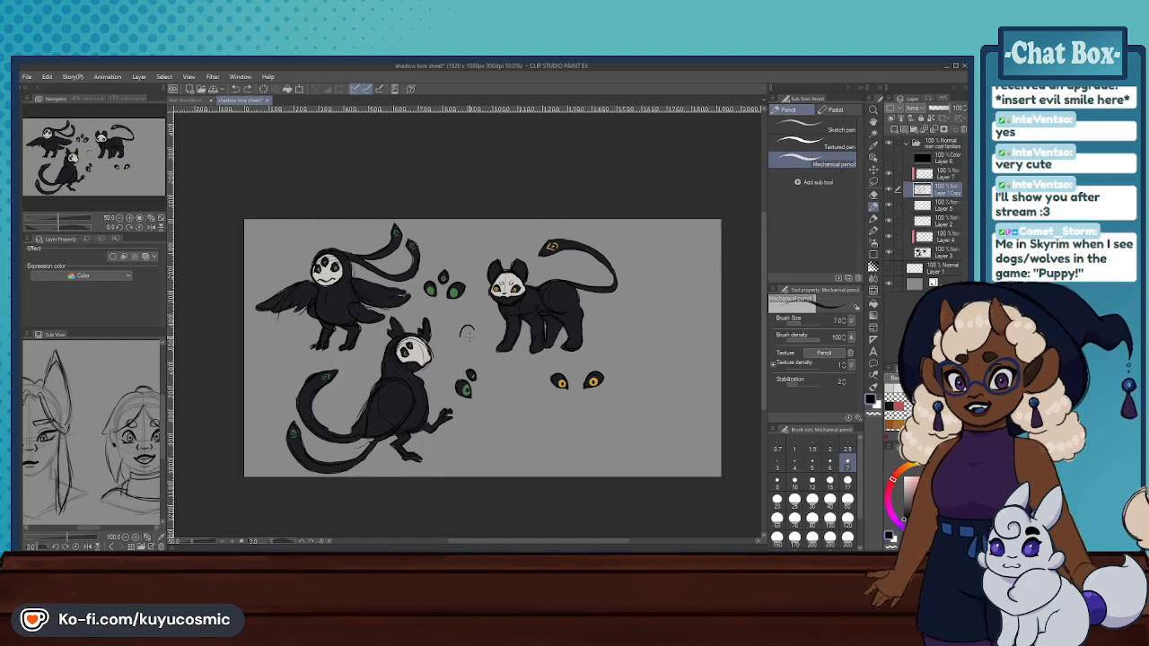
scroll(469, 330, up, 2)
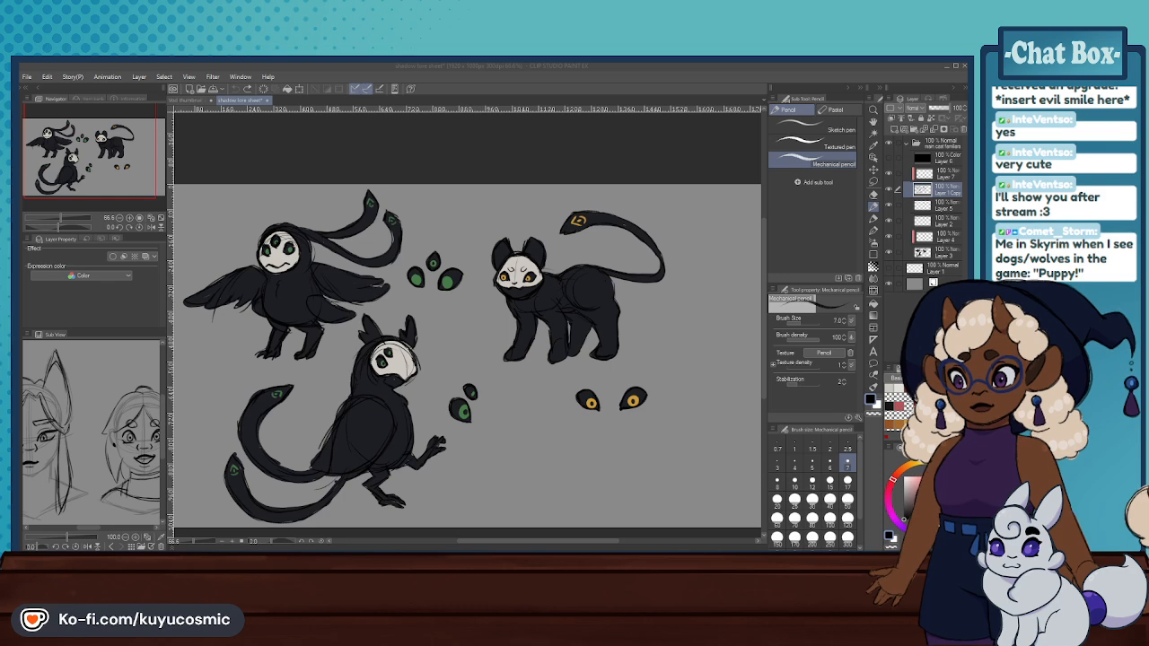
- Return to the Vod thumbnail art document and save it
key(alt+Tab)
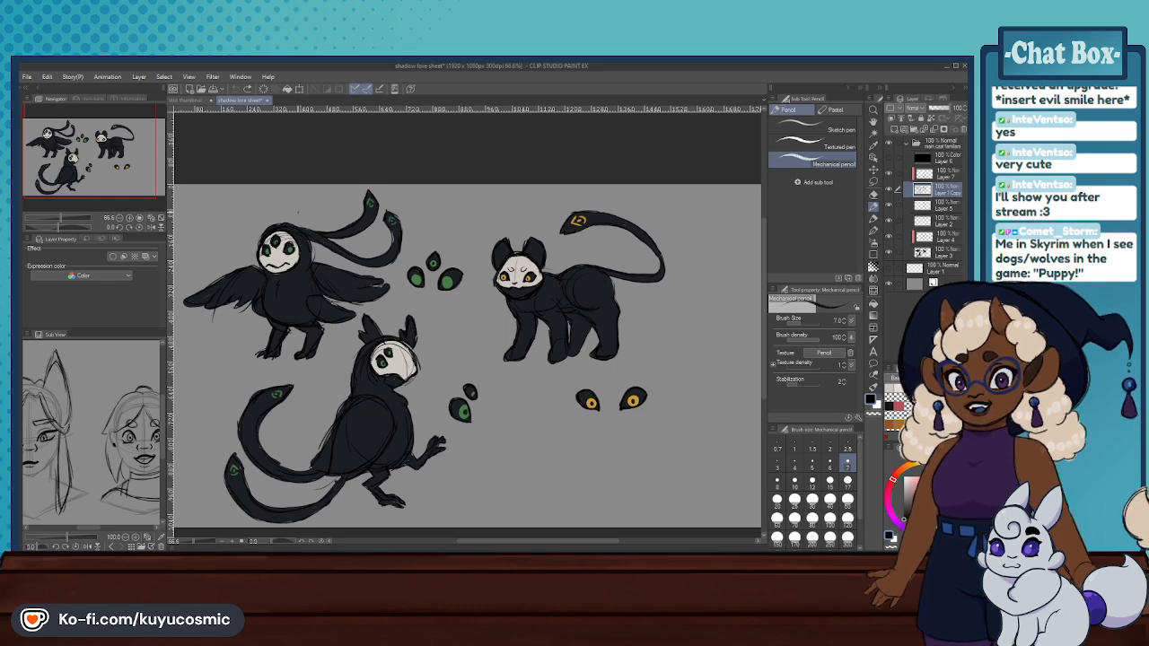
click(190, 100)
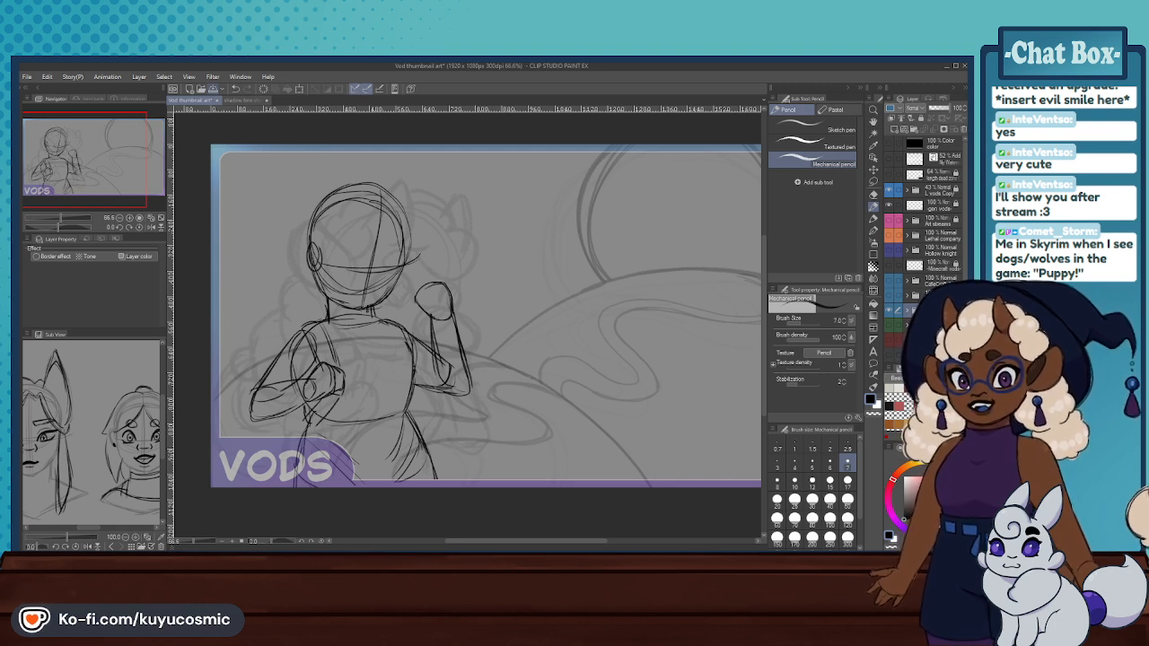
key(ctrl+s)
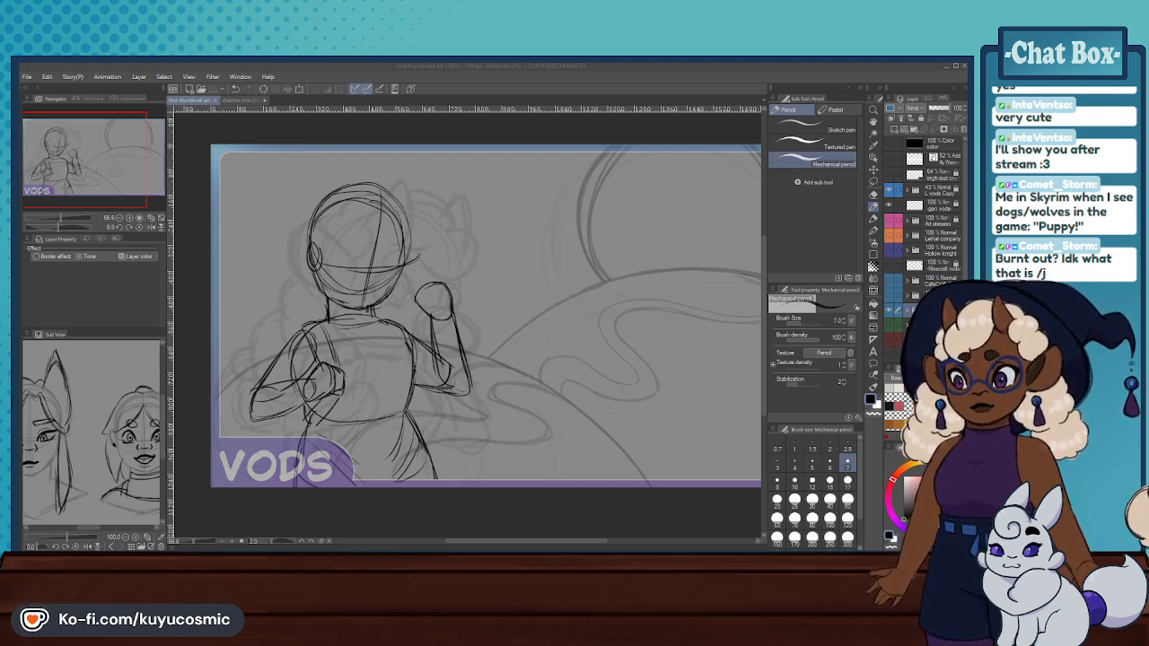
- Close the Vod thumbnail art document and save the shadow lore sheet
click(220, 101)
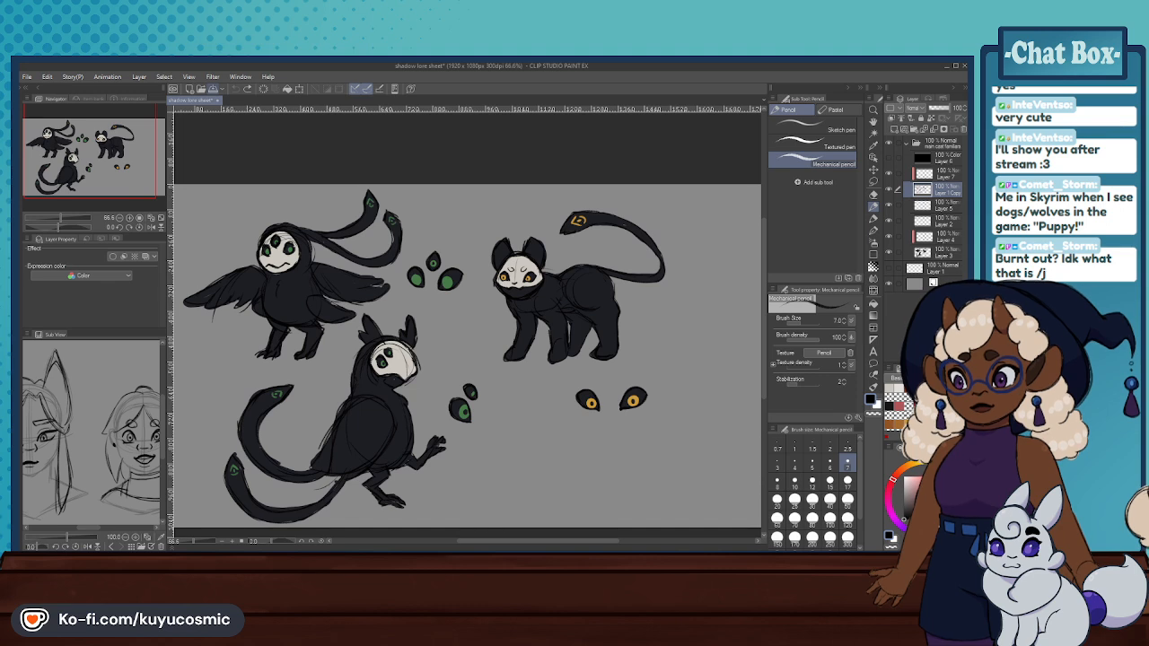
key(ctrl+s)
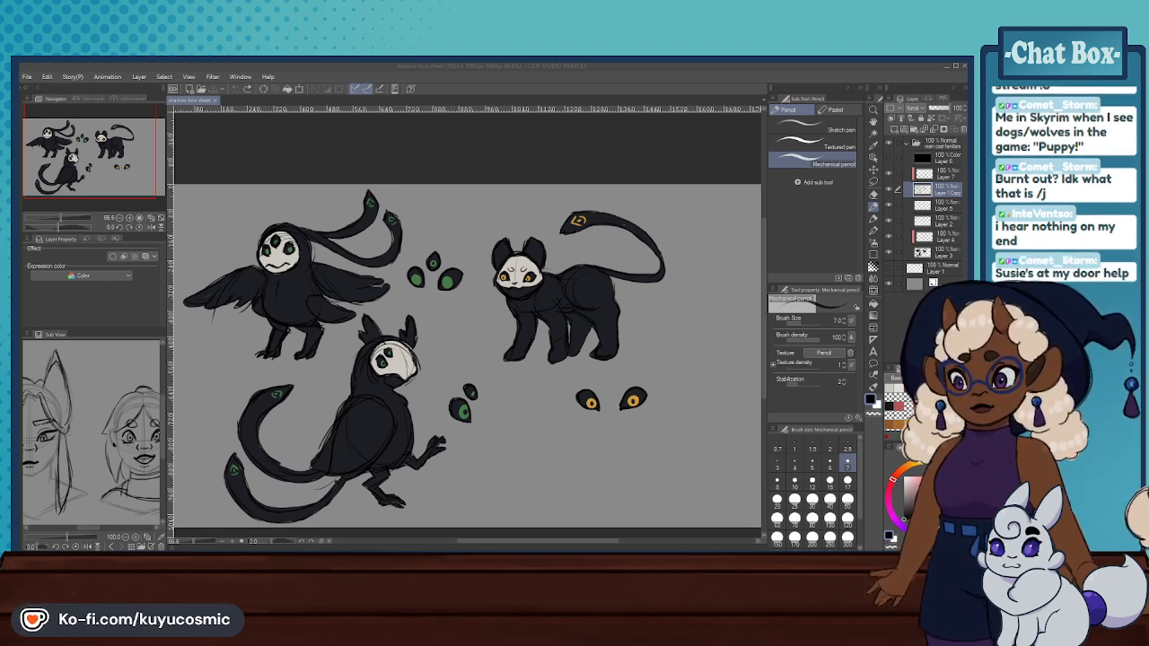
key(alt+Tab)
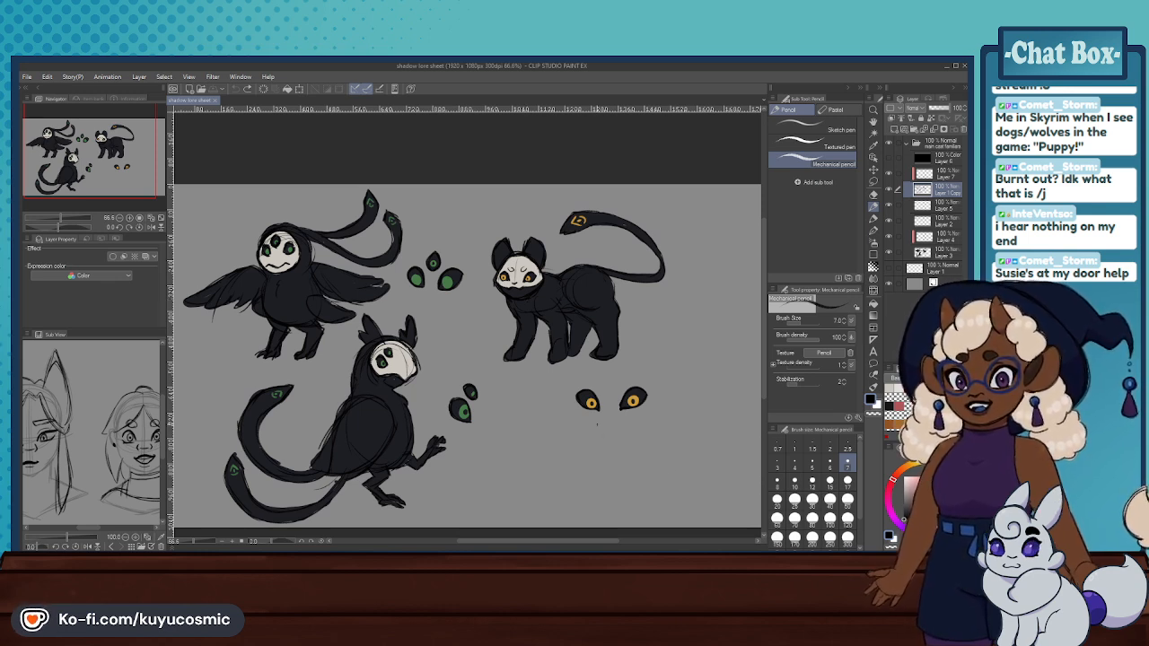
- Open the cast headshots document, followed by the oc warmup sketching document, and focus on its rough head sketch
key(alt+Tab)
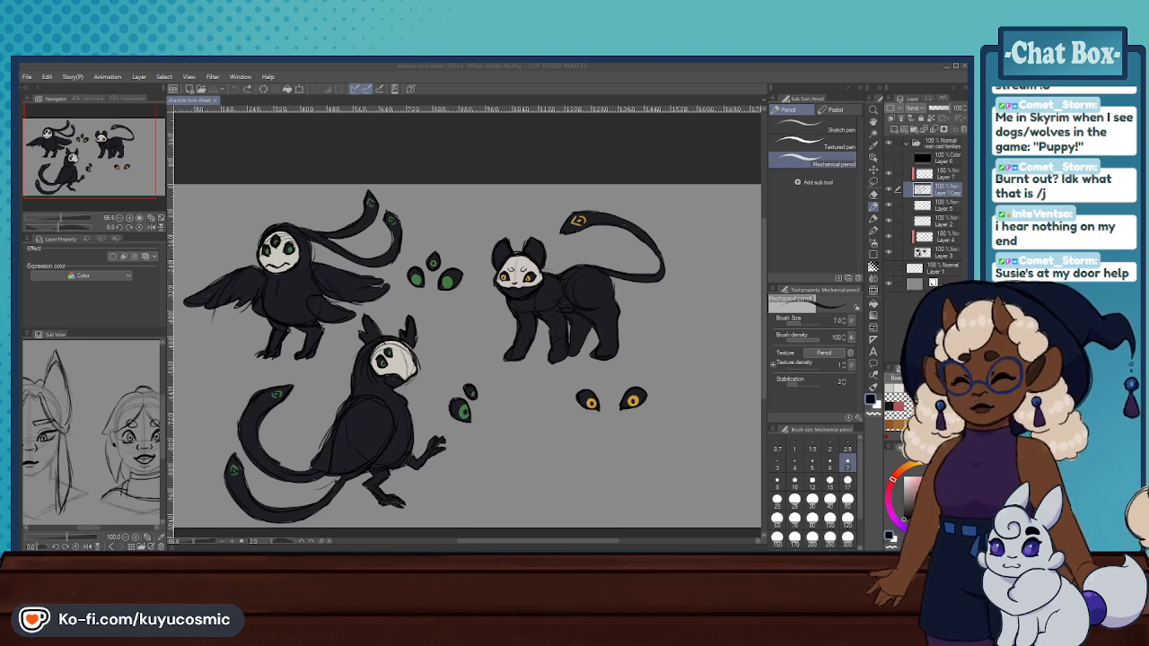
click(515, 370)
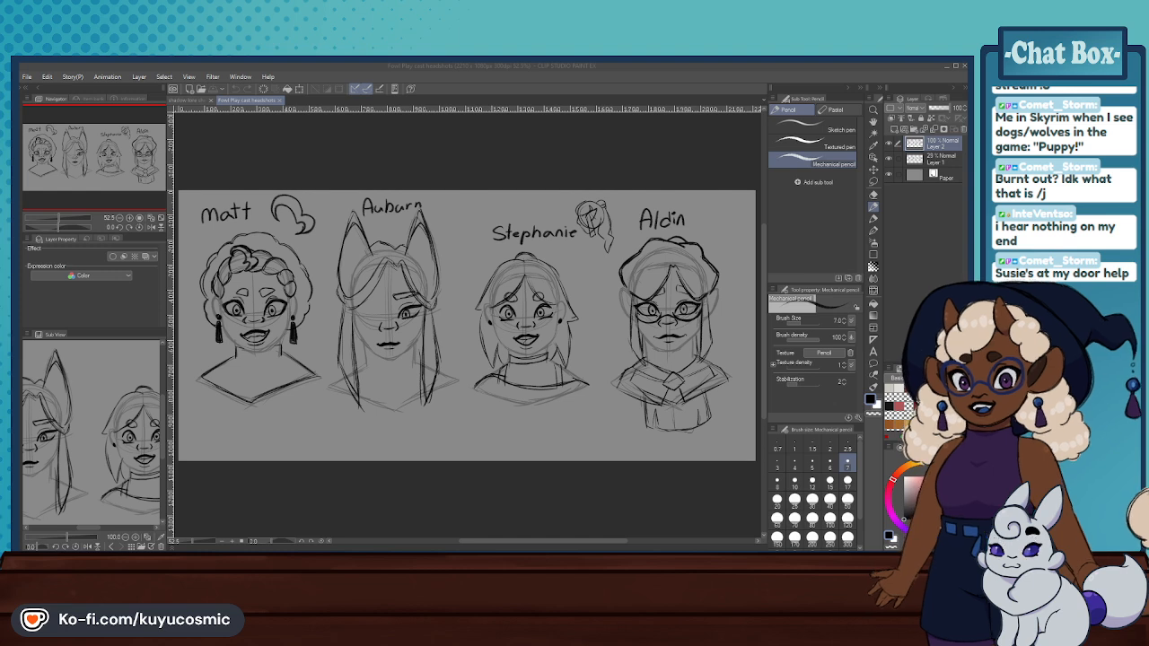
click(420, 277)
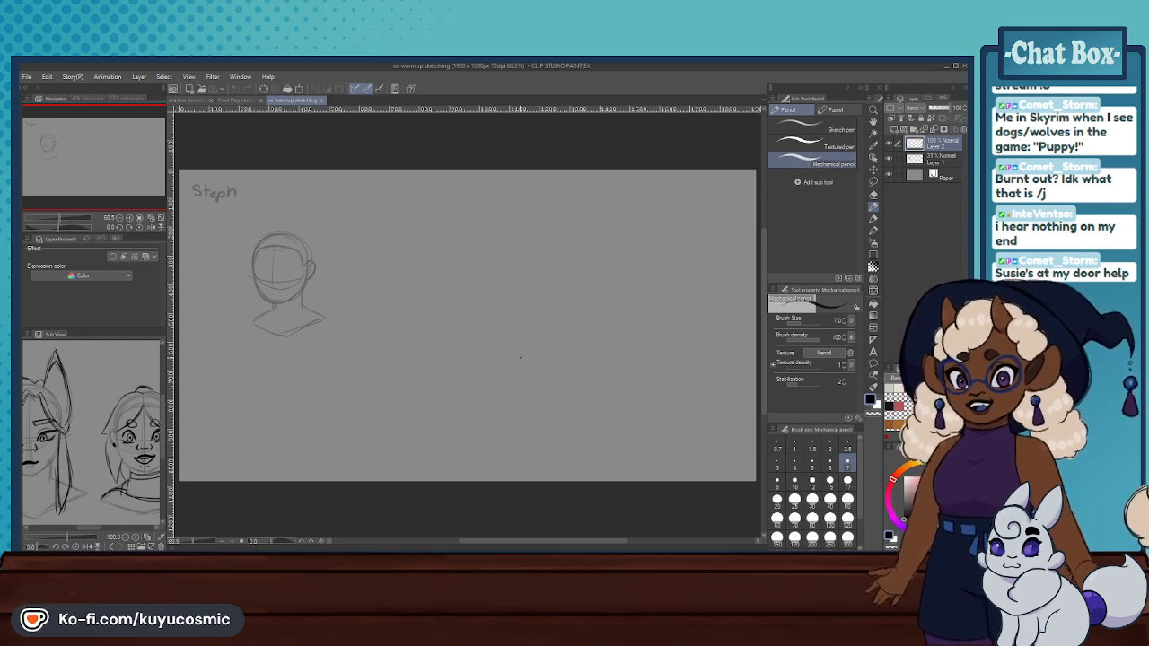
scroll(462, 247, down, 5)
scroll(363, 240, up, 10)
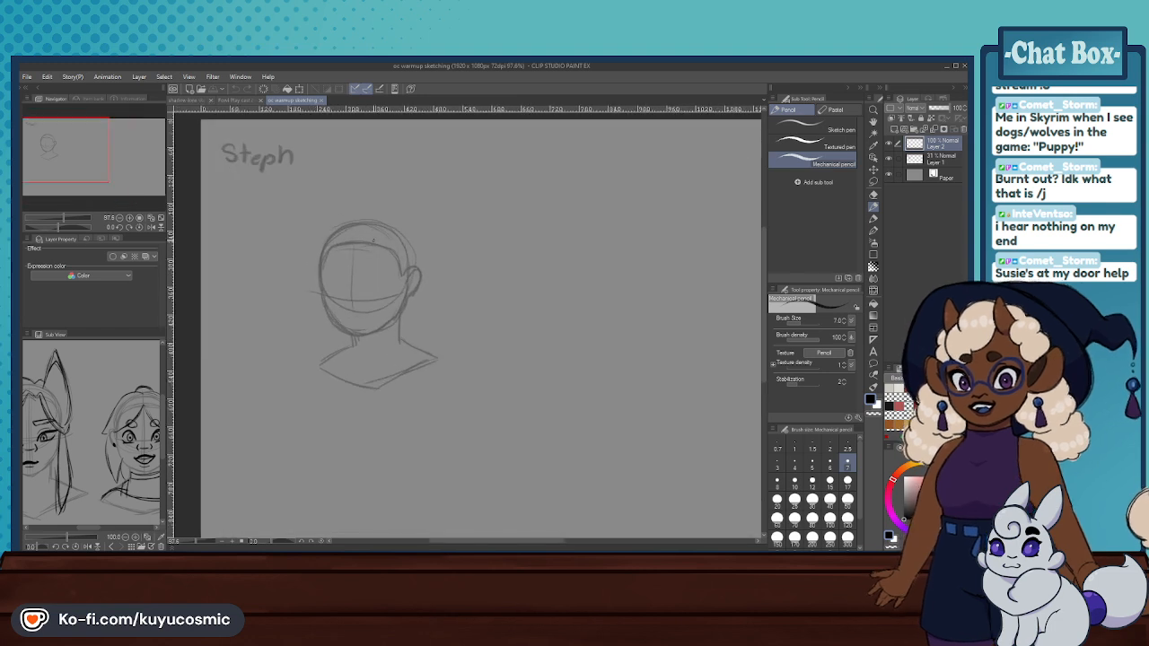
- Lower Layer 1's opacity to 7% and move its rough head sketch further right on the canvas
click(932, 165)
drag(935, 108, 931, 108)
click(873, 169)
drag(505, 283, 532, 280)
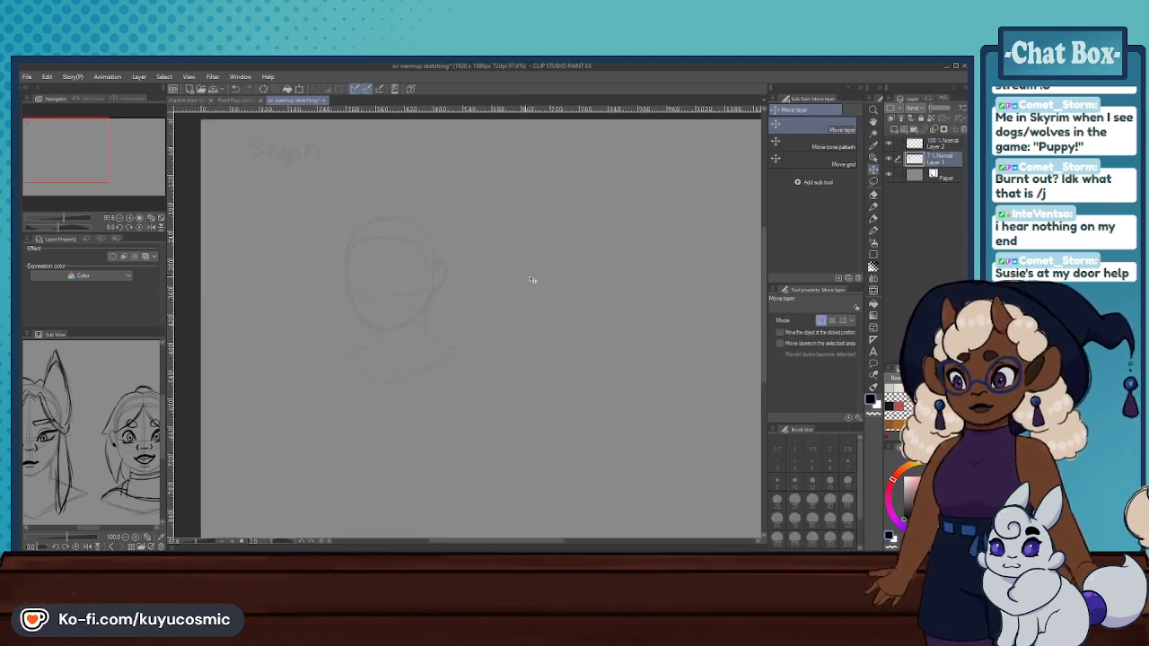
- On Layer 2, draw the skull's top and side outline over the faint guide with the Mechanical pencil at size 6
click(938, 143)
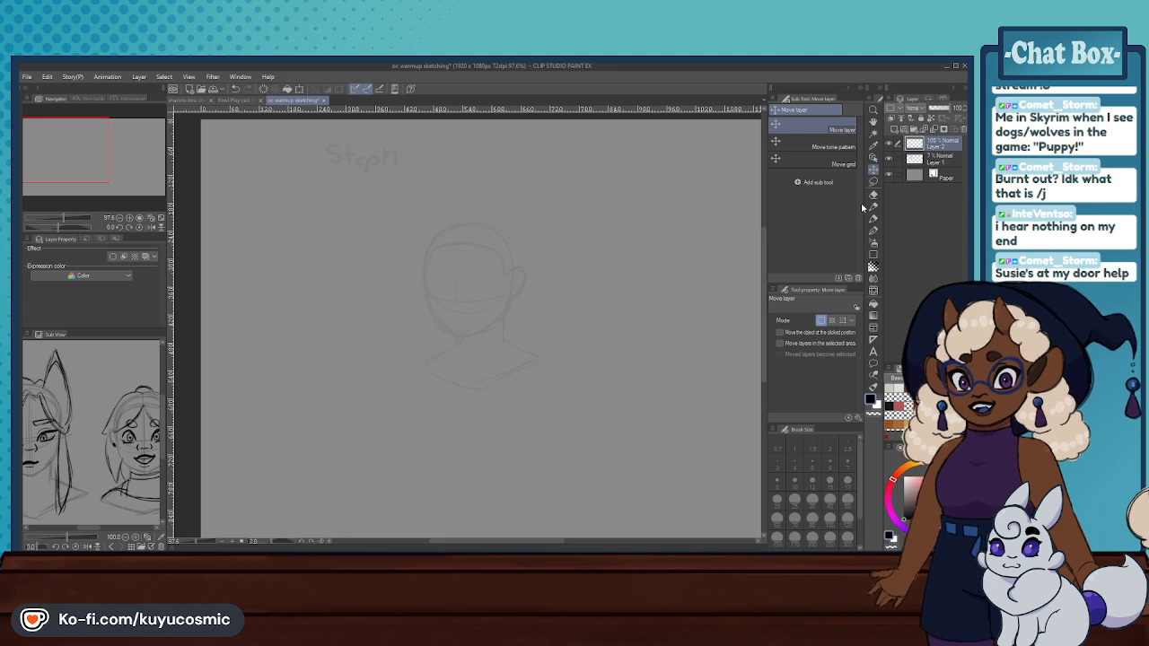
click(874, 206)
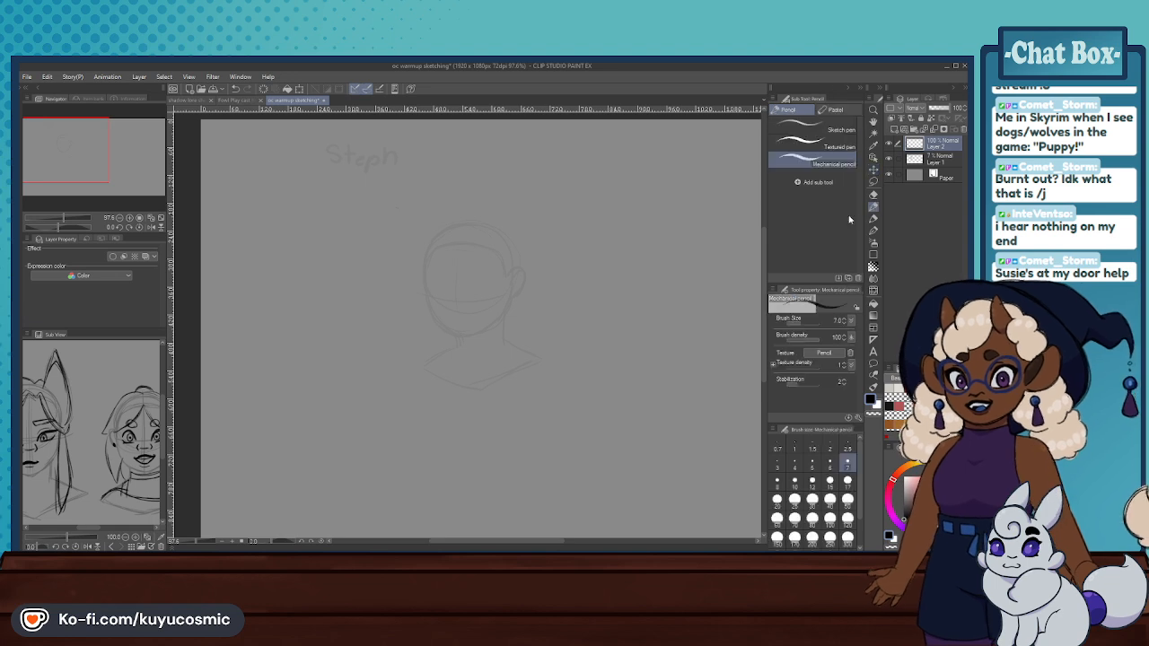
click(837, 463)
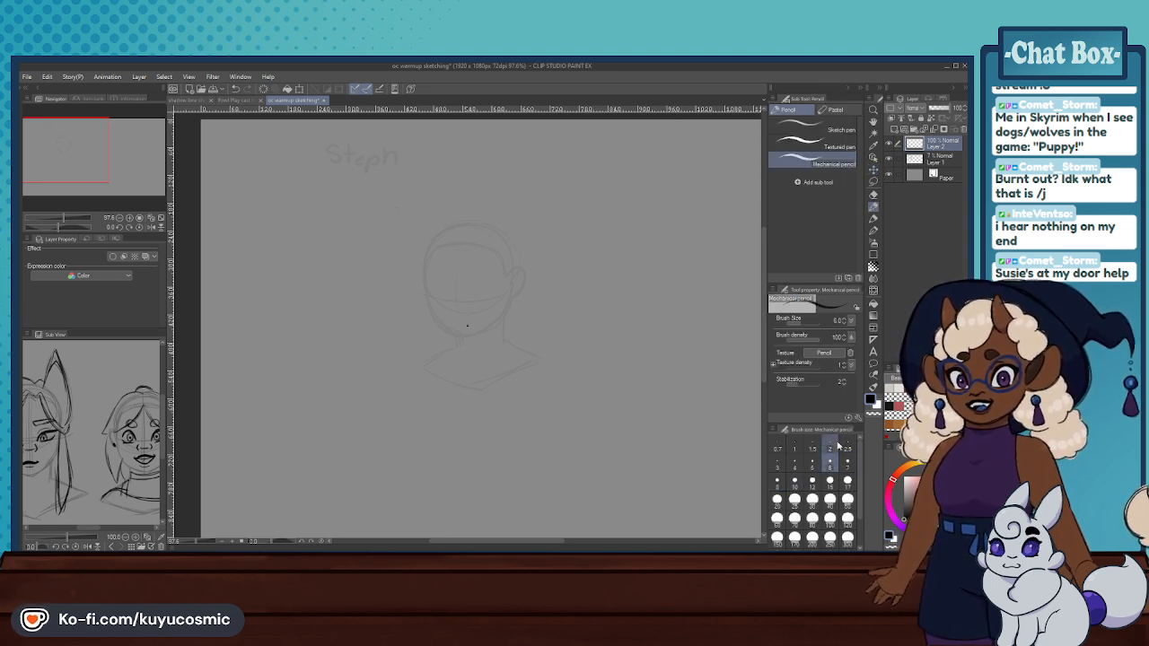
drag(424, 254, 427, 322)
key(ctrl+z)
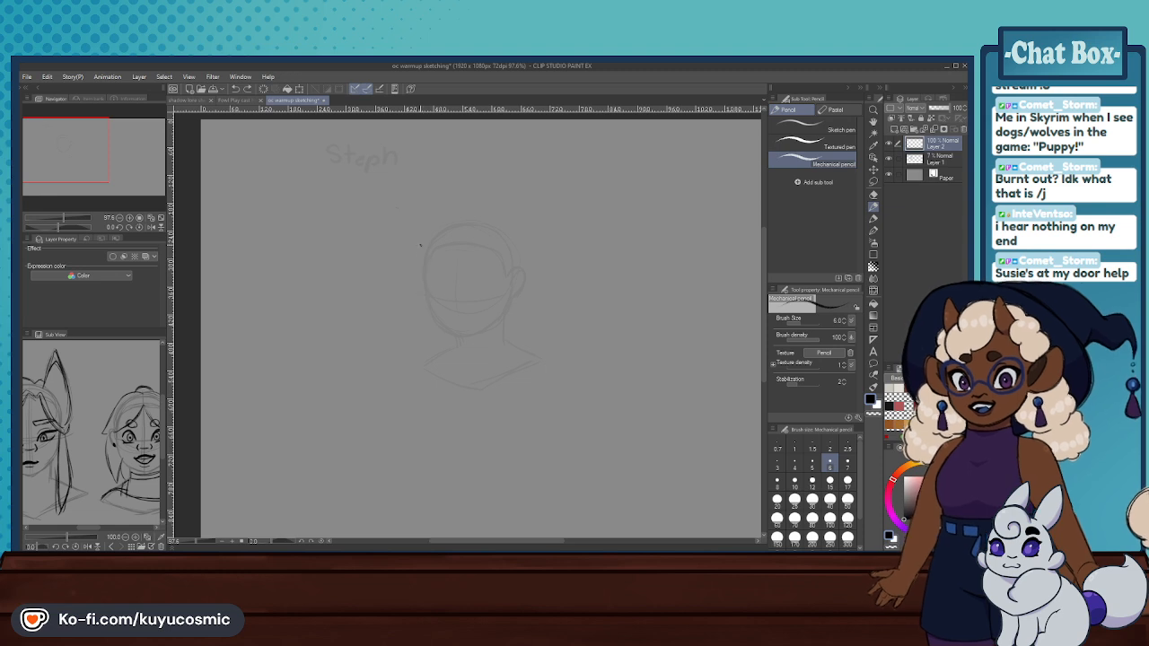
mouse_move(422, 244)
mouse_down()
mouse_move(429, 326)
mouse_move(520, 238)
mouse_move(532, 270)
mouse_up()
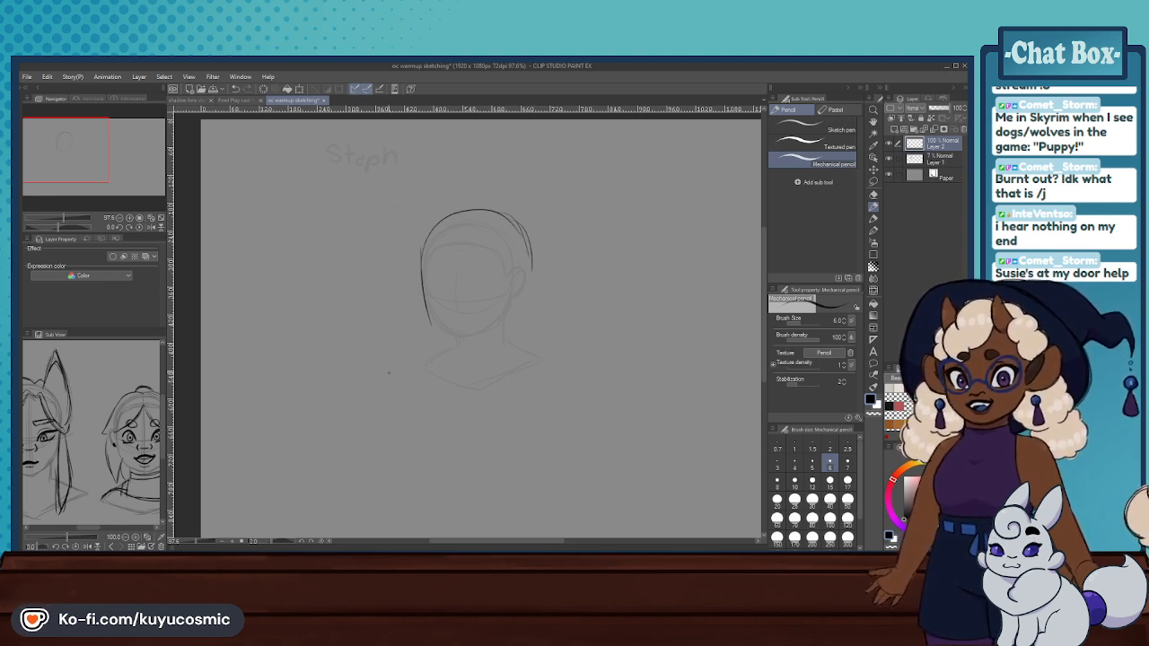
- Centre the reference view on the third headshot and draw the left cheek and jaw curve down to the chin
drag(134, 420, 92, 421)
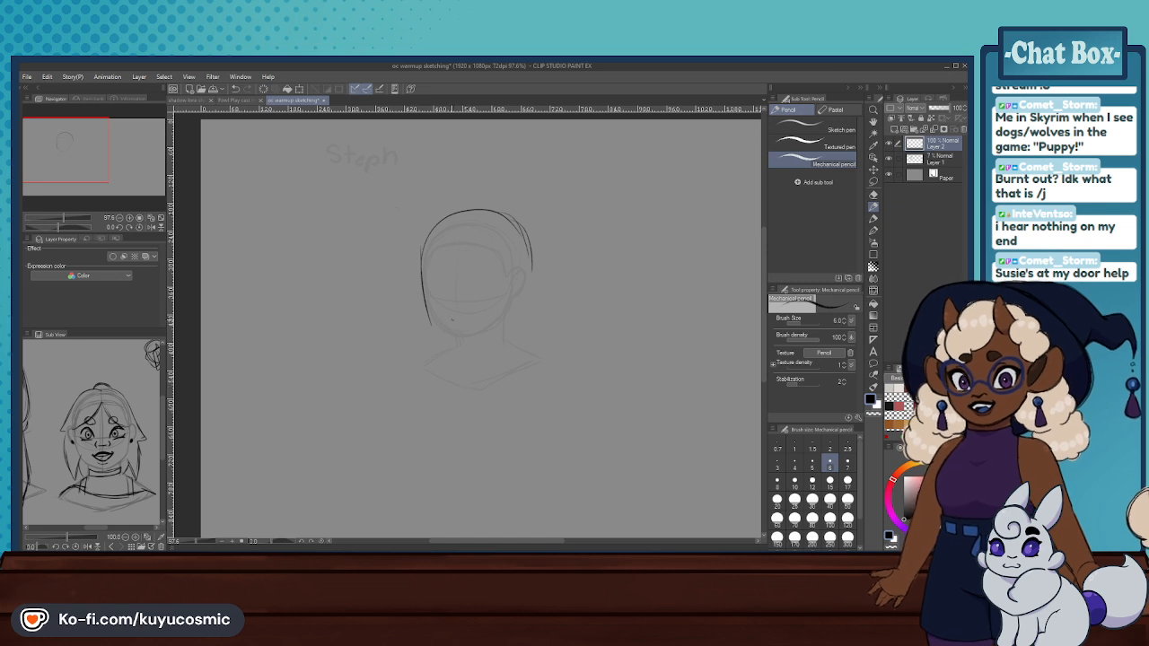
drag(431, 325, 452, 344)
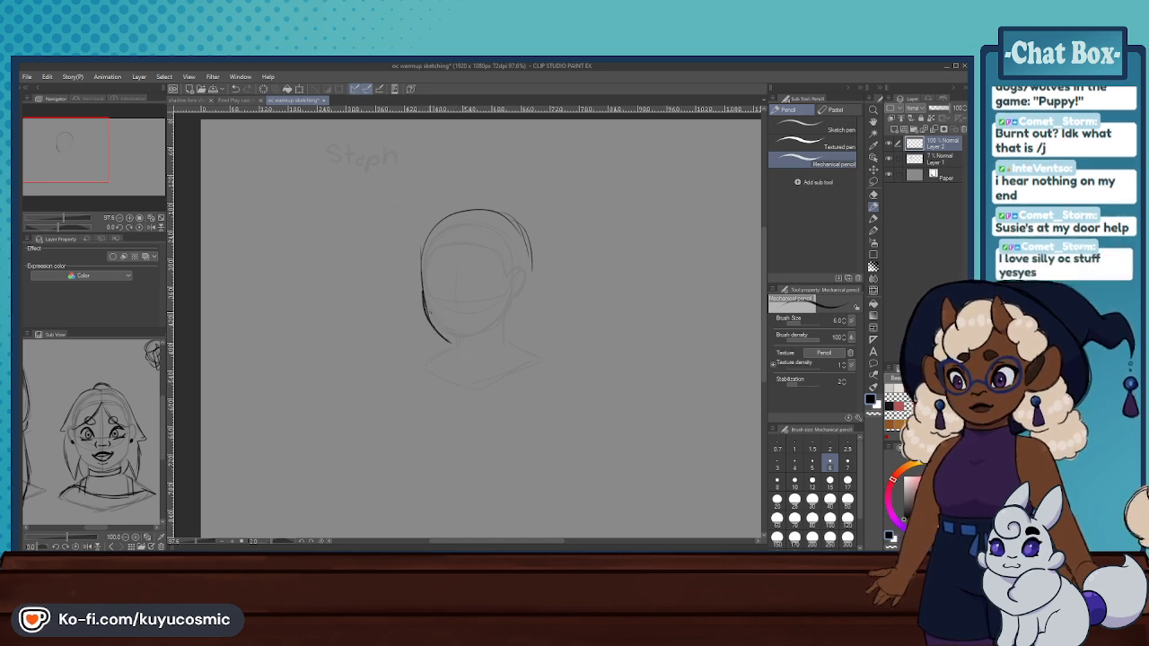
key(ctrl+z)
drag(423, 288, 457, 339)
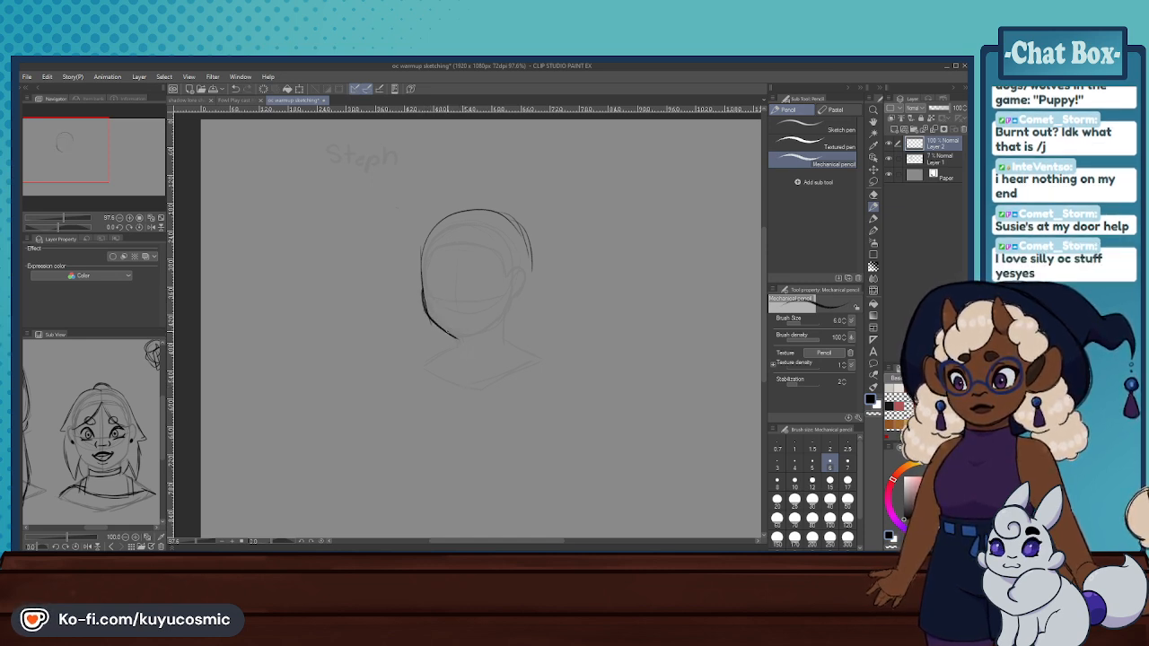
key(ctrl+z)
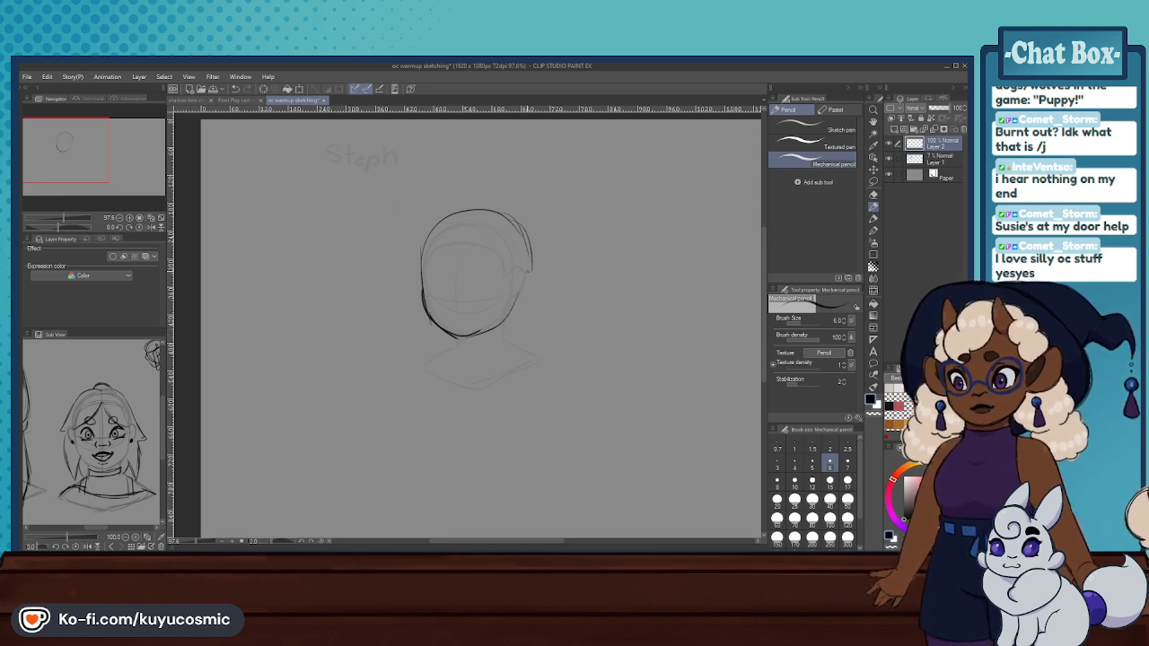
- Draw the right side of the head down to the jaw and reinforce the forehead's left outline
drag(530, 270, 503, 319)
key(ctrl+z)
drag(531, 268, 513, 309)
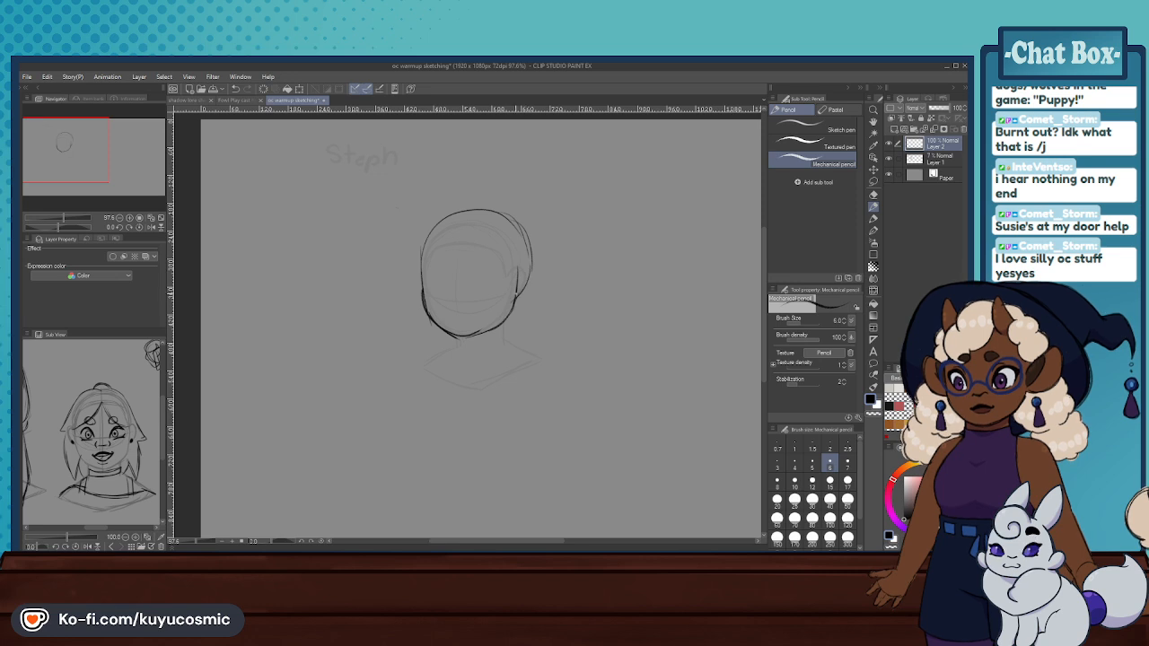
drag(451, 217, 422, 279)
key(ctrl+z)
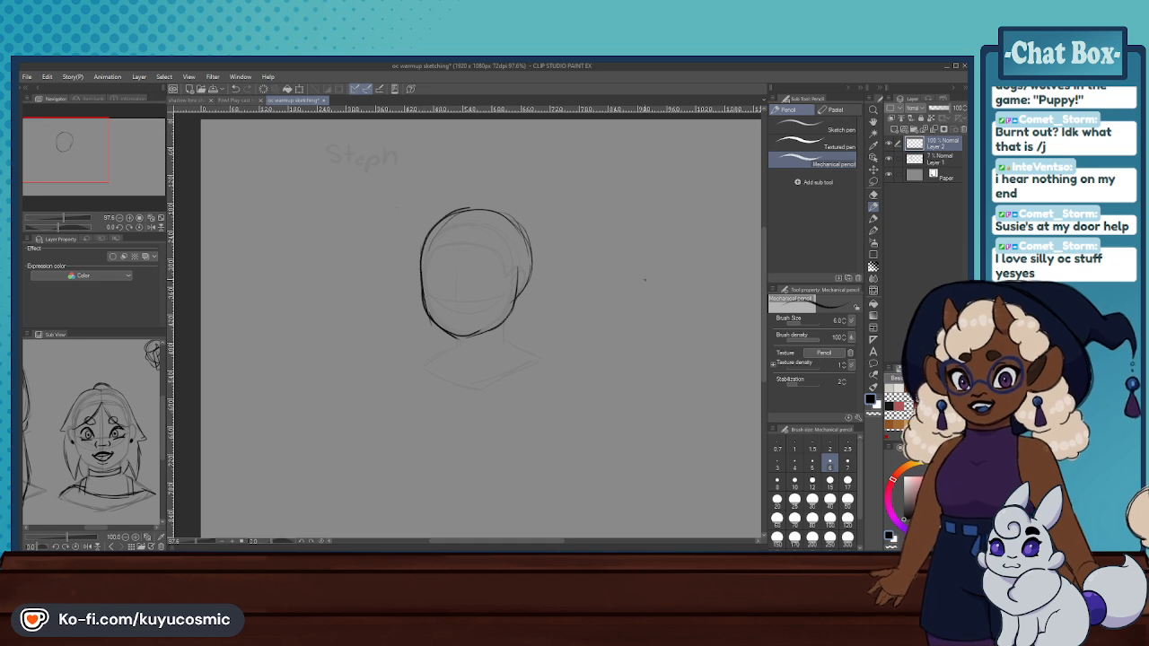
- Draw a curved horizontal eye guideline across the face, undoing and redrawing it until its curve fits the head
drag(422, 283, 523, 287)
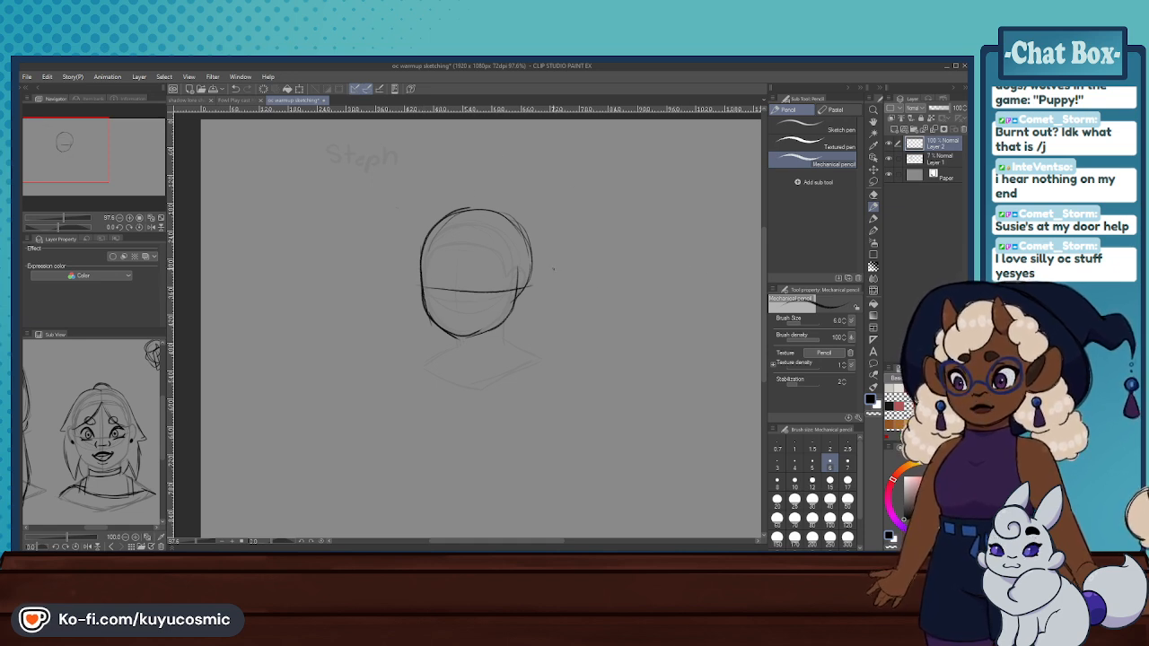
key(ctrl+z)
drag(423, 283, 526, 283)
key(ctrl+z)
drag(421, 297, 530, 286)
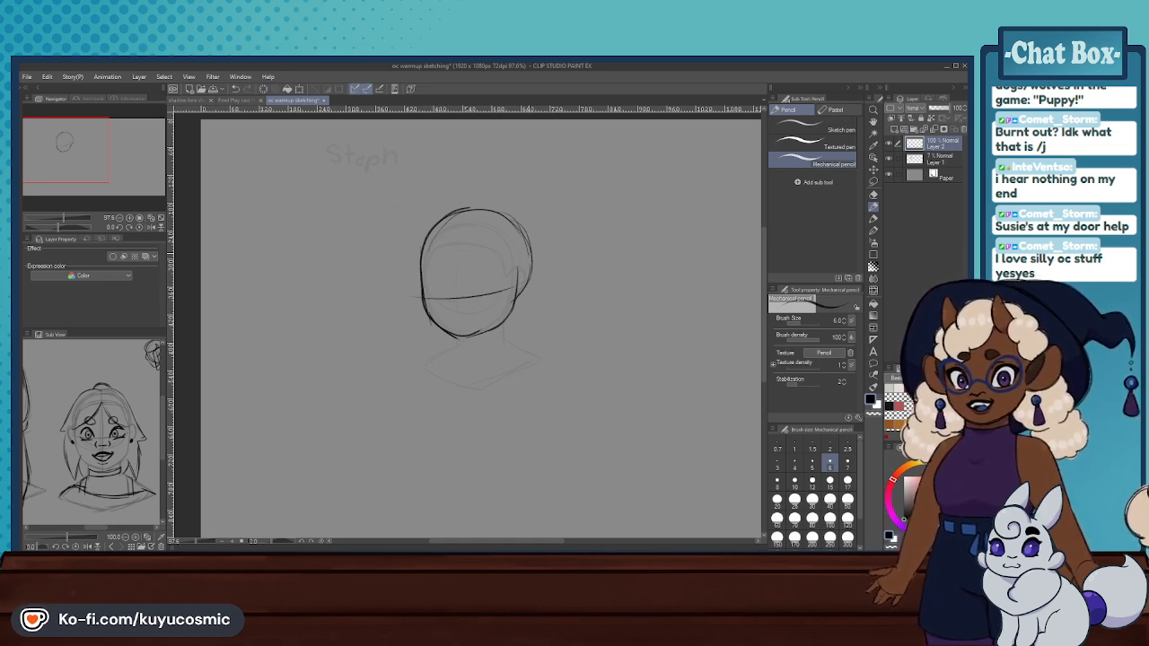
key(ctrl+z)
drag(424, 295, 515, 282)
key(ctrl+z)
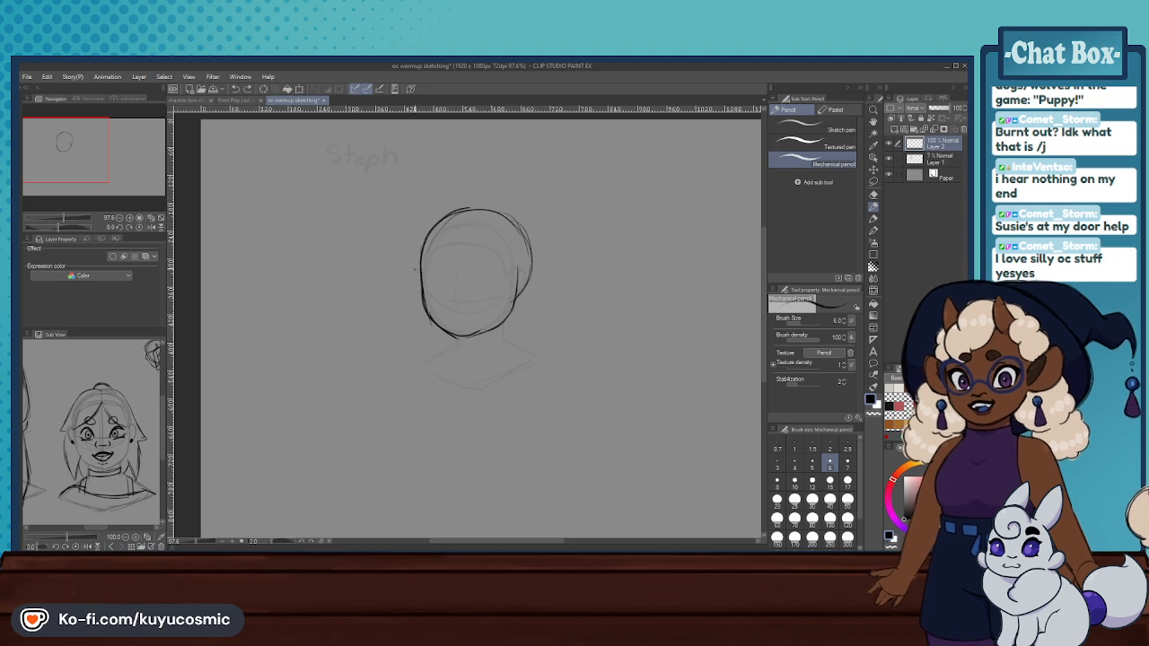
key(ctrl+z)
mouse_move(432, 287)
mouse_down()
mouse_move(520, 280)
mouse_move(499, 282)
mouse_up()
key(ctrl+z)
drag(413, 281, 504, 275)
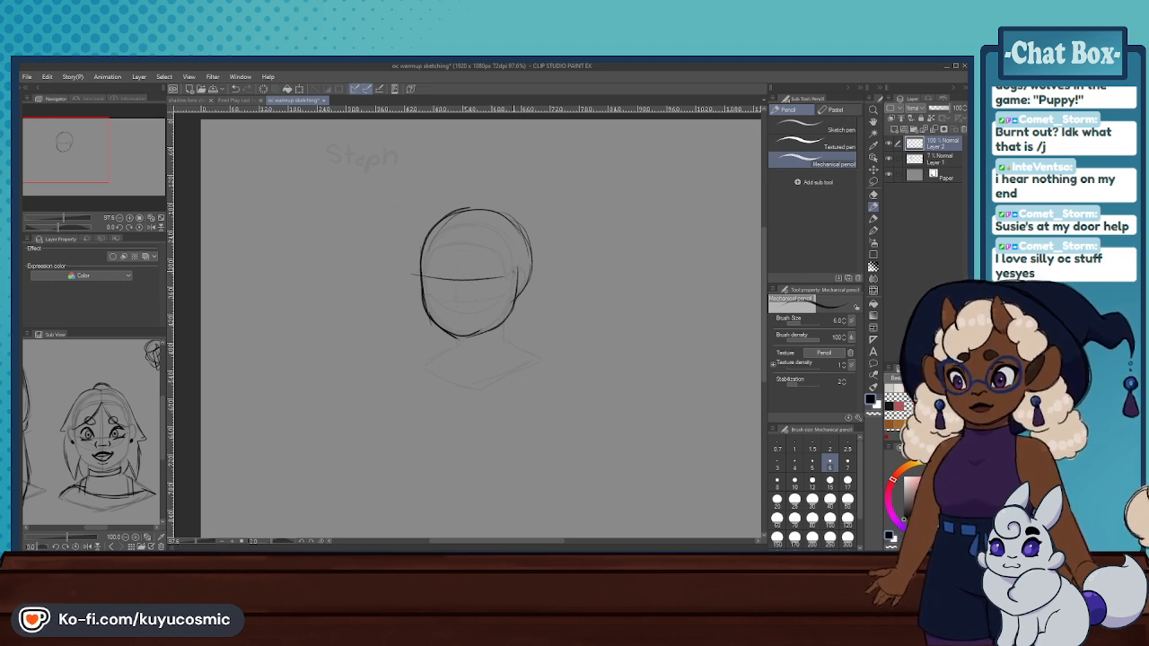
key(ctrl+z)
key(ctrl+z)
drag(423, 284, 503, 272)
key(ctrl+z)
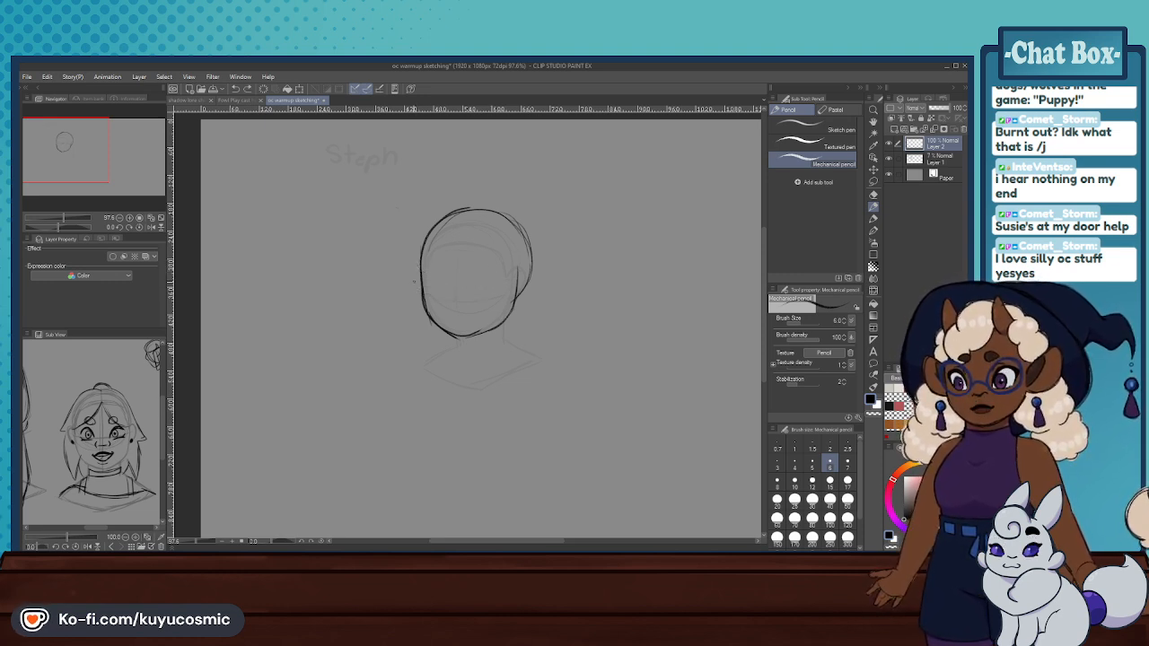
drag(422, 287, 515, 280)
key(ctrl+z)
mouse_move(422, 284)
mouse_down()
mouse_move(516, 285)
mouse_move(526, 265)
mouse_move(521, 295)
mouse_move(519, 285)
mouse_up()
key(ctrl+z)
- Draw a small rounded ear on the right side of the head at the guideline's end and reinforce its outline
key(ctrl+z)
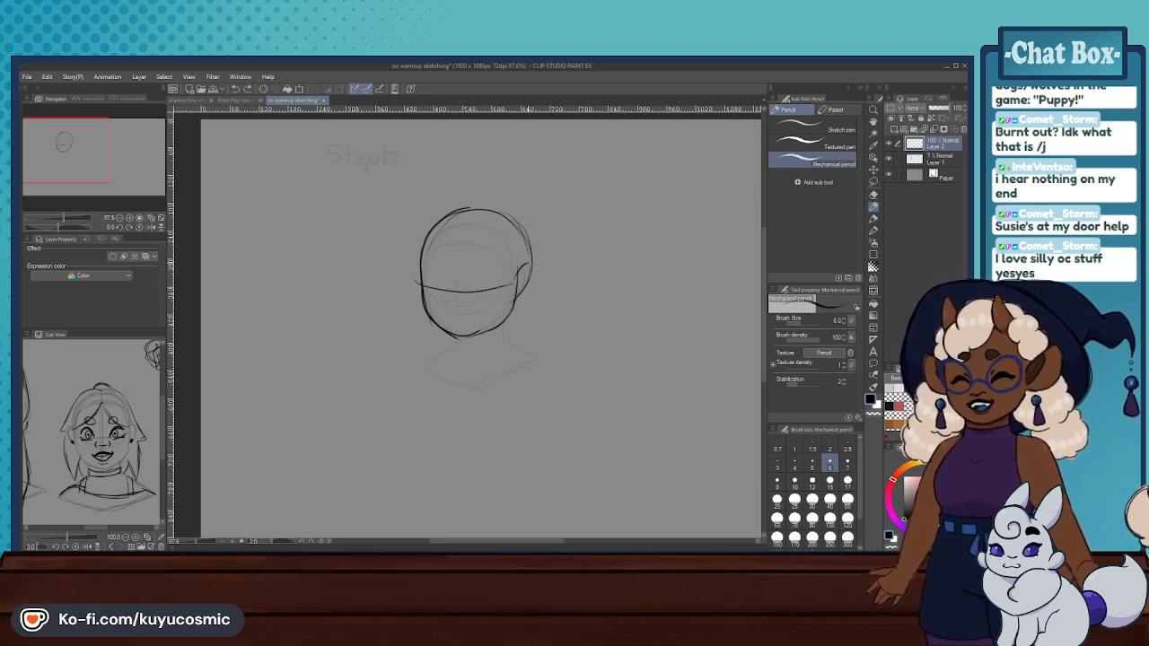
key(ctrl+z)
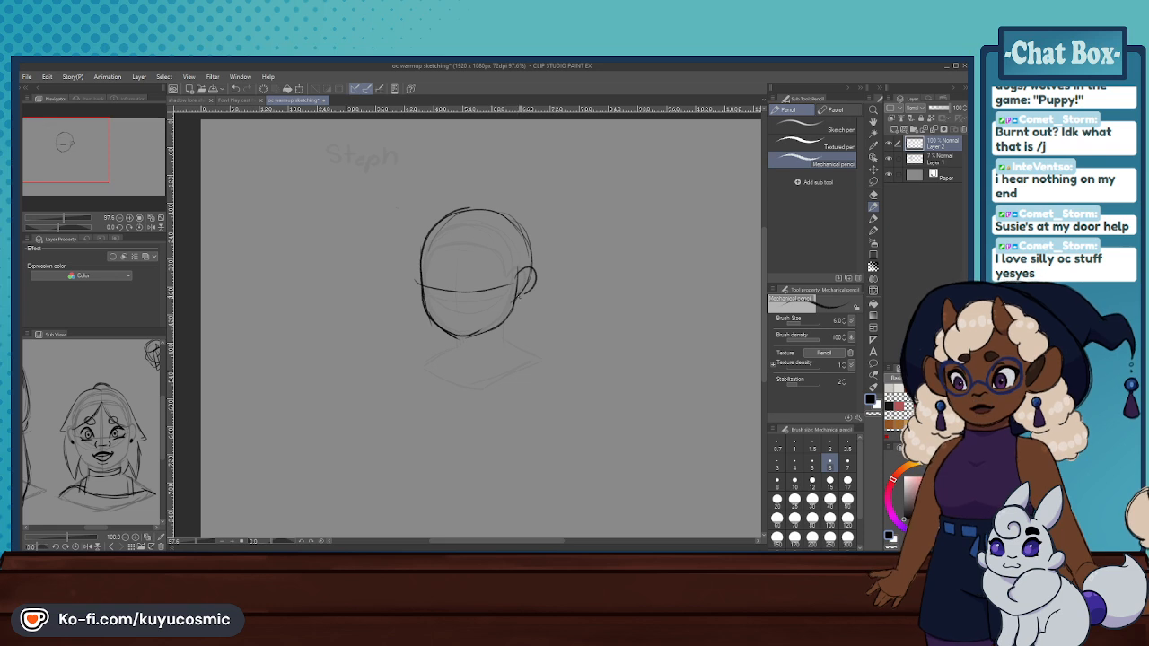
key(ctrl+z)
mouse_move(515, 280)
mouse_down()
mouse_move(523, 267)
mouse_move(517, 300)
mouse_up()
key(ctrl+z)
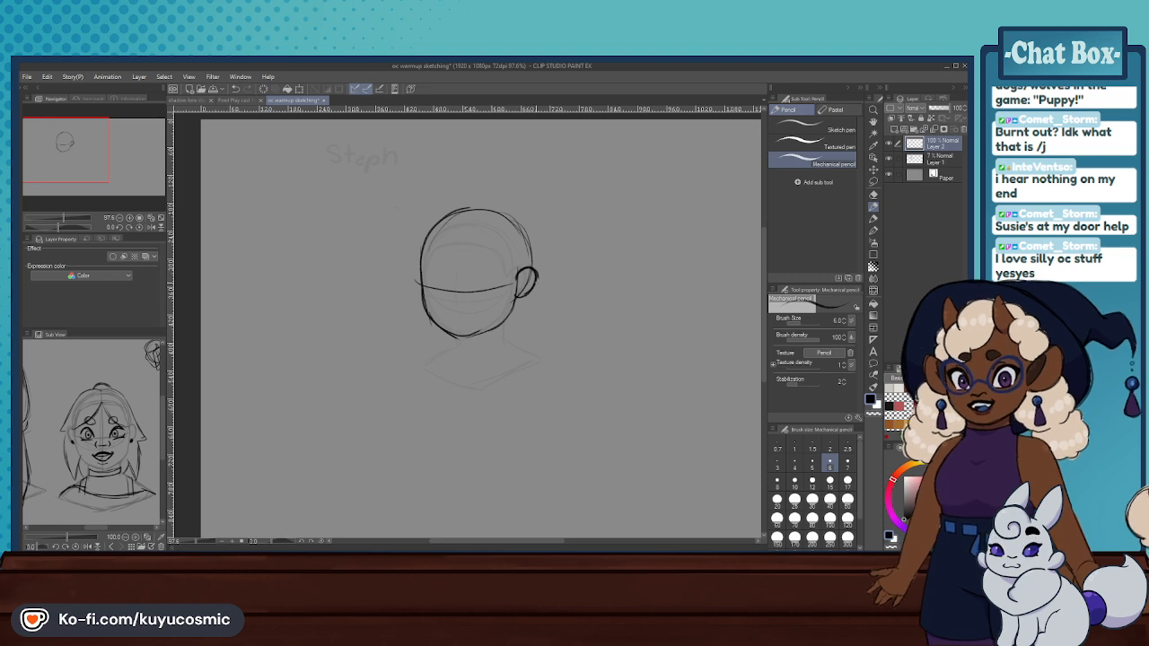
key(ctrl+z)
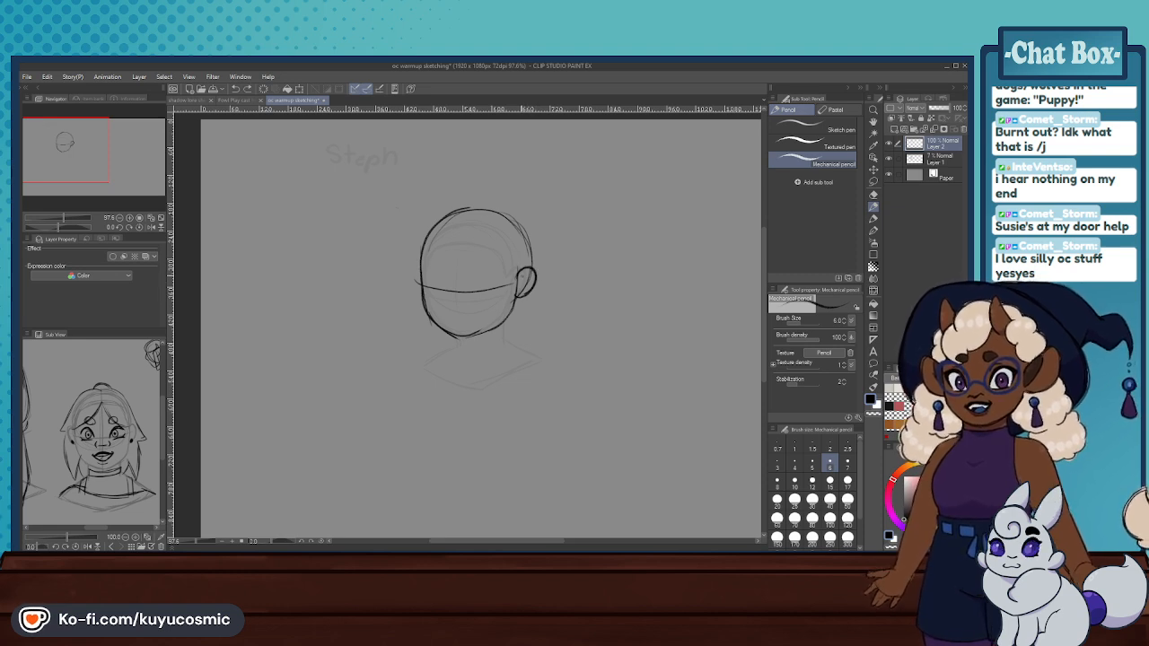
drag(535, 280, 521, 298)
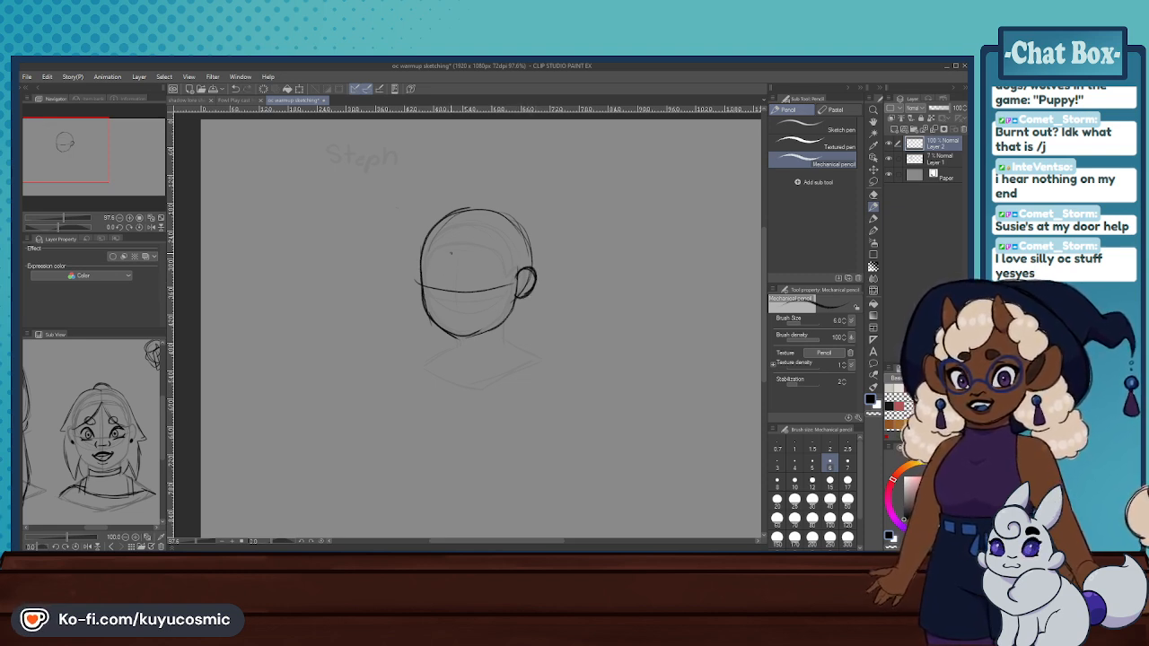
key(ctrl+z)
- Draw the vertical centre guideline left of the face's middle, from the forehead to the chin
drag(452, 278, 453, 334)
key(ctrl+z)
drag(452, 280, 455, 336)
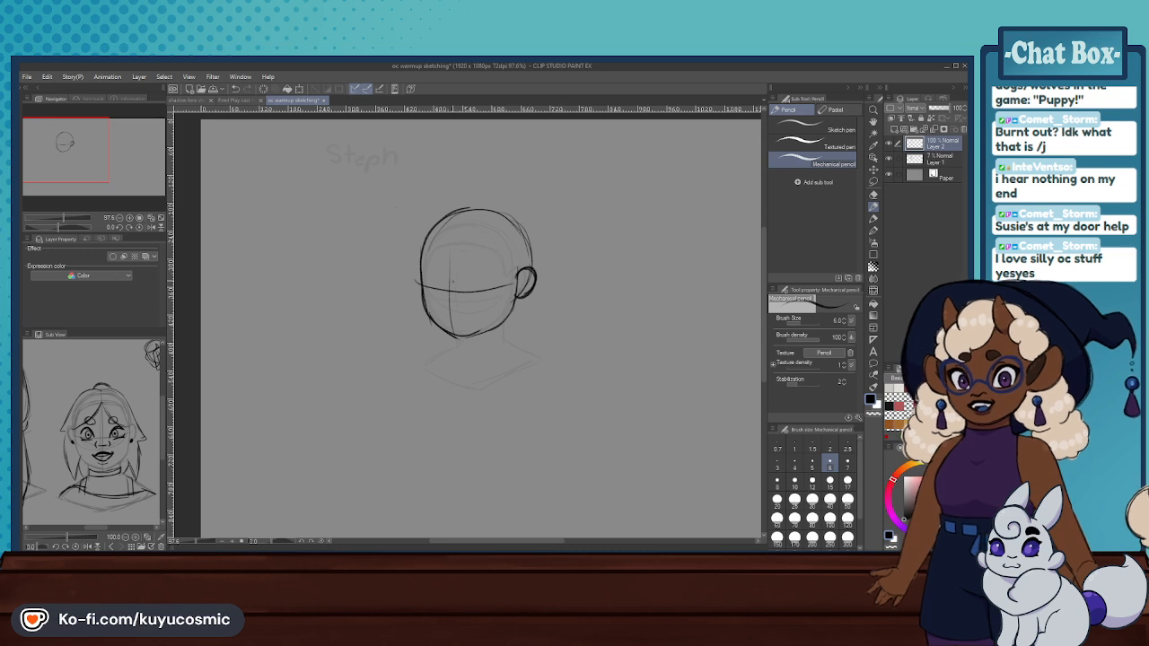
key(ctrl+z)
drag(451, 257, 454, 341)
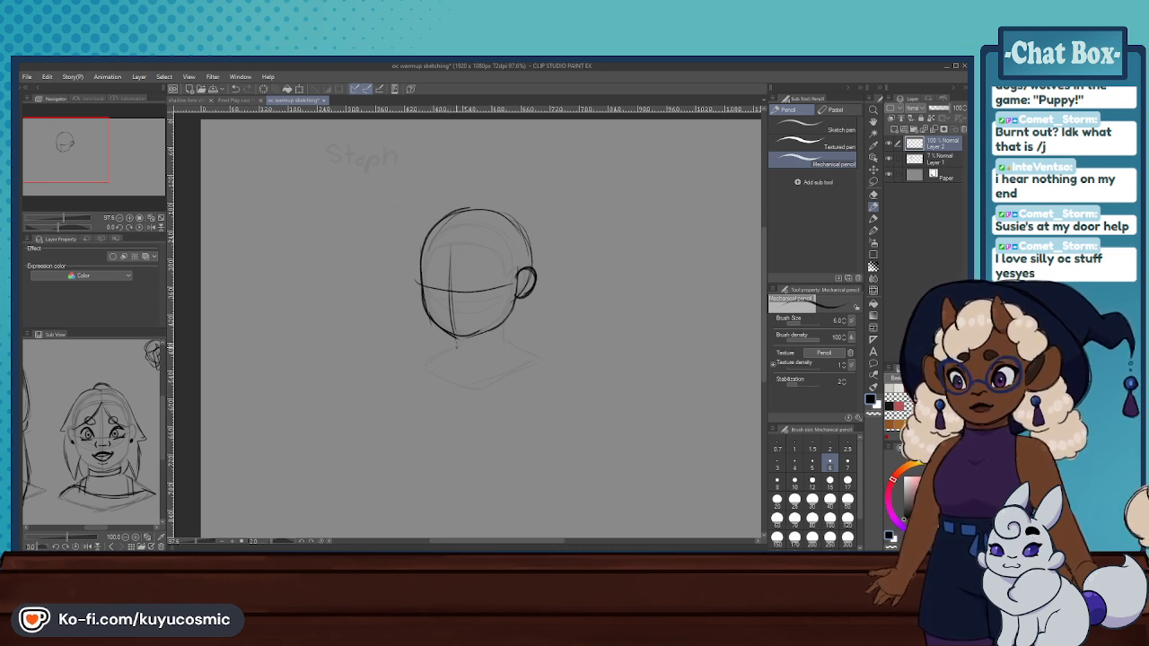
key(ctrl+z)
- Try an arched hairline across the forehead that runs down both sides of the face, undoing and redrawing its strokes
drag(426, 250, 424, 277)
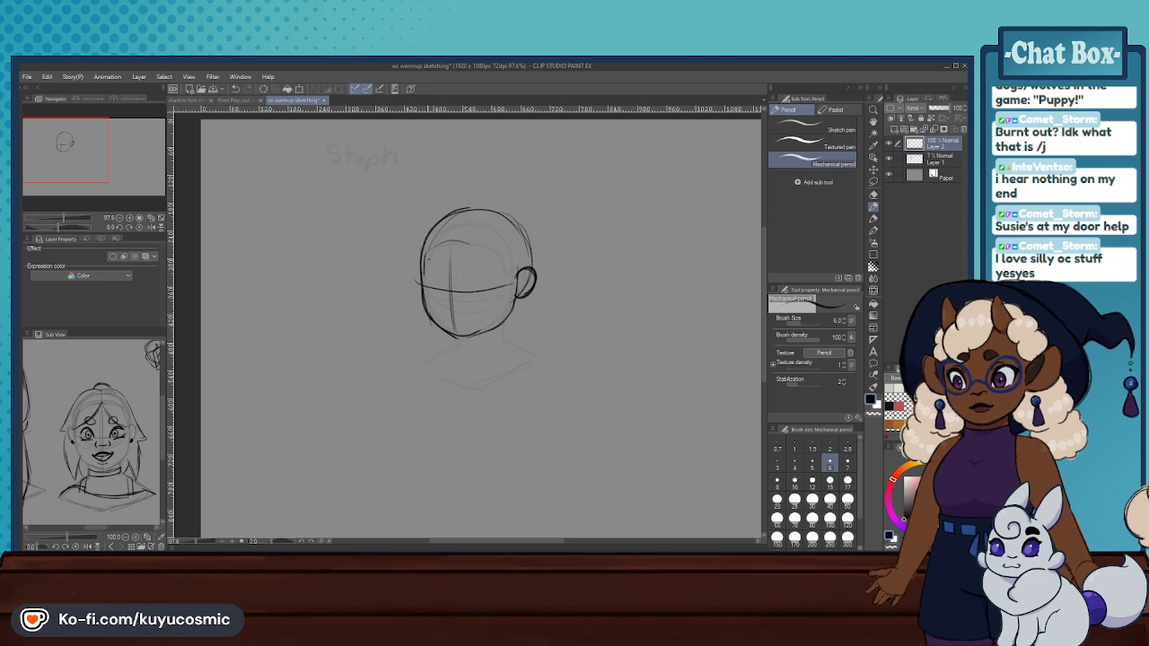
key(ctrl+z)
mouse_move(430, 257)
mouse_down()
mouse_move(441, 242)
mouse_move(498, 252)
mouse_move(461, 235)
mouse_move(497, 246)
mouse_up()
key(ctrl+z)
key(ctrl+z)
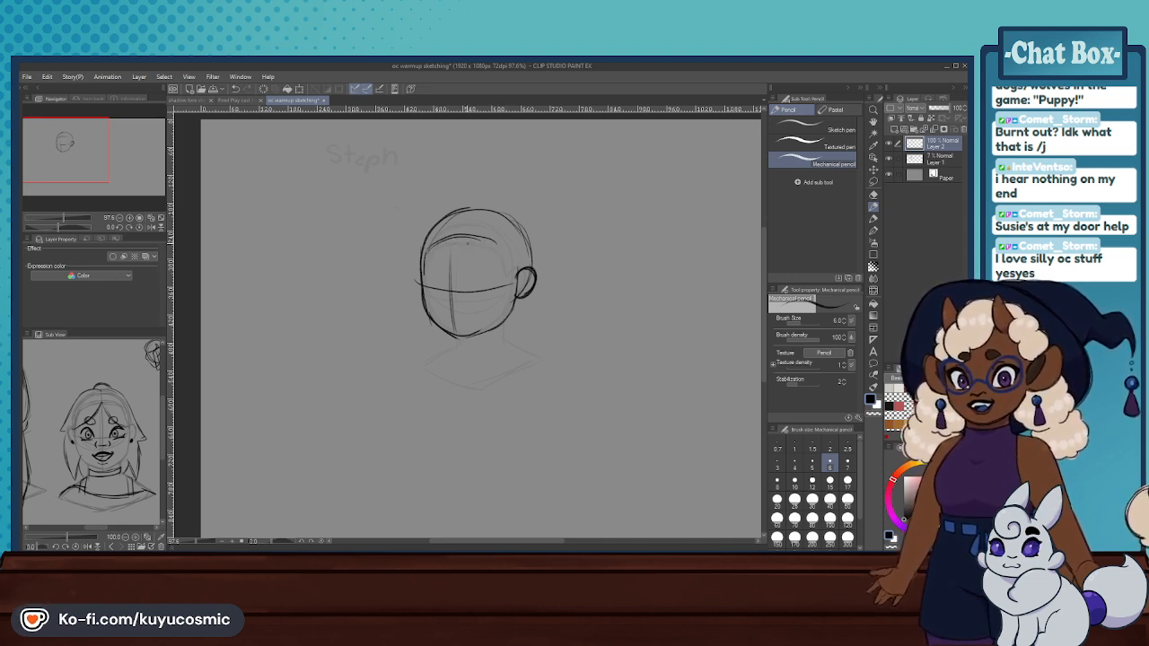
key(ctrl+z)
key(ctrl+z)
key(ctrl+z)
key(ctrl+z)
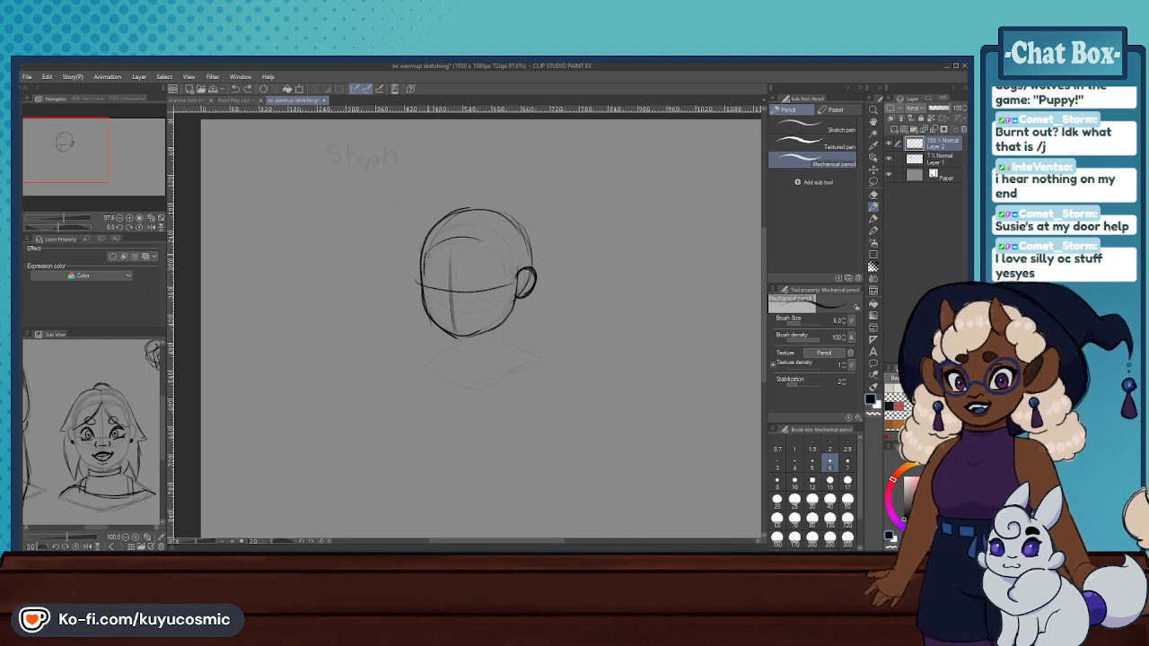
mouse_move(440, 244)
mouse_down()
mouse_move(486, 236)
mouse_move(494, 249)
mouse_up()
key(ctrl+z)
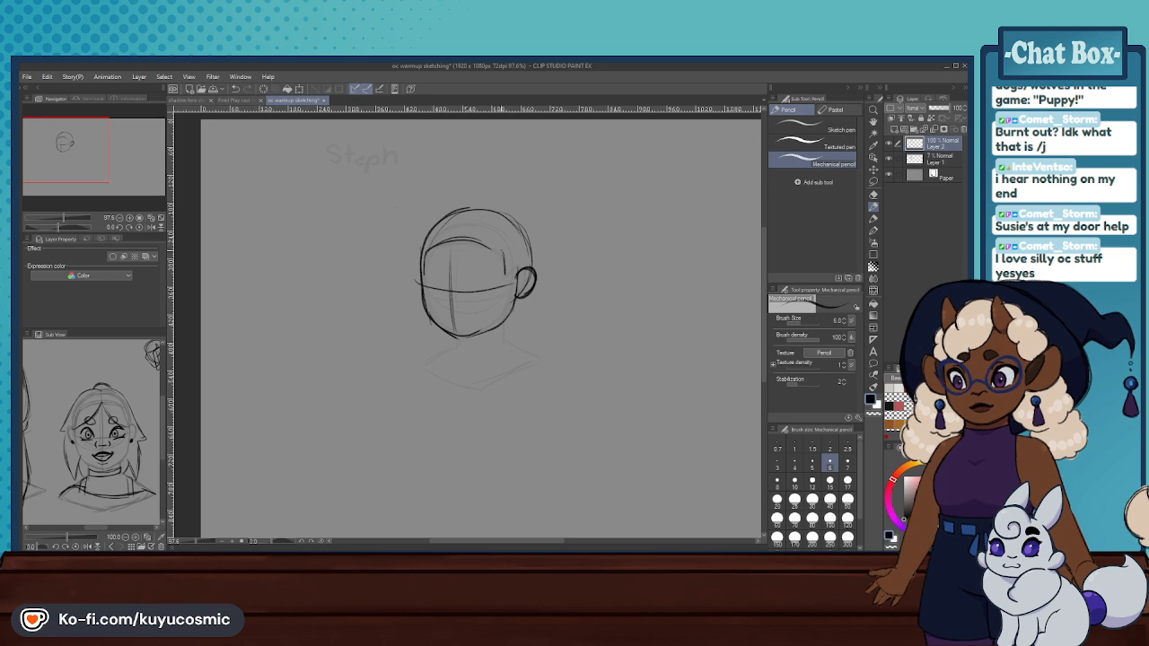
mouse_move(471, 239)
mouse_down()
mouse_move(504, 259)
mouse_move(458, 239)
mouse_up()
key(ctrl+z)
key(ctrl+z)
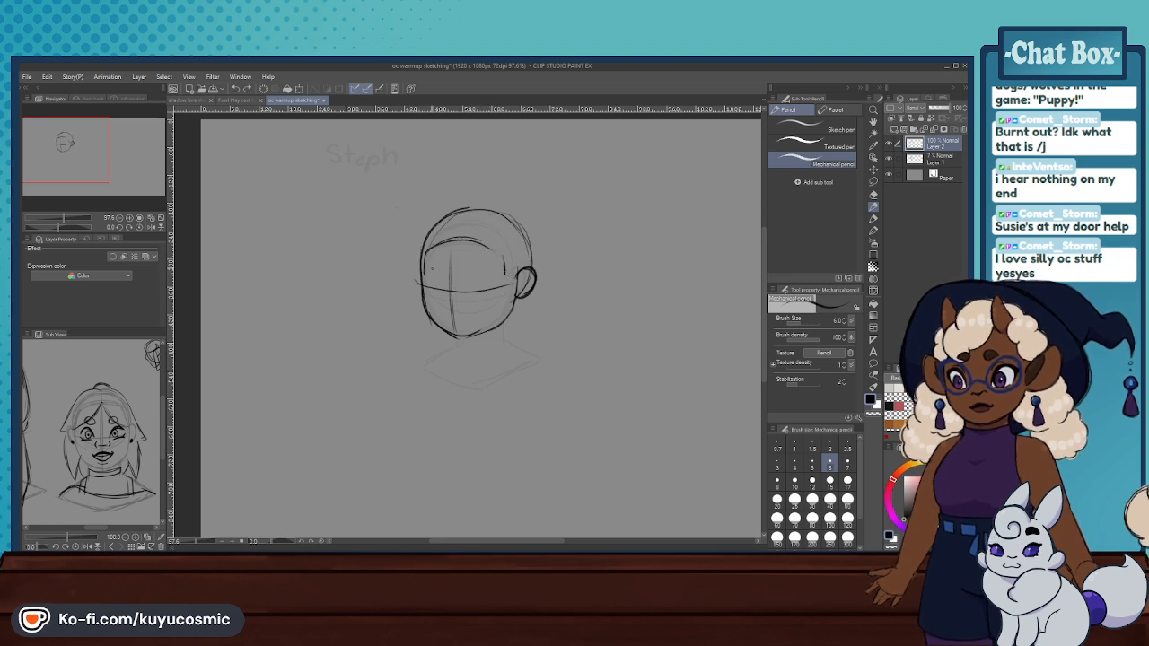
- Try an arched hairline from the face's left side over the forehead towards the ear, undoing each attempt
scroll(351, 239, up, 2)
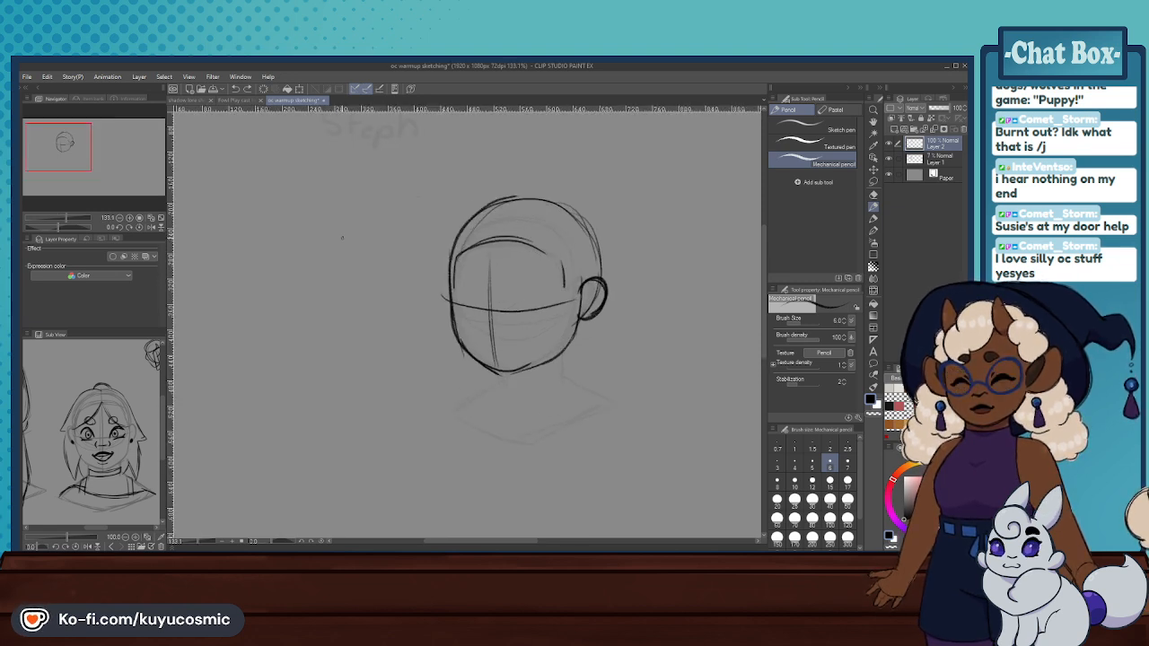
drag(504, 269, 509, 379)
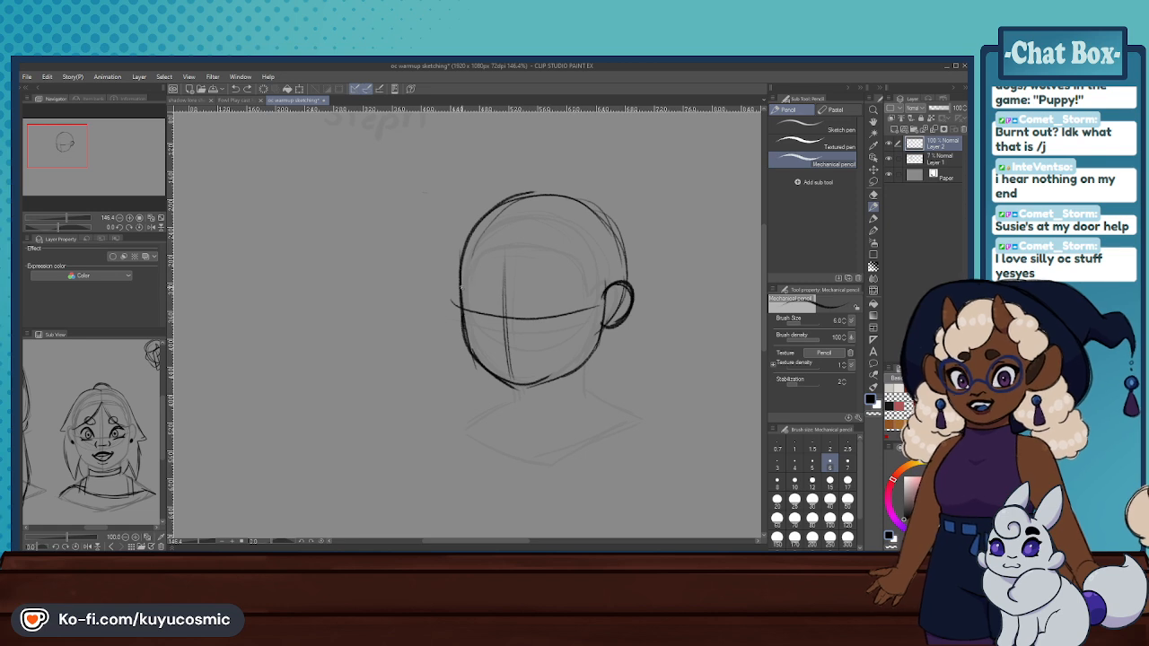
mouse_move(459, 299)
mouse_down()
mouse_move(466, 244)
mouse_move(492, 231)
mouse_move(467, 260)
mouse_move(544, 224)
mouse_up()
key(ctrl+z)
mouse_move(482, 244)
mouse_down()
mouse_move(492, 234)
mouse_move(570, 234)
mouse_up()
key(ctrl+z)
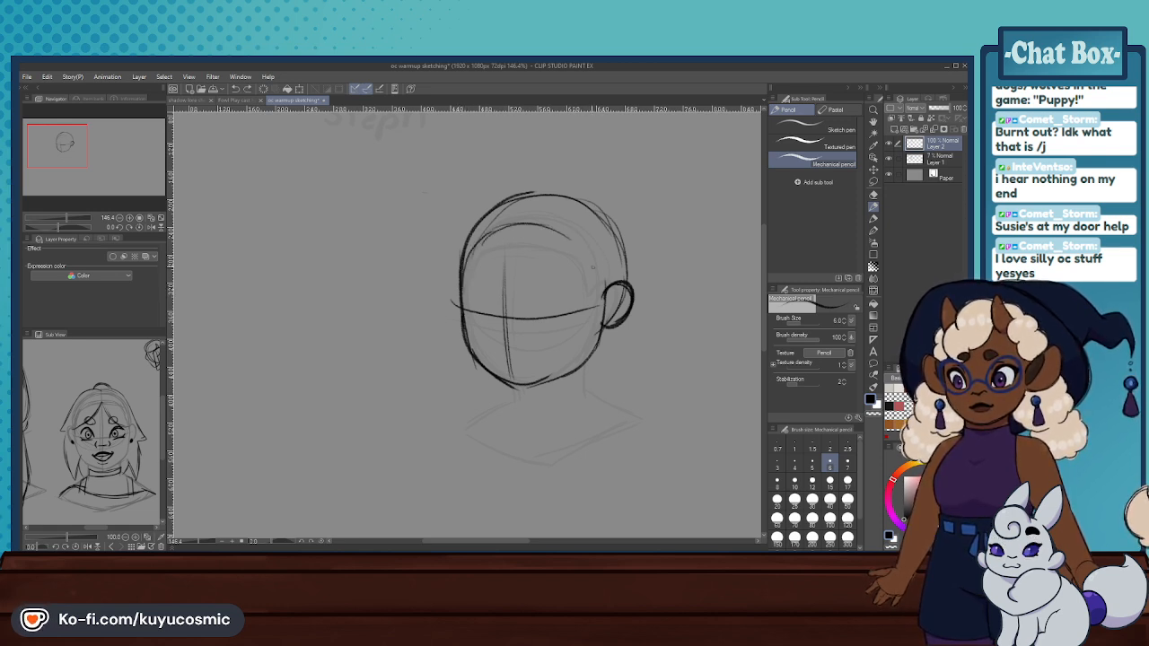
mouse_move(604, 290)
mouse_down()
mouse_move(600, 272)
mouse_move(509, 225)
mouse_up()
key(ctrl+z)
mouse_move(475, 273)
mouse_down()
mouse_move(521, 210)
mouse_move(565, 216)
mouse_move(592, 239)
mouse_move(605, 285)
mouse_move(602, 296)
mouse_move(519, 216)
mouse_move(477, 279)
mouse_up()
key(ctrl+z)
key(ctrl+z)
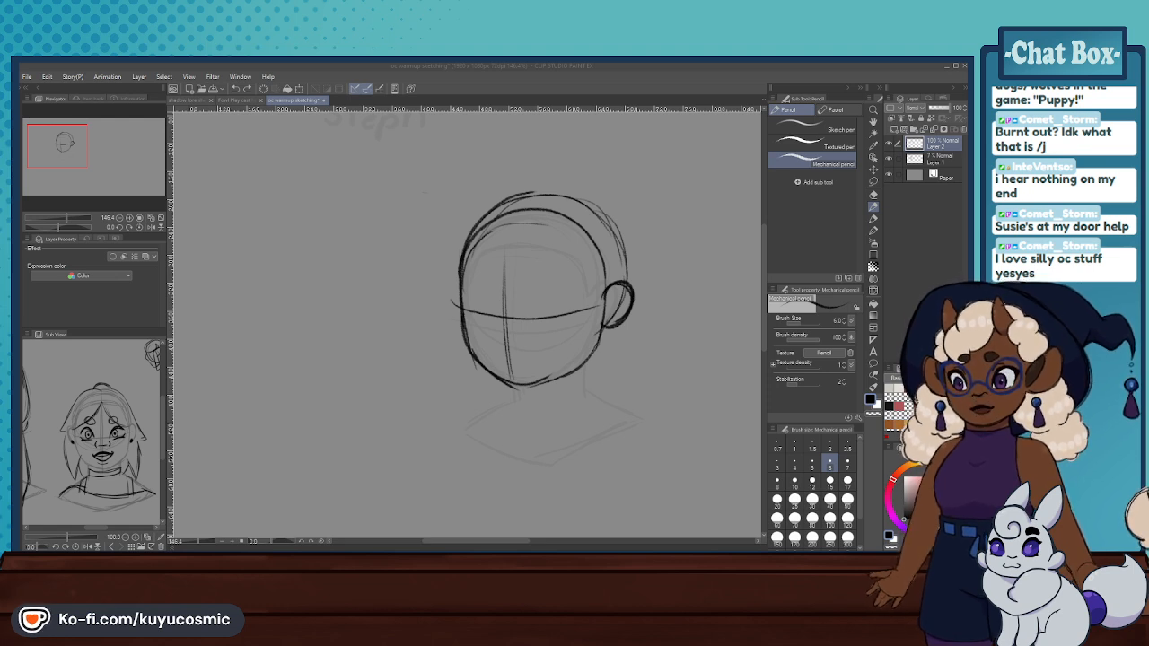
key(ctrl+z)
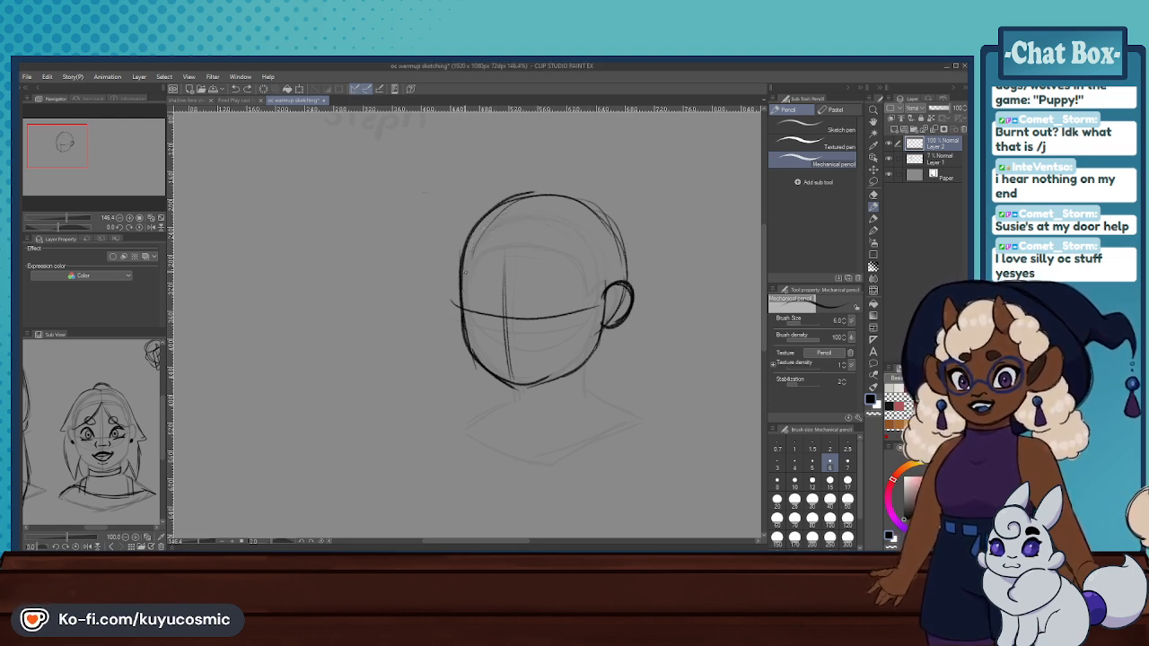
drag(467, 241, 508, 216)
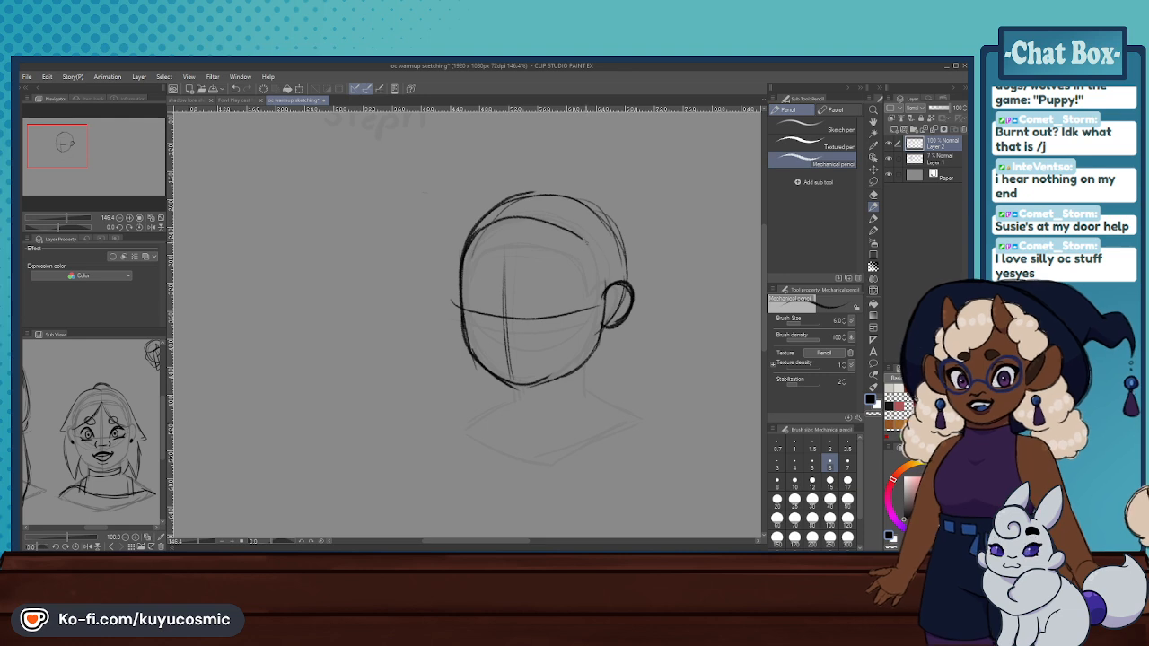
key(ctrl+z)
mouse_move(602, 321)
mouse_down()
mouse_move(591, 256)
mouse_move(561, 232)
mouse_move(495, 235)
mouse_move(472, 281)
mouse_move(537, 208)
mouse_move(590, 242)
mouse_move(601, 330)
mouse_up()
key(ctrl+z)
key(ctrl+z)
- Erase the whole dark head sketch at eraser size 120, keeping the faint construction sketch beneath it
click(870, 196)
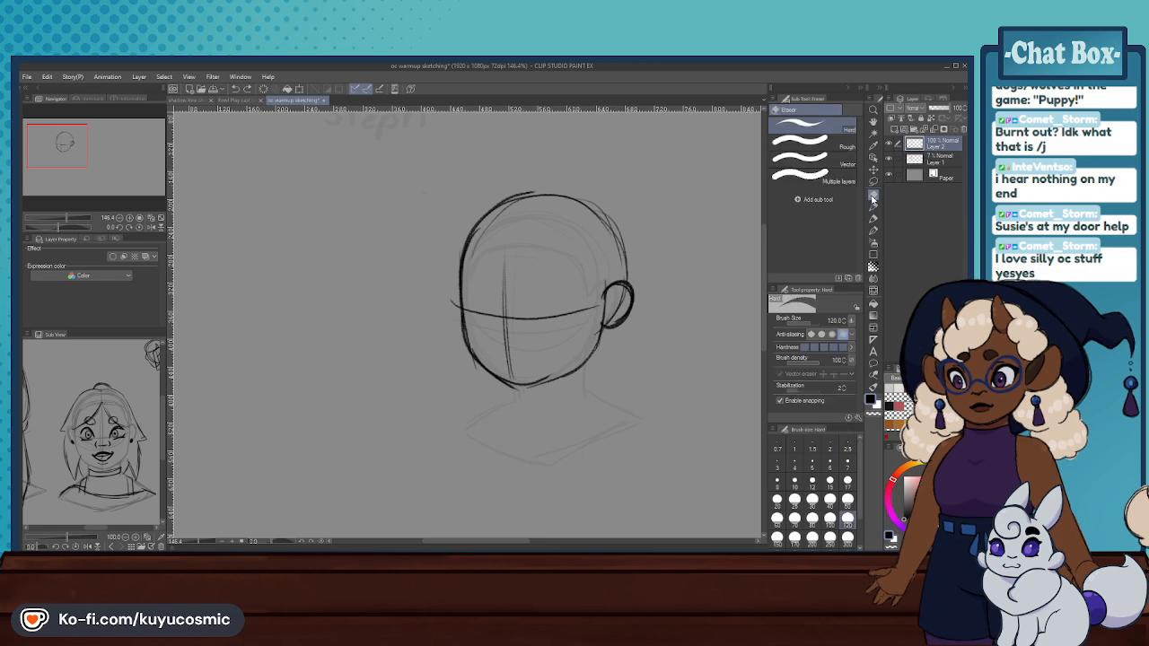
mouse_move(628, 256)
mouse_down()
mouse_move(587, 337)
mouse_move(572, 256)
mouse_move(477, 213)
mouse_up()
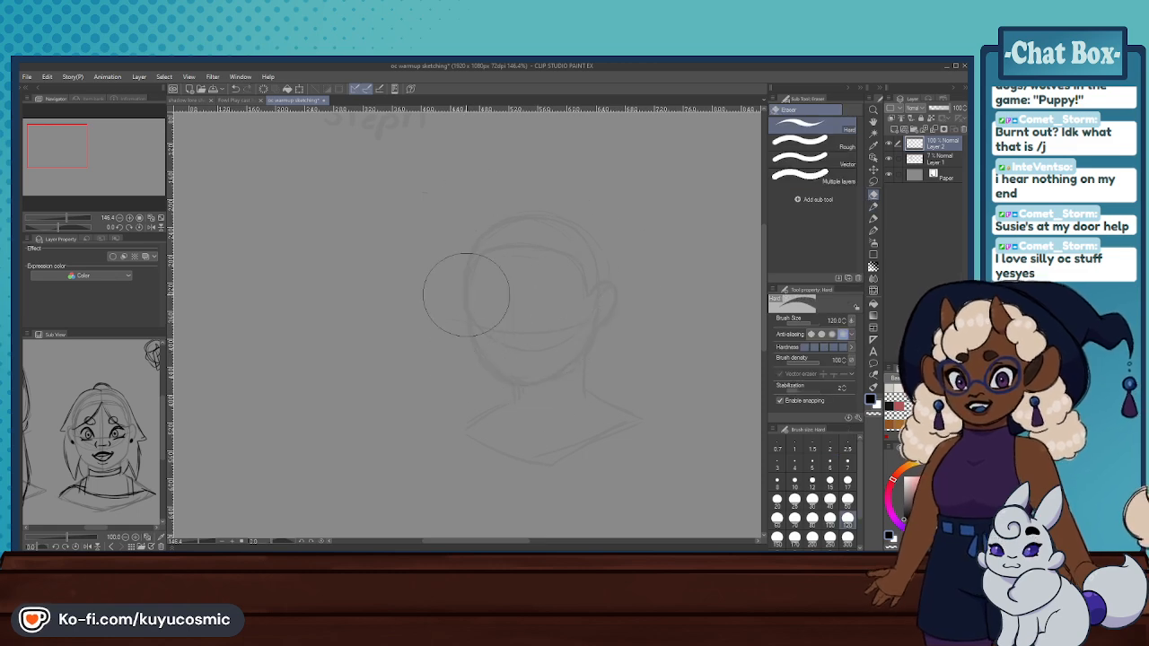
- Draw a new circle for the skull in the empty area right of the faint head, redrawing it until it is round
scroll(408, 288, down, 11)
scroll(547, 276, up, 9)
click(872, 206)
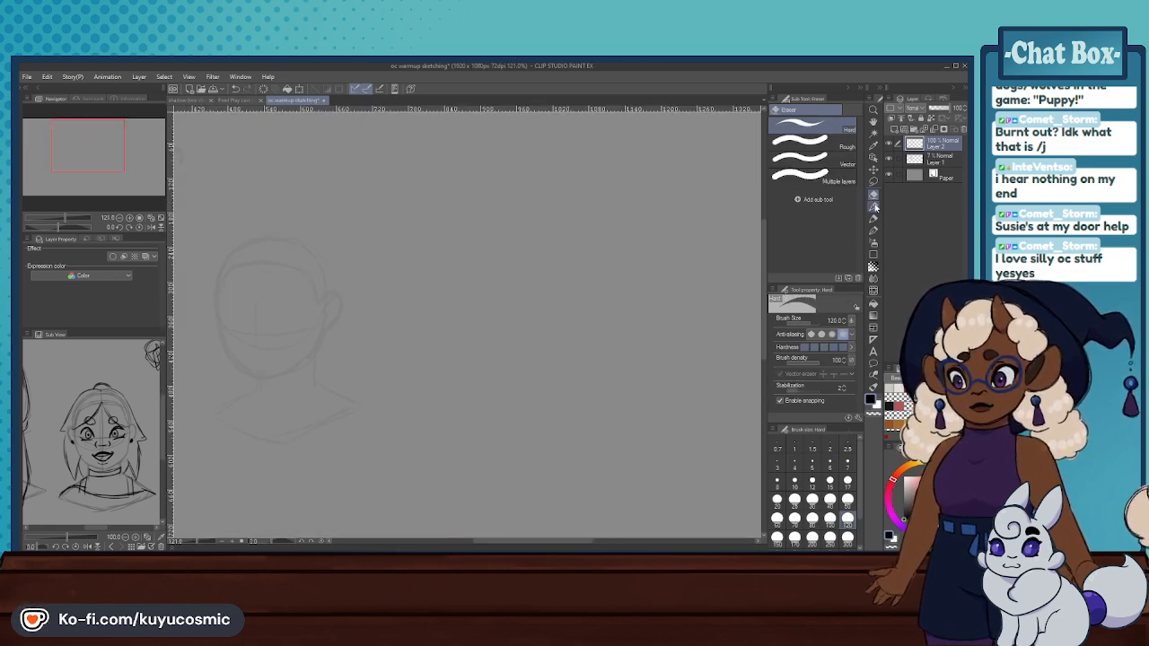
mouse_move(475, 332)
mouse_down()
mouse_move(515, 329)
mouse_move(549, 285)
mouse_up()
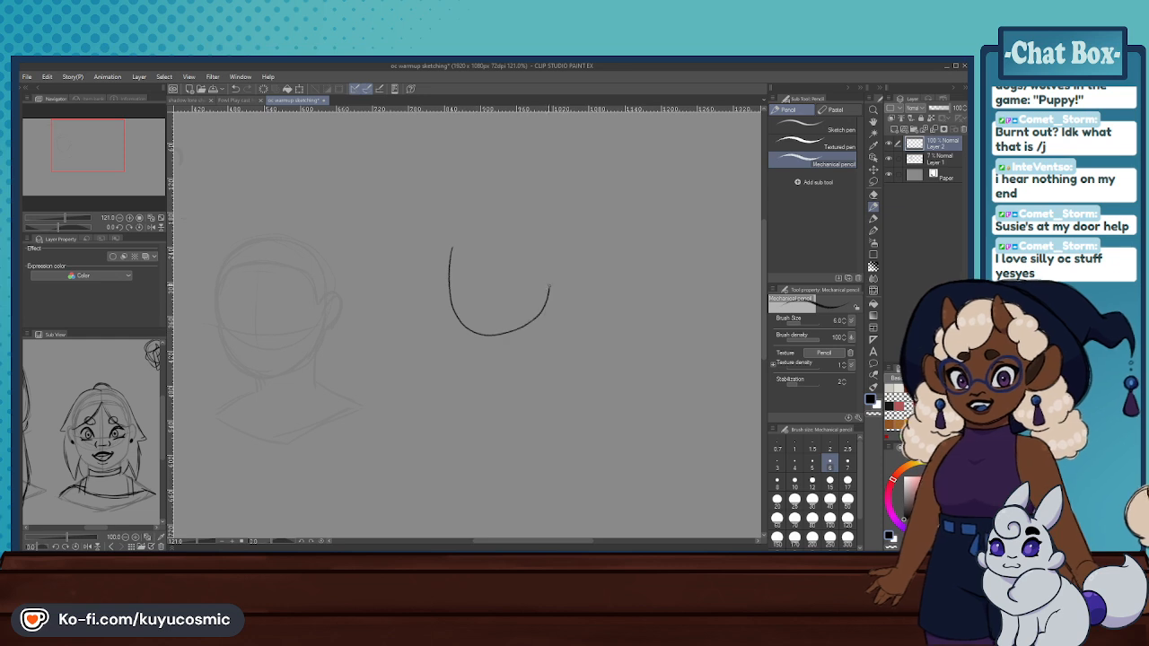
key(ctrl+z)
mouse_move(453, 236)
mouse_down()
mouse_move(474, 308)
mouse_move(523, 280)
mouse_move(508, 230)
mouse_move(456, 229)
mouse_move(482, 294)
mouse_move(542, 259)
mouse_move(515, 209)
mouse_move(461, 230)
mouse_up()
key(ctrl+z)
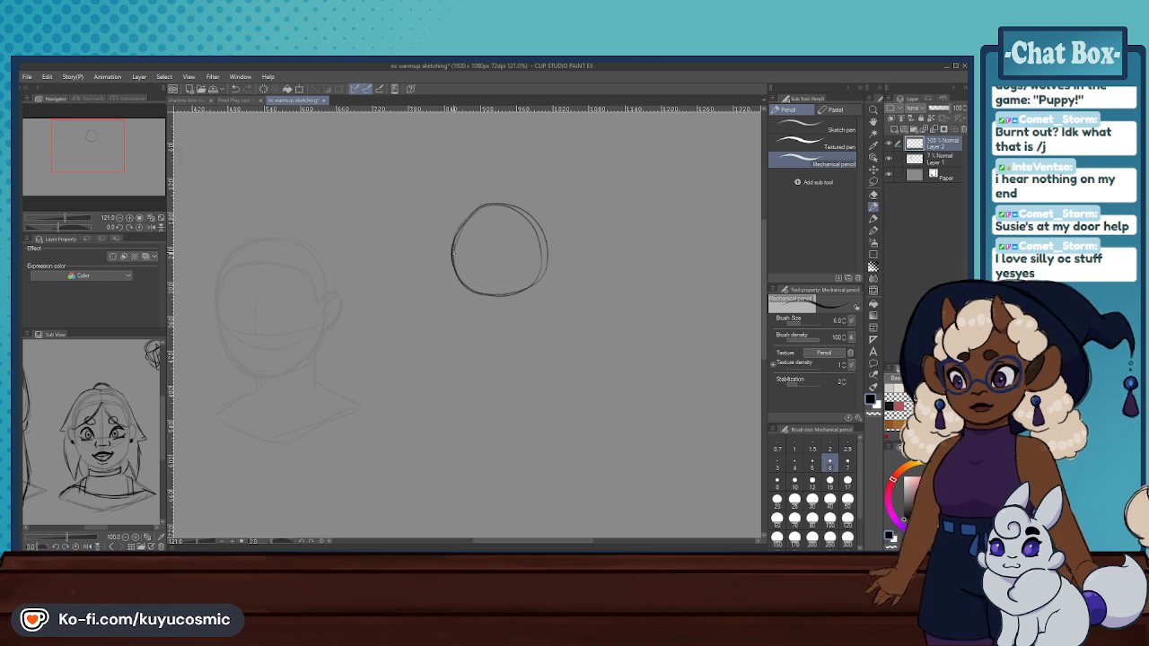
key(ctrl+z)
key(ctrl+z)
drag(491, 205, 453, 238)
key(ctrl+z)
key(ctrl+z)
drag(489, 205, 452, 246)
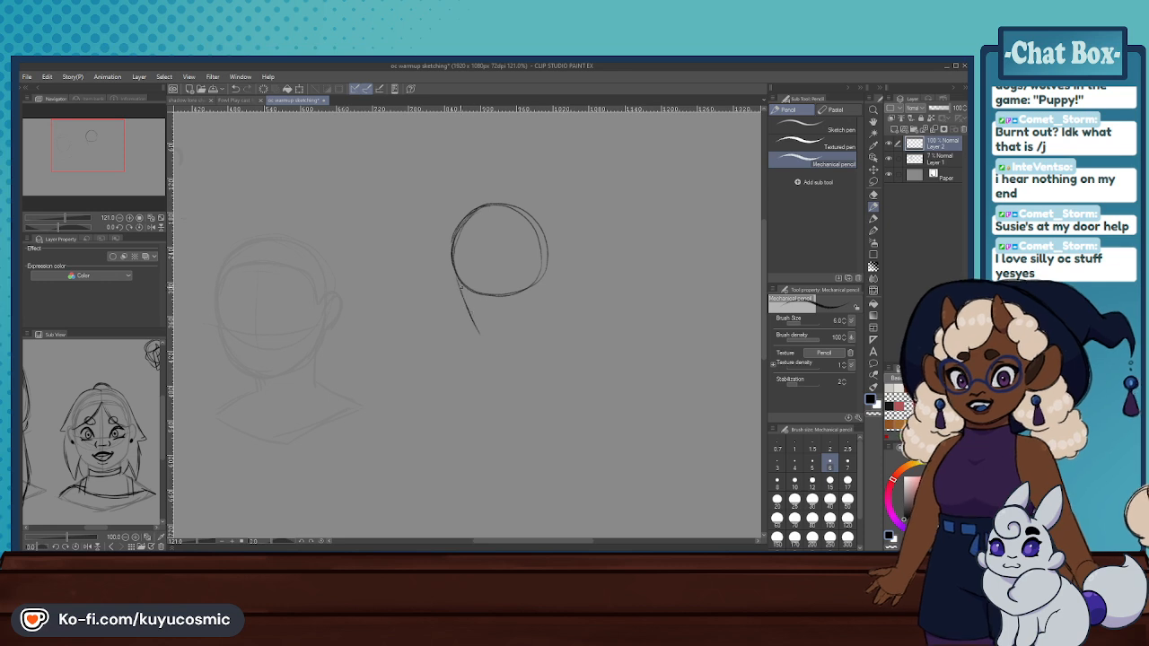
- Sketch the jaw below the circle, tapering both cheeks to a narrow chin and redrawing strokes that miss the shape
key(ctrl+z)
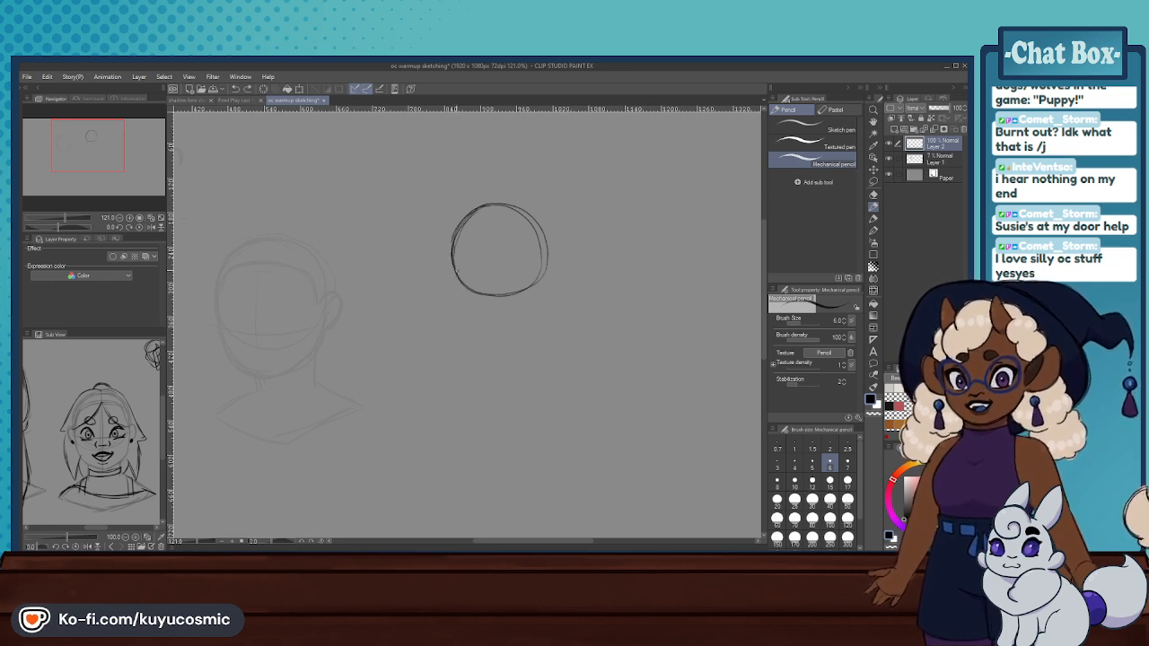
mouse_move(459, 277)
mouse_down()
mouse_move(484, 330)
mouse_move(462, 301)
mouse_up()
key(ctrl+z)
key(ctrl+z)
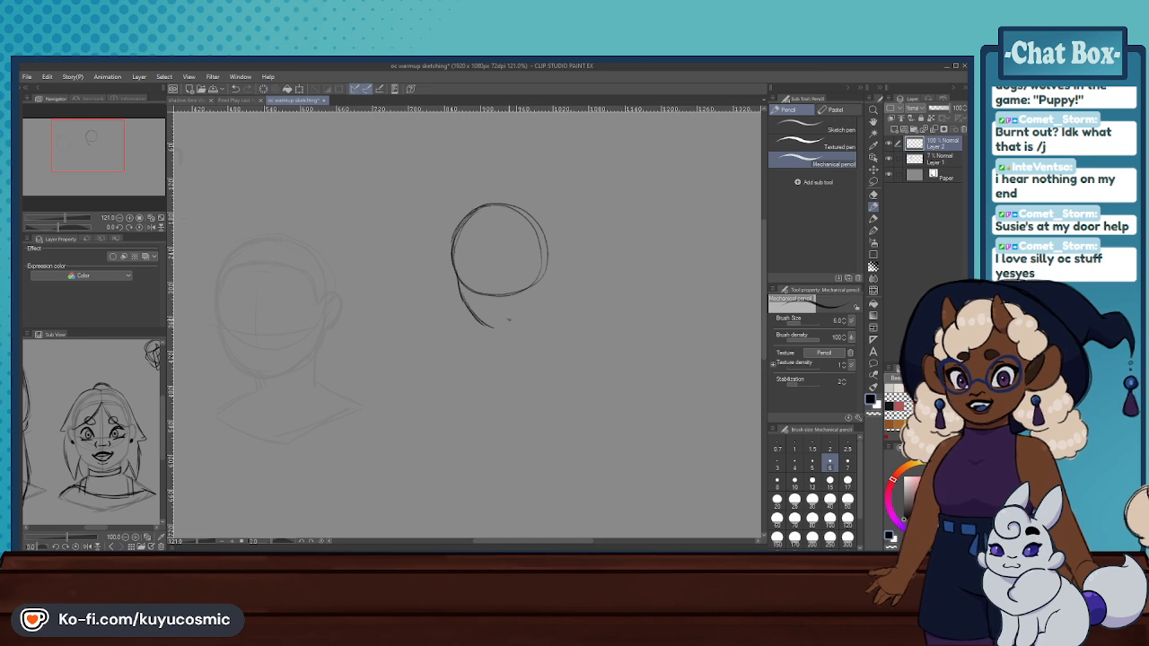
mouse_move(509, 326)
mouse_down()
mouse_move(545, 279)
mouse_move(526, 316)
mouse_up()
key(ctrl+z)
key(ctrl+z)
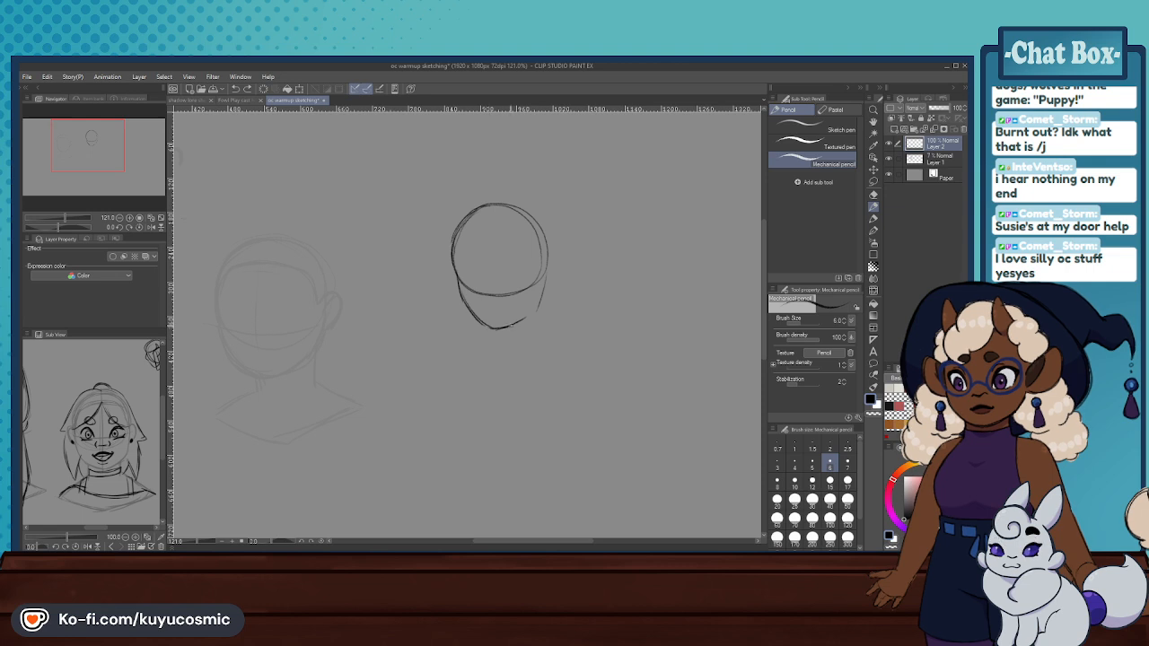
drag(538, 311, 513, 325)
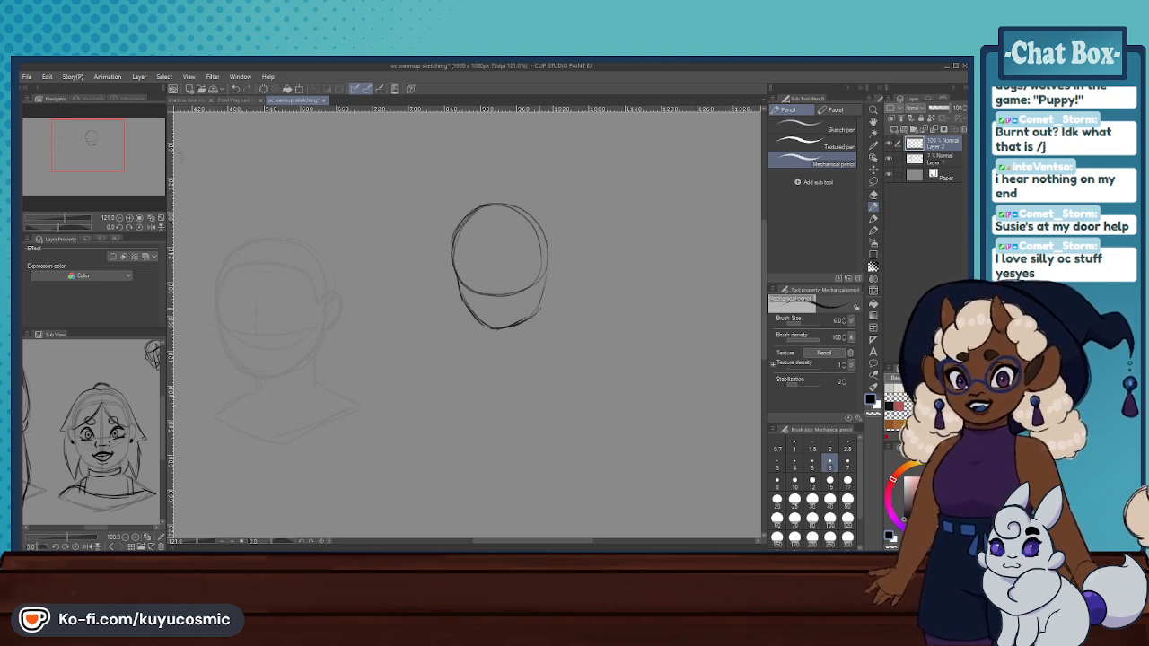
- Reinforce the face outline around the circle, cheeks and chin with darker strokes
drag(547, 284, 533, 316)
drag(451, 257, 458, 287)
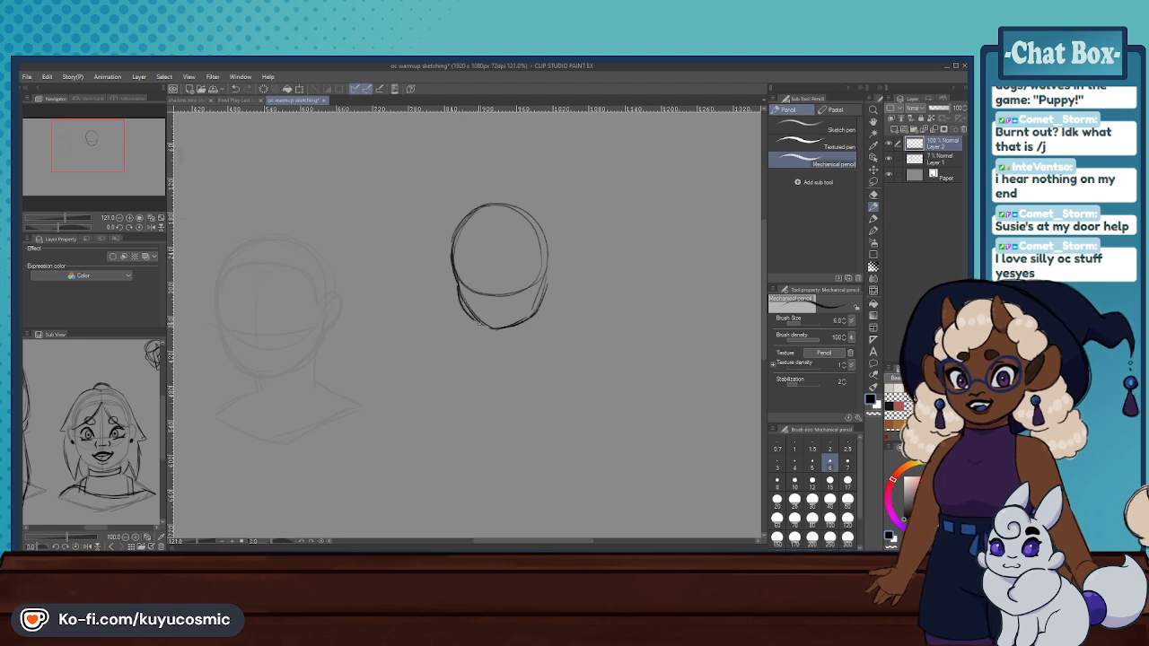
key(ctrl+z)
mouse_move(453, 266)
mouse_down()
mouse_move(460, 218)
mouse_move(501, 201)
mouse_move(537, 219)
mouse_move(545, 290)
mouse_up()
drag(547, 237, 545, 302)
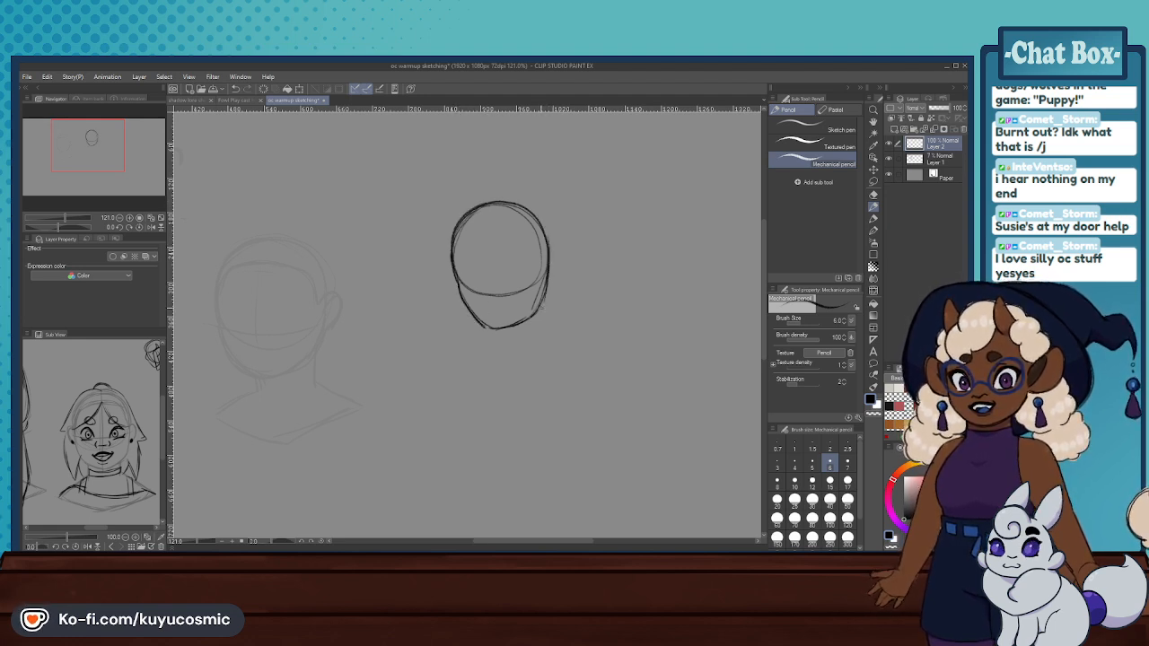
key(ctrl+z)
mouse_move(548, 261)
mouse_down()
mouse_move(538, 312)
mouse_move(519, 325)
mouse_up()
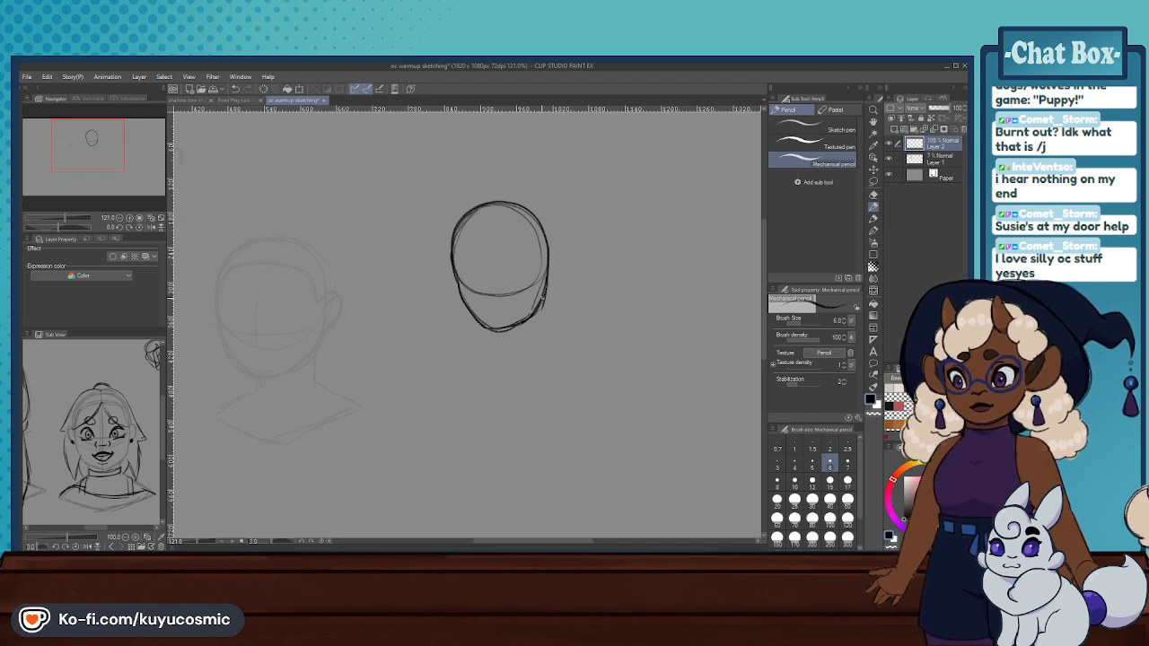
- Draw a larger cranium curve over the top of the head and down behind its right side, refining it with repeated strokes
mouse_move(456, 226)
mouse_down()
mouse_move(478, 198)
mouse_move(520, 190)
mouse_up()
key(ctrl+z)
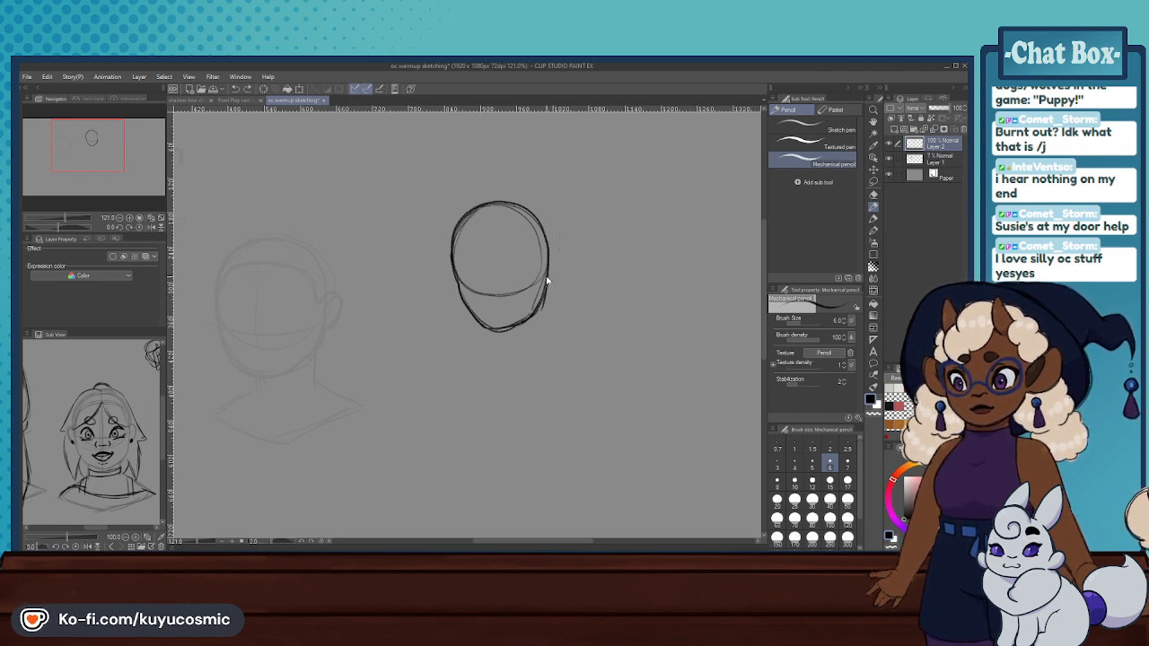
key(ctrl+z)
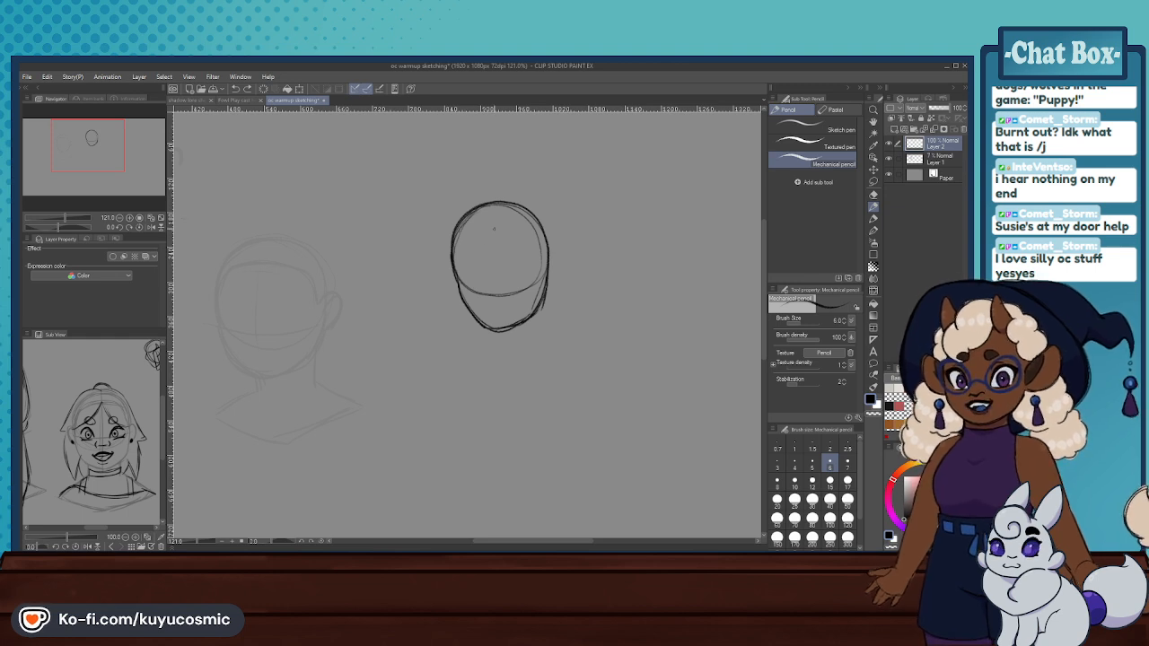
scroll(582, 239, down, 1)
scroll(584, 239, up, 3)
drag(418, 235, 472, 183)
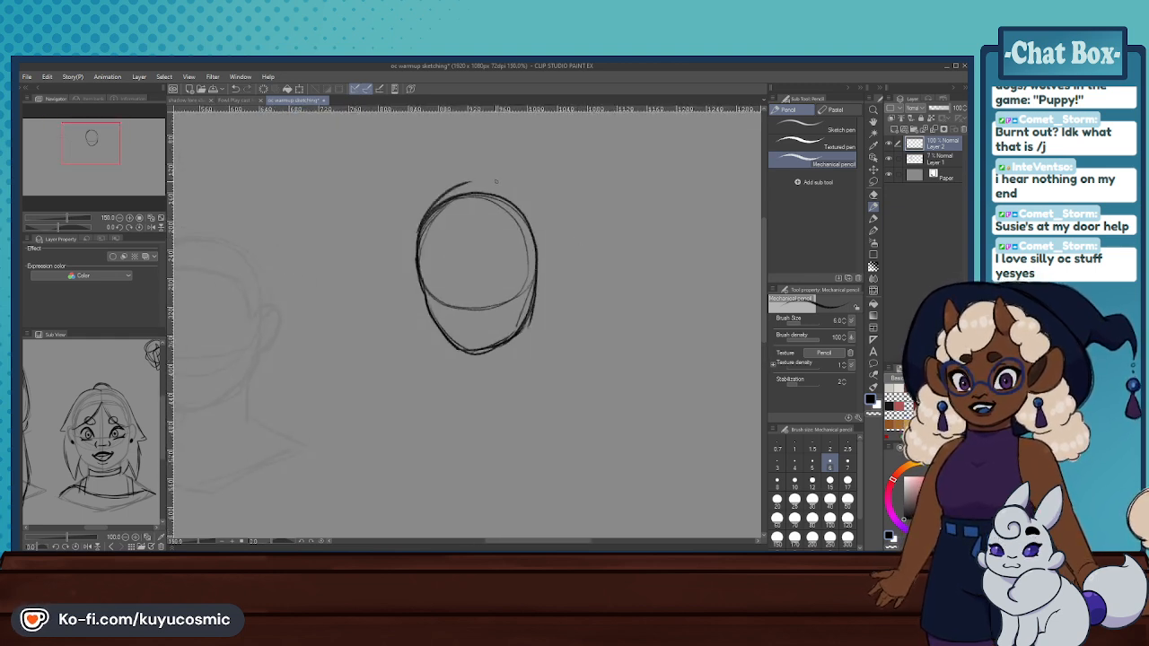
key(ctrl+z)
drag(427, 215, 480, 187)
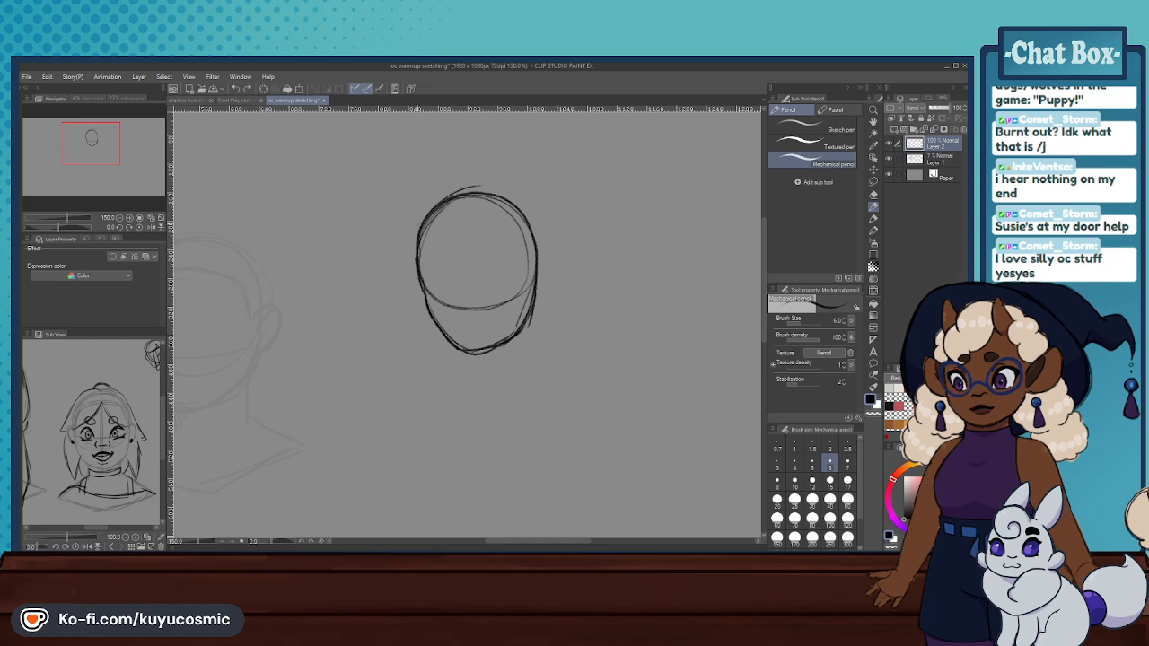
mouse_move(527, 186)
mouse_down()
mouse_move(555, 249)
mouse_move(547, 280)
mouse_move(557, 242)
mouse_move(525, 192)
mouse_move(453, 195)
mouse_move(487, 185)
mouse_move(549, 239)
mouse_move(535, 284)
mouse_move(553, 231)
mouse_up()
key(ctrl+z)
key(ctrl+z)
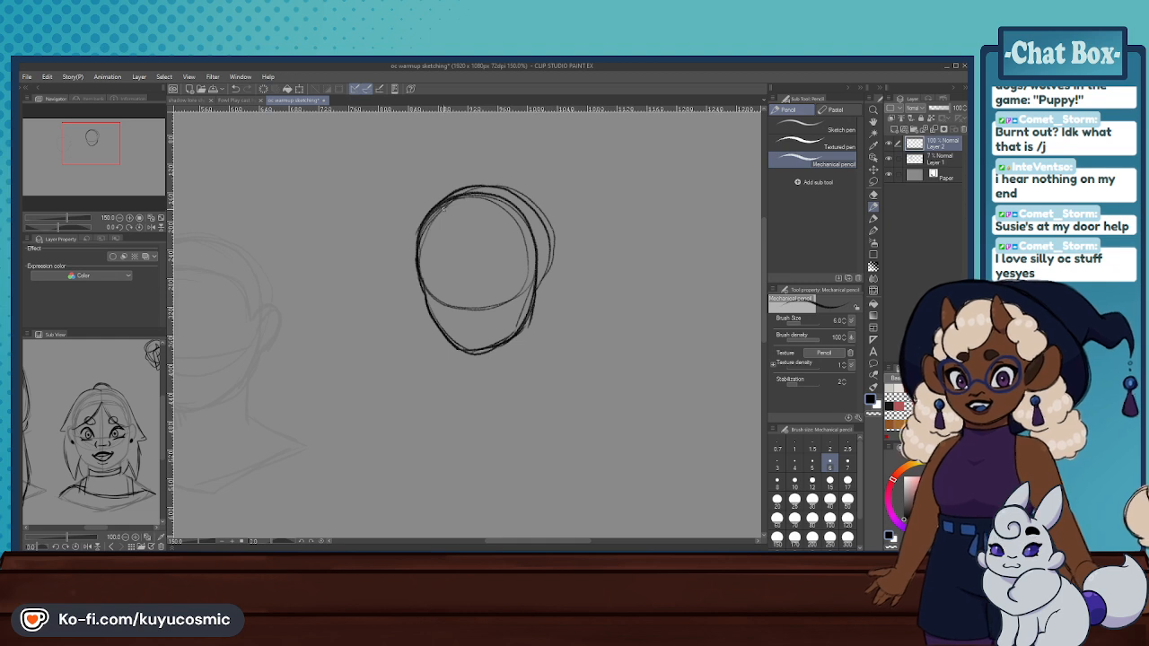
key(ctrl+z)
mouse_move(417, 246)
mouse_down()
mouse_move(501, 188)
mouse_move(540, 217)
mouse_move(549, 243)
mouse_up()
mouse_move(511, 190)
mouse_down()
mouse_move(540, 220)
mouse_move(527, 278)
mouse_move(549, 238)
mouse_move(530, 288)
mouse_move(551, 249)
mouse_up()
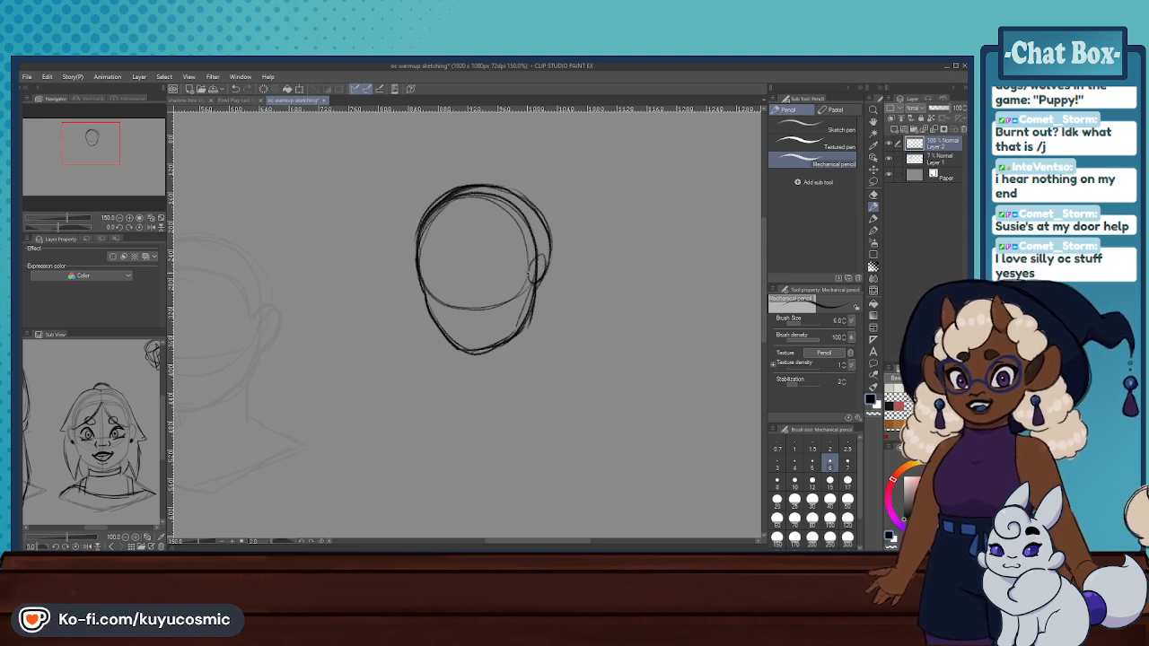
- Draw a small oval ear where the cranium curve meets the right side of the face and strengthen its outline
mouse_move(536, 260)
mouse_down()
mouse_move(532, 284)
mouse_move(554, 251)
mouse_move(546, 272)
mouse_up()
key(ctrl+z)
key(ctrl+z)
key(ctrl+z)
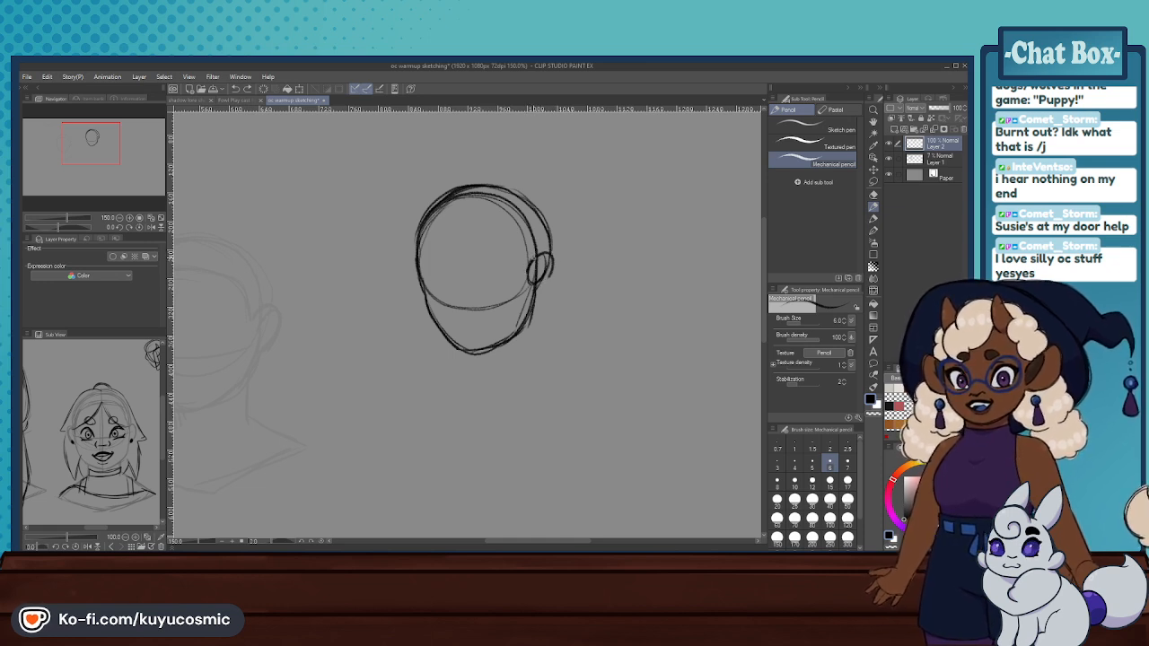
mouse_move(532, 255)
mouse_down()
mouse_move(547, 254)
mouse_move(549, 279)
mouse_up()
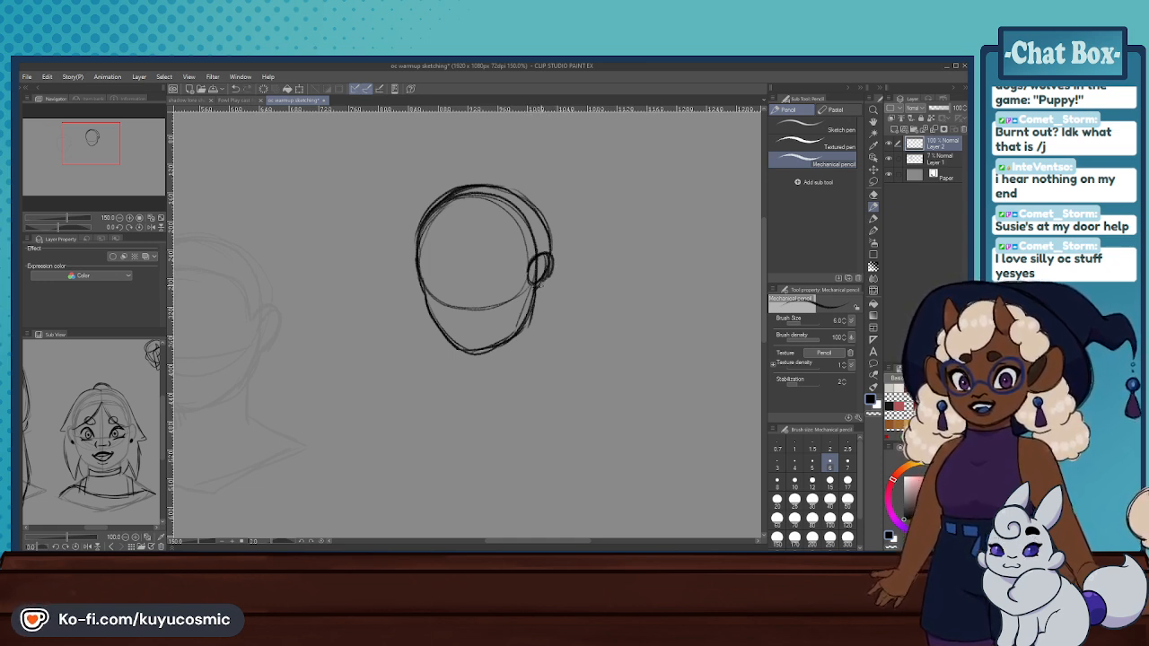
- Erase the head lines crossing the ear and the ear's lower inner edge with a hard eraser at size 10
click(870, 192)
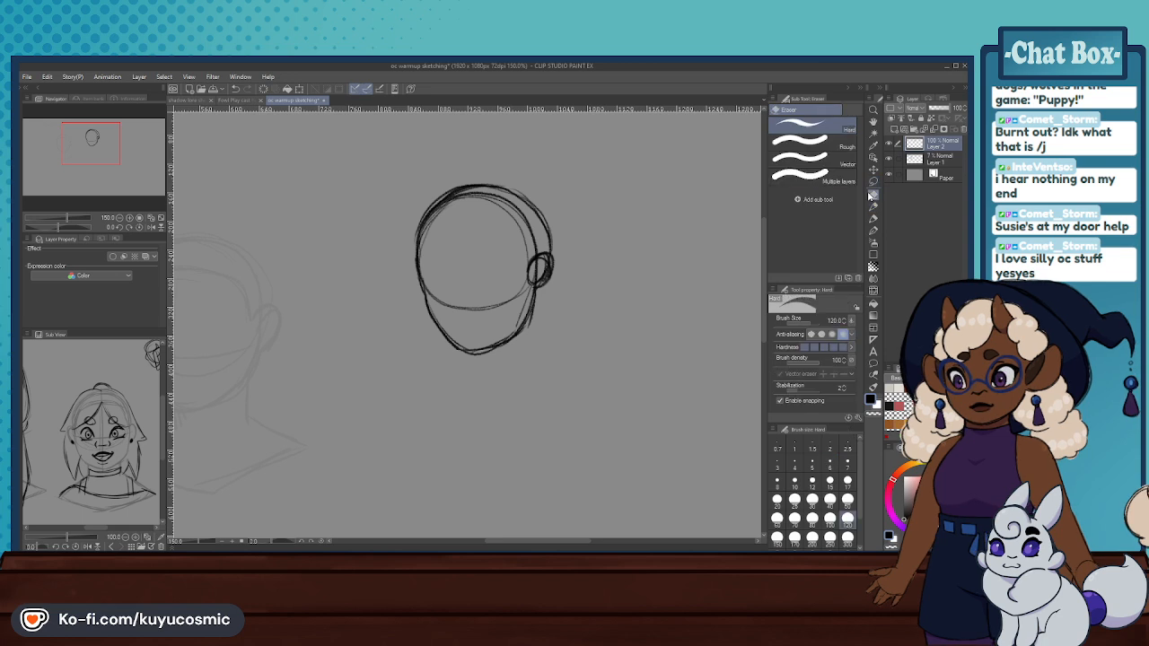
click(794, 484)
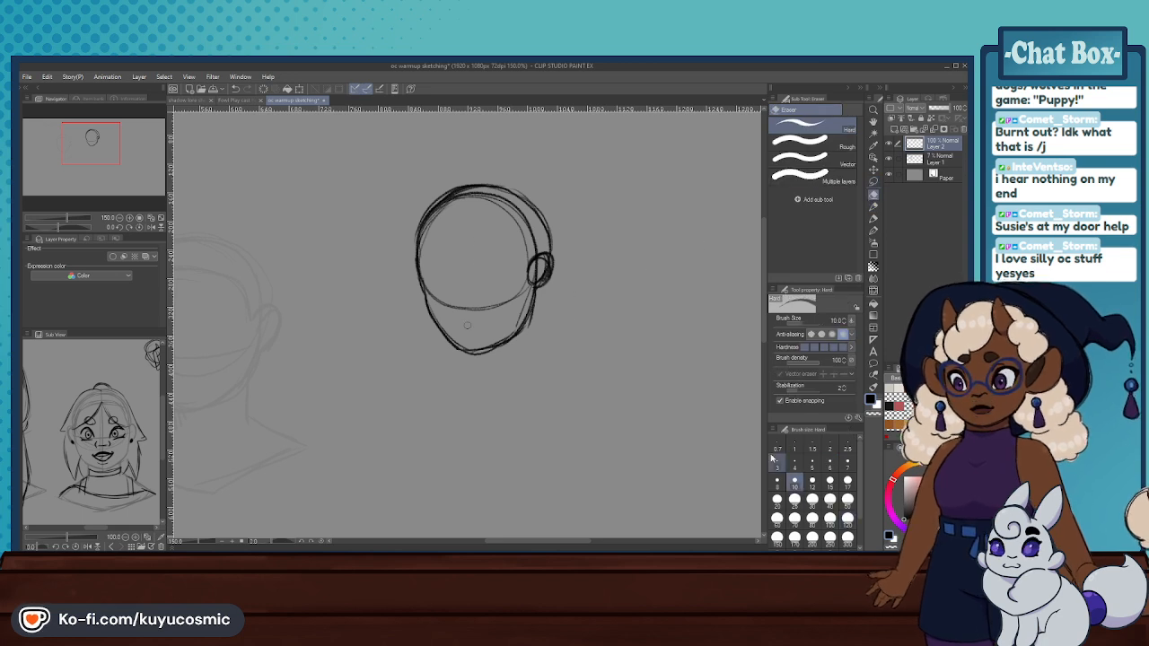
scroll(525, 256, up, 2)
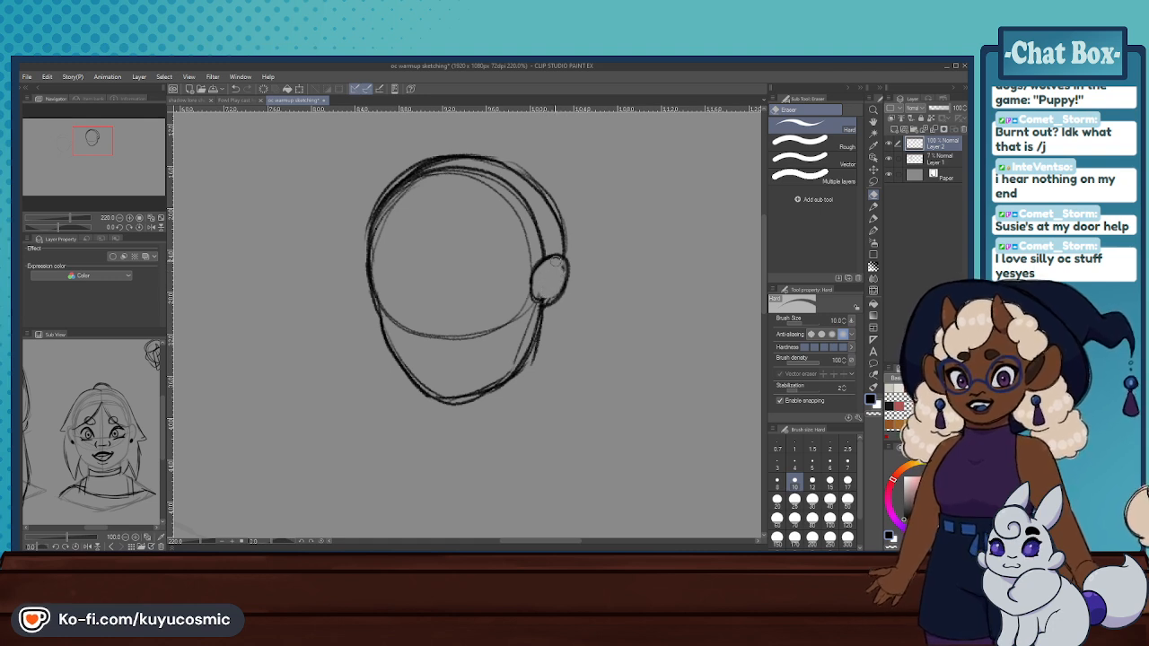
drag(532, 281, 542, 295)
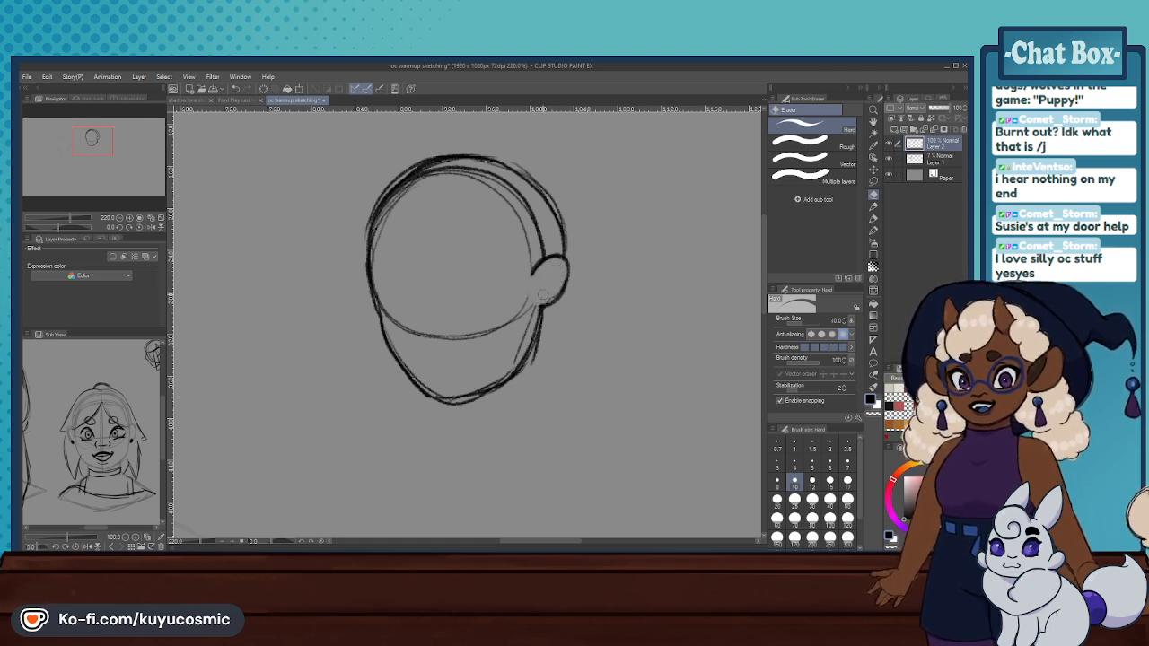
- Redraw the ear's inner edge and thicken its outline with the mechanical pencil
click(873, 209)
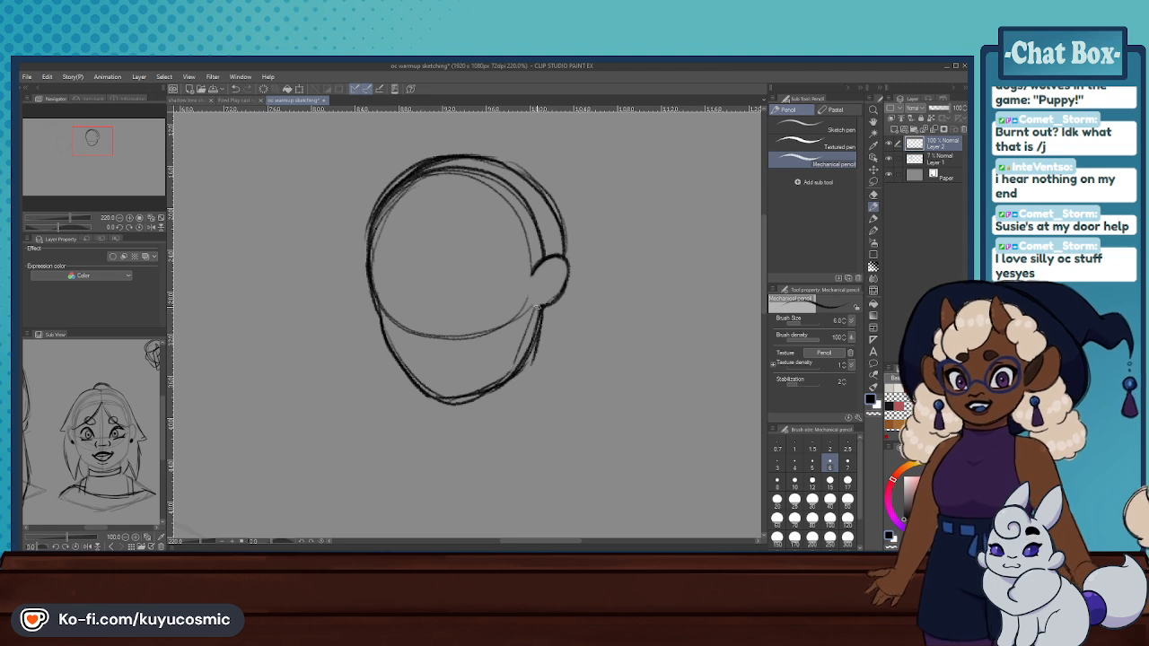
key(ctrl+z)
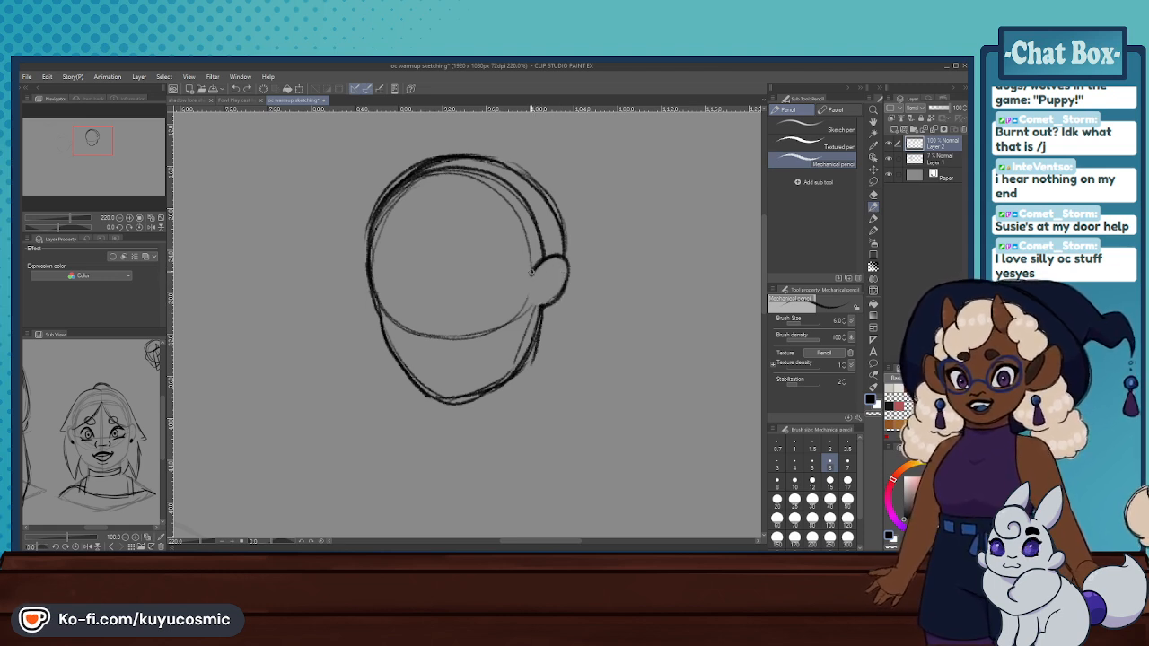
mouse_move(532, 275)
mouse_down()
mouse_move(555, 257)
mouse_move(533, 268)
mouse_move(560, 258)
mouse_move(566, 271)
mouse_move(538, 305)
mouse_up()
key(ctrl+z)
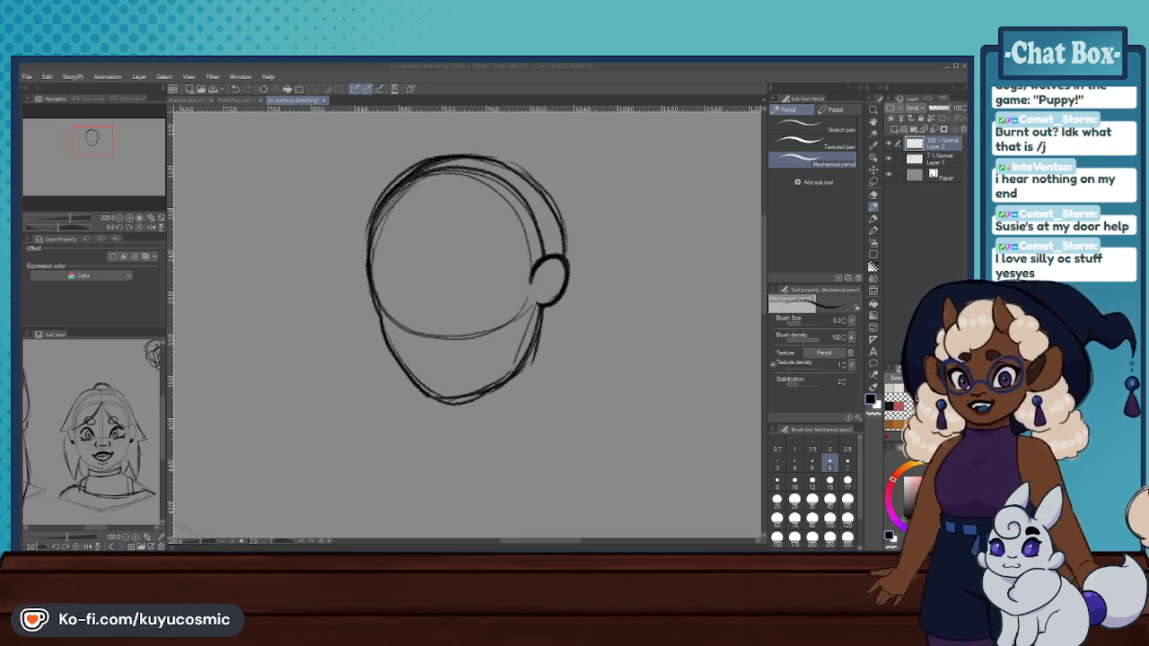
key(alt+Tab)
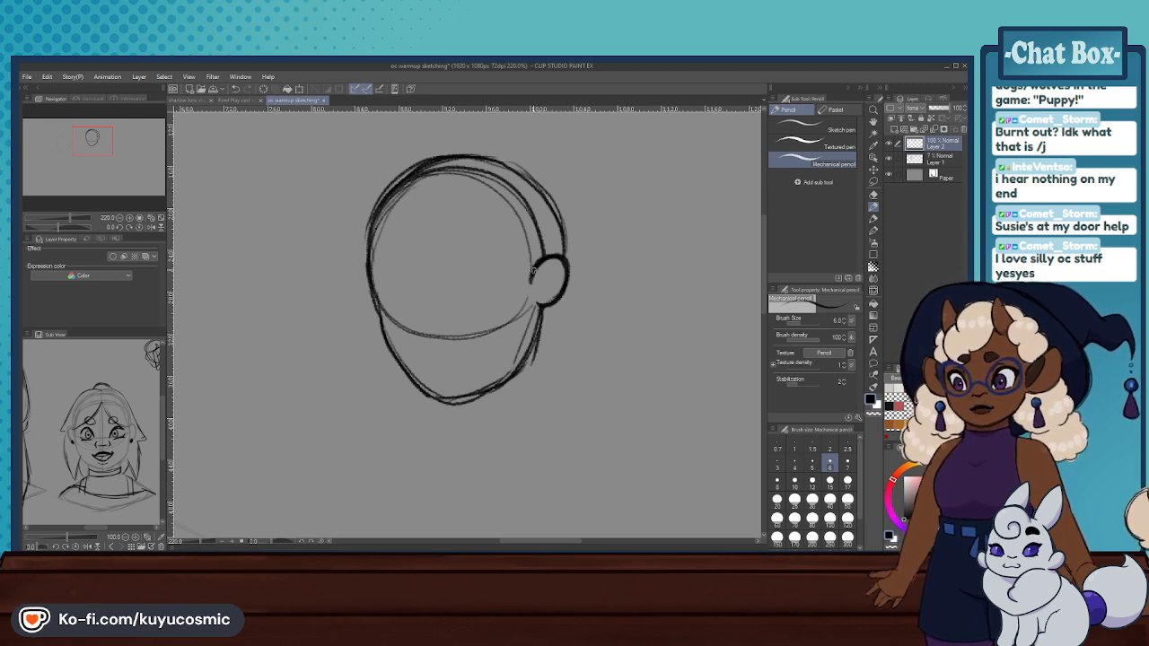
- Strengthen the outer and lower edge of the ear with pencil strokes, undoing the misplaced ones
drag(564, 257, 558, 300)
key(ctrl+z)
key(ctrl+z)
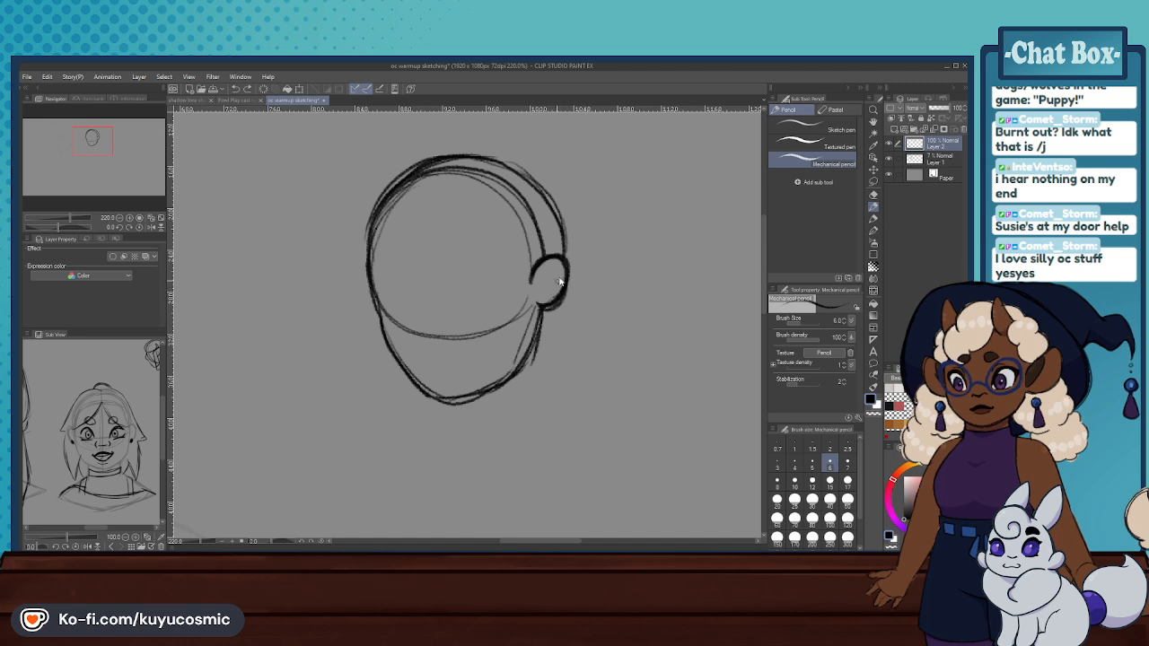
key(ctrl+z)
mouse_move(565, 262)
mouse_down()
mouse_move(544, 313)
mouse_move(566, 290)
mouse_move(565, 261)
mouse_up()
key(ctrl+z)
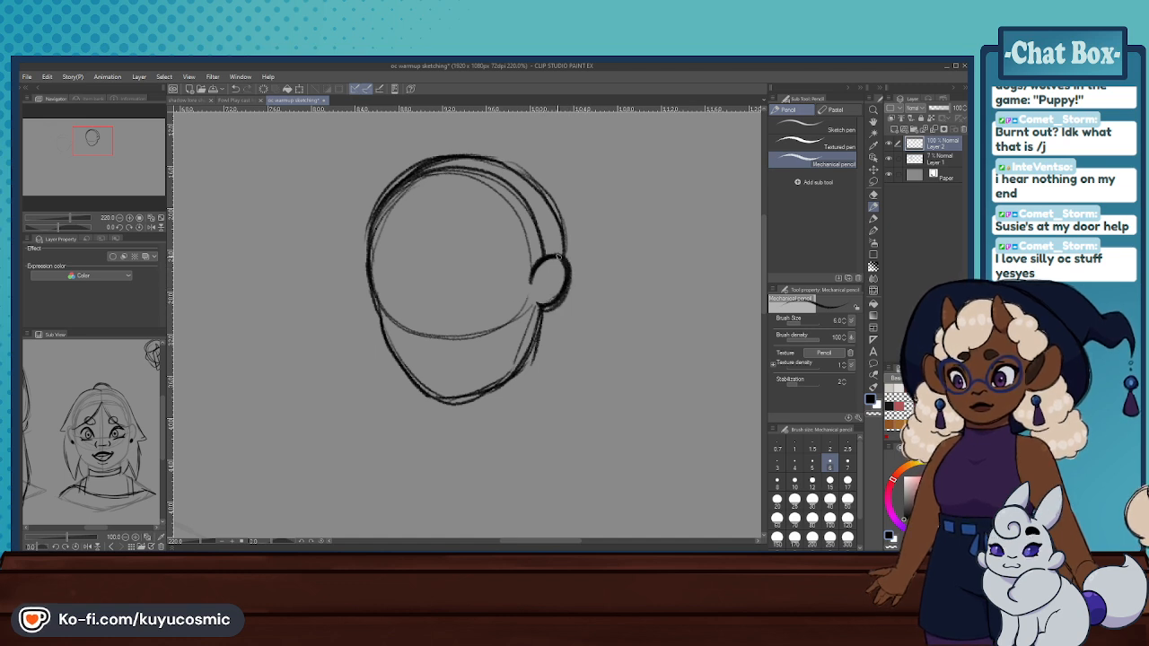
- Browse the reference images and bring the two faces in the line sketch with the drop earring into view
click(113, 547)
click(112, 547)
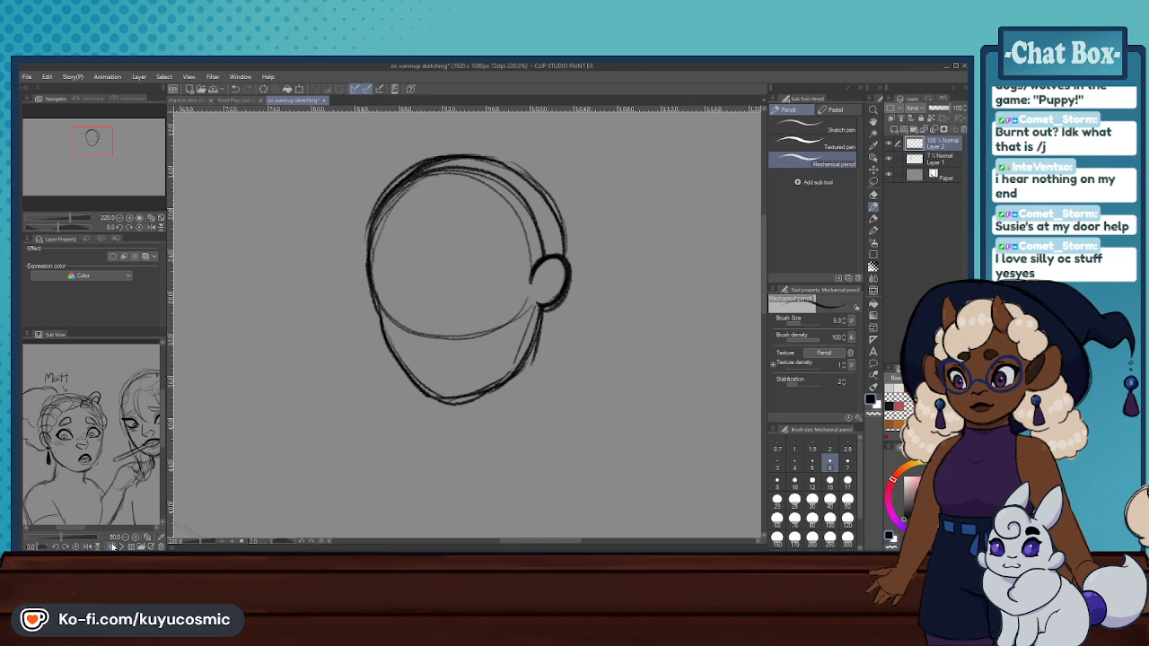
click(122, 546)
scroll(142, 466, down, 2)
scroll(135, 463, up, 2)
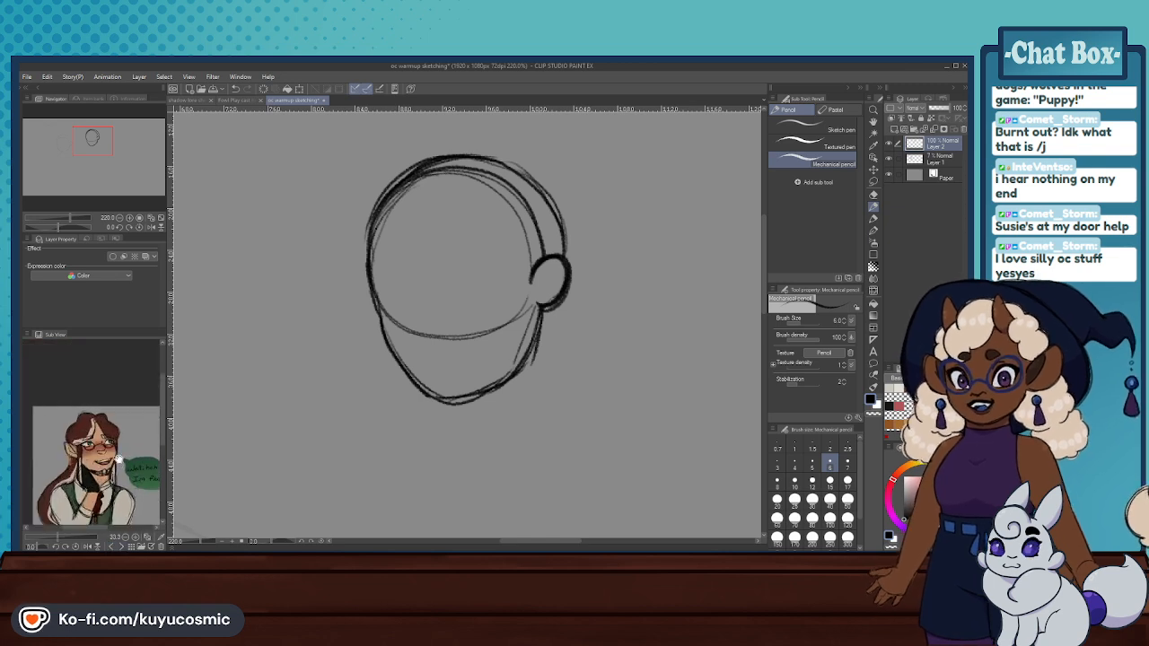
click(113, 547)
drag(95, 449, 93, 440)
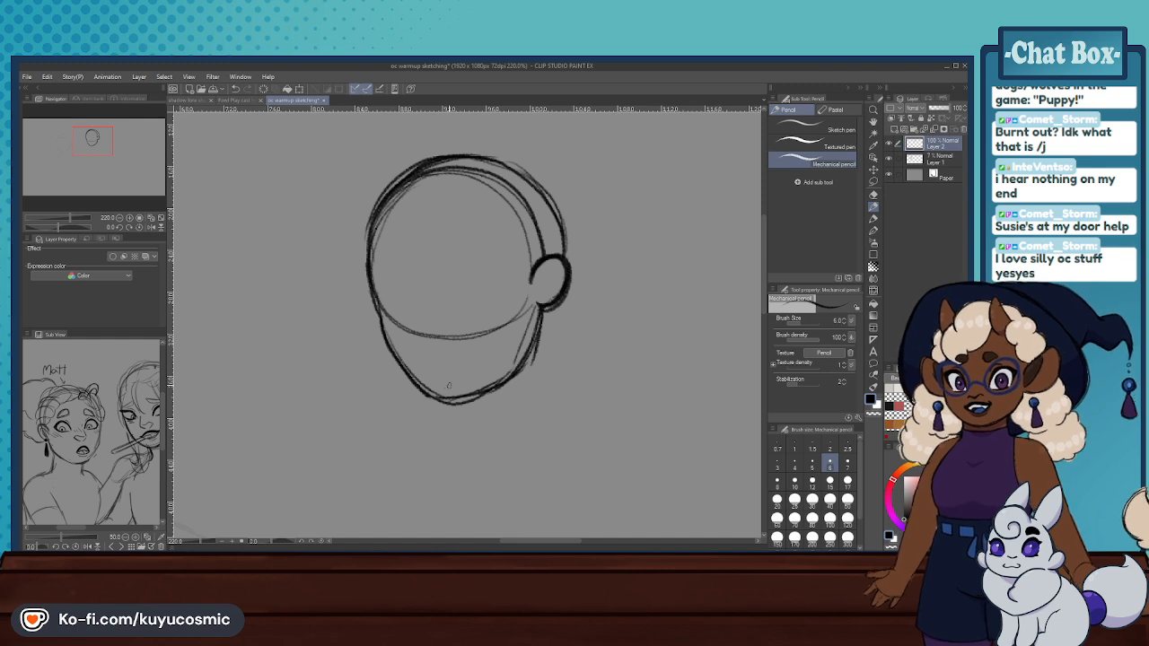
scroll(449, 386, down, 2)
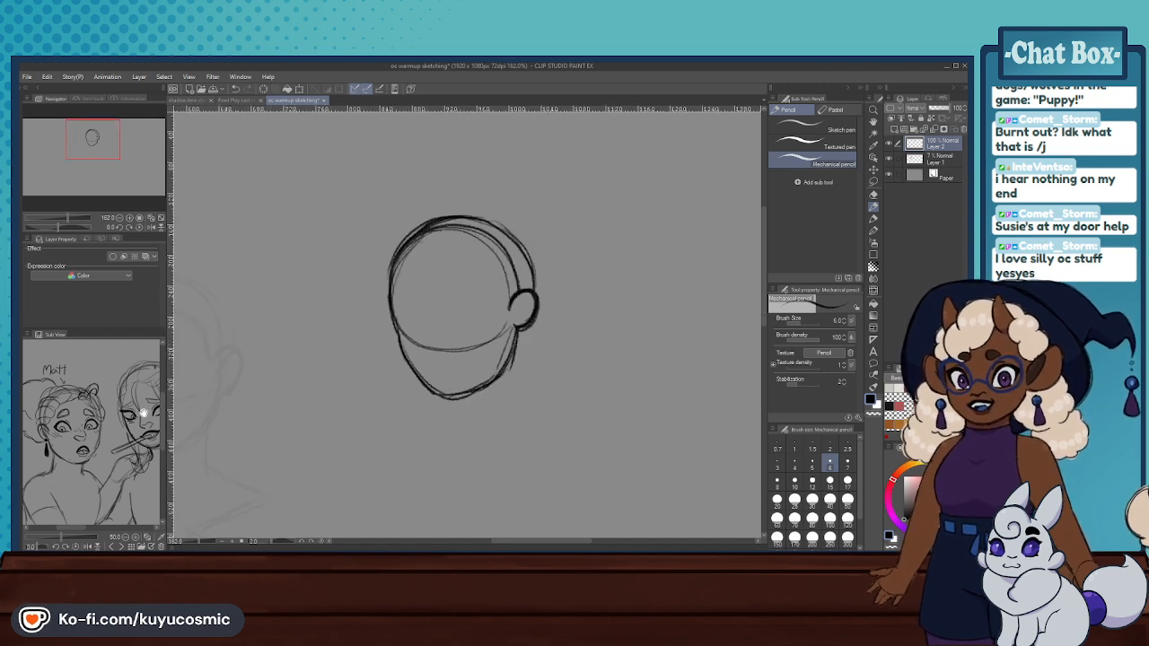
drag(141, 413, 138, 391)
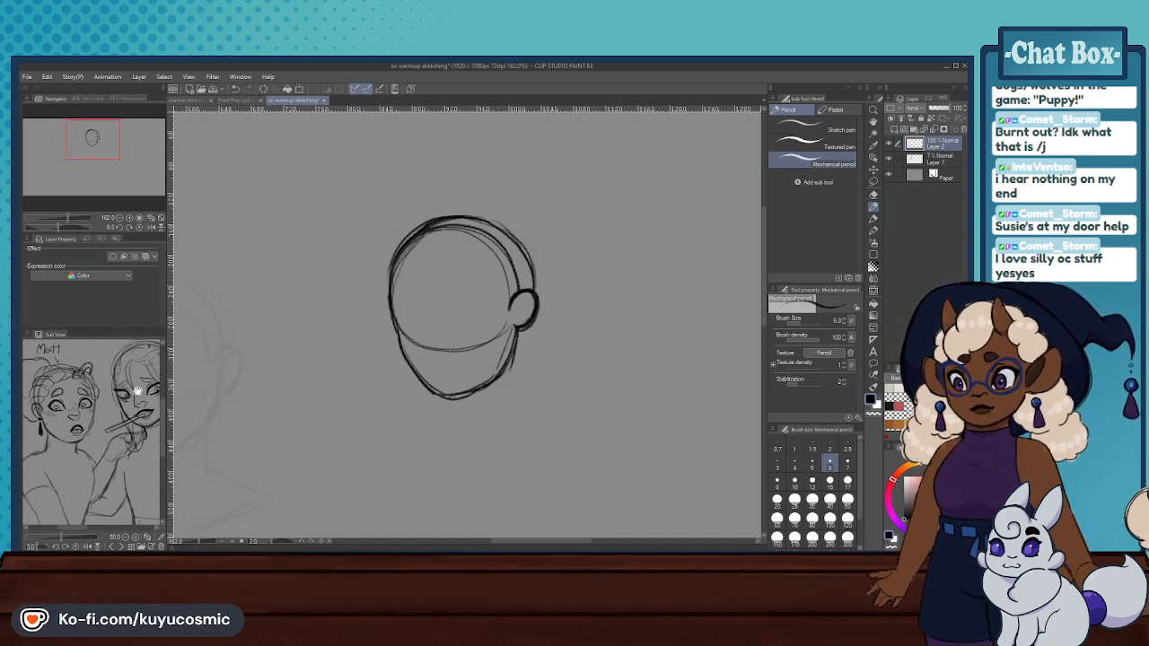
scroll(358, 329, up, 2)
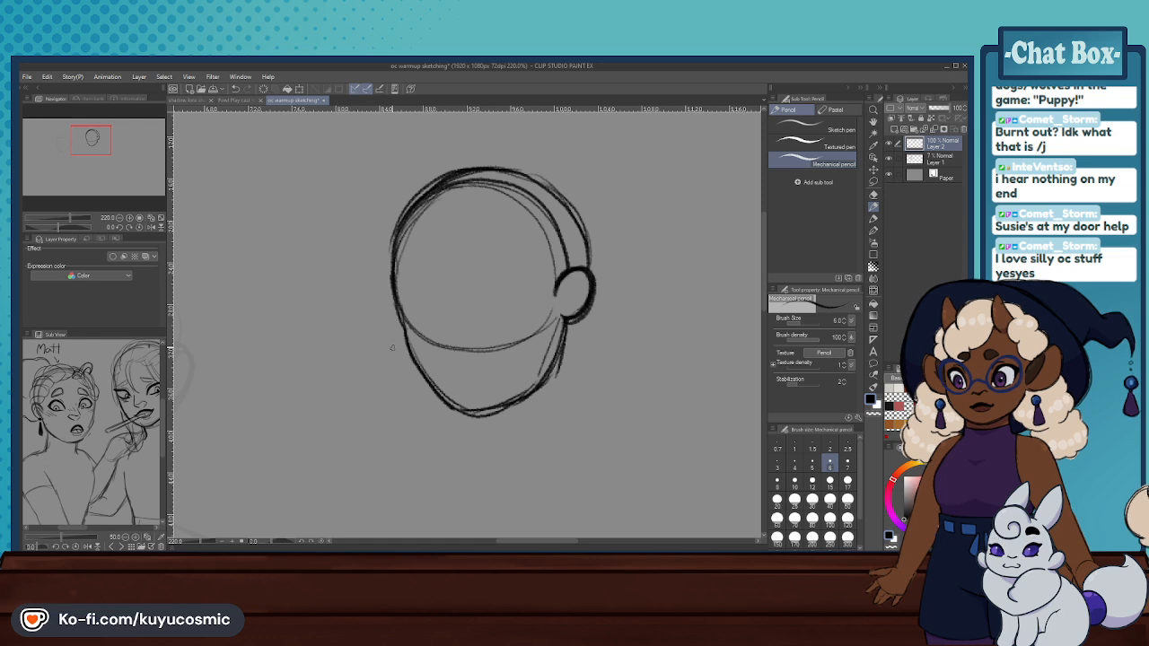
- Erase the bottom of the chin and redraw it with the mechanical pencil as a curve rising to the ear
click(873, 195)
mouse_move(467, 411)
mouse_down()
mouse_move(526, 400)
mouse_move(456, 415)
mouse_move(543, 394)
mouse_move(472, 417)
mouse_move(447, 394)
mouse_move(476, 411)
mouse_move(552, 366)
mouse_up()
click(874, 206)
key(ctrl+z)
mouse_move(447, 402)
mouse_down()
mouse_move(518, 401)
mouse_move(554, 365)
mouse_move(487, 413)
mouse_move(530, 379)
mouse_up()
key(ctrl+z)
key(ctrl+z)
key(ctrl+z)
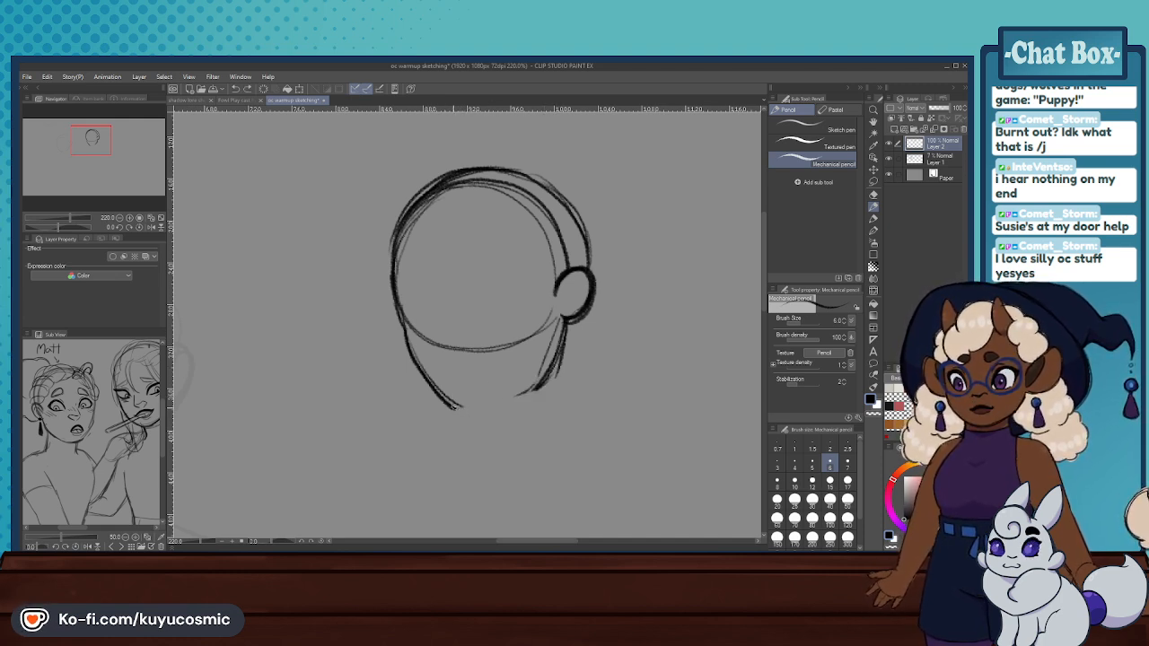
key(ctrl+z)
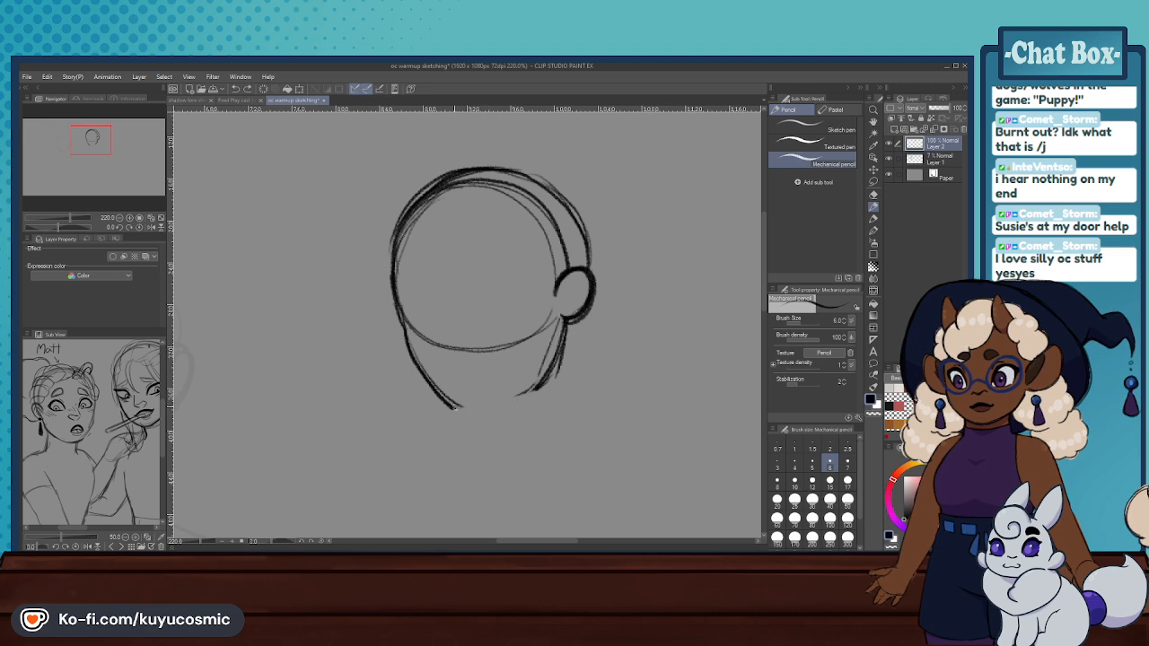
mouse_move(452, 407)
mouse_down()
mouse_move(489, 411)
mouse_move(534, 381)
mouse_move(563, 335)
mouse_move(548, 365)
mouse_up()
drag(566, 324, 562, 351)
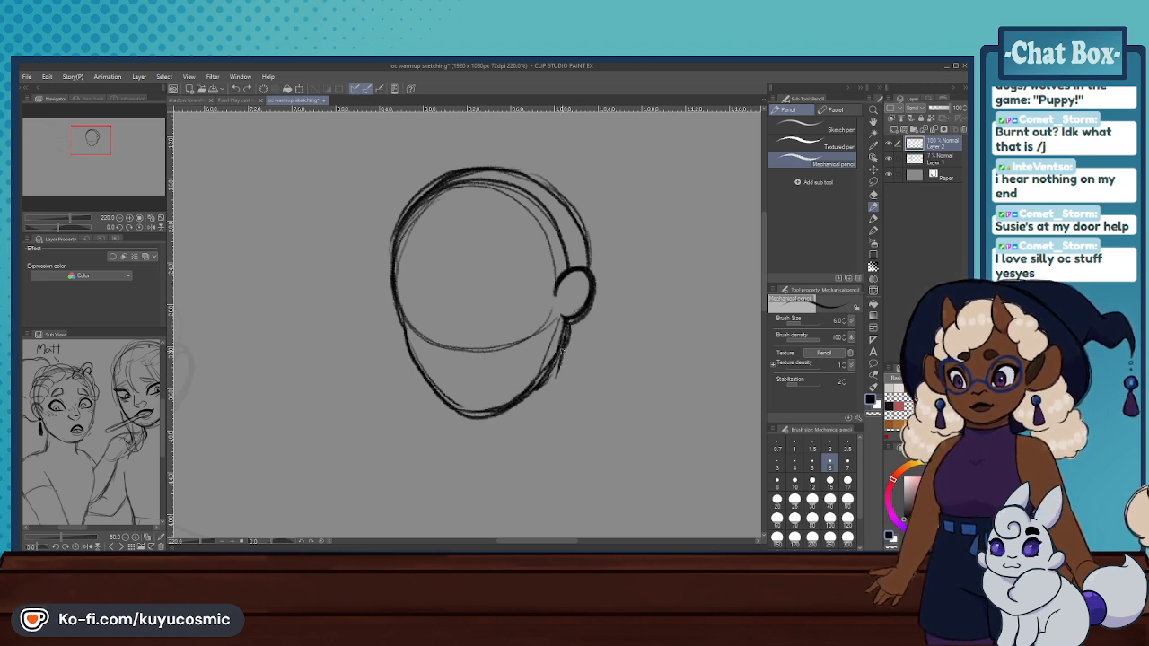
key(ctrl+z)
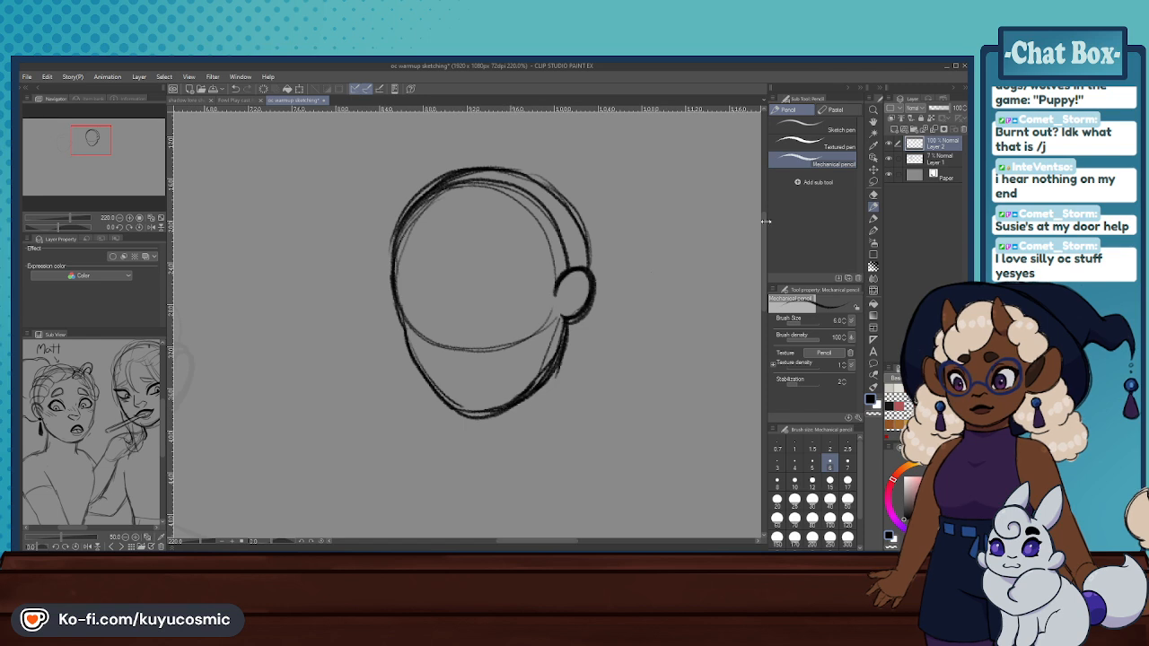
- Erase the doubled lines inside the chin and along the left side of the jaw with the hard eraser
key(e)
mouse_move(467, 411)
mouse_down()
mouse_move(542, 374)
mouse_move(560, 329)
mouse_move(537, 371)
mouse_move(490, 408)
mouse_move(441, 387)
mouse_up()
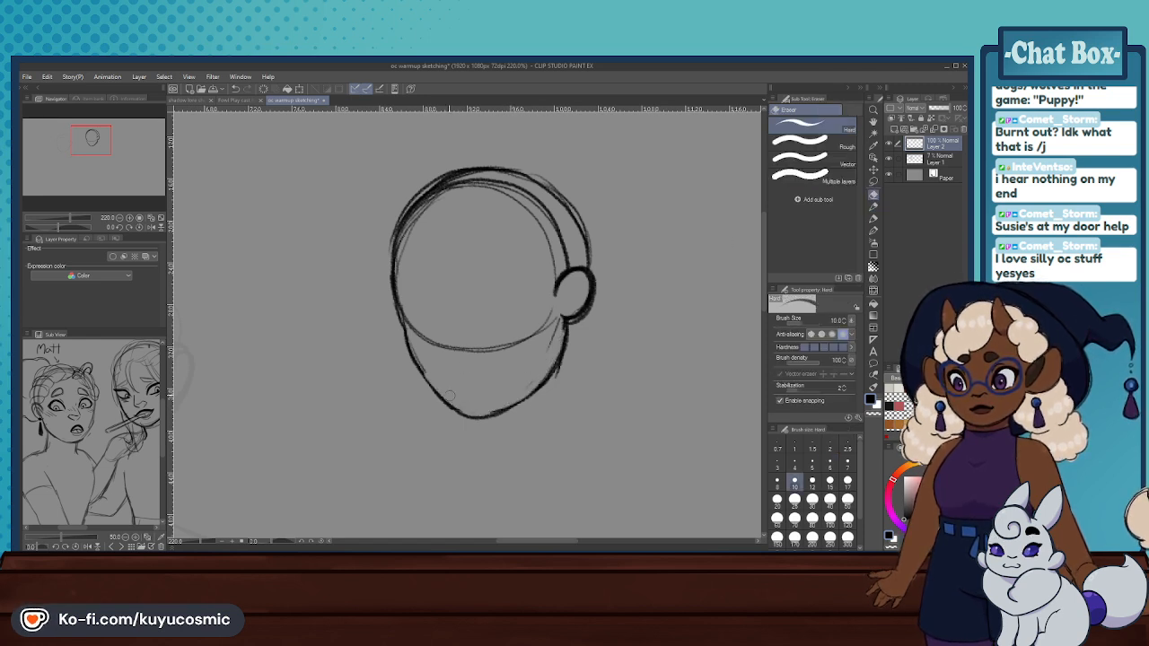
drag(408, 315, 426, 377)
- Redraw the left outline of the face from the jaw up over the forehead with the mechanical pencil
click(872, 206)
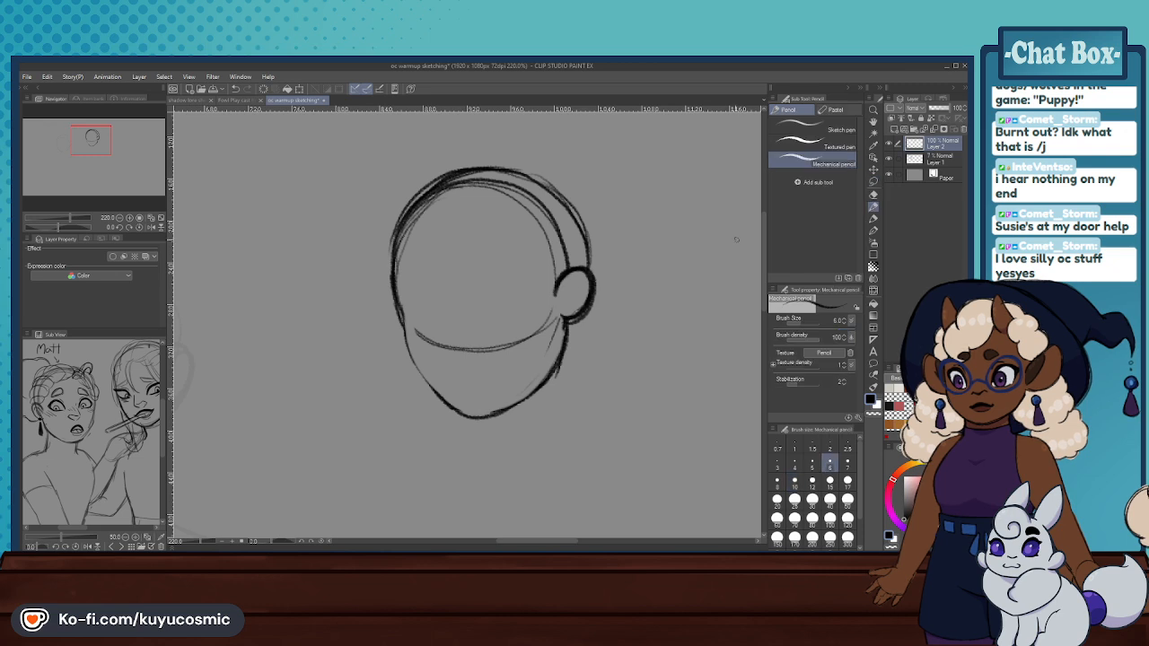
mouse_move(401, 325)
mouse_down()
mouse_move(416, 376)
mouse_move(466, 417)
mouse_move(409, 363)
mouse_move(400, 313)
mouse_move(467, 342)
mouse_move(408, 353)
mouse_move(388, 241)
mouse_move(408, 199)
mouse_move(462, 168)
mouse_up()
key(ctrl+z)
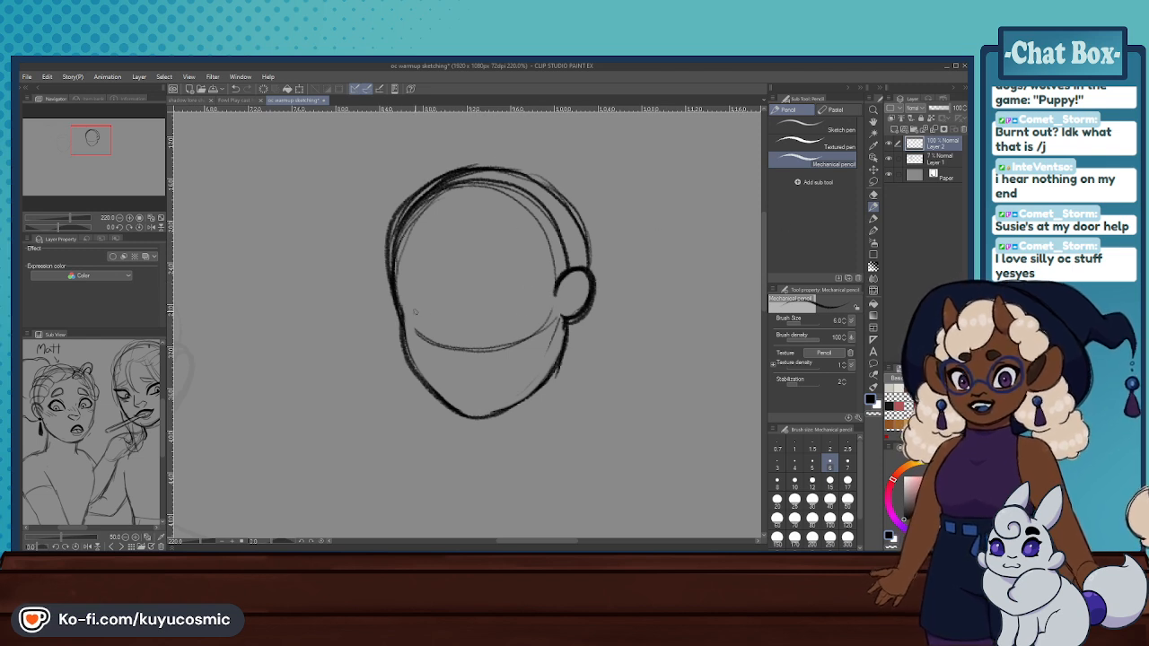
- Draw a curved horizontal eye guideline reaching the ear and a vertical centre guideline from forehead to below the chin
drag(388, 312, 574, 296)
mouse_move(463, 207)
mouse_down()
mouse_move(472, 347)
mouse_move(500, 442)
mouse_move(451, 239)
mouse_move(478, 408)
mouse_up()
key(ctrl+z)
key(ctrl+z)
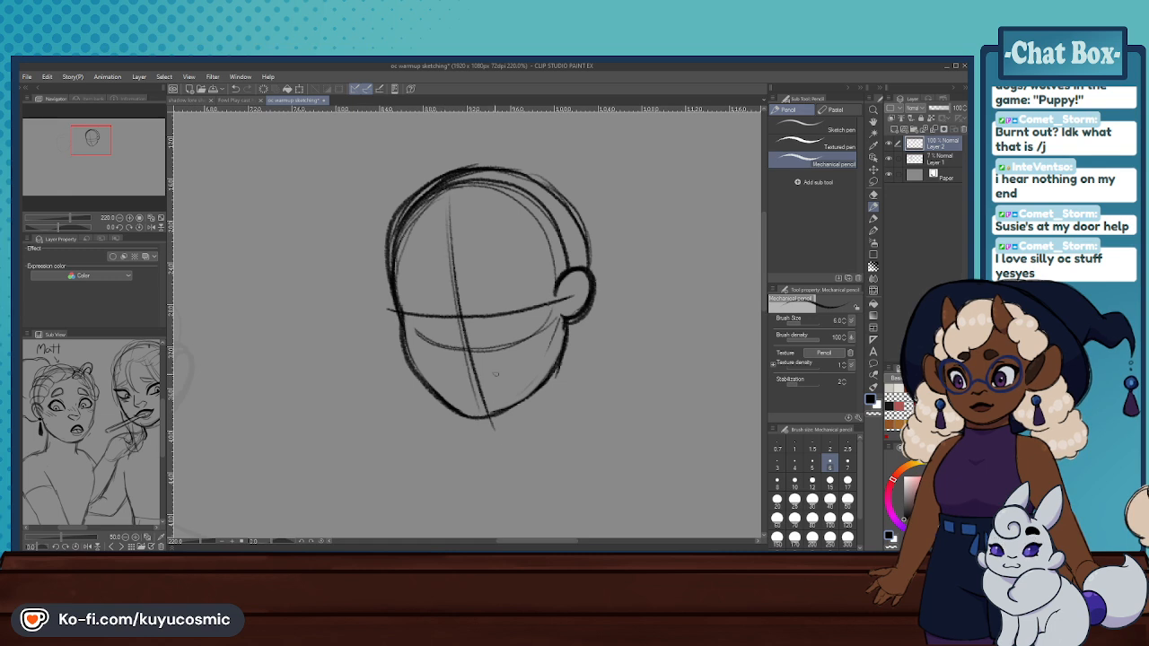
key(ctrl+z)
drag(447, 193, 493, 416)
- Lower the head sketch layer's opacity to 21% and draw a short neck line down from below the ear
key(ctrl+z)
key(ctrl+z)
drag(459, 187, 492, 461)
drag(457, 221, 478, 416)
drag(943, 113, 934, 110)
key(ctrl+z)
mouse_move(579, 318)
mouse_down()
mouse_move(576, 393)
mouse_move(568, 387)
mouse_up()
key(ctrl+z)
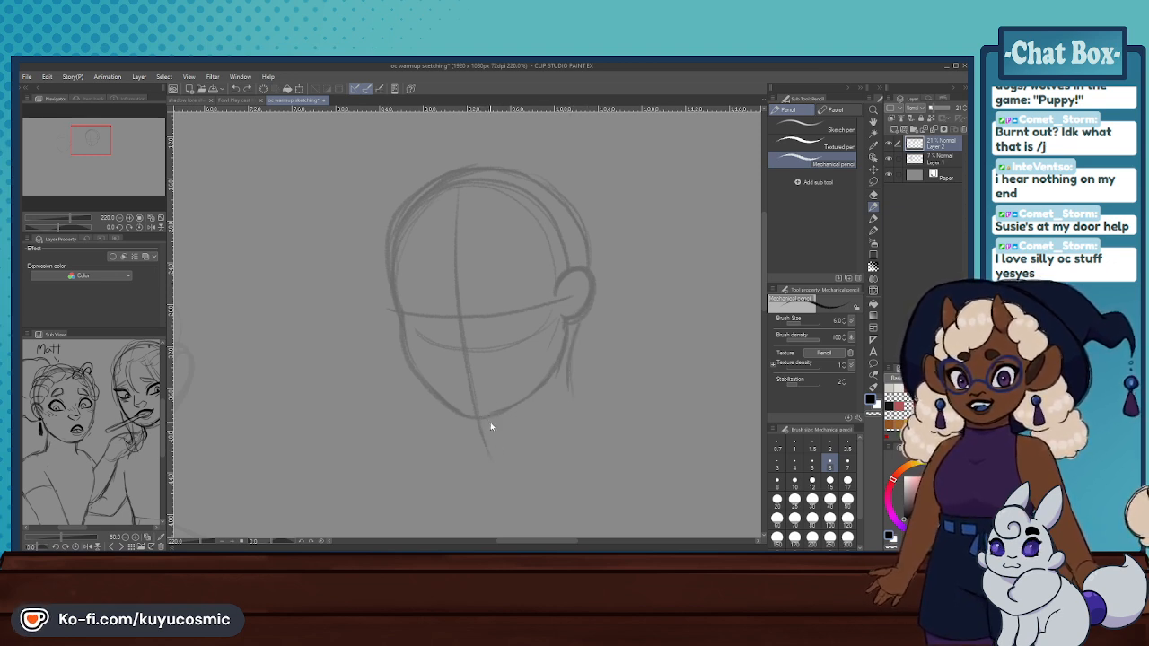
- Draw the front of the neck under the chin, the left shoulder slope and the bust's lower curve
mouse_move(492, 443)
mouse_down()
mouse_move(475, 487)
mouse_move(491, 463)
mouse_up()
key(ctrl+z)
key(ctrl+z)
mouse_move(487, 422)
mouse_down()
mouse_move(486, 454)
mouse_move(449, 496)
mouse_up()
key(ctrl+z)
drag(489, 449, 435, 497)
scroll(487, 330, down, 10)
scroll(523, 394, up, 9)
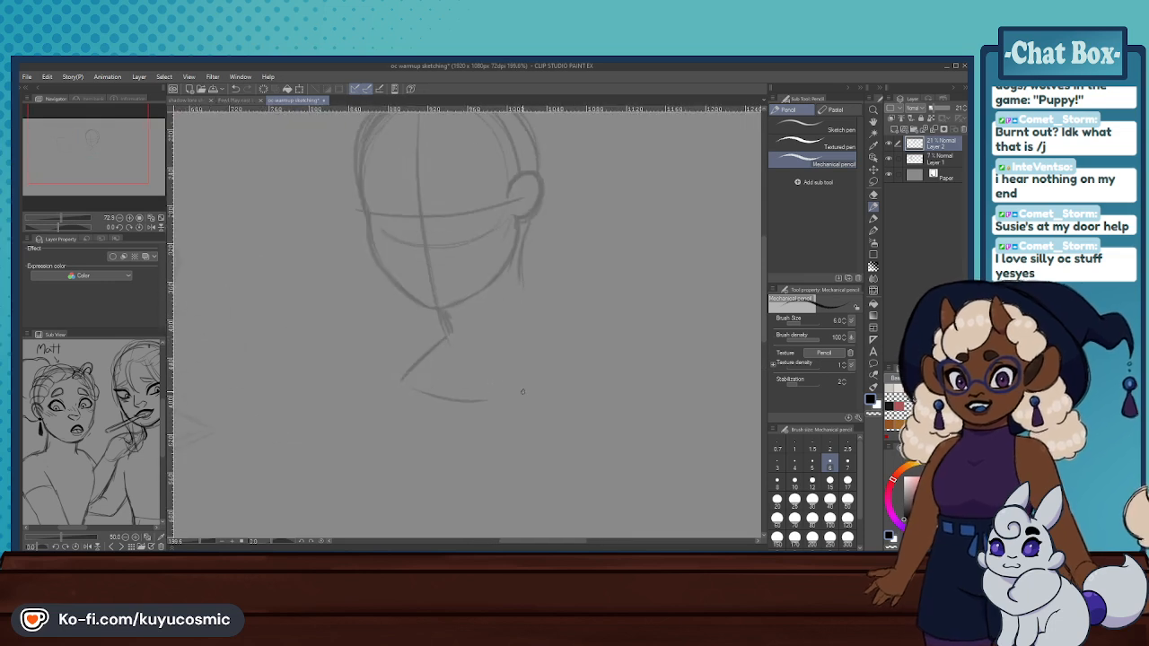
- Draw the back of the neck flaring into the right shoulder and the diagonal lines on the bust's right side
key(ctrl+z)
mouse_move(529, 238)
mouse_down()
mouse_move(544, 290)
mouse_move(527, 270)
mouse_move(577, 308)
mouse_move(532, 280)
mouse_move(618, 307)
mouse_move(538, 382)
mouse_up()
key(ctrl+z)
- Erase the rough lines at the front and back of the neck and redraw both neck contours
key(e)
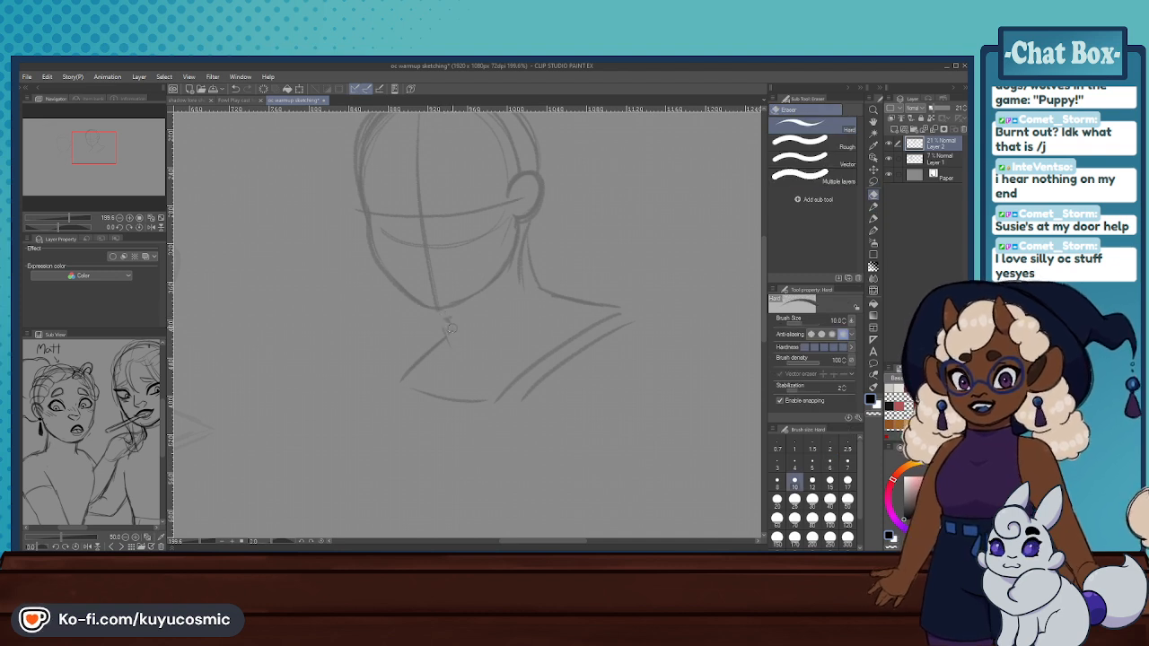
drag(523, 231, 524, 247)
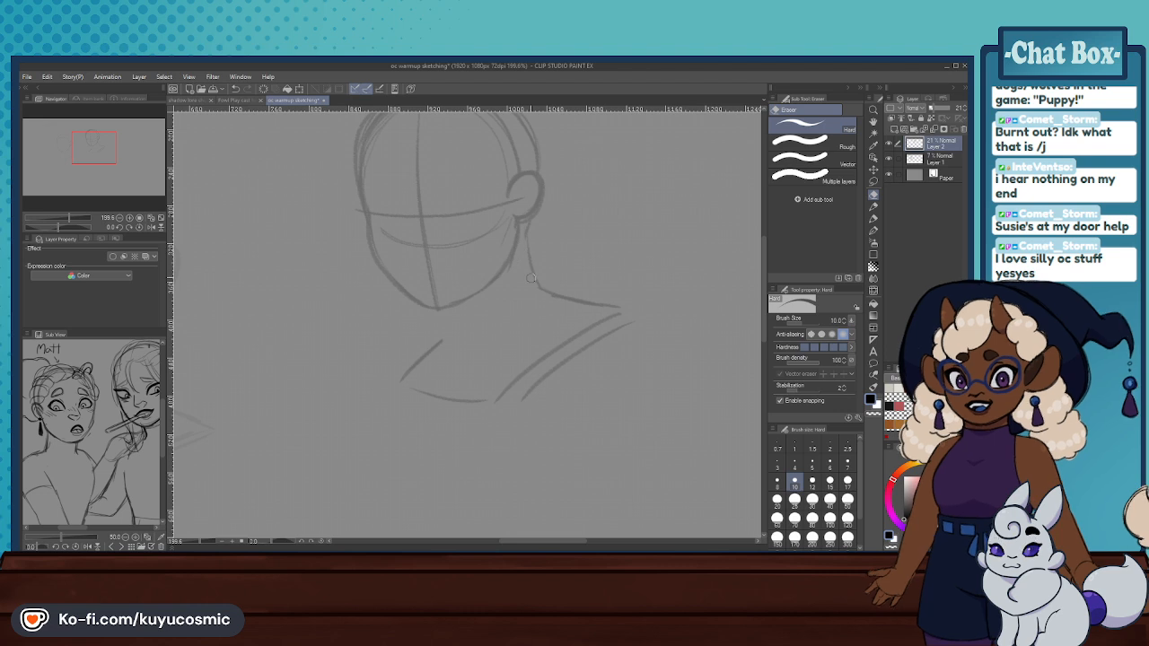
key(p)
drag(515, 235, 513, 266)
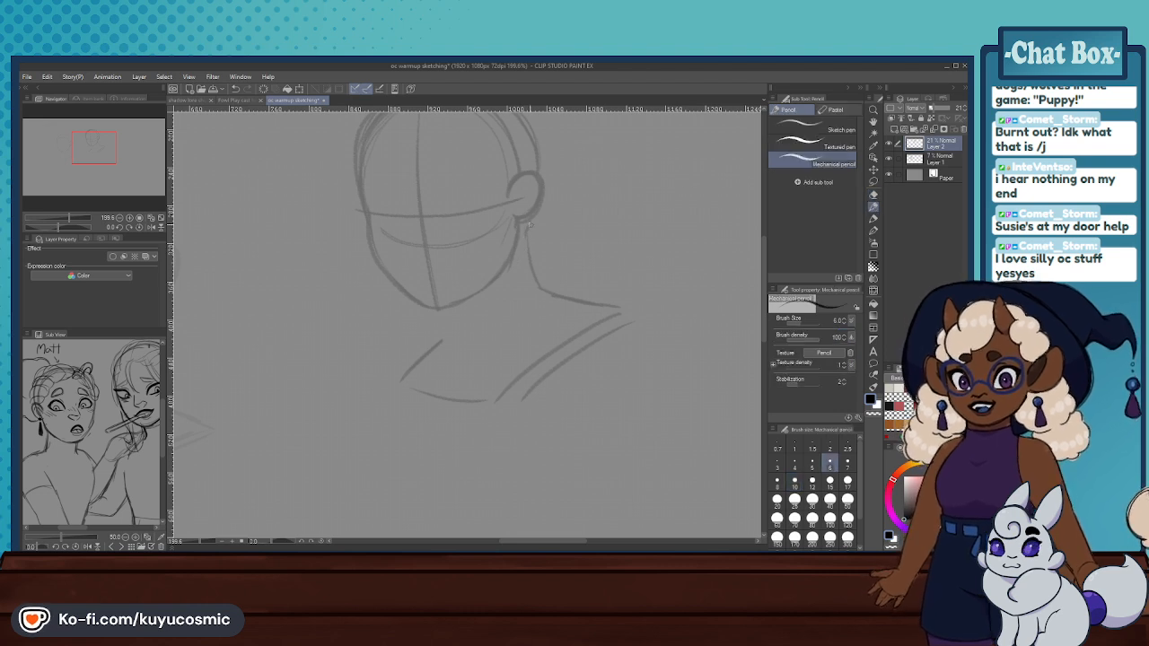
drag(527, 224, 538, 288)
drag(443, 307, 449, 326)
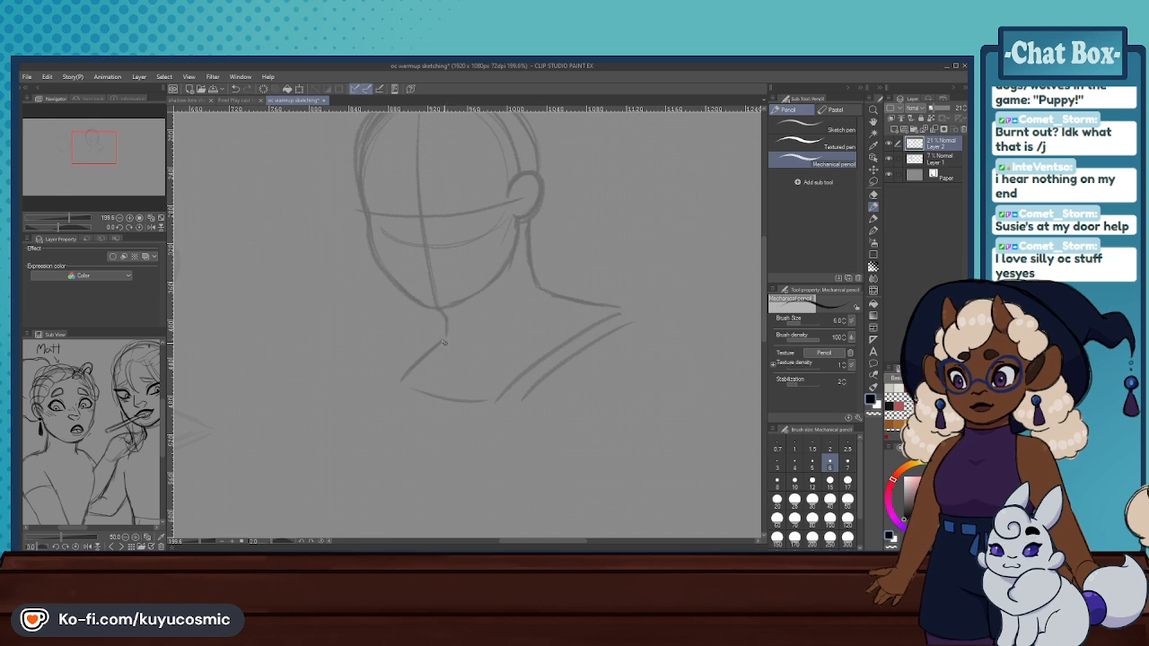
- Join the neck to the left shoulder and strengthen the bust's lower edge across to its right side
mouse_move(445, 325)
mouse_down()
mouse_move(400, 386)
mouse_move(491, 407)
mouse_up()
key(ctrl+z)
mouse_move(400, 381)
mouse_down()
mouse_move(524, 419)
mouse_move(622, 335)
mouse_move(520, 432)
mouse_up()
key(ctrl+z)
key(ctrl+z)
key(ctrl+z)
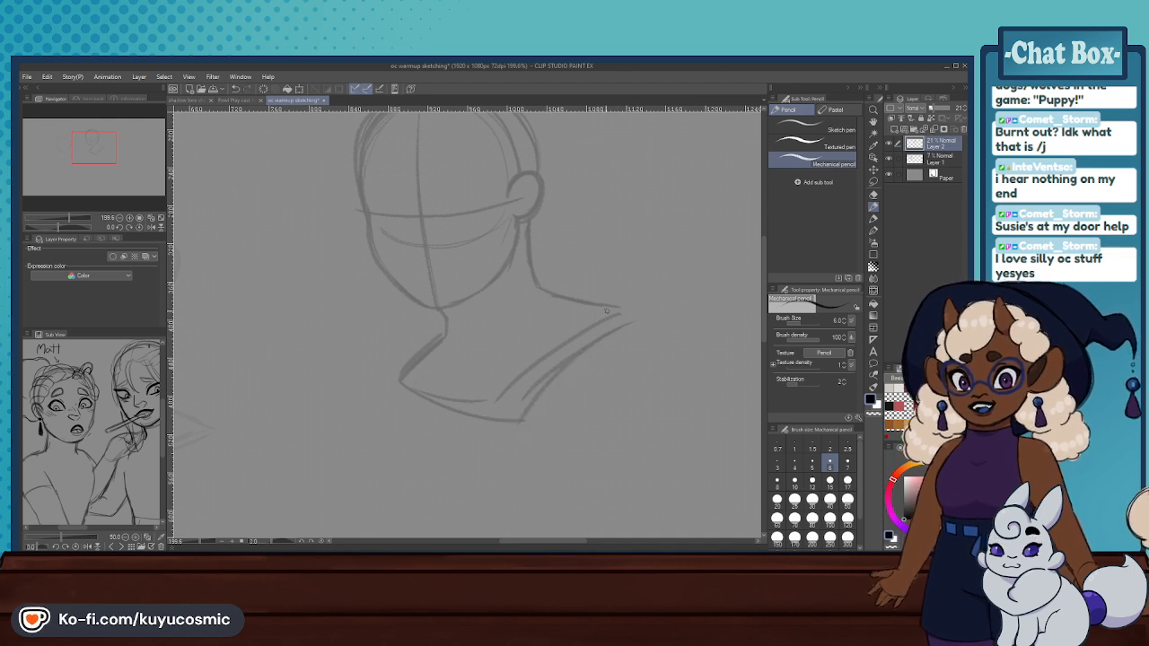
- Erase the bust's inner right line and both shoulder slopes, enlarging the hard eraser to size 80
click(872, 193)
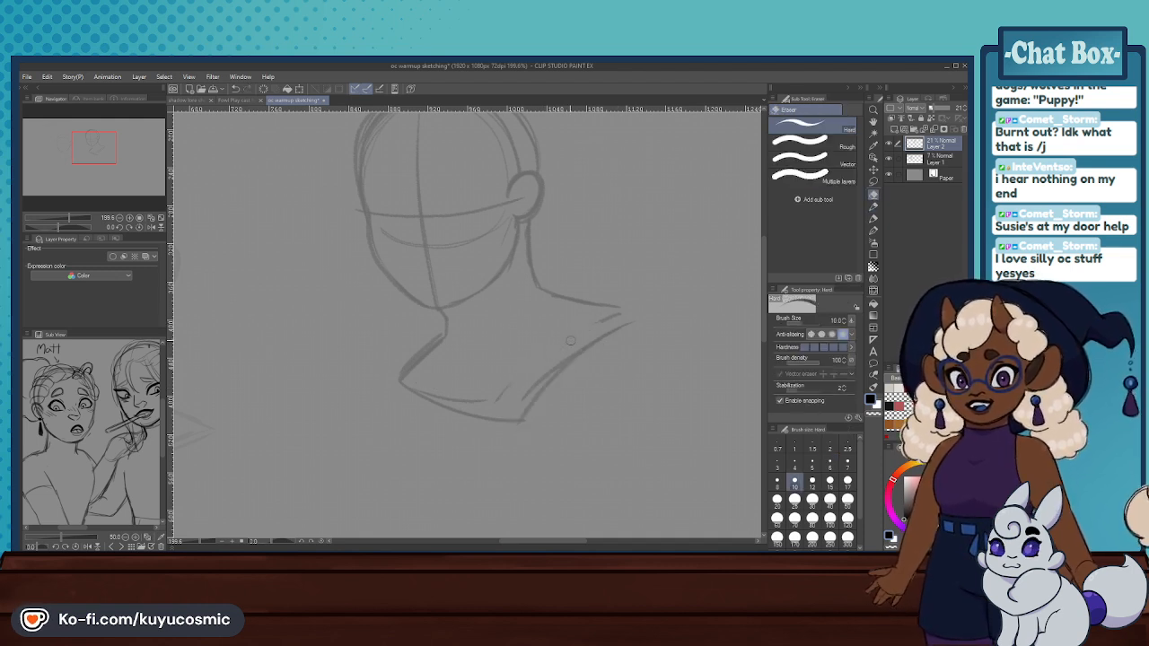
click(812, 518)
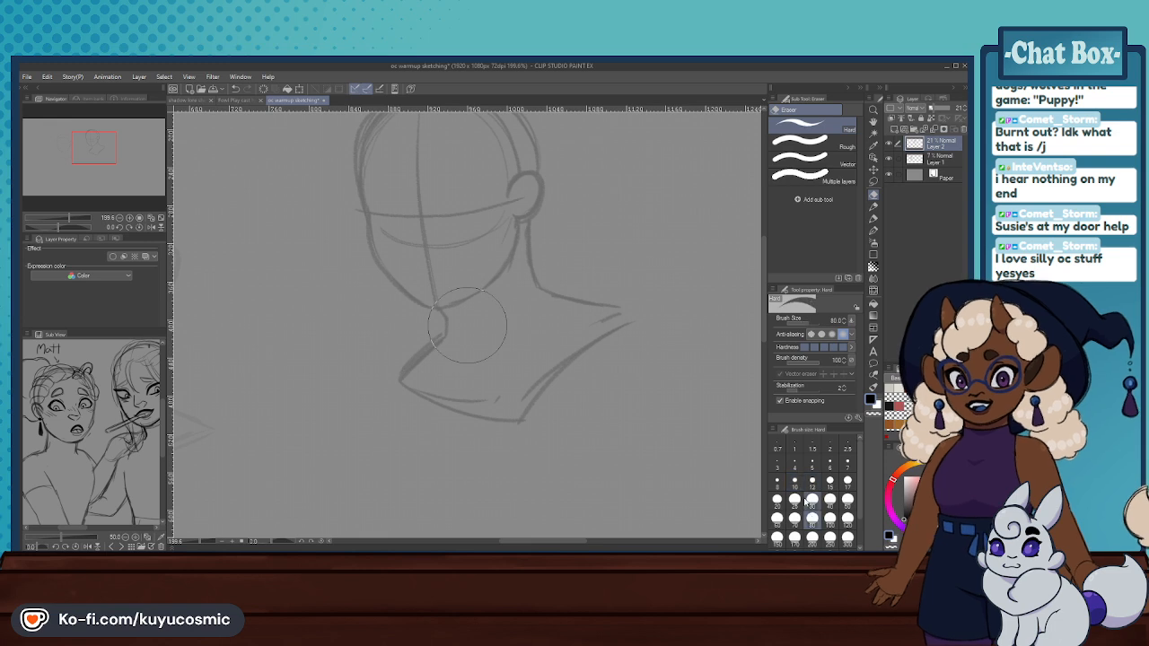
drag(590, 282, 615, 308)
mouse_move(471, 359)
mouse_down()
mouse_move(417, 364)
mouse_move(453, 359)
mouse_up()
- Redraw both shoulders as wider slopes from the neck and connect them to the bust's lower edge
click(873, 206)
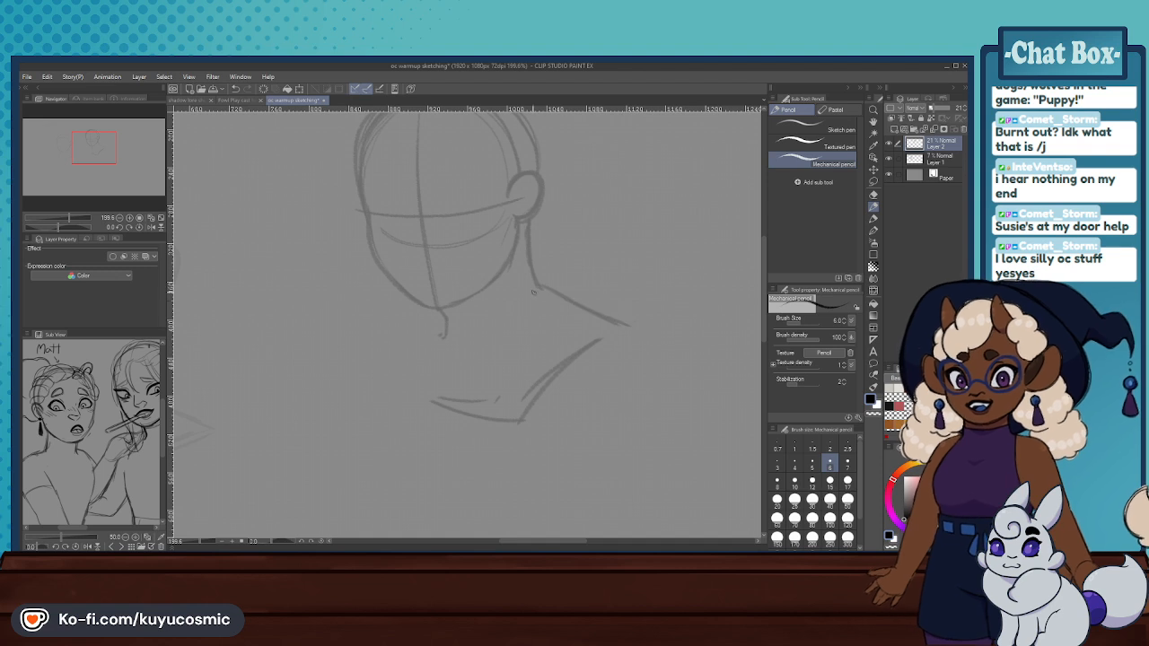
drag(554, 291, 635, 327)
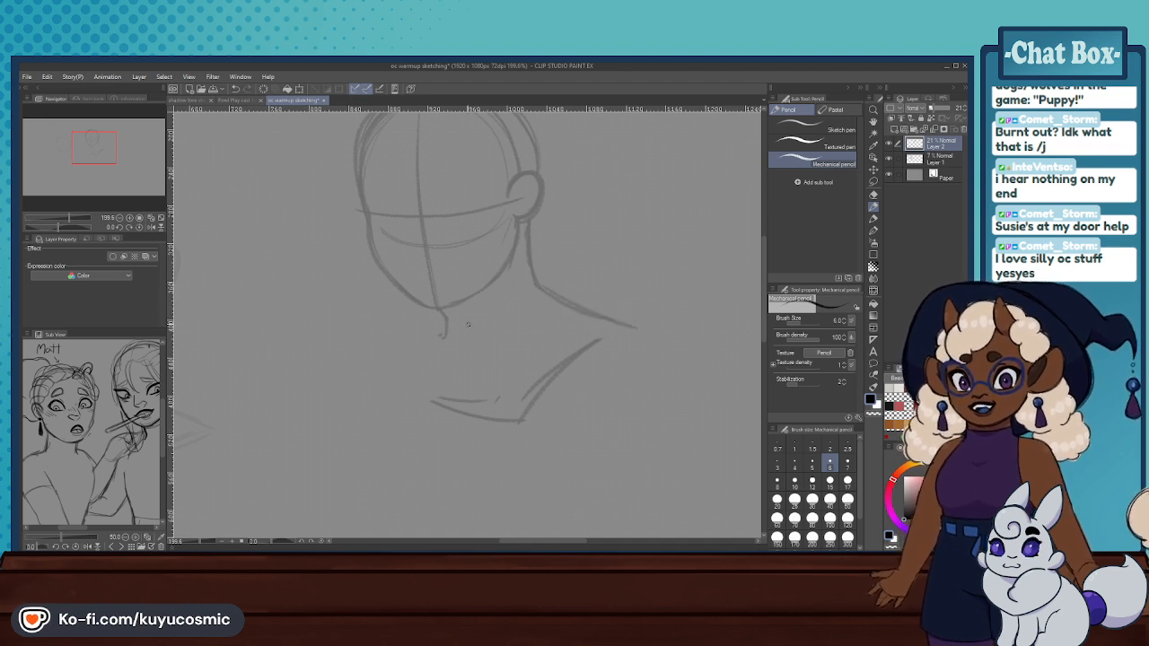
key(ctrl+z)
drag(444, 316, 444, 350)
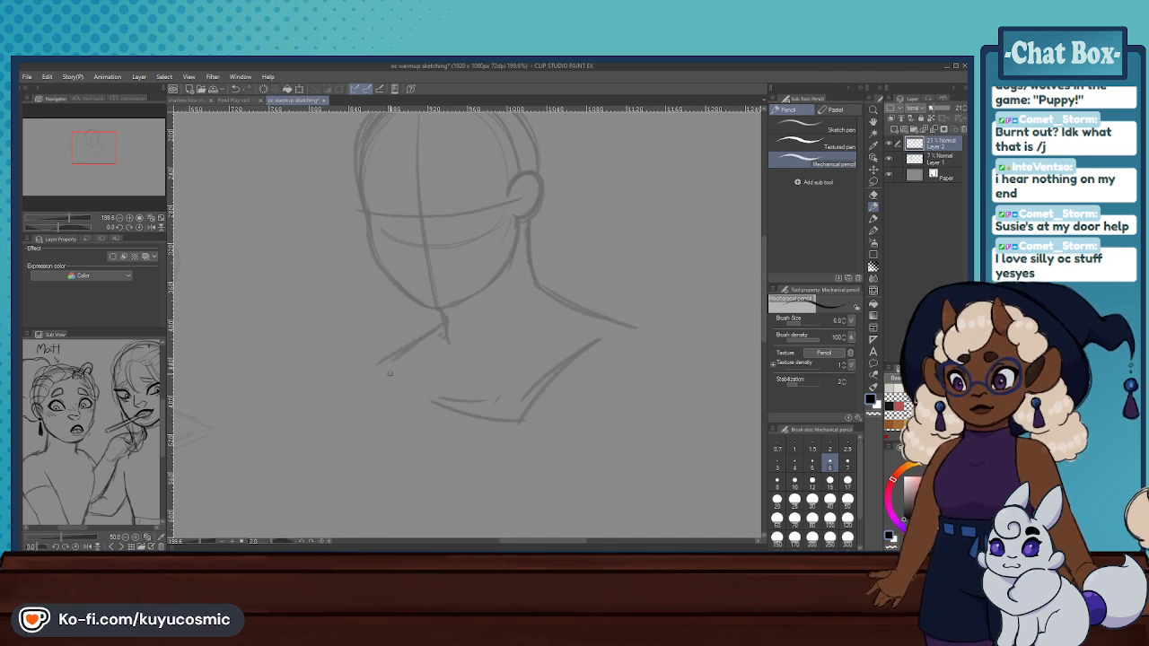
key(ctrl+z)
mouse_move(387, 372)
mouse_down()
mouse_move(471, 408)
mouse_move(434, 401)
mouse_up()
drag(554, 374, 502, 422)
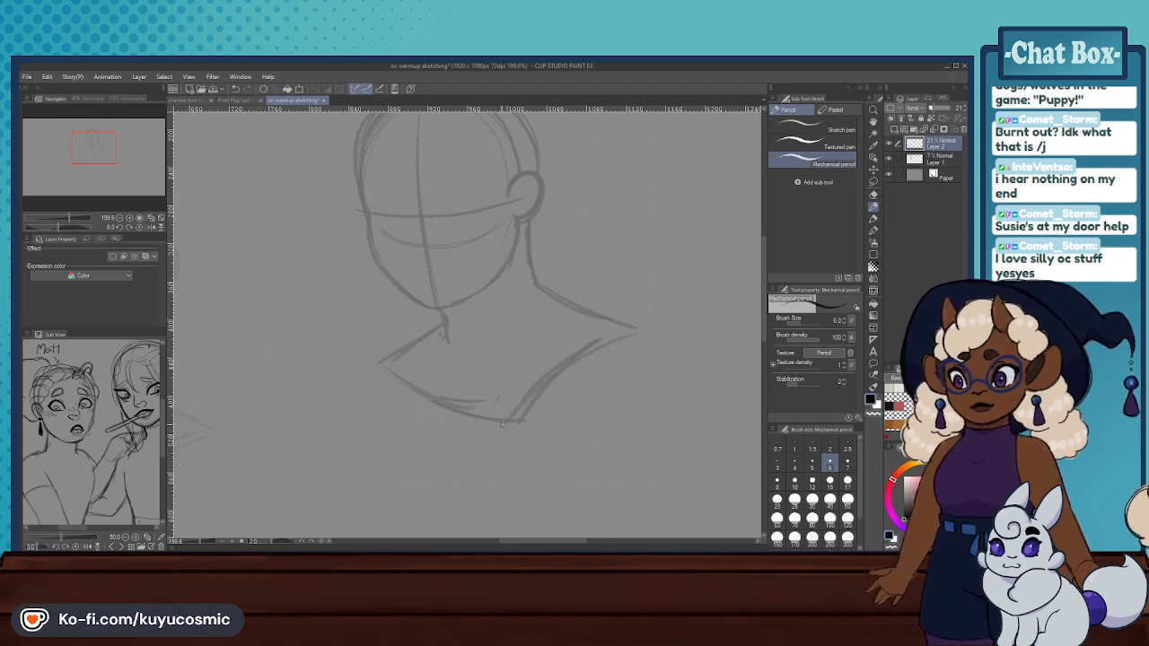
- Clean up the bust with the hard eraser at size 25 and redraw its edges with rounded shoulder corners
click(872, 194)
scroll(587, 253, down, 3)
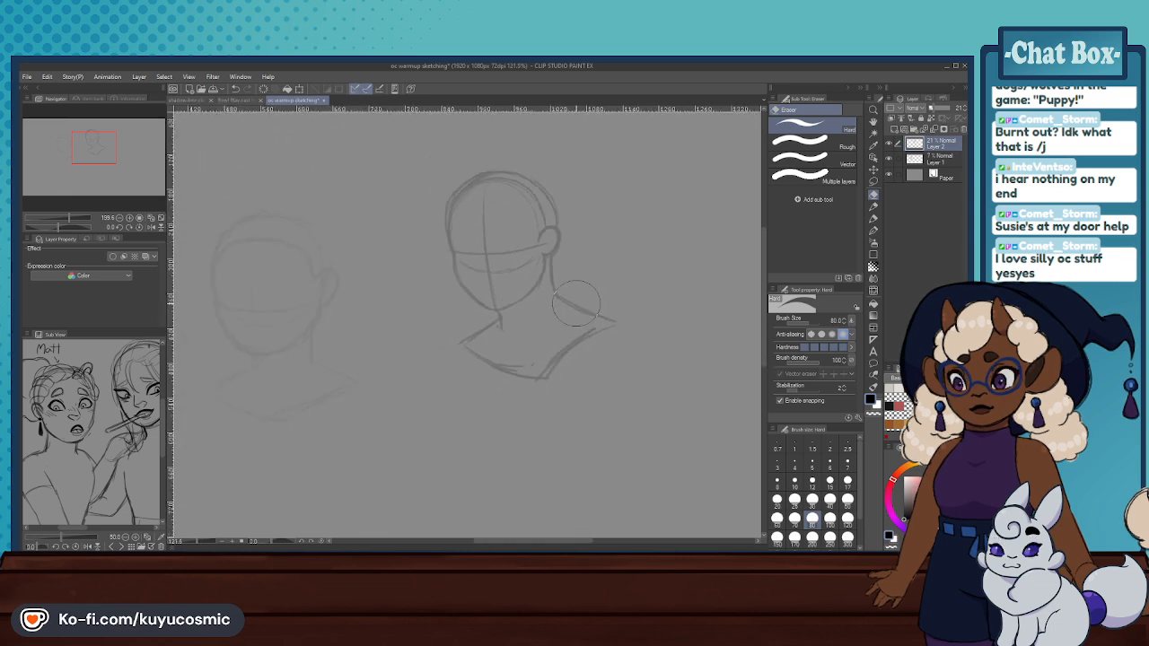
scroll(587, 254, up, 2)
click(794, 500)
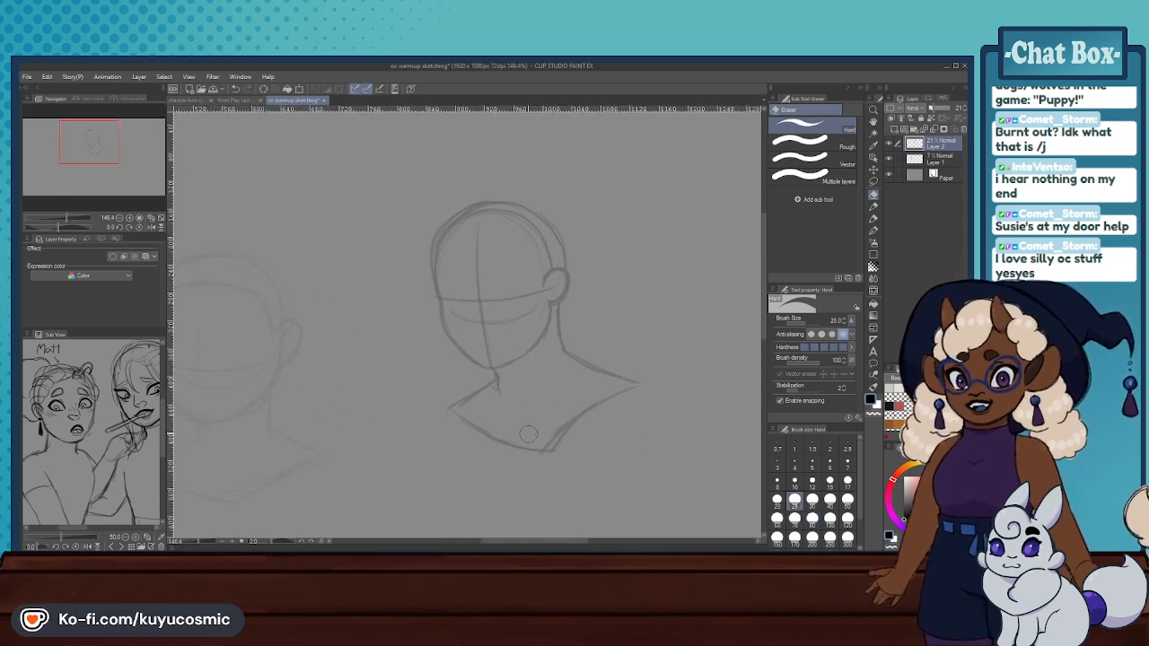
click(874, 208)
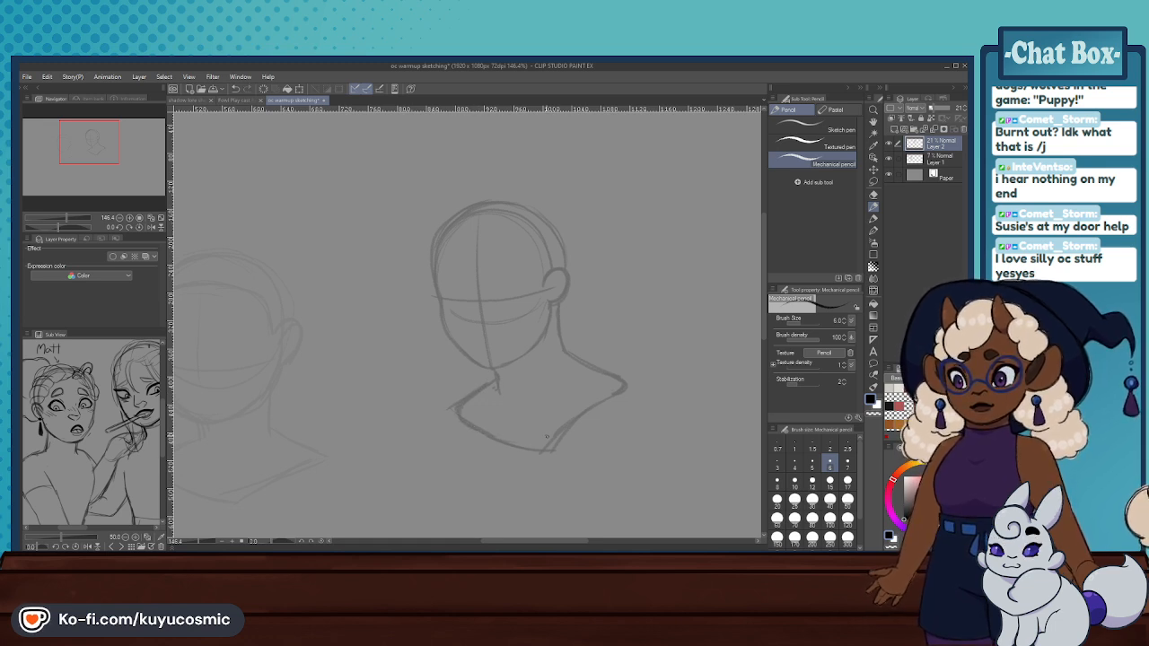
drag(572, 425, 615, 393)
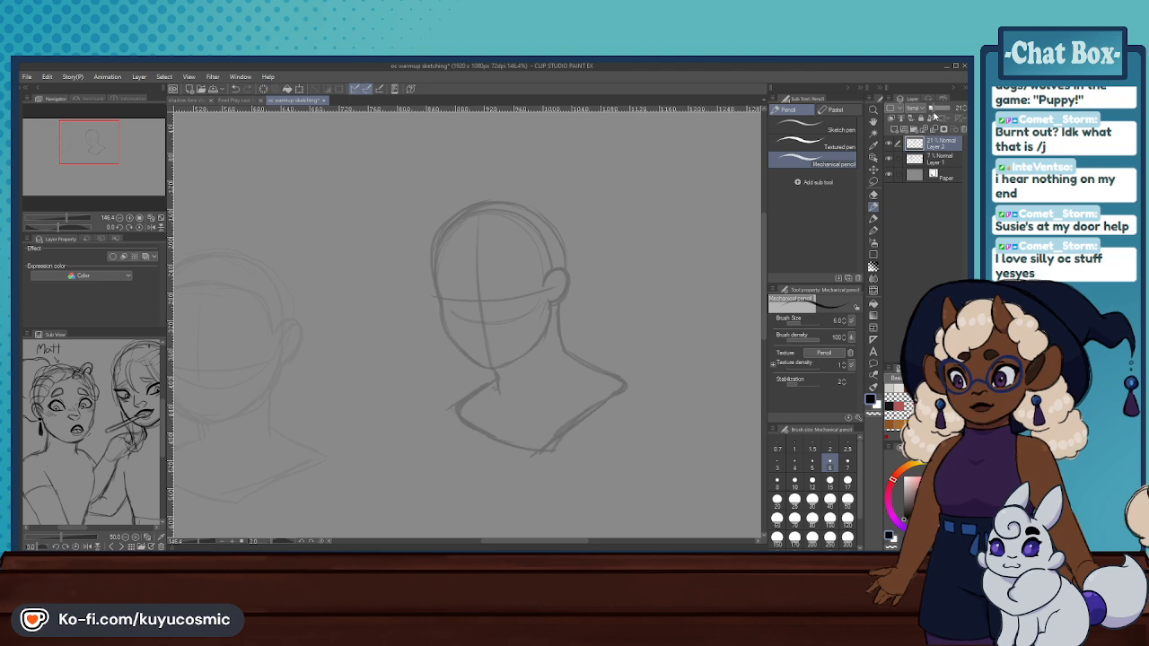
- Add a new layer above the faded bust sketch and switch the reference to the smiling girl's portrait sketch
click(894, 132)
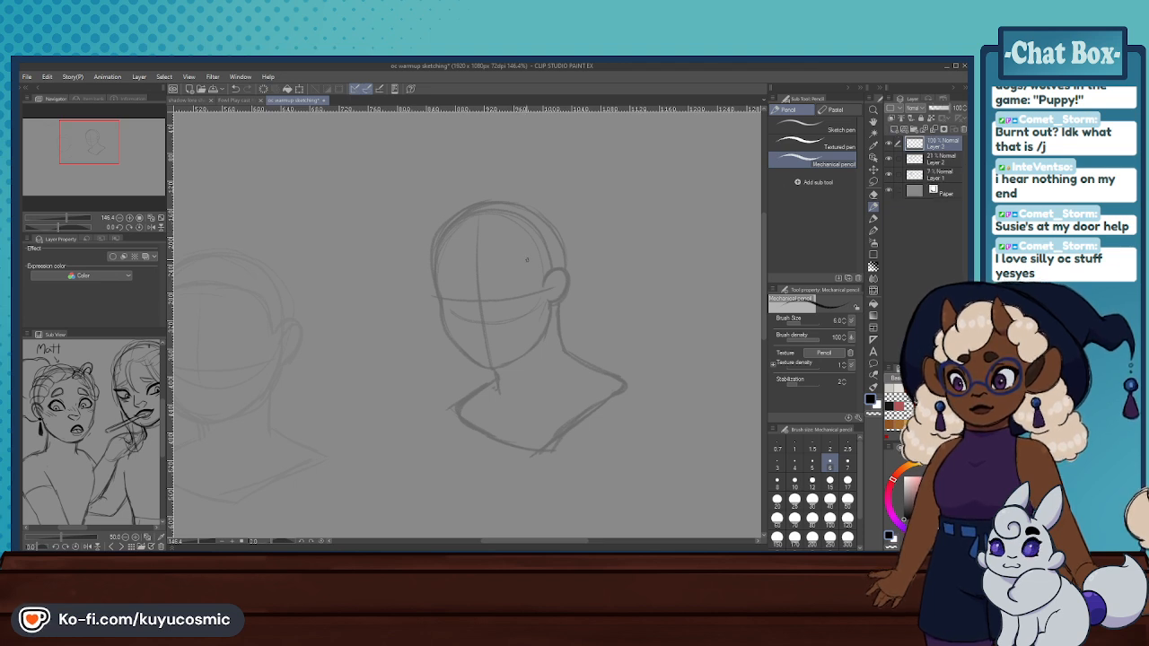
scroll(535, 242, up, 2)
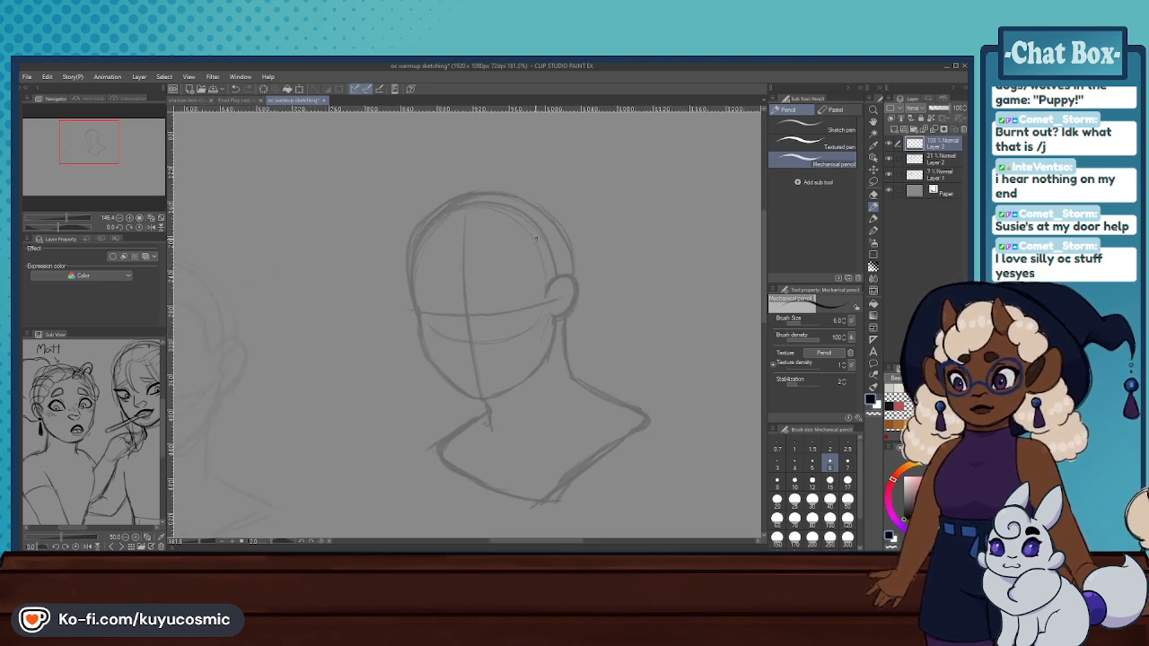
click(119, 544)
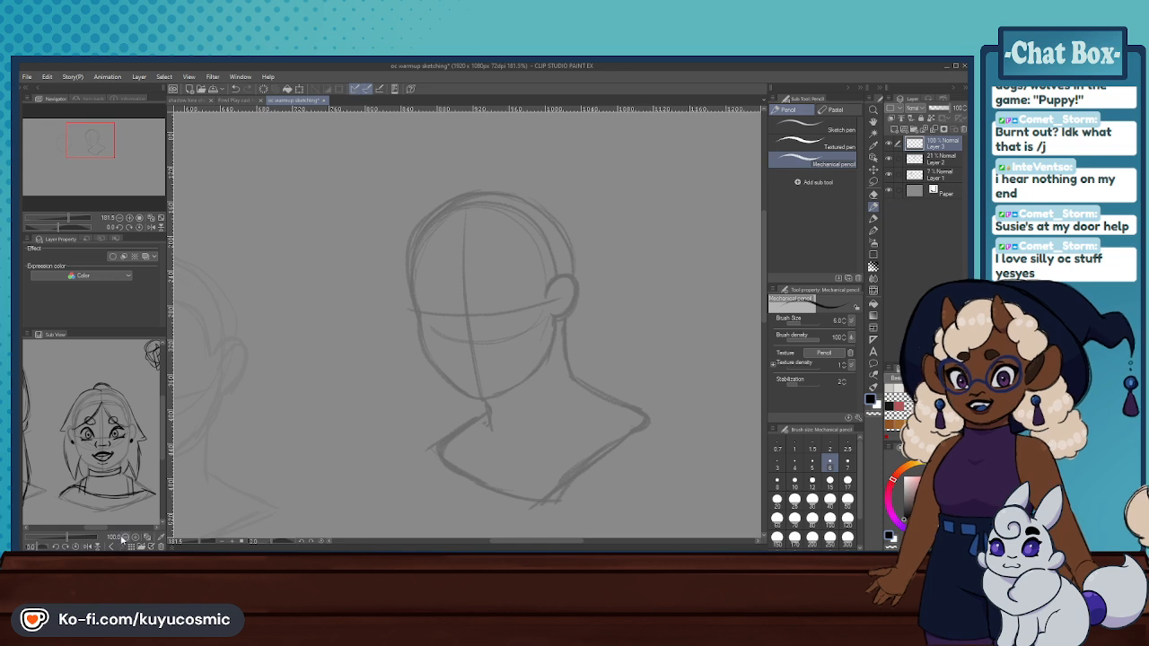
- Draw both eyes along the horizontal face guideline with arched upper lids, short lower lids and outer corner lashes
scroll(485, 292, up, 1)
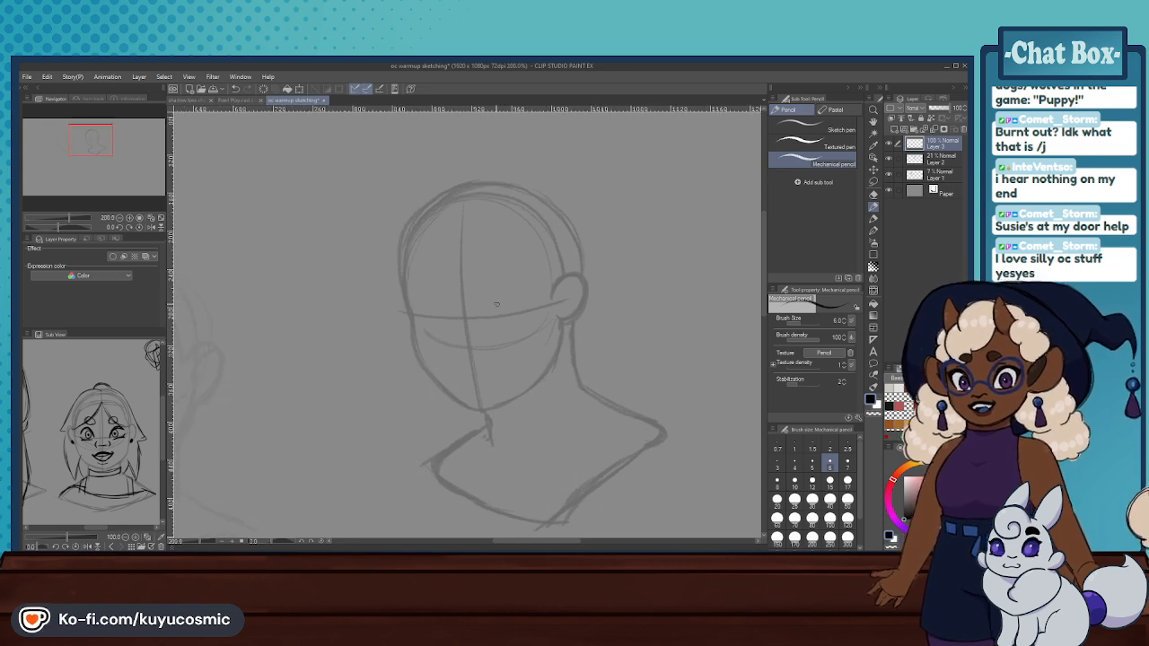
mouse_move(487, 314)
mouse_down()
mouse_move(515, 285)
mouse_move(520, 296)
mouse_move(491, 309)
mouse_up()
key(ctrl+z)
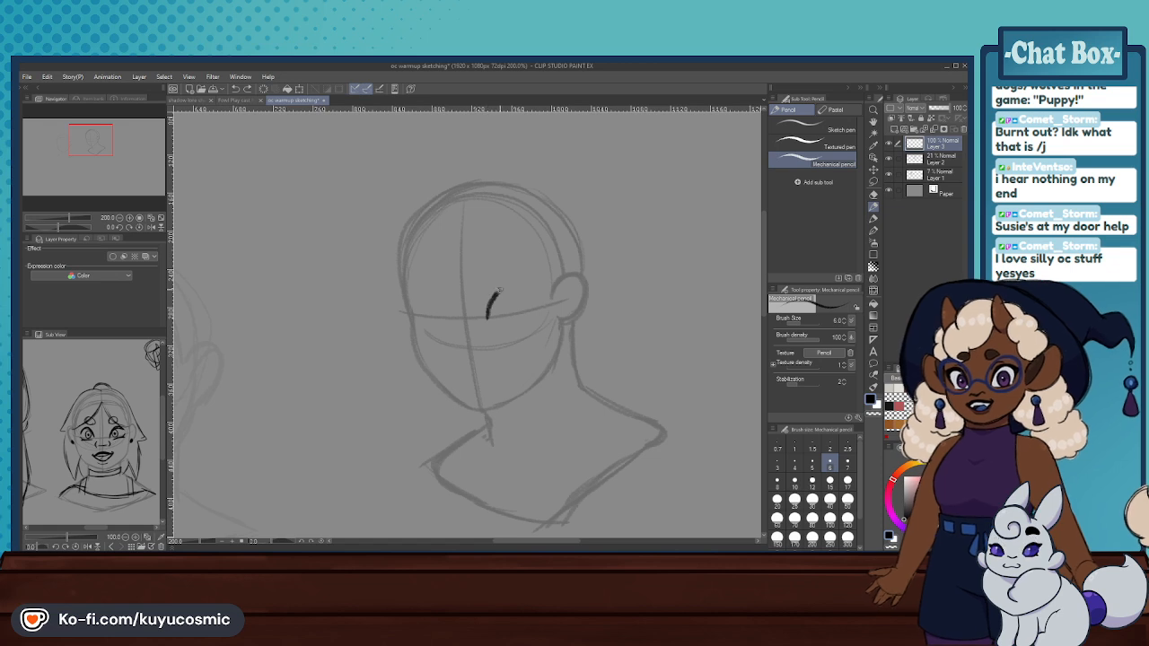
mouse_move(487, 314)
mouse_down()
mouse_move(514, 326)
mouse_move(527, 307)
mouse_move(516, 325)
mouse_up()
key(ctrl+z)
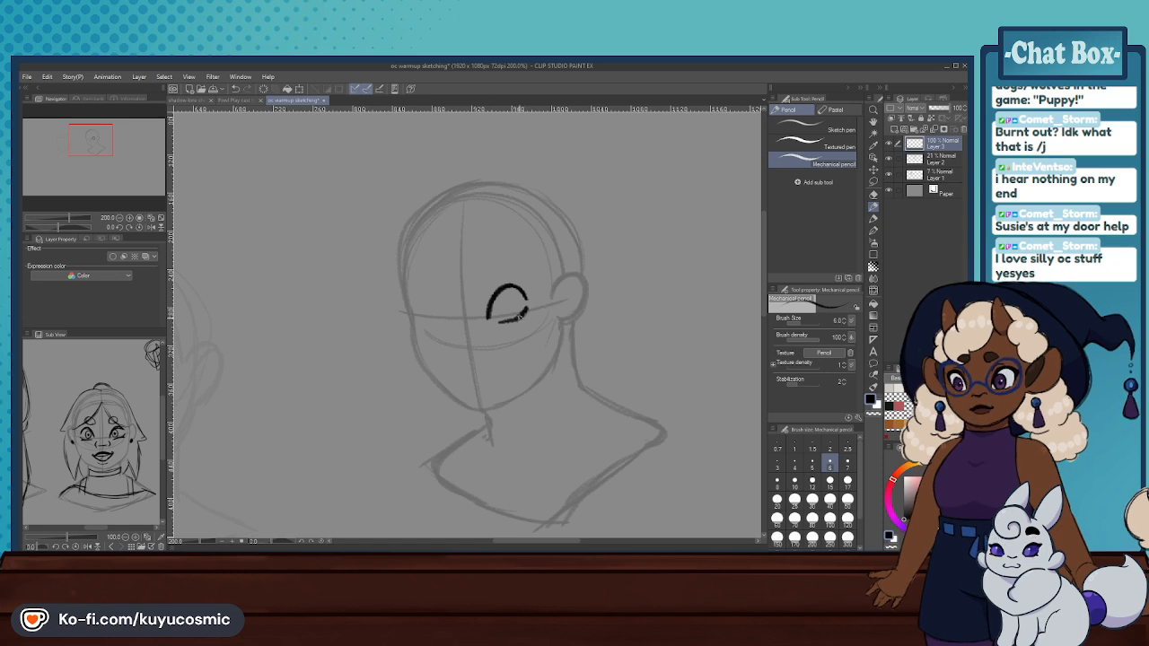
mouse_move(527, 313)
mouse_down()
mouse_move(418, 301)
mouse_move(426, 294)
mouse_up()
key(ctrl+z)
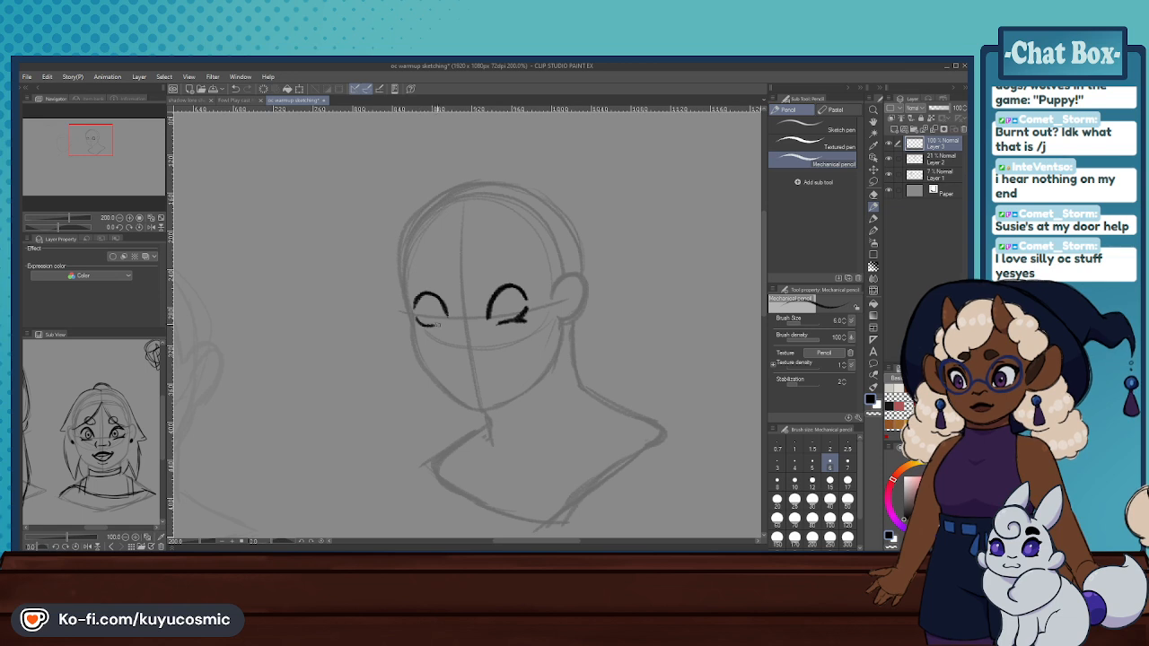
mouse_move(419, 326)
mouse_down()
mouse_move(415, 316)
mouse_move(416, 331)
mouse_move(429, 326)
mouse_up()
key(ctrl+z)
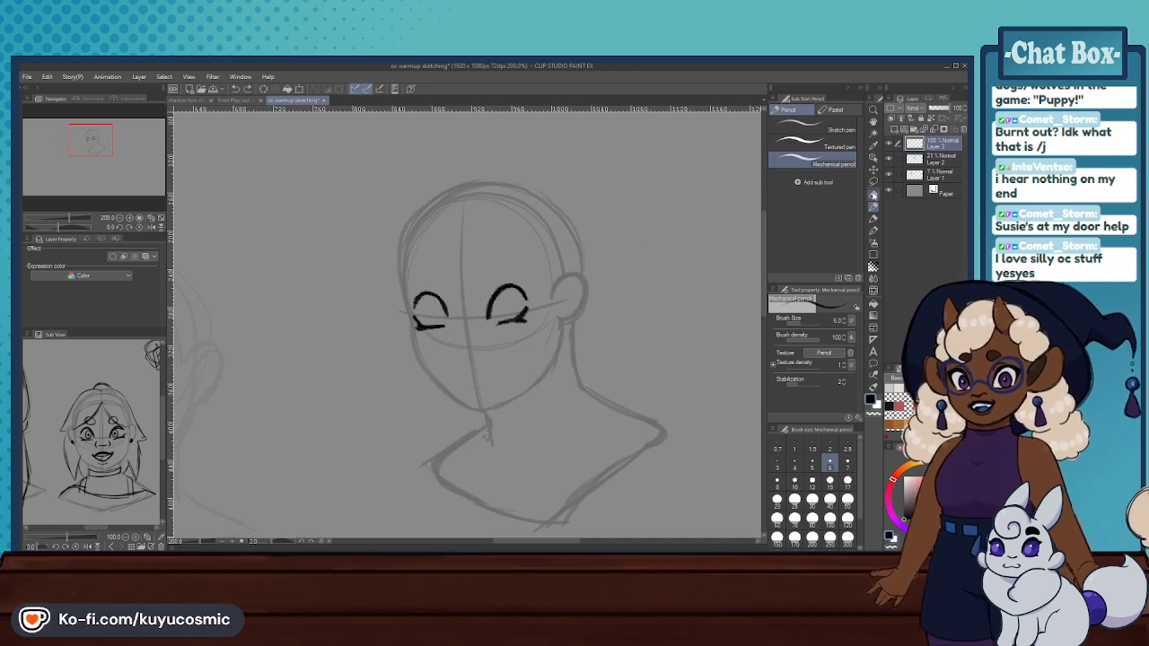
- Lasso the drawn eyes and shift them slightly toward the ear side of the face, clearing the selection
key(m)
mouse_move(454, 359)
mouse_down()
mouse_move(490, 377)
mouse_move(466, 342)
mouse_move(552, 376)
mouse_up()
click(469, 397)
key(Return)
key(ctrl+d)
click(546, 381)
drag(523, 320, 461, 312)
key(ctrl+z)
drag(565, 349, 538, 340)
click(481, 384)
key(ctrl+d)
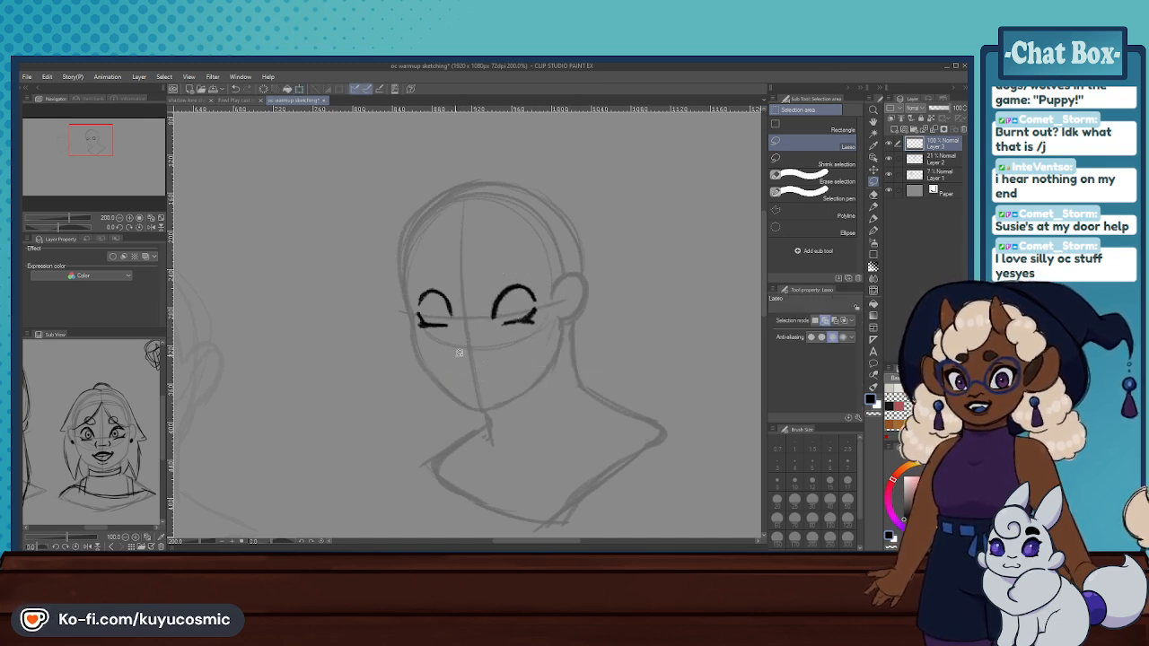
- Select Layers 2 and 3 together and enlarge the bust and eyes with the aspect ratio kept
key(p)
scroll(599, 310, down, 5)
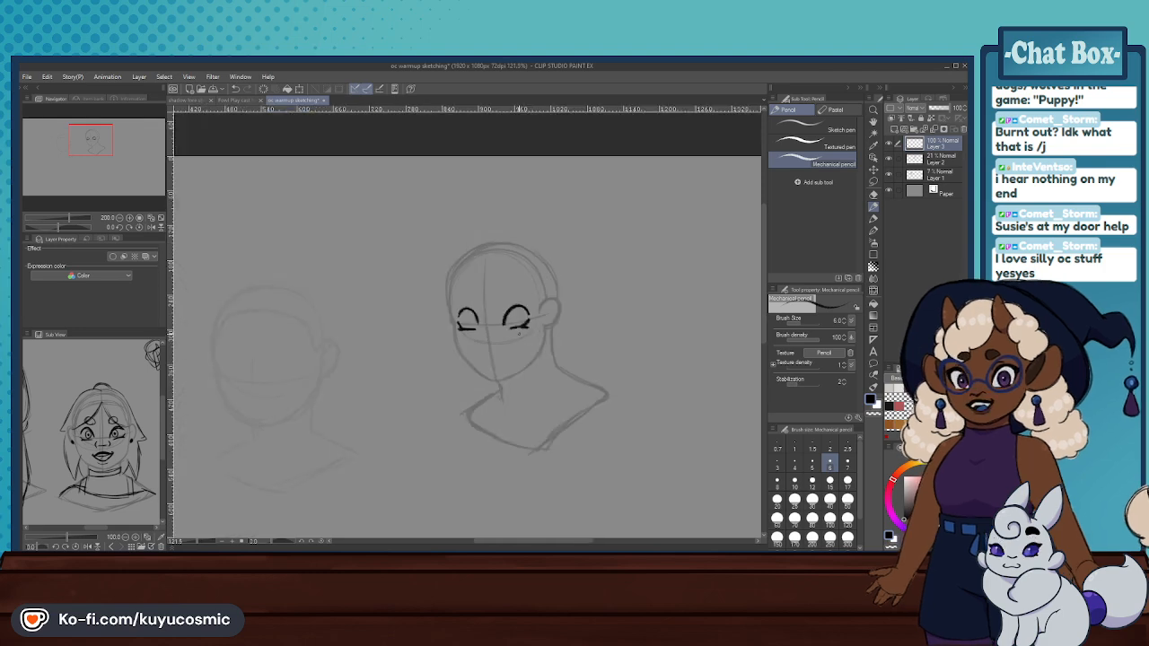
scroll(577, 363, up, 3)
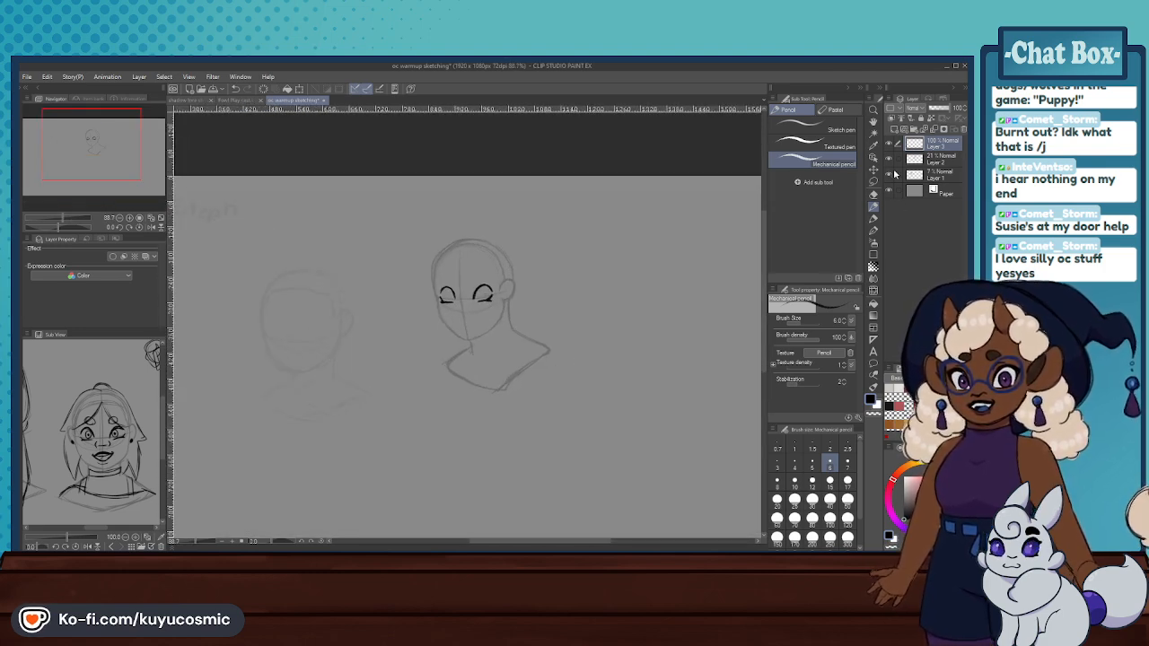
click(300, 88)
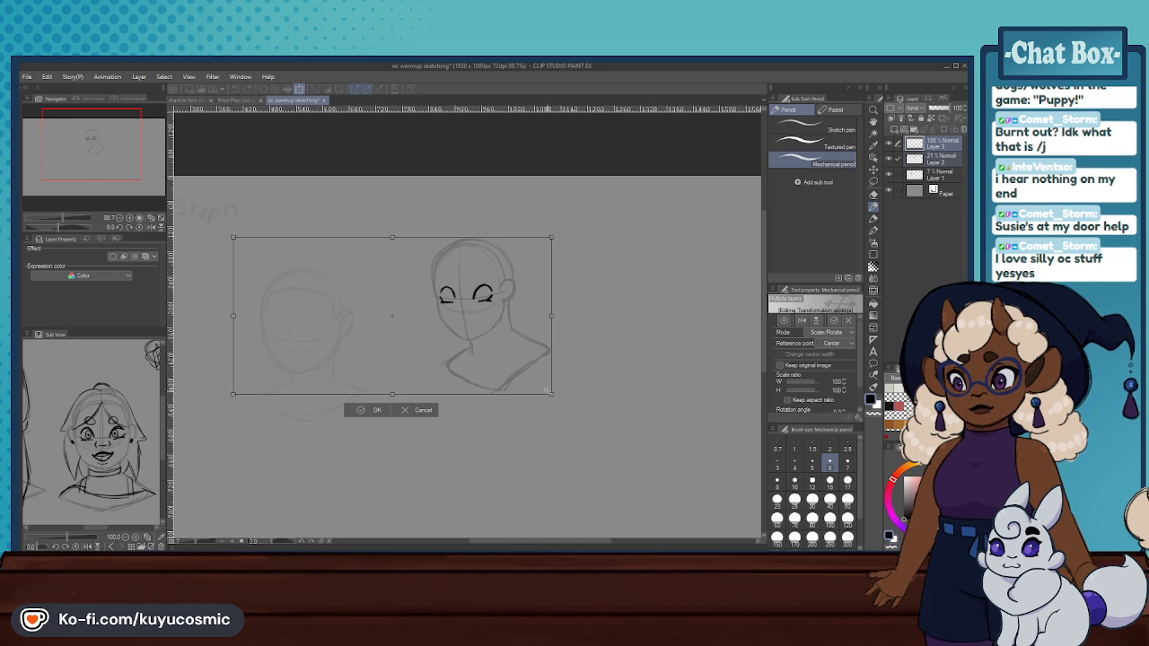
mouse_move(550, 392)
mouse_down()
mouse_move(628, 483)
mouse_move(551, 410)
mouse_move(551, 393)
mouse_move(619, 428)
mouse_move(627, 446)
mouse_move(583, 420)
mouse_move(579, 433)
mouse_move(625, 452)
mouse_up()
click(789, 400)
click(370, 468)
key(m)
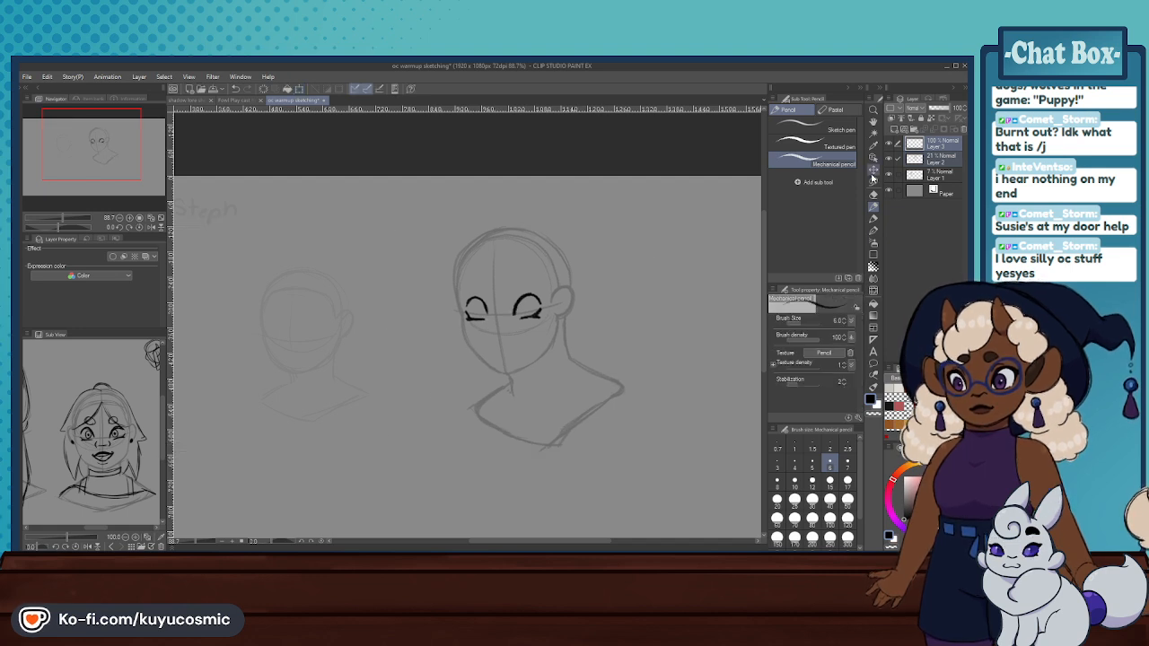
scroll(533, 280, down, 2)
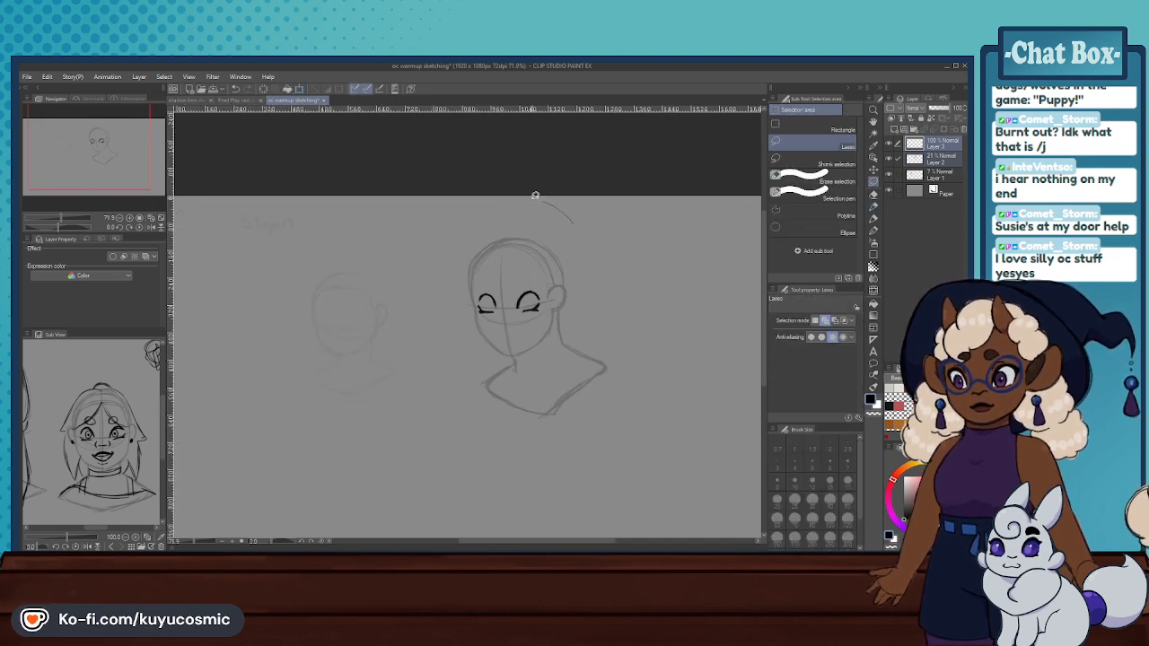
drag(536, 197, 544, 212)
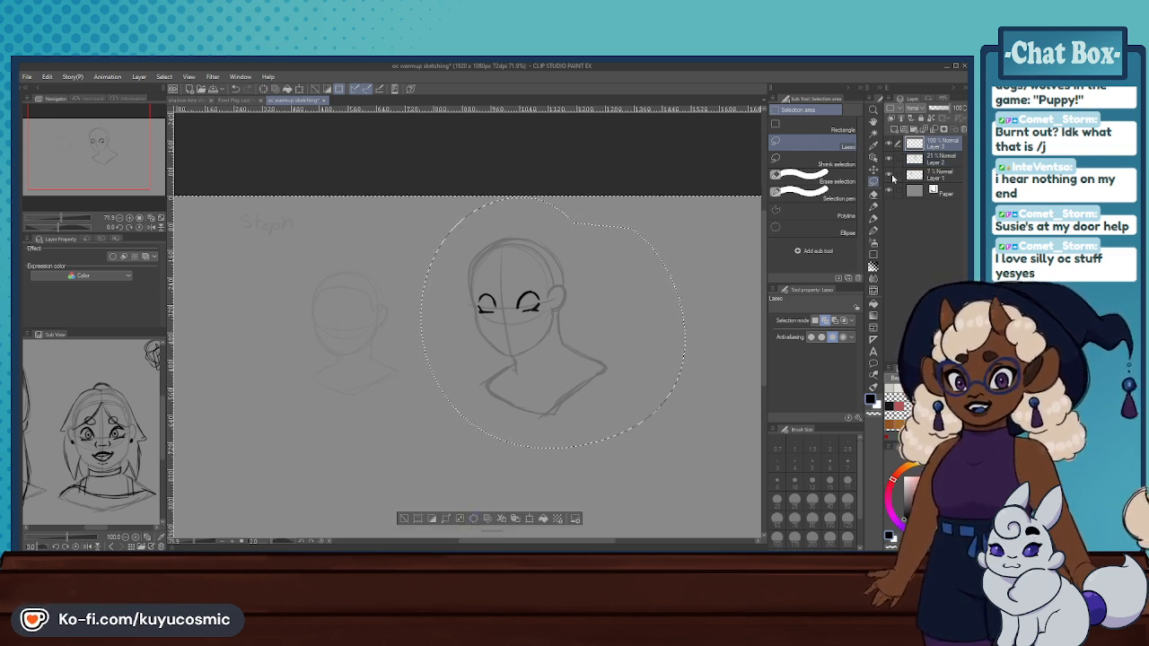
click(937, 161)
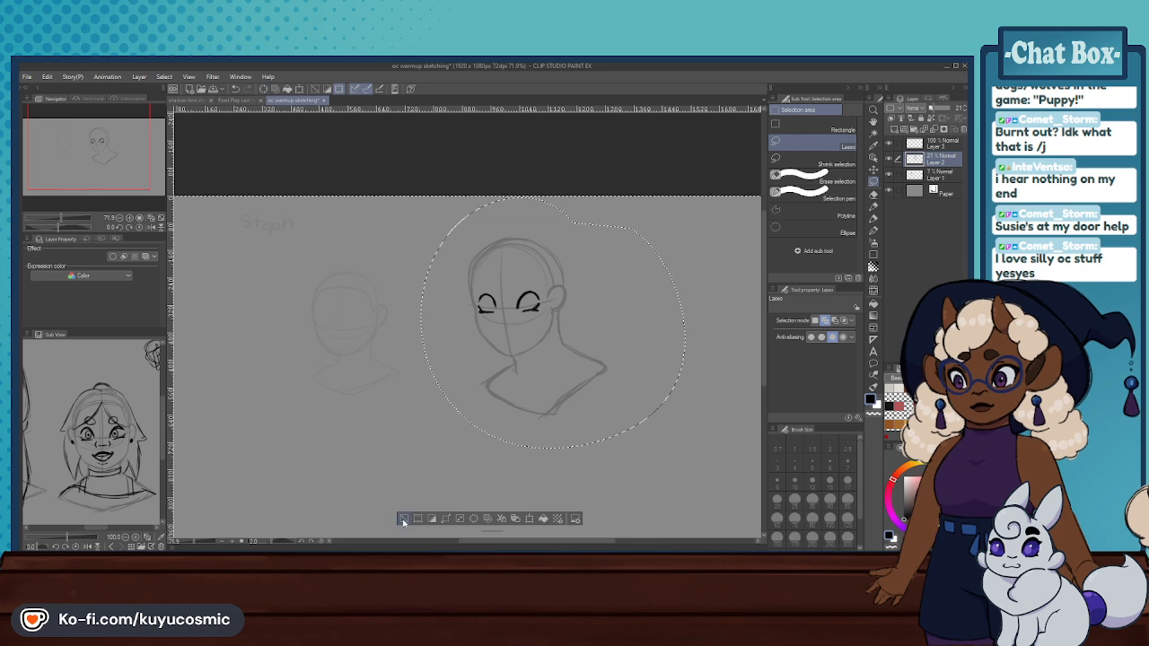
click(403, 518)
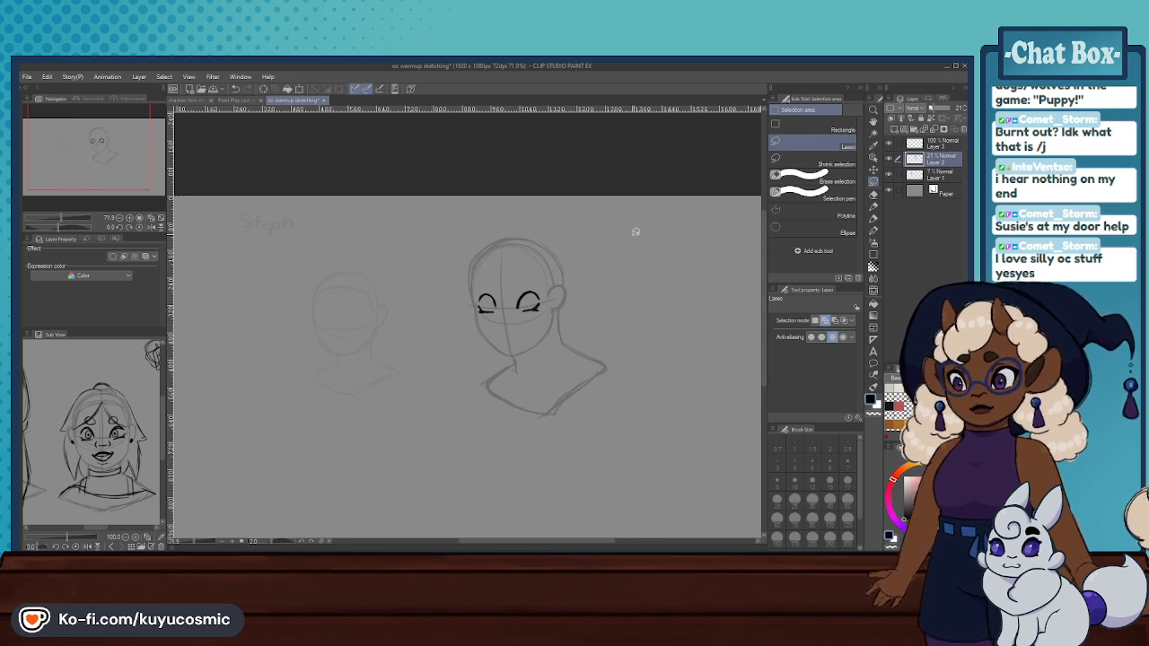
scroll(617, 271, up, 1)
scroll(617, 271, up, 2)
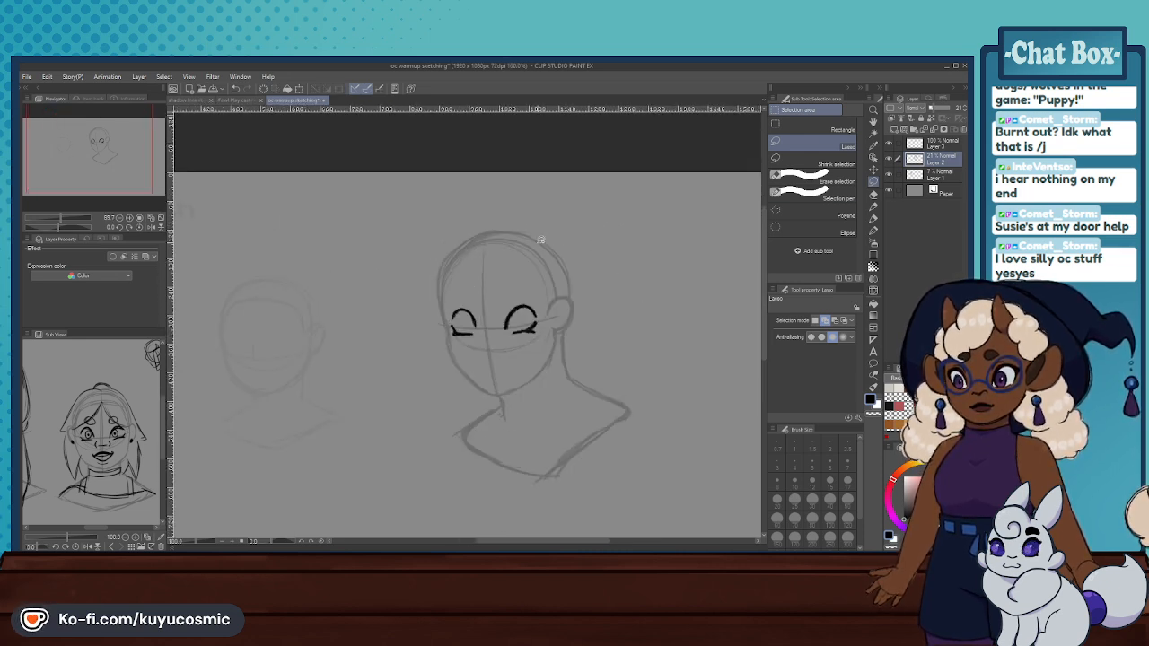
- Erase both eyes from Layer 3 with the hard eraser at size 250
click(940, 147)
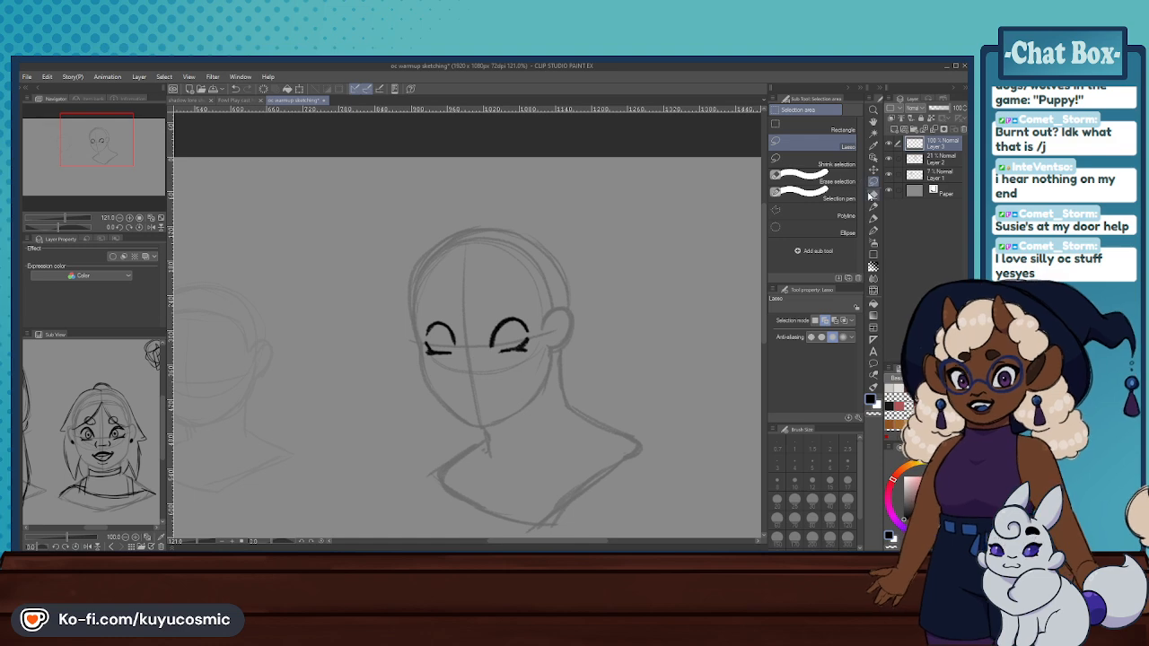
click(872, 193)
click(828, 538)
drag(516, 334, 454, 328)
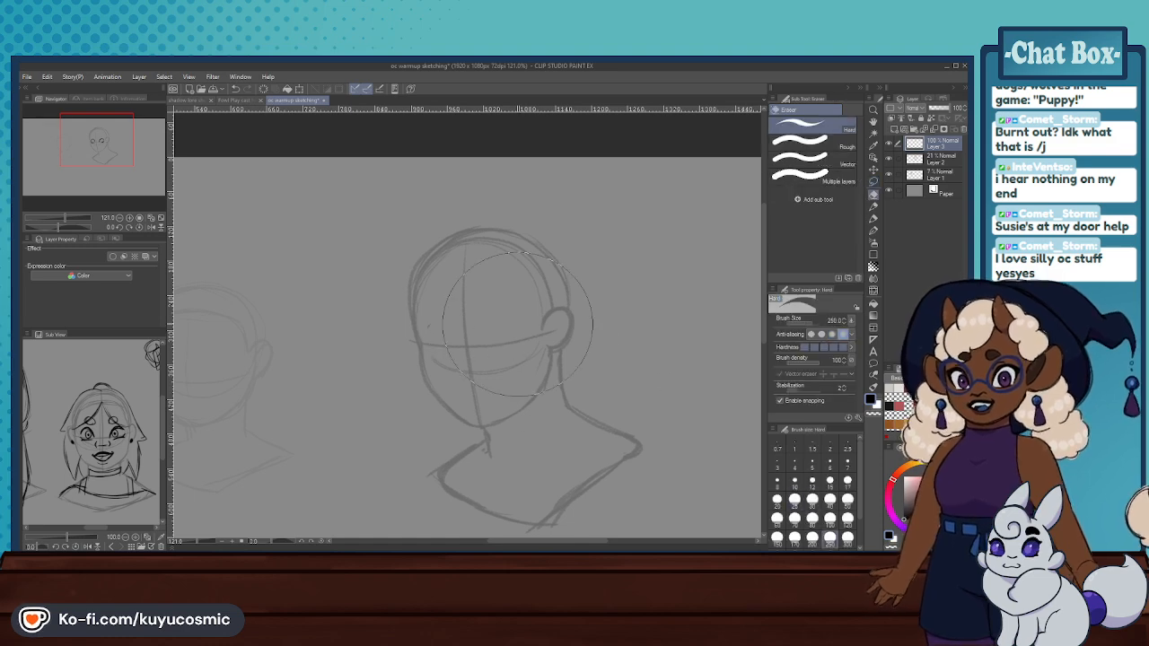
scroll(479, 225, down, 3)
scroll(521, 314, down, 3)
scroll(527, 310, up, 7)
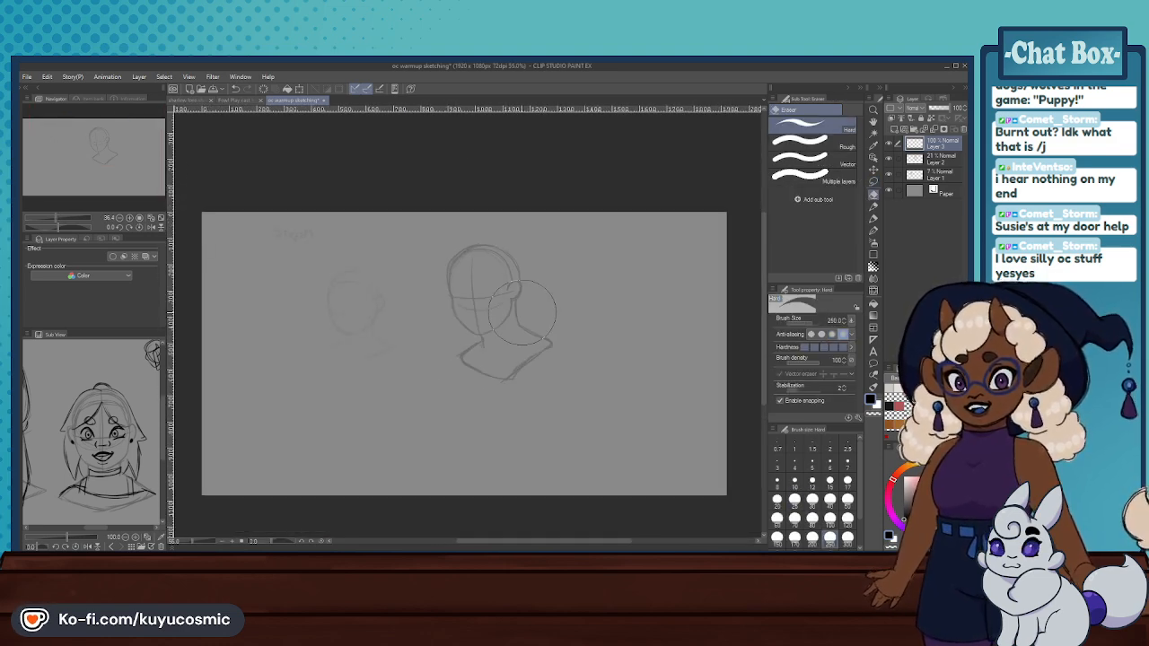
scroll(537, 305, down, 5)
scroll(539, 303, up, 3)
scroll(536, 303, down, 2)
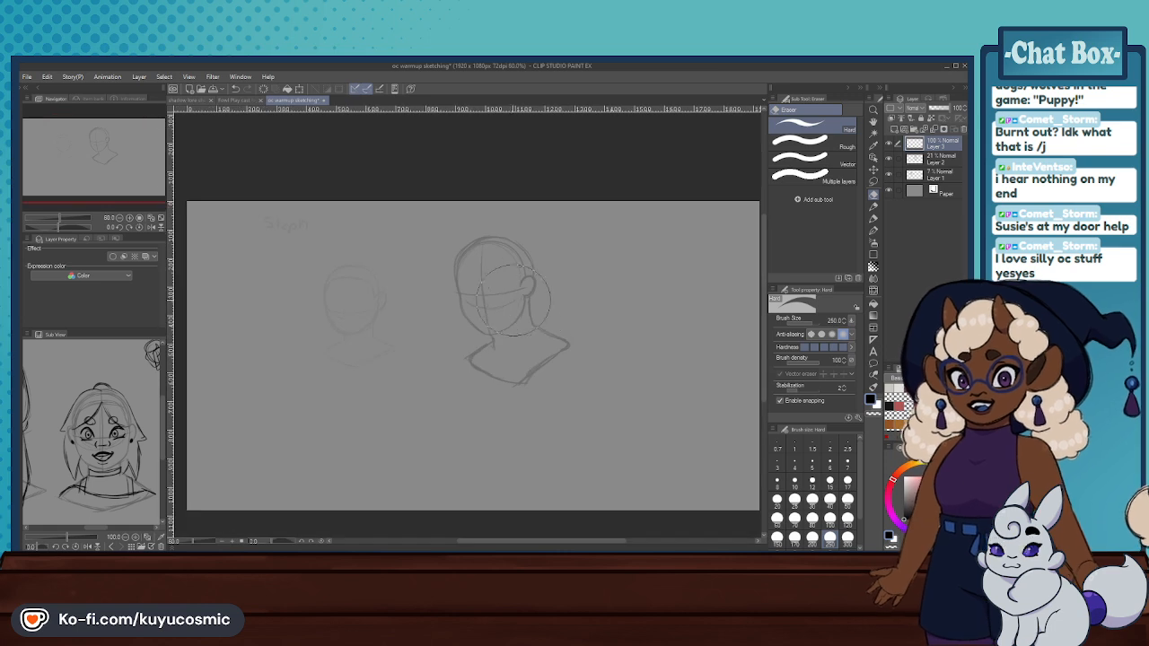
scroll(503, 296, up, 3)
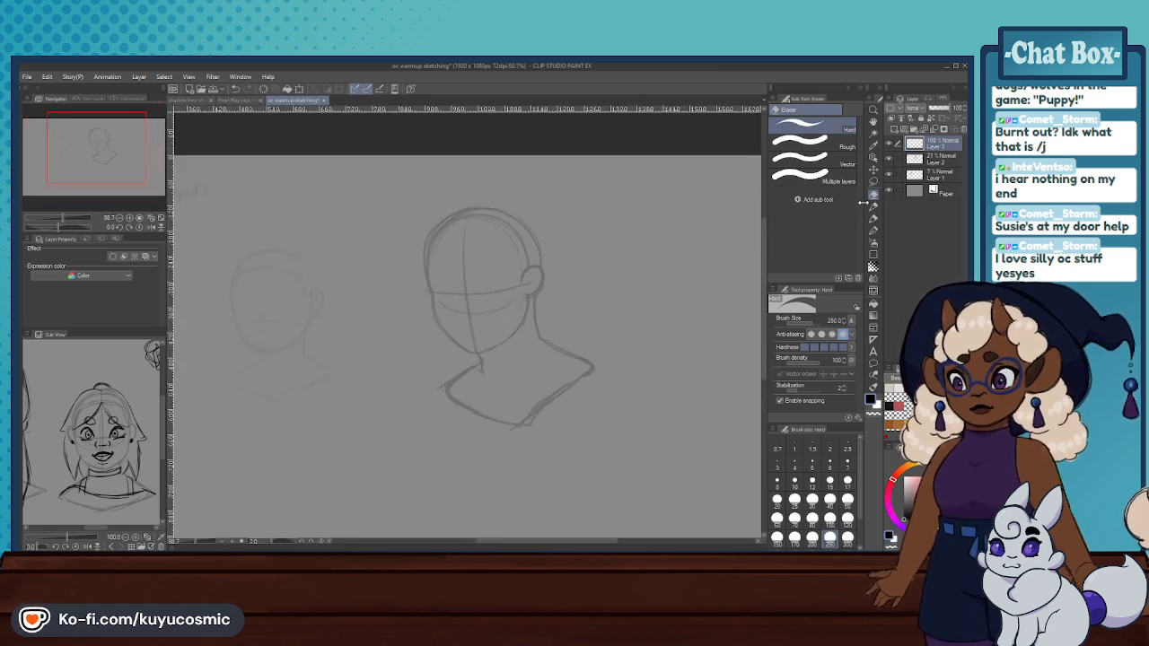
- Try a new eye on the ear side of the face guideline and erase it with the size 250 hard eraser
key(p)
drag(483, 289, 503, 282)
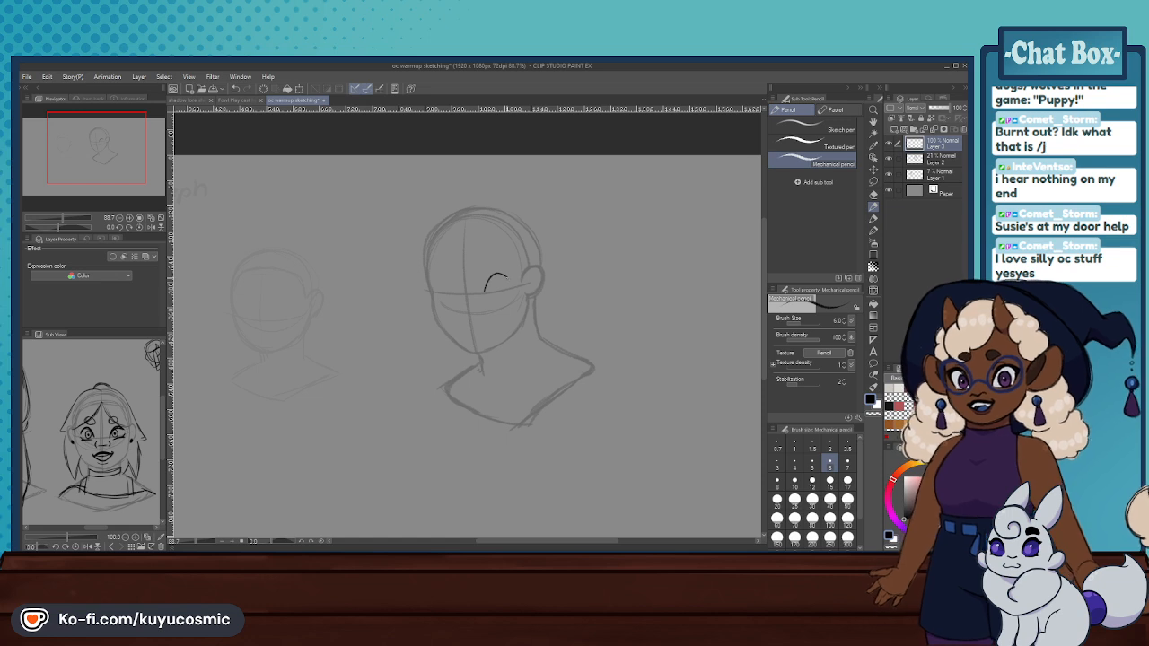
mouse_move(481, 289)
mouse_down()
mouse_move(504, 279)
mouse_move(491, 271)
mouse_move(505, 275)
mouse_up()
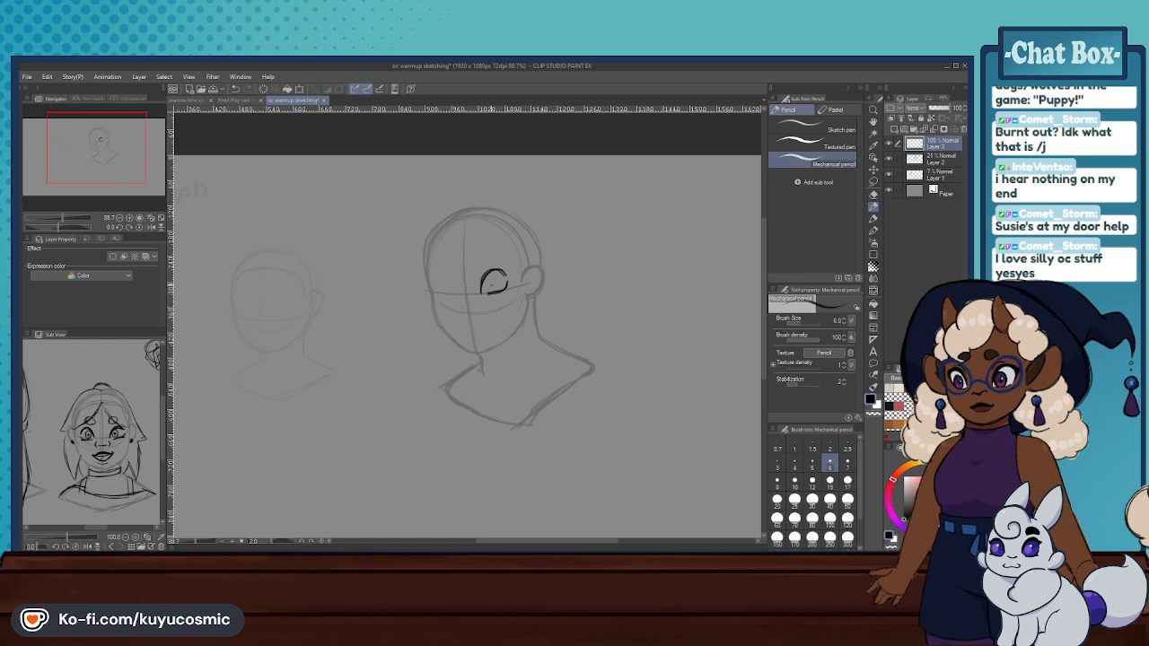
click(873, 197)
drag(487, 284, 503, 271)
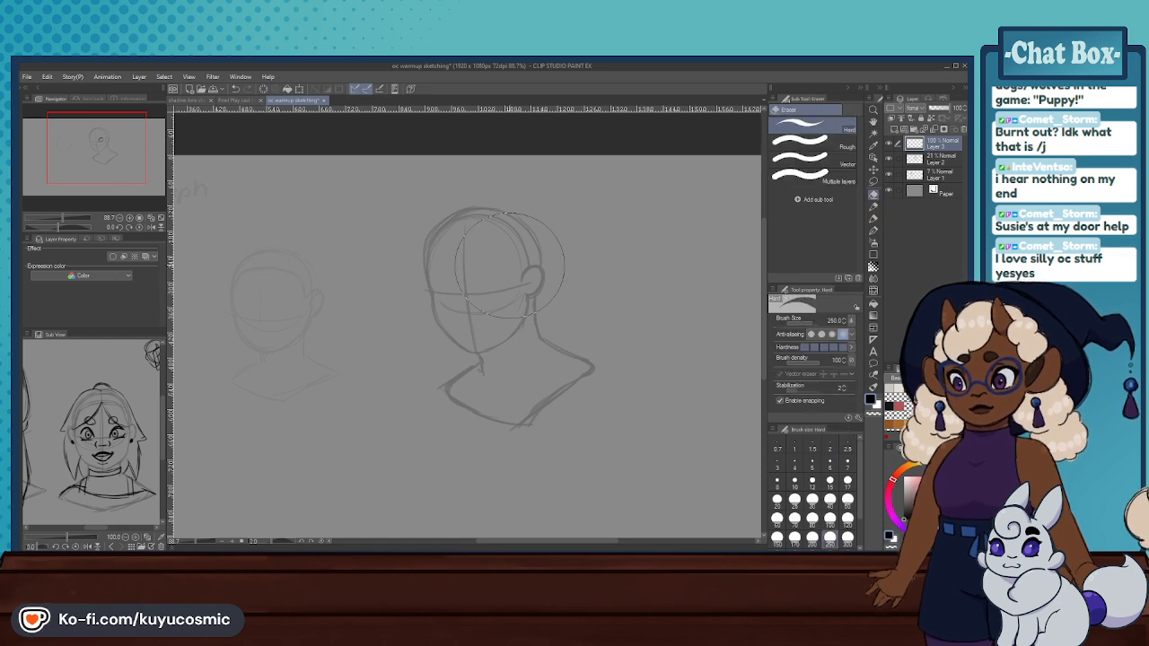
- Draw the eye nearest the ear on the horizontal guideline with the size 6 mechanical pencil, giving it an arched upper lid and short lower lid
click(873, 207)
scroll(484, 234, up, 1)
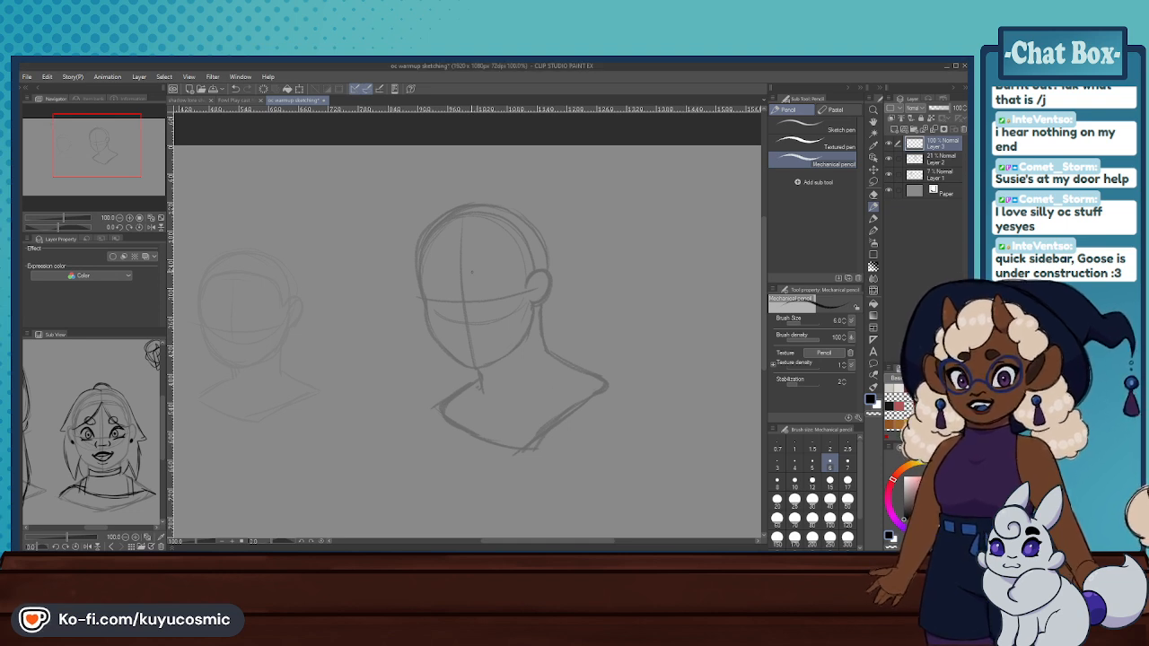
scroll(479, 277, up, 3)
scroll(550, 275, down, 2)
scroll(549, 277, up, 3)
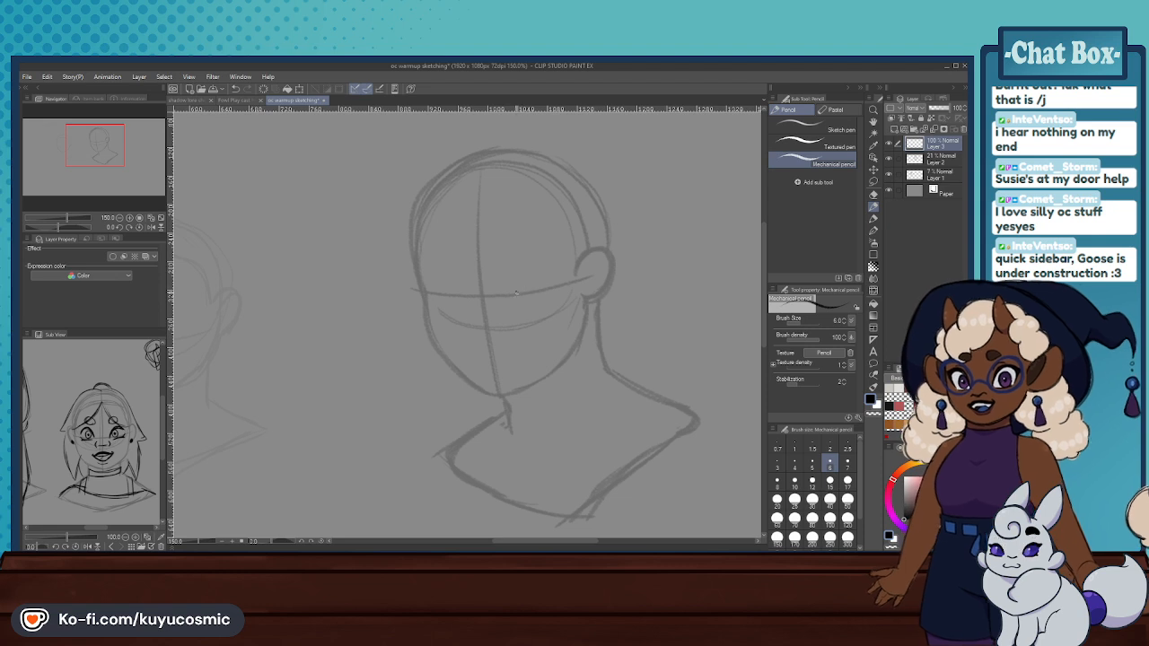
key(ctrl+z)
mouse_move(551, 273)
mouse_down()
mouse_move(530, 263)
mouse_move(510, 289)
mouse_move(526, 268)
mouse_move(547, 283)
mouse_up()
key(ctrl+z)
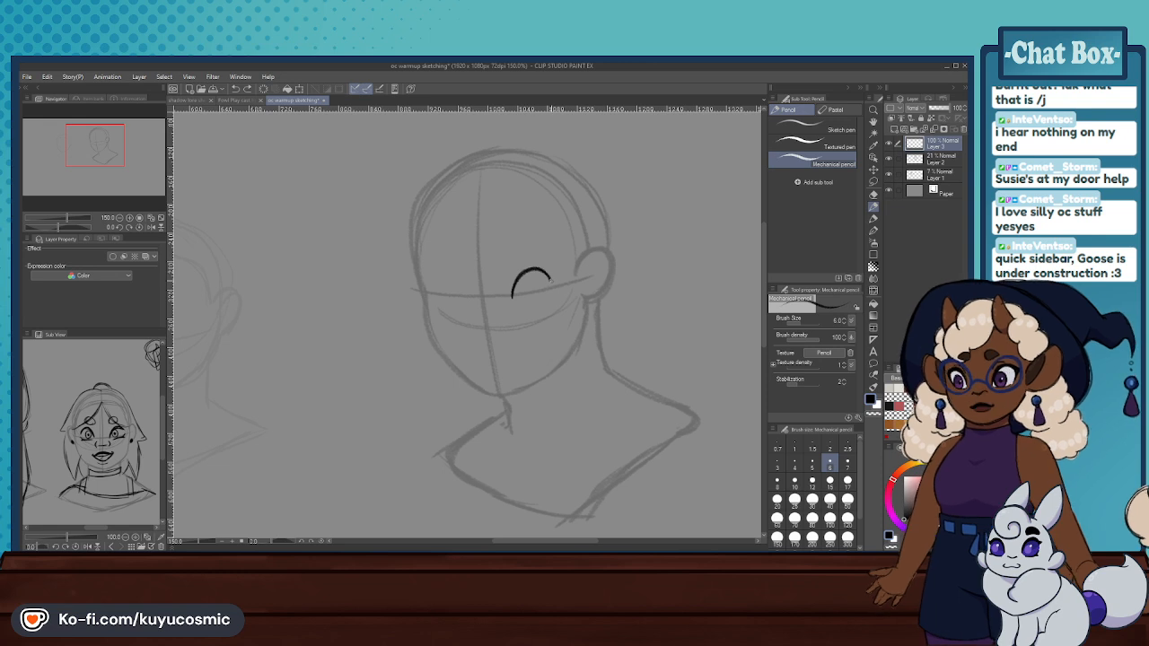
key(ctrl+z)
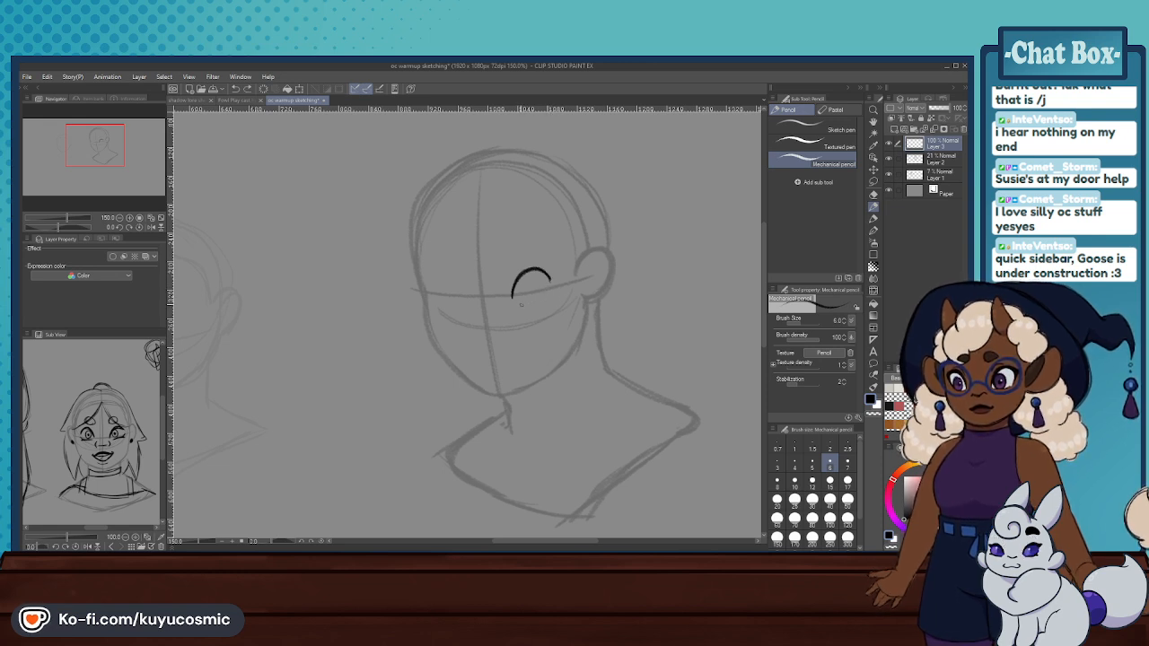
drag(553, 287, 518, 303)
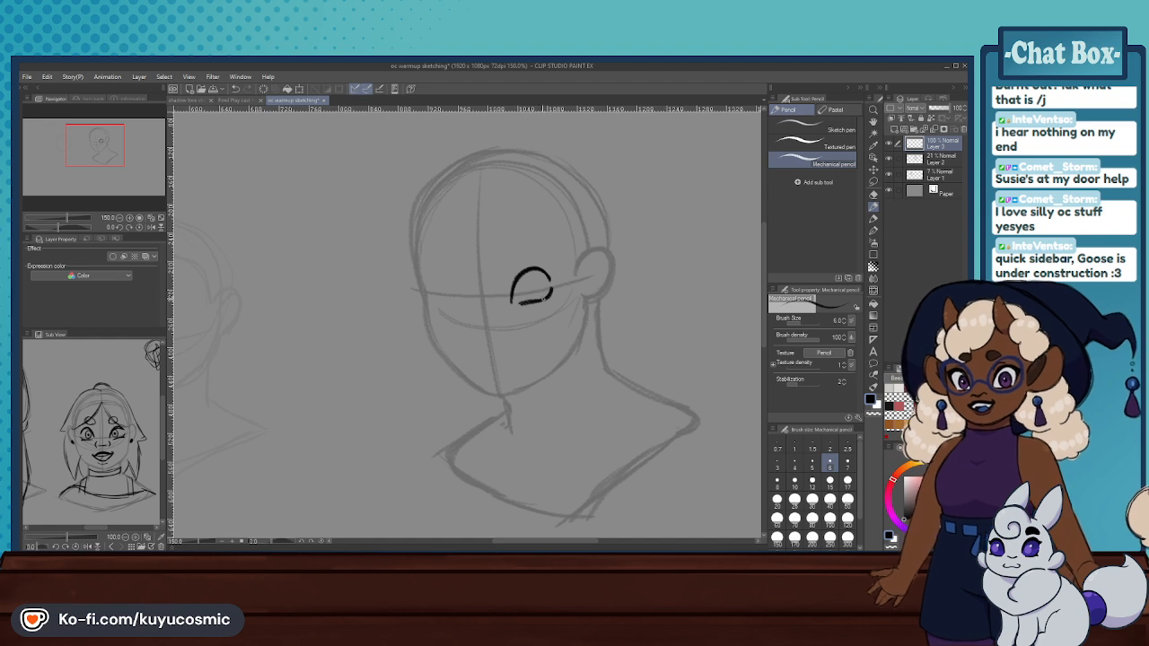
- Draw the matching far eye on the other side of the face's center line with an arched upper and short lower lid
mouse_move(453, 280)
mouse_down()
mouse_move(433, 289)
mouse_move(457, 284)
mouse_move(461, 306)
mouse_up()
key(ctrl+z)
drag(447, 309, 432, 296)
- Lasso each eye in turn and transform it, making the far eye taller and slightly adjusting the eye nearest the ear
click(874, 182)
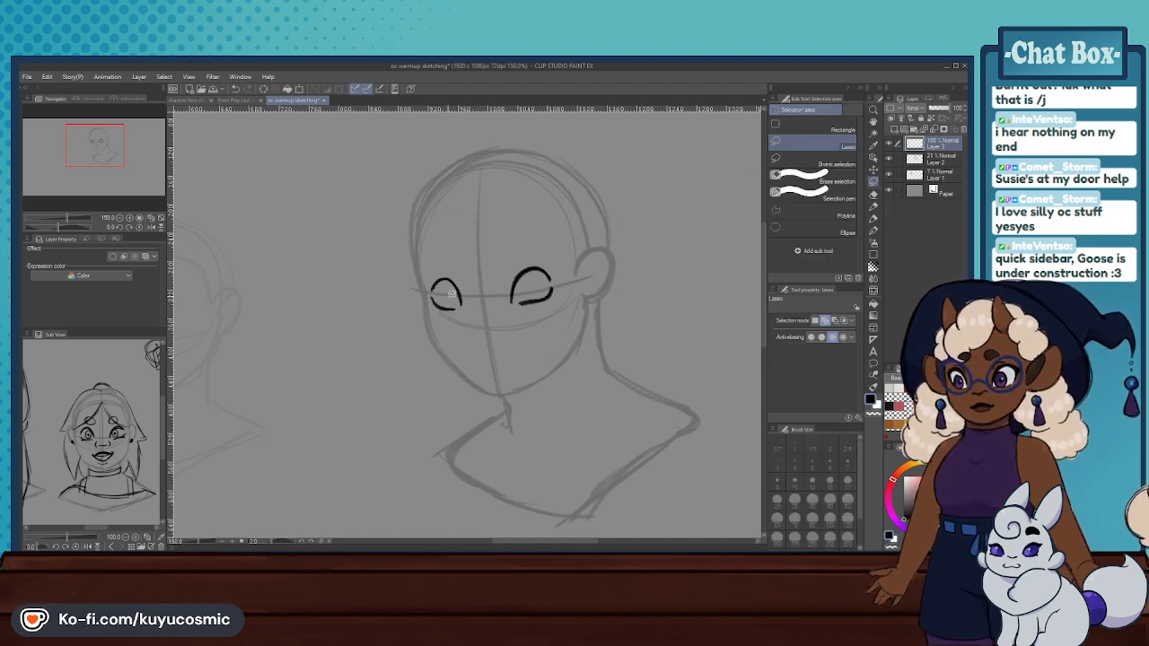
mouse_move(440, 243)
mouse_down()
mouse_move(469, 315)
mouse_move(496, 289)
mouse_move(482, 297)
mouse_move(498, 323)
mouse_up()
click(480, 366)
click(415, 360)
click(359, 363)
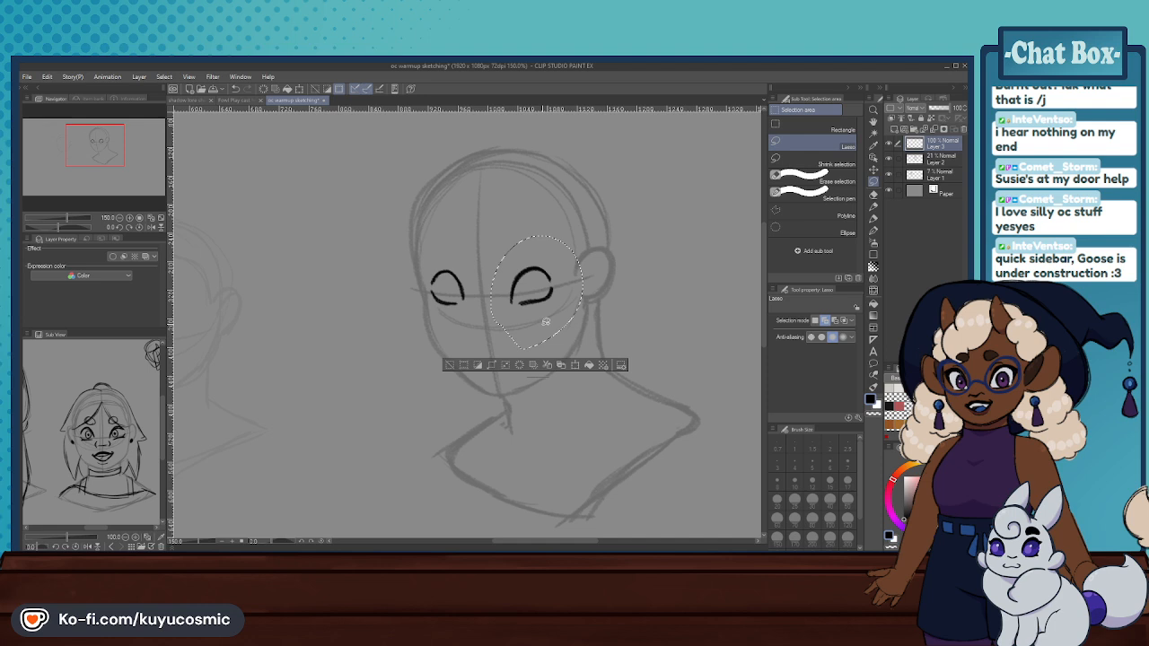
click(574, 365)
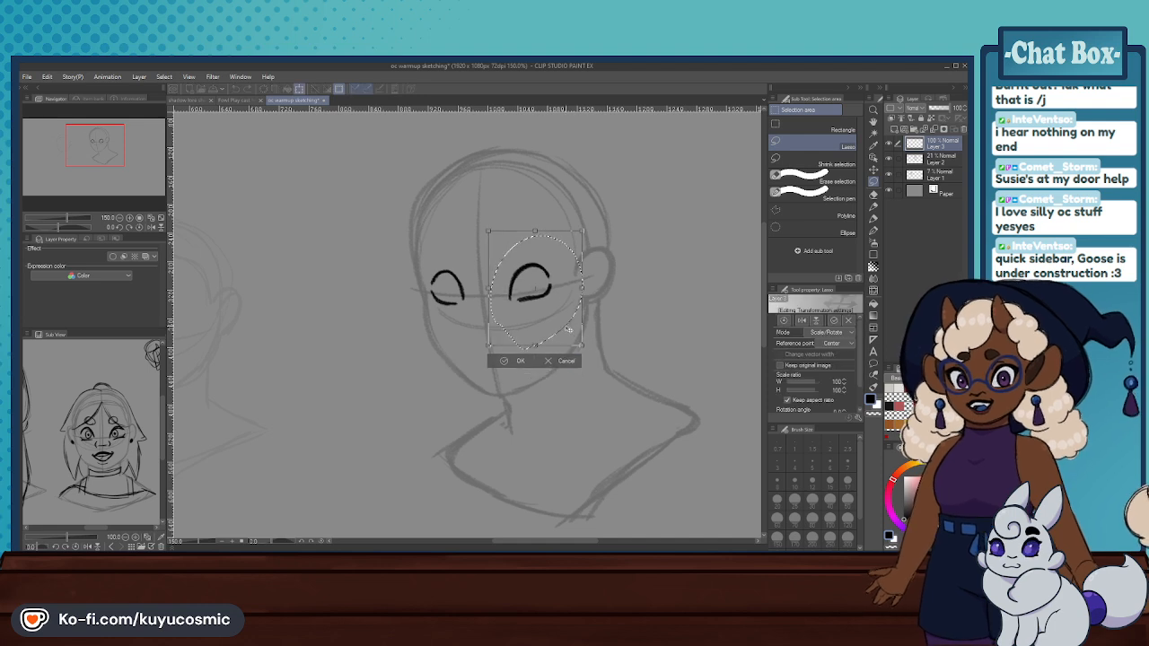
click(496, 363)
click(440, 349)
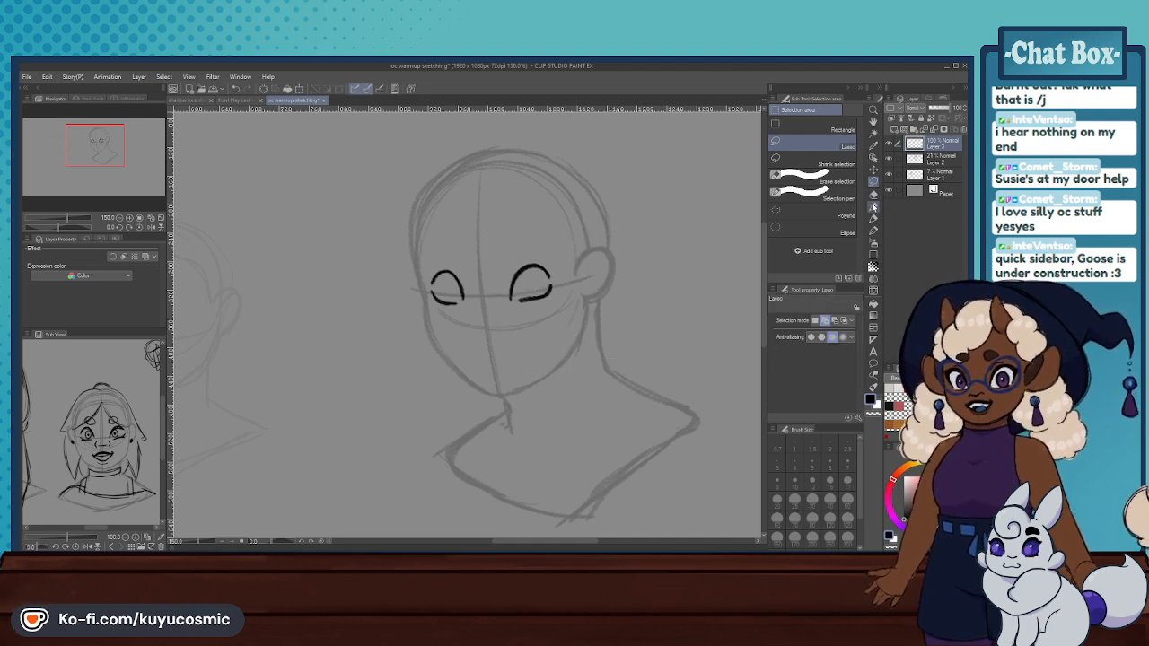
- Add short lashes to the outer corners of both eyes and thicken the upper lid nearest the ear
key(p)
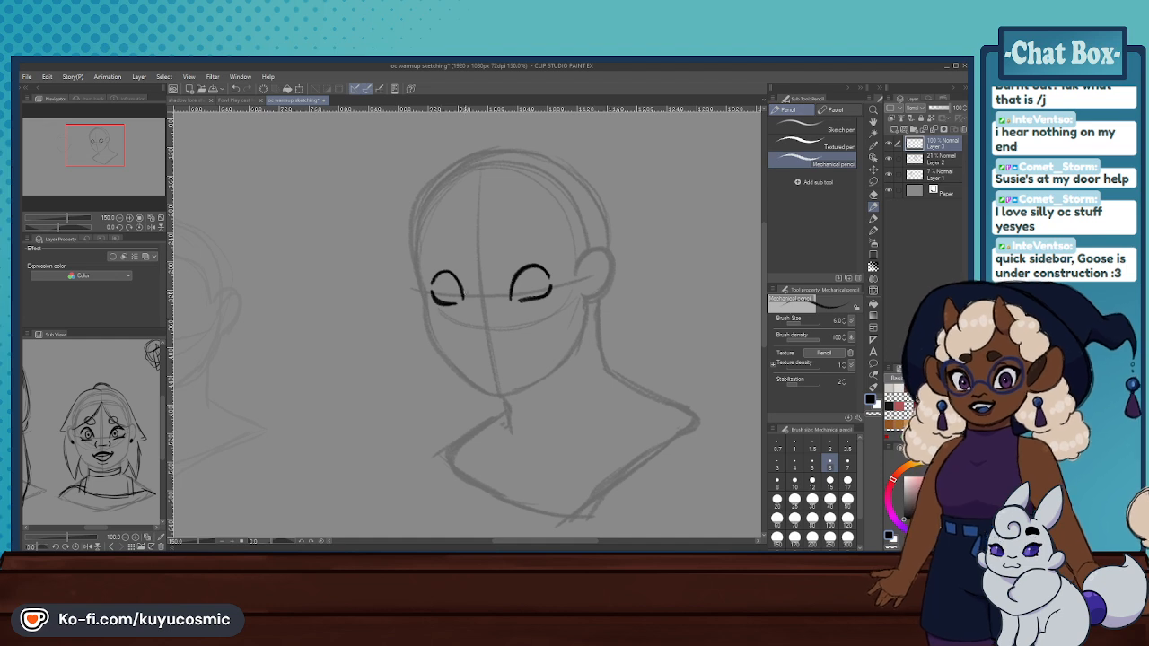
mouse_move(550, 285)
mouse_down()
mouse_move(542, 296)
mouse_move(556, 288)
mouse_up()
key(ctrl+z)
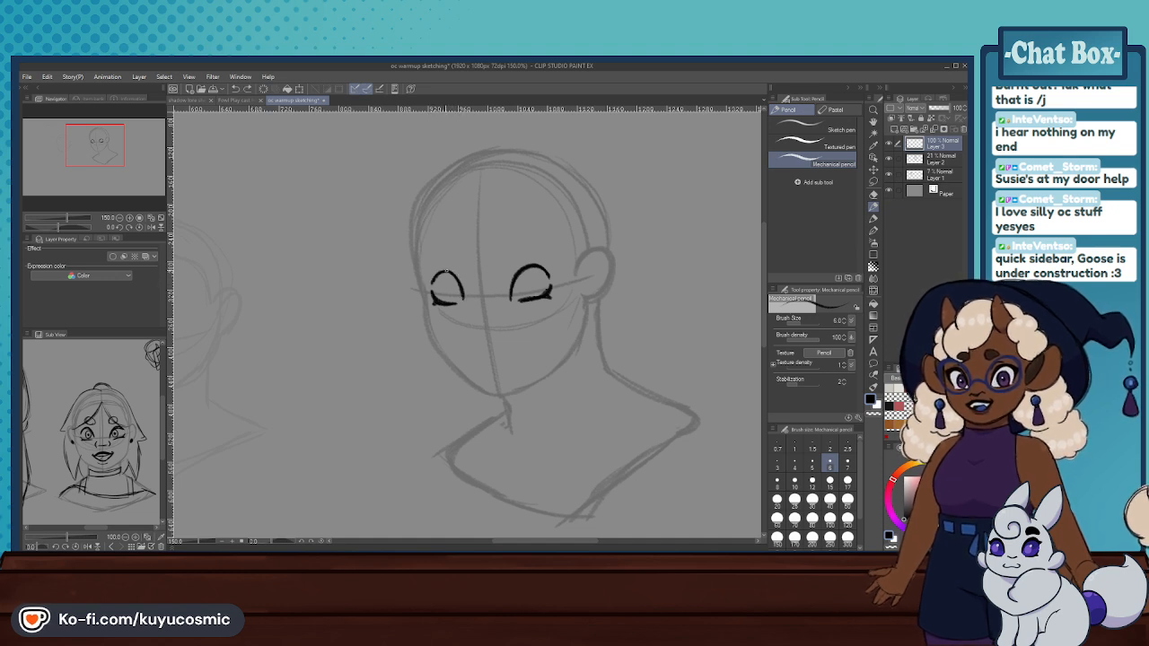
drag(512, 279, 546, 269)
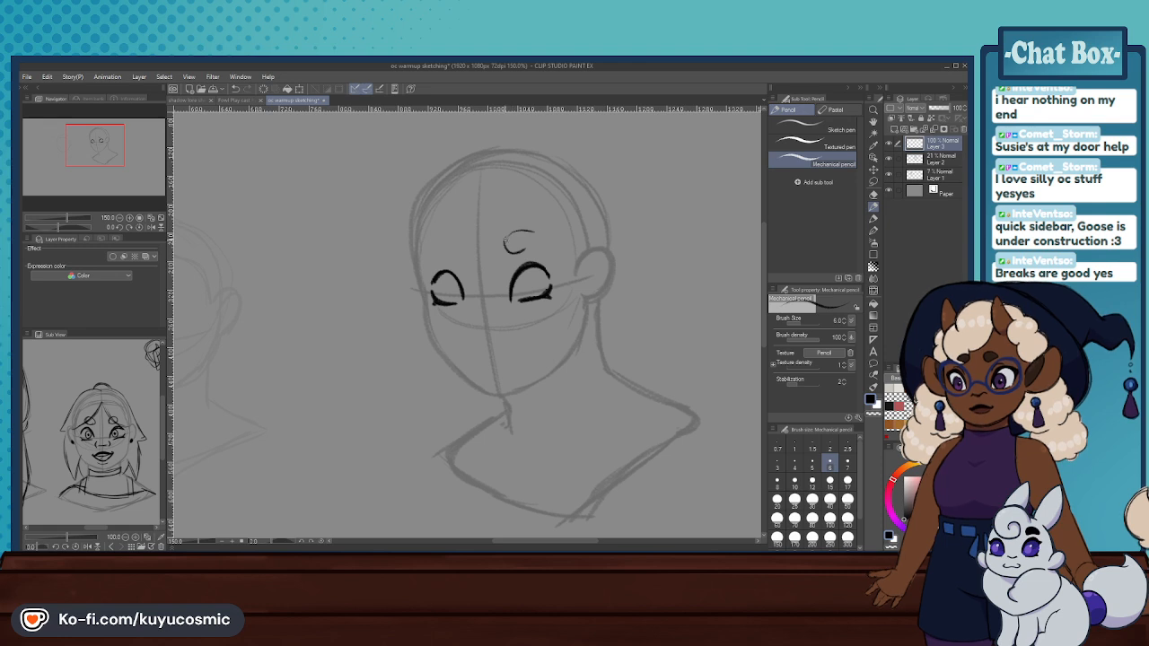
- Outline small rounded eyebrows above both eyes and draw a short nose with curved nostrils on the center line
mouse_move(453, 240)
mouse_down()
mouse_move(460, 258)
mouse_move(445, 259)
mouse_up()
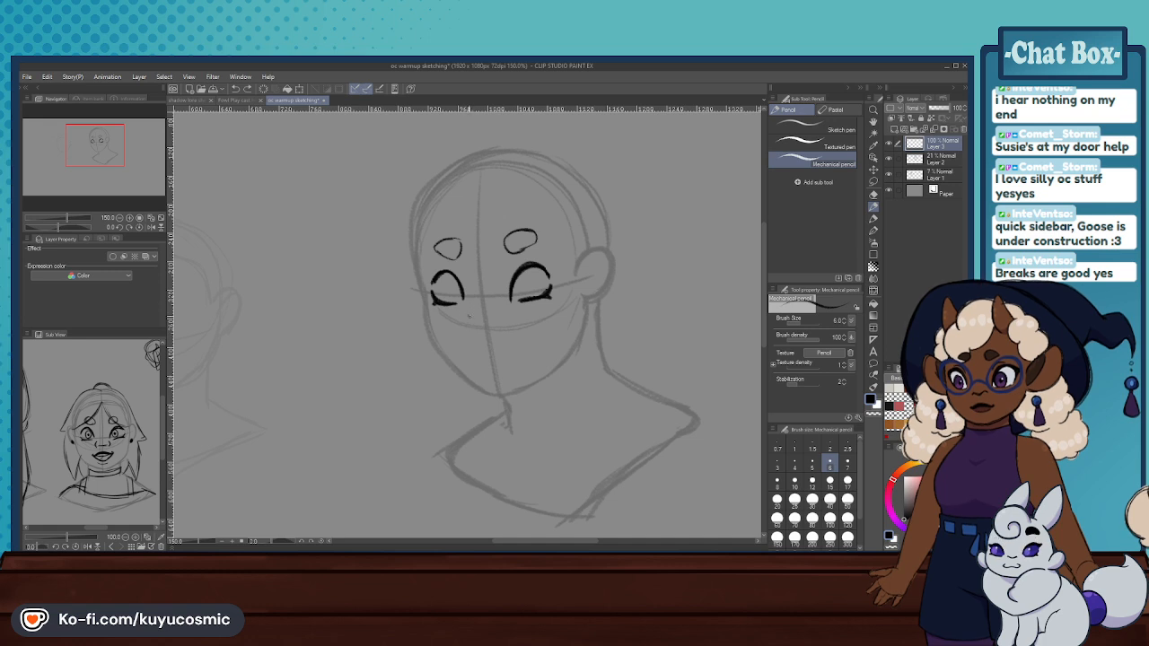
mouse_move(470, 317)
mouse_down()
mouse_move(472, 331)
mouse_move(489, 329)
mouse_up()
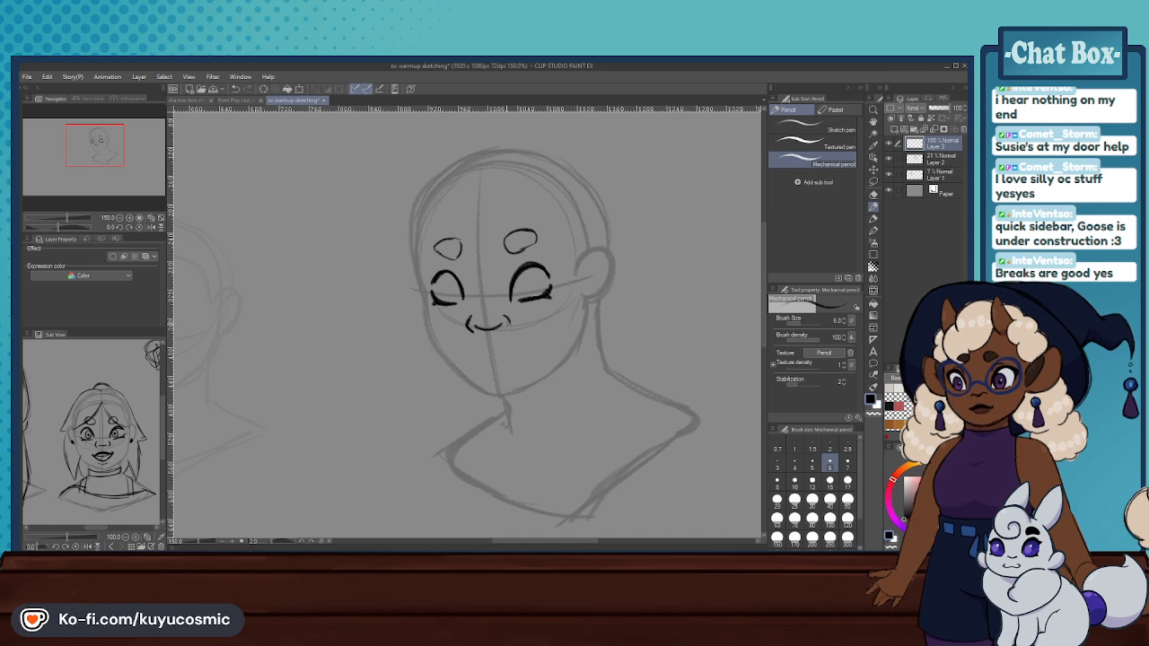
- Draw the mouth below the nose with a full lower lip, and add round irises with pupils to both eyes
mouse_move(477, 360)
mouse_down()
mouse_move(506, 352)
mouse_move(484, 356)
mouse_up()
key(ctrl+z)
key(ctrl+z)
key(ctrl+z)
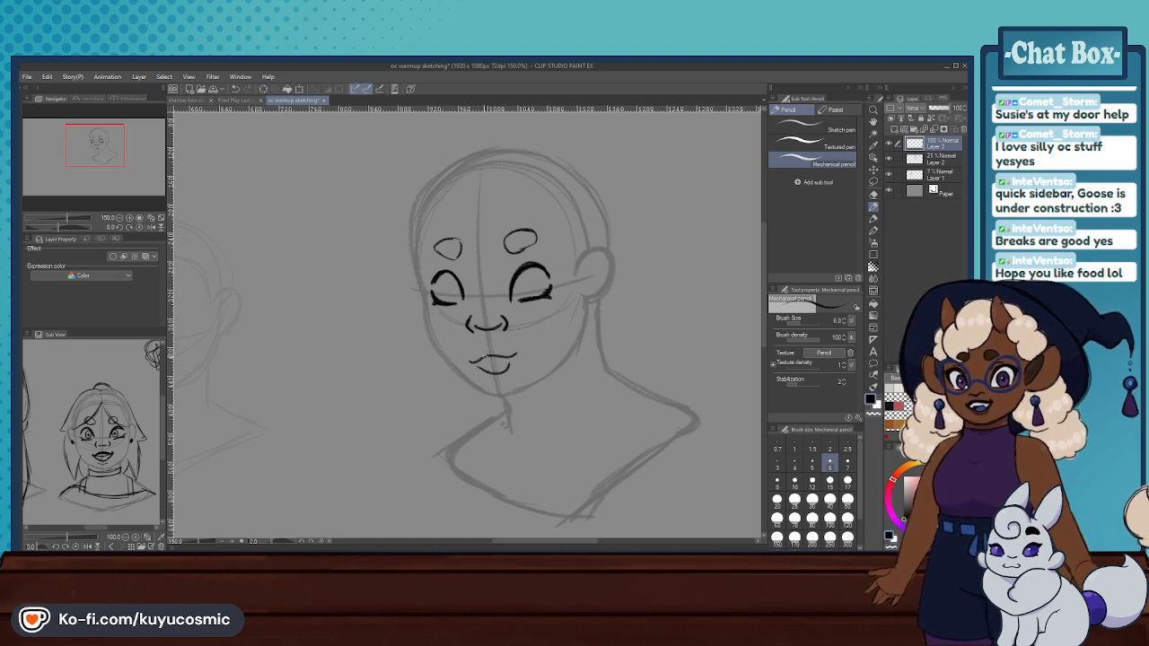
key(ctrl+z)
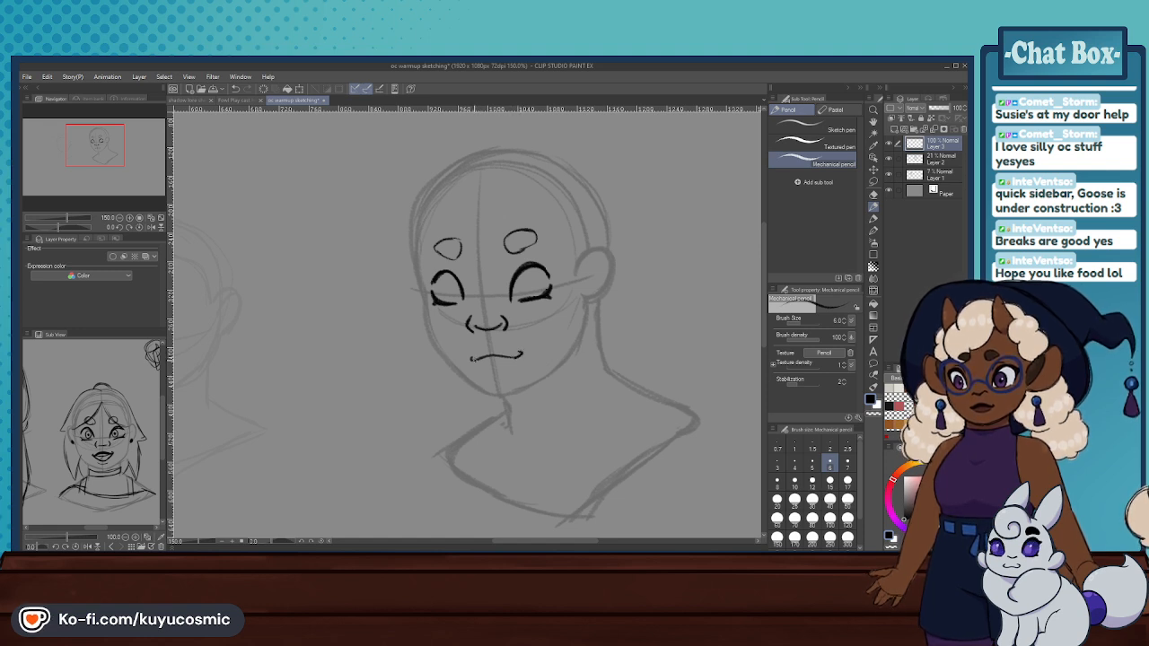
mouse_move(470, 360)
mouse_down()
mouse_move(492, 371)
mouse_move(513, 360)
mouse_up()
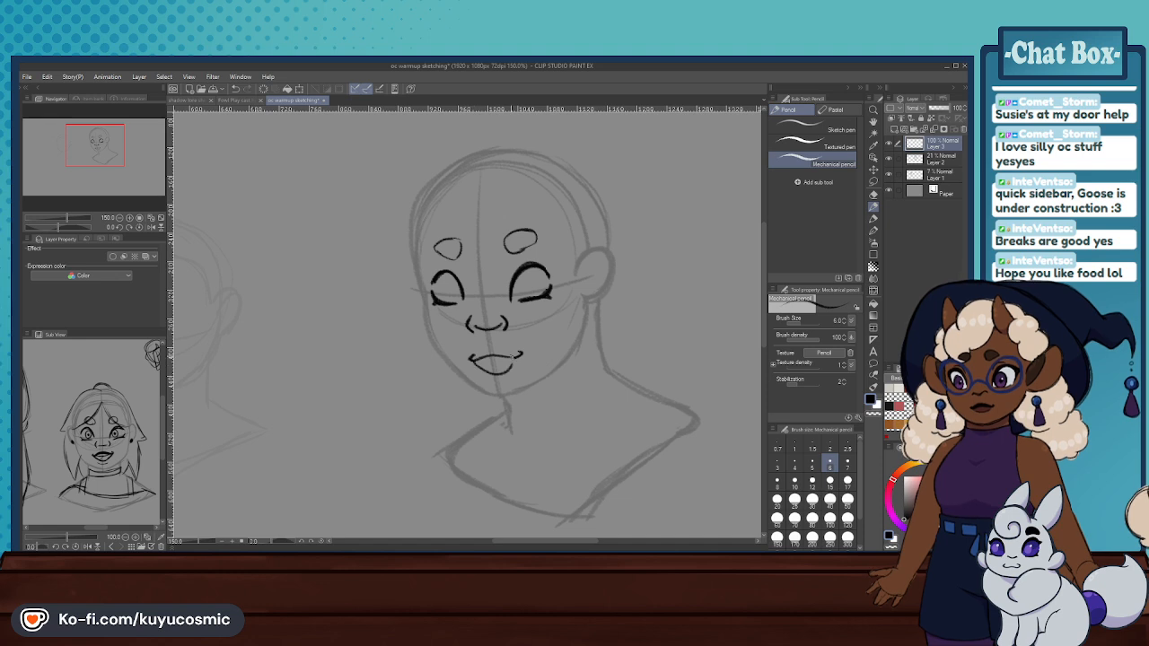
key(ctrl+z)
mouse_move(523, 301)
mouse_down()
mouse_move(536, 293)
mouse_move(527, 283)
mouse_up()
key(ctrl+z)
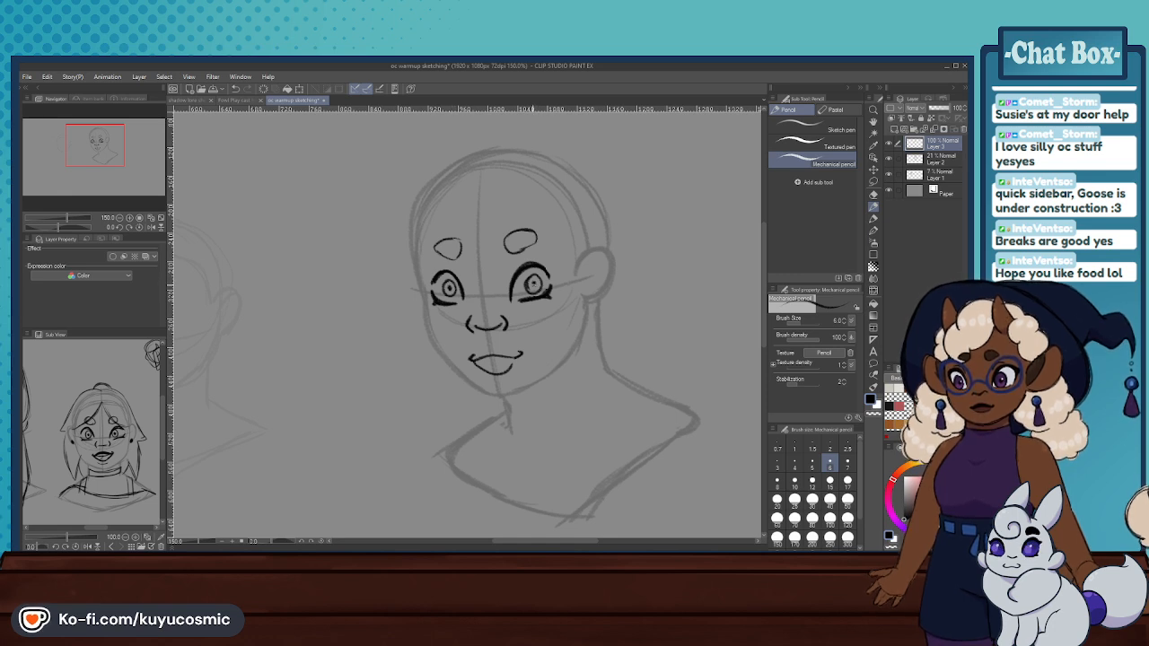
- Compare the whole drawn face with the enlarged reference portrait in the sub view
scroll(440, 277, down, 7)
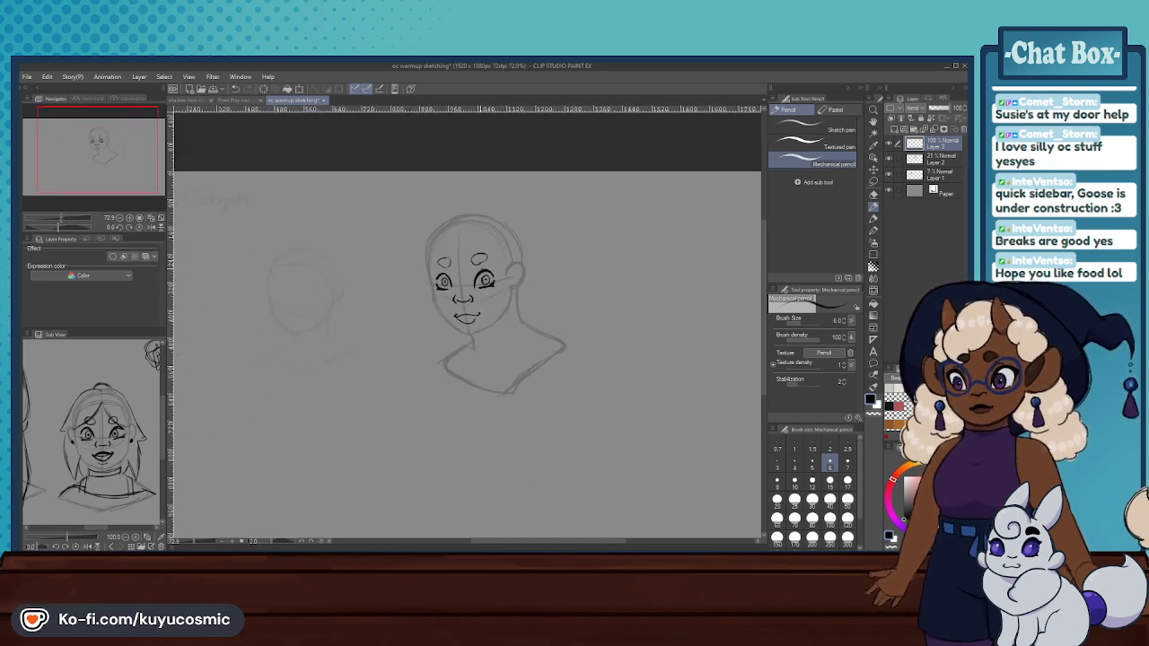
scroll(439, 277, down, 1)
scroll(439, 277, down, 1)
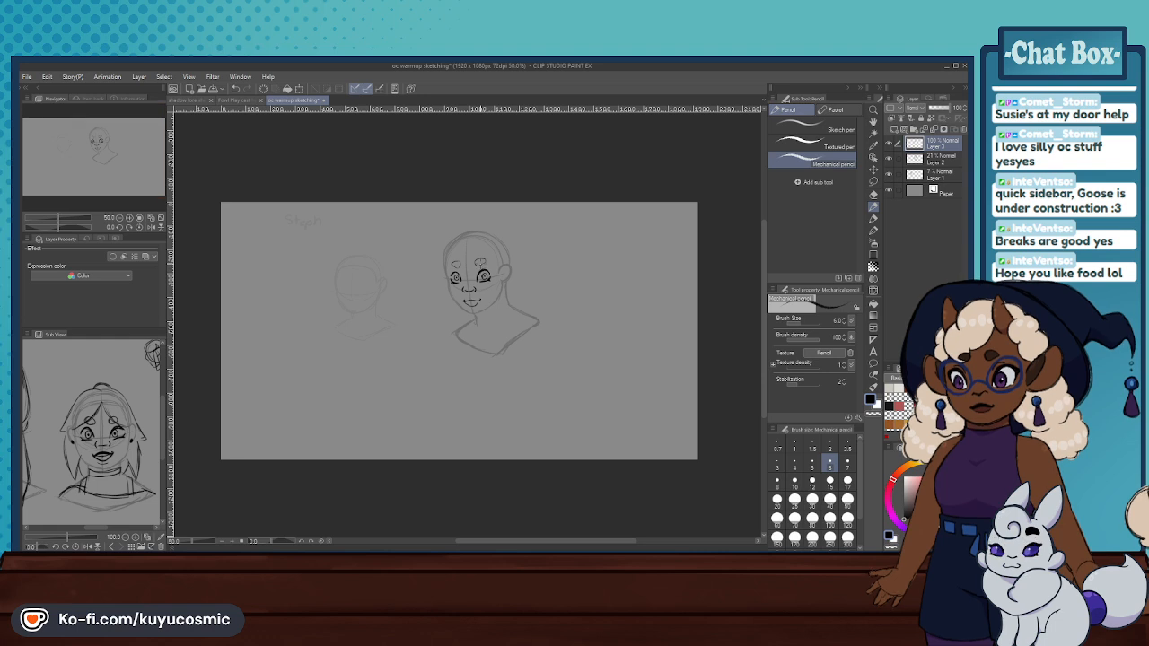
scroll(468, 254, up, 4)
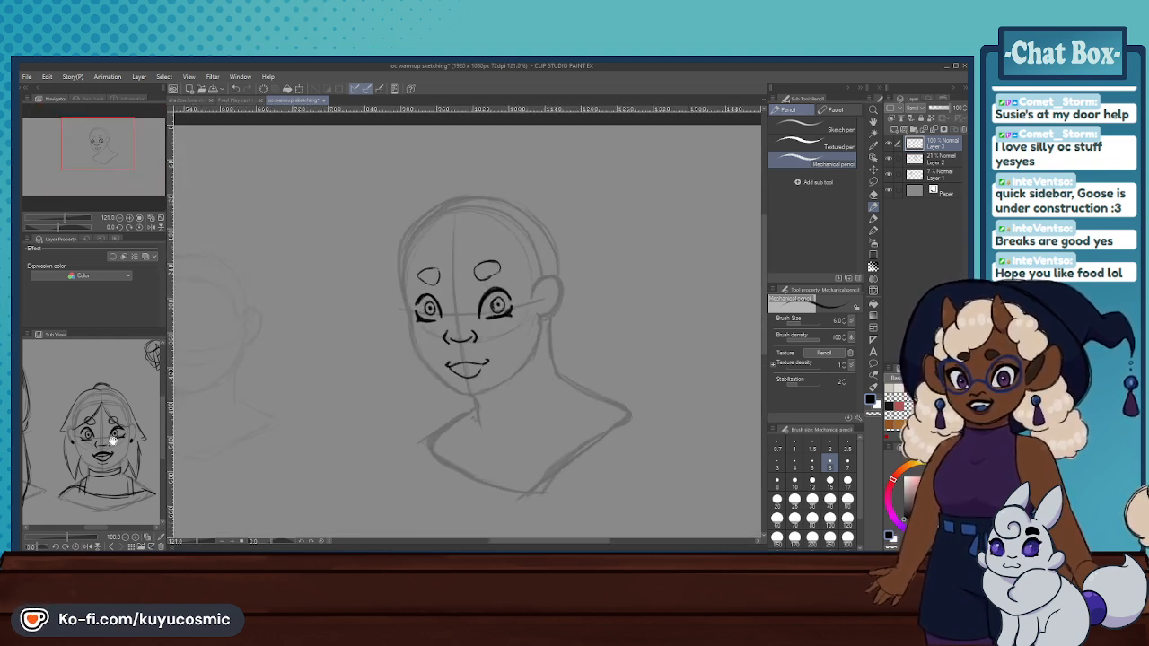
scroll(112, 440, up, 3)
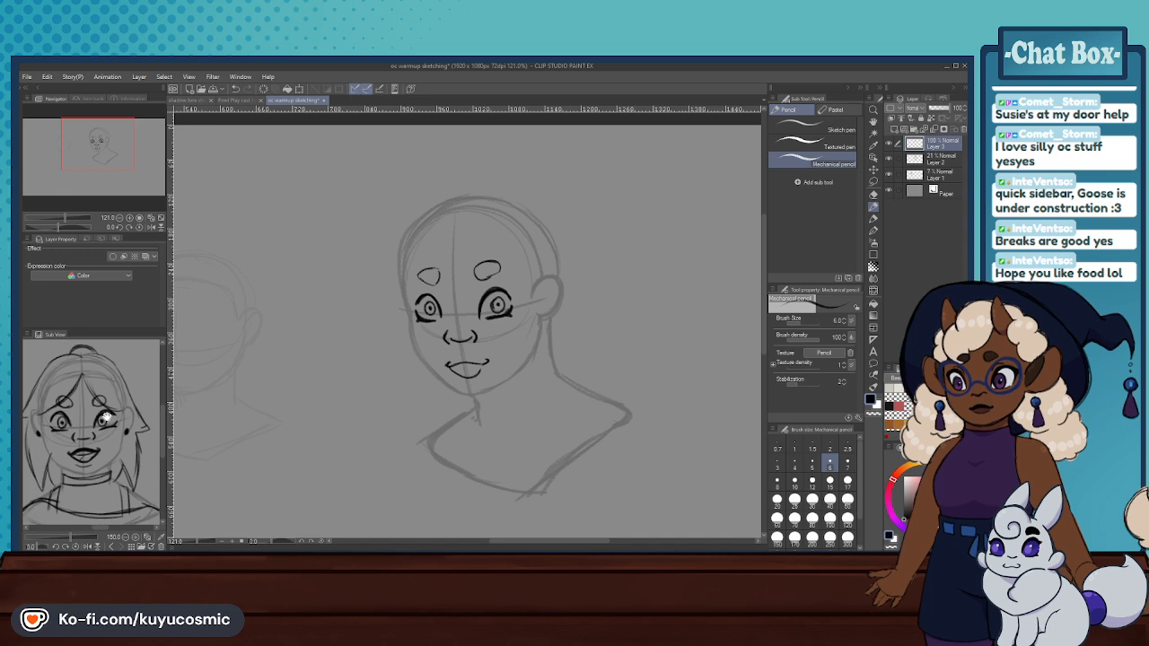
drag(105, 416, 112, 416)
scroll(427, 296, up, 1)
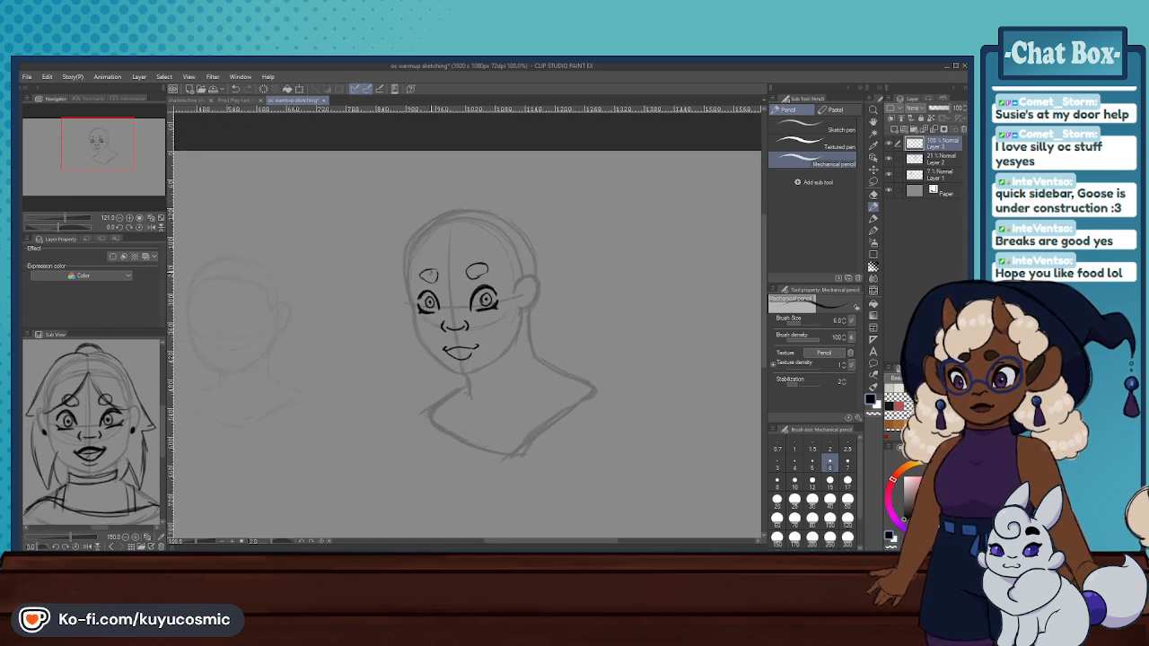
- Erase all the drawn facial features from Layer 3 with the size 250 hard eraser
click(873, 194)
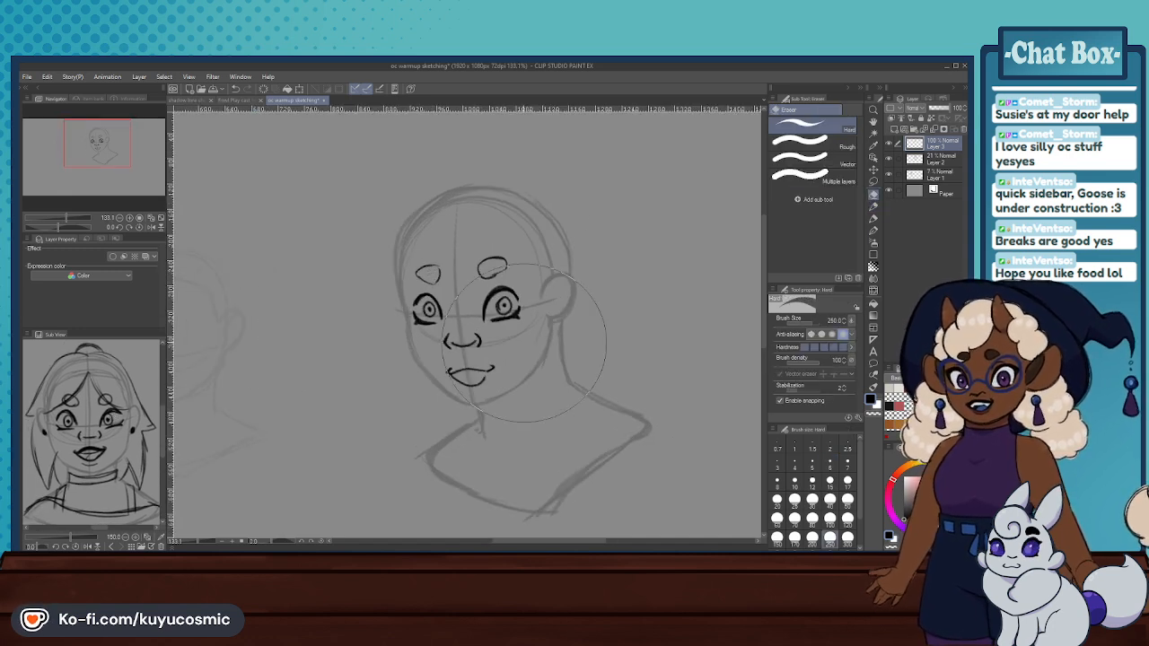
mouse_move(475, 377)
mouse_down()
mouse_move(418, 226)
mouse_move(538, 269)
mouse_up()
- Try transforming the construction sketch on Layer 2, squashing its height, widening it slightly and rotating it a little
click(929, 160)
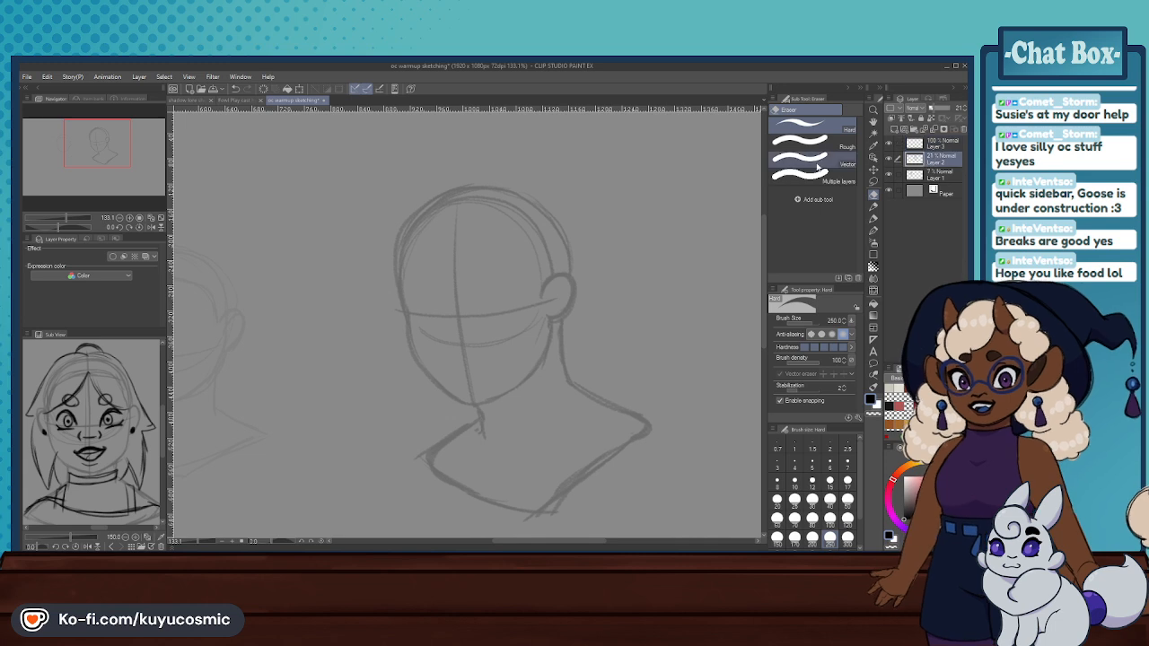
click(299, 88)
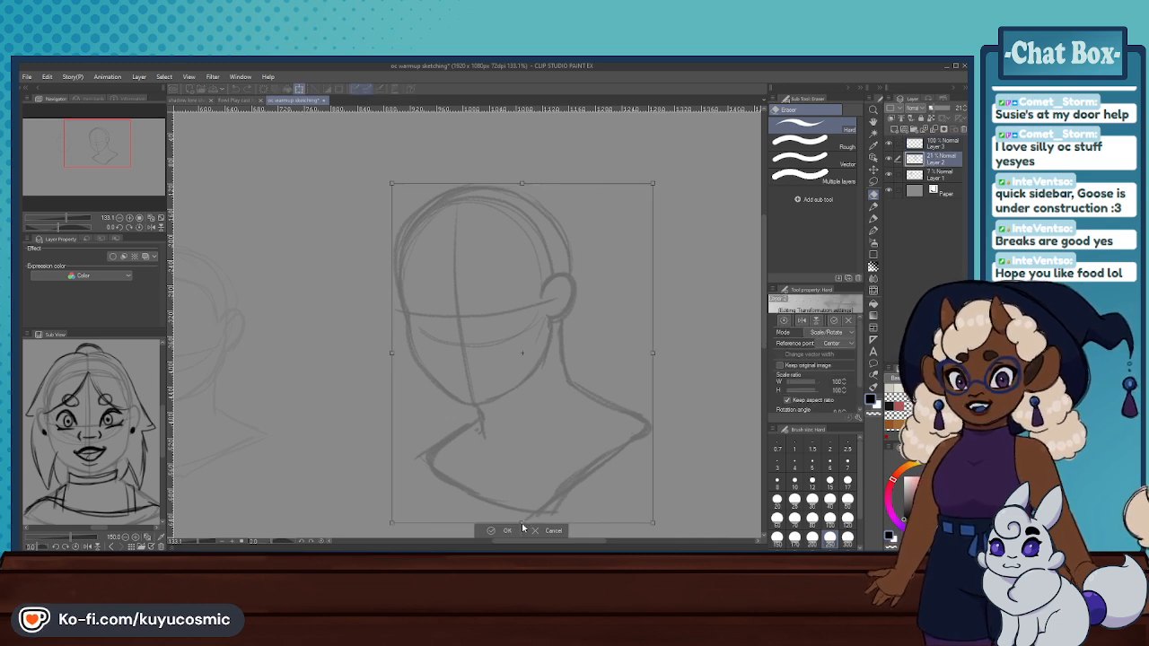
drag(522, 523, 525, 514)
key(ctrl+z)
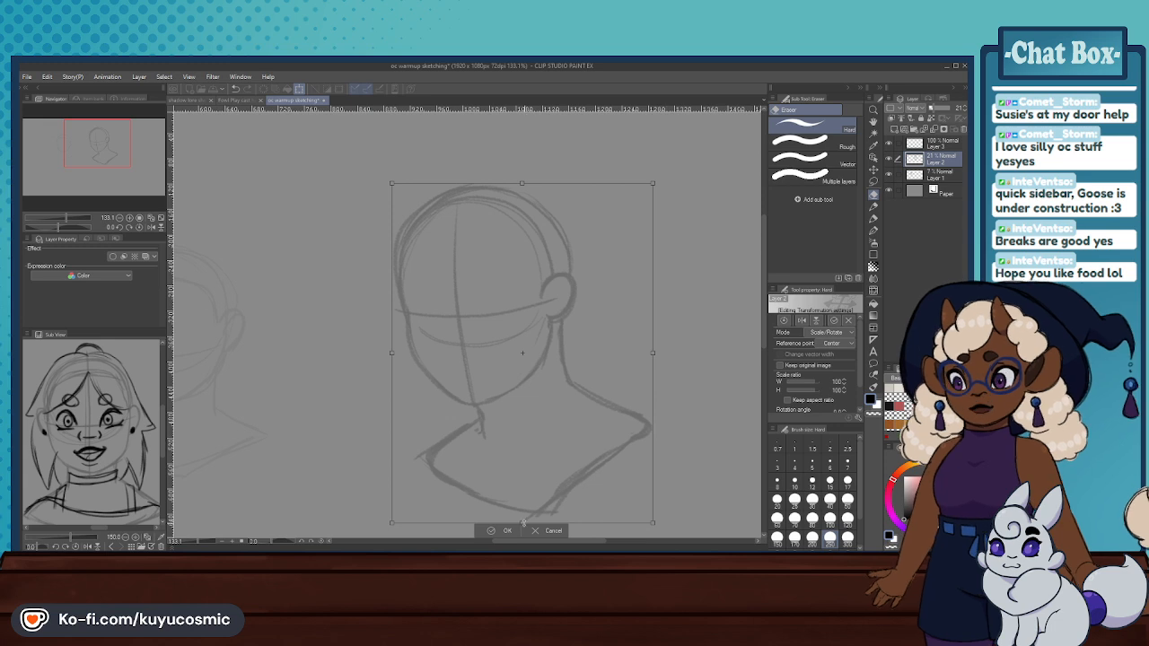
drag(523, 523, 523, 512)
drag(657, 346, 662, 351)
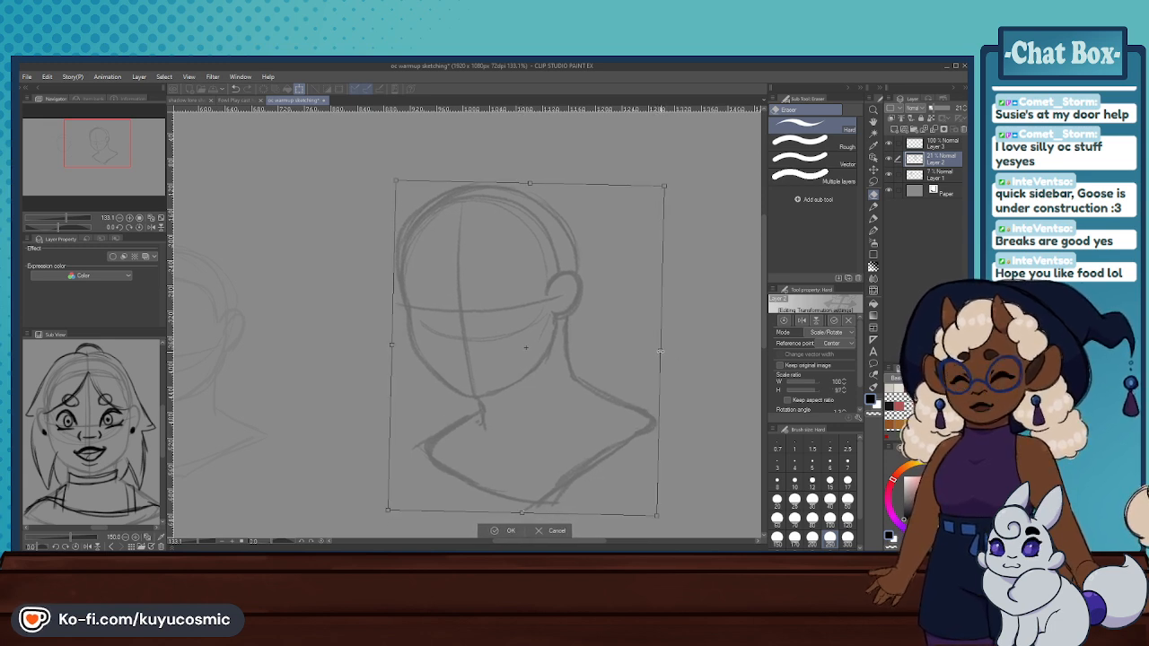
click(505, 530)
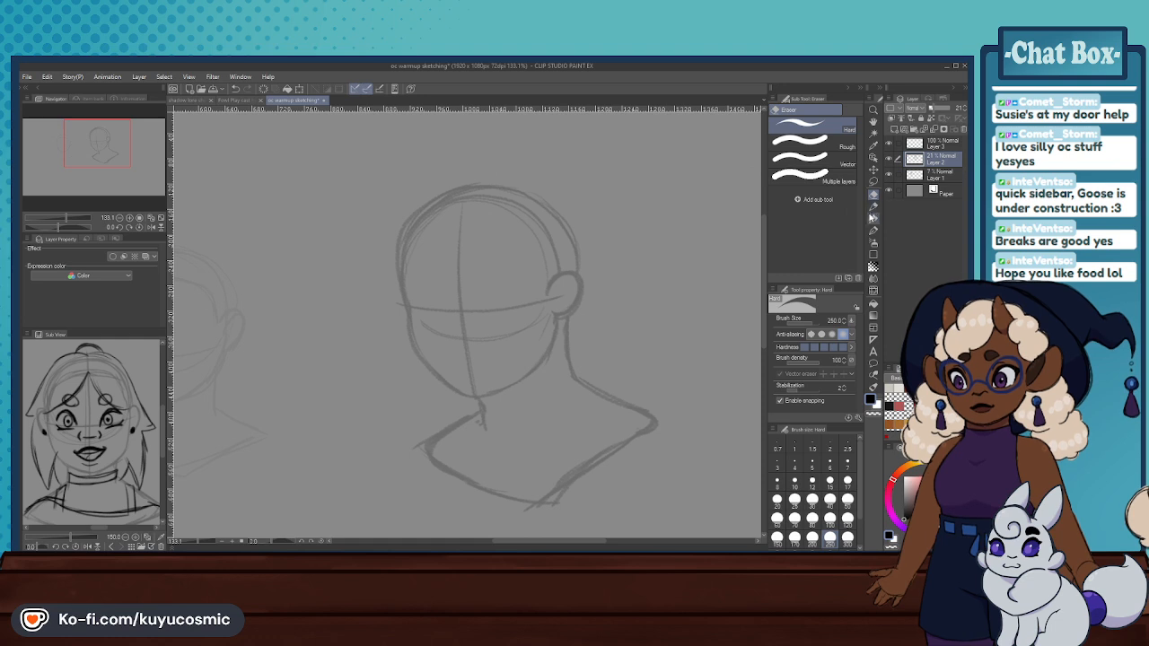
click(794, 500)
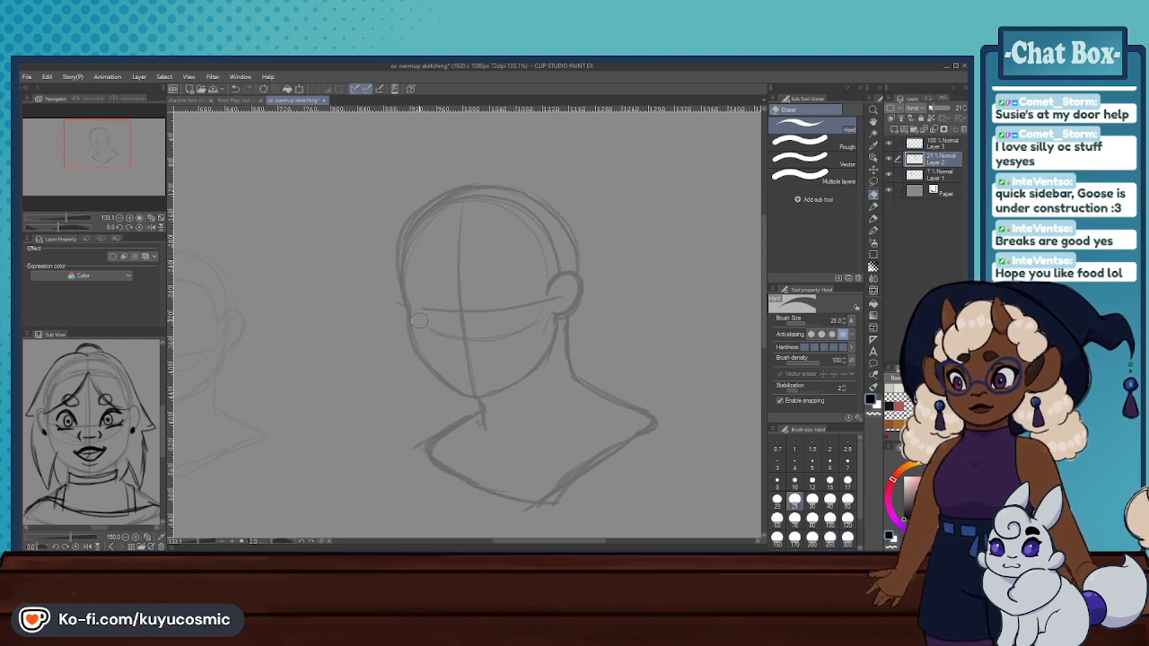
key(ctrl+z)
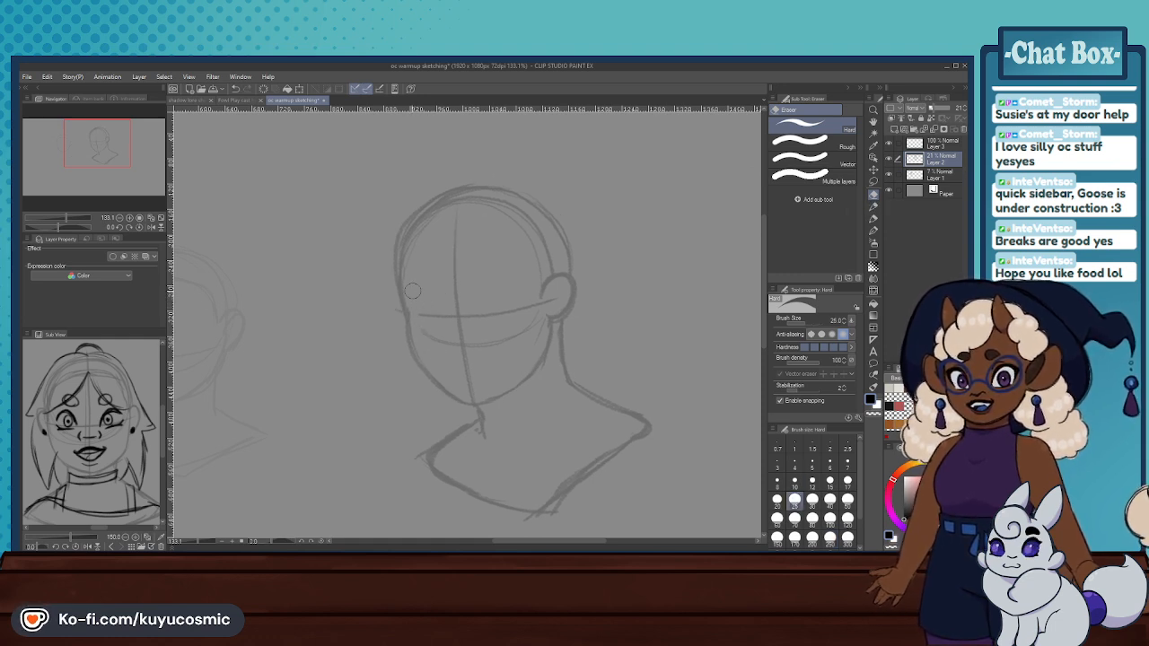
- Refine the far cheek, chin and jaw contour of the Layer 2 construction sketch with the mechanical pencil and size 25 hard eraser
click(872, 210)
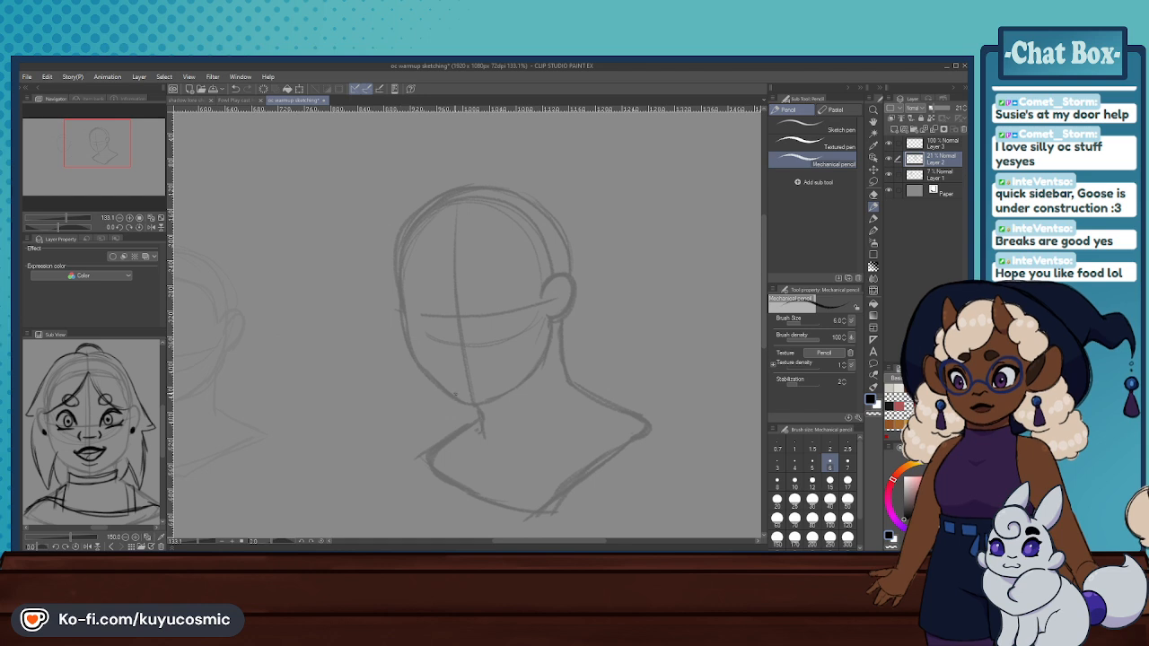
click(874, 191)
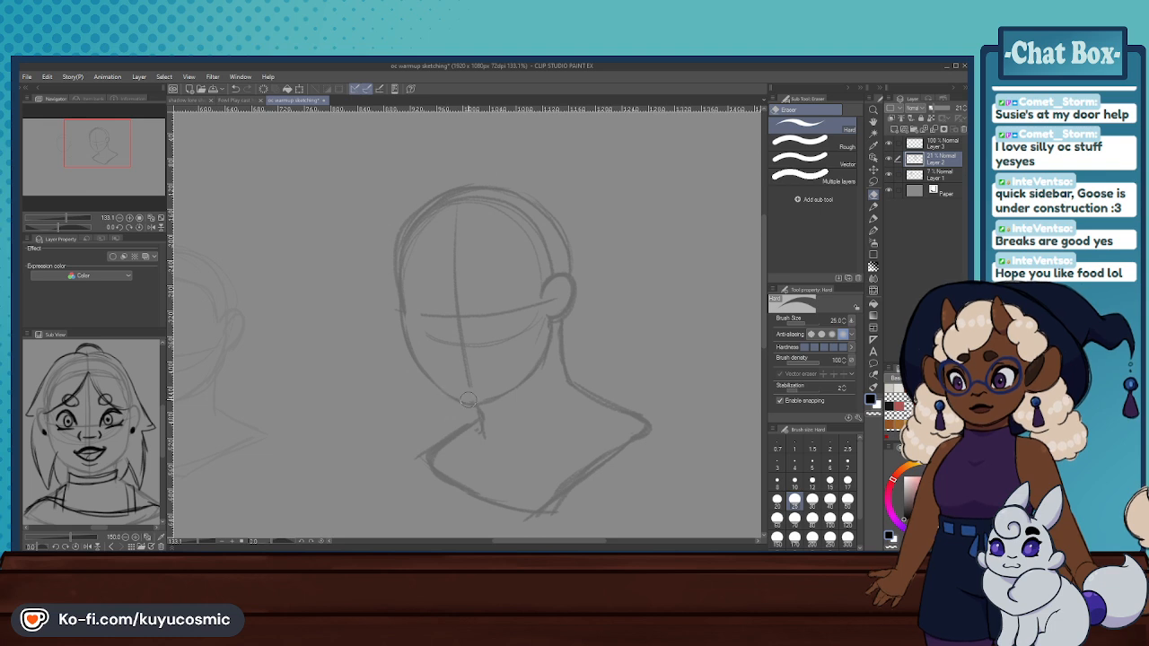
key(p)
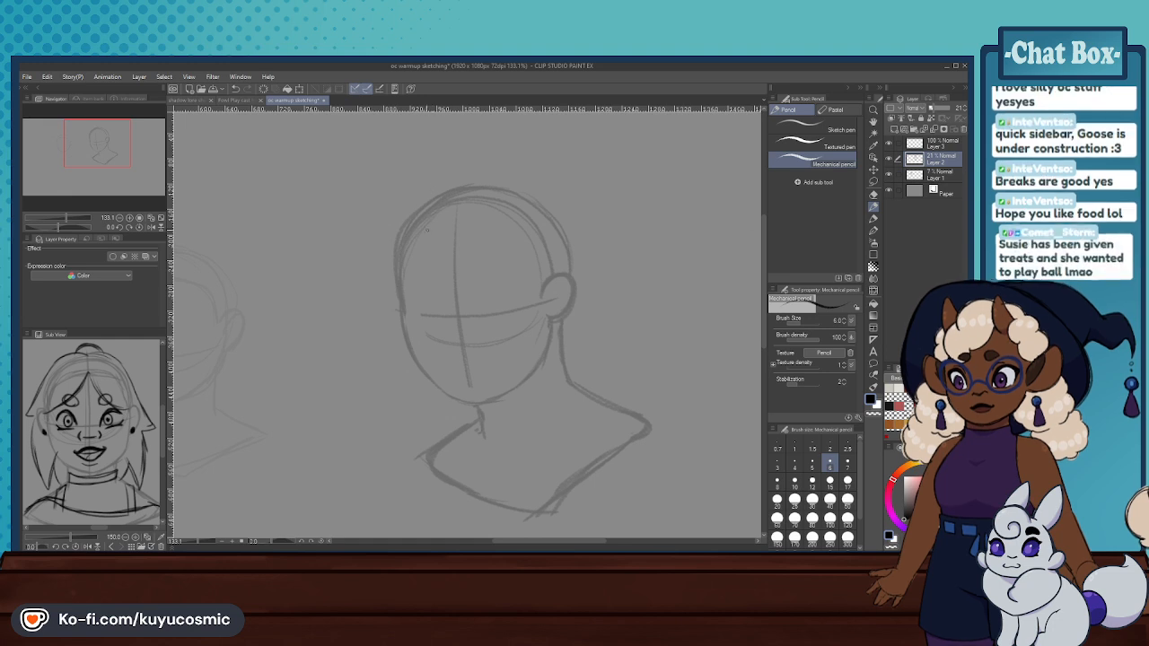
click(873, 194)
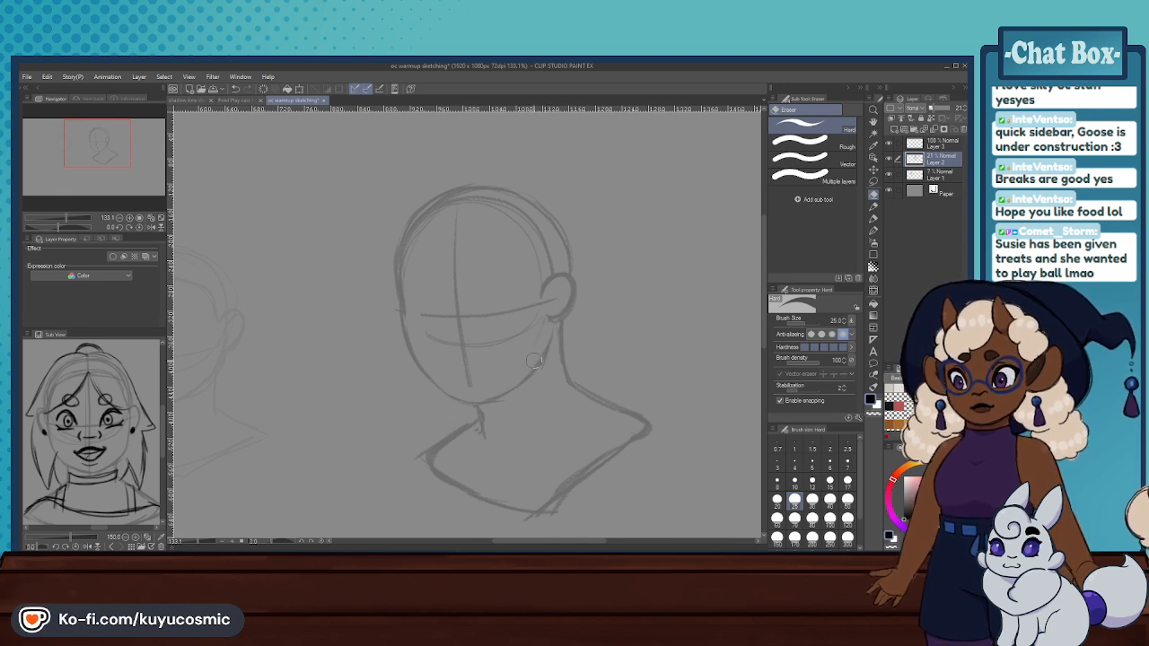
key(p)
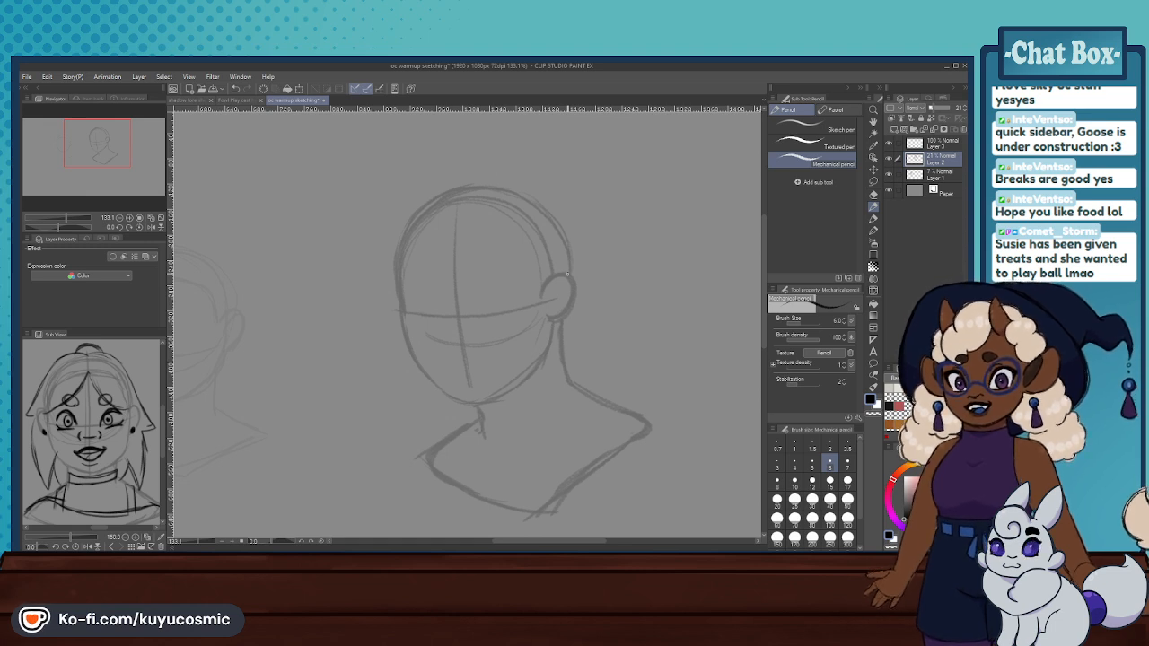
- Make Layer 3 the drawing layer and set the mechanical pencil to size 7
click(950, 141)
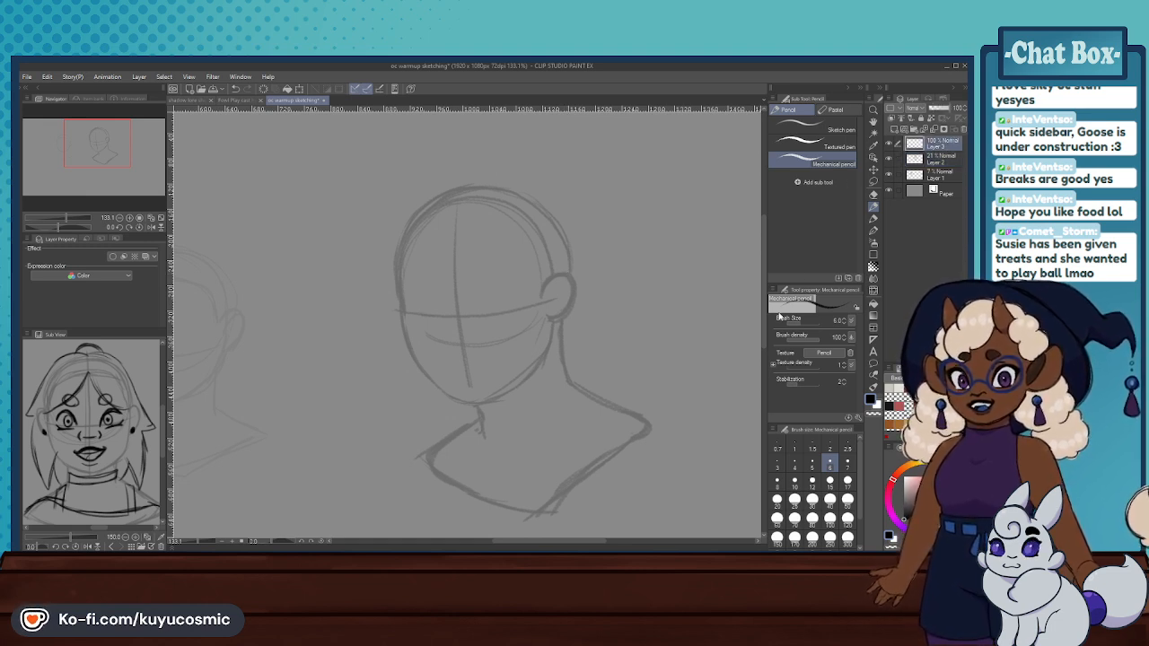
click(847, 462)
scroll(506, 262, down, 3)
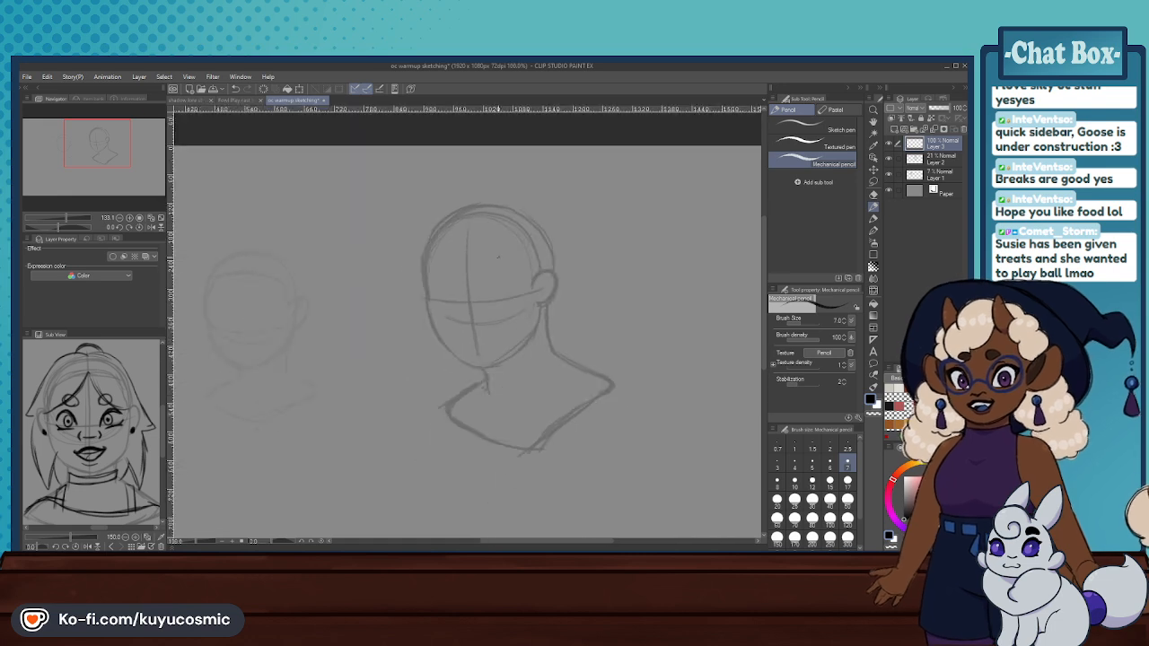
scroll(477, 257, up, 3)
- Draw the eye nearest the ear on the horizontal guideline with a thick arched upper lid and a curved lower lid
mouse_move(494, 311)
mouse_down()
mouse_move(512, 286)
mouse_move(531, 300)
mouse_move(526, 290)
mouse_move(498, 312)
mouse_move(532, 300)
mouse_move(503, 319)
mouse_move(526, 291)
mouse_up()
key(ctrl+z)
key(ctrl+z)
key(ctrl+z)
key(ctrl+z)
key(ctrl+z)
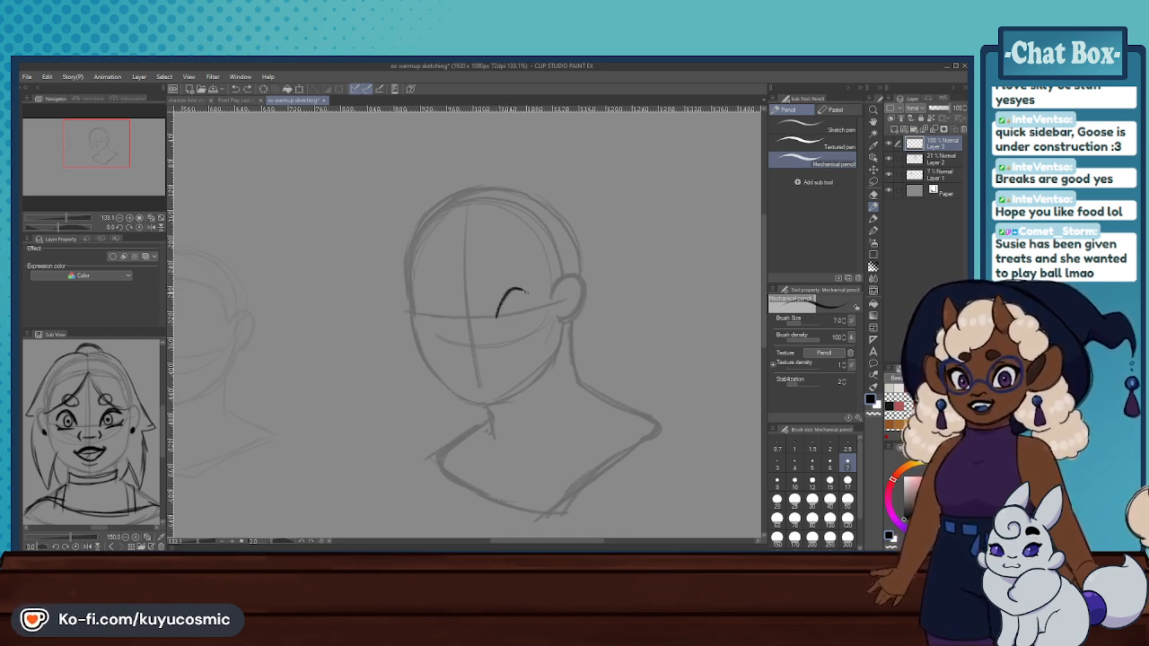
key(ctrl+z)
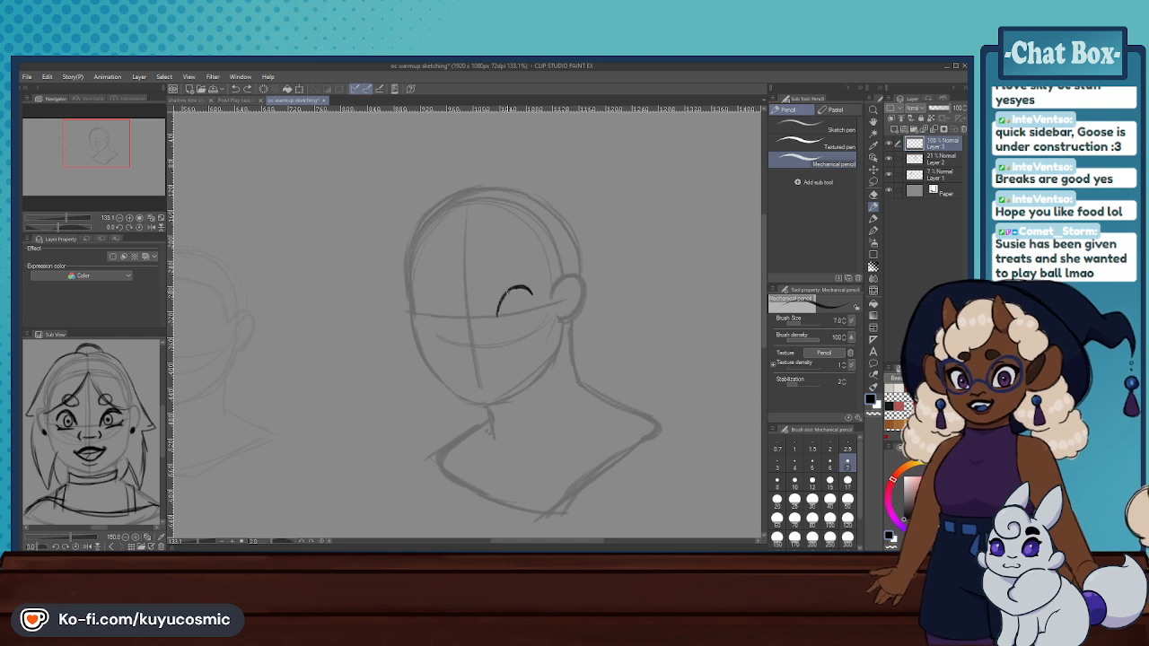
key(ctrl+z)
drag(526, 316, 498, 320)
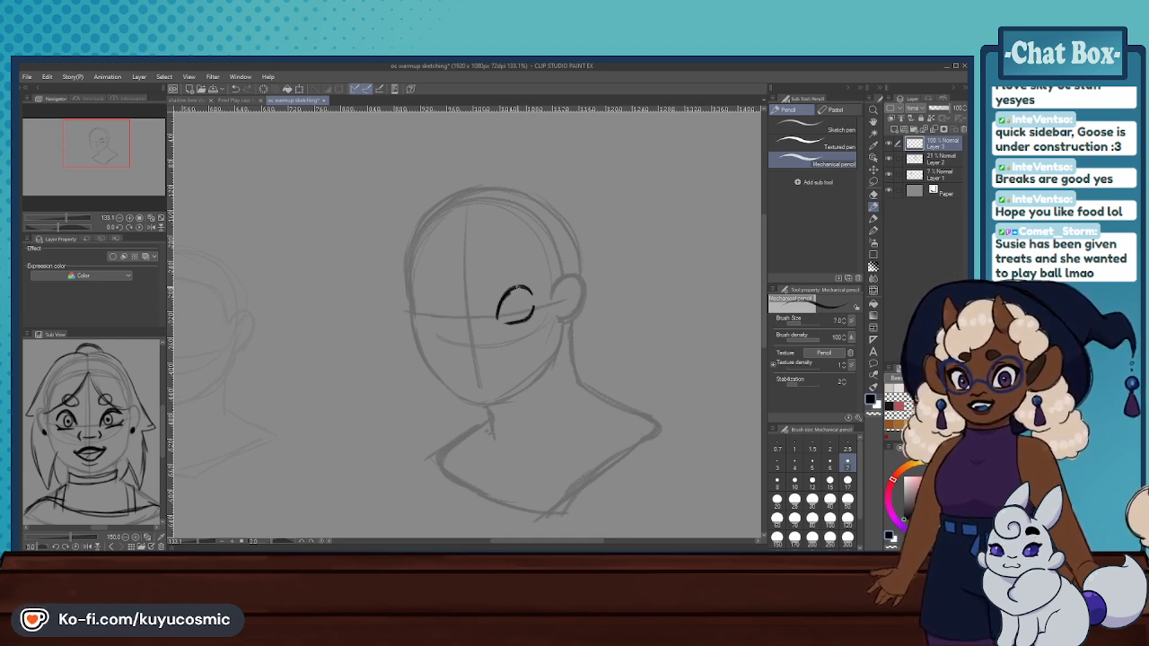
key(ctrl+z)
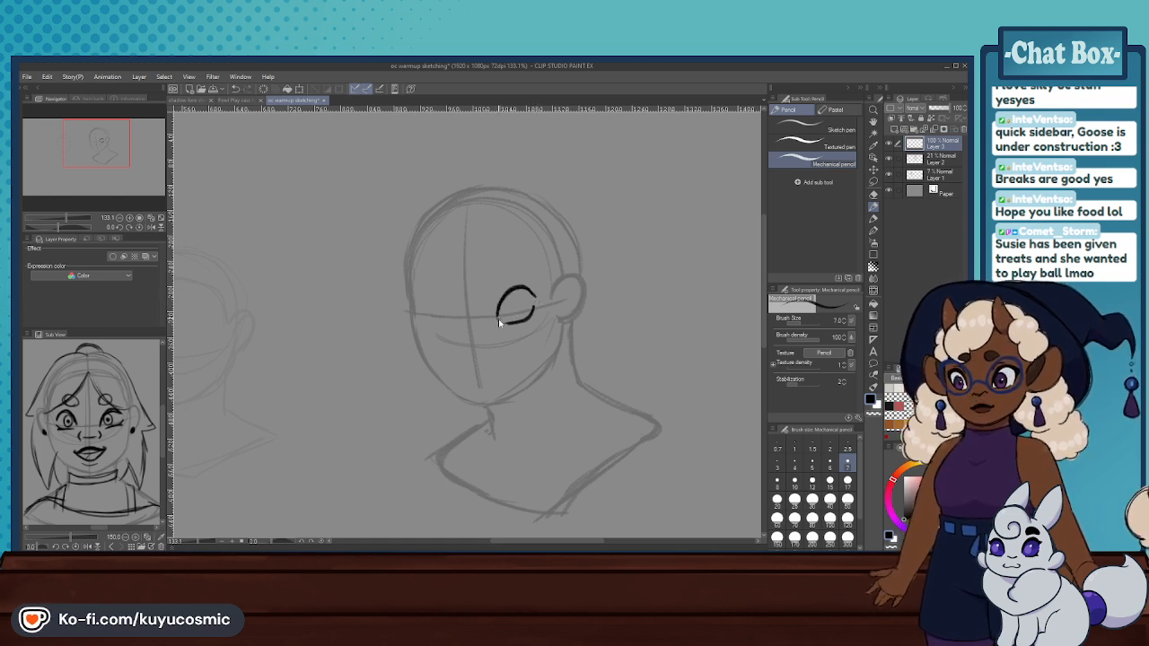
mouse_move(499, 310)
mouse_down()
mouse_move(529, 289)
mouse_move(536, 302)
mouse_up()
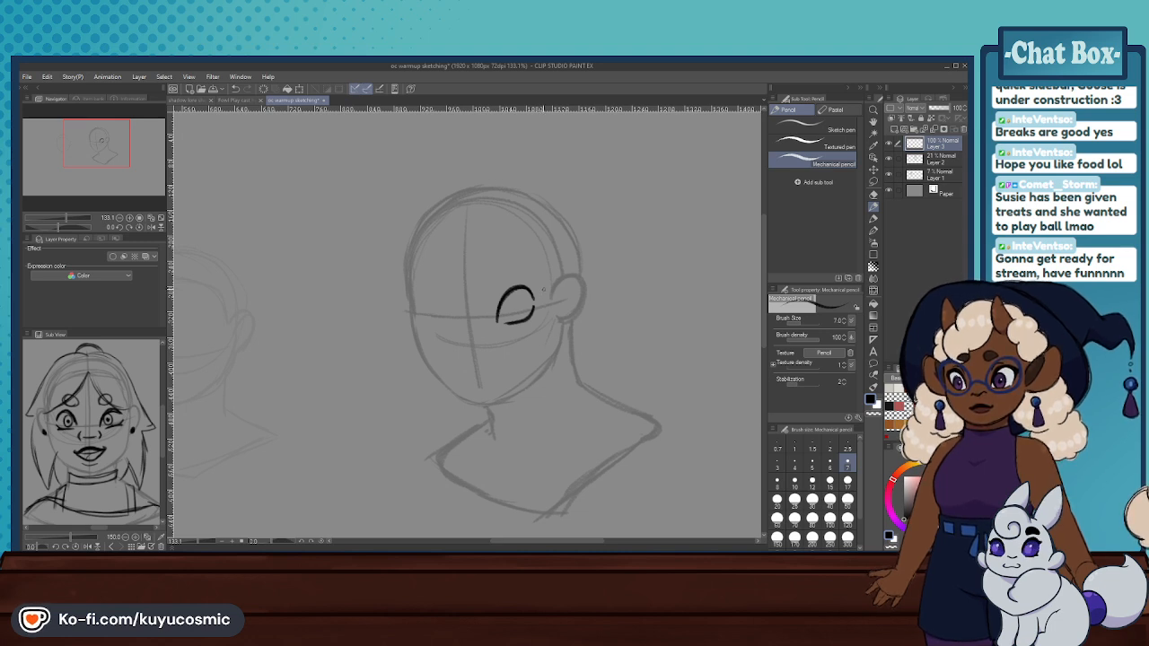
- Draw the matching far eye across the center line with an arched upper lid and short lower lid
scroll(489, 288, up, 2)
scroll(489, 288, up, 1)
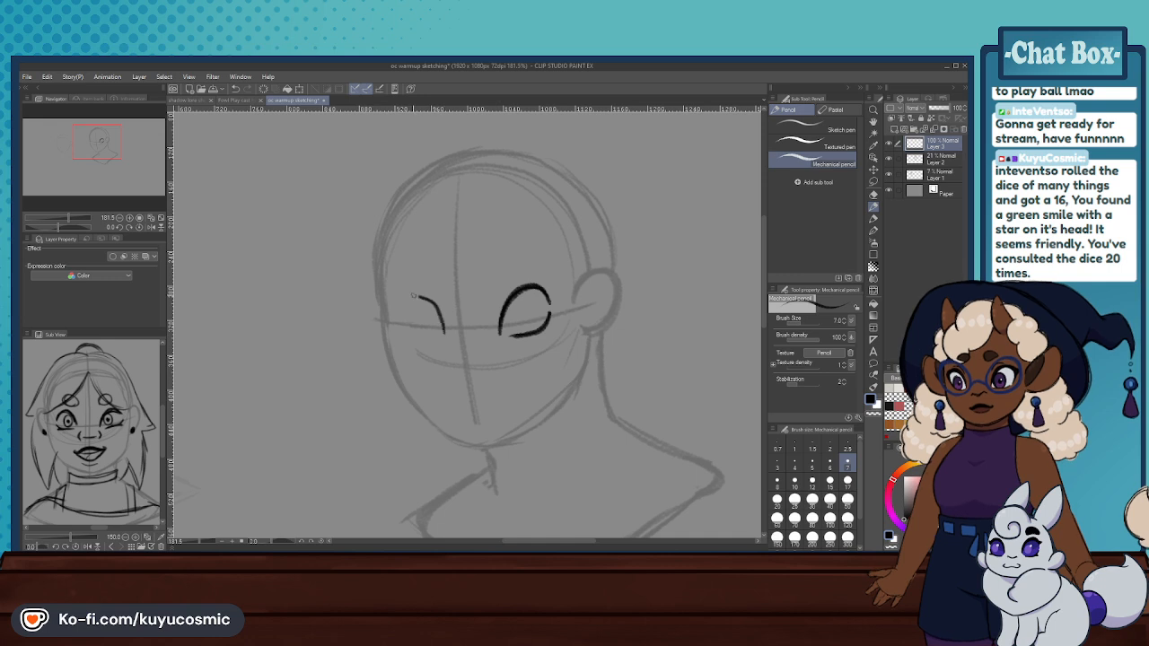
mouse_move(436, 302)
mouse_down()
mouse_move(398, 310)
mouse_move(433, 341)
mouse_up()
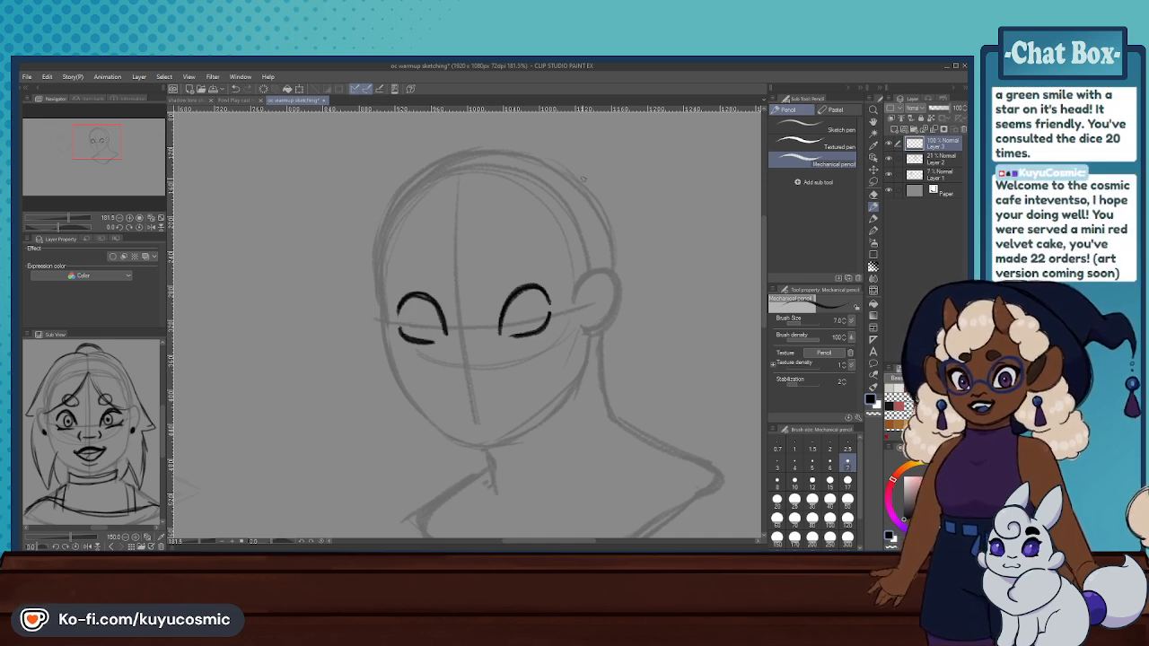
- Undo both eyes drawn on the head's horizontal guideline, including a retried lower lid
key(ctrl+z)
key(ctrl+z)
key(ctrl+z)
key(ctrl+z)
key(ctrl+z)
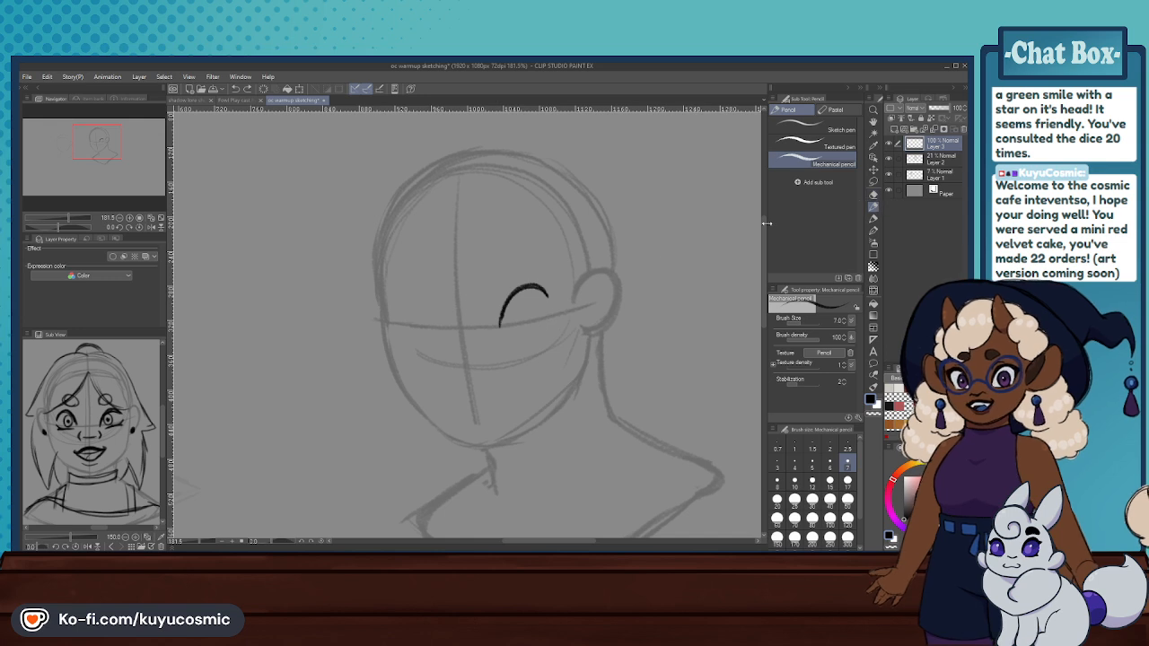
mouse_move(527, 332)
mouse_down()
mouse_move(556, 292)
mouse_move(577, 296)
mouse_move(540, 299)
mouse_move(508, 326)
mouse_move(546, 305)
mouse_up()
key(ctrl+z)
key(ctrl+z)
- Try a narrow, angular eye shape on the horizontal guideline near the ear
drag(505, 337, 557, 302)
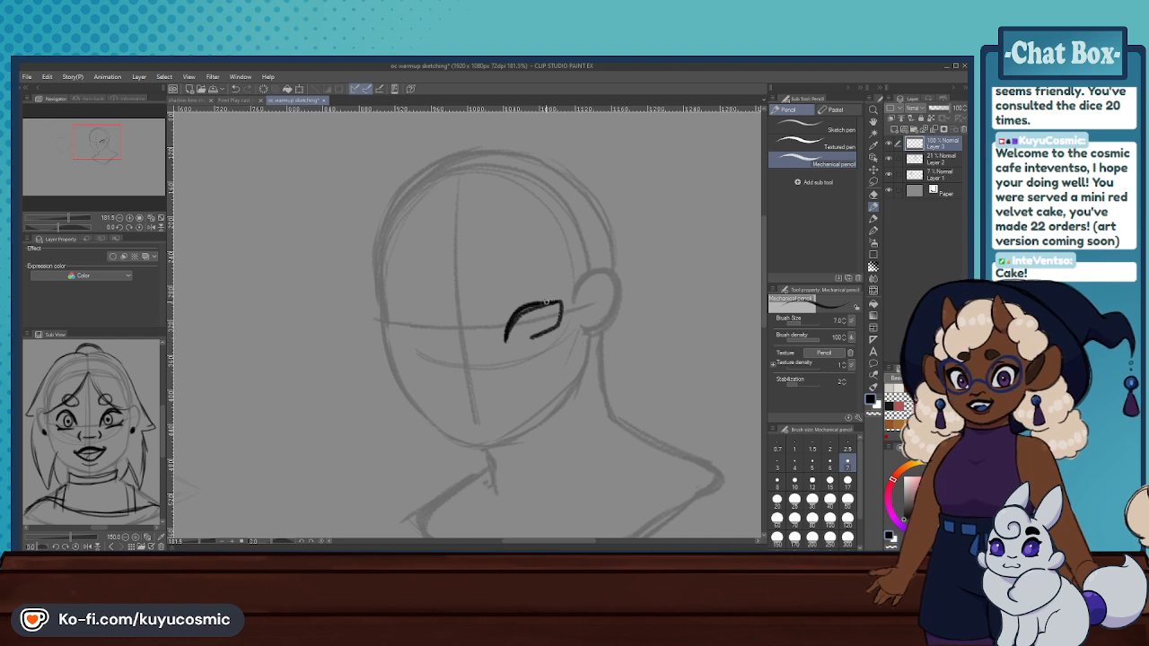
mouse_move(527, 307)
mouse_down()
mouse_move(561, 302)
mouse_move(556, 328)
mouse_move(518, 342)
mouse_up()
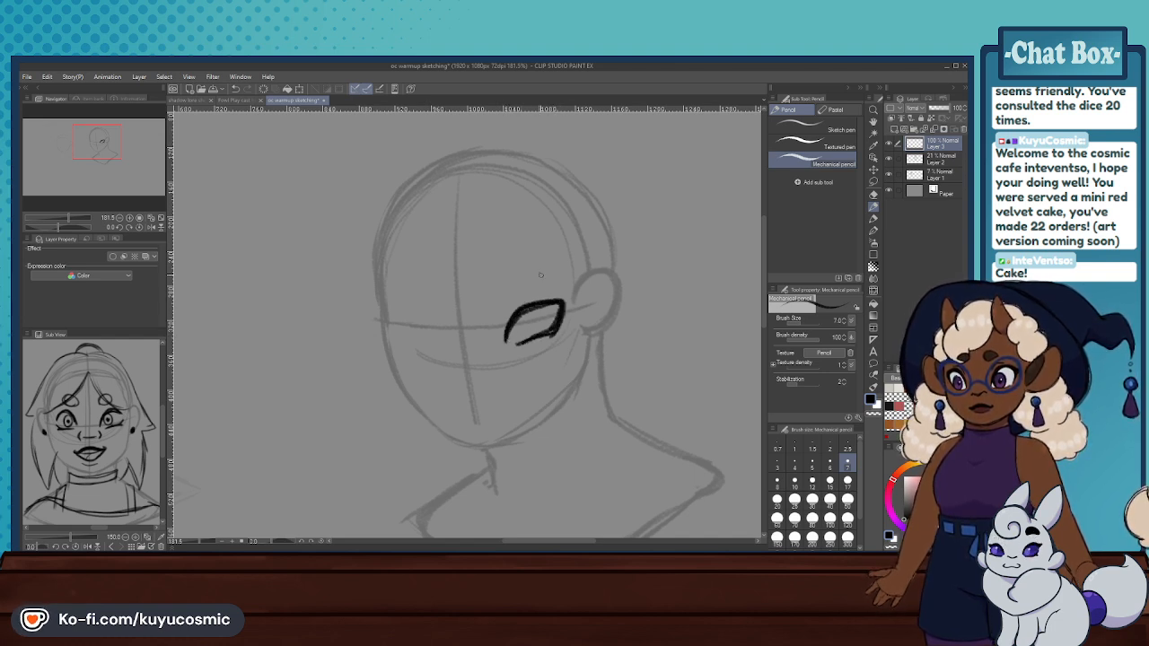
key(ctrl+z)
key(ctrl+z)
key(ctrl+z)
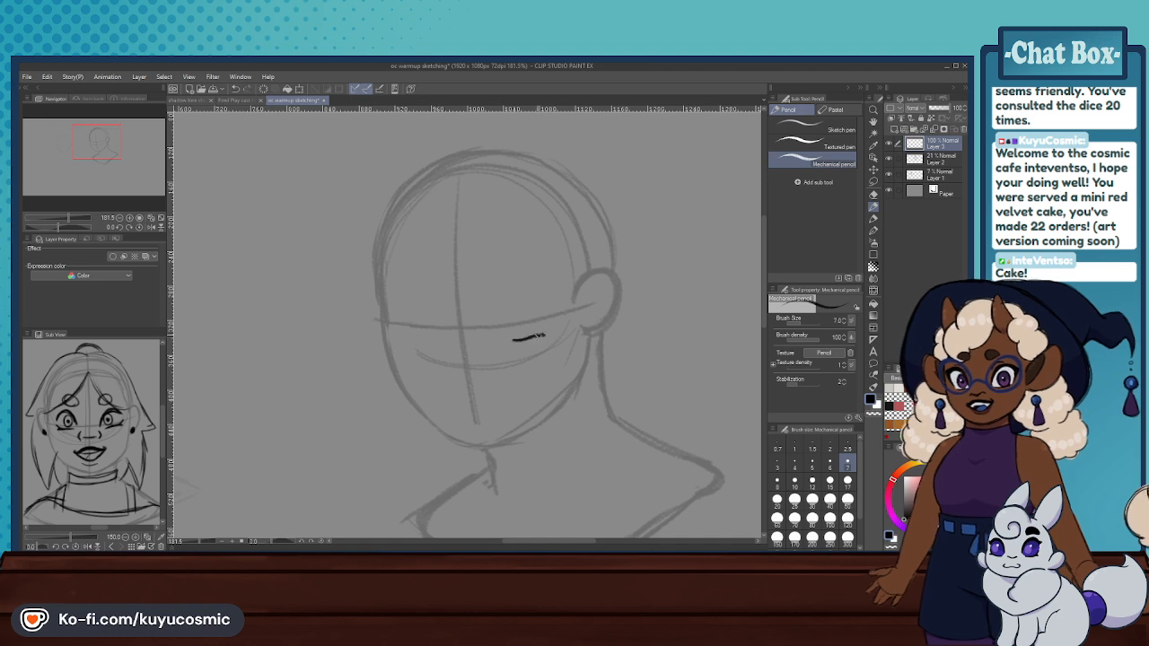
- Try a rounded upper lid over a slanted lower lid for the eye nearest the ear
mouse_move(537, 335)
mouse_down()
mouse_move(515, 339)
mouse_move(549, 330)
mouse_move(562, 312)
mouse_move(512, 313)
mouse_move(552, 296)
mouse_up()
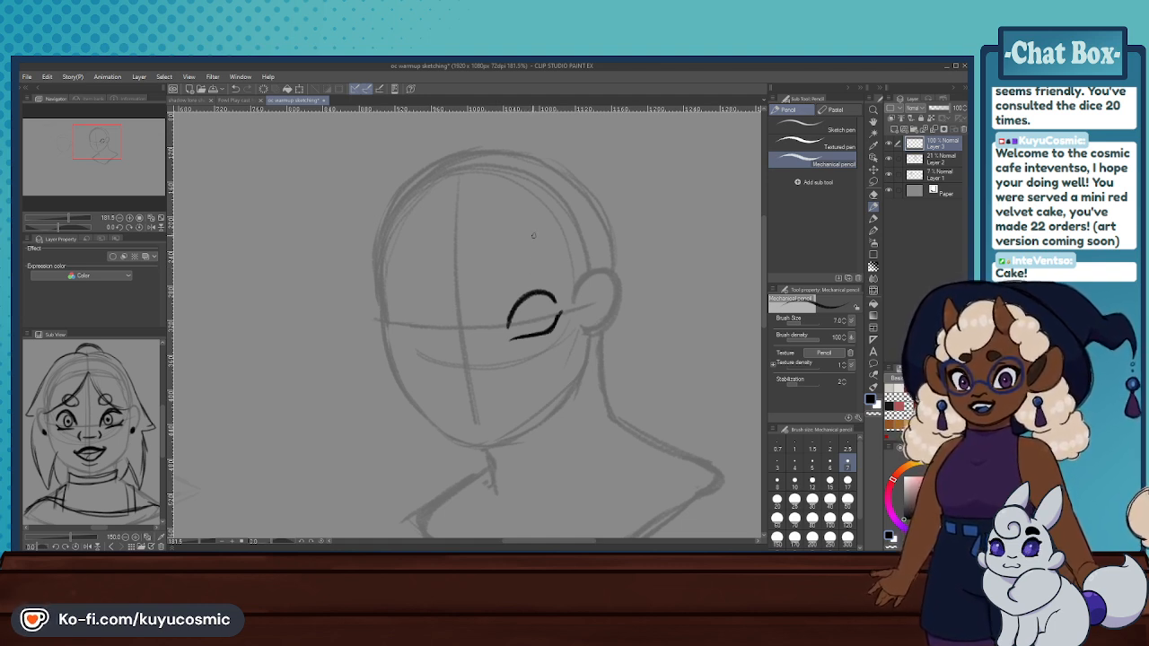
key(ctrl+z)
key(ctrl+z)
key(ctrl+z)
key(ctrl+z)
- Try a pair of tall arched practice eyes with short lower lids in the blank canvas area beside the head
drag(112, 152, 125, 157)
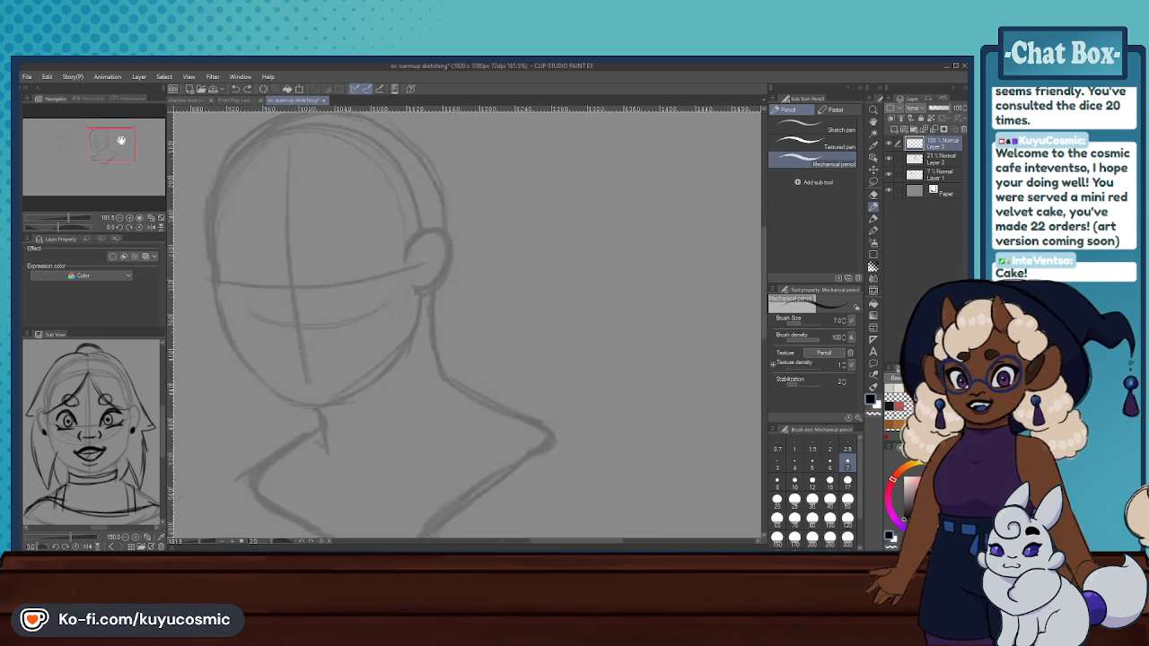
scroll(439, 367, down, 13)
scroll(523, 330, up, 12)
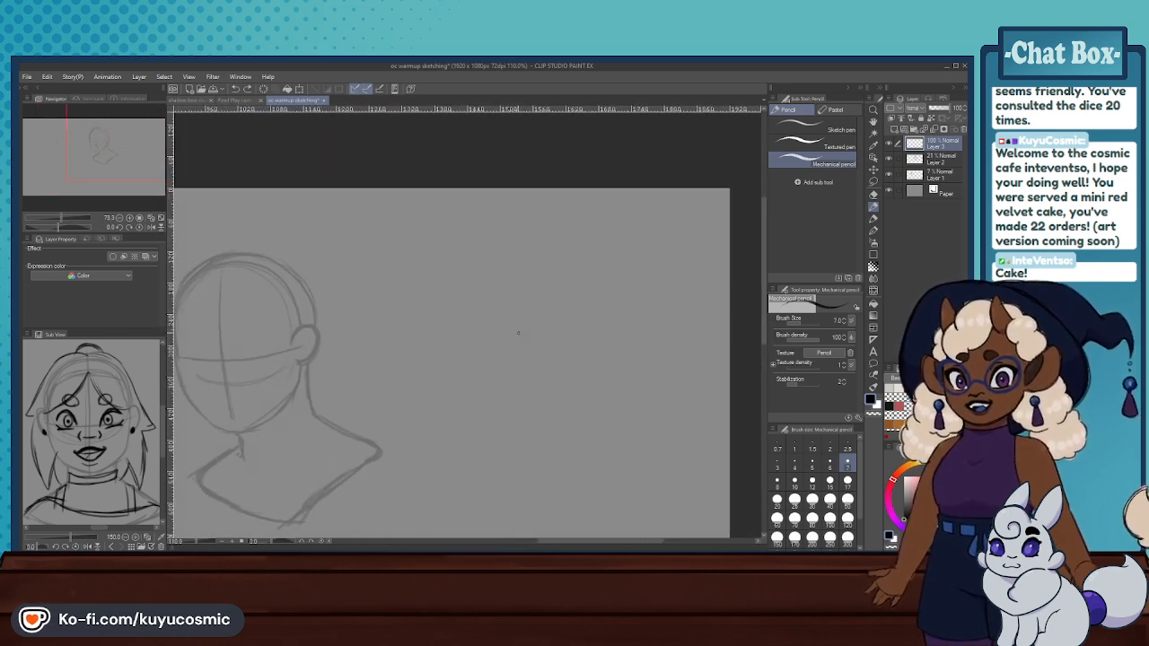
mouse_move(541, 313)
mouse_down()
mouse_move(547, 283)
mouse_move(595, 264)
mouse_move(609, 308)
mouse_up()
key(ctrl+z)
key(ctrl+z)
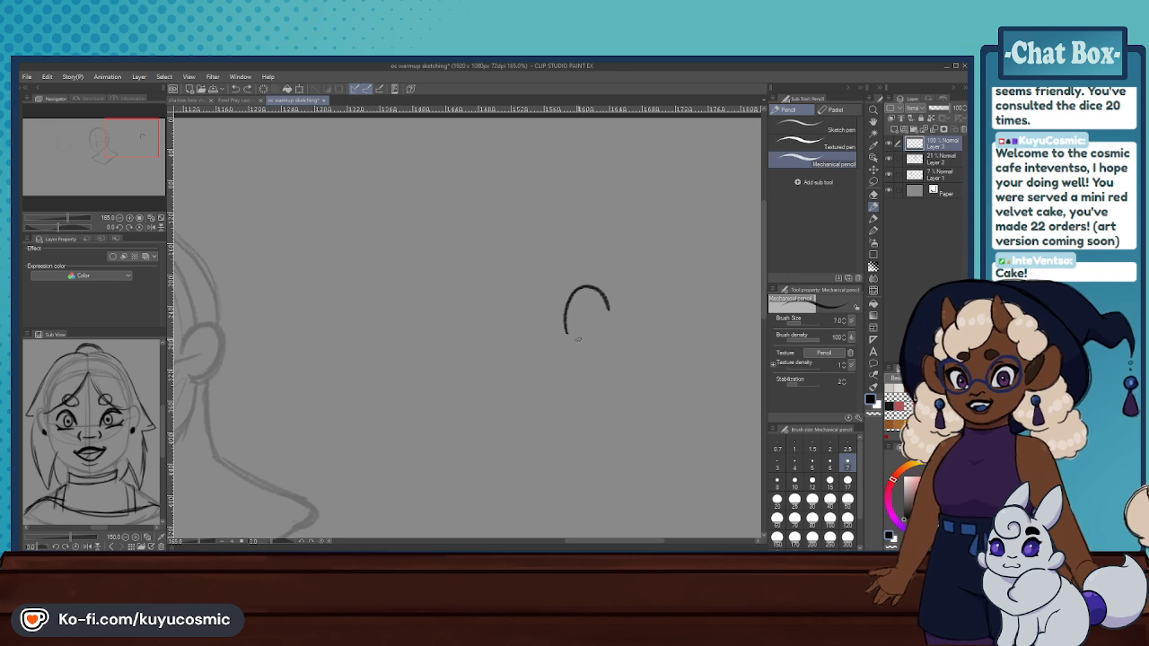
mouse_move(512, 333)
mouse_down()
mouse_move(485, 302)
mouse_move(503, 295)
mouse_move(491, 322)
mouse_up()
key(ctrl+z)
key(ctrl+z)
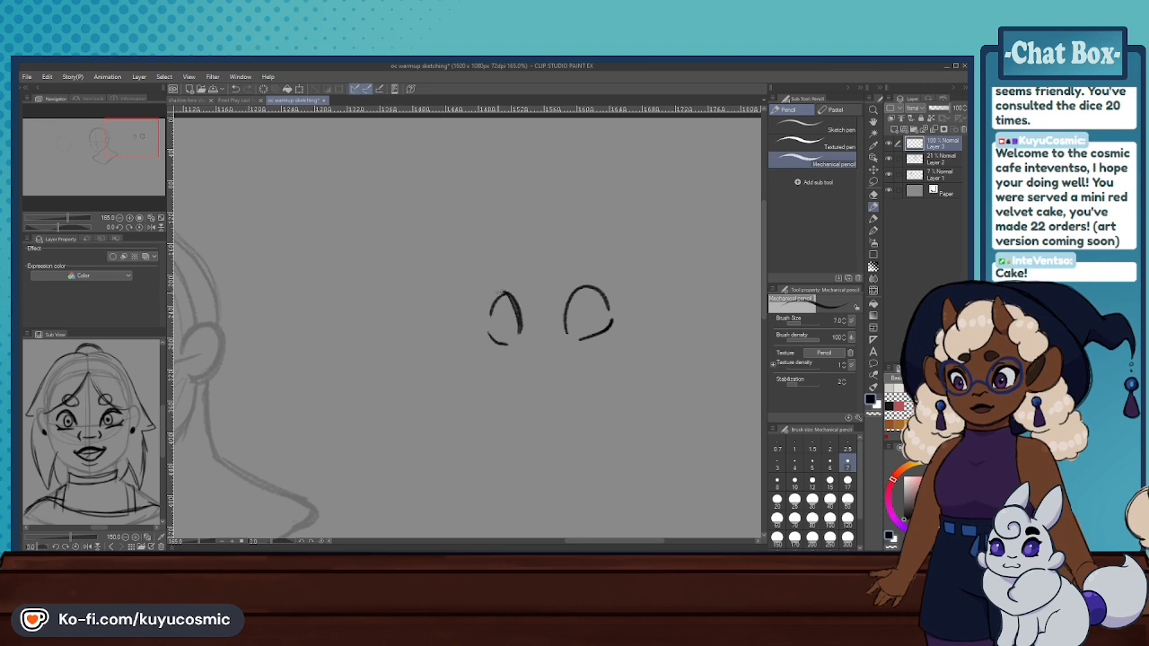
key(ctrl+z)
mouse_move(518, 309)
mouse_down()
mouse_move(501, 294)
mouse_move(491, 312)
mouse_move(528, 354)
mouse_up()
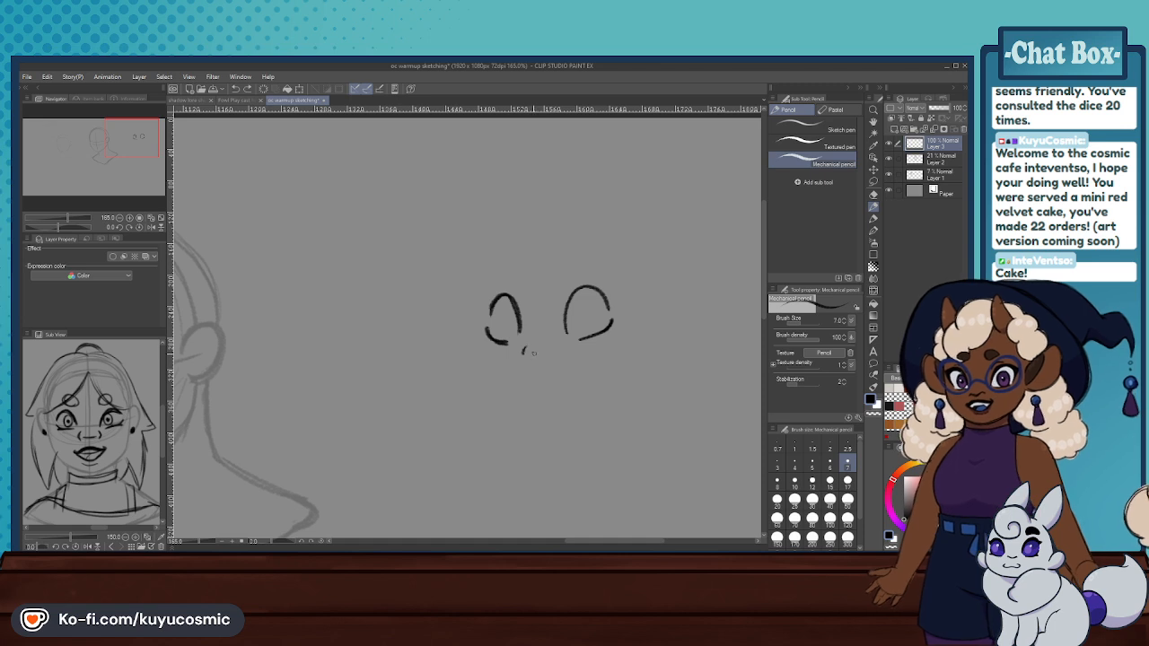
- Try a small angular nose and a wavy mouth line below the practice eyes
key(ctrl+z)
key(ctrl+z)
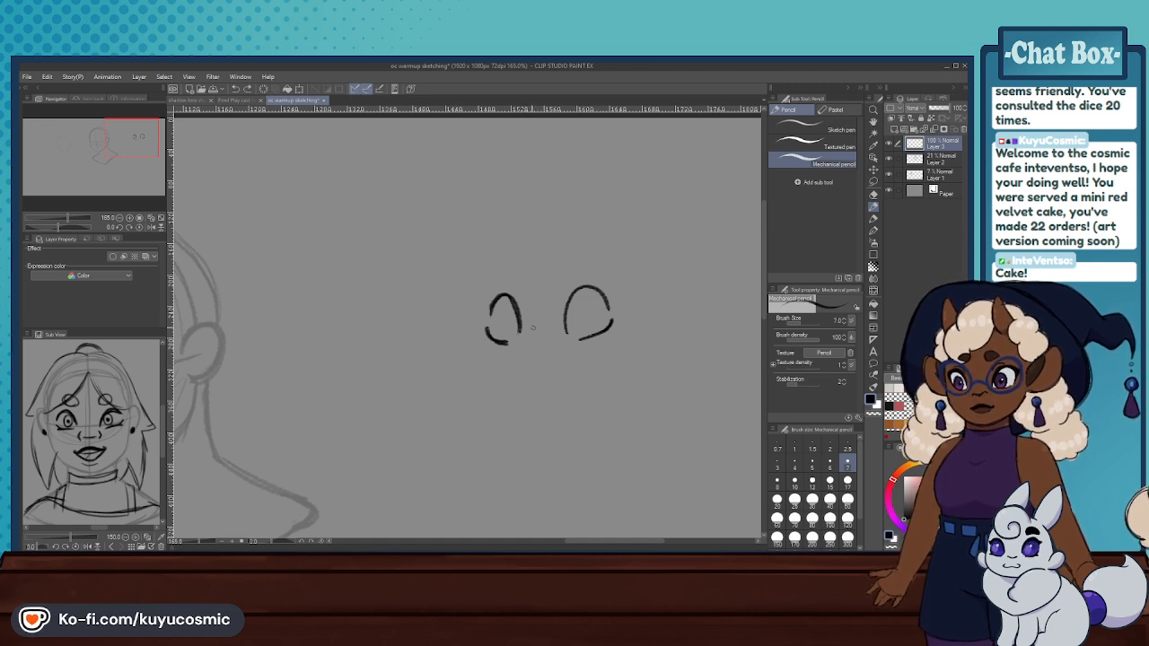
mouse_move(533, 330)
mouse_down()
mouse_move(569, 378)
mouse_move(528, 399)
mouse_move(579, 382)
mouse_move(526, 403)
mouse_move(584, 384)
mouse_up()
key(ctrl+z)
key(ctrl+z)
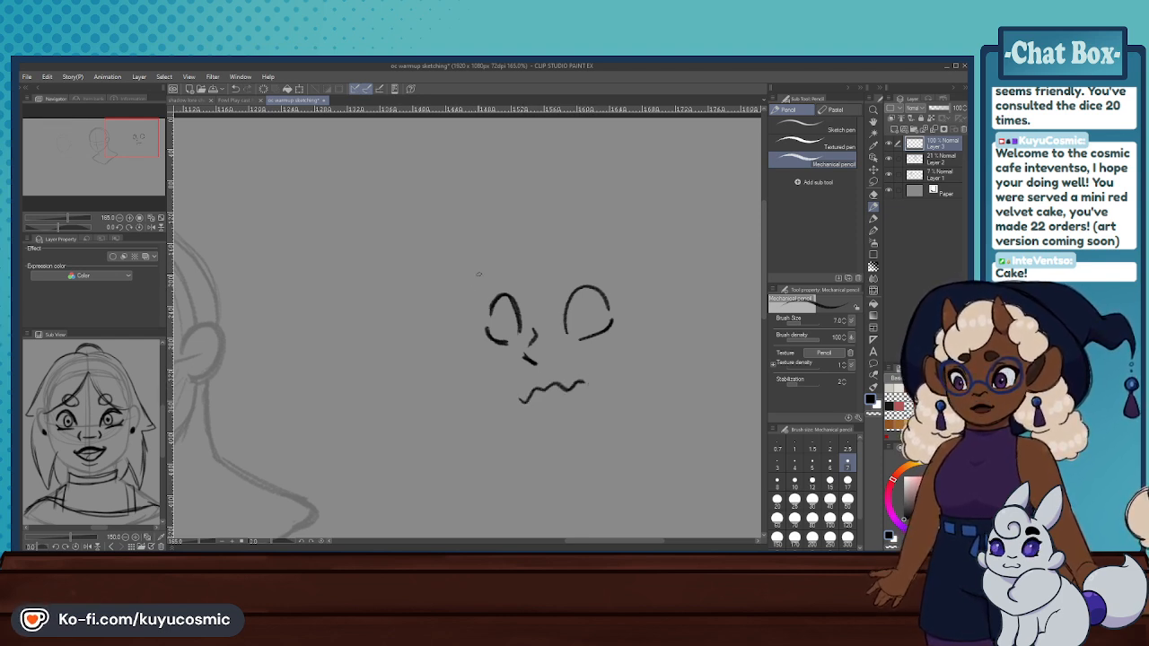
- Try the far cheek and forehead contour around the practice face
mouse_move(492, 301)
mouse_down()
mouse_move(651, 368)
mouse_move(551, 241)
mouse_move(605, 419)
mouse_up()
key(ctrl+z)
key(ctrl+z)
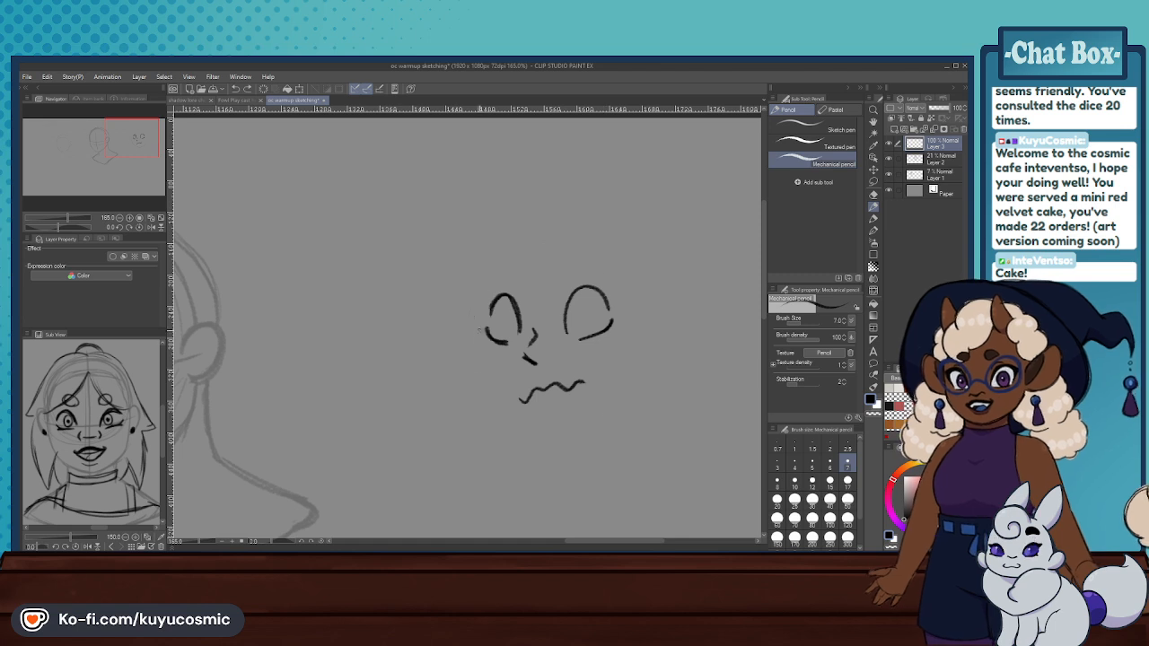
drag(479, 325, 521, 429)
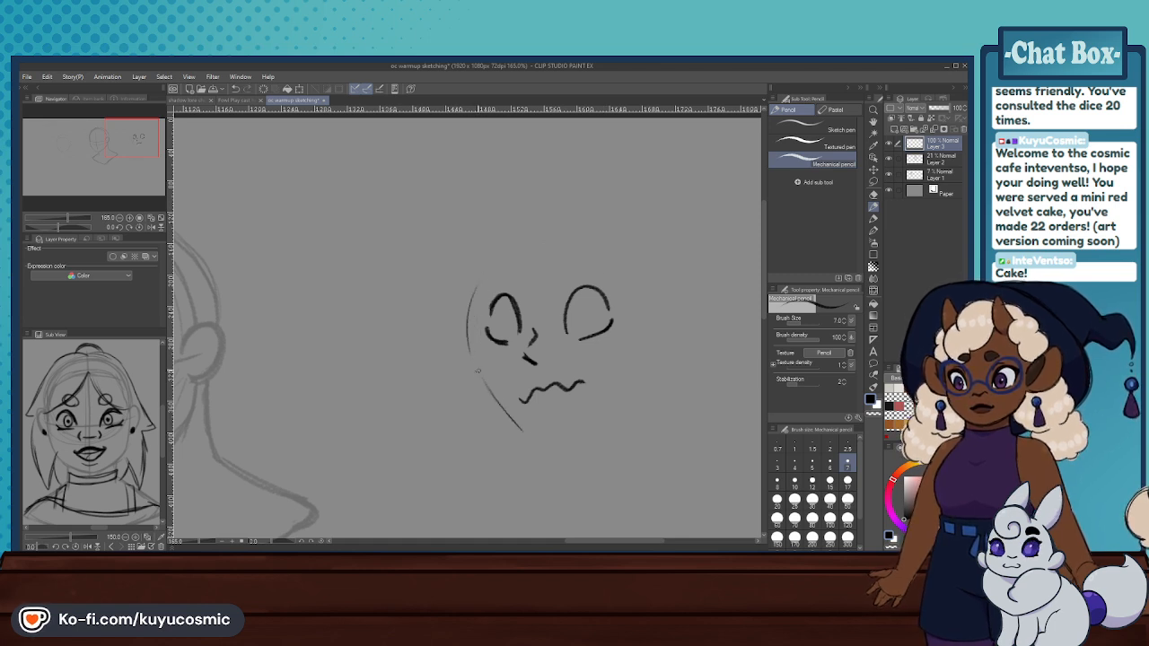
drag(485, 379, 530, 431)
drag(479, 276, 513, 252)
key(ctrl+z)
key(ctrl+z)
key(ctrl+z)
key(ctrl+z)
mouse_move(472, 304)
mouse_down()
mouse_move(486, 377)
mouse_move(472, 340)
mouse_move(524, 419)
mouse_up()
- Try a tapered jaw and pointed chin beneath the practice face's wavy mouth
key(ctrl+z)
key(ctrl+z)
key(ctrl+z)
mouse_move(493, 384)
mouse_down()
mouse_move(589, 406)
mouse_move(556, 434)
mouse_move(607, 395)
mouse_up()
key(ctrl+z)
key(ctrl+z)
drag(542, 432, 610, 387)
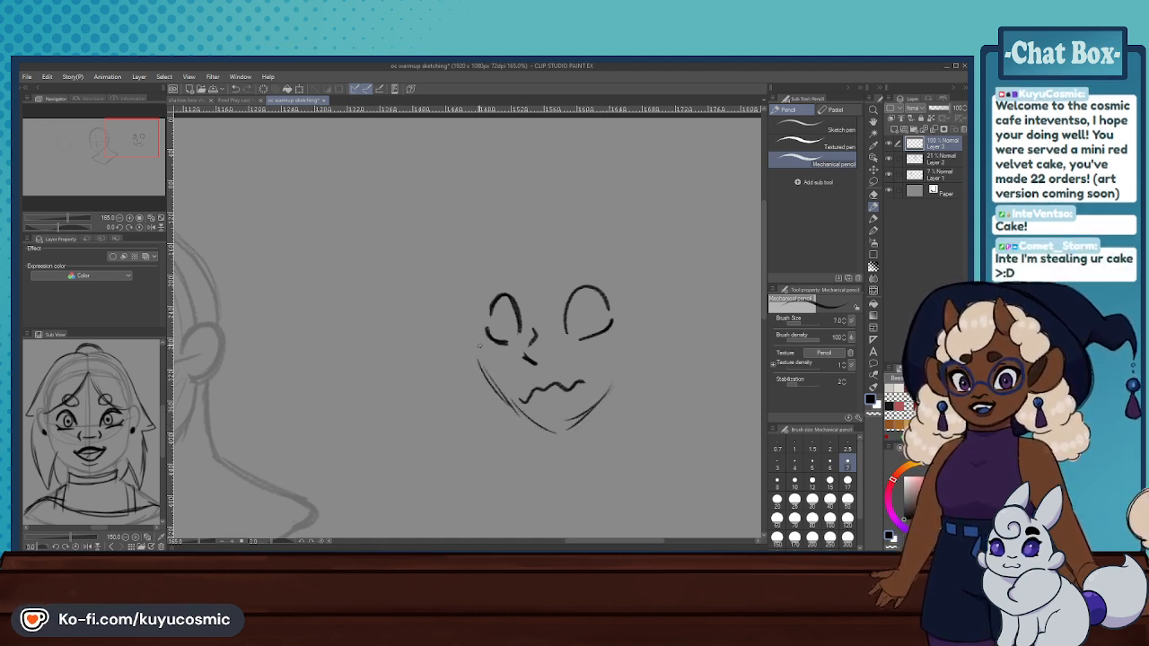
mouse_move(471, 320)
mouse_down()
mouse_move(571, 214)
mouse_move(632, 336)
mouse_move(555, 392)
mouse_up()
mouse_move(653, 244)
mouse_down()
mouse_move(557, 220)
mouse_move(557, 349)
mouse_up()
- Undo the whole practice face in the blank area beside the head
key(ctrl+z)
key(ctrl+z)
key(ctrl+z)
key(ctrl+z)
key(ctrl+z)
key(ctrl+z)
key(ctrl+z)
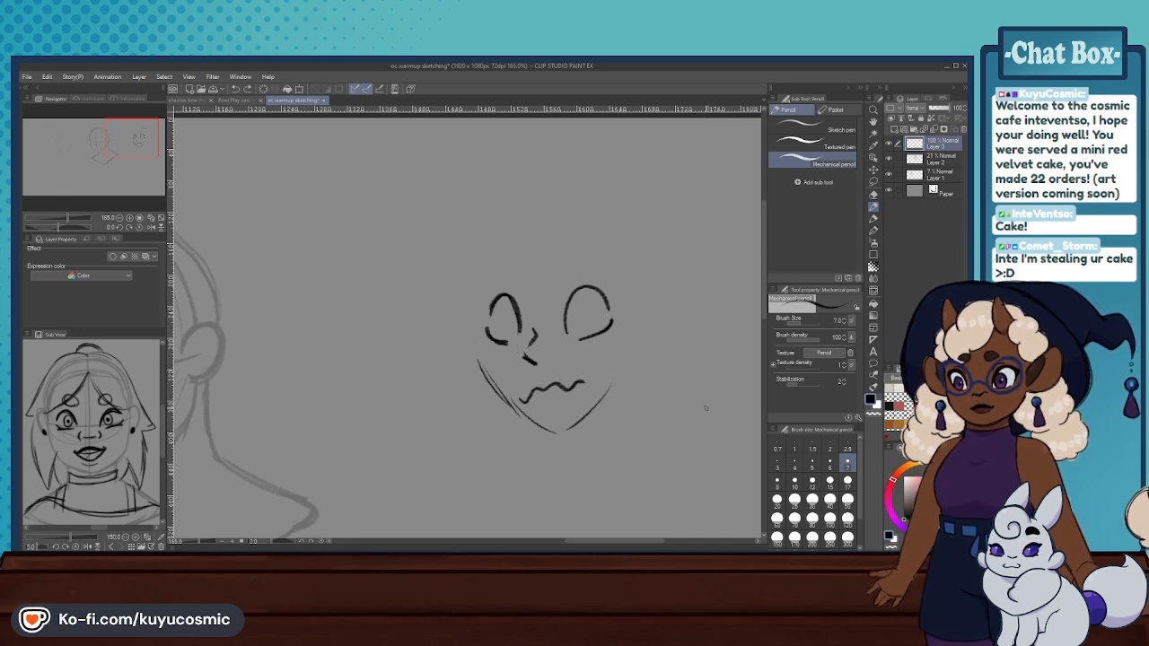
key(ctrl+z)
key(ctrl+z)
key(ctrl+z)
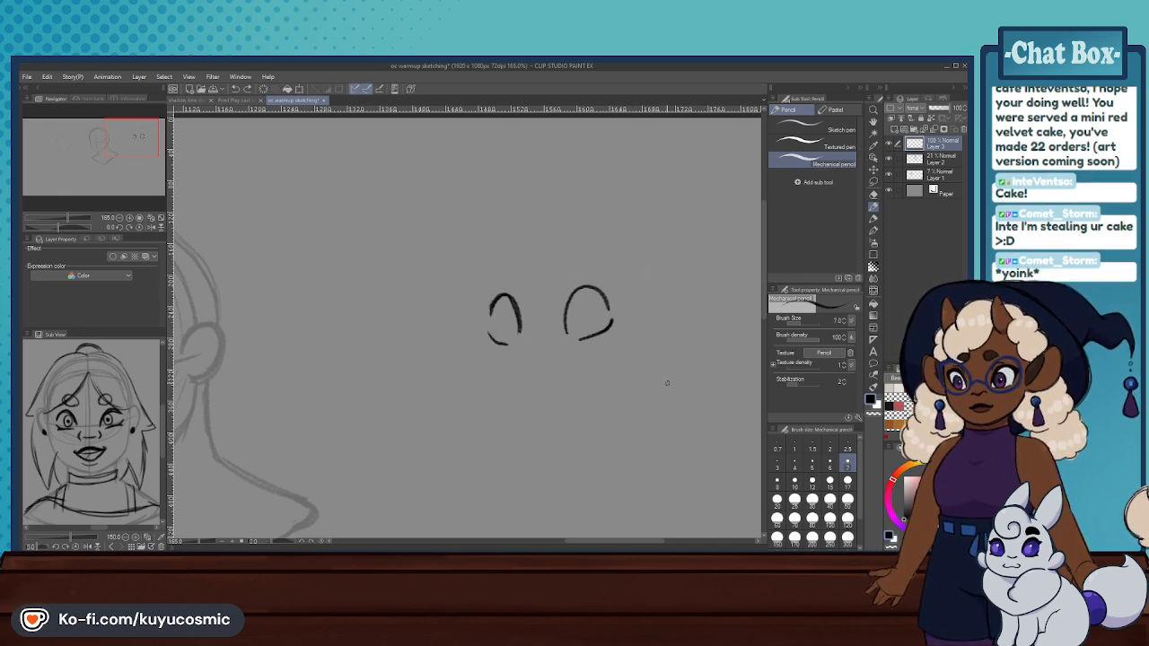
key(ctrl+z)
key(ctrl+z)
key(ctrl+z)
key(ctrl+z)
key(ctrl+z)
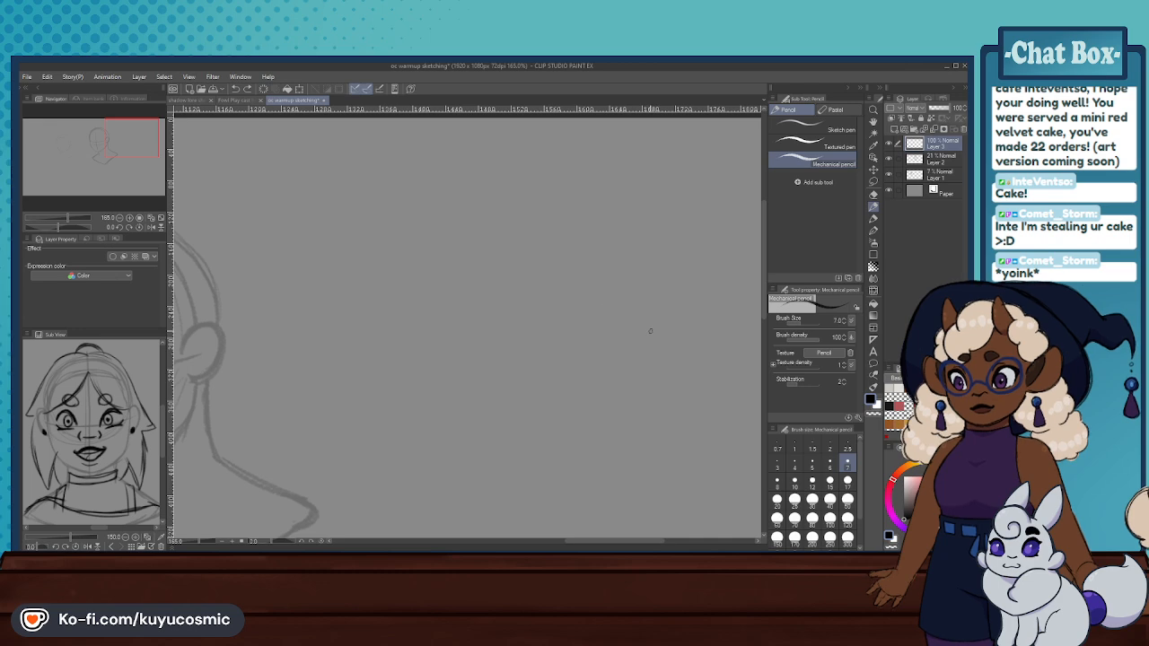
- Try a thin arched upper lid on the head's horizontal guideline near the ear
key(ctrl+minus)
scroll(661, 322, down, 8)
scroll(460, 357, up, 6)
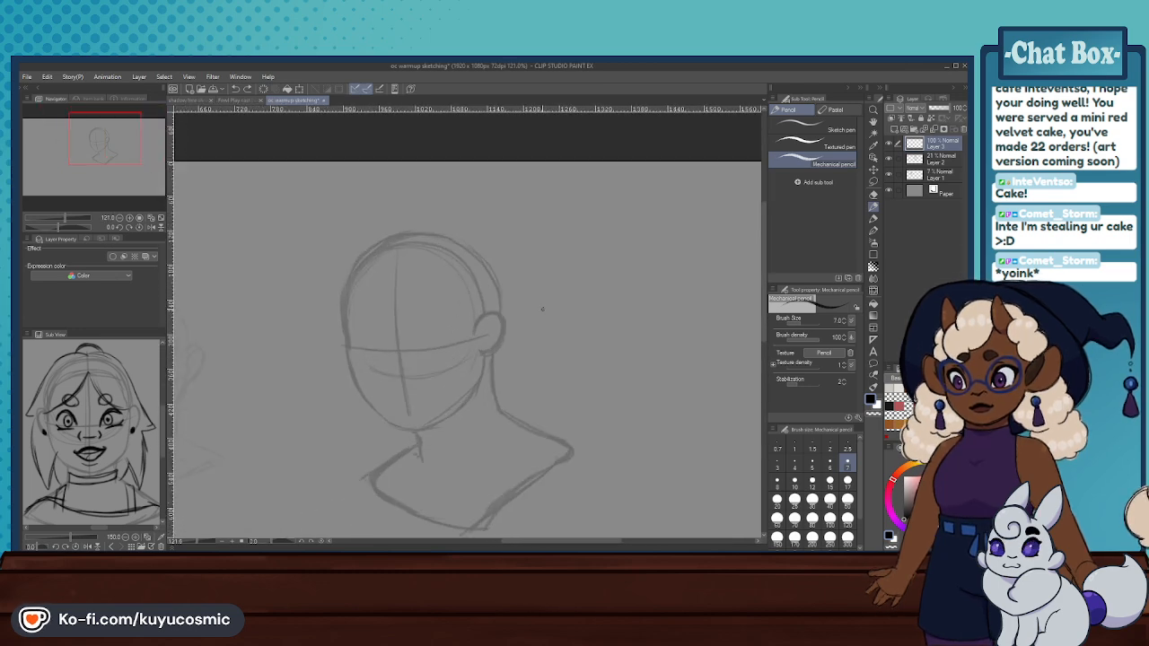
scroll(543, 310, down, 4)
scroll(451, 376, up, 3)
scroll(451, 378, up, 3)
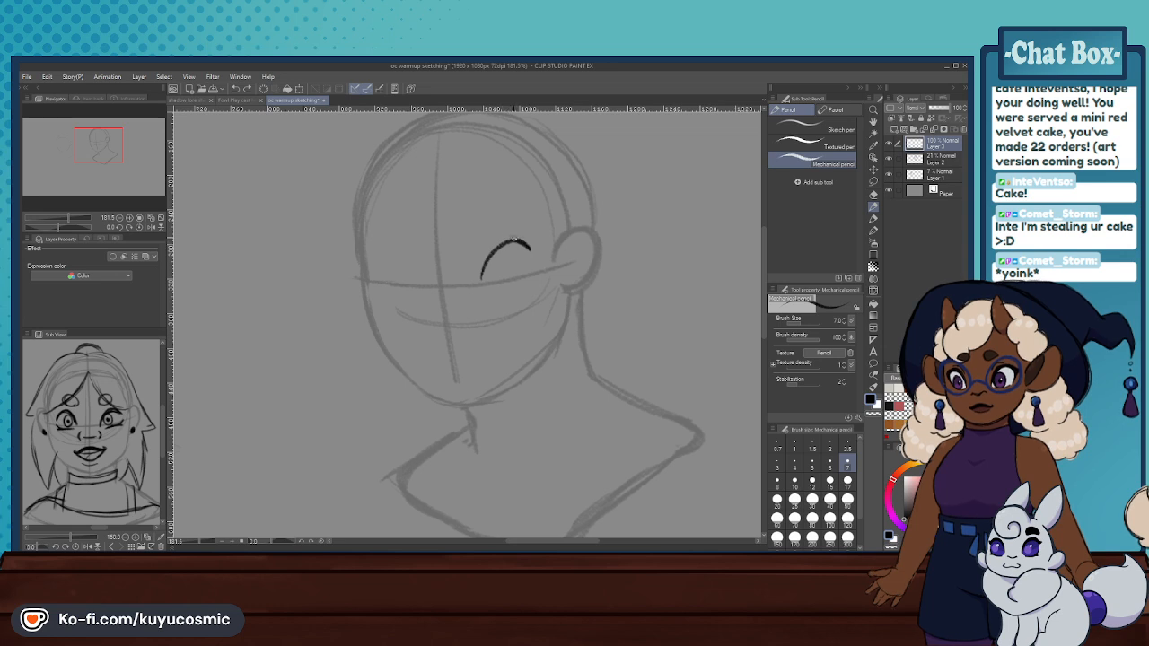
key(ctrl+z)
mouse_move(479, 282)
mouse_down()
mouse_move(487, 261)
mouse_move(532, 246)
mouse_move(478, 281)
mouse_move(544, 251)
mouse_up()
mouse_move(489, 283)
mouse_down()
mouse_move(532, 271)
mouse_move(500, 282)
mouse_move(525, 261)
mouse_up()
key(ctrl+z)
key(ctrl+z)
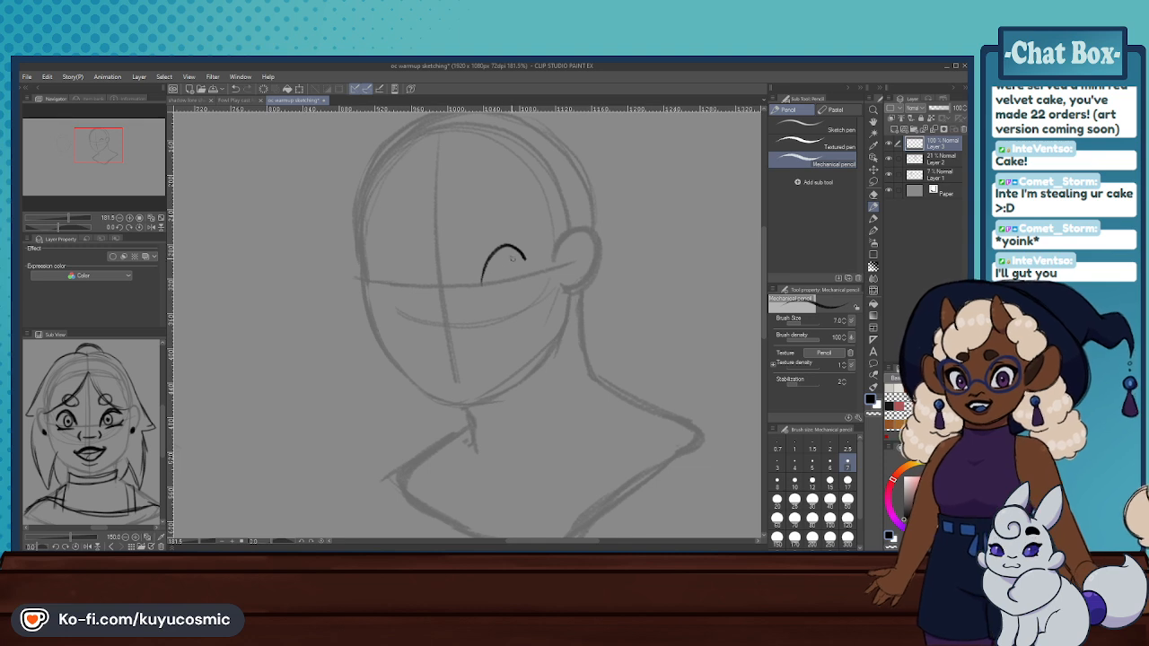
- Referencing the curly-haired character sketch, draw the eye nearest the ear with a thick arched upper lid, curved lower lid and crease line
mouse_move(98, 403)
mouse_down()
mouse_move(28, 405)
mouse_move(152, 396)
mouse_up()
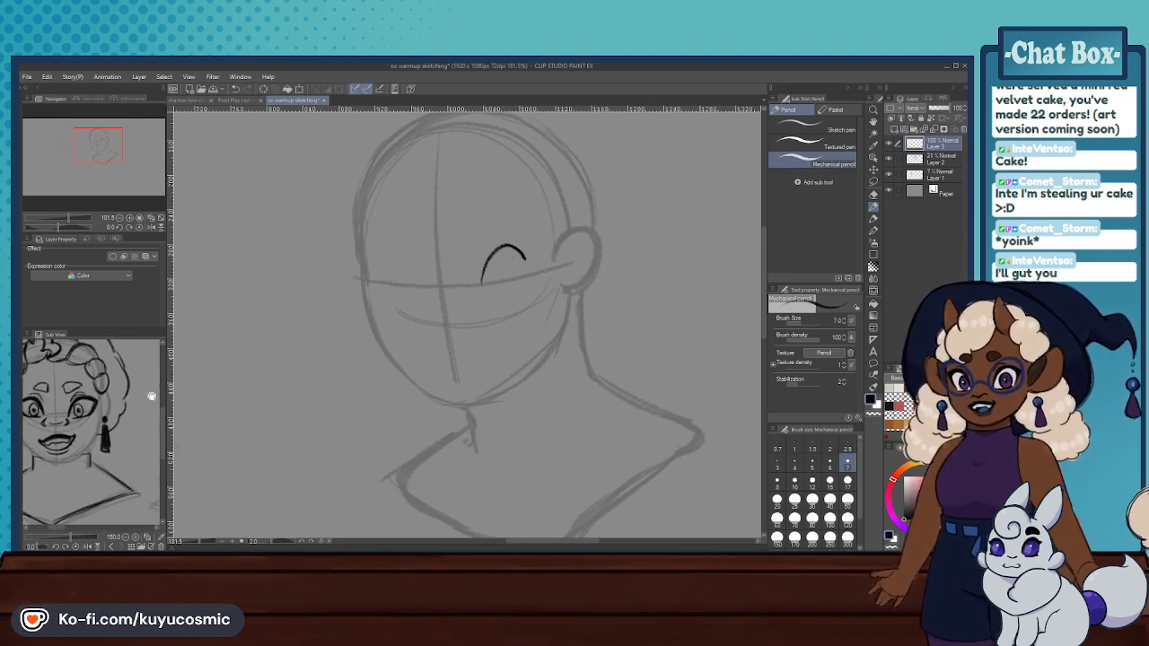
key(ctrl+z)
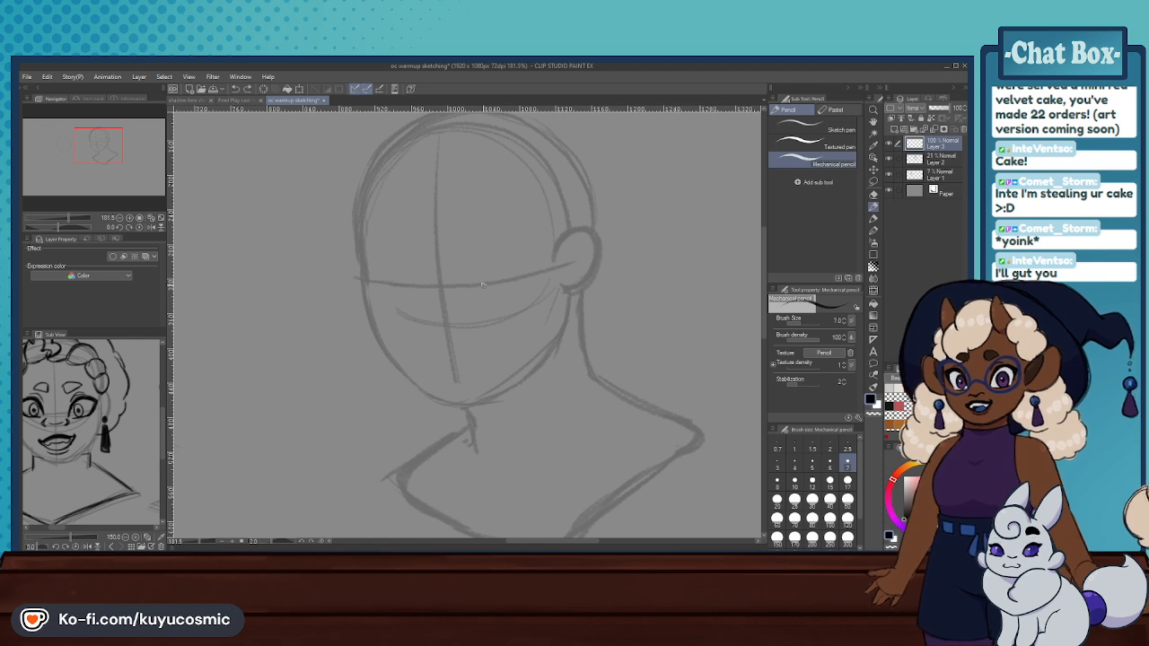
key(ctrl+z)
mouse_move(479, 289)
mouse_down()
mouse_move(492, 254)
mouse_move(535, 255)
mouse_up()
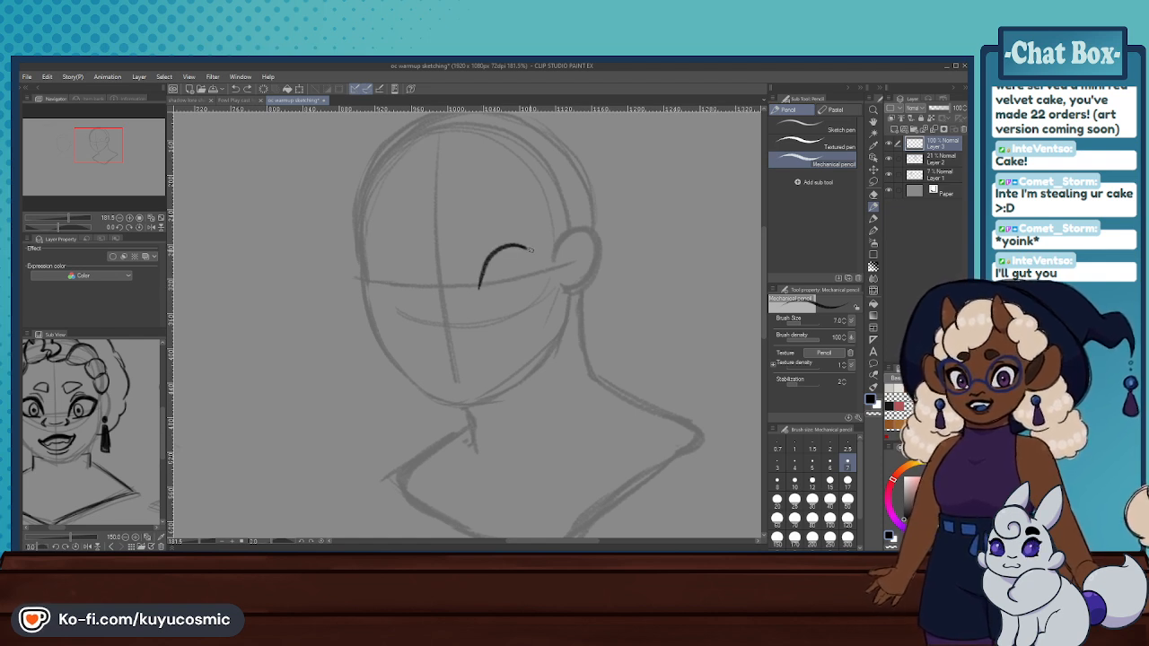
key(ctrl+z)
drag(480, 289, 490, 257)
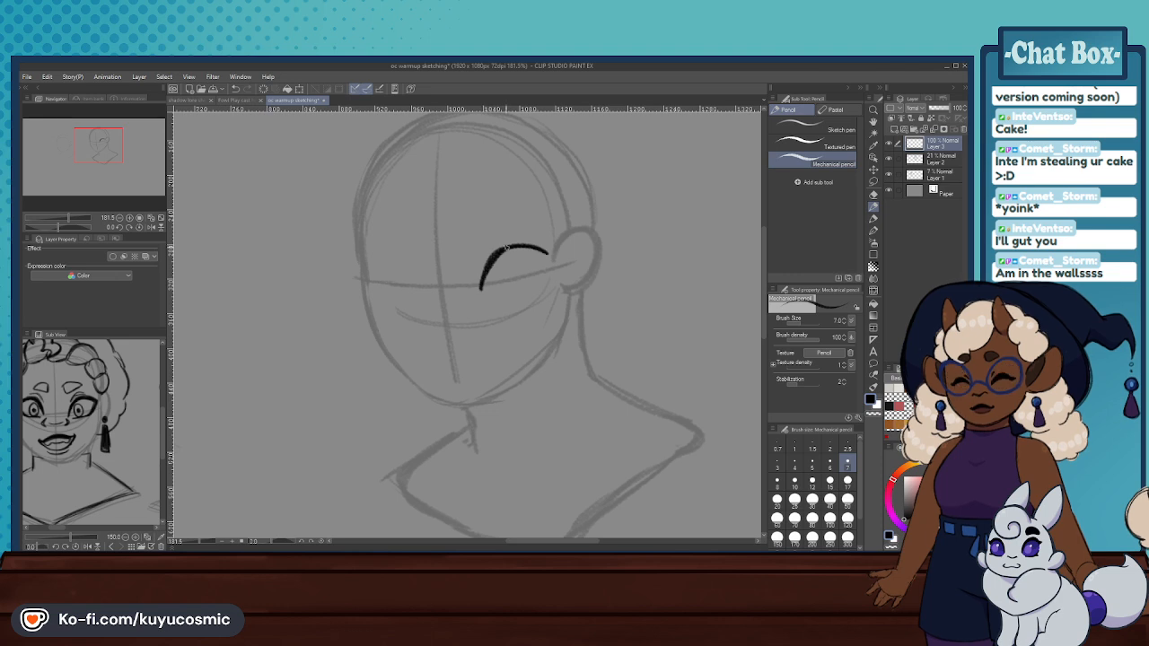
mouse_move(548, 257)
mouse_down()
mouse_move(543, 280)
mouse_move(492, 292)
mouse_move(545, 274)
mouse_move(548, 261)
mouse_up()
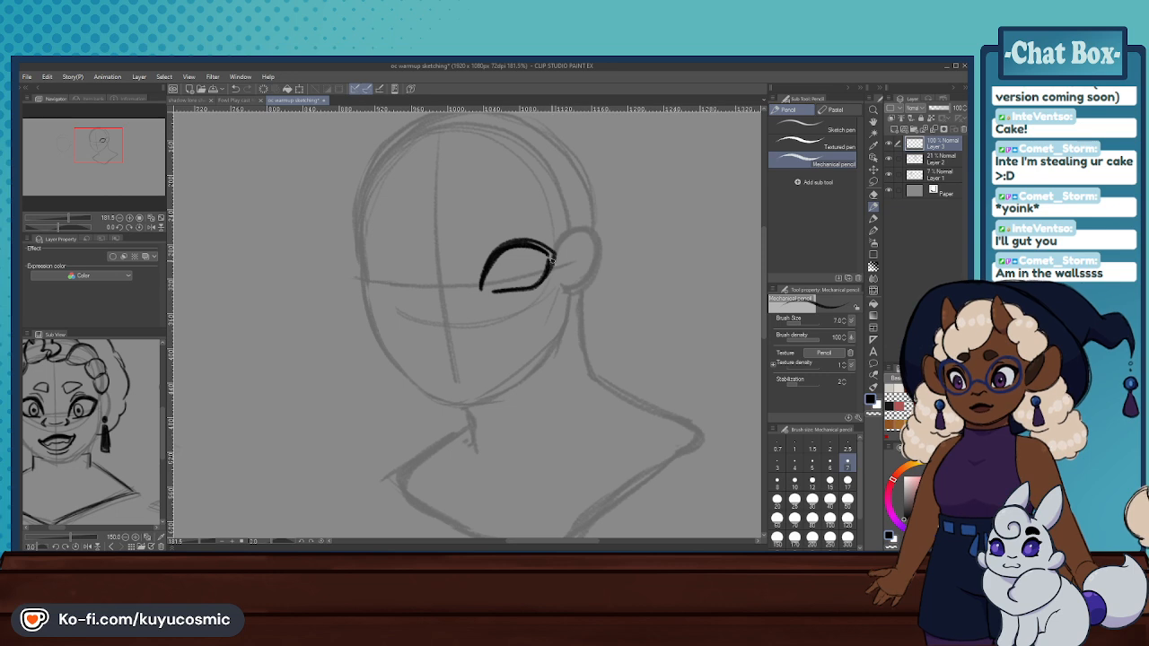
mouse_move(534, 243)
mouse_down()
mouse_move(553, 257)
mouse_move(535, 285)
mouse_move(489, 244)
mouse_move(541, 232)
mouse_up()
key(ctrl+z)
- Draw a narrower practice eye with a flatter, extended upper lid in the blank area beside the ear
scroll(489, 296, down, 3)
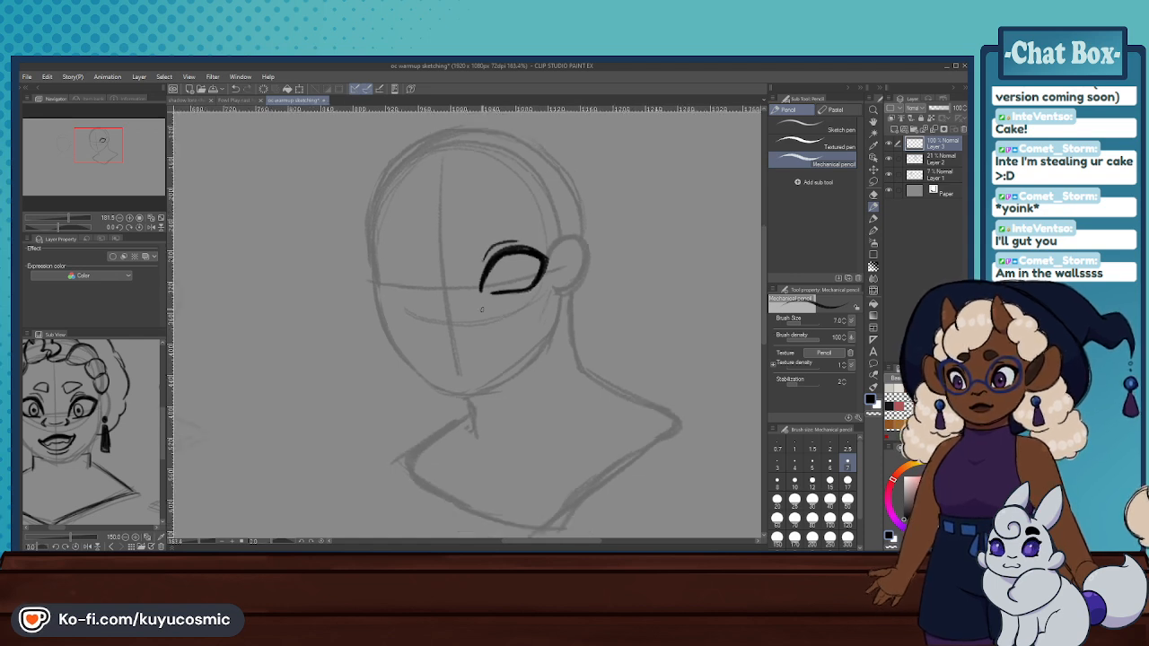
scroll(650, 281, up, 3)
mouse_move(539, 305)
mouse_down()
mouse_move(553, 275)
mouse_move(622, 272)
mouse_move(602, 265)
mouse_move(540, 288)
mouse_move(586, 261)
mouse_move(628, 263)
mouse_move(538, 301)
mouse_move(566, 268)
mouse_move(631, 266)
mouse_move(572, 311)
mouse_move(610, 304)
mouse_move(627, 281)
mouse_move(560, 311)
mouse_up()
key(ctrl+z)
key(ctrl+z)
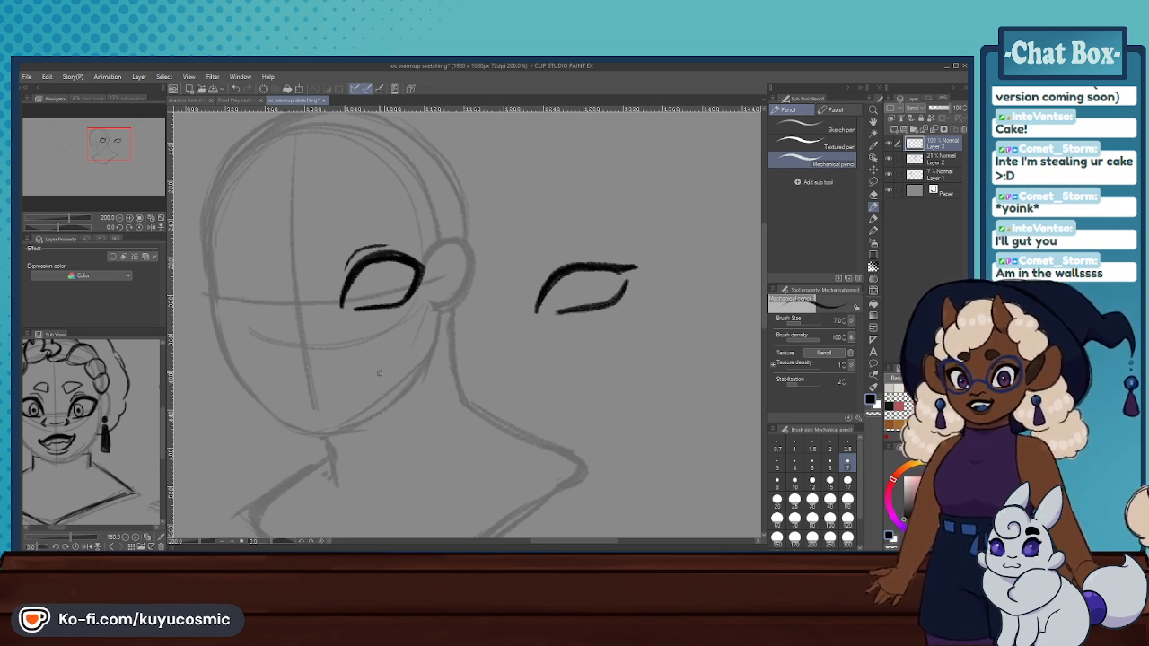
- Browse the reference sketches and bring up the character wearing glasses
mouse_move(127, 501)
mouse_down()
mouse_move(115, 412)
mouse_move(69, 424)
mouse_up()
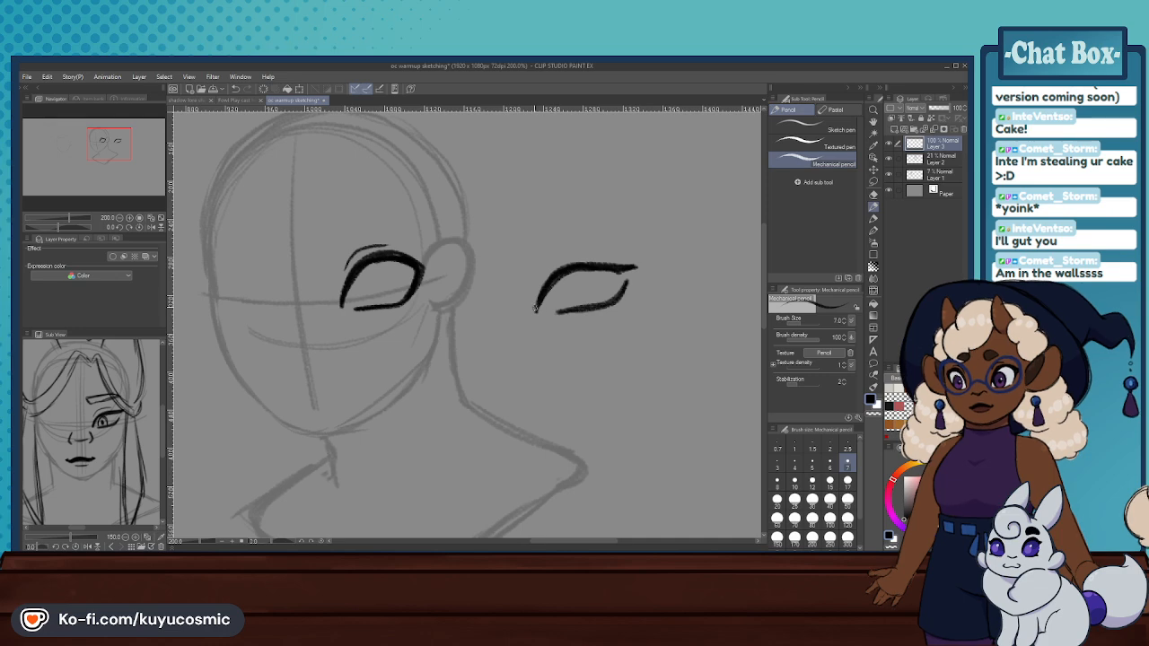
scroll(357, 333, down, 6)
scroll(534, 333, up, 6)
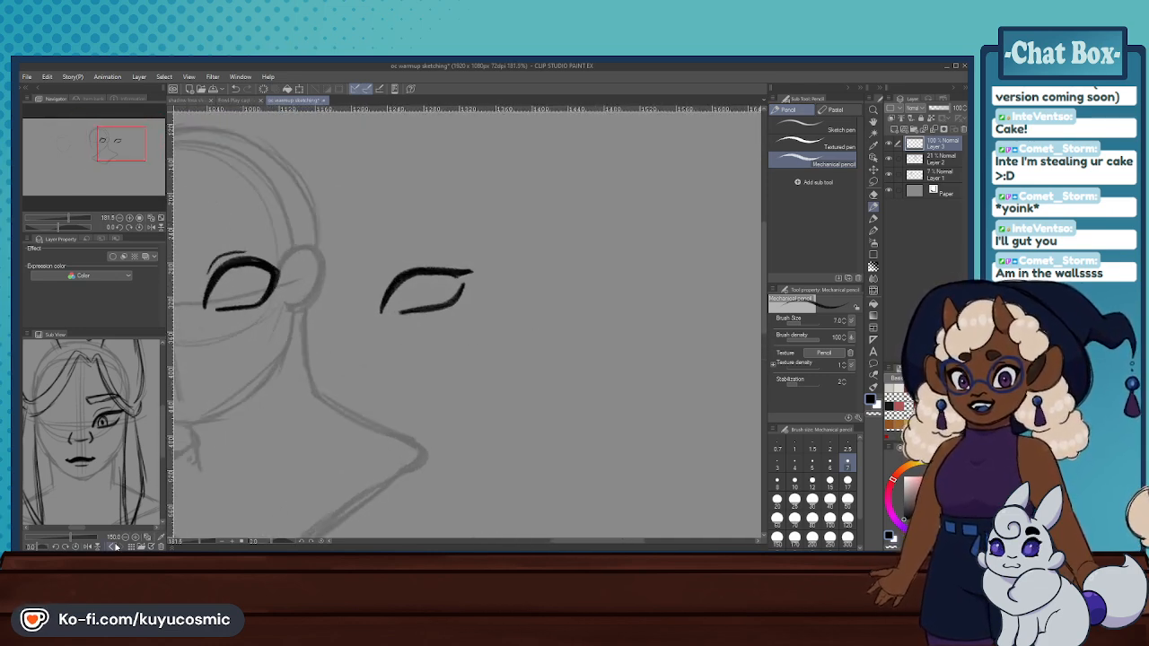
drag(136, 464, 63, 441)
drag(143, 432, 74, 423)
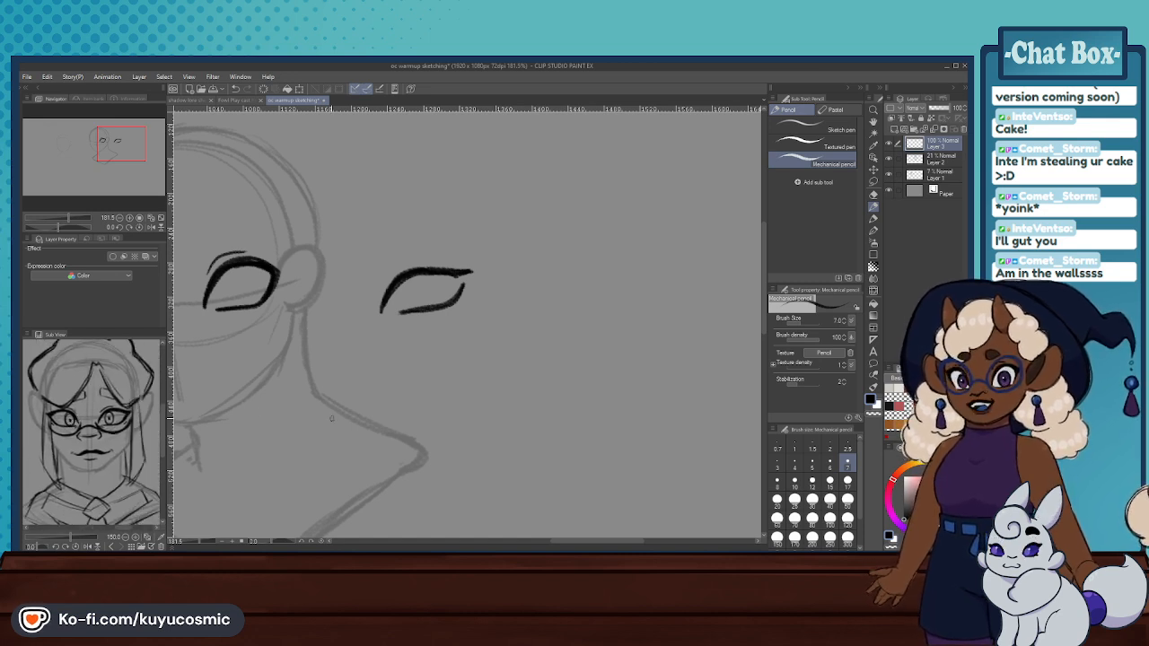
- Draw a wide almond-shaped practice eye with a long arched upper lid and curved lower lid, farther out from the head
mouse_move(562, 352)
mouse_down()
mouse_move(586, 327)
mouse_move(567, 353)
mouse_move(609, 324)
mouse_move(629, 327)
mouse_move(569, 346)
mouse_move(592, 329)
mouse_move(651, 336)
mouse_move(567, 352)
mouse_move(559, 369)
mouse_move(580, 339)
mouse_move(652, 336)
mouse_up()
key(ctrl+z)
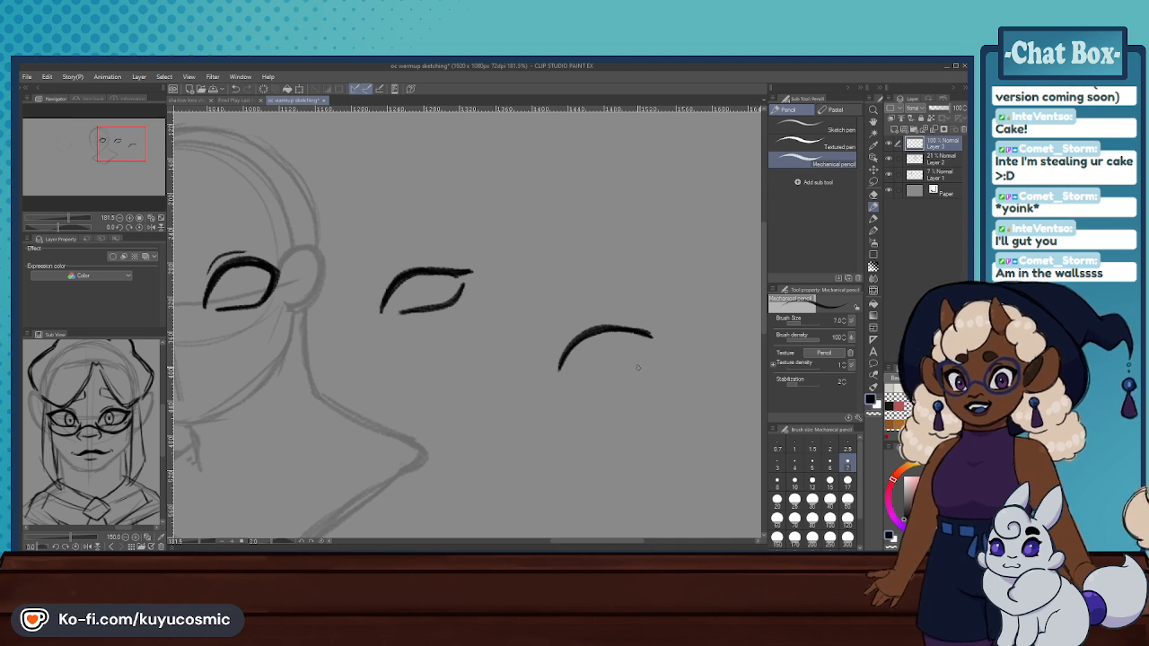
drag(645, 359, 625, 378)
key(ctrl+z)
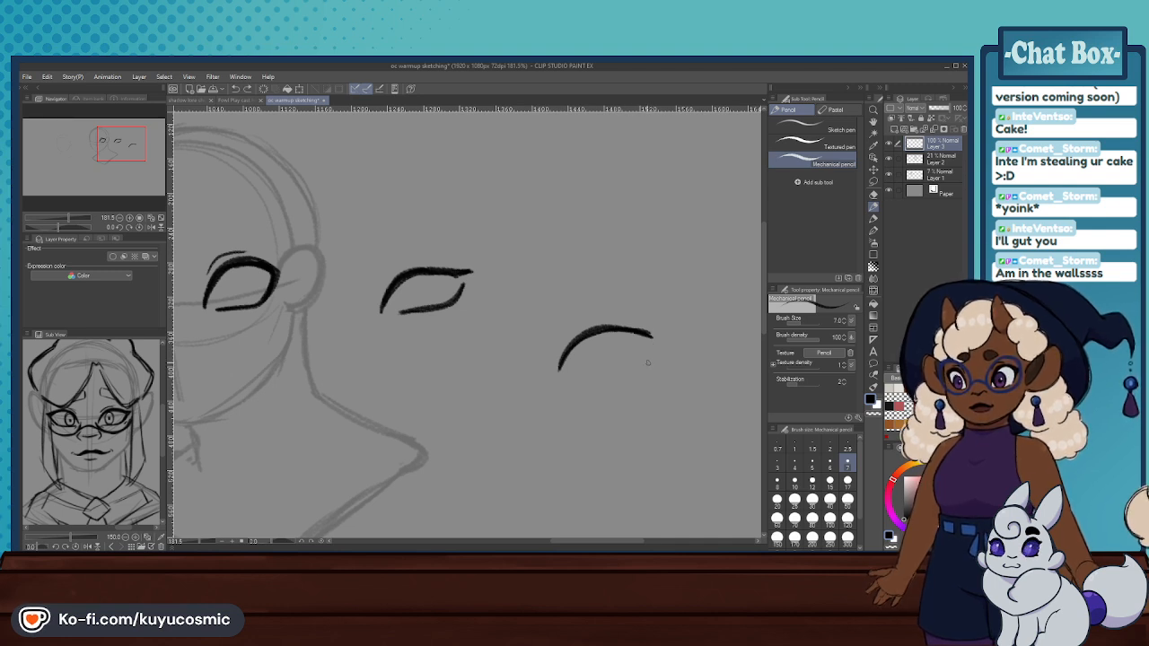
mouse_move(651, 335)
mouse_down()
mouse_move(649, 357)
mouse_move(626, 377)
mouse_move(577, 384)
mouse_up()
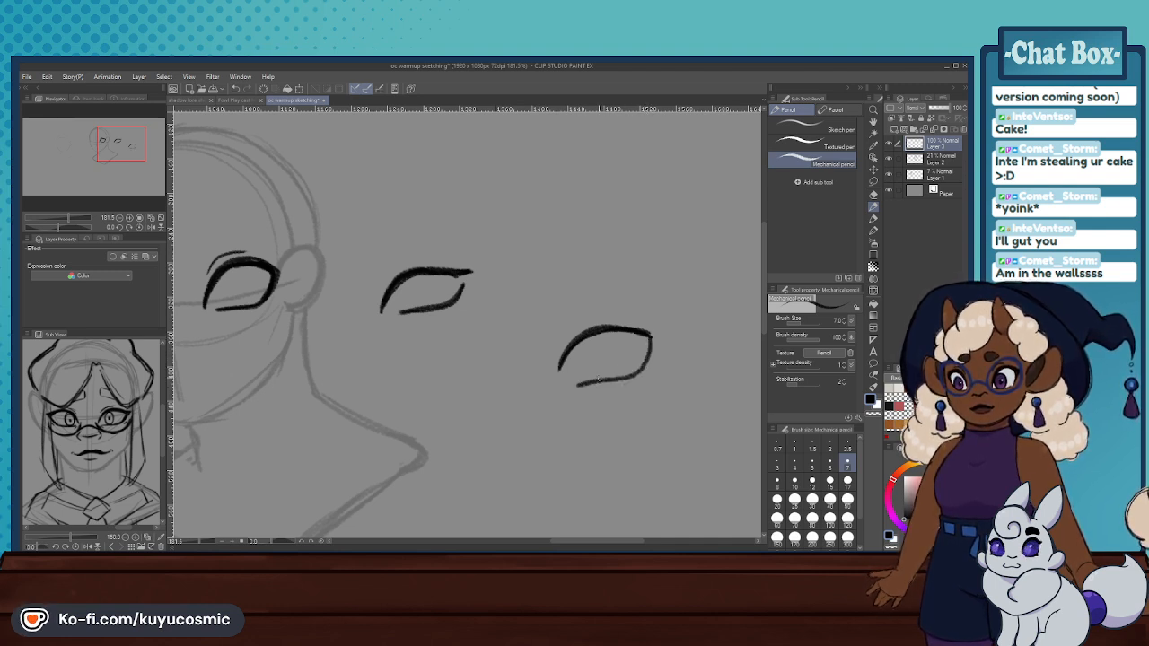
key(ctrl+z)
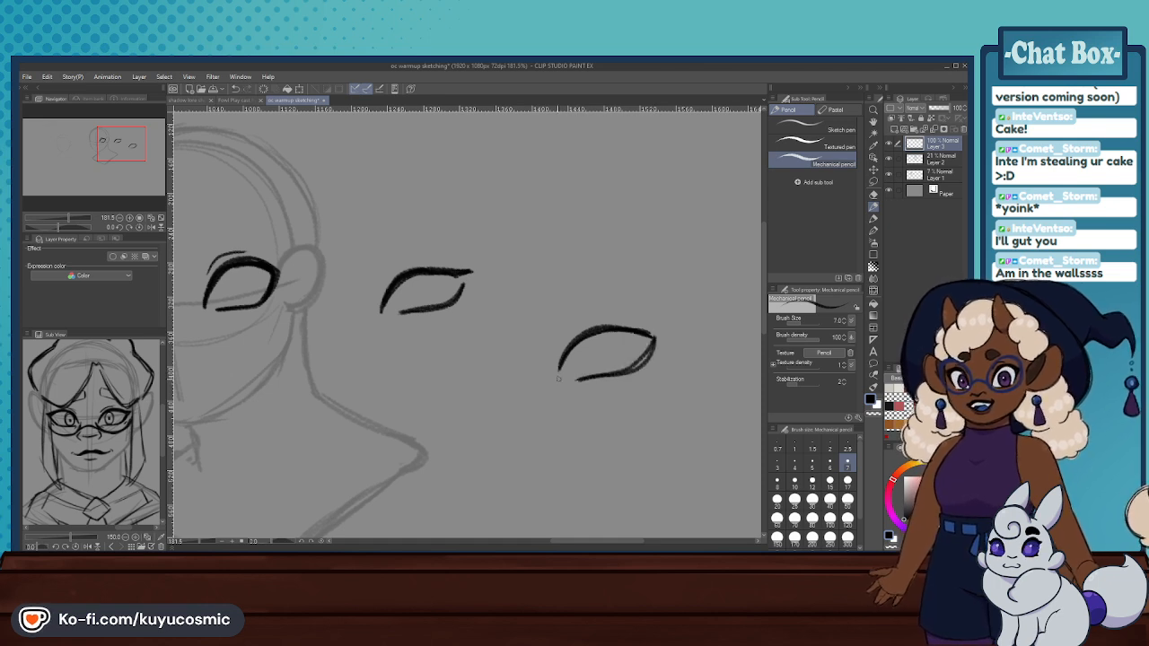
- Refine the wide almond-shaped practice eye by thickening its upper lid, closing the pointed outer corner and adding a short crease line above
mouse_move(556, 380)
mouse_down()
mouse_move(563, 353)
mouse_move(605, 326)
mouse_move(558, 371)
mouse_move(594, 329)
mouse_up()
key(ctrl+z)
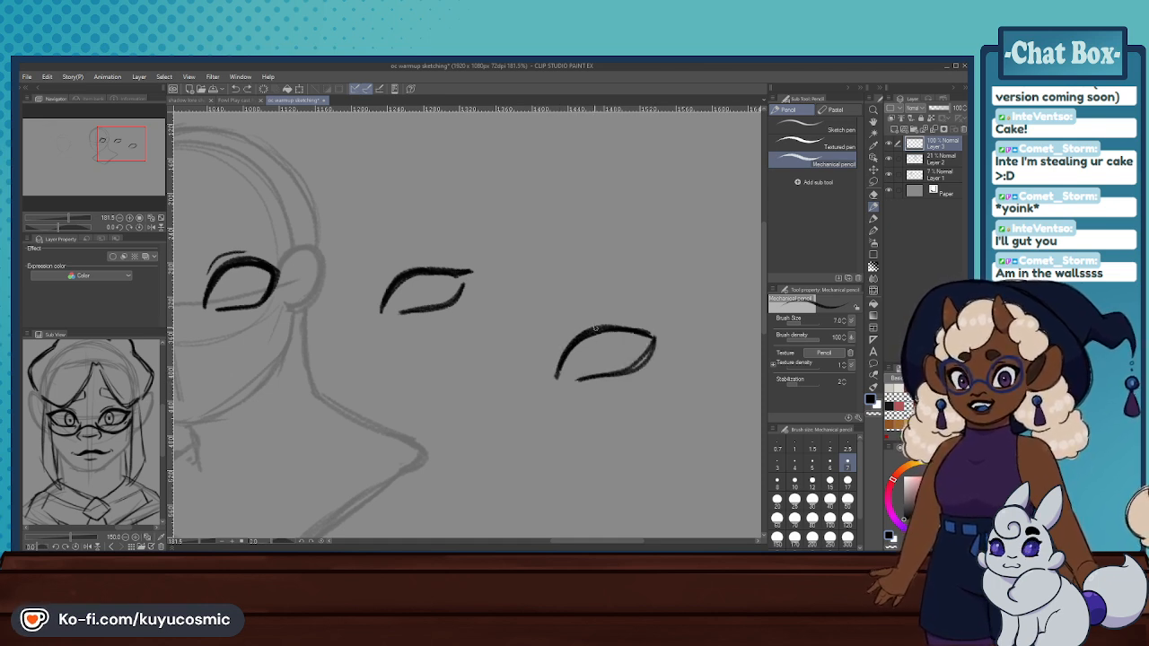
key(ctrl+z)
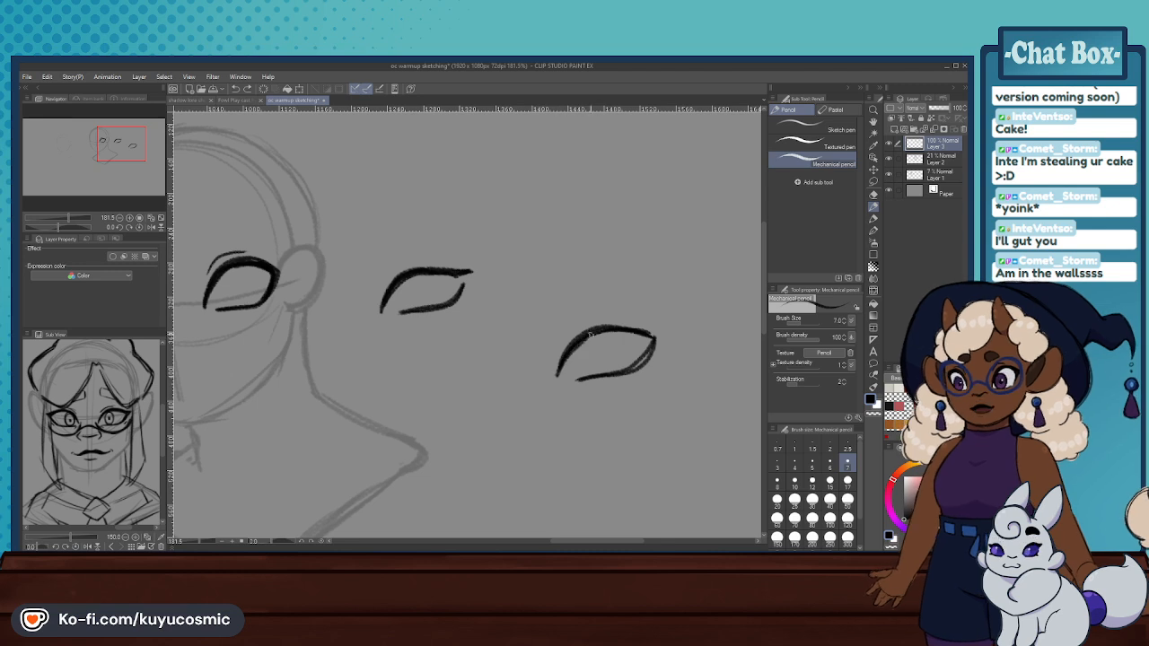
key(ctrl+z)
drag(655, 342, 634, 368)
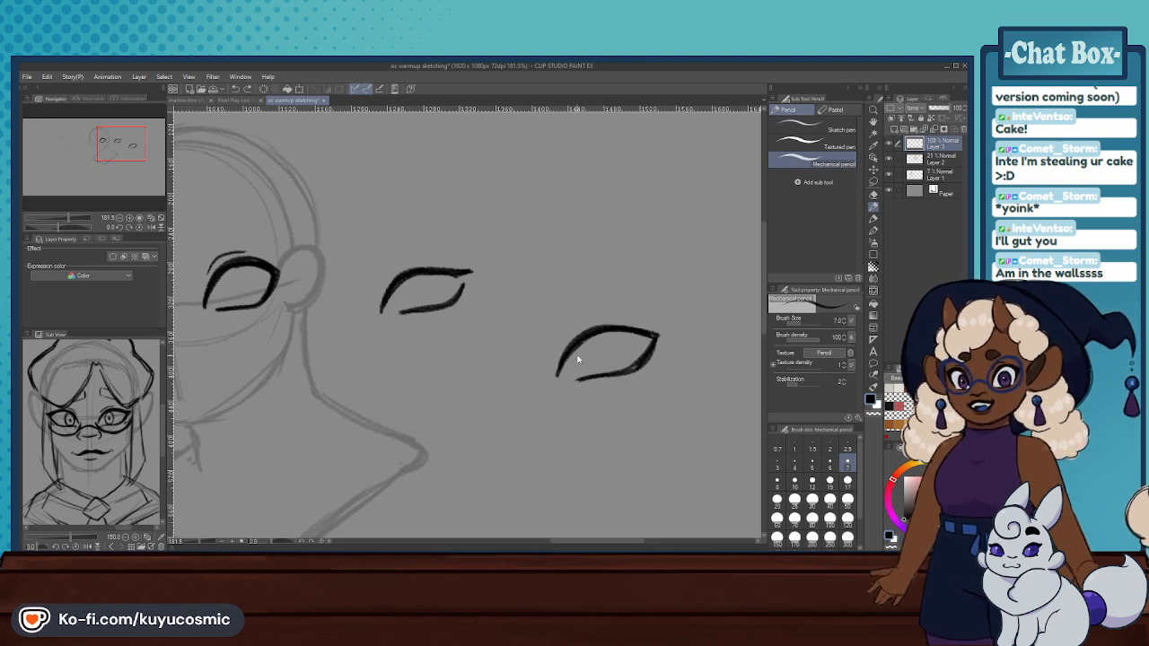
mouse_move(554, 379)
mouse_down()
mouse_move(613, 325)
mouse_move(654, 334)
mouse_up()
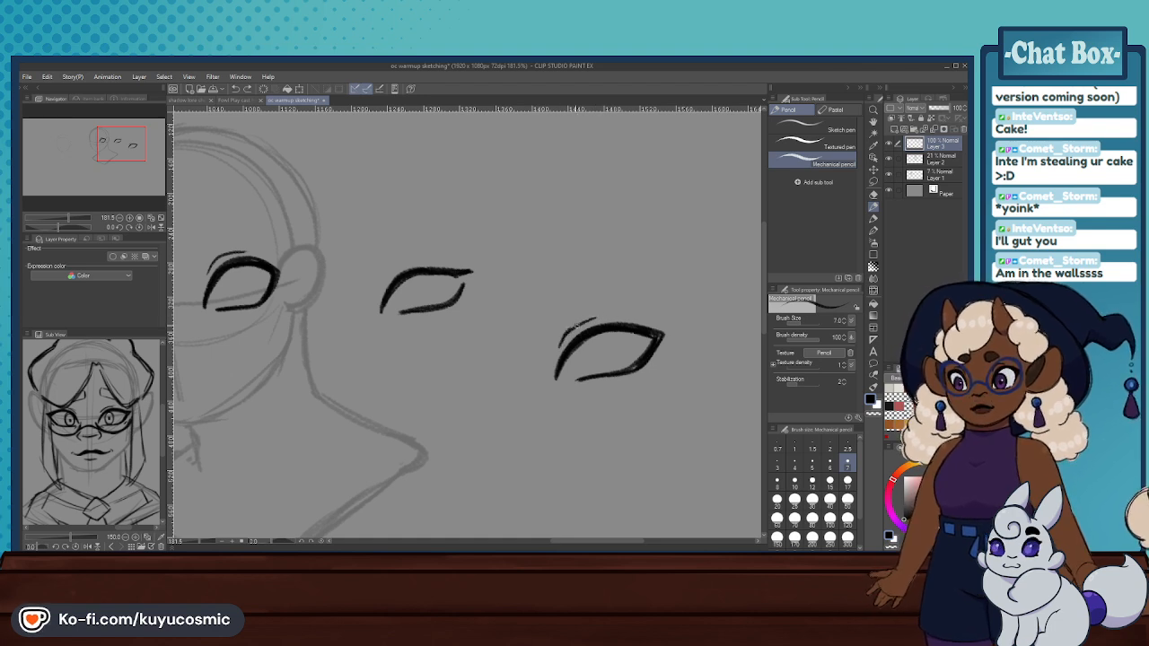
drag(563, 343, 620, 316)
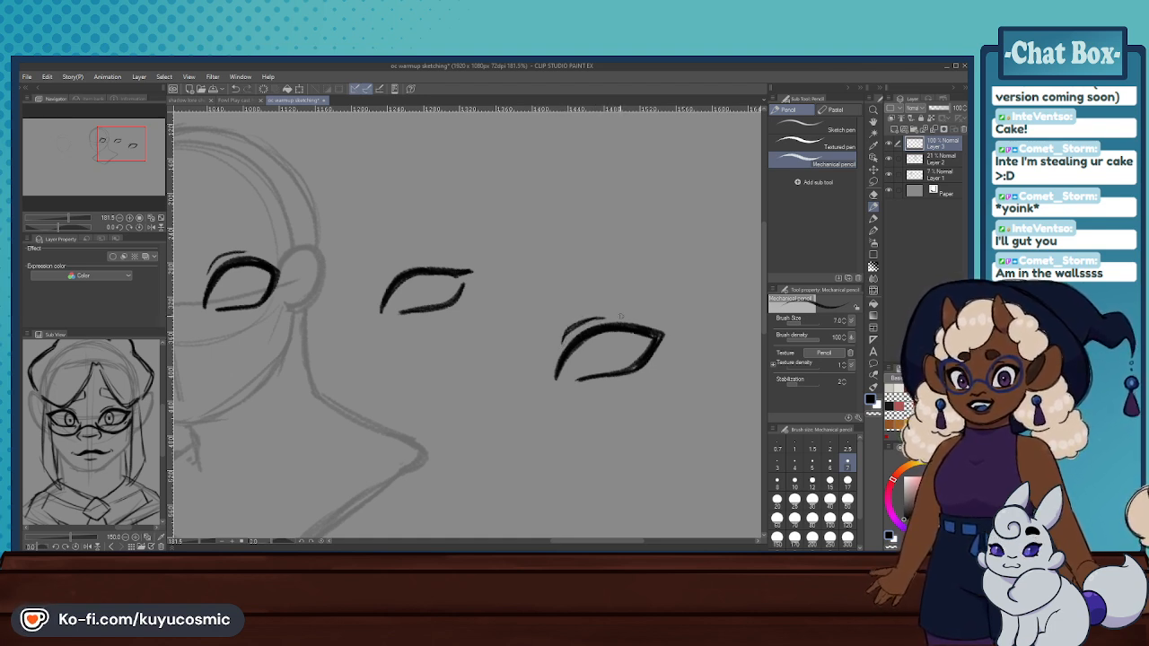
- Draw two small practice eyes side by side above the existing ones, one thinly outlined and one with a thicker arched upper lid
scroll(579, 255, down, 3)
scroll(571, 217, up, 2)
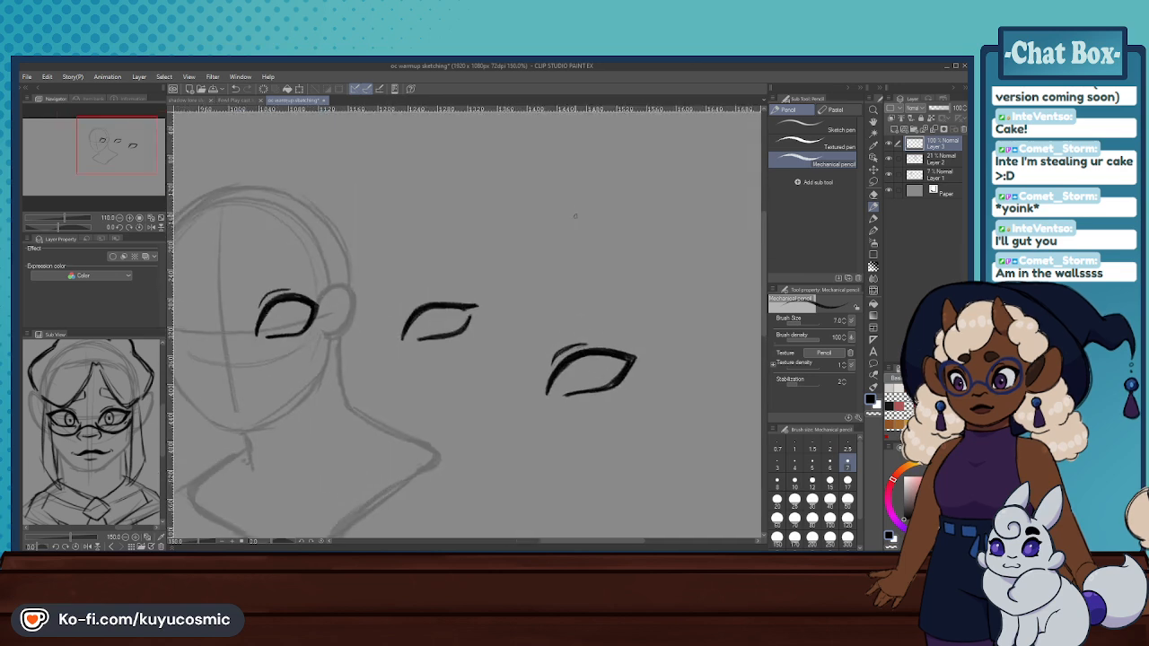
drag(468, 223, 514, 190)
key(ctrl+z)
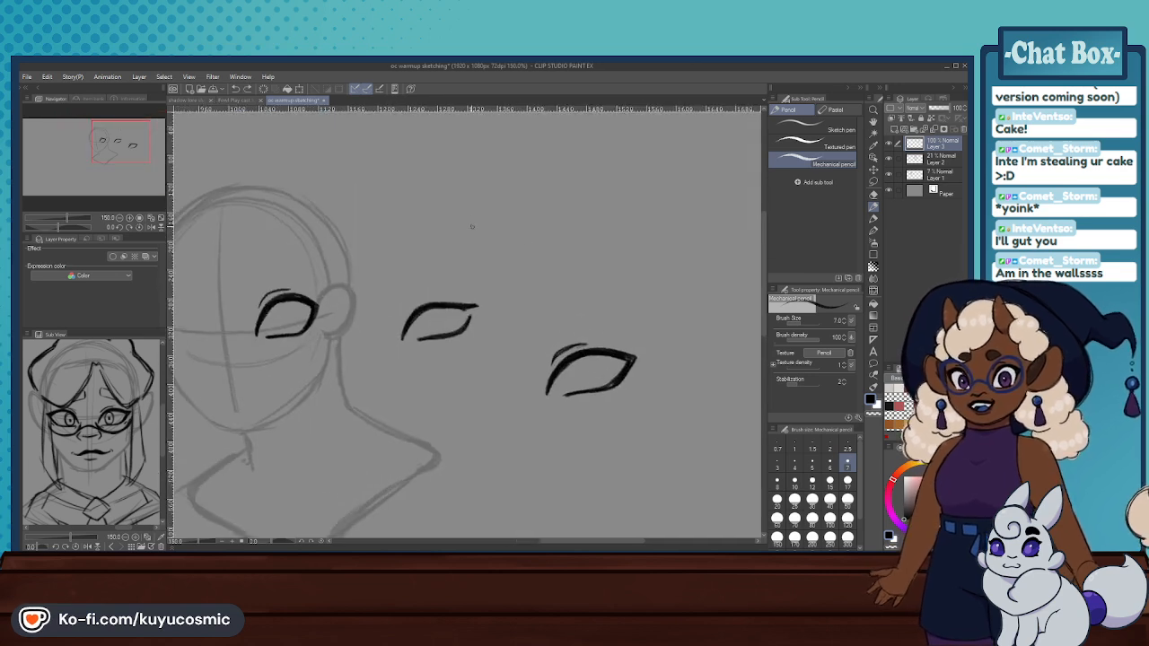
mouse_move(473, 229)
mouse_down()
mouse_move(481, 203)
mouse_move(531, 192)
mouse_up()
mouse_move(478, 234)
mouse_down()
mouse_move(520, 224)
mouse_move(533, 202)
mouse_up()
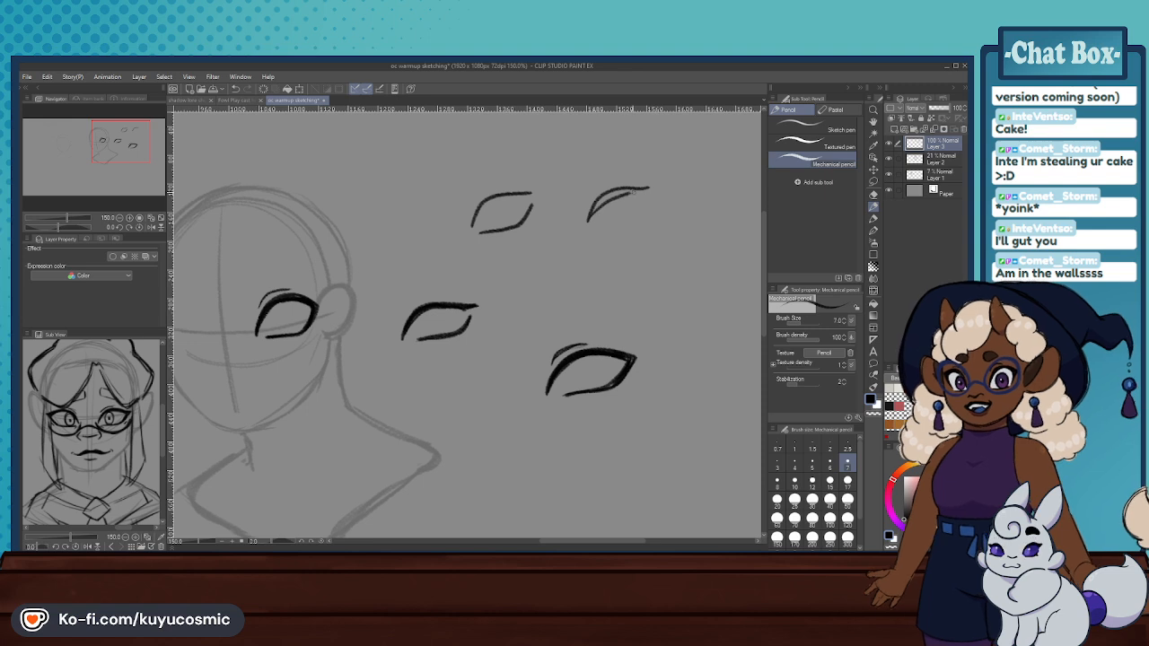
key(ctrl+z)
drag(646, 204, 620, 223)
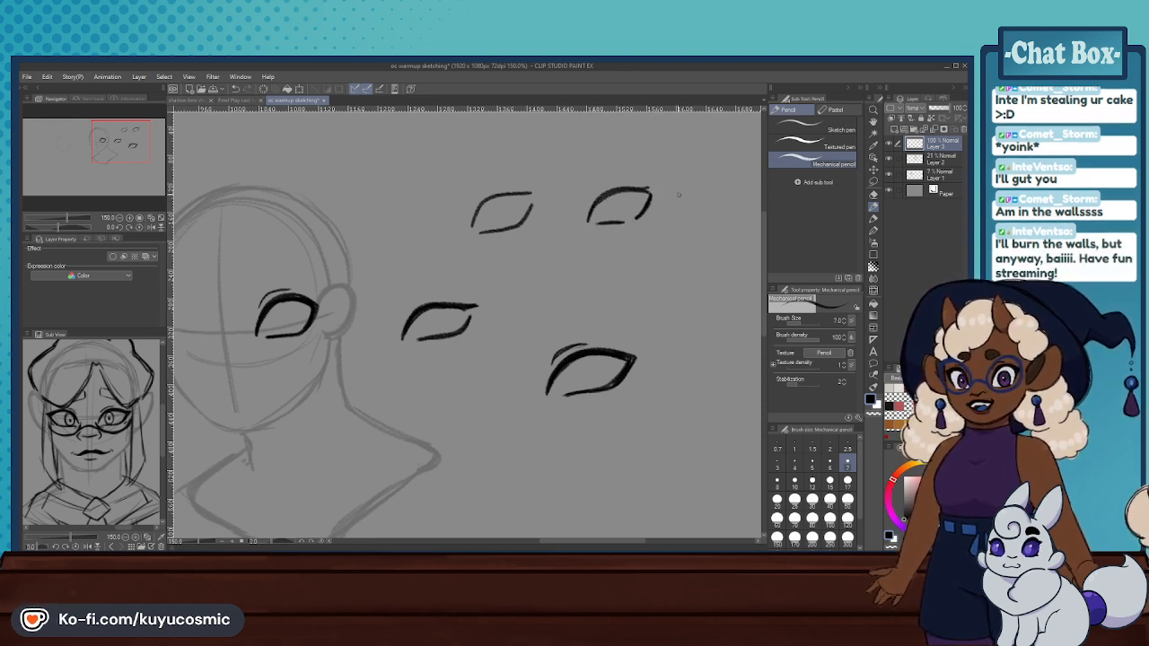
- Add a third small practice eye to the end of the upper row, with a rounded upper lid and curved lower lid
drag(110, 151, 120, 149)
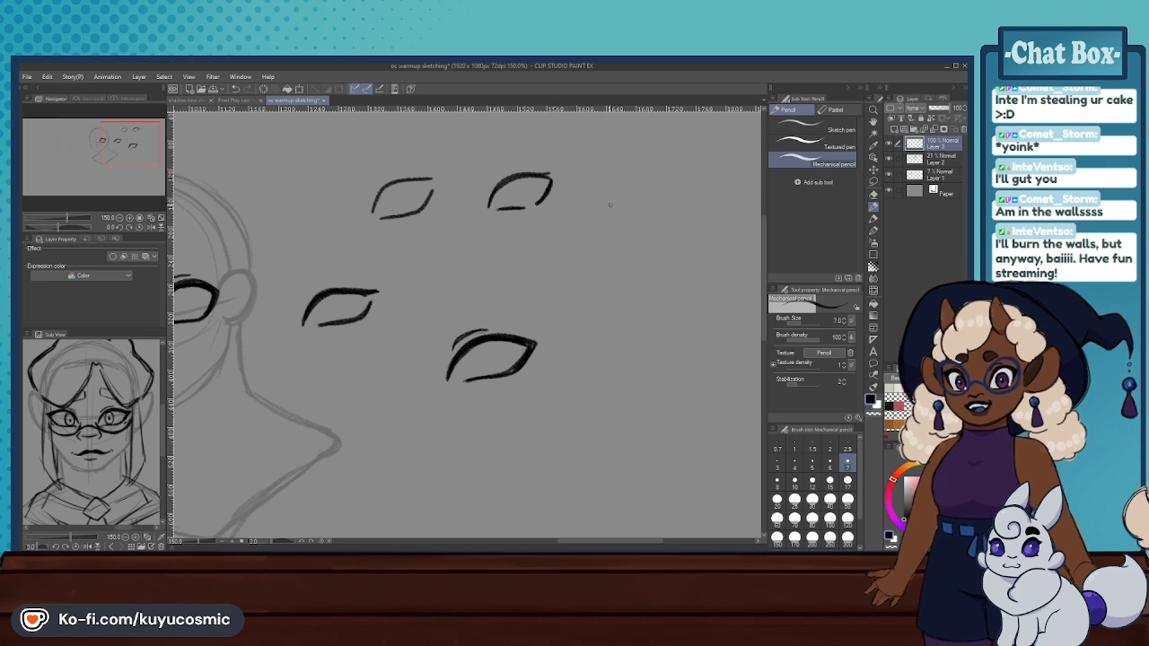
key(ctrl+z)
mouse_move(608, 210)
mouse_down()
mouse_move(641, 179)
mouse_move(668, 189)
mouse_move(665, 203)
mouse_move(605, 211)
mouse_up()
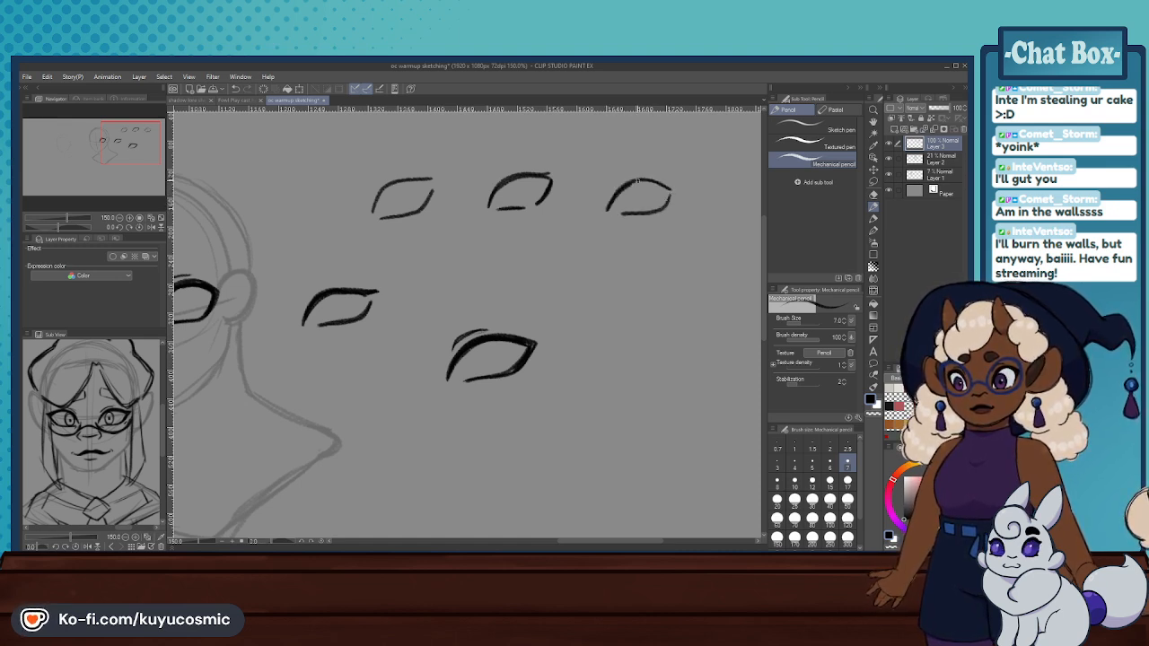
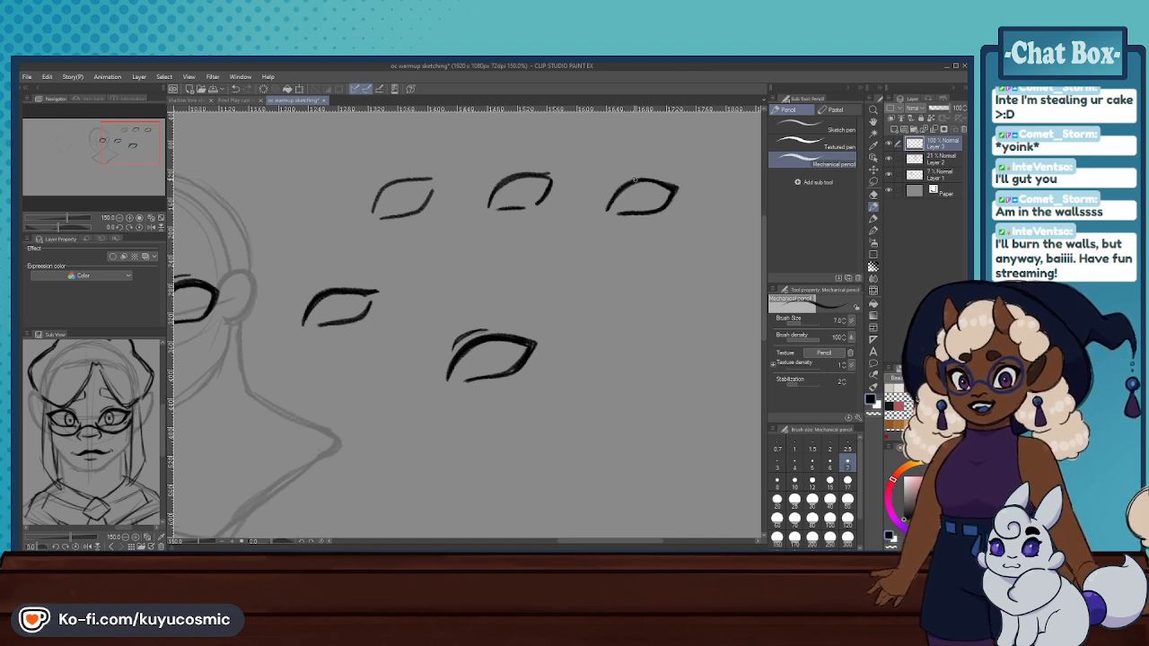
- Thicken the upper lids of the first two practice eyes in the upper row and sharpen the second eye's outer corner
scroll(474, 116, up, 2)
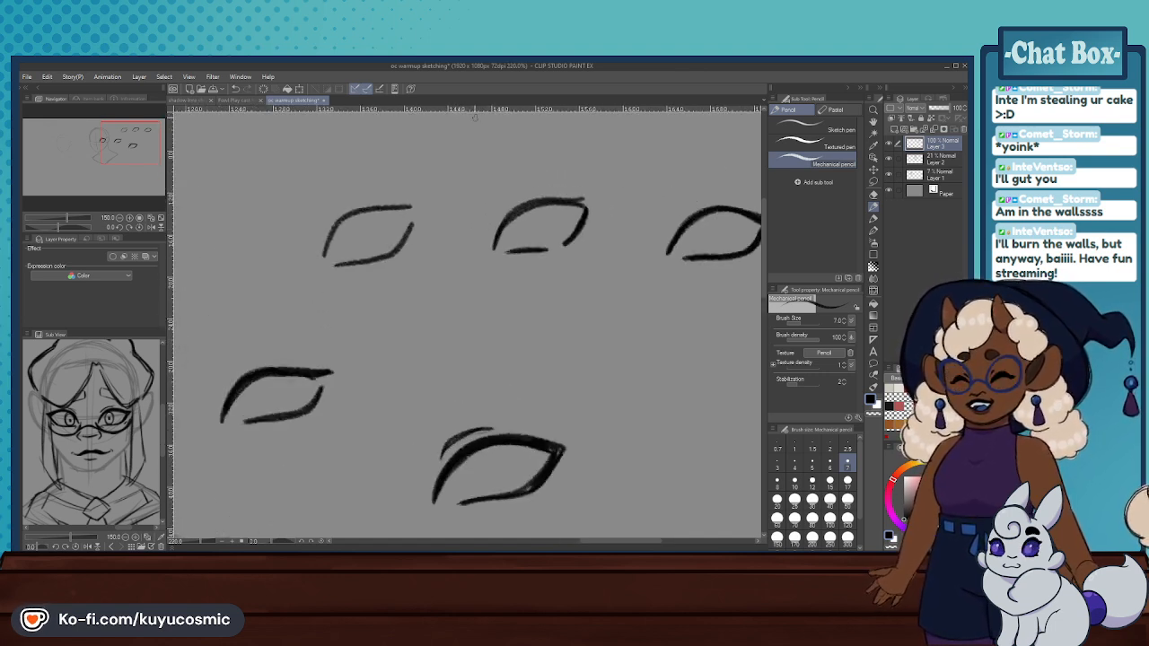
mouse_move(325, 260)
mouse_down()
mouse_move(362, 212)
mouse_move(419, 212)
mouse_move(346, 220)
mouse_move(328, 254)
mouse_move(393, 209)
mouse_up()
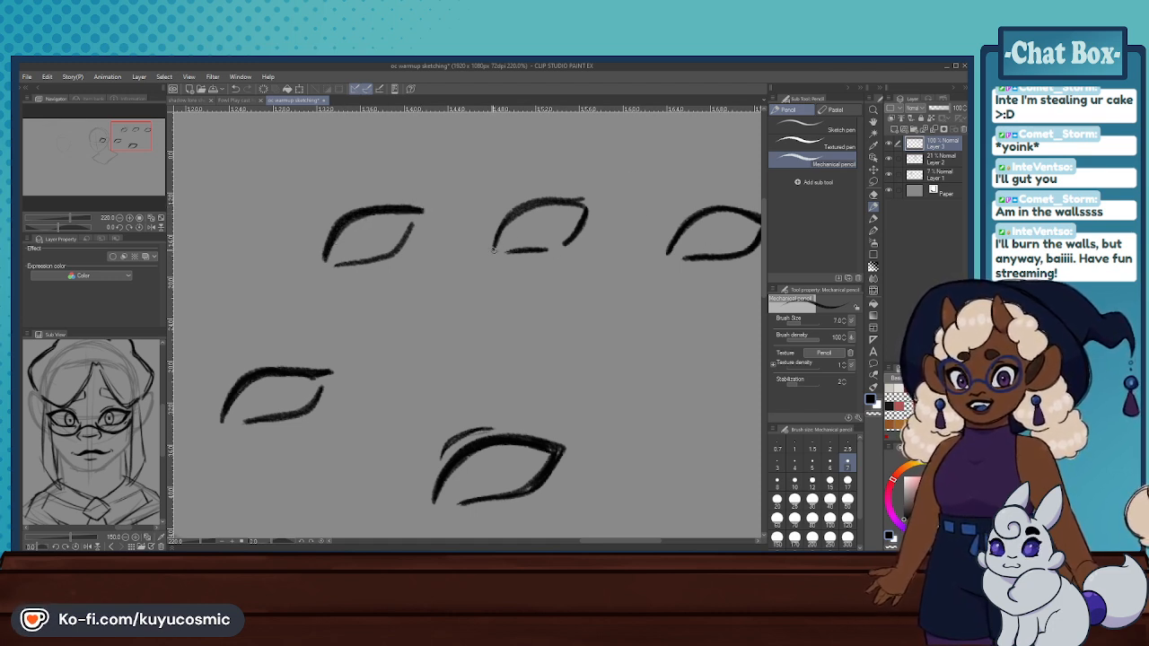
drag(518, 206, 579, 200)
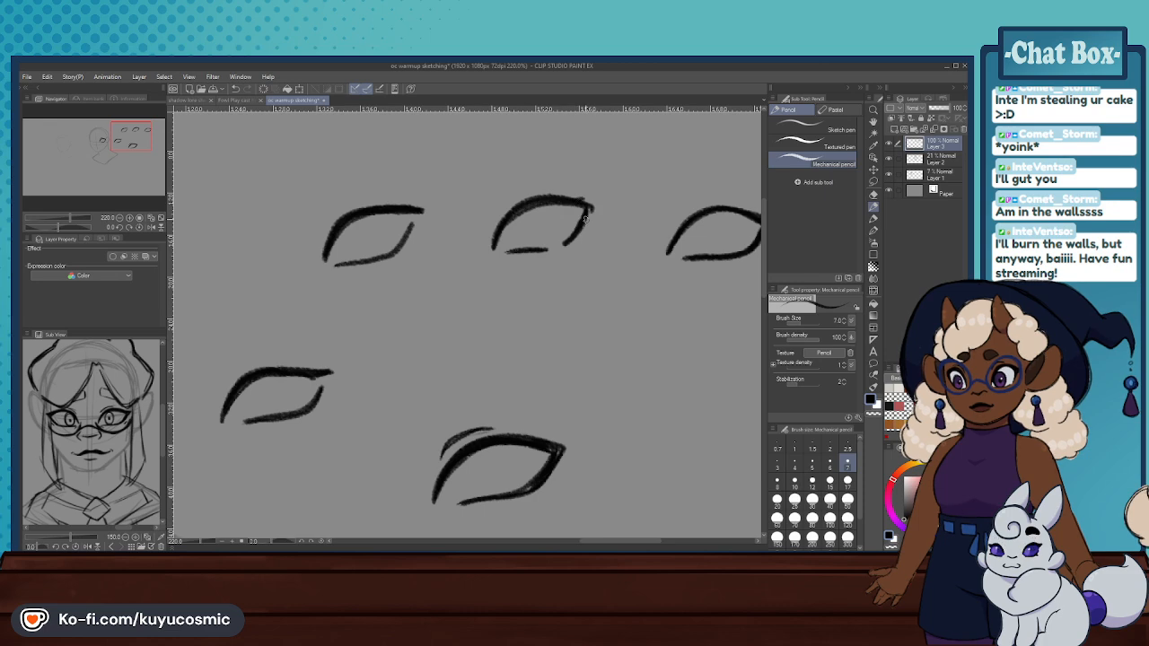
scroll(448, 231, down, 9)
scroll(516, 226, up, 8)
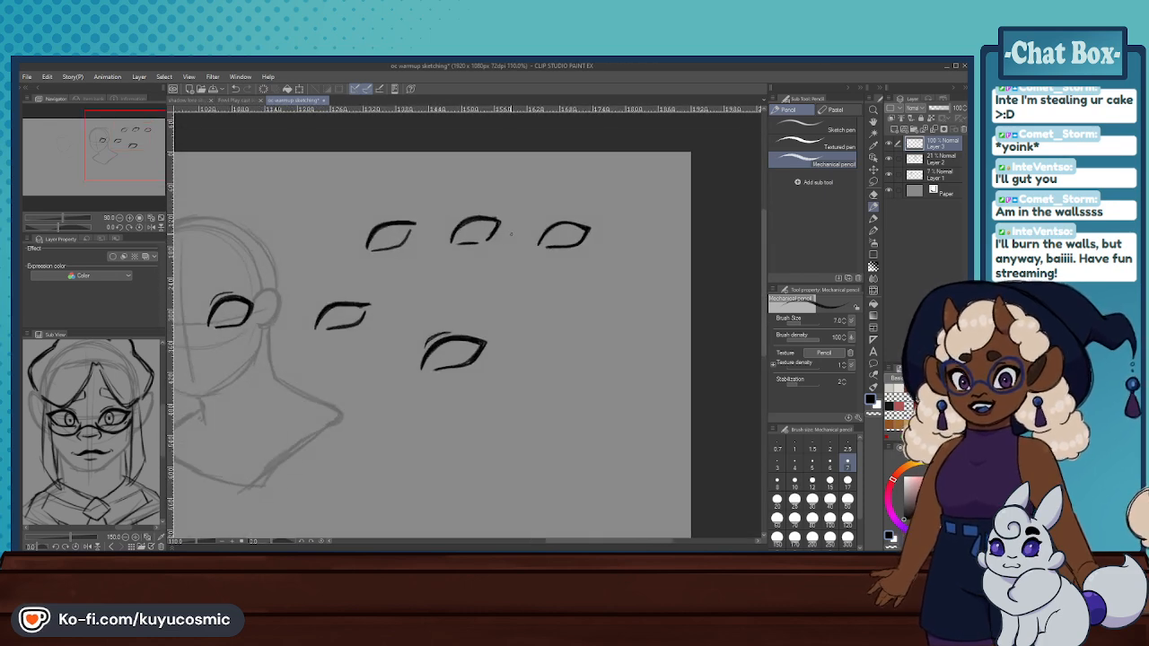
scroll(614, 228, down, 3)
scroll(491, 216, up, 2)
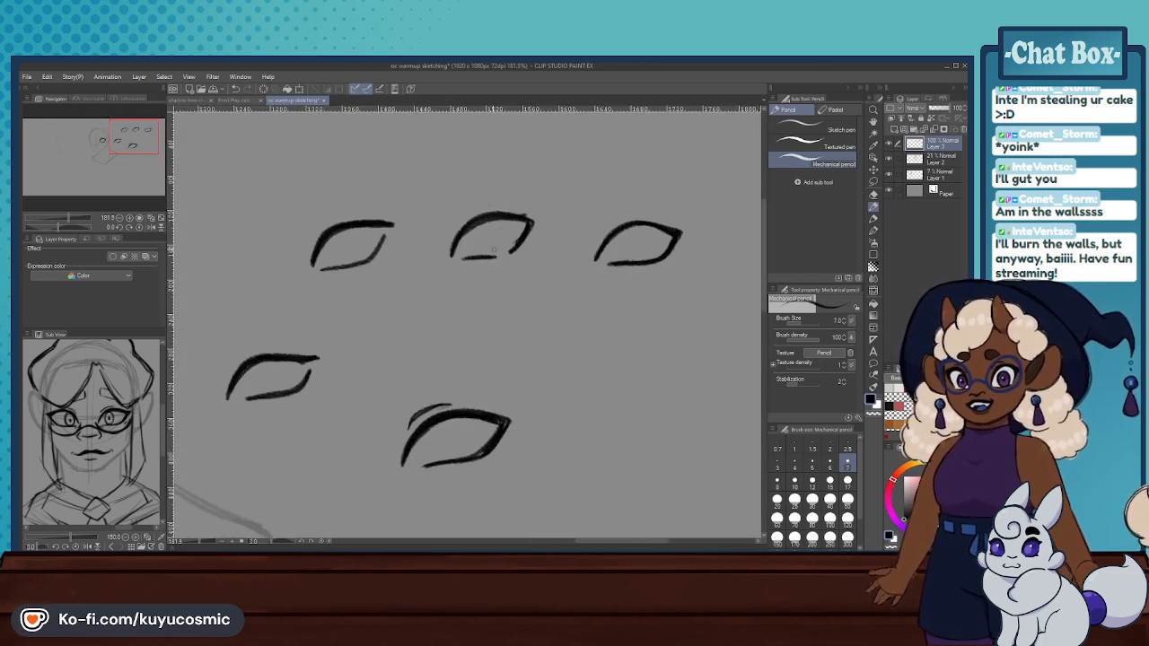
- Draw a small round iris inside each of the three practice eyes in the upper row
key(ctrl+z)
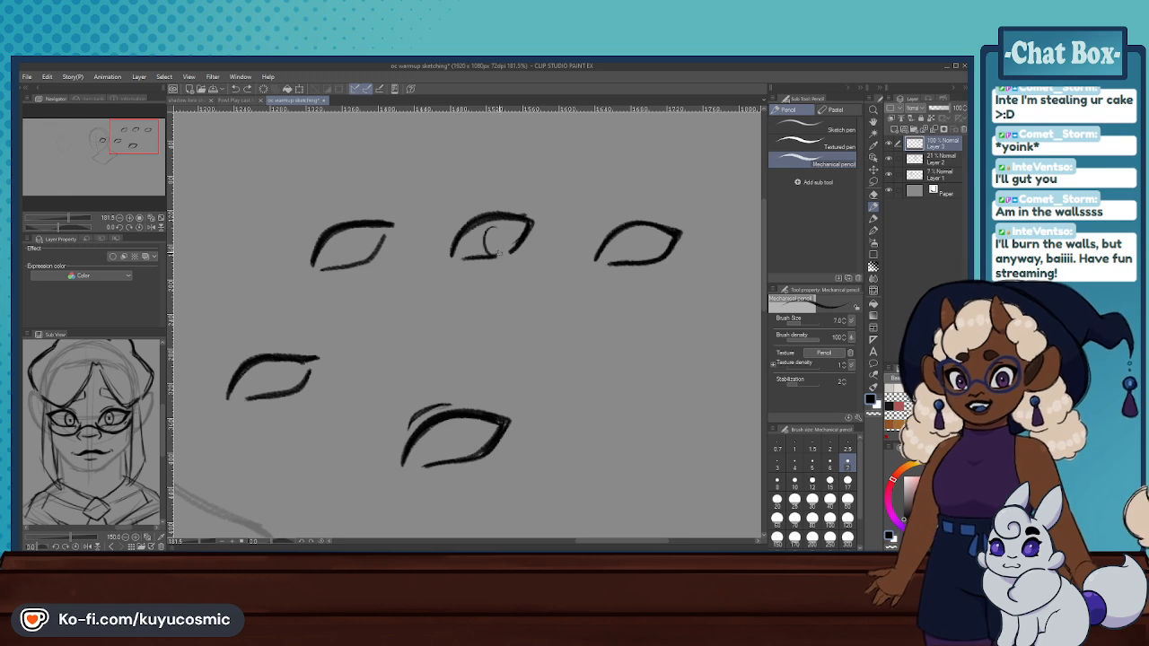
key(ctrl+z)
mouse_move(499, 225)
mouse_down()
mouse_move(495, 248)
mouse_move(490, 240)
mouse_up()
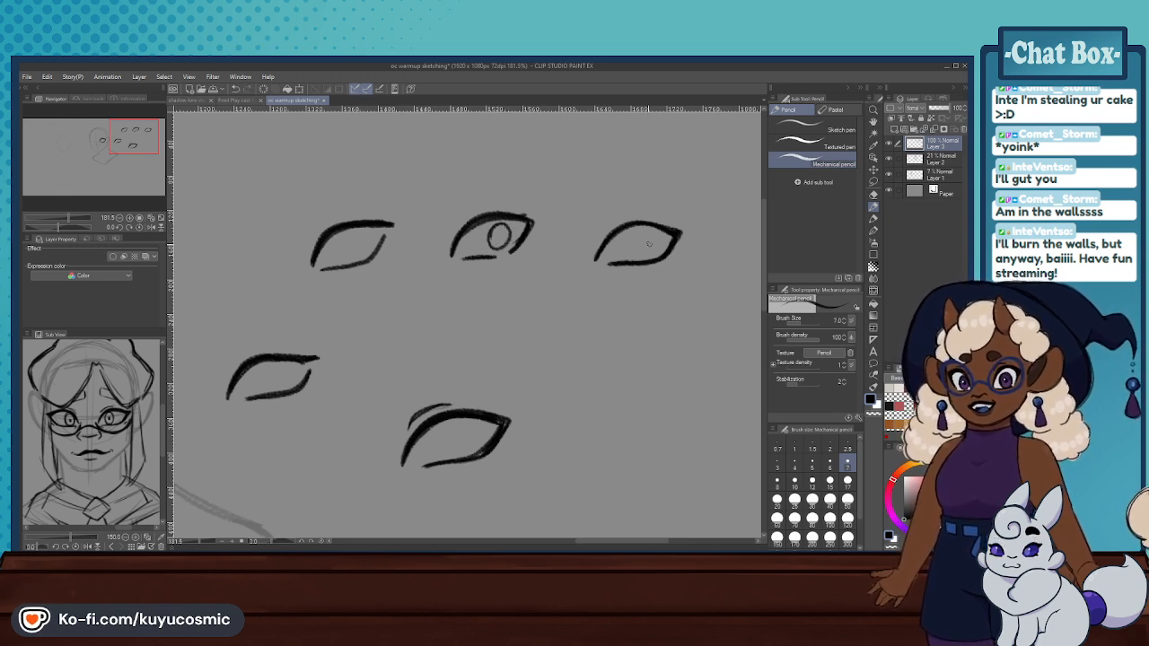
drag(647, 232, 639, 250)
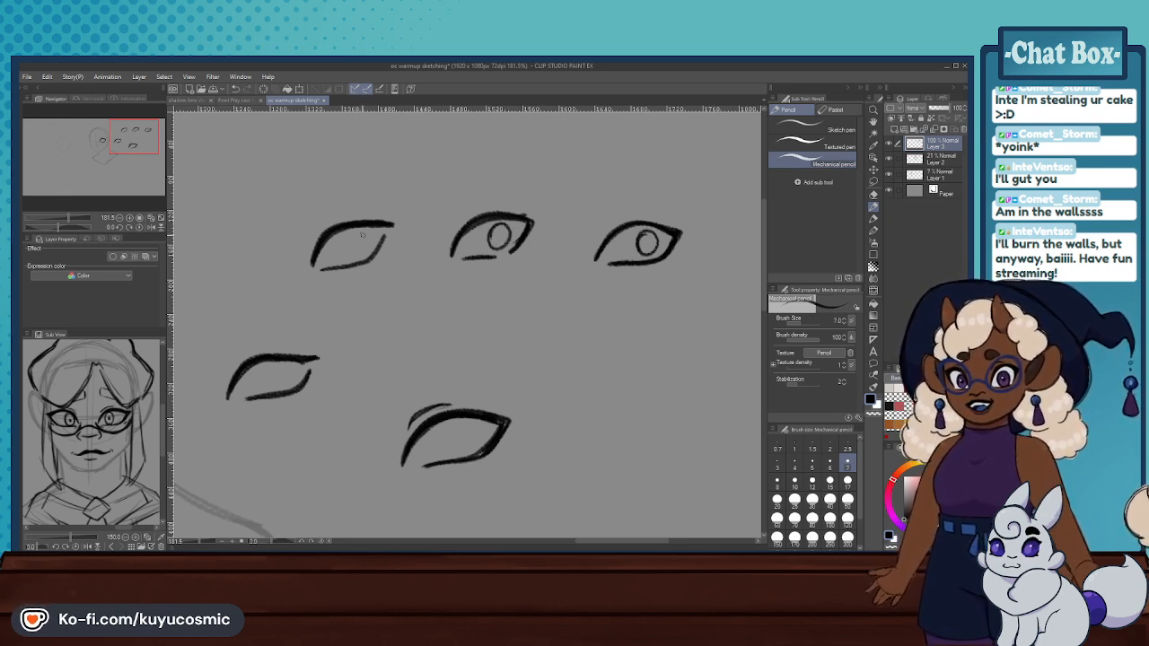
key(ctrl+z)
drag(351, 231, 350, 235)
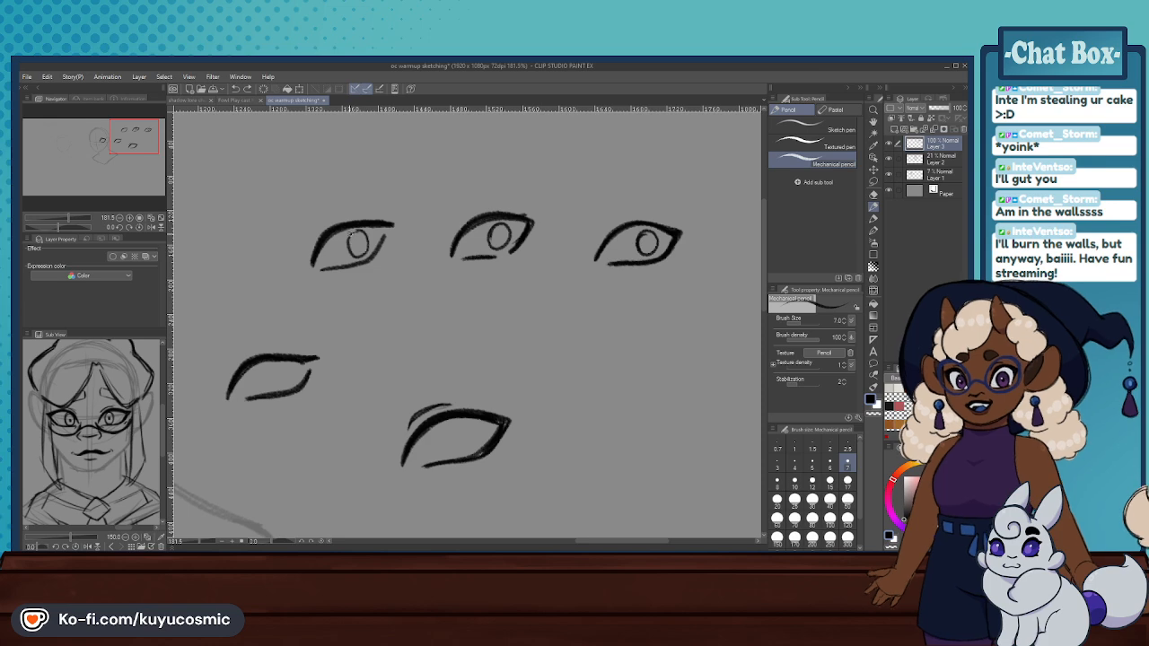
- Examine the practice eyes at different magnifications and compare them with the eye on the head sketch
scroll(634, 337, up, 3)
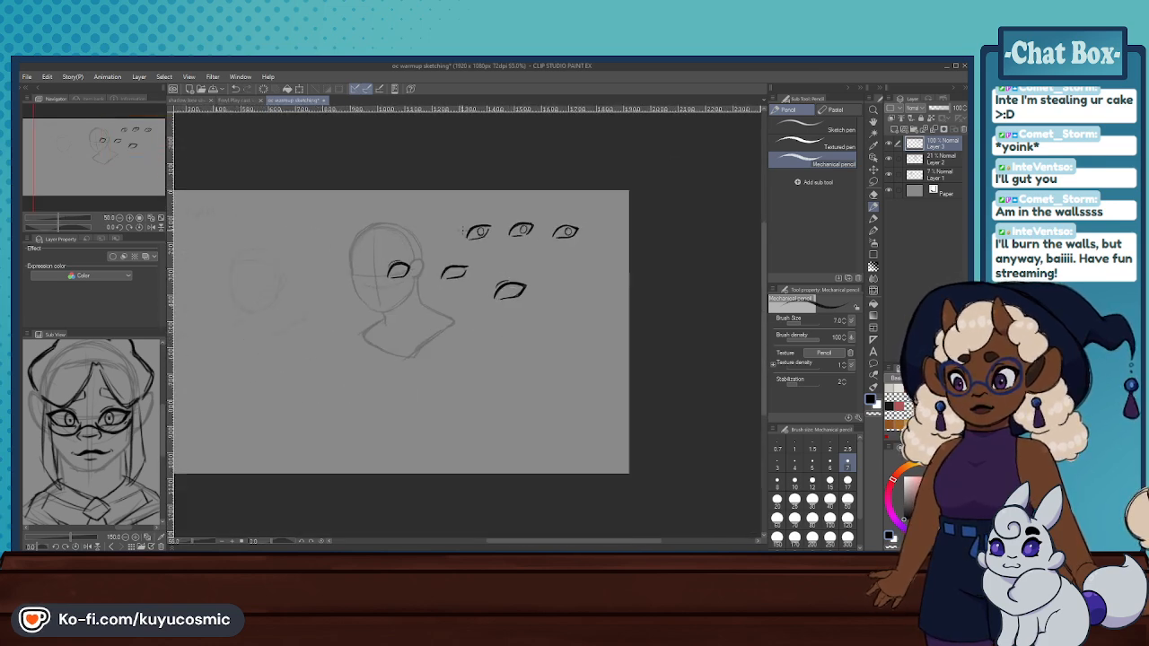
scroll(633, 337, up, 1)
scroll(633, 337, down, 4)
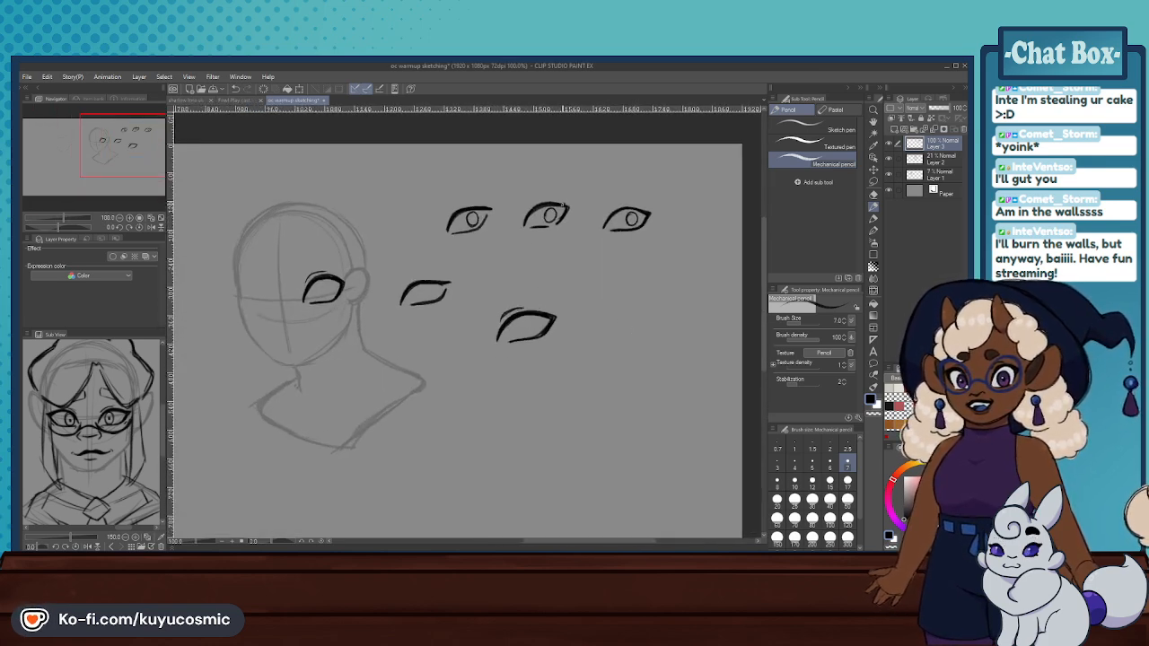
scroll(583, 310, up, 1)
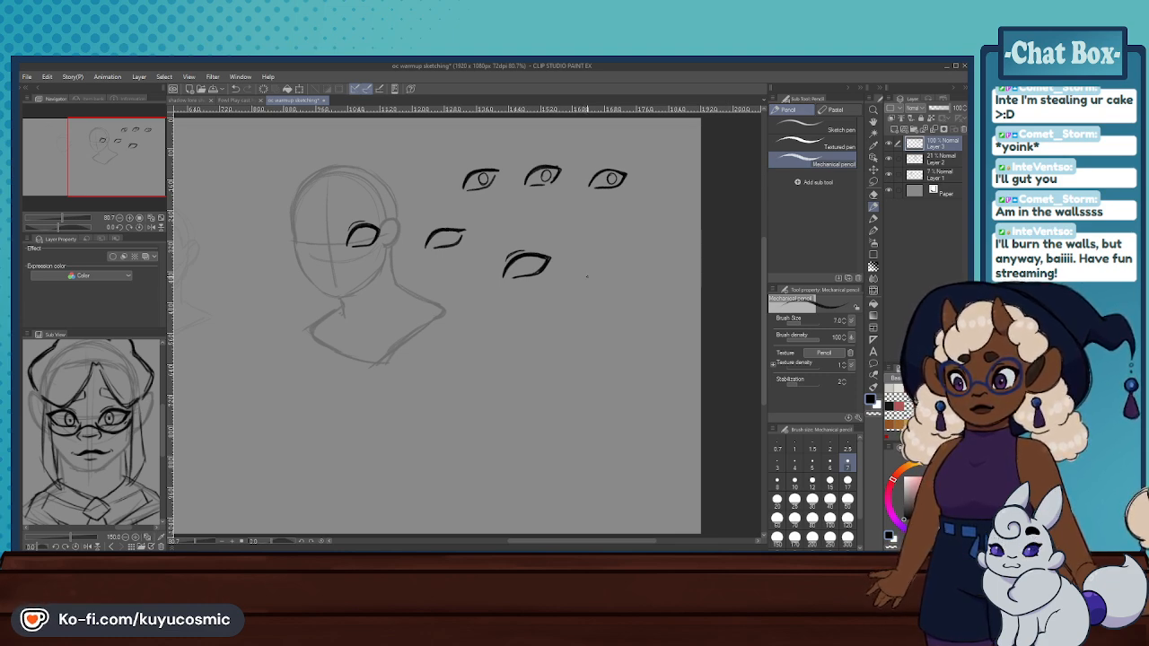
scroll(586, 277, down, 1)
scroll(586, 251, up, 3)
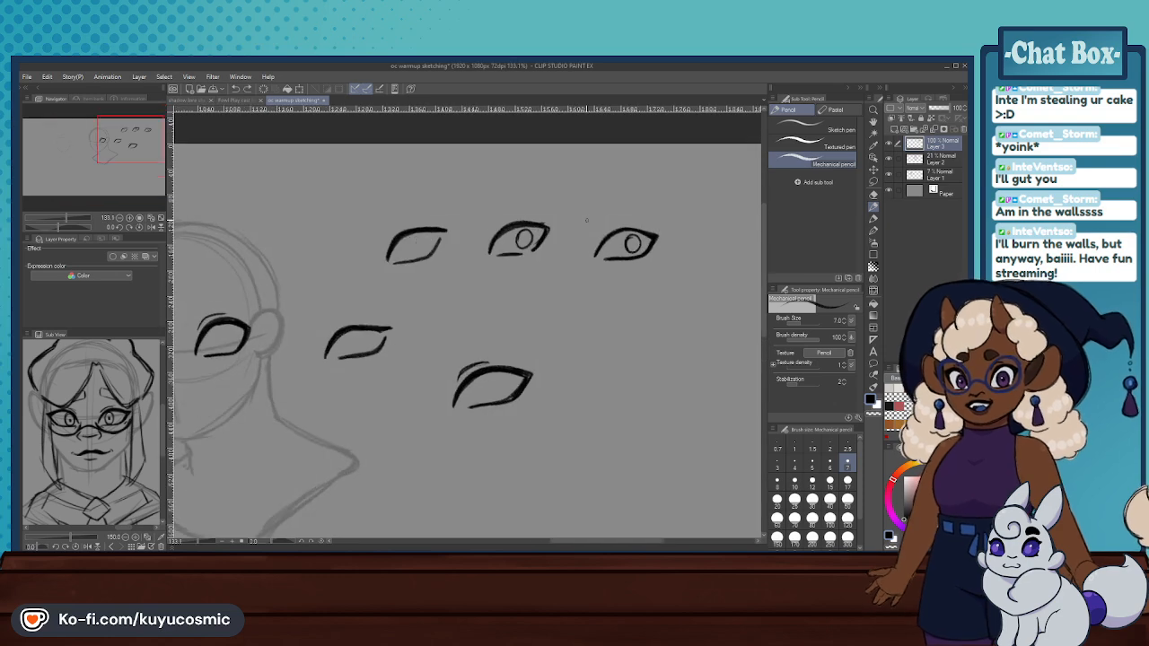
scroll(586, 218, down, 4)
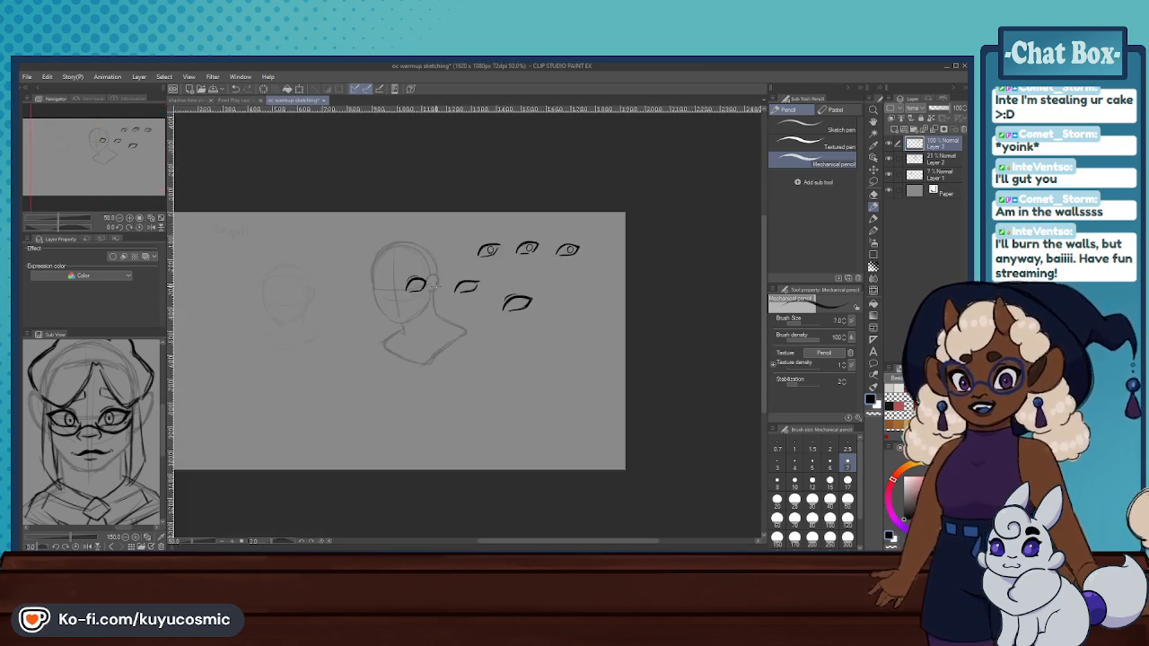
scroll(423, 281, up, 4)
scroll(413, 274, down, 4)
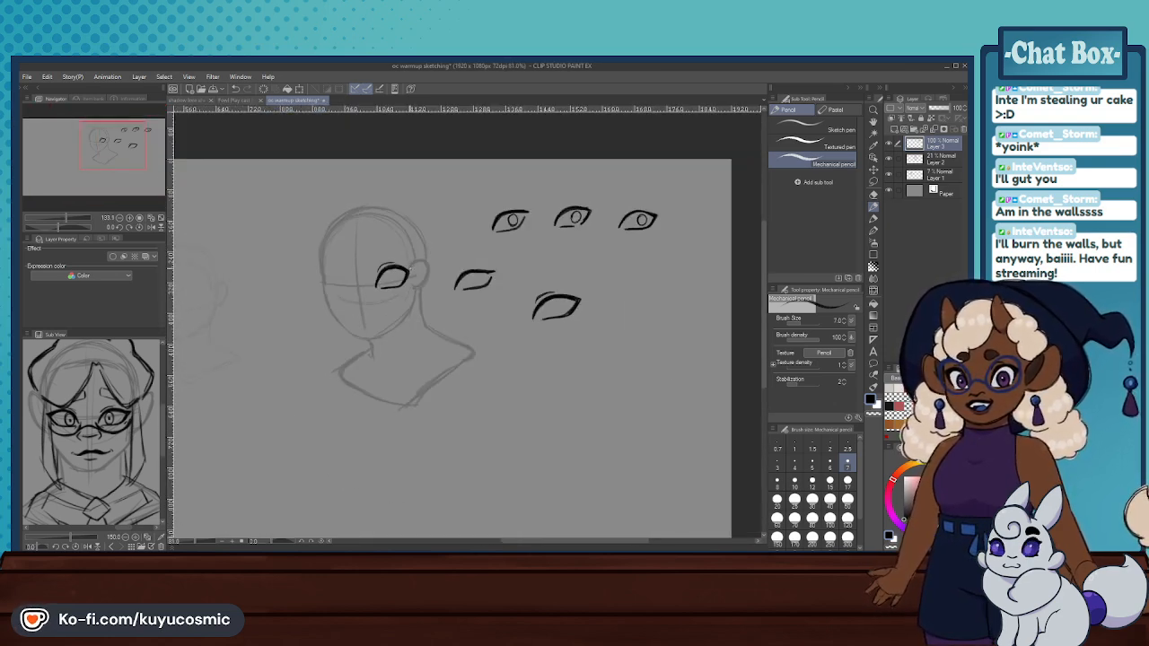
- Draw a small practice eye below the almond-shaped one, with an arched upper lid and a curved lower lid
scroll(499, 321, up, 2)
scroll(499, 321, up, 3)
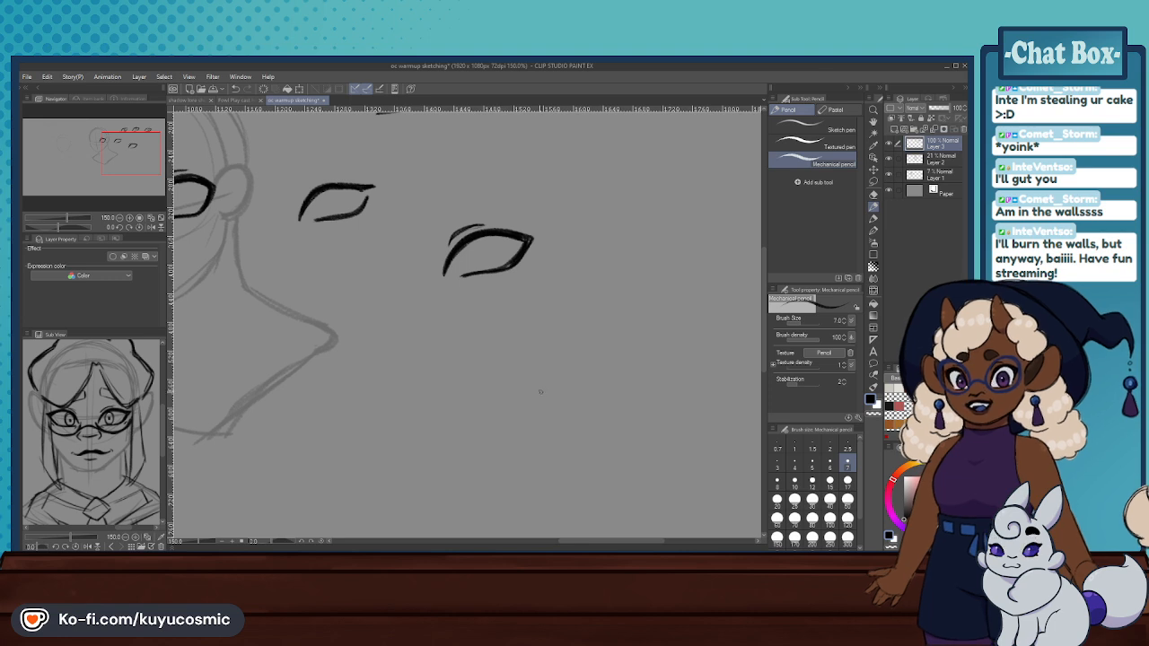
key(ctrl+z)
key(ctrl+z)
mouse_move(537, 407)
mouse_down()
mouse_move(542, 389)
mouse_move(593, 368)
mouse_up()
mouse_move(537, 405)
mouse_down()
mouse_move(550, 381)
mouse_move(599, 368)
mouse_up()
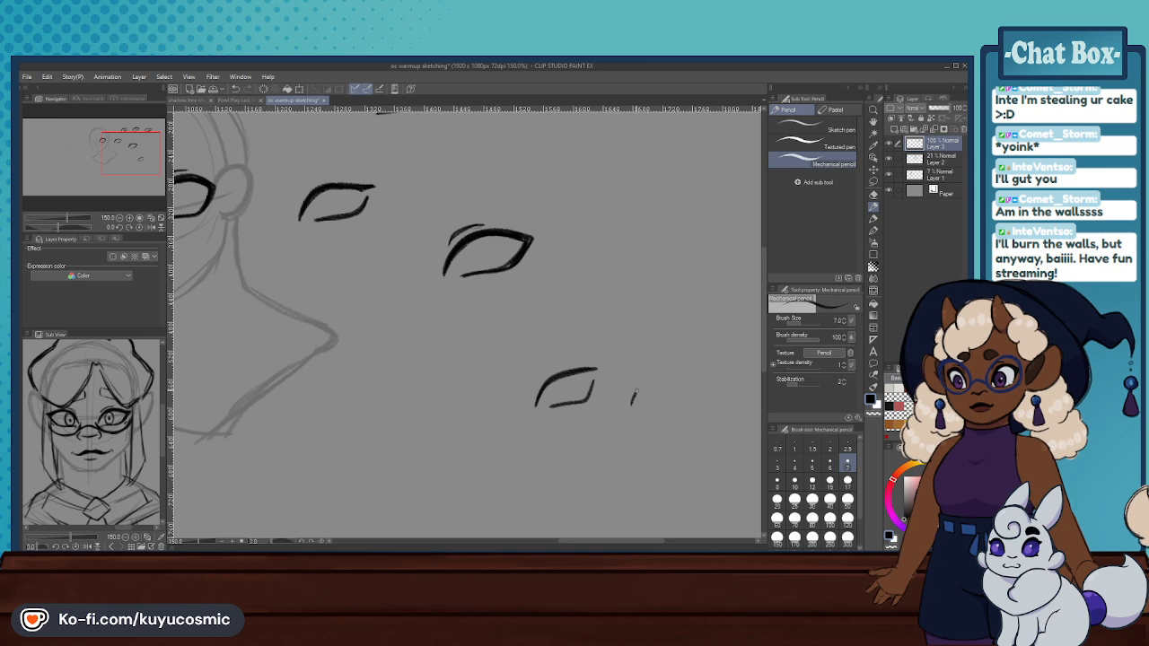
- Draw a second practice eye in the lower row with a bold upper lid angled down at the outer corner and a short lower line
mouse_move(634, 395)
mouse_down()
mouse_move(658, 372)
mouse_move(696, 367)
mouse_up()
key(ctrl+z)
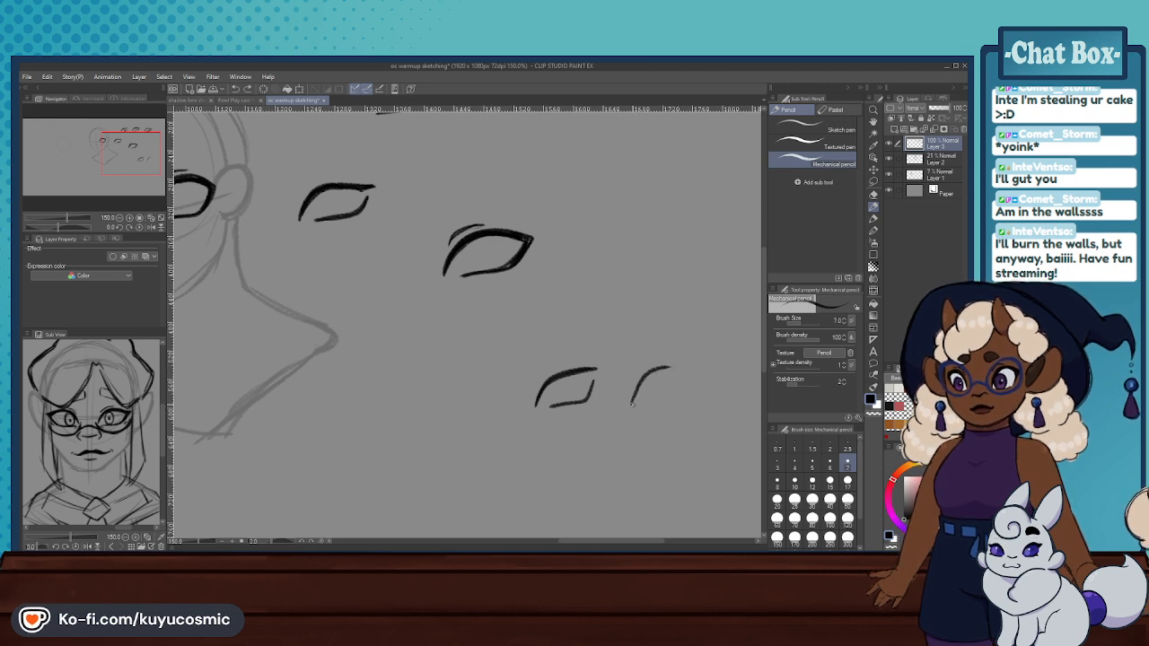
drag(631, 403, 691, 369)
key(ctrl+z)
mouse_move(632, 403)
mouse_down()
mouse_move(668, 369)
mouse_move(693, 368)
mouse_up()
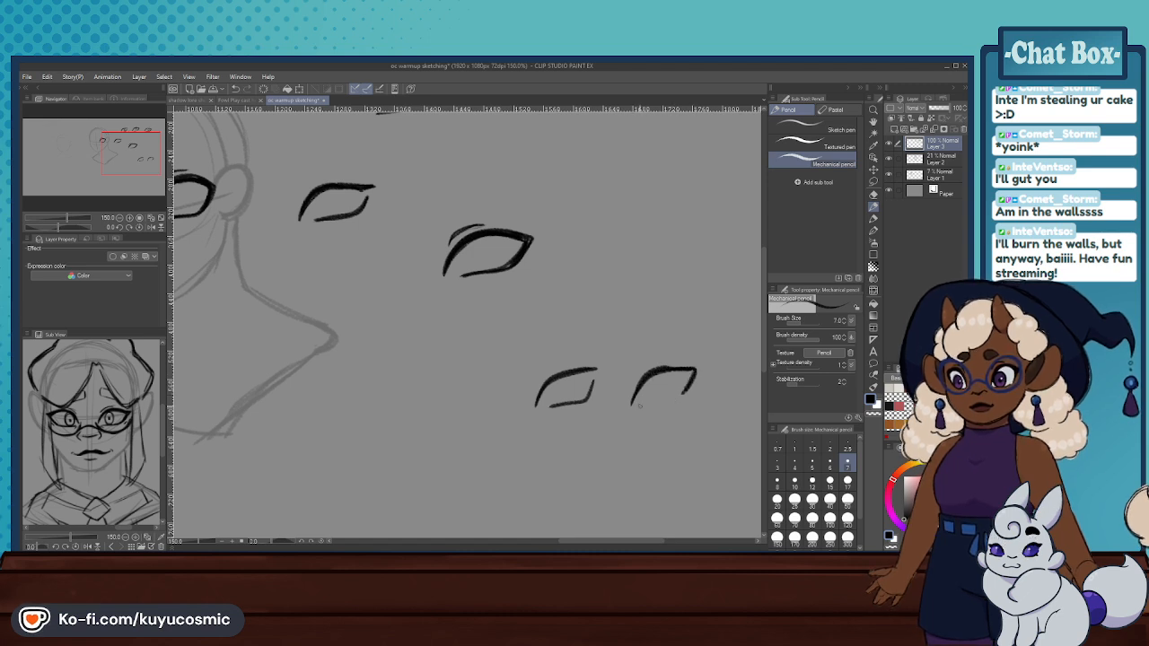
key(ctrl+z)
drag(642, 405, 675, 401)
key(ctrl+z)
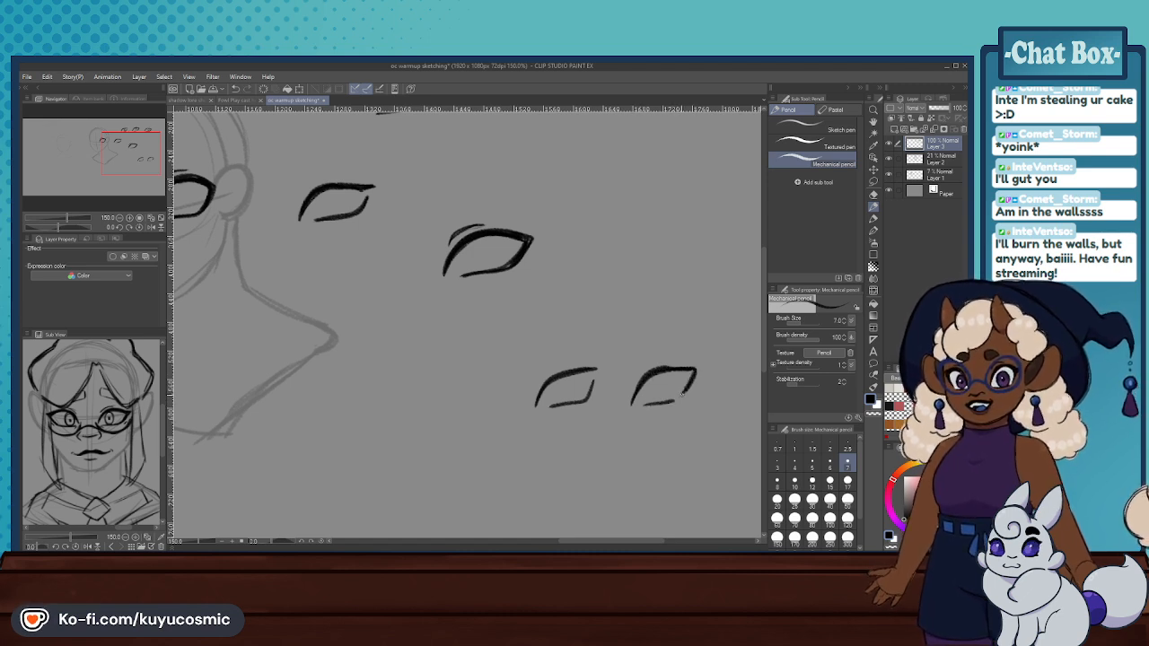
- Add a third practice eye to the end of the lower row, with a rounded upper lid and a continuous curved lower lid
drag(127, 173, 190, 156)
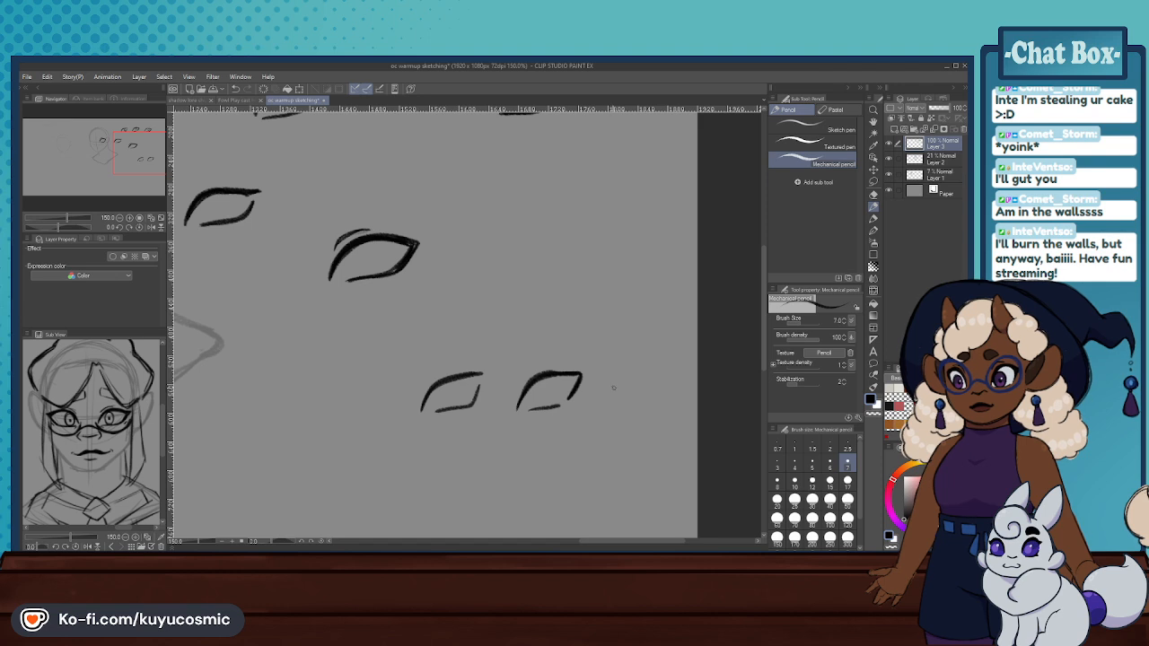
drag(622, 381, 669, 370)
key(ctrl+z)
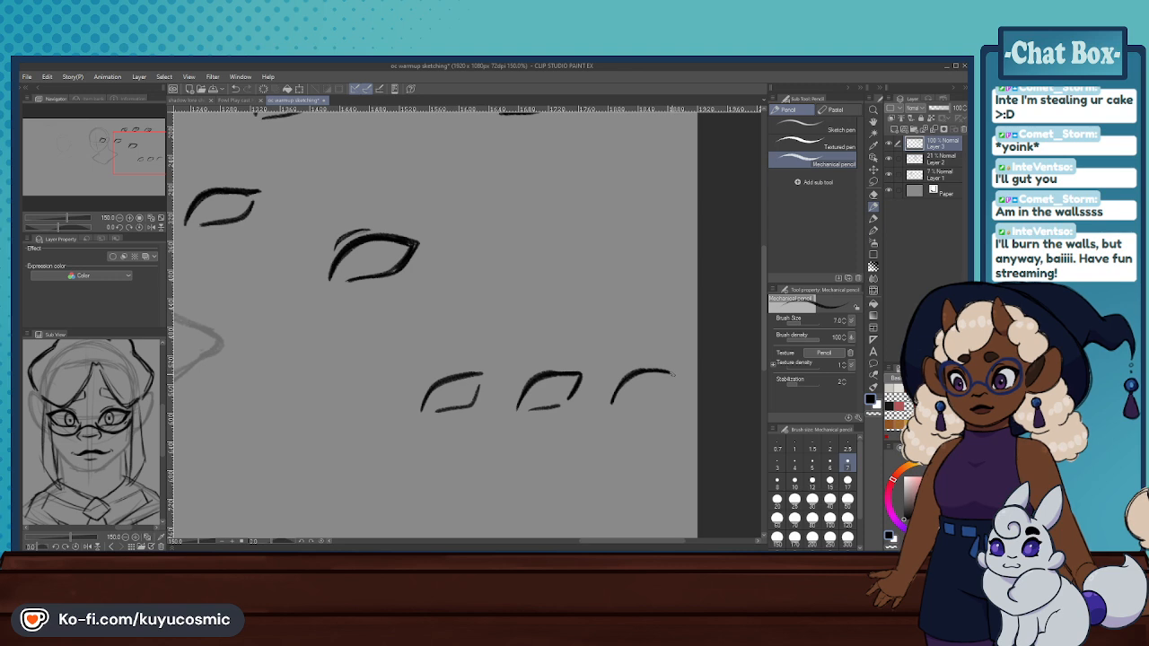
key(ctrl+z)
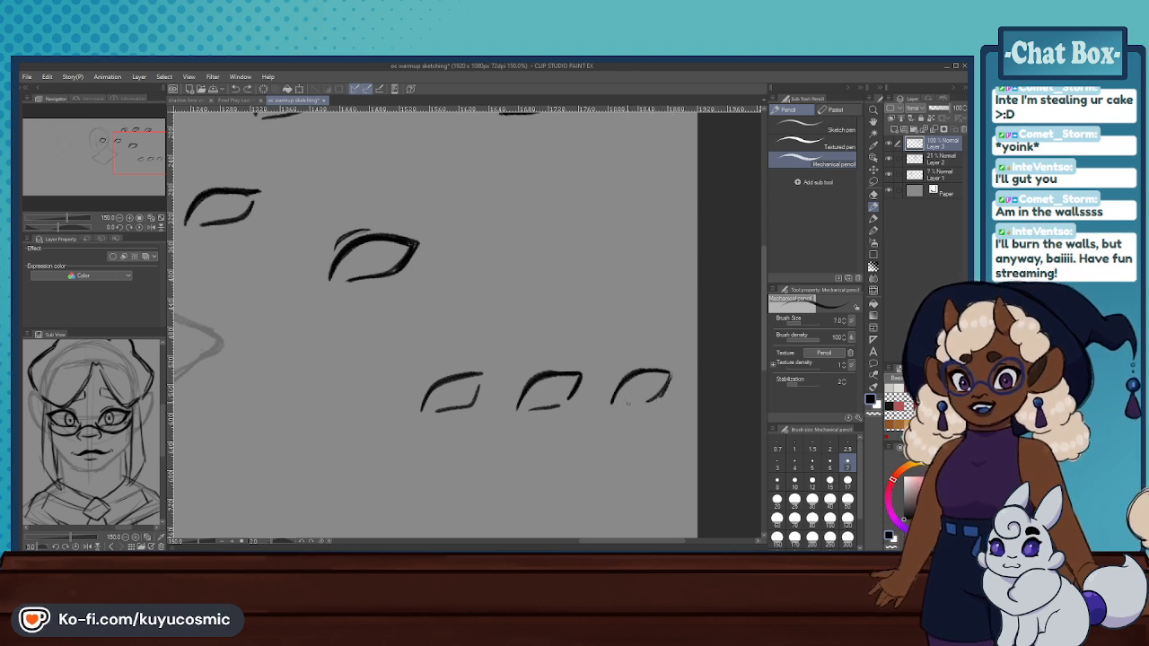
drag(617, 403, 662, 394)
key(ctrl+z)
key(ctrl+z)
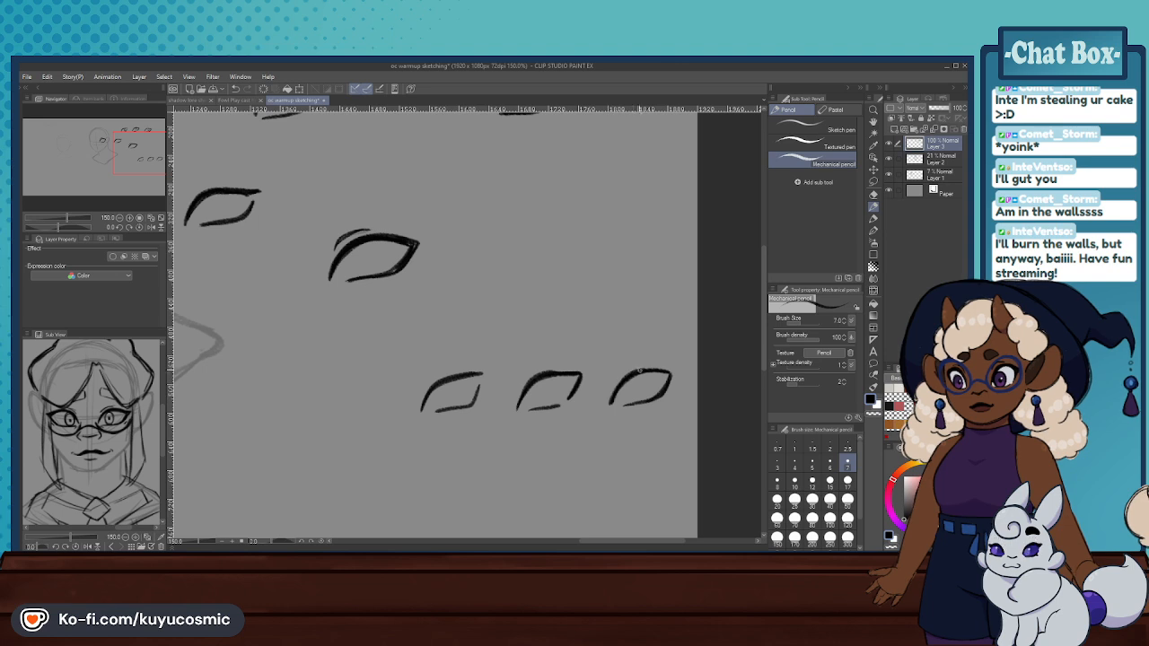
key(ctrl+z)
mouse_move(620, 393)
mouse_down()
mouse_move(612, 403)
mouse_move(673, 371)
mouse_up()
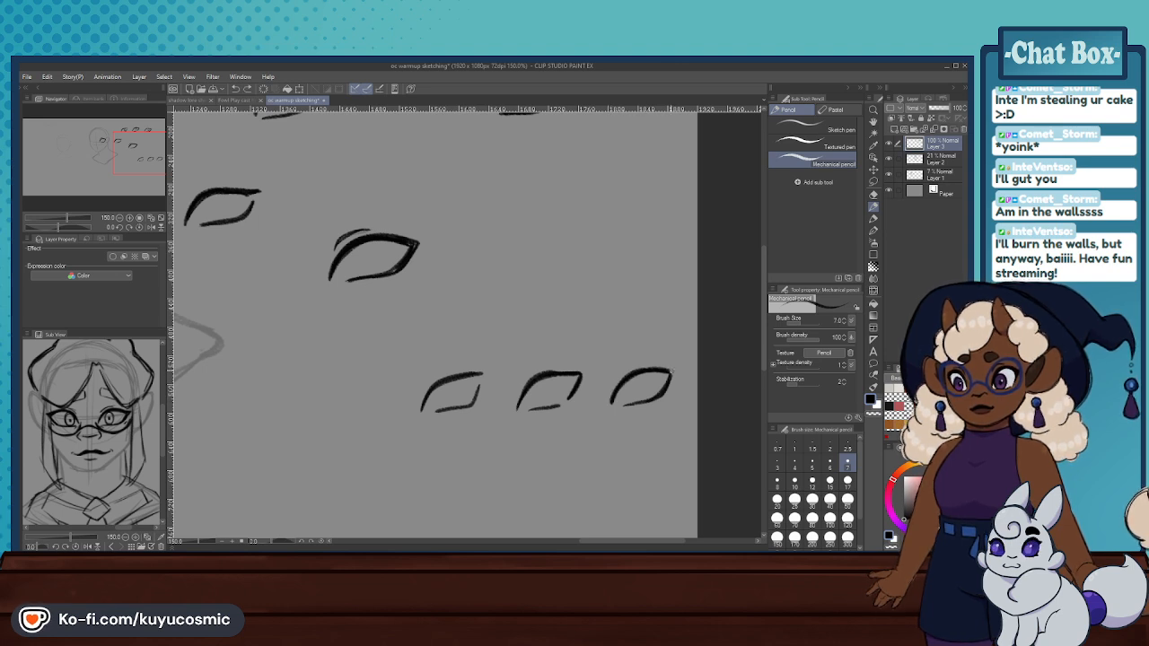
- Thicken and lengthen the upper lid of the first lower-row eye and redraw its lower lid
drag(422, 410, 459, 377)
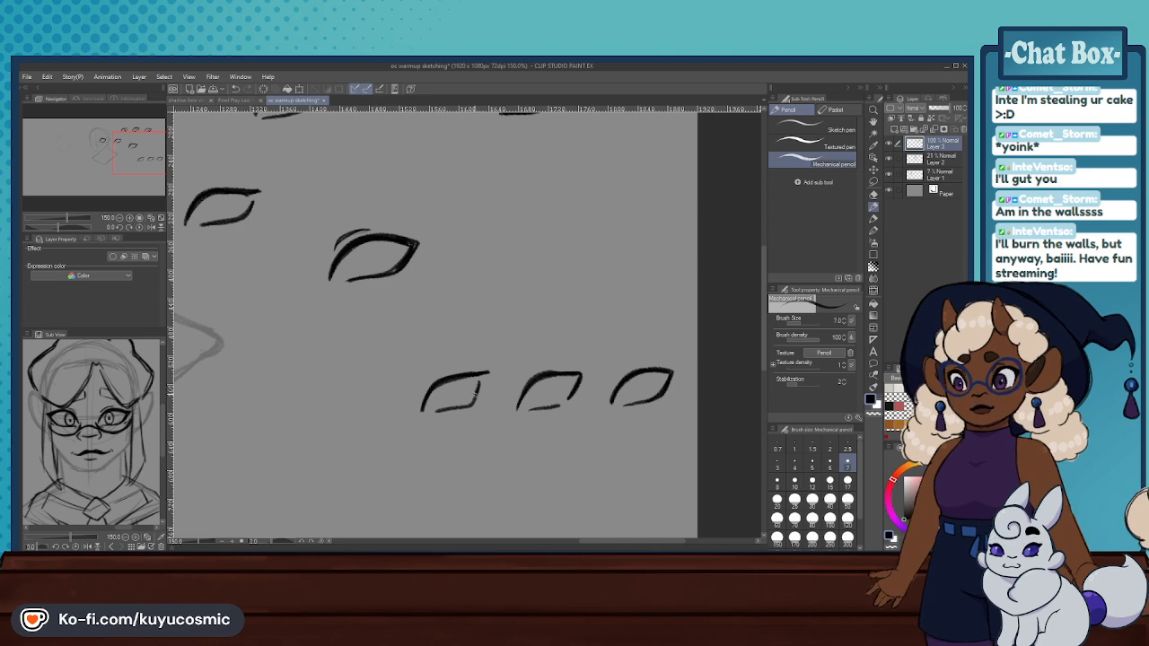
key(ctrl+z)
mouse_move(464, 403)
mouse_down()
mouse_move(481, 384)
mouse_move(435, 413)
mouse_up()
key(ctrl+z)
- Compare the practice eyes with the head sketch and bring the smiling front-facing character into the reference view
scroll(565, 341, down, 9)
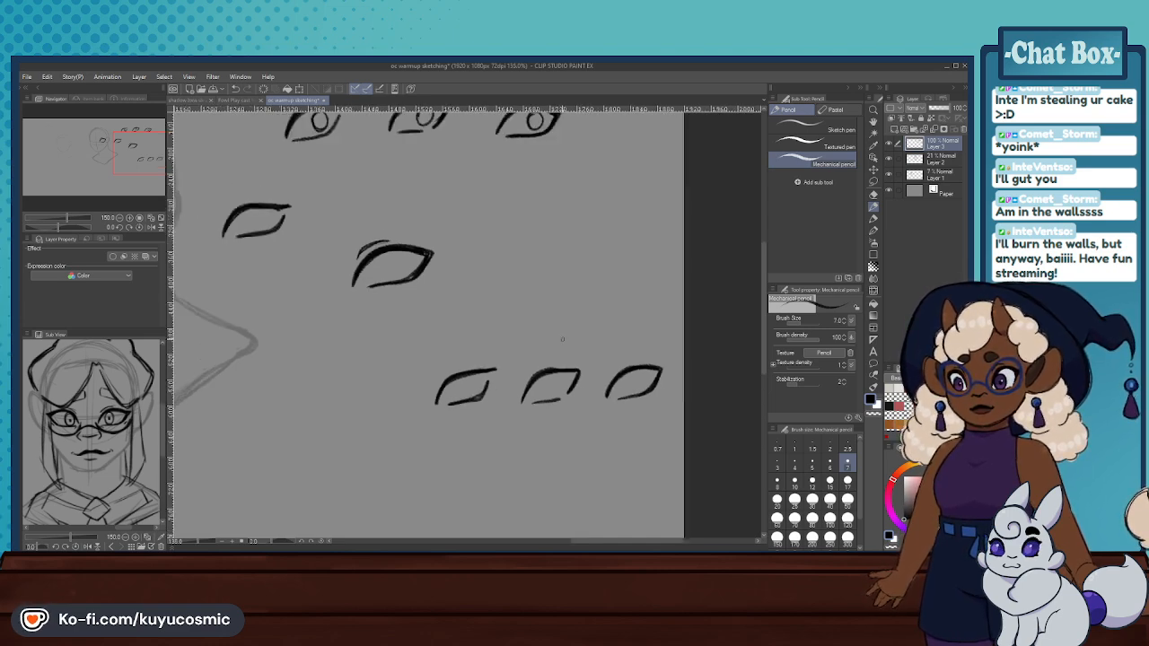
scroll(571, 340, up, 7)
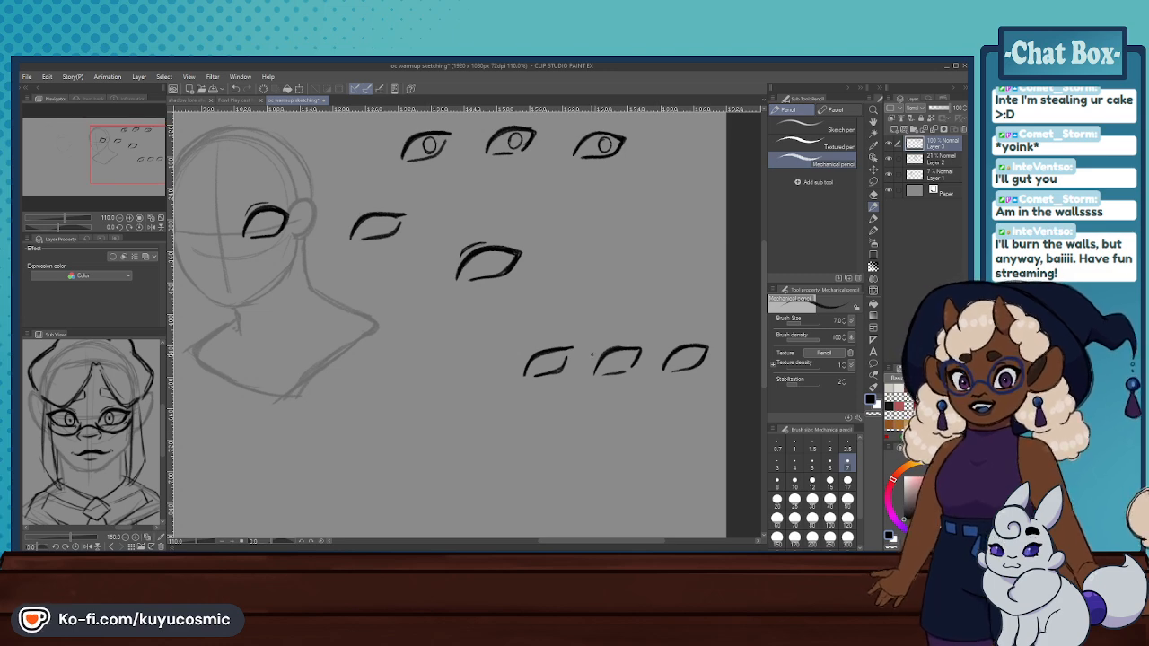
scroll(588, 351, down, 4)
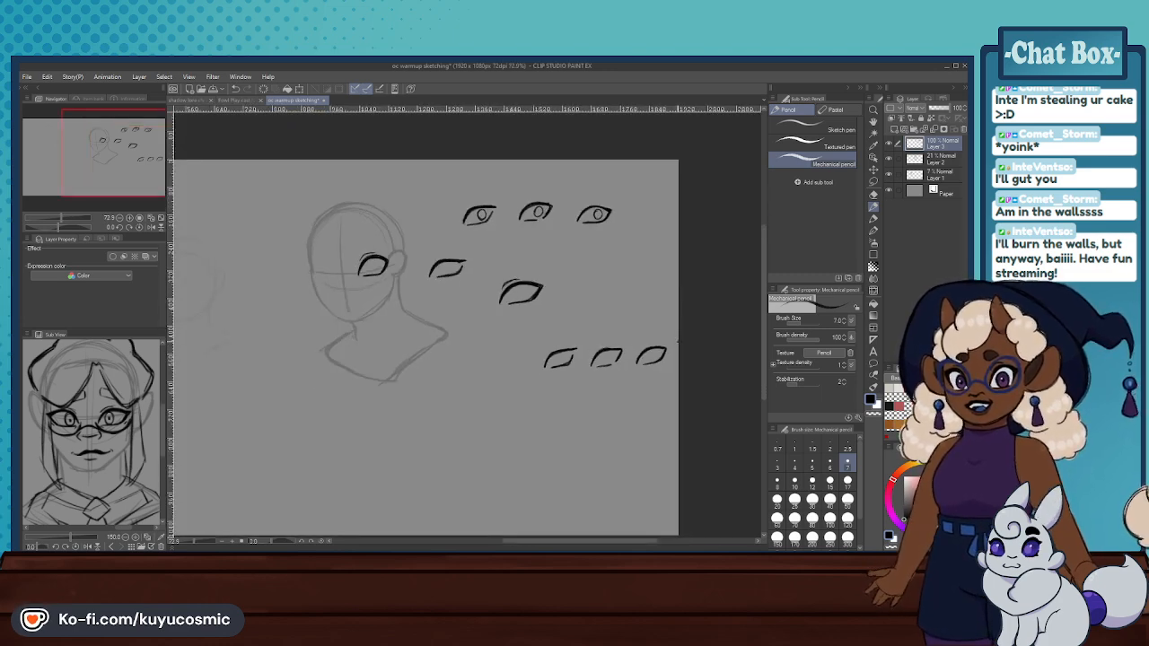
scroll(608, 345, down, 1)
scroll(600, 342, up, 2)
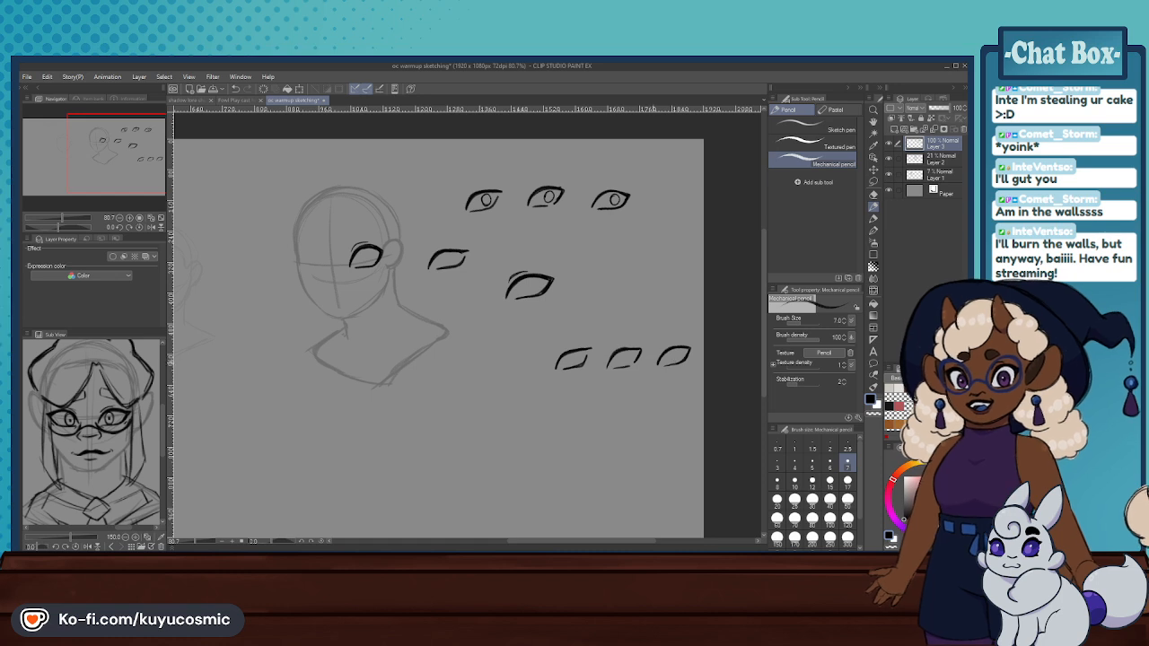
drag(77, 398, 95, 378)
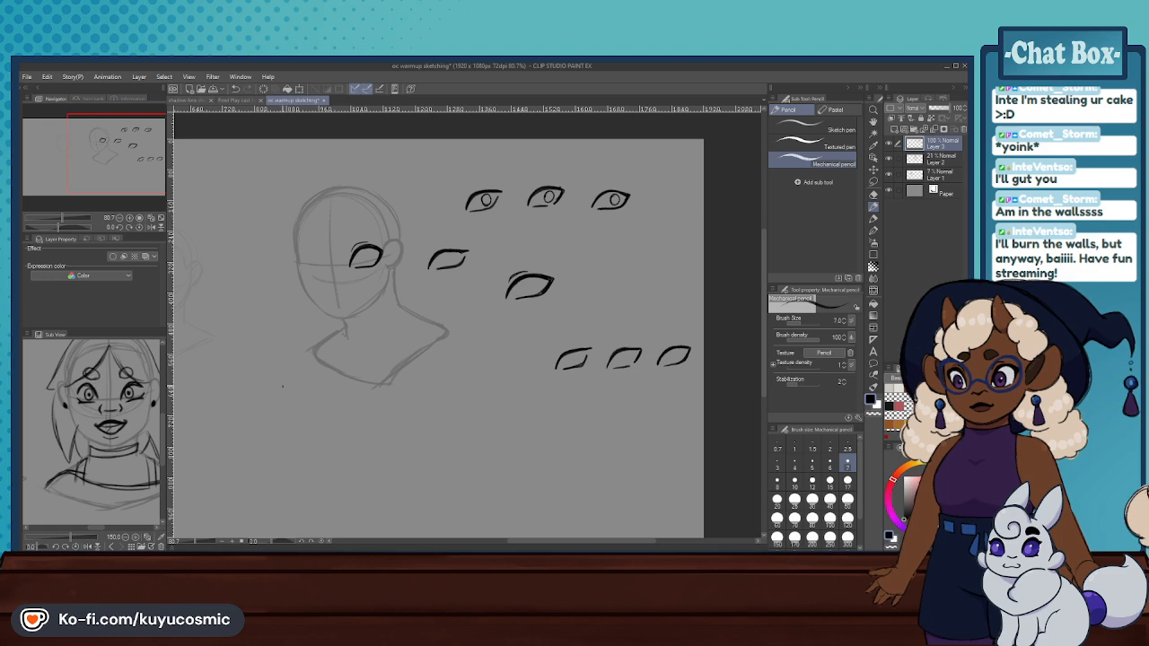
scroll(557, 384, down, 2)
scroll(514, 349, up, 4)
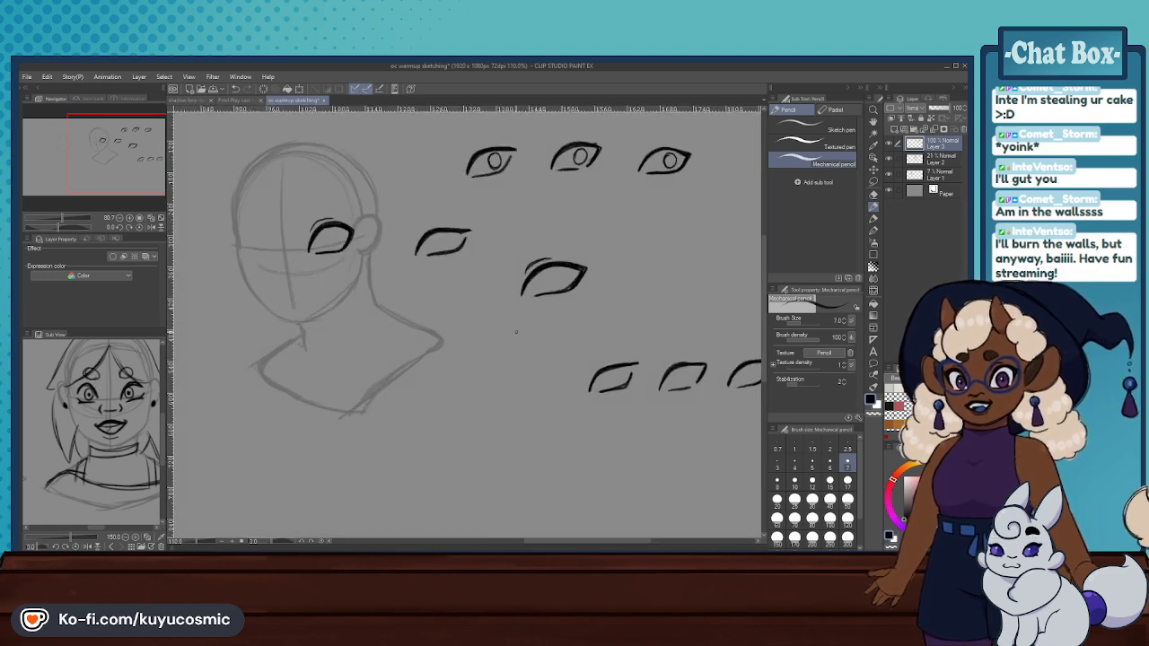
- Show the long-haired three-quarter portrait in the reference view and erase all practice eyes beside the head with the Hard eraser
click(873, 195)
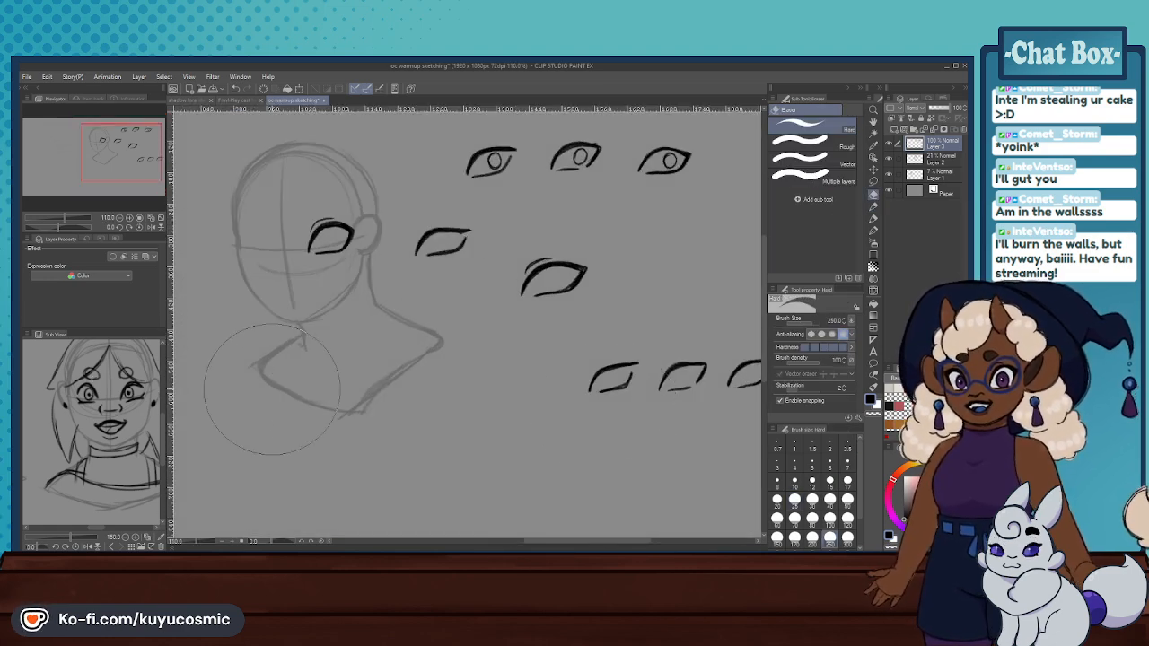
mouse_move(70, 403)
mouse_down()
mouse_move(167, 426)
mouse_move(200, 407)
mouse_move(139, 408)
mouse_move(121, 392)
mouse_up()
scroll(558, 396, down, 3)
scroll(558, 396, up, 2)
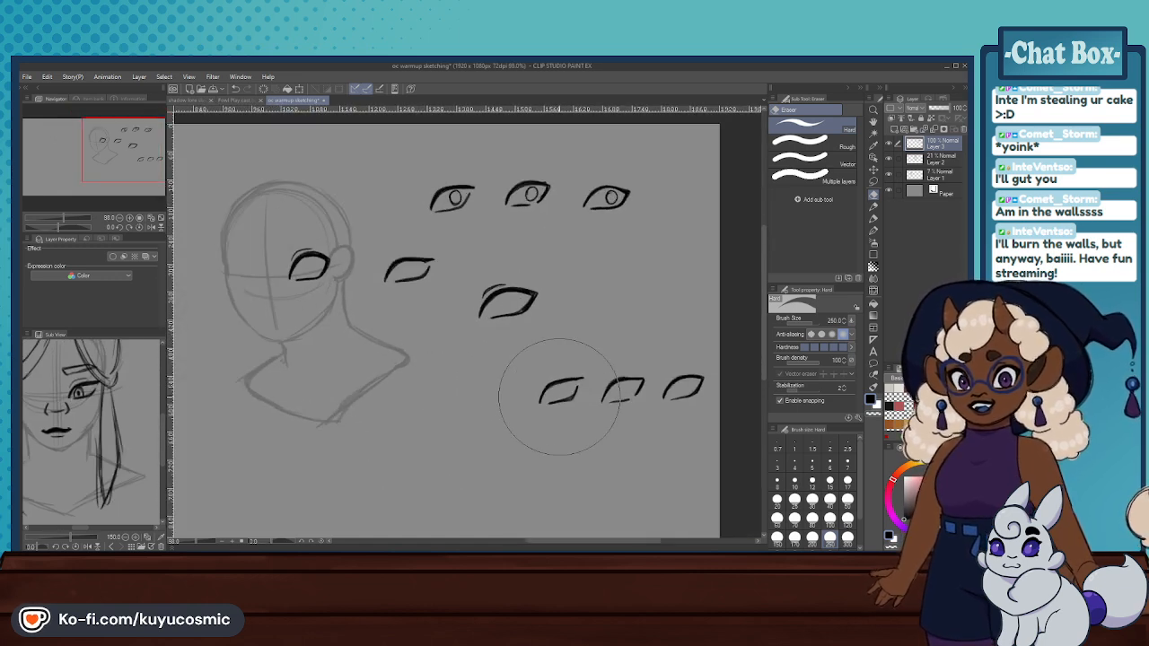
mouse_move(558, 397)
mouse_down()
mouse_move(676, 379)
mouse_move(651, 386)
mouse_move(609, 346)
mouse_move(432, 284)
mouse_move(601, 204)
mouse_move(440, 318)
mouse_move(493, 206)
mouse_move(462, 278)
mouse_move(641, 353)
mouse_up()
key(ctrl+z)
key(ctrl+z)
scroll(608, 270, down, 3)
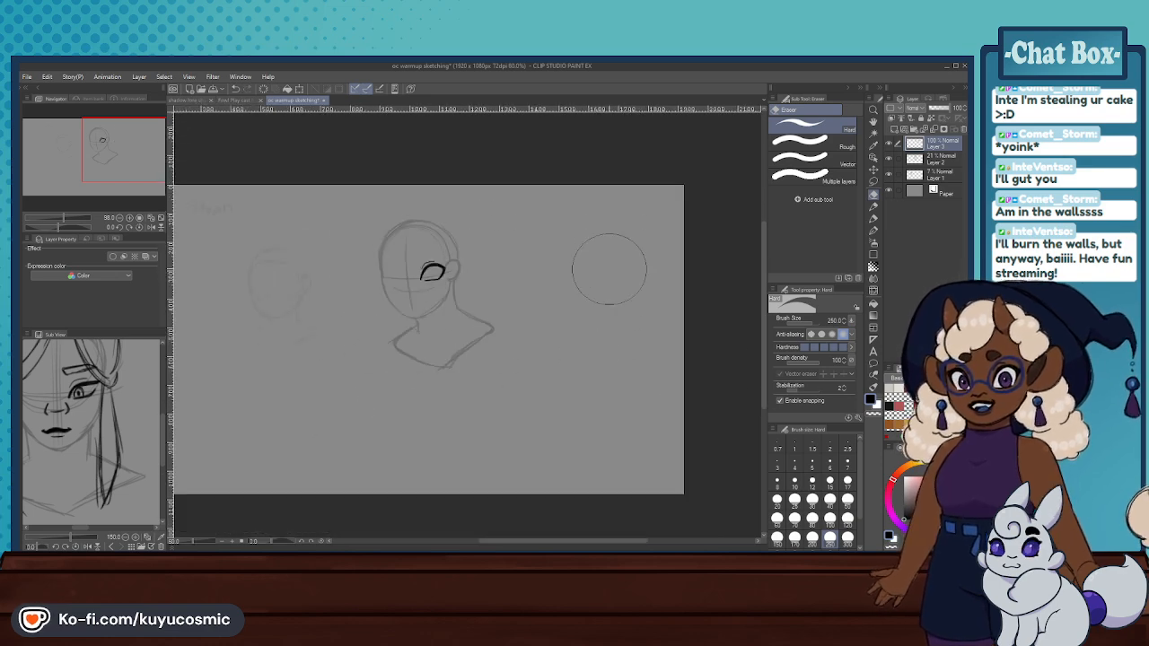
- Erase the remaining eye on the head and draw a pair of rounded eyes flanking the face's centre line with the Mechanical pencil
scroll(412, 238, up, 3)
drag(453, 319, 495, 321)
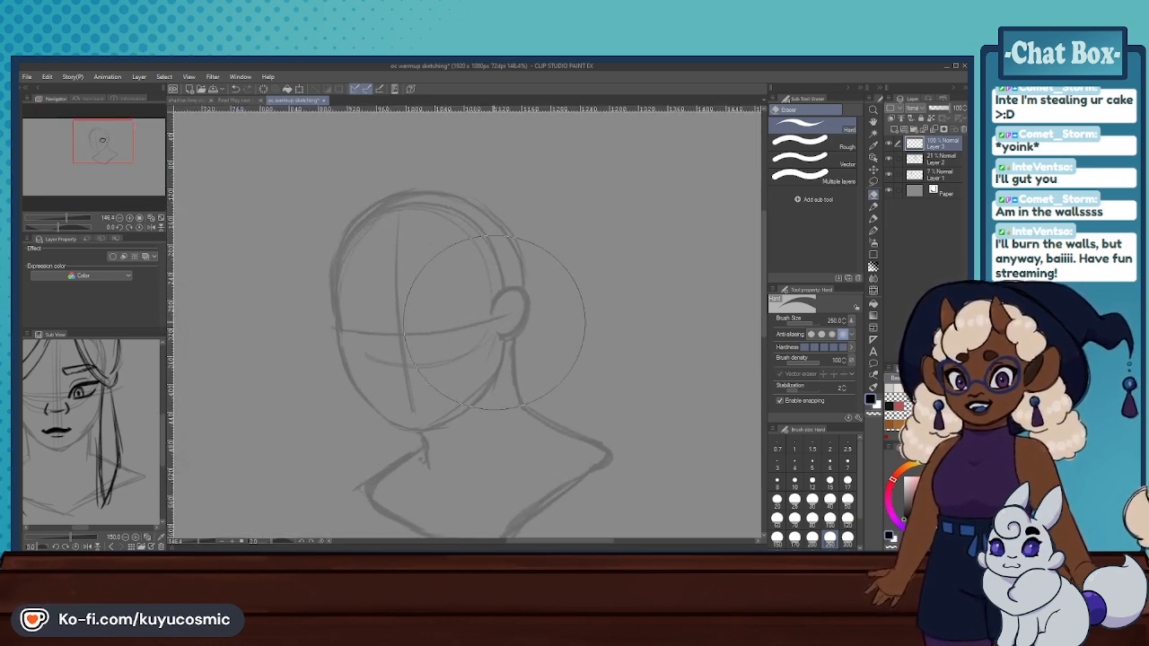
key(p)
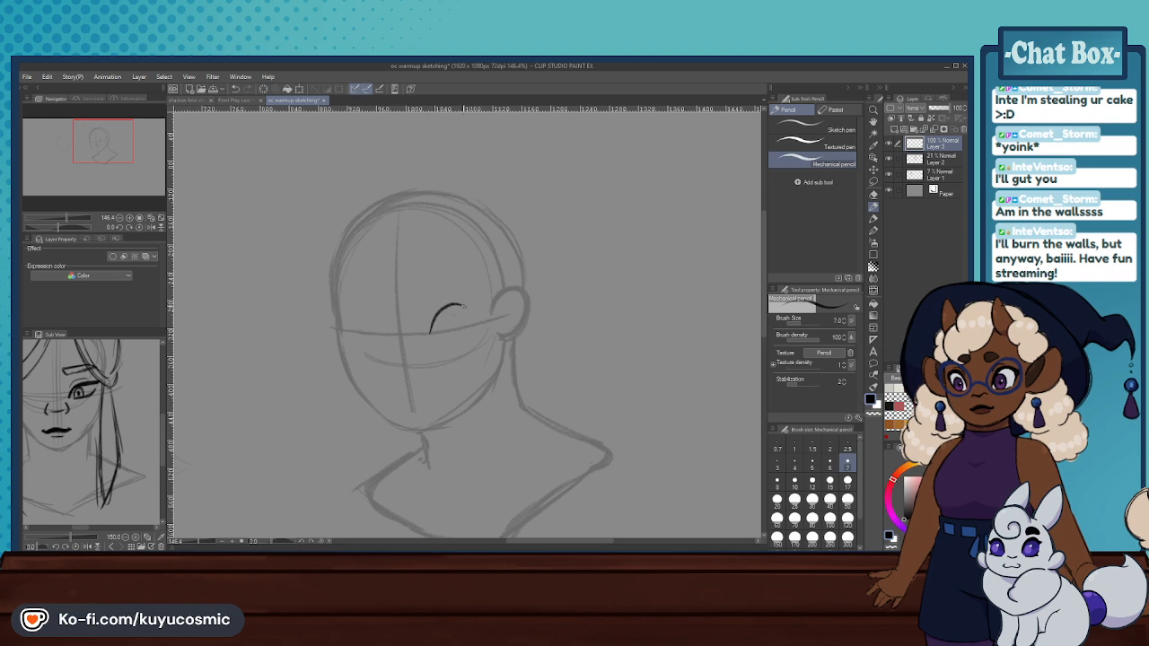
key(ctrl+z)
mouse_move(436, 328)
mouse_down()
mouse_move(439, 314)
mouse_move(473, 303)
mouse_move(437, 321)
mouse_move(451, 299)
mouse_move(476, 309)
mouse_up()
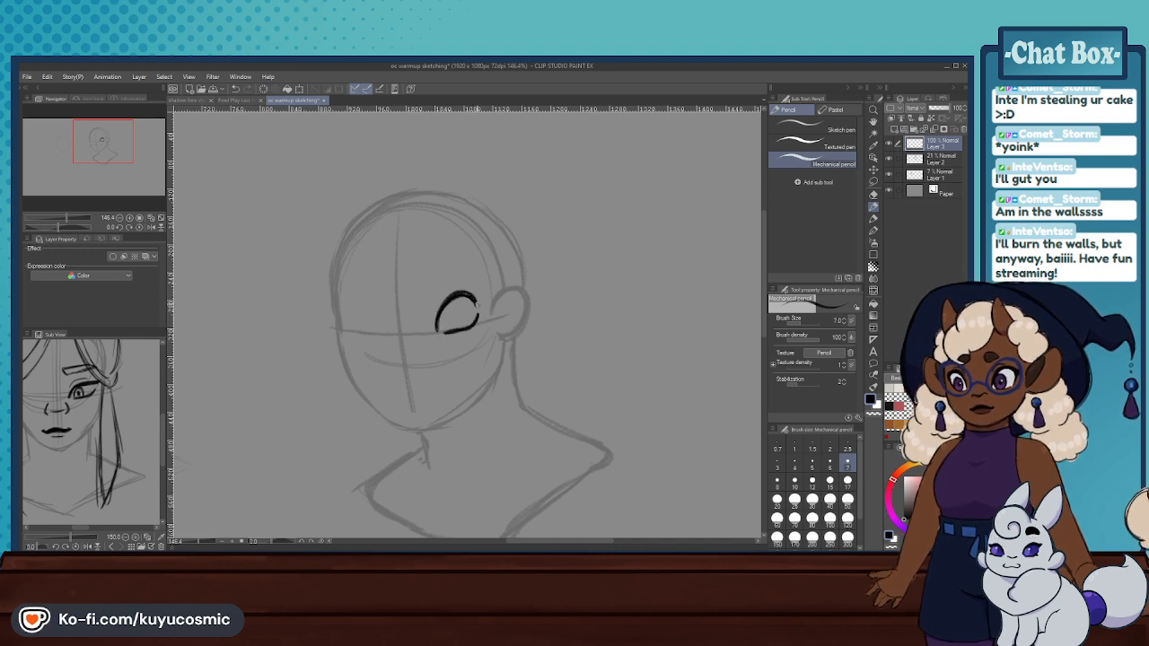
drag(387, 330, 362, 301)
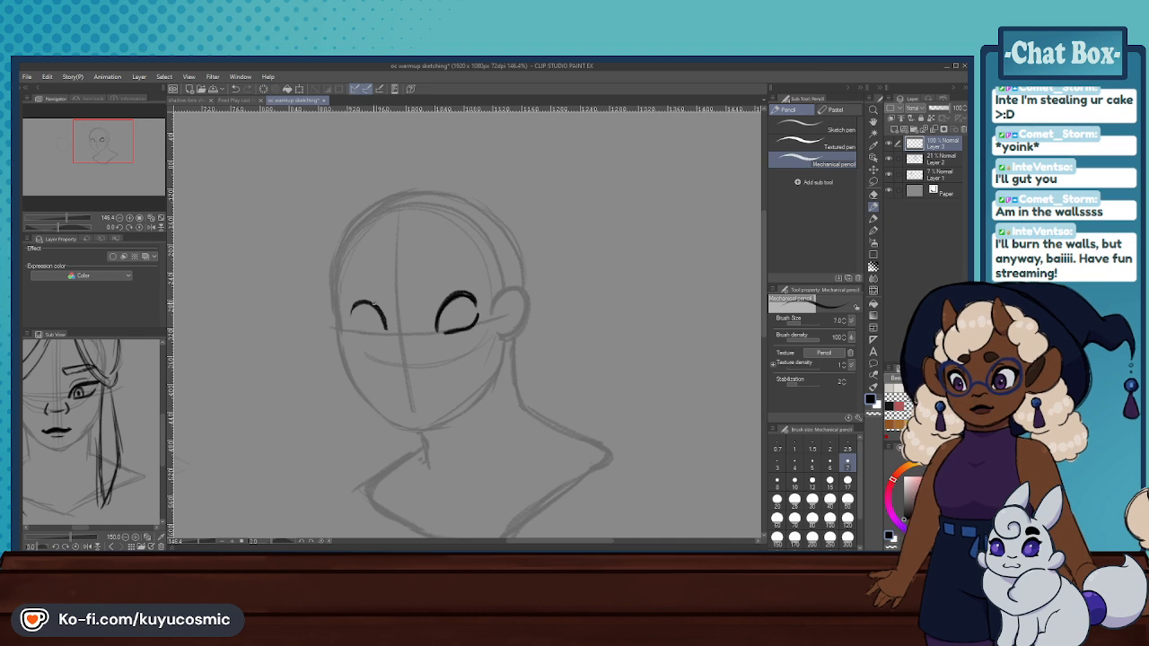
mouse_move(355, 334)
mouse_down()
mouse_move(380, 339)
mouse_move(351, 327)
mouse_up()
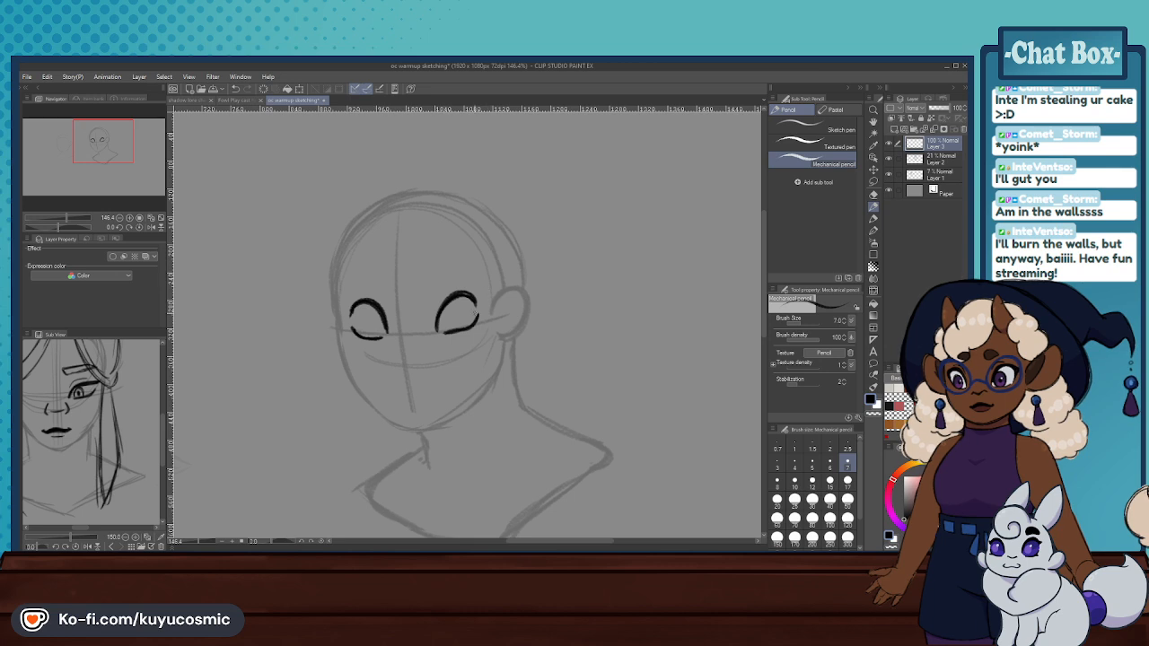
- Lasso the eye nearer the ear and shift it slightly towards the face's centre line
click(874, 183)
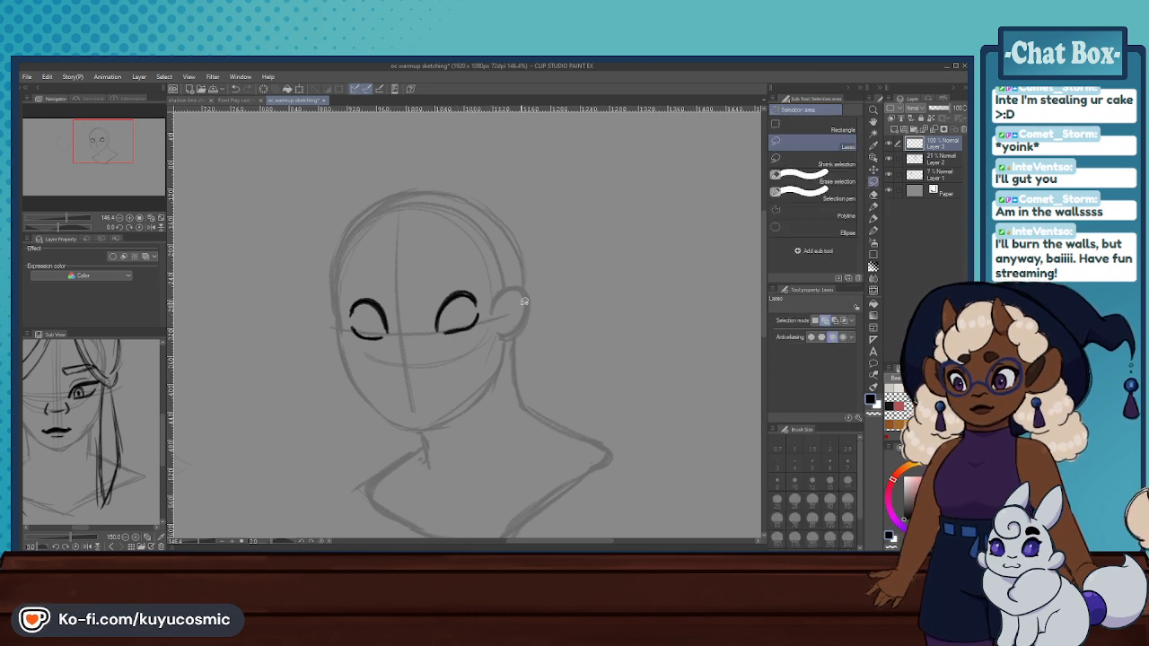
mouse_move(503, 297)
mouse_down()
mouse_move(476, 368)
mouse_move(508, 324)
mouse_up()
key(ctrl+t)
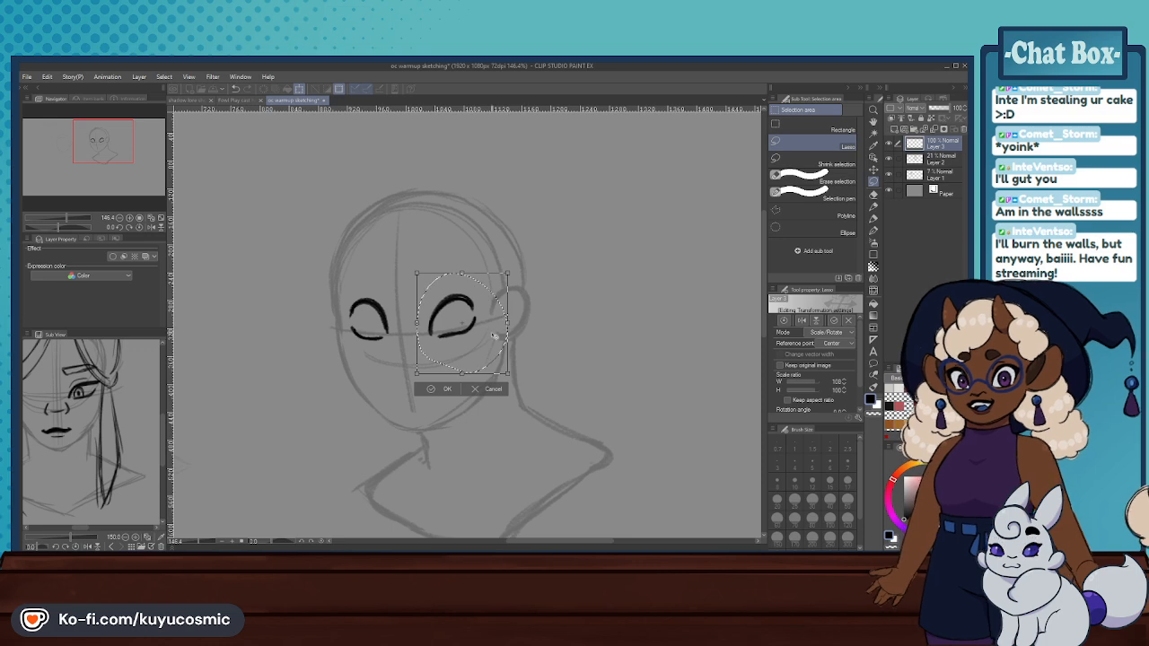
click(430, 388)
click(377, 388)
scroll(525, 333, down, 11)
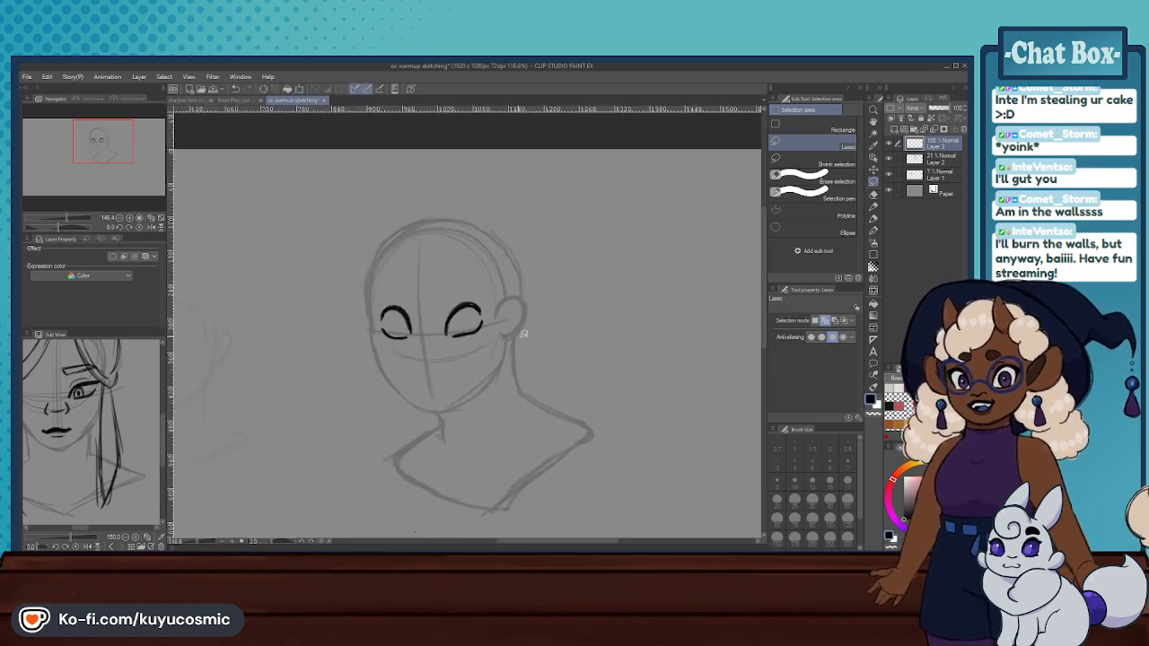
- Lasso both eyes together and nudge them slightly towards the far side of the face
scroll(489, 353, up, 9)
mouse_move(547, 328)
mouse_down()
mouse_move(476, 320)
mouse_move(563, 314)
mouse_move(528, 327)
mouse_up()
click(535, 354)
click(478, 354)
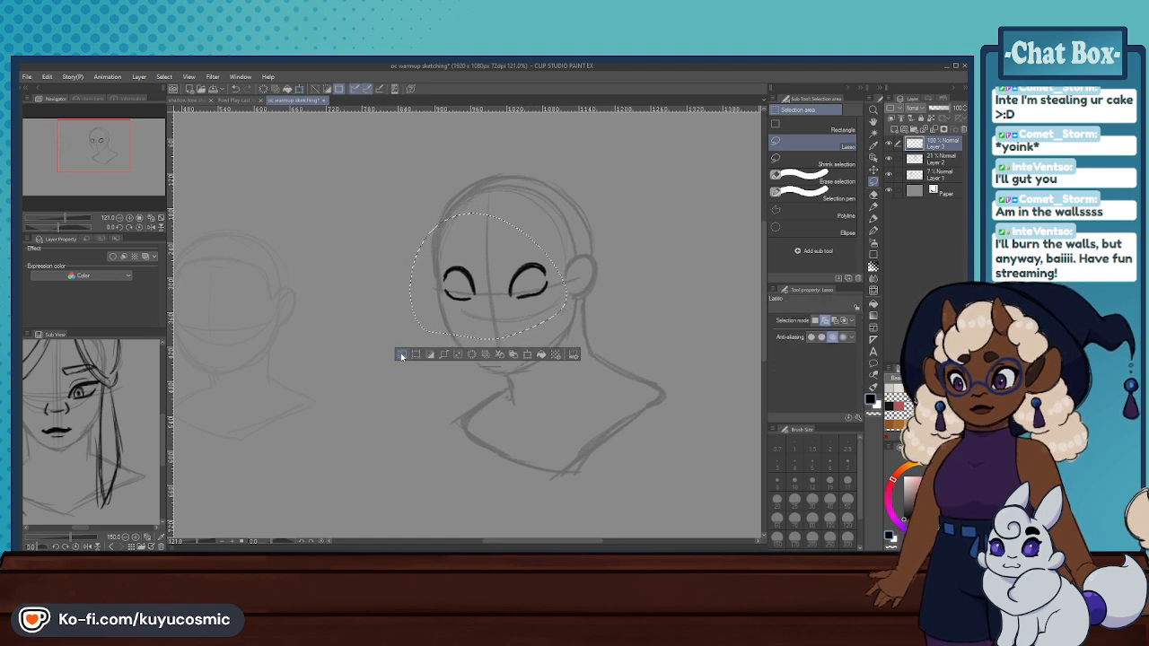
click(401, 356)
- Erase and redraw the lower lid of the eye nearer the ear, and try a nostril mark beside the centre line
click(872, 194)
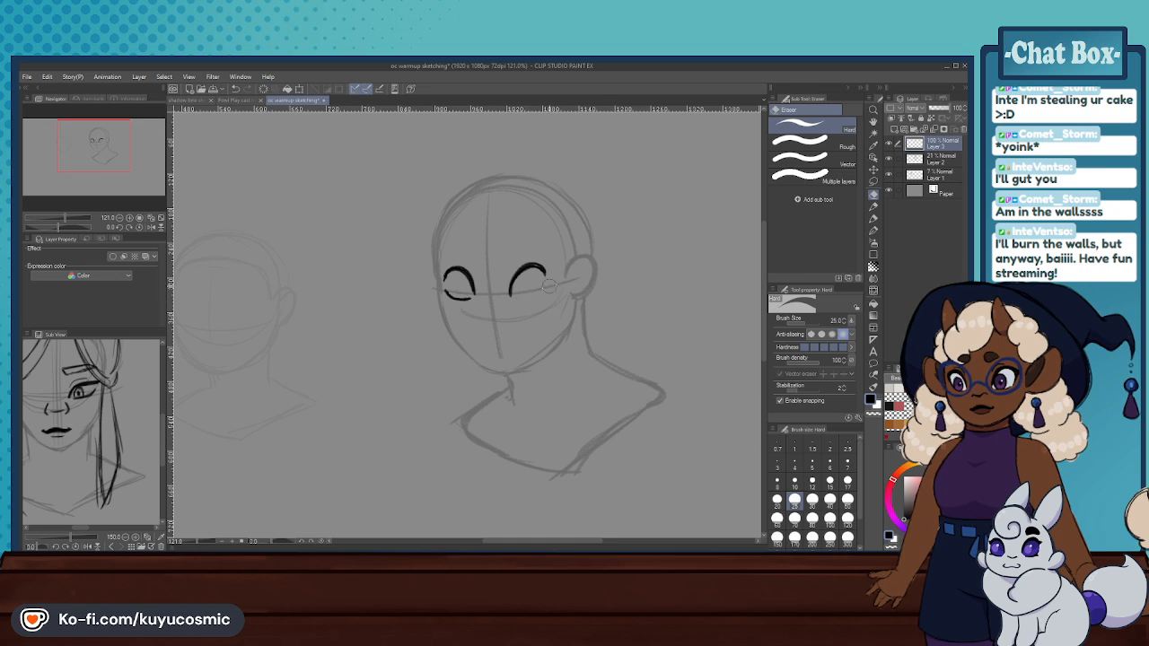
click(873, 212)
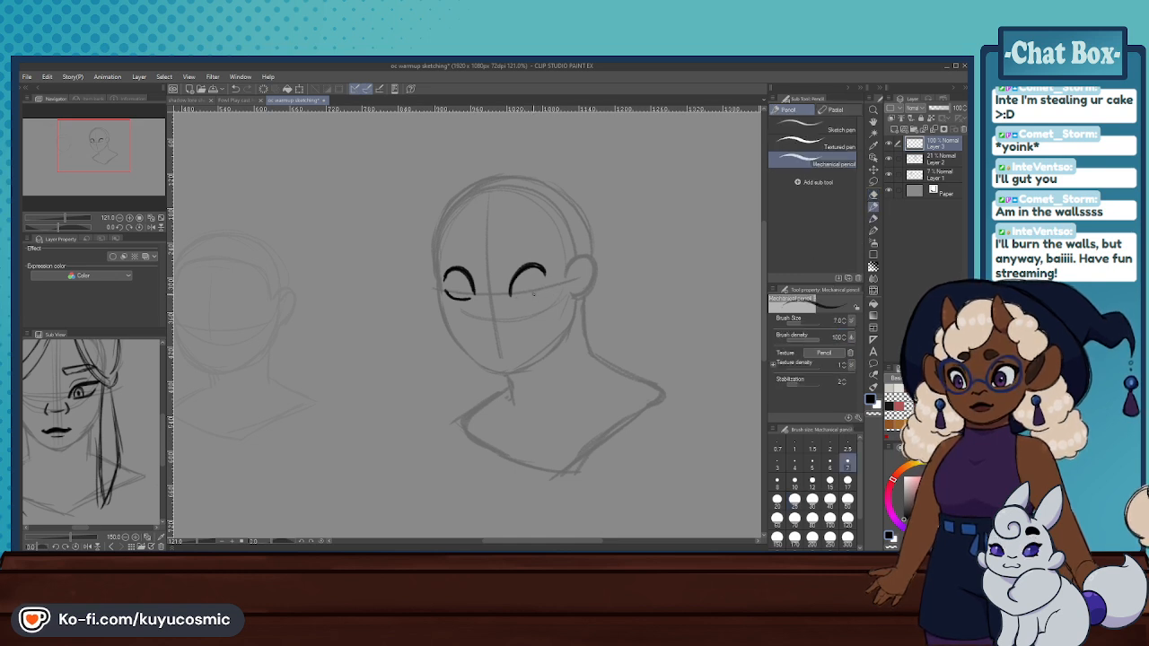
drag(522, 297, 548, 284)
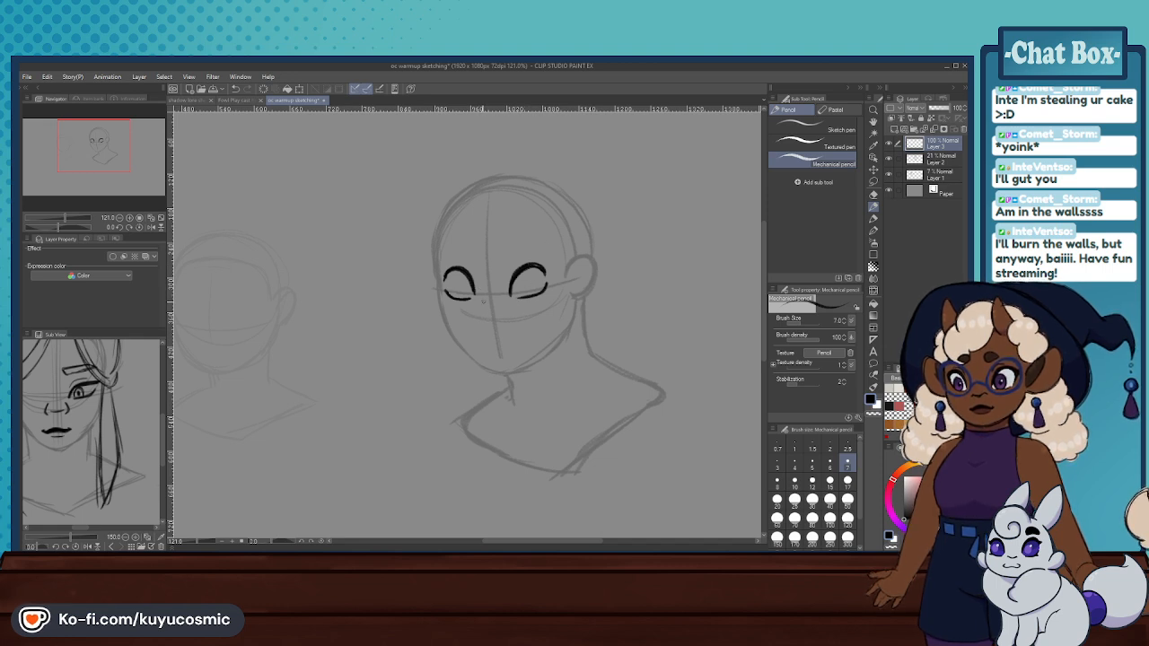
drag(475, 314, 478, 321)
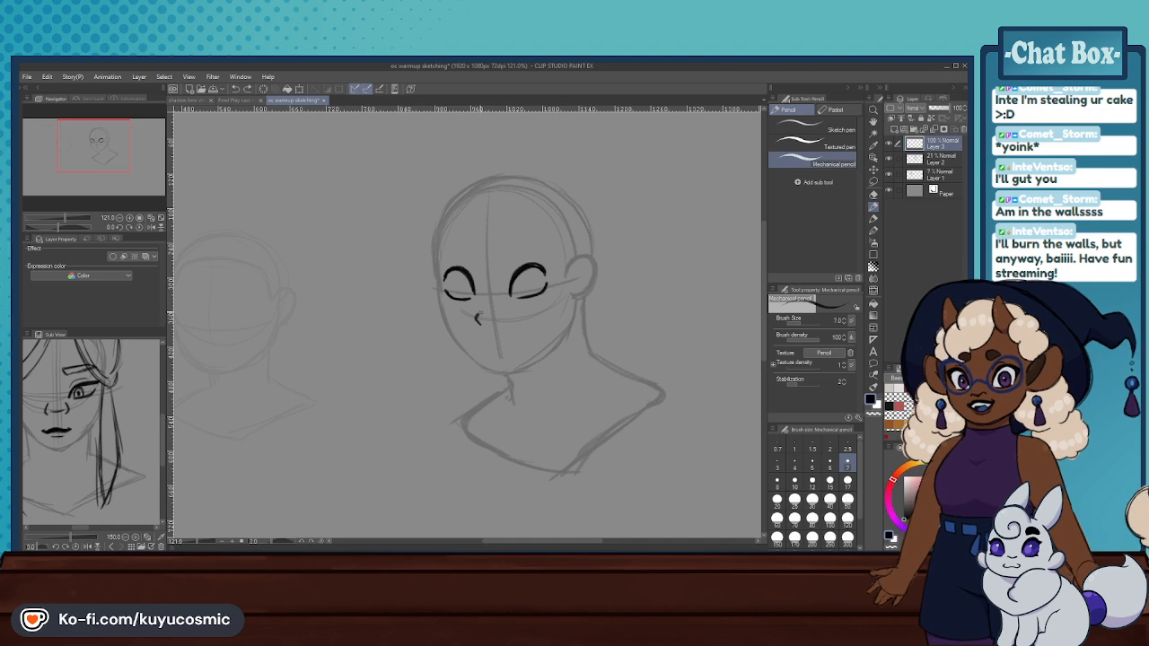
key(ctrl+z)
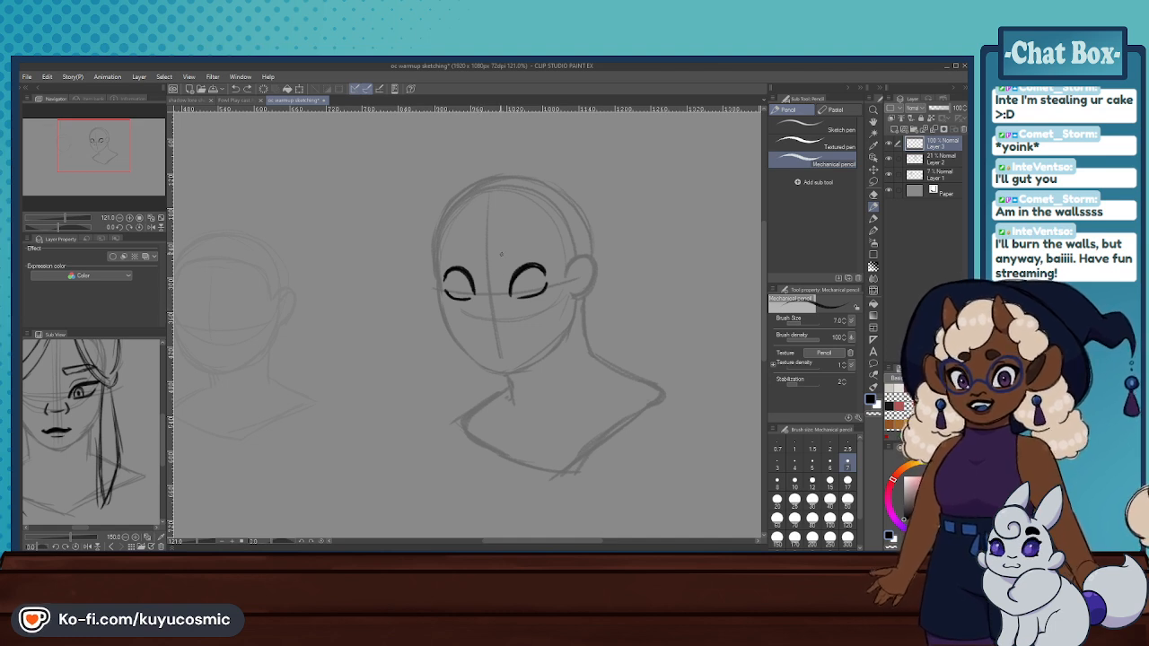
scroll(526, 272, up, 1)
drag(528, 267, 542, 262)
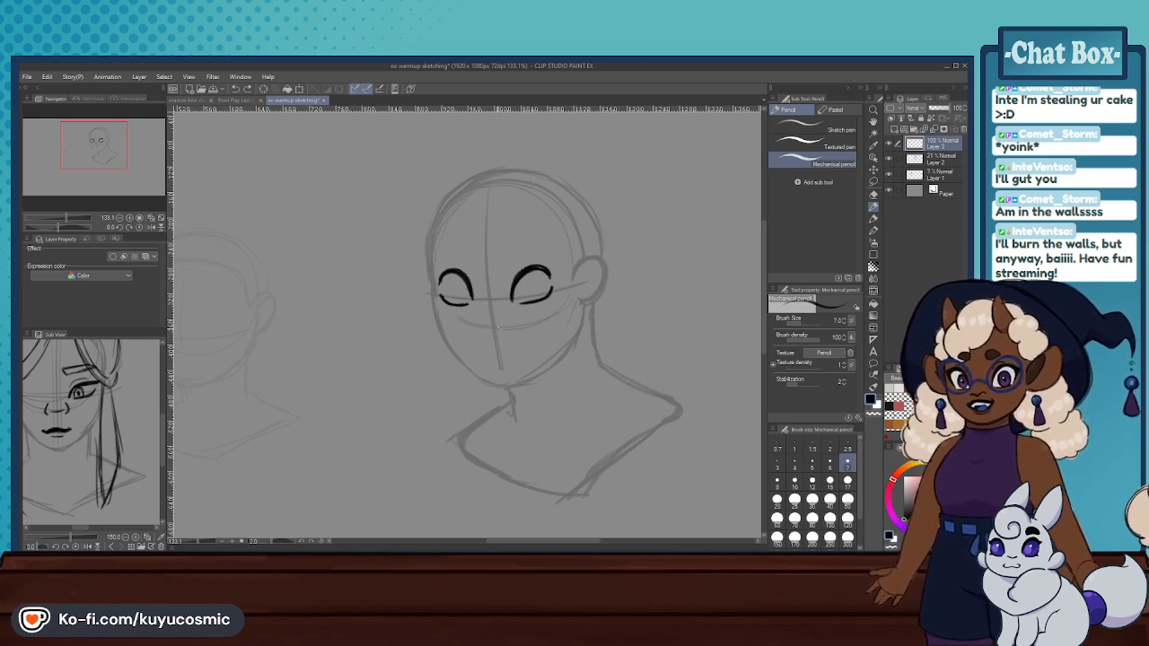
- Draw a nose with two curved nostrils and a small base curve, and closed lips with an arched upper lip and short lower-lip line
drag(475, 316, 471, 326)
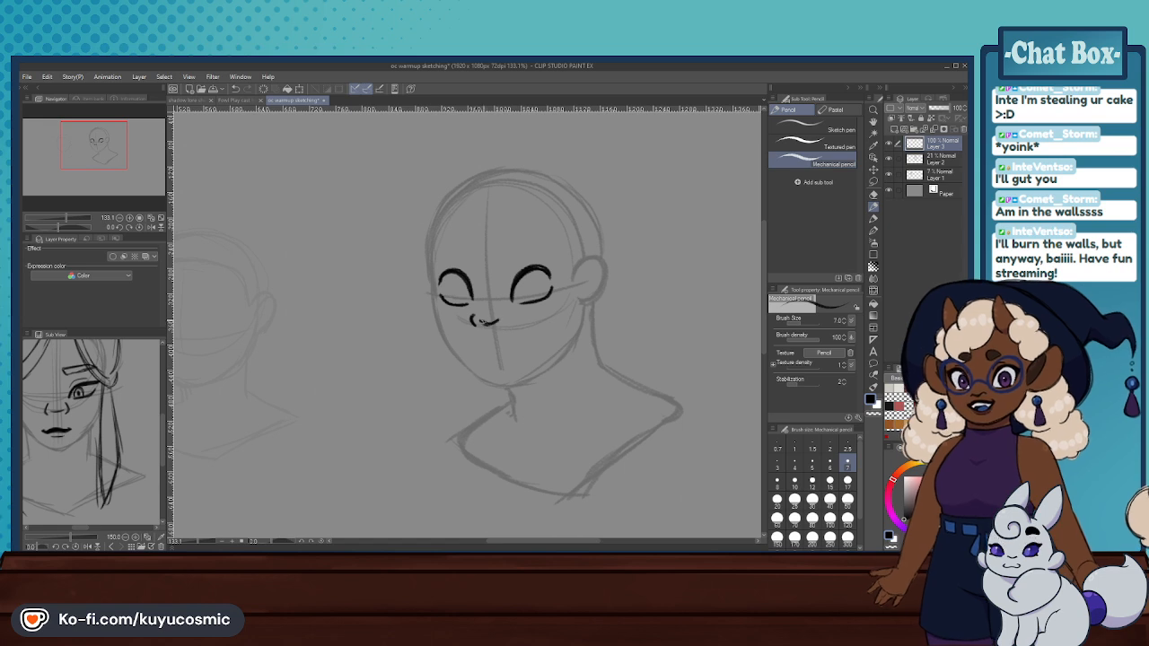
drag(482, 316, 506, 315)
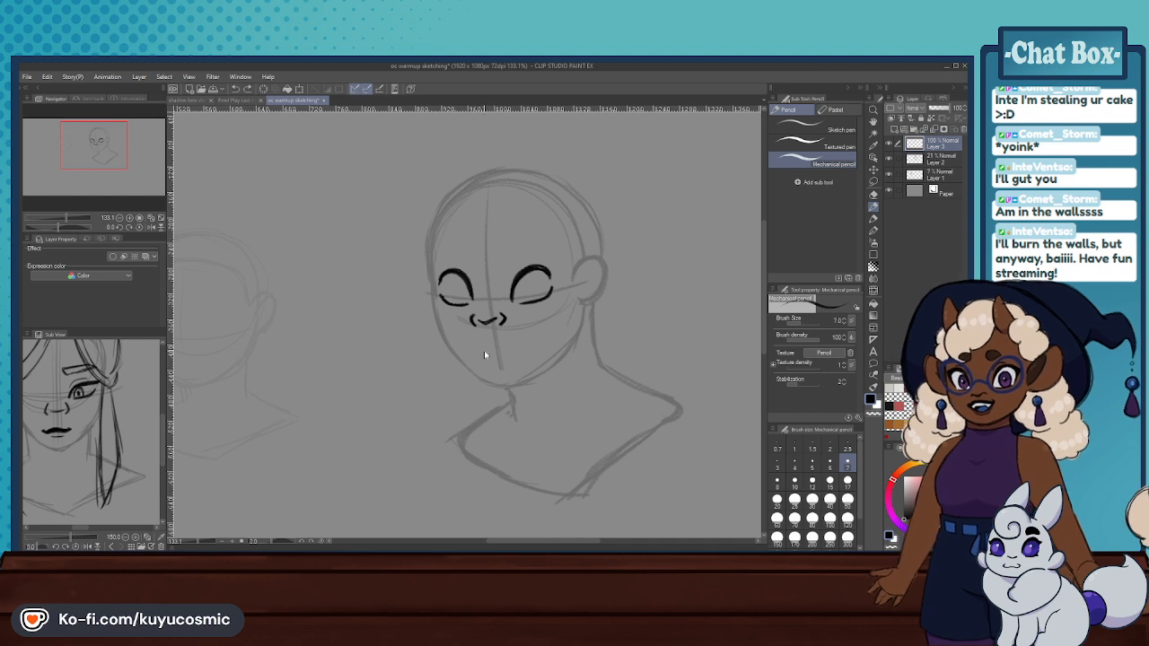
mouse_move(474, 352)
mouse_down()
mouse_move(520, 346)
mouse_move(495, 346)
mouse_up()
mouse_move(485, 350)
mouse_down()
mouse_move(518, 348)
mouse_move(491, 346)
mouse_up()
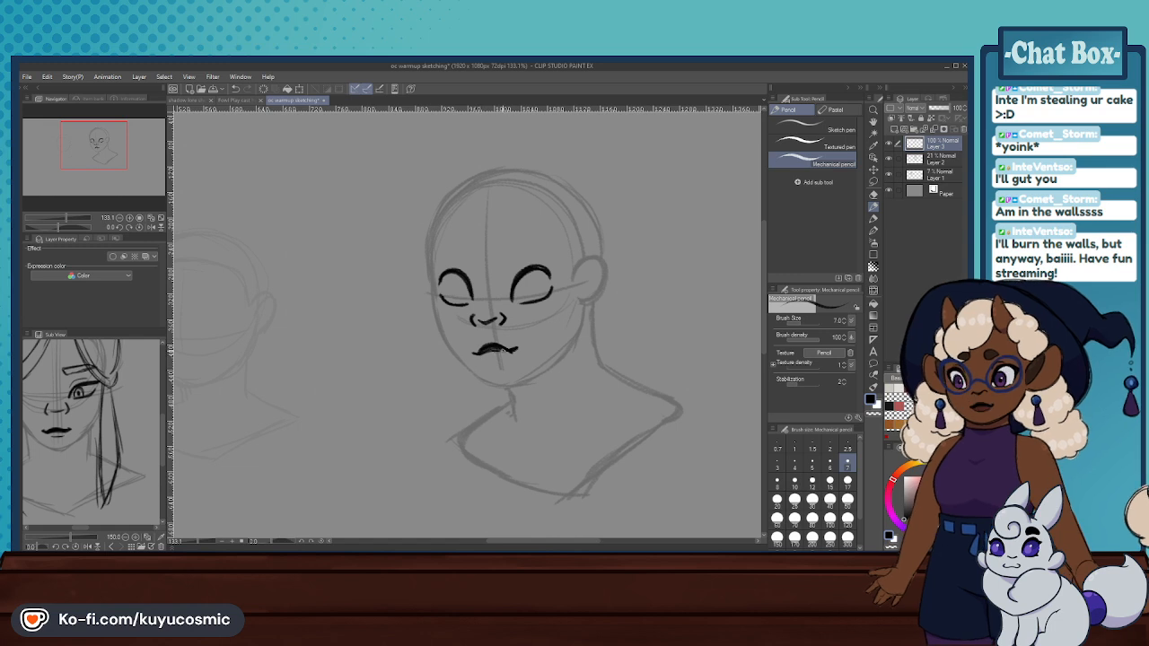
click(874, 194)
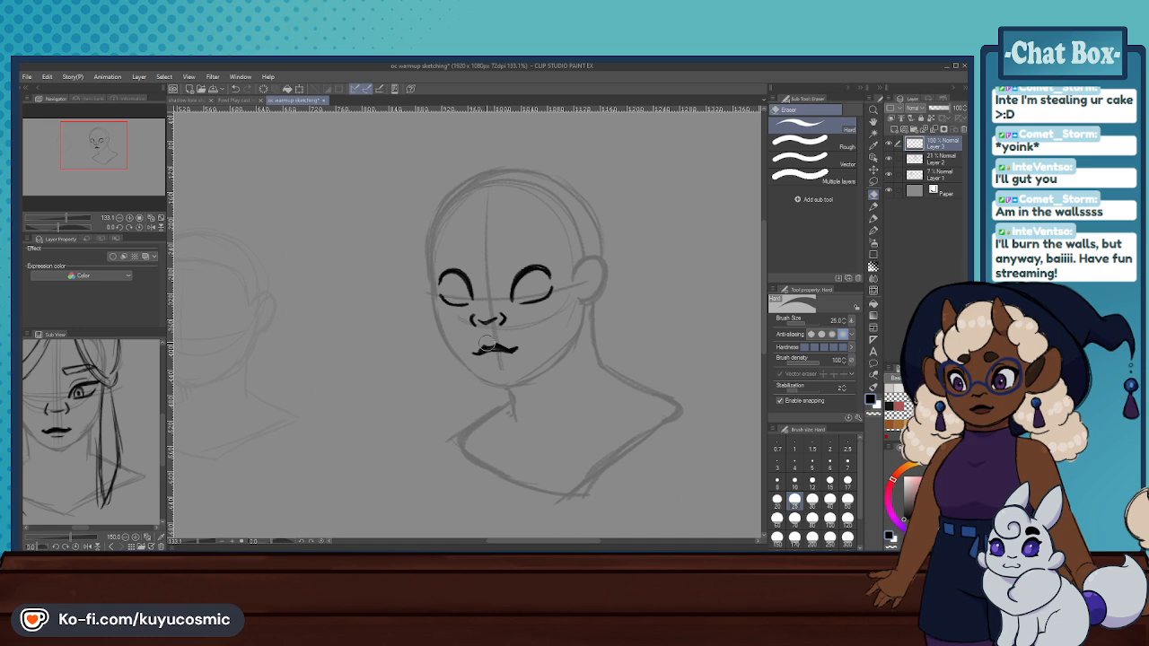
click(873, 208)
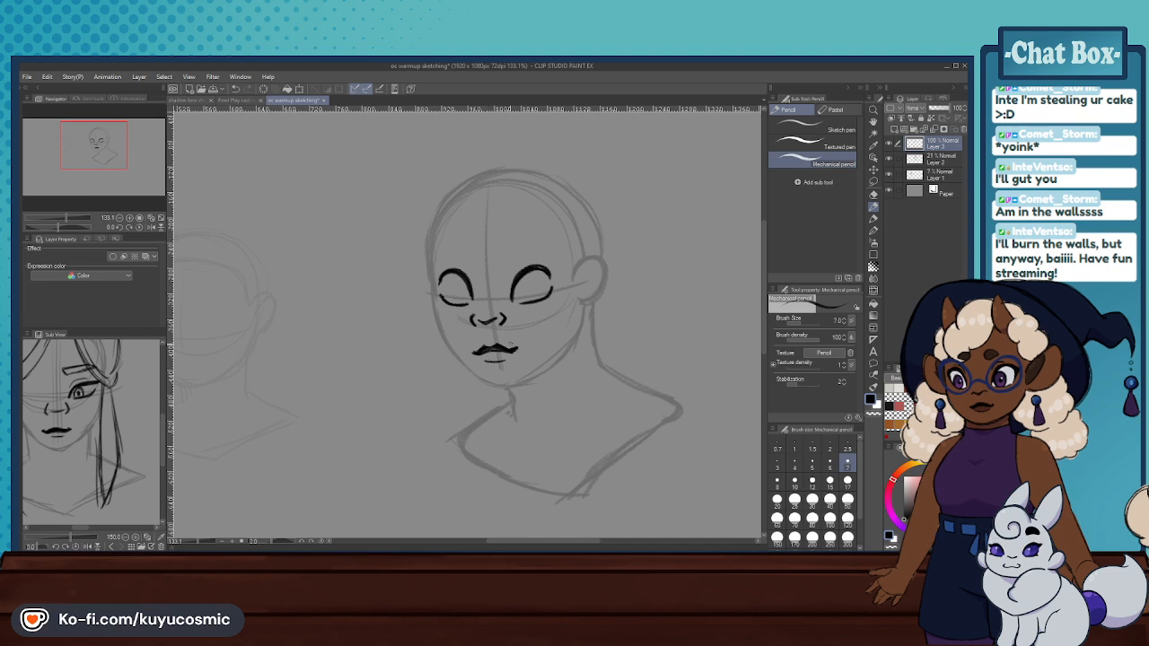
- Lasso the mouth and move it slightly down and towards the near side of the face
click(874, 181)
mouse_move(522, 339)
mouse_down()
mouse_move(472, 344)
mouse_move(537, 345)
mouse_up()
click(531, 403)
drag(517, 382, 522, 386)
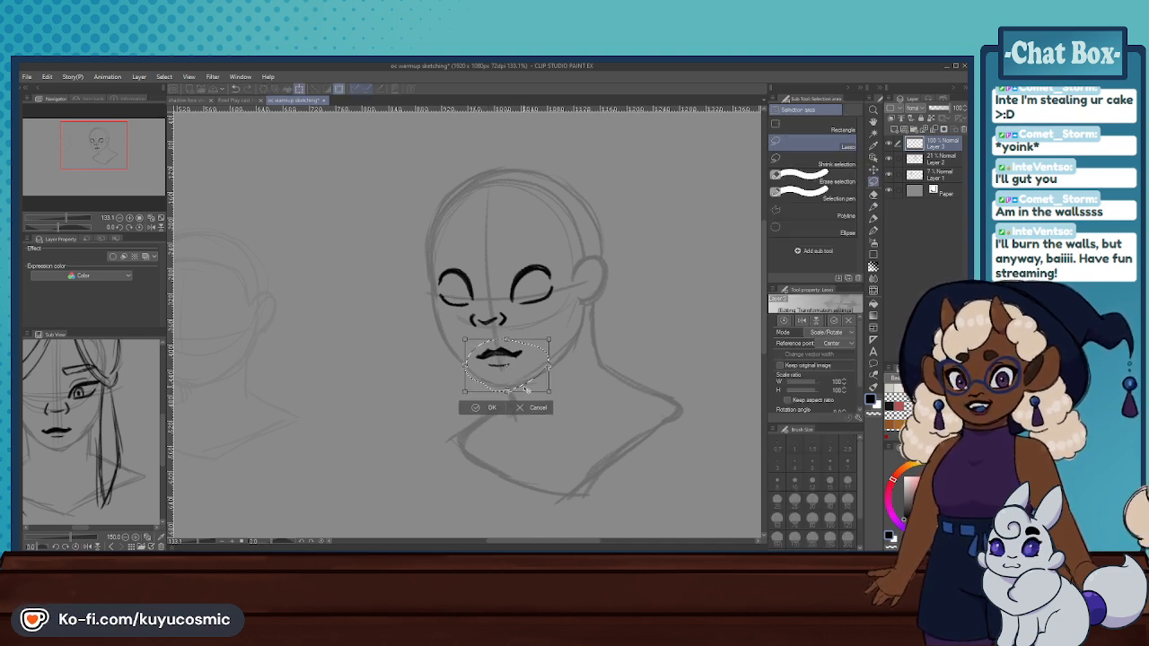
click(473, 407)
click(419, 406)
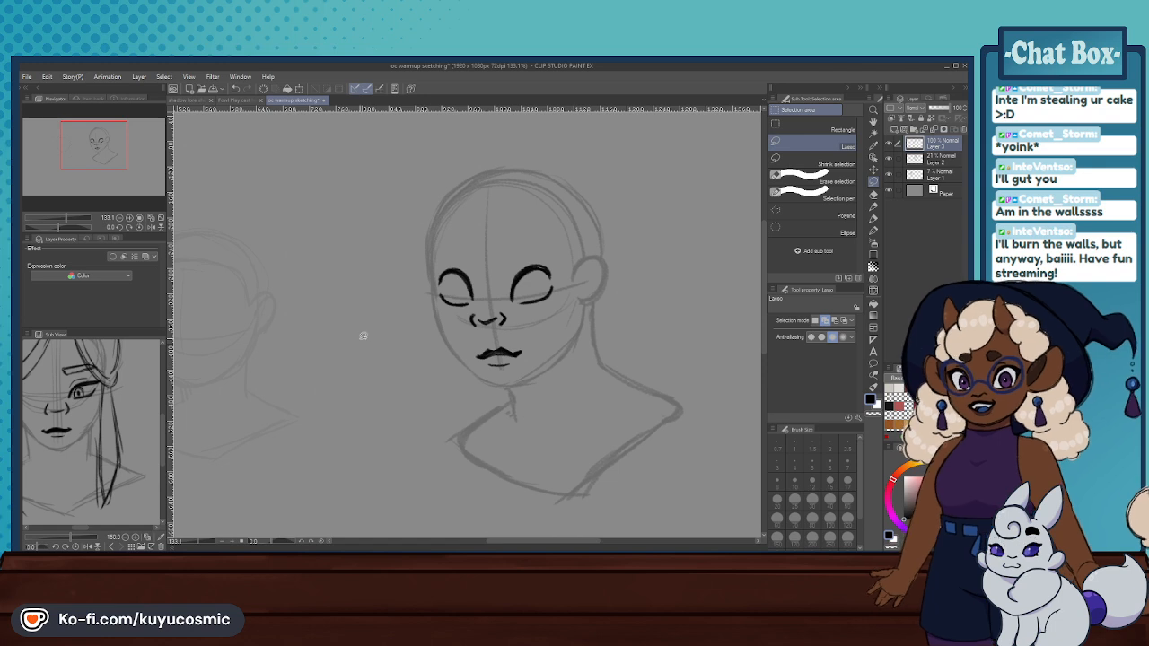
- Show the smiling front-facing character in the reference view, and lower the nose slightly while scaling its width to 120%
drag(110, 406, 54, 404)
drag(155, 402, 105, 401)
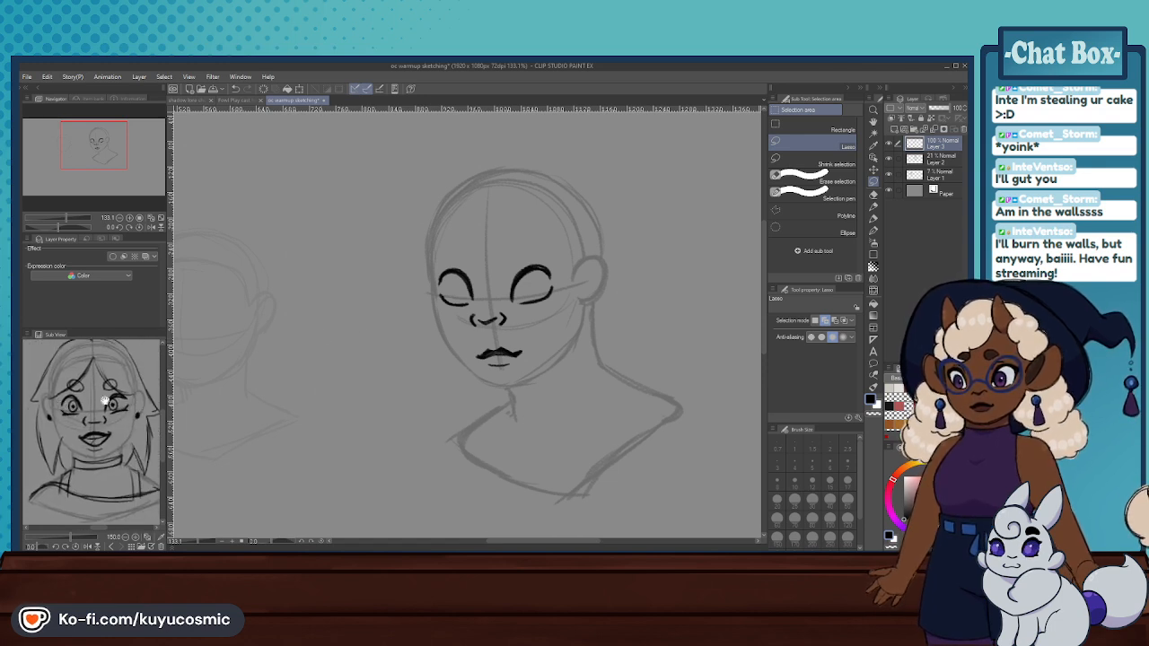
scroll(502, 360, down, 2)
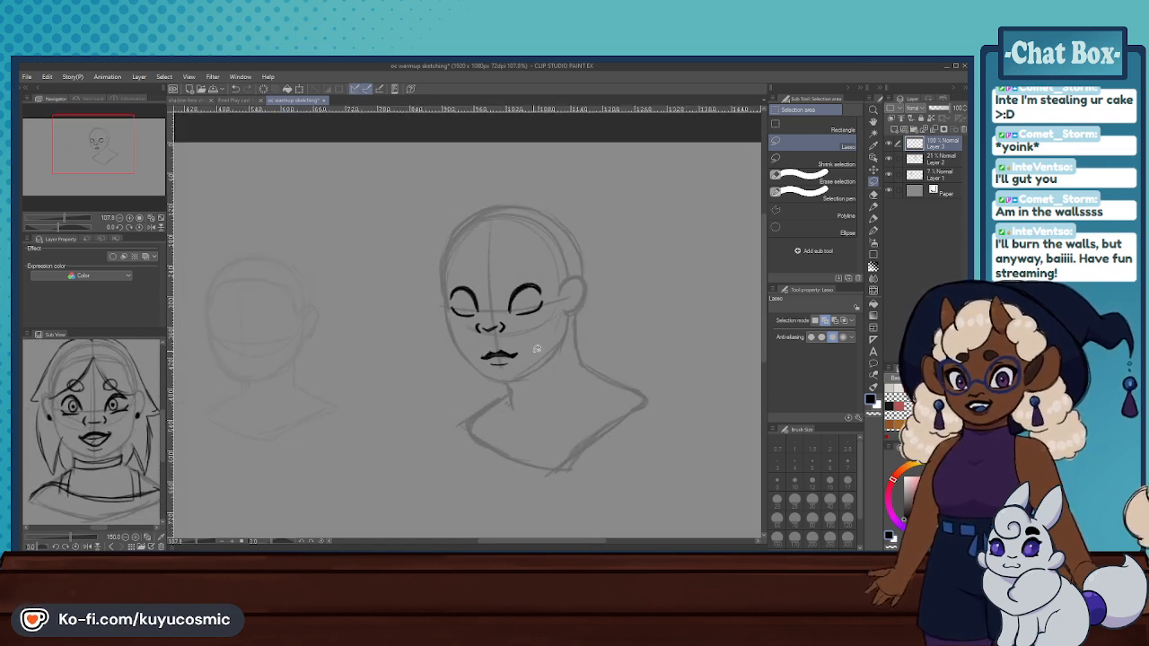
scroll(536, 349, up, 2)
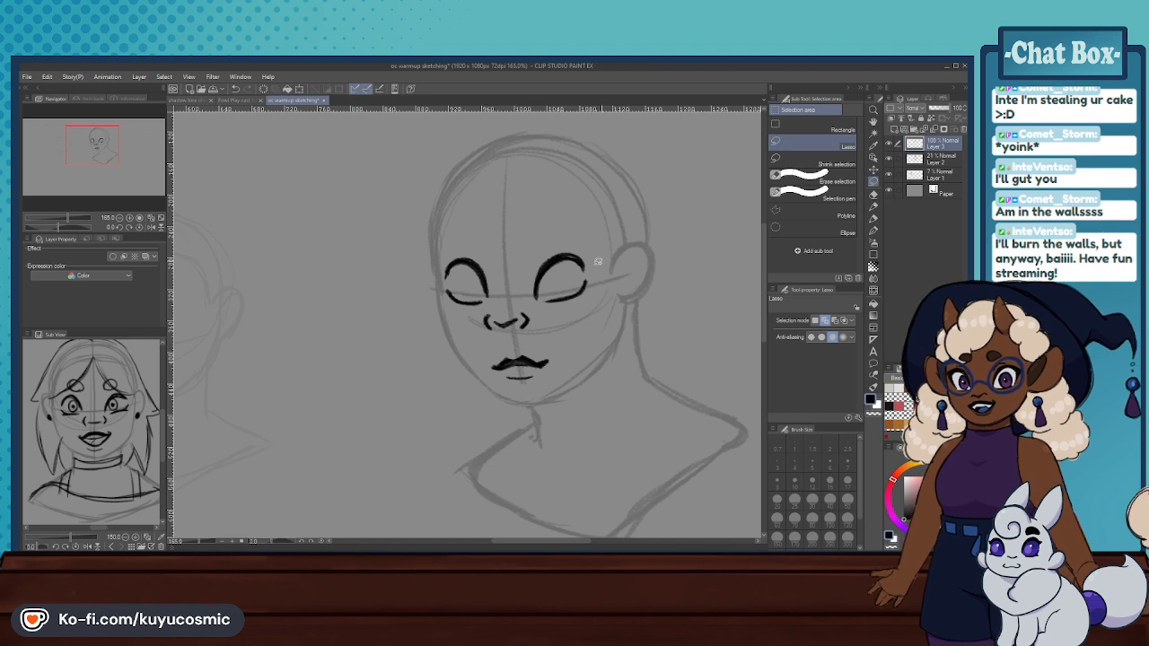
drag(545, 325, 477, 333)
click(547, 362)
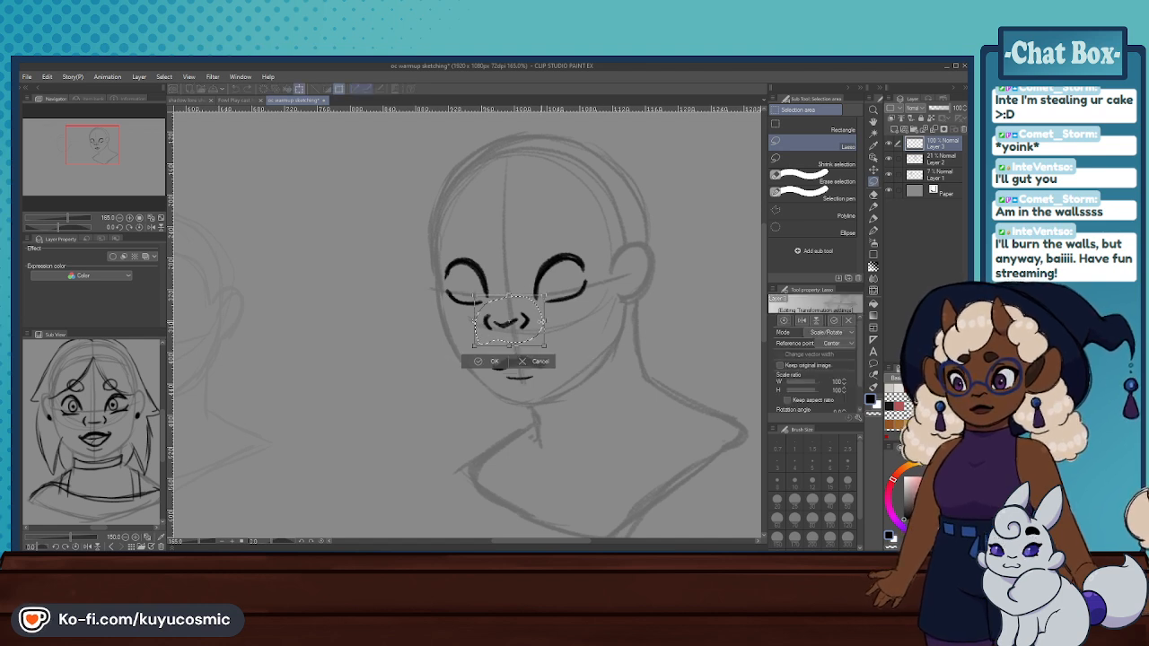
drag(551, 328, 542, 334)
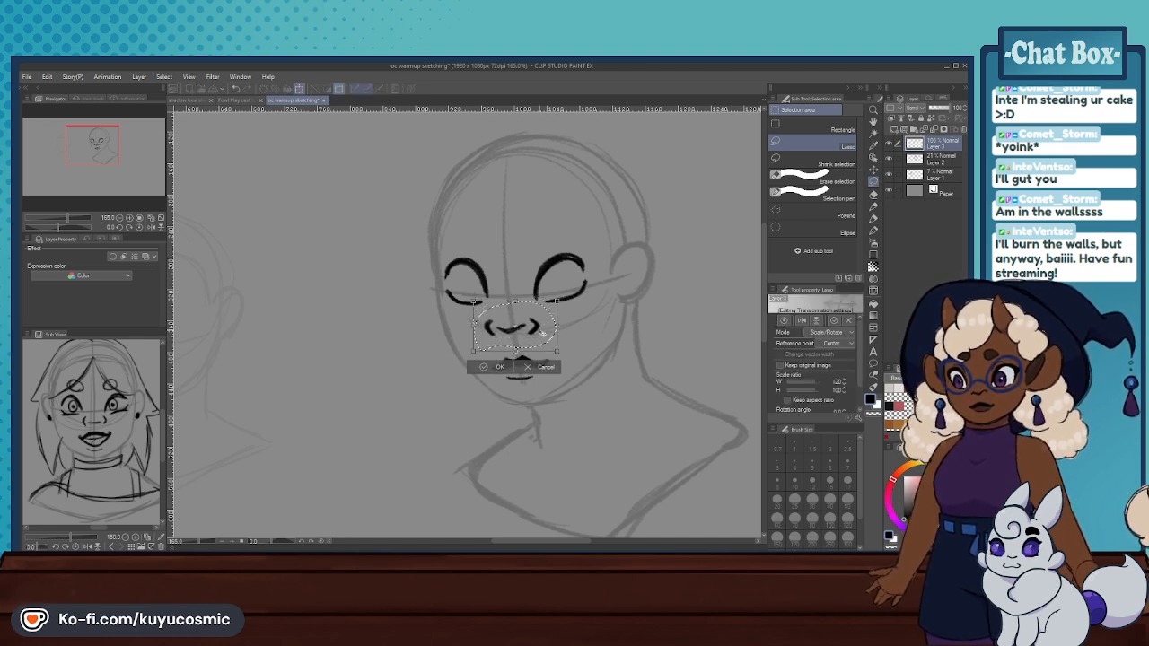
click(496, 367)
click(430, 367)
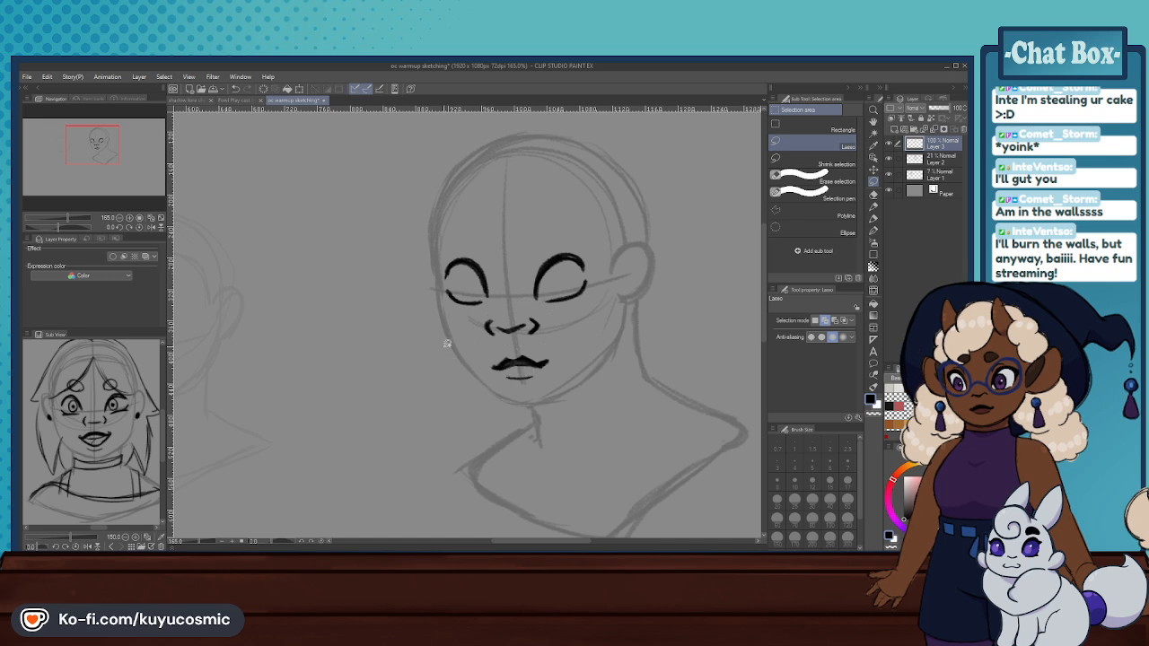
- Erase and redraw the nose's base curve and nostrils, and add a solid round stud earring on the earlobe
click(872, 194)
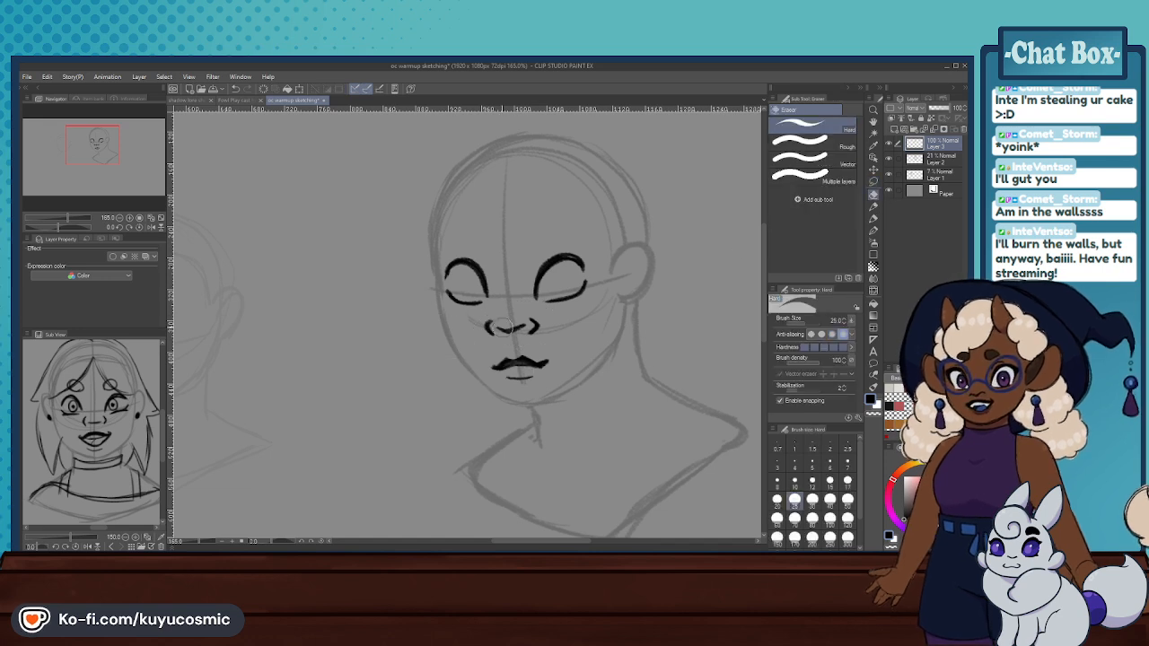
drag(494, 330, 518, 325)
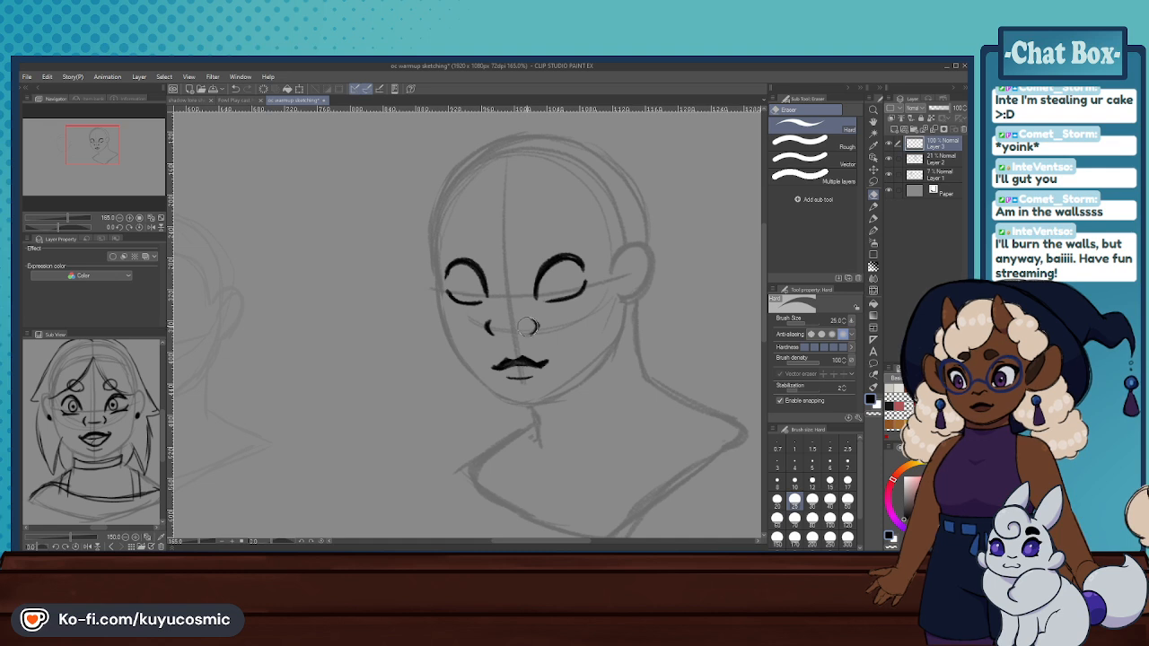
key(p)
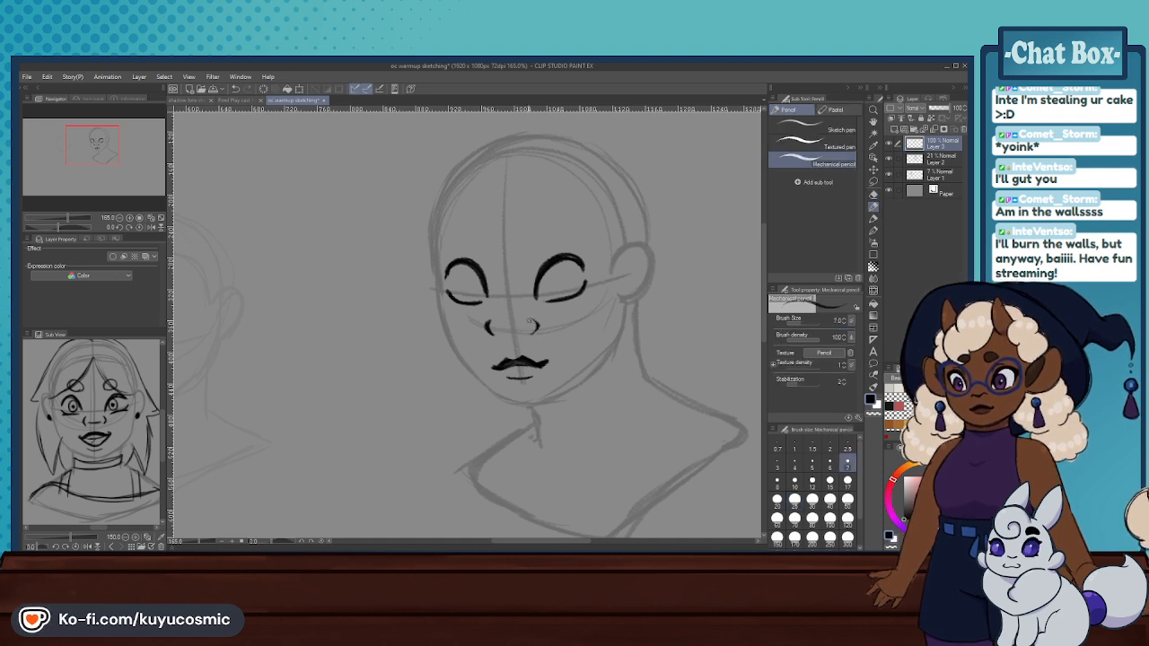
drag(529, 319, 530, 333)
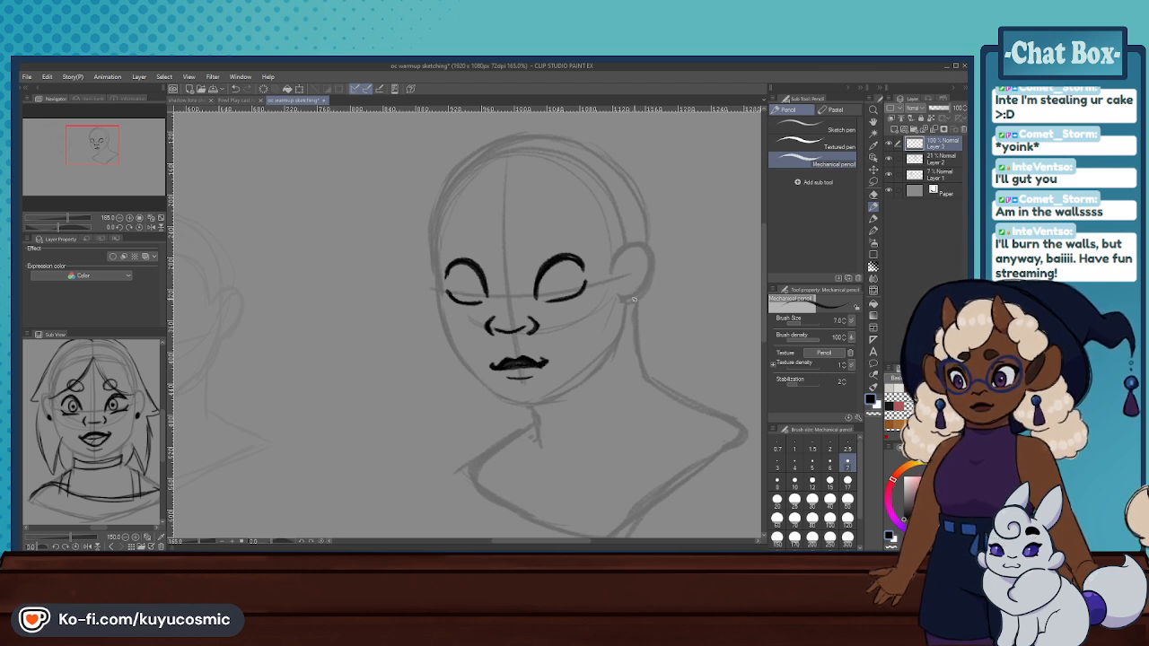
drag(628, 292, 628, 297)
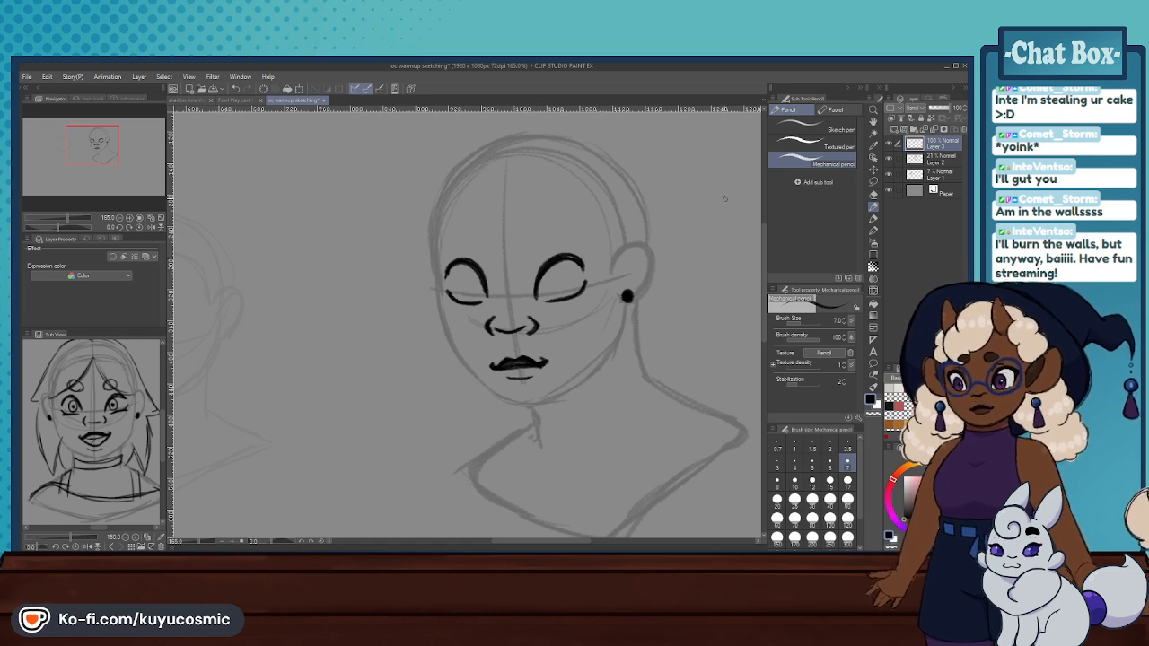
- Erase both eyes on Layer 3 with the Hard eraser at size 80
key(b)
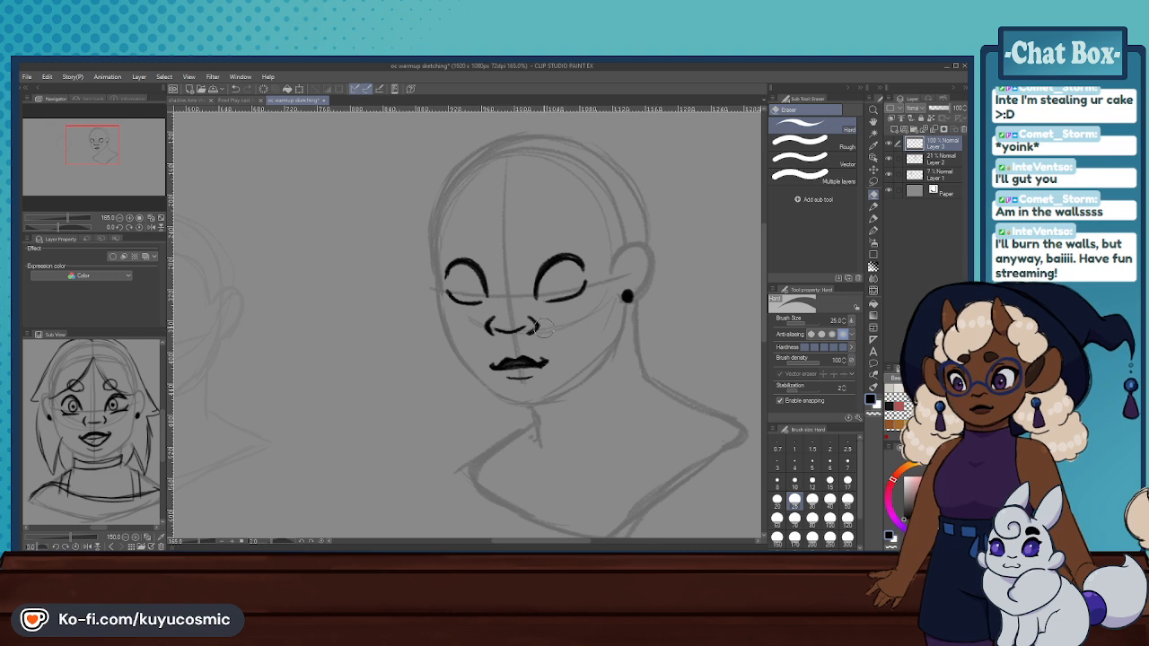
mouse_move(574, 302)
mouse_down()
mouse_move(555, 304)
mouse_move(589, 298)
mouse_move(549, 278)
mouse_move(465, 277)
mouse_move(485, 285)
mouse_move(591, 263)
mouse_up()
click(812, 538)
key(ctrl+z)
click(812, 518)
key(p)
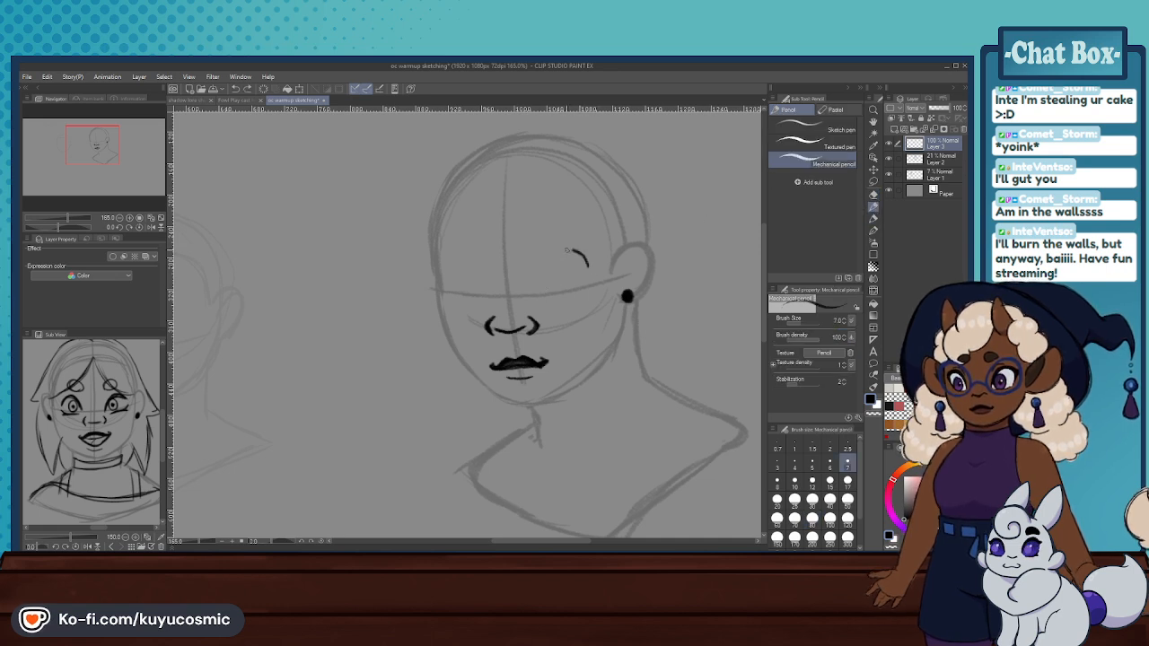
- Redraw both eyes with tall arched upper lids and short lower-lid lines, and outline small oval eyebrows above them
mouse_move(540, 296)
mouse_down()
mouse_move(557, 258)
mouse_move(590, 266)
mouse_up()
mouse_move(551, 299)
mouse_down()
mouse_move(586, 289)
mouse_move(558, 297)
mouse_move(540, 276)
mouse_move(476, 264)
mouse_move(452, 273)
mouse_move(488, 293)
mouse_move(457, 258)
mouse_up()
key(ctrl+z)
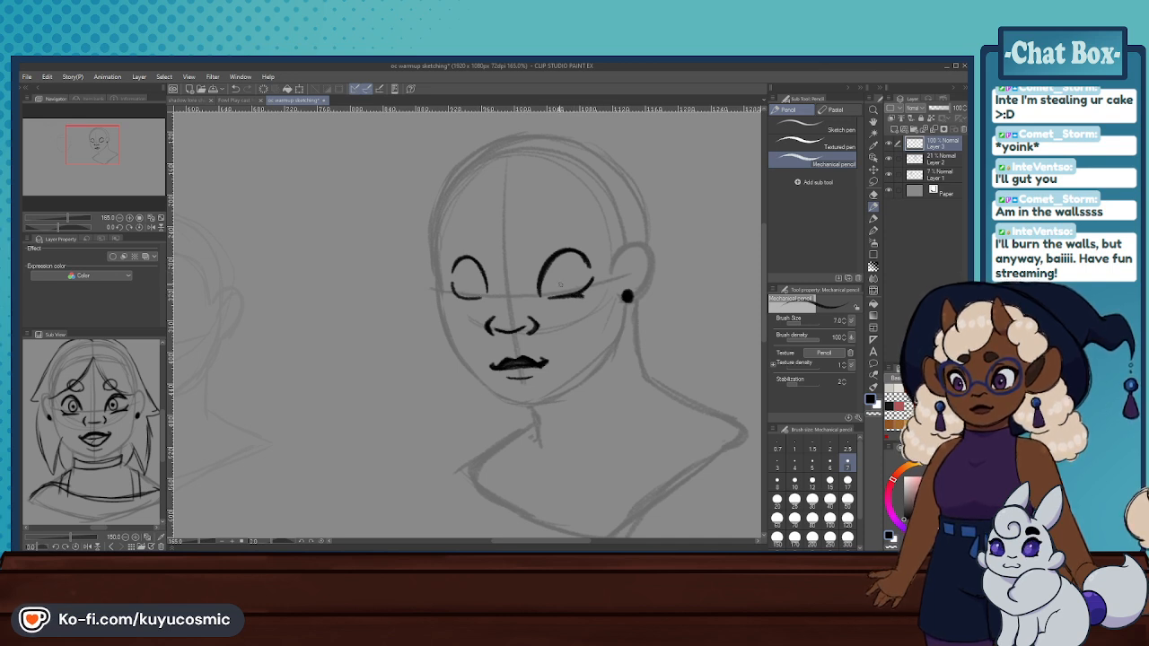
drag(450, 285, 480, 298)
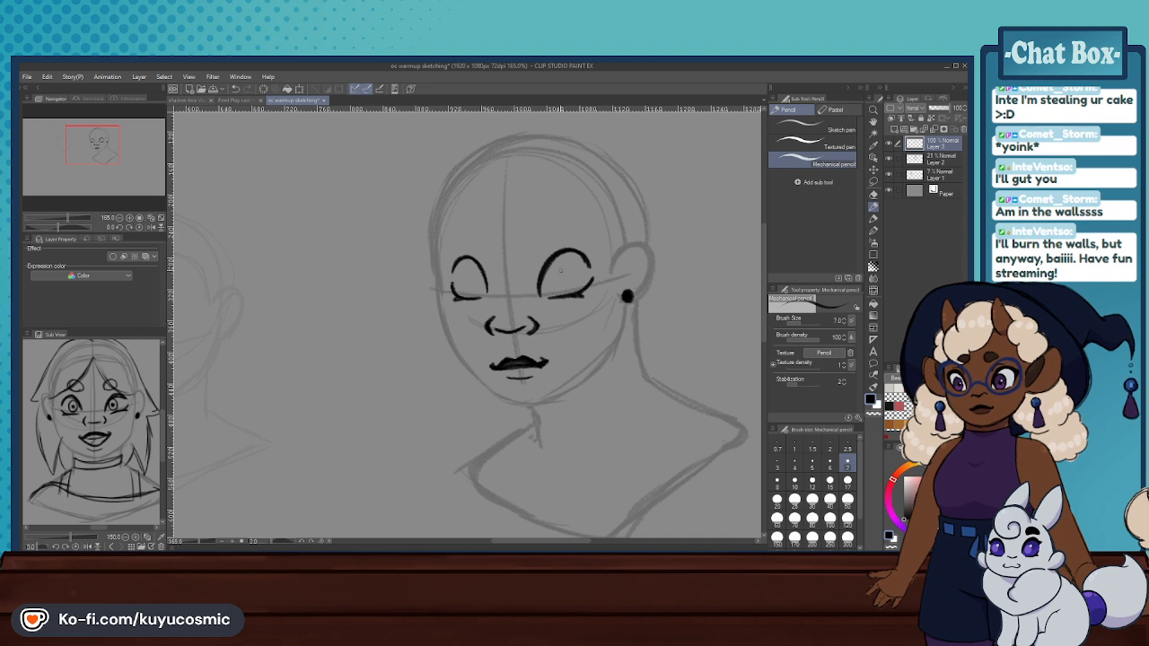
mouse_move(542, 219)
mouse_down()
mouse_move(534, 232)
mouse_move(562, 235)
mouse_up()
key(ctrl+z)
key(ctrl+z)
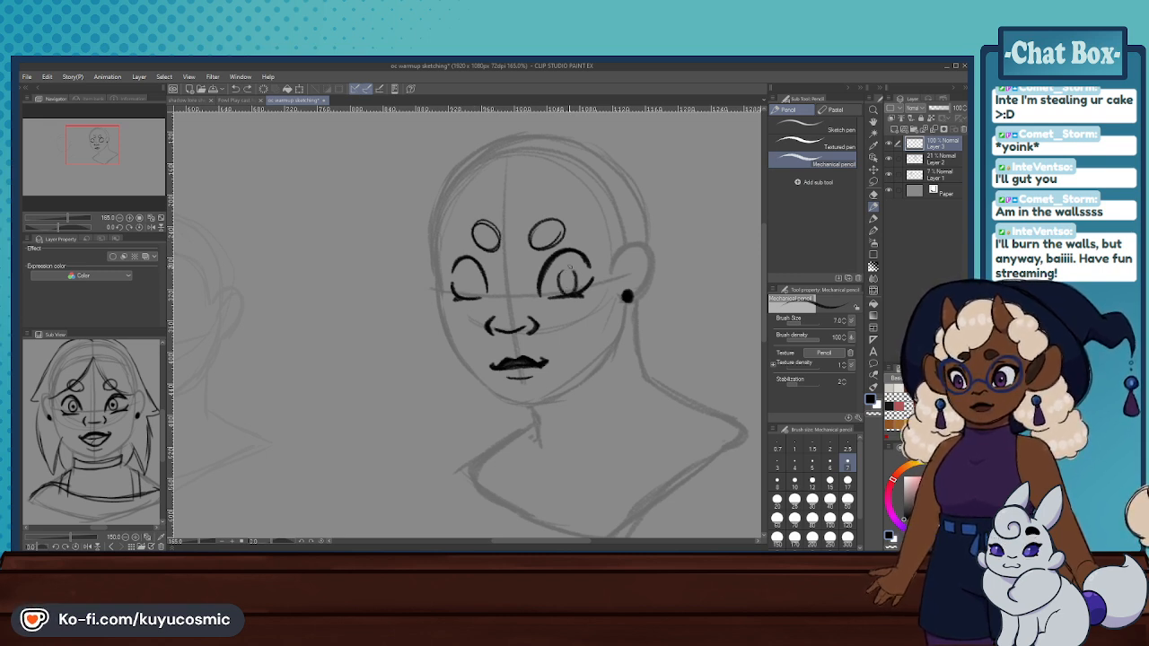
- Erase the mouth and redraw it slanted, with a thick arched upper lip and a short curved lower lip
click(877, 196)
drag(493, 371, 545, 357)
click(873, 207)
key(ctrl+z)
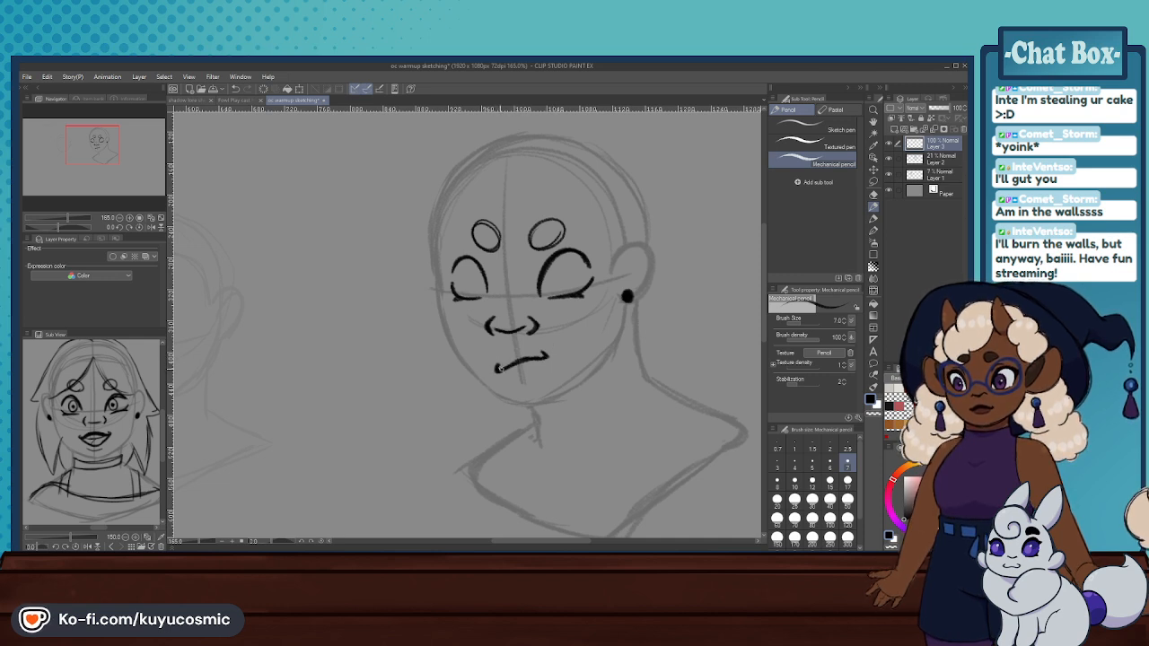
mouse_move(500, 368)
mouse_down()
mouse_move(547, 356)
mouse_move(540, 368)
mouse_up()
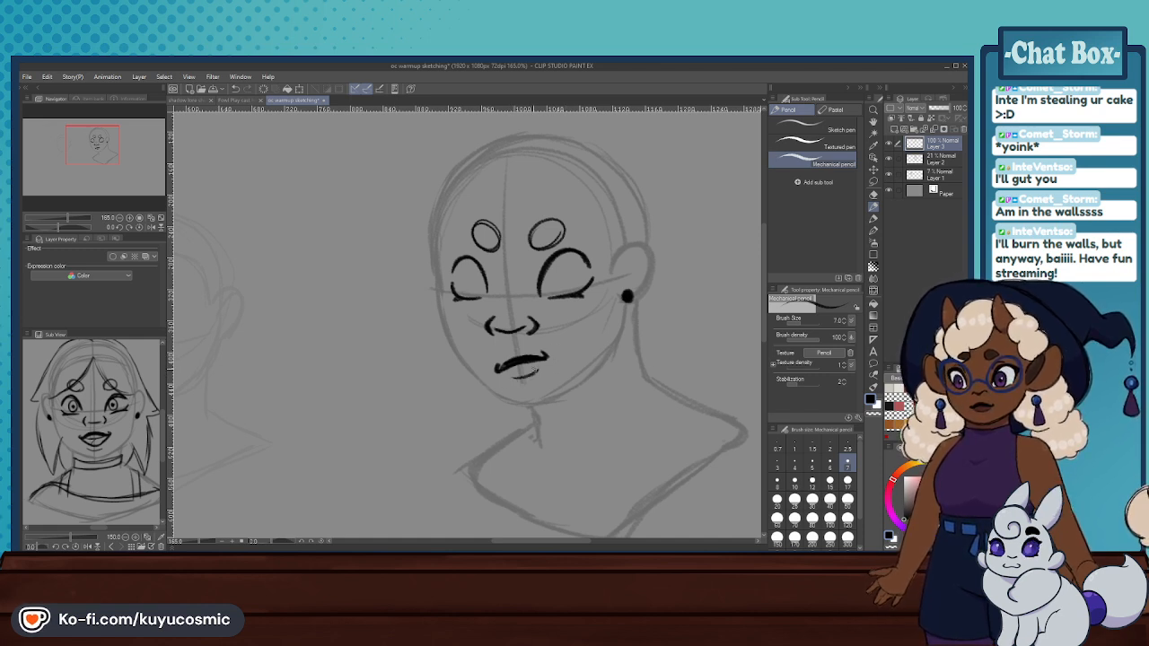
drag(539, 357, 545, 352)
key(ctrl+z)
- Draw rounded irises with pupils in both eyes, looking towards the far side of the face
mouse_move(555, 273)
mouse_down()
mouse_move(560, 297)
mouse_move(565, 278)
mouse_move(548, 293)
mouse_up()
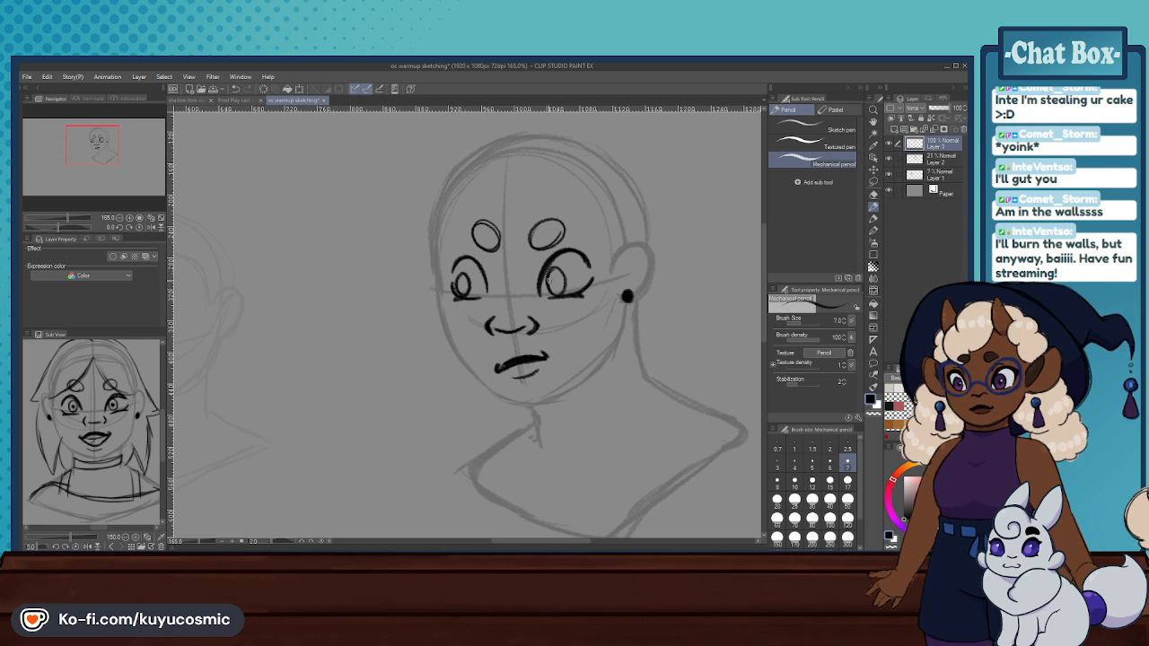
key(ctrl+z)
key(ctrl+z)
key(ctrl+z)
key(ctrl+z)
key(ctrl+z)
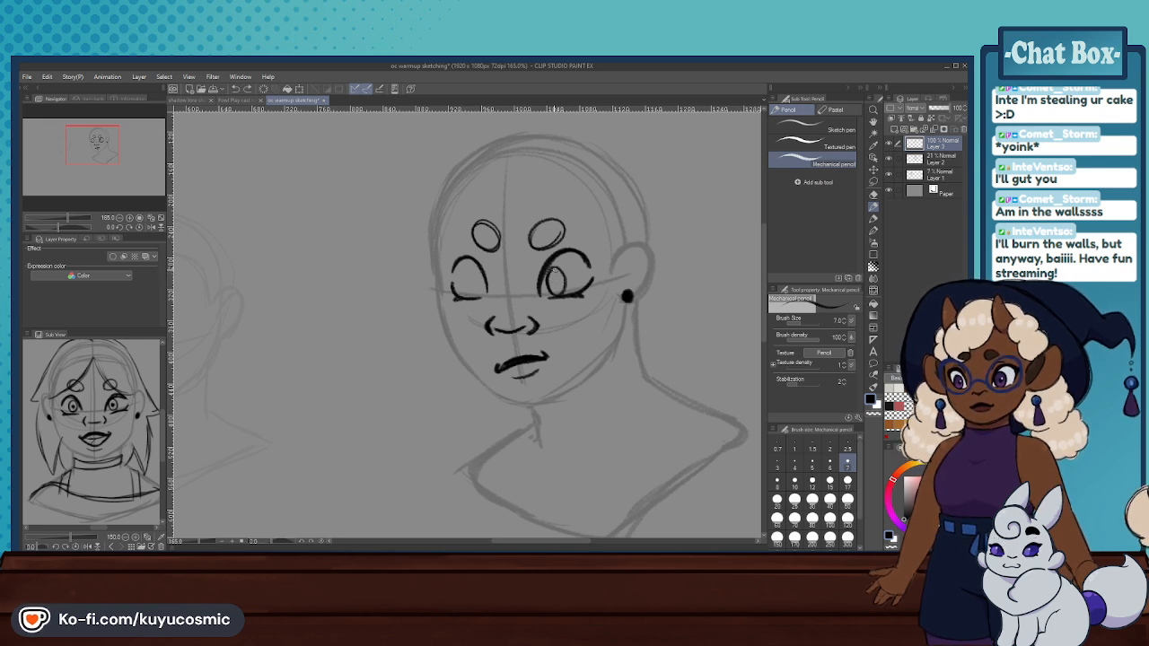
mouse_move(549, 273)
mouse_down()
mouse_move(547, 284)
mouse_move(548, 269)
mouse_up()
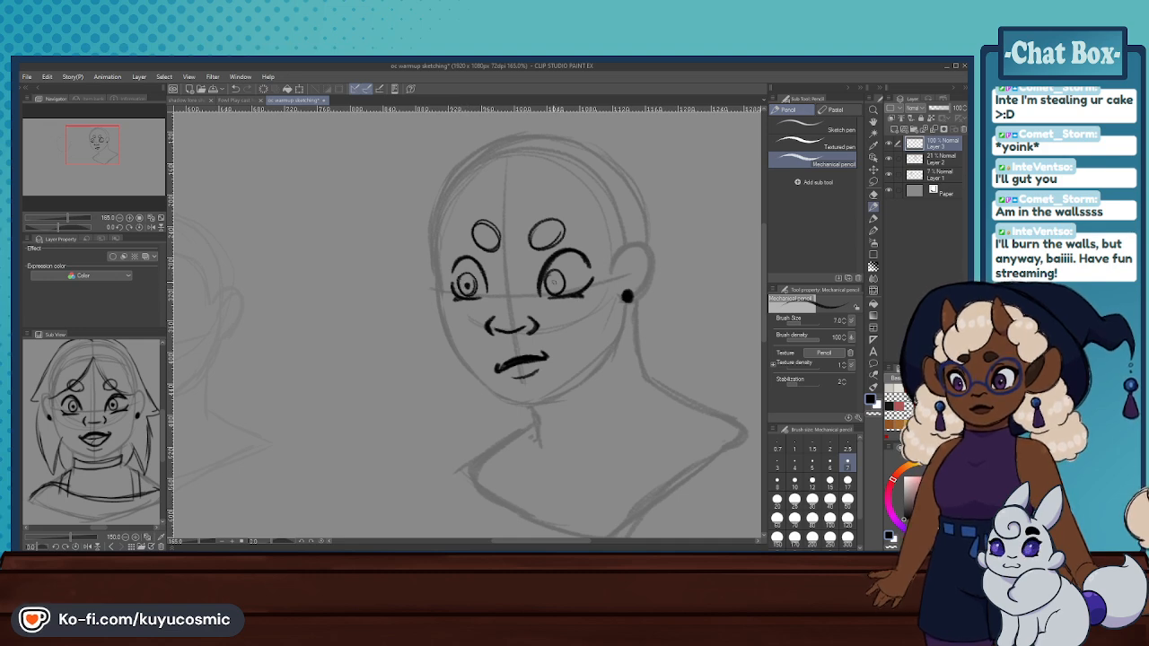
drag(553, 282, 558, 272)
- Erase the mouth again and redraw it with an arched centre line, upturned corners and a curved lower lip
scroll(496, 278, down, 3)
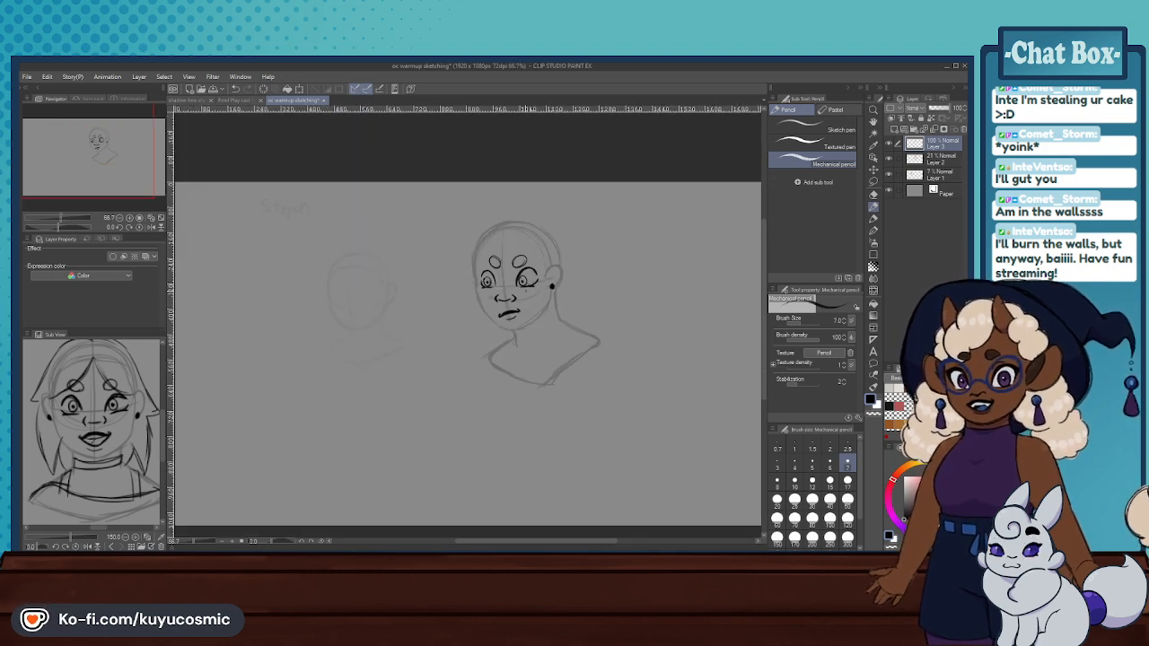
scroll(379, 411, up, 2)
click(874, 195)
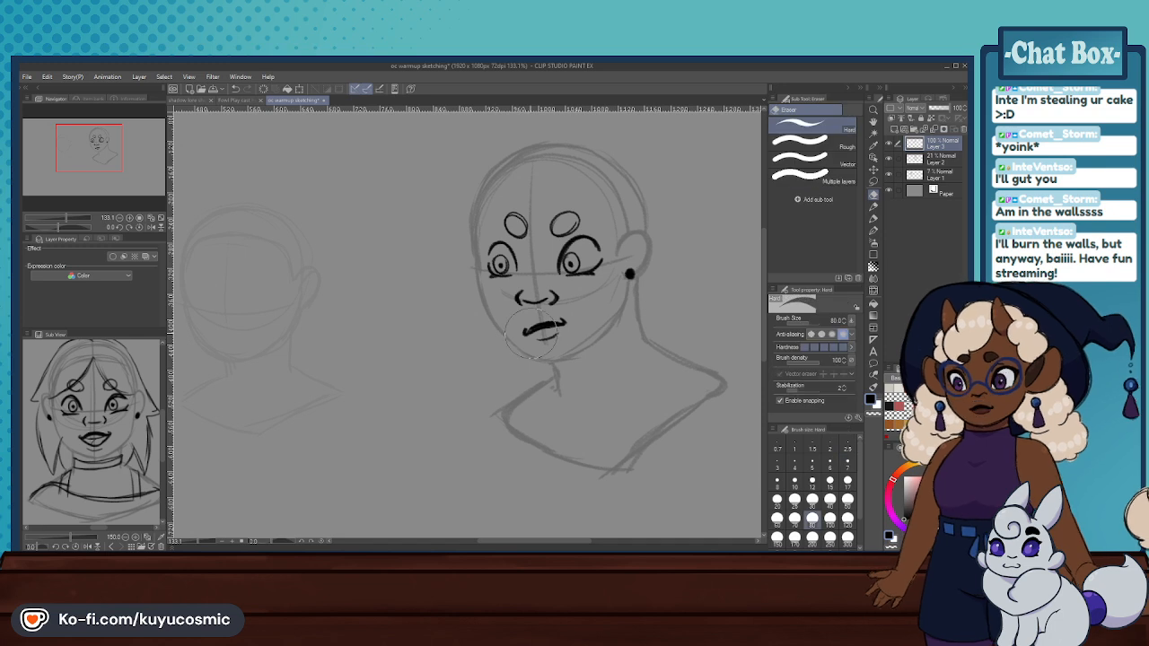
drag(529, 336, 561, 325)
click(874, 208)
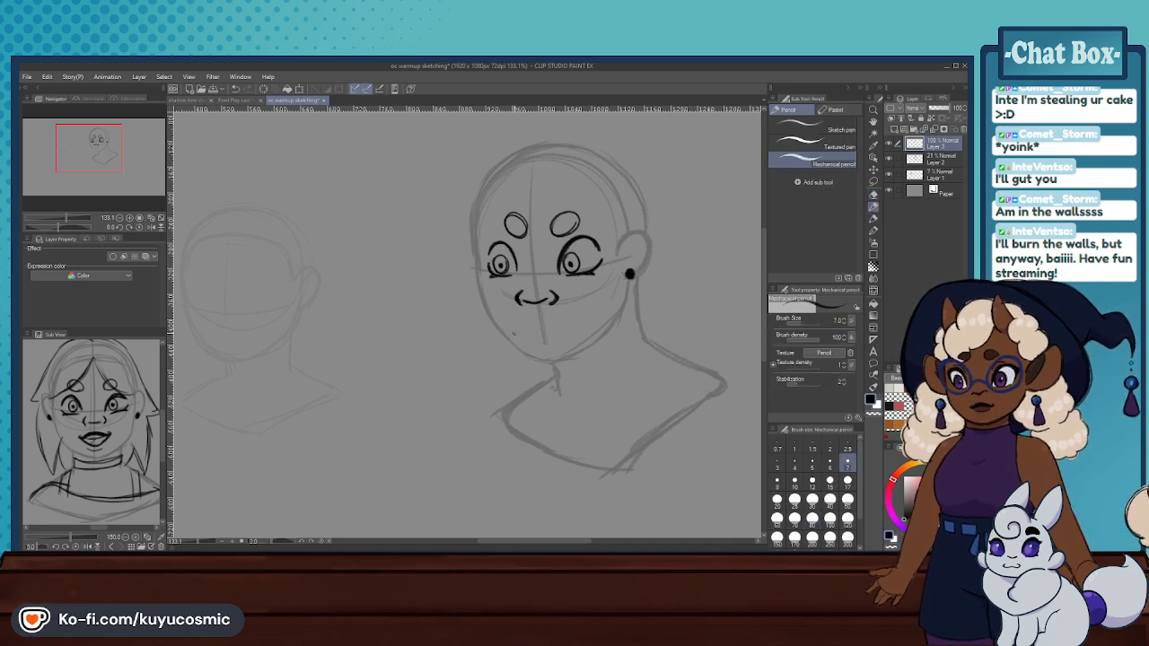
drag(531, 330, 553, 330)
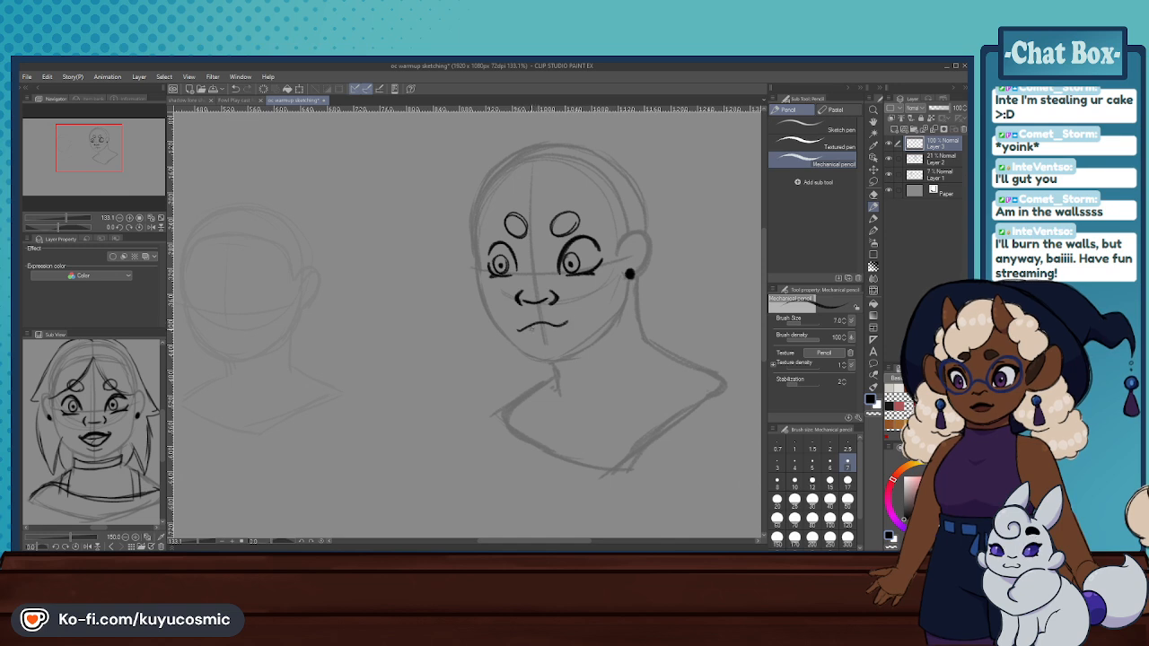
key(ctrl+z)
drag(563, 324, 518, 327)
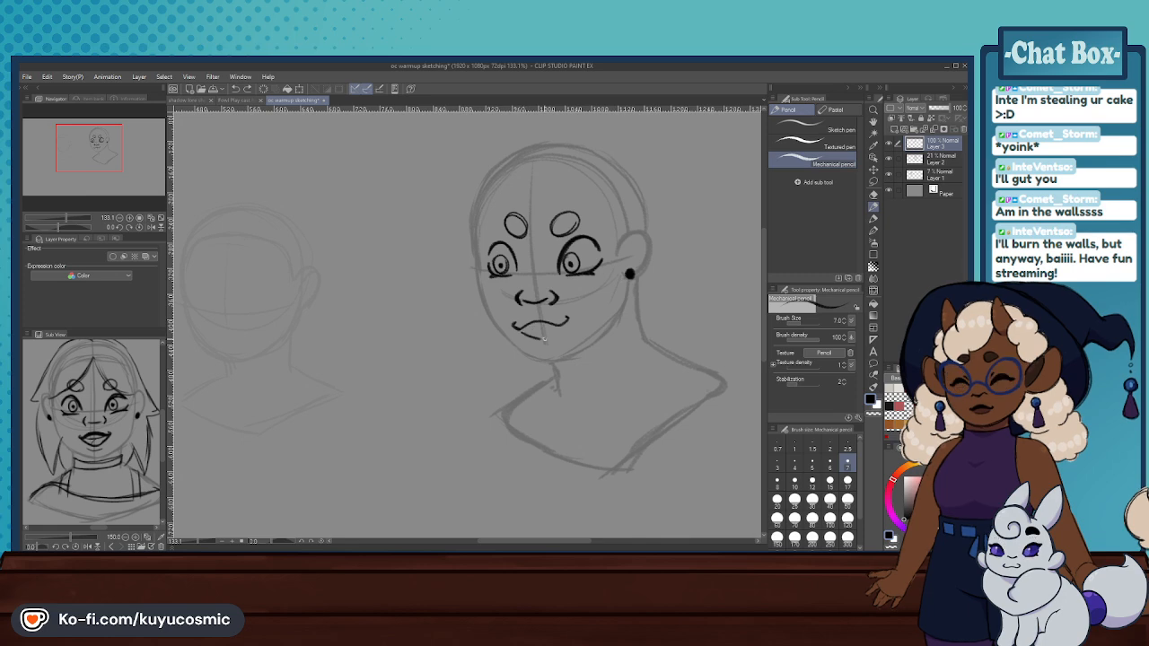
key(ctrl+z)
drag(520, 328, 531, 334)
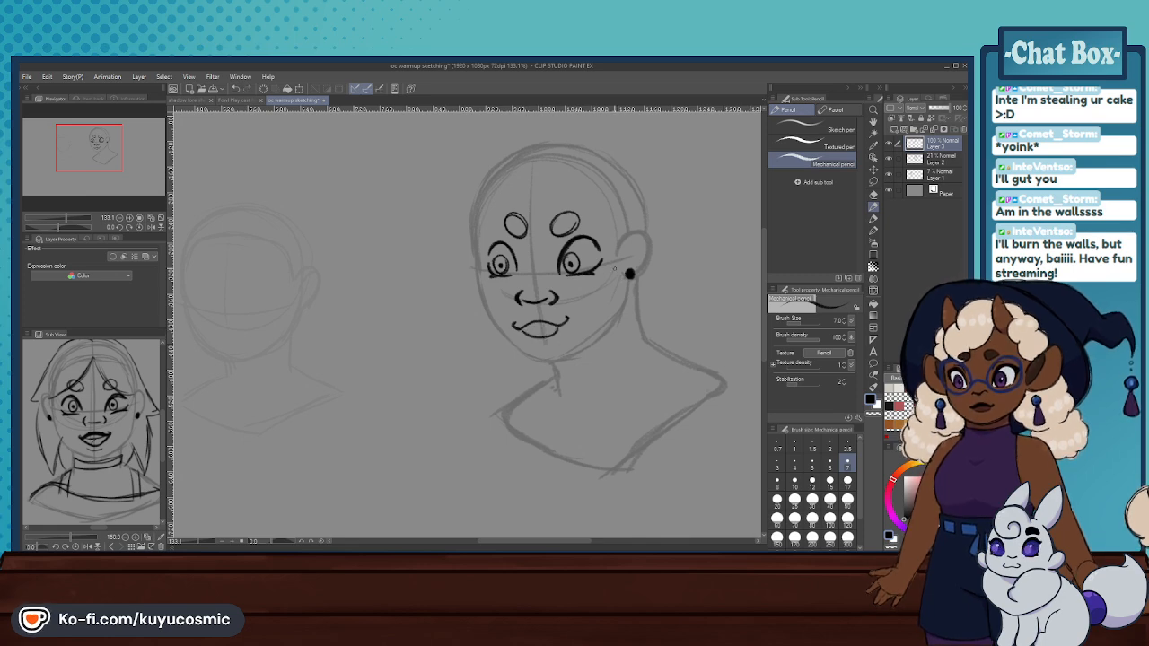
- Erase the mouth, nose, eyes and eyebrows from the face, keeping only the stud earring on Layer 3
scroll(557, 324, up, 1)
scroll(470, 260, up, 1)
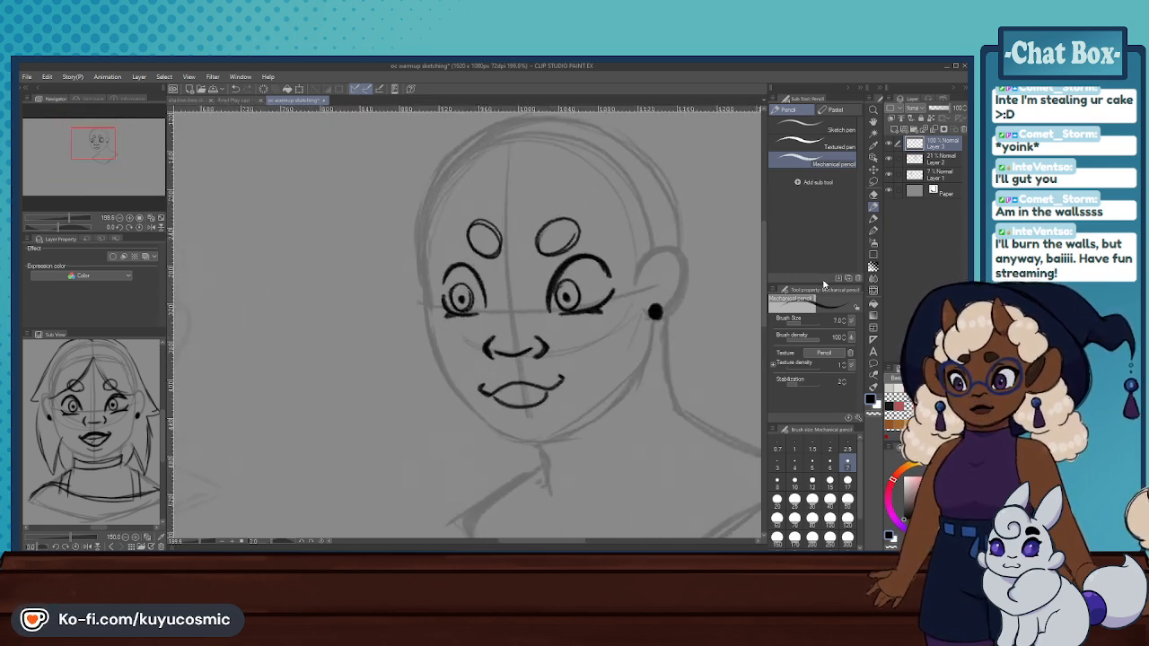
click(873, 194)
mouse_move(530, 395)
mouse_down()
mouse_move(493, 400)
mouse_move(577, 395)
mouse_up()
scroll(577, 395, down, 3)
scroll(563, 398, up, 1)
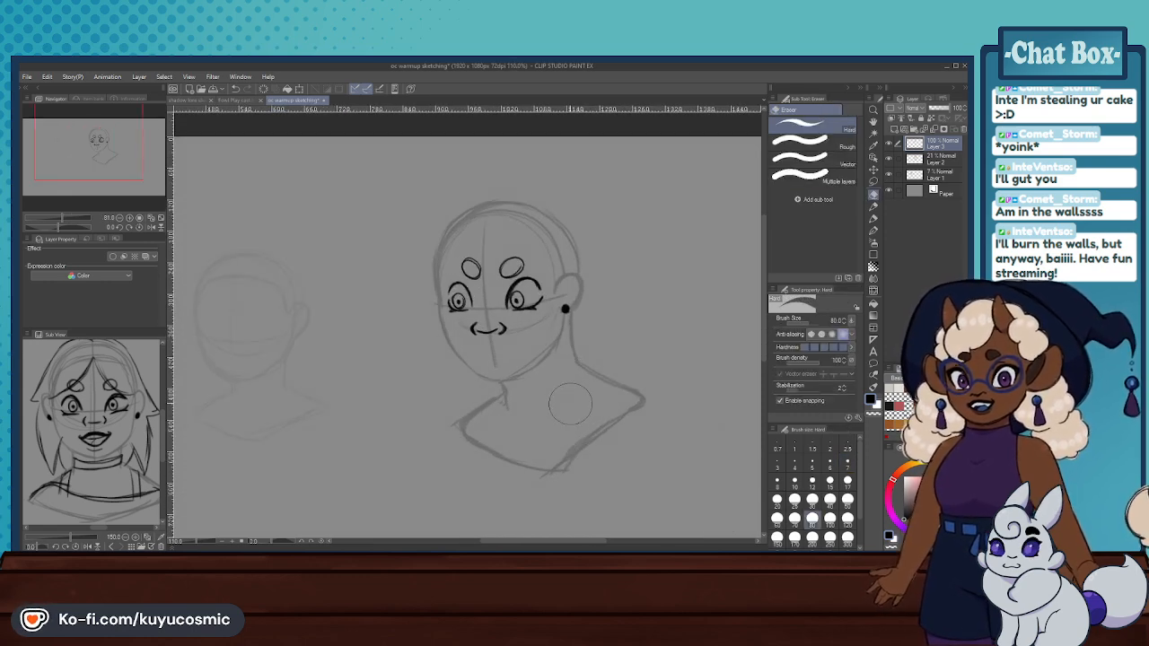
mouse_move(558, 396)
mouse_down()
mouse_move(529, 238)
mouse_move(449, 234)
mouse_move(467, 299)
mouse_move(521, 279)
mouse_up()
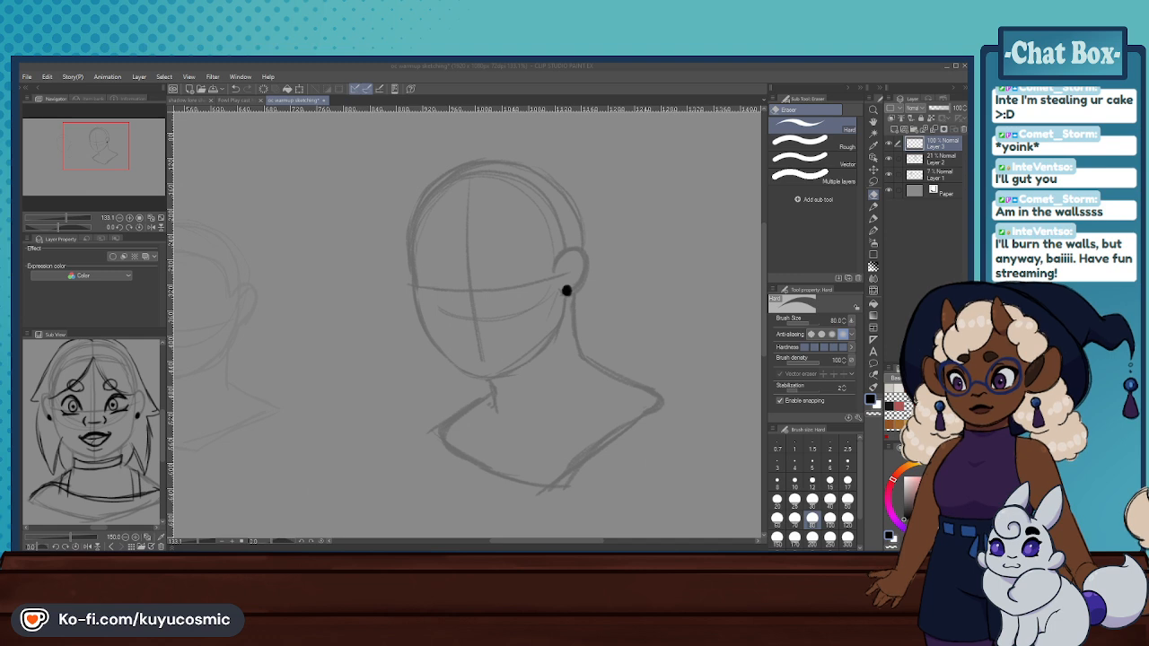
click(702, 520)
scroll(453, 293, down, 6)
scroll(456, 292, up, 4)
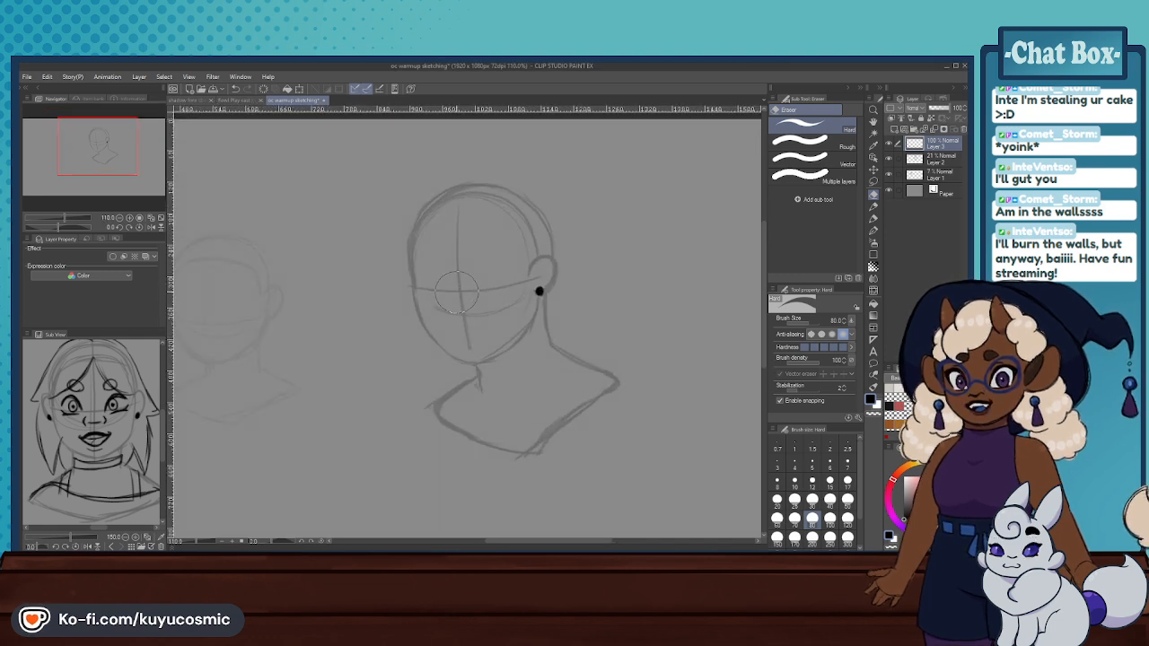
- Draw the near eye above the eye guideline with the Mechanical pencil, using a thick arched upper lid and a lower-lid line
click(873, 206)
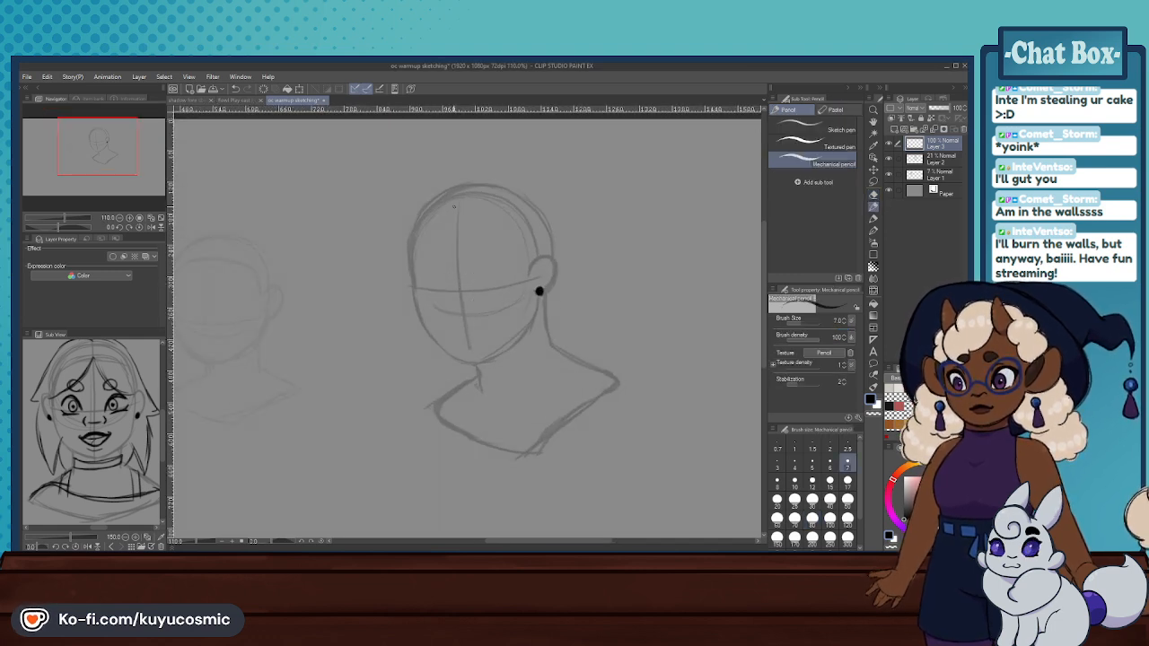
key(ctrl+z)
drag(476, 277, 504, 270)
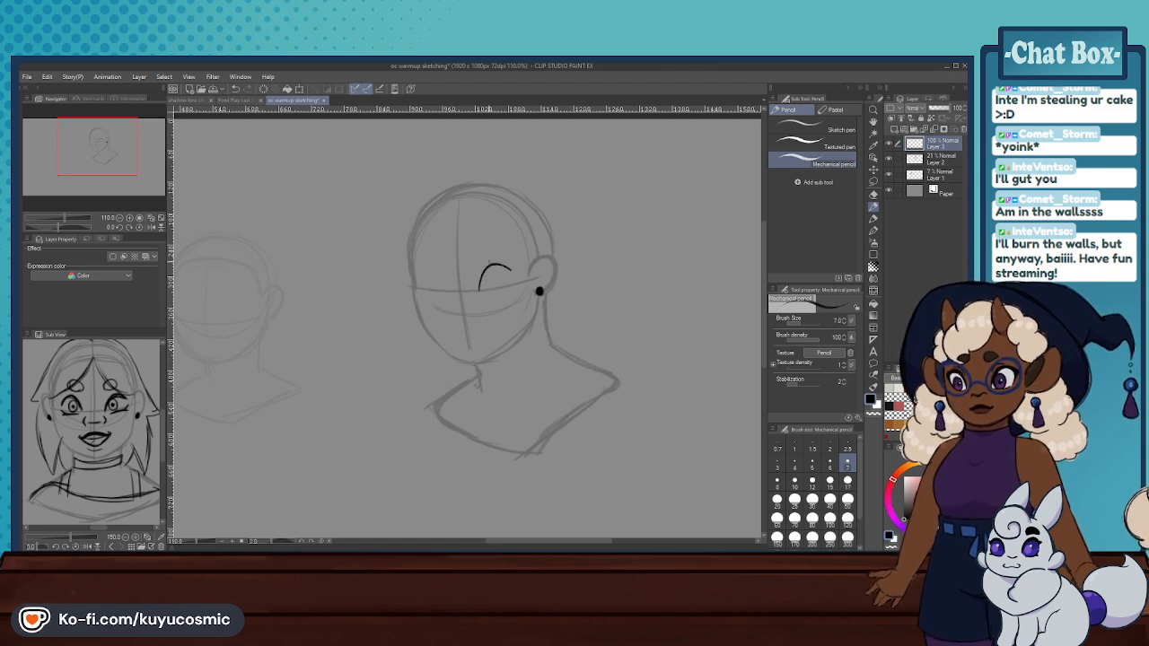
scroll(451, 255, up, 3)
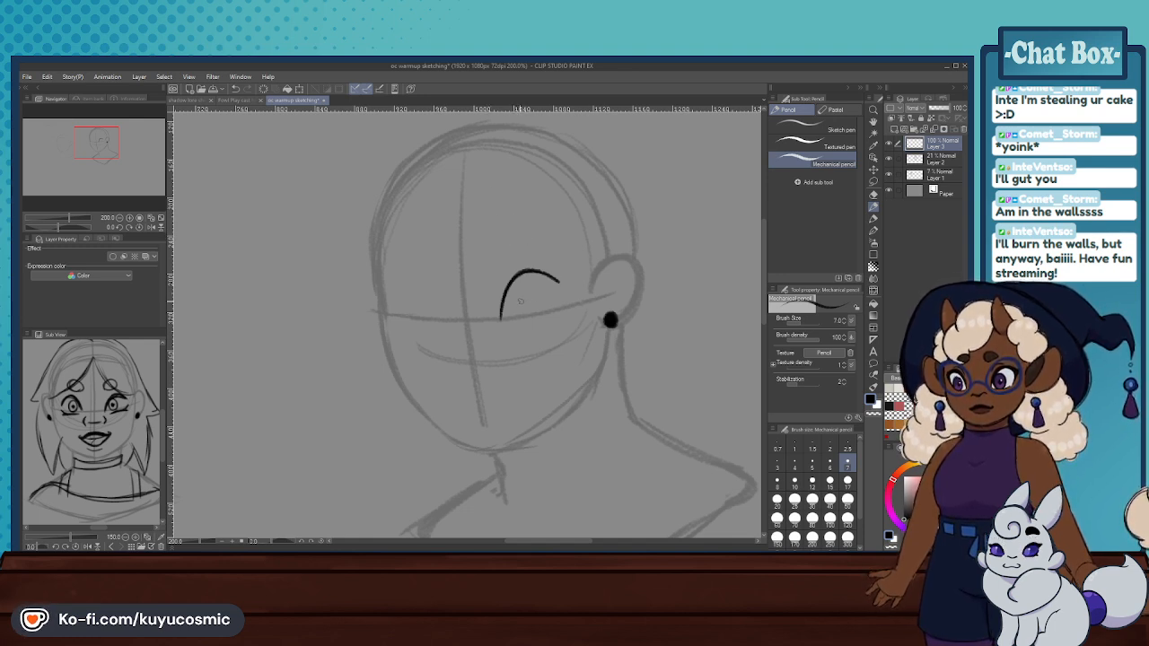
key(ctrl+z)
mouse_move(500, 314)
mouse_down()
mouse_move(542, 303)
mouse_move(544, 284)
mouse_move(495, 303)
mouse_move(548, 282)
mouse_move(512, 276)
mouse_move(498, 302)
mouse_move(548, 310)
mouse_move(559, 297)
mouse_move(546, 310)
mouse_up()
key(ctrl+z)
key(ctrl+z)
key(ctrl+z)
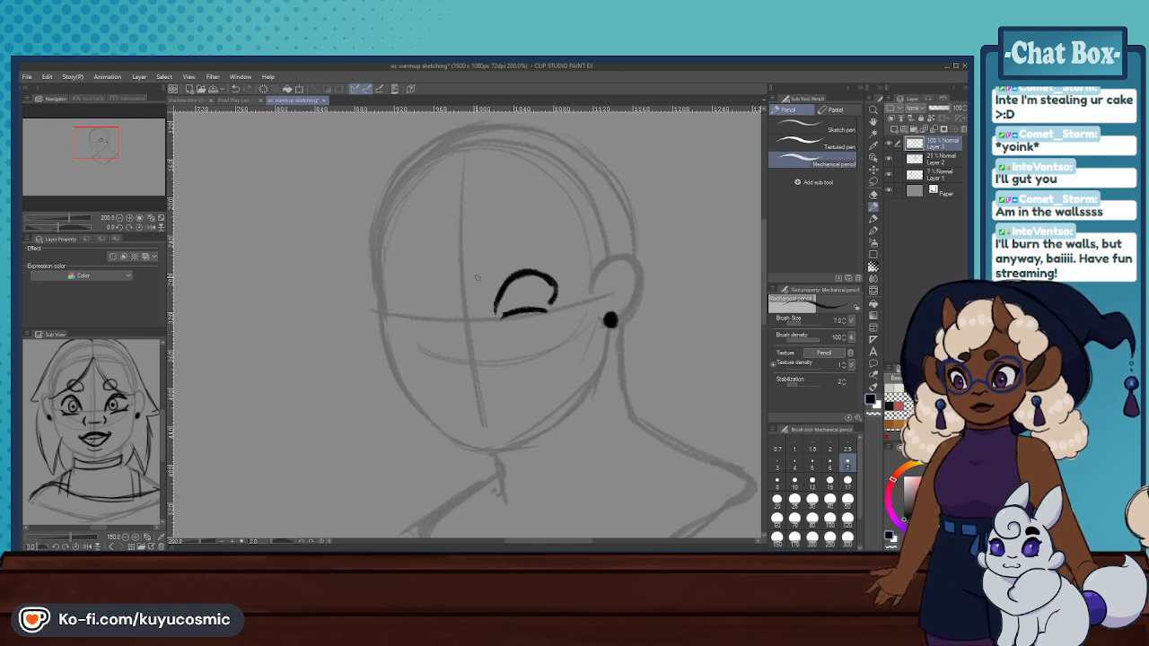
- Try to draw the far eye, and undo its strokes together with the near eye
drag(441, 307, 402, 297)
key(ctrl+z)
key(ctrl+z)
key(ctrl+z)
key(ctrl+z)
key(ctrl+z)
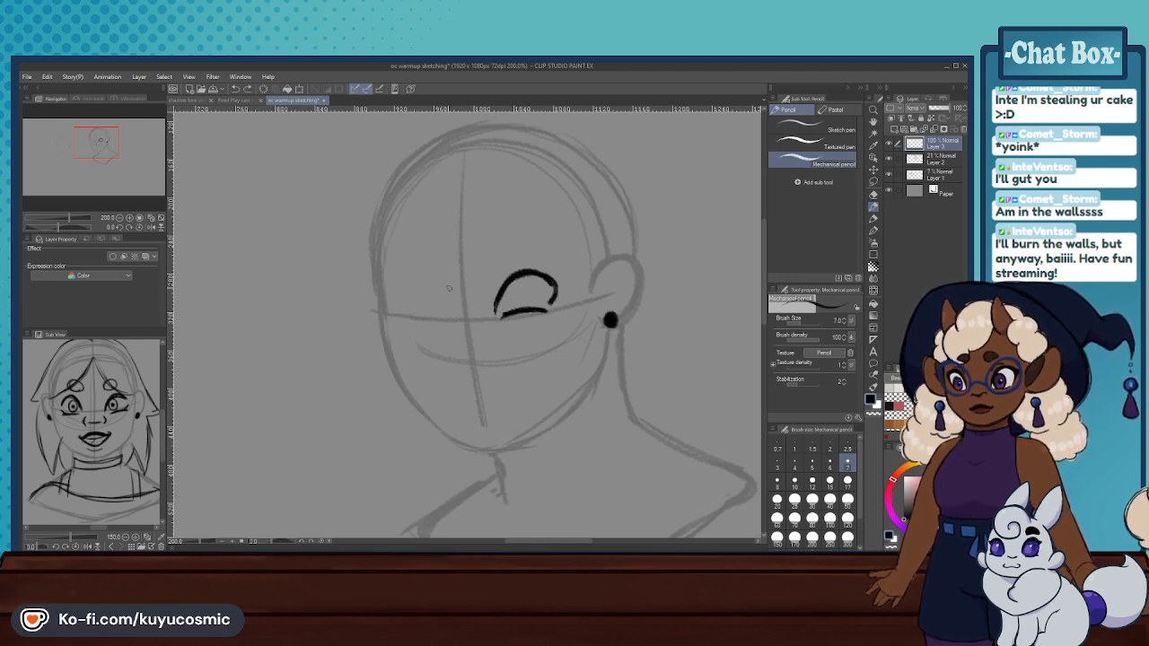
scroll(553, 298, down, 8)
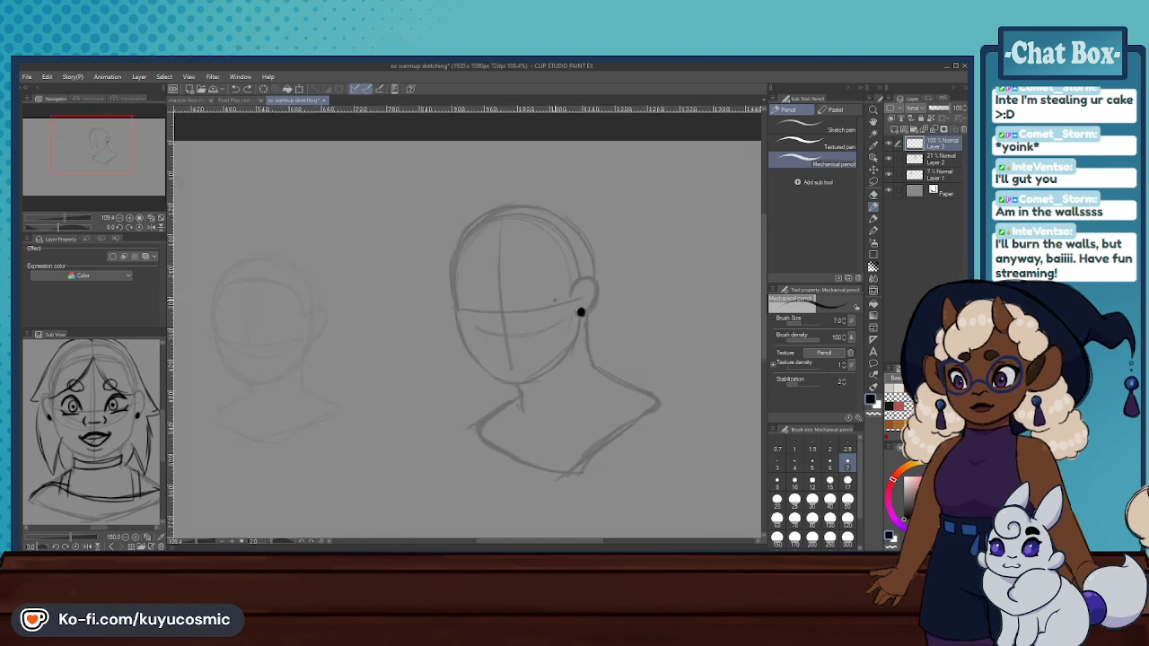
- Draw both eyes smaller along the eye guideline, with arched upper lids and slanted lower-lid lines
scroll(555, 297, up, 4)
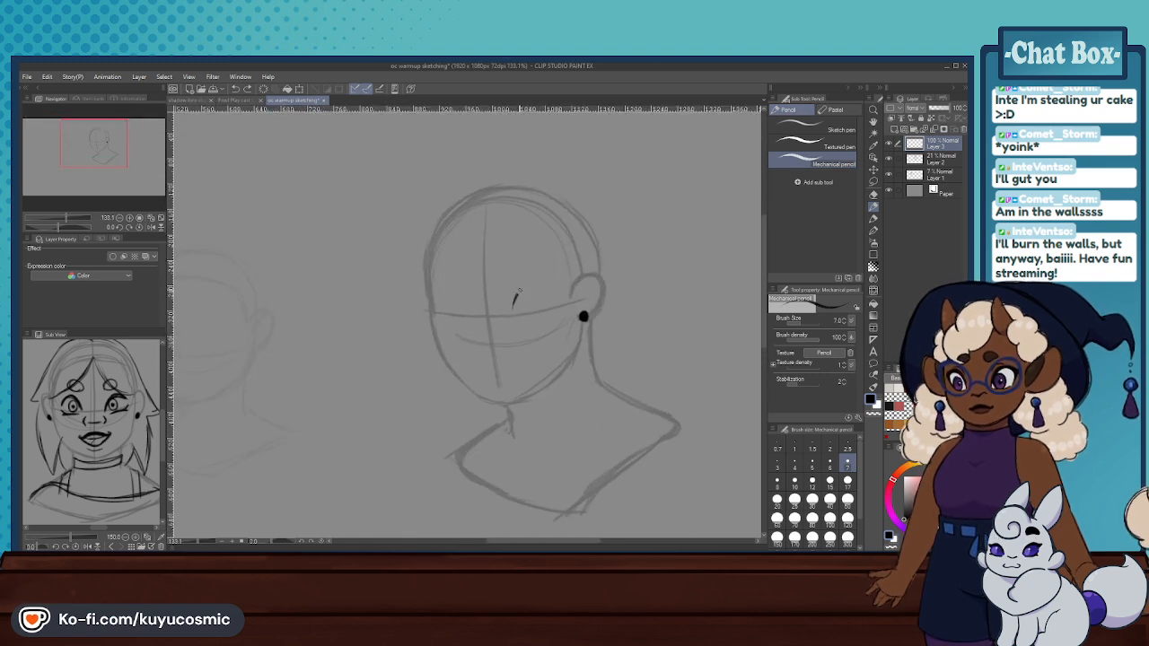
drag(513, 308, 551, 291)
key(ctrl+z)
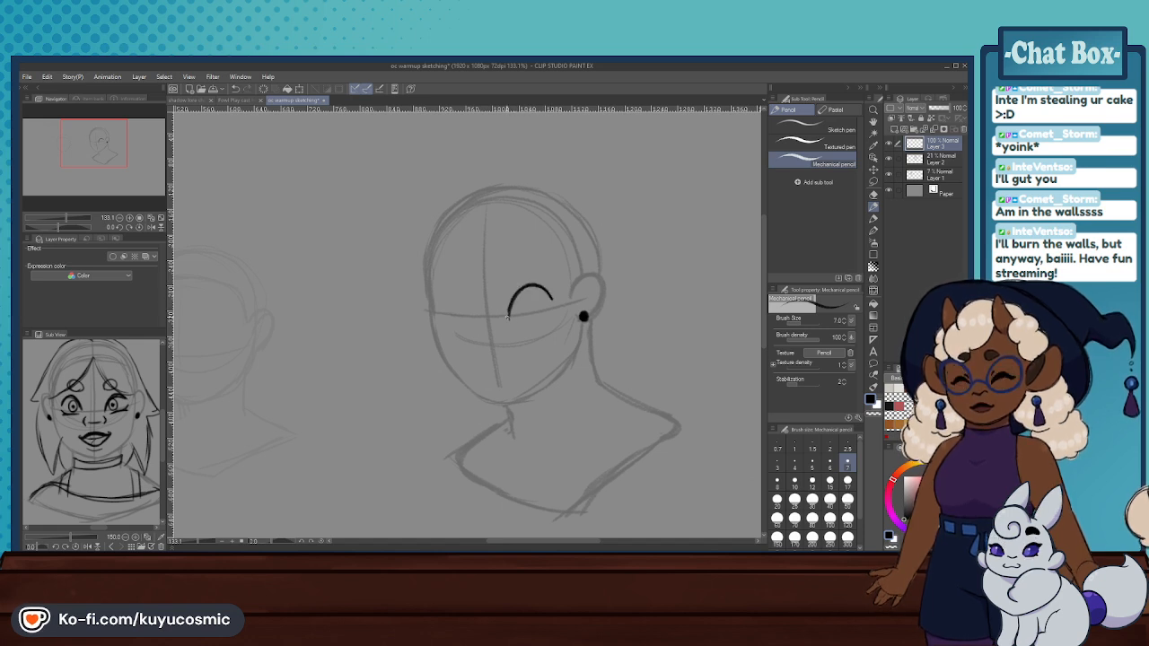
drag(510, 320, 549, 310)
key(ctrl+z)
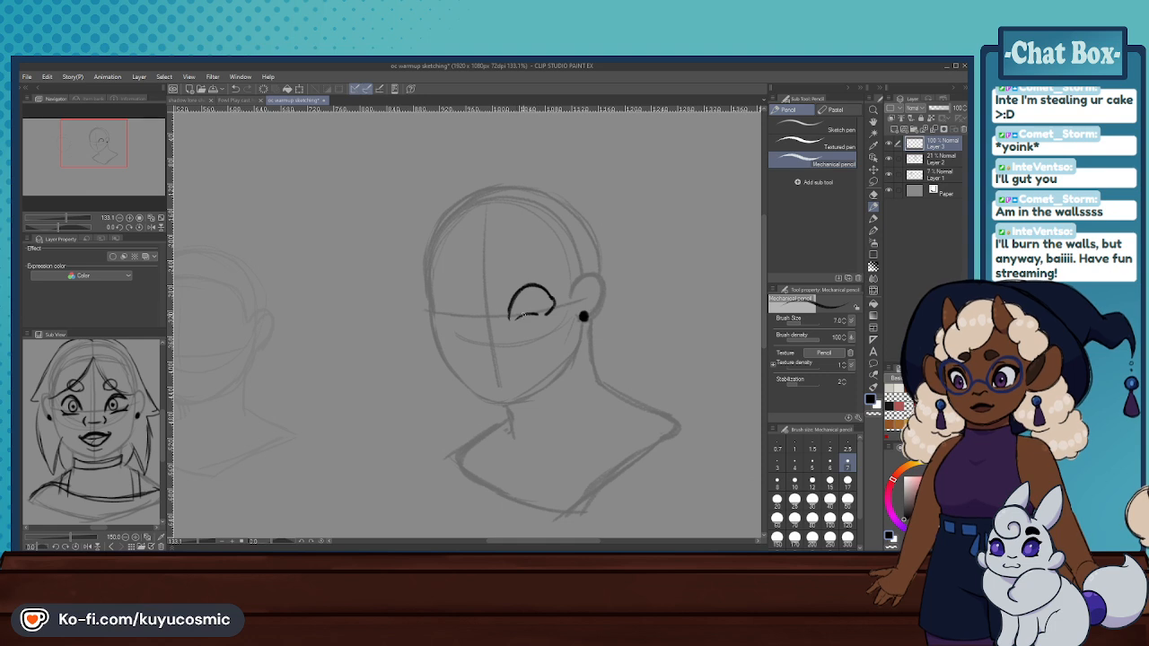
drag(510, 320, 552, 307)
key(ctrl+z)
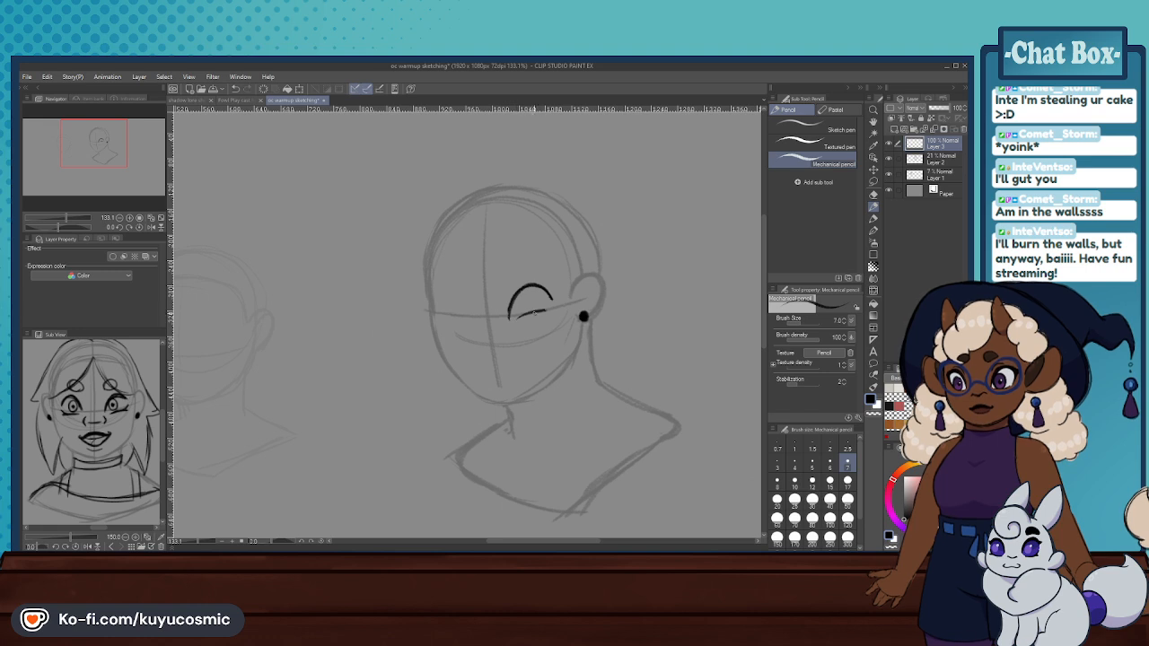
mouse_move(541, 311)
mouse_down()
mouse_move(510, 316)
mouse_move(528, 286)
mouse_move(552, 298)
mouse_up()
mouse_move(454, 293)
mouse_down()
mouse_move(443, 302)
mouse_move(467, 304)
mouse_move(456, 317)
mouse_move(468, 318)
mouse_move(442, 310)
mouse_up()
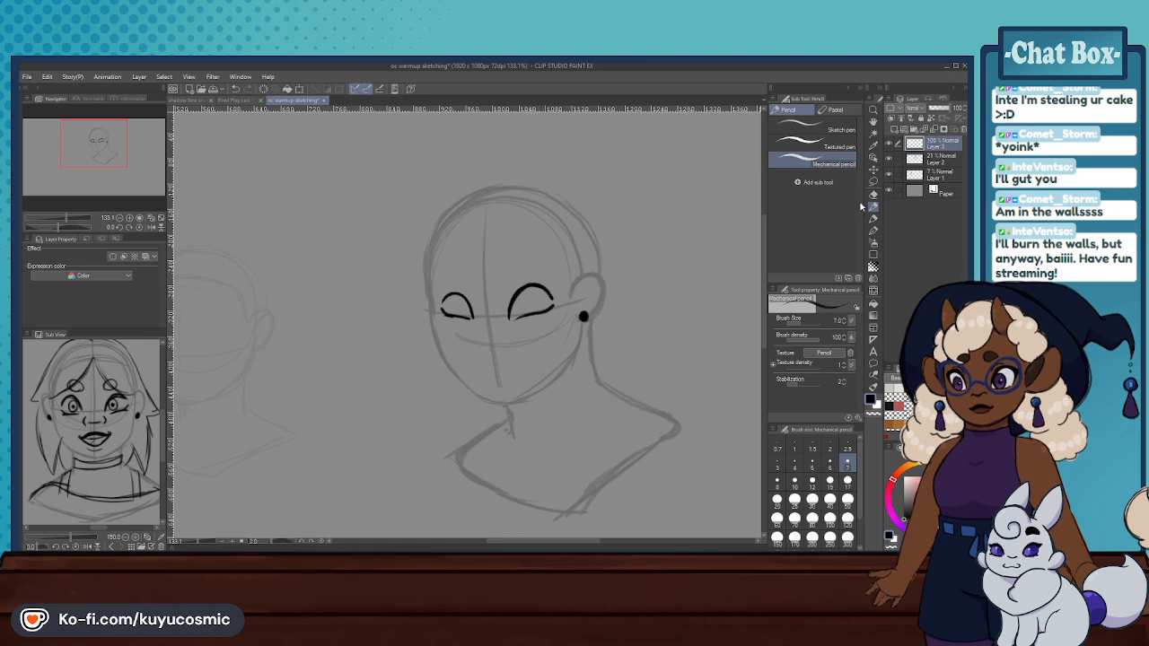
- Erase both newly drawn eyes while keeping the stud earring
key(e)
mouse_move(516, 296)
mouse_down()
mouse_move(544, 302)
mouse_move(502, 280)
mouse_move(445, 309)
mouse_up()
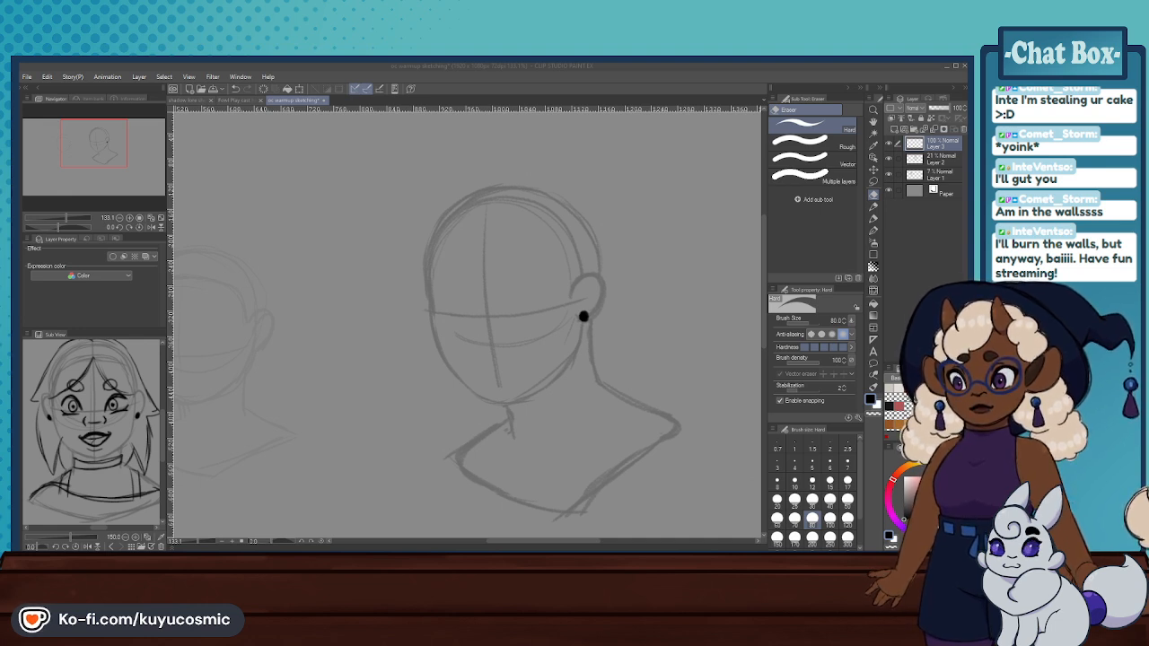
click(588, 430)
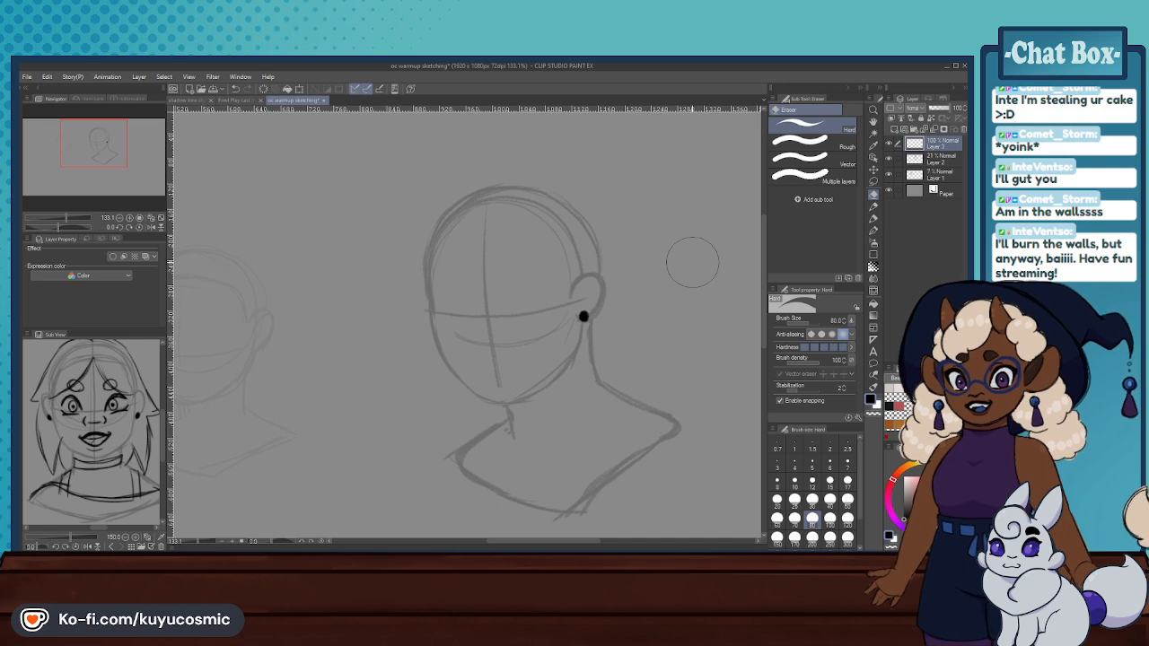
- Draw the near eye above the eye guideline with the Mechanical pencil, using a thin arched upper lid and a lower-lid line
click(875, 206)
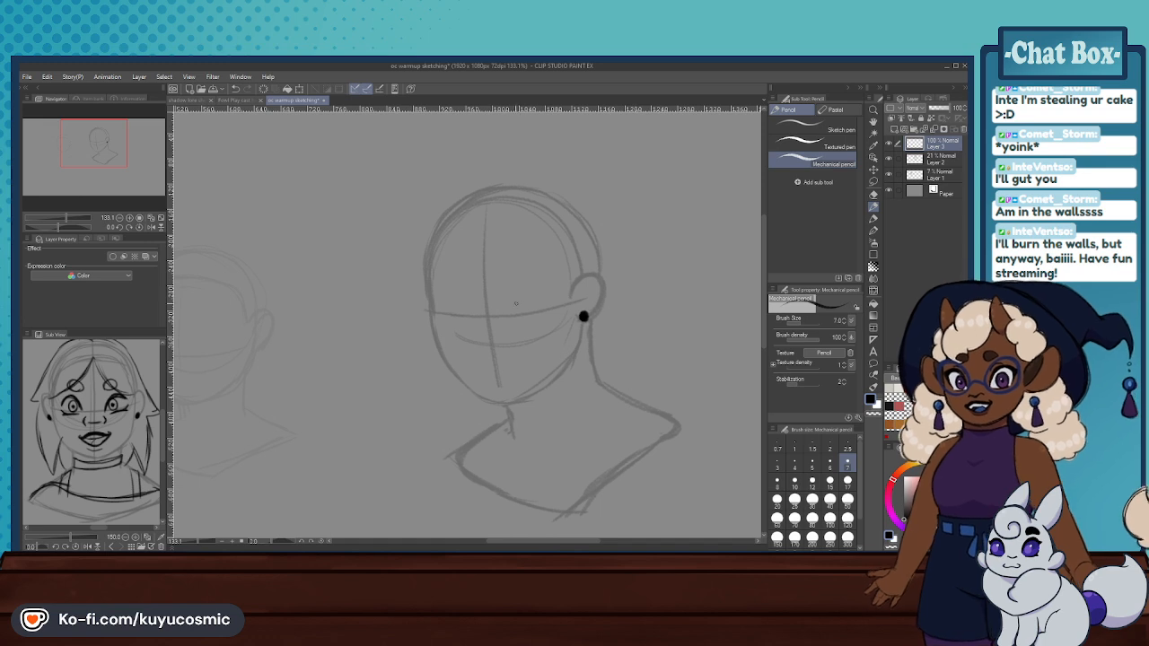
mouse_move(549, 293)
mouse_down()
mouse_move(522, 289)
mouse_move(510, 313)
mouse_move(524, 285)
mouse_move(550, 294)
mouse_up()
key(ctrl+z)
key(ctrl+z)
key(ctrl+z)
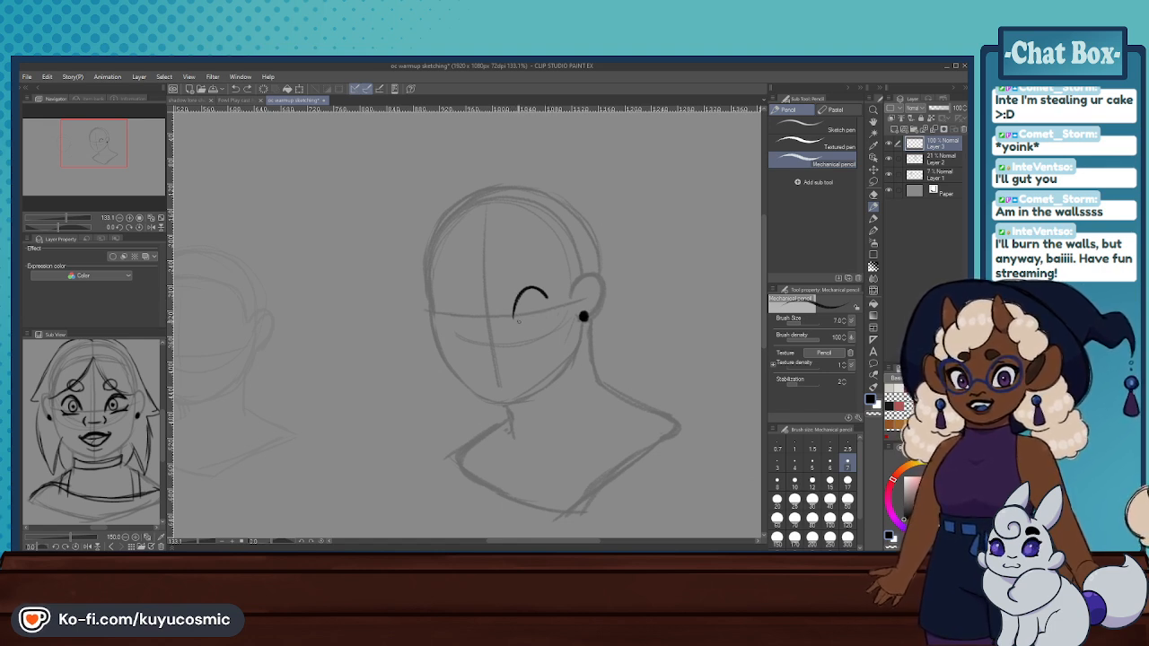
drag(549, 305, 516, 318)
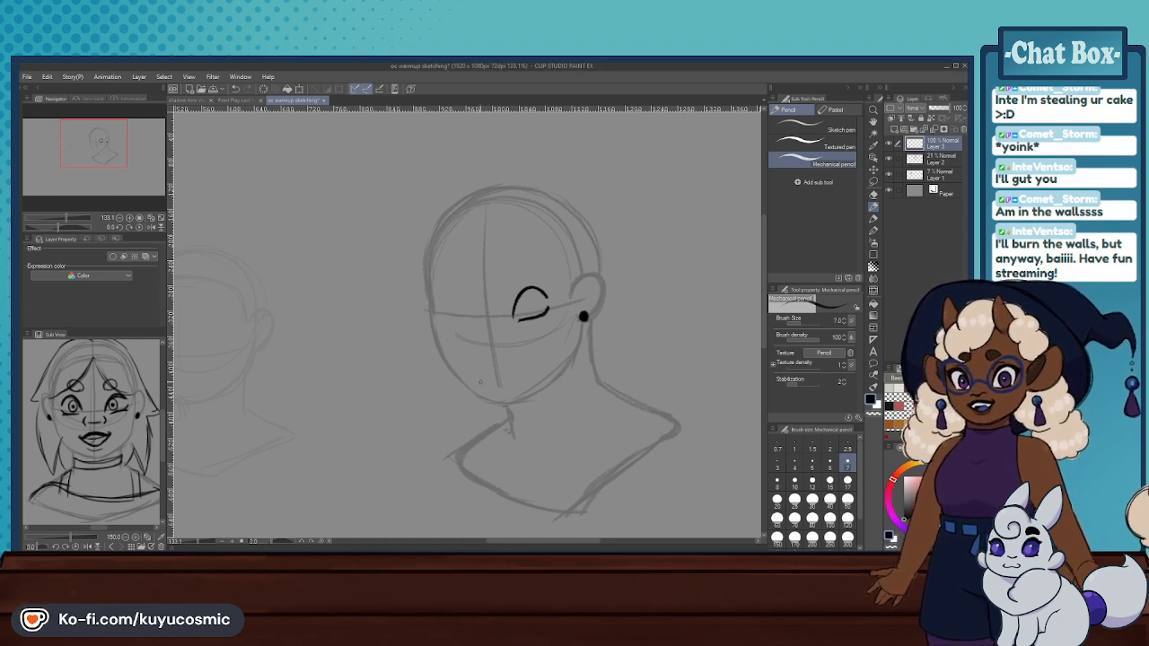
- Undo the near eye and redraw it with a thick slanted upper lid and a short lower-lid line
scroll(479, 381, up, 1)
key(ctrl+z)
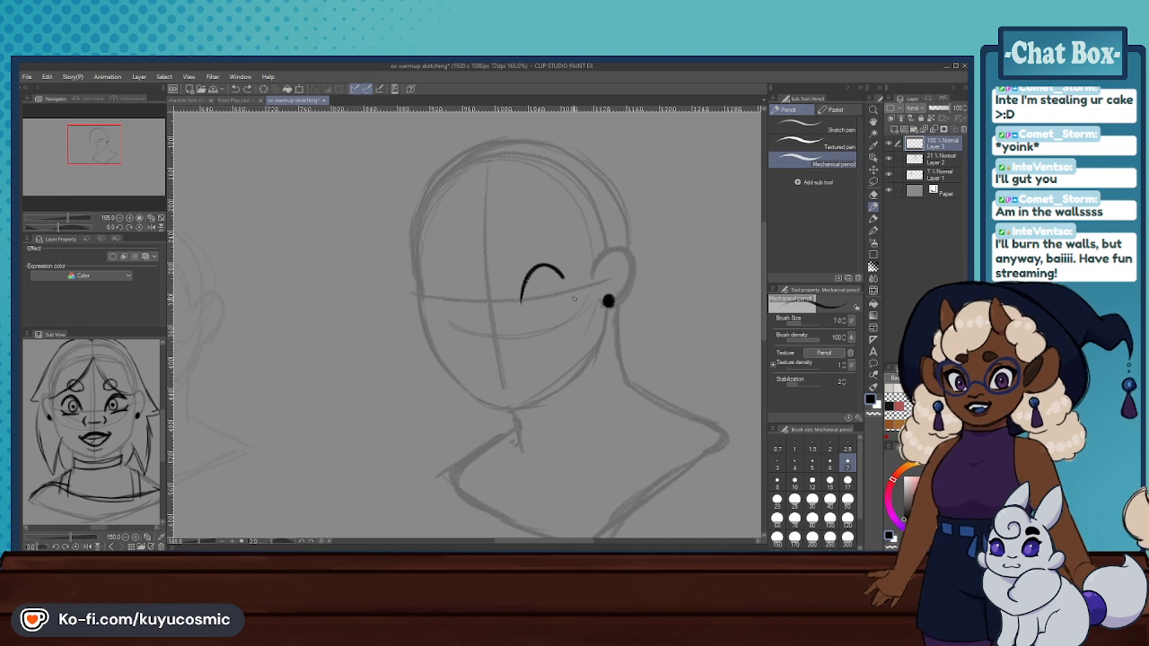
key(ctrl+z)
mouse_move(524, 297)
mouse_down()
mouse_move(561, 269)
mouse_move(566, 279)
mouse_move(524, 285)
mouse_move(570, 276)
mouse_move(542, 265)
mouse_up()
key(ctrl+z)
key(ctrl+z)
key(ctrl+z)
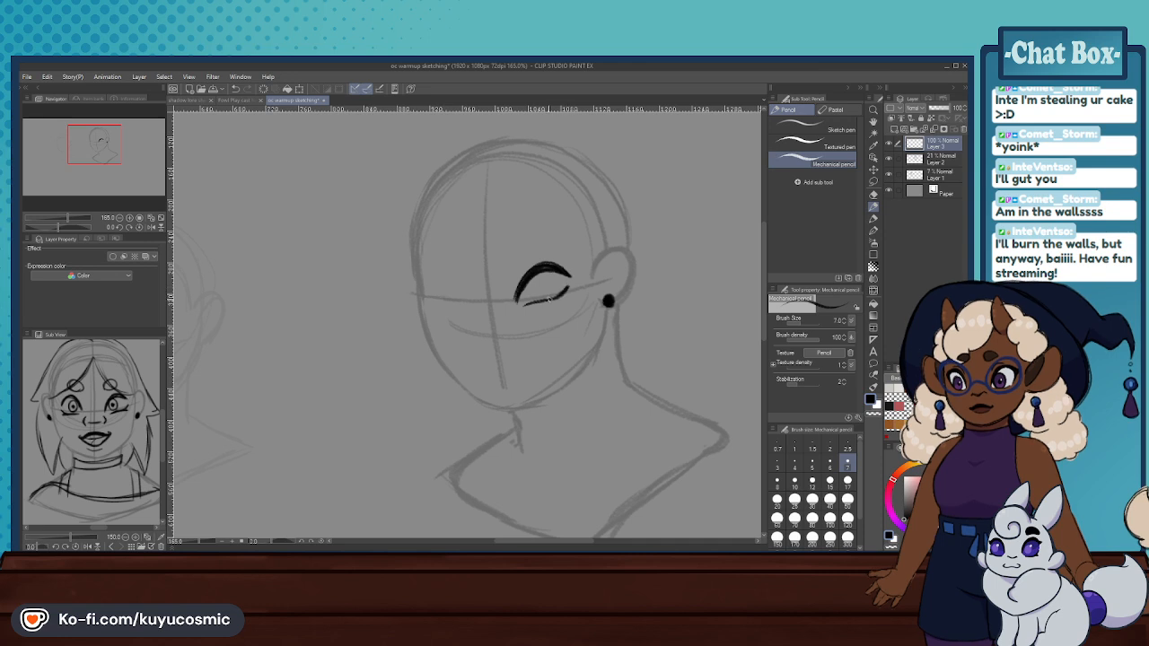
key(ctrl+z)
drag(525, 306, 539, 305)
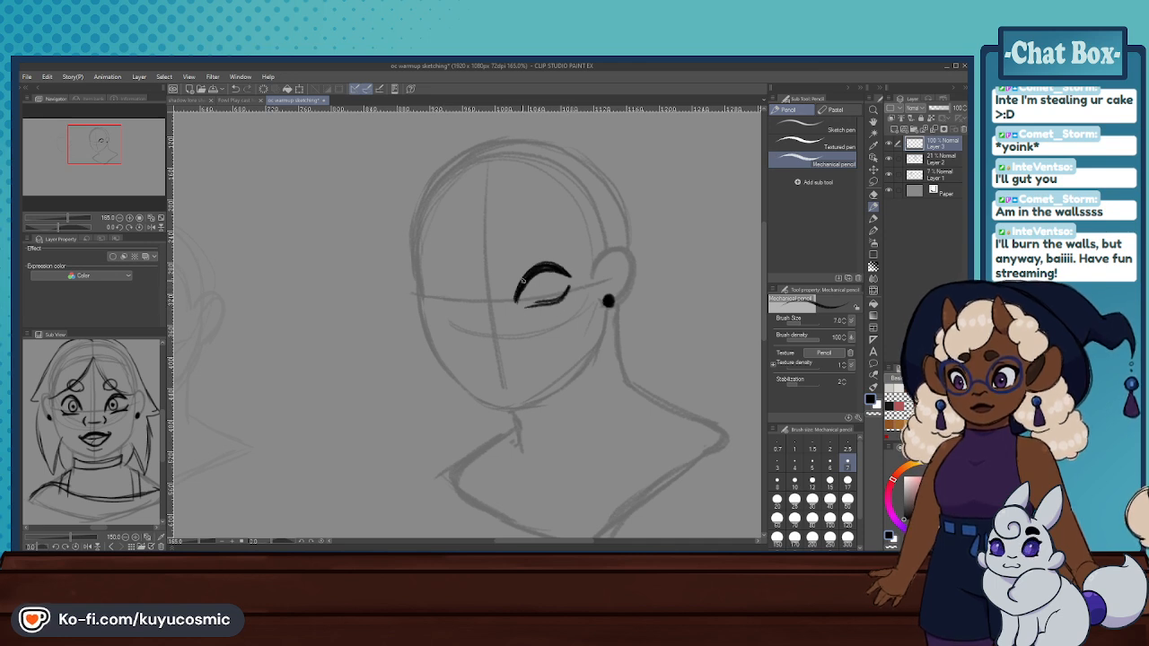
- Erase the near eye and sketch both eyes with arched upper lids just above the eye guideline
click(872, 195)
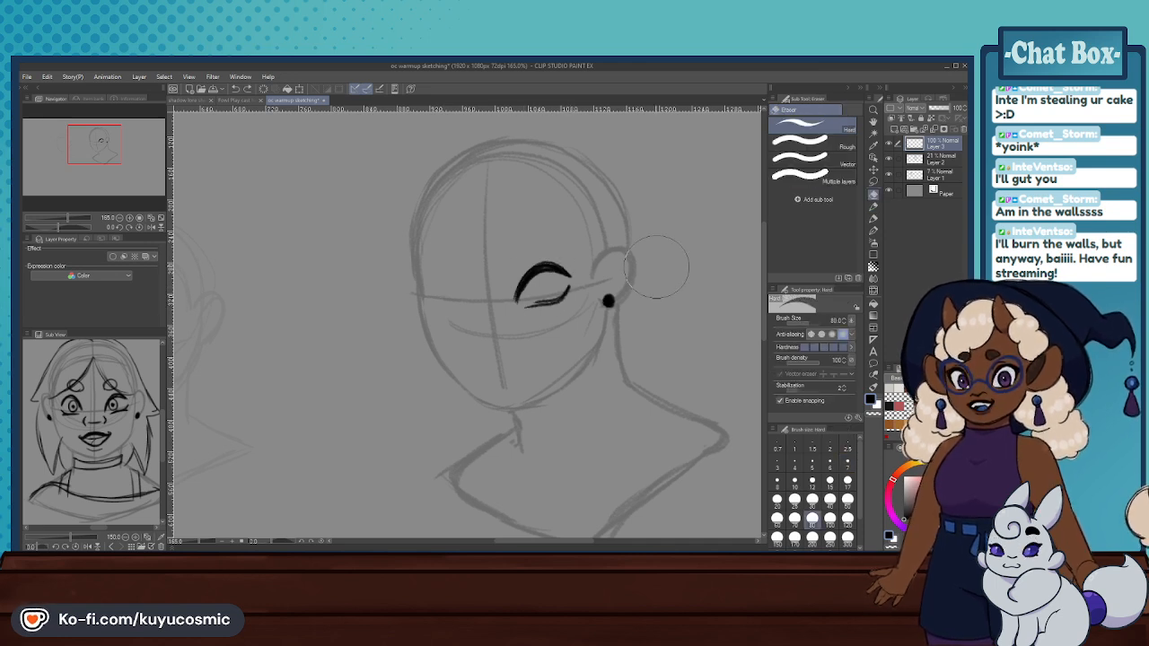
drag(528, 285, 557, 283)
click(872, 209)
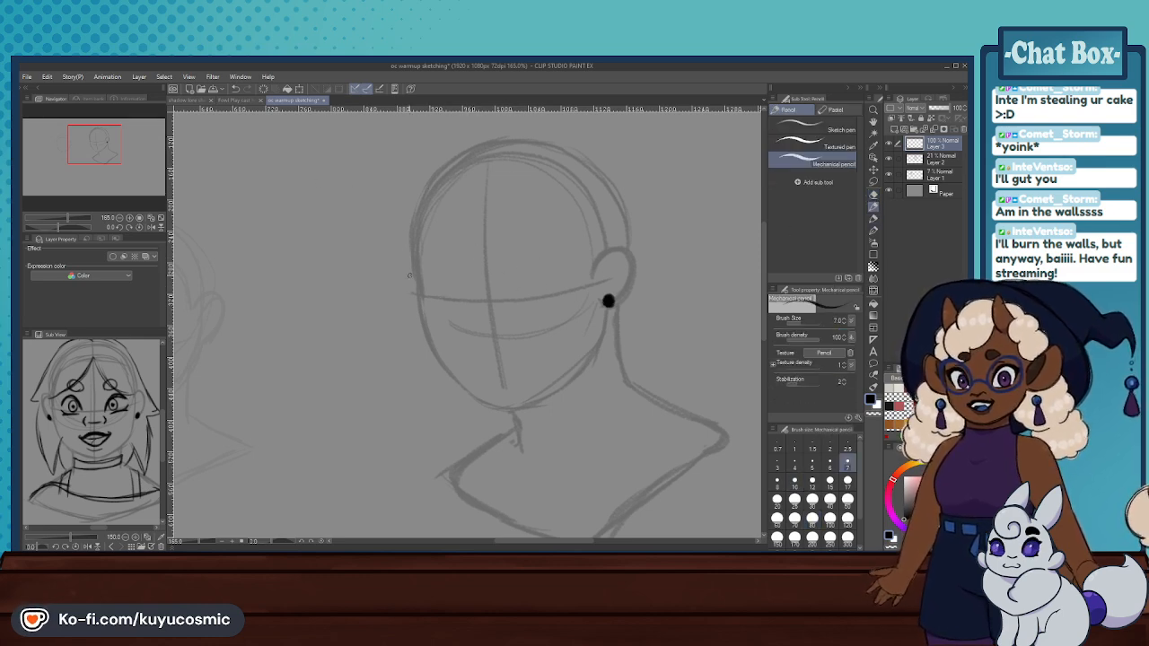
scroll(417, 301, down, 4)
scroll(452, 258, up, 6)
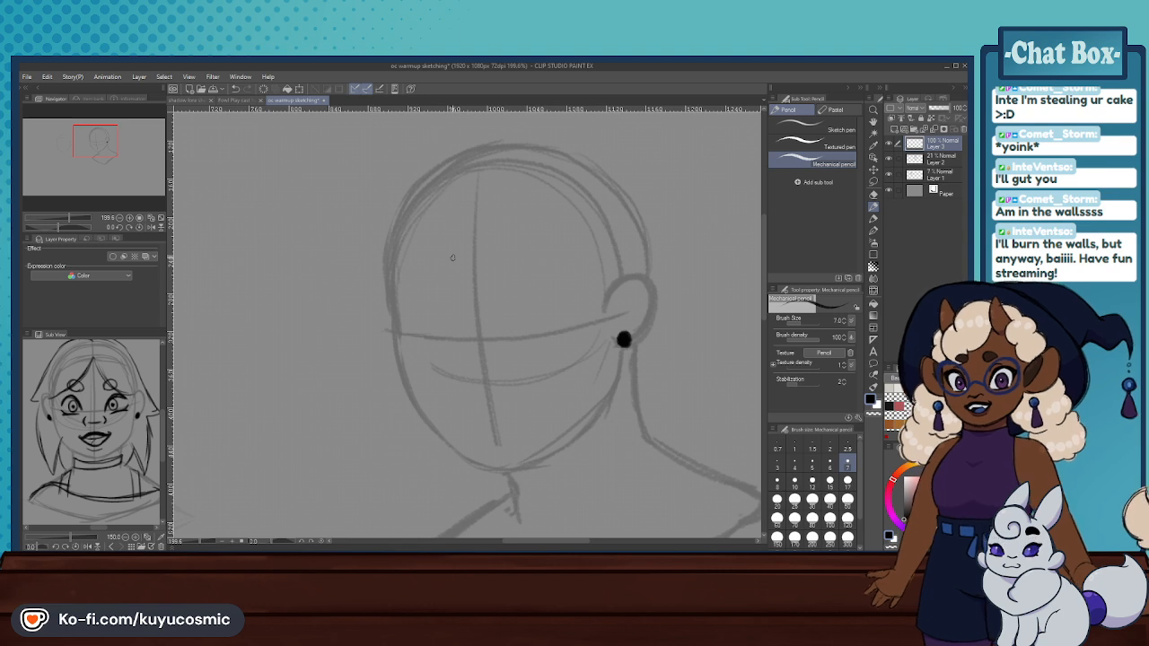
mouse_move(517, 338)
mouse_down()
mouse_move(534, 291)
mouse_move(571, 297)
mouse_move(537, 290)
mouse_move(516, 334)
mouse_move(553, 286)
mouse_move(572, 301)
mouse_move(524, 338)
mouse_move(570, 319)
mouse_up()
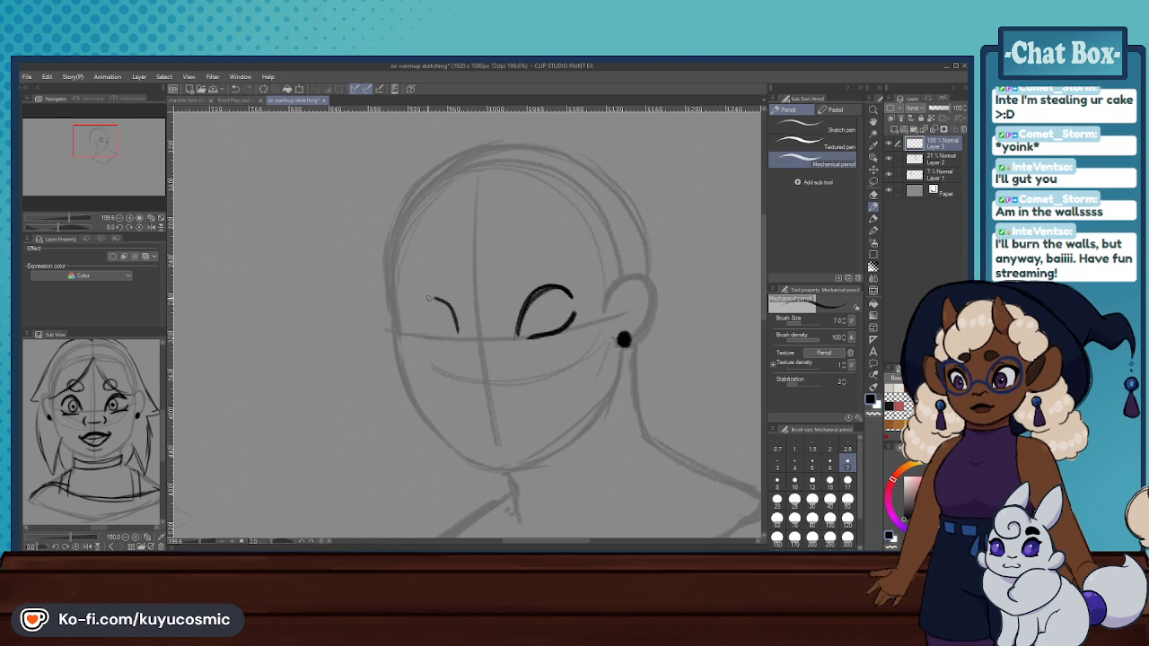
drag(420, 334, 456, 332)
- Erase both sketched eyes with the Hard eraser, leaving the stud earring intact
click(872, 198)
drag(542, 312, 530, 342)
drag(436, 314, 445, 349)
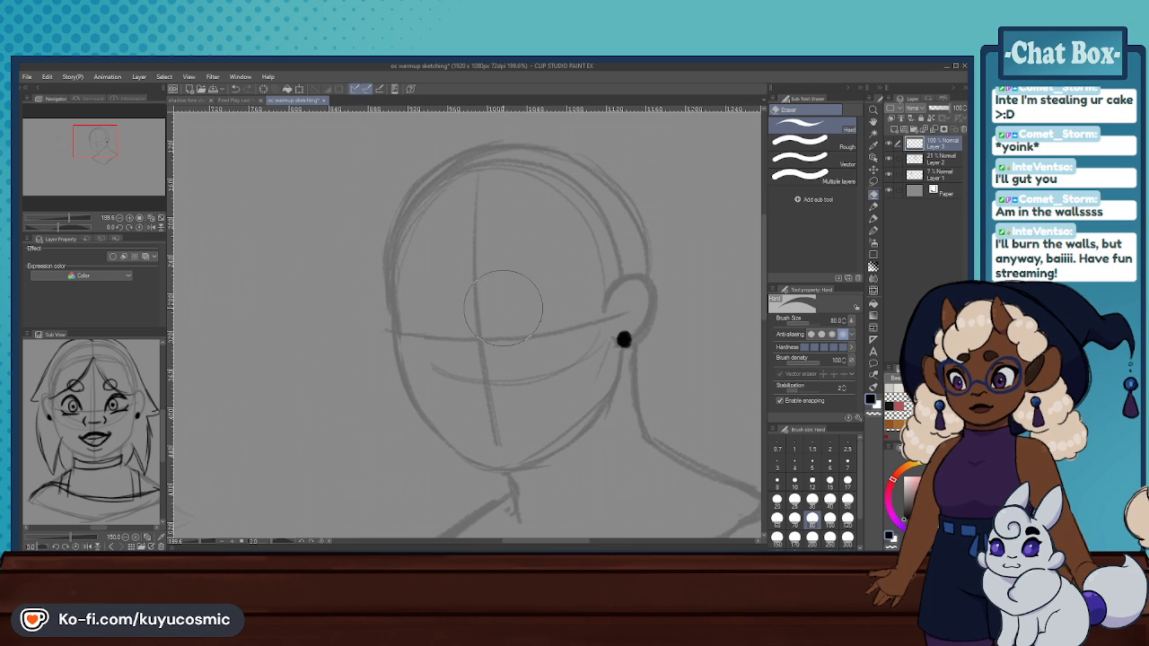
scroll(494, 252, down, 4)
scroll(476, 287, up, 4)
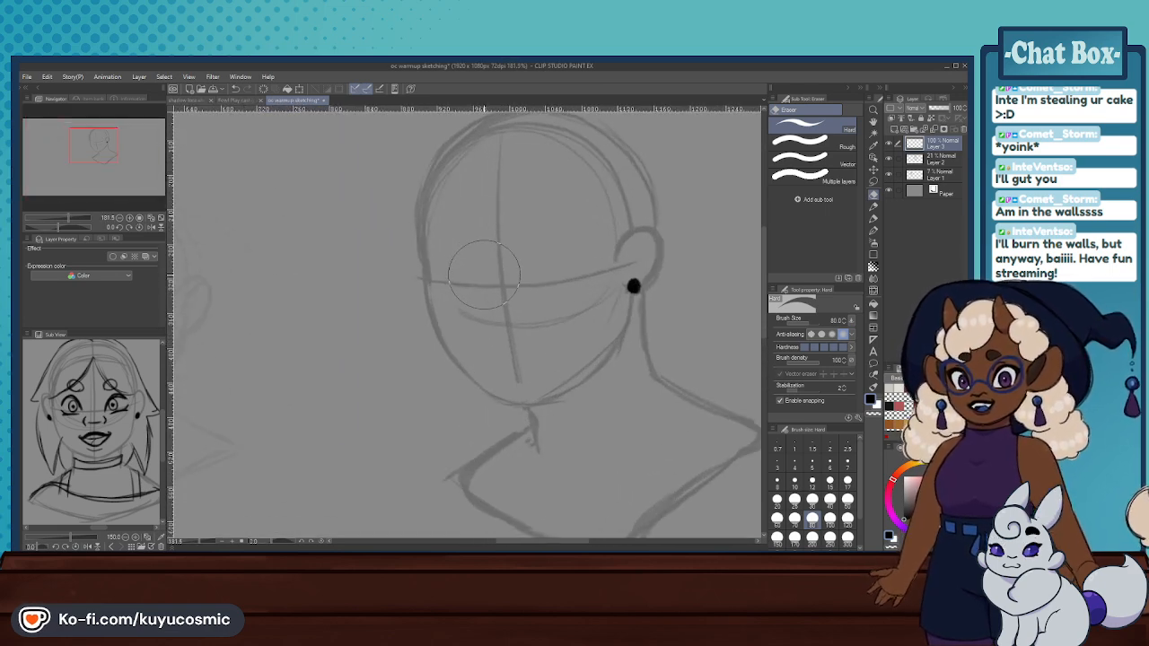
- Try the near eye with the Mechanical pencil as a tall arch closed by a lower-lid line, and undo its strokes
click(873, 207)
mouse_move(539, 289)
mouse_down()
mouse_move(587, 255)
mouse_move(568, 243)
mouse_up()
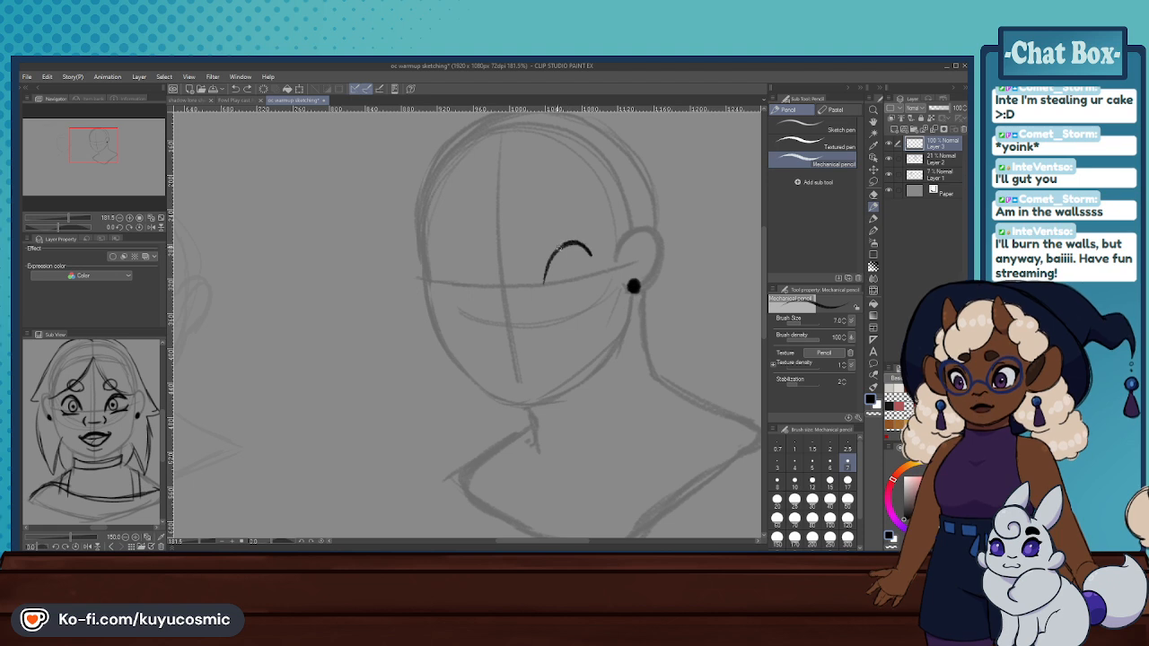
mouse_move(579, 285)
mouse_down()
mouse_move(594, 267)
mouse_move(587, 279)
mouse_up()
key(ctrl+z)
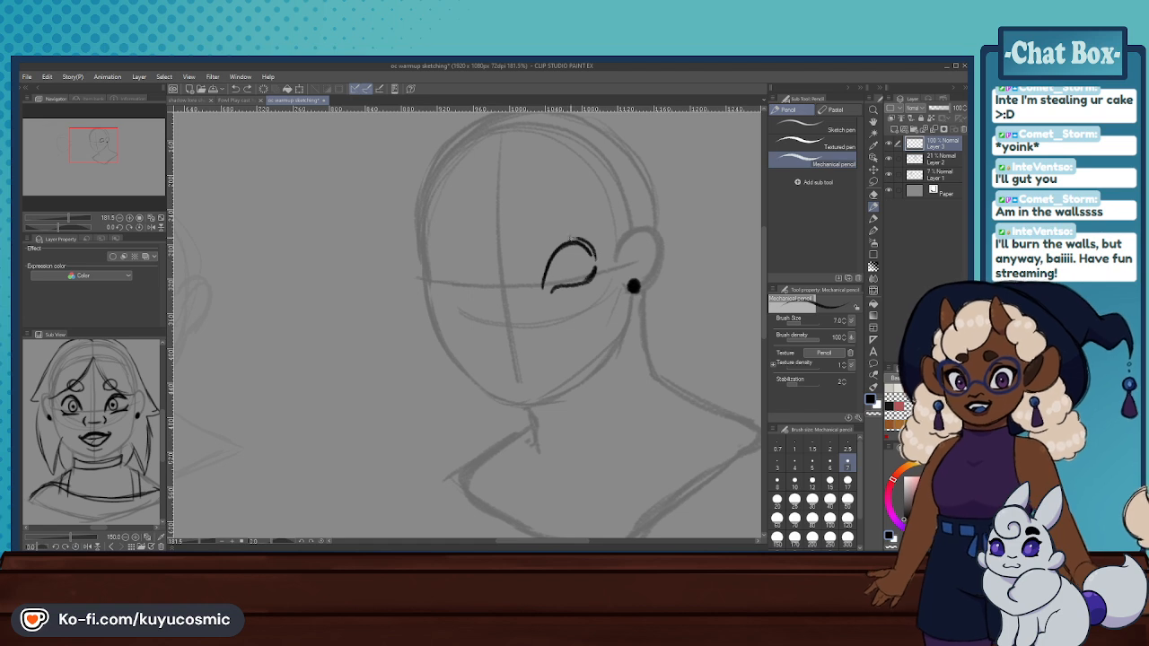
key(ctrl+z)
key(ctrl+z)
key(ctrl+z)
- Redraw the near eye with a lower arched lid and a slanted lower-lid line, undoing the extra lid thickening
mouse_move(543, 285)
mouse_down()
mouse_move(584, 262)
mouse_move(548, 305)
mouse_move(587, 246)
mouse_up()
key(ctrl+z)
key(ctrl+z)
key(ctrl+z)
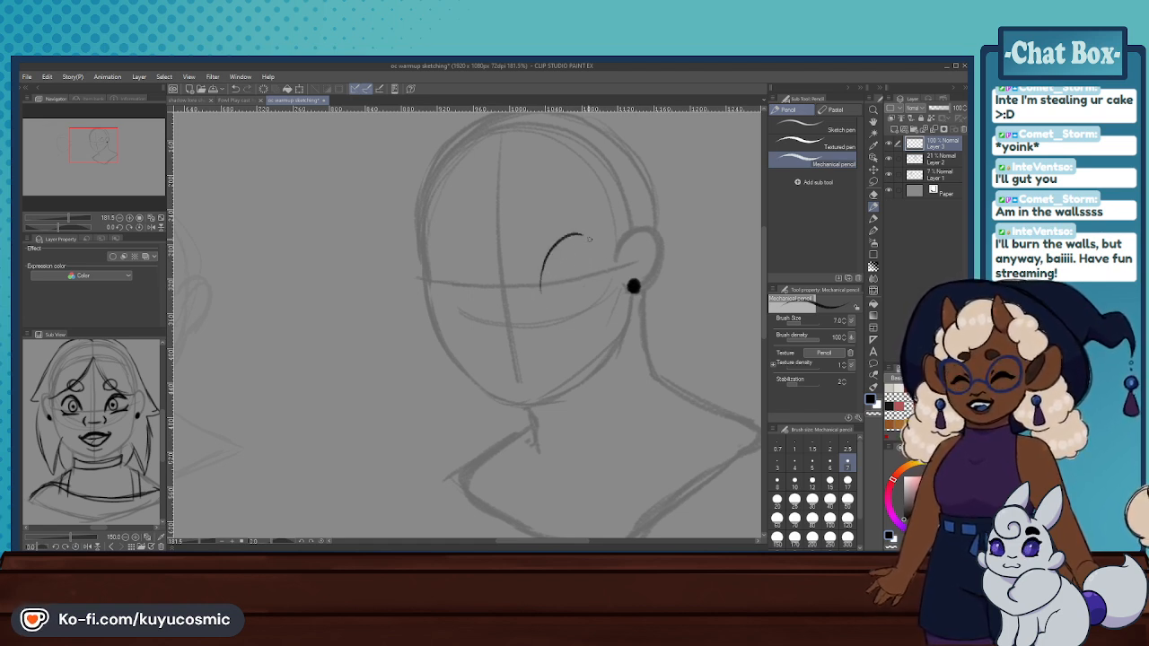
key(ctrl+z)
drag(540, 280, 587, 246)
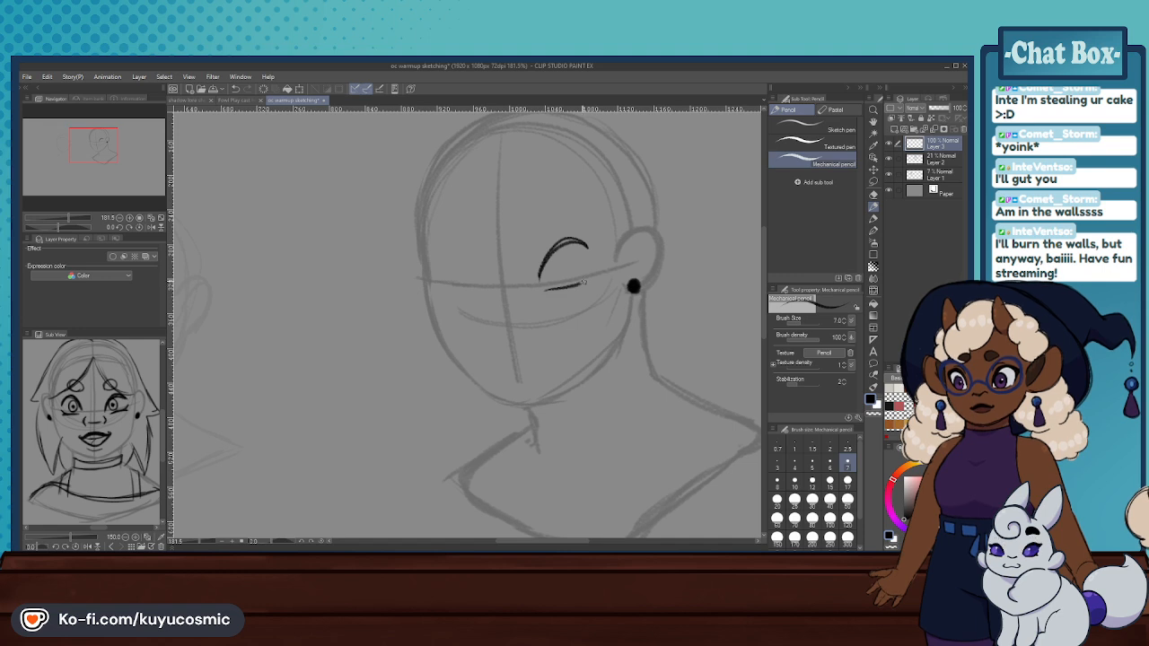
mouse_move(544, 283)
mouse_down()
mouse_move(539, 262)
mouse_move(587, 239)
mouse_up()
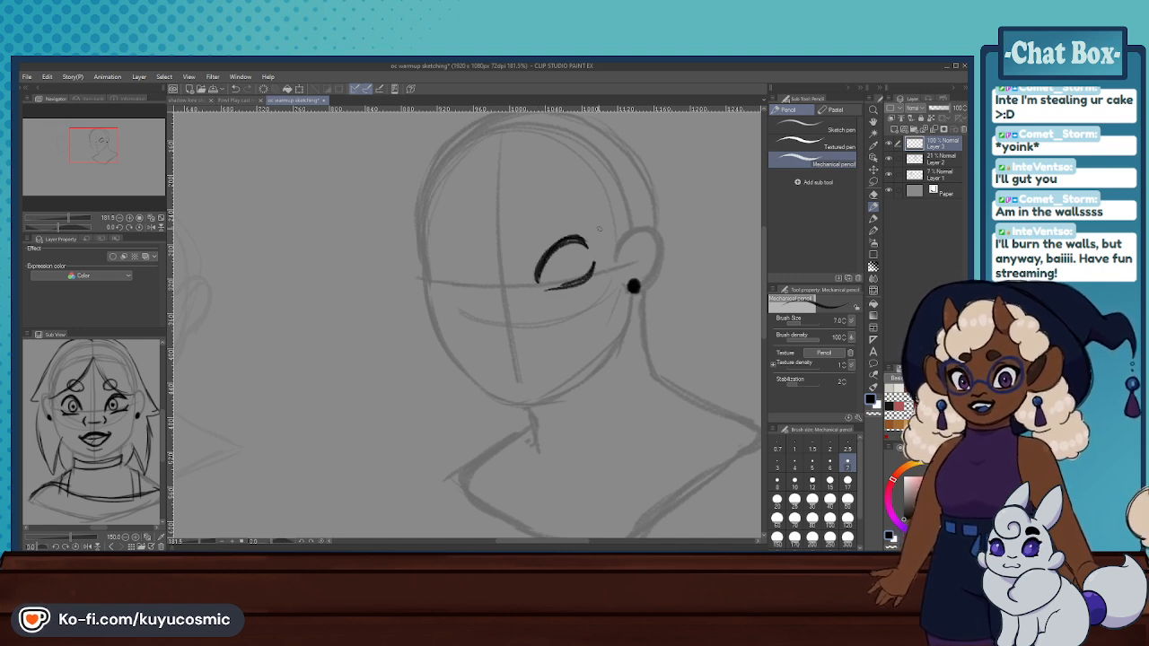
key(ctrl+z)
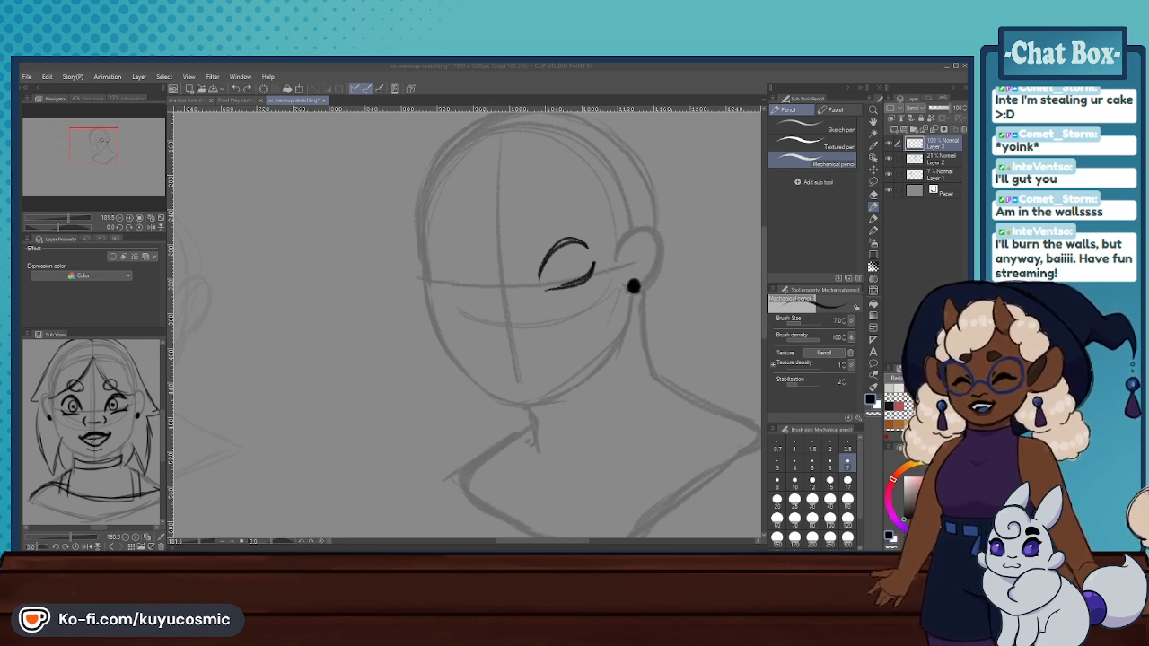
- Replace the near eye with a rounder one that has a thick arched lid, a curved lower lid and an oval iris
click(556, 333)
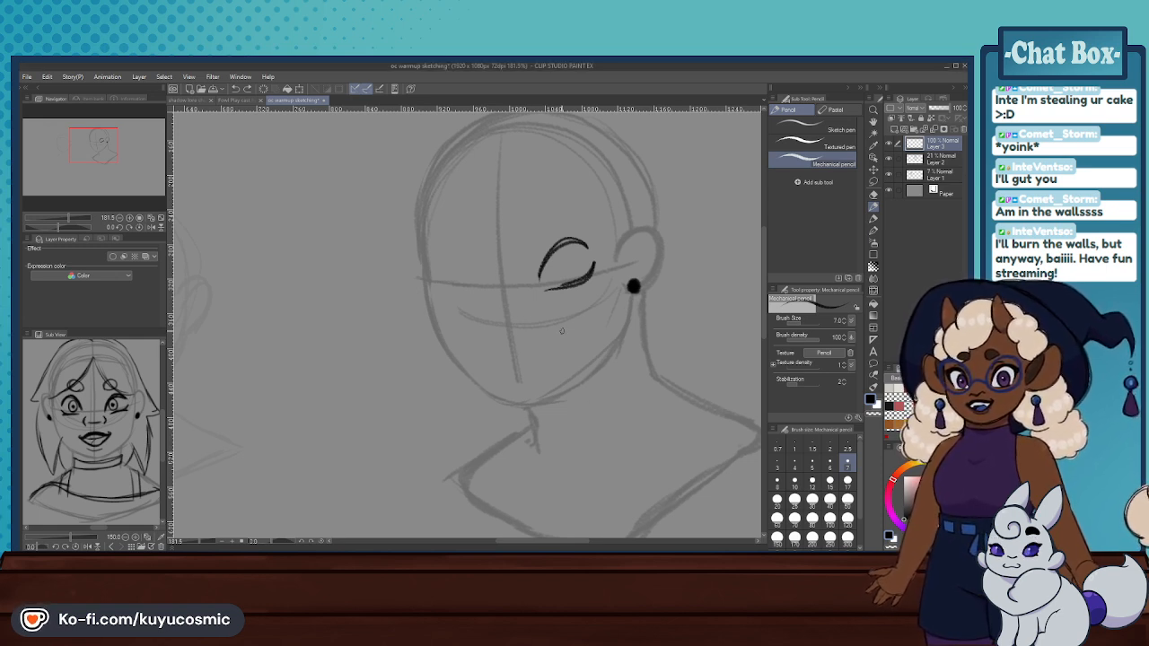
key(ctrl+z)
key(ctrl+z)
mouse_move(536, 271)
mouse_down()
mouse_move(559, 235)
mouse_move(583, 250)
mouse_move(564, 234)
mouse_move(549, 276)
mouse_up()
key(ctrl+z)
key(ctrl+z)
mouse_move(543, 277)
mouse_down()
mouse_move(566, 234)
mouse_move(592, 243)
mouse_move(583, 233)
mouse_move(554, 237)
mouse_move(543, 275)
mouse_move(579, 291)
mouse_up()
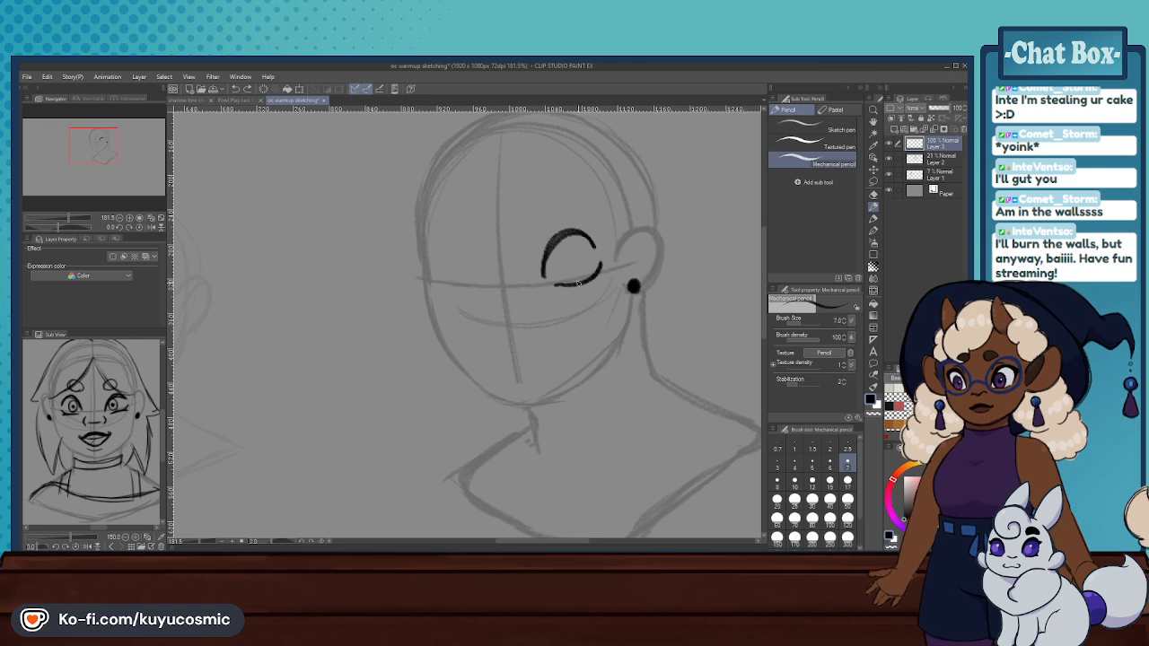
mouse_move(588, 238)
mouse_down()
mouse_move(597, 252)
mouse_move(547, 252)
mouse_move(577, 274)
mouse_up()
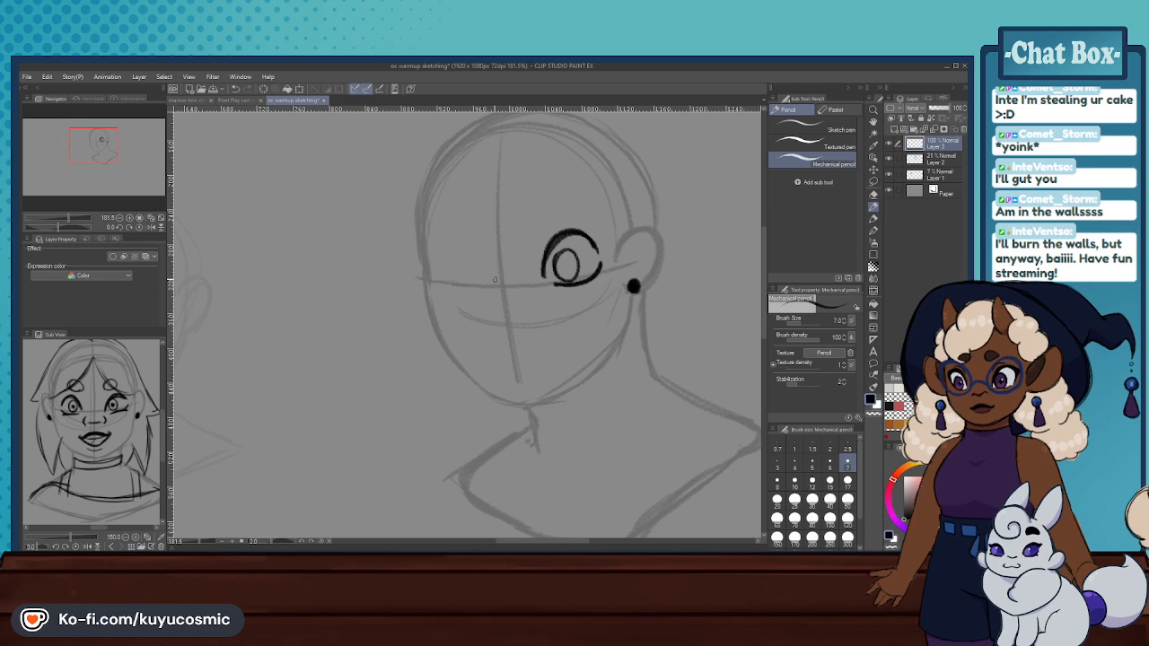
- Lasso the near eye and move it slightly down and toward the face's centre line
scroll(493, 279, down, 4)
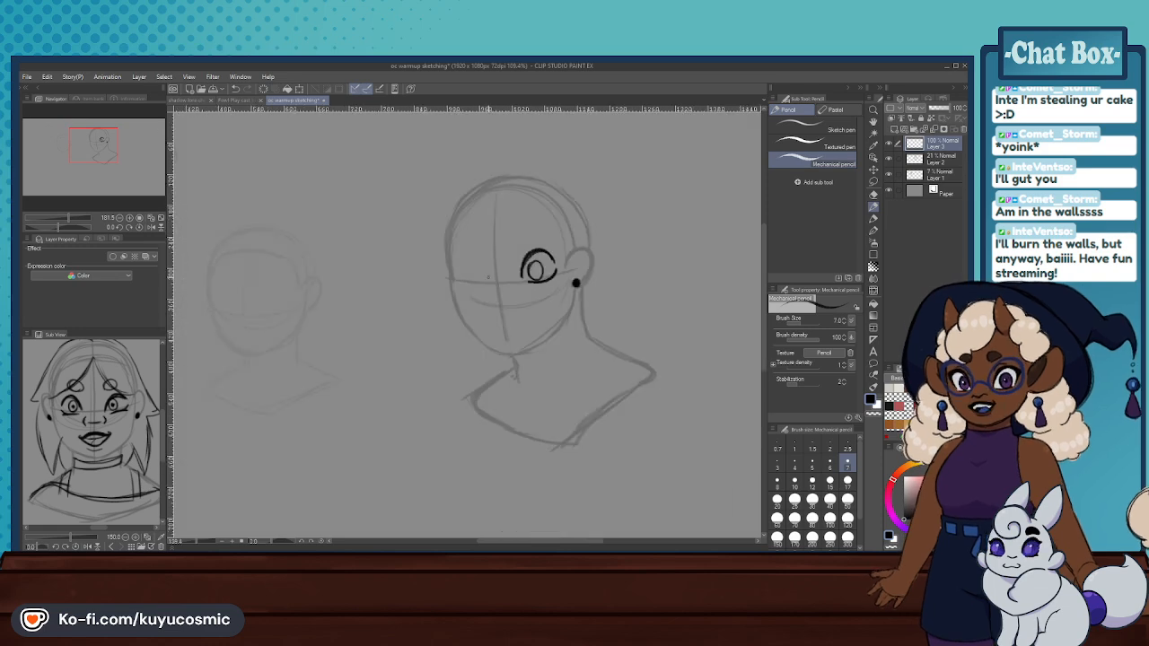
click(872, 180)
mouse_move(511, 312)
mouse_down()
mouse_move(485, 272)
mouse_move(522, 323)
mouse_up()
click(543, 346)
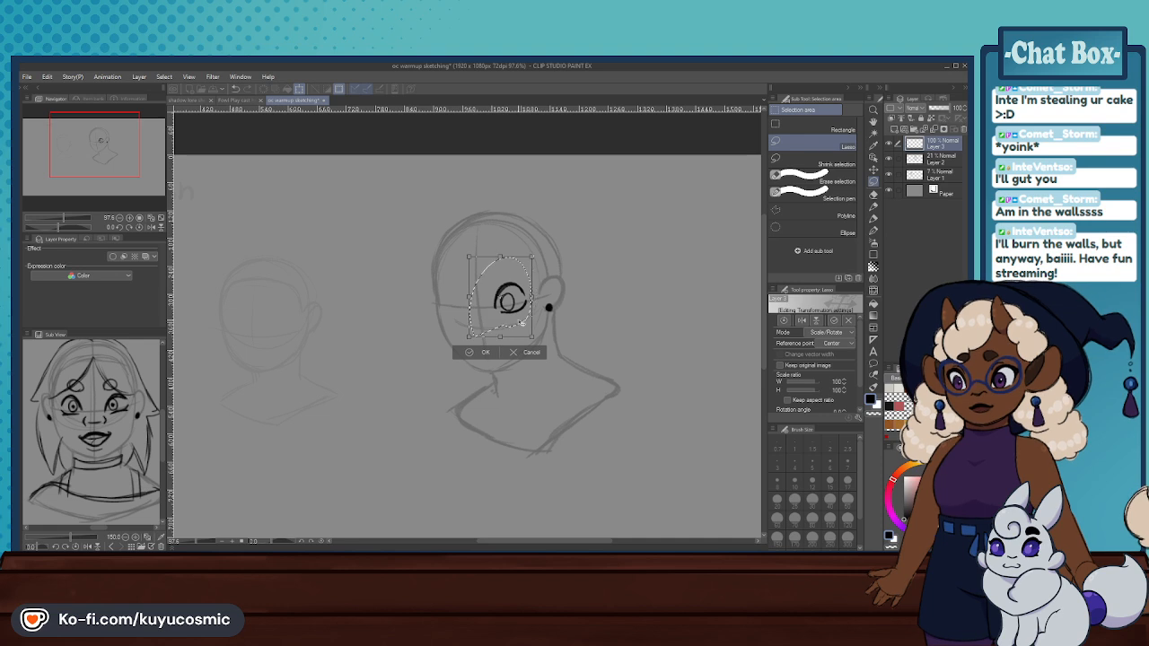
click(460, 351)
click(414, 352)
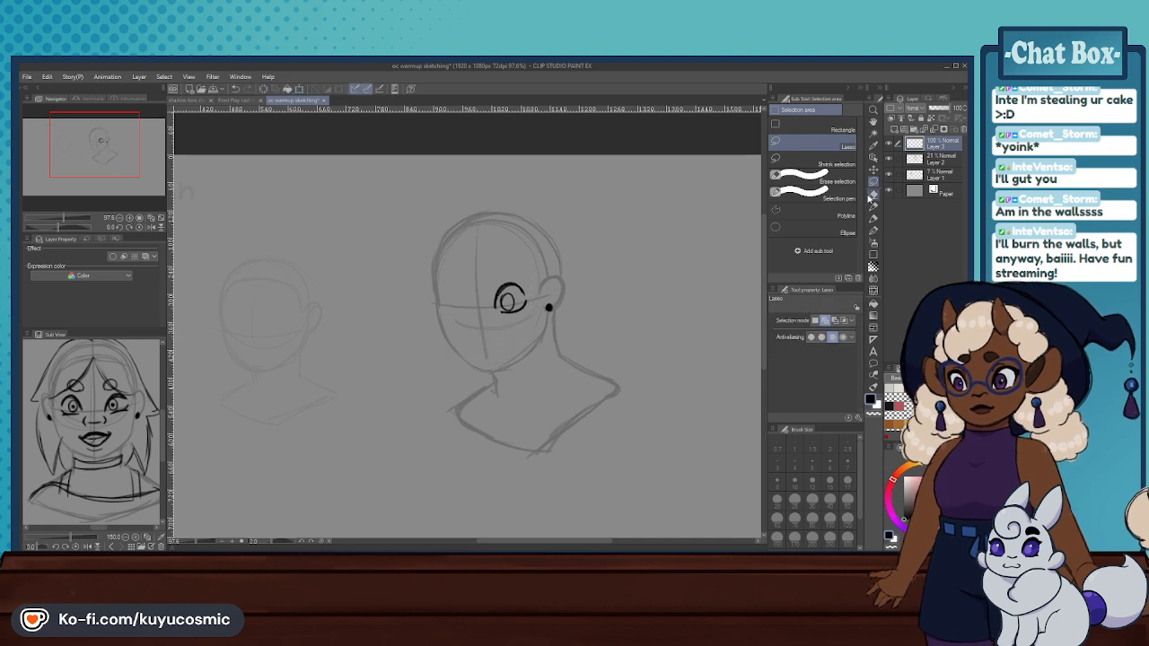
- Draw the far eye with the Mechanical pencil as an arched upper lid and a short curved lower-lid line
click(873, 207)
drag(459, 285, 465, 306)
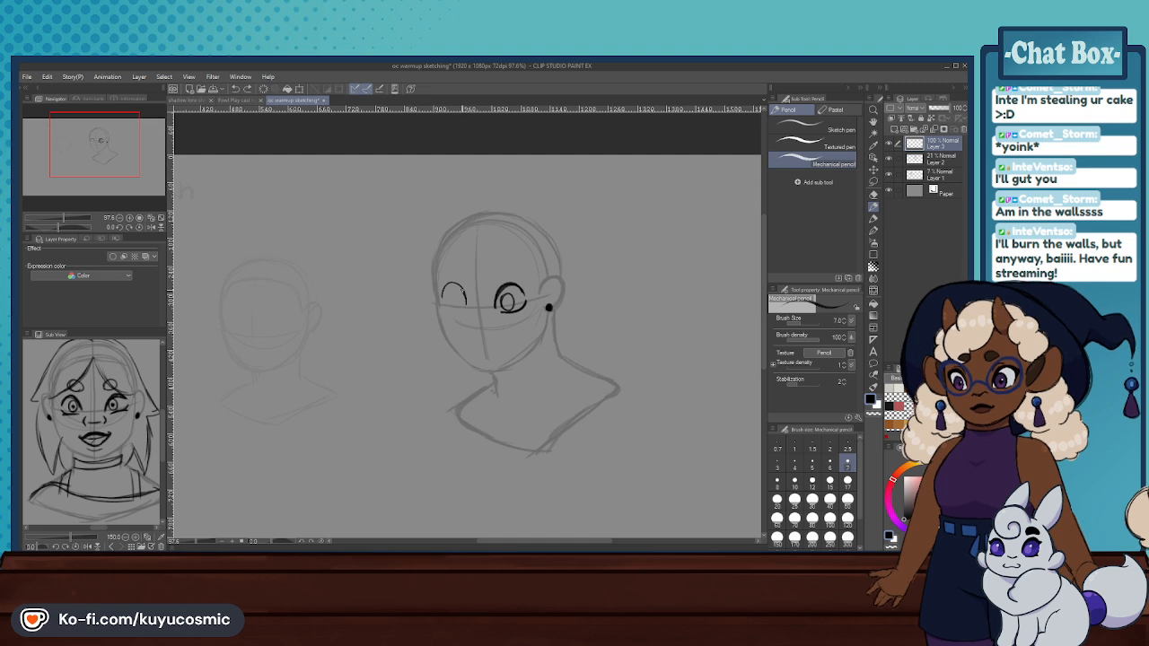
drag(451, 312, 500, 299)
- Erase the near eye and redraw it to match the far eye, with an open arched lid and a short lower-lid line
click(873, 196)
click(873, 207)
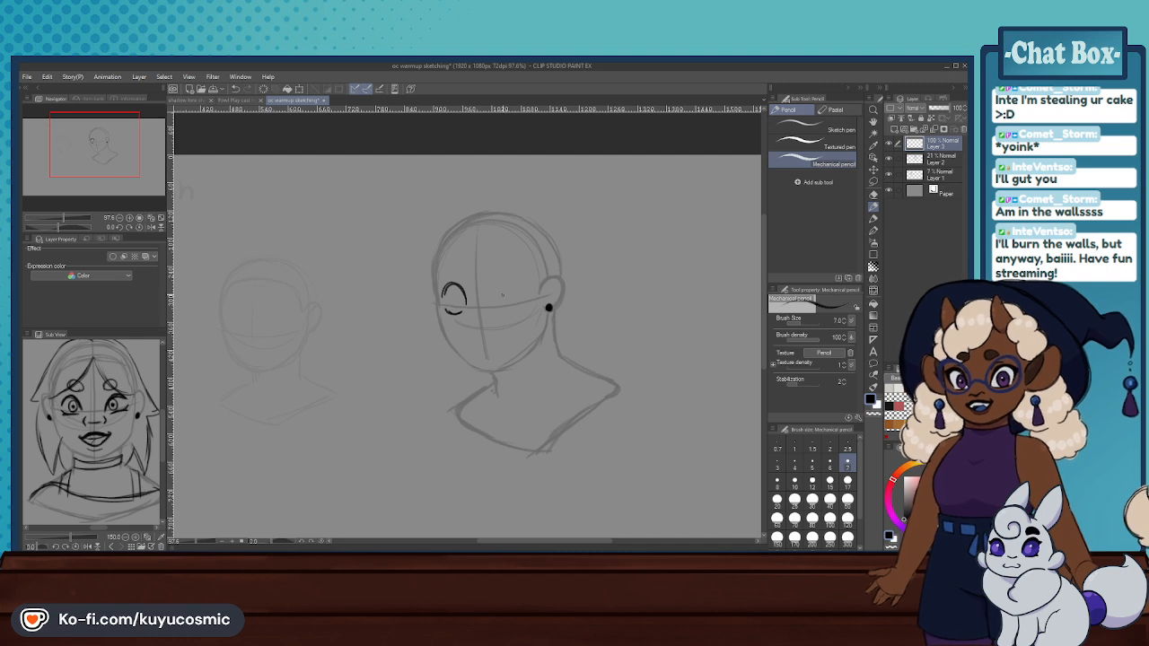
key(ctrl+z)
mouse_move(515, 281)
mouse_down()
mouse_move(519, 293)
mouse_move(494, 304)
mouse_up()
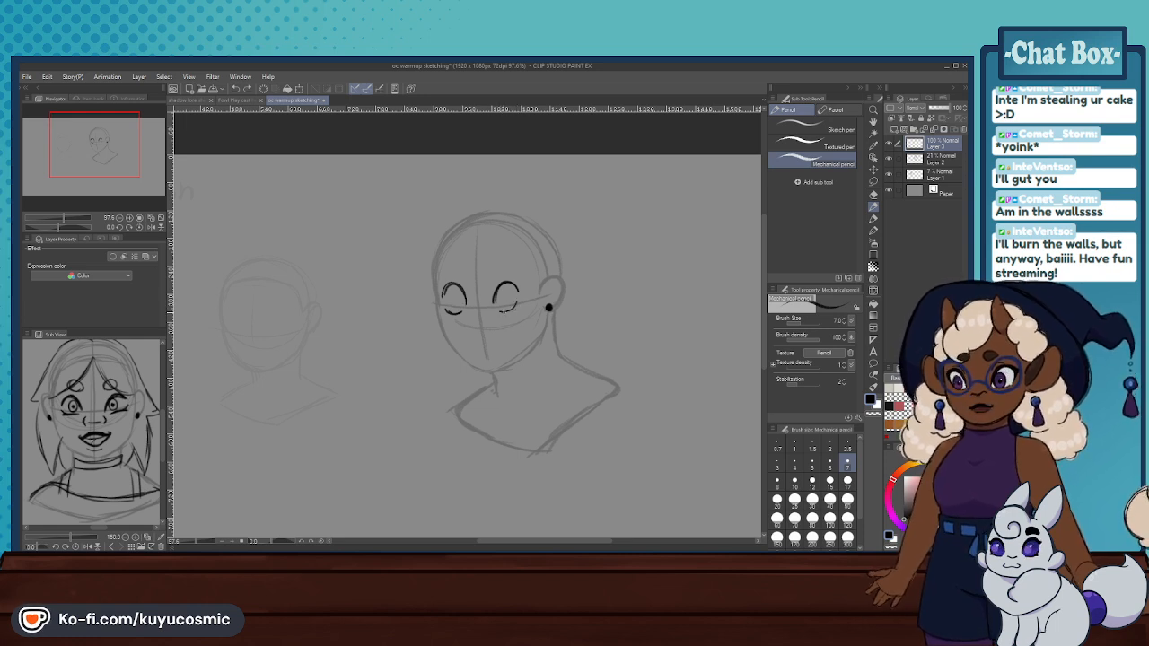
drag(498, 312, 518, 302)
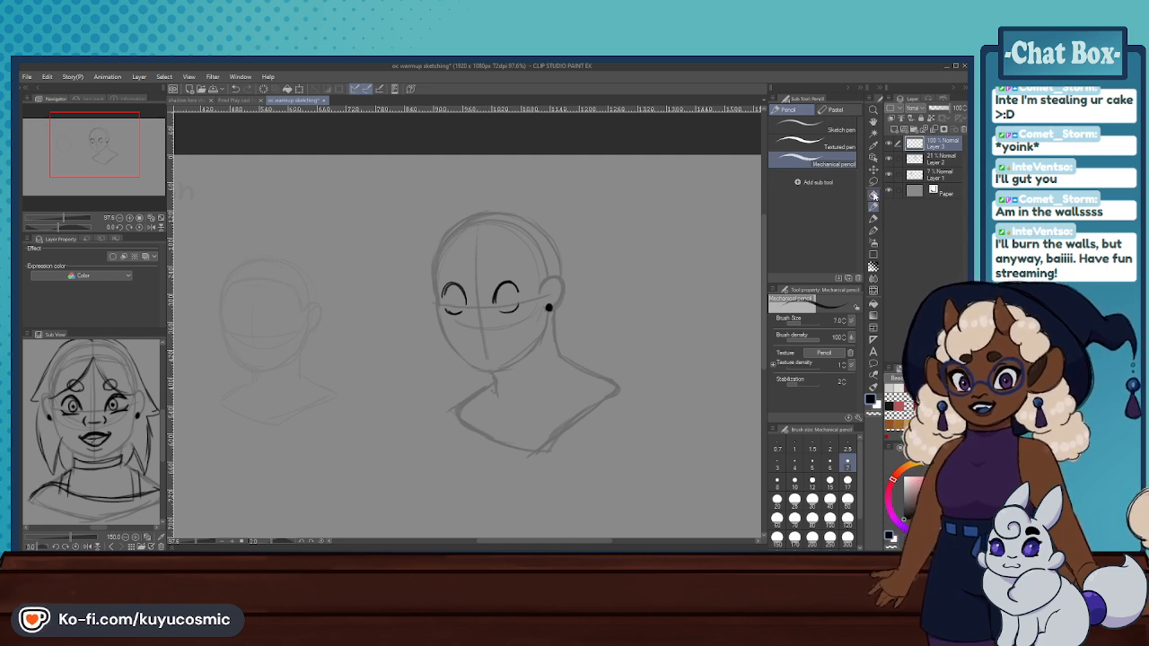
- Add round irises inside both the near and far eyes
scroll(530, 285, up, 3)
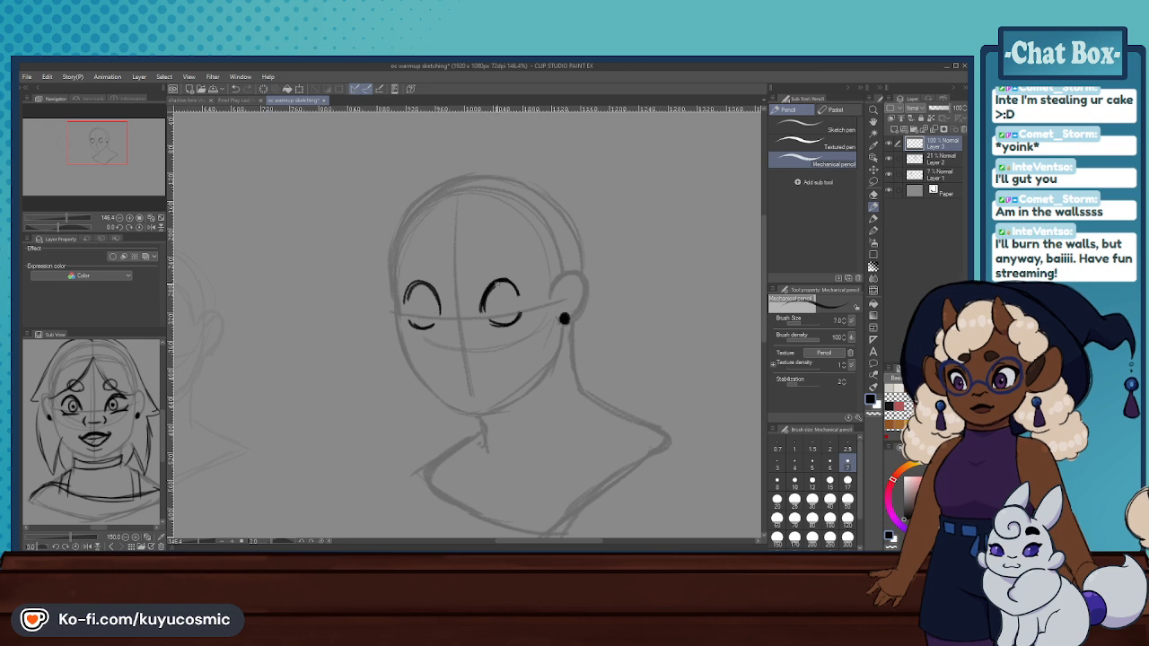
drag(502, 301, 490, 314)
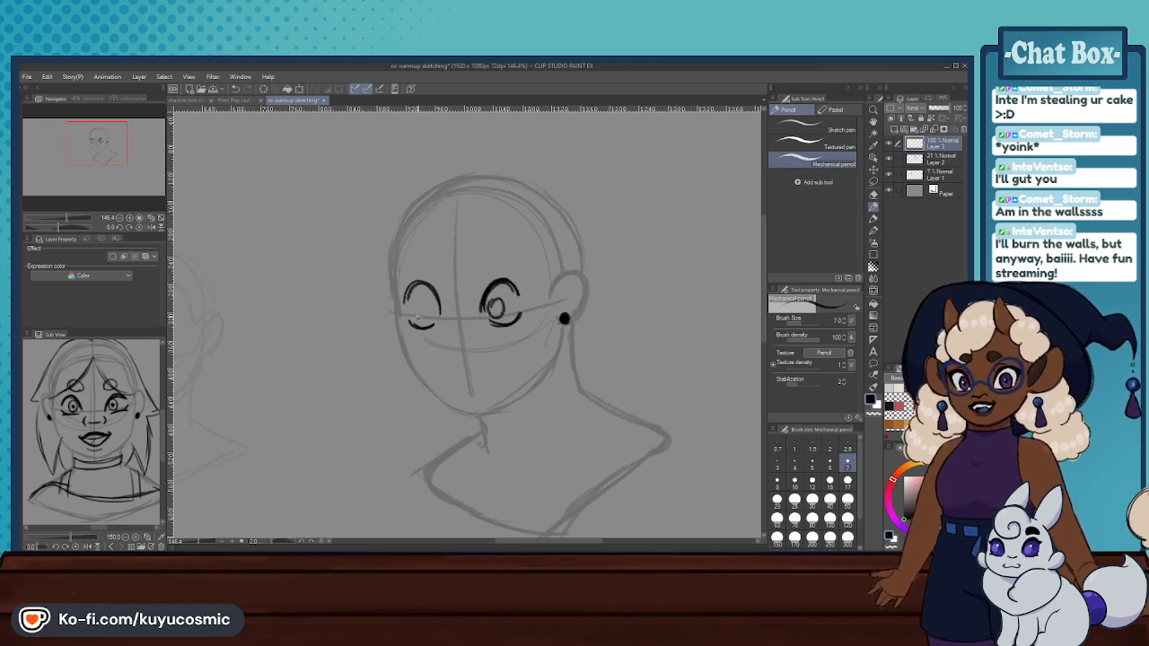
mouse_move(411, 308)
mouse_down()
mouse_move(423, 316)
mouse_move(409, 308)
mouse_up()
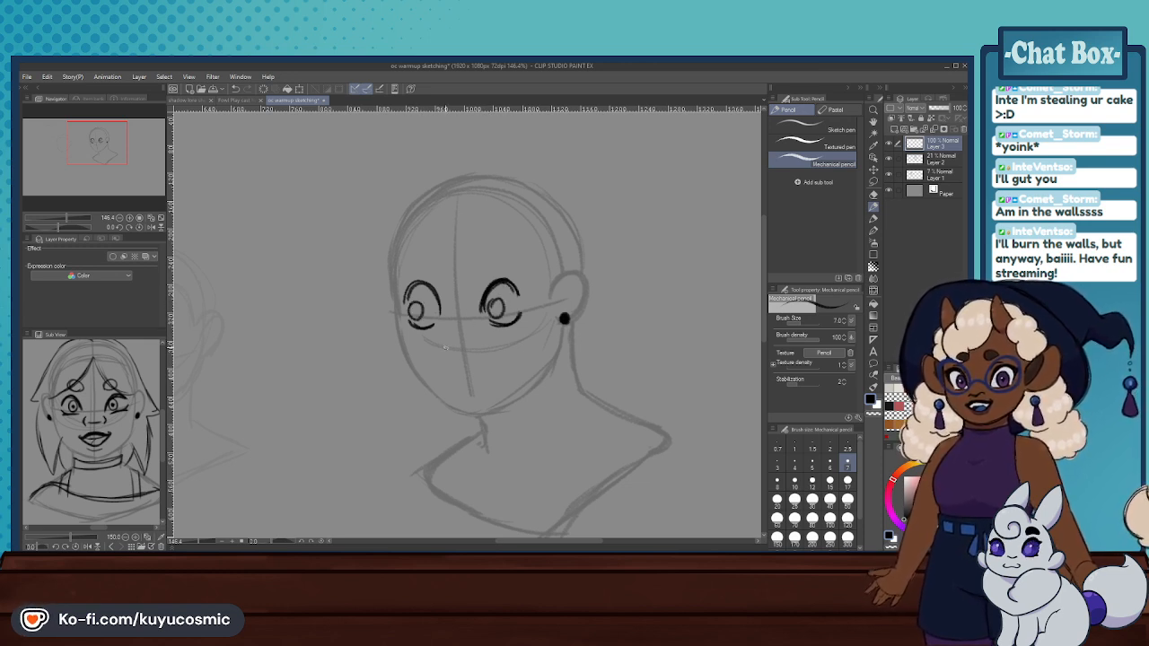
- Try a short stroke along the lower face guideline, undo it, and erase both eyes with the Hard eraser
drag(442, 349, 474, 352)
key(ctrl+z)
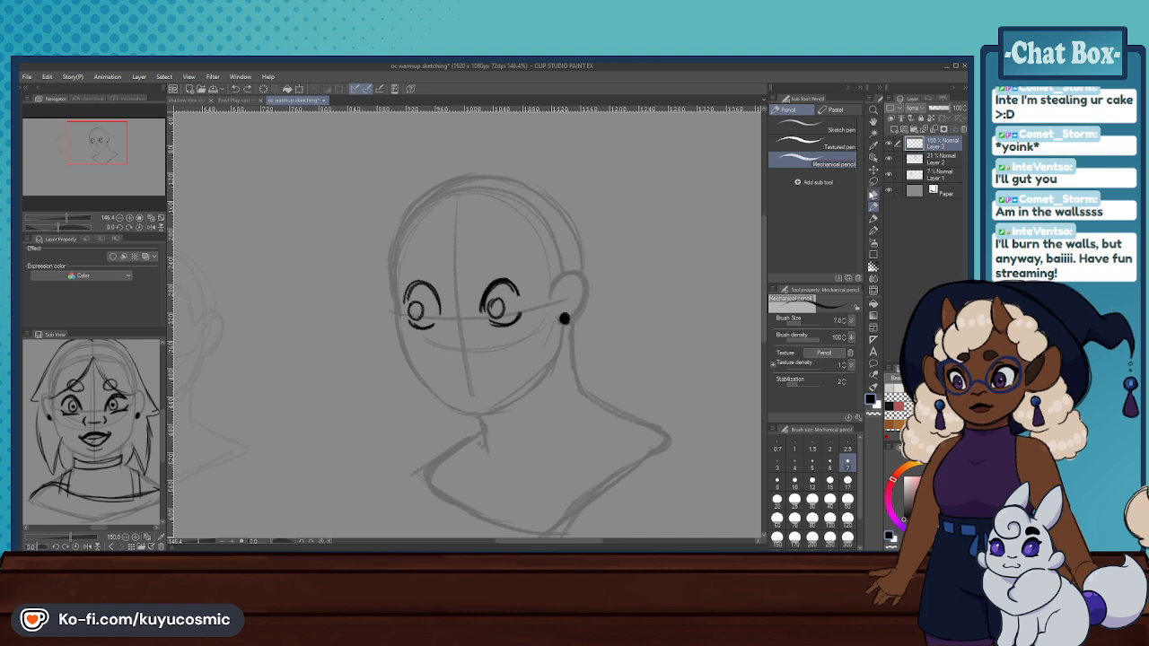
click(872, 195)
mouse_move(507, 301)
mouse_down()
mouse_move(480, 284)
mouse_move(440, 274)
mouse_move(406, 357)
mouse_up()
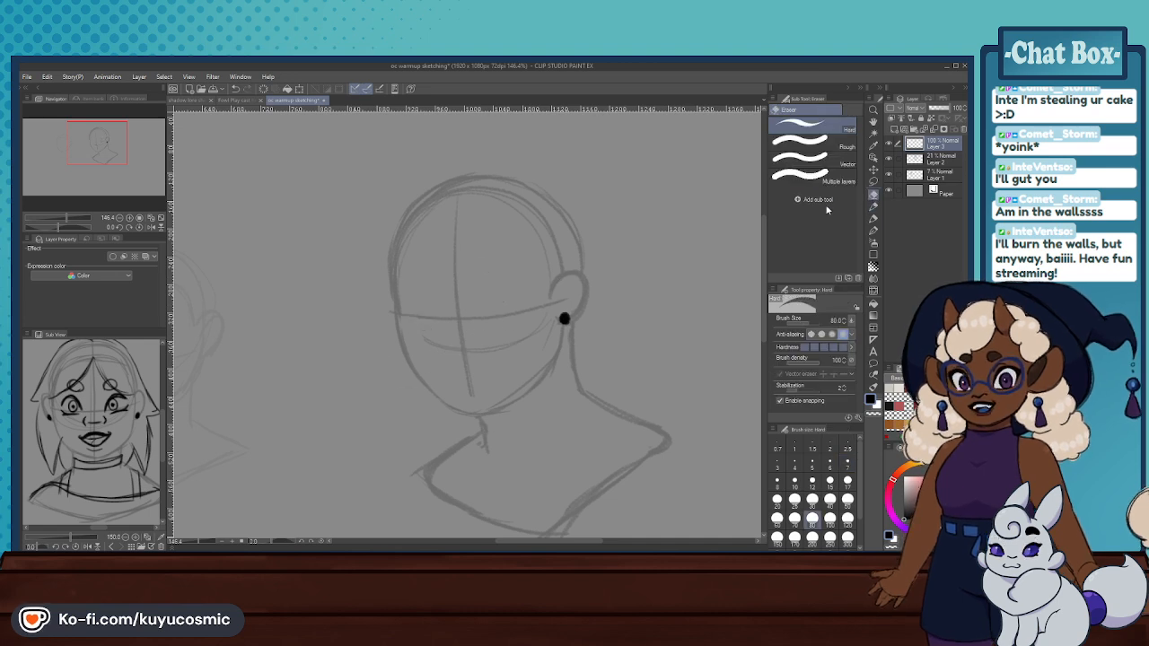
- Redraw both eyes with the Mechanical pencil at brush size 8, using thick arched upper lids and short curved lower-lid lines, undoing stray strokes
click(873, 206)
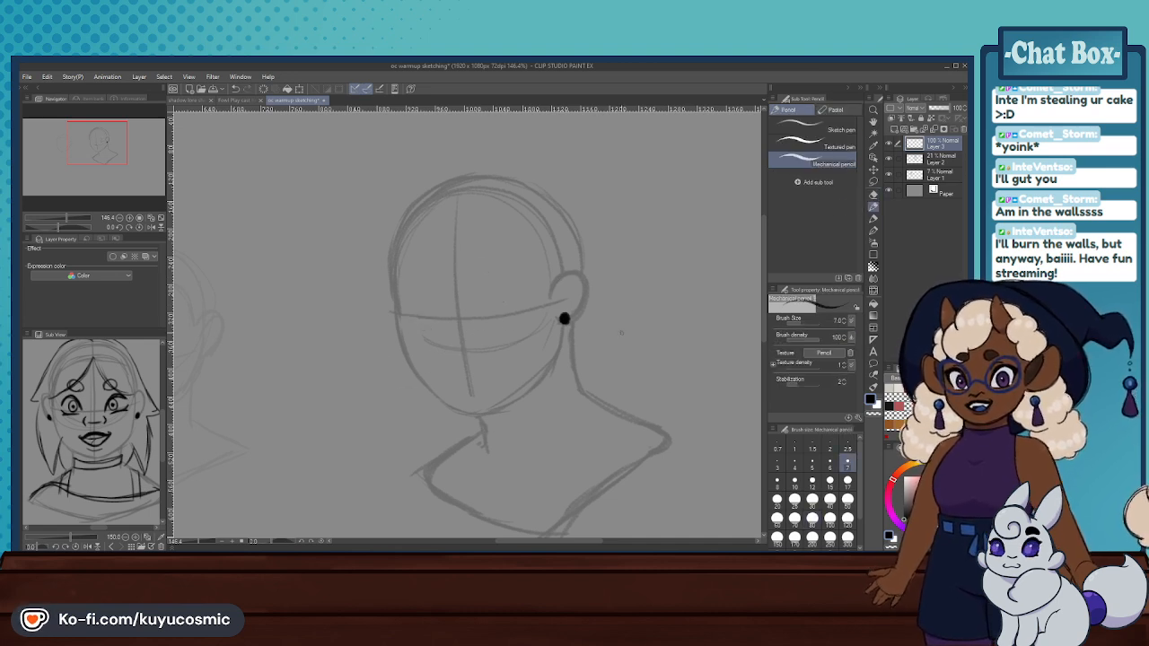
mouse_move(485, 317)
mouse_down()
mouse_move(519, 290)
mouse_move(491, 284)
mouse_move(485, 314)
mouse_move(512, 281)
mouse_move(523, 298)
mouse_move(495, 283)
mouse_move(519, 278)
mouse_move(526, 292)
mouse_move(499, 281)
mouse_move(522, 293)
mouse_move(486, 300)
mouse_move(520, 284)
mouse_move(514, 318)
mouse_move(527, 308)
mouse_move(502, 323)
mouse_move(527, 306)
mouse_move(503, 321)
mouse_move(485, 313)
mouse_move(506, 280)
mouse_move(433, 297)
mouse_move(412, 288)
mouse_move(438, 322)
mouse_up()
key(ctrl+z)
key(ctrl+z)
key(ctrl+z)
key(ctrl+z)
key(ctrl+z)
key(ctrl+z)
key(ctrl+z)
key(ctrl+z)
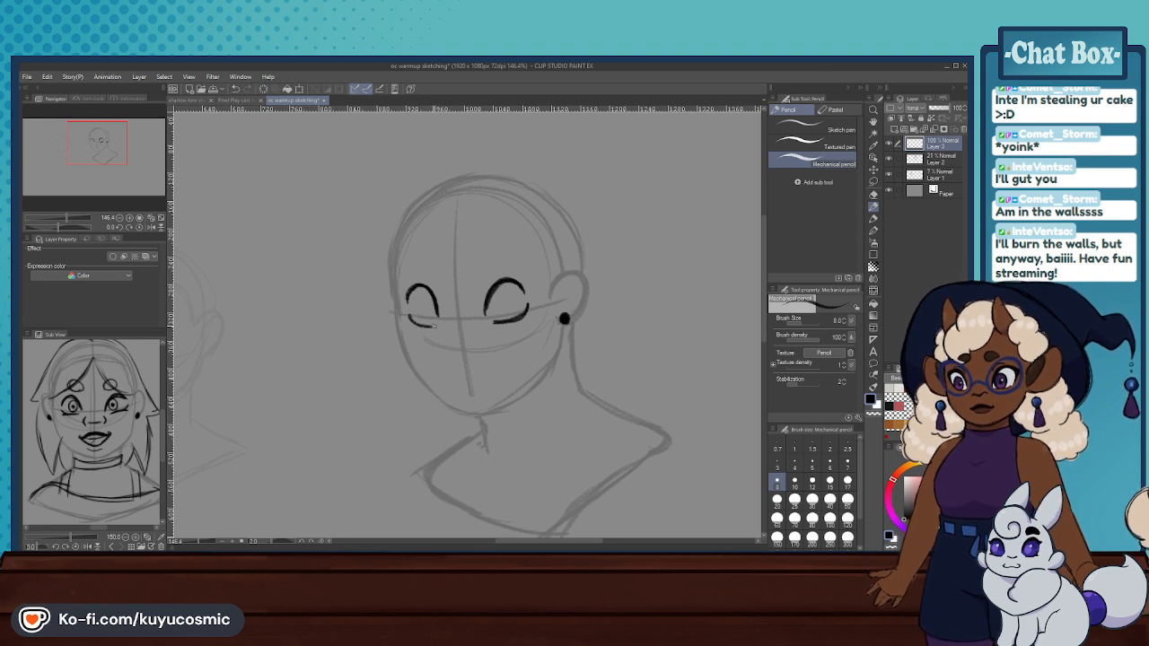
- Draw the nose with two curved nostrils and a short underside line, then add irises and pupils to both eyes
key(ctrl+z)
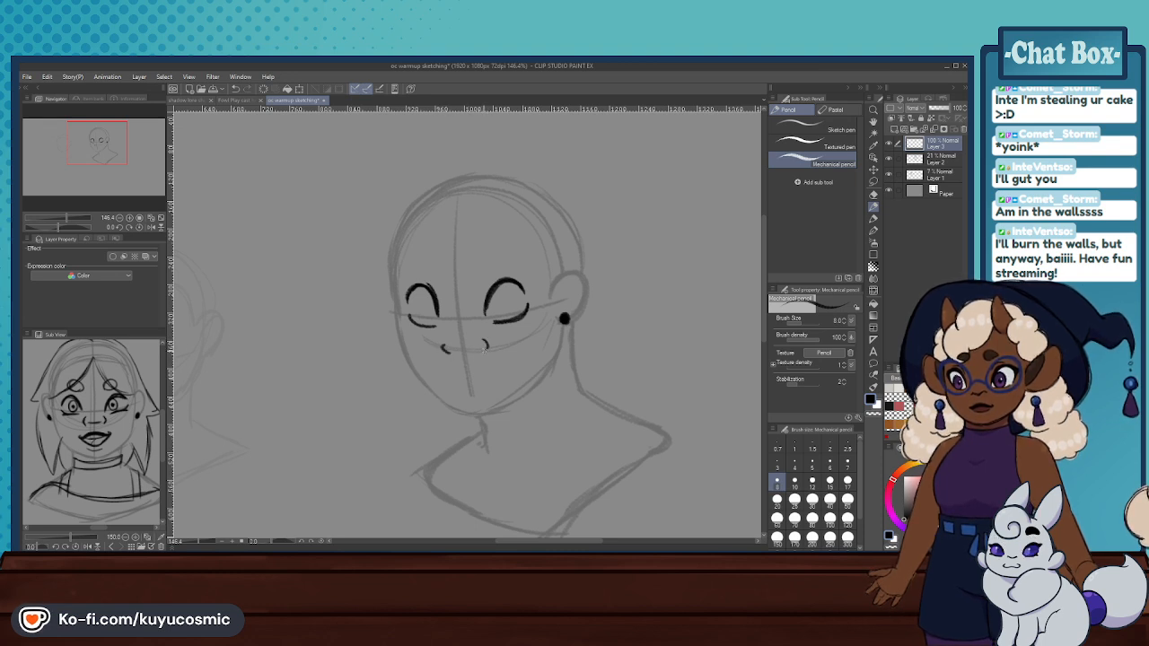
drag(447, 342, 448, 356)
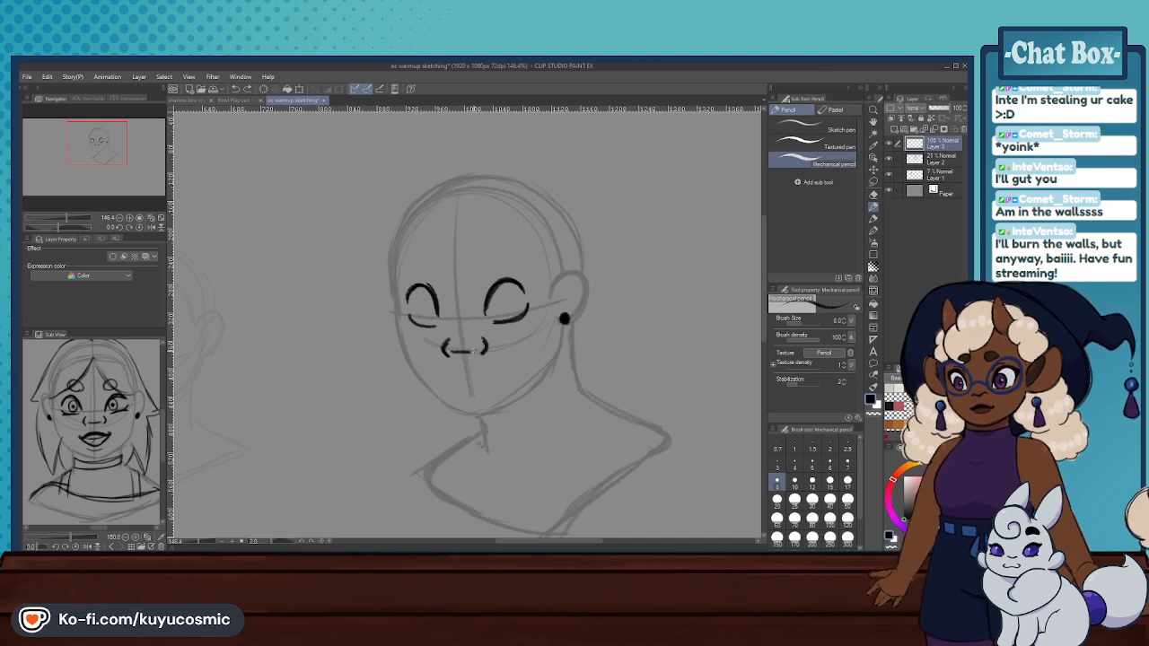
drag(449, 347, 480, 349)
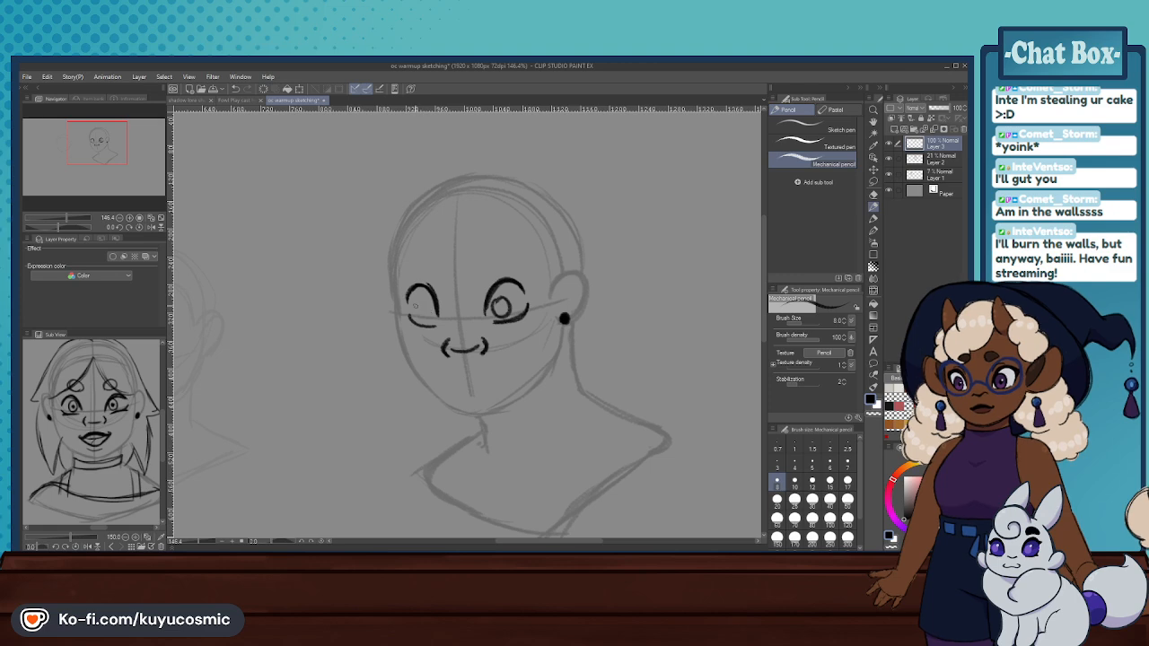
mouse_move(422, 318)
mouse_down()
mouse_move(425, 307)
mouse_move(500, 305)
mouse_up()
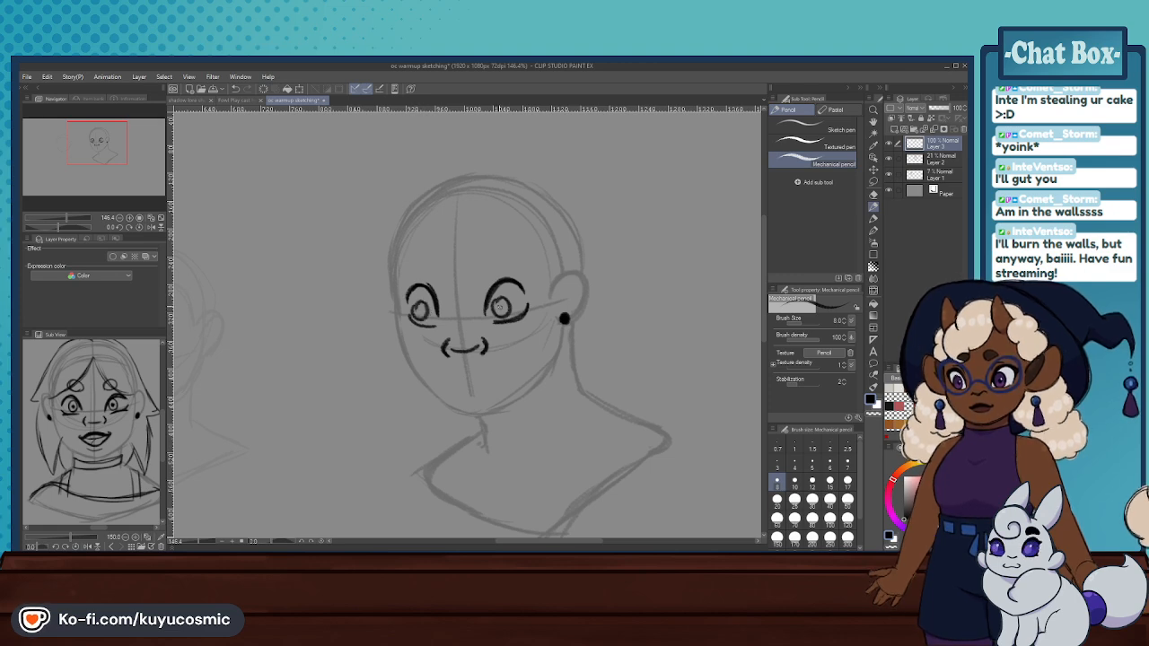
drag(417, 310, 419, 312)
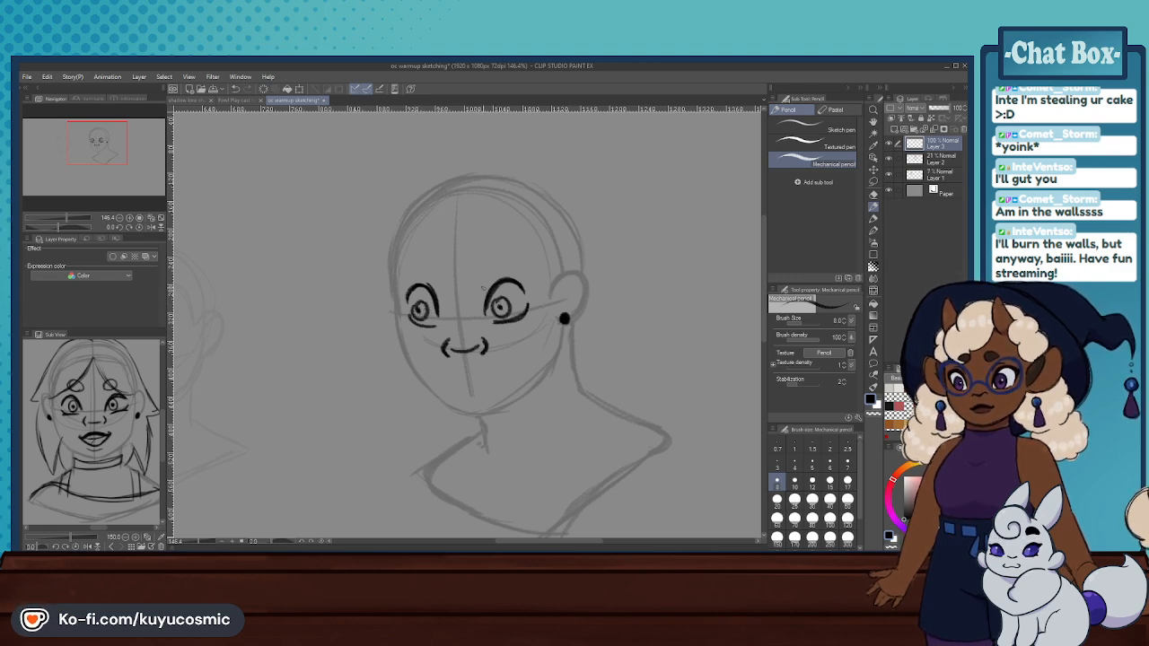
- Erase both eyes and the nose from Layer 3 with the Hard eraser and save the document
scroll(520, 263, down, 8)
scroll(521, 261, up, 5)
key(e)
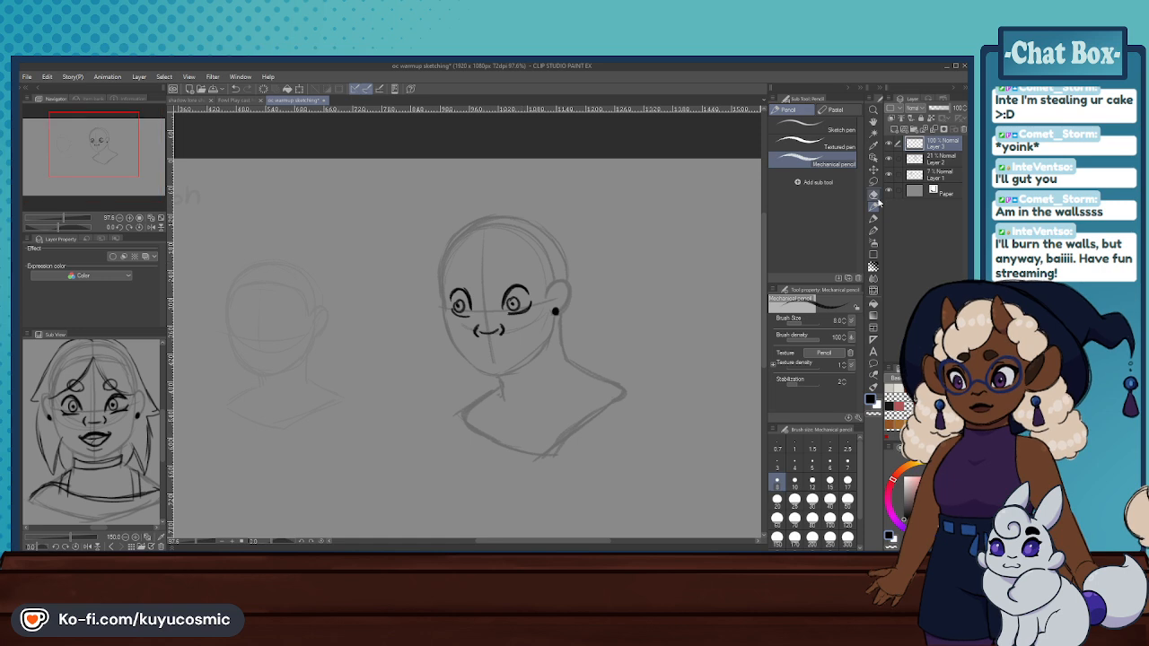
mouse_move(476, 330)
mouse_down()
mouse_move(505, 333)
mouse_move(513, 309)
mouse_move(467, 359)
mouse_move(507, 323)
mouse_move(522, 328)
mouse_up()
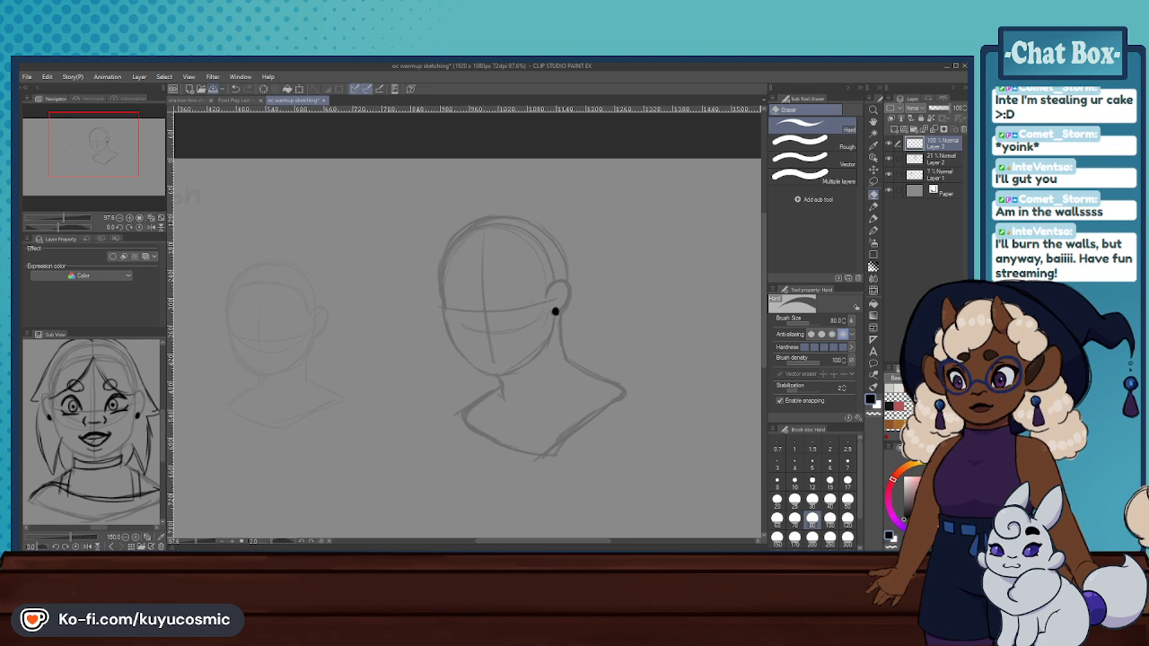
key(ctrl+s)
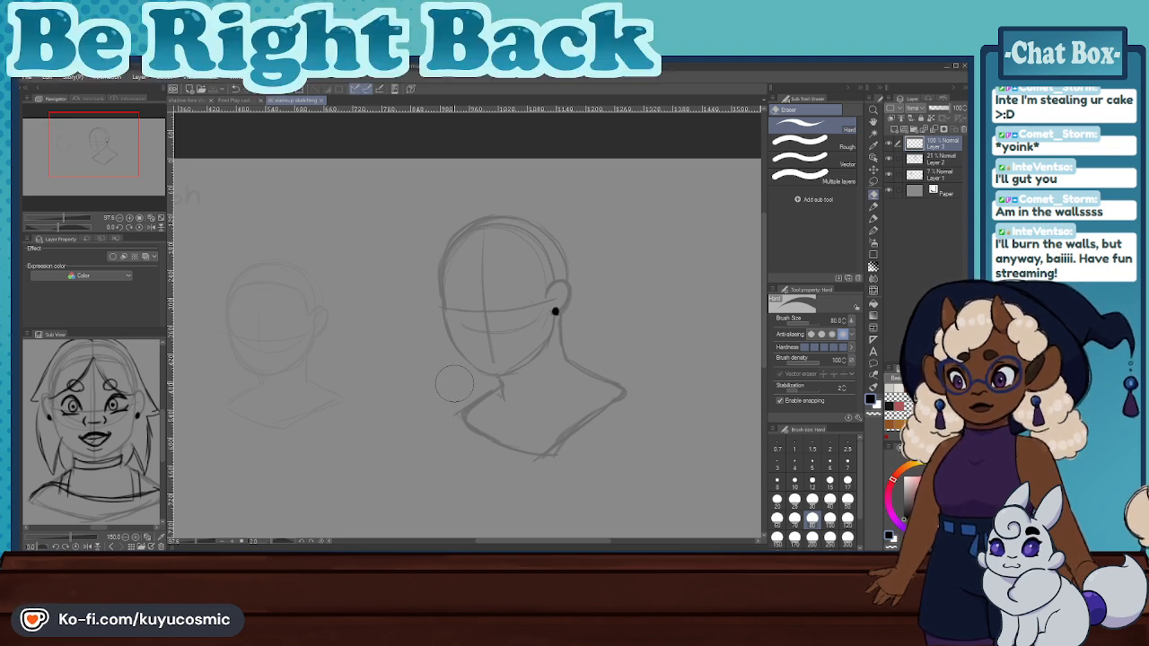
- Check the play cast headshots document, then return to the oc warmup sketching document
scroll(529, 447, up, 1)
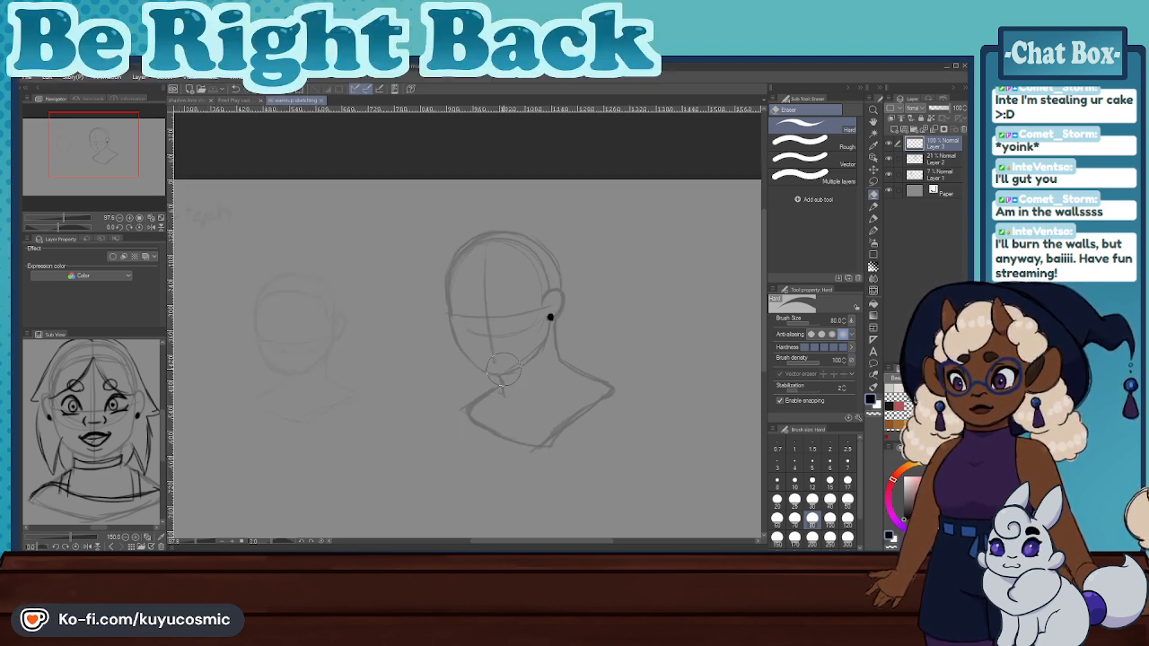
click(238, 99)
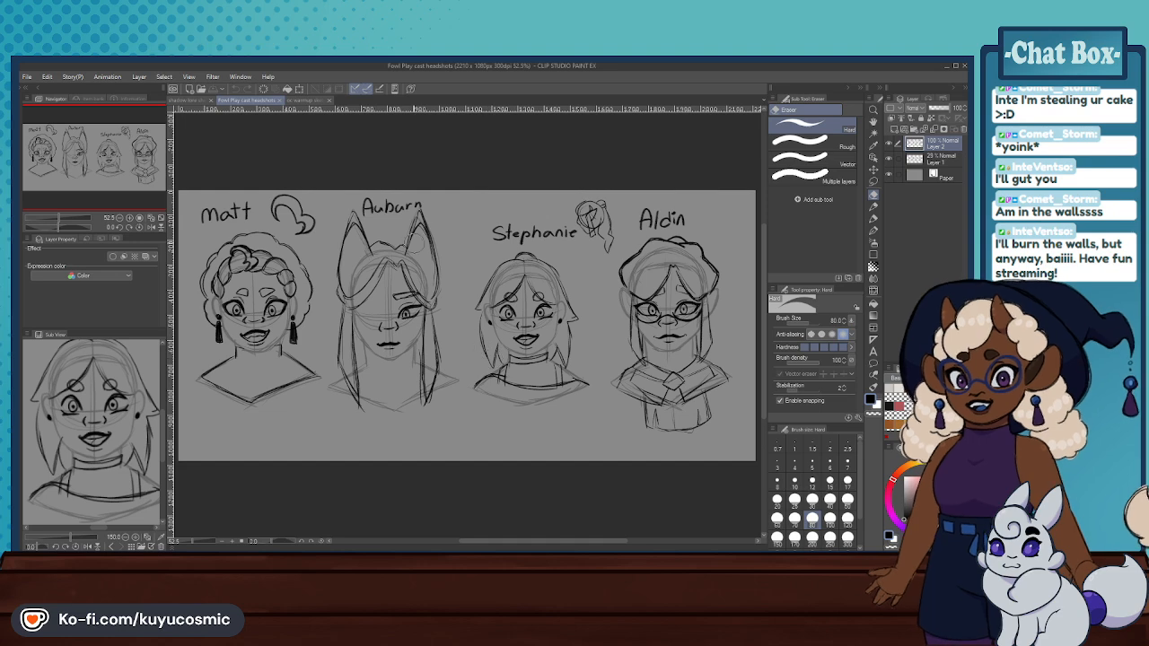
click(309, 100)
- Draw the near eye's arched upper lid above the eye guideline with the Mechanical pencil, undoing stray strokes, and start a short lower-lid line
scroll(520, 296, up, 3)
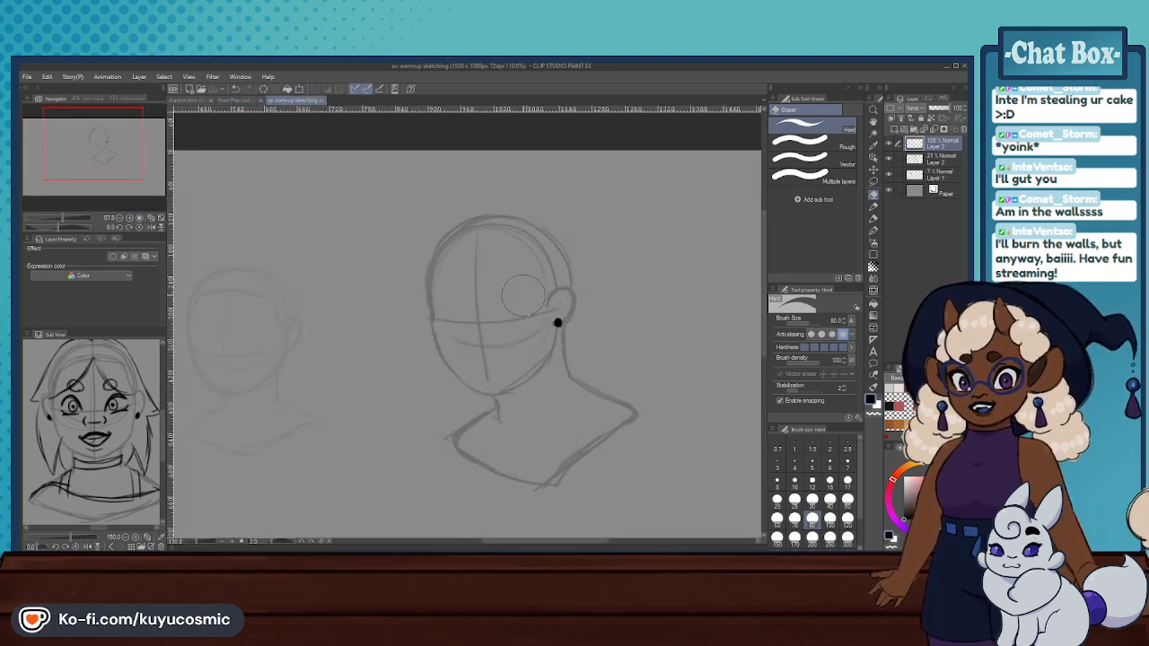
scroll(523, 295, up, 2)
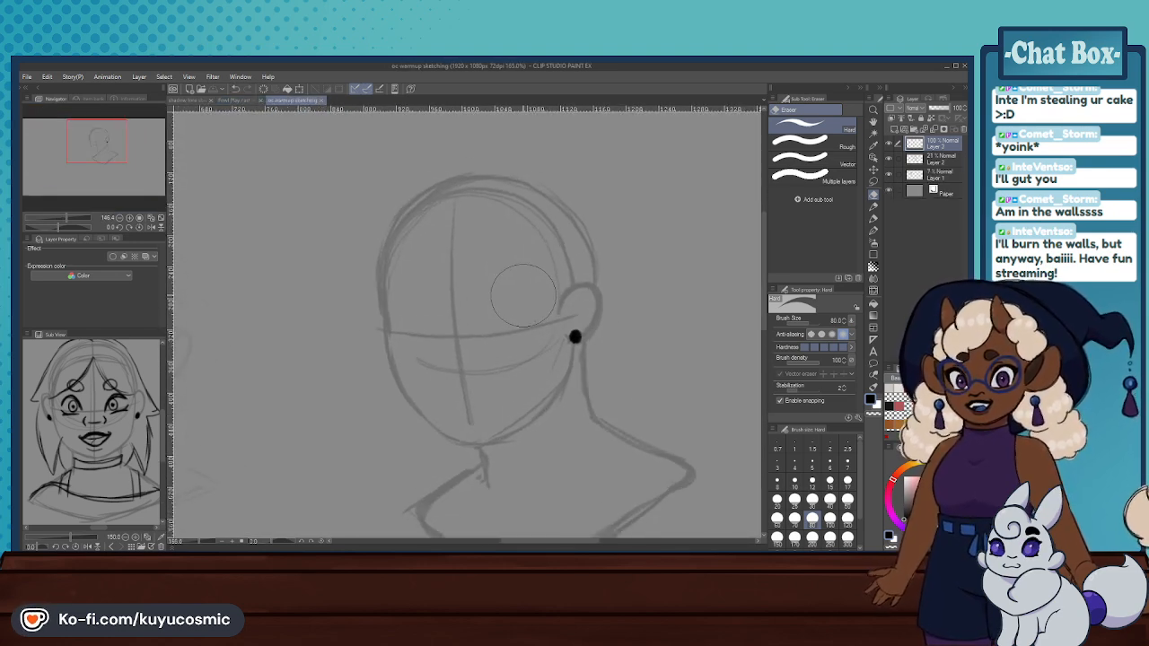
click(873, 206)
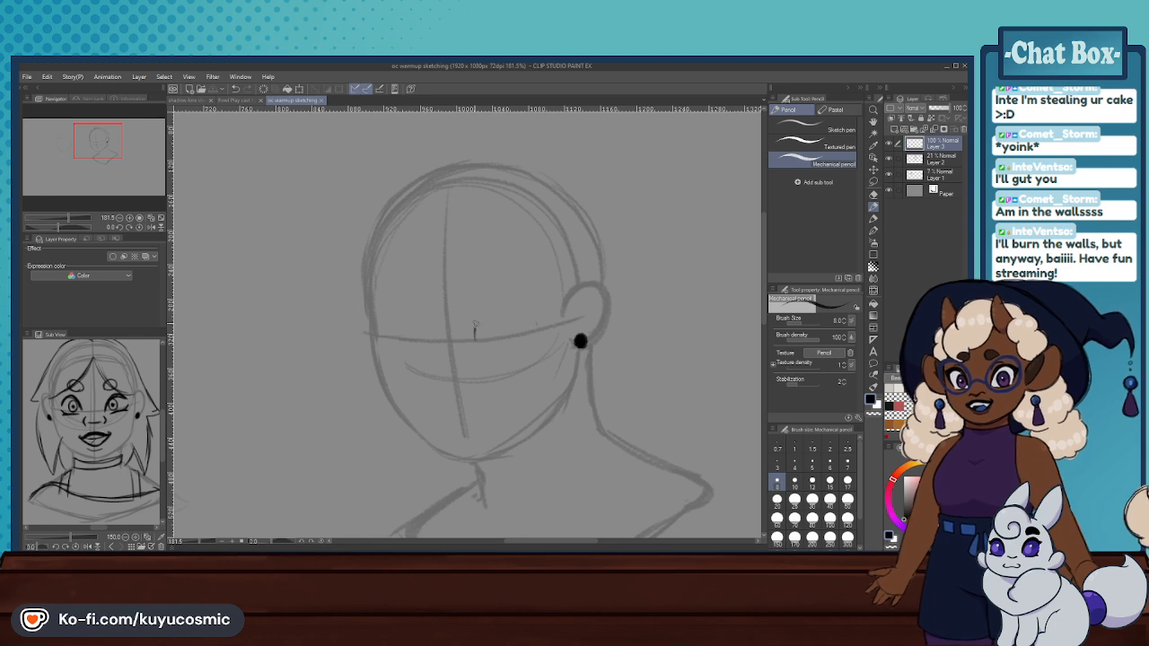
drag(474, 334, 521, 291)
key(ctrl+z)
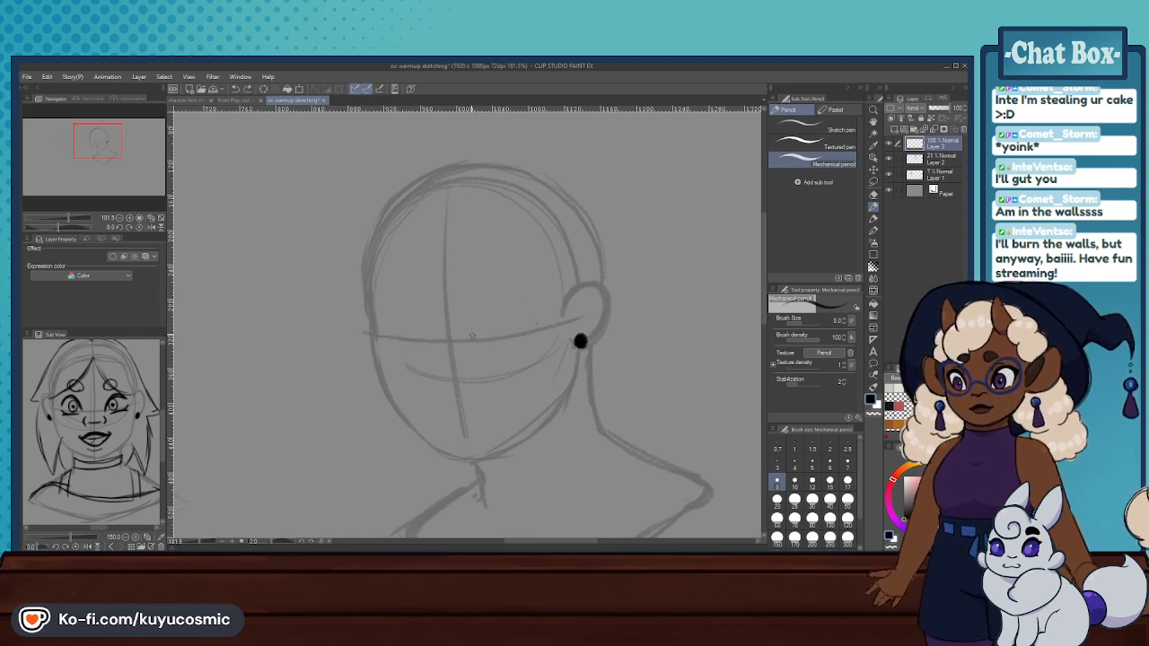
key(ctrl+z)
mouse_move(473, 337)
mouse_down()
mouse_move(487, 295)
mouse_move(485, 305)
mouse_move(506, 288)
mouse_move(539, 299)
mouse_up()
key(ctrl+z)
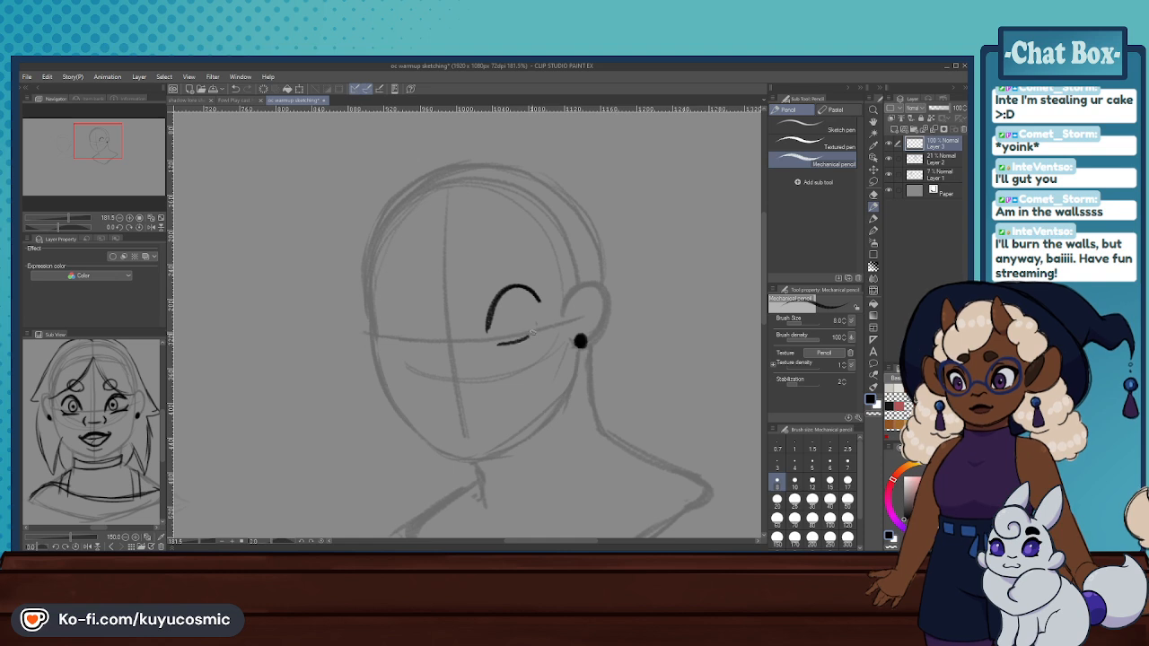
- Curve the near eye's lower lid up at the outer corner and thicken the inner side of the upper lid
key(ctrl+z)
mouse_move(532, 335)
mouse_down()
mouse_move(541, 318)
mouse_move(528, 339)
mouse_move(522, 292)
mouse_move(538, 308)
mouse_up()
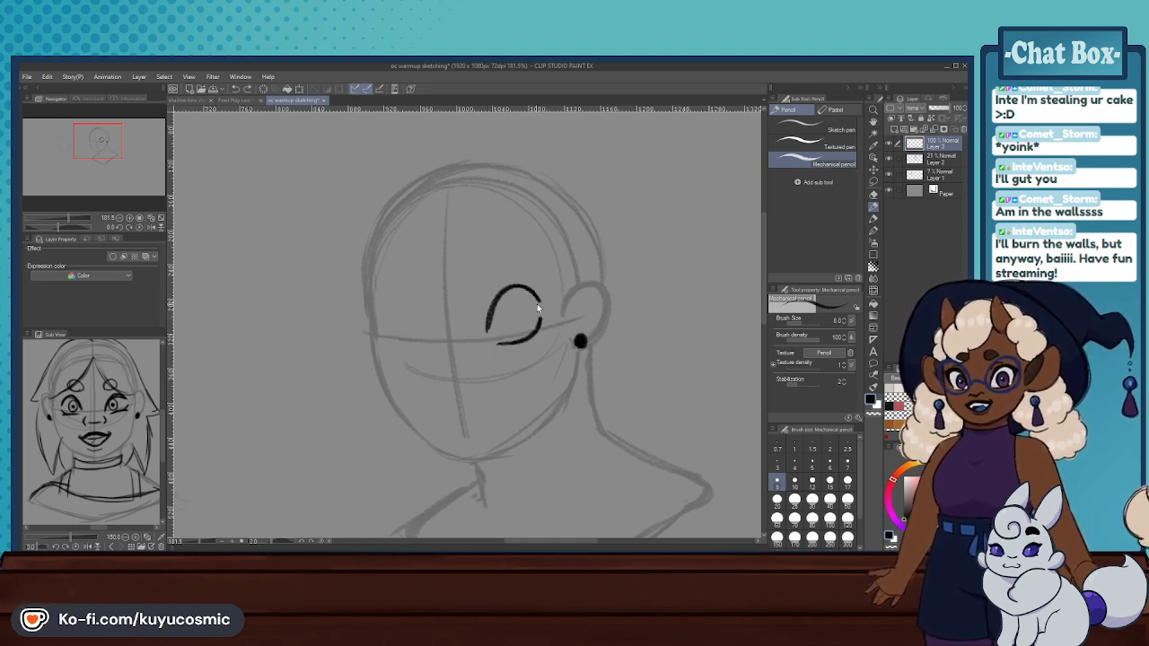
key(ctrl+z)
key(ctrl+z)
drag(485, 336, 515, 288)
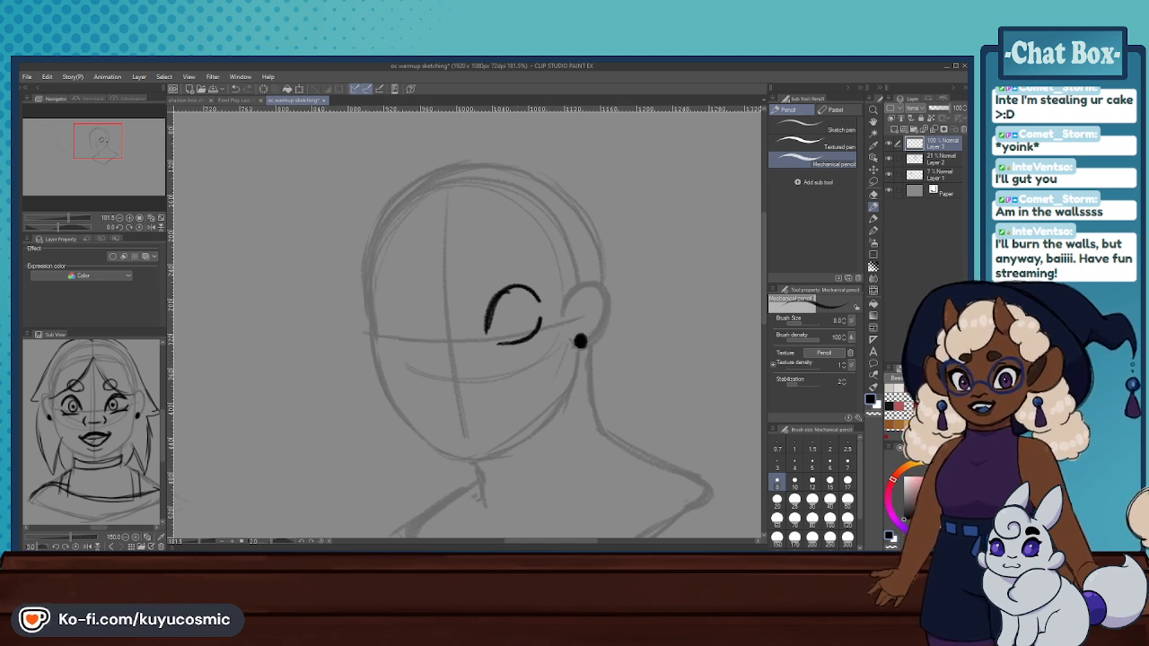
- Browse the Sub View reference images back and forth to find the front-view headshot with braided curly hair and tassel earrings
click(119, 545)
click(119, 546)
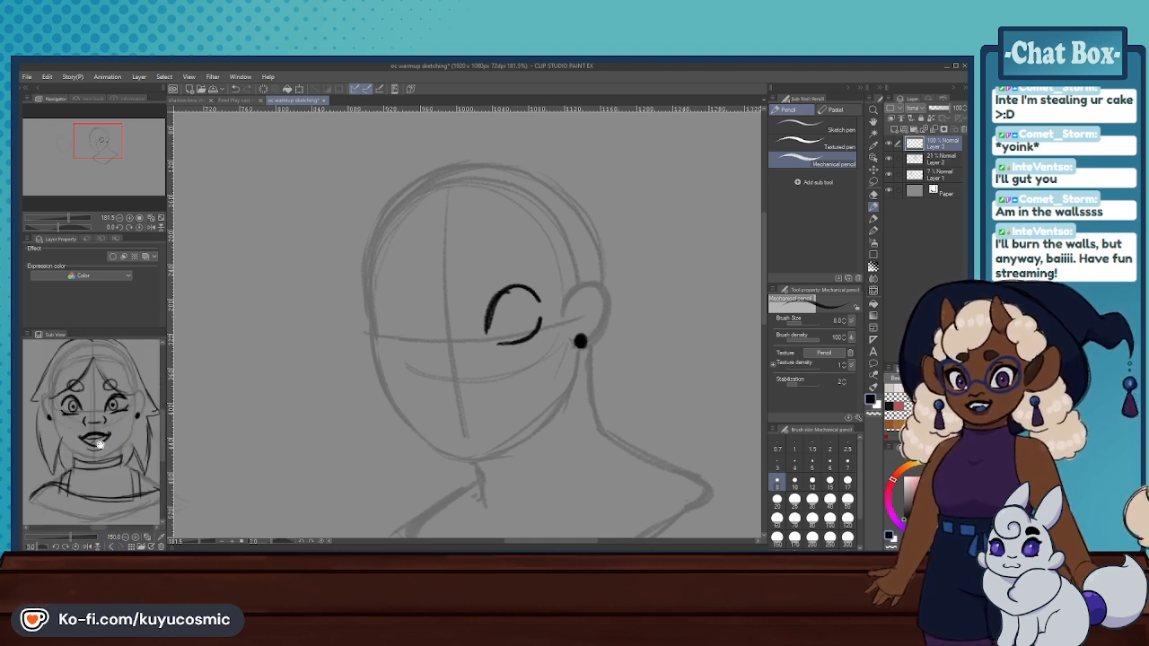
click(120, 546)
click(119, 546)
click(120, 546)
drag(97, 437, 71, 419)
click(112, 545)
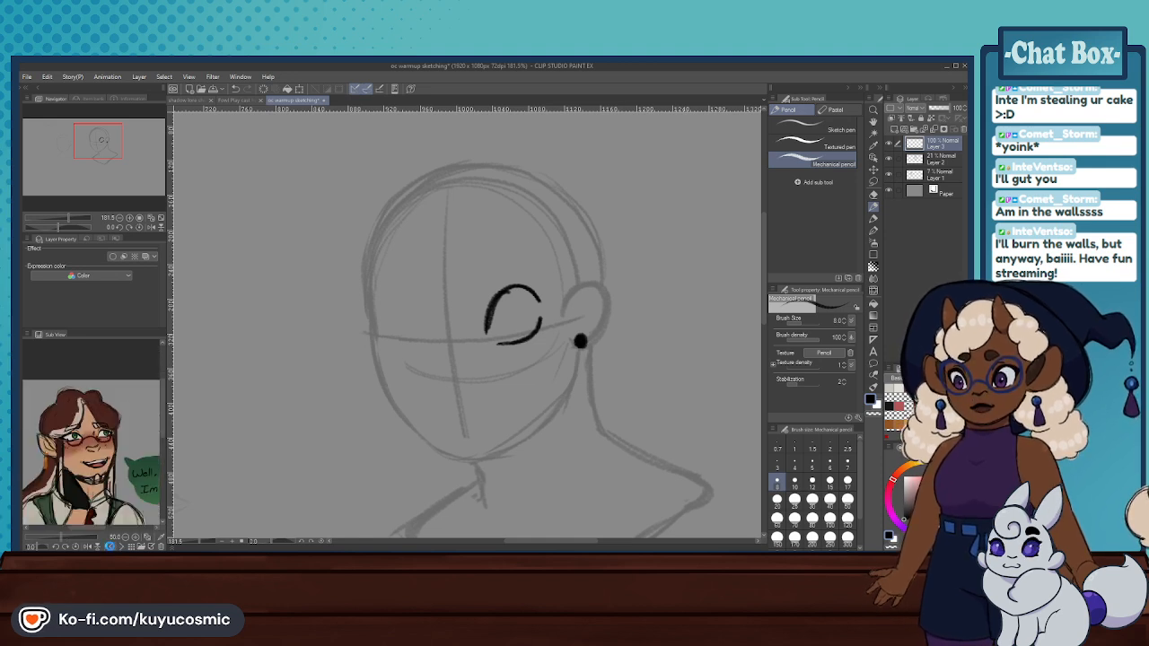
click(112, 545)
click(112, 546)
click(112, 546)
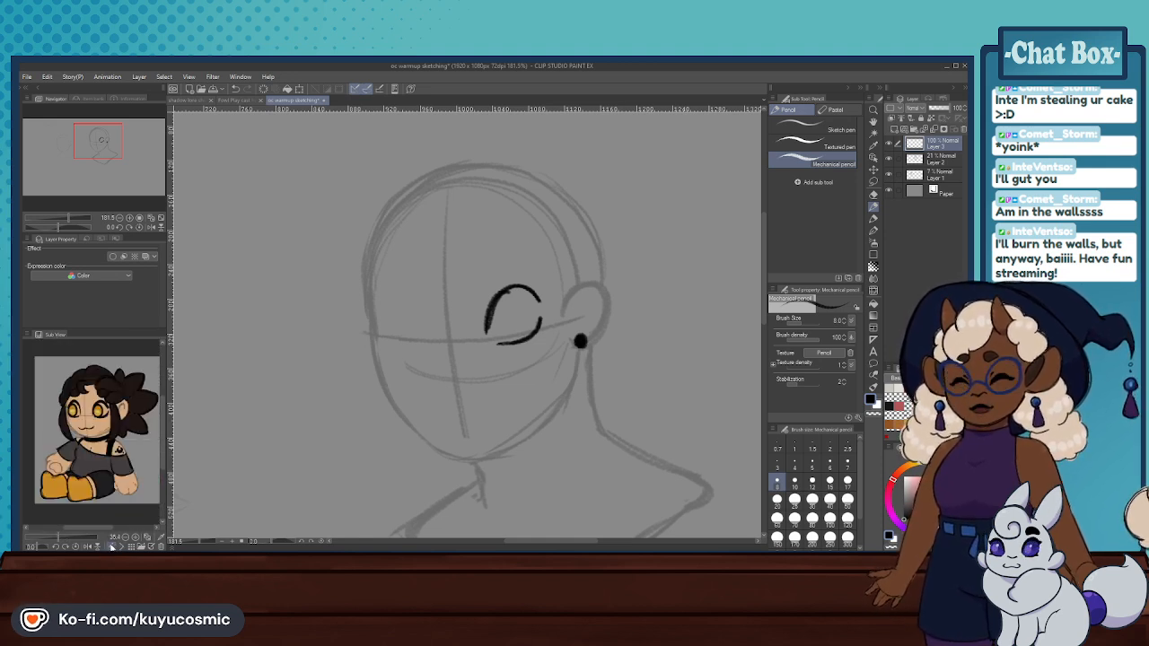
click(112, 545)
click(111, 545)
click(112, 545)
click(112, 546)
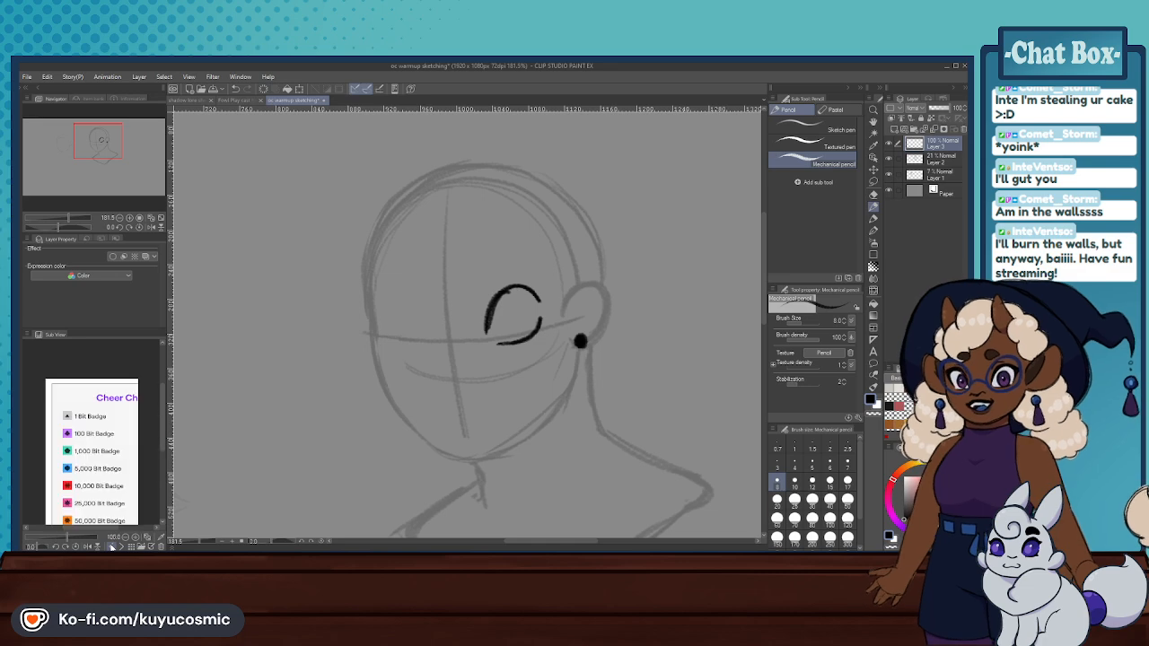
click(111, 545)
click(111, 546)
click(112, 545)
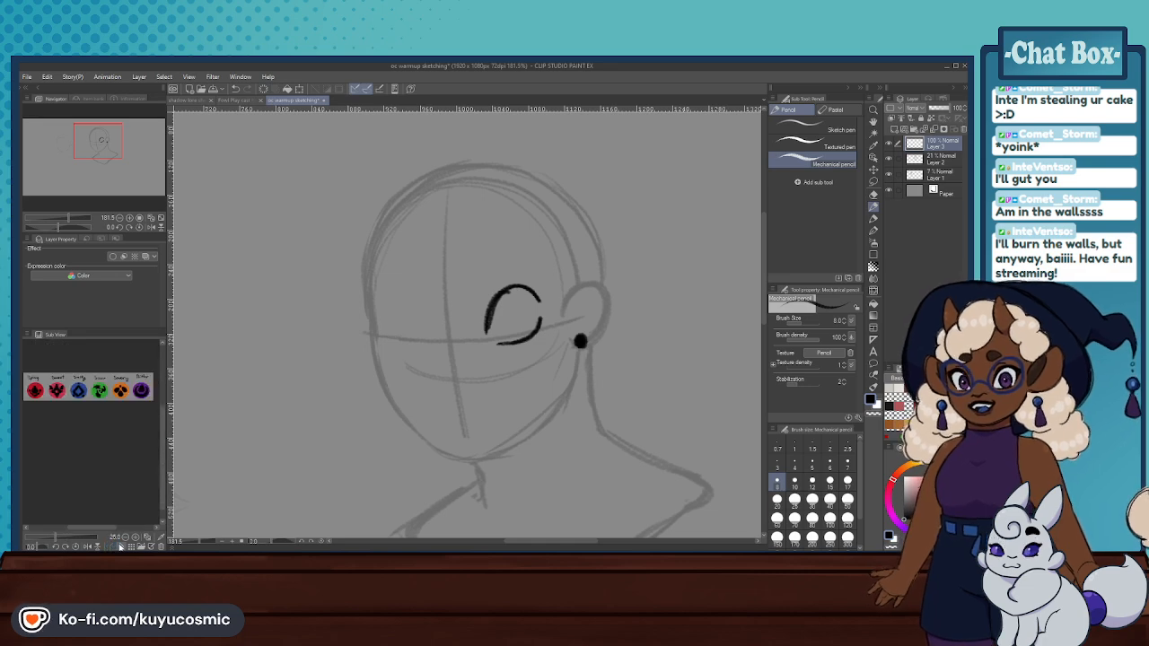
click(120, 547)
click(120, 546)
click(120, 546)
click(120, 546)
click(121, 547)
click(120, 547)
click(120, 546)
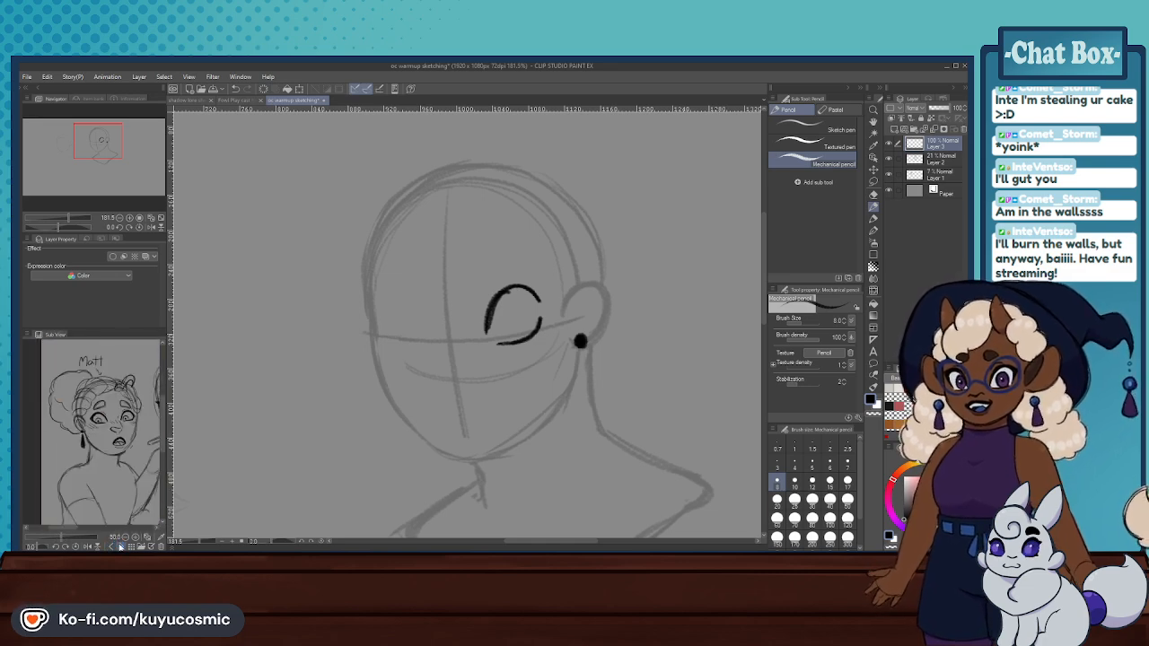
click(120, 546)
click(120, 547)
click(120, 547)
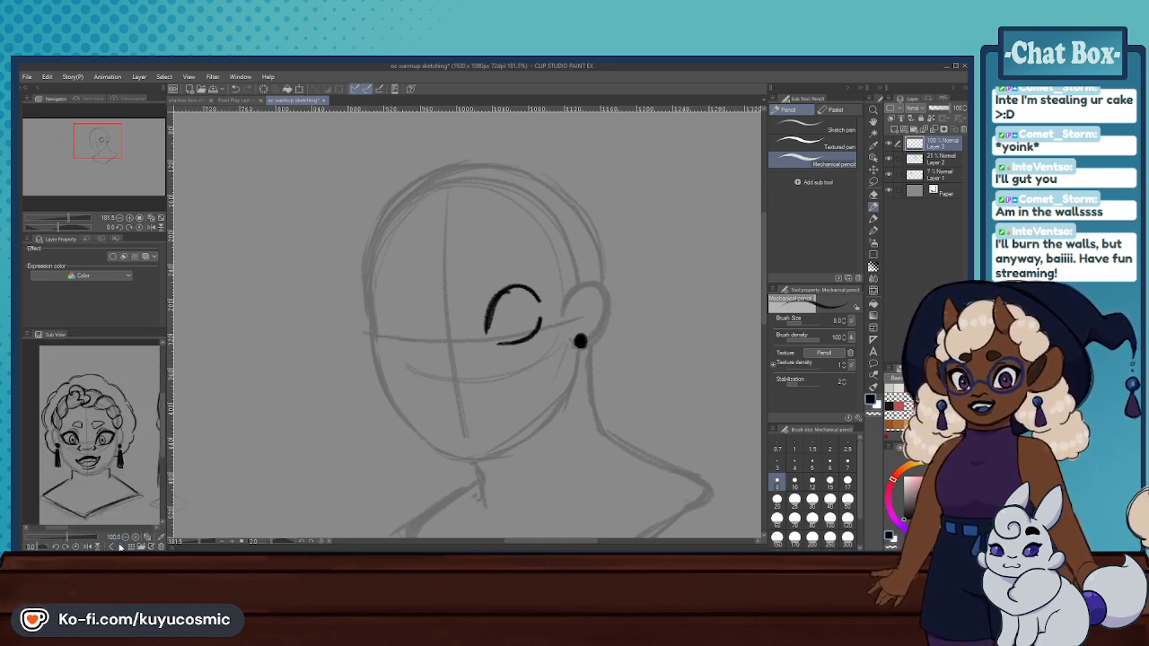
- Load the three-quarter-view sketch of the curly-haired character into the Sub View and enlarge its face to 100%
click(142, 547)
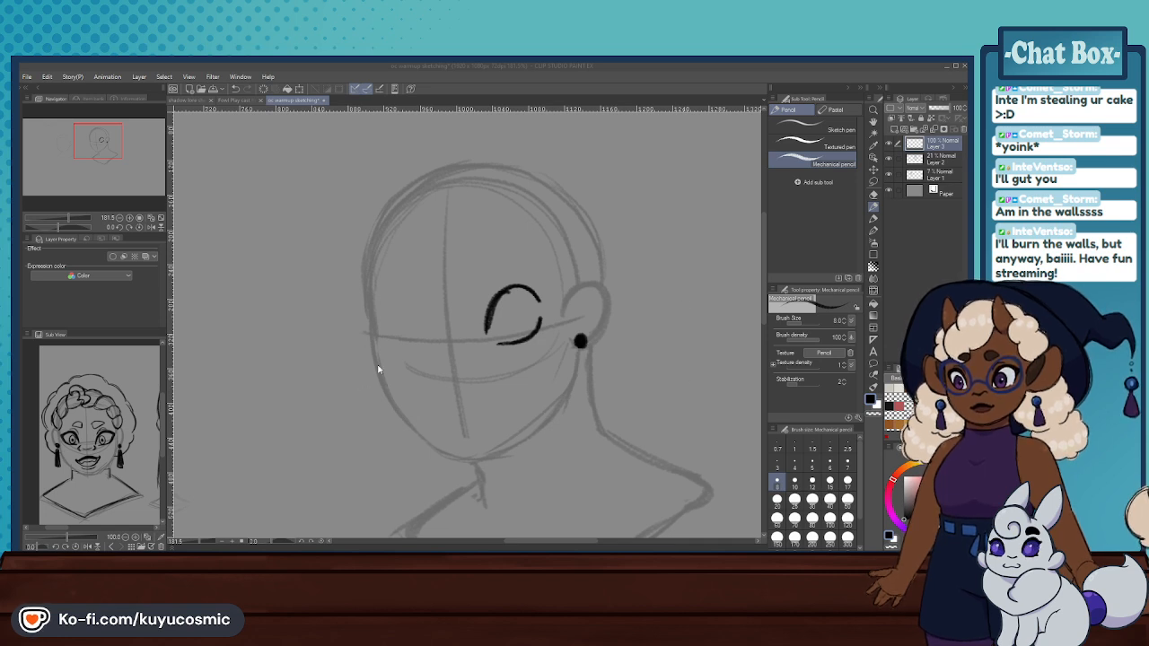
click(121, 547)
drag(119, 400, 103, 416)
scroll(103, 415, up, 2)
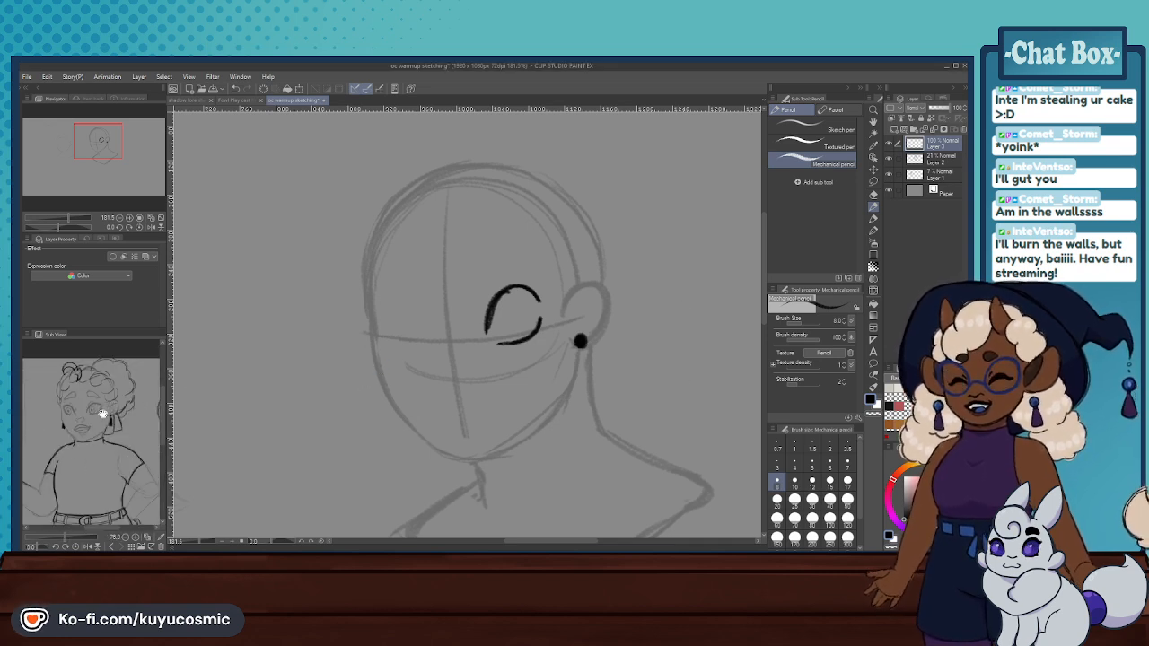
scroll(104, 411, up, 1)
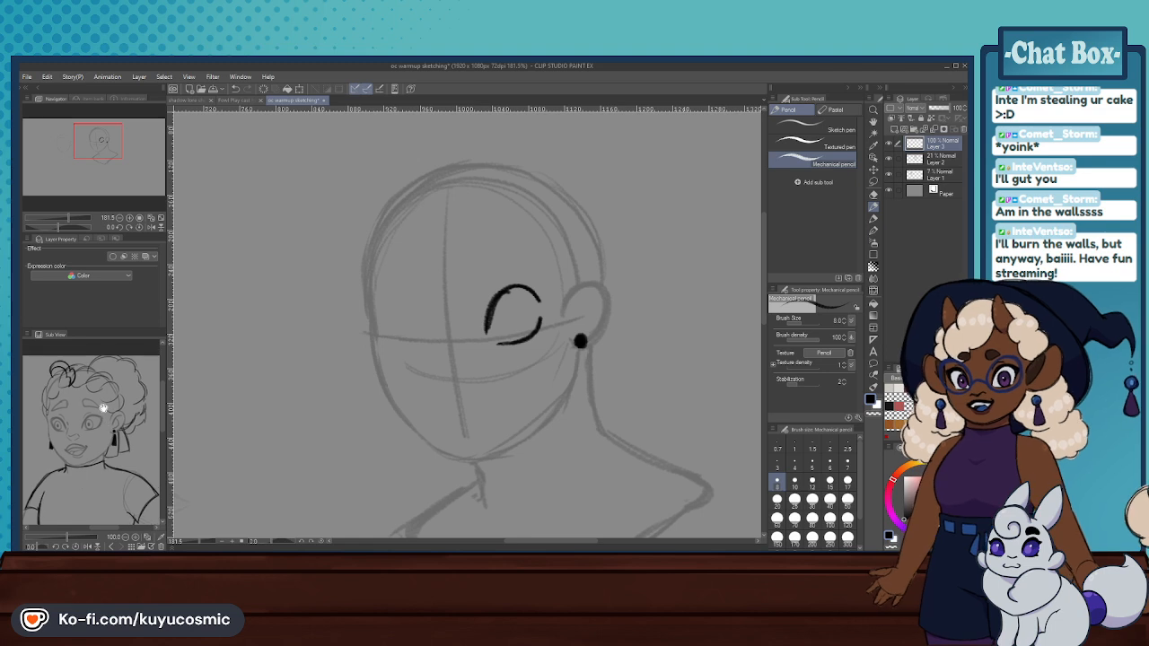
- Compare the front-view headshot with the three-quarter-view sketch in the Sub View, examining the eyes and face
click(111, 547)
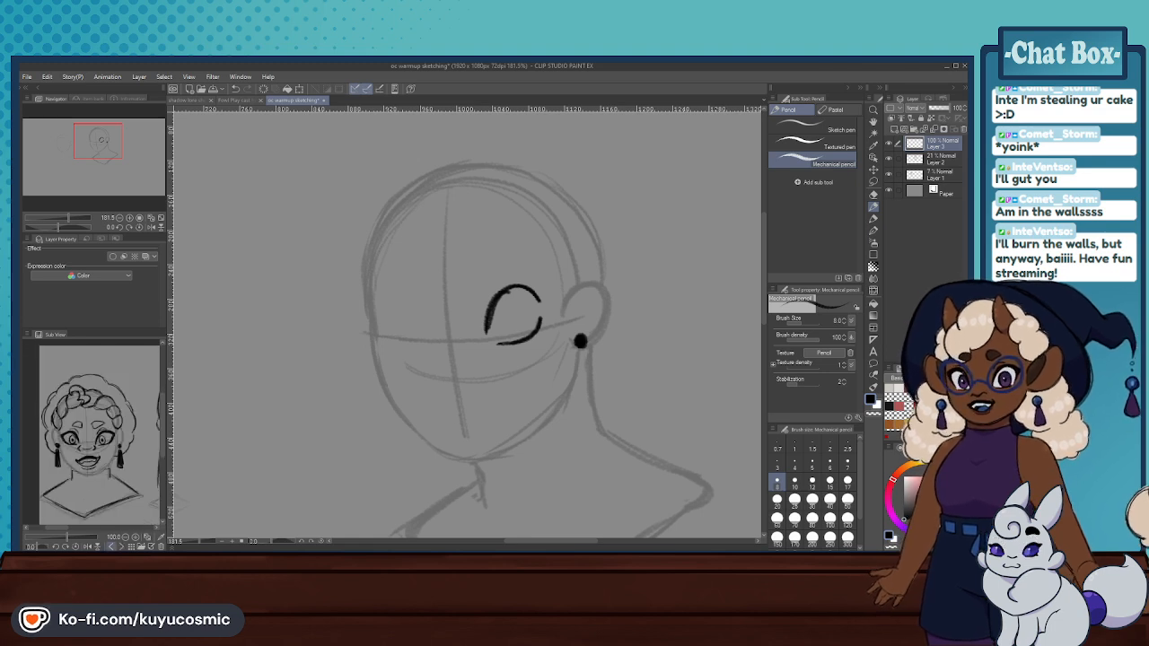
click(121, 547)
click(111, 546)
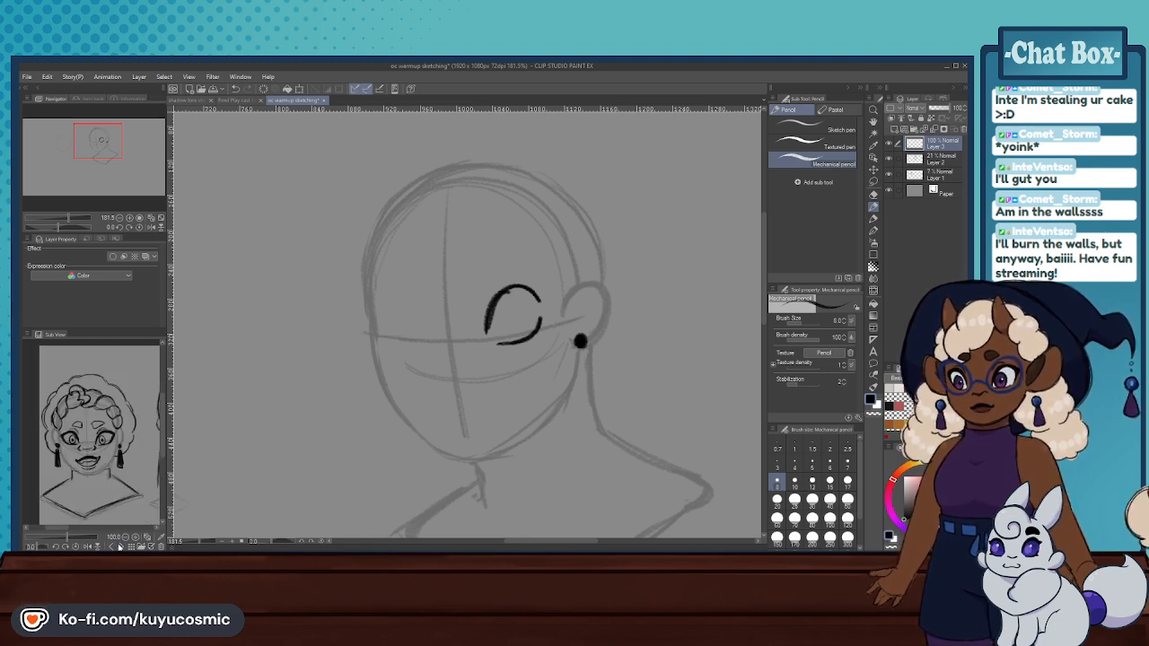
click(119, 546)
click(119, 547)
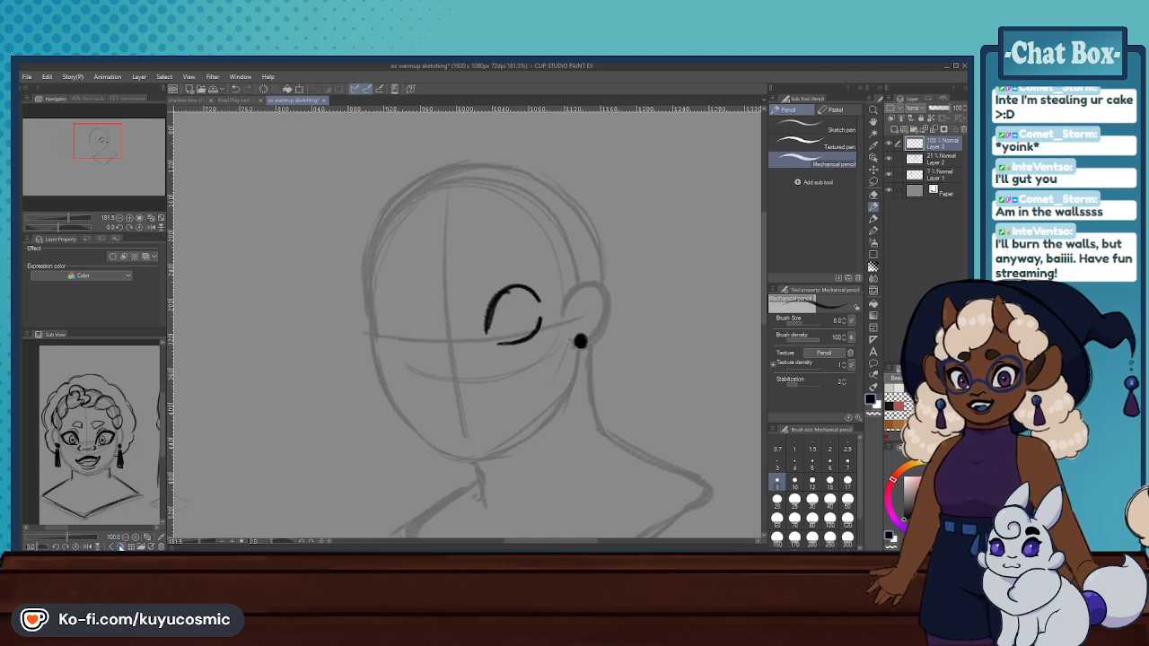
click(119, 547)
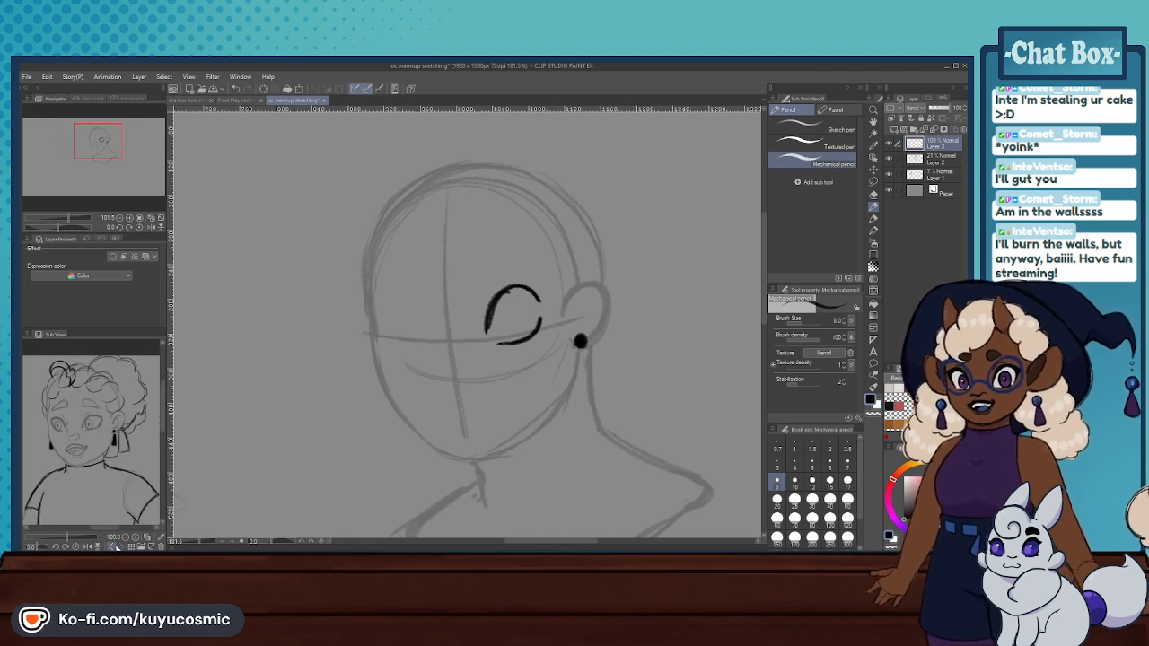
click(114, 546)
click(120, 547)
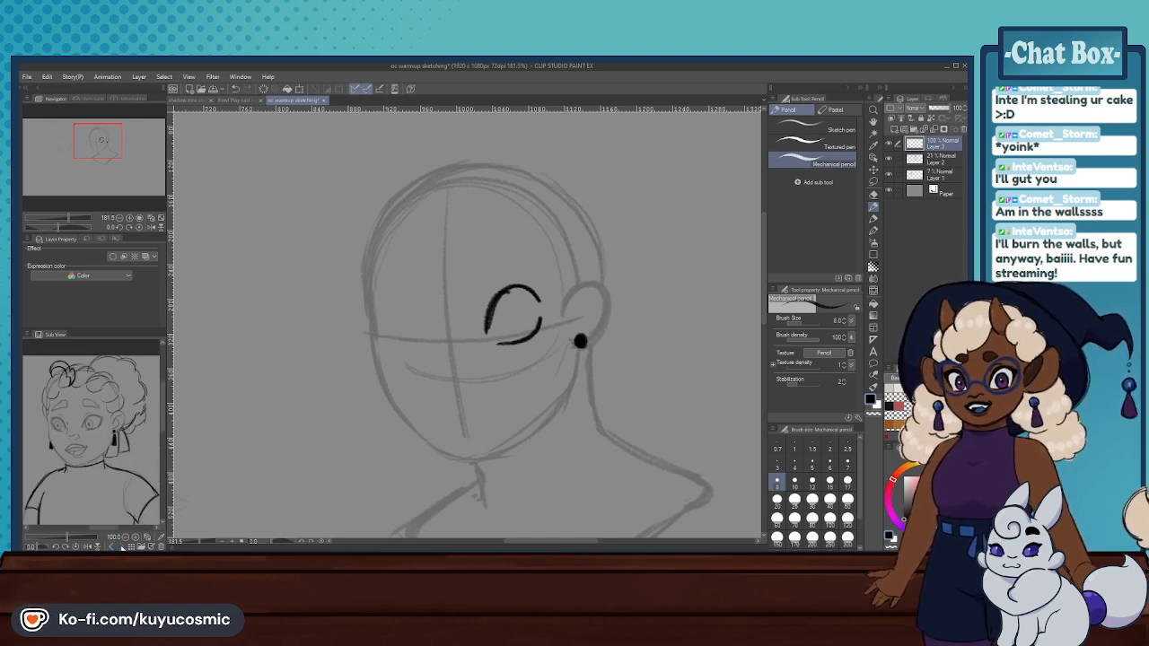
click(115, 546)
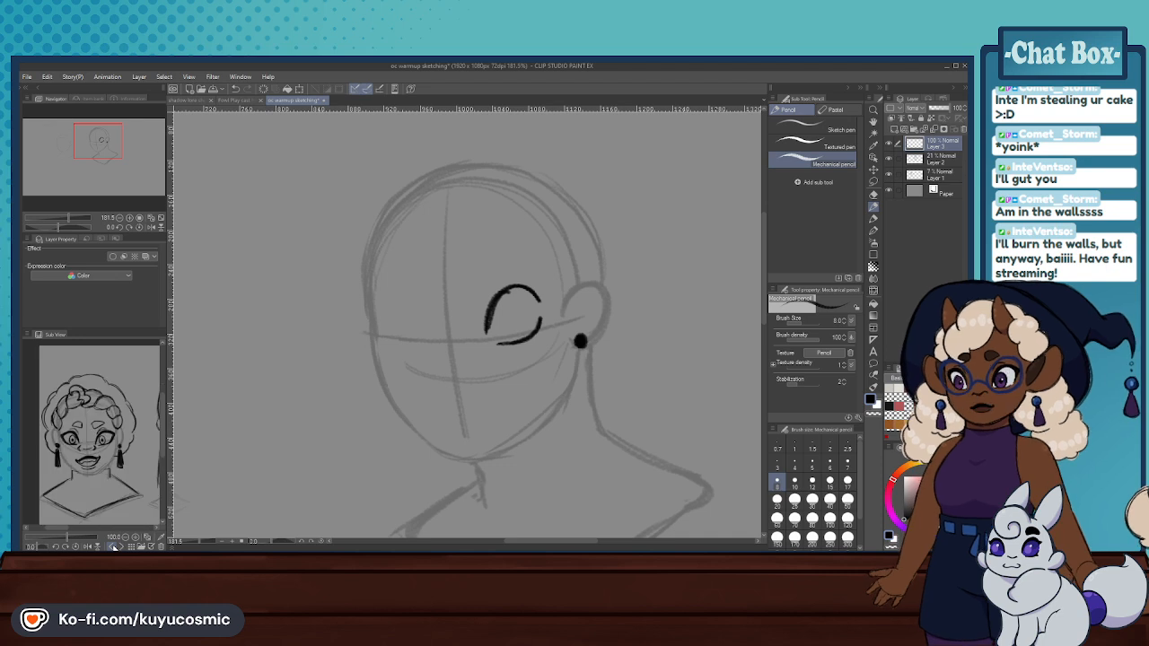
click(120, 547)
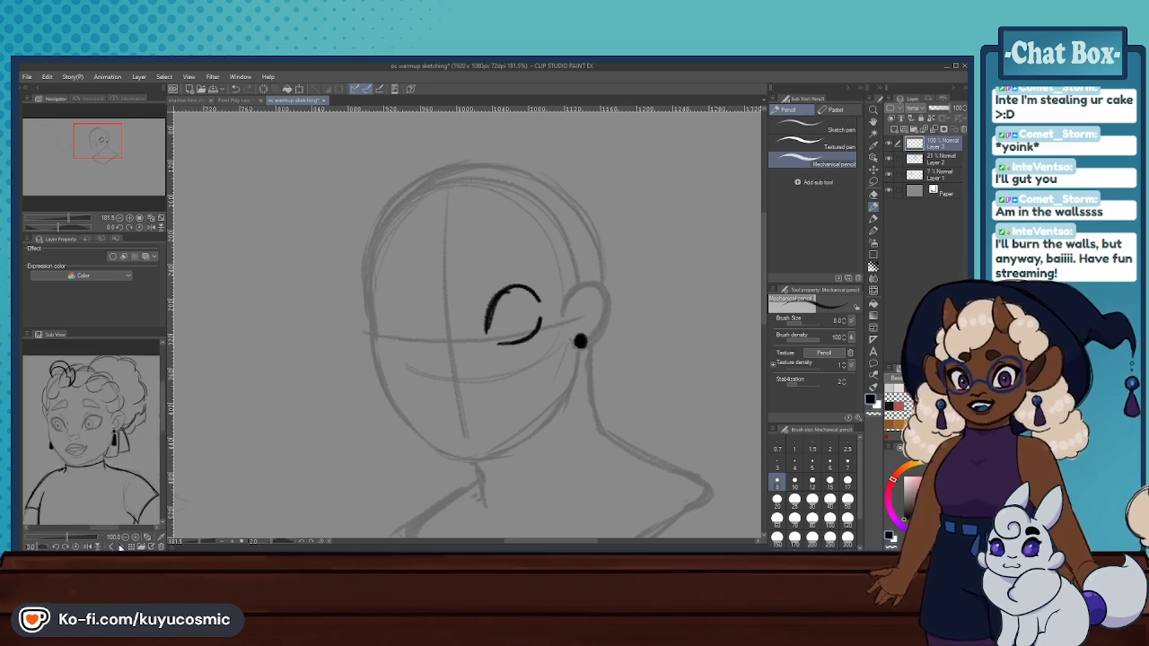
click(114, 547)
click(114, 547)
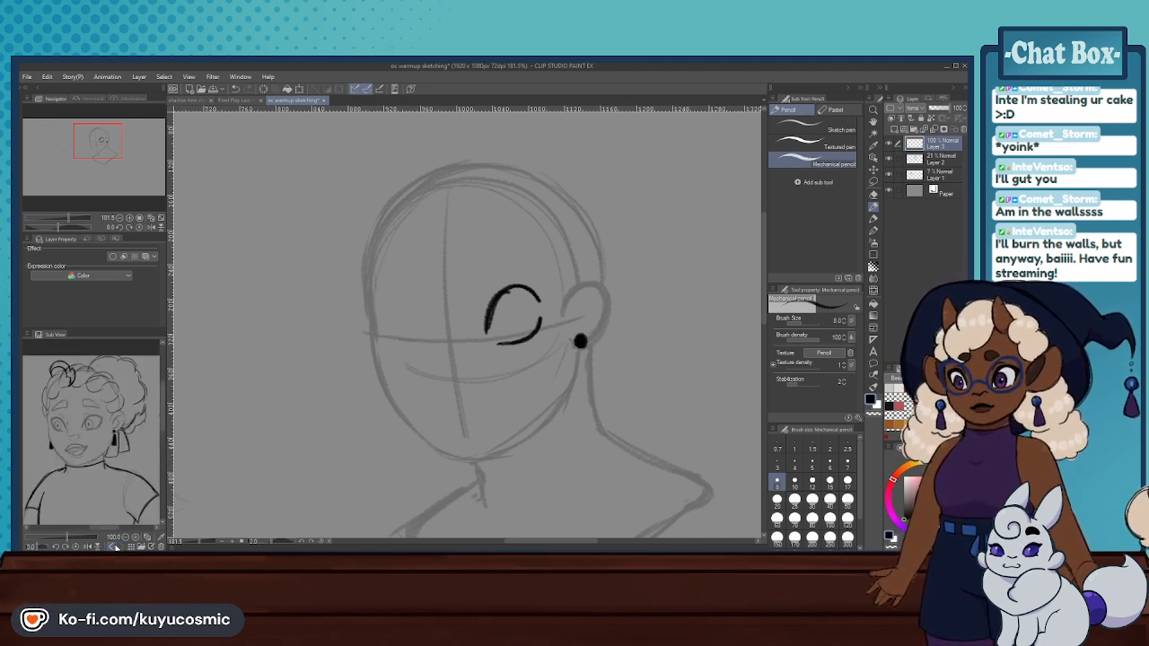
- Browse the Sub View references to the bare-shouldered character sketch and examine the worried face and wide eyes up close
click(115, 546)
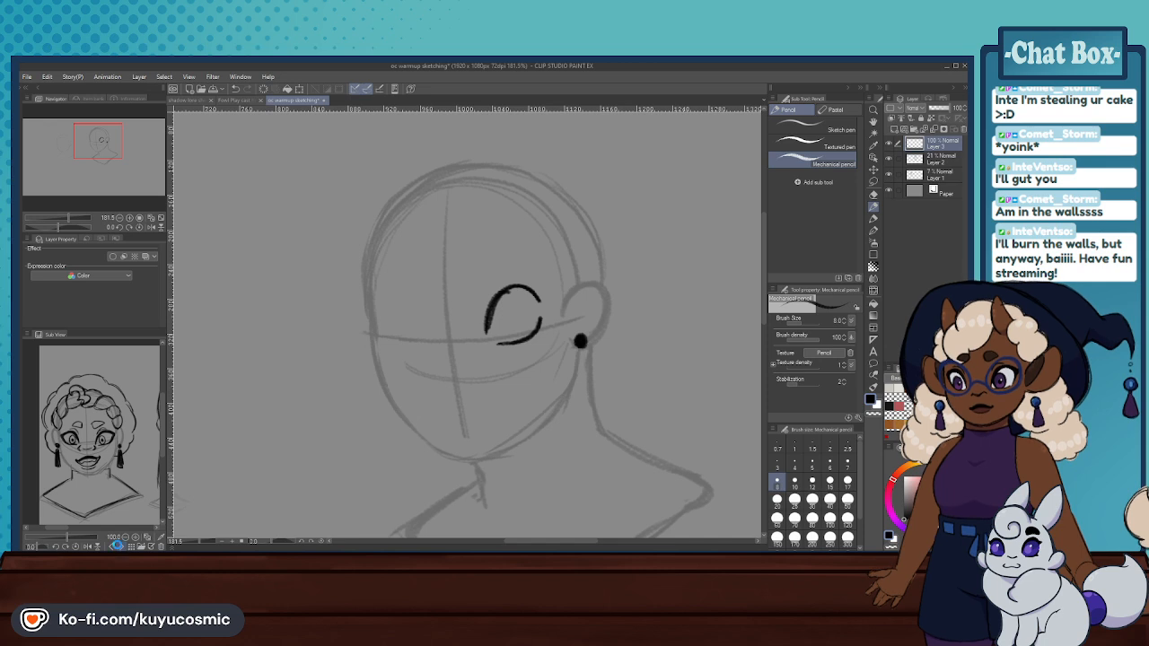
click(118, 546)
click(115, 546)
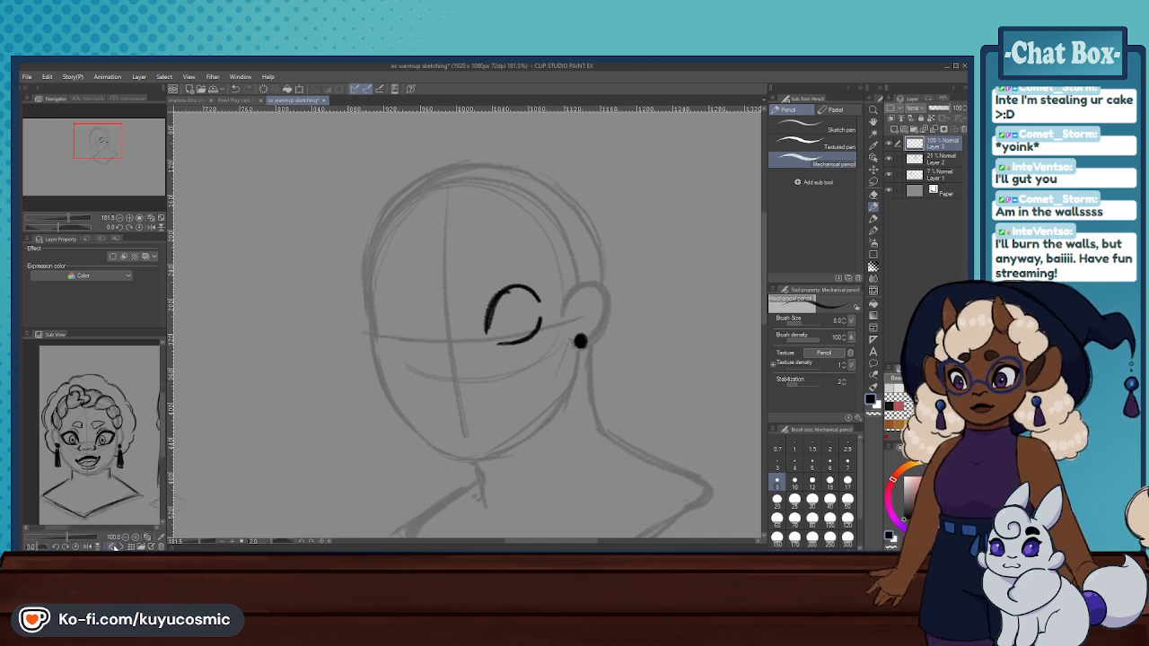
click(115, 546)
click(116, 546)
click(116, 547)
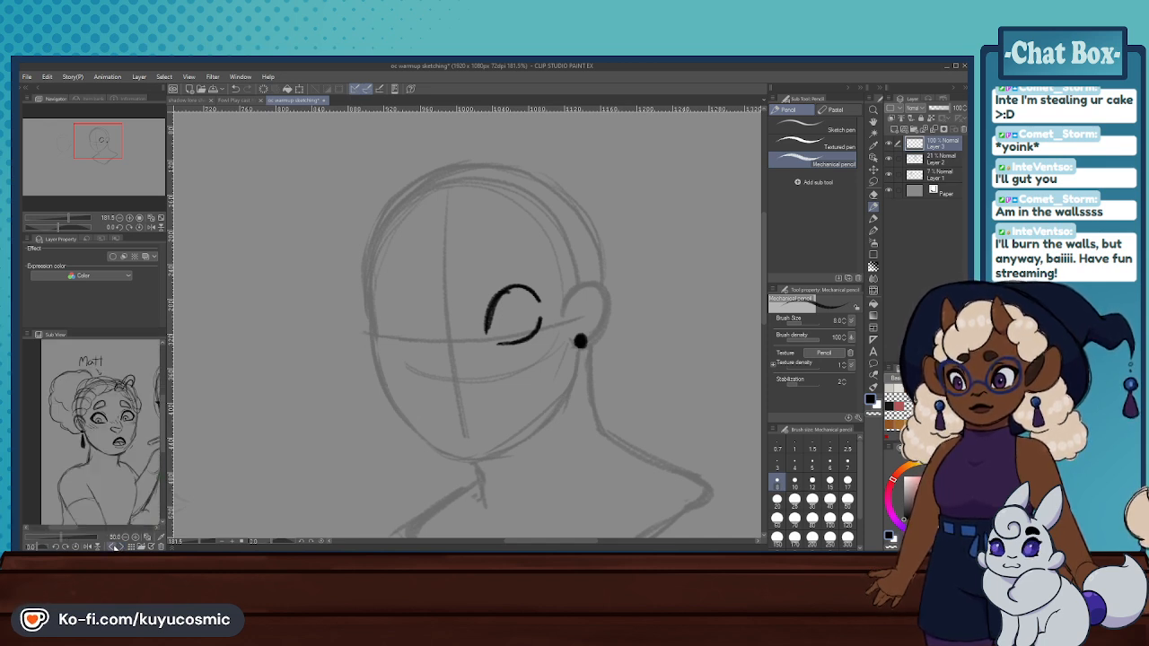
drag(110, 427, 103, 430)
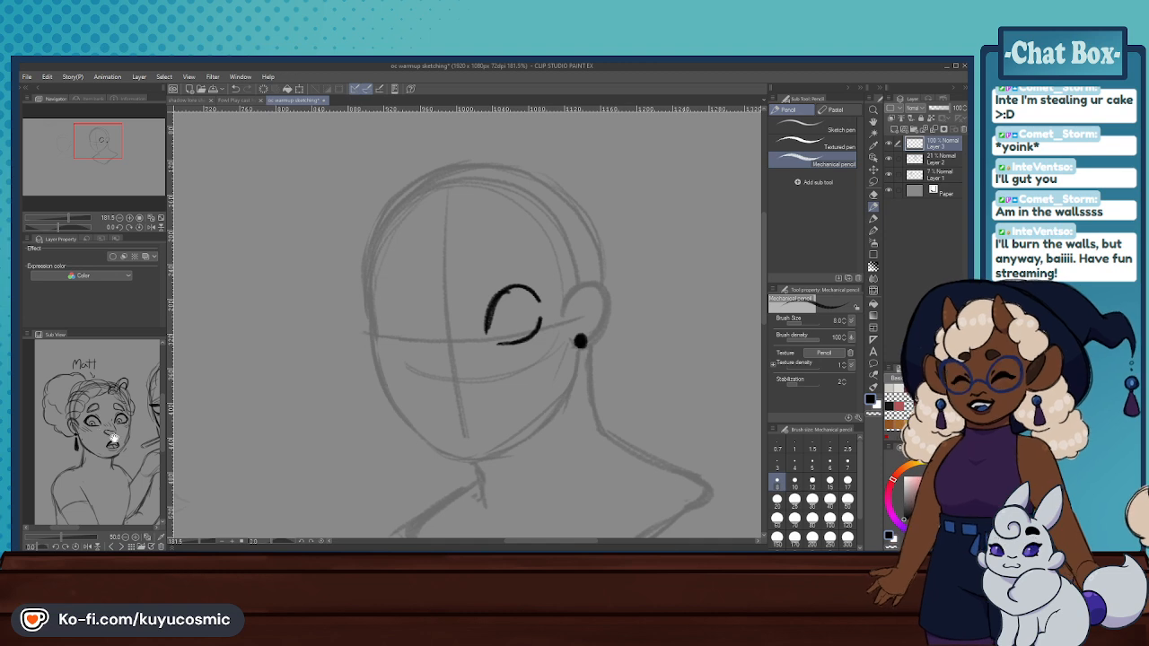
scroll(115, 439, up, 1)
scroll(114, 439, down, 1)
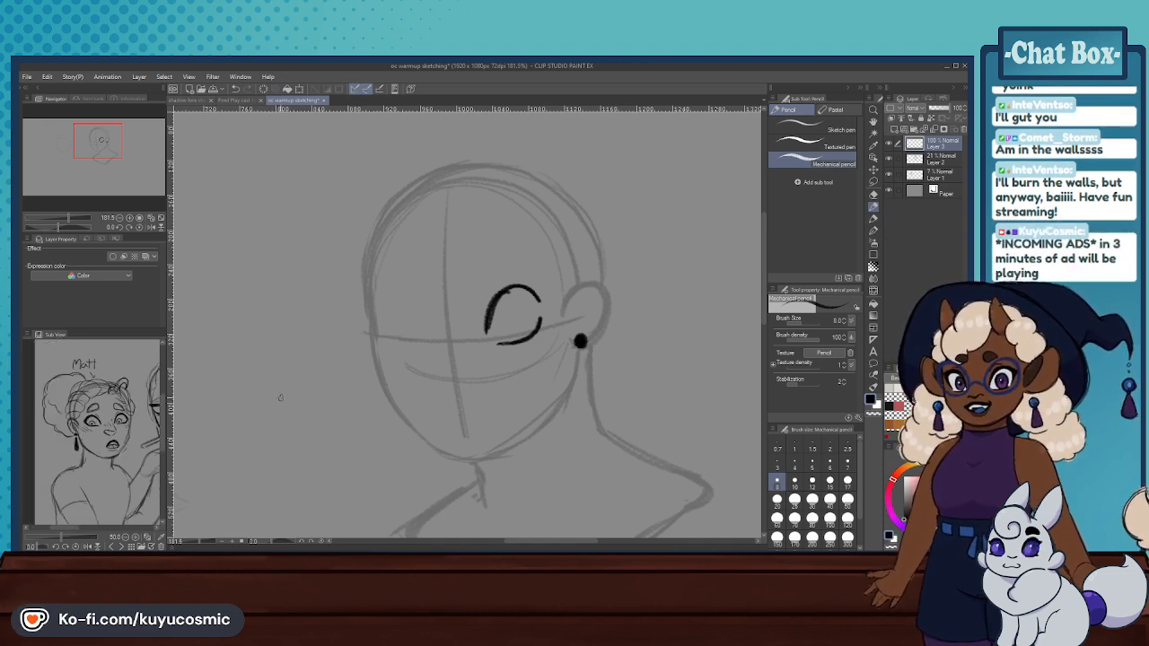
mouse_move(122, 445)
mouse_down()
mouse_move(44, 442)
mouse_move(123, 442)
mouse_move(112, 453)
mouse_up()
scroll(113, 439, up, 1)
scroll(112, 452, down, 1)
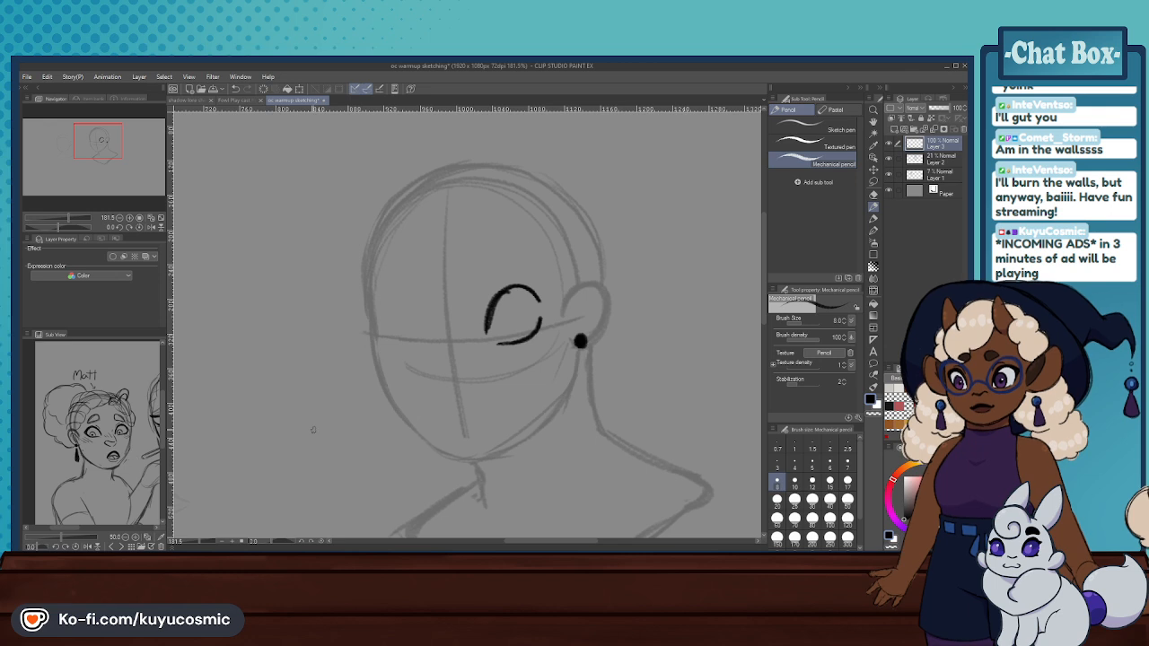
- Erase the near eye's upper and lower lids from the face on Layer 3
scroll(313, 430, down, 2)
drag(357, 336, 389, 341)
click(824, 127)
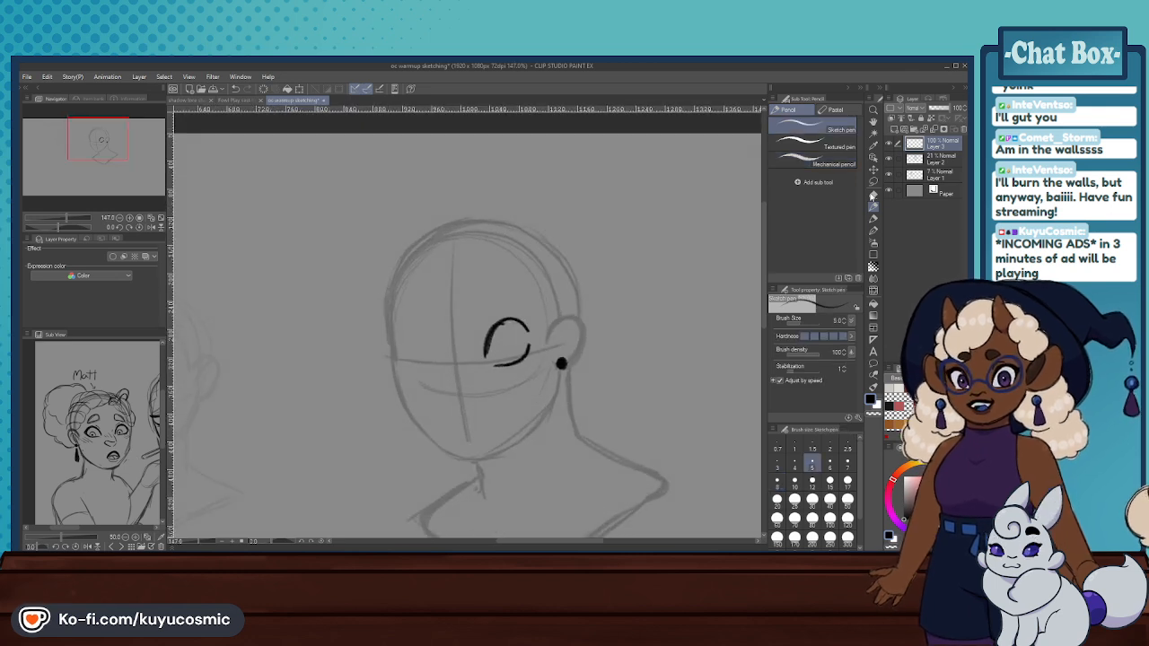
click(874, 194)
click(875, 207)
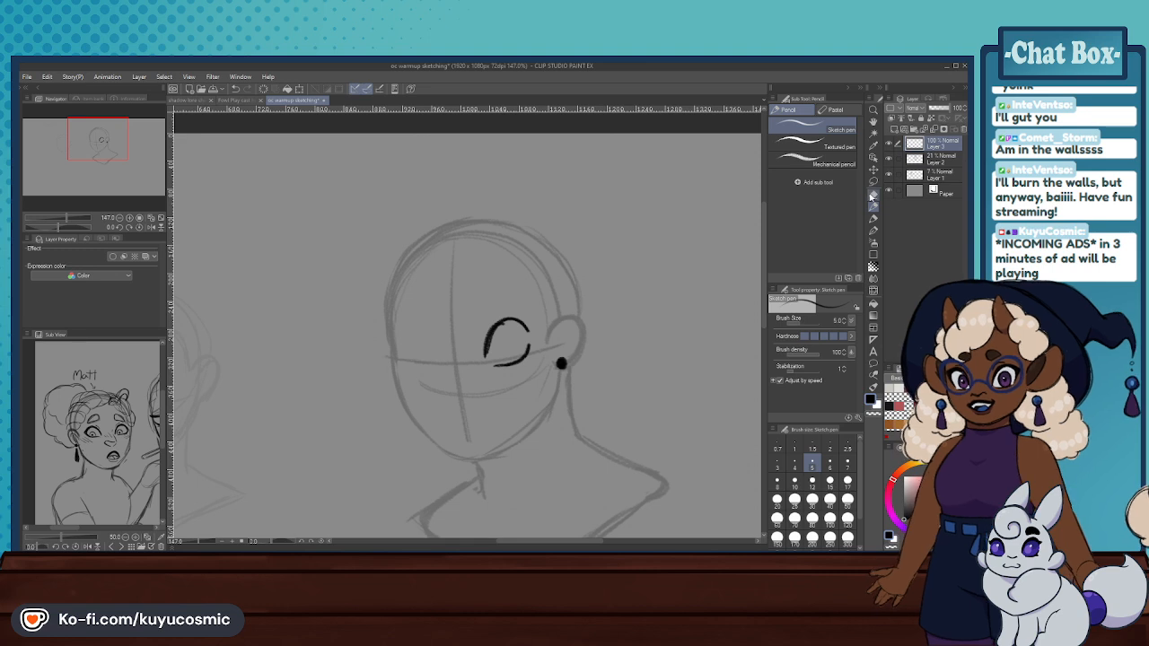
click(870, 195)
mouse_move(511, 327)
mouse_down()
mouse_move(493, 354)
mouse_move(534, 346)
mouse_move(516, 334)
mouse_move(525, 330)
mouse_up()
- Try a narrow arched upper lid for the near eye with the Sketch pen at size 6, and undo it
click(875, 207)
click(811, 481)
click(830, 463)
key(ctrl+z)
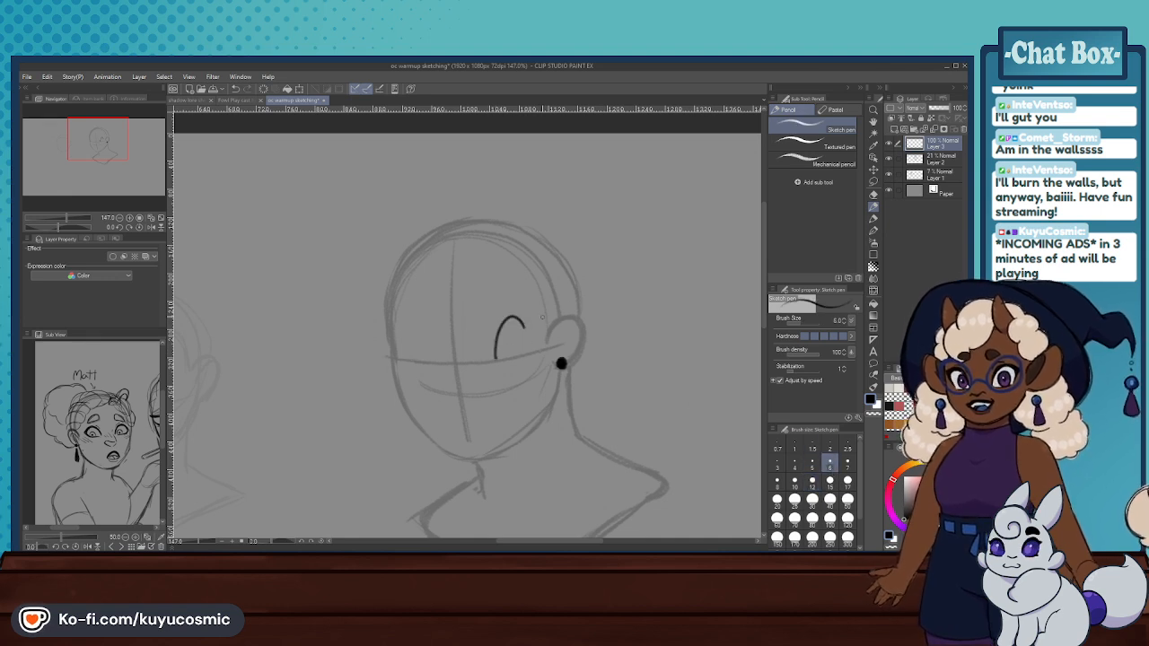
key(ctrl+z)
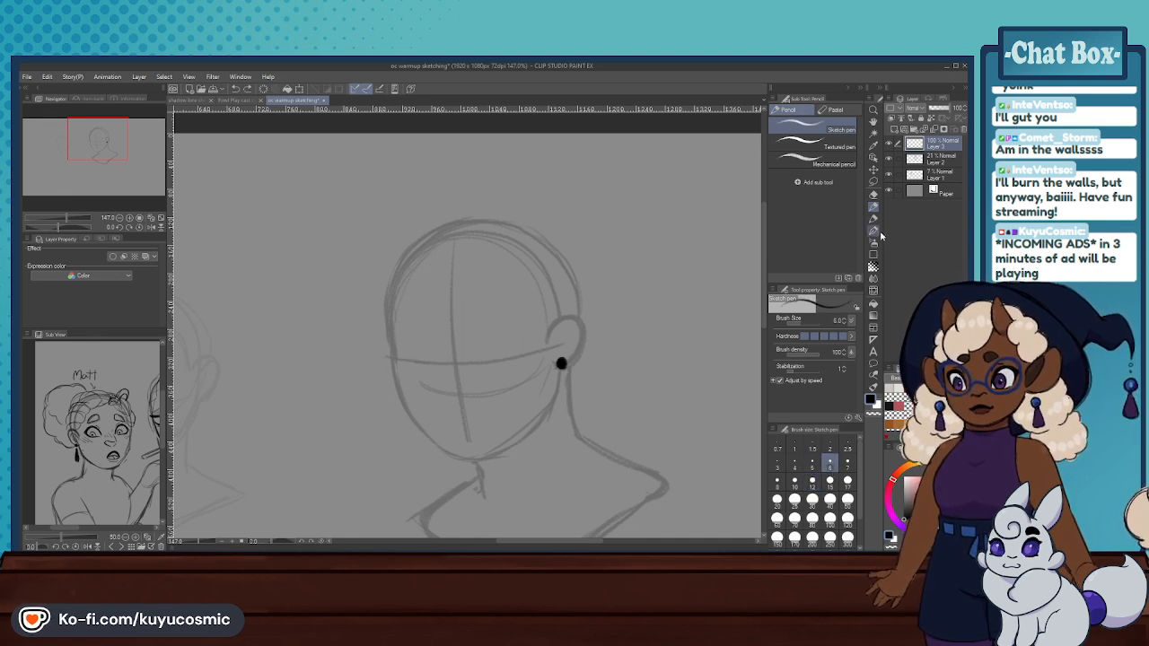
- Try redrawing the near eye on the face with the Mechanical pencil, including both lids and the iris, and undo it all
click(812, 161)
drag(486, 357, 517, 331)
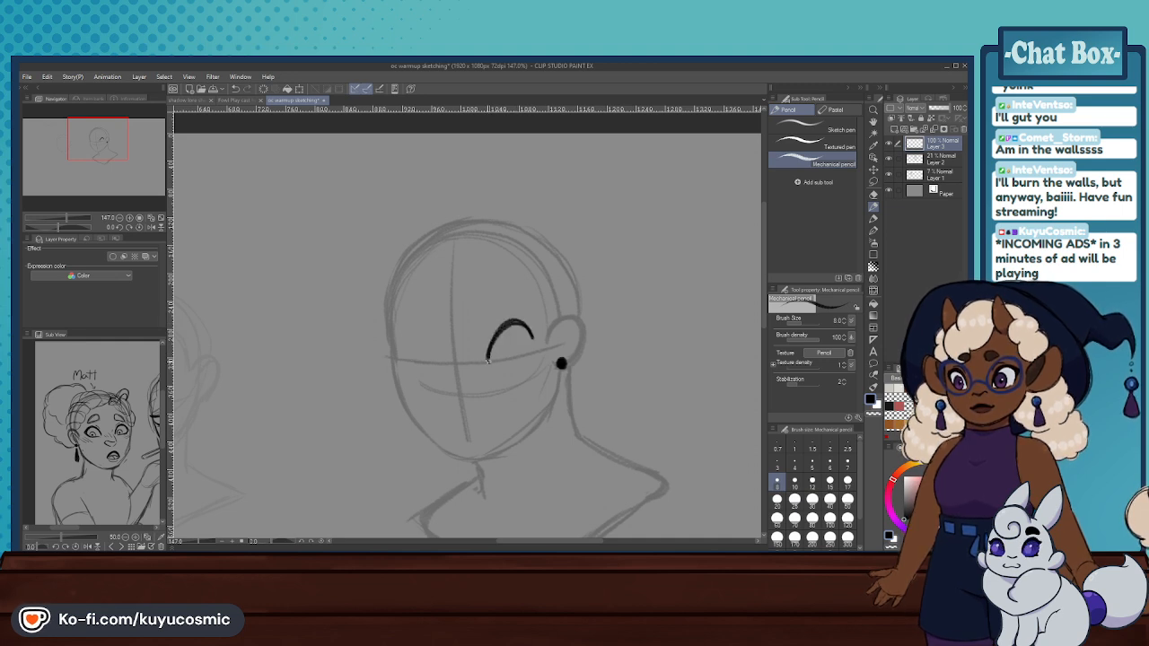
drag(497, 367, 533, 351)
key(ctrl+z)
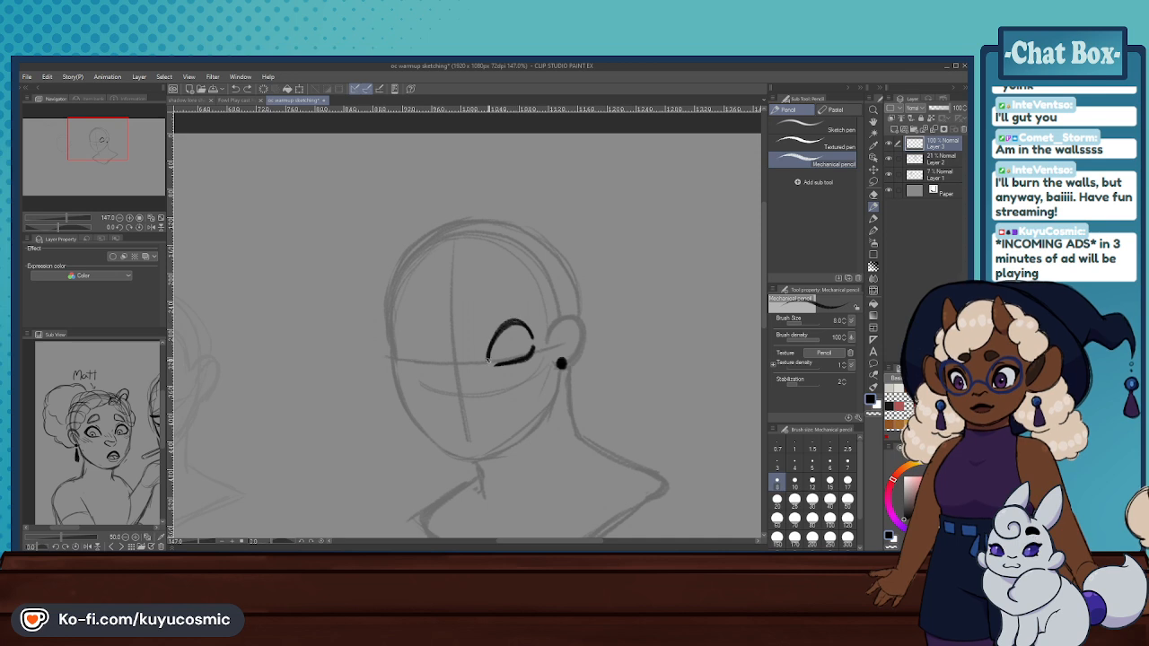
mouse_move(498, 335)
mouse_down()
mouse_move(494, 356)
mouse_move(512, 333)
mouse_move(503, 357)
mouse_move(513, 347)
mouse_up()
key(ctrl+z)
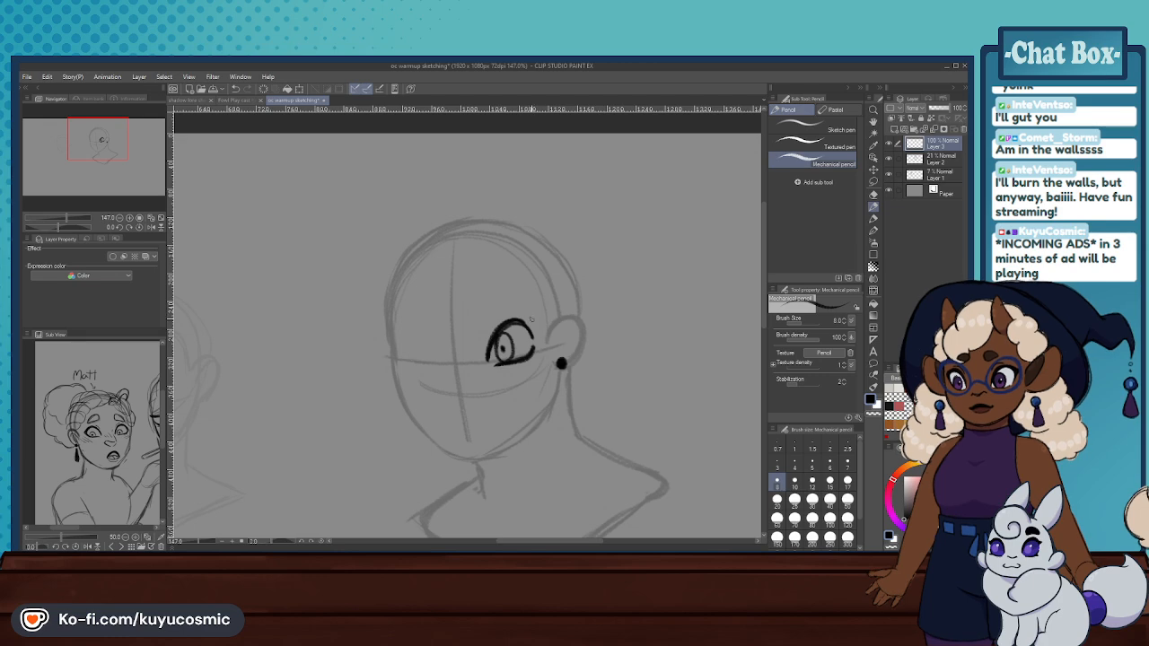
key(ctrl+z)
key(ctrl+z)
key(ctrl+z)
key(ctrl+z)
key(ctrl+z)
key(ctrl+z)
key(ctrl+minus)
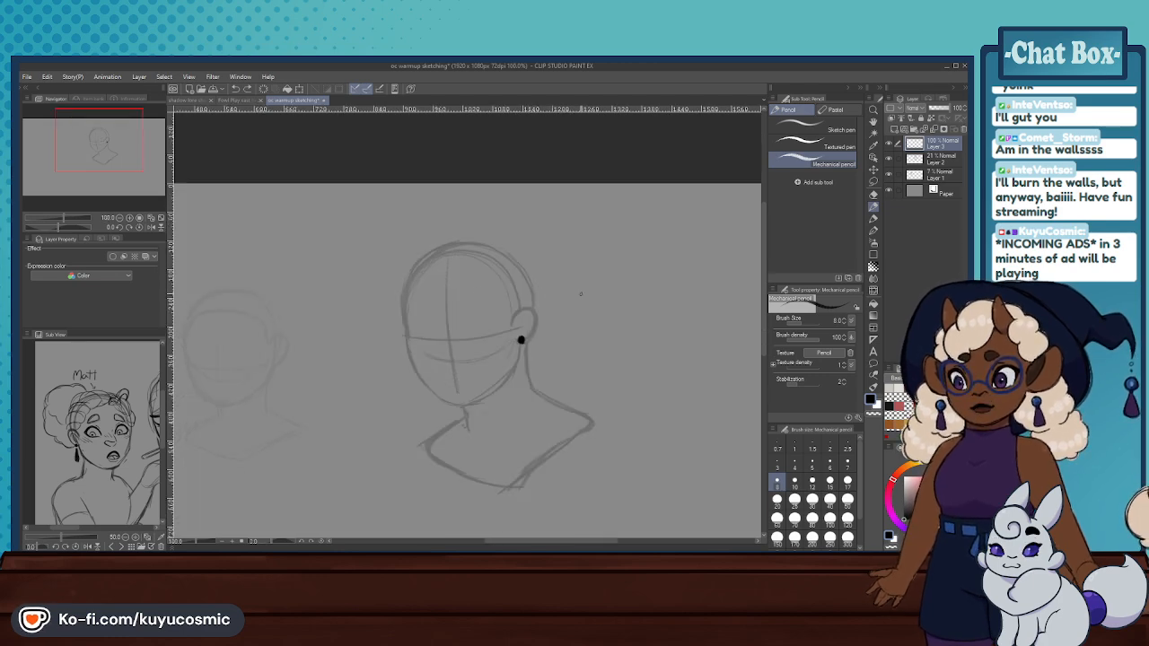
- Draw a narrow practice eye in the empty area beside the head, with a thick upper lid, lower lid and crease
scroll(581, 293, down, 2)
scroll(664, 291, up, 6)
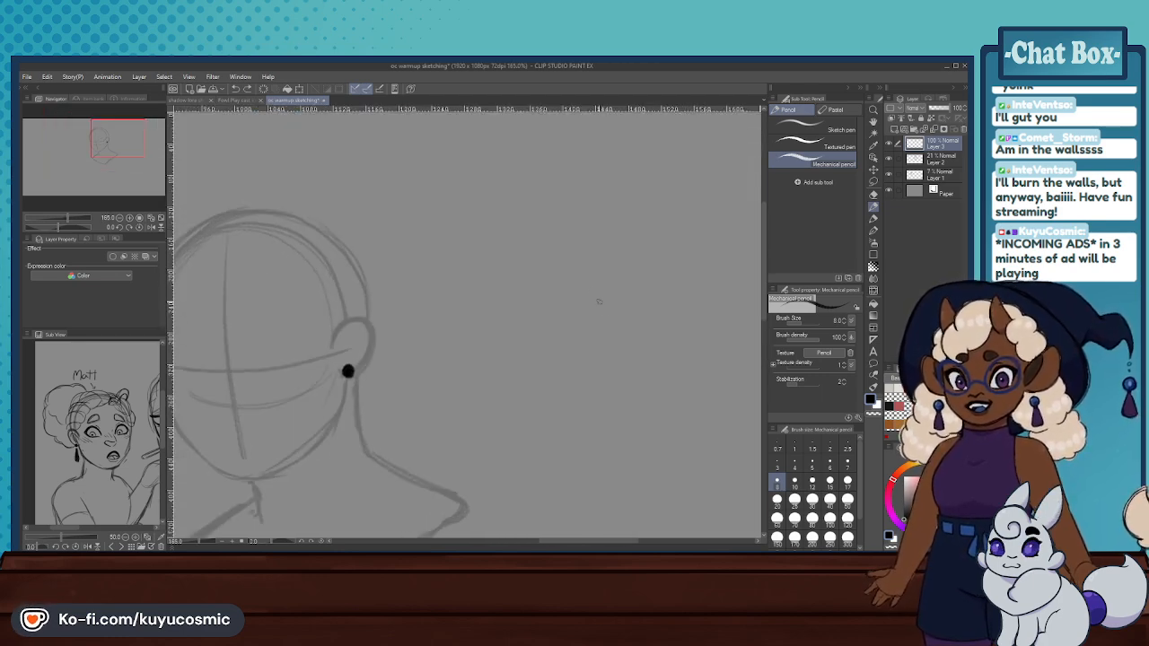
drag(594, 316, 642, 280)
key(ctrl+z)
drag(599, 322, 652, 283)
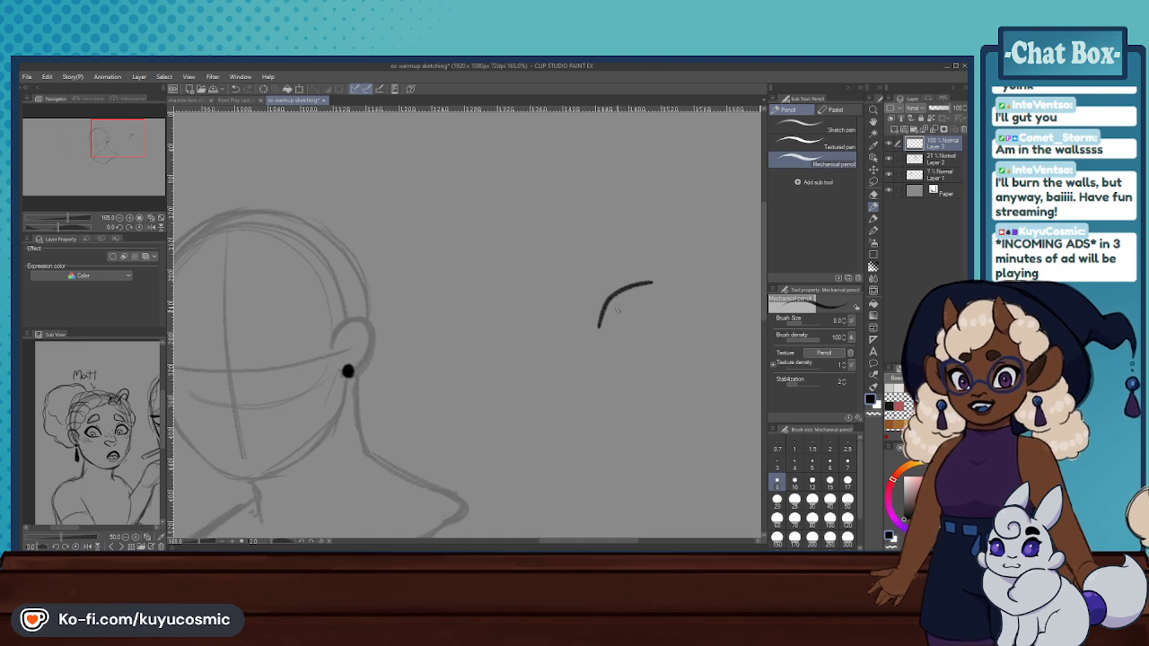
key(ctrl+z)
drag(598, 325, 654, 285)
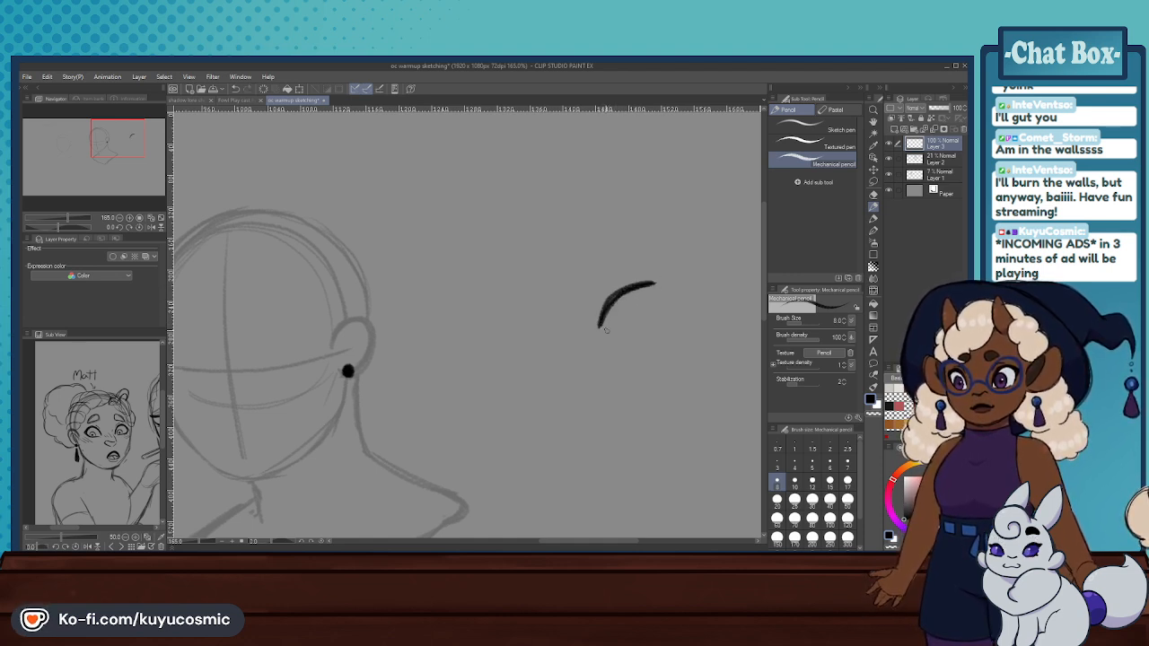
key(ctrl+z)
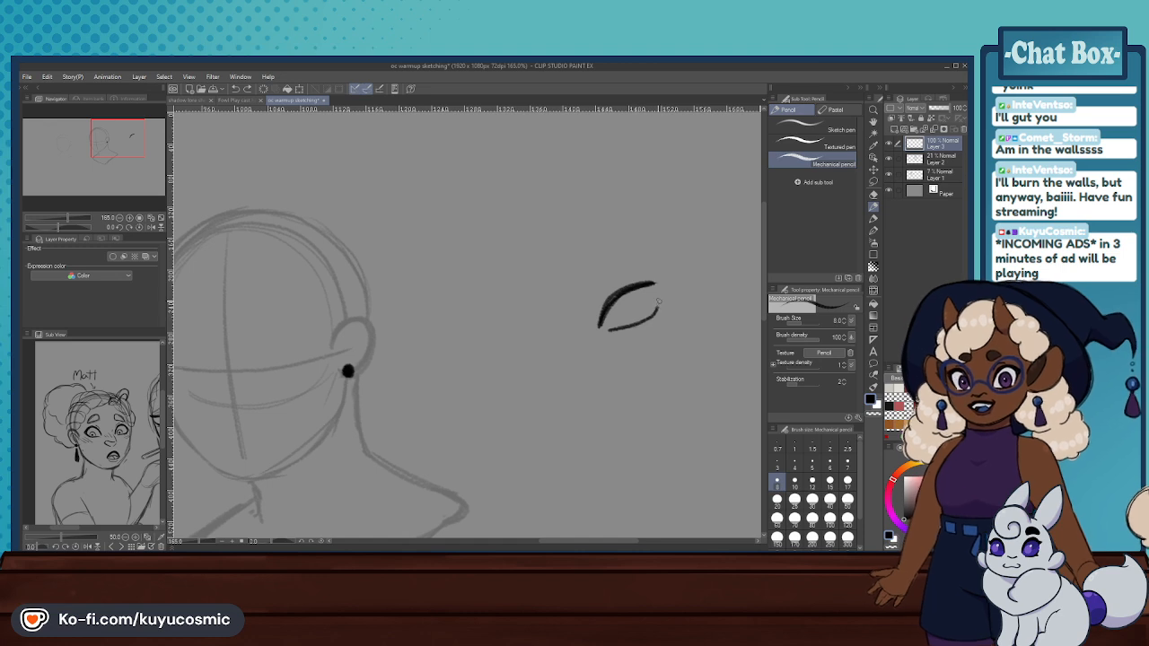
mouse_move(610, 308)
mouse_down()
mouse_move(670, 281)
mouse_move(635, 285)
mouse_move(599, 324)
mouse_move(629, 277)
mouse_up()
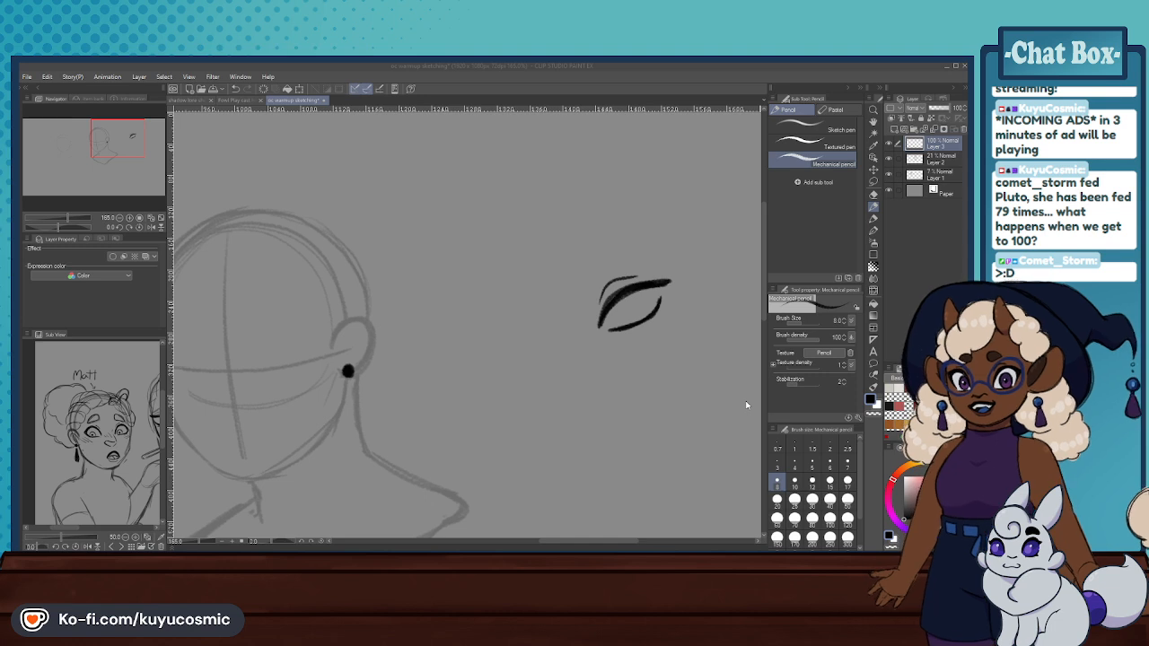
- Load the chart of coloured character eyes into the Sub View and enlarge it
double_click(555, 357)
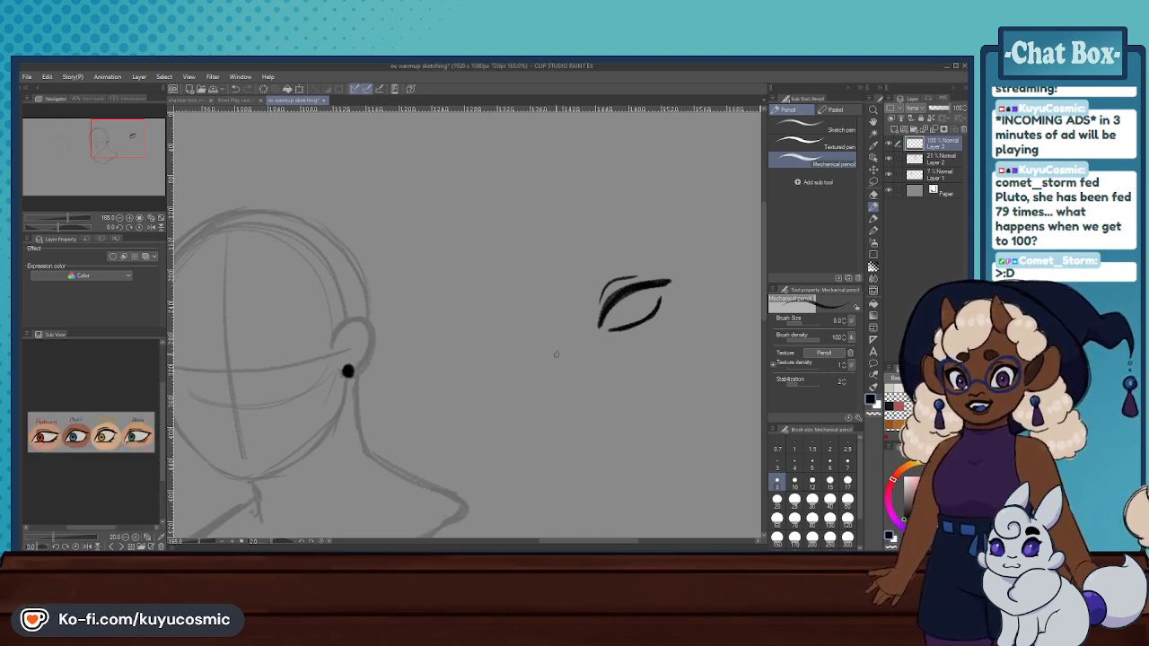
scroll(112, 437, up, 2)
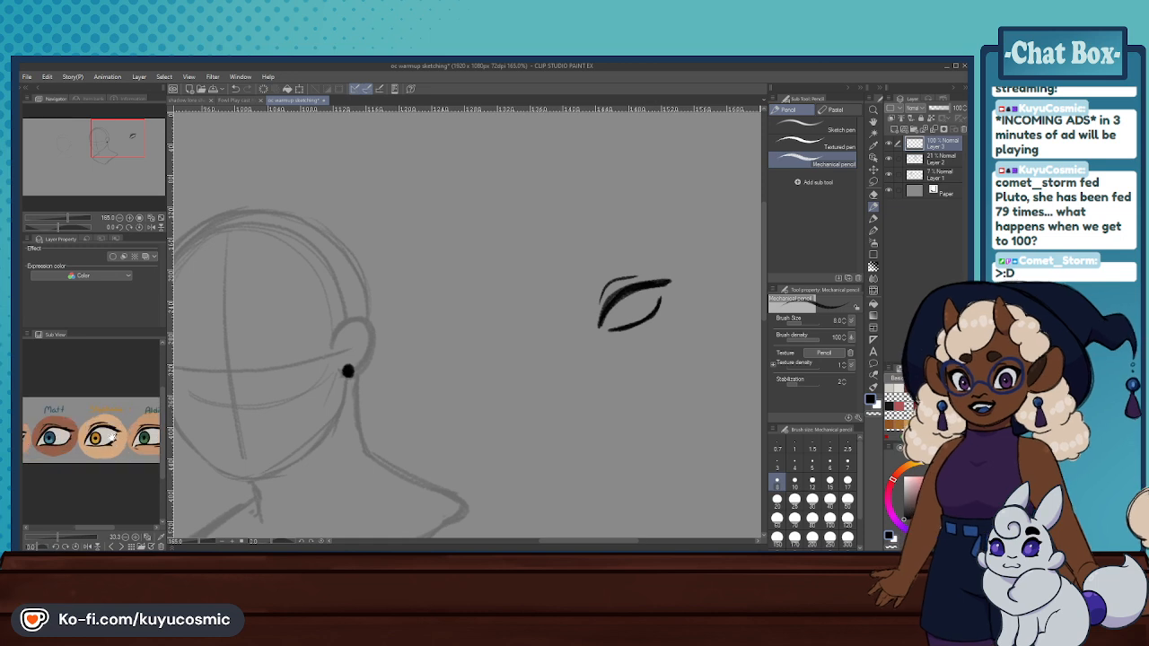
scroll(117, 432, up, 2)
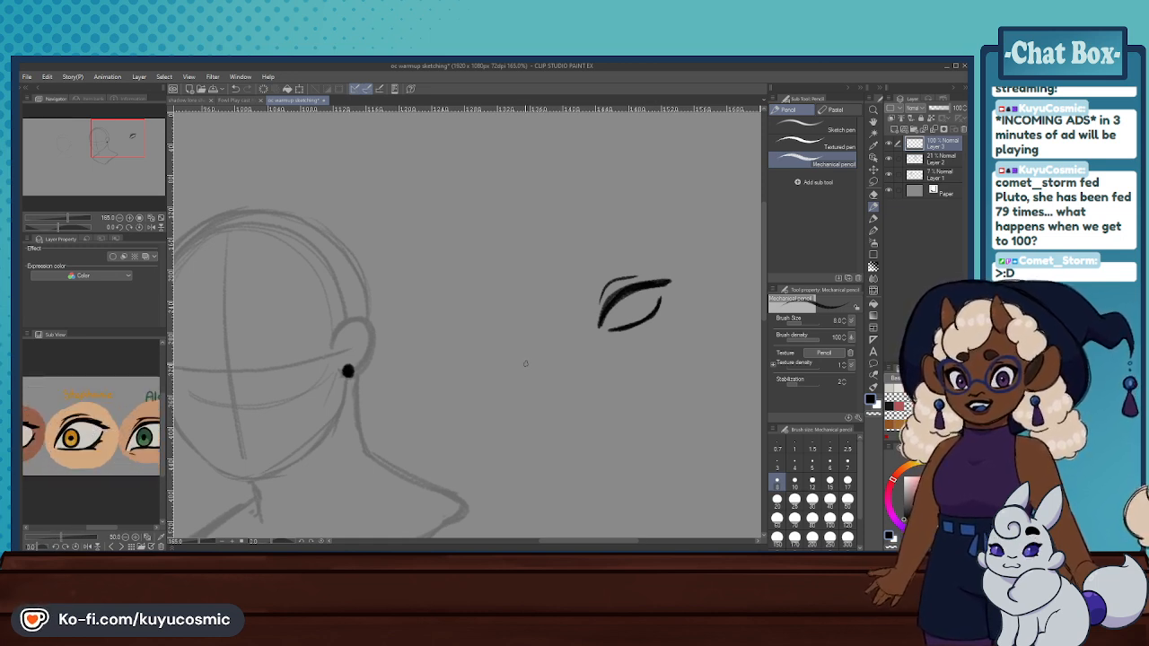
- Erase the practice eye beside the head and bring the chart's blue eye into view in the Sub View
click(873, 194)
mouse_move(619, 309)
mouse_down()
mouse_move(650, 294)
mouse_move(636, 269)
mouse_up()
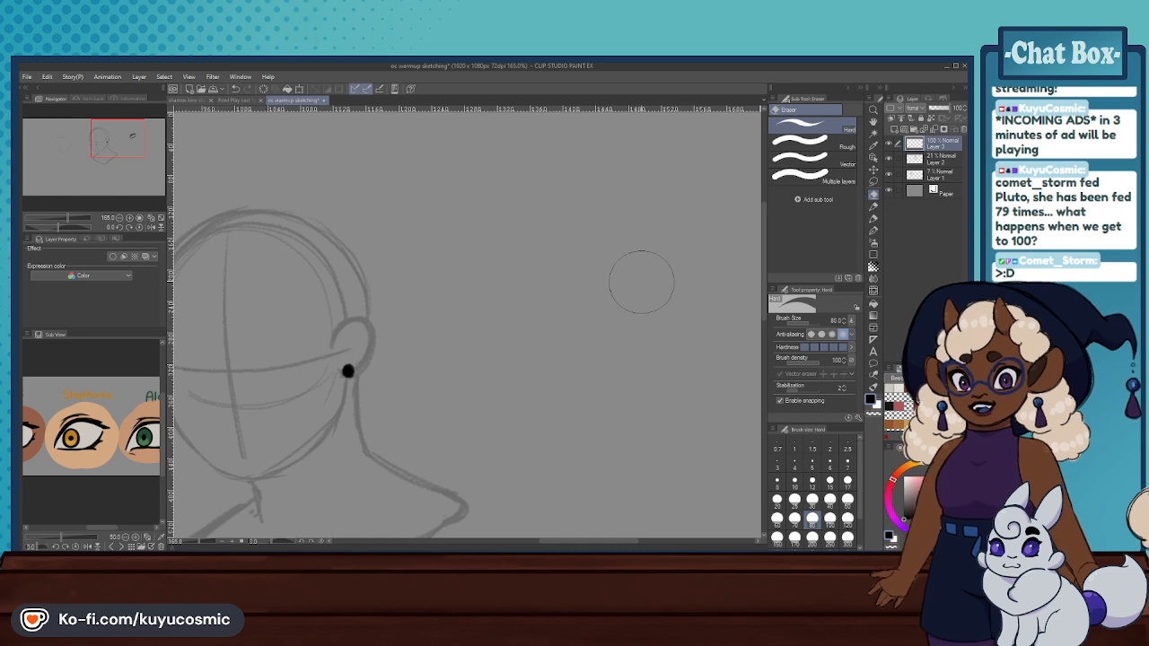
drag(136, 476, 189, 456)
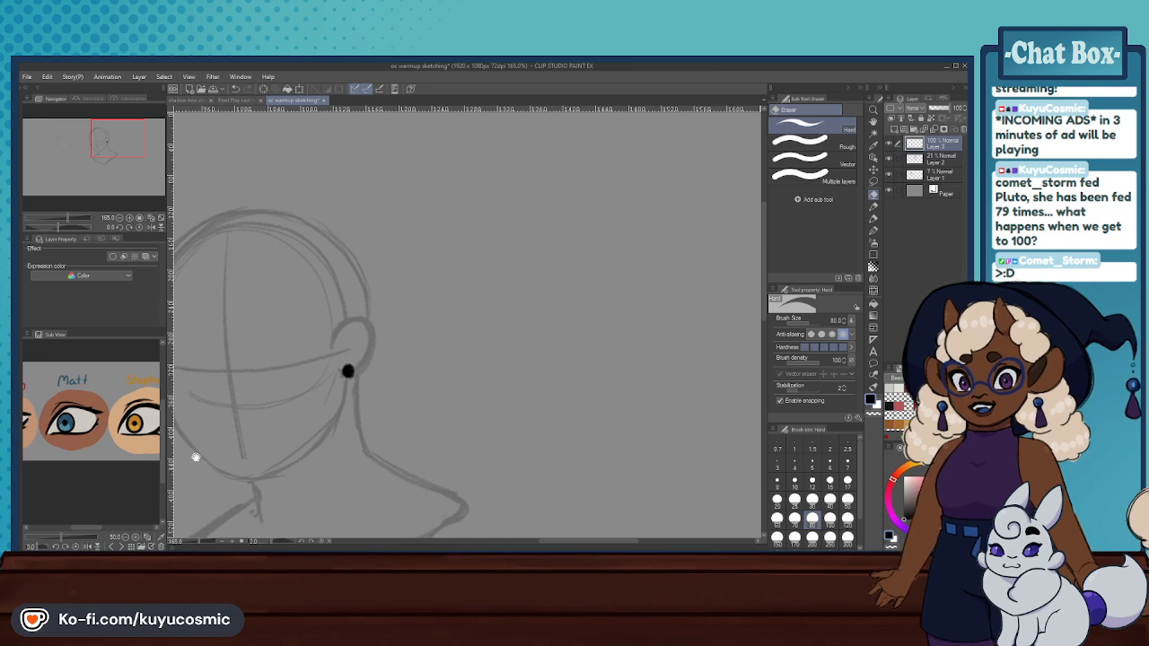
drag(106, 453, 113, 462)
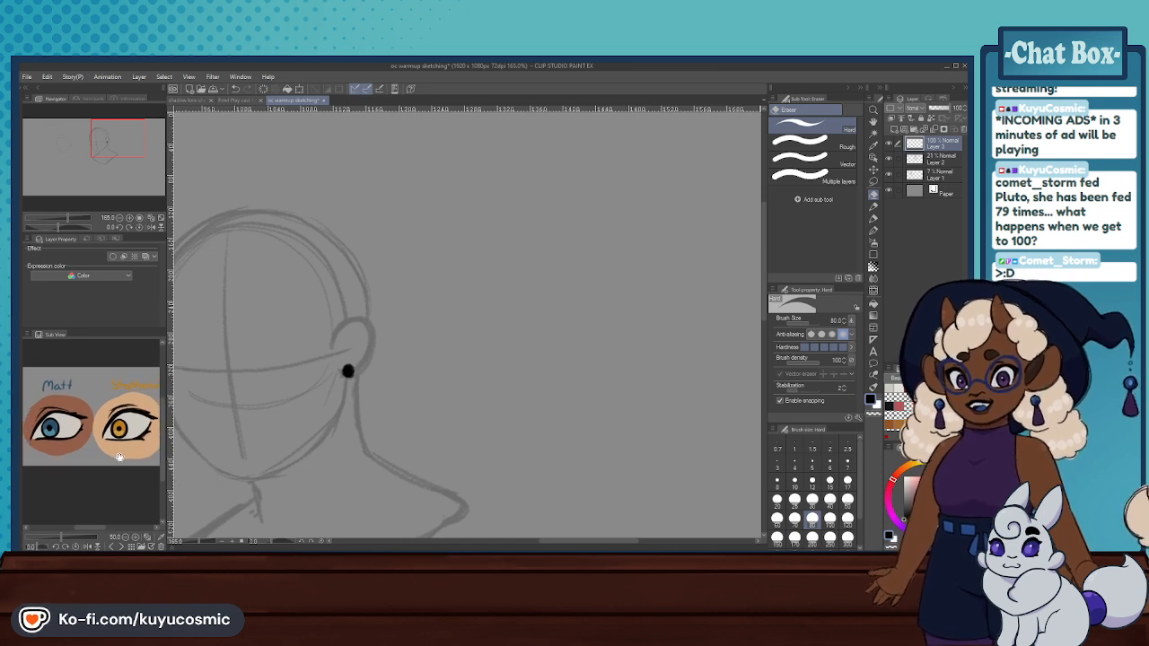
- Try a high rounded upper lid beside the head with the Mechanical pencil, and undo the strokes
key(p)
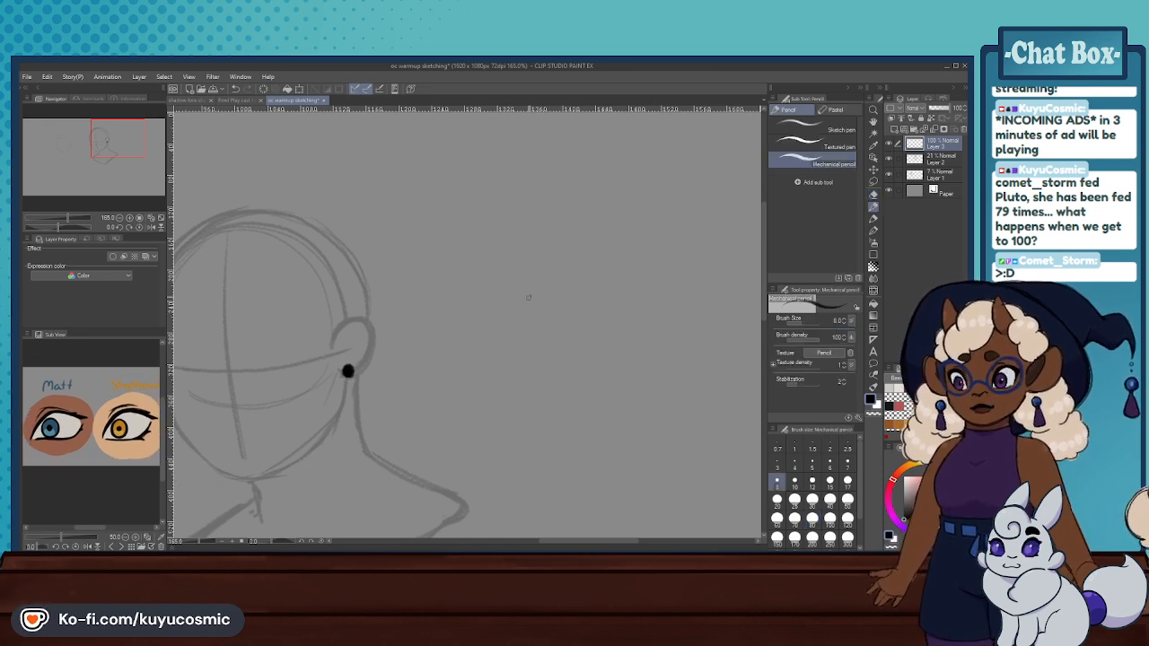
mouse_move(503, 339)
mouse_down()
mouse_move(515, 303)
mouse_move(567, 298)
mouse_up()
key(ctrl+z)
mouse_move(511, 352)
mouse_down()
mouse_move(569, 321)
mouse_move(515, 314)
mouse_move(571, 316)
mouse_move(545, 356)
mouse_up()
key(ctrl+z)
key(ctrl+z)
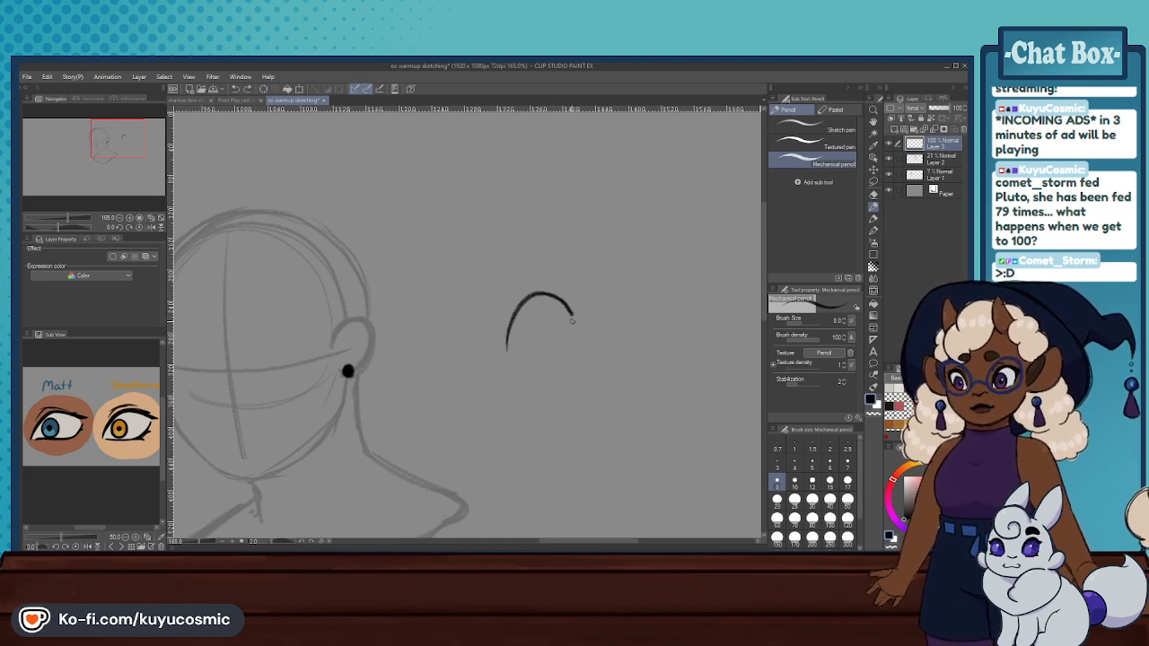
mouse_move(573, 320)
mouse_down()
mouse_move(515, 356)
mouse_move(543, 315)
mouse_move(574, 314)
mouse_up()
key(ctrl+z)
key(ctrl+z)
key(ctrl+z)
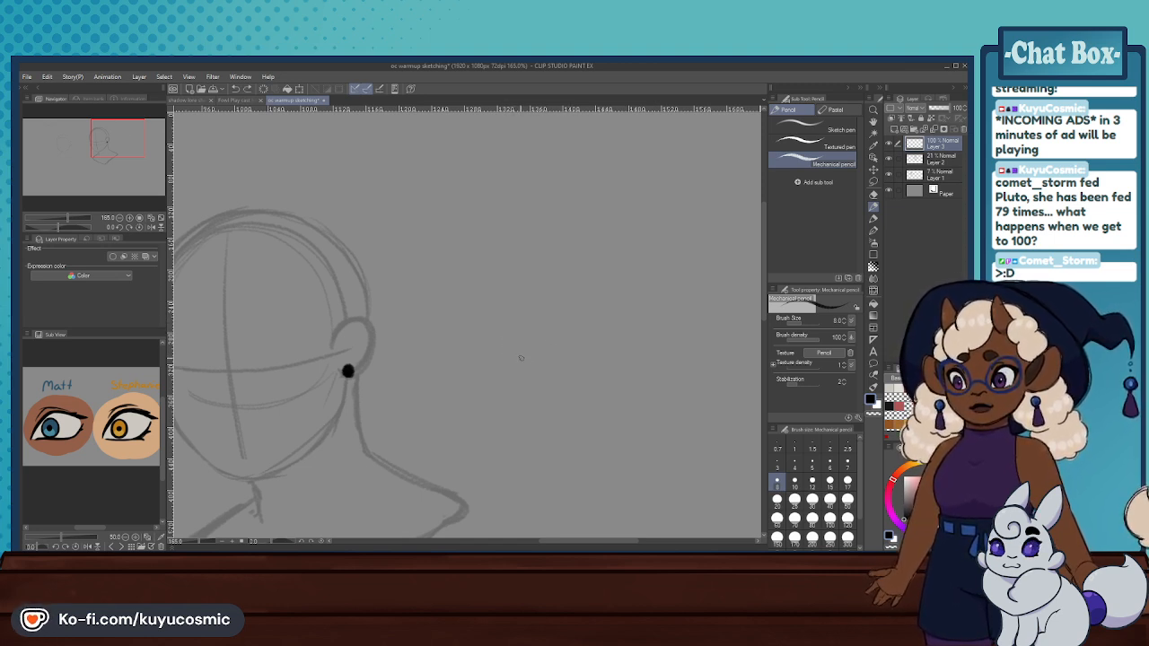
- Draw a practice eye beside the head with a thick arched upper lid, angled outer corner, lower lid and short crease
drag(518, 359, 572, 314)
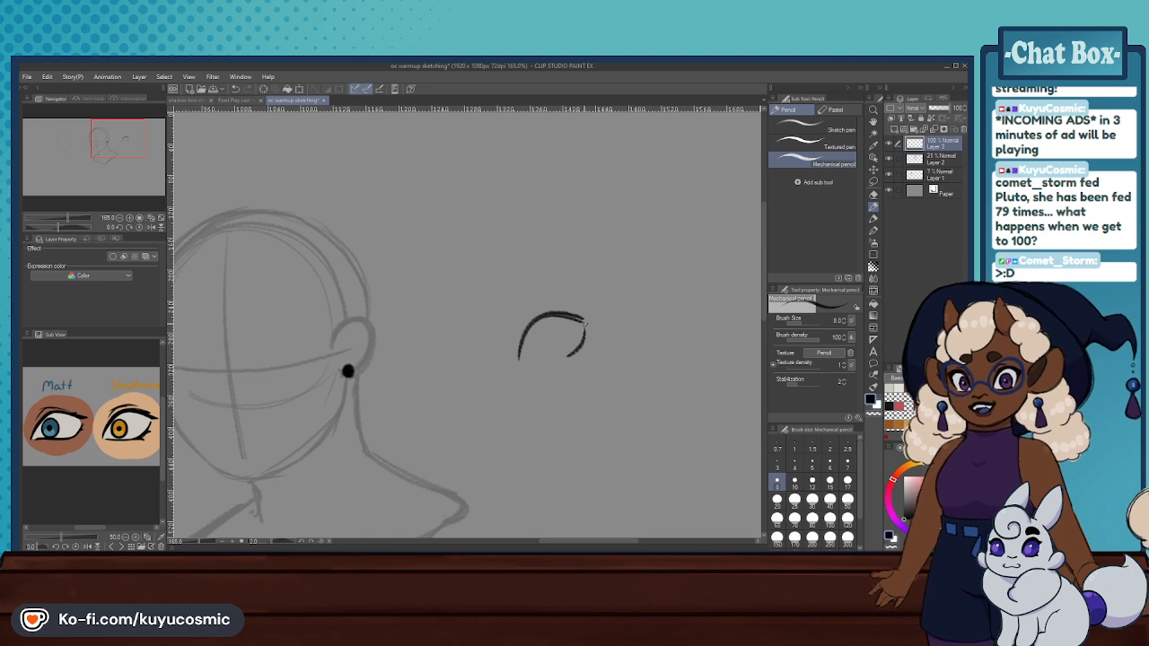
mouse_move(534, 319)
mouse_down()
mouse_move(585, 319)
mouse_move(558, 314)
mouse_move(585, 320)
mouse_move(578, 351)
mouse_move(589, 319)
mouse_move(582, 351)
mouse_up()
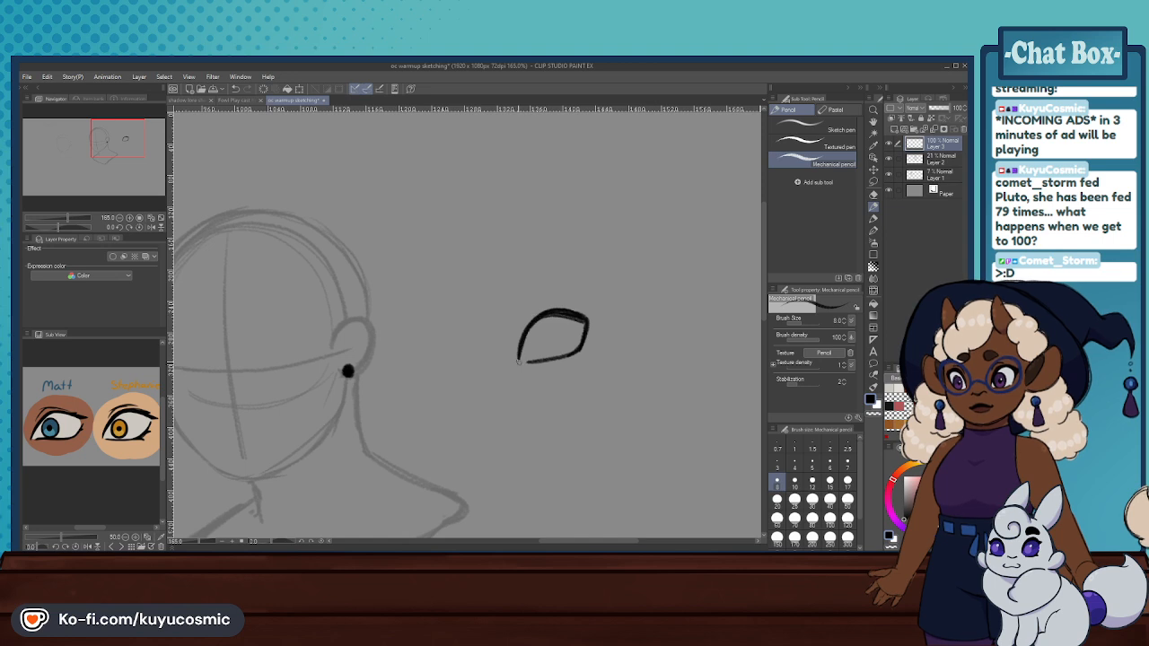
mouse_move(539, 318)
mouse_down()
mouse_move(519, 356)
mouse_move(525, 328)
mouse_move(551, 308)
mouse_move(520, 317)
mouse_up()
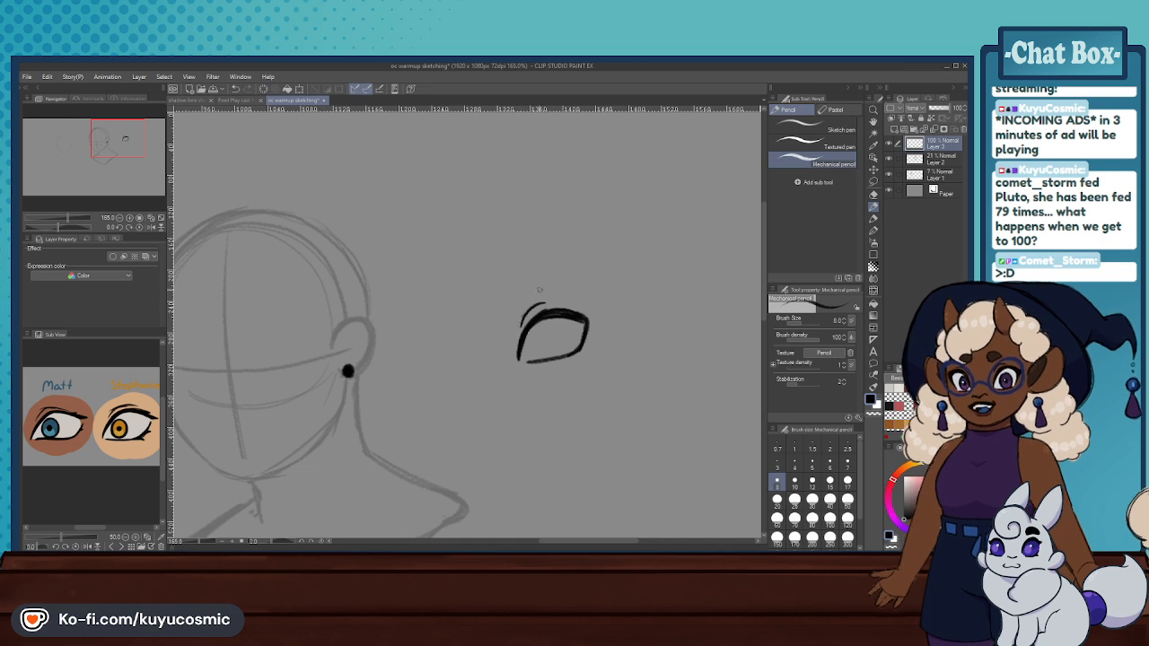
drag(528, 361, 572, 351)
key(ctrl+z)
key(ctrl+z)
key(ctrl+z)
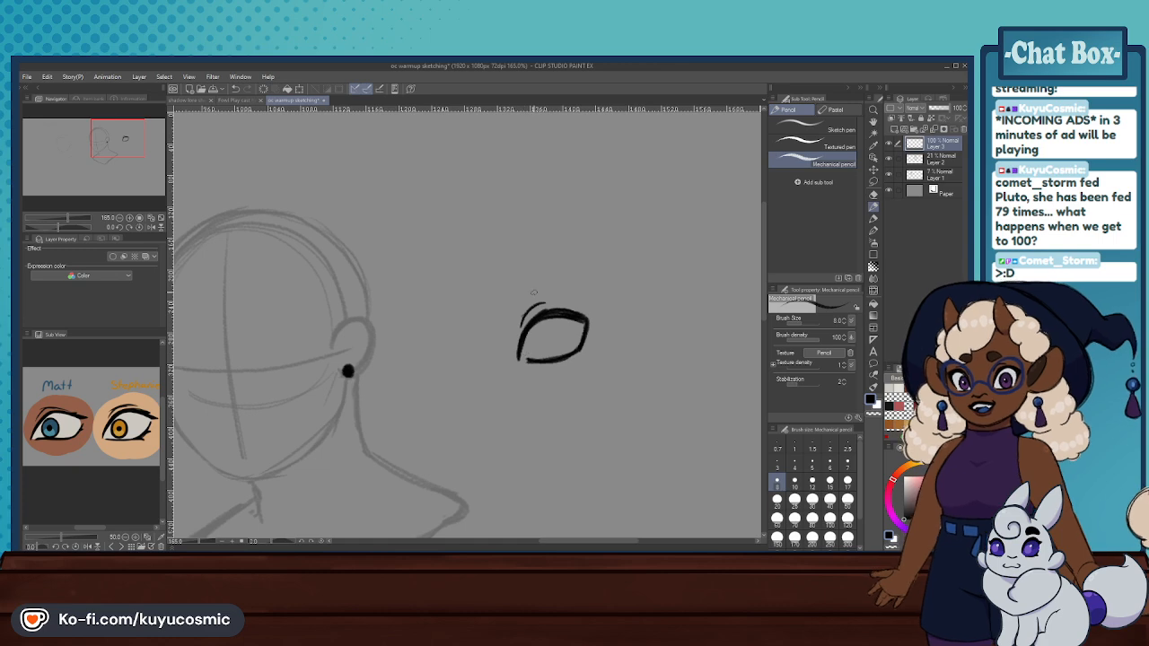
- Set the Mechanical pencil's brush size to 6
scroll(542, 289, down, 5)
scroll(527, 292, up, 6)
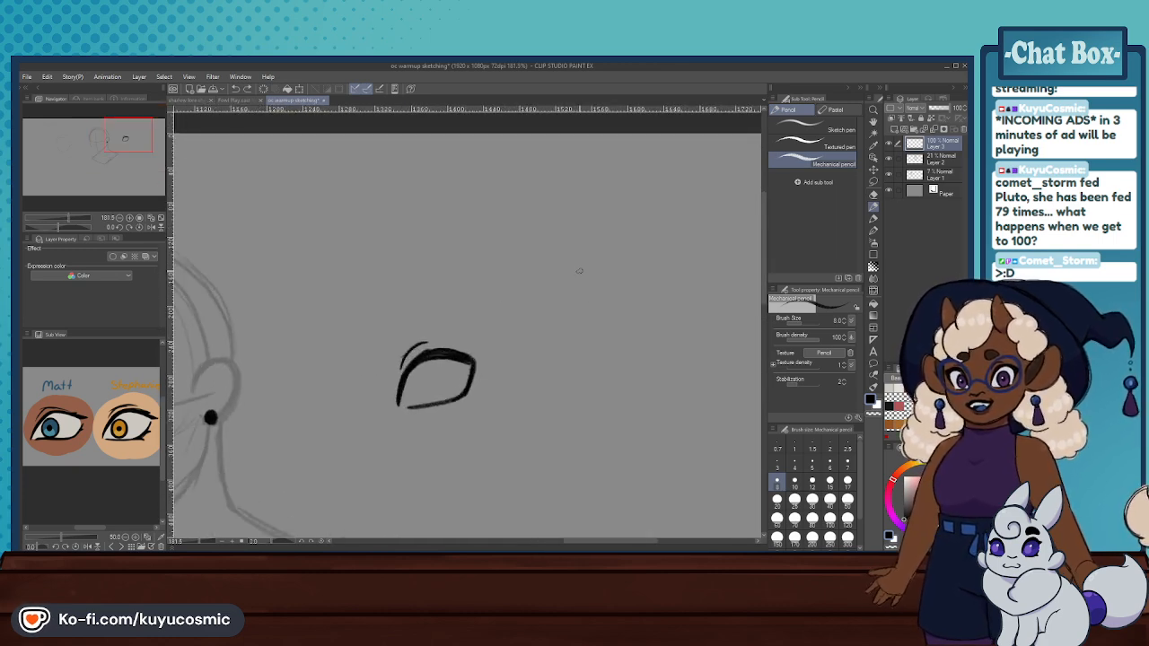
click(829, 463)
scroll(593, 324, down, 4)
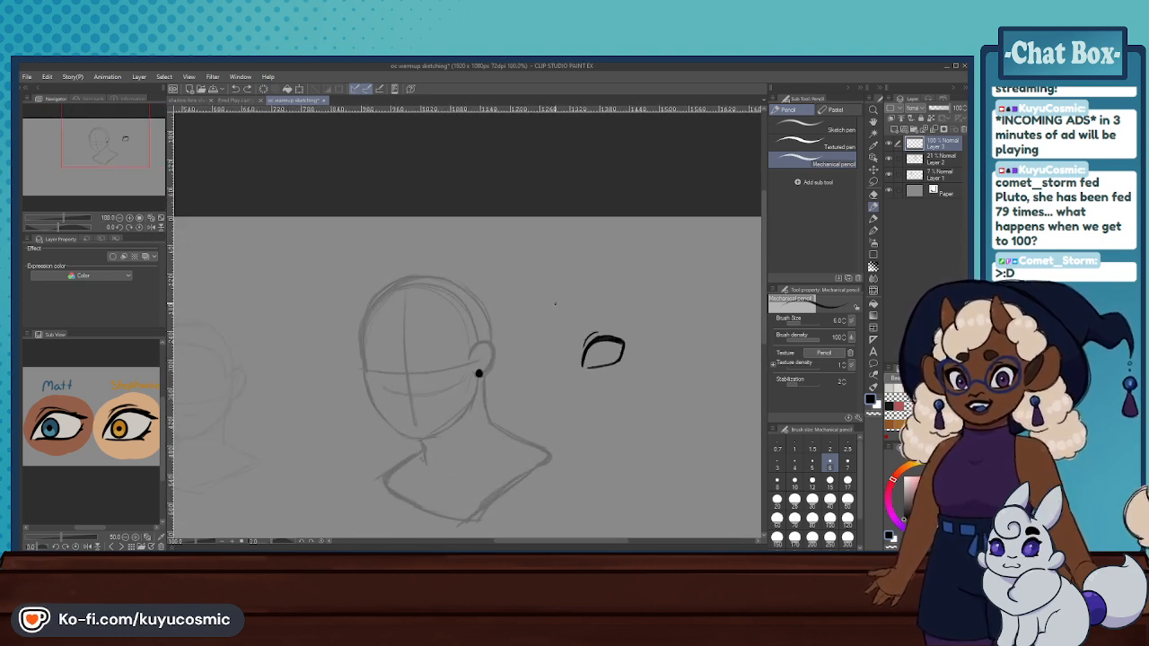
scroll(548, 305, up, 2)
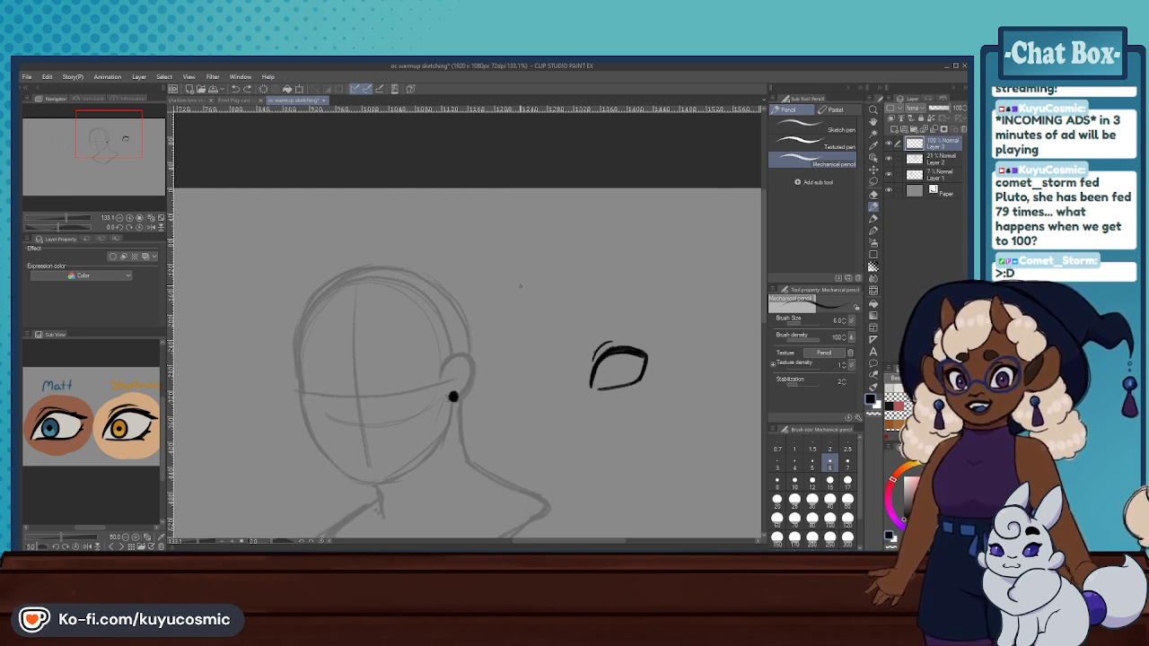
- Draw a practice eye above the existing one with an arched upper lid, thickened outer corner and separate curved lower lid
drag(521, 288, 550, 262)
key(ctrl+z)
mouse_move(526, 299)
mouse_down()
mouse_move(534, 268)
mouse_move(567, 263)
mouse_up()
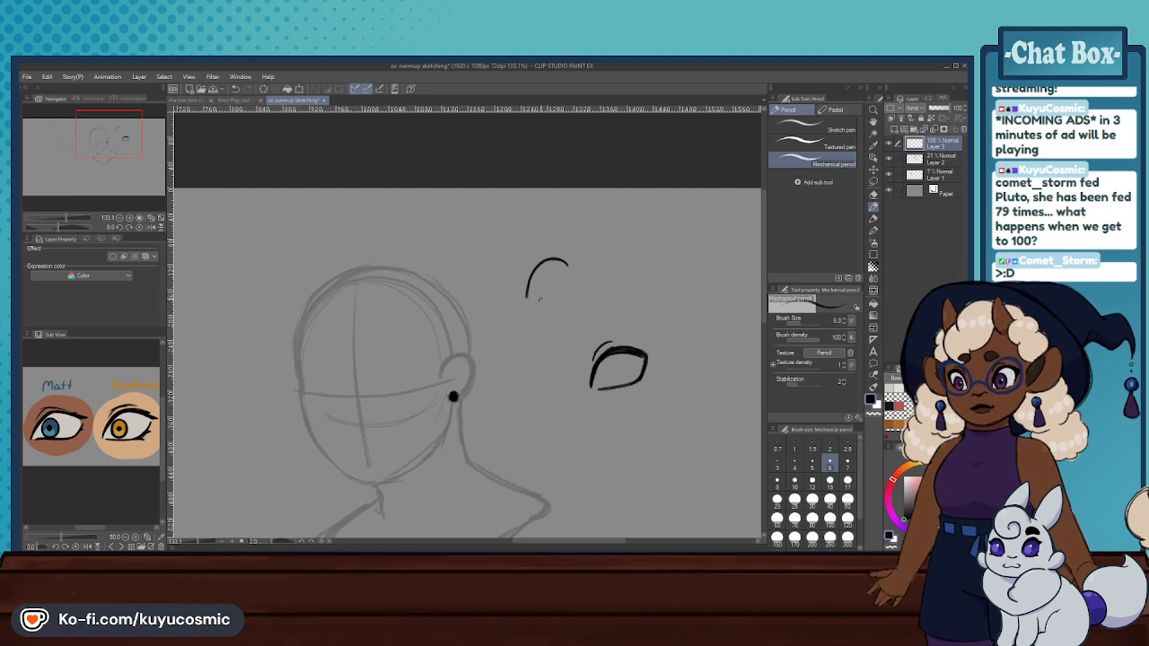
drag(552, 296, 535, 303)
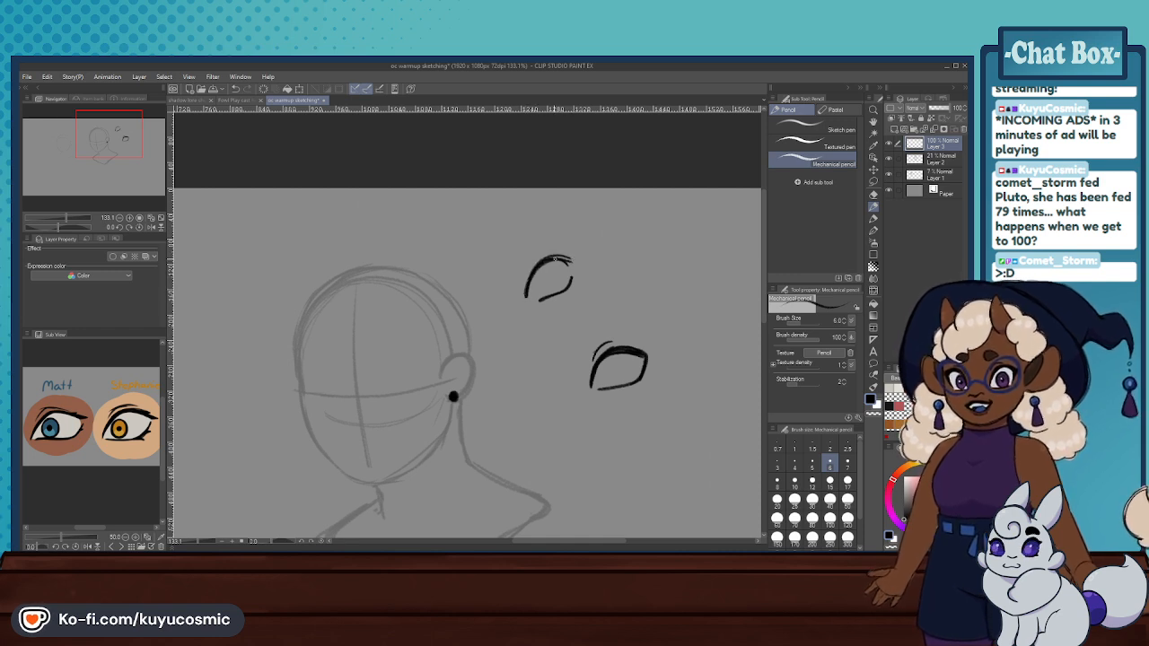
drag(544, 258, 574, 262)
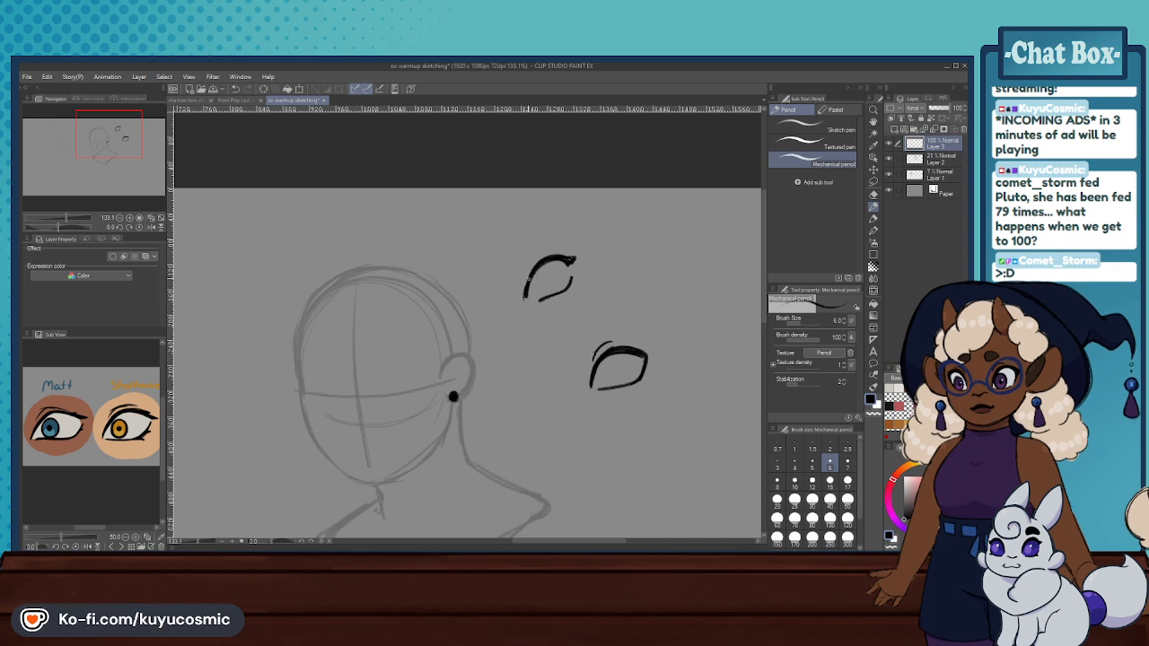
- Draw a rounder practice eye farther from the head, with a high arched upper lid curving into the lower lid
scroll(530, 280, down, 6)
scroll(712, 279, up, 10)
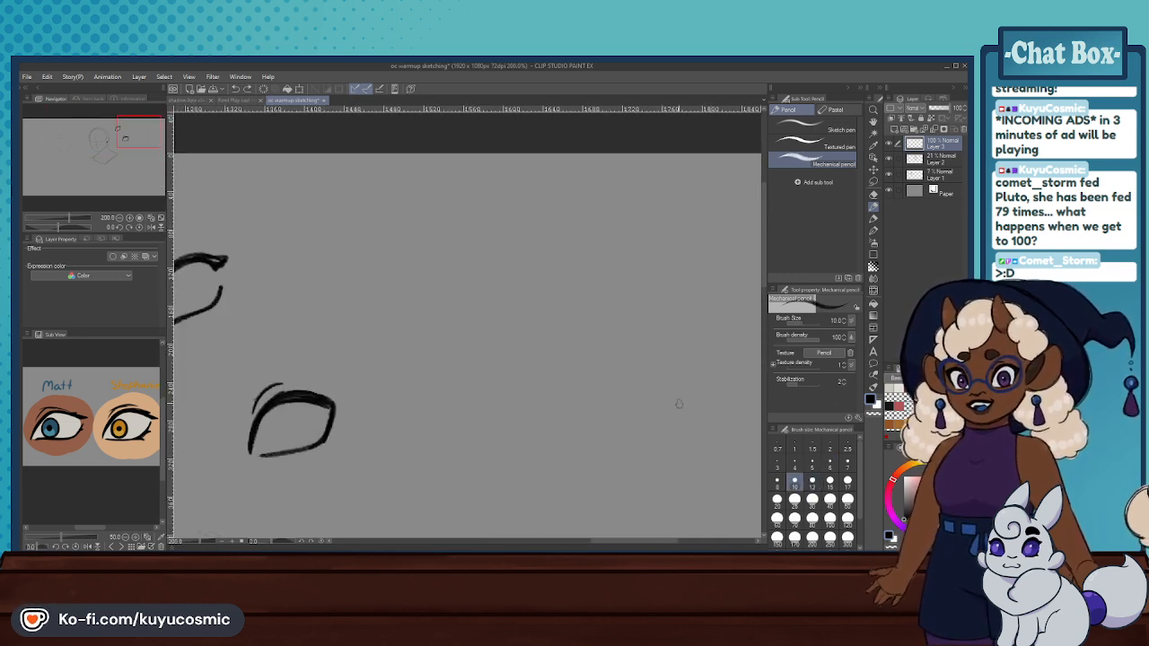
drag(485, 328, 547, 292)
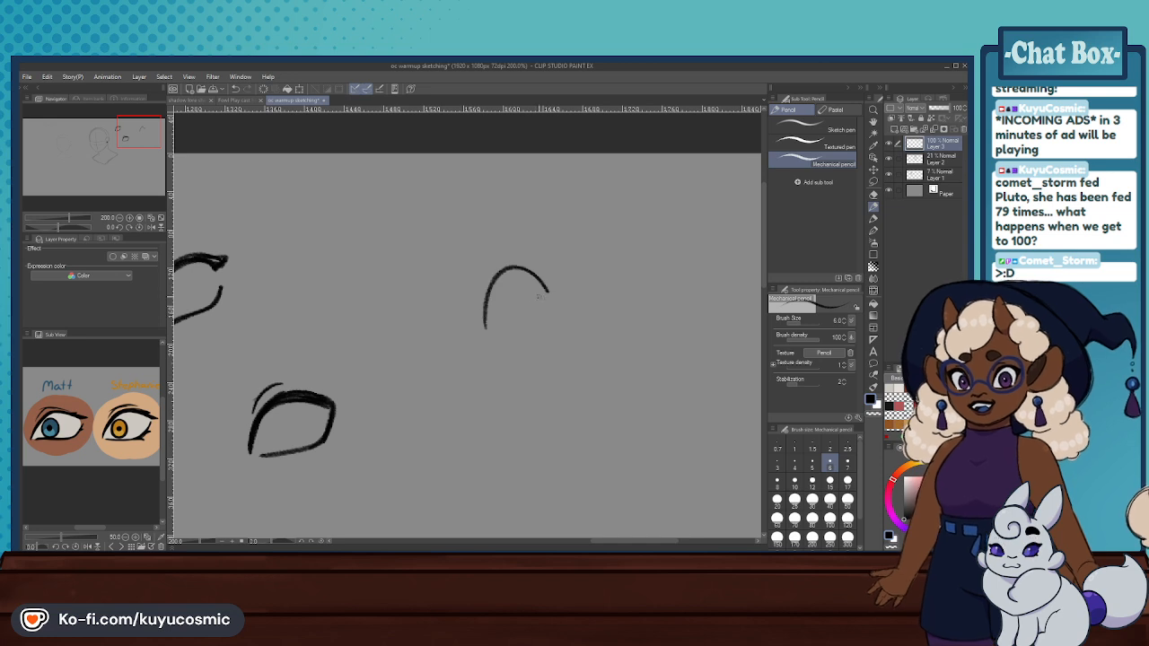
key(ctrl+z)
mouse_move(498, 330)
mouse_down()
mouse_move(497, 302)
mouse_move(556, 289)
mouse_move(561, 310)
mouse_move(524, 329)
mouse_move(557, 316)
mouse_move(563, 285)
mouse_up()
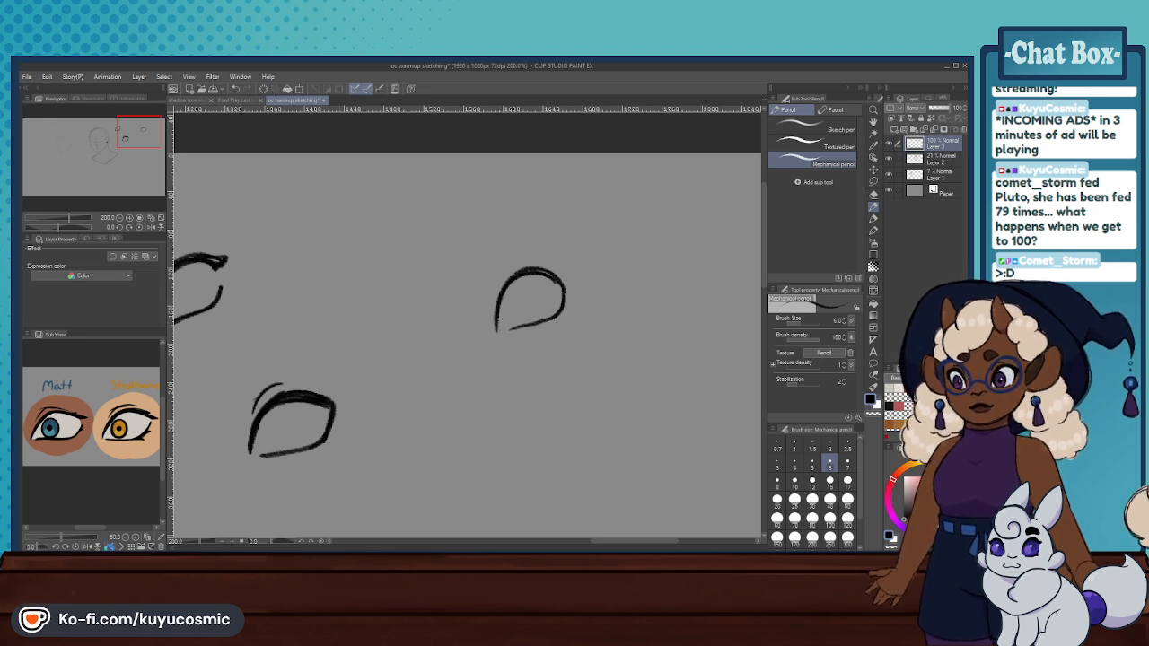
- Bring up the horned character's portrait in the Sub View and enlarge it around the glasses and eyes
click(109, 545)
click(109, 546)
click(110, 546)
click(109, 545)
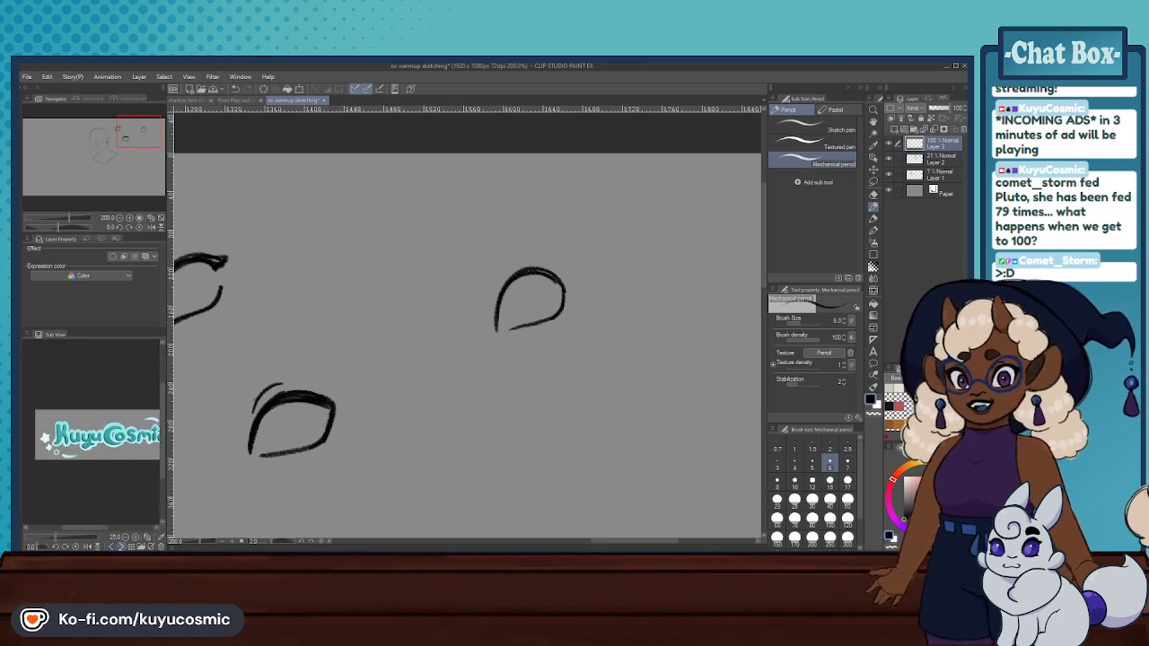
click(117, 545)
scroll(103, 440, up, 1)
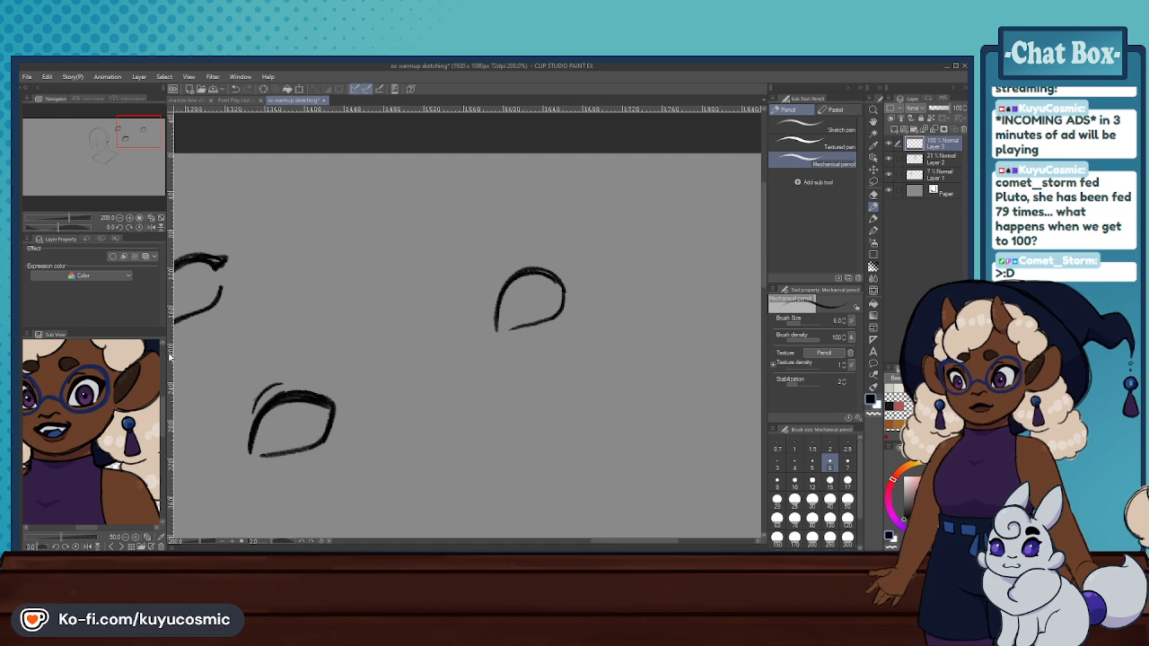
- Erase the lower lid of the round practice eye, keeping its upper arch and outer curve
scroll(350, 352, up, 1)
click(873, 194)
mouse_move(605, 269)
mouse_down()
mouse_move(525, 296)
mouse_move(600, 266)
mouse_move(617, 296)
mouse_up()
click(873, 207)
key(ctrl+z)
- Try a winged outer corner and a short lower lid on the round practice eye, and undo the strokes
drag(561, 327, 578, 326)
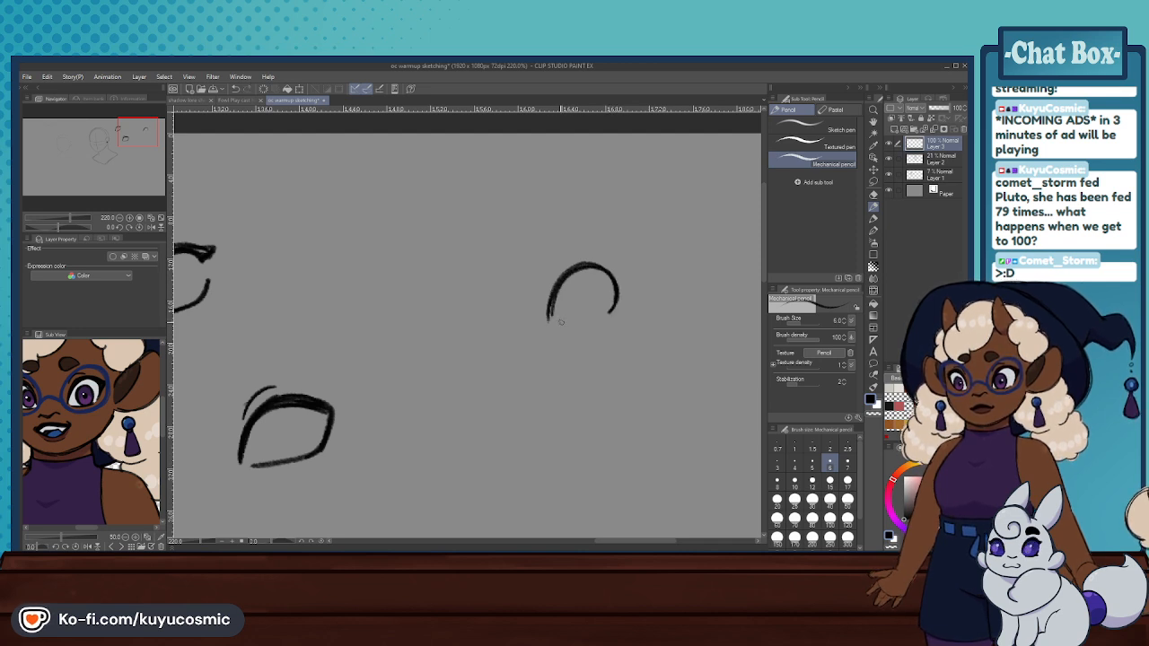
mouse_move(562, 322)
mouse_down()
mouse_move(594, 315)
mouse_move(612, 263)
mouse_move(627, 268)
mouse_move(618, 292)
mouse_move(631, 270)
mouse_move(612, 311)
mouse_move(610, 271)
mouse_up()
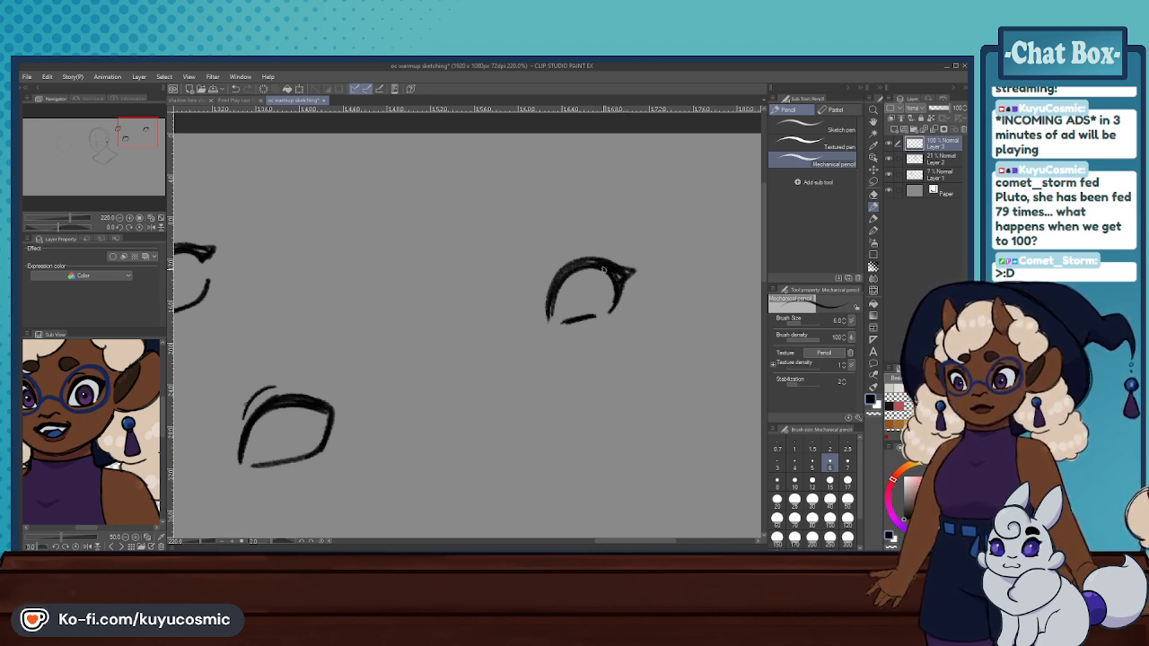
key(ctrl+z)
key(ctrl+z)
key(ctrl+z)
key(ctrl+z)
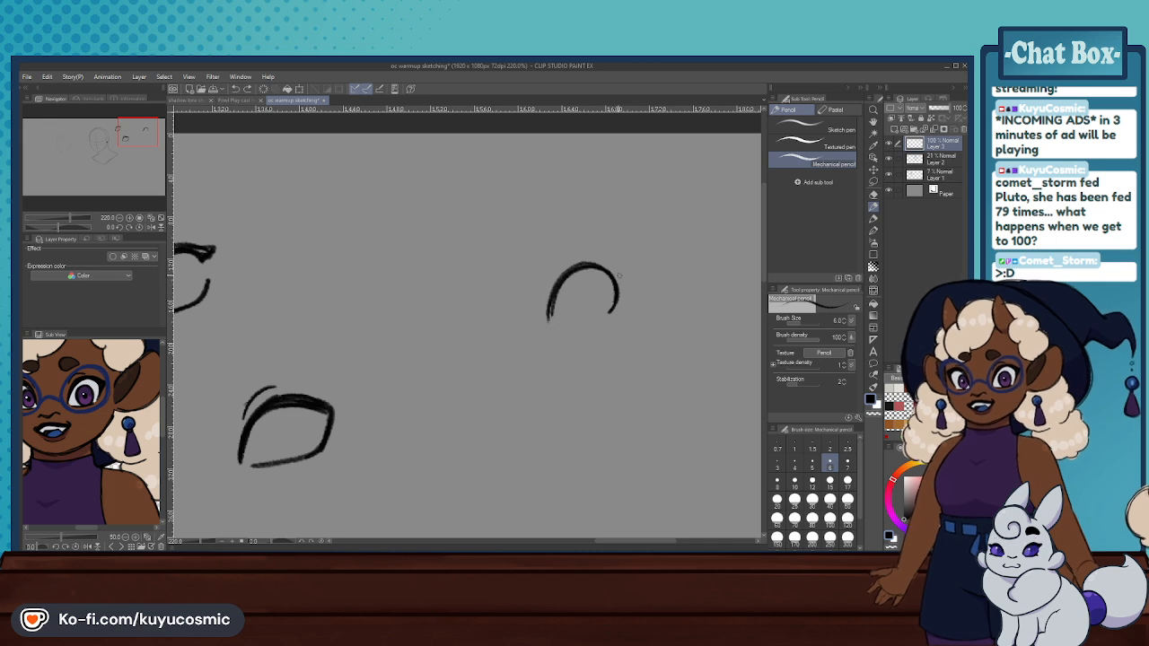
- Thicken the round practice eye's upper lid, build a small pointed outer corner and add a short curved lower lid
drag(619, 273, 614, 310)
mouse_move(558, 278)
mouse_down()
mouse_move(588, 255)
mouse_move(621, 255)
mouse_up()
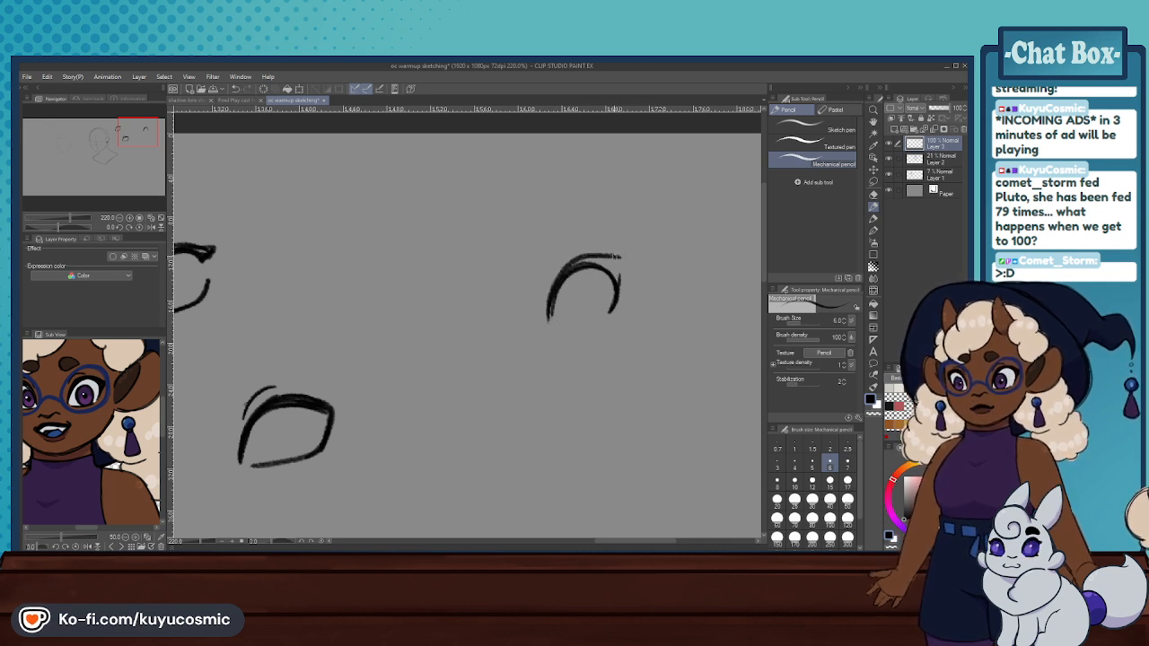
key(ctrl+z)
mouse_move(548, 306)
mouse_down()
mouse_move(579, 265)
mouse_move(620, 268)
mouse_move(597, 267)
mouse_move(617, 294)
mouse_up()
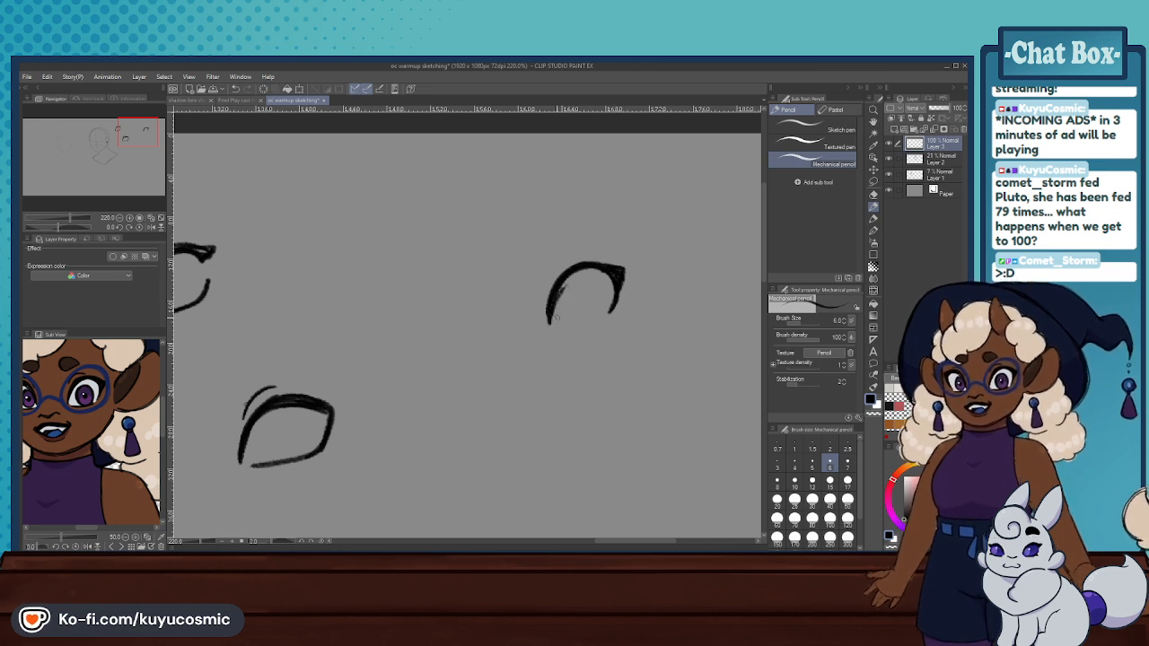
key(ctrl+z)
mouse_move(550, 324)
mouse_down()
mouse_move(575, 273)
mouse_move(595, 323)
mouse_move(585, 328)
mouse_up()
key(ctrl+z)
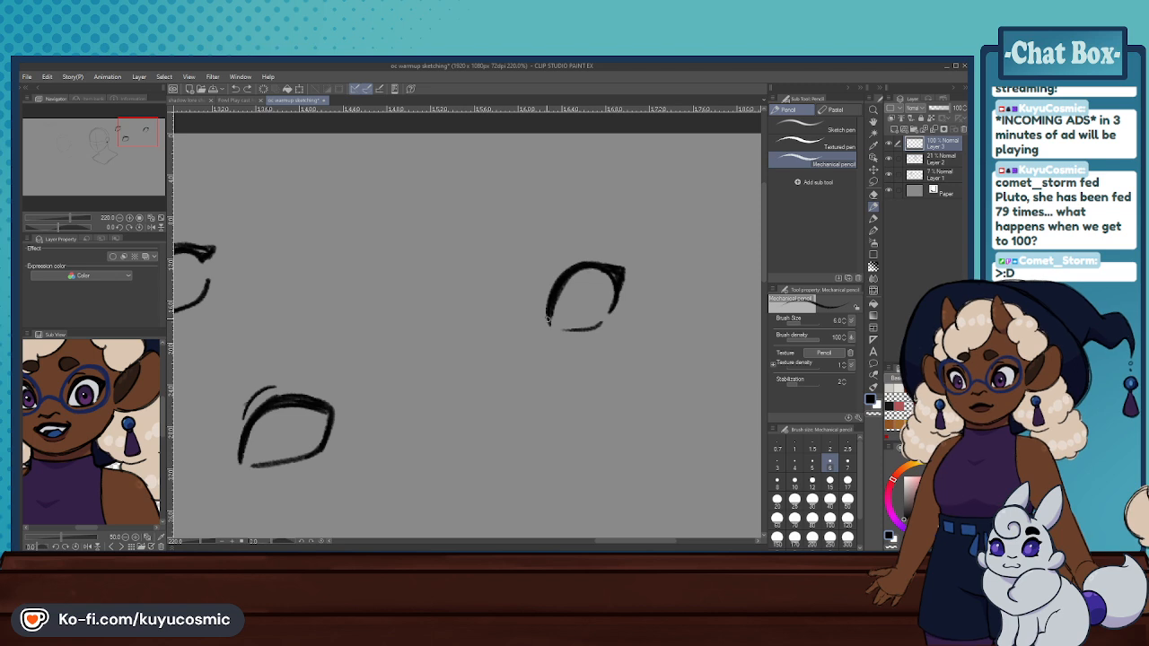
mouse_move(608, 262)
mouse_down()
mouse_move(571, 265)
mouse_move(548, 300)
mouse_up()
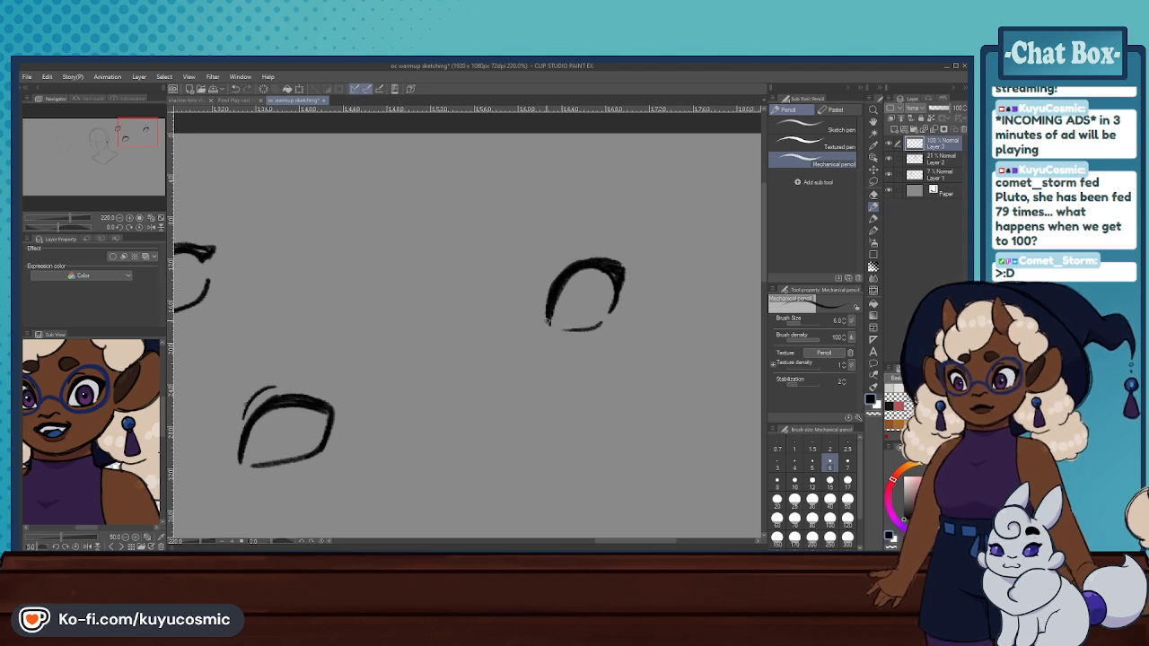
- Draw another round practice eye below the last one, with an arched upper lid and a heavy, lashed lower lid
scroll(569, 348, down, 3)
scroll(568, 349, up, 3)
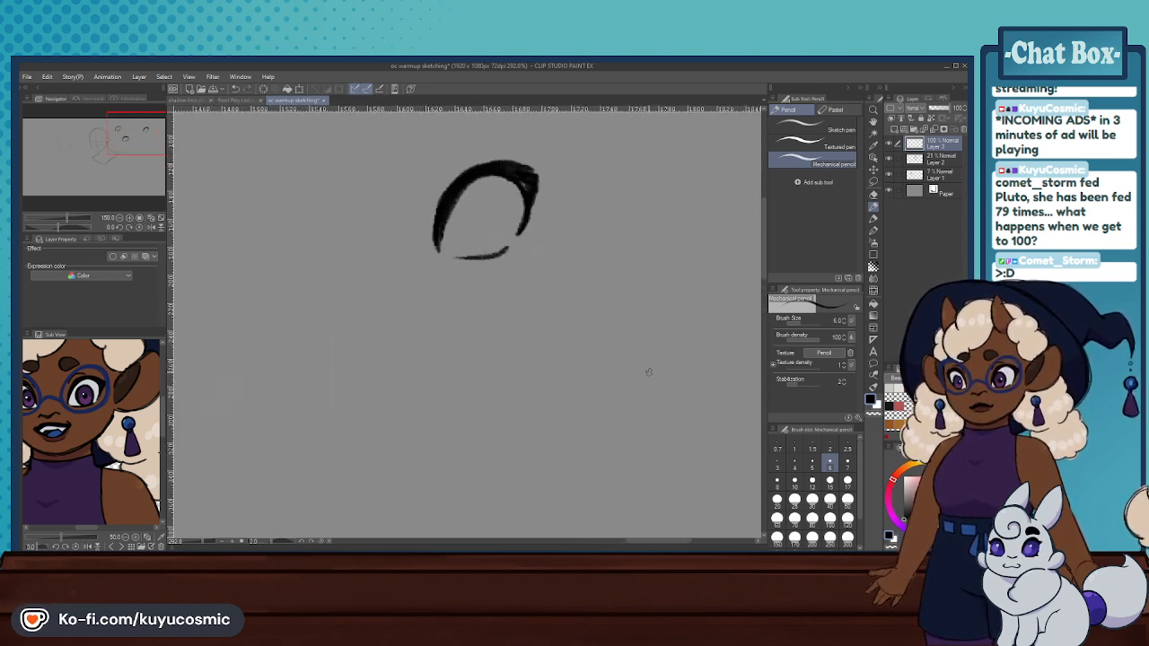
drag(558, 411, 614, 369)
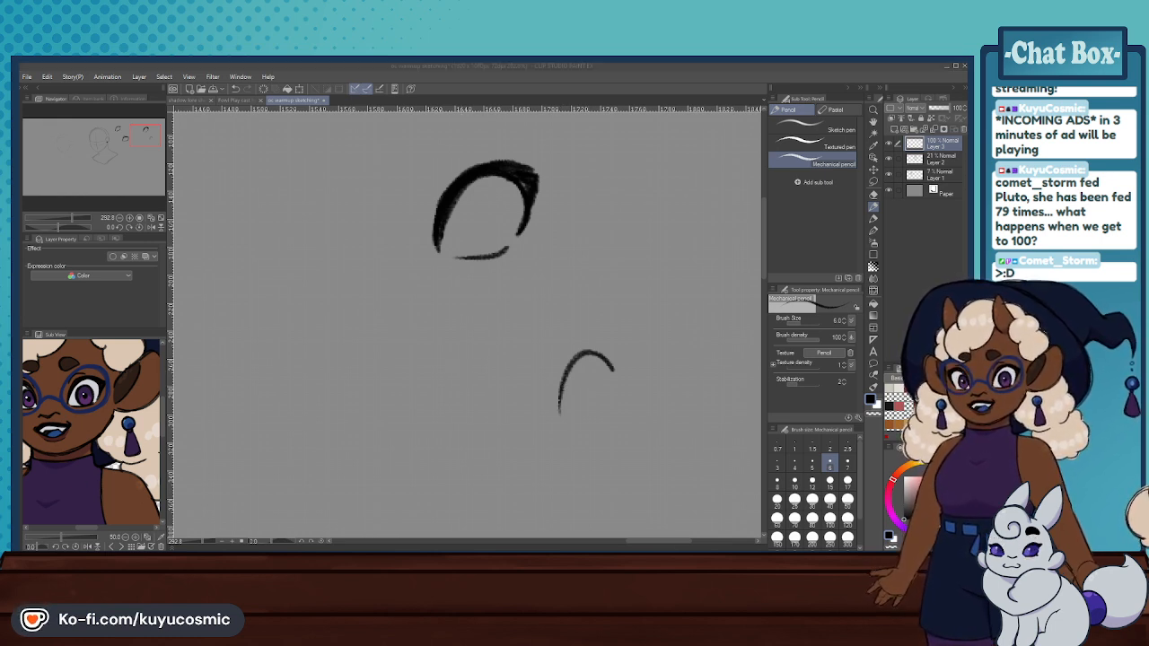
key(ctrl+z)
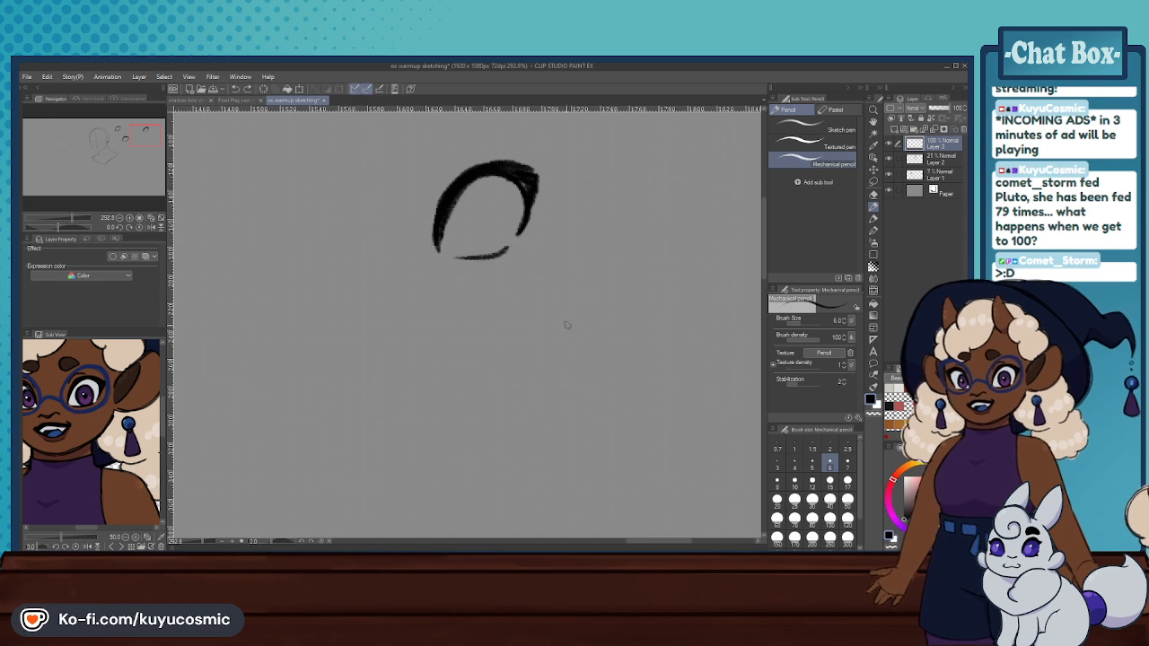
mouse_move(545, 355)
mouse_down()
mouse_move(559, 305)
mouse_move(607, 312)
mouse_move(575, 370)
mouse_move(607, 357)
mouse_move(613, 339)
mouse_move(544, 351)
mouse_move(561, 306)
mouse_move(606, 306)
mouse_up()
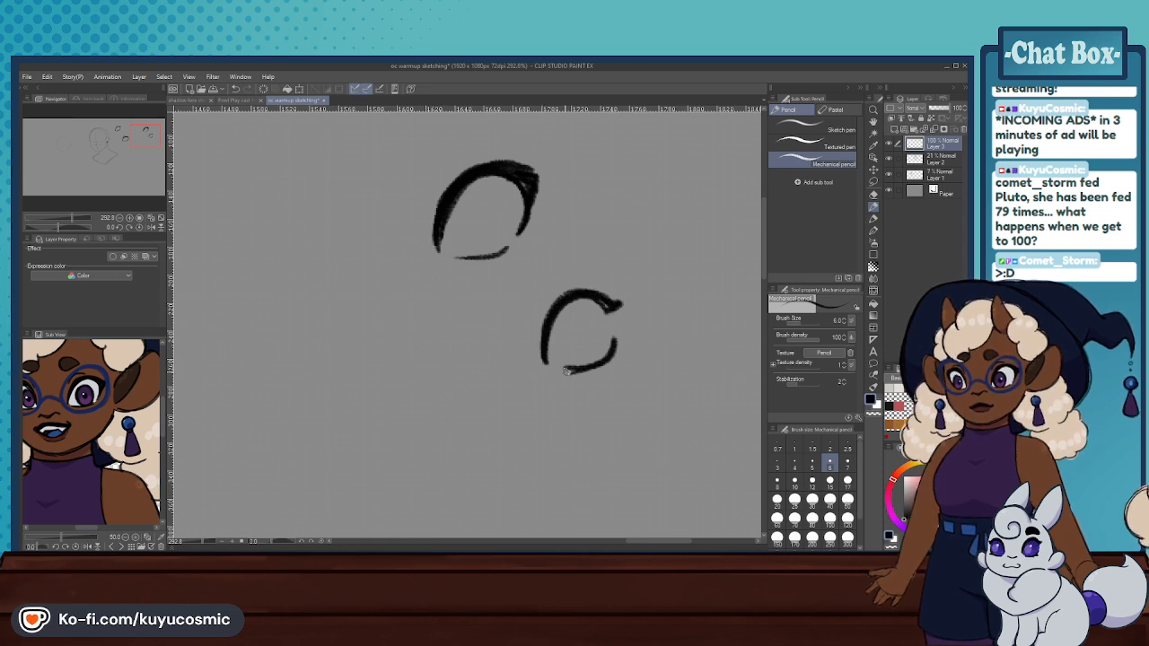
mouse_move(567, 370)
mouse_down()
mouse_move(596, 366)
mouse_move(616, 339)
mouse_move(590, 368)
mouse_move(571, 370)
mouse_up()
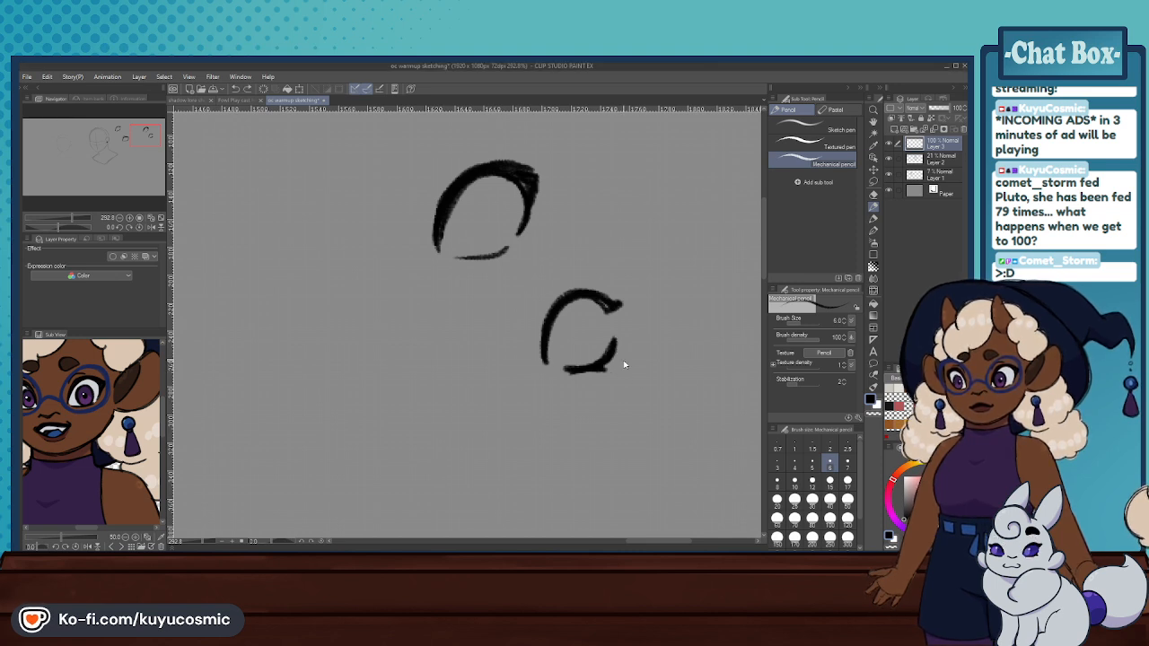
drag(614, 345, 616, 357)
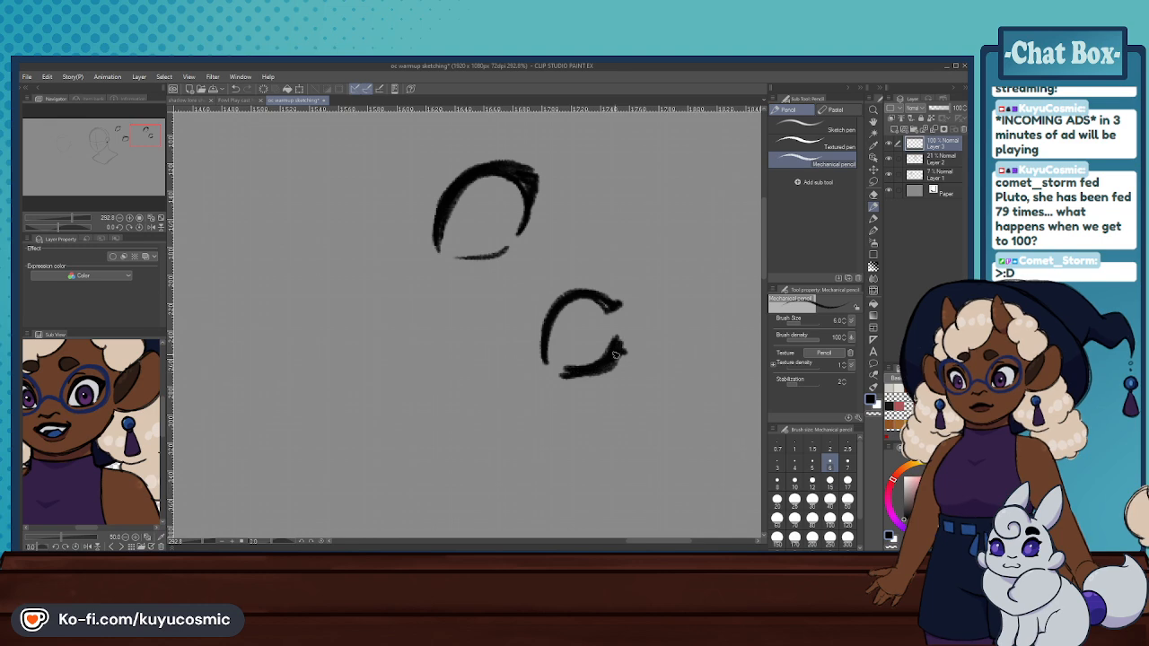
drag(544, 330, 611, 305)
- Erase all the practice eyes beside the head with the Hard eraser
scroll(625, 247, down, 11)
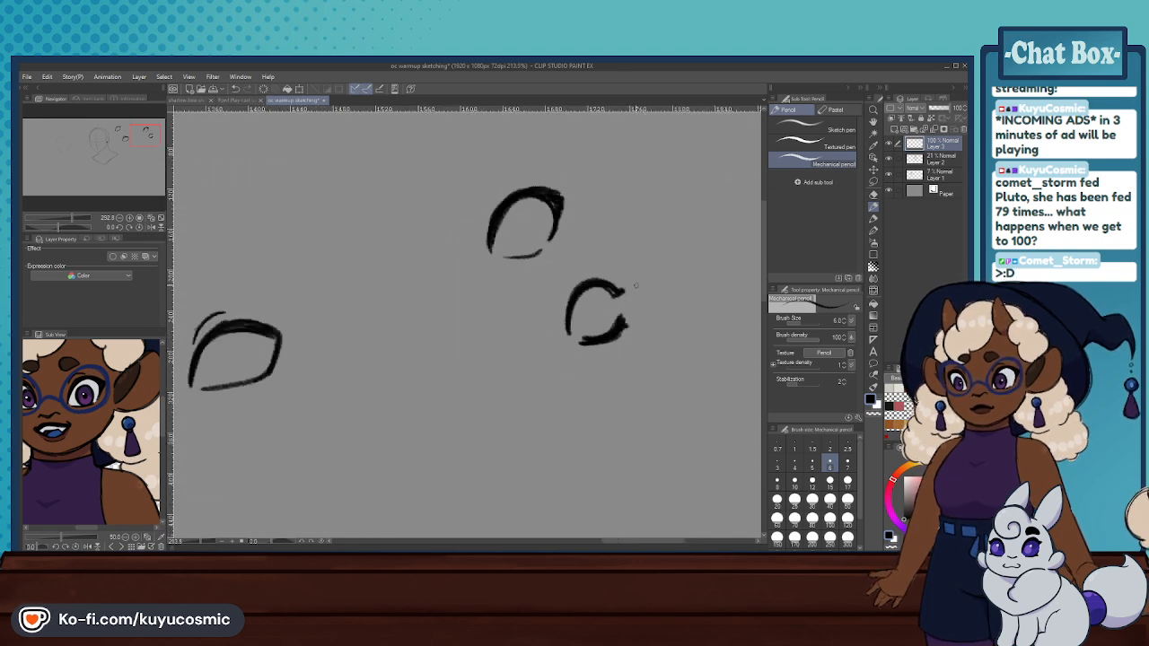
scroll(456, 287, up, 4)
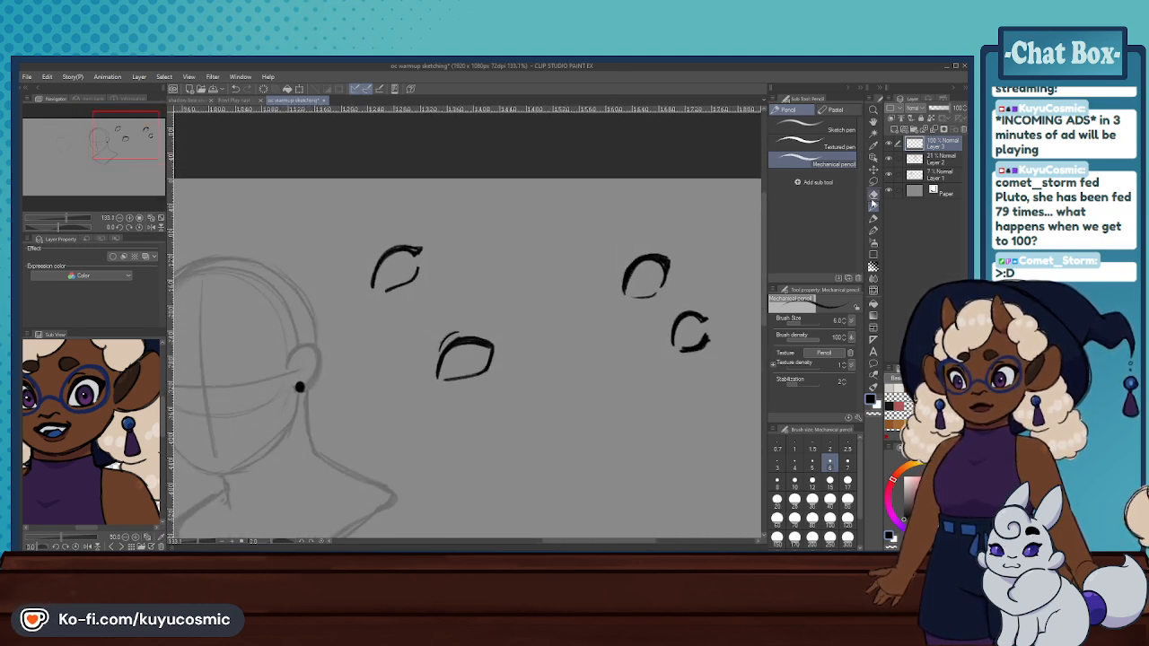
click(873, 195)
mouse_move(691, 346)
mouse_down()
mouse_move(683, 353)
mouse_move(671, 295)
mouse_move(493, 281)
mouse_move(410, 252)
mouse_move(416, 313)
mouse_move(510, 387)
mouse_up()
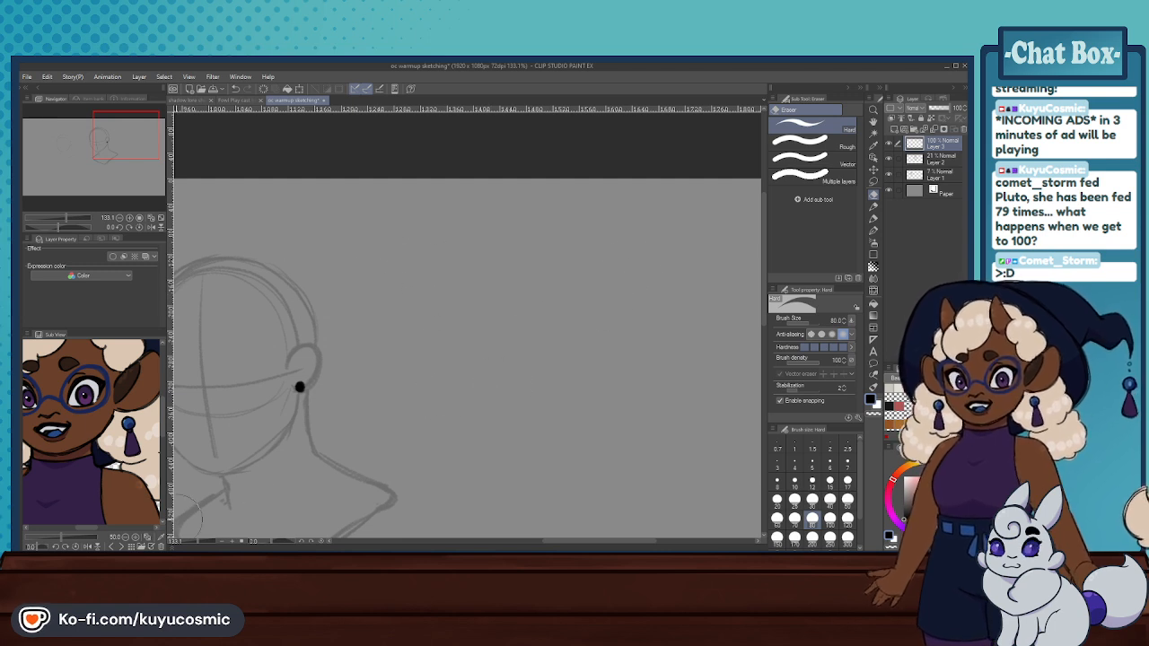
- Browse the Sub View references back to the eye chart and enlarge its amber eye
click(123, 544)
click(123, 545)
click(123, 544)
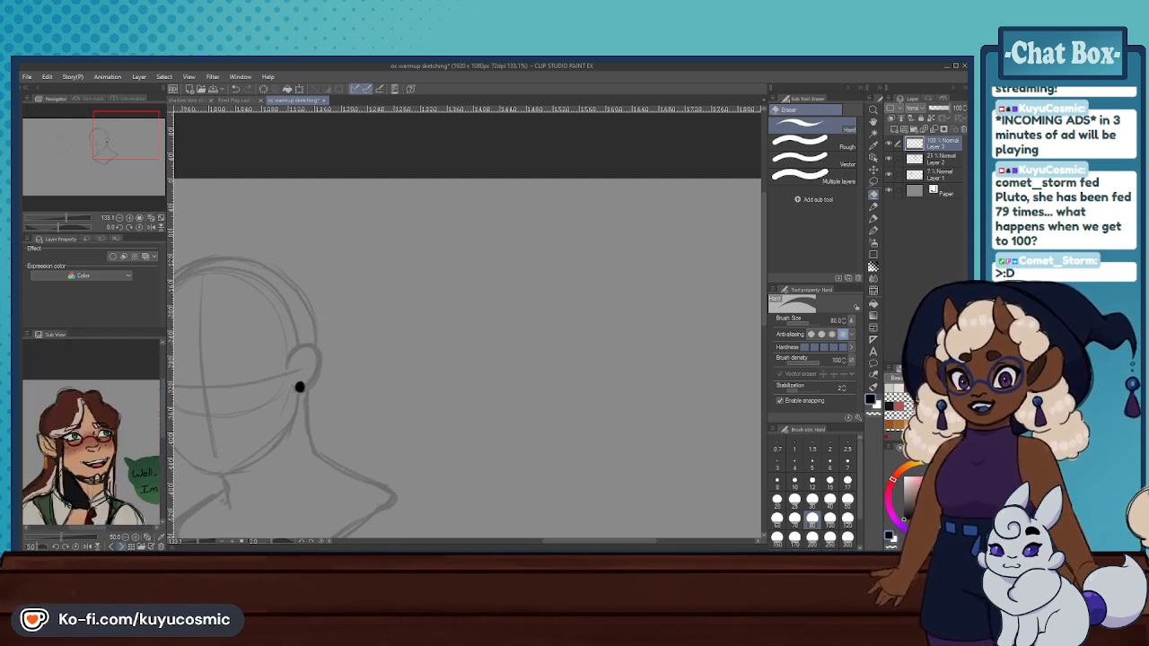
click(120, 544)
click(119, 545)
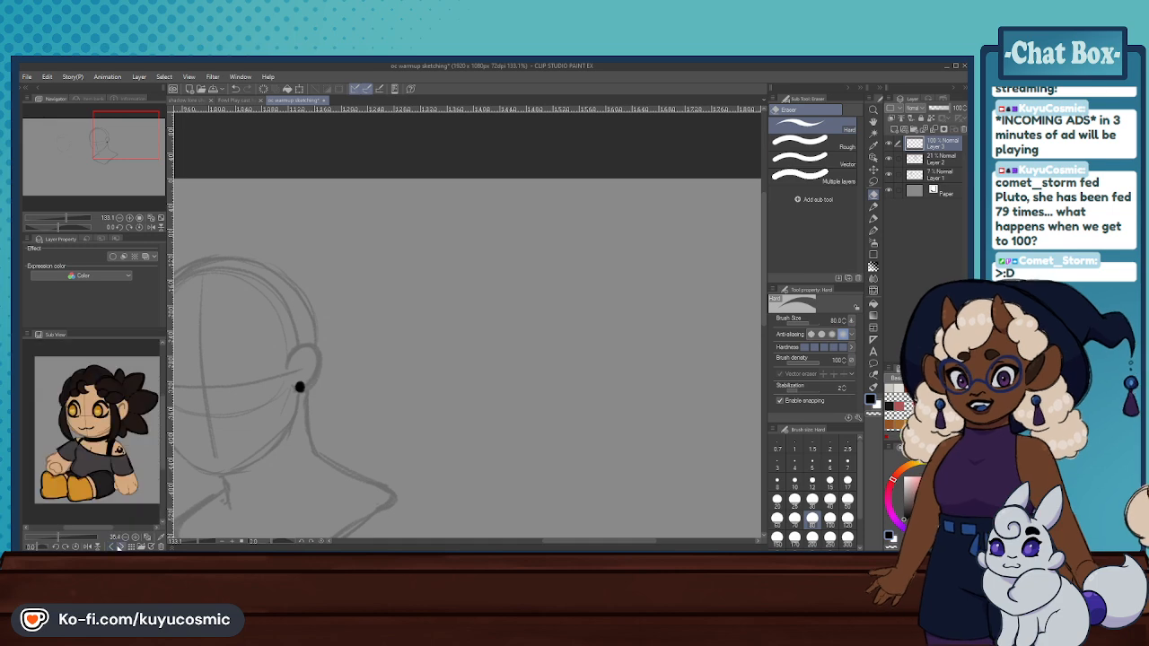
click(119, 545)
click(119, 545)
click(119, 544)
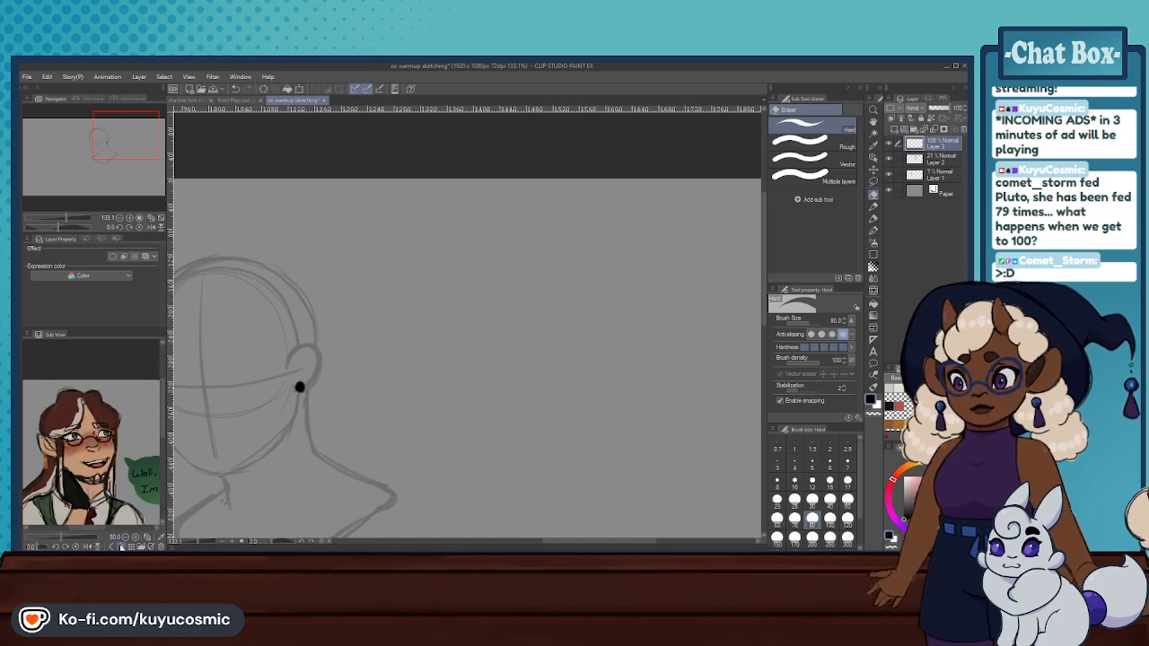
click(109, 545)
drag(117, 406, 80, 407)
scroll(82, 407, up, 2)
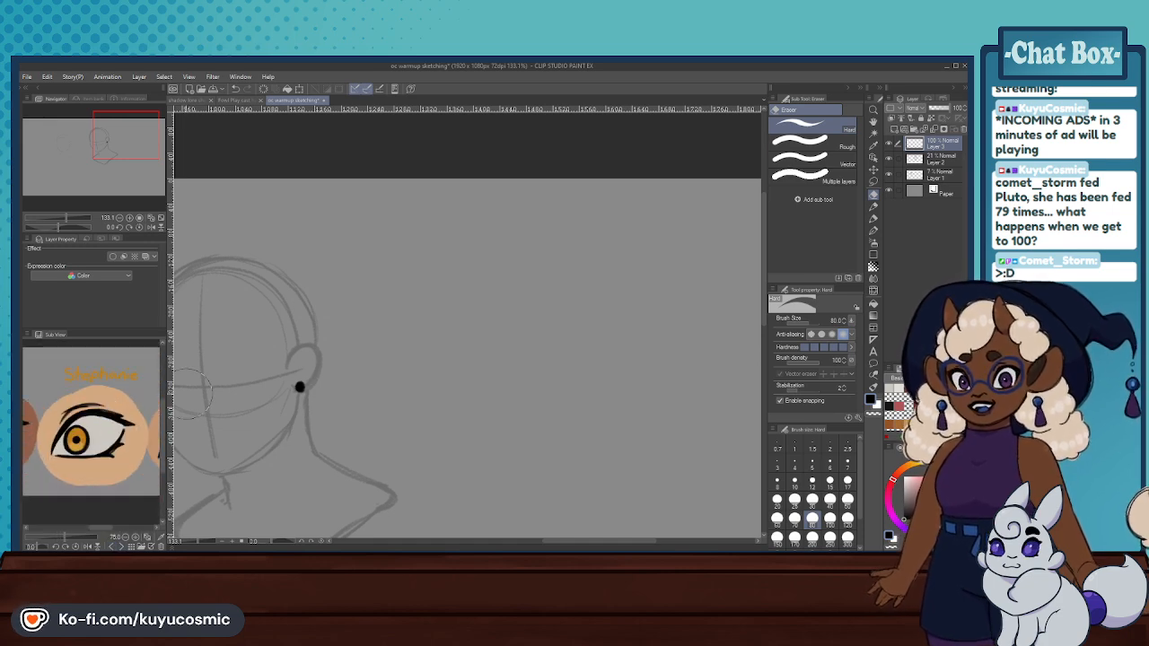
- Draw the ear-side eye on the face's eye line with the Mechanical pencil: thick arched upper lid, extended outer corner and curved lower lid
scroll(406, 343, down, 3)
scroll(246, 348, up, 1)
scroll(329, 354, up, 3)
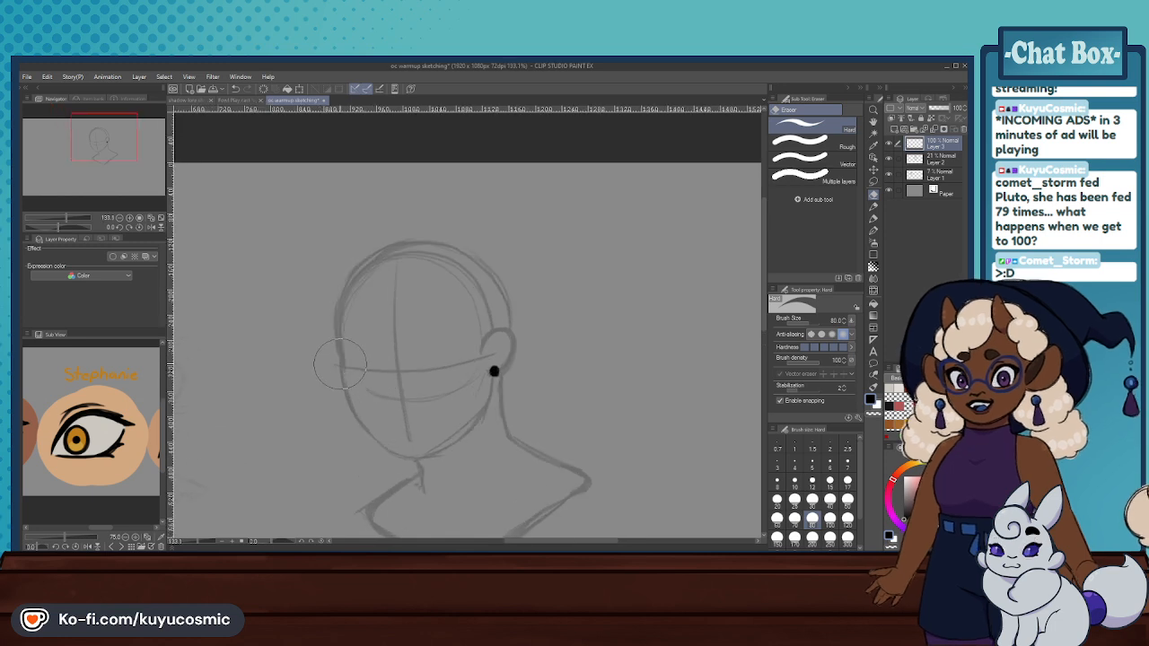
key(p)
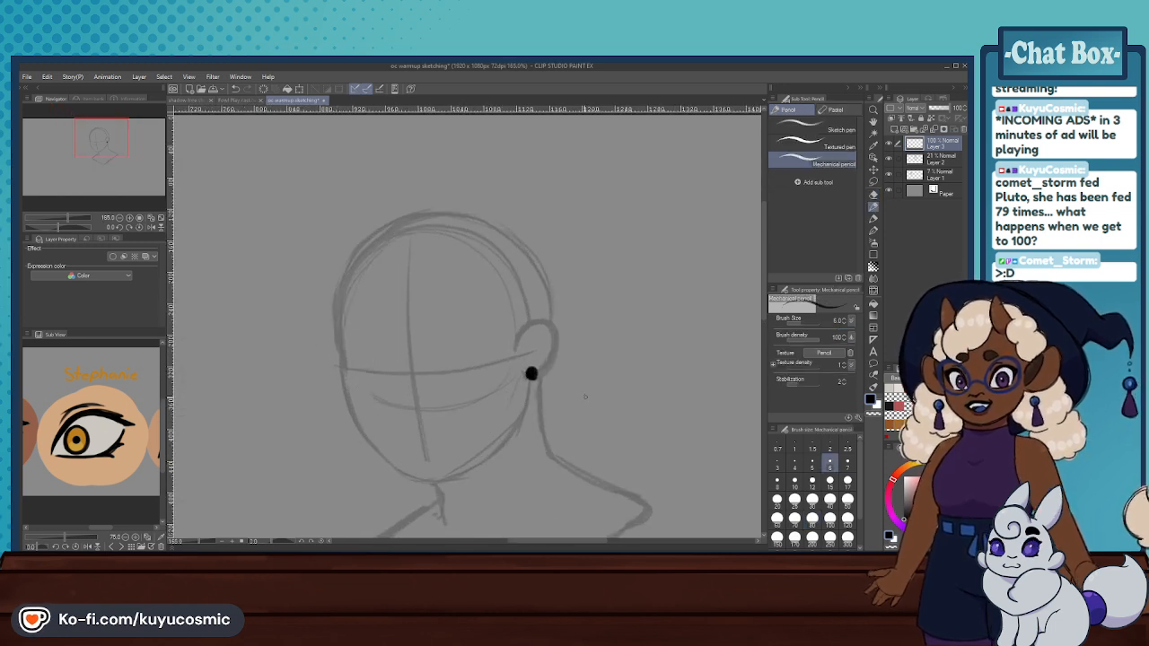
mouse_move(444, 376)
mouse_down()
mouse_move(455, 346)
mouse_move(484, 341)
mouse_move(447, 353)
mouse_up()
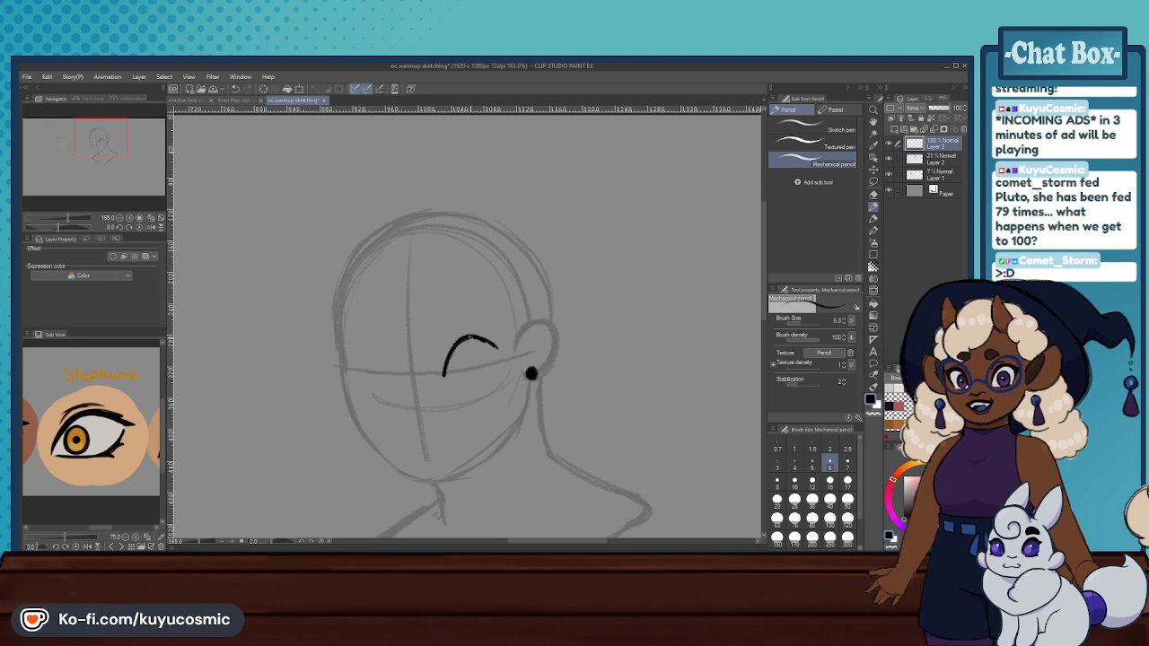
key(ctrl+z)
mouse_move(445, 368)
mouse_down()
mouse_move(459, 349)
mouse_move(499, 344)
mouse_up()
key(ctrl+z)
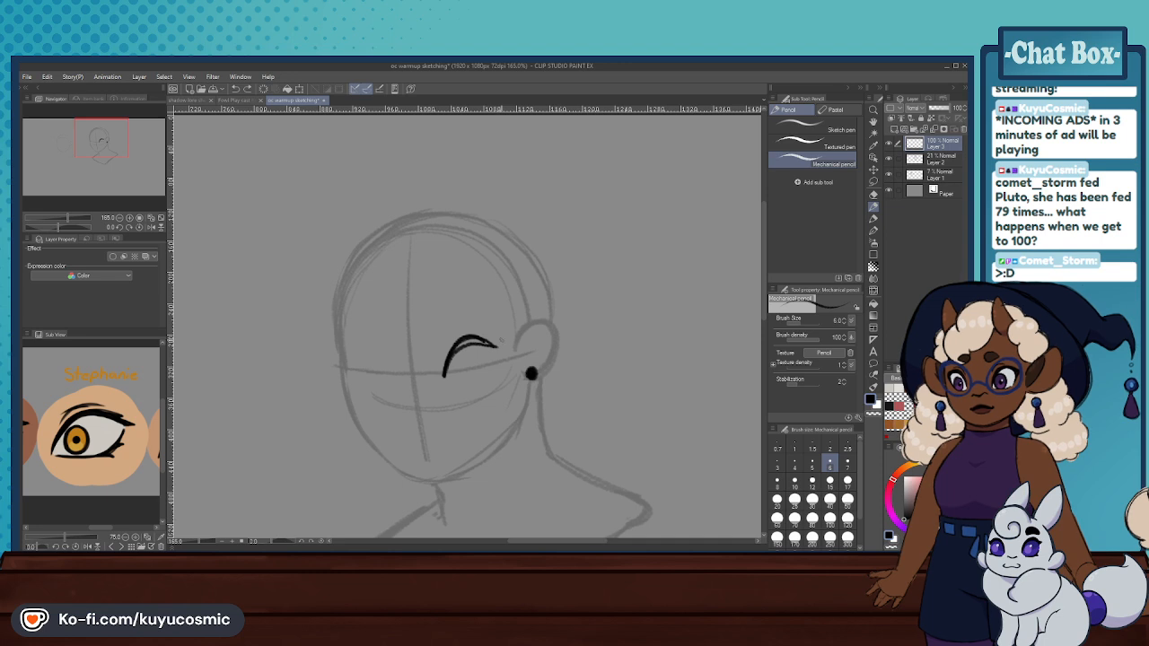
mouse_move(450, 359)
mouse_down()
mouse_move(497, 343)
mouse_move(443, 376)
mouse_move(459, 346)
mouse_up()
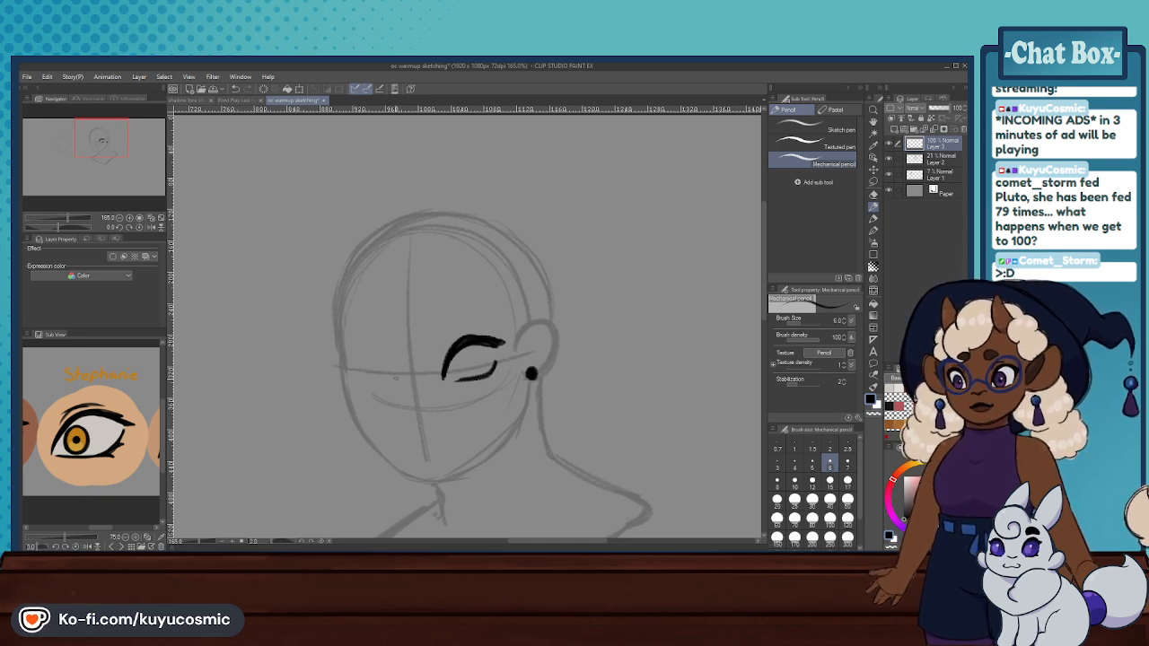
- Draw the matching eye across the centre line with thick upper and curved lower lids, and add a small nose mark
drag(395, 378, 373, 345)
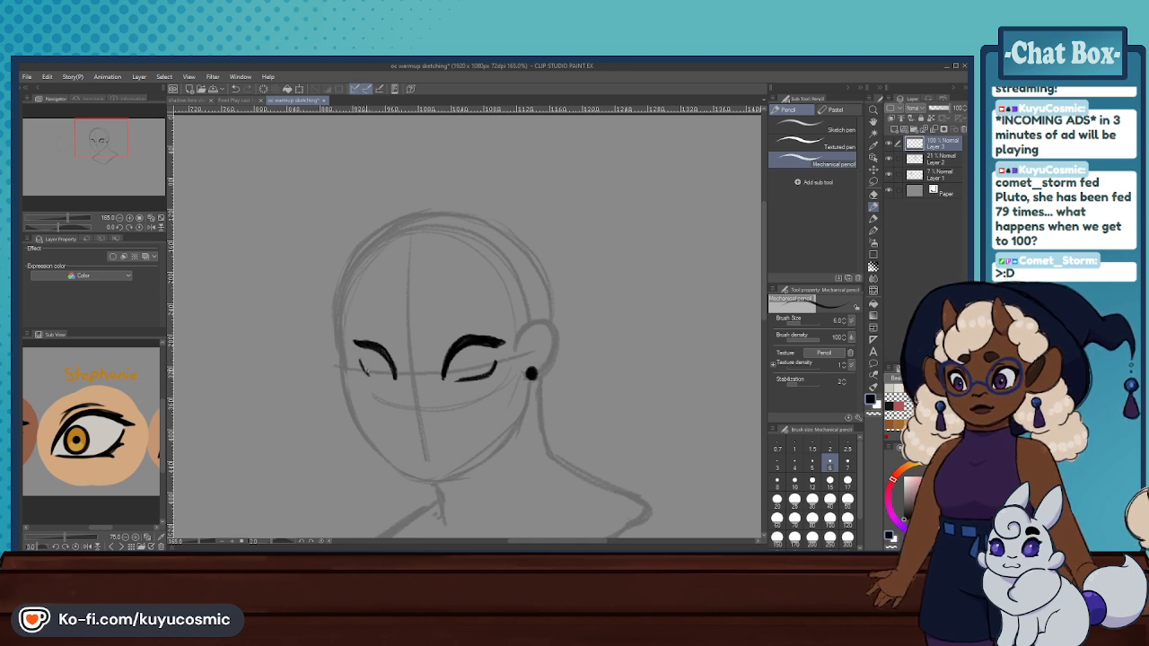
mouse_move(359, 363)
mouse_down()
mouse_move(374, 378)
mouse_move(392, 371)
mouse_up()
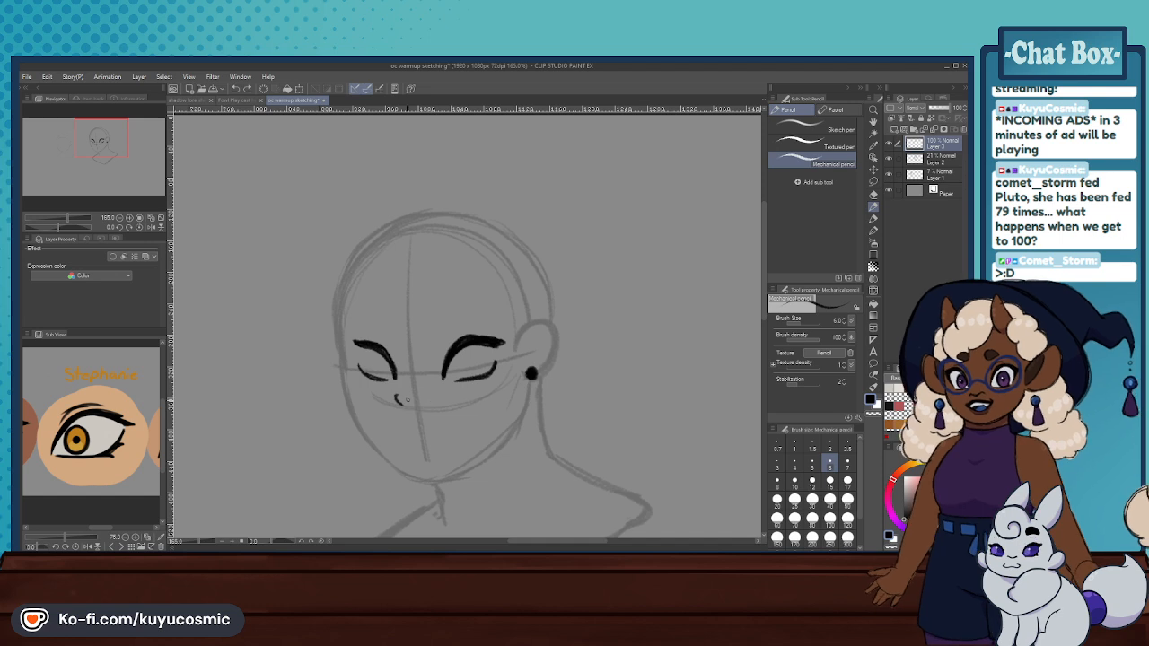
- Draw the nose on the centre line with a curved nostril on each side and a short curve at its base
mouse_move(440, 396)
mouse_down()
mouse_move(442, 406)
mouse_move(402, 408)
mouse_up()
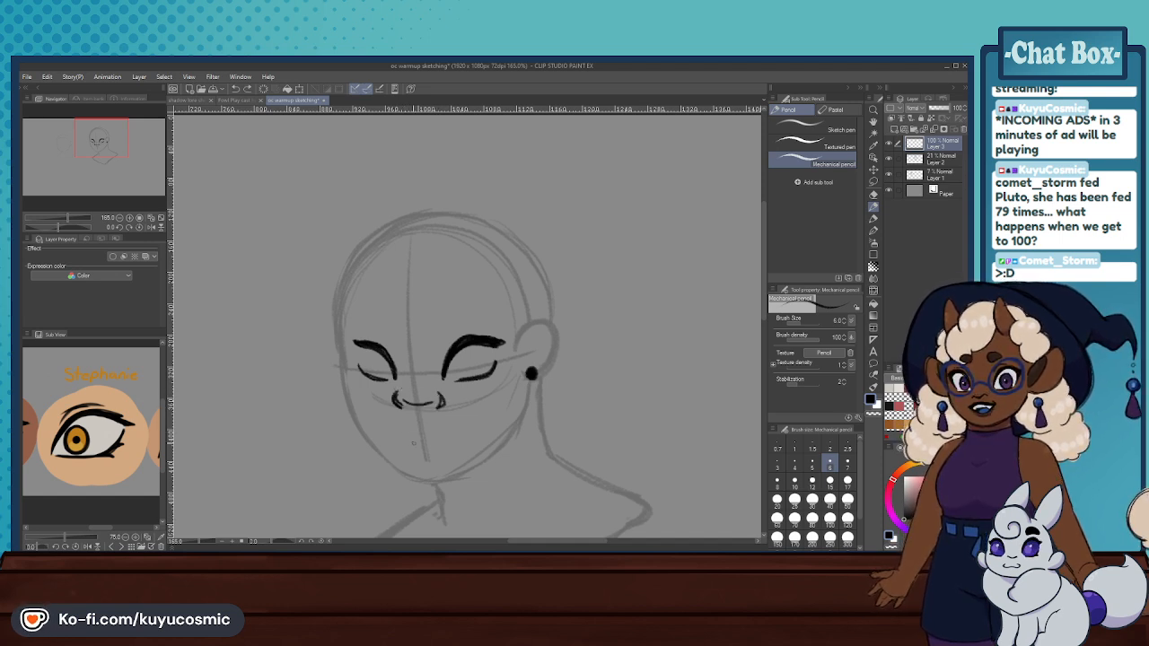
- Erase both eyes and the nose from the face with the Hard eraser at size 80
click(873, 193)
mouse_move(476, 346)
mouse_down()
mouse_move(440, 395)
mouse_move(377, 359)
mouse_move(408, 431)
mouse_up()
drag(469, 319, 459, 367)
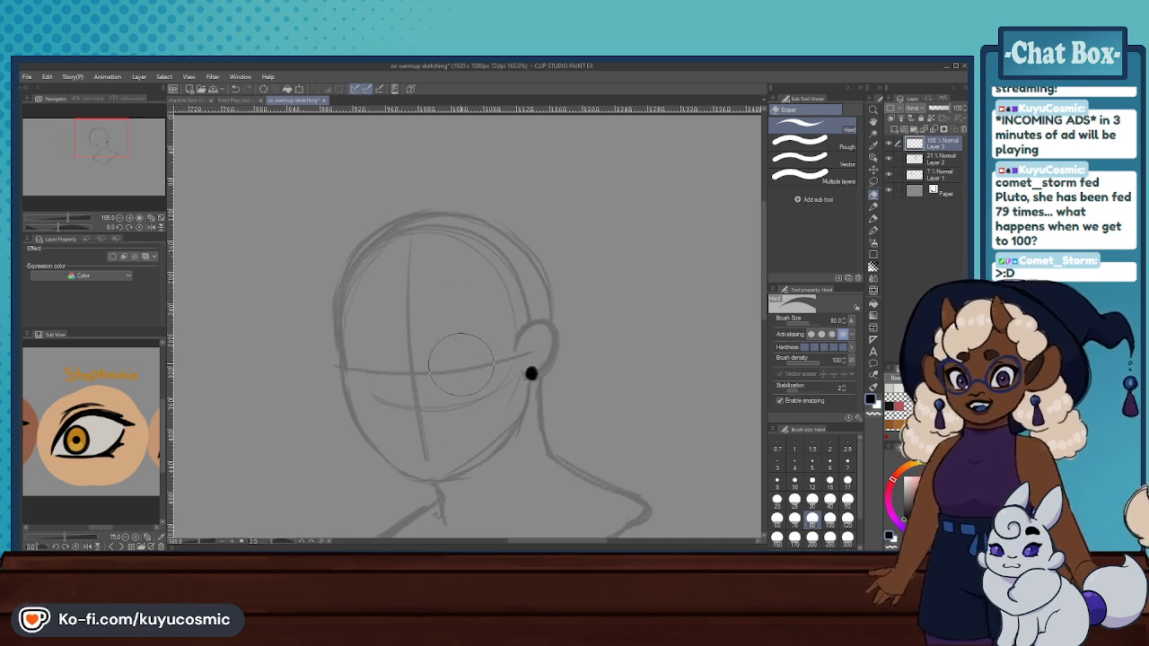
scroll(456, 339, down, 6)
scroll(404, 344, up, 5)
scroll(423, 341, up, 2)
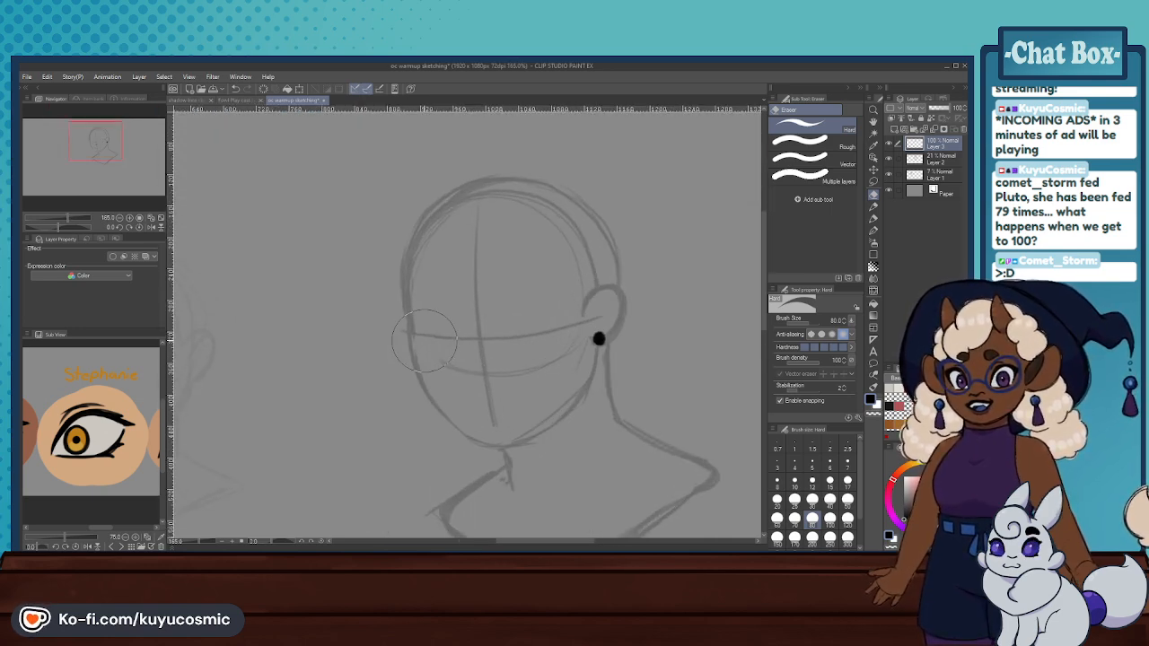
- Try to draw the ear-side eye with the Mechanical pencil: a rounded arched upper lid and a curved lower lid on the eye line
click(874, 205)
drag(510, 339, 558, 297)
key(ctrl+z)
mouse_move(516, 341)
mouse_down()
mouse_move(520, 314)
mouse_move(564, 297)
mouse_up()
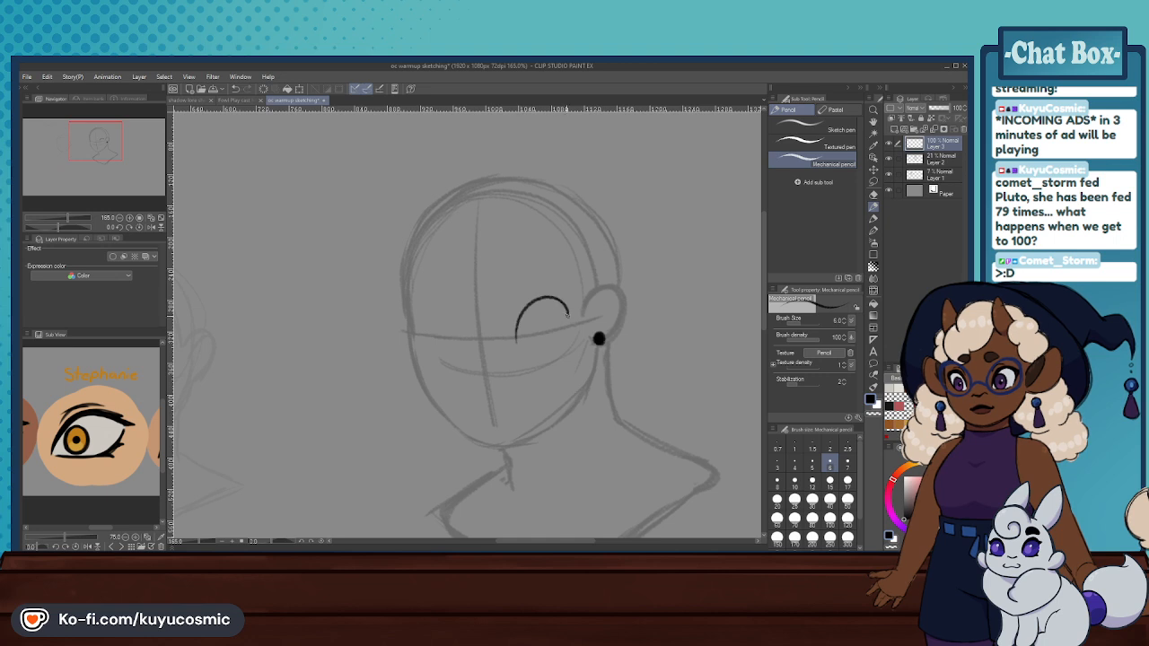
key(ctrl+z)
key(ctrl+z)
mouse_move(516, 340)
mouse_down()
mouse_move(567, 305)
mouse_move(517, 340)
mouse_move(555, 343)
mouse_move(567, 306)
mouse_move(518, 337)
mouse_move(562, 293)
mouse_move(573, 310)
mouse_move(526, 304)
mouse_move(518, 335)
mouse_move(558, 281)
mouse_move(468, 306)
mouse_up()
key(ctrl+z)
key(ctrl+z)
key(ctrl+z)
key(ctrl+z)
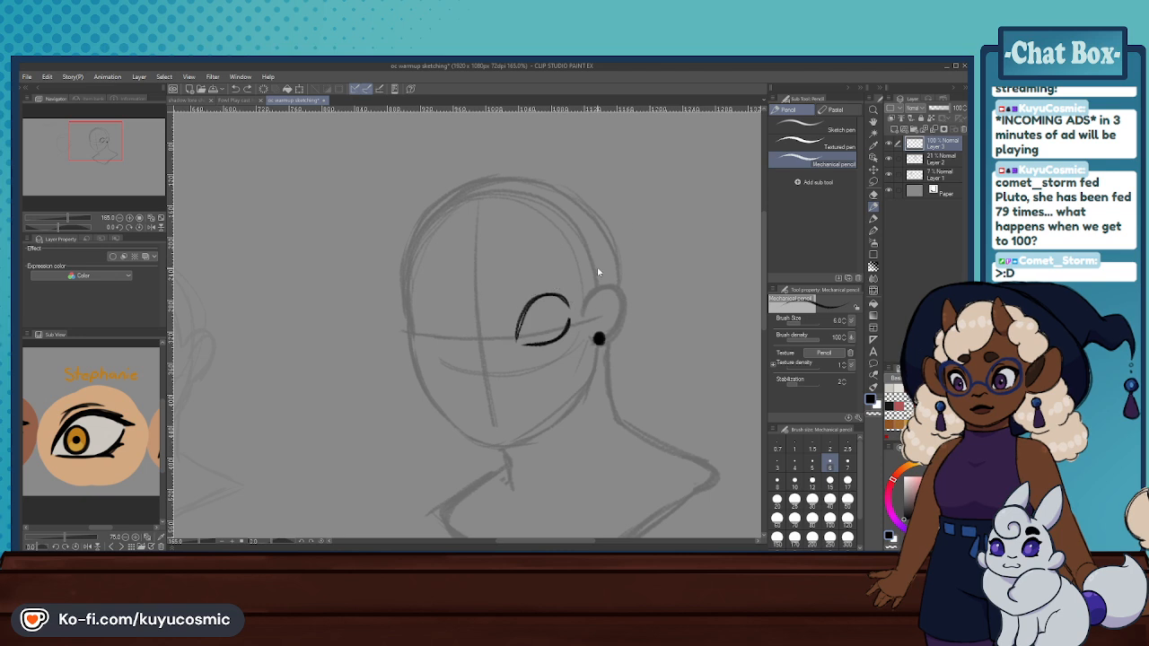
key(ctrl+z)
- Browse the Sub View references past the eye chart to the front-facing long-haired character sketch and examine its face and eyes up close
scroll(556, 298, down, 4)
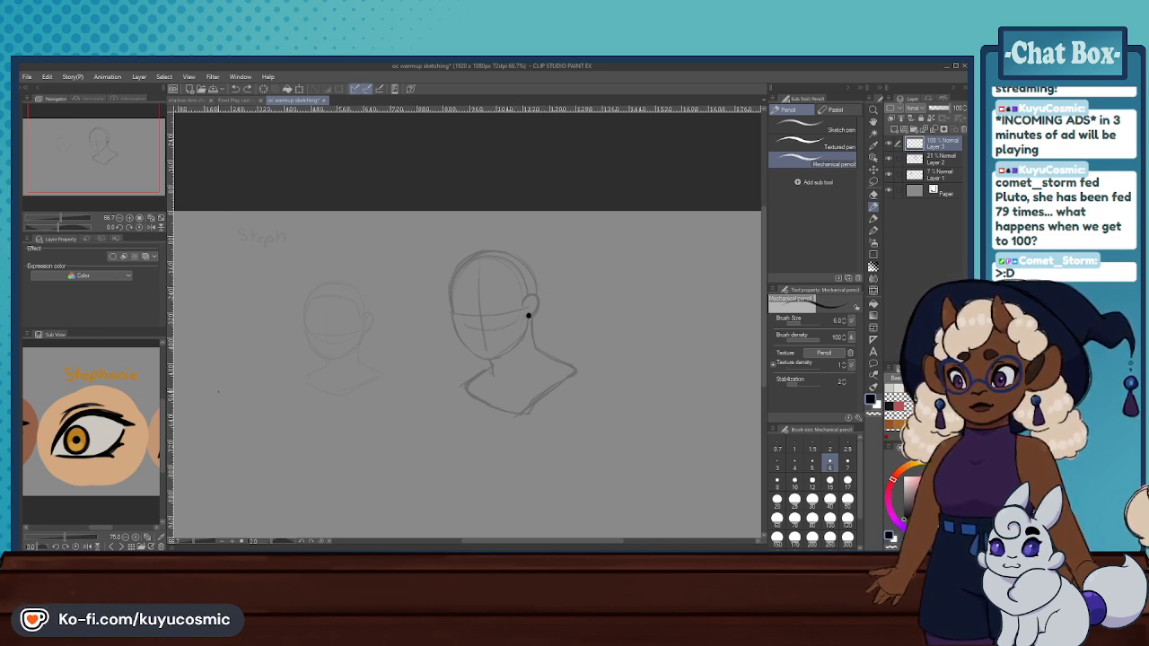
scroll(124, 415, down, 3)
drag(128, 414, 119, 415)
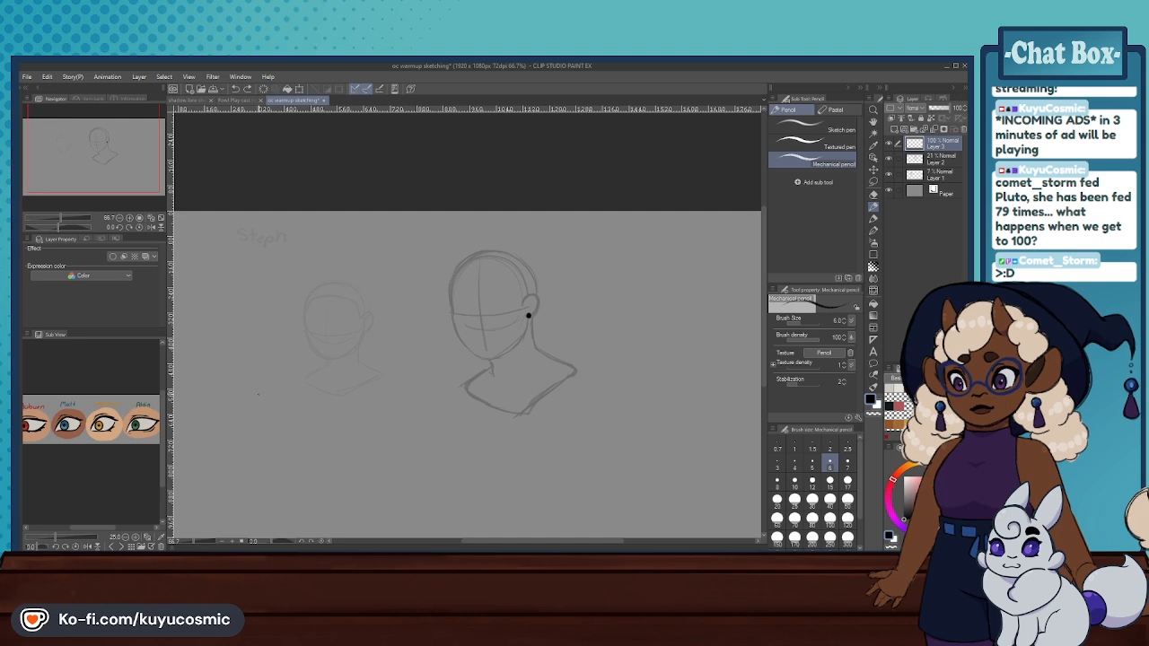
click(121, 545)
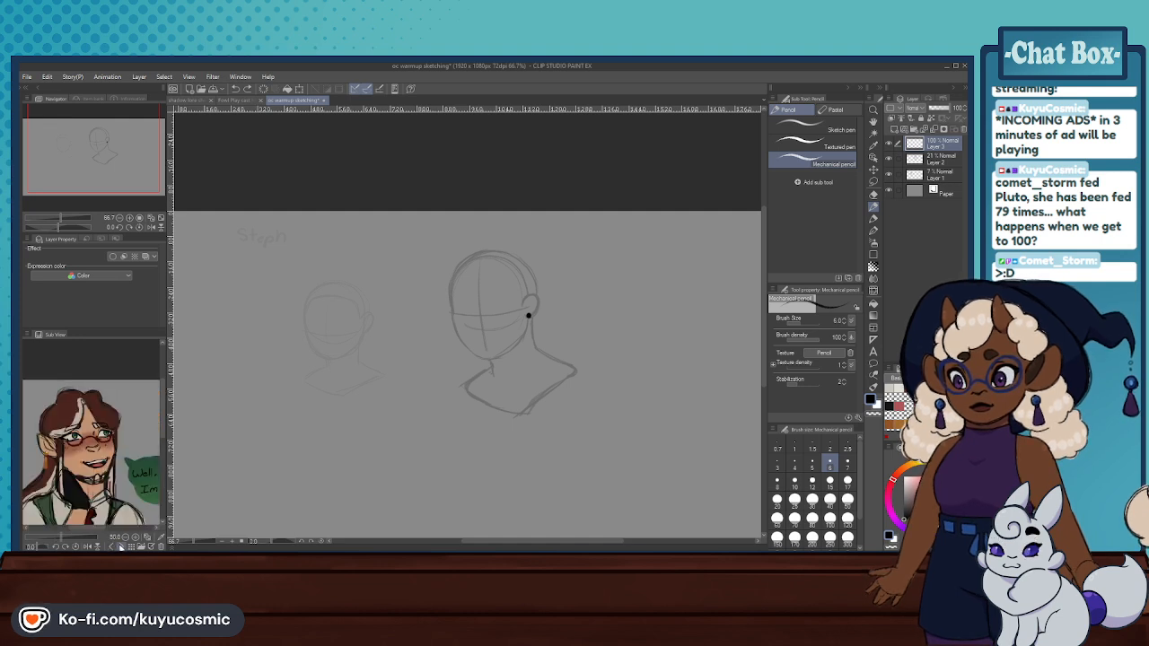
click(122, 546)
click(122, 546)
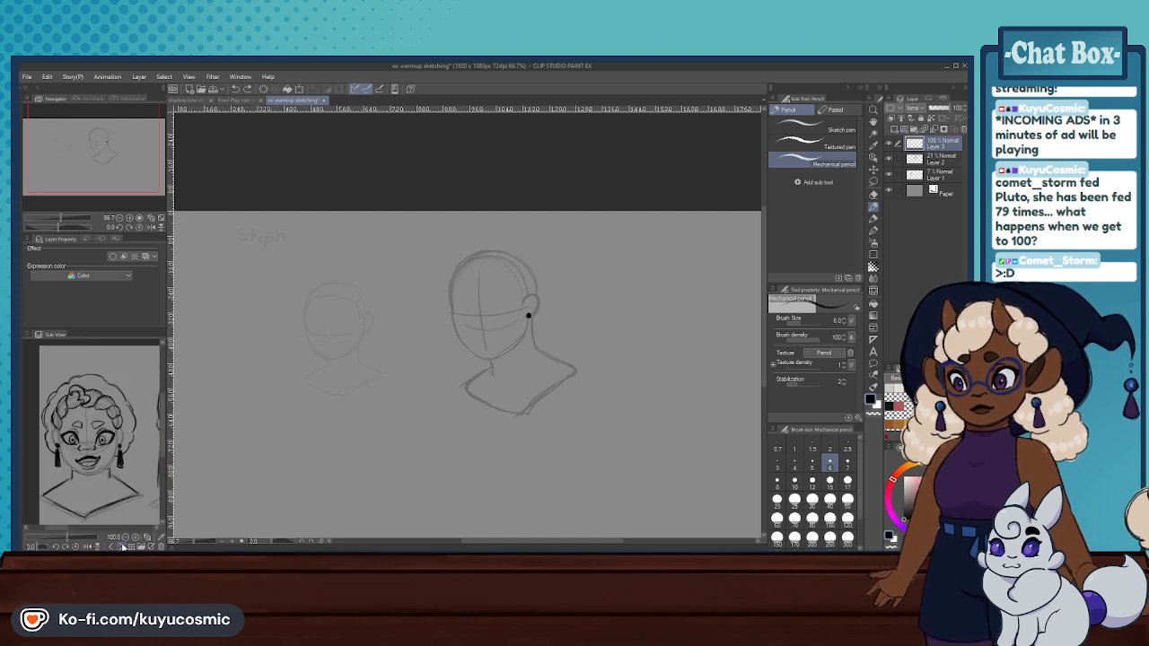
mouse_move(134, 449)
mouse_down()
mouse_move(60, 446)
mouse_move(66, 432)
mouse_up()
drag(140, 427, 89, 428)
scroll(97, 427, down, 1)
scroll(103, 436, up, 4)
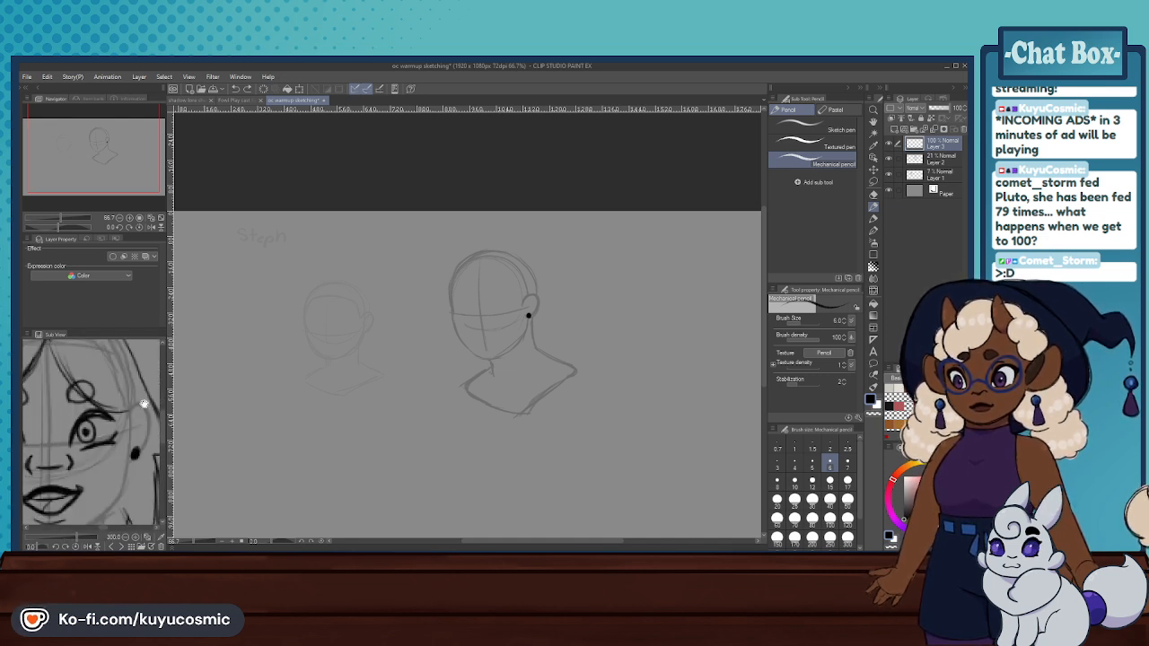
scroll(112, 410, down, 2)
- Try the ear-side eye again with a high, thick arched upper lid and a thick lower lid curving up to the outer corner
scroll(528, 315, up, 2)
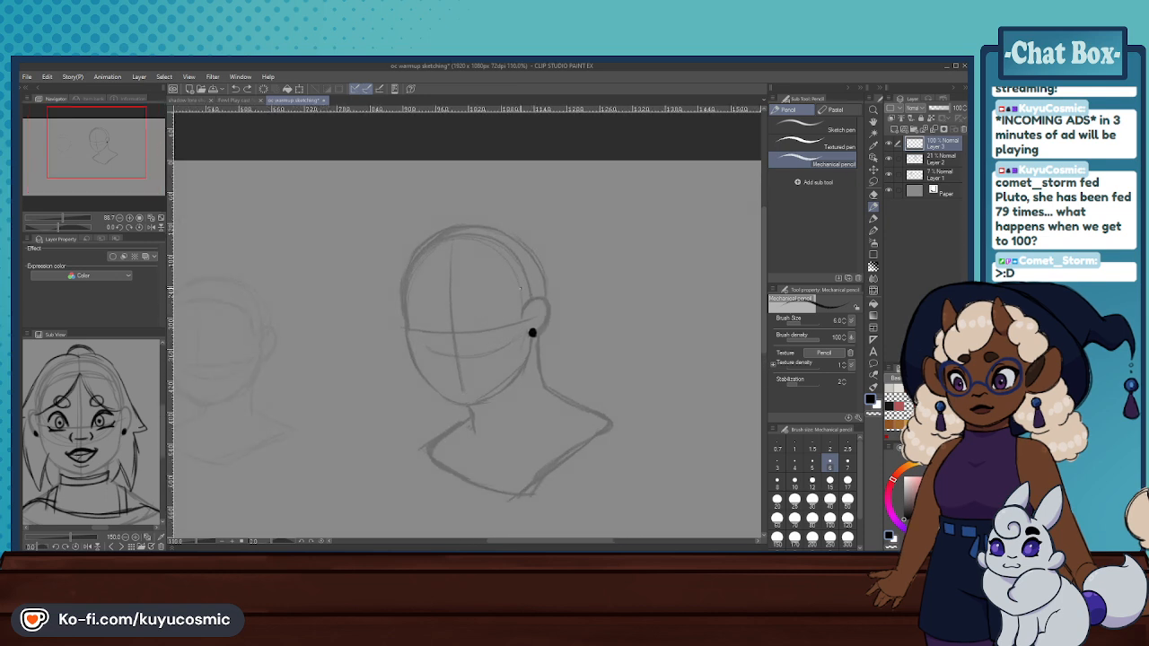
scroll(533, 328, down, 1)
scroll(533, 317, up, 3)
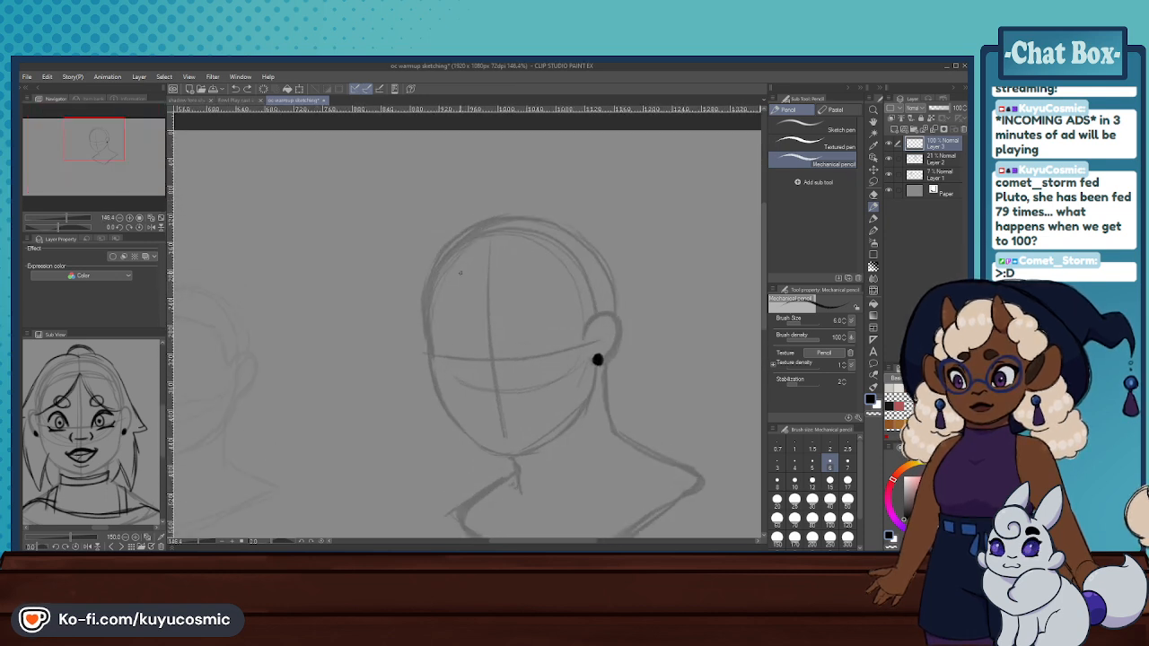
mouse_move(519, 347)
mouse_down()
mouse_move(539, 321)
mouse_move(555, 330)
mouse_move(515, 356)
mouse_move(564, 332)
mouse_up()
key(ctrl+z)
key(ctrl+z)
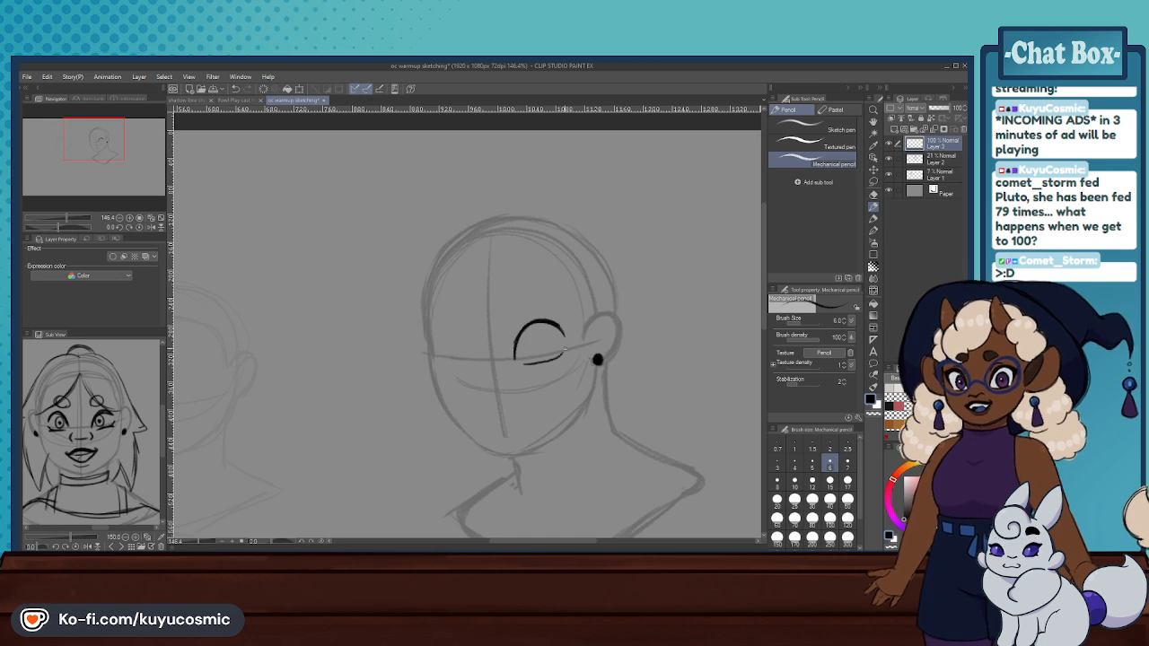
key(ctrl+z)
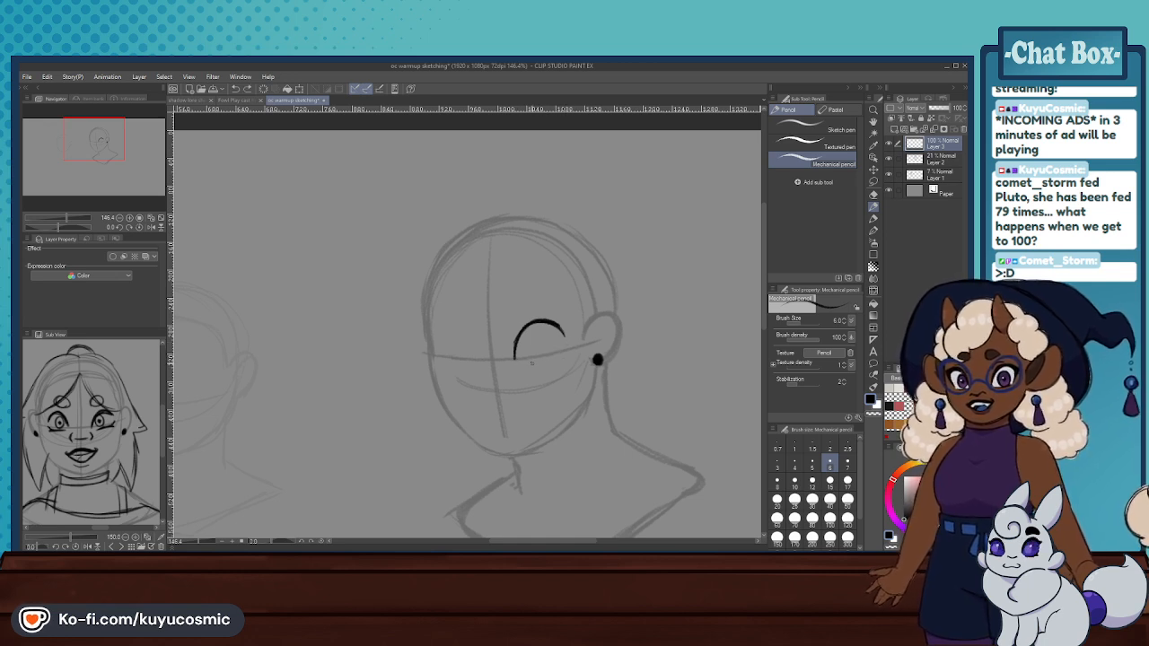
key(ctrl+y)
key(ctrl+z)
drag(563, 354, 527, 363)
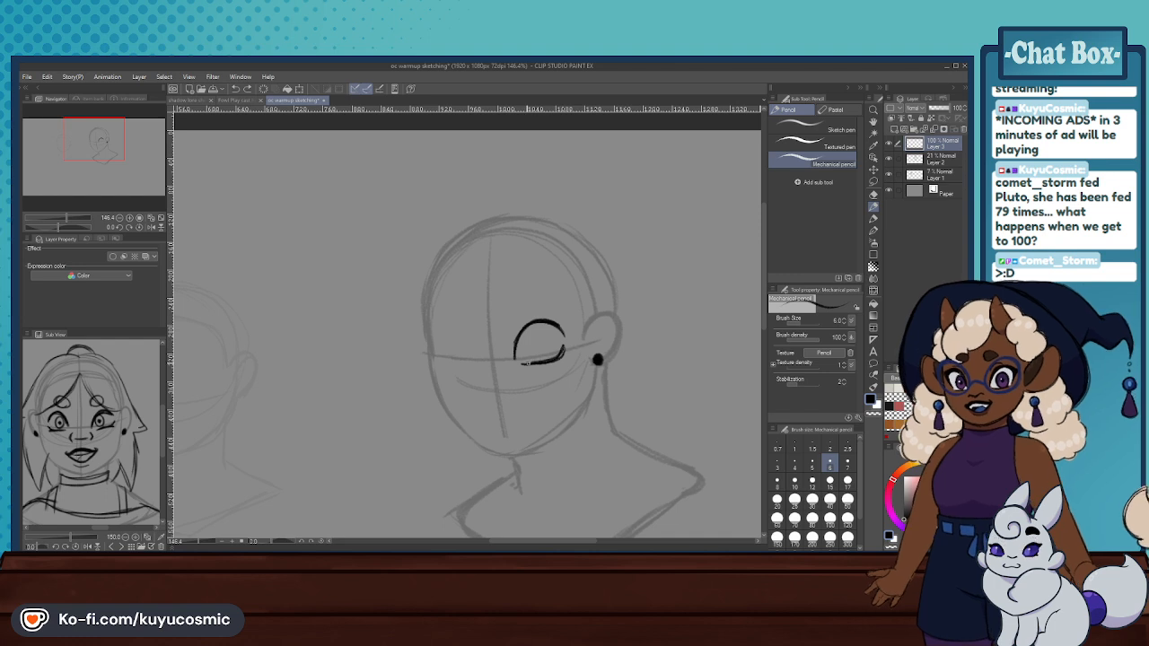
- Lasso the ear-side eye and transform it to sit slightly lower on the face
click(873, 182)
drag(547, 287, 573, 301)
key(ctrl+t)
mouse_move(550, 341)
mouse_down()
mouse_move(557, 332)
mouse_move(553, 354)
mouse_up()
click(499, 404)
click(446, 402)
- Clear the ear-side eye from the face and set the Hard eraser's brush size to 6
click(873, 199)
scroll(553, 354, down, 3)
scroll(553, 356, down, 3)
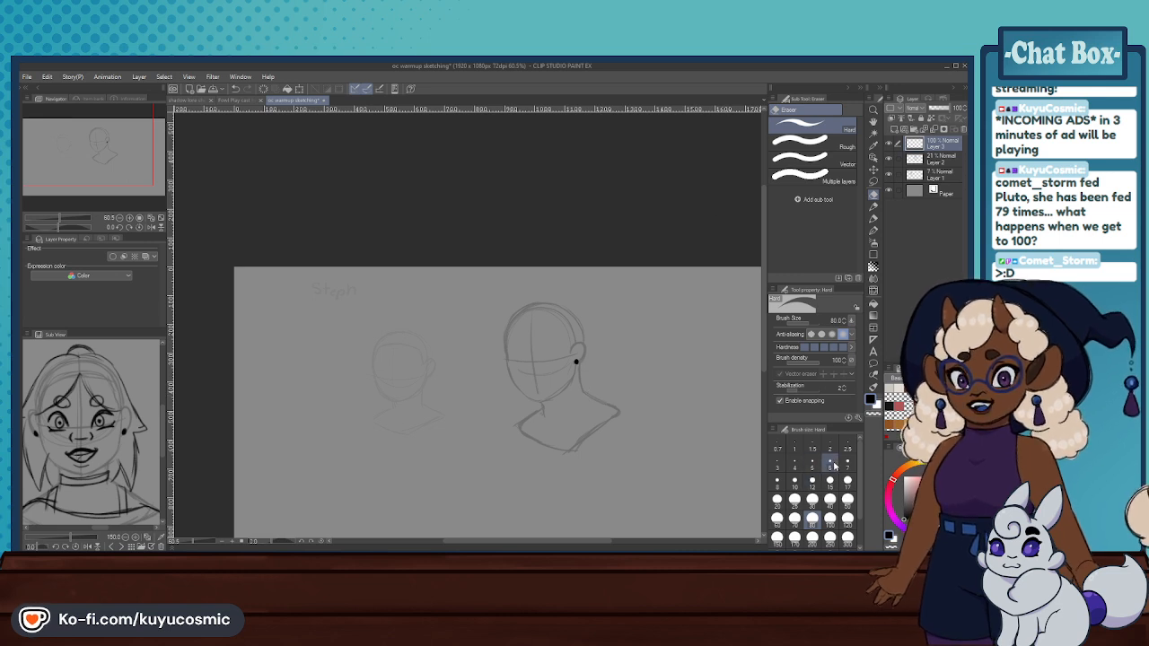
click(832, 464)
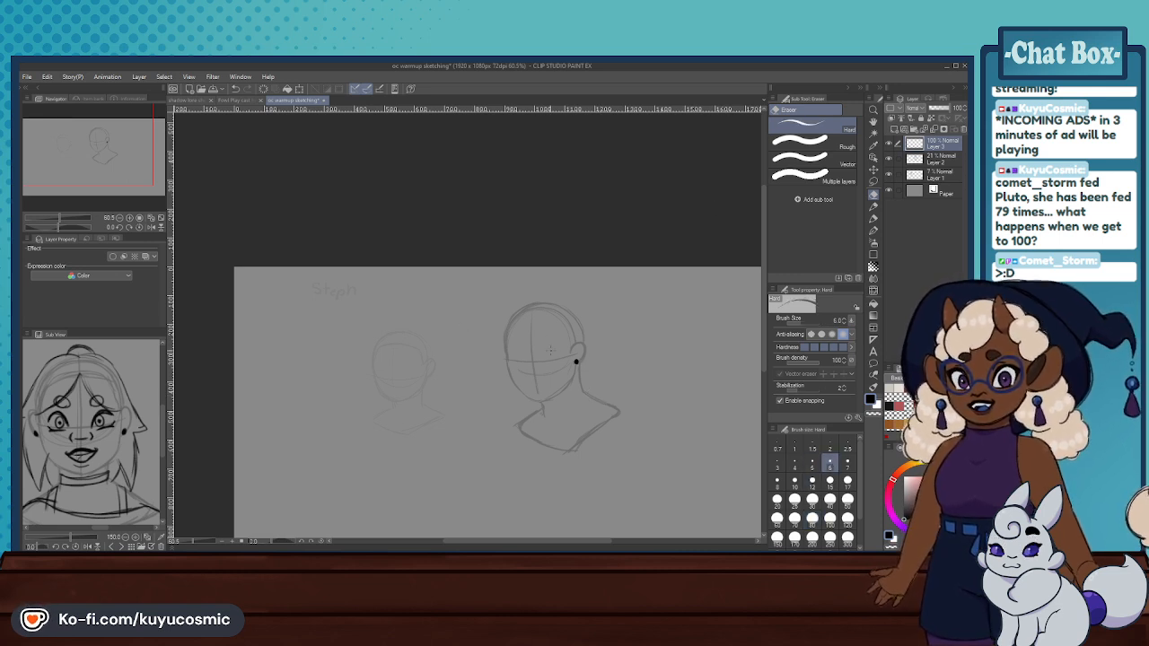
- Draw a small ear-side eye on the eye line with the Mechanical pencil: rounded arched upper lid and curved lower lid
scroll(549, 350, up, 2)
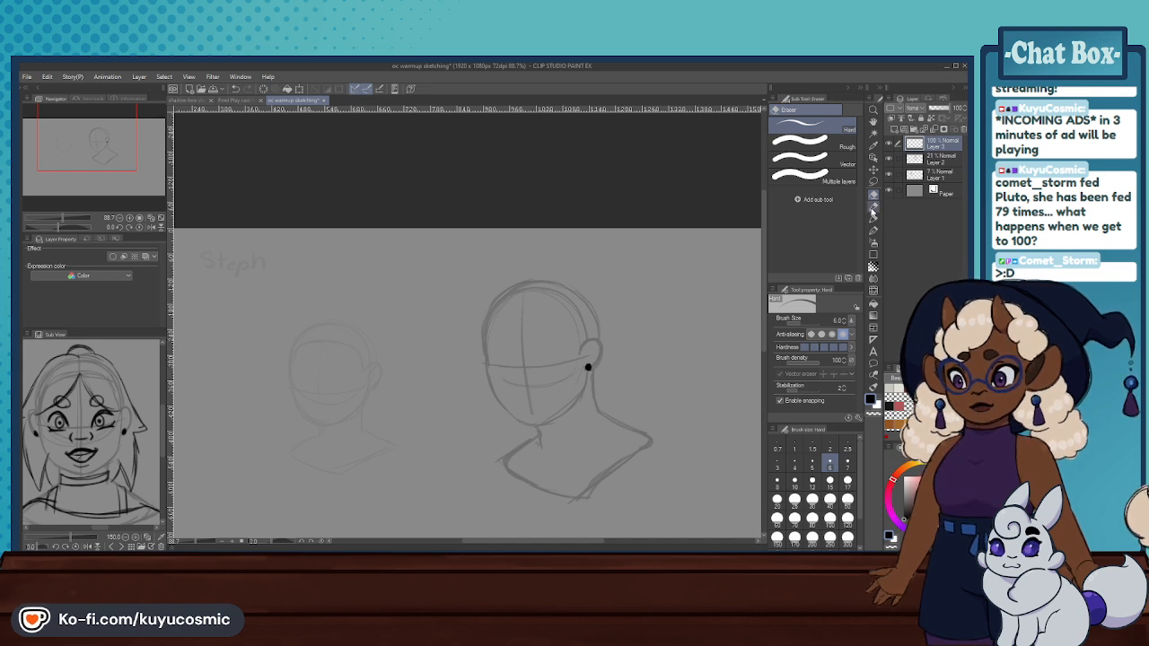
key(p)
drag(538, 363, 564, 345)
key(ctrl+z)
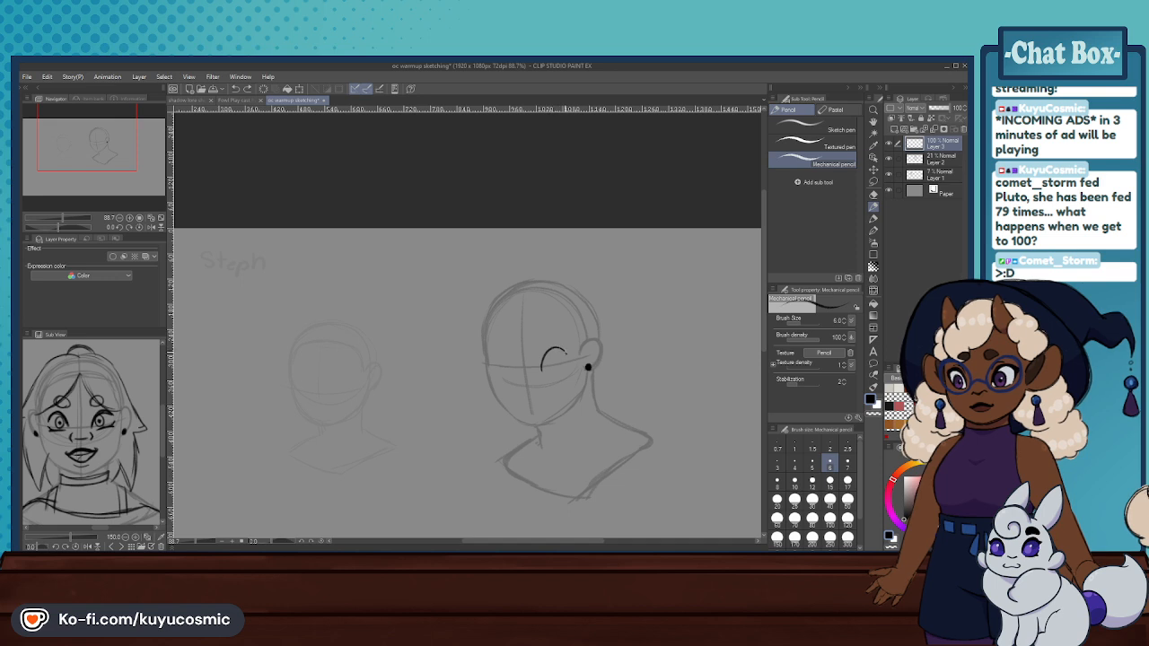
drag(544, 369, 569, 359)
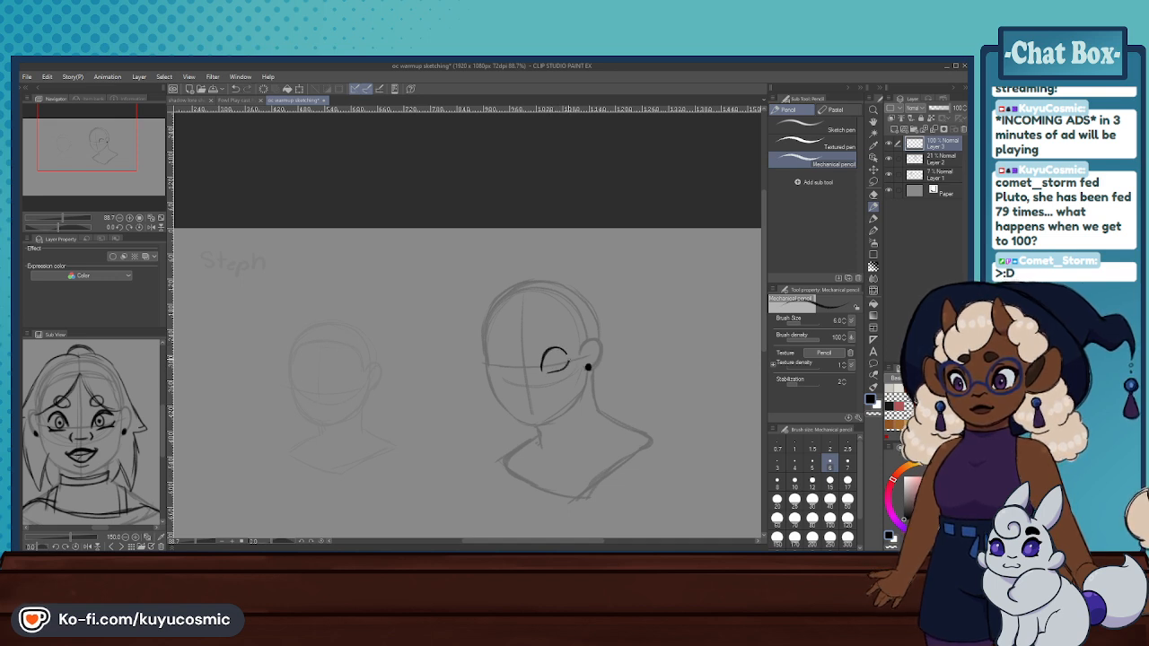
- Draw a matching eye across the centre line with a thickened arched upper lid and a short lower lid
drag(495, 363, 511, 362)
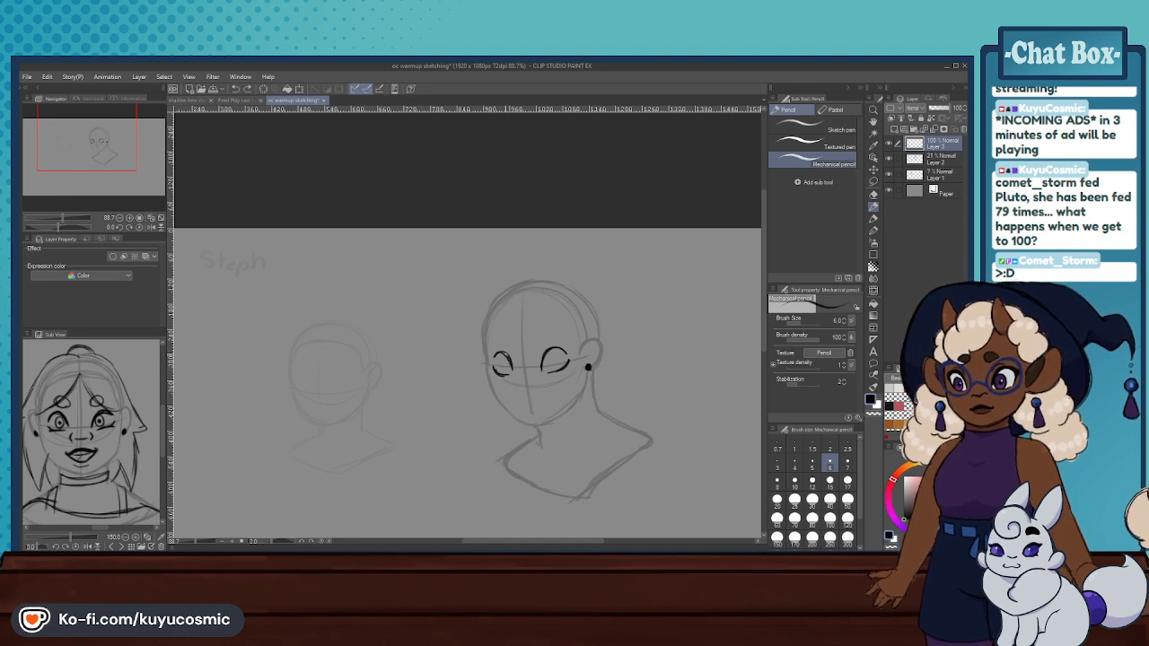
drag(499, 353, 493, 365)
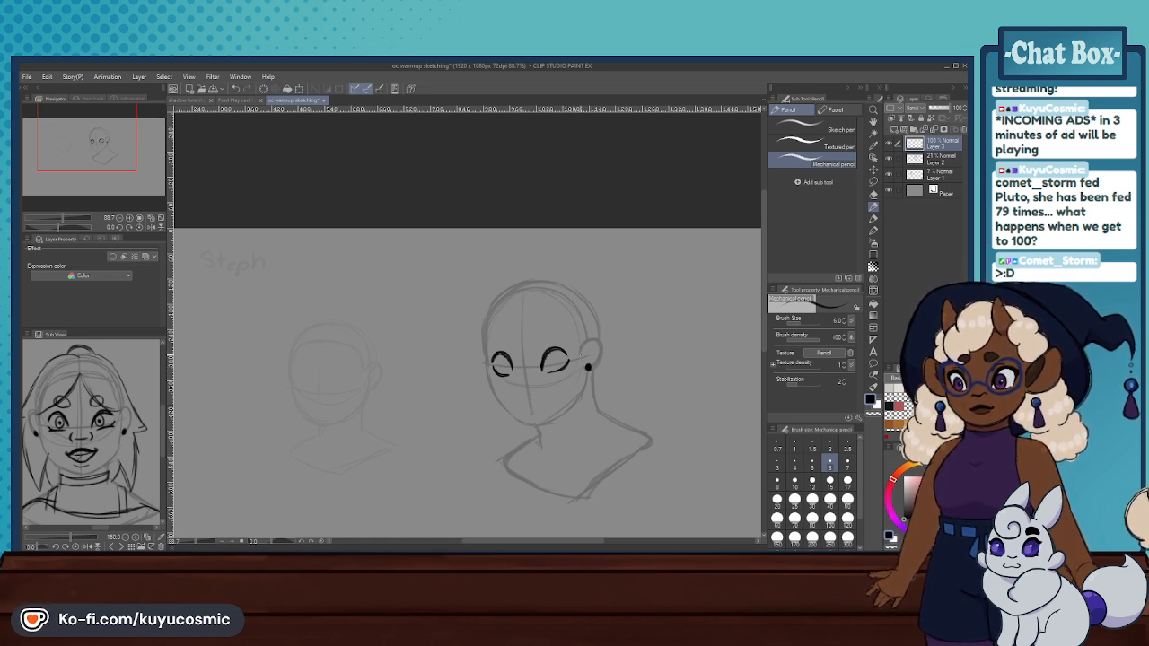
- Erase the eye across the centre line with the Hard eraser and redraw its arched upper lid with the Mechanical pencil
click(872, 194)
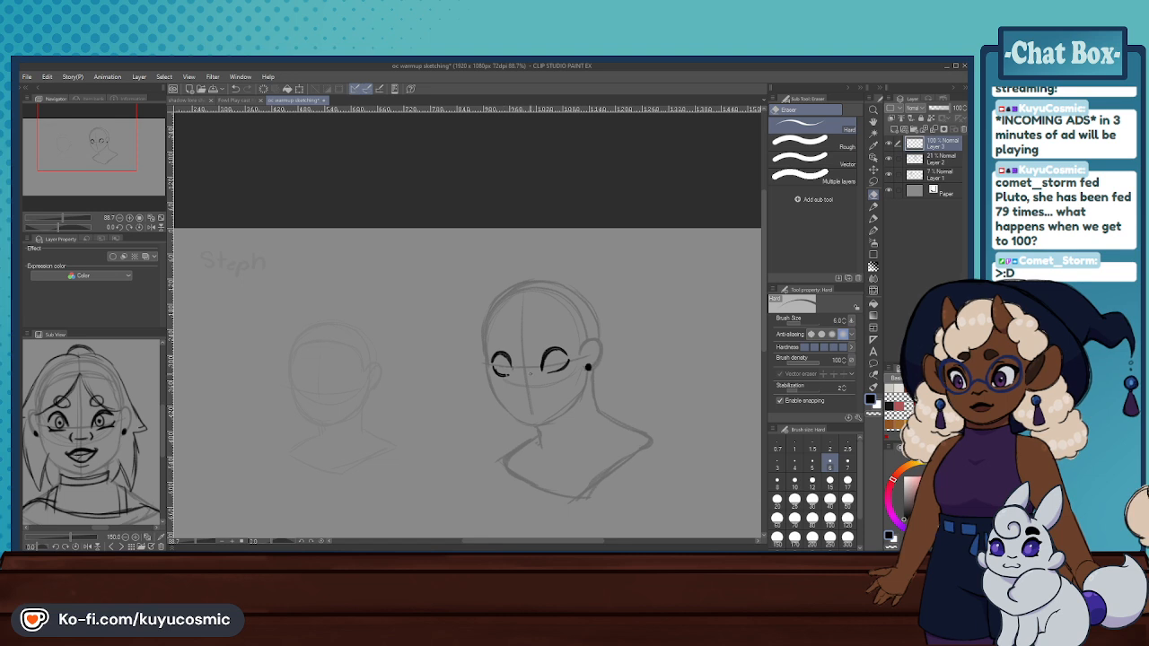
drag(493, 357, 510, 368)
click(873, 208)
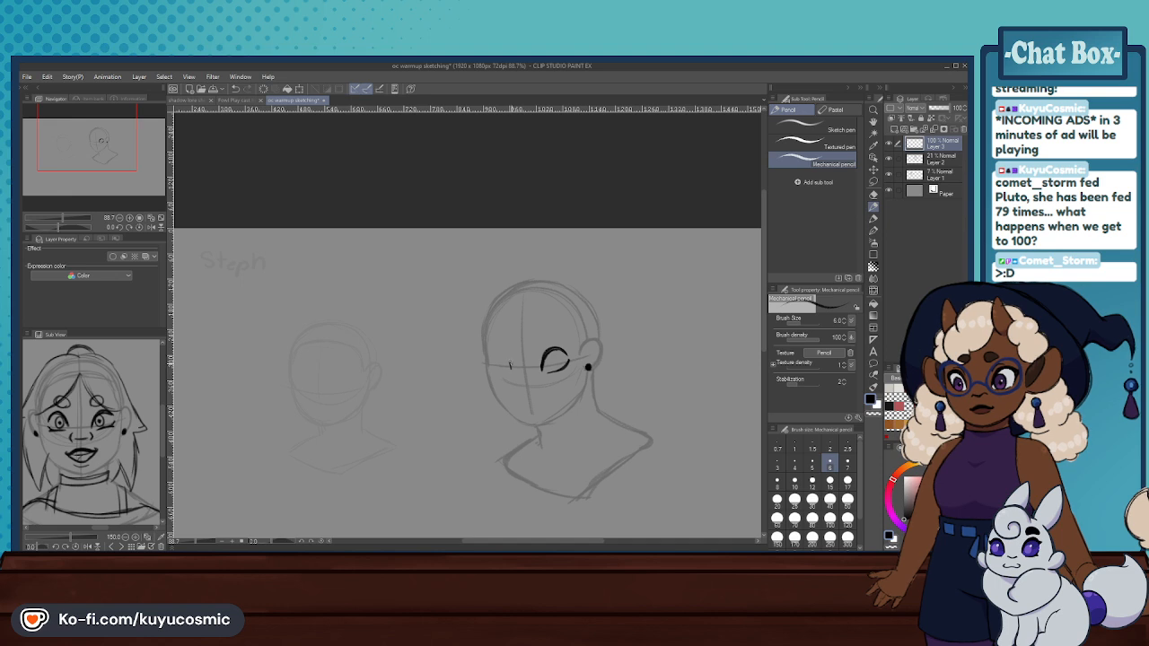
drag(492, 364, 513, 368)
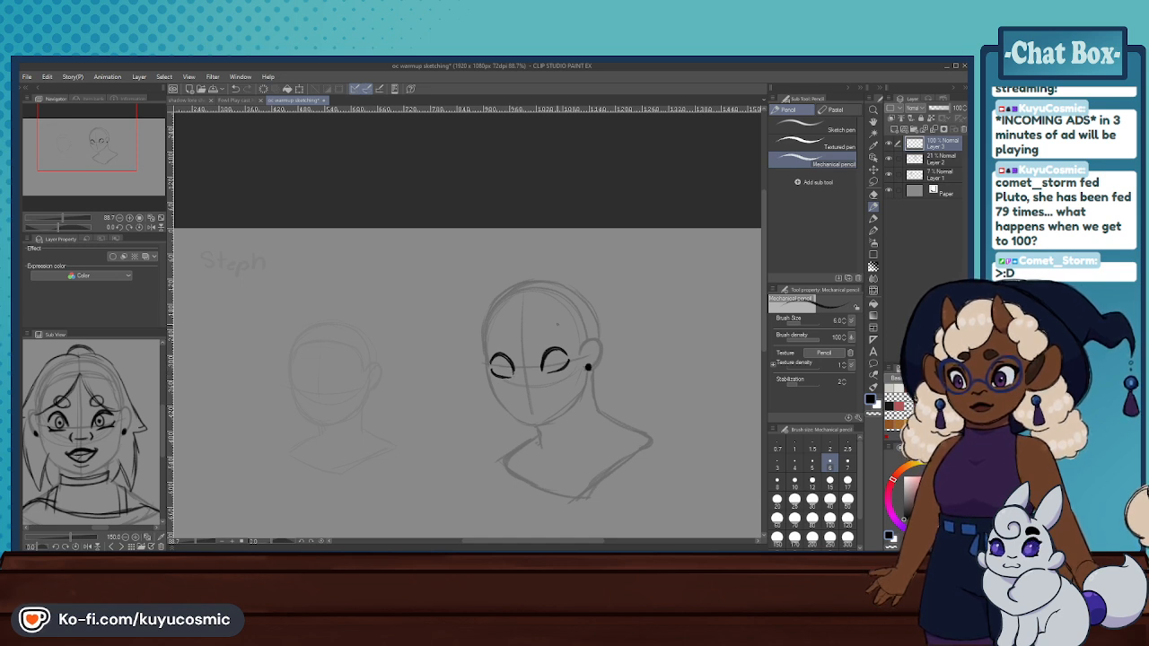
- Try a small nose below the eyes with the Mechanical pencil and clear it with the Hard eraser
drag(519, 378, 536, 385)
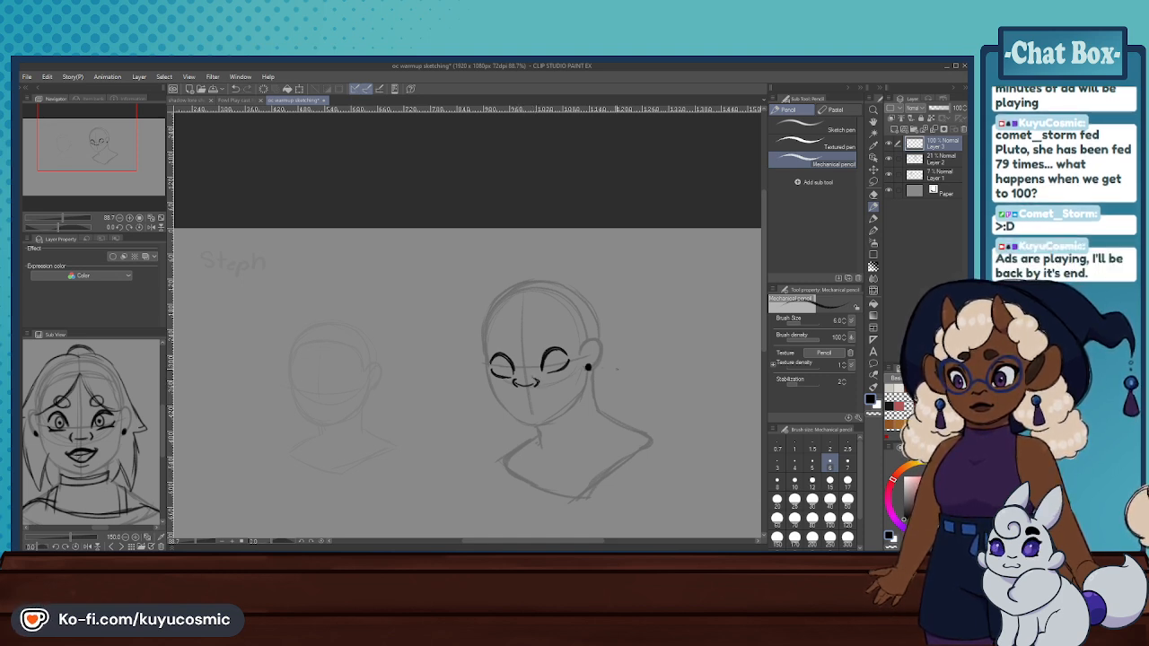
click(872, 194)
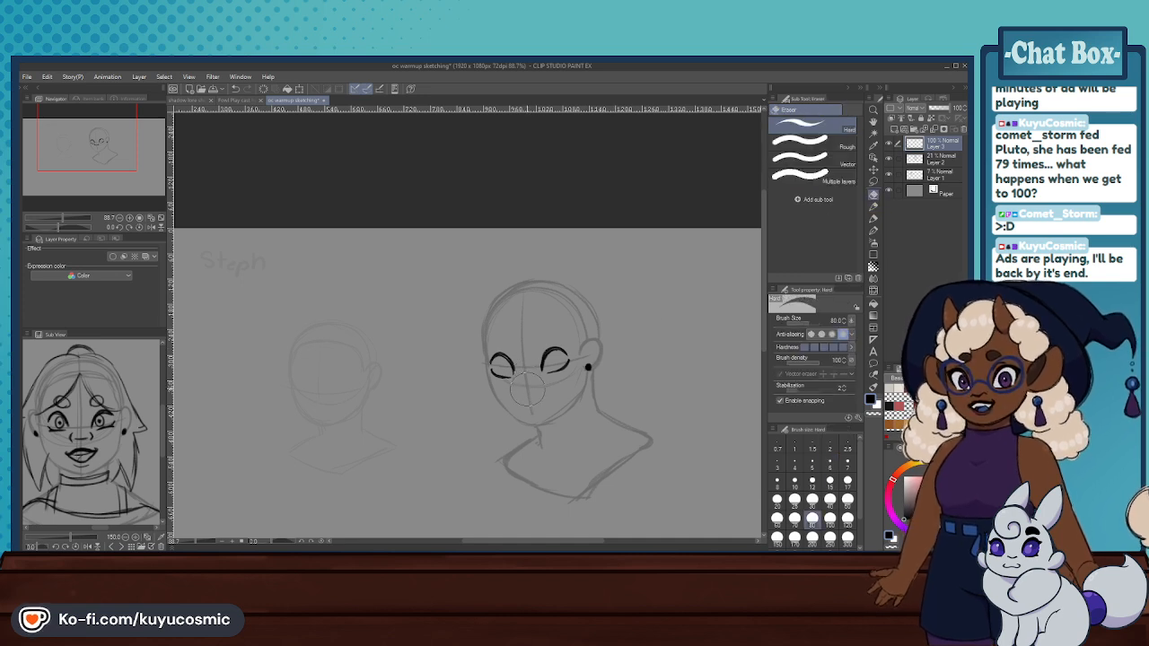
- Lasso the eye across the centre line, nudge it slightly with the Scale/Rotate transform and clear the selection
click(874, 169)
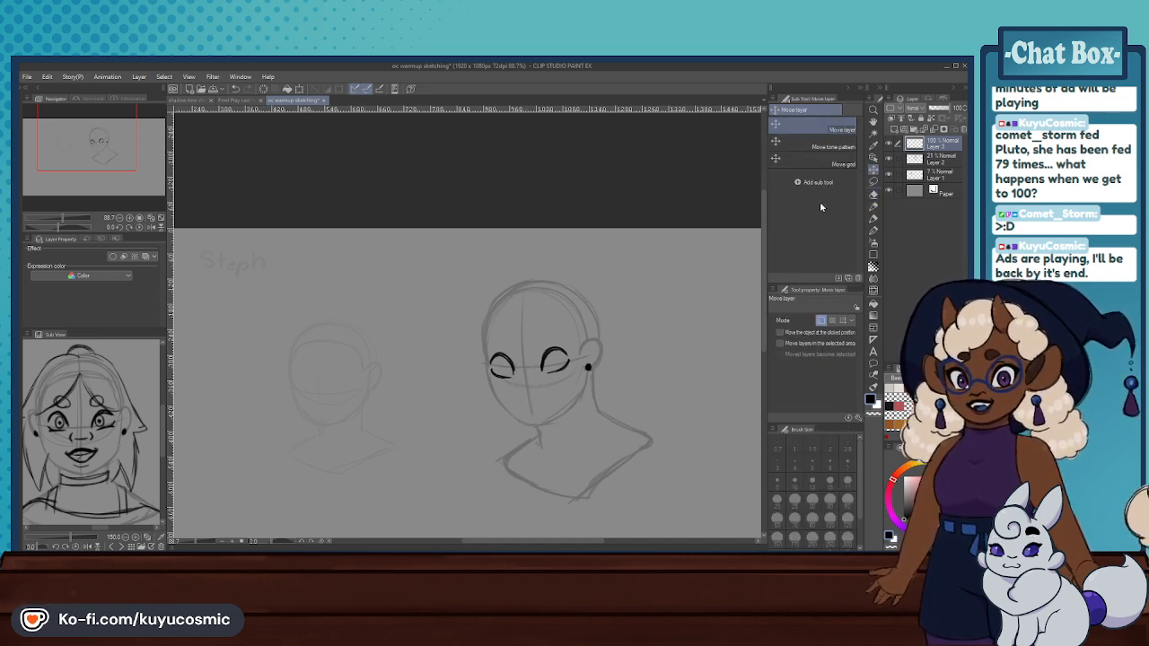
click(873, 182)
drag(496, 390, 509, 372)
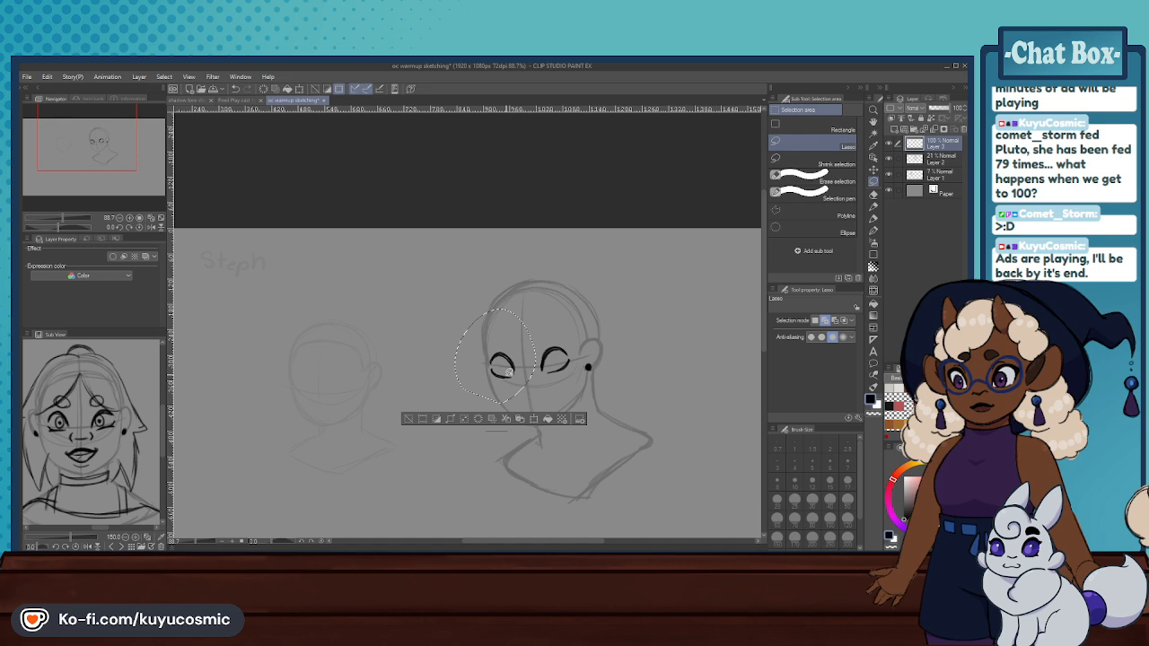
click(533, 420)
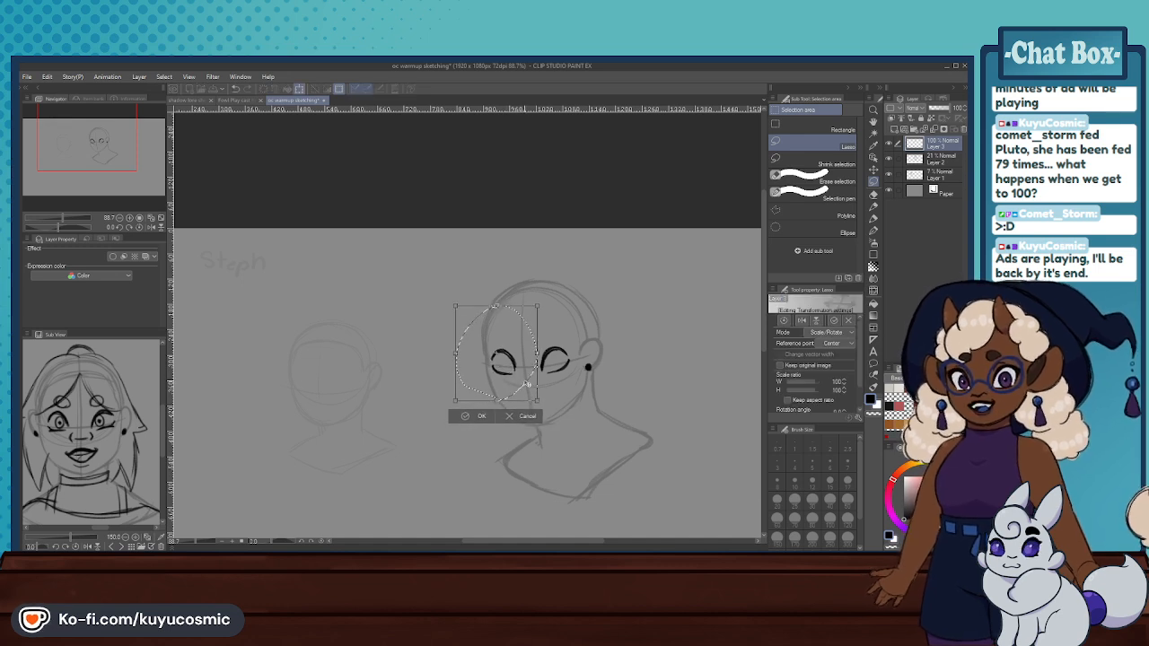
click(475, 415)
click(408, 413)
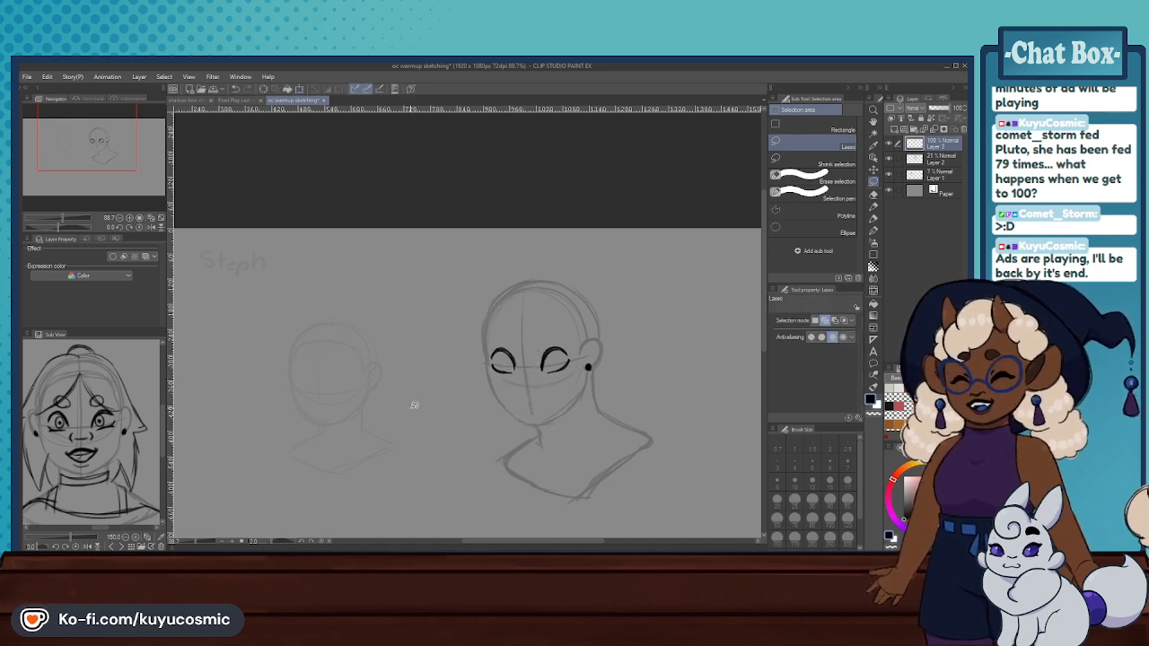
- Lasso both eyes together and move them slightly up the face with the Scale/Rotate transform
scroll(422, 396, down, 2)
scroll(502, 412, up, 6)
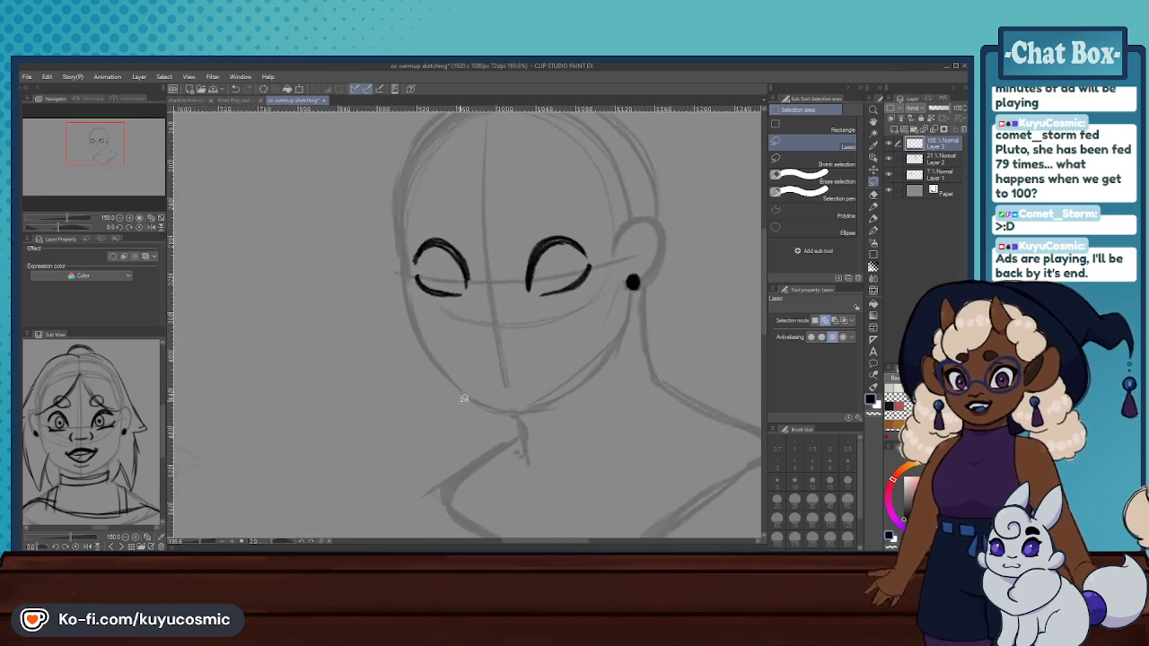
scroll(459, 397, down, 1)
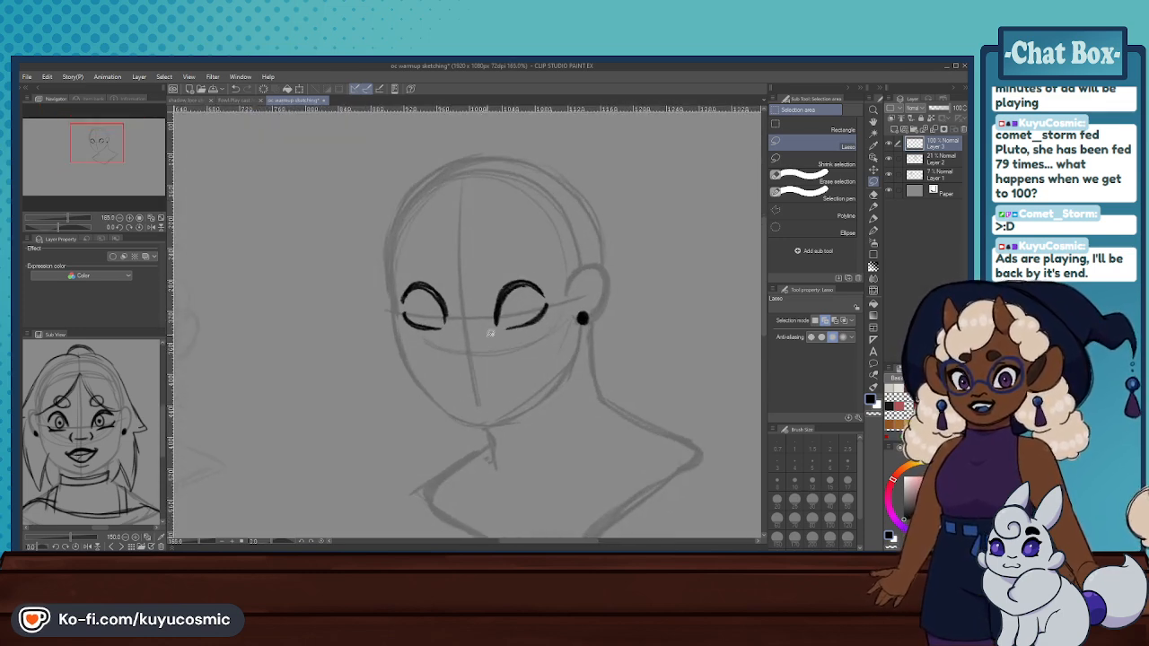
mouse_move(509, 212)
mouse_down()
mouse_move(421, 372)
mouse_move(509, 212)
mouse_up()
key(ctrl+z)
mouse_move(542, 246)
mouse_down()
mouse_move(486, 396)
mouse_move(467, 202)
mouse_up()
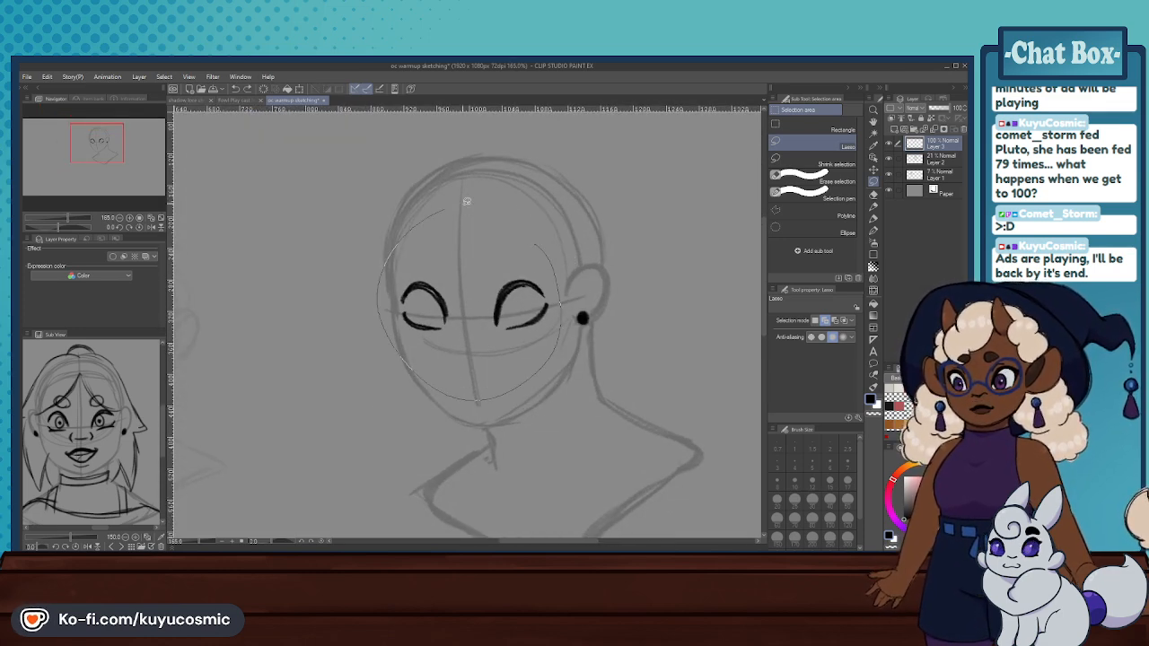
click(507, 417)
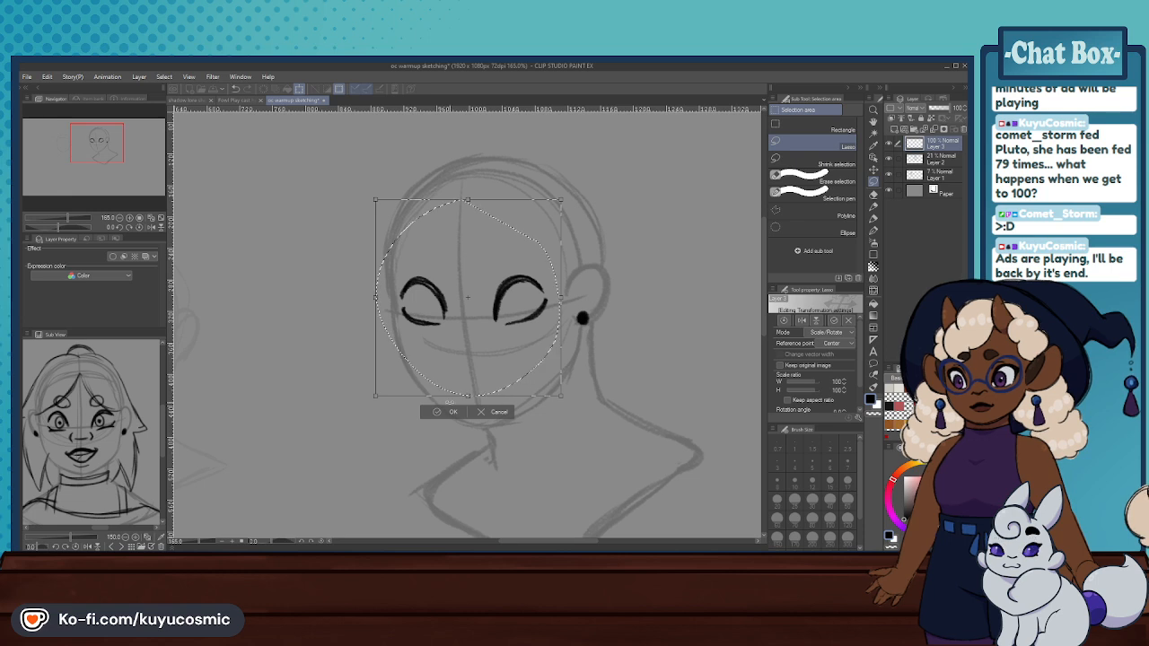
click(439, 417)
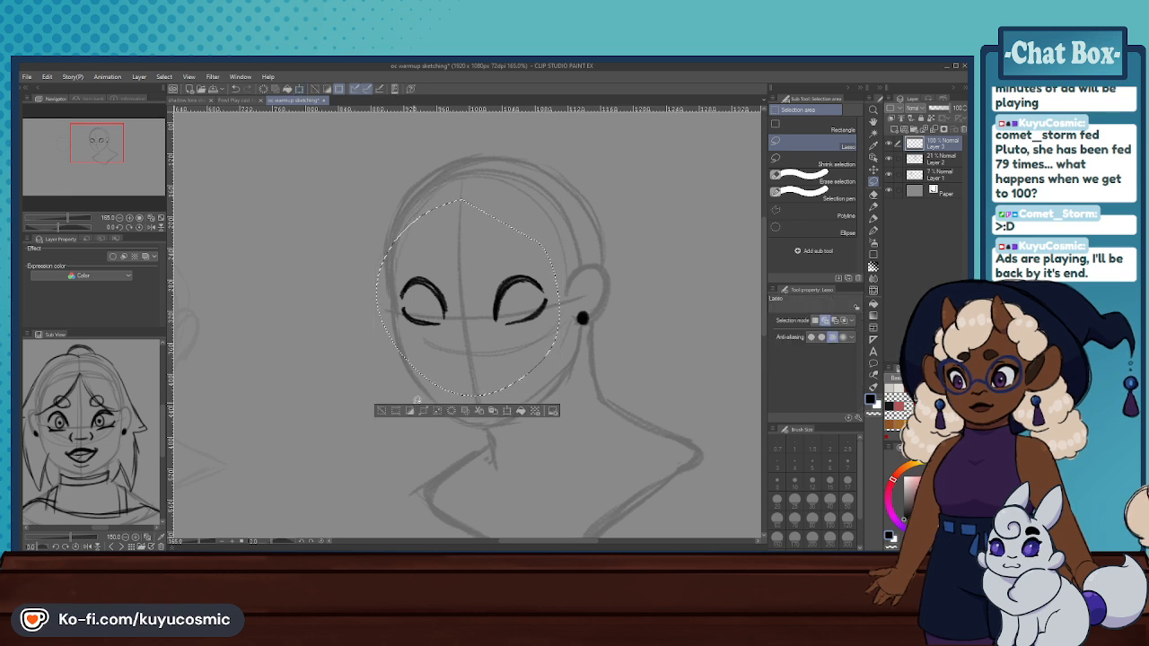
- Draw the nose on the centre line with the Mechanical pencil: two curved nostril wings and a shallow underside curve
click(874, 206)
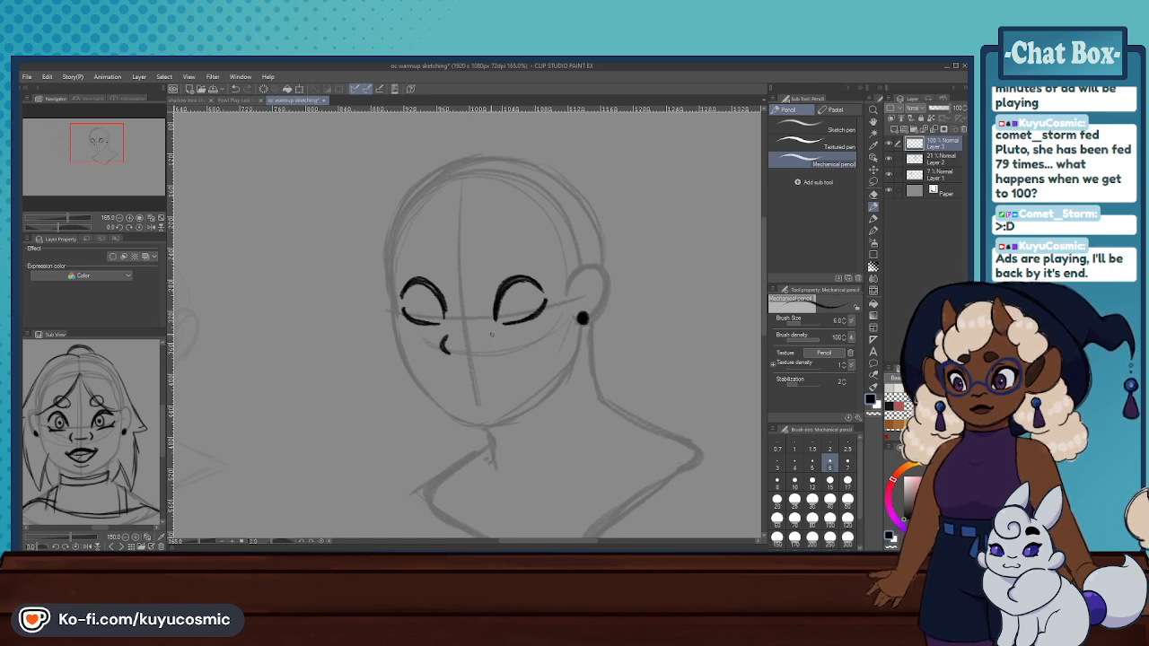
drag(492, 337, 486, 354)
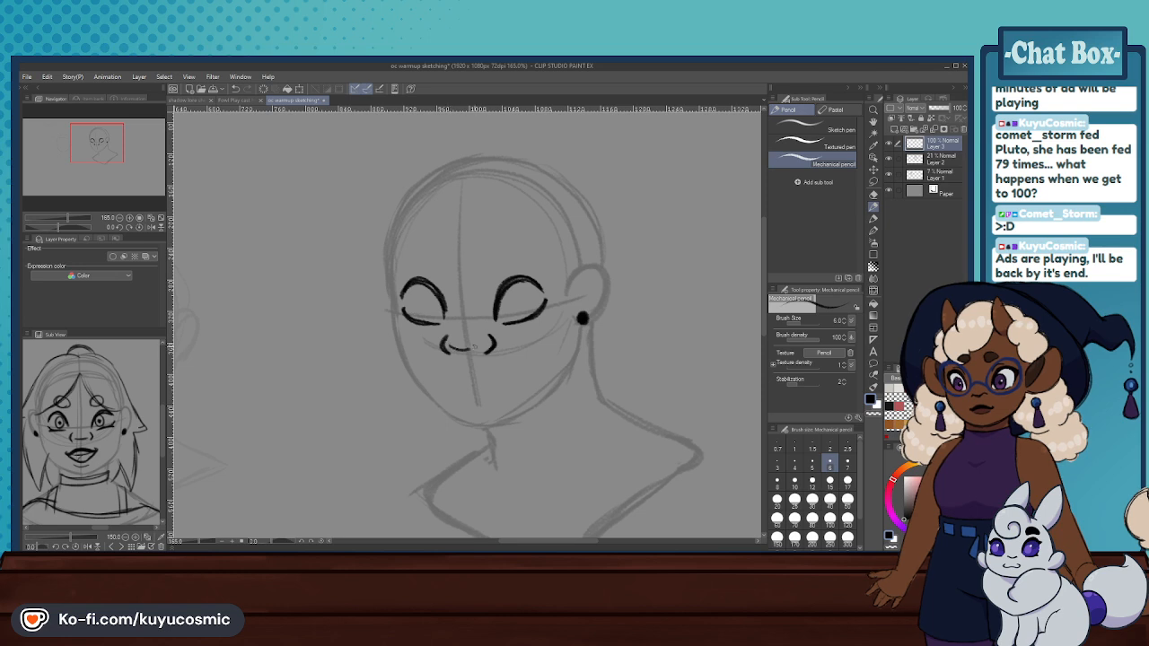
key(ctrl+z)
drag(451, 347, 486, 344)
key(ctrl+z)
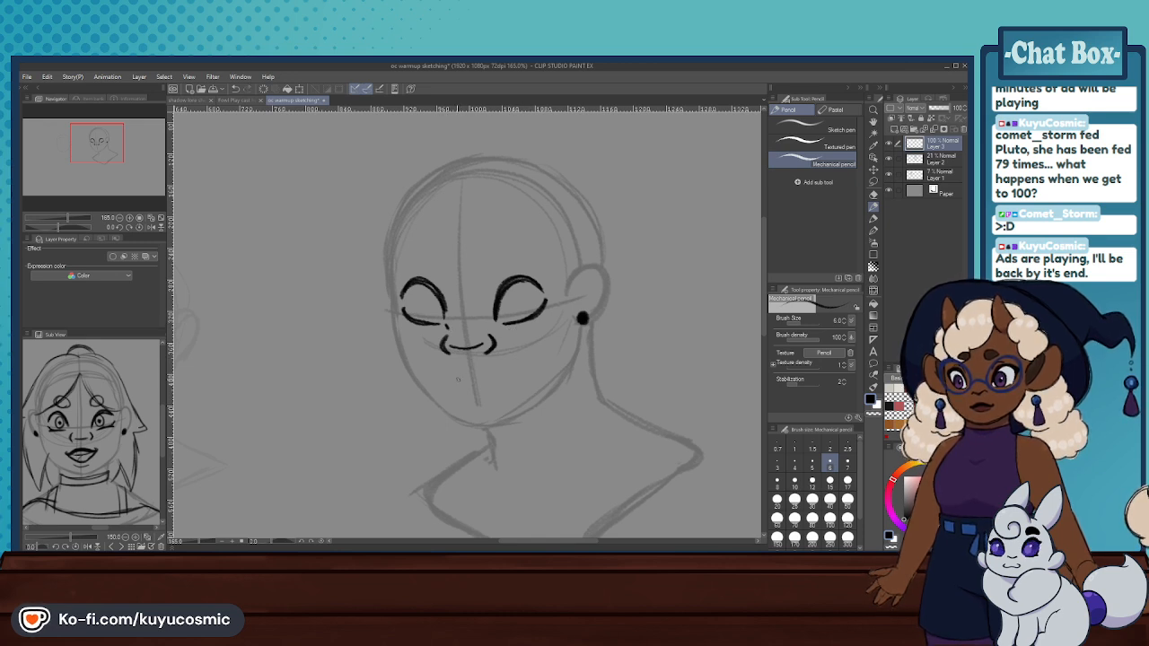
- Draw the mouth below the nose: a wide lip line, a thickened dark upper lip and a short lower-lip line
key(ctrl+z)
mouse_move(457, 380)
mouse_down()
mouse_move(480, 369)
mouse_move(468, 379)
mouse_move(491, 382)
mouse_move(451, 386)
mouse_move(487, 380)
mouse_up()
key(ctrl+z)
key(ctrl+z)
key(ctrl+z)
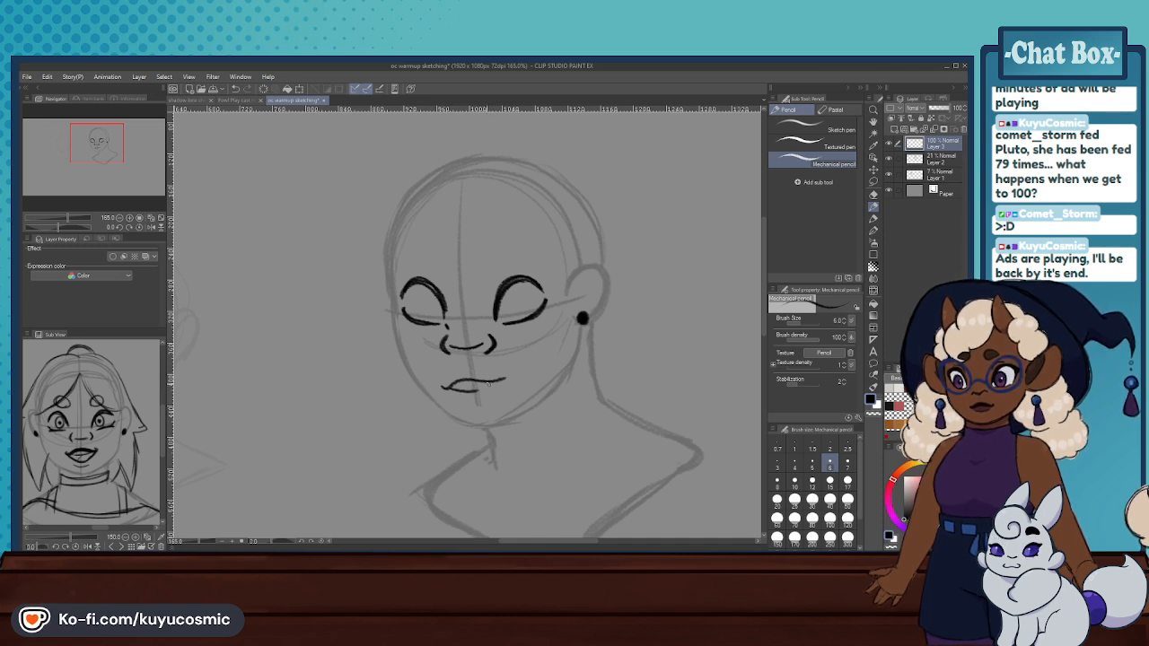
key(ctrl+z)
drag(442, 387, 504, 380)
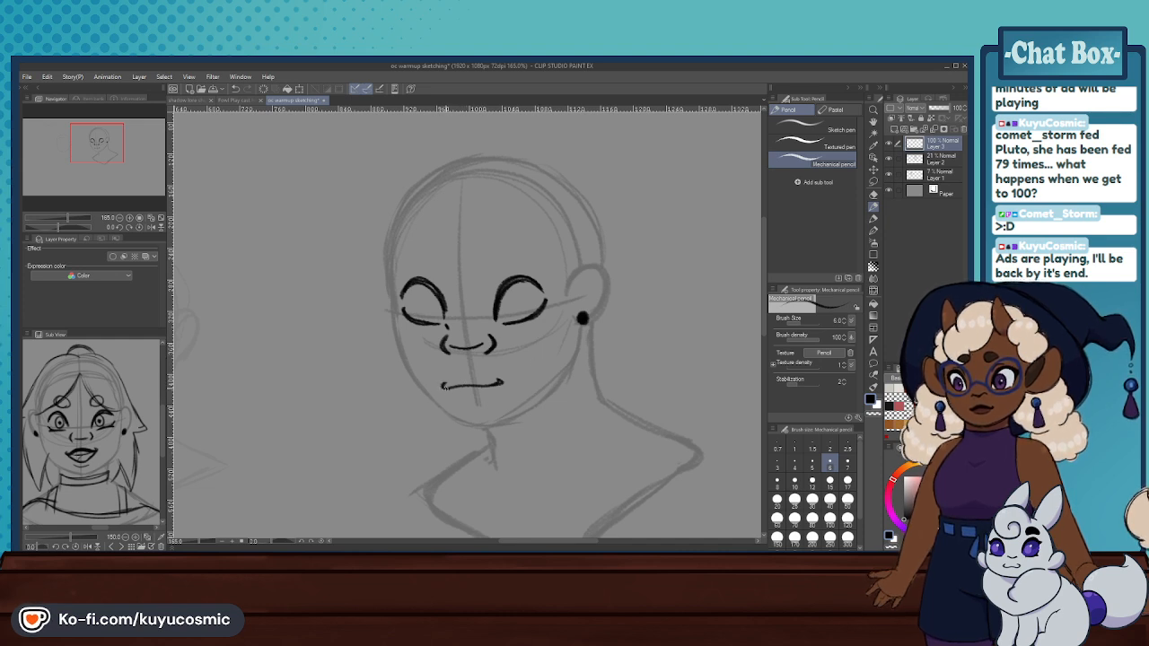
mouse_move(445, 386)
mouse_down()
mouse_move(491, 384)
mouse_move(447, 386)
mouse_move(478, 383)
mouse_up()
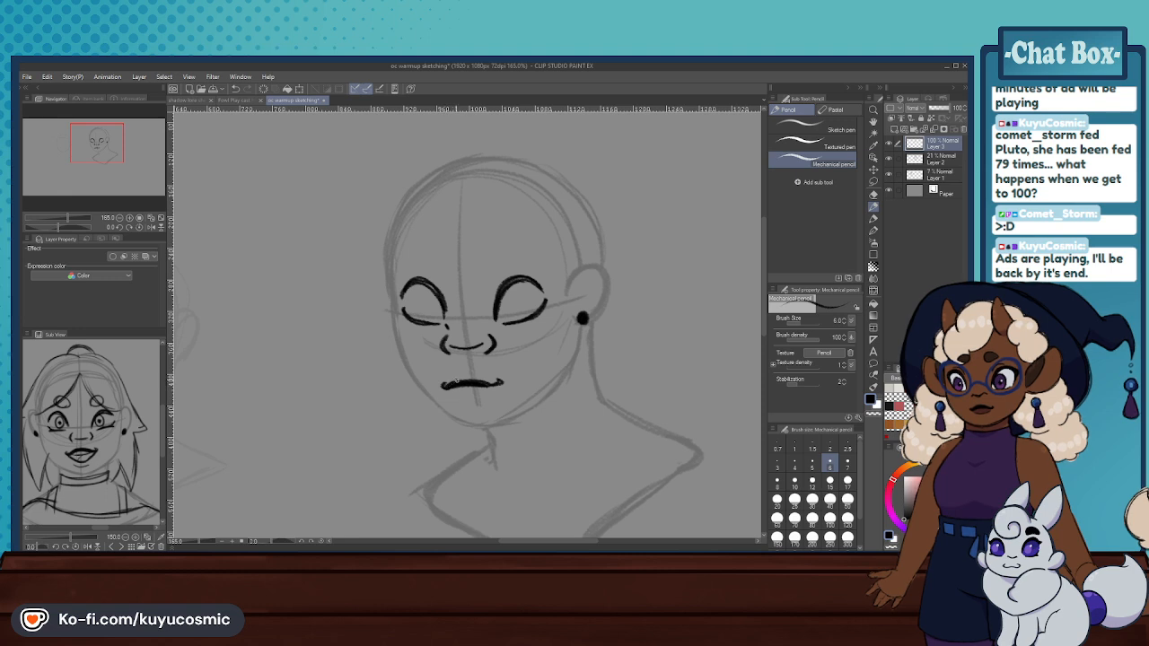
mouse_move(469, 383)
mouse_down()
mouse_move(495, 385)
mouse_move(475, 392)
mouse_up()
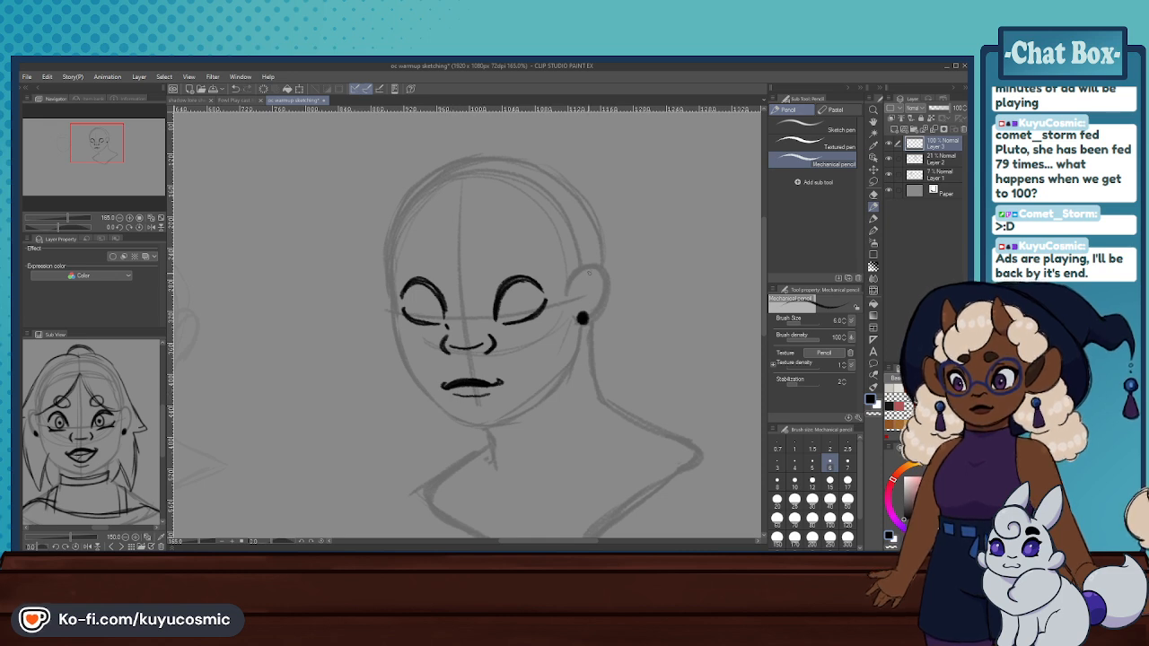
- Lasso the mouth, shift it slightly toward the ear side with the Scale/Rotate transform and clear the selection
click(874, 182)
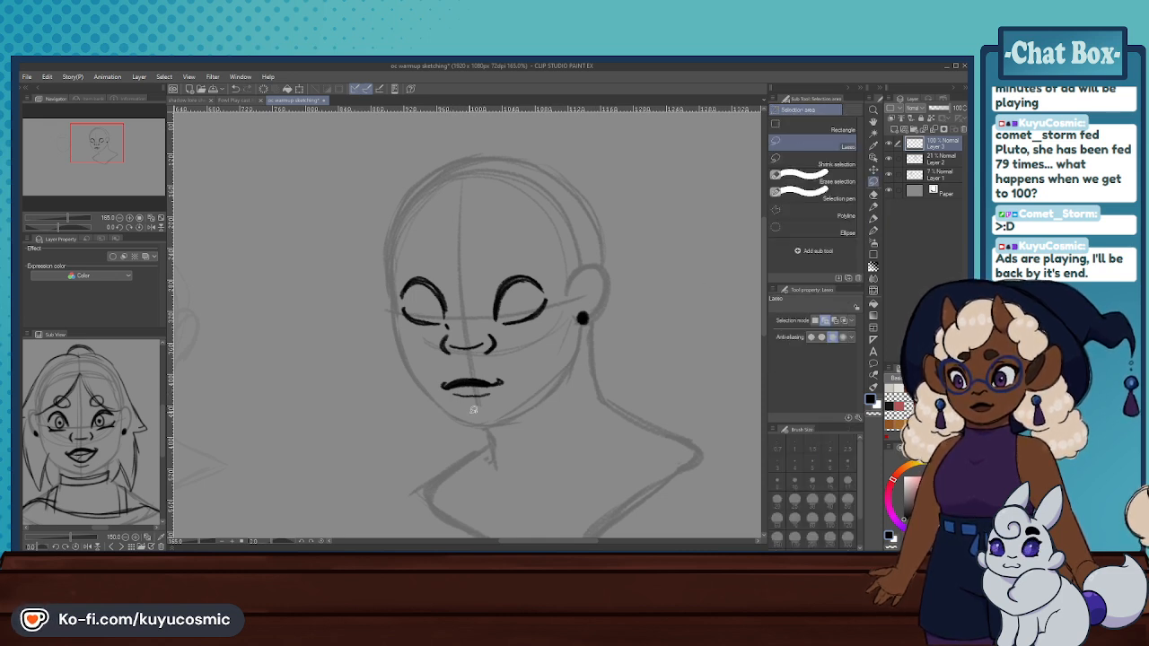
drag(455, 366, 458, 367)
key(ctrl+t)
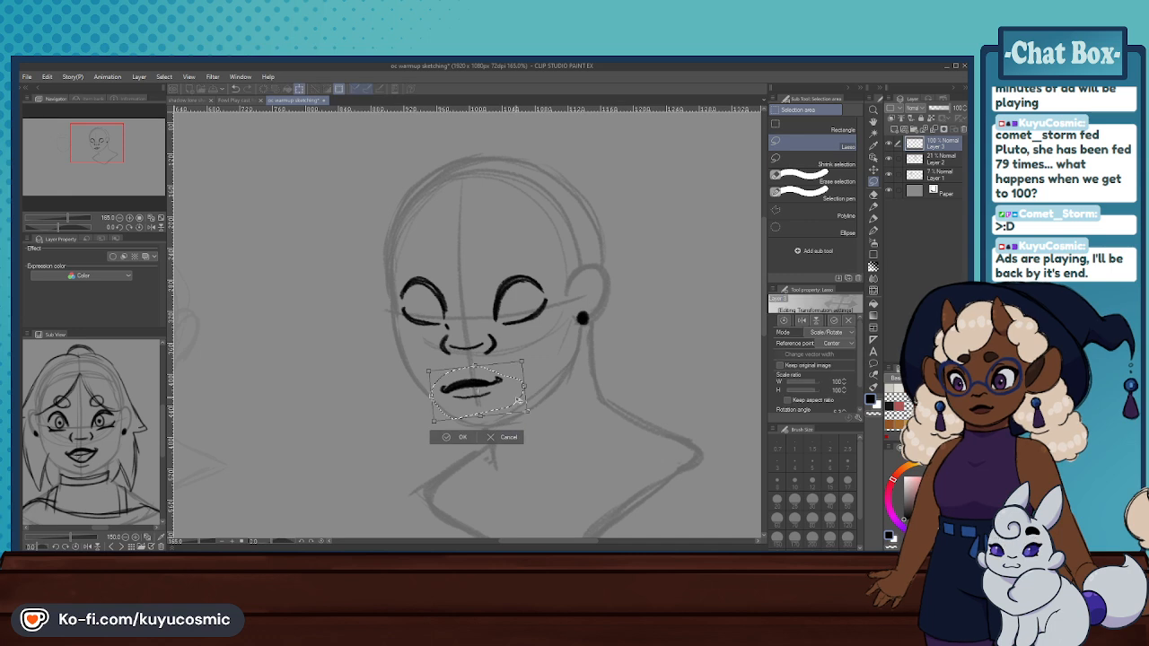
mouse_move(508, 404)
mouse_down()
mouse_move(539, 389)
mouse_move(506, 403)
mouse_up()
click(464, 435)
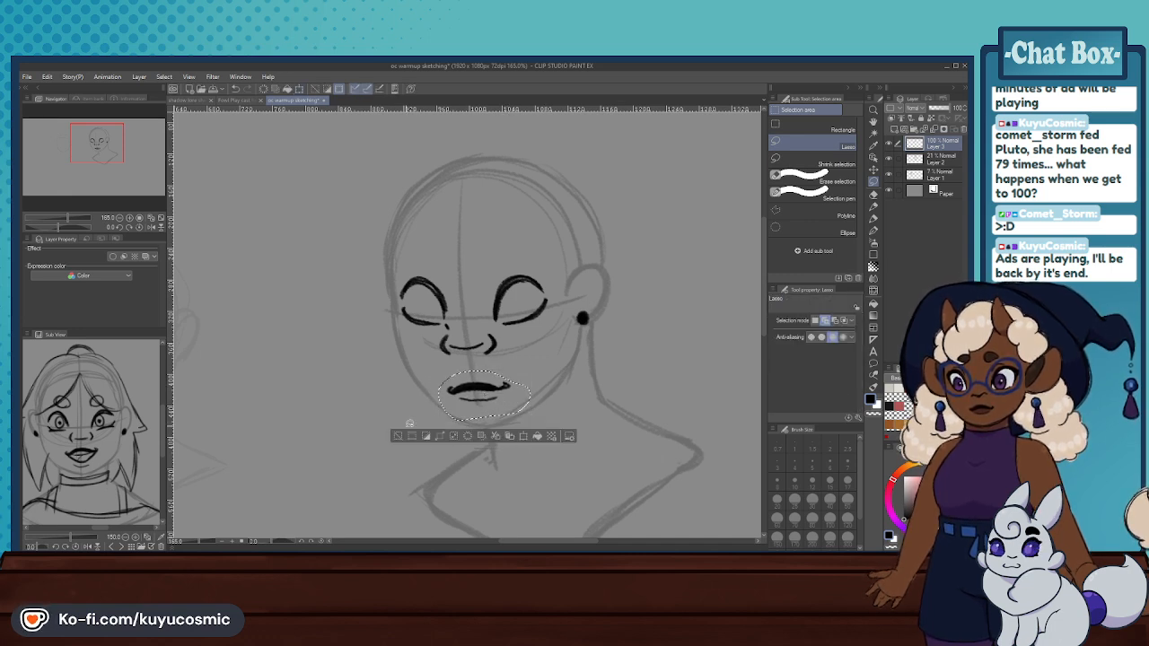
key(ctrl+d)
- Refine the upper lip with the Mechanical pencil, erase the lower-lip line and redraw it as a short curve
click(873, 207)
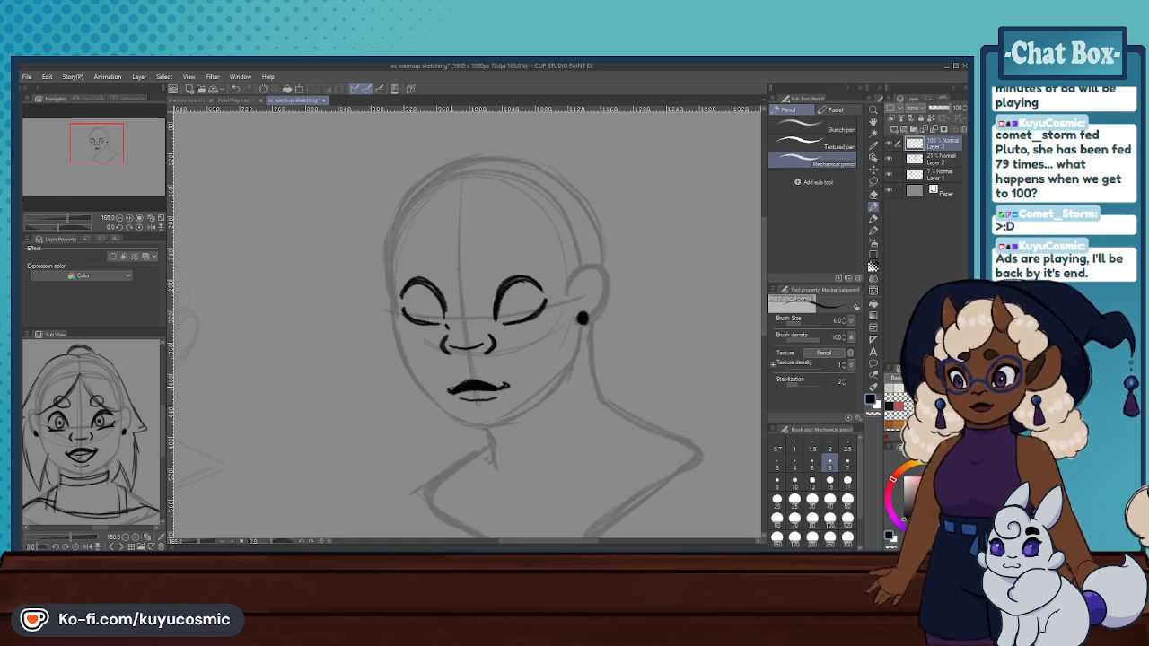
click(873, 194)
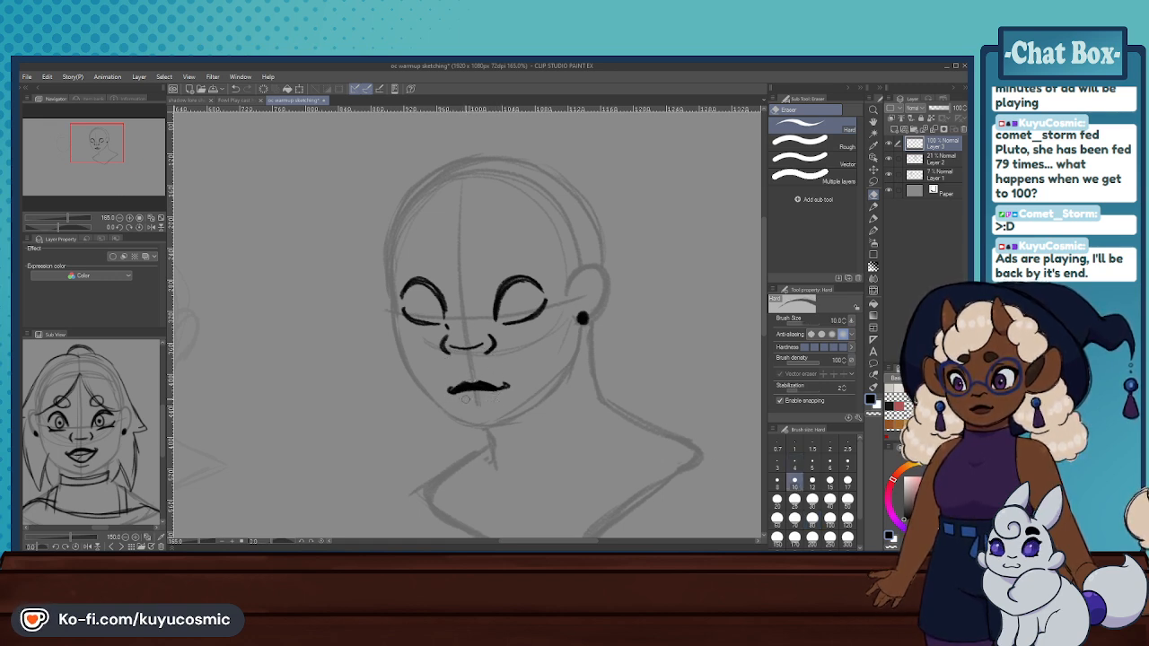
click(871, 206)
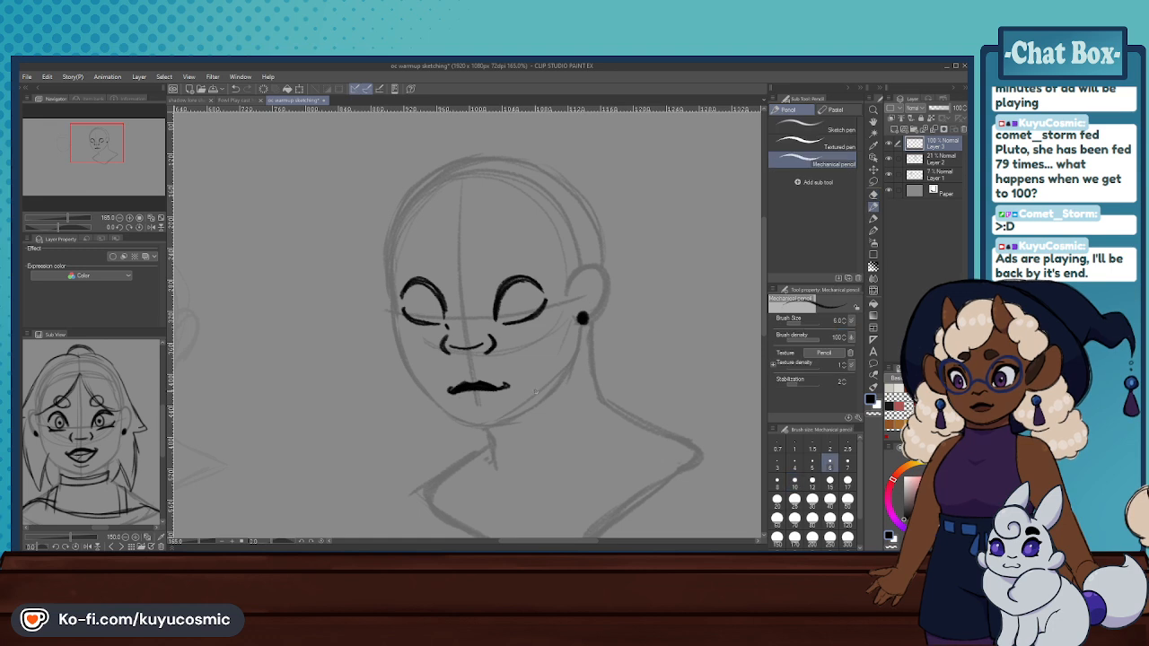
drag(461, 399, 489, 397)
key(ctrl+z)
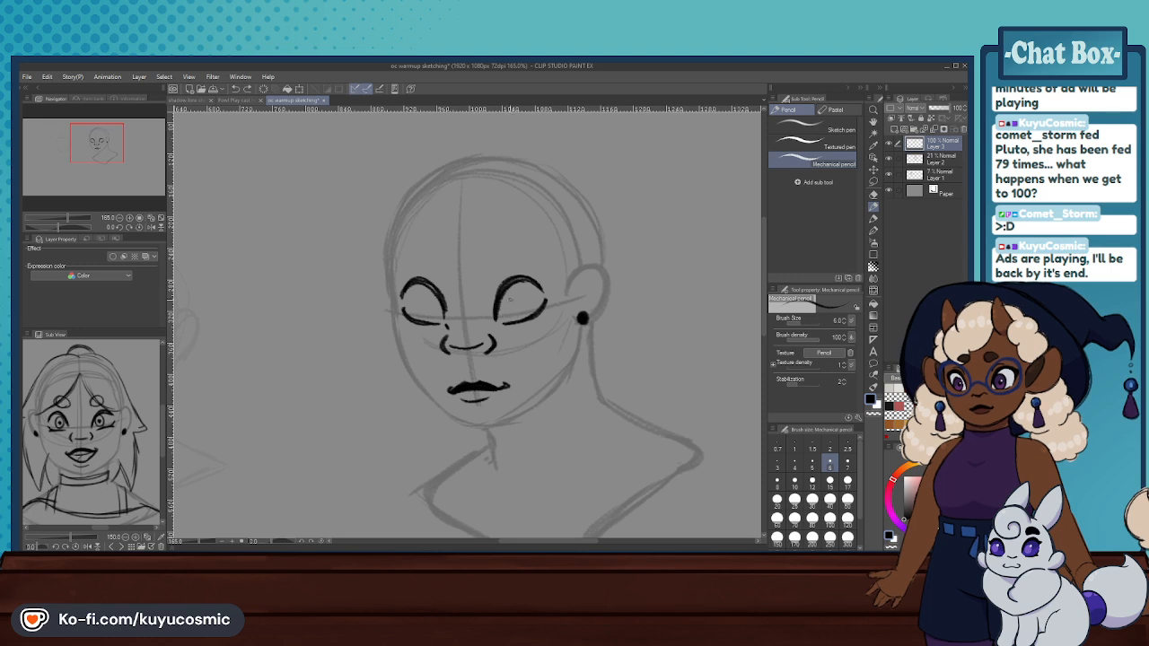
- Draw a round iris with a pupil inside each eye using the Mechanical pencil
drag(508, 300, 510, 307)
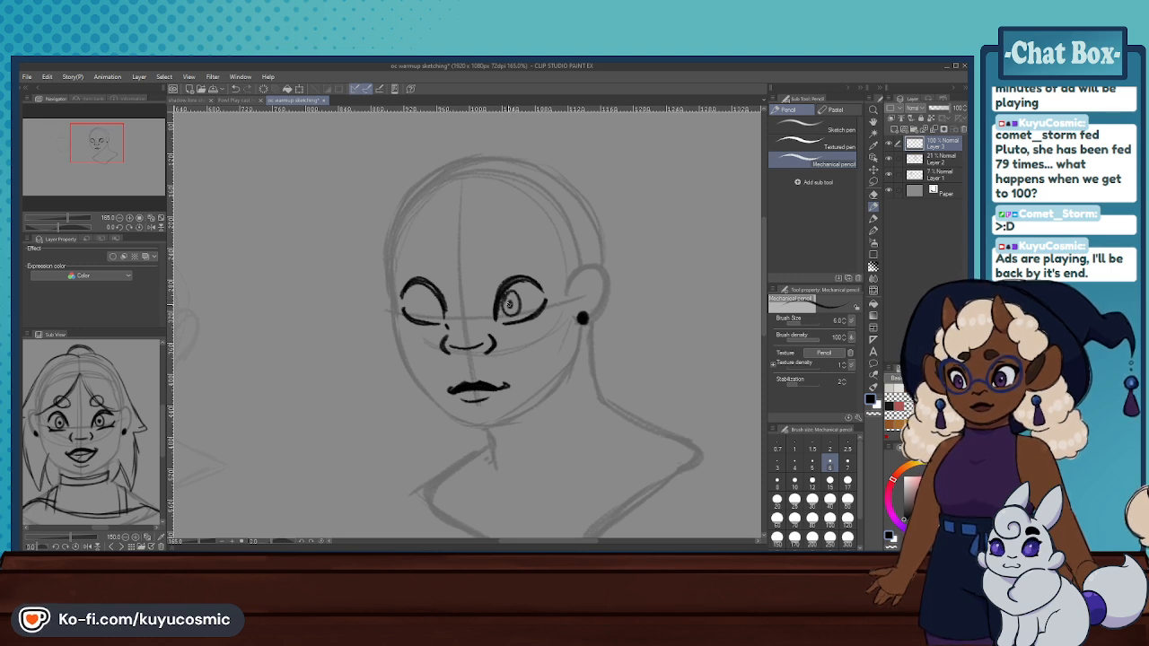
drag(412, 294, 413, 308)
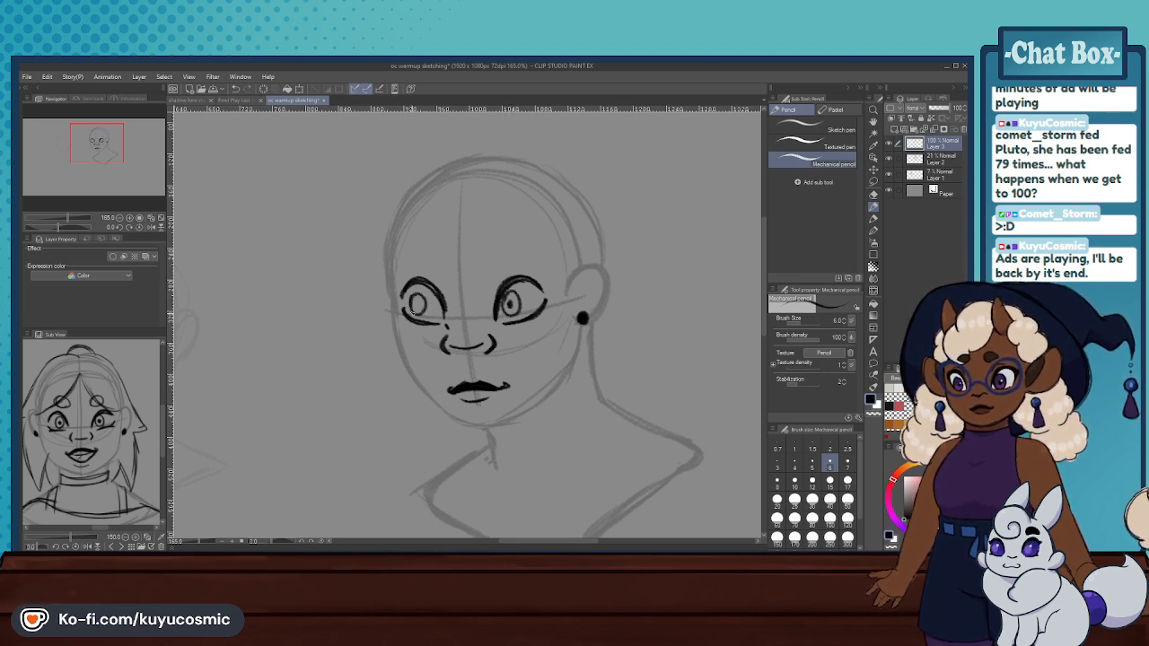
scroll(518, 265, down, 4)
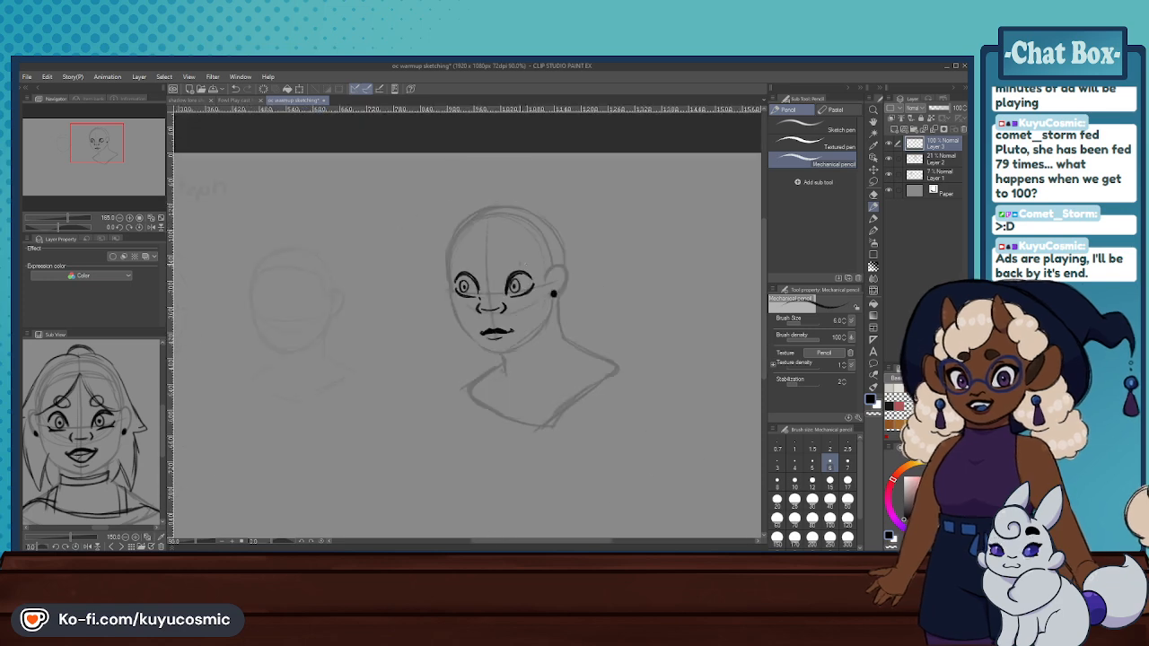
- Add a small lash flick at the outer corner of each eye's lower lid, redrawing the ear-side one shorter
scroll(520, 274, up, 6)
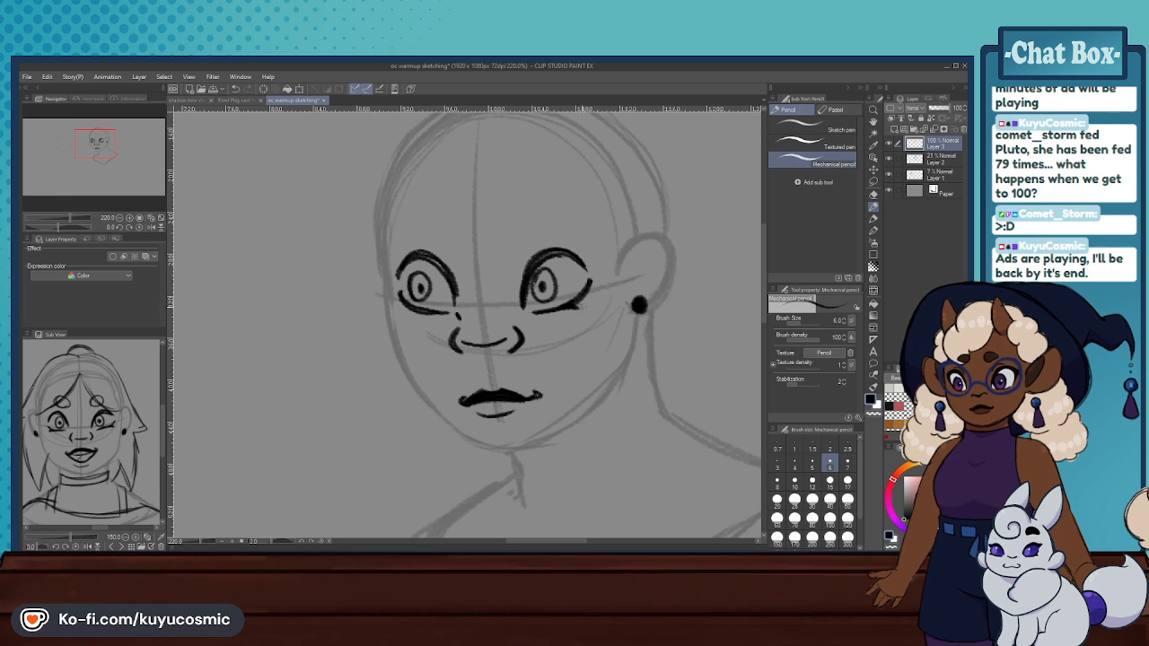
drag(580, 300, 597, 288)
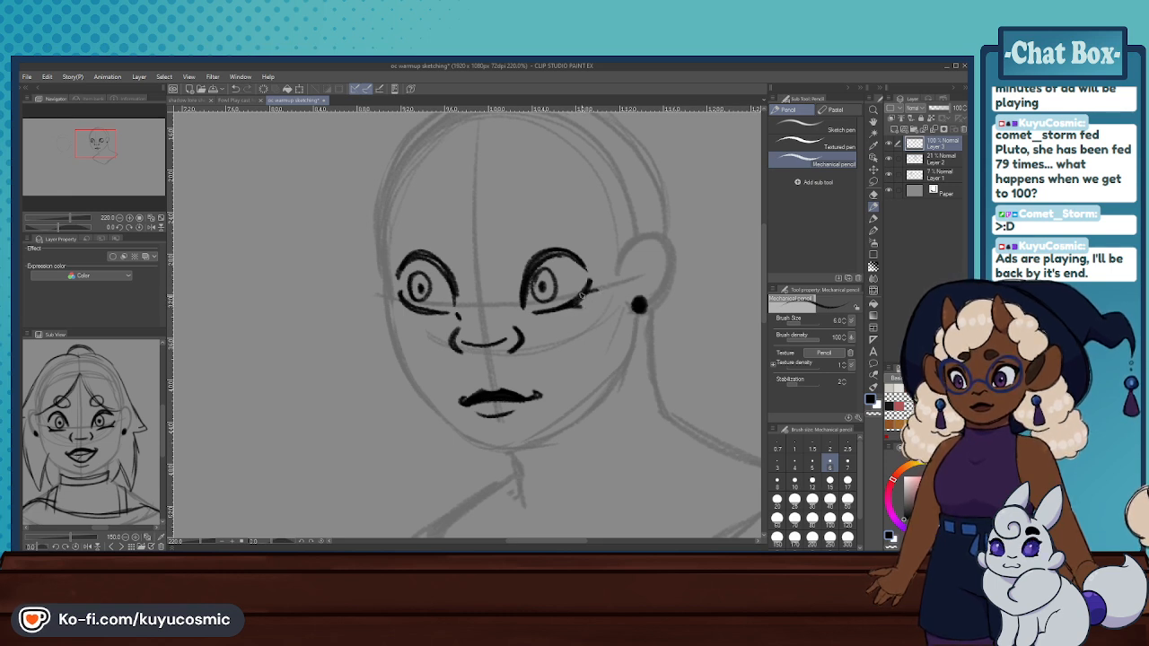
drag(406, 302, 397, 298)
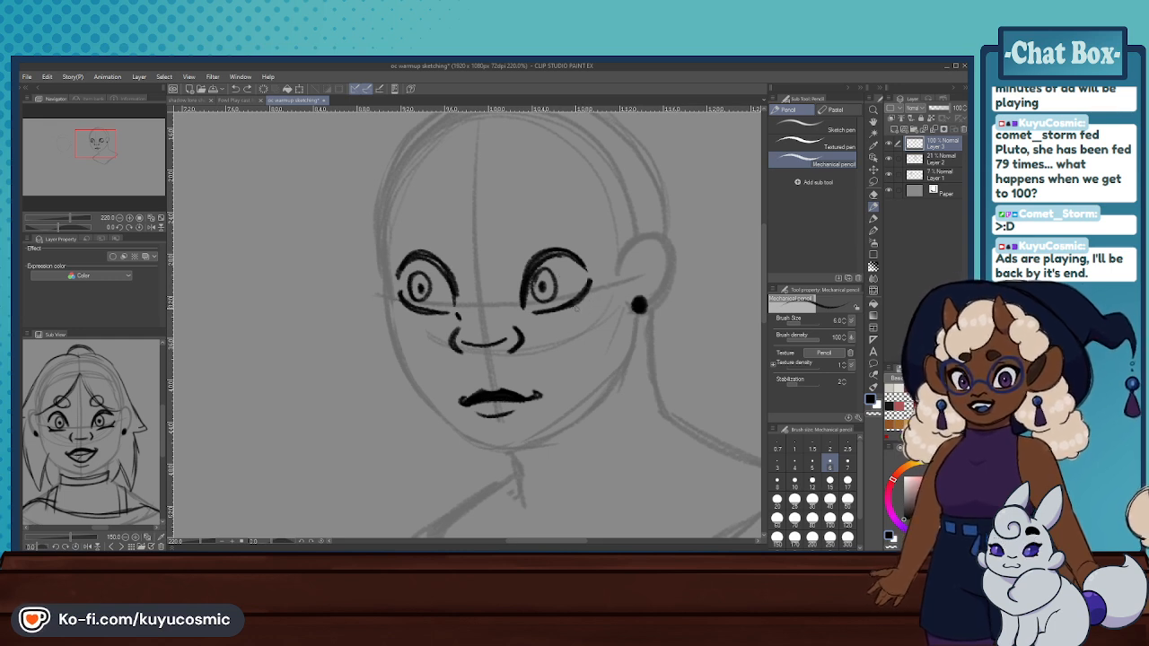
drag(582, 300, 595, 289)
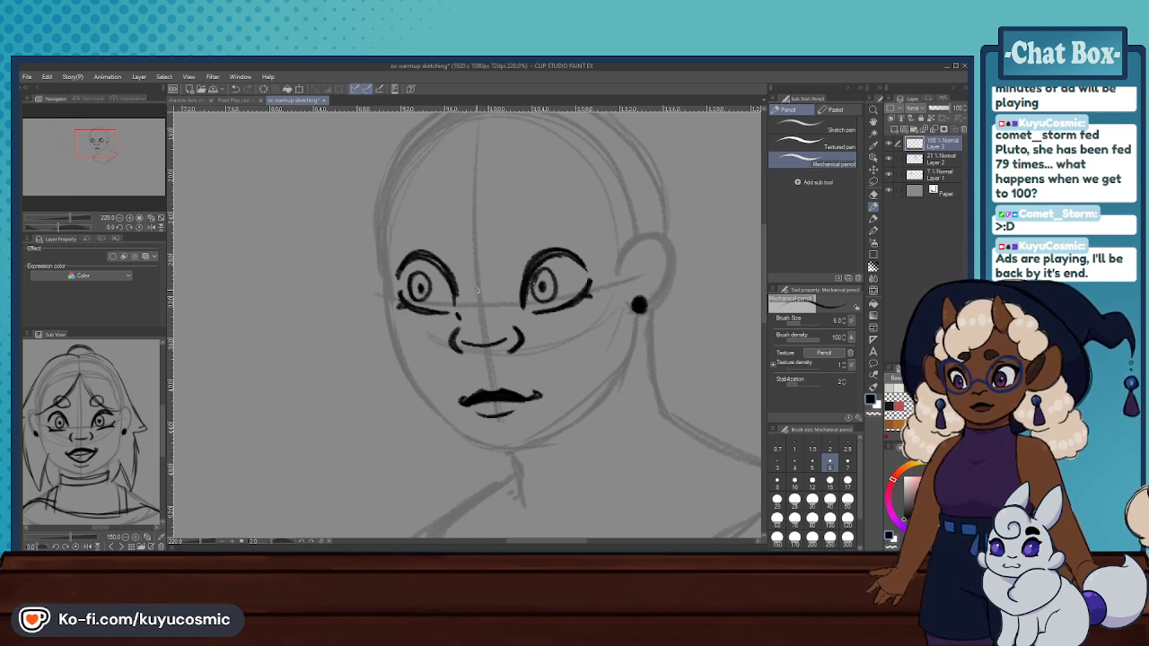
- Thicken both upper lids and extend their outer ends into pointed lash wings
drag(530, 269, 594, 260)
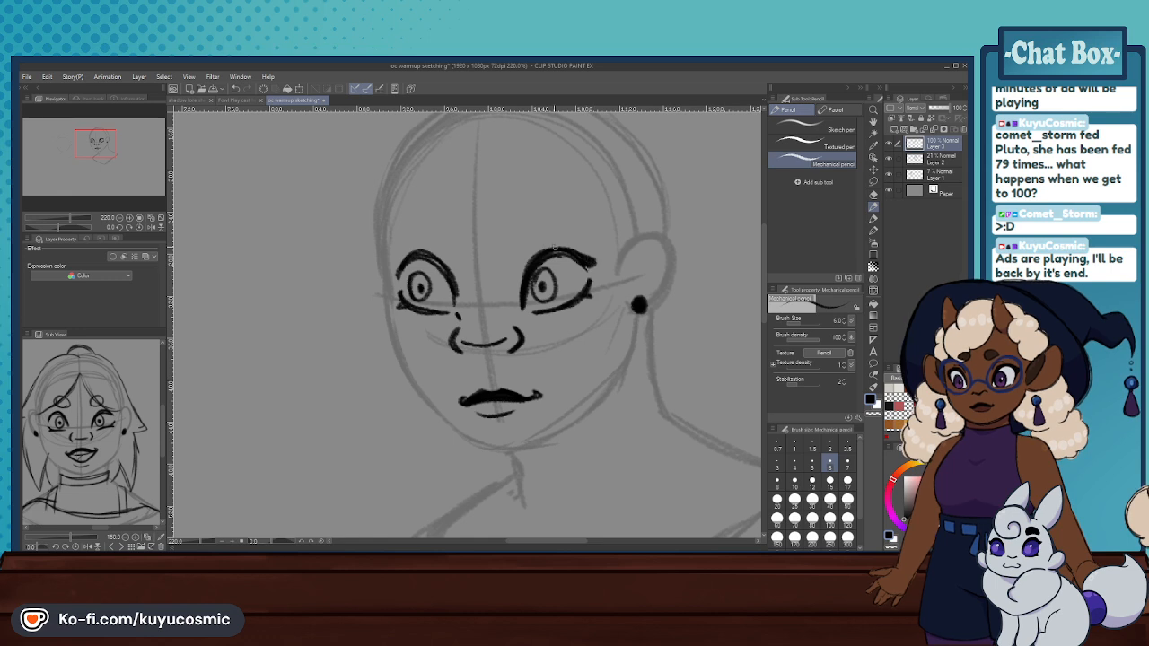
mouse_move(441, 268)
mouse_down()
mouse_move(410, 256)
mouse_move(389, 268)
mouse_move(419, 253)
mouse_move(451, 288)
mouse_up()
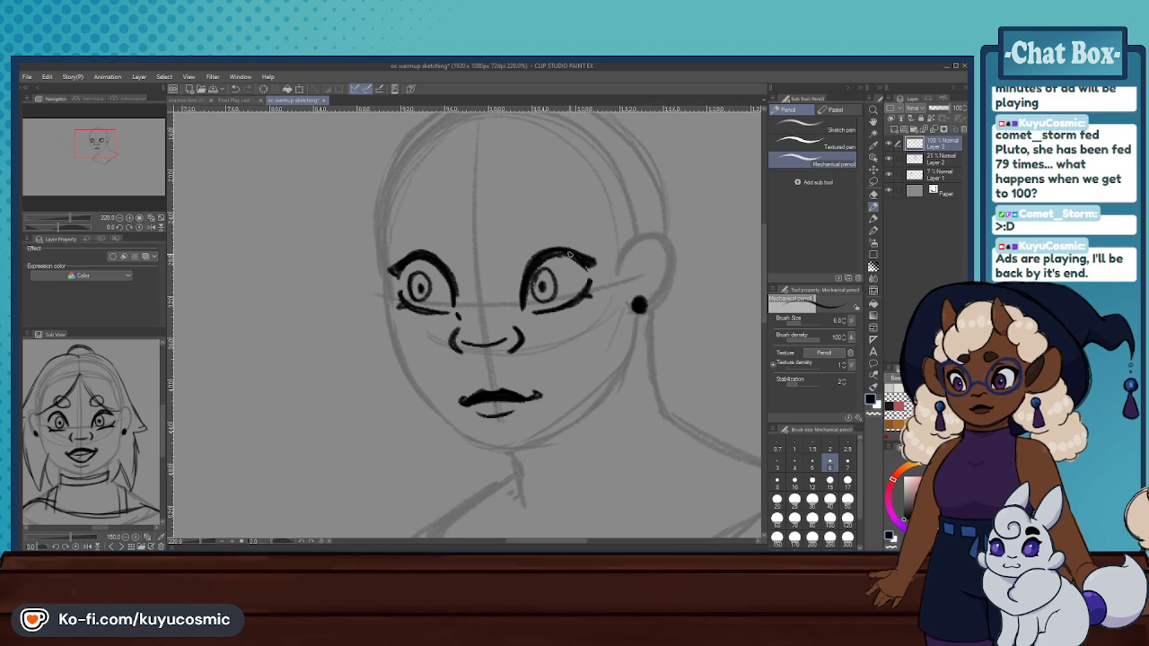
scroll(440, 253, down, 5)
scroll(437, 252, up, 3)
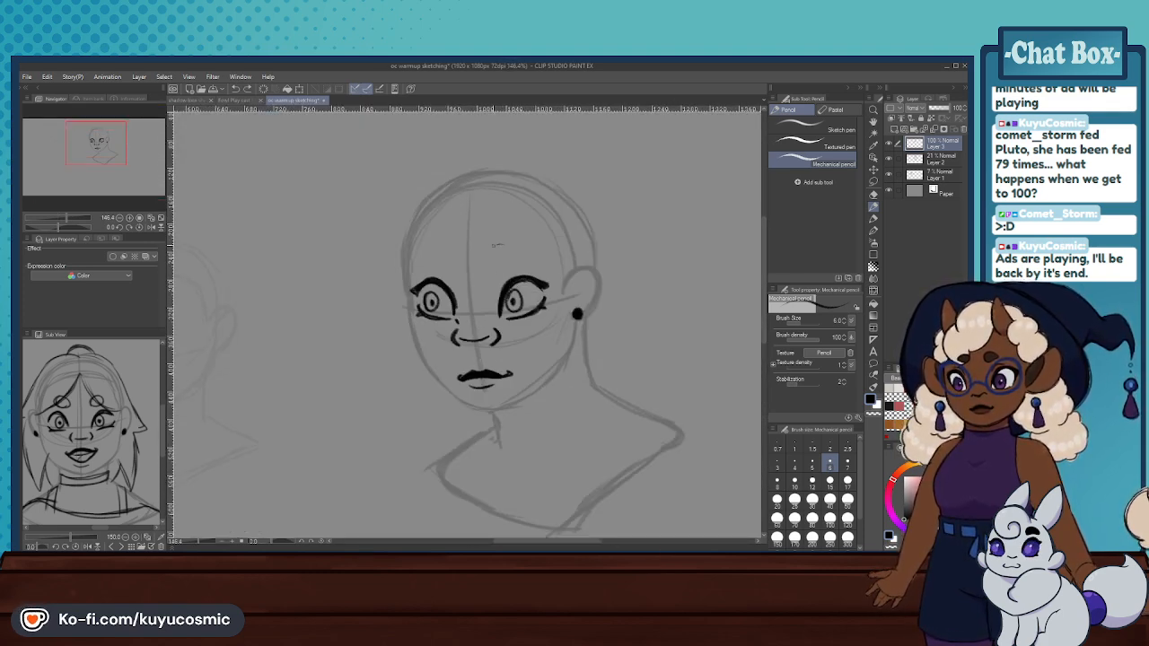
key(ctrl+z)
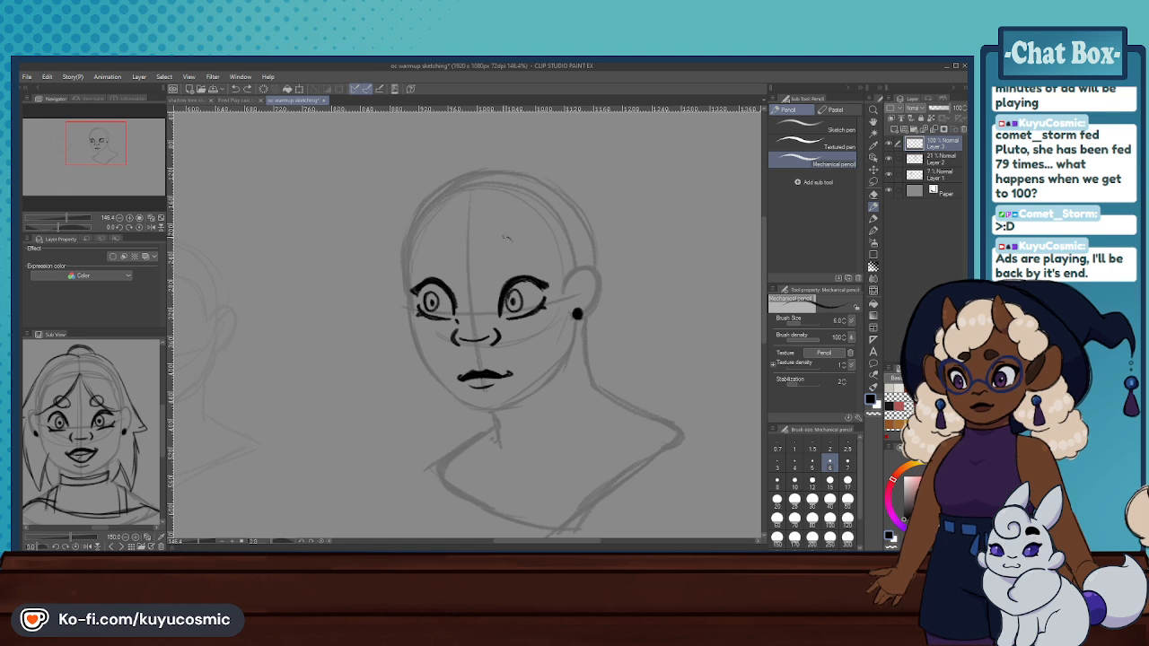
drag(505, 236, 512, 242)
key(ctrl+z)
drag(425, 262, 446, 260)
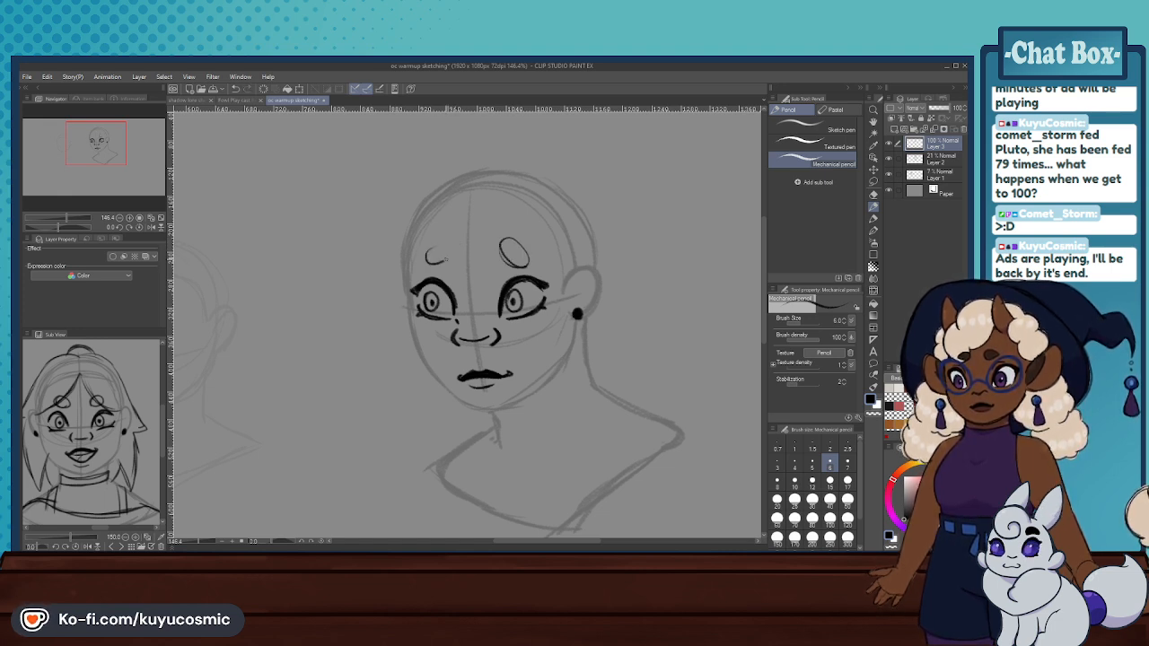
key(ctrl+z)
key(ctrl+z)
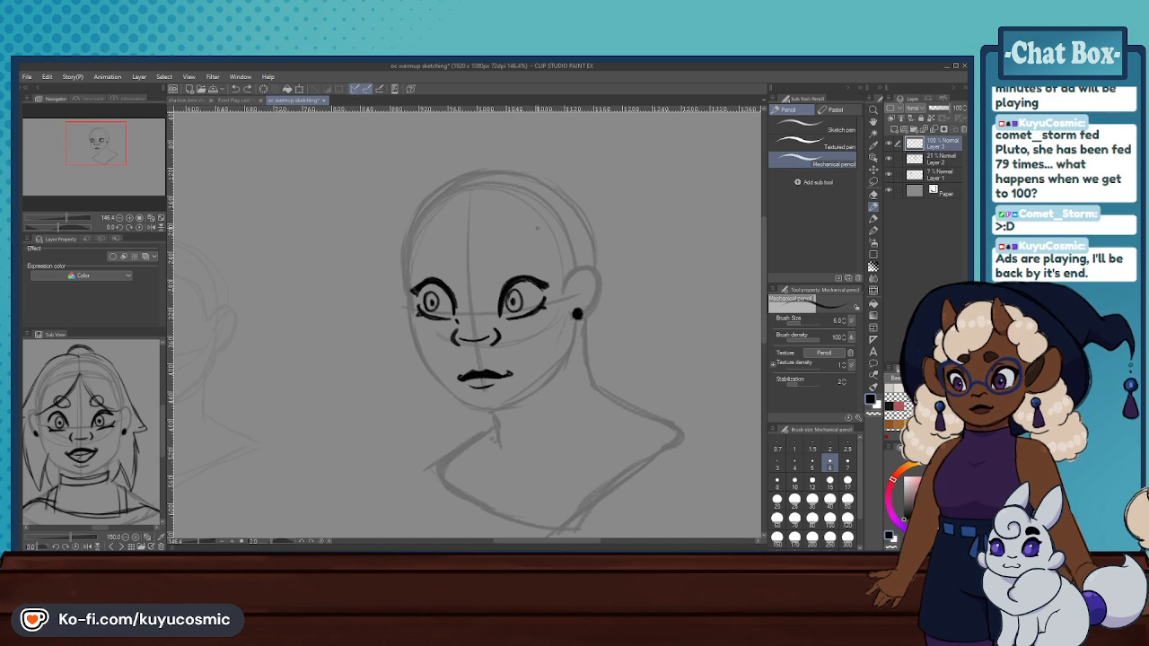
key(ctrl+z)
mouse_move(512, 252)
mouse_down()
mouse_move(501, 247)
mouse_move(505, 268)
mouse_move(508, 243)
mouse_up()
key(ctrl+z)
key(ctrl+z)
key(ctrl+z)
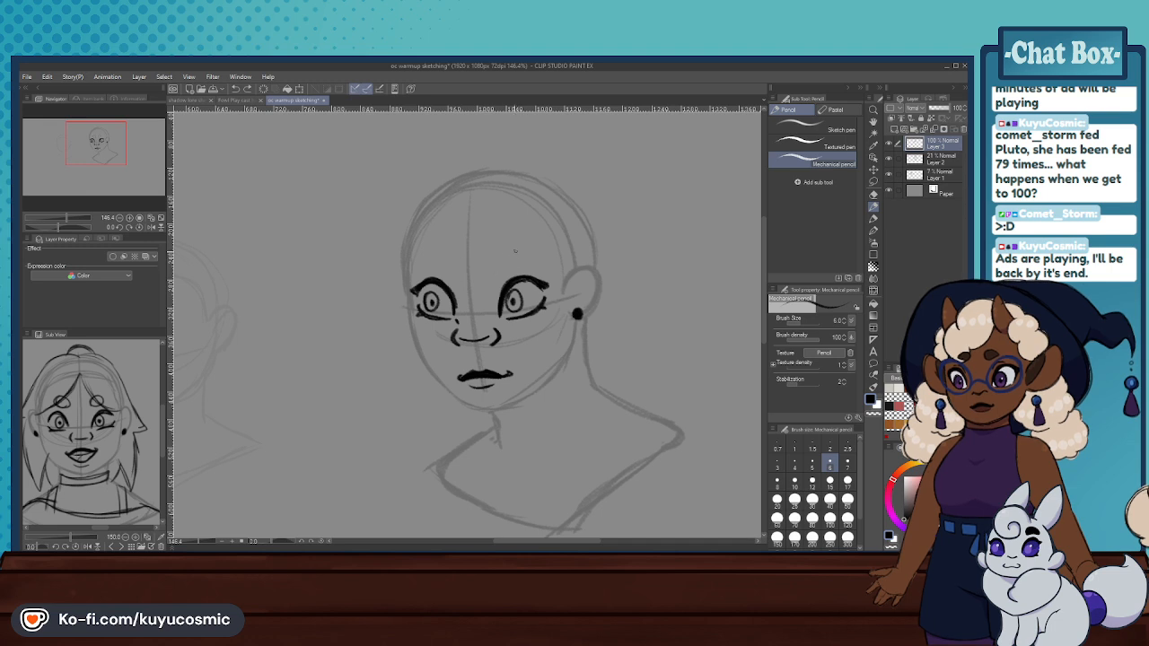
- Draw a small round brow outline above each eye with the Mechanical pencil
drag(423, 263, 430, 246)
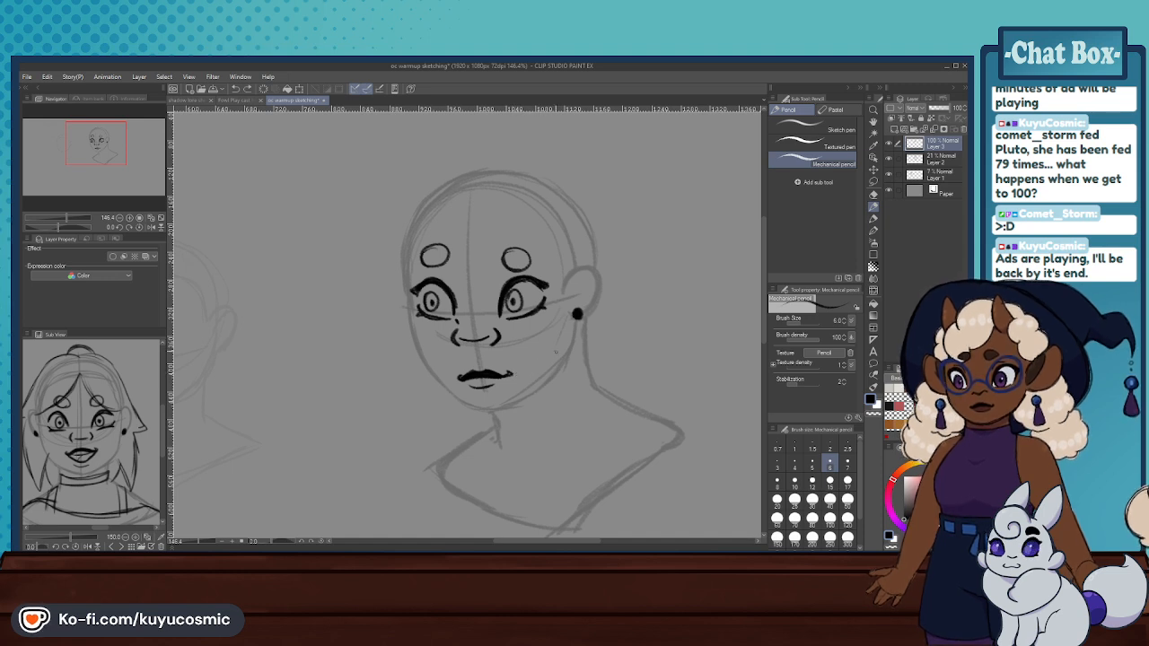
key(ctrl+alt+0)
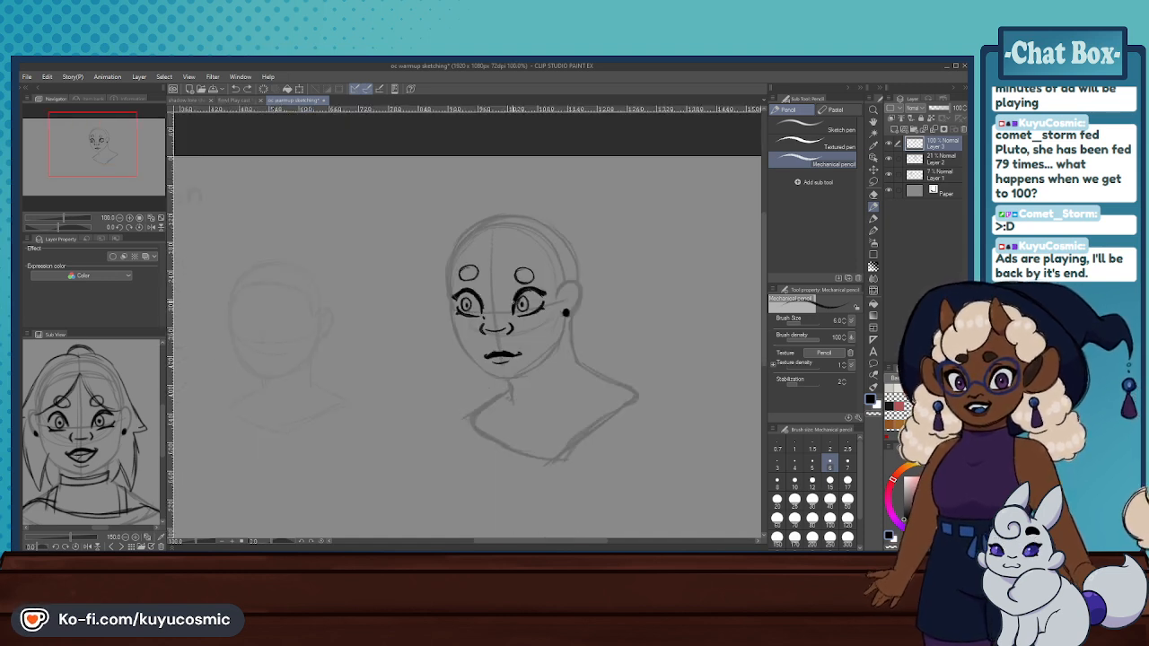
scroll(530, 300, up, 4)
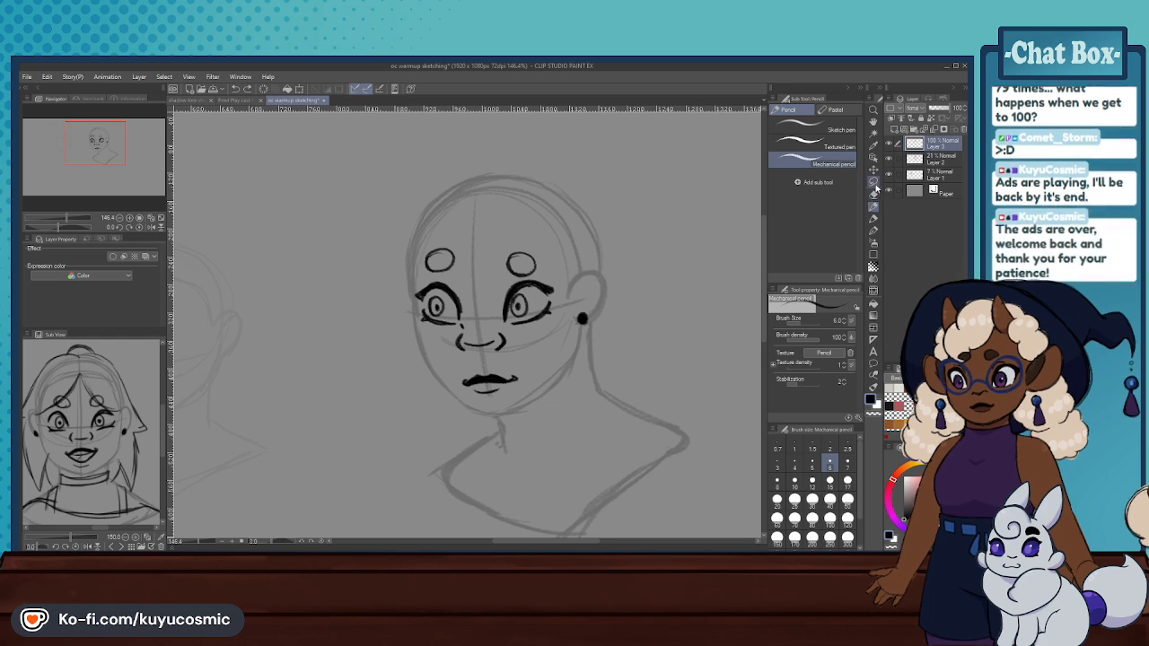
key(m)
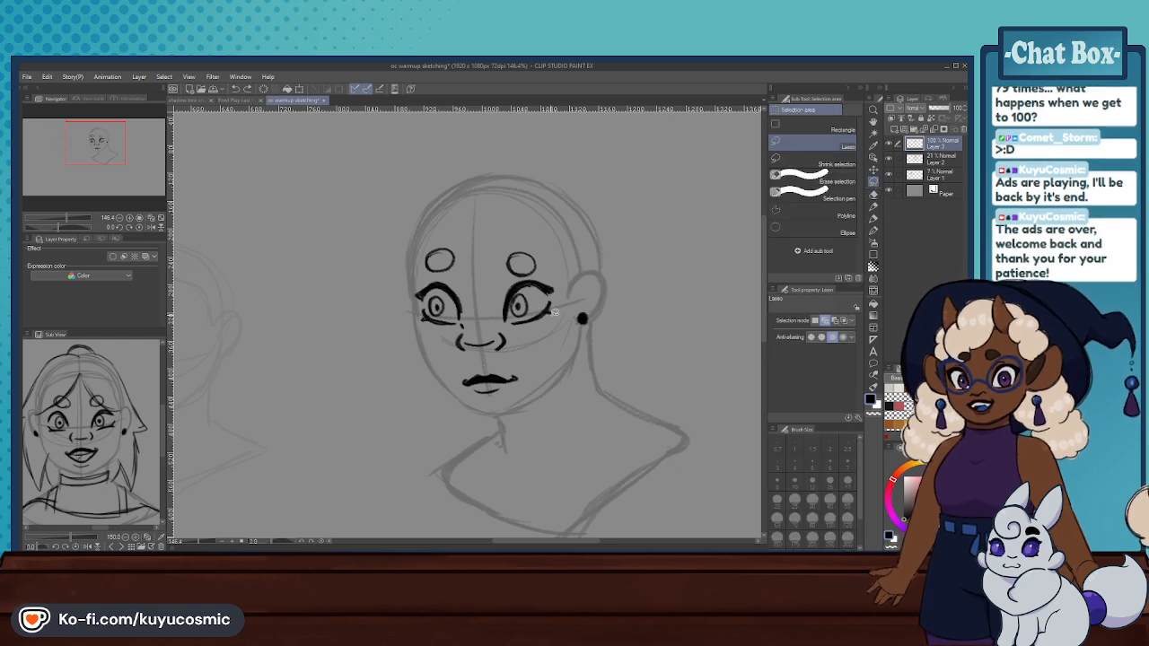
key(p)
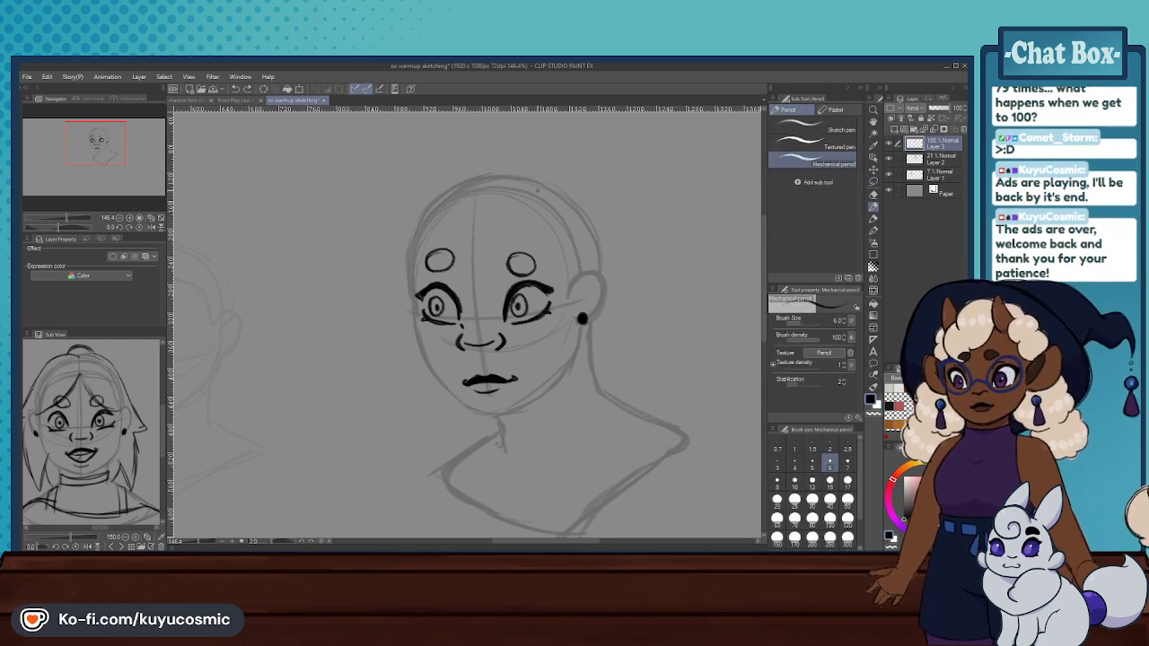
- In the cast headshots document, thicken the outer ends of the third character's upper lashes with the Mechanical pencil
click(242, 101)
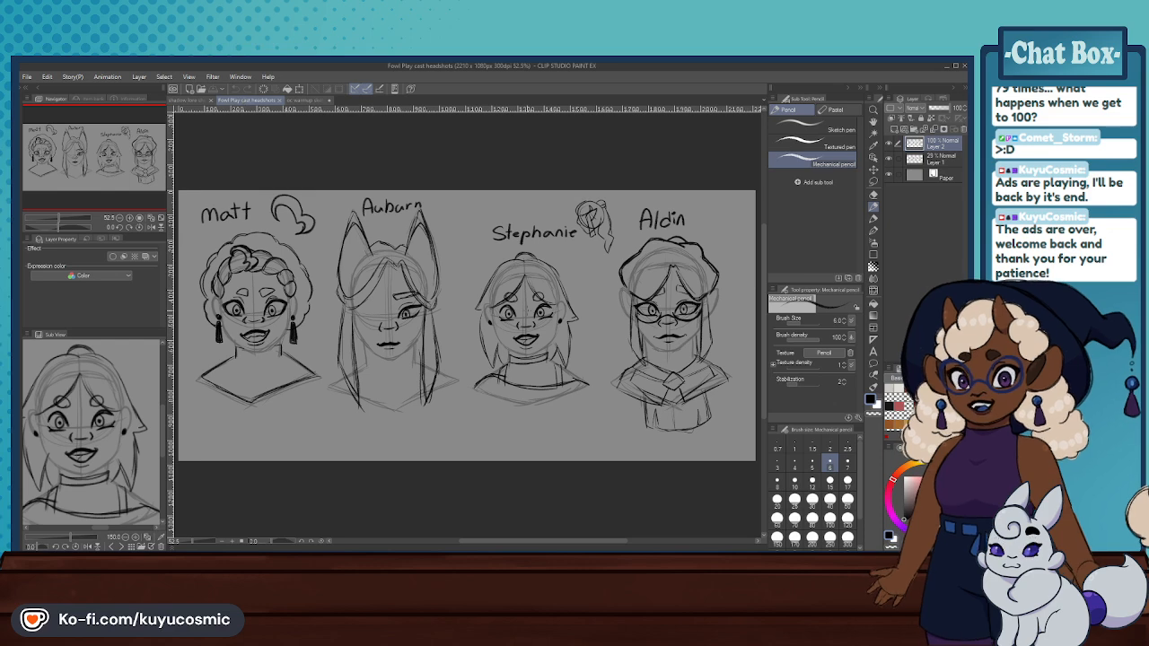
scroll(538, 314, up, 6)
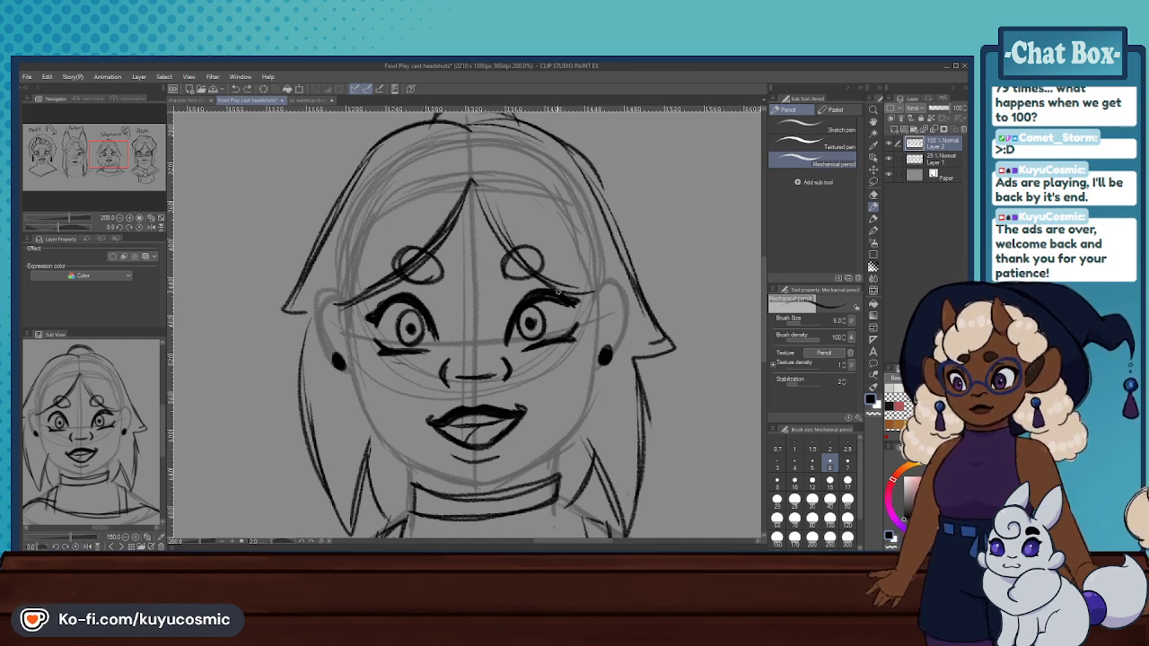
scroll(563, 285, down, 3)
scroll(507, 305, down, 3)
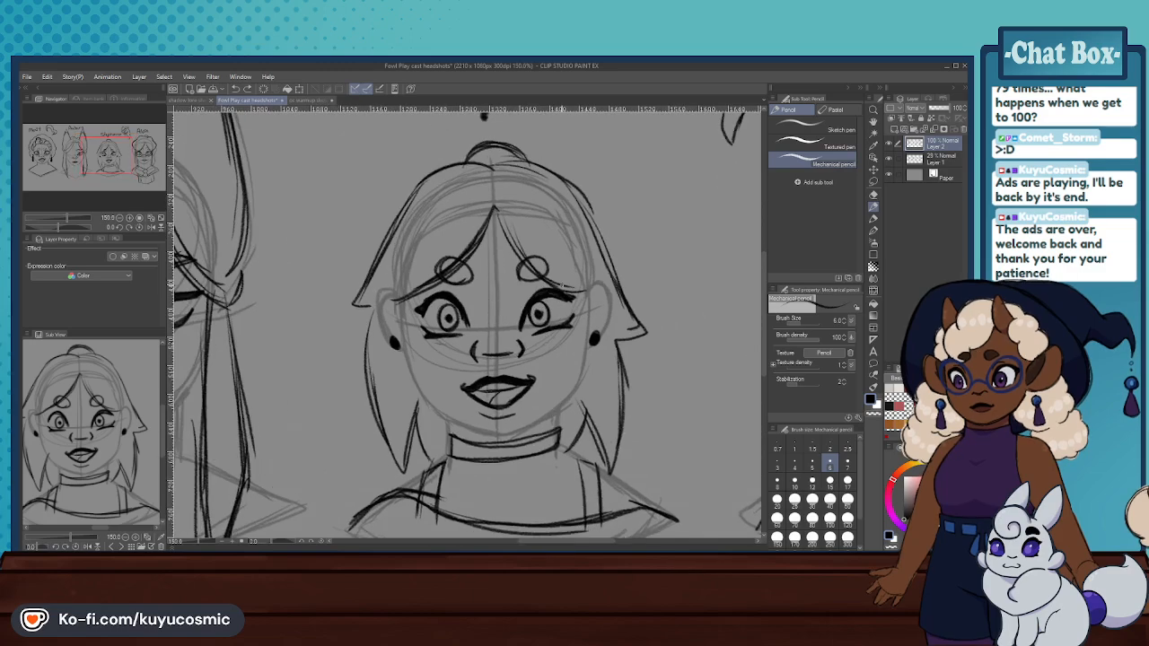
scroll(548, 276, up, 5)
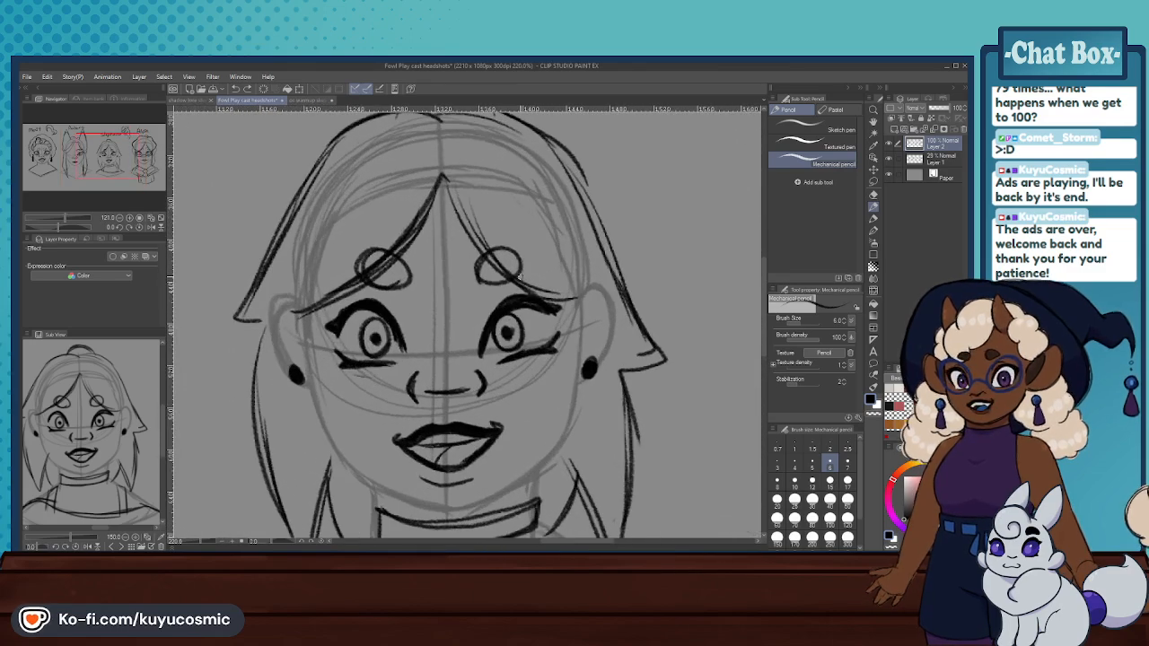
drag(565, 305, 540, 301)
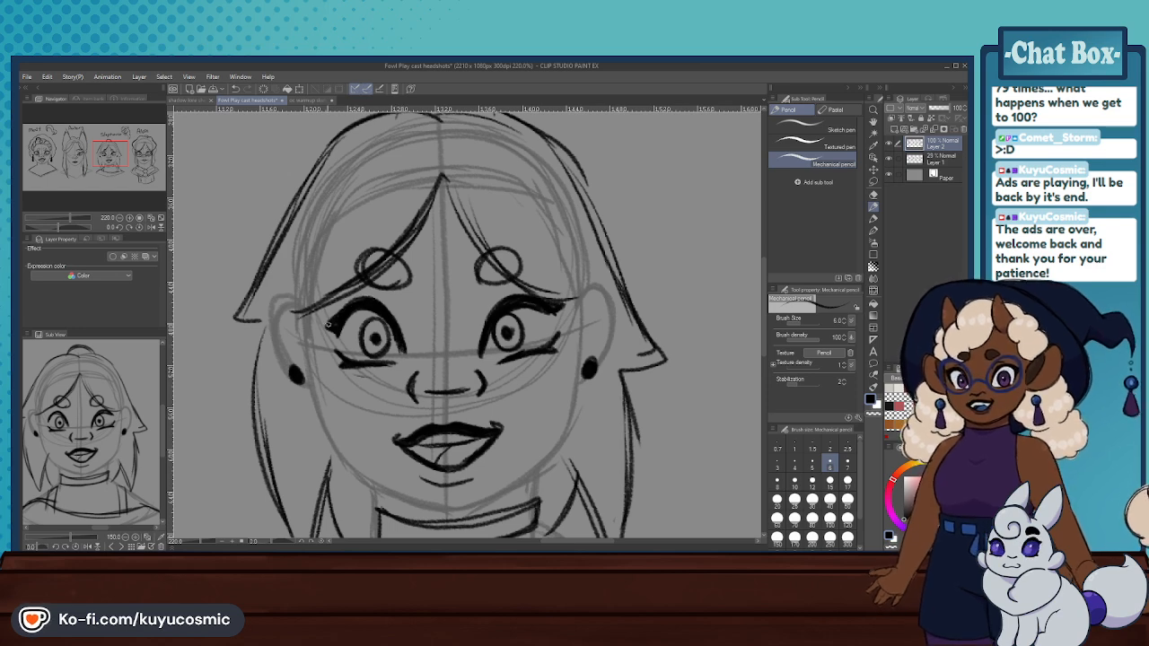
drag(341, 312, 325, 327)
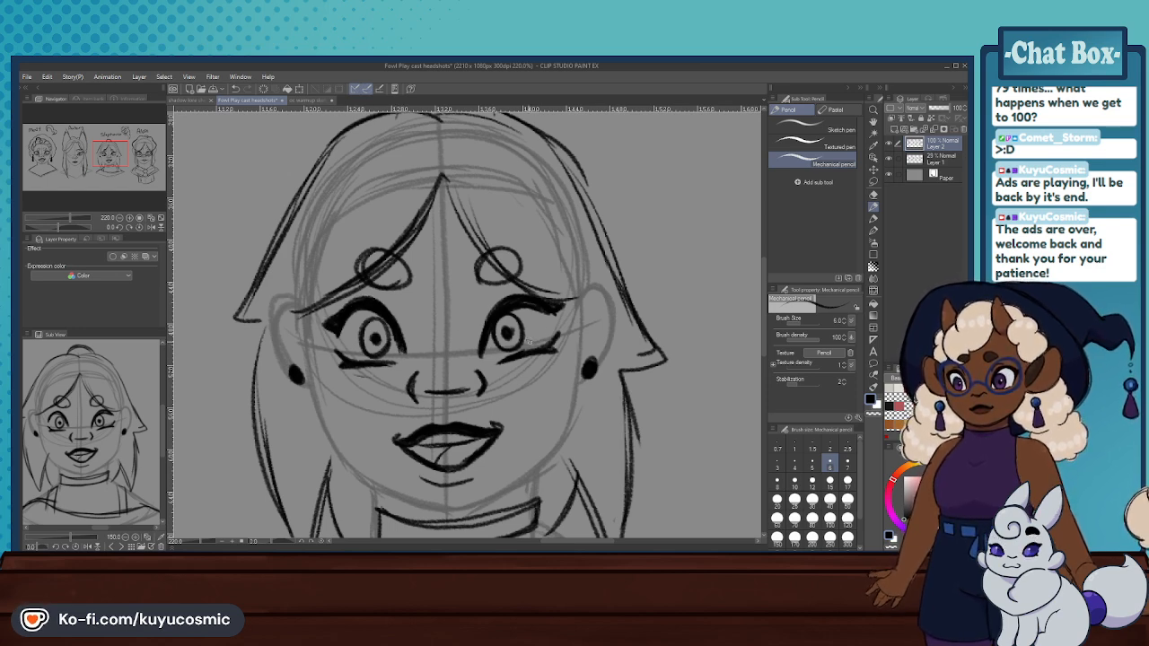
scroll(518, 318, down, 8)
scroll(588, 291, up, 4)
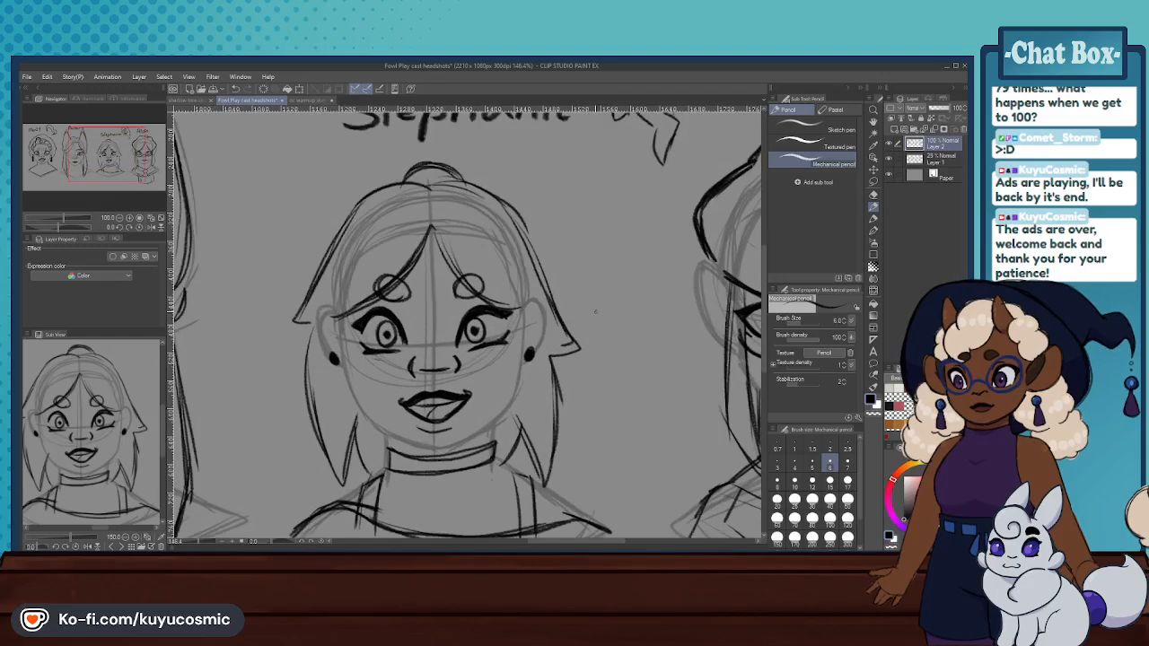
- Return to the warmup sketching document and erase the irises, pupils and lower lids of both eyes with the Hard eraser at size 30
click(306, 101)
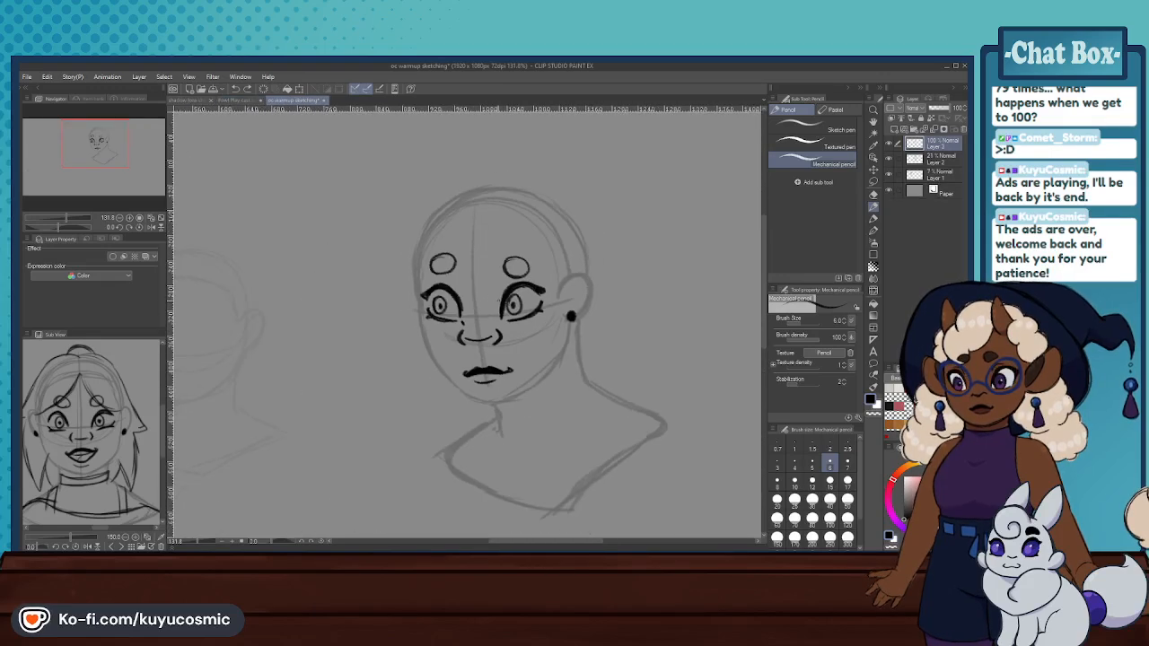
scroll(498, 303, up, 4)
scroll(498, 303, down, 5)
scroll(498, 303, up, 6)
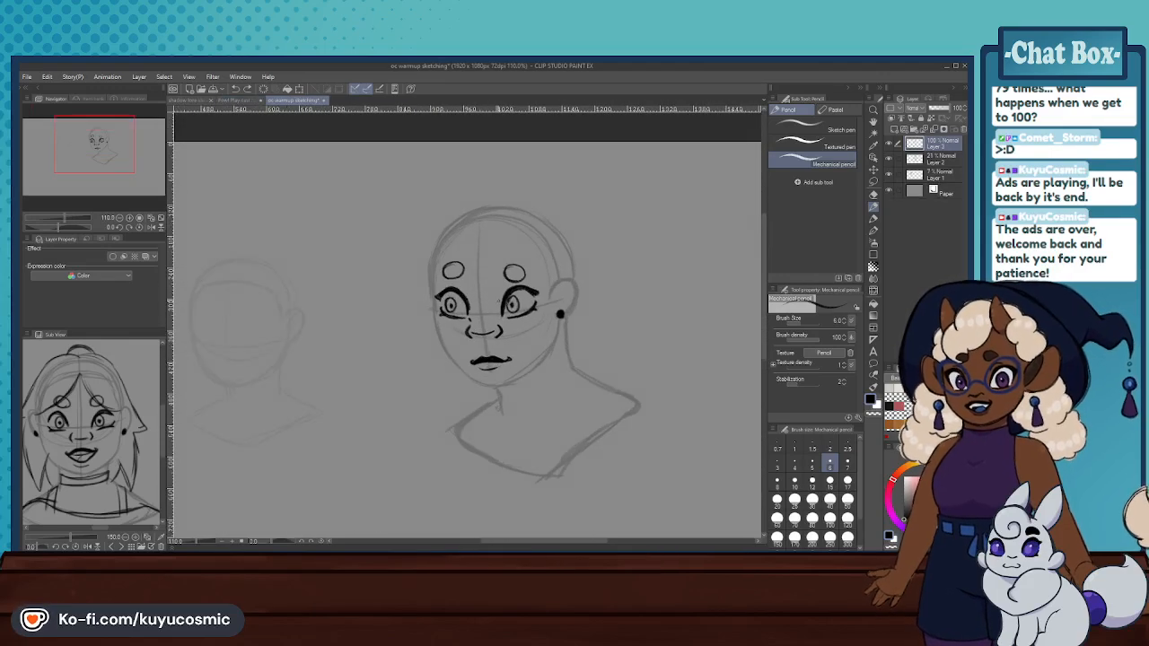
click(875, 183)
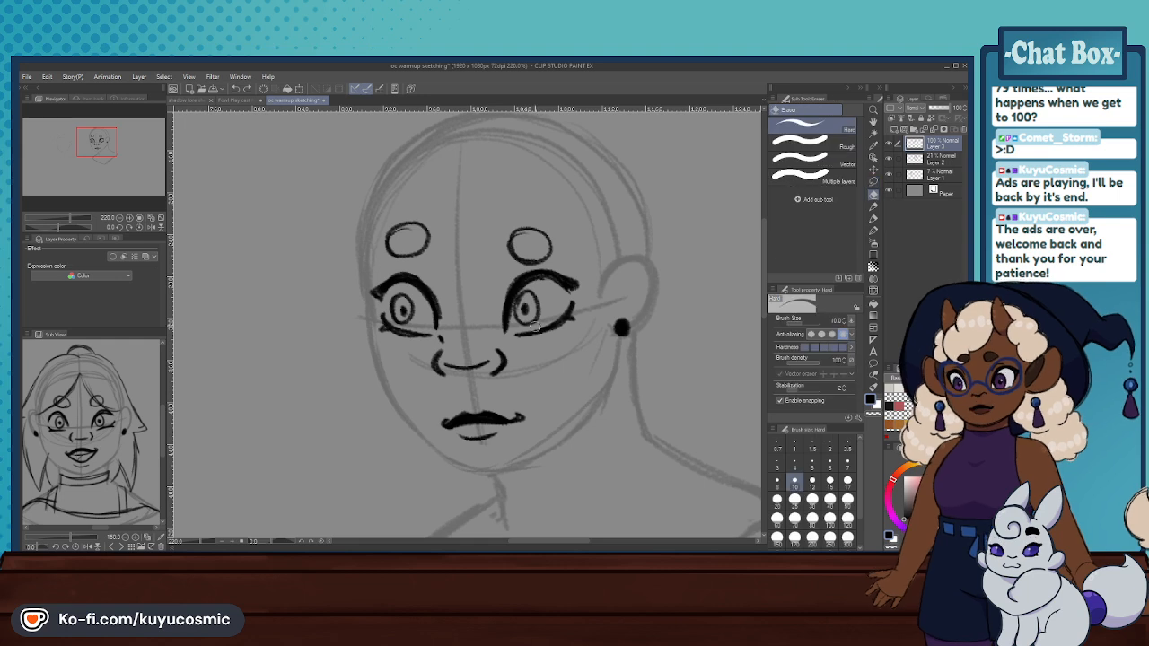
click(813, 502)
drag(528, 360, 529, 302)
mouse_move(556, 311)
mouse_down()
mouse_move(550, 336)
mouse_move(566, 324)
mouse_up()
mouse_move(396, 336)
mouse_down()
mouse_move(390, 325)
mouse_move(406, 305)
mouse_move(417, 336)
mouse_up()
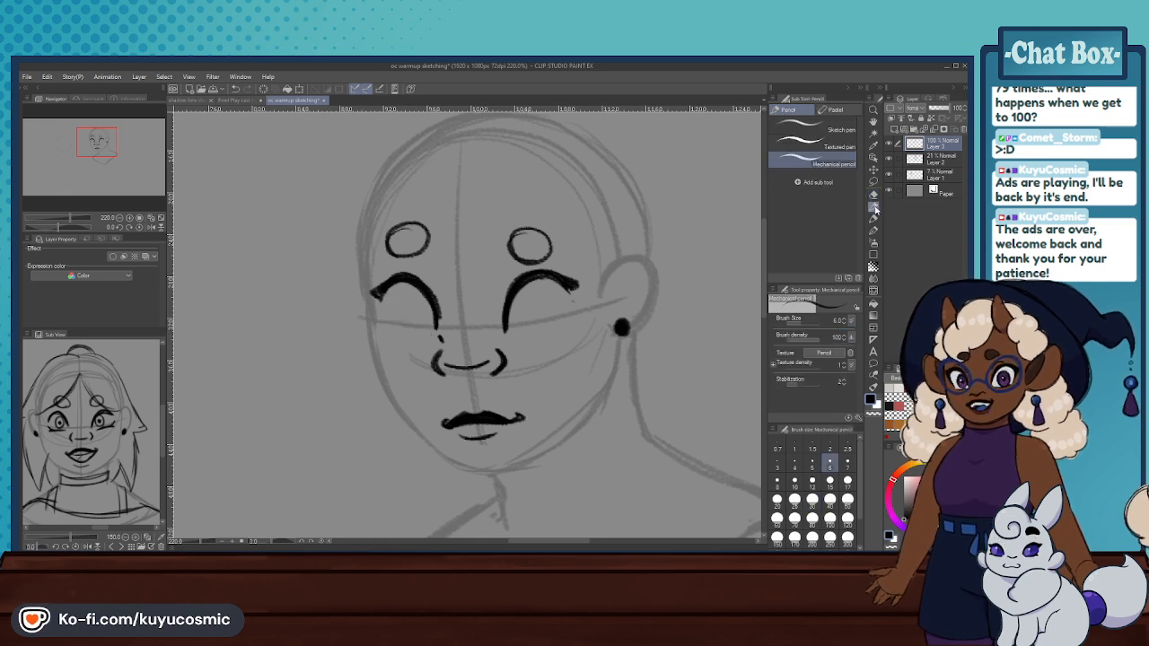
- Redraw the lower lid of each eye as a curved line with the Mechanical pencil
key(p)
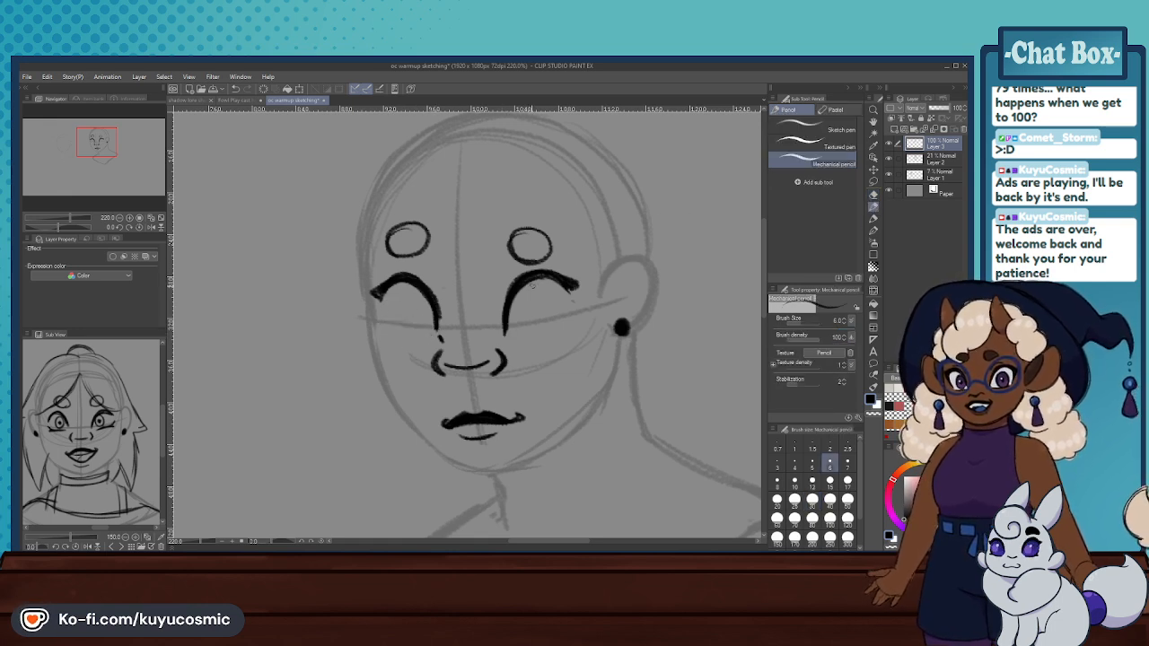
key(ctrl+z)
mouse_move(517, 336)
mouse_down()
mouse_move(564, 319)
mouse_move(530, 332)
mouse_up()
key(ctrl+z)
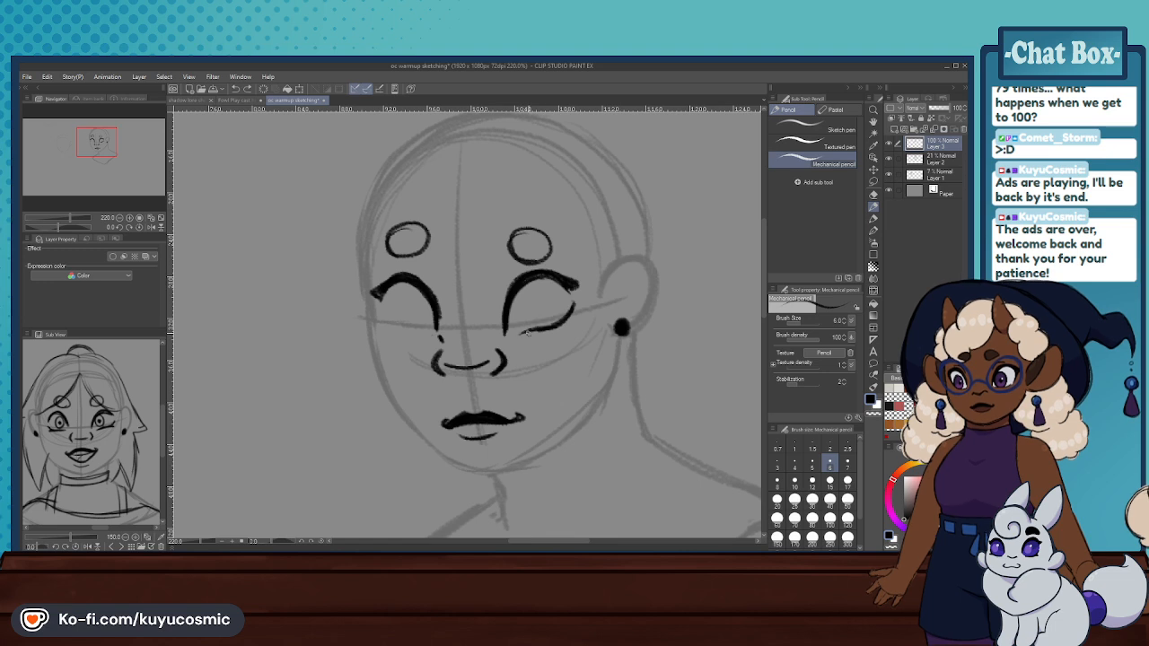
mouse_move(382, 309)
mouse_down()
mouse_move(424, 334)
mouse_move(391, 325)
mouse_up()
key(ctrl+z)
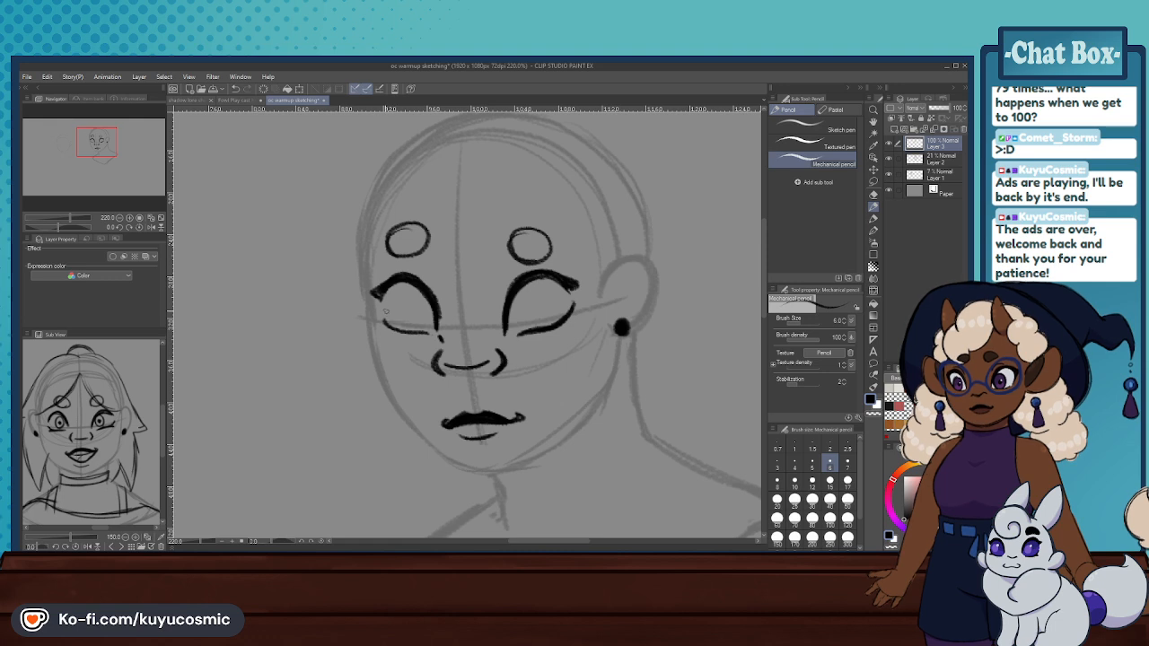
drag(393, 326, 423, 332)
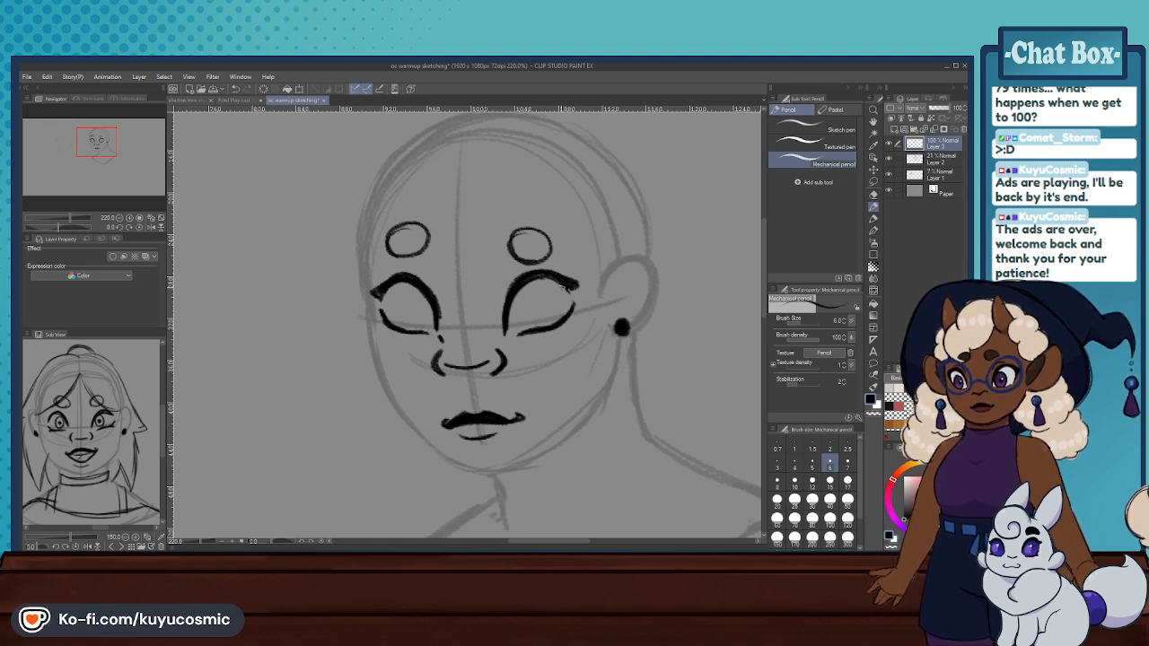
- Add an outer lash flick to the ear-side lower lid and thicken the outer wing of its upper lid
drag(550, 330, 572, 325)
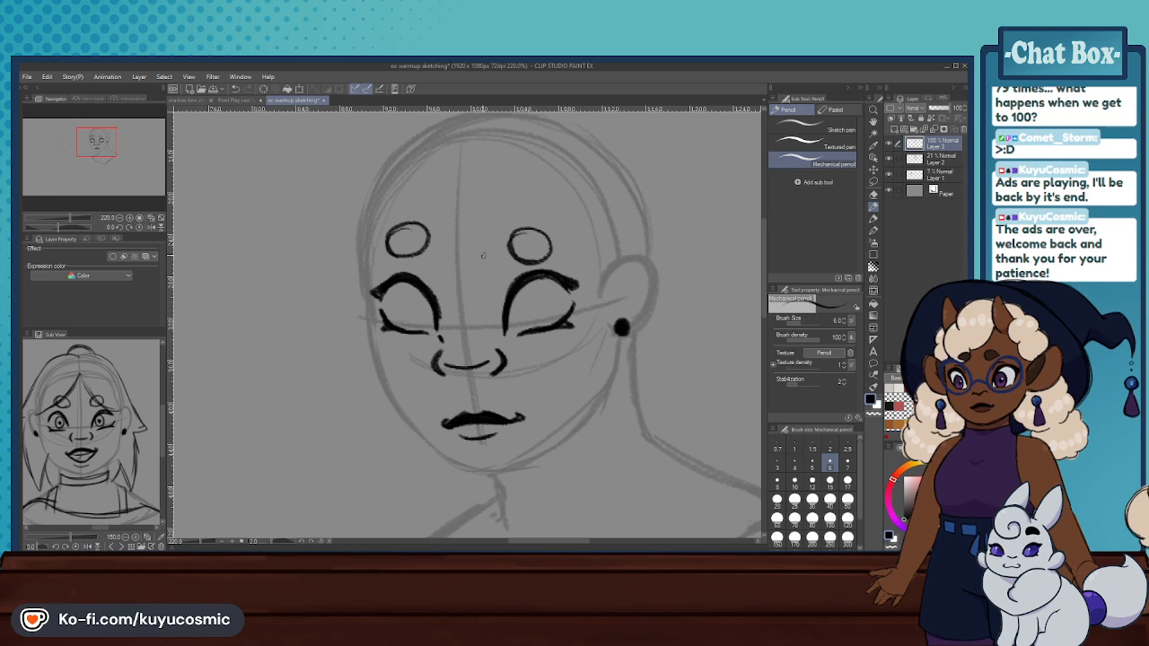
drag(524, 333, 551, 328)
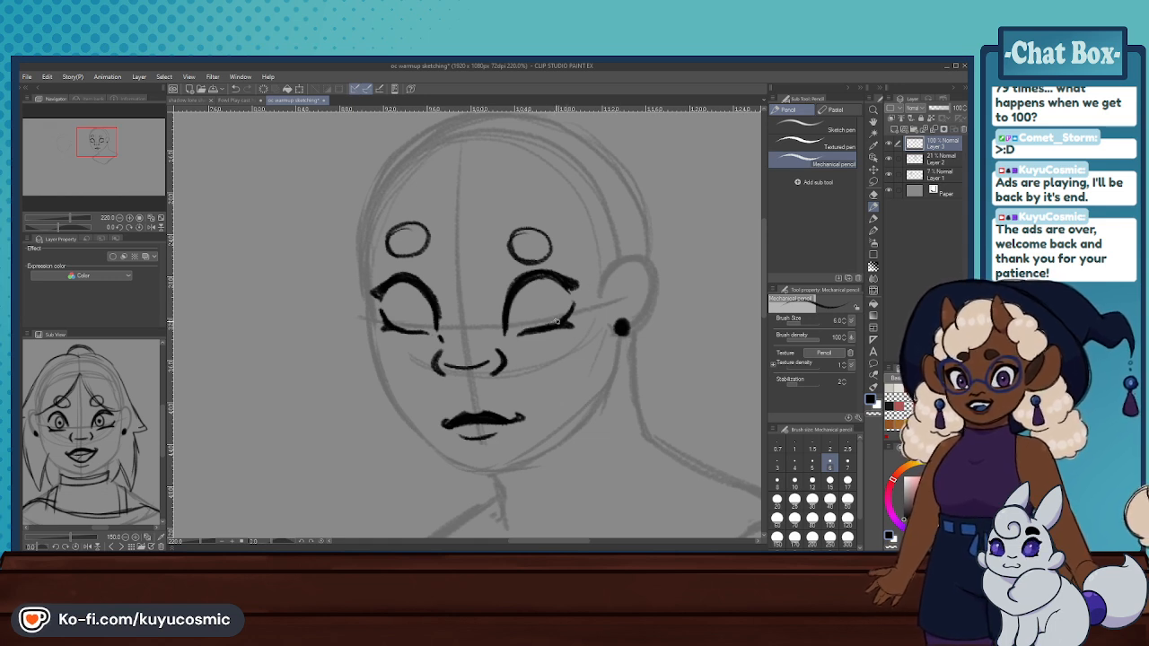
drag(581, 284, 575, 283)
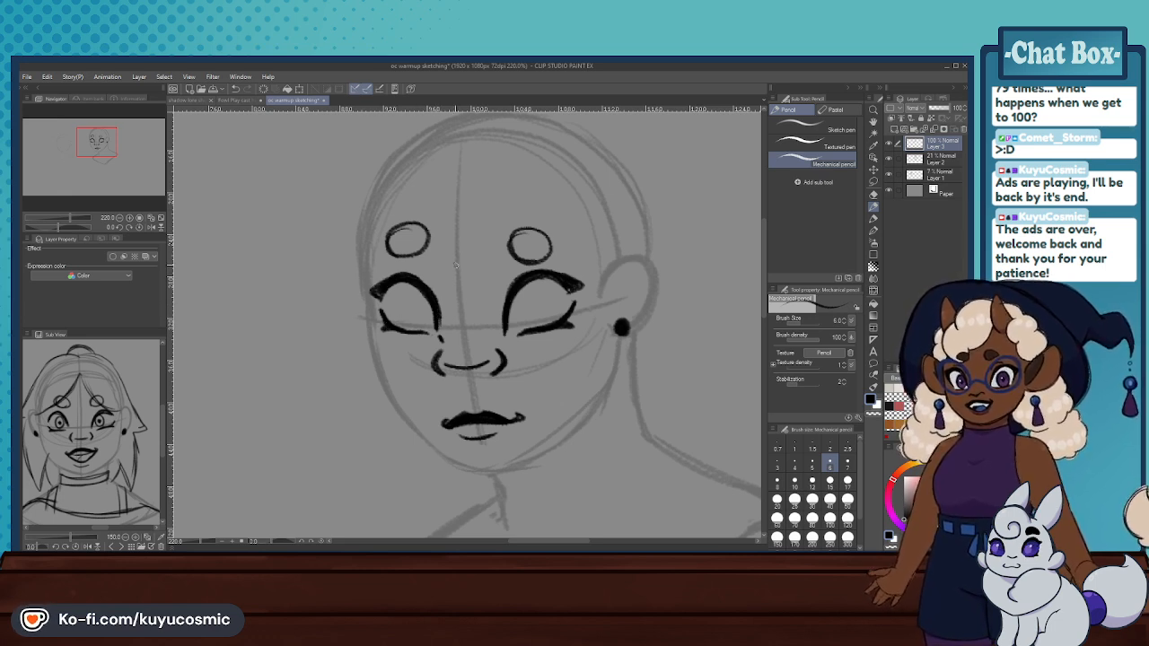
- Erase the round brow outlines above both eyes with the Hard eraser
click(873, 194)
drag(519, 251, 535, 252)
drag(395, 239, 429, 235)
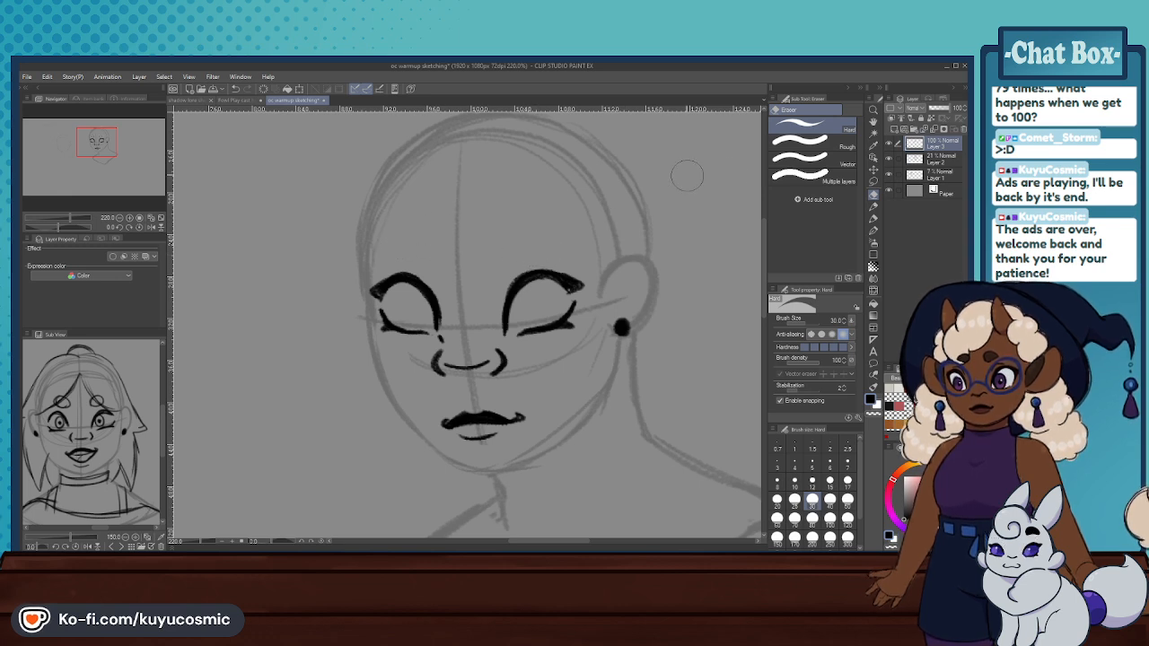
- Draw an eyelid crease over the inner part of each upper lid and slanted rounded brow outlines above the eyes
click(873, 209)
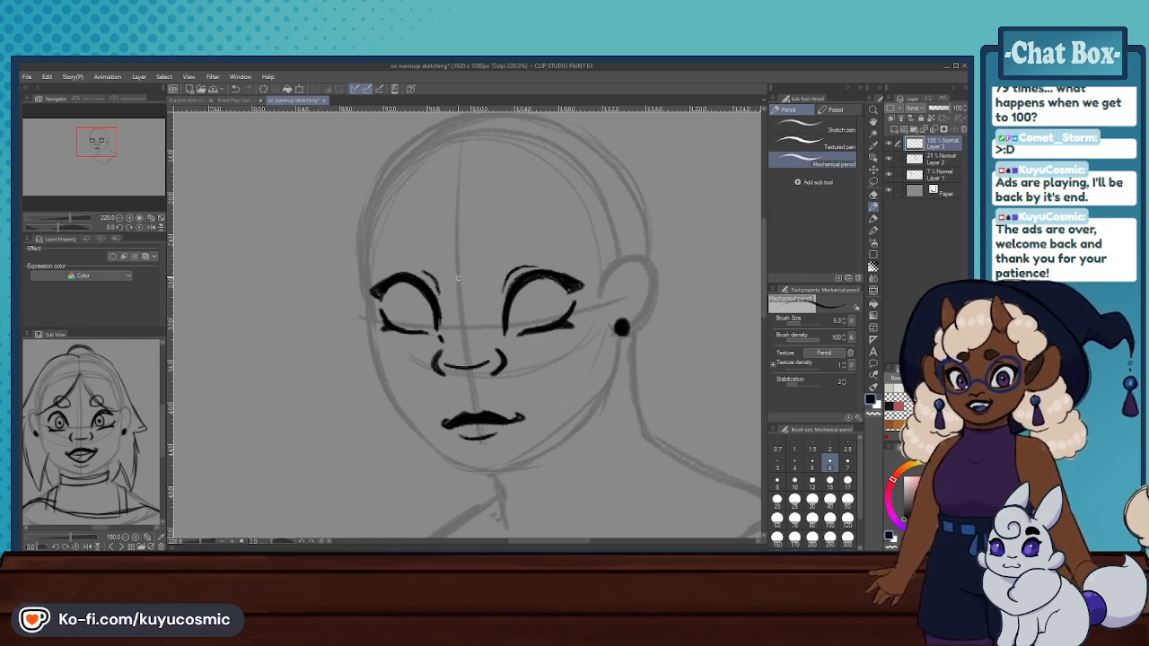
mouse_move(490, 234)
mouse_down()
mouse_move(499, 257)
mouse_move(517, 257)
mouse_move(540, 229)
mouse_move(503, 257)
mouse_move(437, 261)
mouse_move(449, 268)
mouse_move(405, 252)
mouse_move(449, 234)
mouse_up()
key(ctrl+z)
key(ctrl+z)
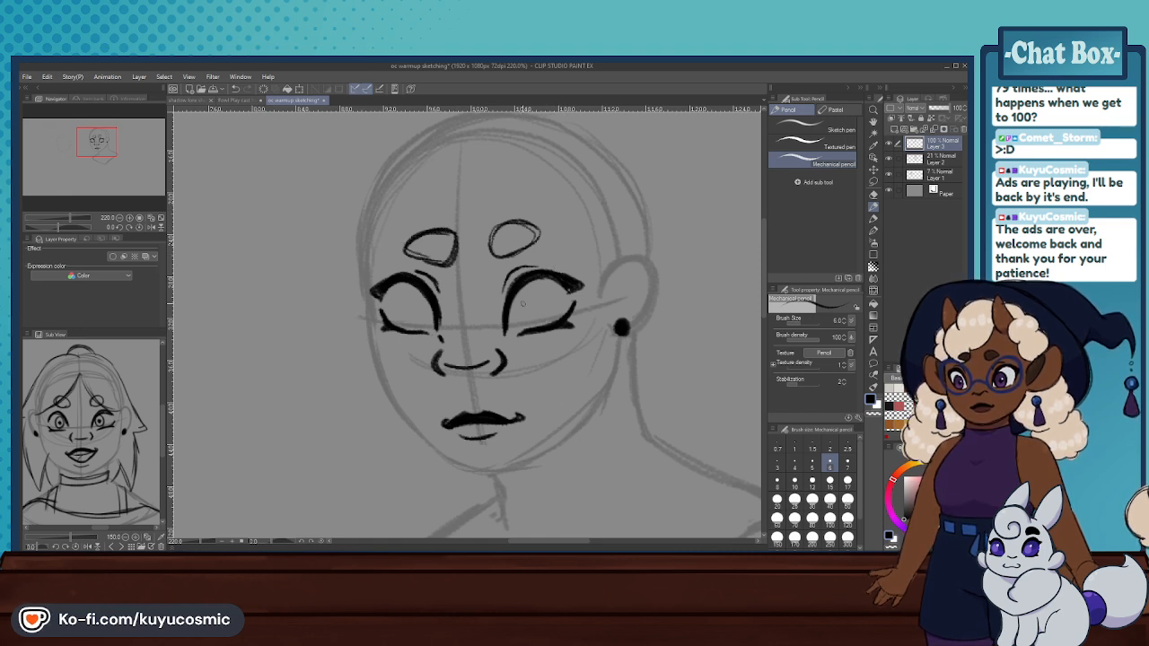
- Draw a round iris with a pupil inside each eye, redoing the ear-side one
mouse_move(527, 298)
mouse_down()
mouse_move(536, 320)
mouse_move(521, 323)
mouse_up()
key(ctrl+z)
key(ctrl+z)
key(ctrl+z)
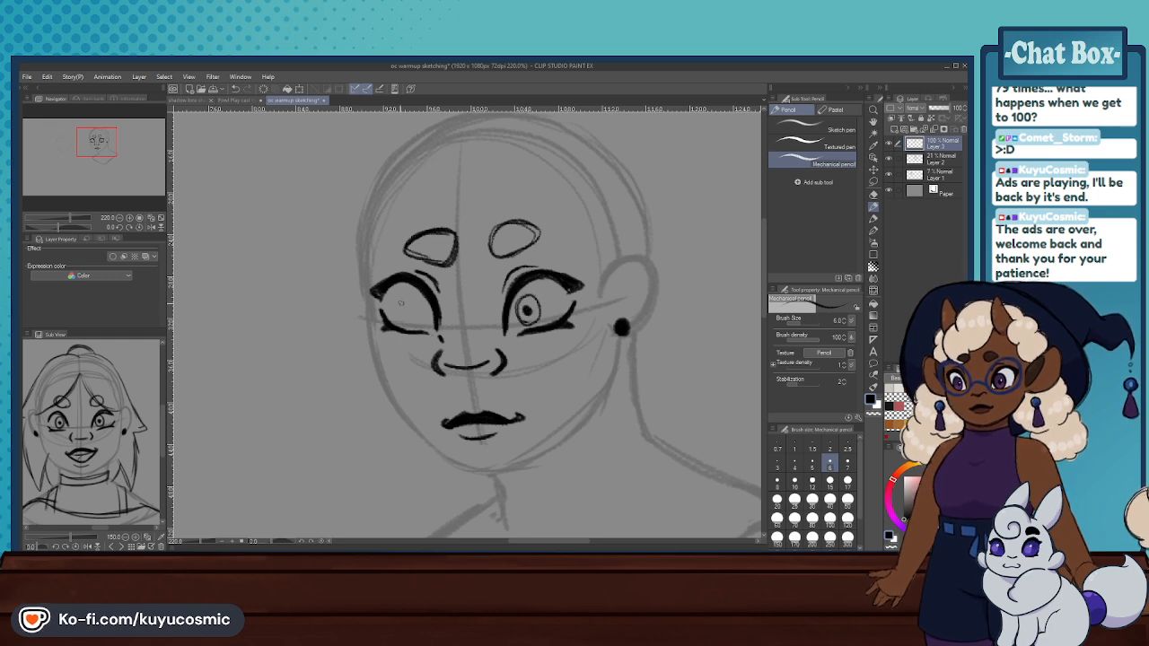
mouse_move(396, 297)
mouse_down()
mouse_move(409, 320)
mouse_move(396, 321)
mouse_move(401, 310)
mouse_up()
scroll(447, 318, down, 5)
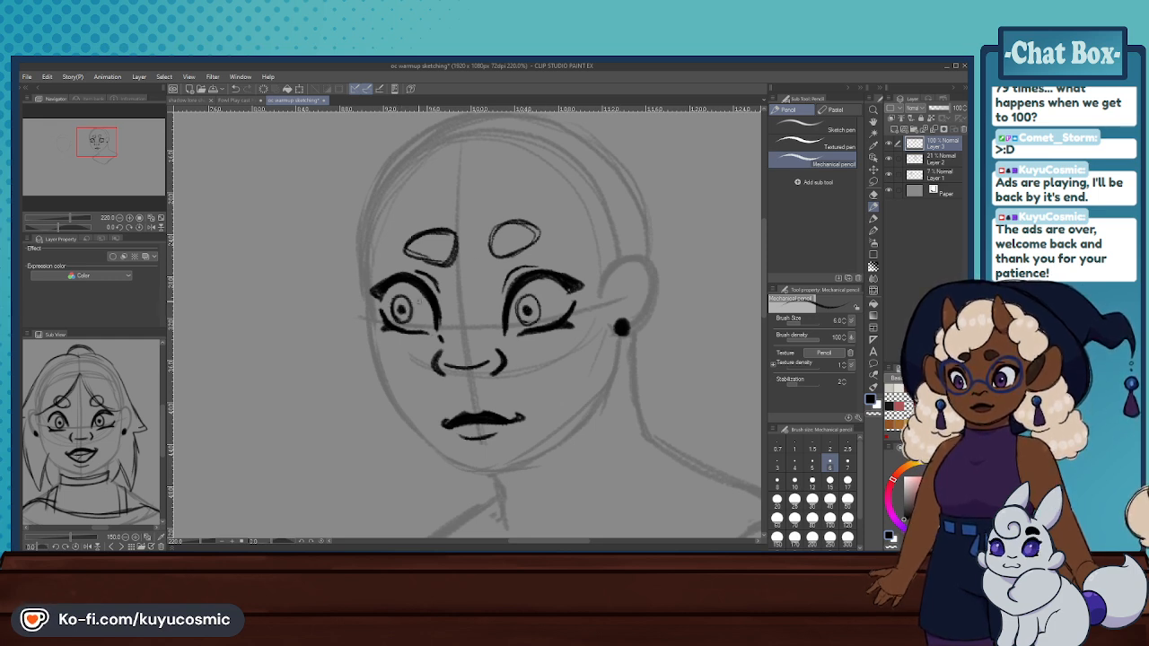
scroll(447, 319, up, 4)
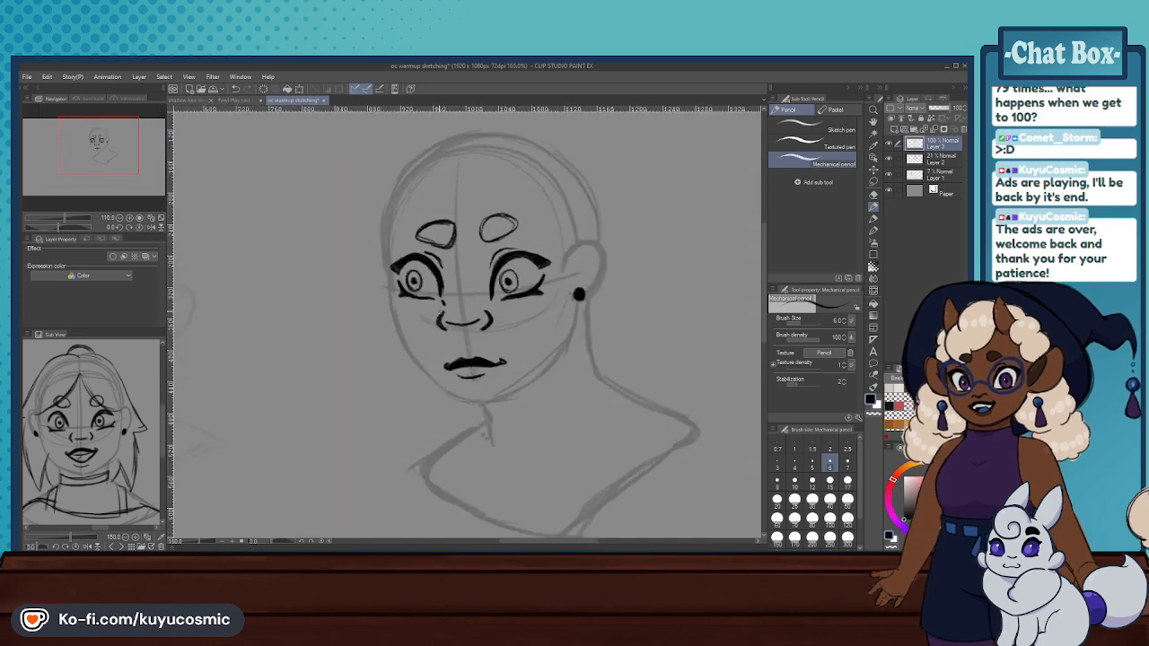
- Undo the newly drawn irises and pupils in both eyes
key(ctrl+z)
key(ctrl+z)
key(ctrl+z)
key(ctrl+z)
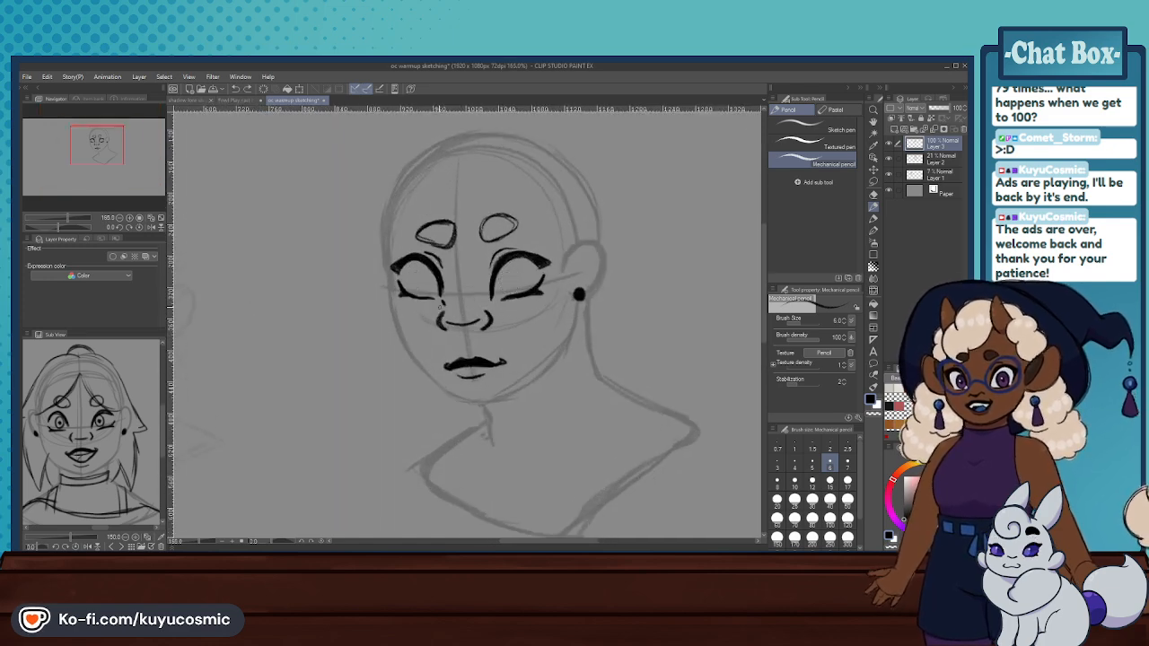
scroll(440, 306, up, 1)
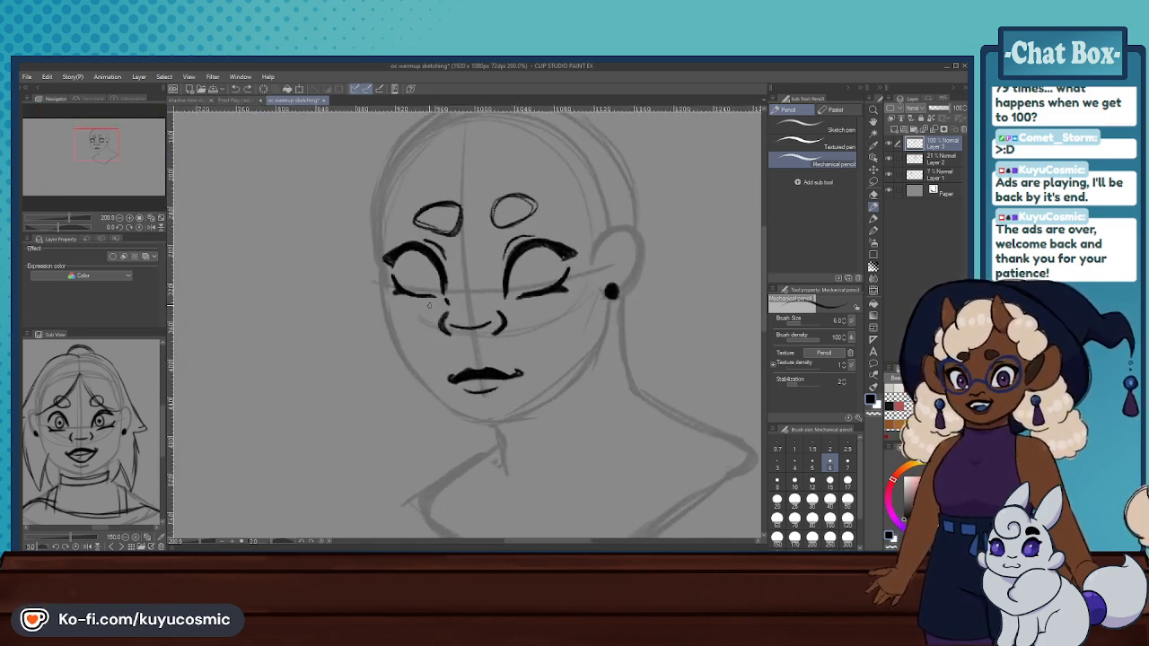
- Erase the slanted brow outlines above both eyes with the Hard eraser
scroll(425, 306, down, 4)
scroll(413, 296, up, 5)
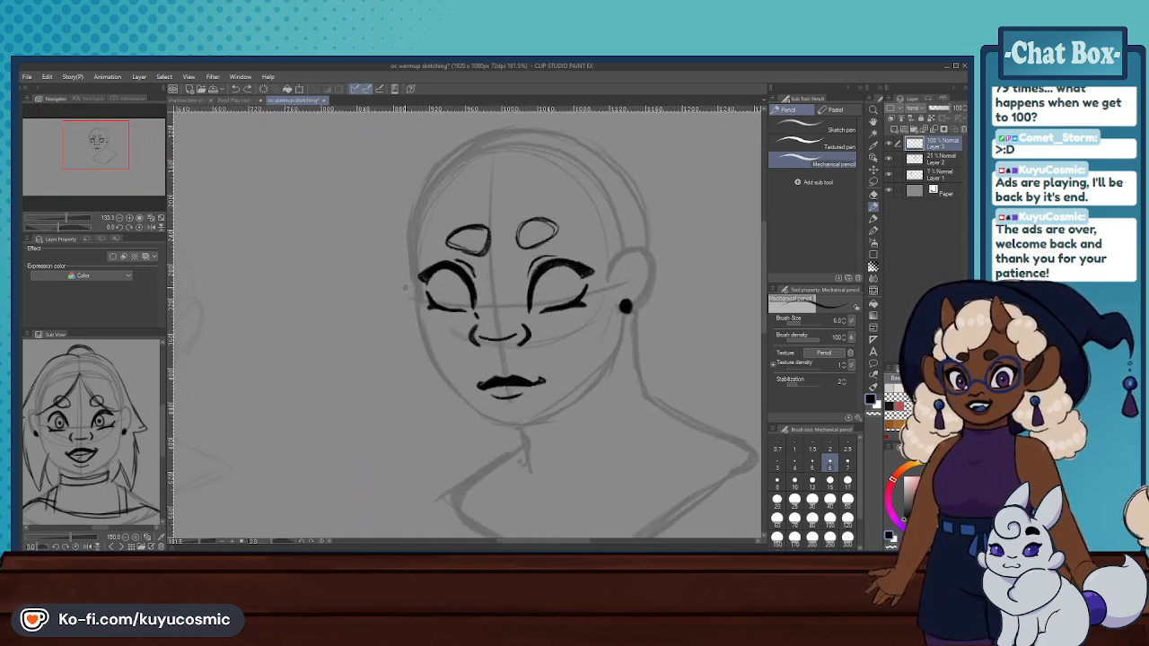
click(873, 193)
mouse_move(603, 200)
mouse_down()
mouse_move(561, 215)
mouse_move(575, 216)
mouse_move(565, 205)
mouse_move(504, 241)
mouse_move(466, 229)
mouse_up()
scroll(503, 234, down, 5)
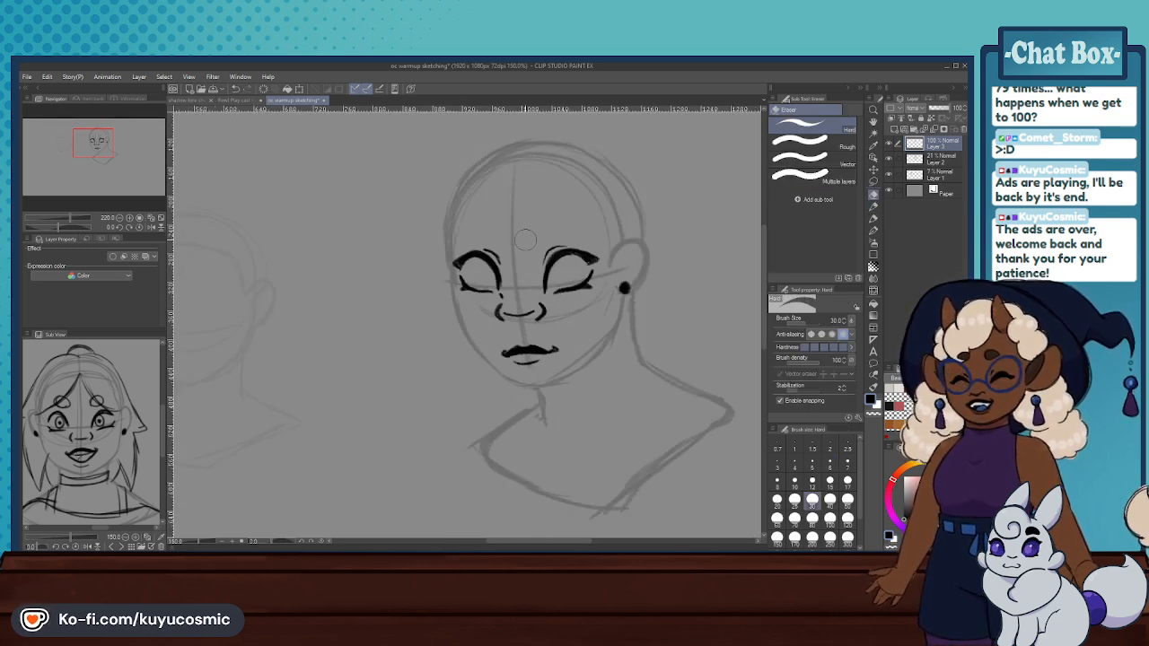
- Remove the whole mouth drawing from the face on Layer 3
scroll(538, 215, up, 3)
scroll(539, 216, up, 2)
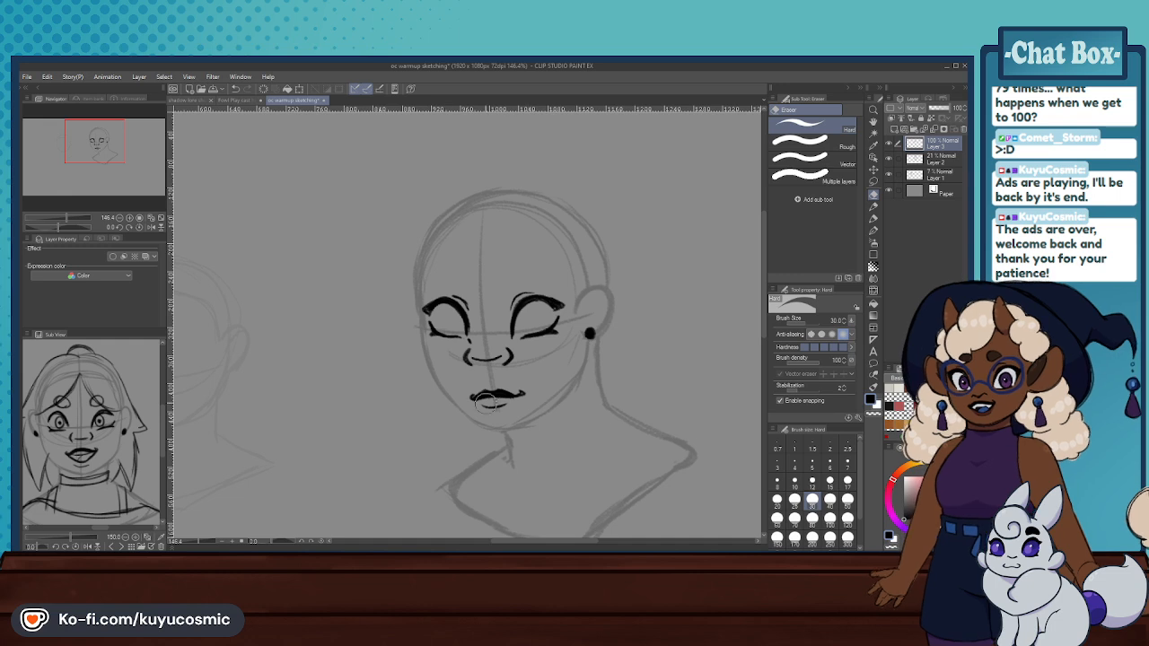
mouse_move(485, 401)
mouse_down()
mouse_move(516, 395)
mouse_move(480, 408)
mouse_move(504, 394)
mouse_up()
click(873, 206)
key(ctrl+z)
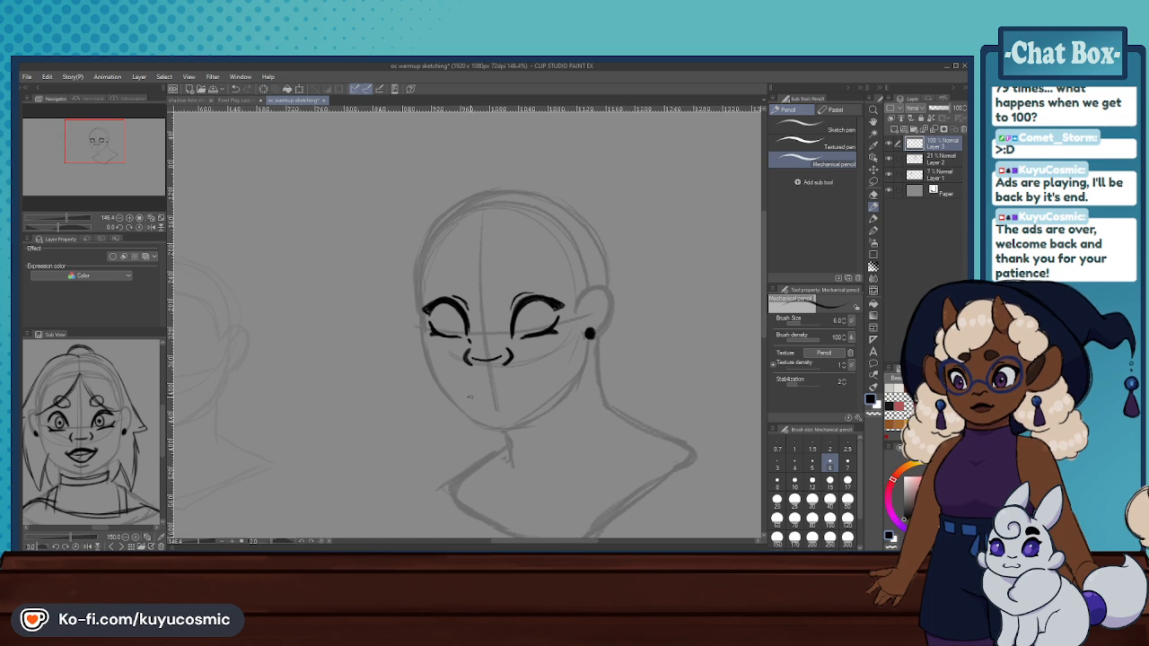
- Draw a new mouth with the Mechanical pencil: an arched, filled upper lip with curled corners and a short lower lip beneath
drag(469, 397, 516, 393)
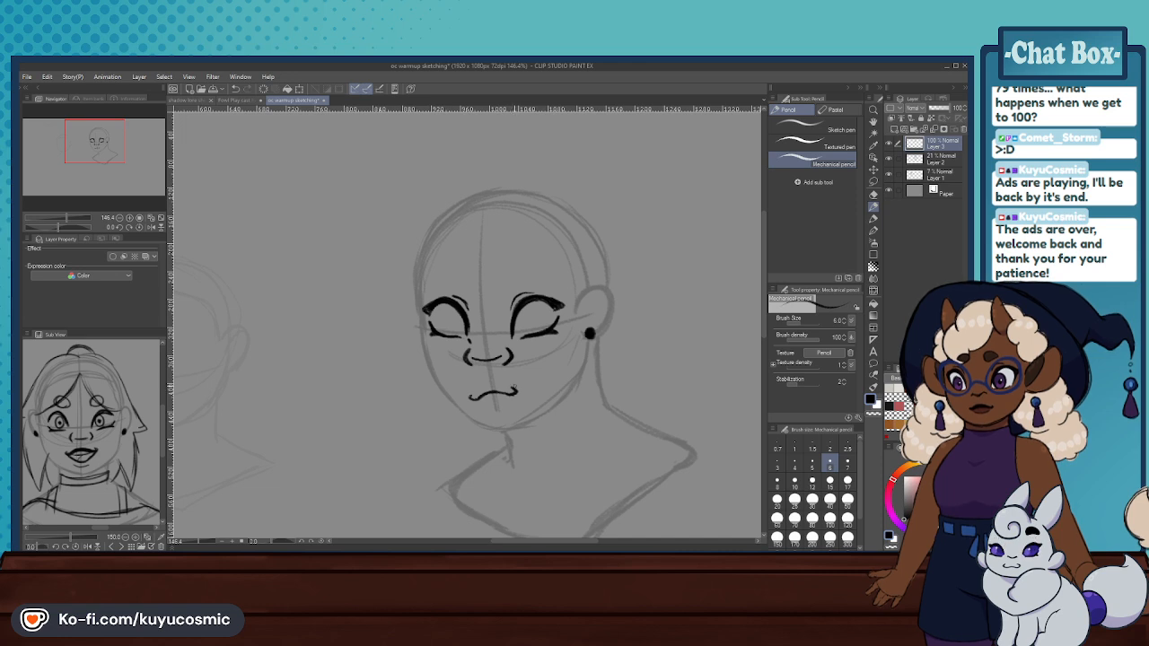
mouse_move(515, 393)
mouse_down()
mouse_move(476, 395)
mouse_move(485, 391)
mouse_up()
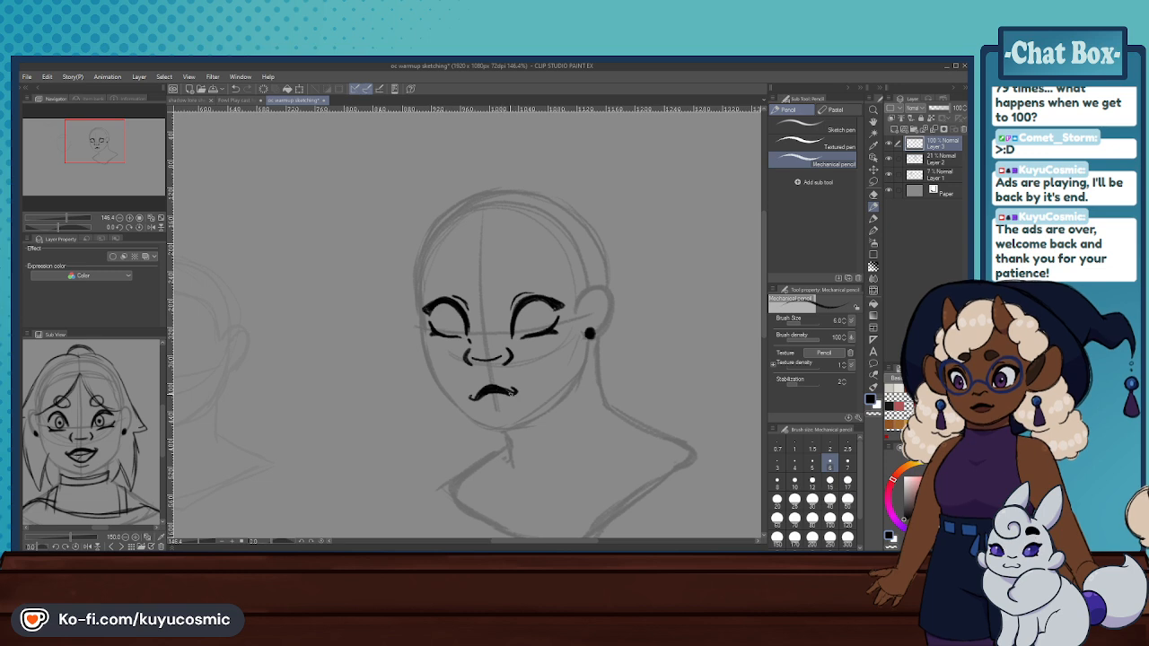
drag(471, 398, 479, 393)
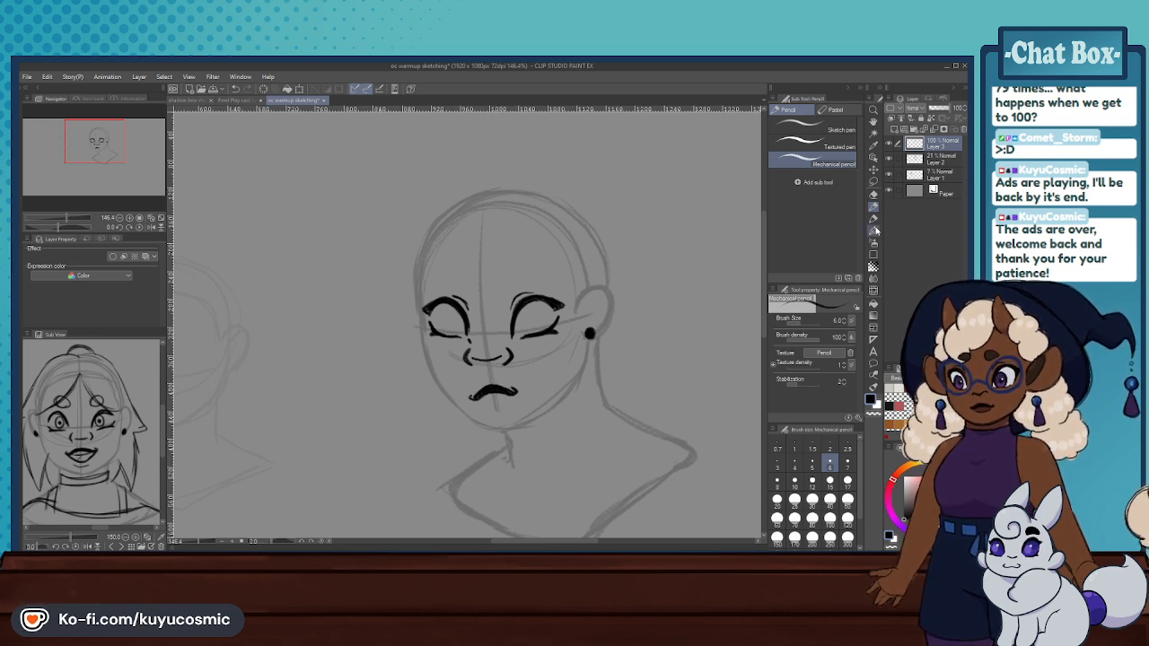
click(873, 194)
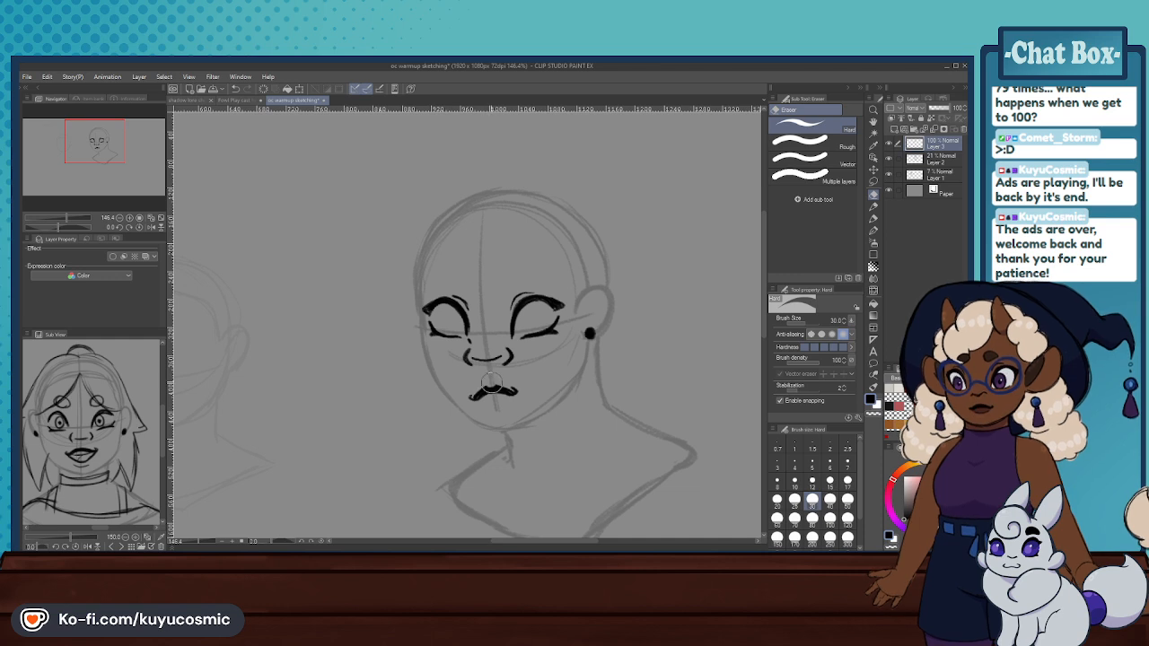
click(874, 205)
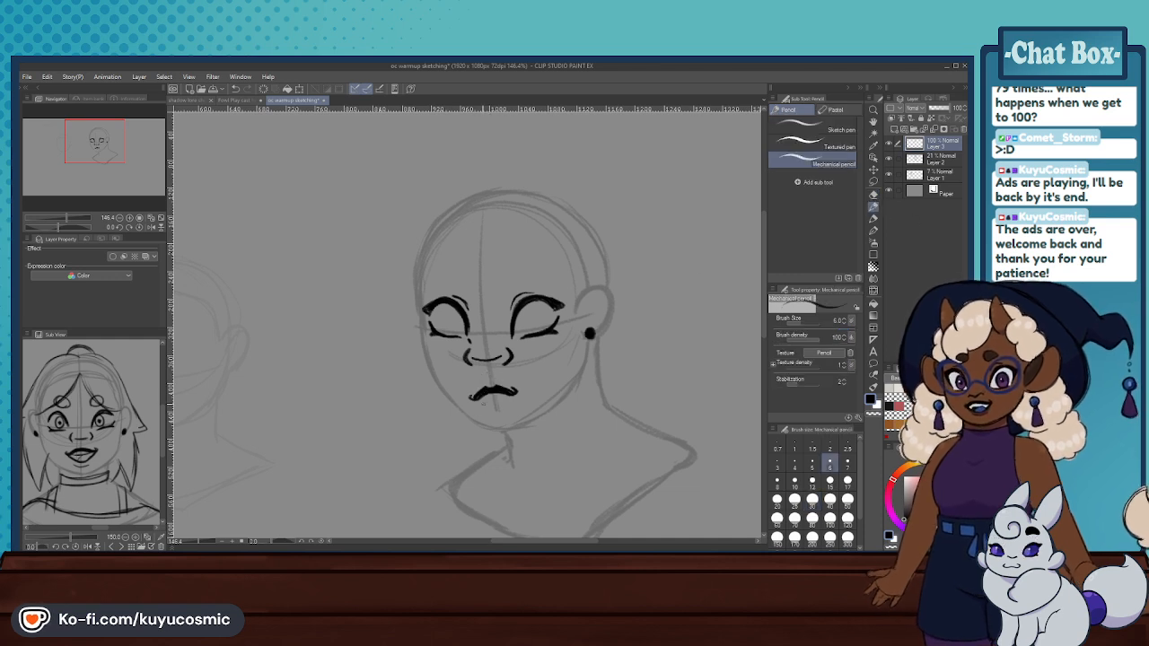
key(ctrl+z)
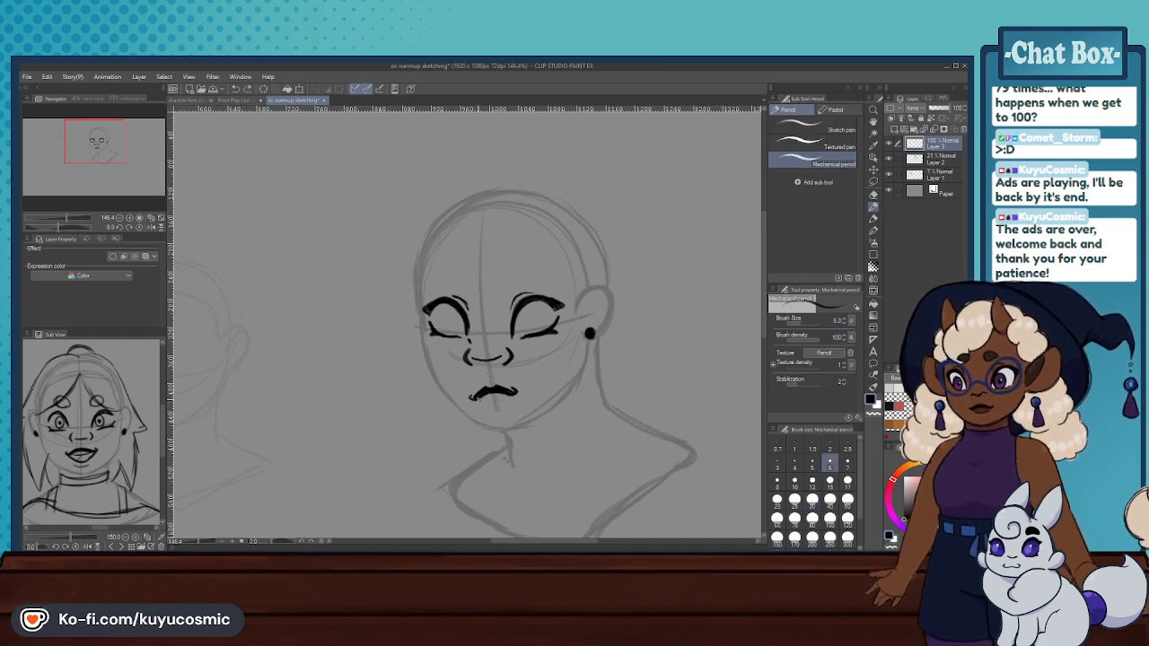
drag(478, 399, 511, 393)
drag(479, 399, 513, 392)
key(ctrl+z)
- Draw an oval iris with a pupil in each eye, redoing the ear-side one closer to the eye's centre
mouse_move(530, 330)
mouse_down()
mouse_move(536, 316)
mouse_move(522, 313)
mouse_up()
key(ctrl+z)
drag(525, 315, 527, 319)
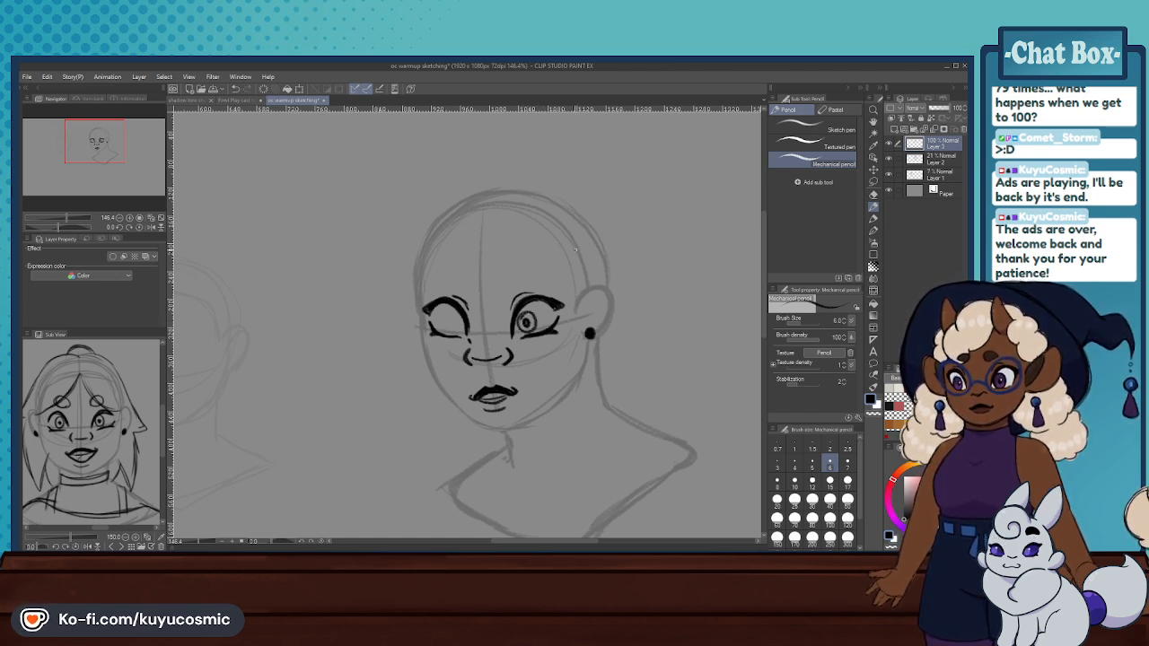
key(ctrl+z)
key(ctrl+z)
key(ctrl+z)
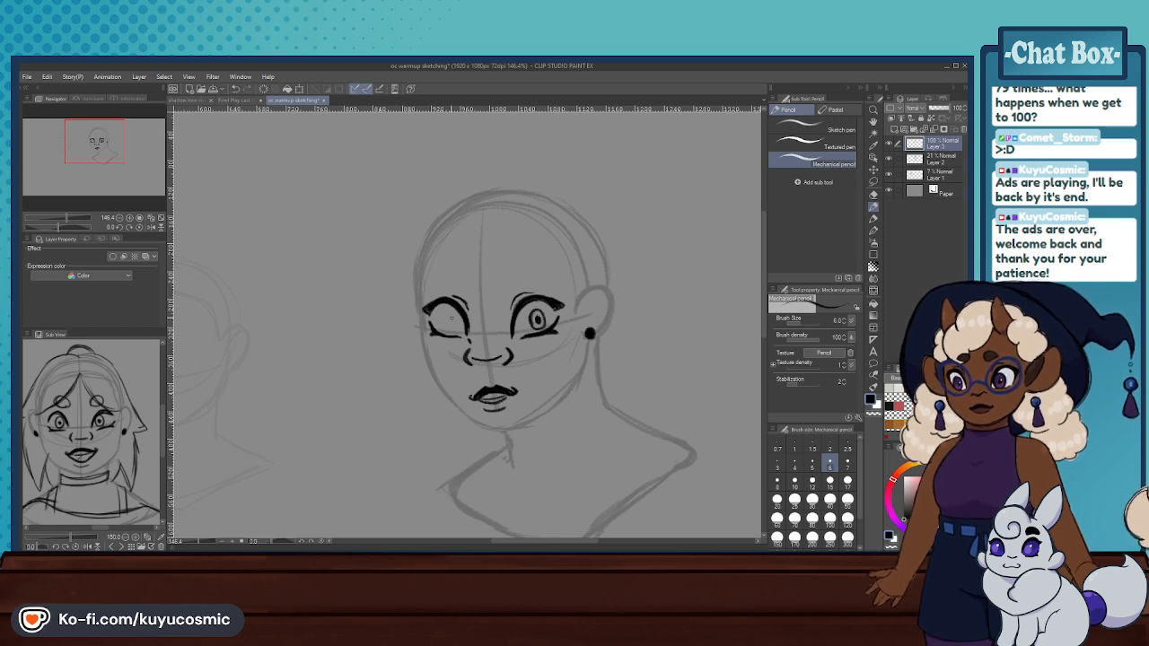
key(ctrl+z)
drag(452, 313, 459, 327)
drag(448, 315, 454, 333)
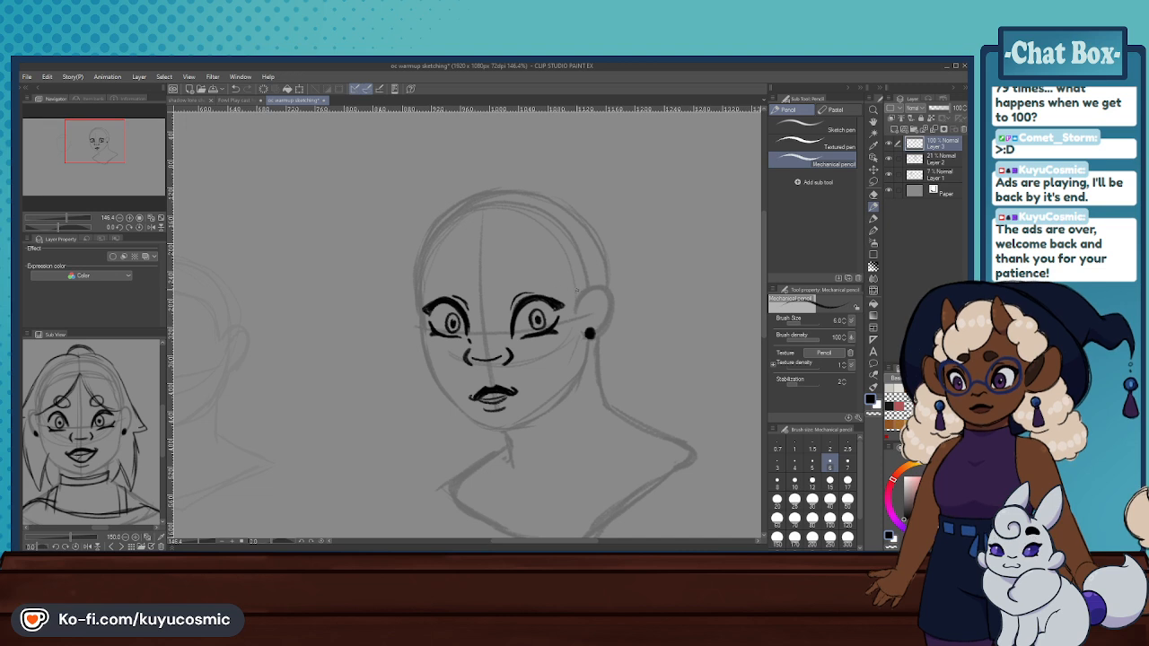
- Lasso the nose, scale it slightly smaller, and clear the selection
click(875, 194)
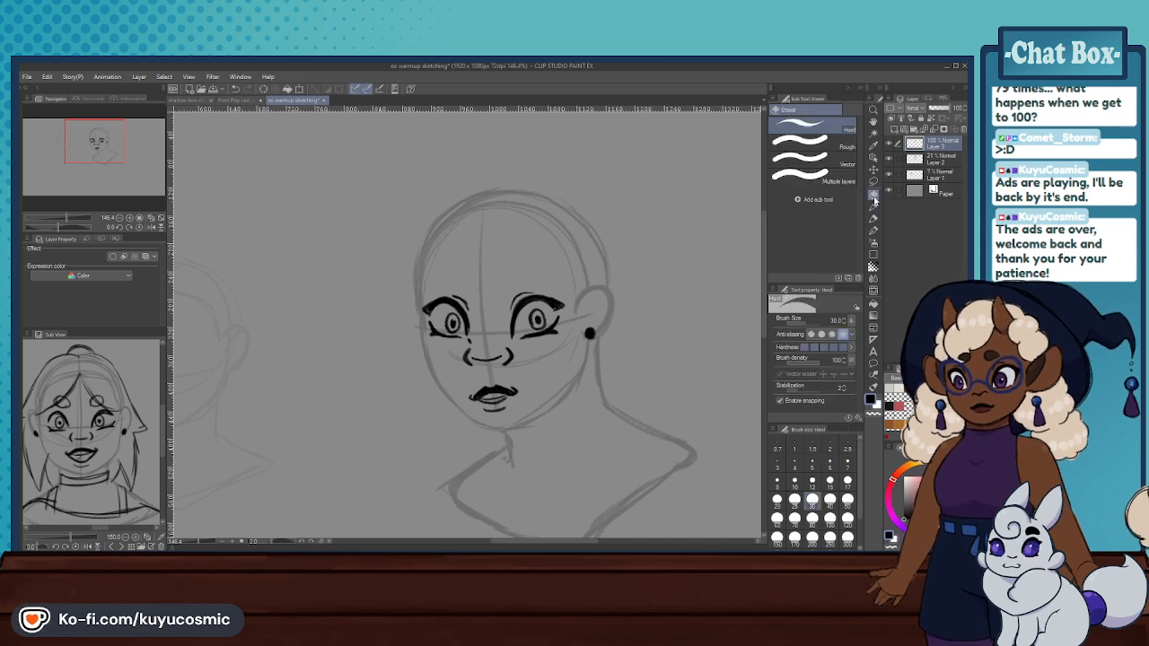
click(873, 180)
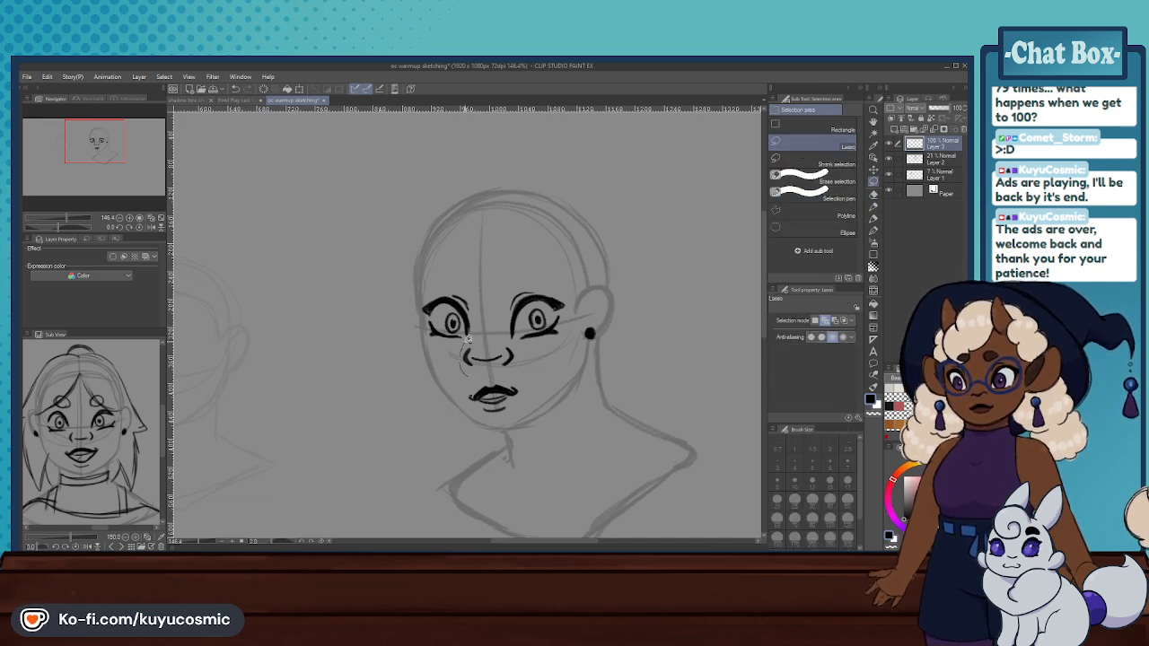
key(ctrl+z)
mouse_move(484, 332)
mouse_down()
mouse_move(513, 355)
mouse_move(495, 366)
mouse_move(542, 367)
mouse_up()
click(528, 392)
key(Return)
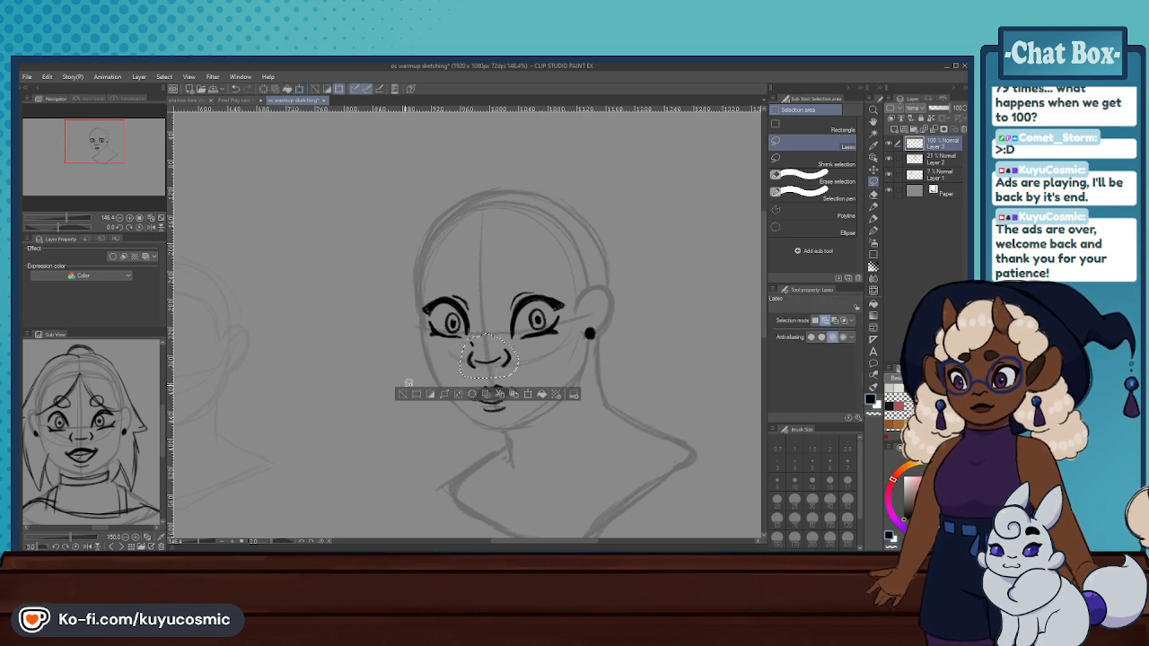
key(ctrl+d)
- Draw a small round brow outline above each eye with the Mechanical pencil
scroll(485, 371, down, 4)
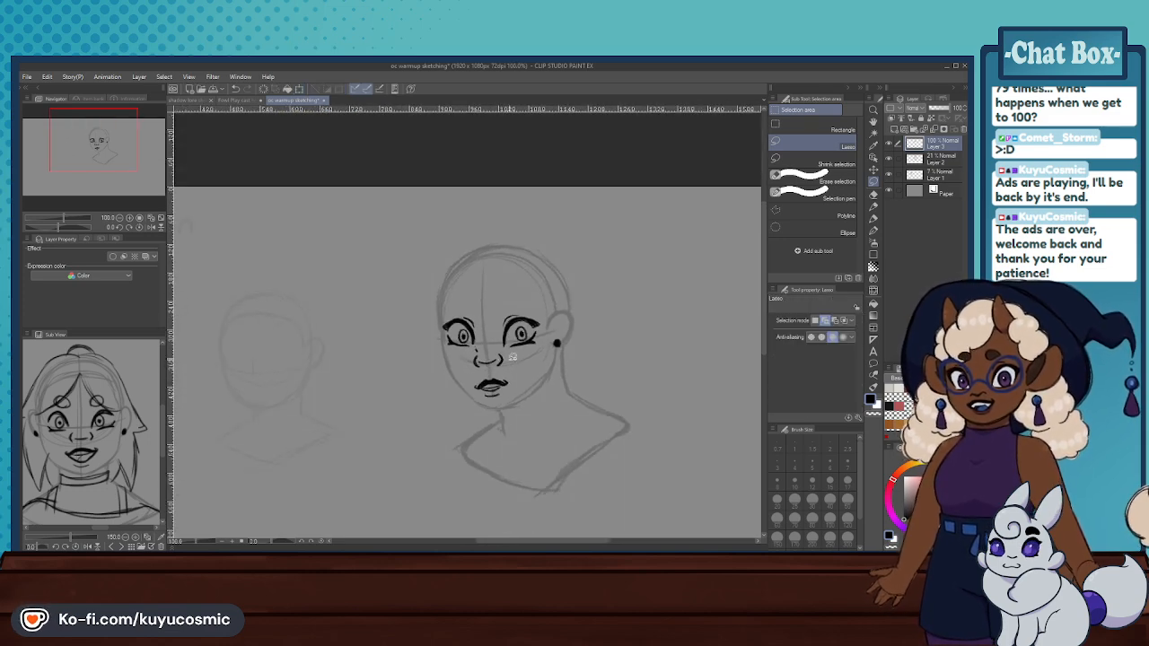
scroll(520, 368, up, 3)
scroll(520, 369, down, 4)
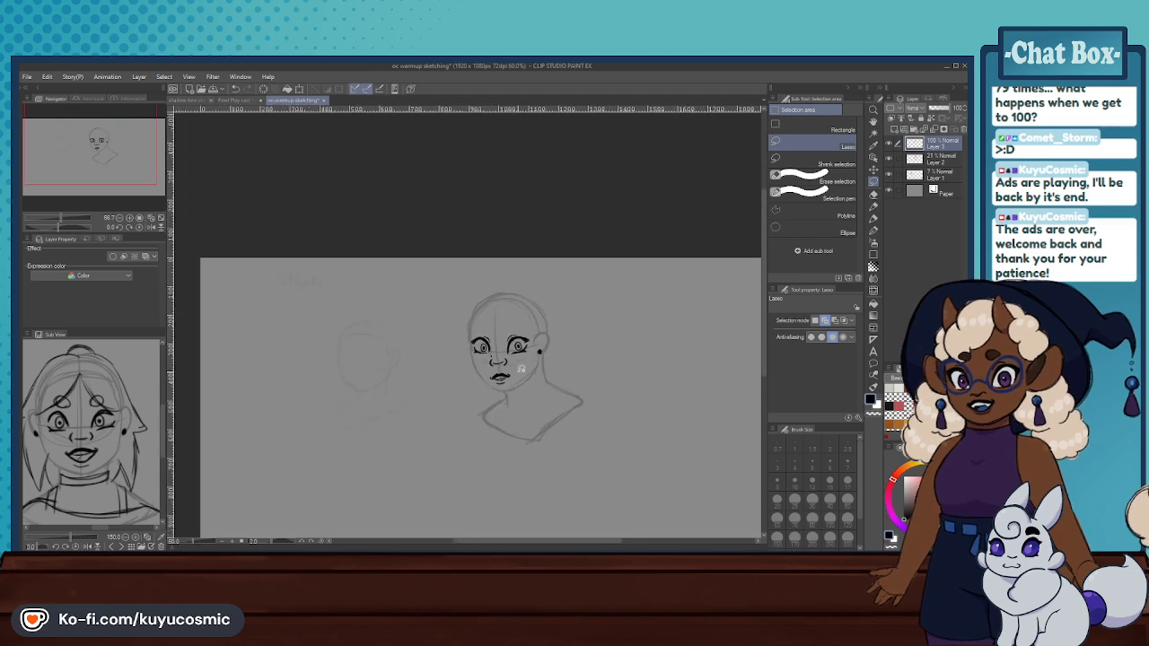
scroll(512, 366, up, 5)
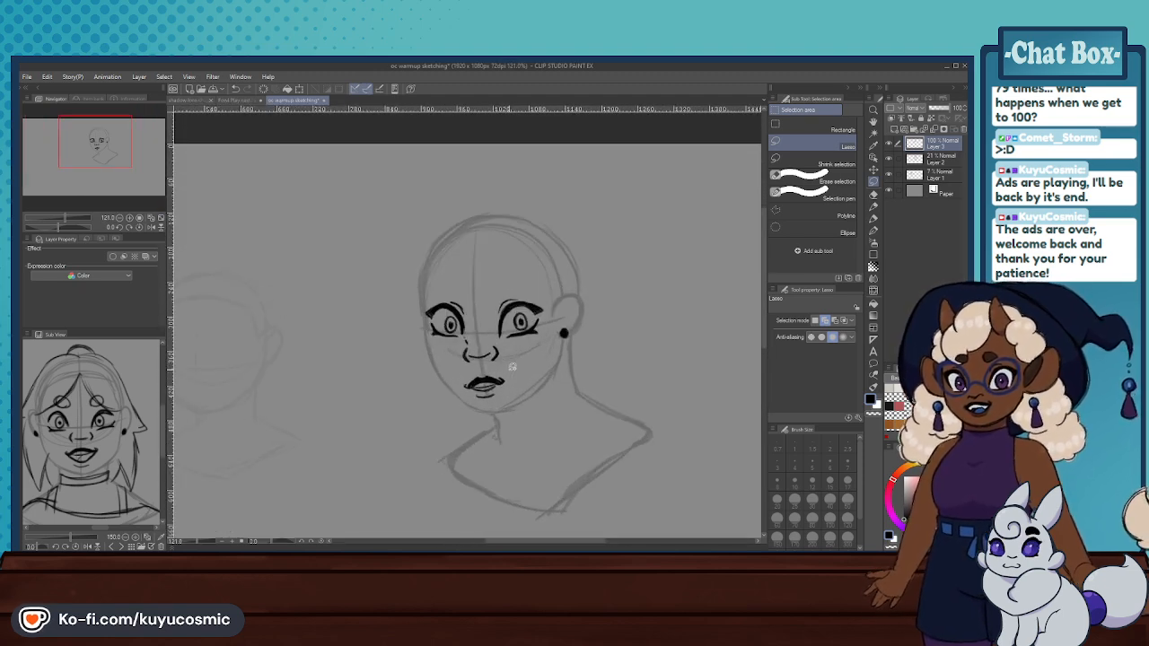
click(873, 208)
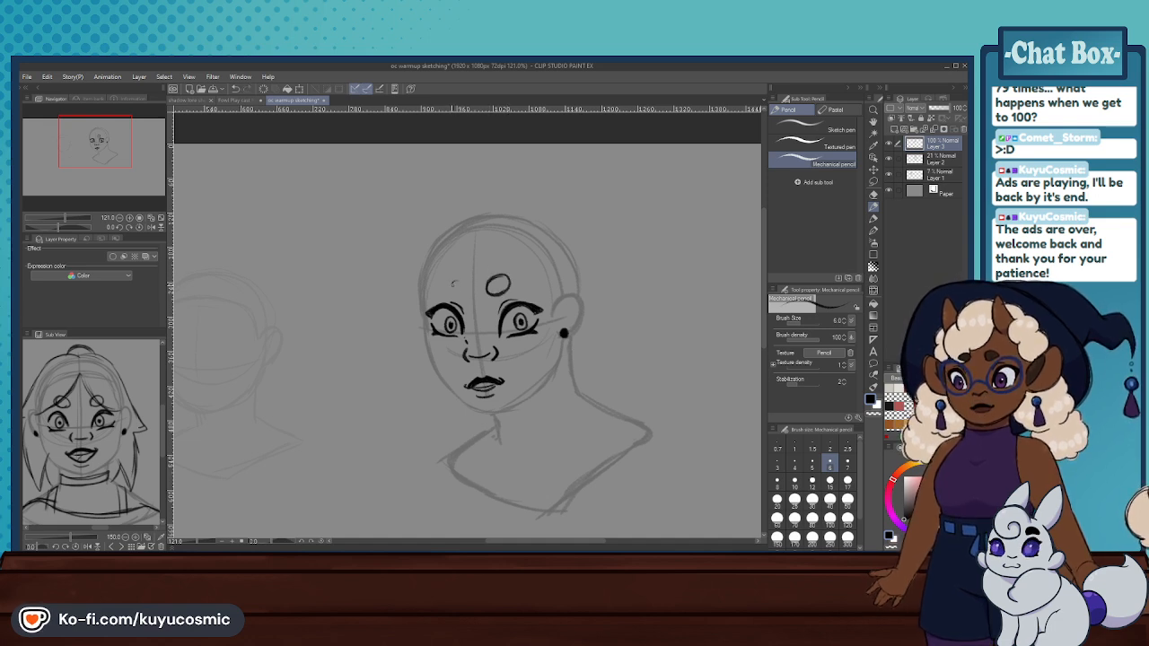
mouse_move(459, 277)
mouse_down()
mouse_move(454, 300)
mouse_move(467, 278)
mouse_up()
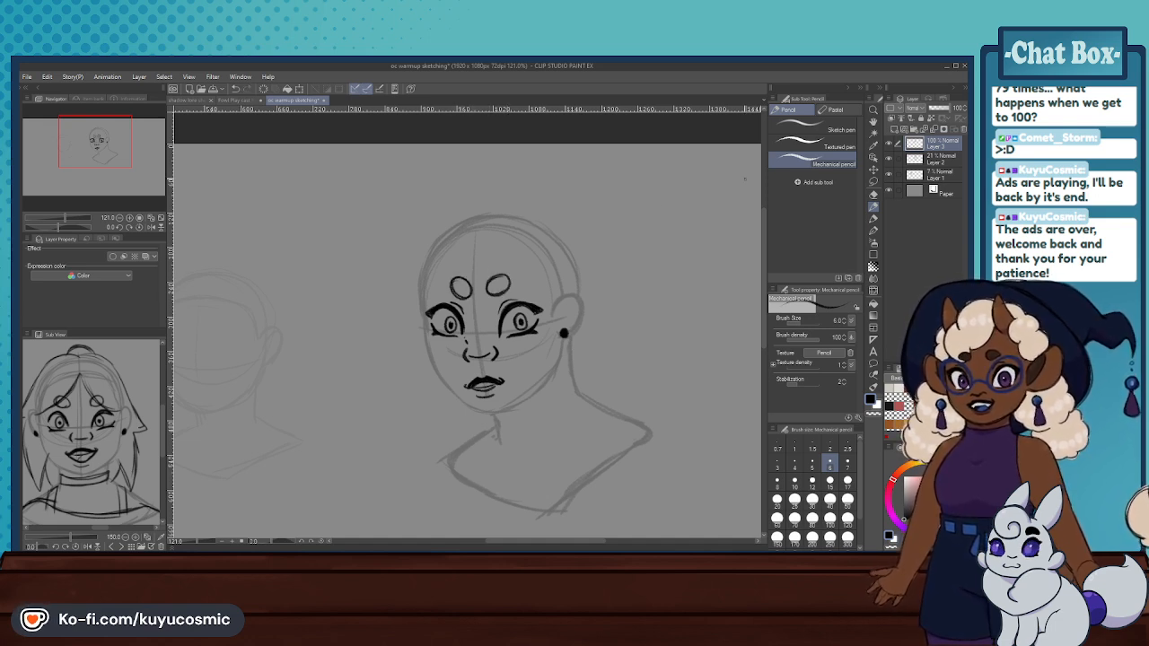
- Add a new layer above Layer 3, lower Layer 3's opacity to 57%, and make the new layer active
click(894, 129)
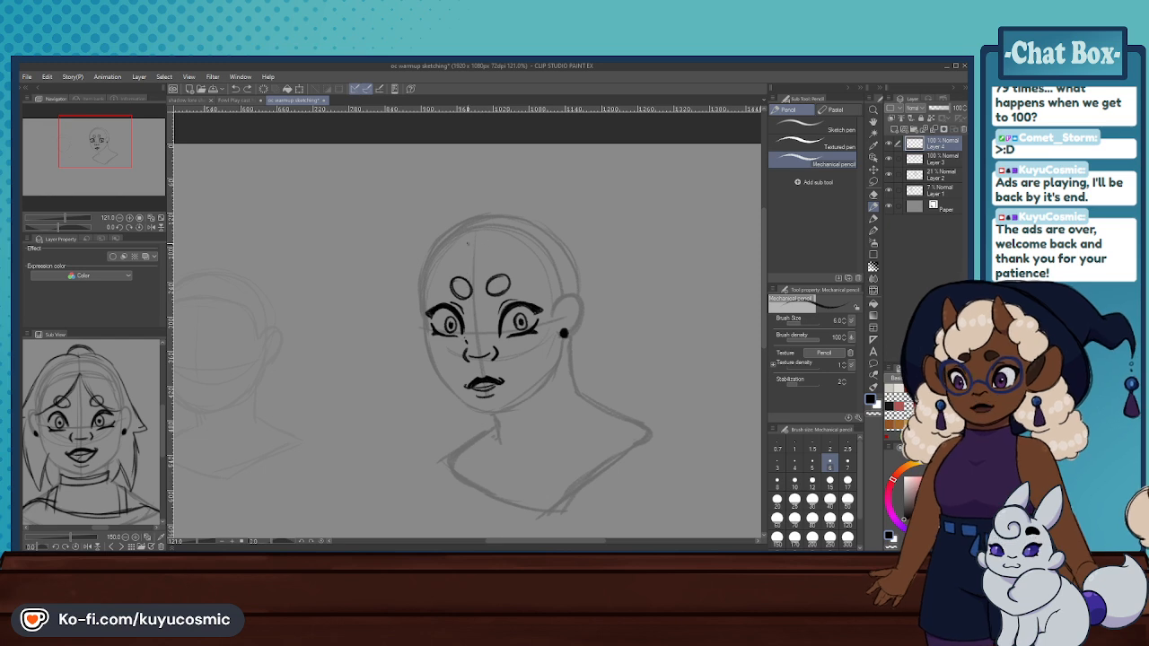
click(928, 162)
drag(944, 109, 938, 108)
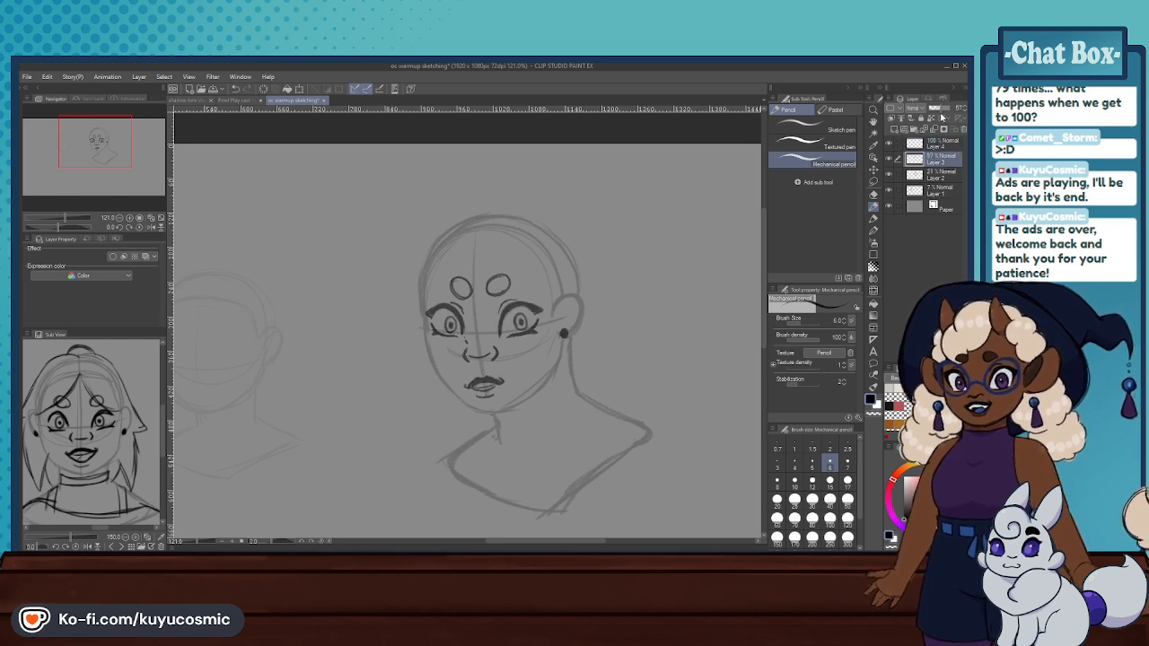
click(930, 141)
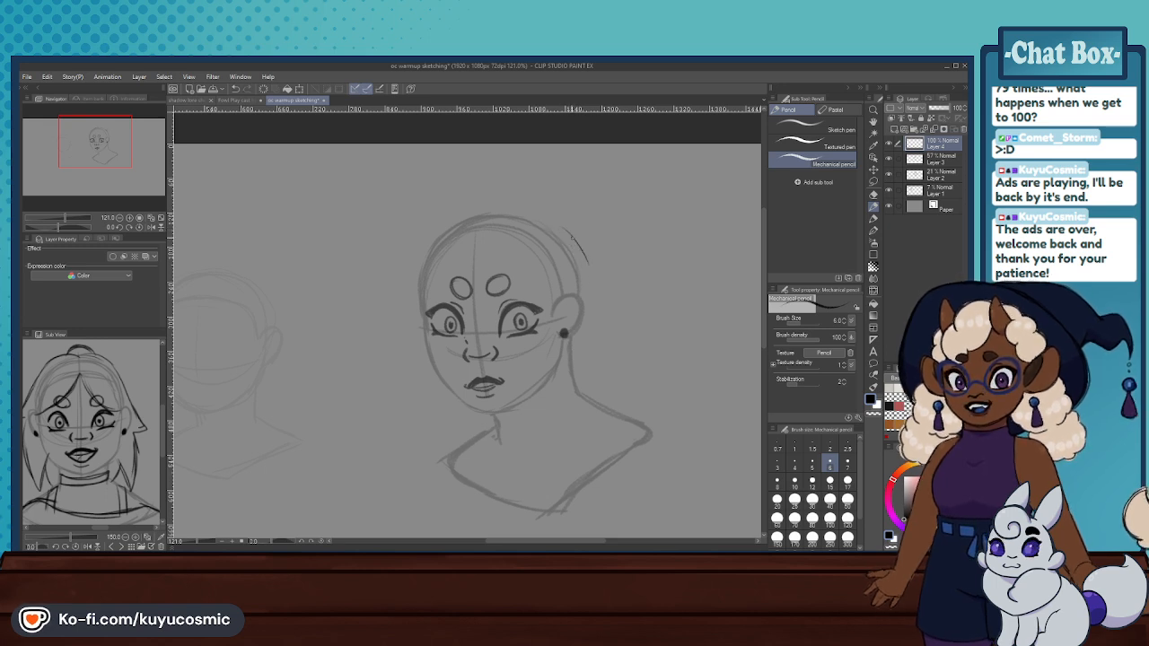
- Try sketching a curve along the back of the head and hair strands curling down from below the earring
drag(552, 221, 589, 287)
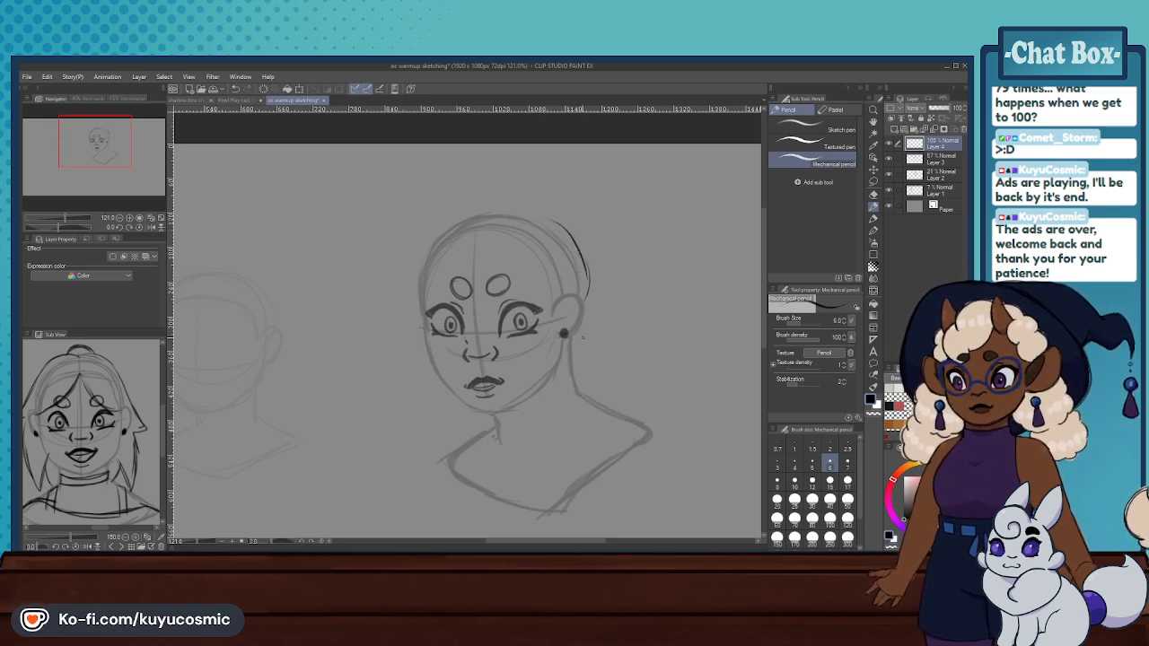
key(ctrl+z)
drag(565, 340, 565, 393)
key(ctrl+z)
key(ctrl+z)
key(ctrl+z)
drag(564, 341, 566, 384)
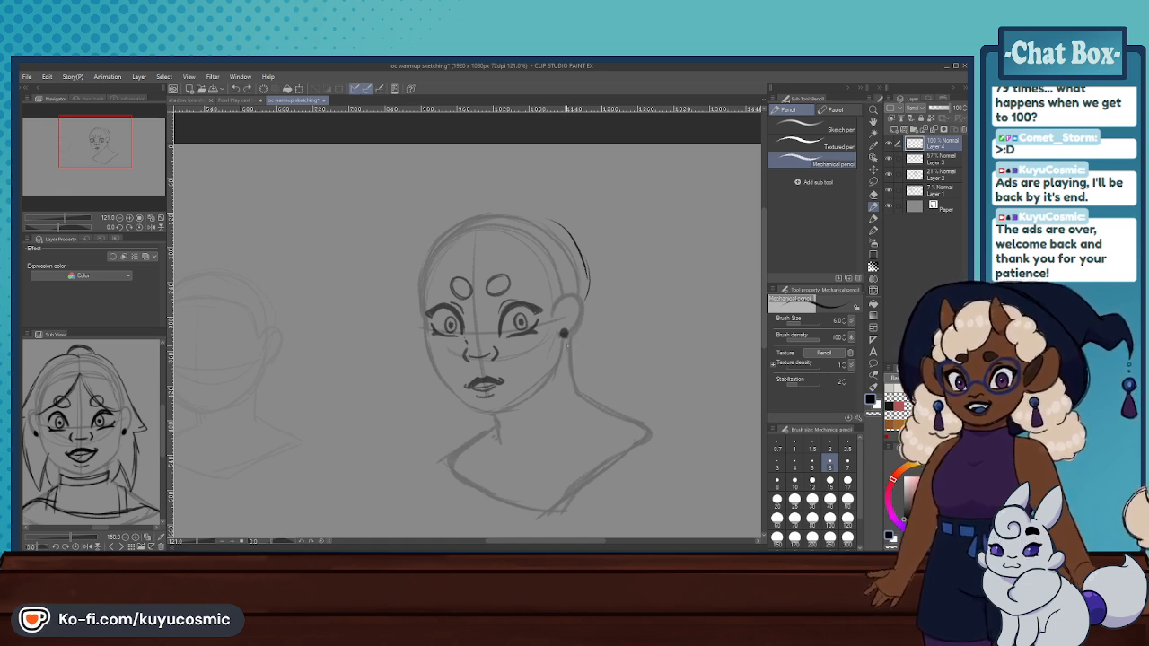
key(ctrl+z)
drag(569, 342, 582, 379)
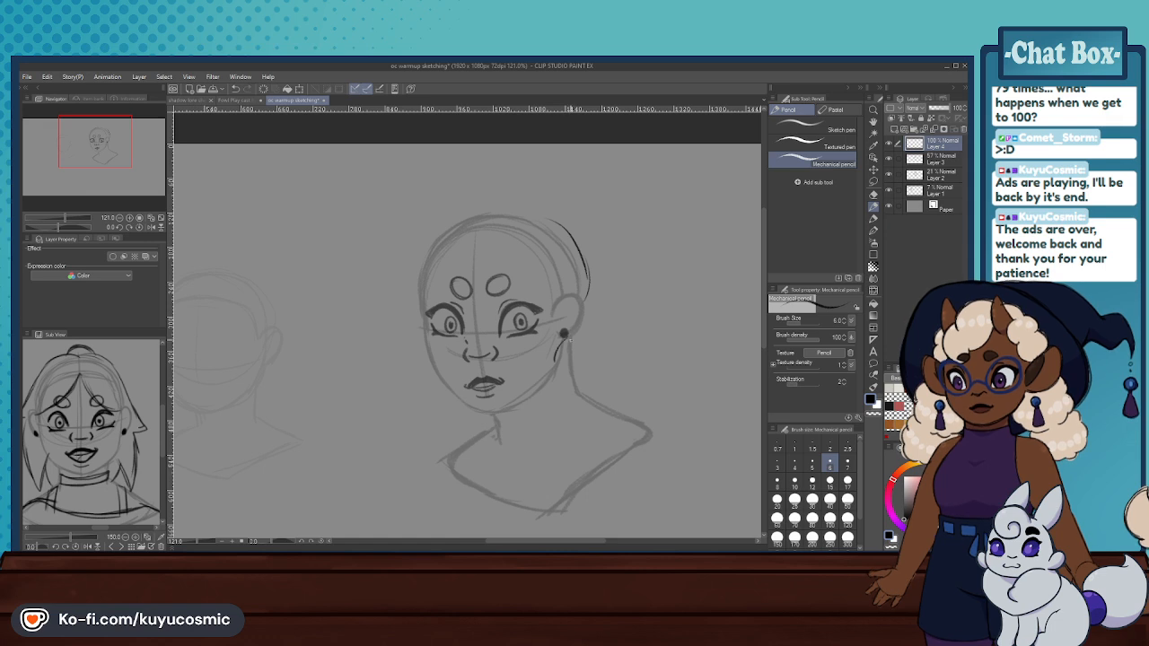
mouse_move(562, 343)
mouse_down()
mouse_move(551, 377)
mouse_move(575, 401)
mouse_up()
key(ctrl+z)
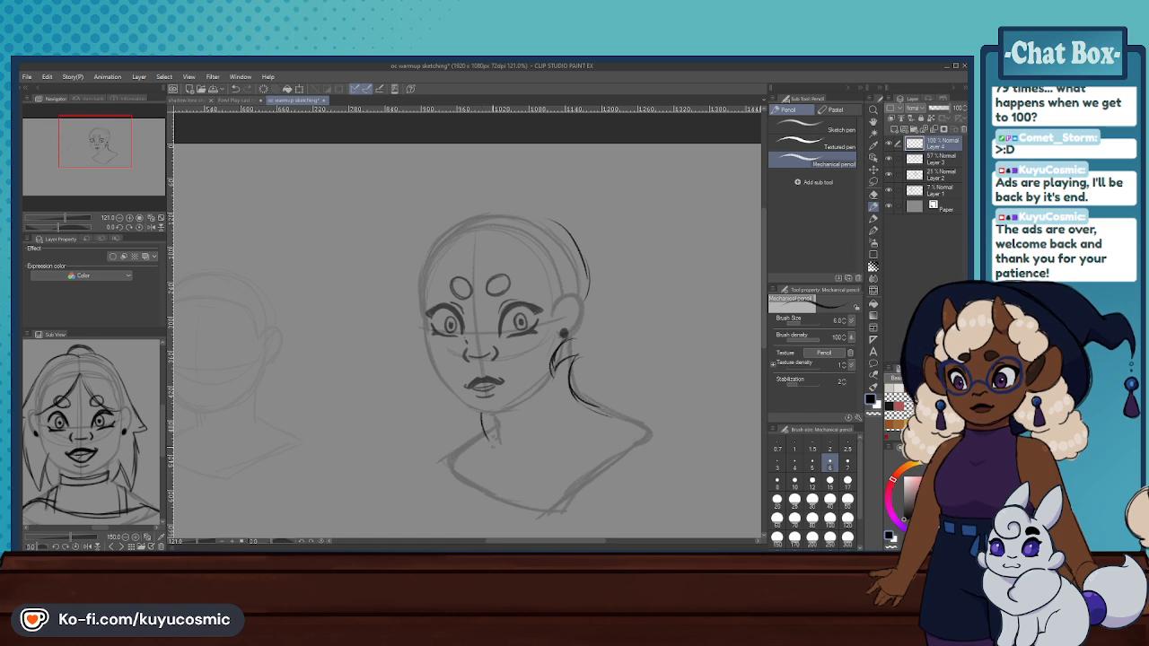
- Try adding pointed hair strands below the chin and an outer hair outline from behind the ear to the shoulder
key(ctrl+z)
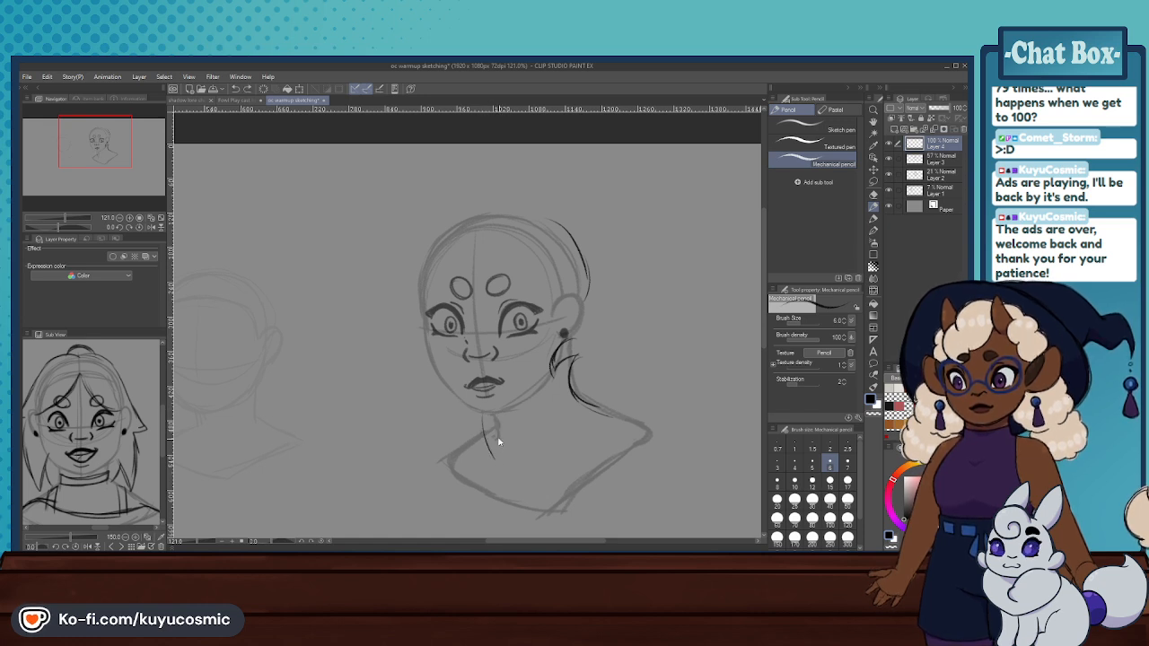
key(ctrl+z)
key(ctrl+z)
drag(487, 410, 489, 455)
drag(483, 408, 485, 444)
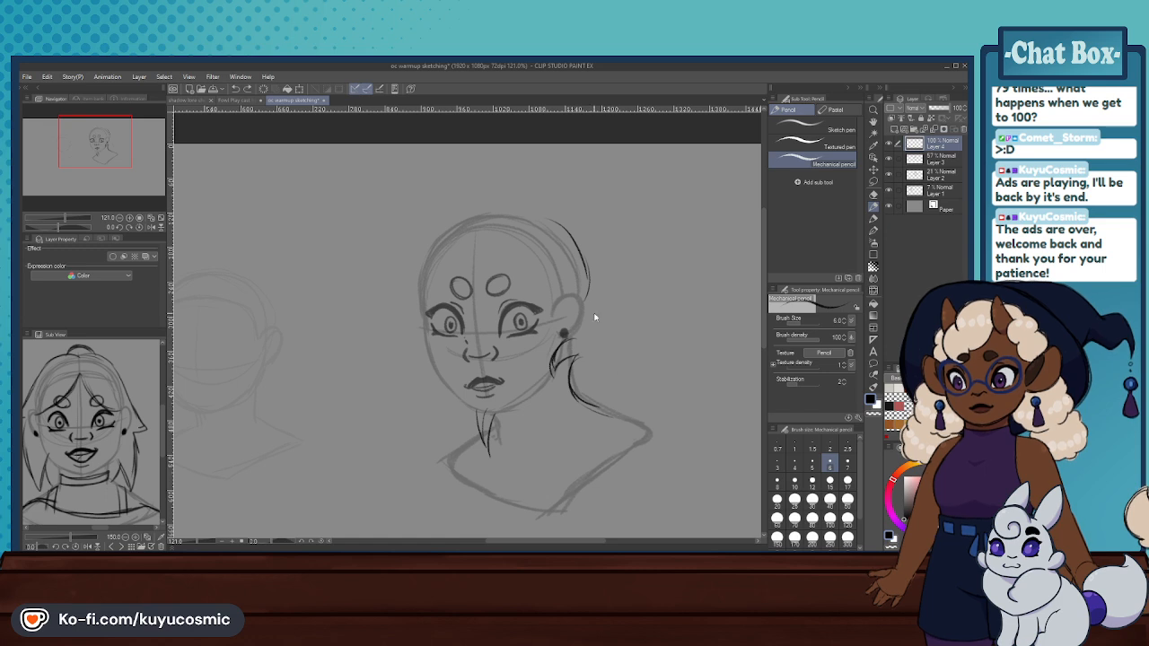
drag(591, 318, 621, 368)
drag(594, 330, 627, 395)
- Erase all the hair strokes on Layer 4 with the Hard eraser at size 250
key(e)
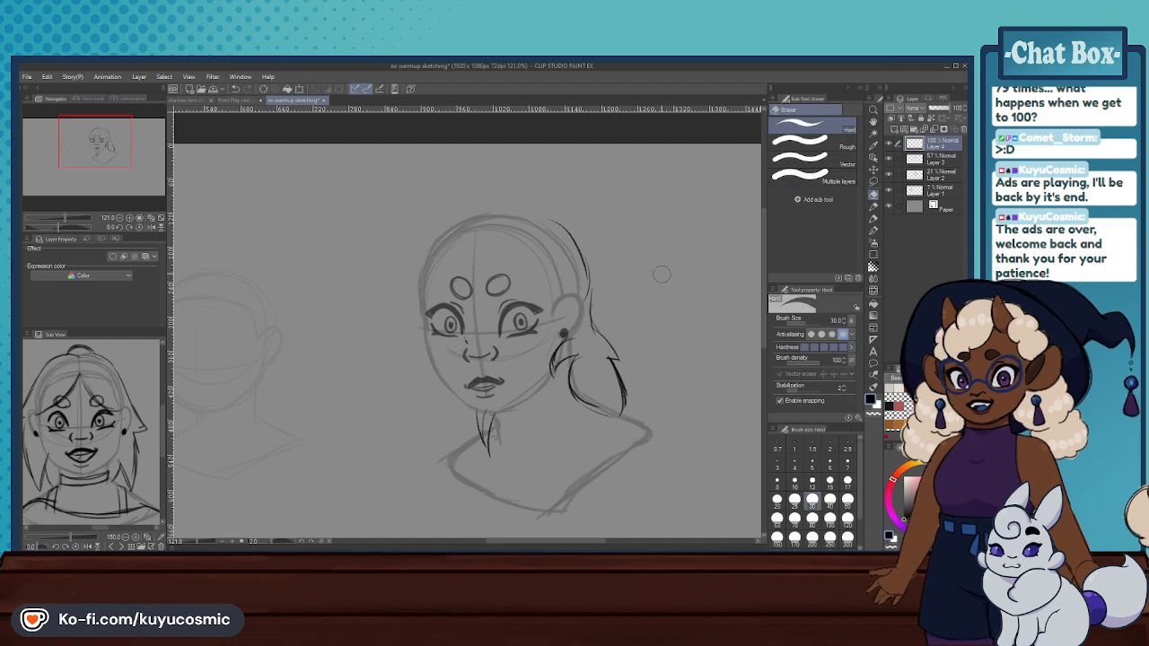
drag(617, 417, 529, 346)
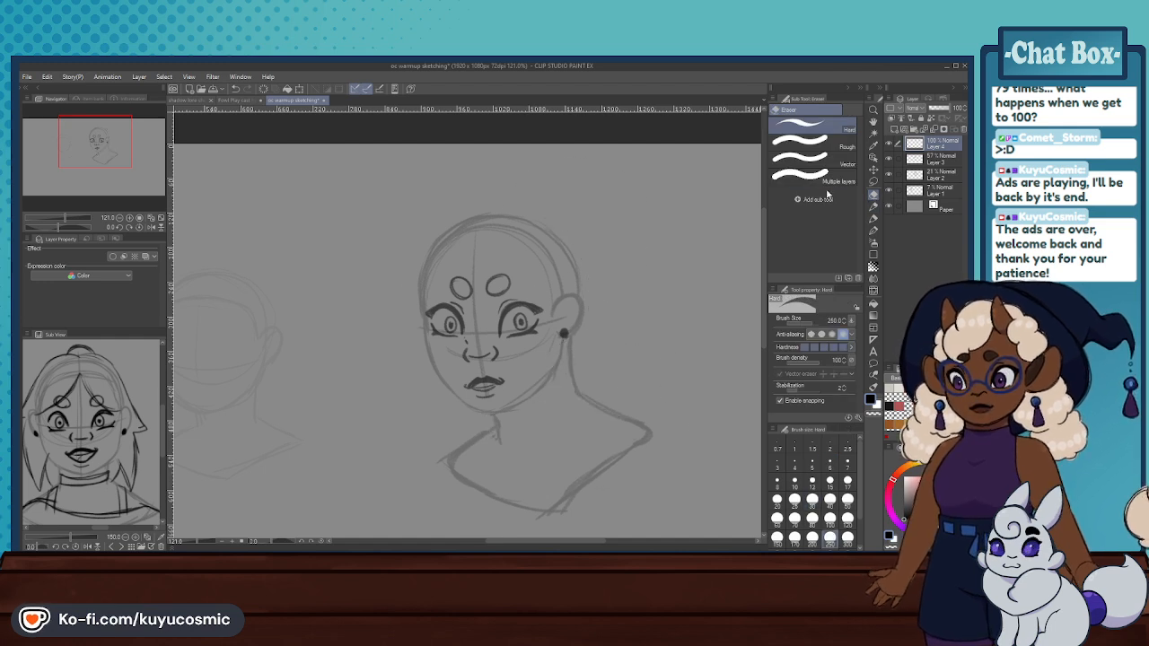
- Try sketching the crown outline and a bang sweeping down across one side of the forehead with the Mechanical pencil
click(874, 206)
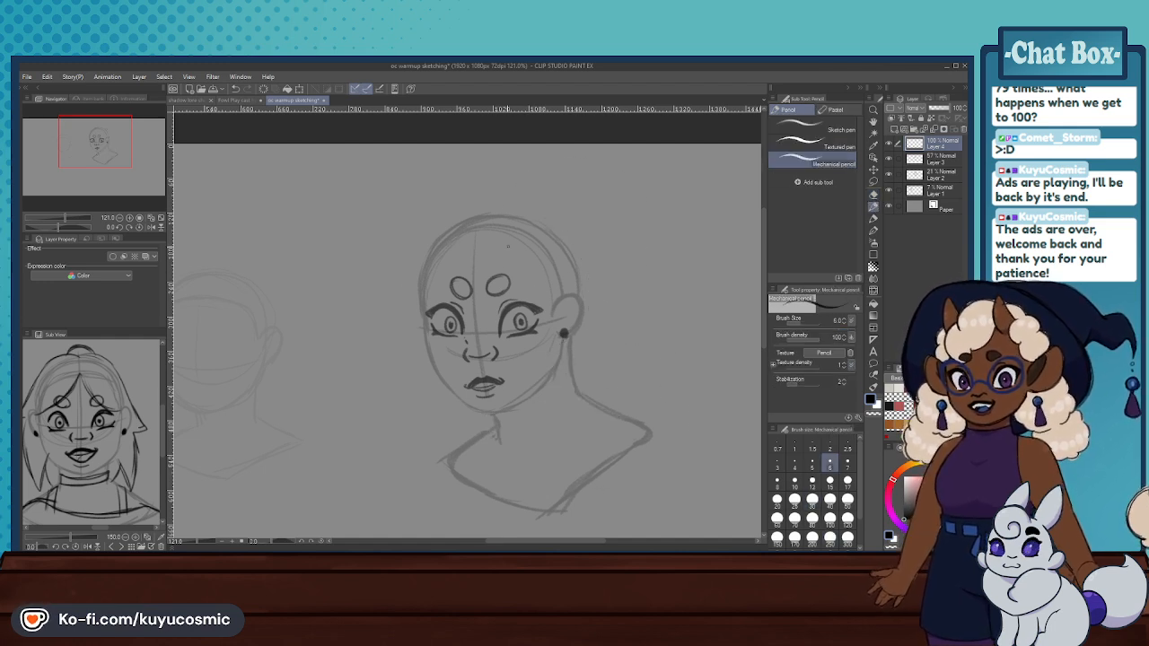
drag(471, 215, 512, 213)
drag(468, 210, 411, 260)
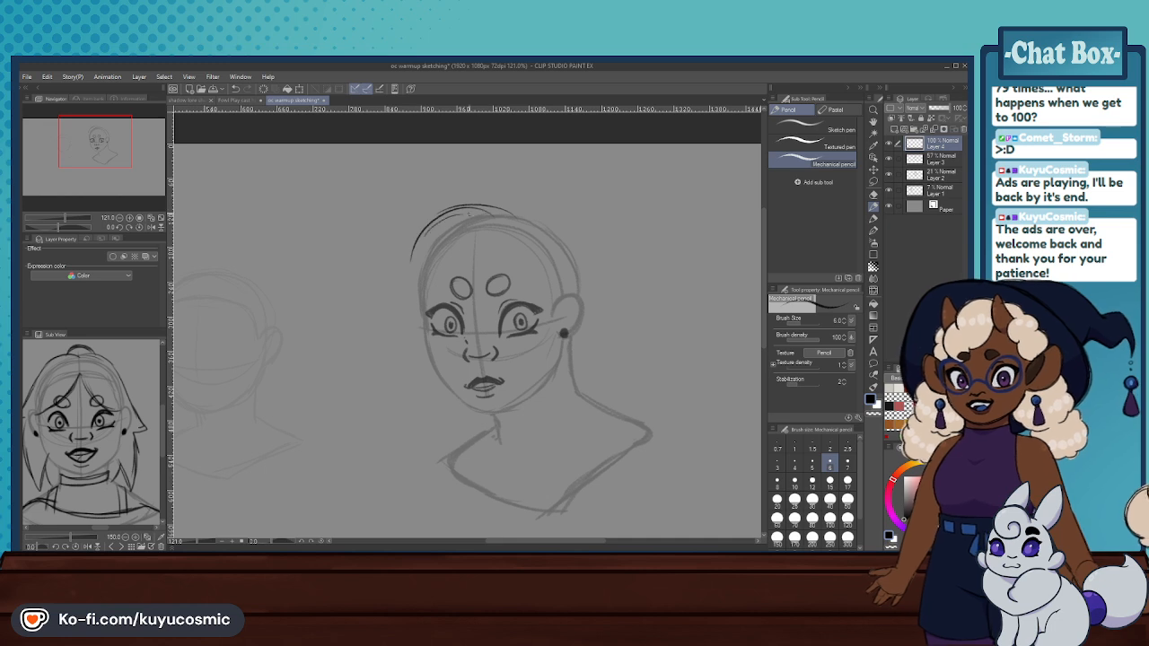
drag(491, 225, 474, 275)
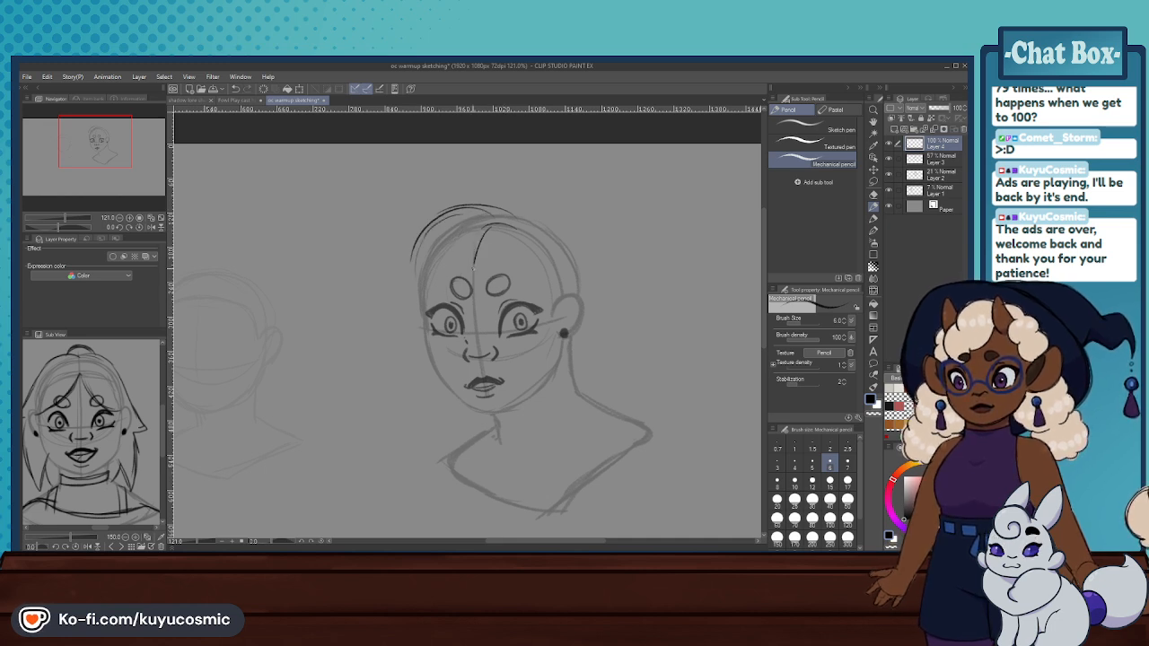
mouse_move(456, 215)
mouse_down()
mouse_move(403, 283)
mouse_move(379, 293)
mouse_move(446, 301)
mouse_move(430, 306)
mouse_move(472, 277)
mouse_up()
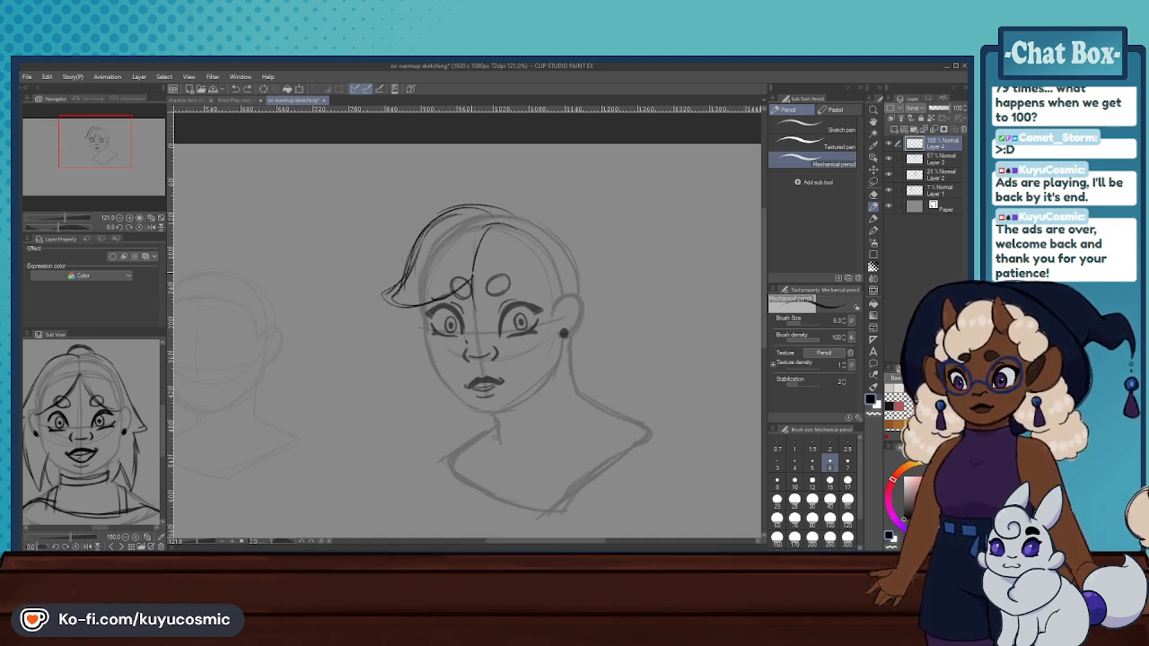
key(ctrl+z)
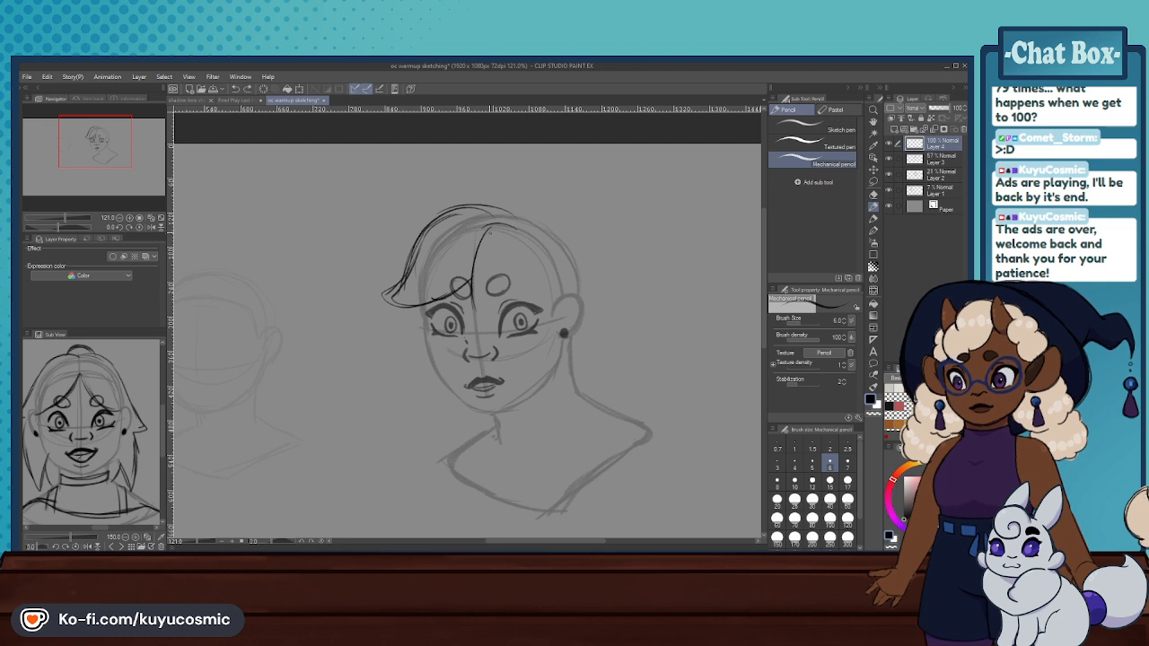
- Try adding a pointed center bang, a curled tuft on the crown, and the back-of-head outline down behind the ear
mouse_move(486, 232)
mouse_down()
mouse_move(506, 301)
mouse_move(480, 315)
mouse_up()
mouse_move(473, 199)
mouse_down()
mouse_move(537, 219)
mouse_move(519, 205)
mouse_move(582, 256)
mouse_up()
key(ctrl+z)
key(ctrl+z)
mouse_move(542, 213)
mouse_down()
mouse_move(588, 262)
mouse_move(582, 303)
mouse_up()
drag(574, 235, 594, 280)
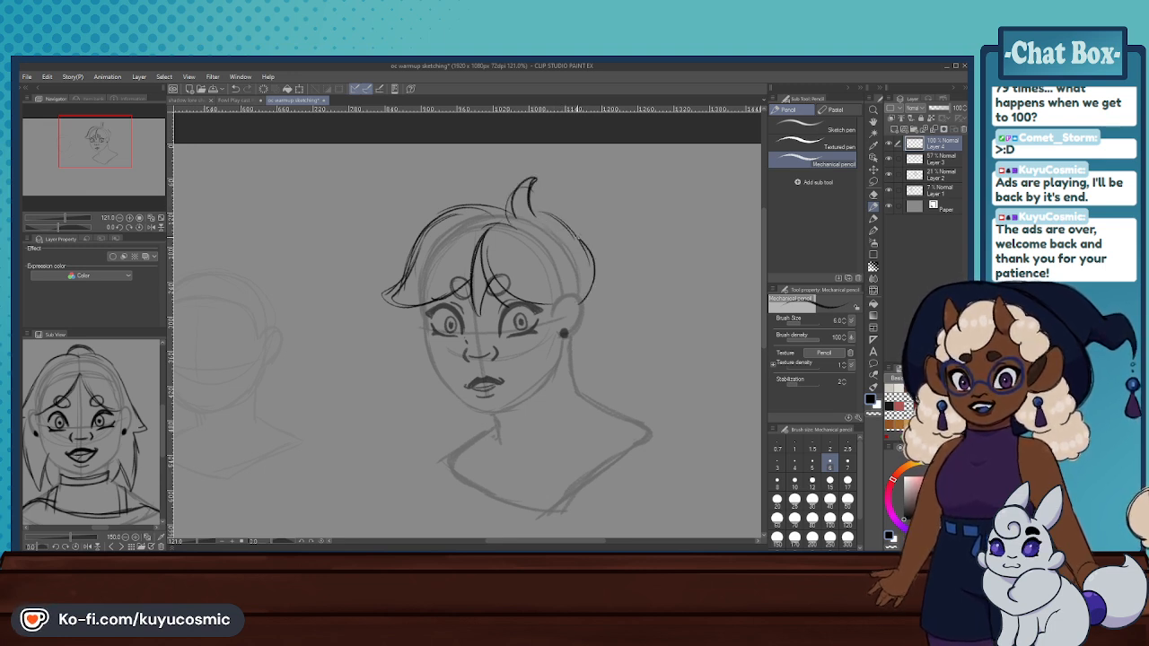
key(ctrl+z)
key(ctrl+z)
key(ctrl+z)
mouse_move(542, 215)
mouse_down()
mouse_move(588, 260)
mouse_move(575, 285)
mouse_move(590, 231)
mouse_move(579, 310)
mouse_move(564, 292)
mouse_move(577, 374)
mouse_up()
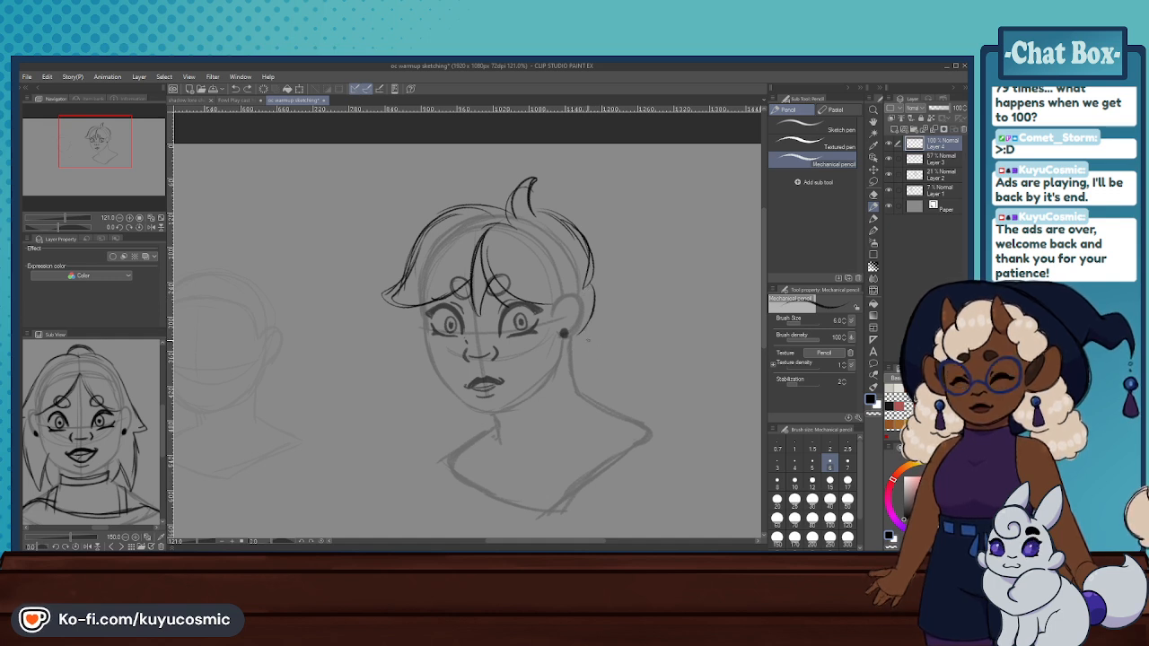
- Try sketching pointed hair strands flicking outward from below the ear toward the shoulder
mouse_move(588, 323)
mouse_down()
mouse_move(615, 352)
mouse_move(610, 363)
mouse_up()
key(ctrl+z)
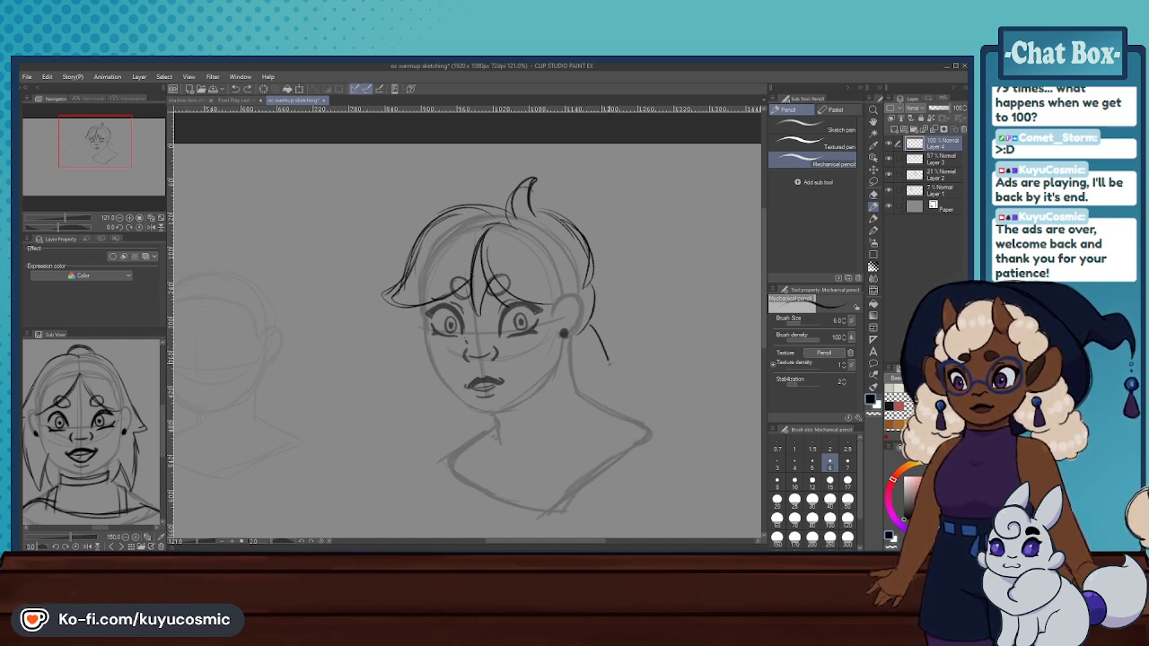
key(ctrl+z)
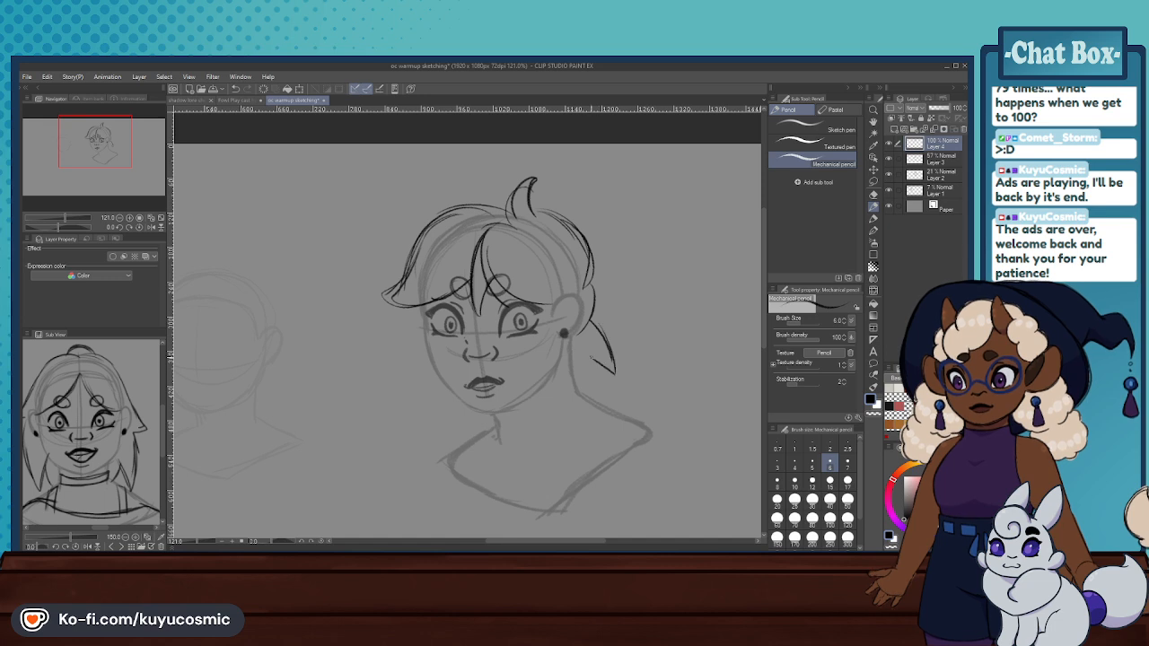
key(ctrl+z)
key(ctrl+z)
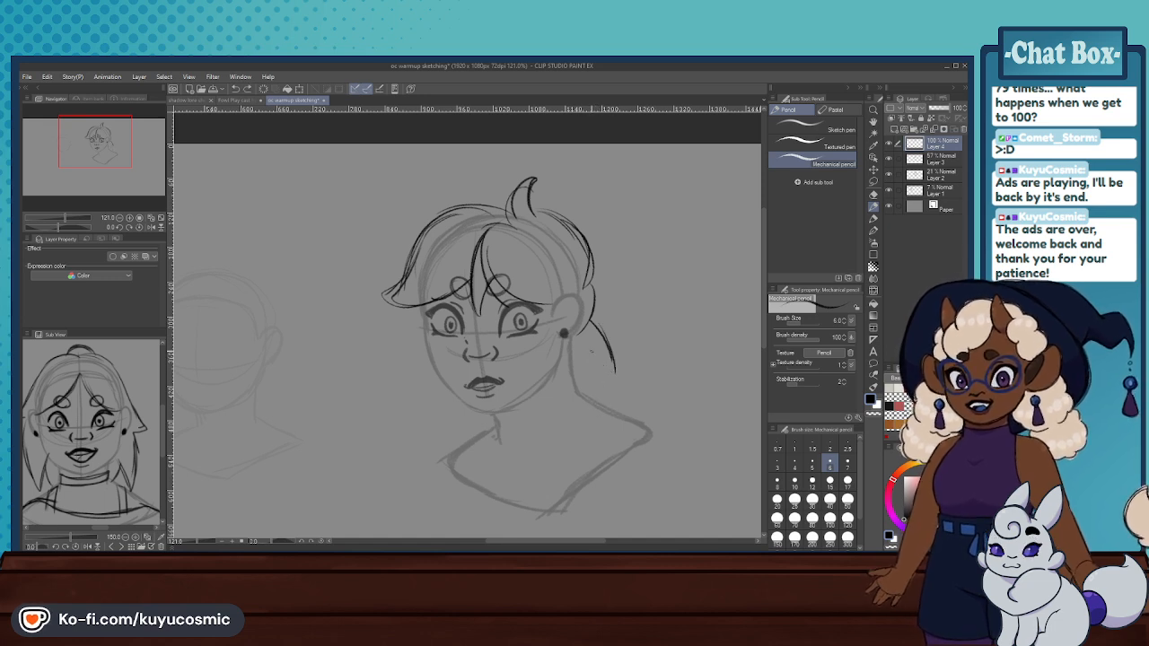
mouse_move(589, 351)
mouse_down()
mouse_move(603, 403)
mouse_move(614, 383)
mouse_up()
key(ctrl+z)
drag(602, 331, 616, 377)
drag(592, 325, 613, 366)
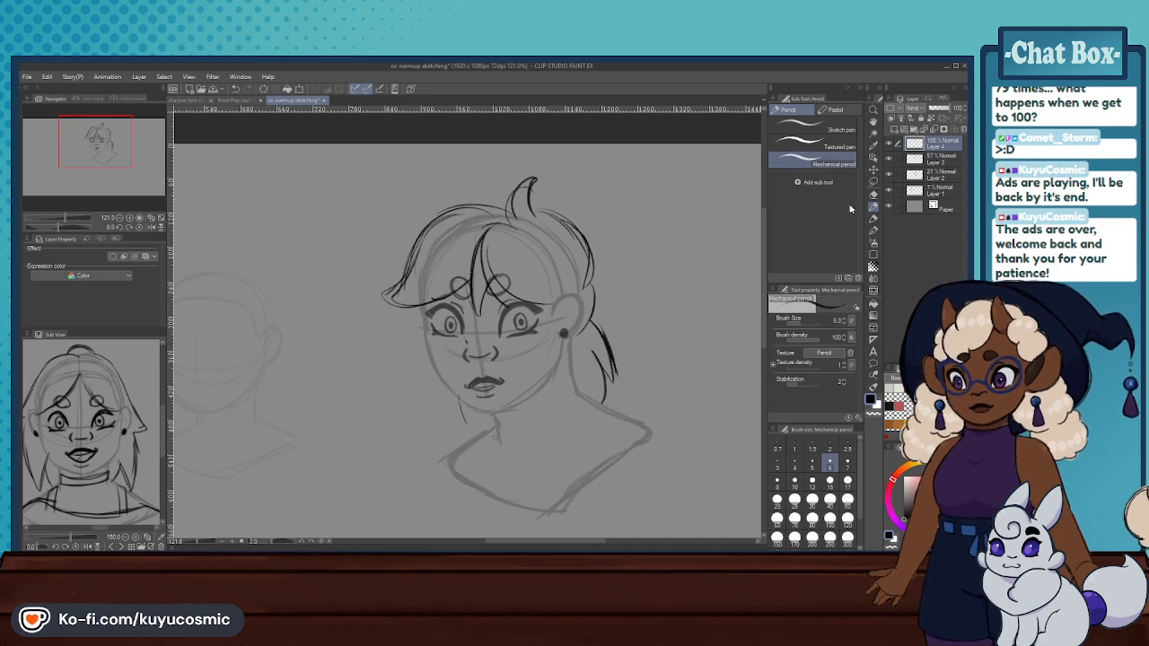
- Erase the sketched hair from Layer 4 with the Hard eraser and show more of the reference drawing around the character
key(e)
mouse_move(682, 325)
mouse_down()
mouse_move(614, 359)
mouse_move(520, 324)
mouse_move(453, 263)
mouse_move(416, 294)
mouse_up()
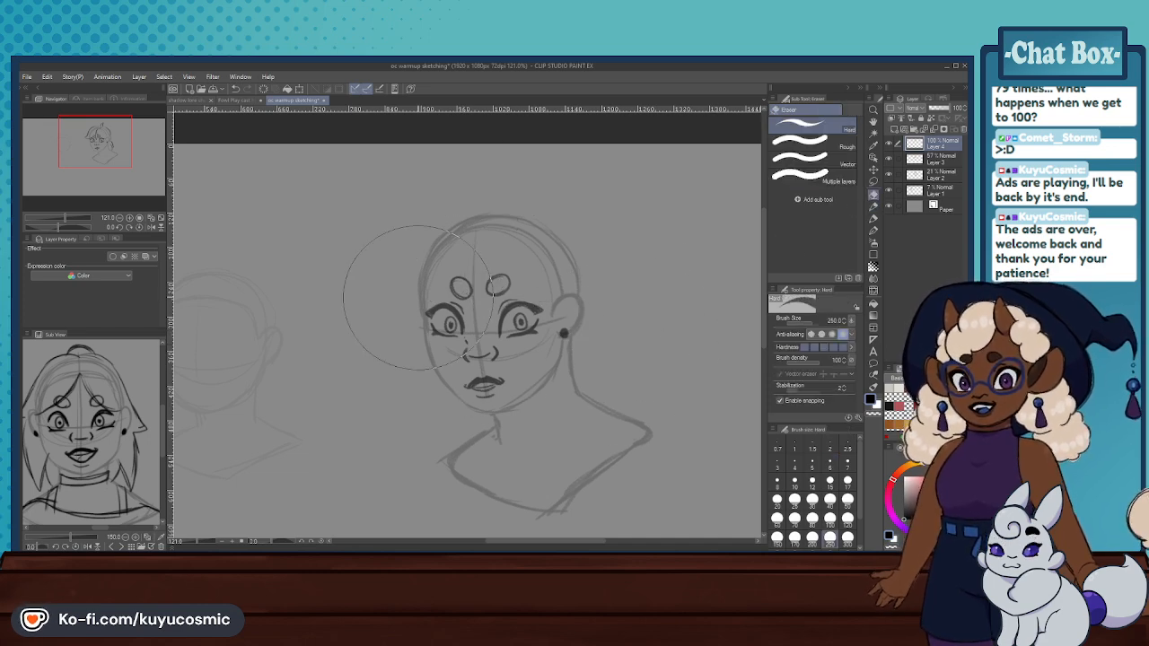
scroll(516, 321, down, 5)
scroll(467, 438, up, 3)
scroll(538, 341, up, 2)
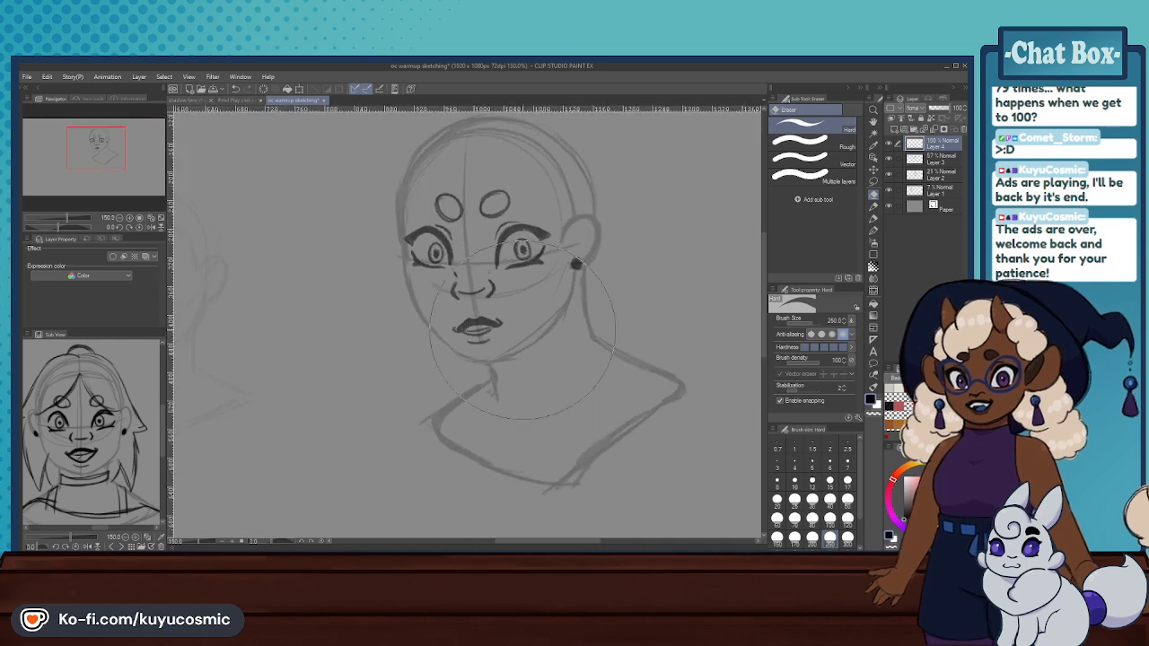
scroll(49, 409, down, 3)
drag(50, 408, 91, 396)
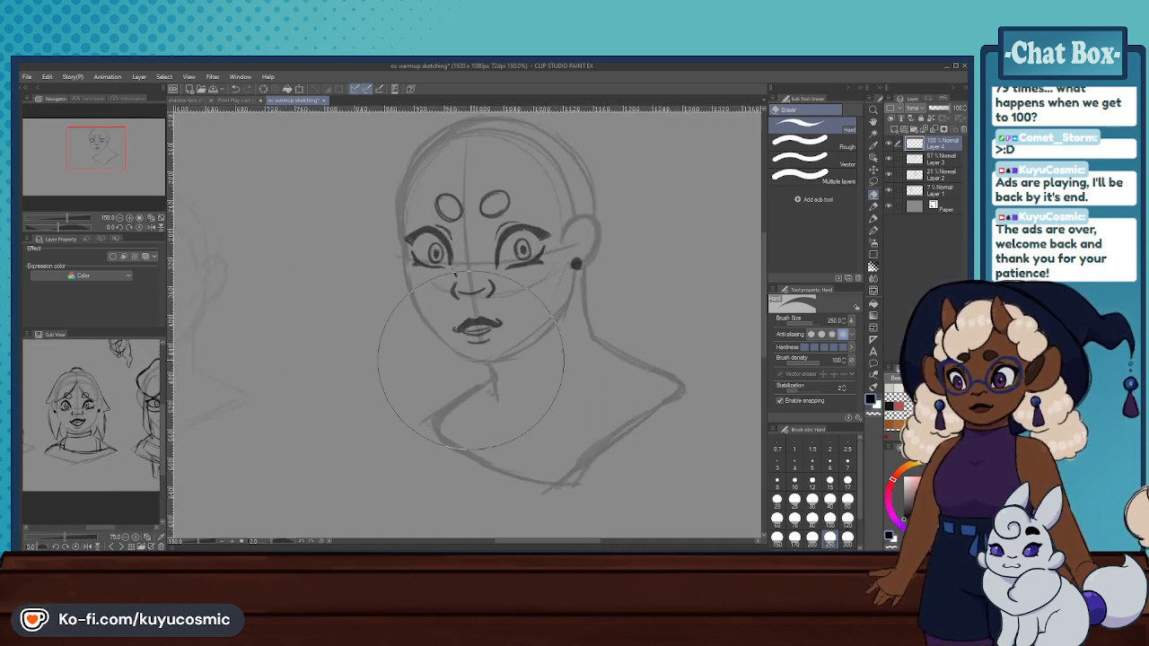
- Try sketching curved hair strands behind the ear and down beside the neck with the Mechanical pencil
click(873, 207)
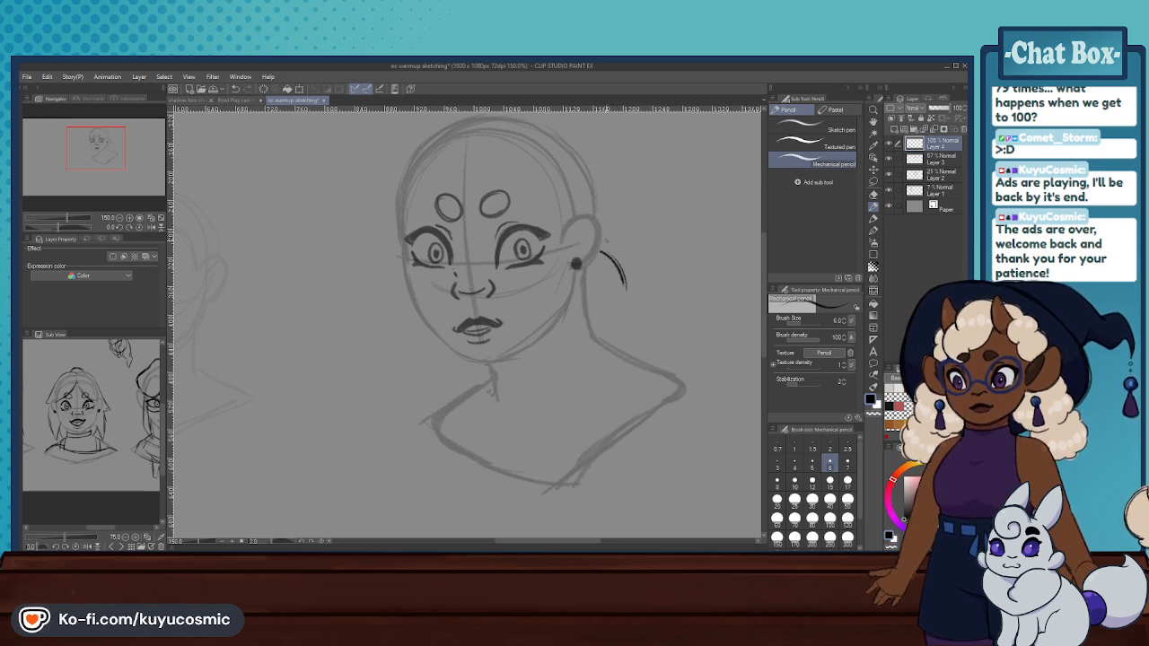
drag(603, 204, 602, 233)
key(ctrl+z)
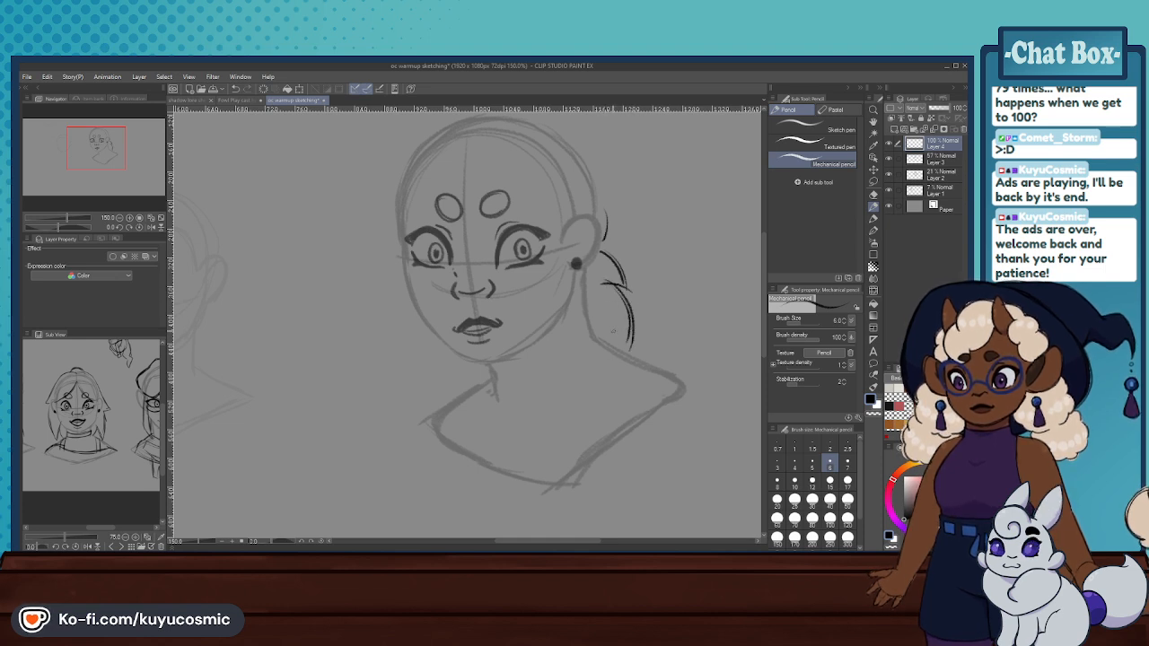
mouse_move(594, 316)
mouse_down()
mouse_move(625, 348)
mouse_move(612, 364)
mouse_up()
key(ctrl+z)
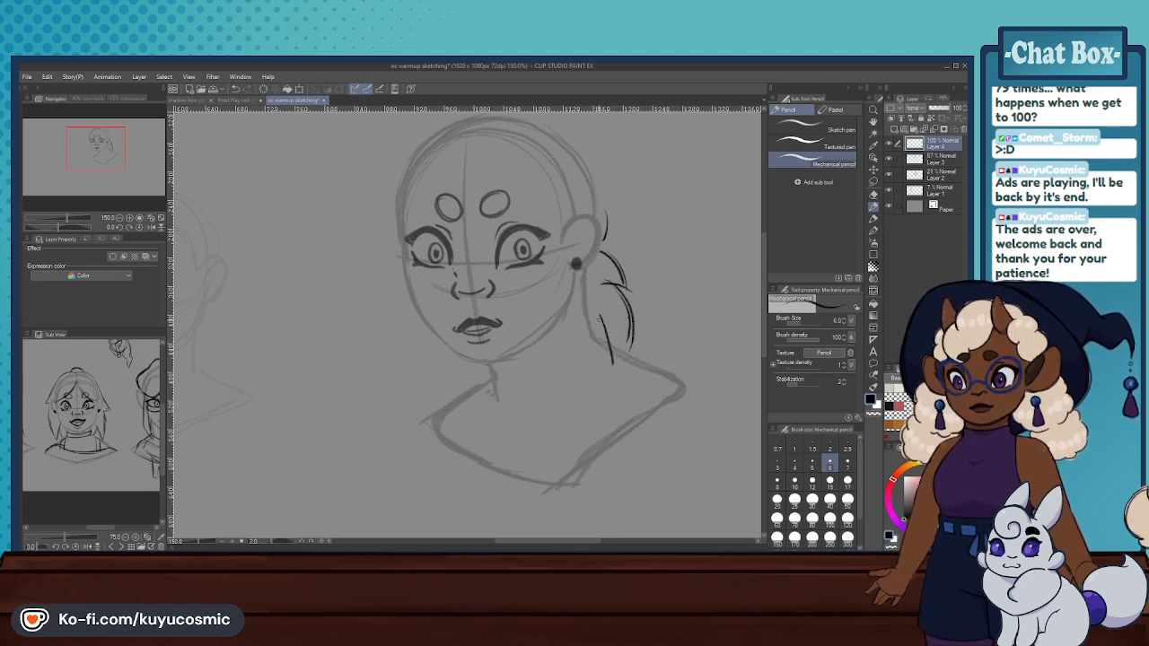
drag(630, 306, 619, 375)
- Try adding a pointed strand below the chin and a tapering inner edge to the hair lock beside the neck
mouse_move(474, 366)
mouse_down()
mouse_move(494, 421)
mouse_move(480, 402)
mouse_up()
key(ctrl+z)
key(ctrl+z)
key(ctrl+z)
key(ctrl+z)
key(ctrl+z)
drag(596, 309, 596, 383)
drag(601, 327, 596, 378)
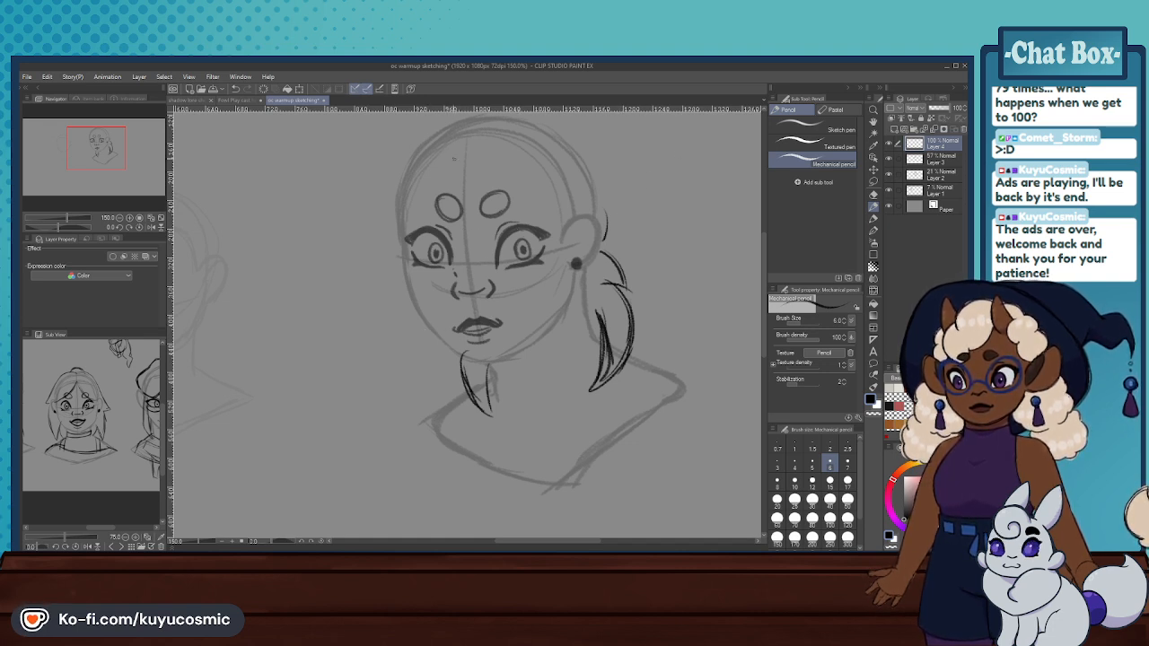
- Try sketching the inner edge of a swept bang from the forehead parting across the brow to the outer eye
drag(113, 155, 110, 148)
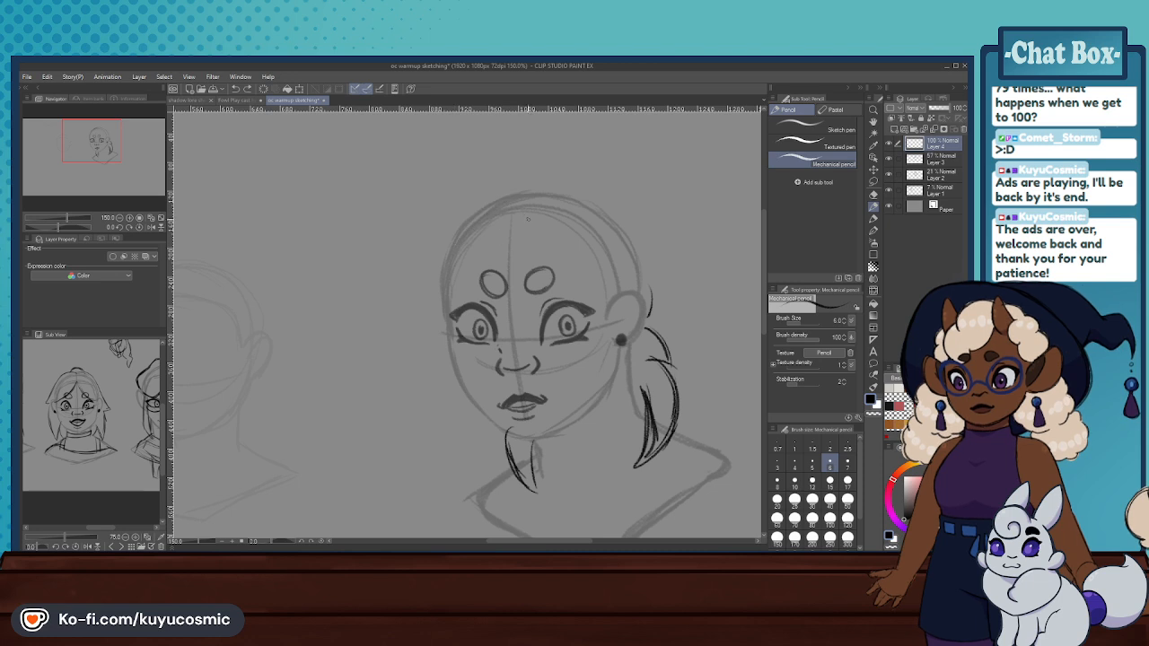
drag(520, 220, 463, 321)
key(ctrl+z)
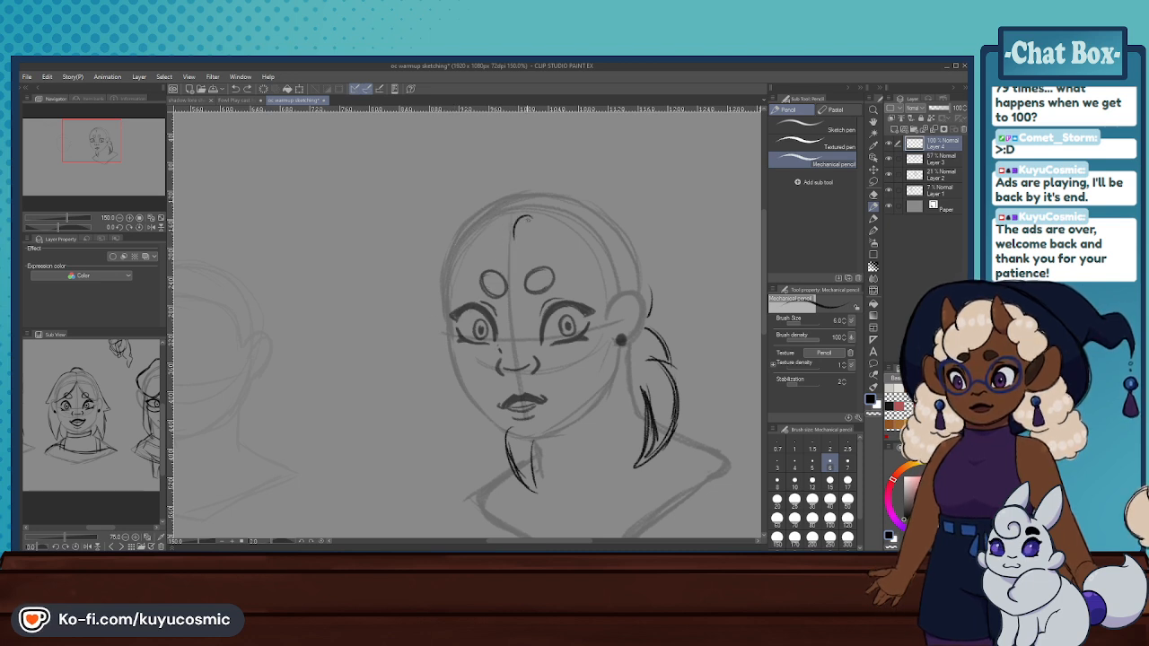
key(ctrl+z)
mouse_move(526, 213)
mouse_down()
mouse_move(433, 352)
mouse_move(452, 326)
mouse_up()
key(ctrl+z)
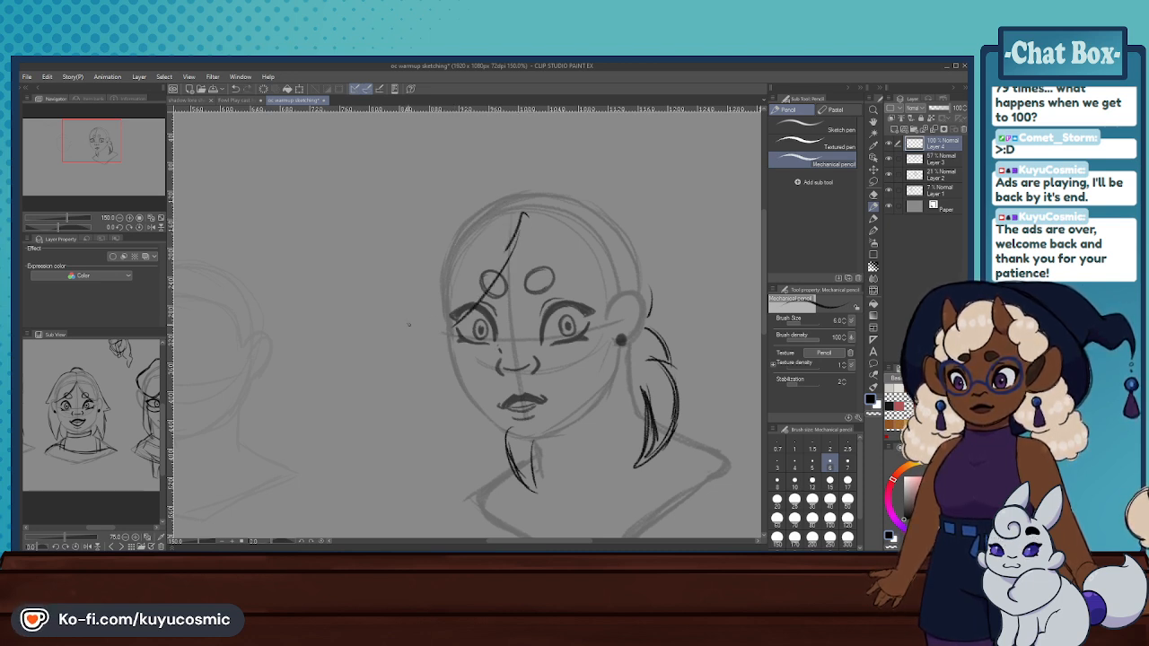
drag(513, 250, 442, 323)
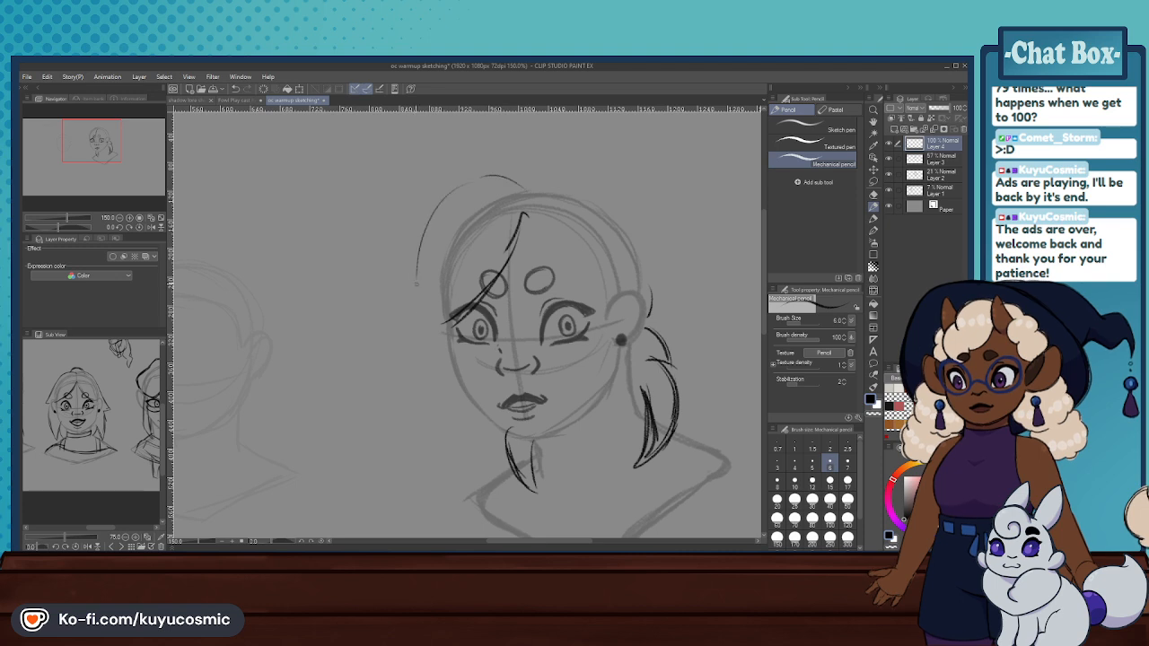
- Try outlining the swept bang's outer edge from the crown down to a point beside the eye
drag(437, 208, 416, 331)
key(ctrl+z)
key(ctrl+z)
mouse_move(549, 187)
mouse_down()
mouse_move(503, 178)
mouse_move(458, 191)
mouse_move(414, 316)
mouse_up()
drag(439, 213, 419, 328)
drag(427, 278, 414, 337)
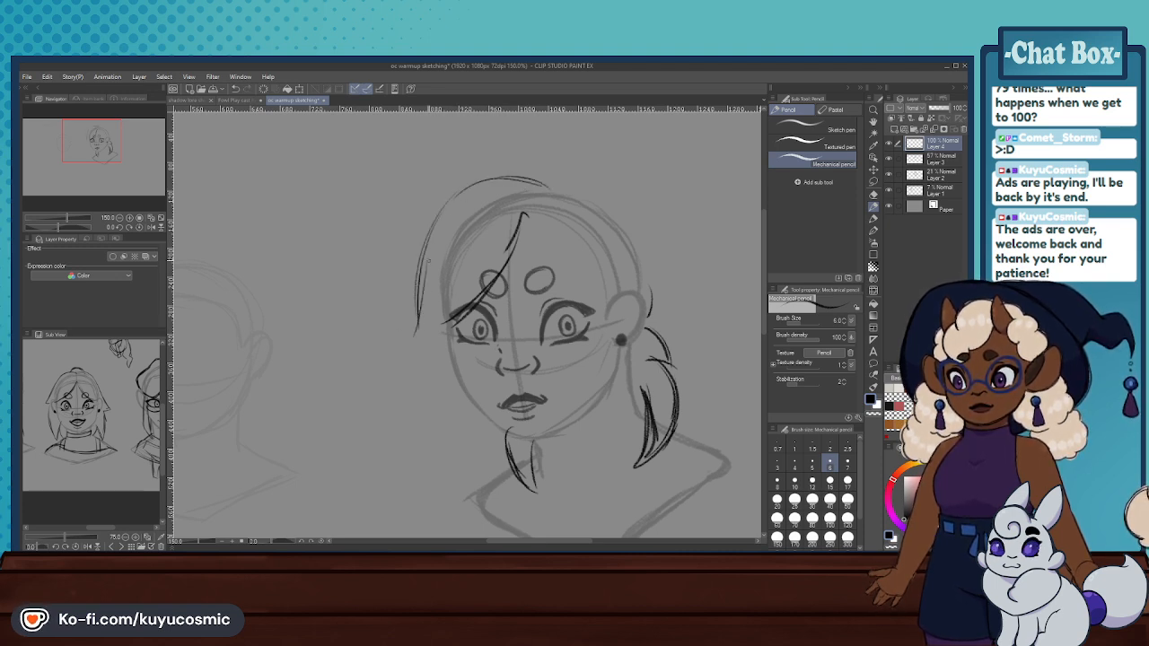
key(ctrl+z)
key(ctrl+z)
mouse_move(422, 271)
mouse_down()
mouse_move(408, 331)
mouse_move(484, 288)
mouse_move(408, 337)
mouse_up()
key(ctrl+z)
mouse_move(410, 334)
mouse_down()
mouse_move(453, 197)
mouse_move(533, 180)
mouse_up()
- Try adding the opposite bang from the parting and the back hair outline curving from the crown to the ear
key(ctrl+z)
key(ctrl+z)
mouse_move(548, 187)
mouse_down()
mouse_move(463, 196)
mouse_move(522, 172)
mouse_move(547, 187)
mouse_move(600, 287)
mouse_up()
key(ctrl+z)
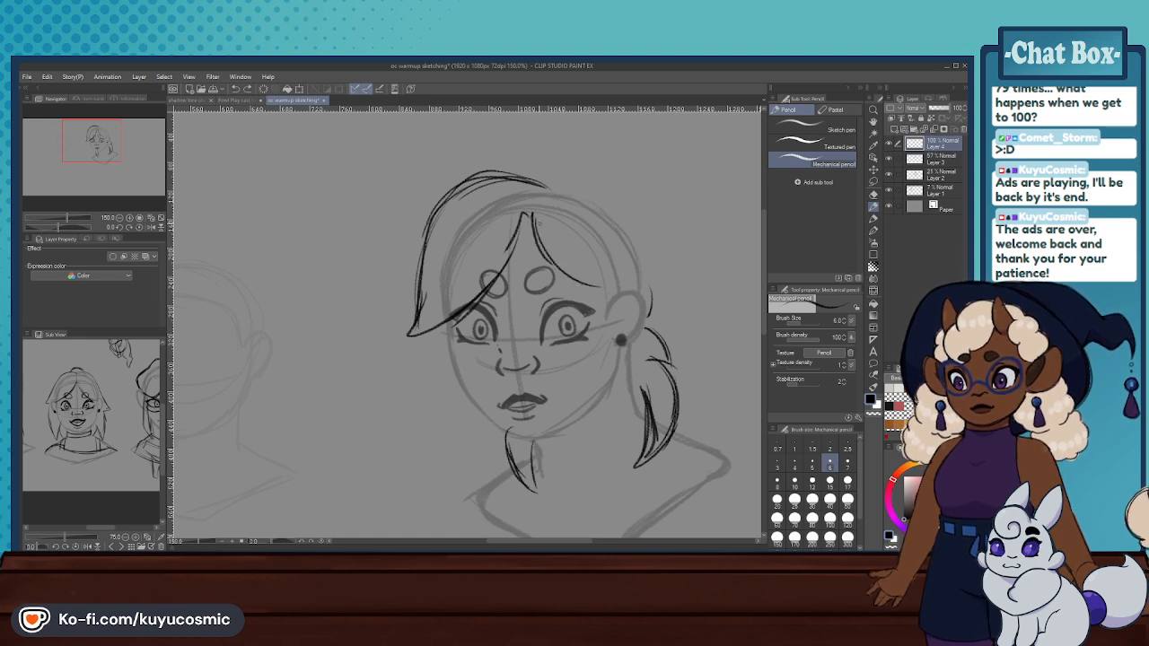
drag(536, 235, 610, 290)
mouse_move(551, 178)
mouse_down()
mouse_move(596, 196)
mouse_move(583, 185)
mouse_up()
key(ctrl+z)
key(ctrl+z)
mouse_move(572, 184)
mouse_down()
mouse_move(633, 257)
mouse_move(624, 240)
mouse_move(635, 244)
mouse_up()
key(ctrl+z)
key(ctrl+z)
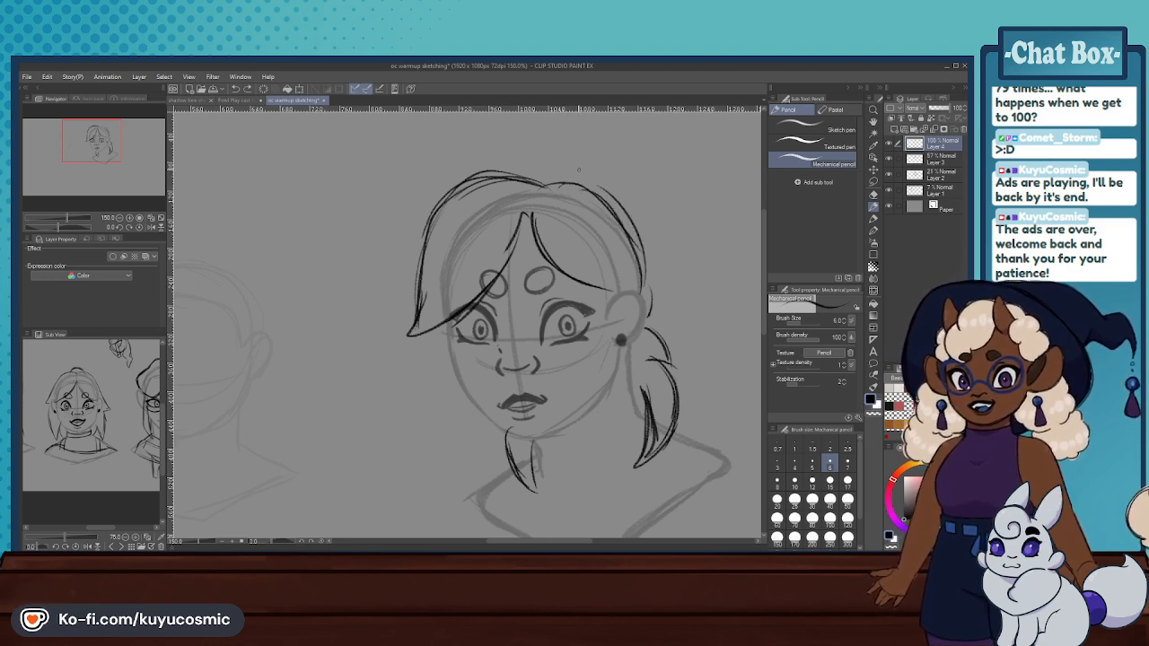
- Clear the second hair attempt from Layer 4 with the Hard eraser and recheck the reference character's hair
scroll(529, 187, down, 5)
scroll(529, 207, up, 3)
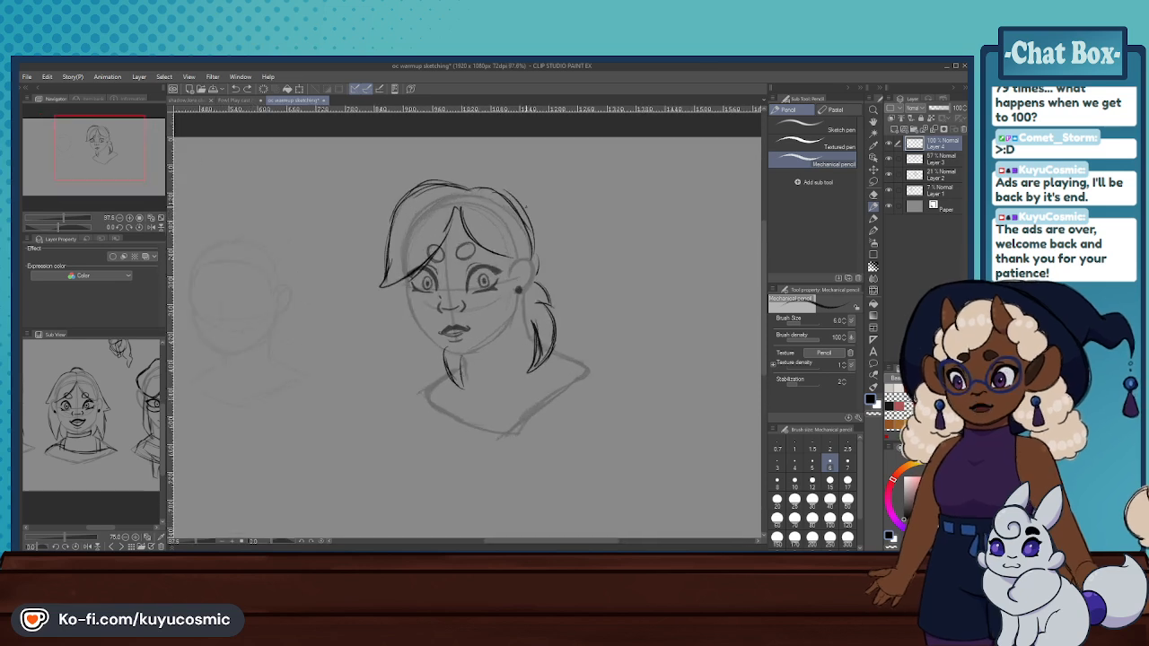
click(873, 194)
mouse_move(508, 288)
mouse_down()
mouse_move(448, 206)
mouse_move(467, 179)
mouse_up()
scroll(80, 409, up, 2)
scroll(81, 407, down, 3)
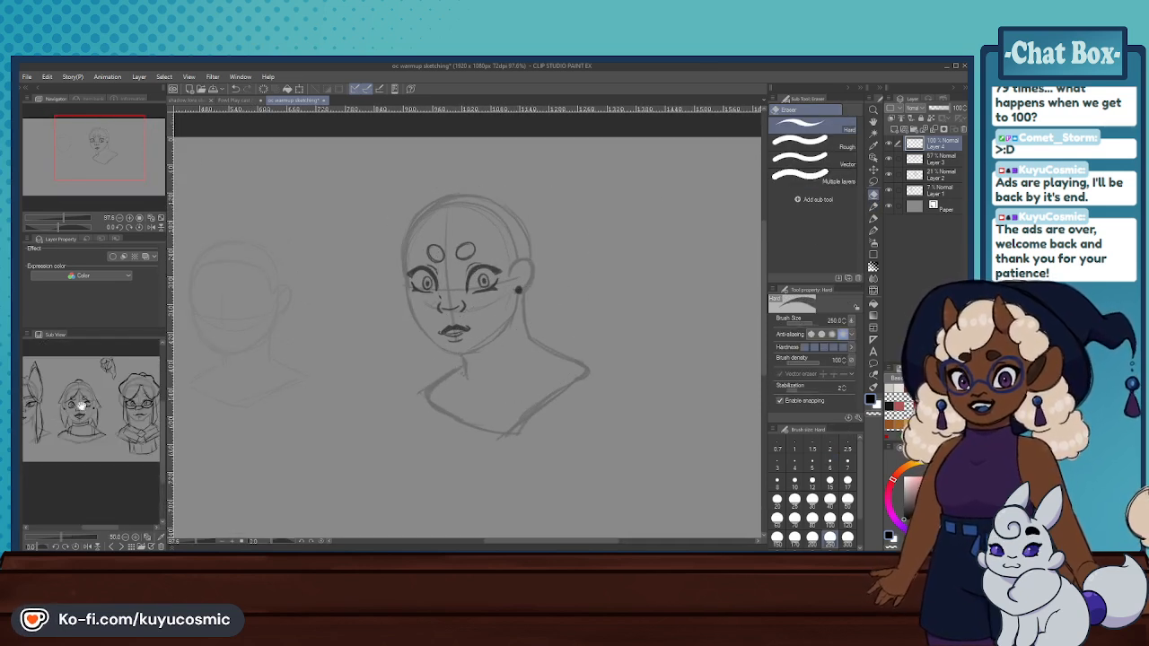
scroll(85, 399, up, 1)
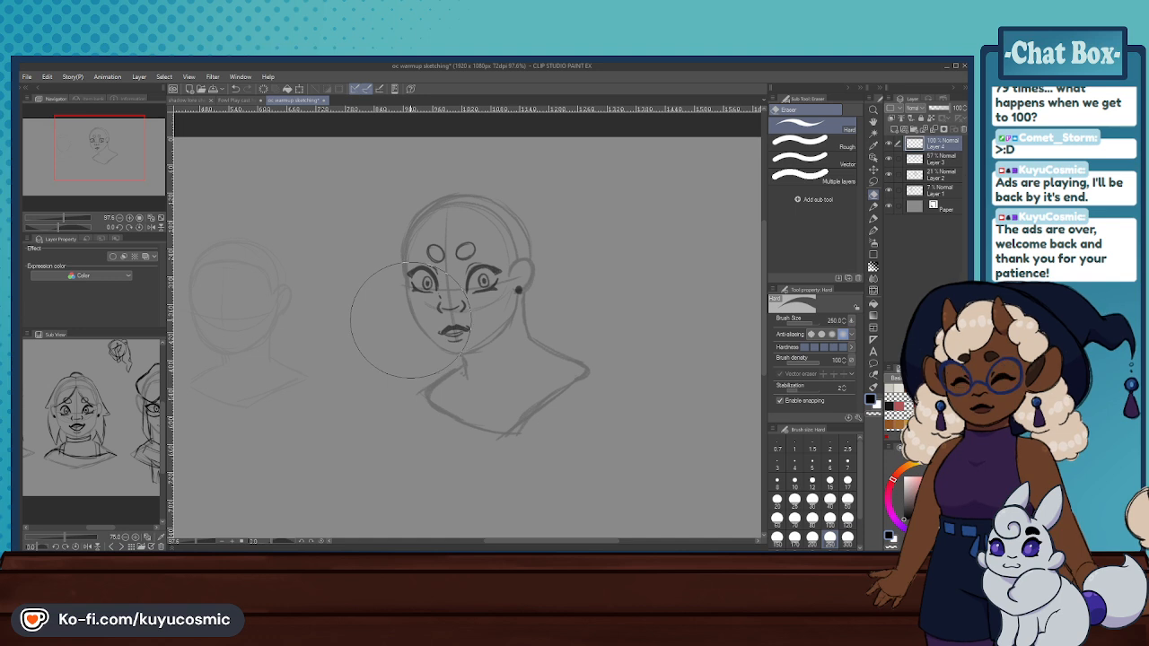
scroll(429, 312, up, 2)
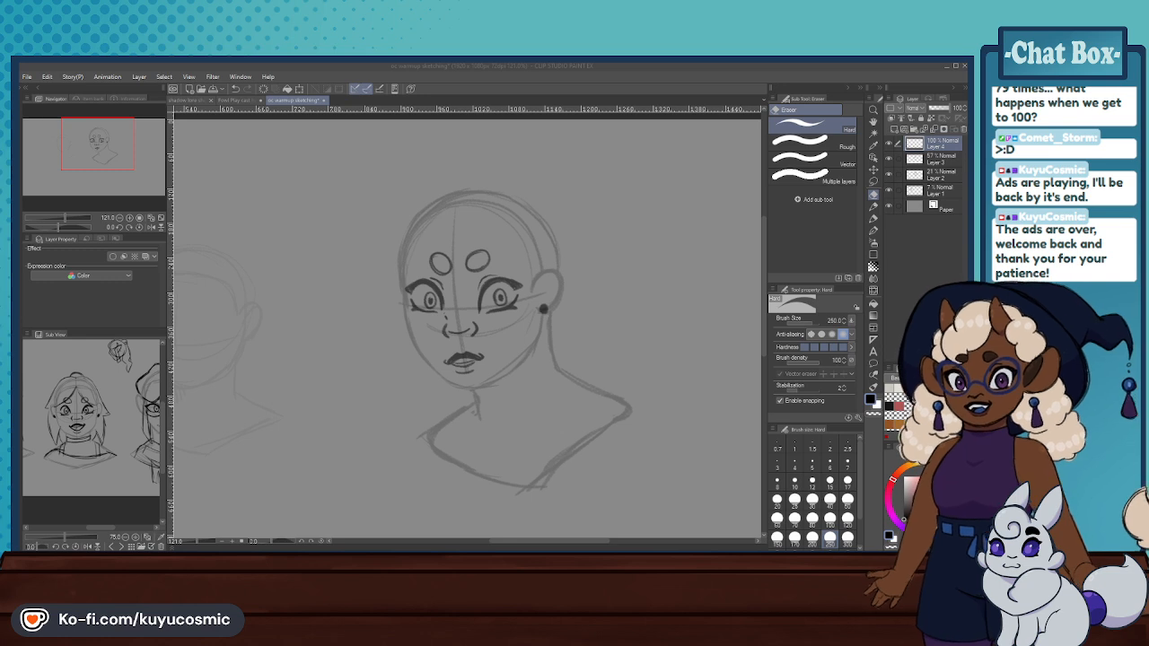
click(605, 384)
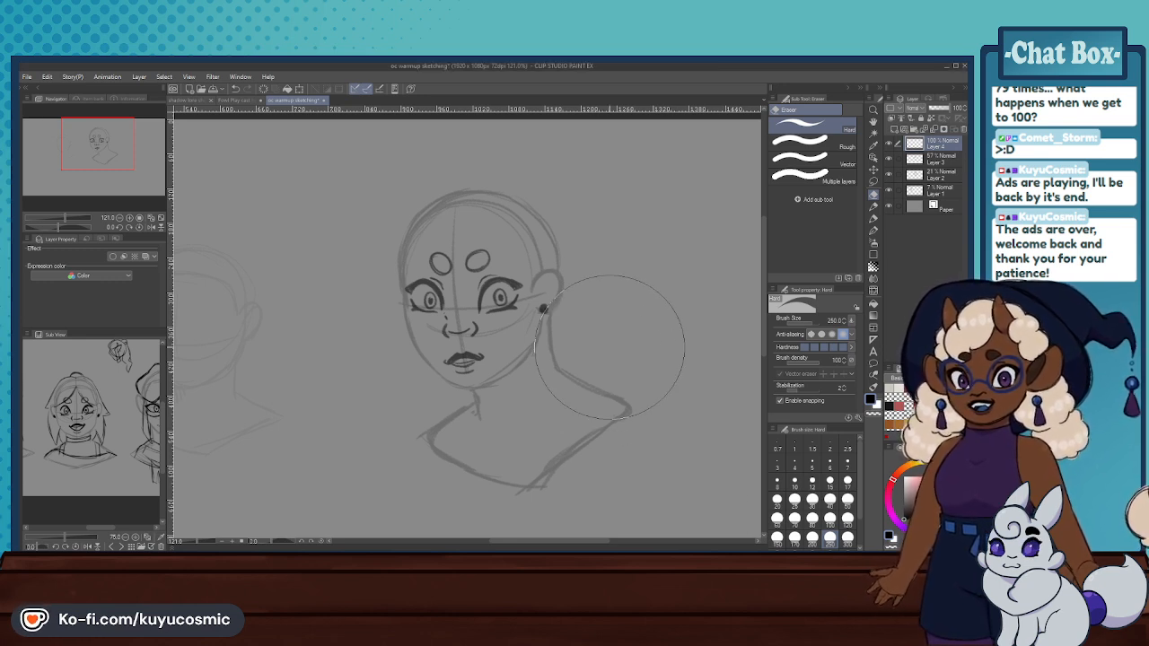
- Sketch a short curved hair stroke behind the ear with the Mechanical pencil
click(874, 206)
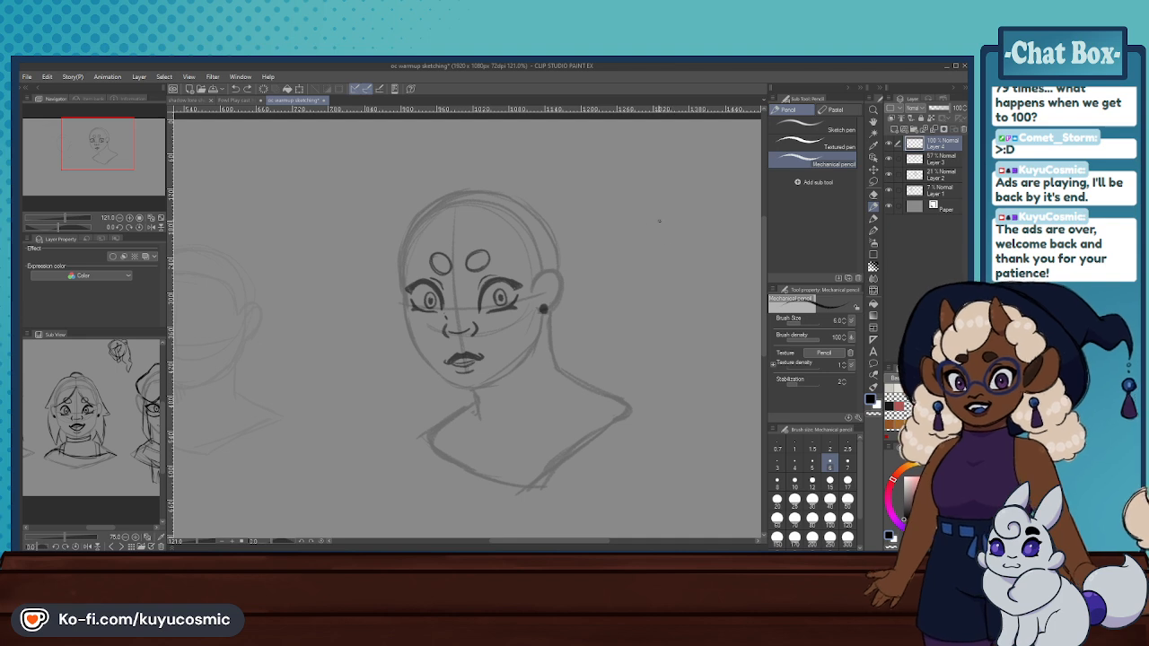
mouse_move(575, 285)
mouse_down()
mouse_move(563, 319)
mouse_move(568, 300)
mouse_move(562, 310)
mouse_move(586, 328)
mouse_up()
key(ctrl+z)
key(ctrl+z)
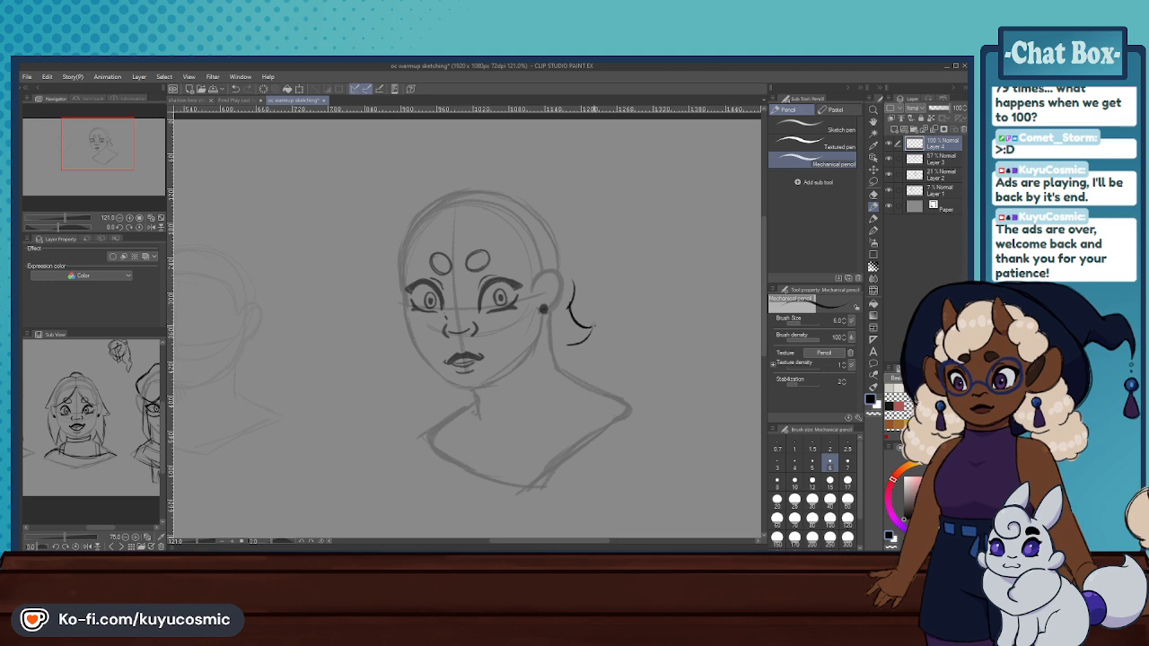
- Try adding flicked hair ends beside the neck and a thin strand below the jaw
mouse_move(570, 345)
mouse_down()
mouse_move(596, 370)
mouse_move(579, 375)
mouse_move(608, 389)
mouse_up()
key(ctrl+z)
key(ctrl+z)
drag(573, 350, 598, 373)
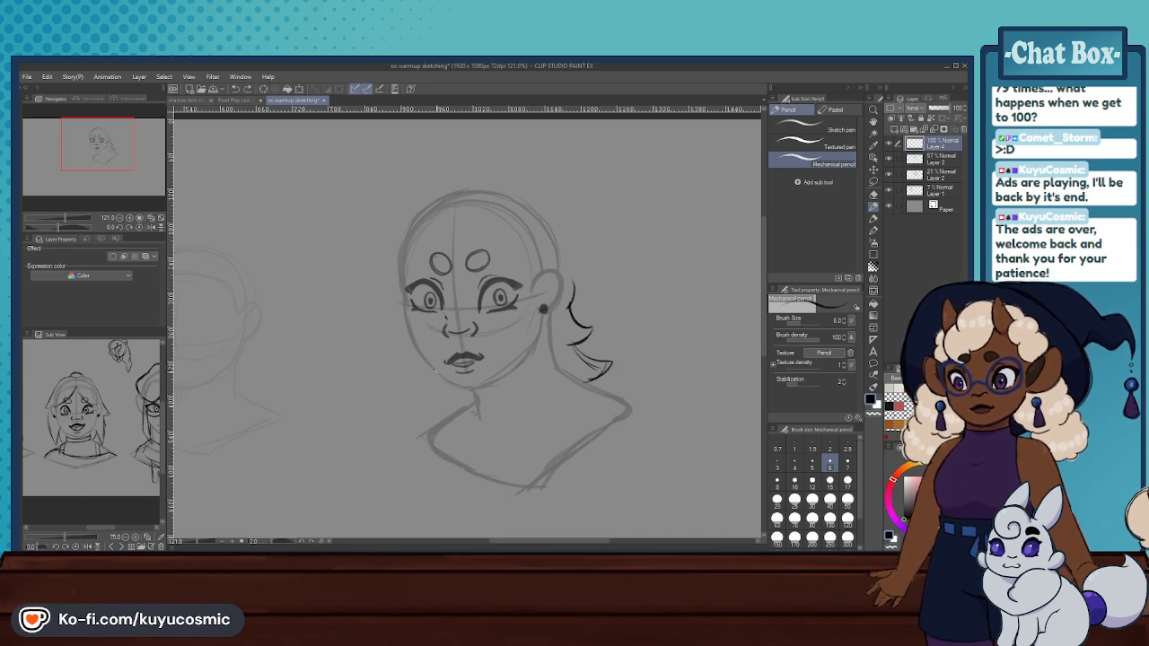
drag(431, 375, 437, 424)
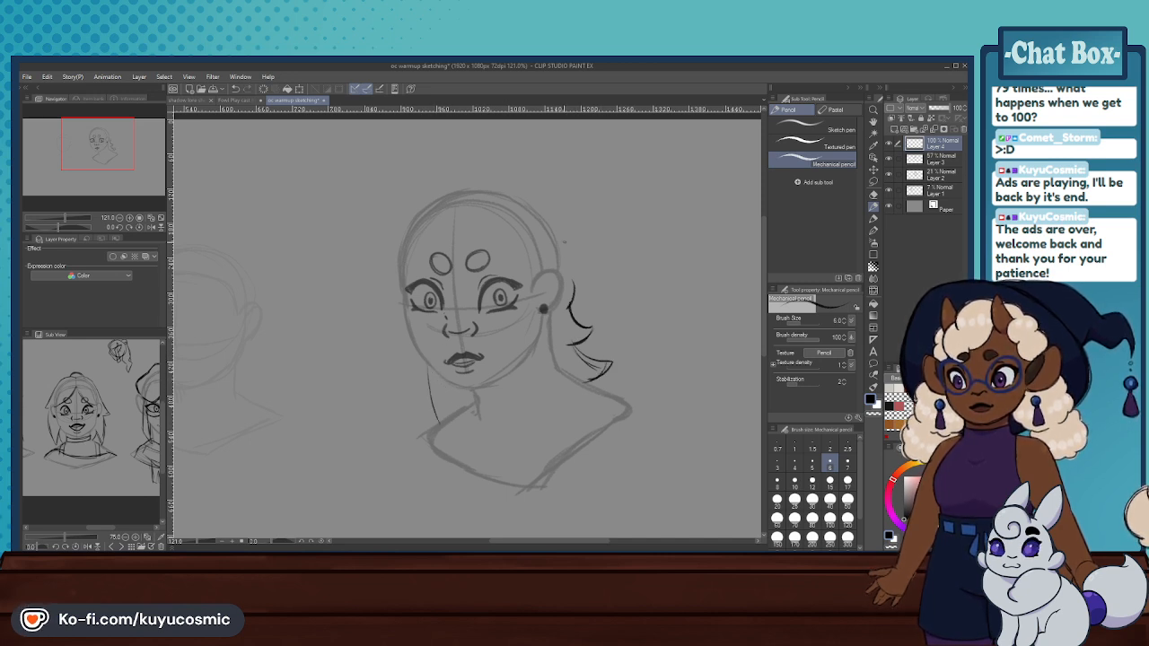
key(ctrl+z)
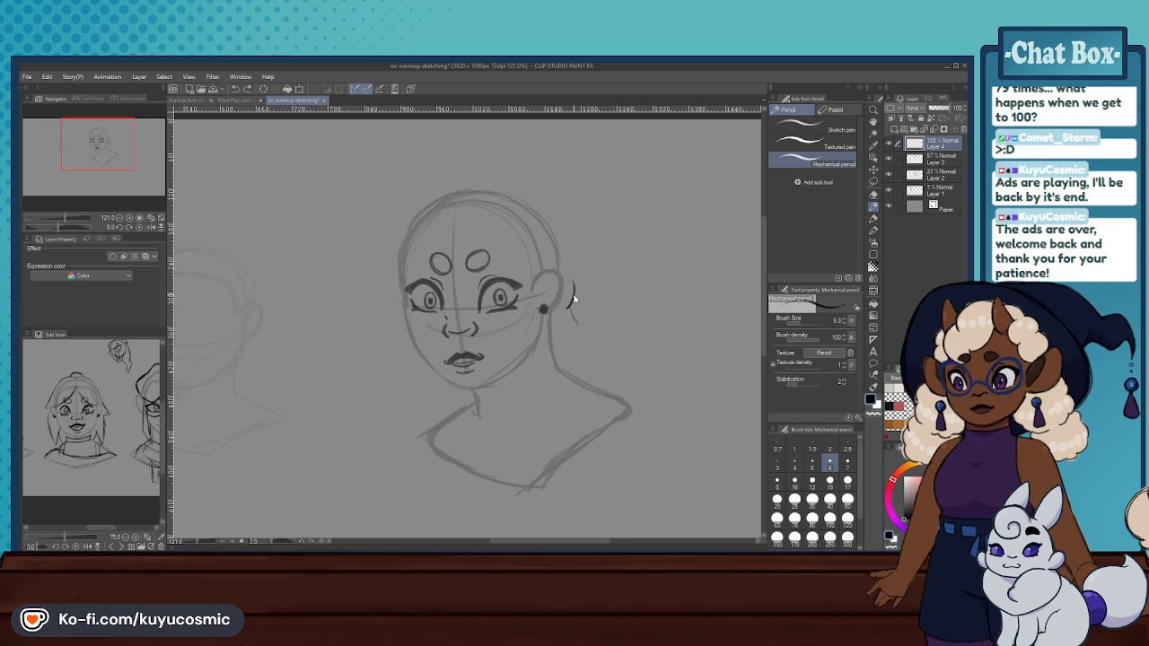
- Sketch a tapered, pointed hair strand hanging below the ear beside the neck with the Mechanical pencil
key(ctrl+z)
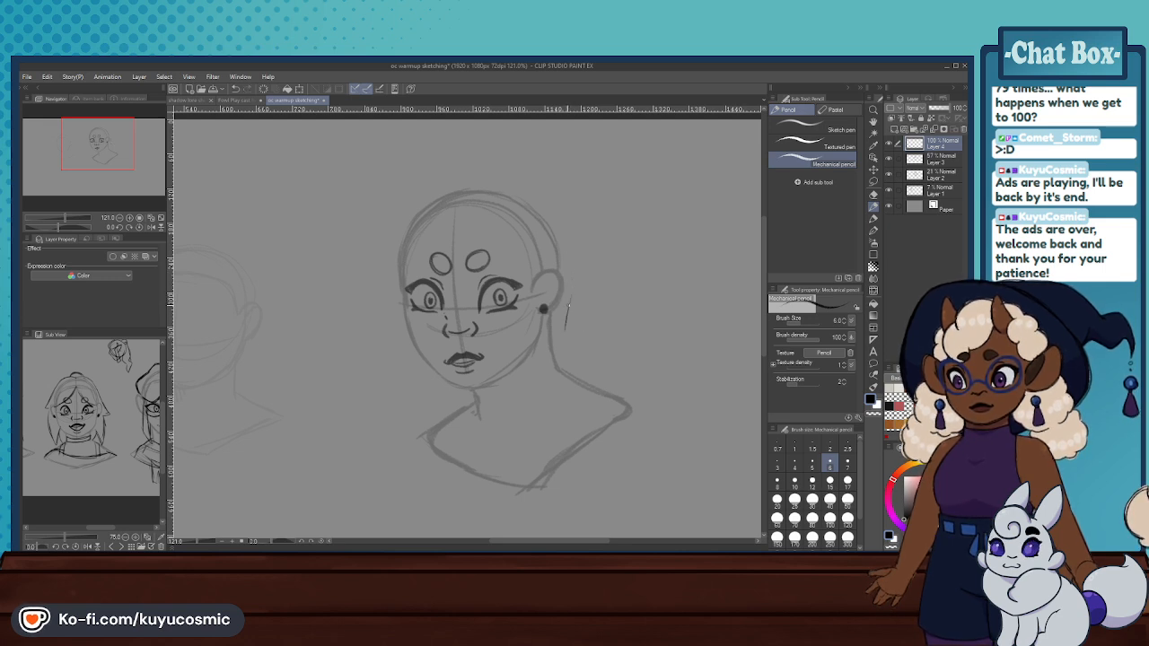
mouse_move(550, 320)
mouse_down()
mouse_move(562, 405)
mouse_move(551, 318)
mouse_move(548, 382)
mouse_up()
key(ctrl+z)
key(ctrl+z)
key(ctrl+z)
key(ctrl+z)
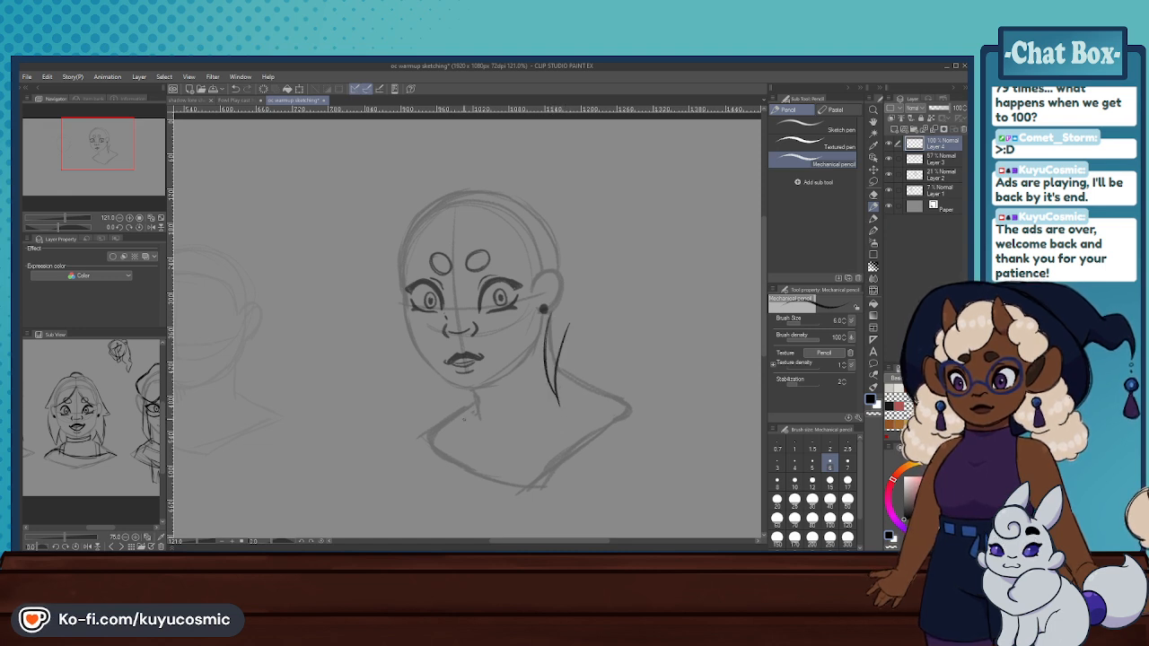
- Sketch a short pointed hair strand under the jaw on the opposite side of the neck
drag(458, 386, 470, 441)
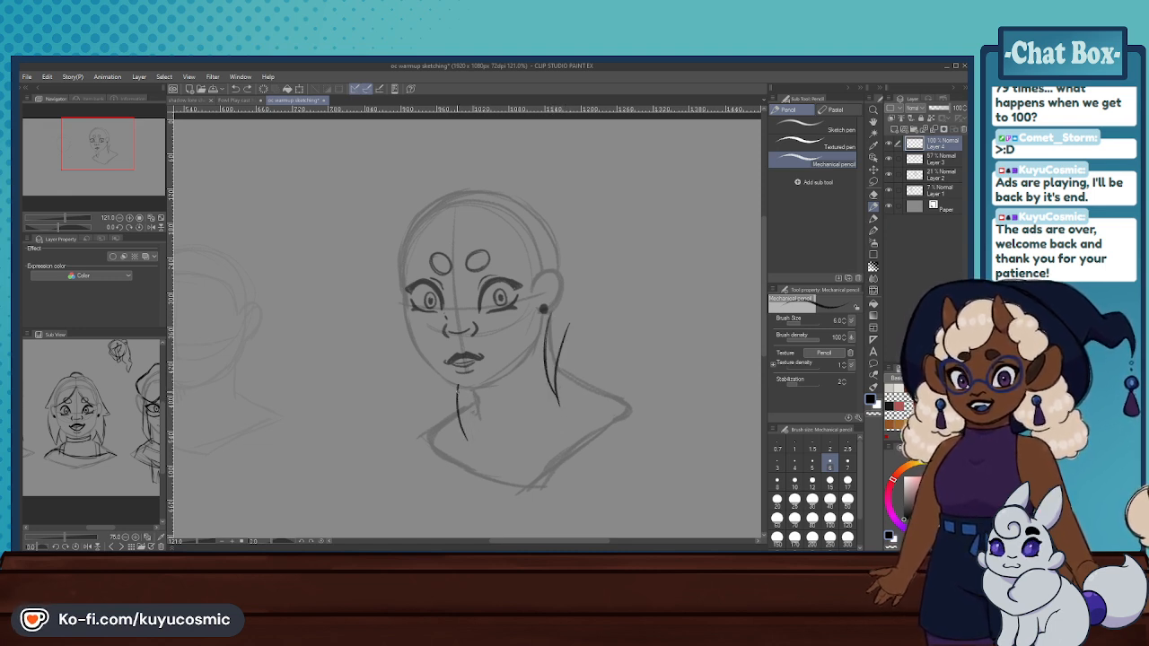
key(ctrl+z)
drag(452, 400, 467, 427)
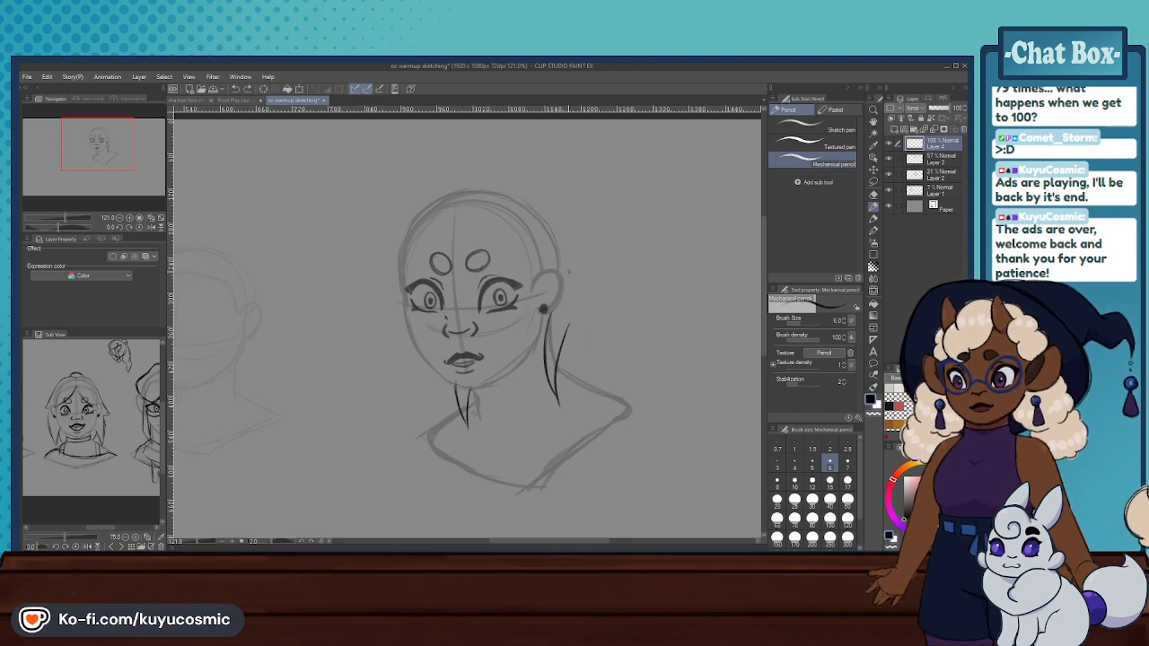
- Sketch the back hair contour behind the ear with flicked ends, and add another thin strand under the jaw
drag(566, 240, 578, 268)
mouse_move(576, 273)
mouse_down()
mouse_move(571, 299)
mouse_move(584, 302)
mouse_up()
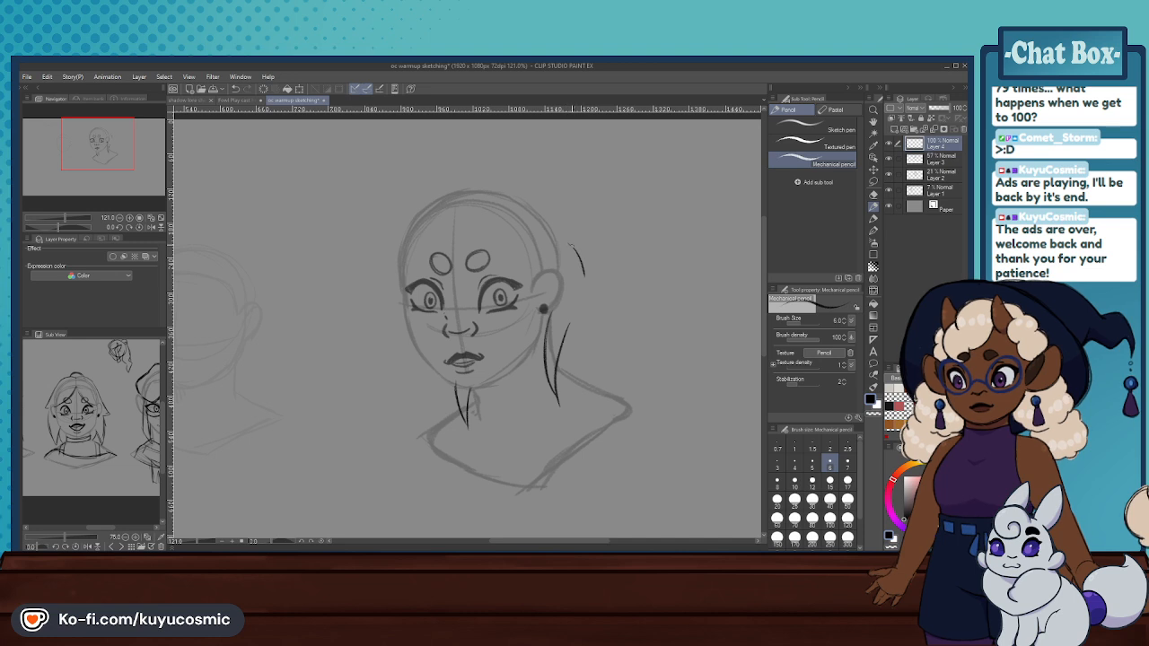
key(ctrl+z)
key(ctrl+z)
drag(578, 277, 603, 313)
mouse_move(603, 314)
mouse_down()
mouse_move(584, 323)
mouse_move(600, 371)
mouse_up()
key(ctrl+z)
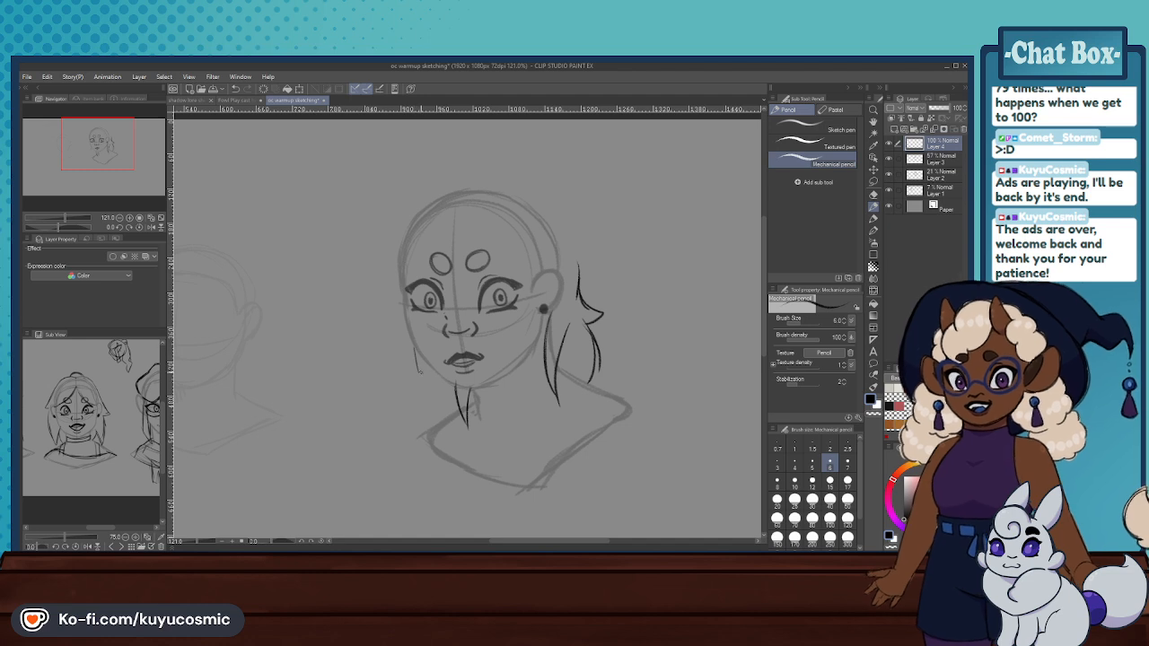
drag(439, 374, 448, 416)
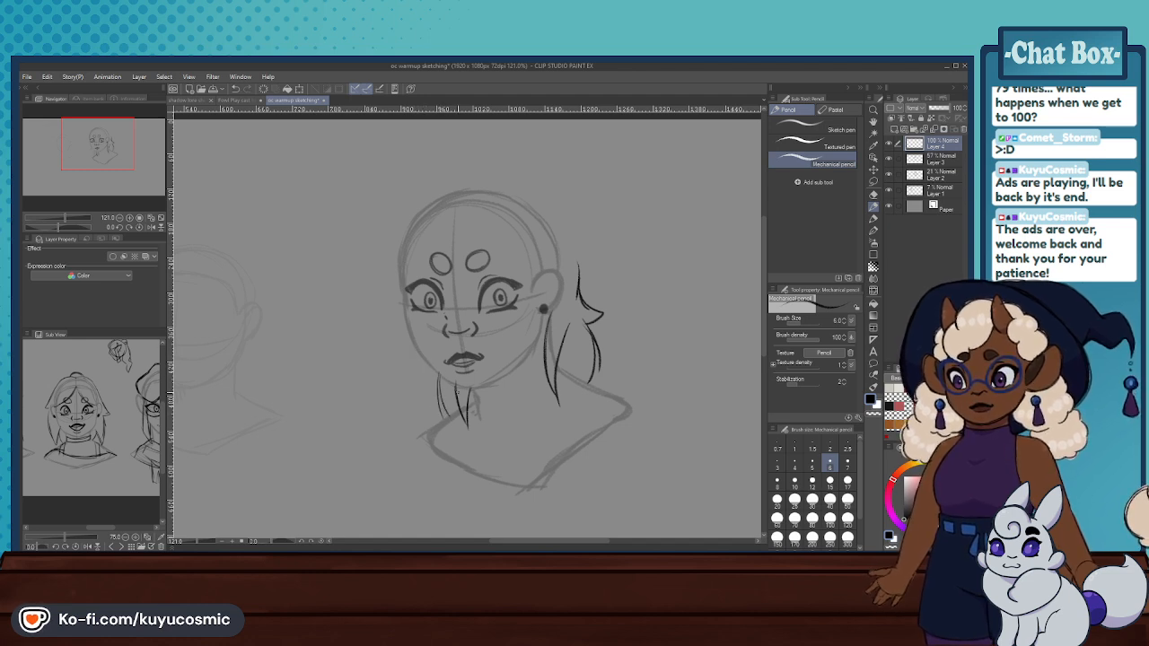
drag(562, 220, 577, 269)
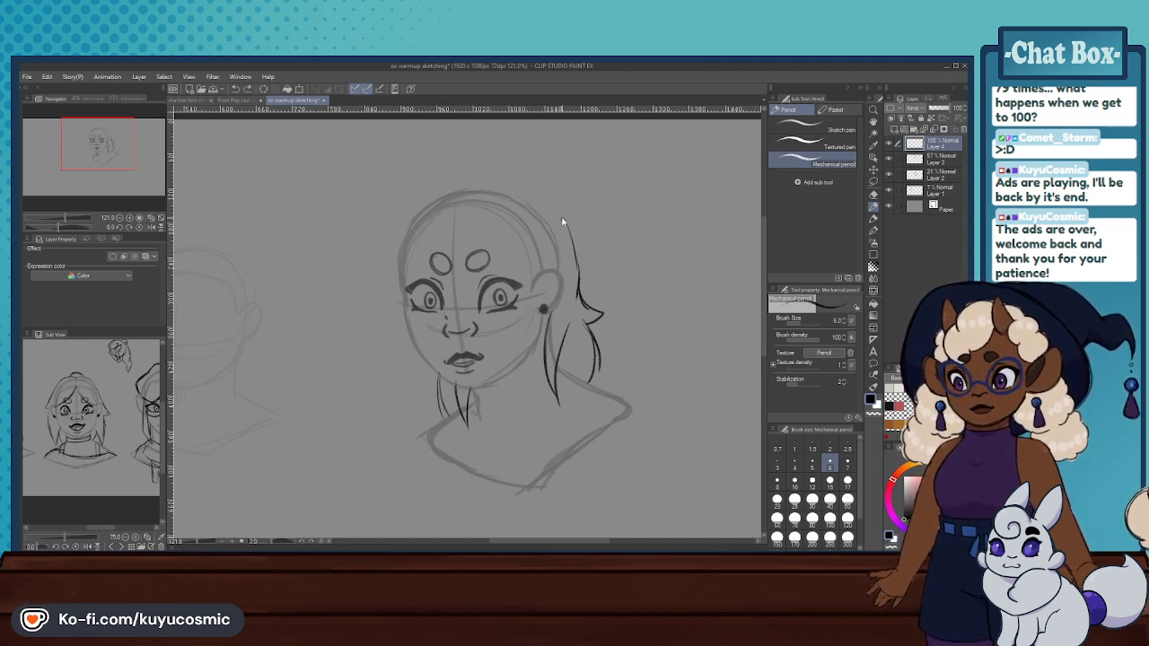
- Sketch the bang sweeping from the forehead parting across the brow toward the ear
mouse_move(544, 201)
mouse_down()
mouse_move(577, 258)
mouse_move(529, 287)
mouse_up()
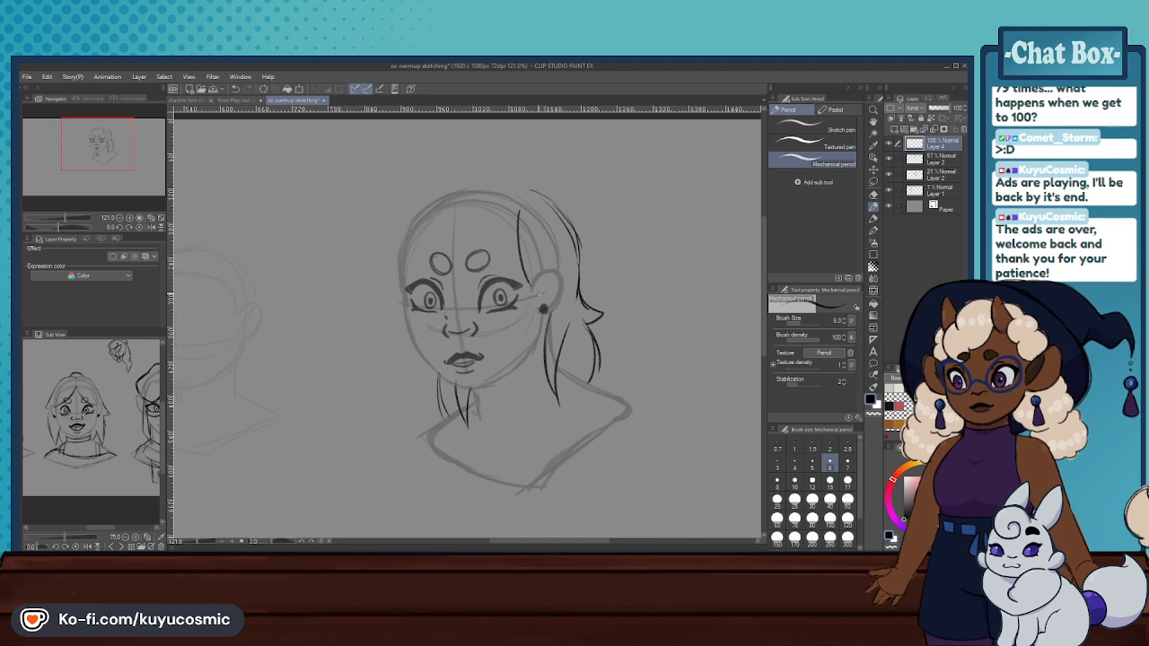
key(ctrl+z)
drag(509, 238, 530, 285)
drag(501, 238, 524, 277)
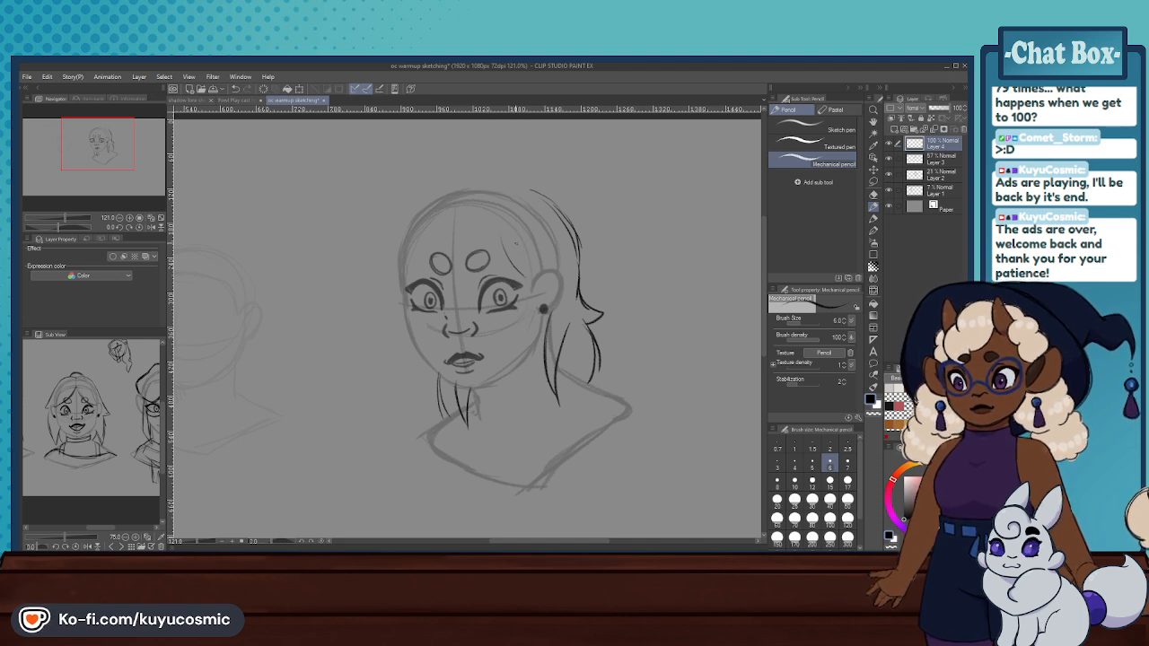
key(ctrl+z)
drag(488, 214, 523, 280)
key(ctrl+z)
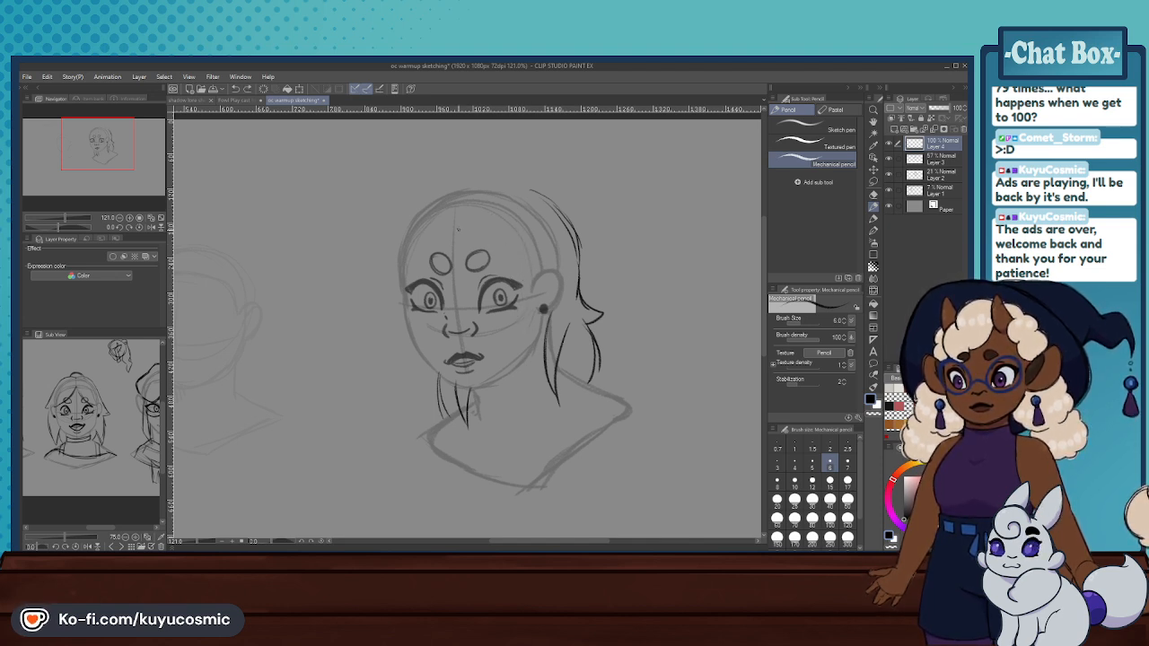
key(ctrl+z)
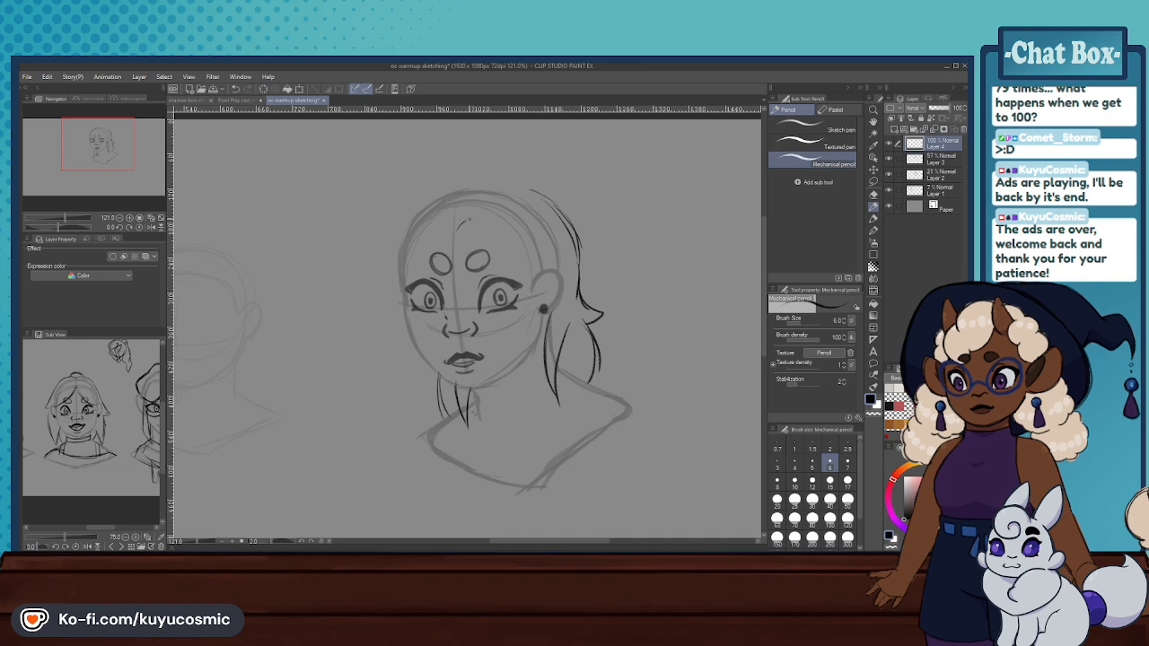
drag(476, 221, 535, 284)
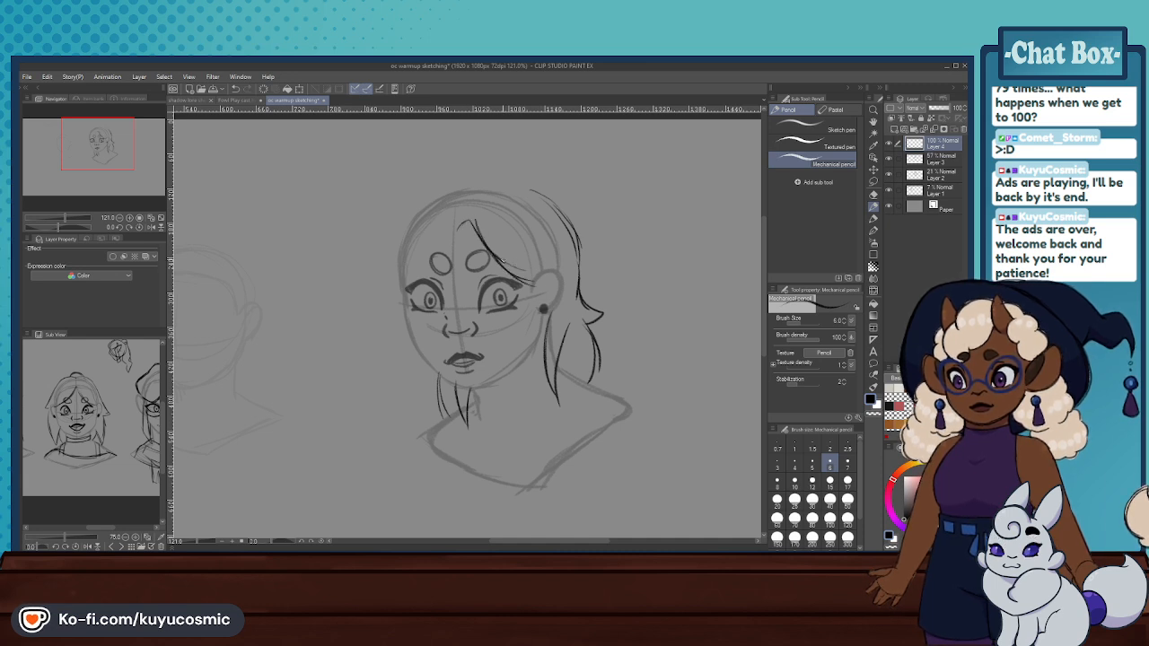
- Sketch the opposite bang from the parting down past the outer corner of the far eye
mouse_move(451, 227)
mouse_down()
mouse_move(491, 253)
mouse_move(403, 315)
mouse_up()
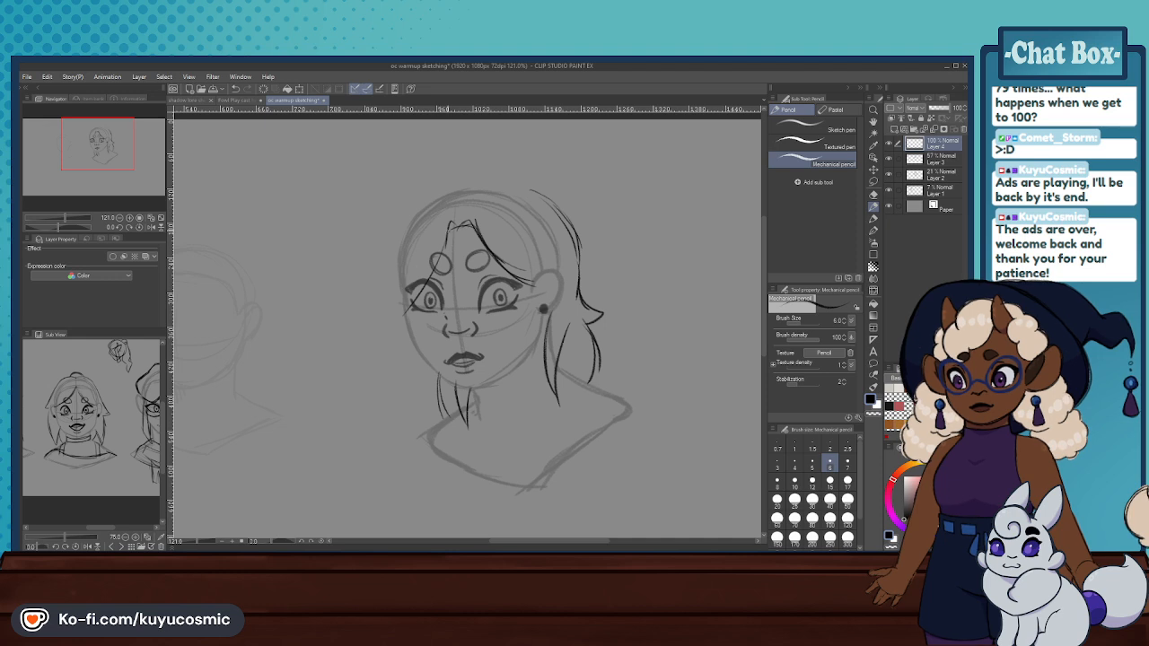
key(ctrl+z)
drag(452, 225, 396, 317)
- Outline the far side of the hair from the crown down to meet the bang's tip beside the eye
drag(389, 254, 388, 312)
drag(395, 215, 389, 314)
key(ctrl+z)
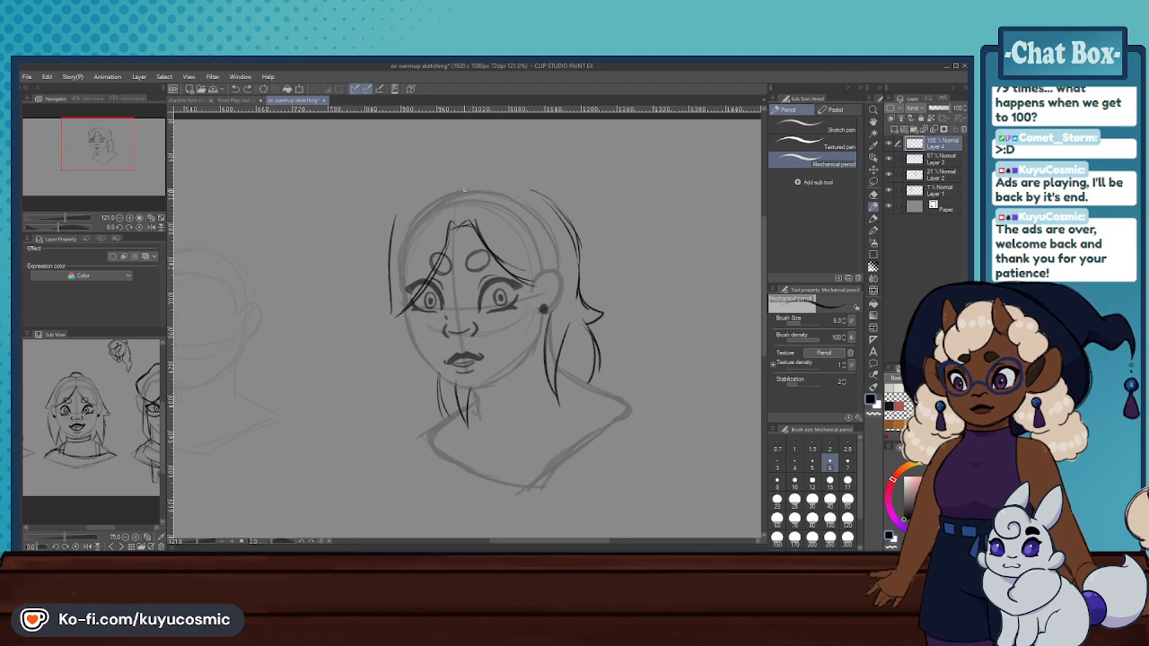
key(ctrl+z)
mouse_move(480, 184)
mouse_down()
mouse_move(440, 175)
mouse_move(396, 220)
mouse_move(388, 290)
mouse_up()
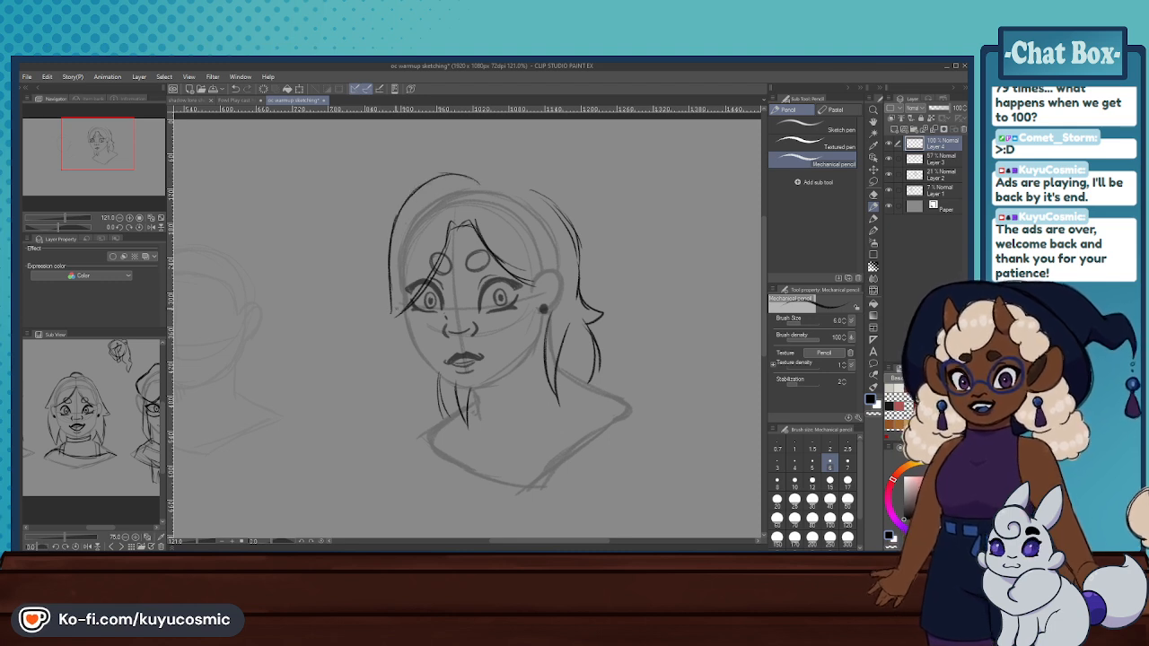
drag(432, 180, 383, 309)
drag(384, 310, 416, 288)
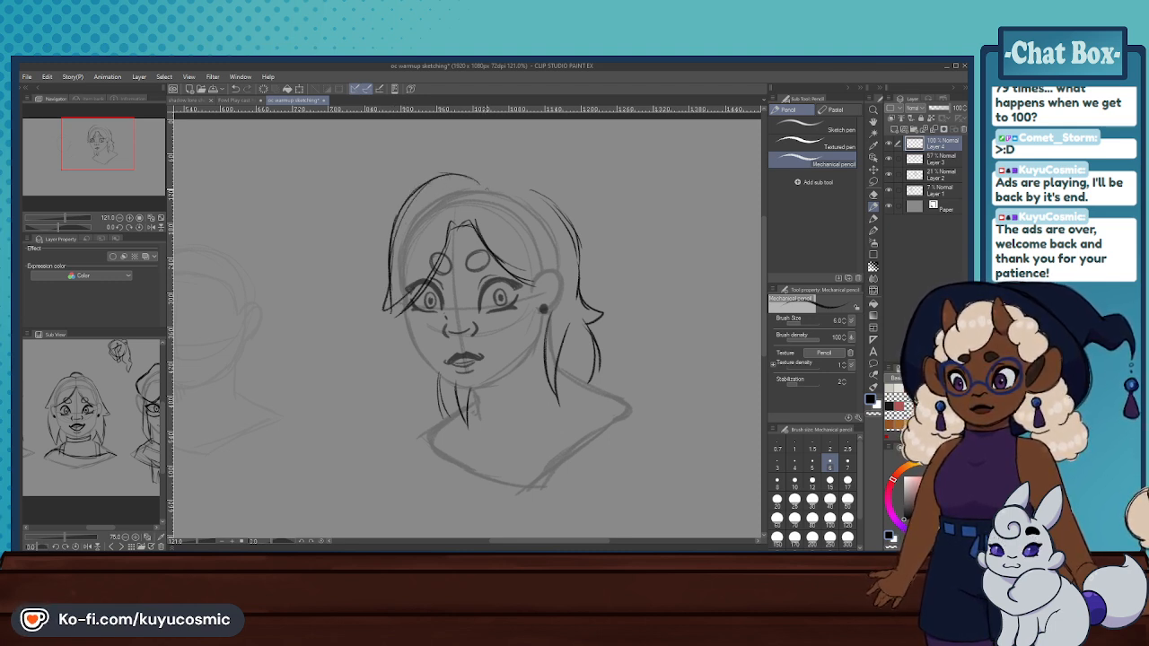
- Sketch the top hair contour from the parting over the crown to the back hair, and reinforce the far side's outline
drag(473, 189, 550, 209)
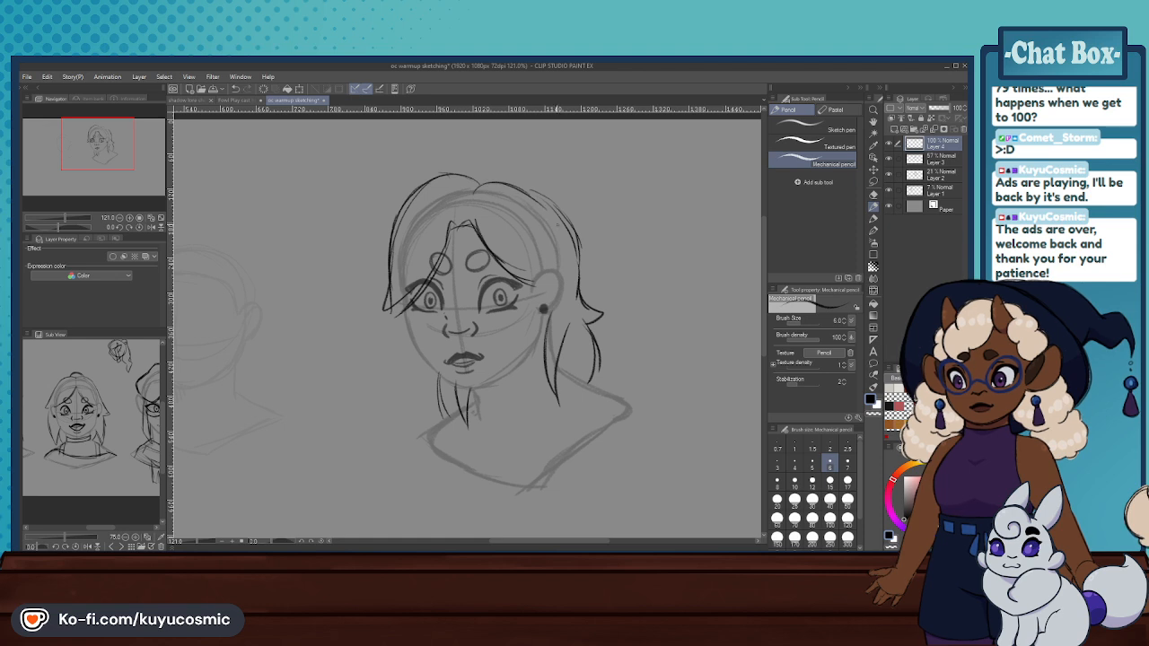
key(ctrl+z)
key(ctrl+z)
mouse_move(490, 184)
mouse_down()
mouse_move(542, 205)
mouse_move(502, 189)
mouse_move(548, 218)
mouse_move(525, 191)
mouse_move(469, 190)
mouse_move(494, 186)
mouse_move(395, 215)
mouse_up()
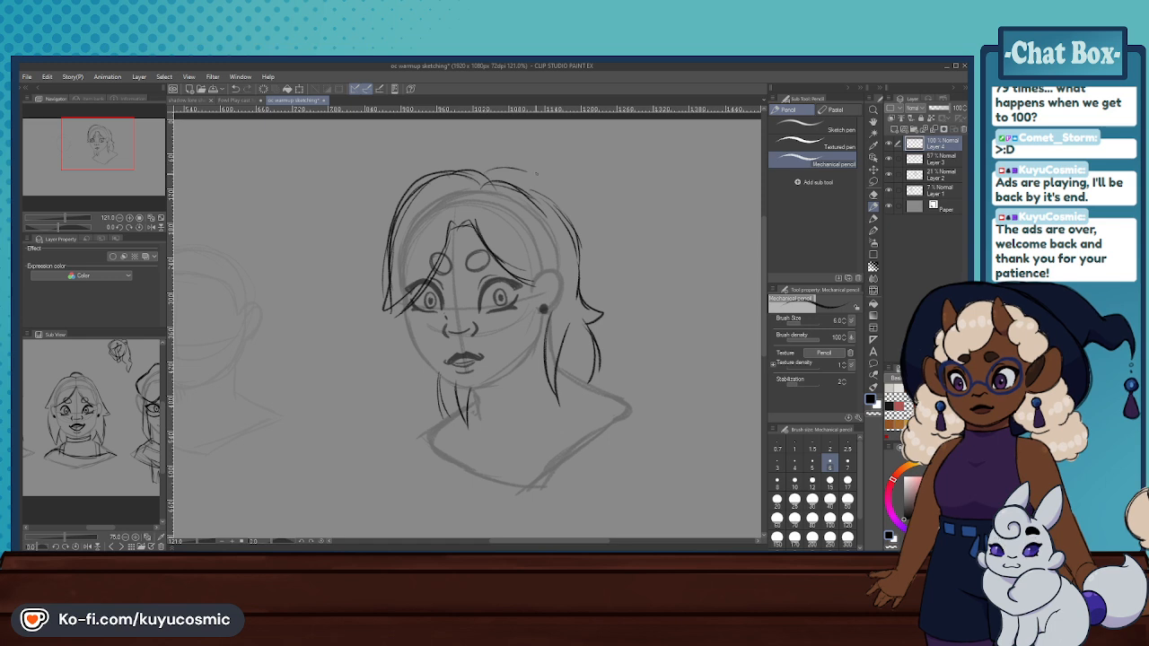
- Try sketching a raised hair volume arching from the crown down behind the head to a flicked end
mouse_move(478, 171)
mouse_down()
mouse_move(560, 176)
mouse_move(510, 184)
mouse_up()
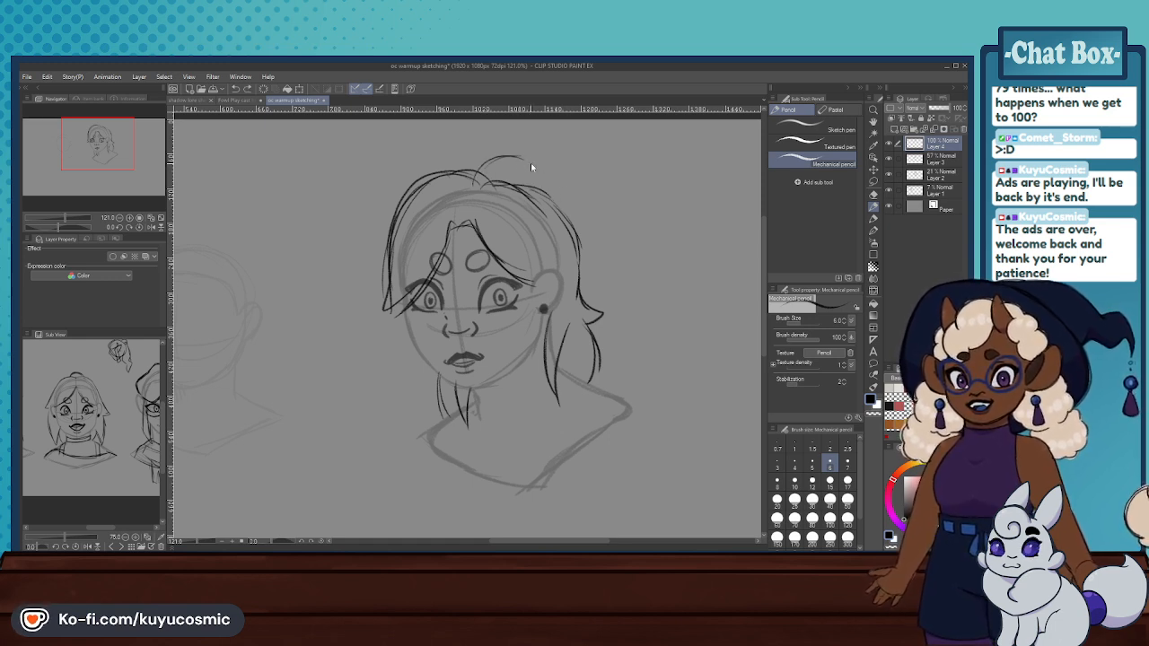
key(ctrl+z)
key(ctrl+z)
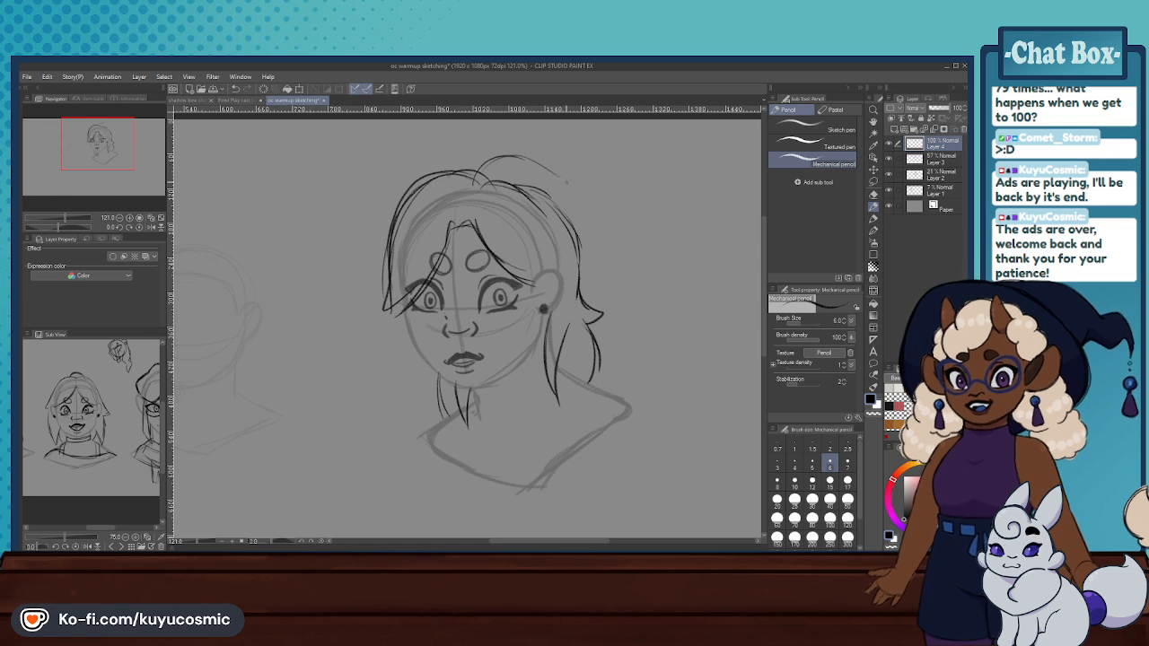
key(ctrl+z)
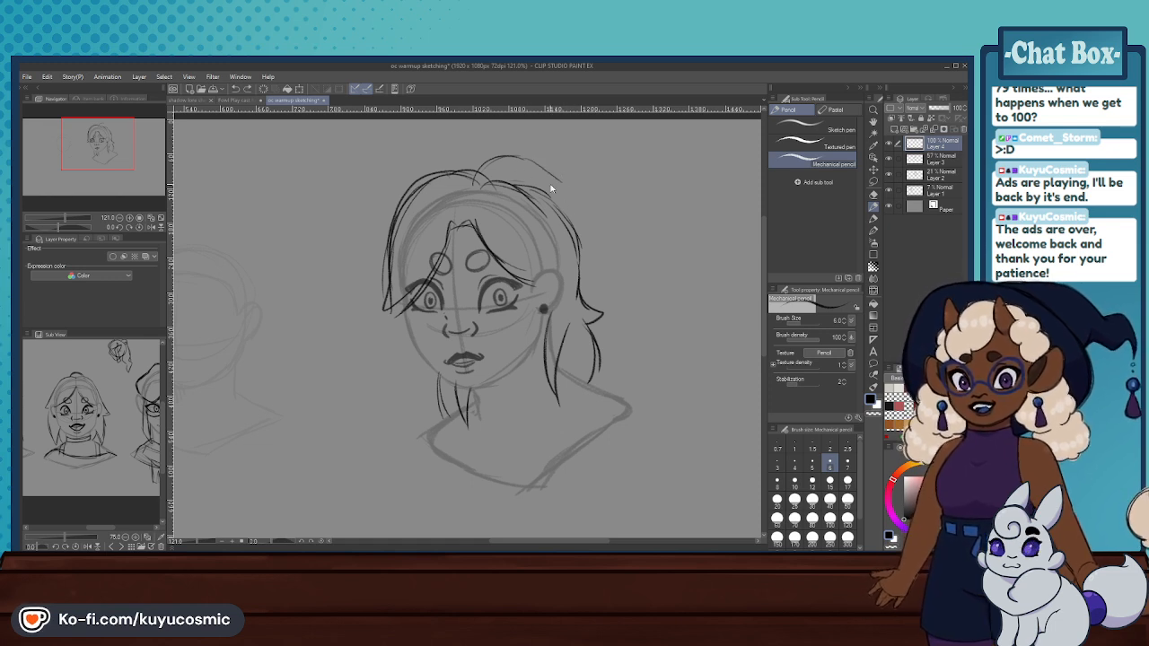
drag(535, 164, 601, 249)
key(ctrl+z)
key(ctrl+z)
mouse_move(538, 163)
mouse_down()
mouse_move(595, 225)
mouse_move(610, 292)
mouse_up()
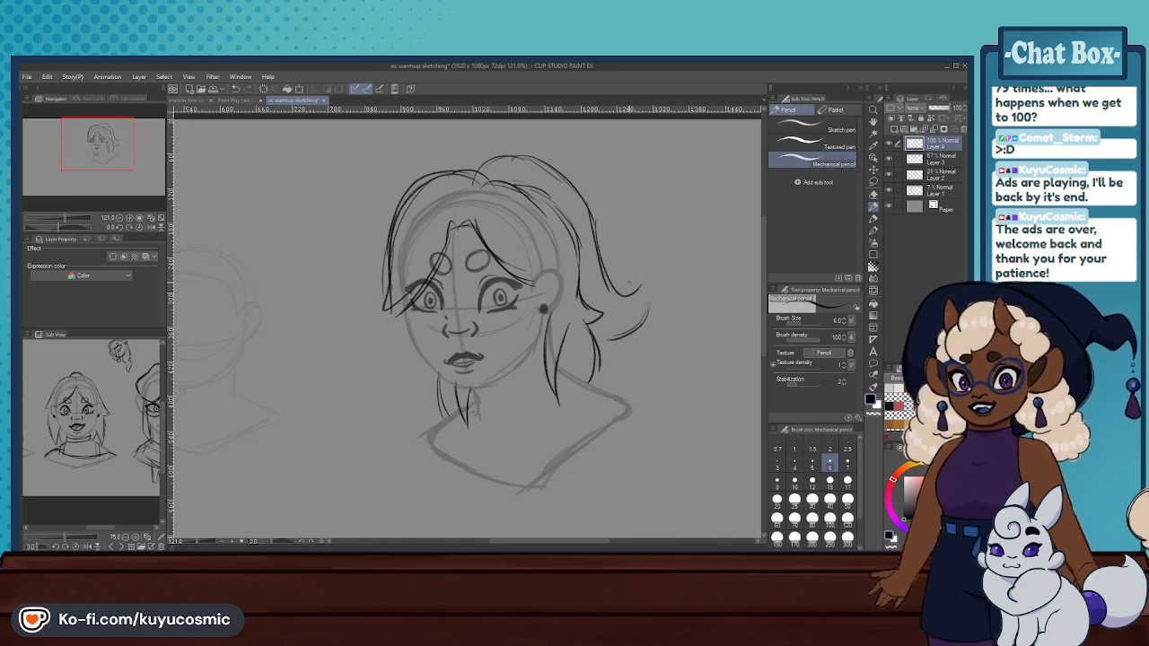
key(ctrl+z)
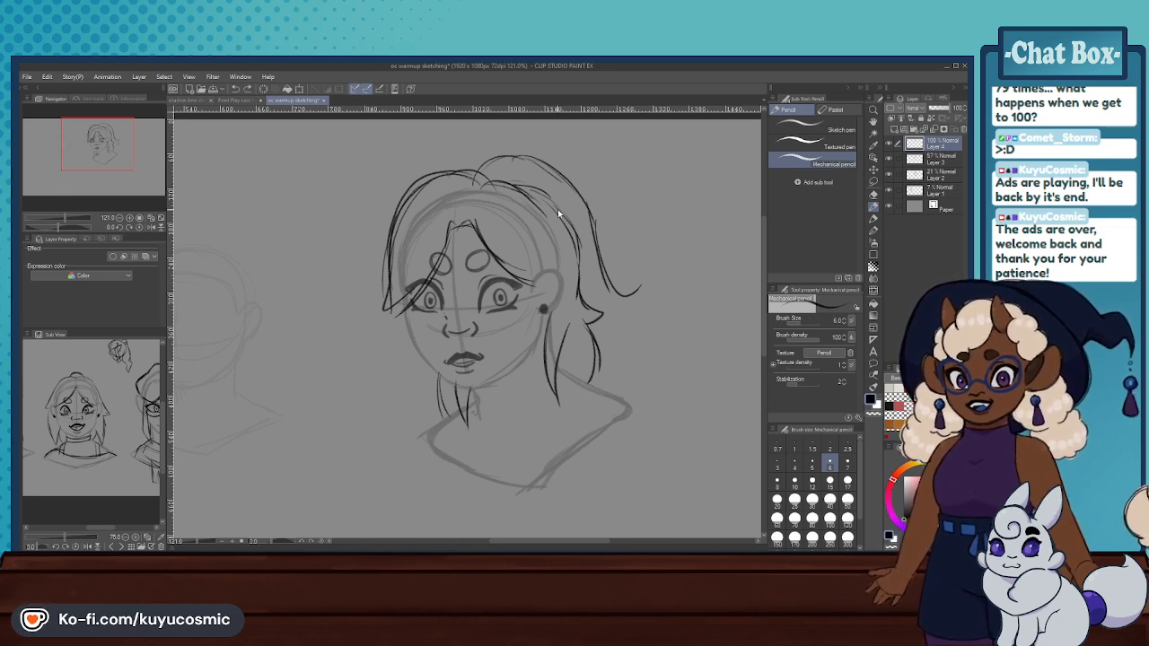
key(ctrl+z)
key(ctrl+z)
key(ctrl+z)
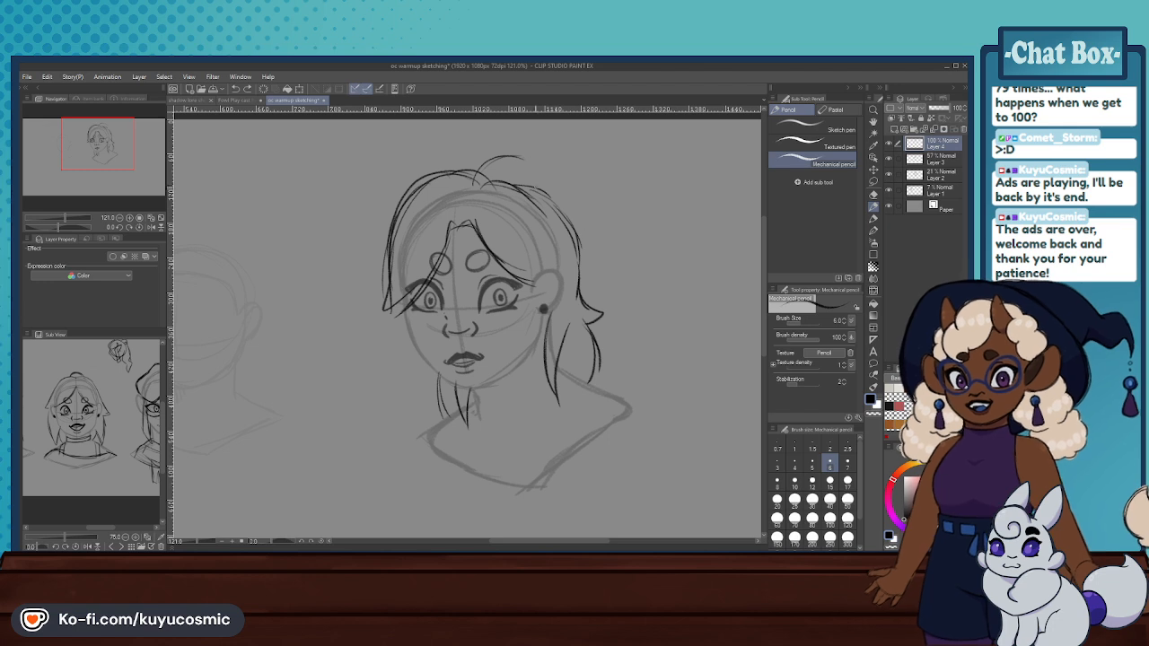
key(ctrl+z)
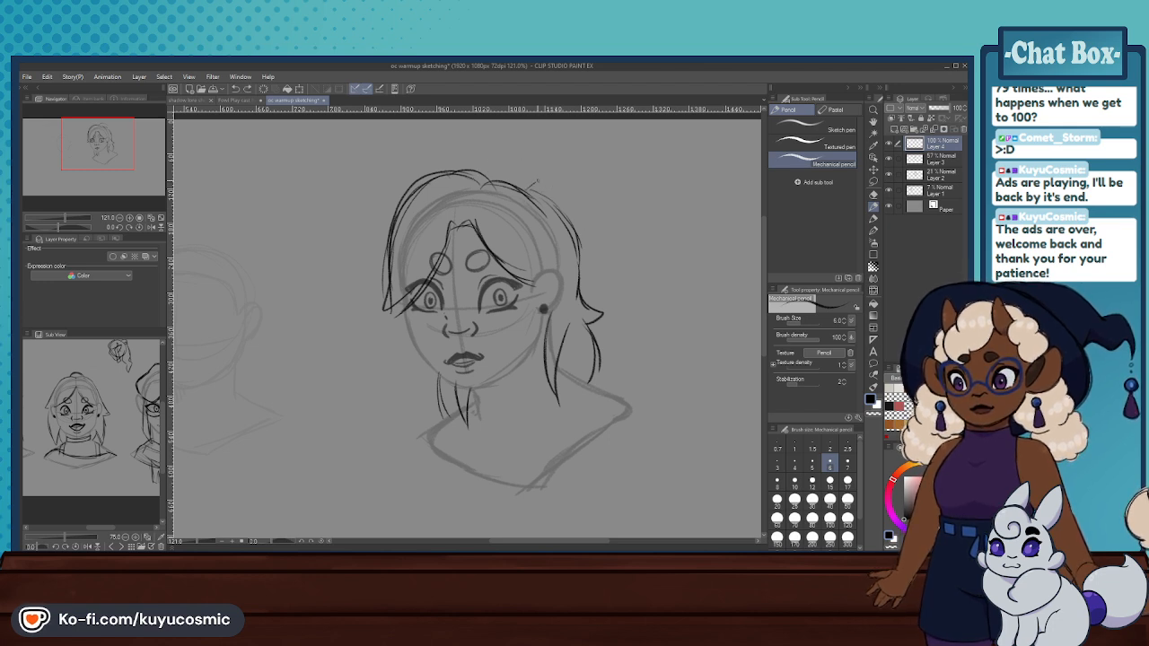
- Sketch a short spiky ponytail sticking out from the upper back of the head
mouse_move(535, 182)
mouse_down()
mouse_move(576, 168)
mouse_move(566, 189)
mouse_move(605, 227)
mouse_up()
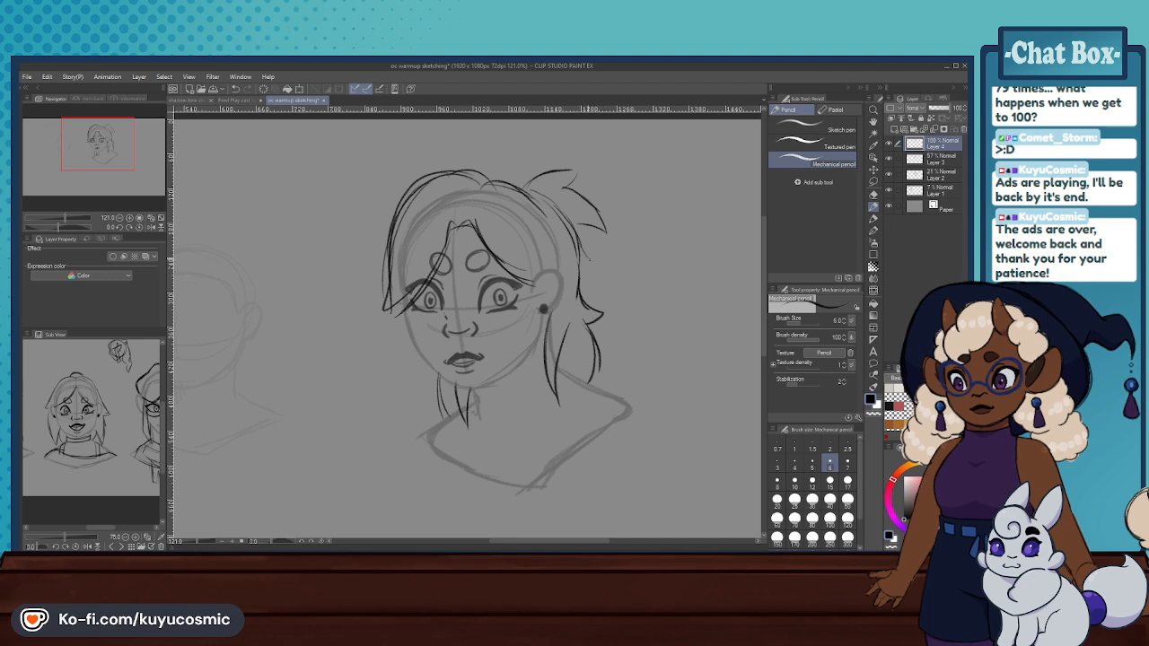
key(ctrl+z)
mouse_move(567, 185)
mouse_down()
mouse_move(600, 241)
mouse_move(590, 243)
mouse_up()
key(ctrl+z)
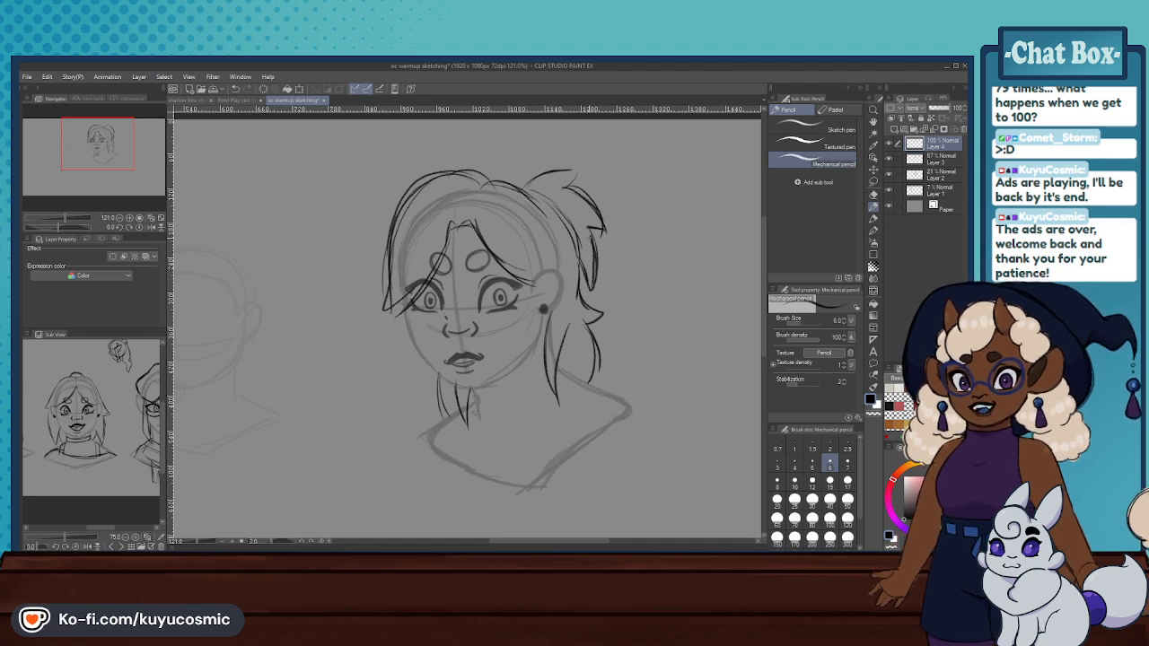
drag(524, 177, 575, 176)
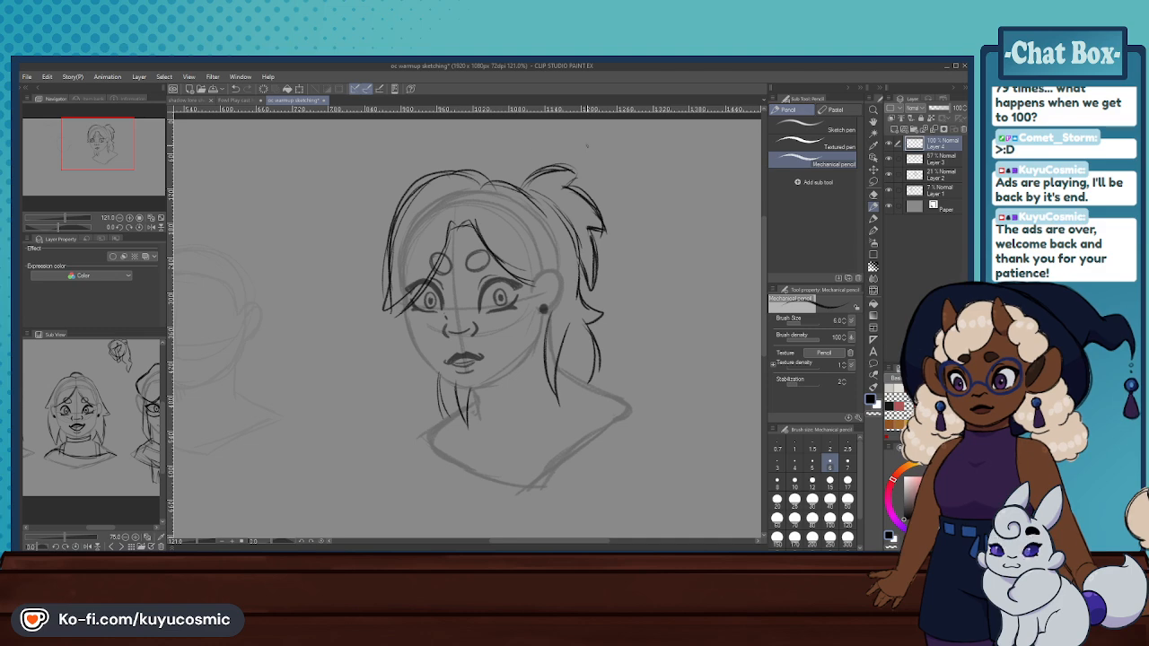
- Sketch a small side study in the empty canvas area with a round head, hair tie and spiky ponytail
scroll(440, 183, down, 8)
scroll(646, 182, up, 7)
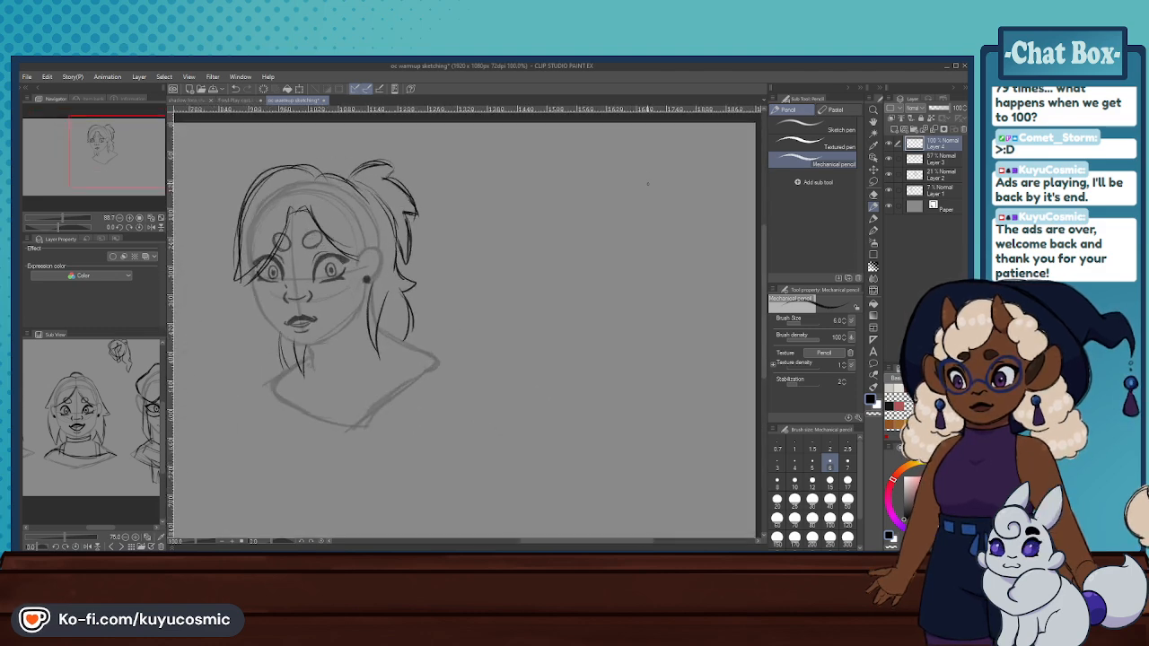
mouse_move(575, 235)
mouse_down()
mouse_move(516, 240)
mouse_move(574, 235)
mouse_up()
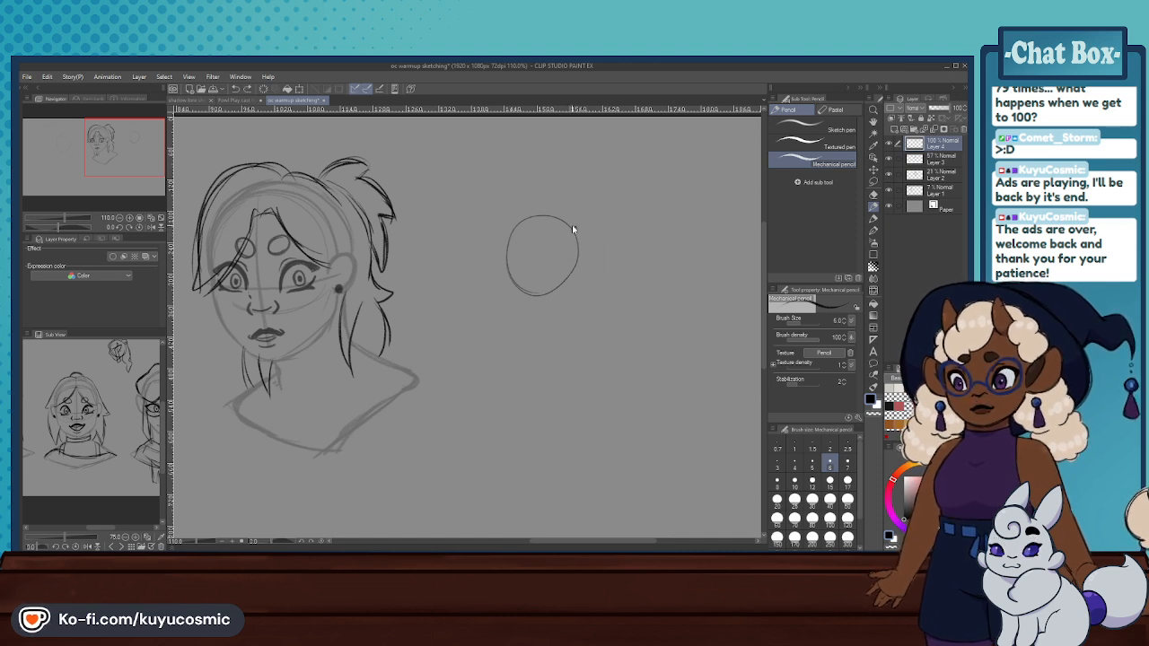
mouse_move(572, 226)
mouse_down()
mouse_move(579, 194)
mouse_move(605, 203)
mouse_up()
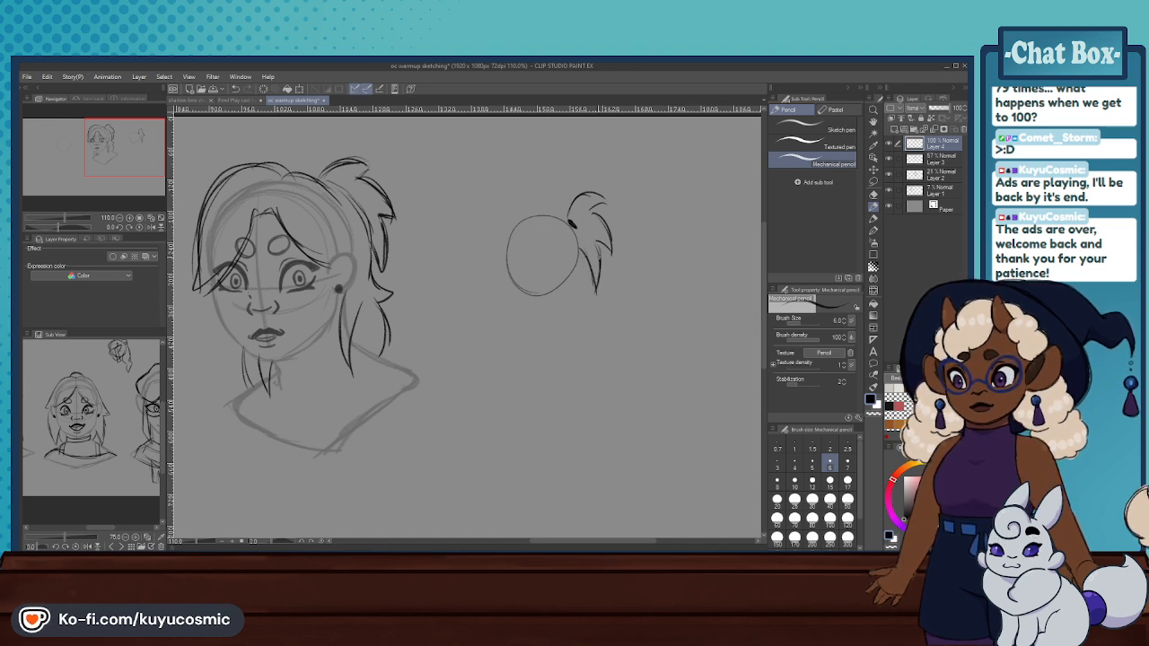
mouse_move(602, 216)
mouse_down()
mouse_move(590, 201)
mouse_move(582, 284)
mouse_up()
key(ctrl+z)
- Add loose hair ends below the ponytail and an ear to the small side study
mouse_move(578, 235)
mouse_down()
mouse_move(575, 301)
mouse_move(586, 302)
mouse_up()
mouse_move(586, 303)
mouse_down()
mouse_move(571, 300)
mouse_move(573, 333)
mouse_move(550, 341)
mouse_up()
drag(540, 295, 549, 341)
key(ctrl+z)
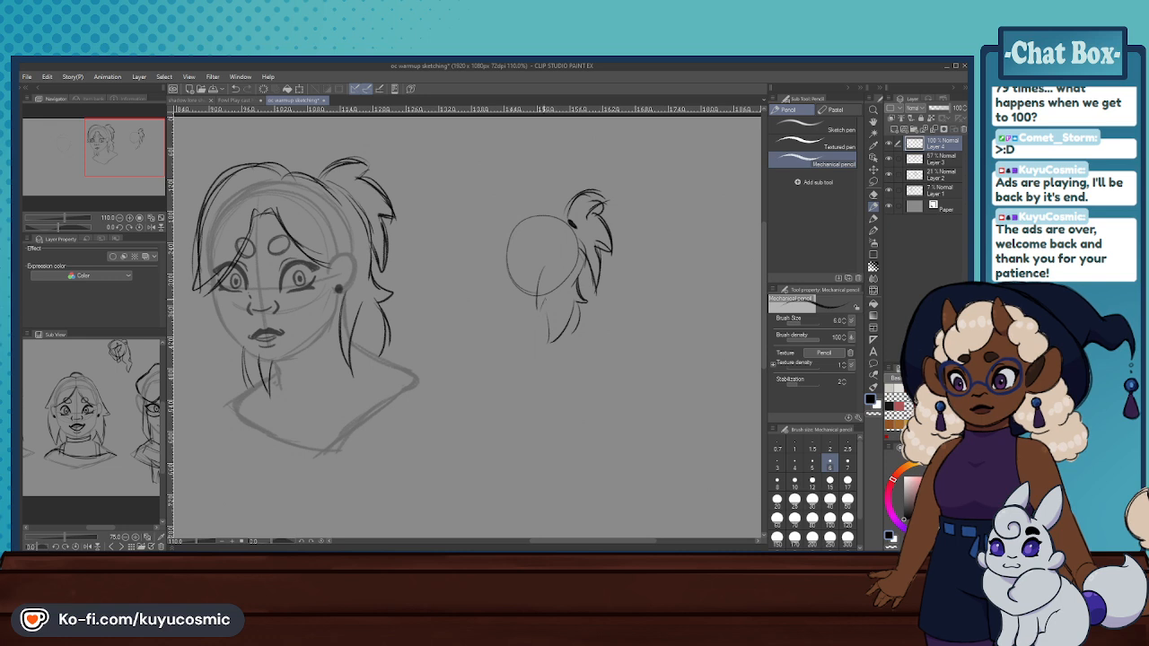
key(ctrl+z)
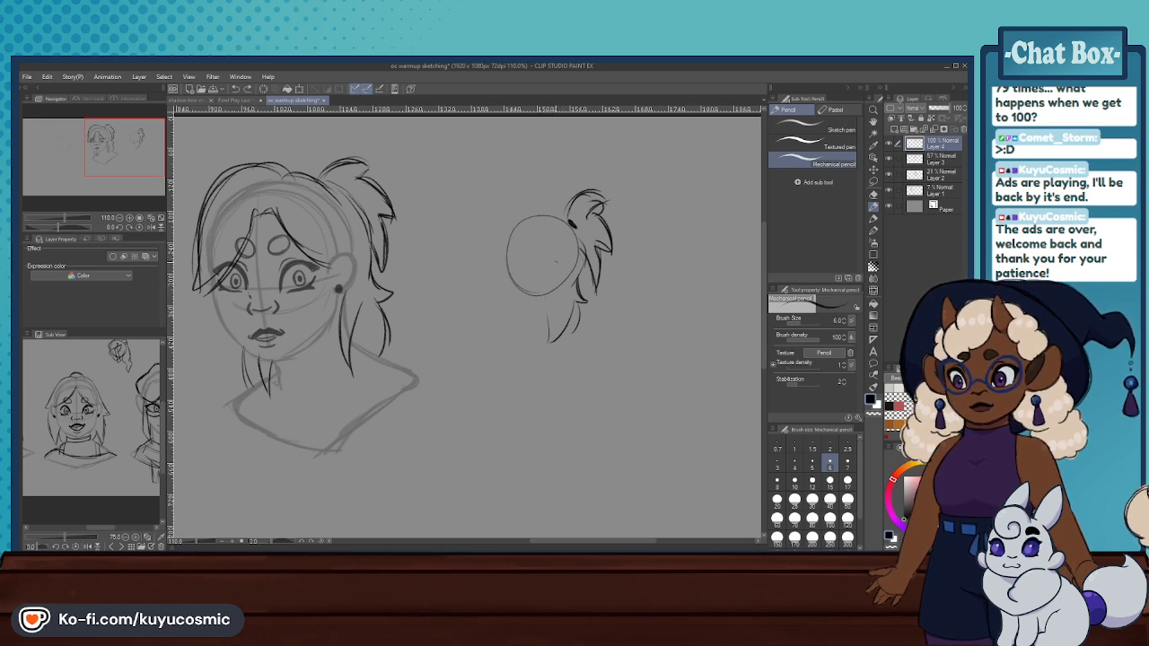
drag(568, 253, 553, 266)
drag(565, 251, 542, 312)
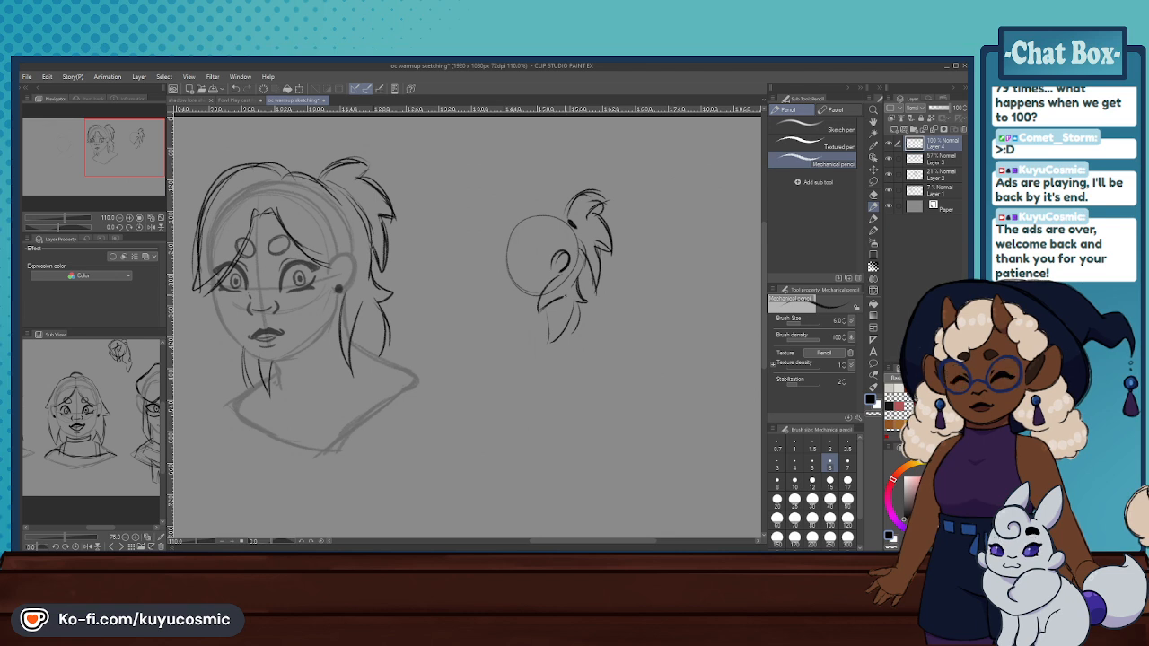
- Sketch a wavy hairline and an arched crown outline on the small side study
drag(540, 234, 553, 251)
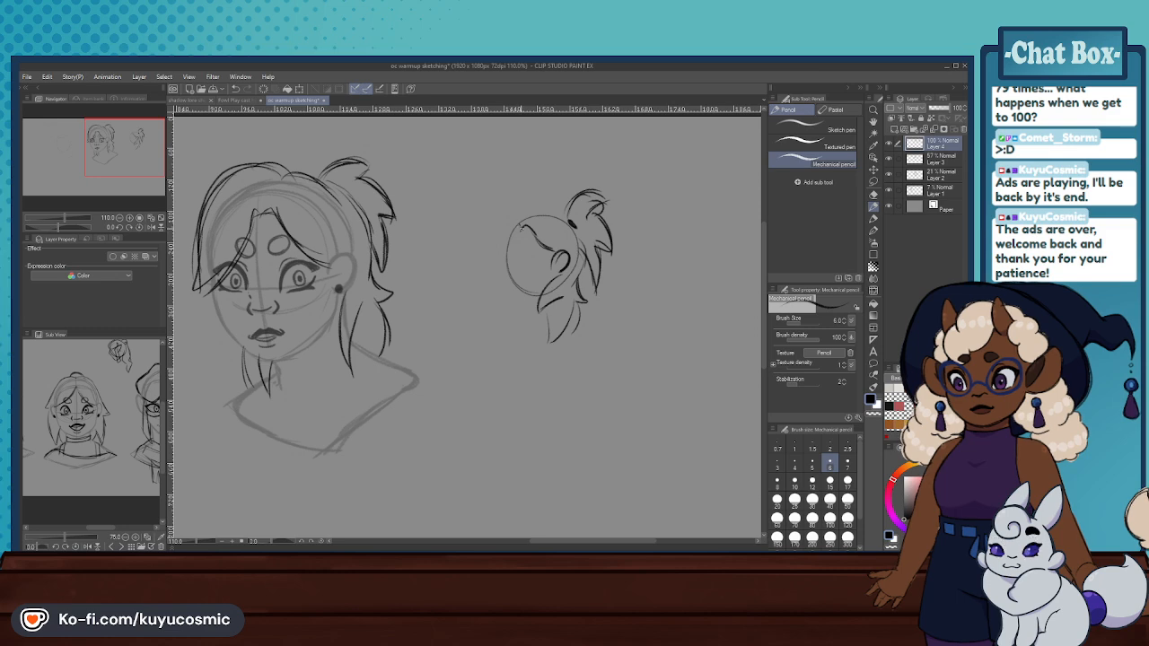
mouse_move(518, 227)
mouse_down()
mouse_move(508, 260)
mouse_move(516, 216)
mouse_move(567, 202)
mouse_up()
scroll(588, 208, down, 5)
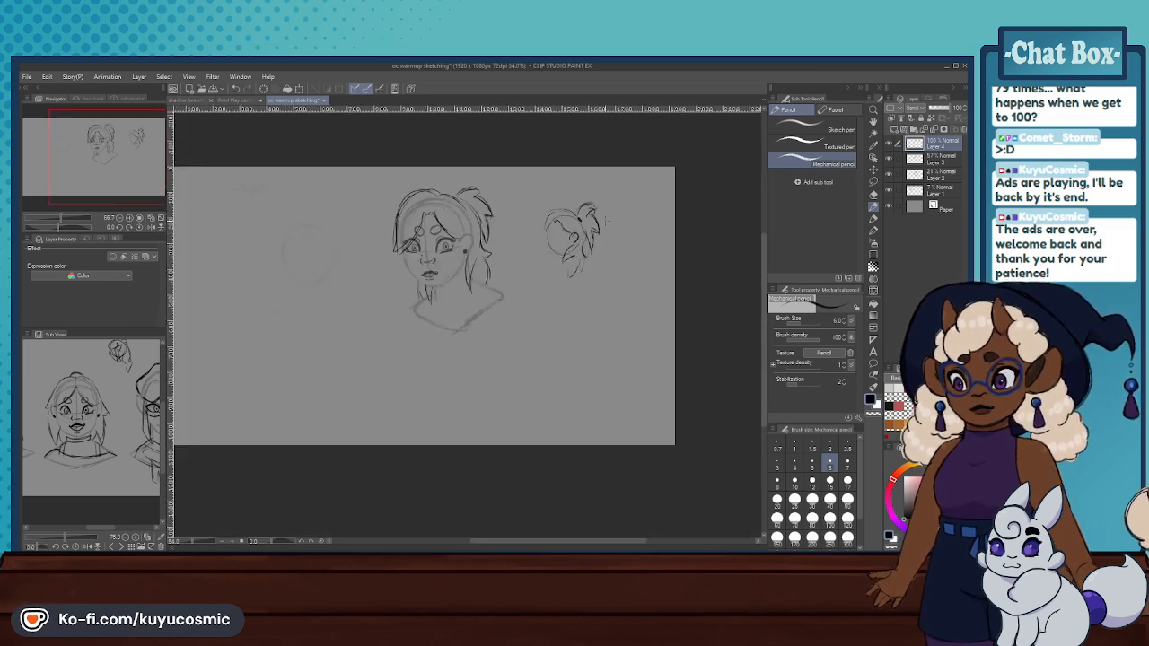
- Erase all the hair from the main head with the hard eraser at size 250, and switch back to the mechanical pencil
scroll(490, 214, up, 3)
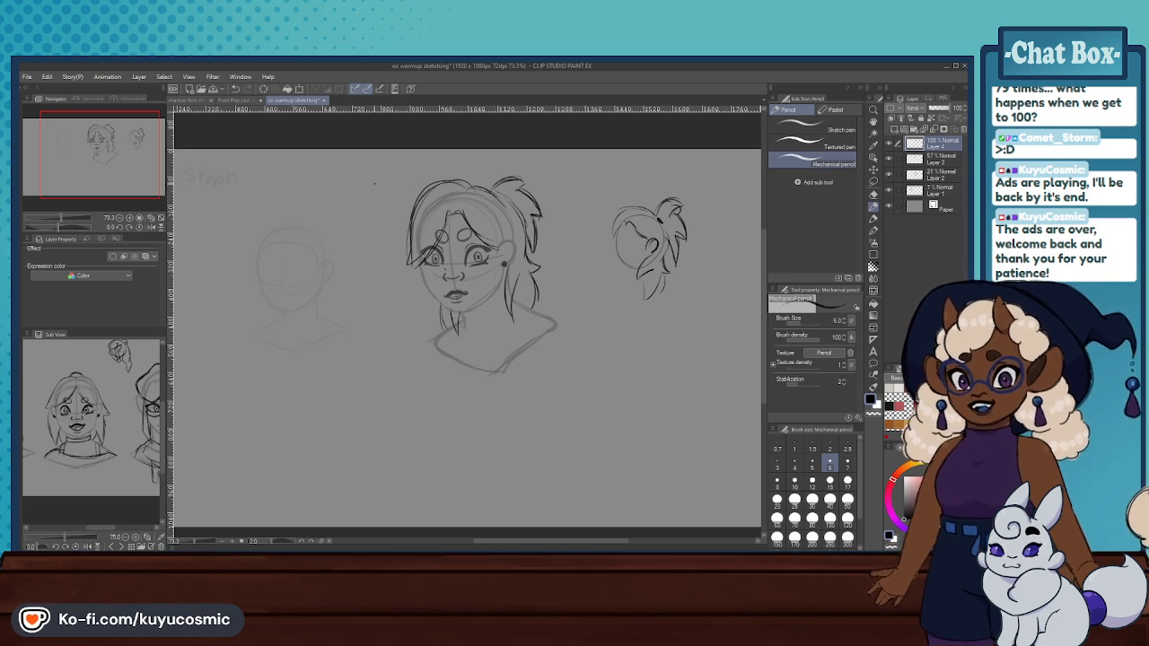
scroll(475, 195, down, 2)
scroll(475, 195, up, 3)
scroll(476, 196, down, 3)
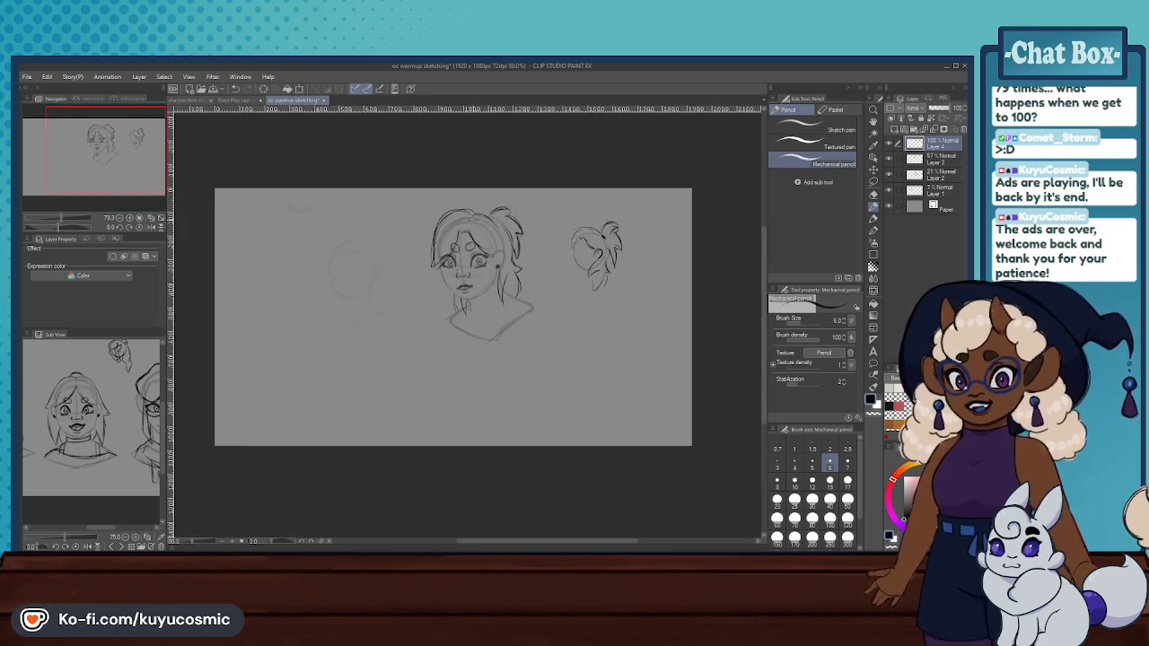
scroll(476, 196, up, 3)
key(e)
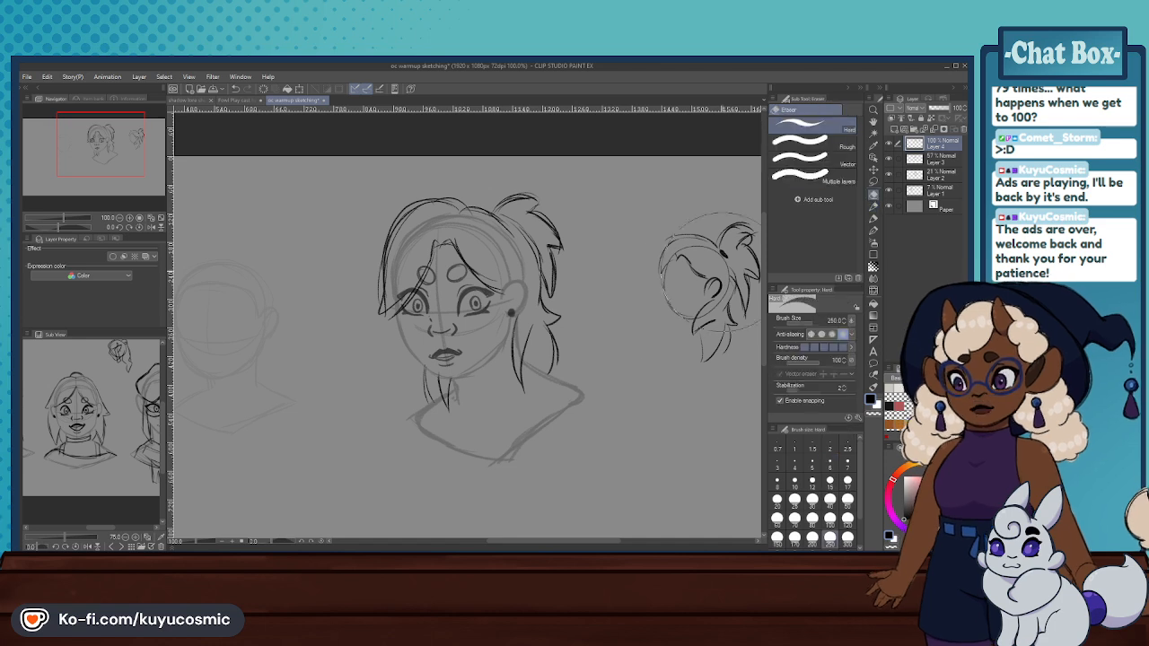
mouse_move(575, 361)
mouse_down()
mouse_move(473, 319)
mouse_move(437, 228)
mouse_move(388, 249)
mouse_up()
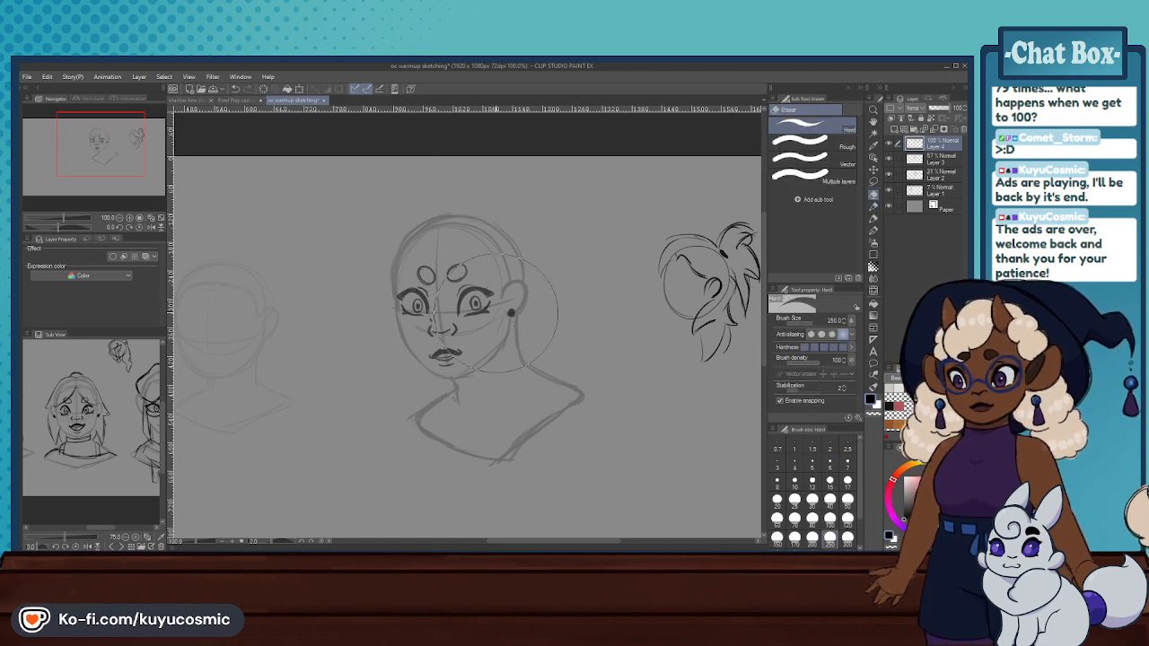
click(874, 208)
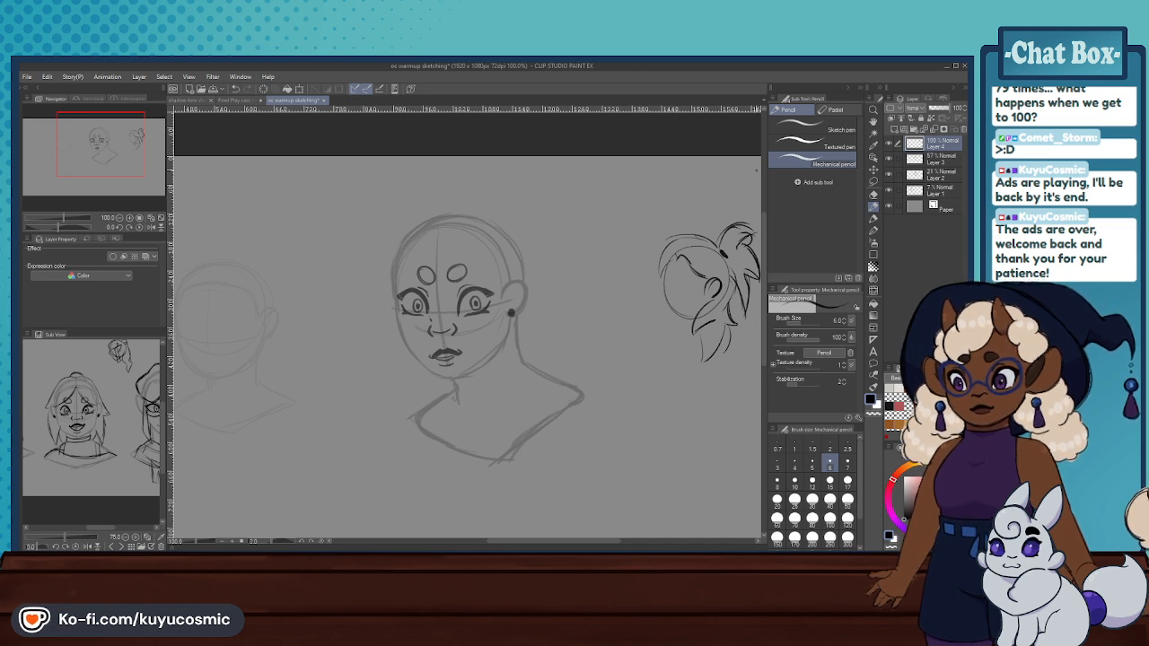
- In the cast headshots document, lower Layer 2's opacity to 29% and add a new layer above it
click(245, 102)
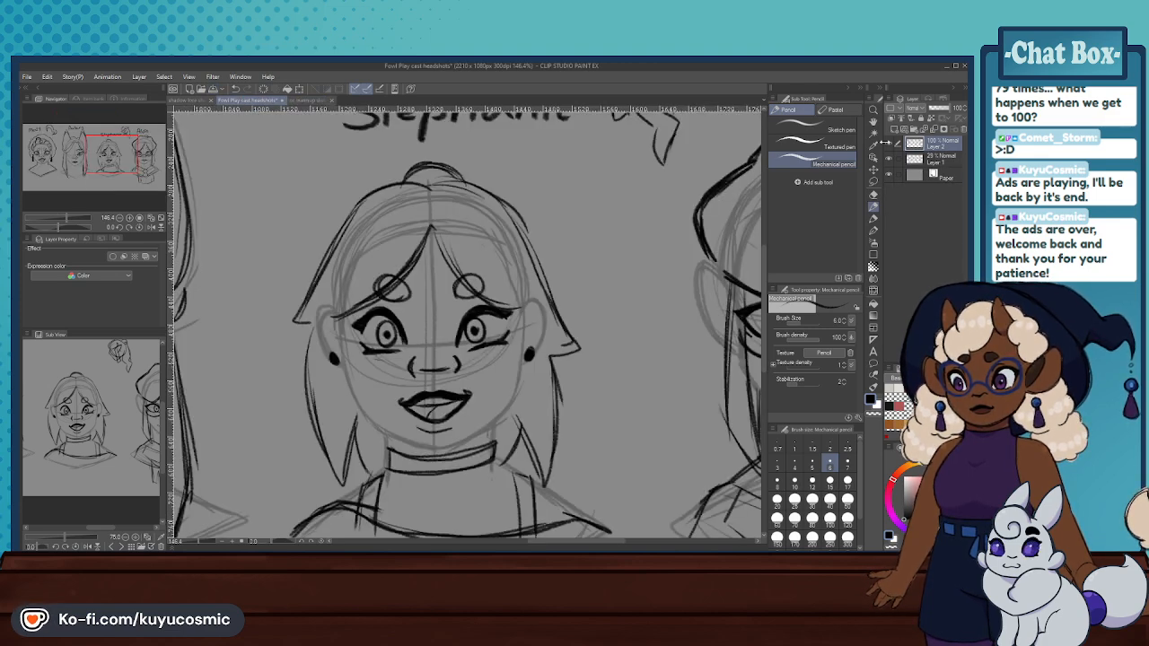
click(888, 142)
click(889, 143)
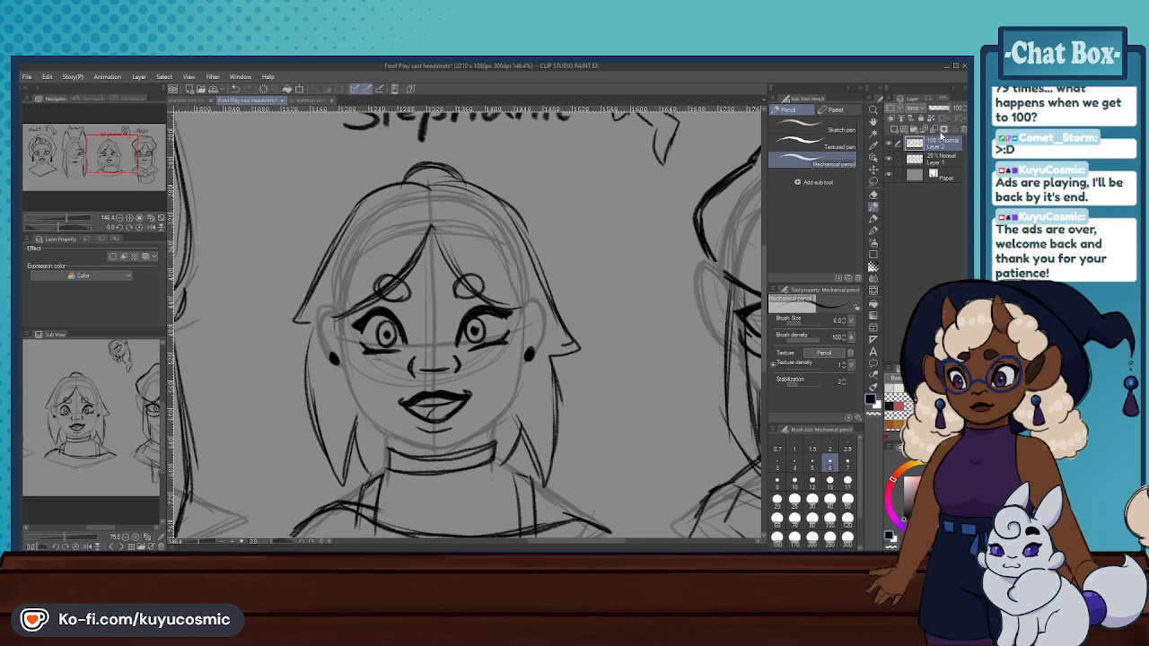
drag(934, 110, 935, 110)
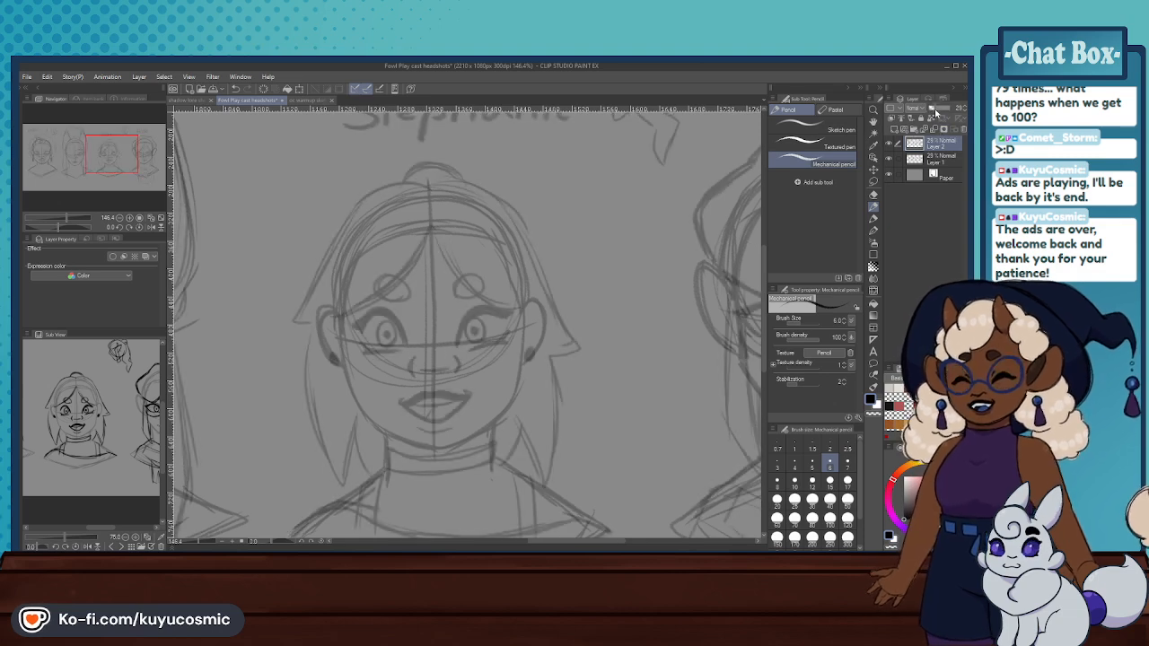
click(895, 130)
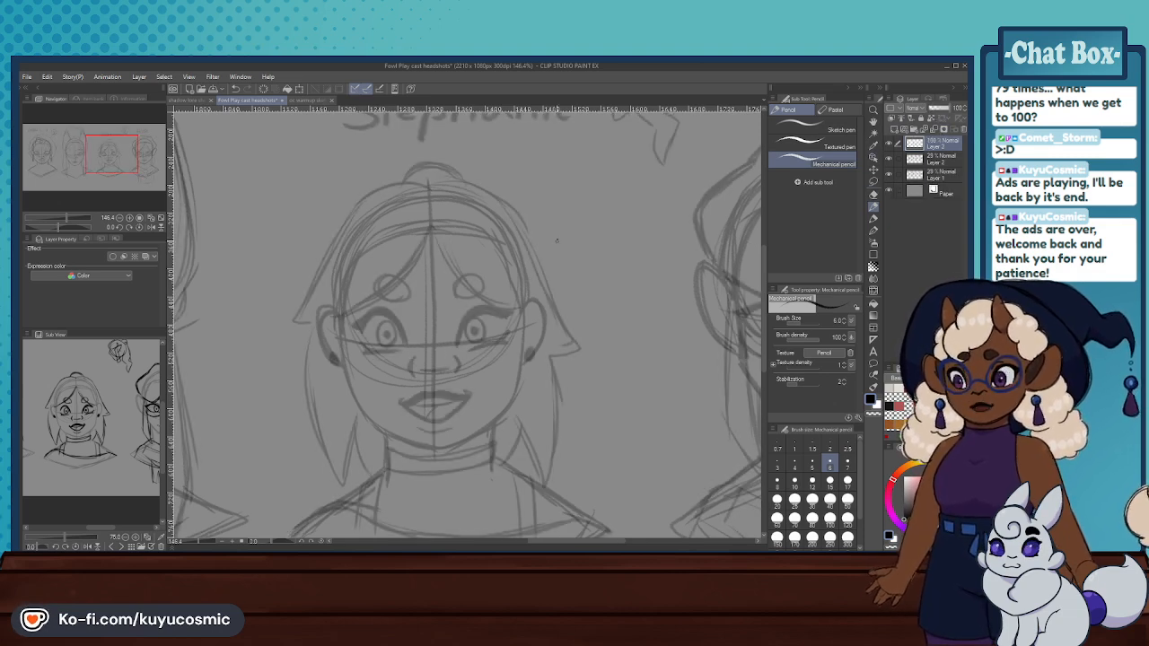
- Try sketching a centre-parted fringe over the smiling front-facing head on the new layer
scroll(557, 231, down, 3)
scroll(551, 228, down, 4)
scroll(532, 210, up, 5)
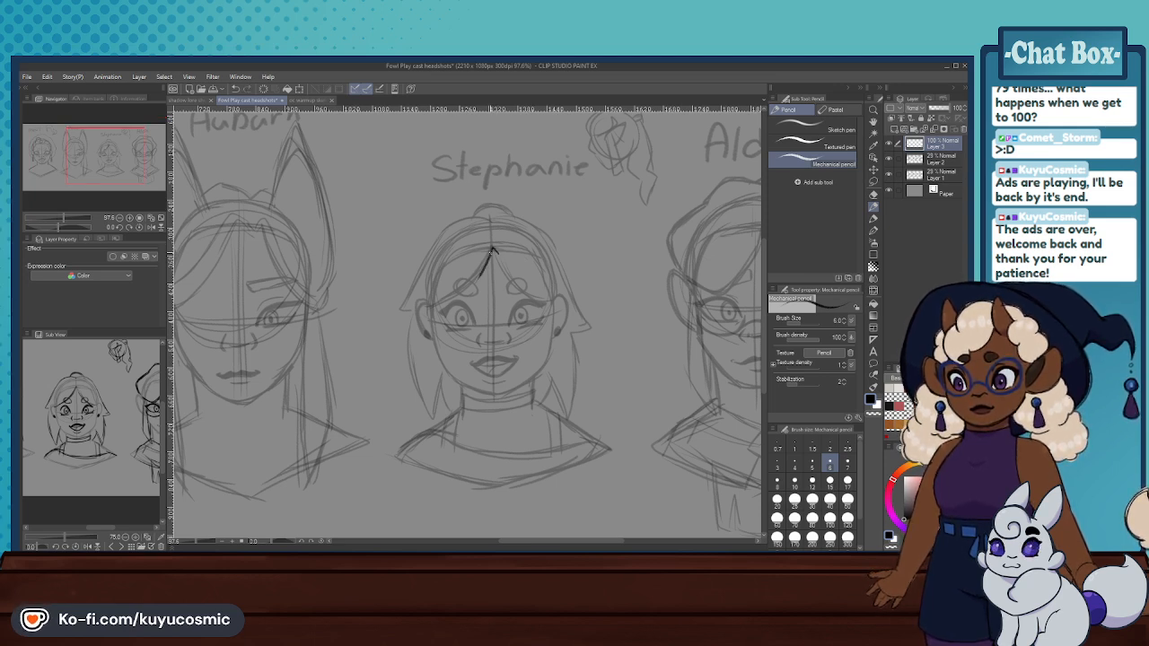
mouse_move(490, 255)
mouse_down()
mouse_move(420, 318)
mouse_move(493, 249)
mouse_move(421, 307)
mouse_up()
key(ctrl+z)
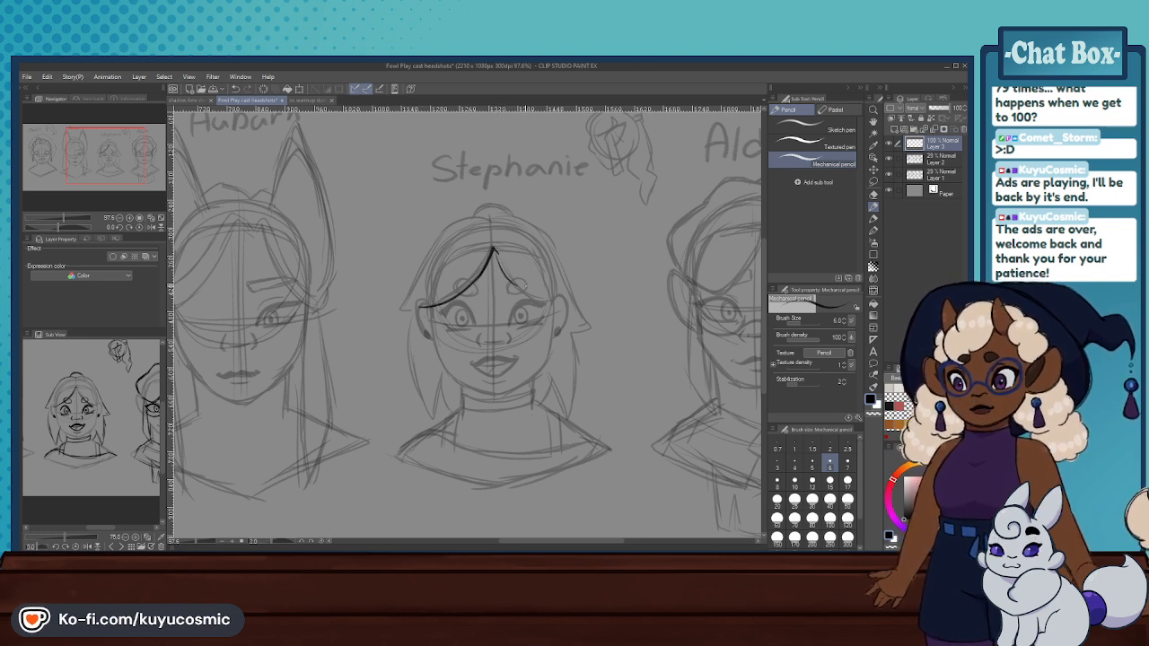
key(ctrl+z)
key(ctrl+z)
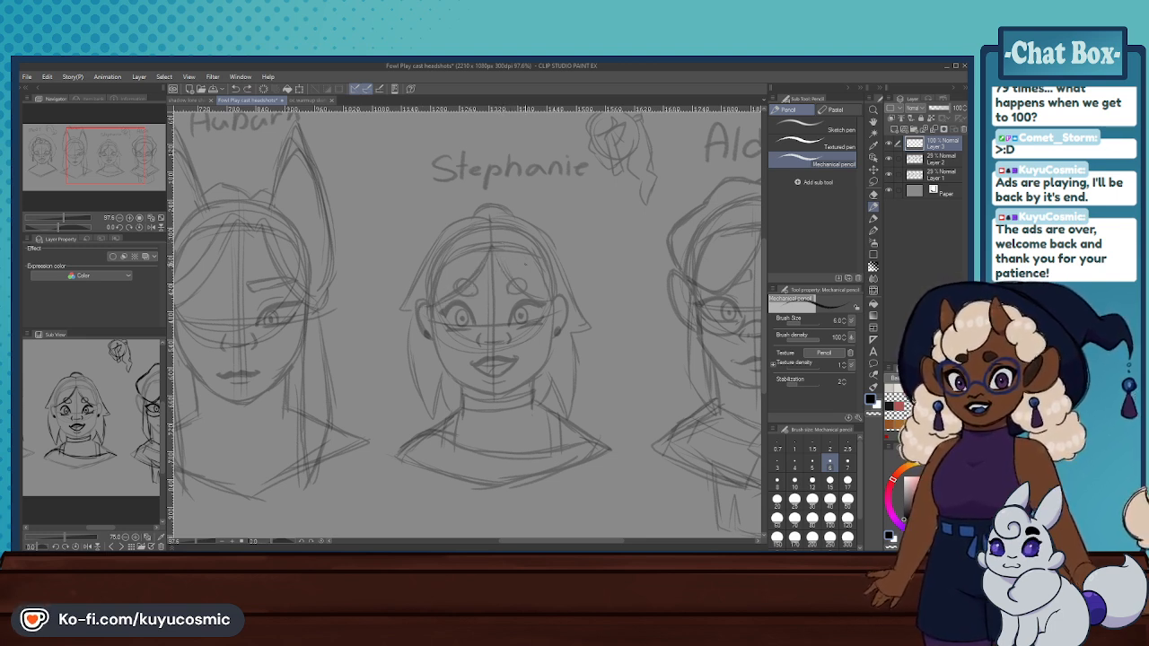
drag(494, 261, 543, 311)
key(ctrl+z)
mouse_move(495, 255)
mouse_down()
mouse_move(555, 299)
mouse_move(563, 404)
mouse_up()
key(ctrl+z)
- Sketch a pointed lock of hair hanging from one ear down beside the neck of the smiling front-facing head
key(ctrl+z)
key(ctrl+z)
mouse_move(560, 353)
mouse_down()
mouse_move(557, 424)
mouse_move(543, 440)
mouse_up()
key(ctrl+z)
key(ctrl+z)
key(ctrl+z)
drag(544, 337, 543, 417)
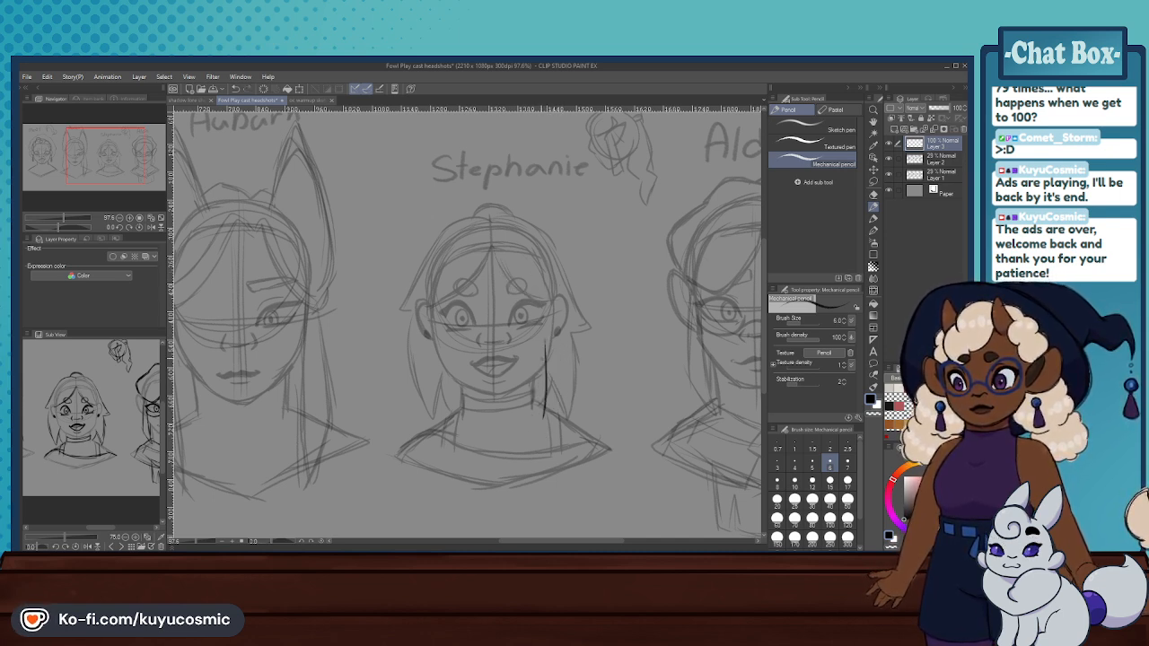
key(ctrl+z)
mouse_move(553, 355)
mouse_down()
mouse_move(542, 423)
mouse_move(551, 406)
mouse_up()
key(ctrl+z)
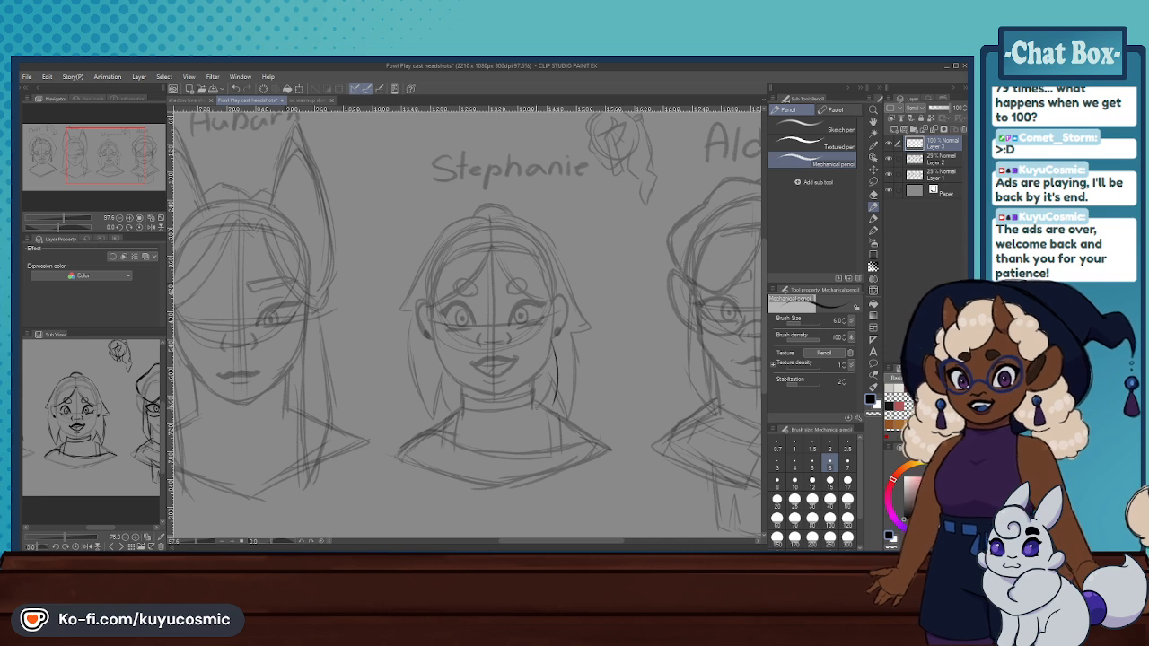
key(ctrl+z)
drag(550, 347, 543, 418)
key(ctrl+z)
drag(567, 348, 549, 427)
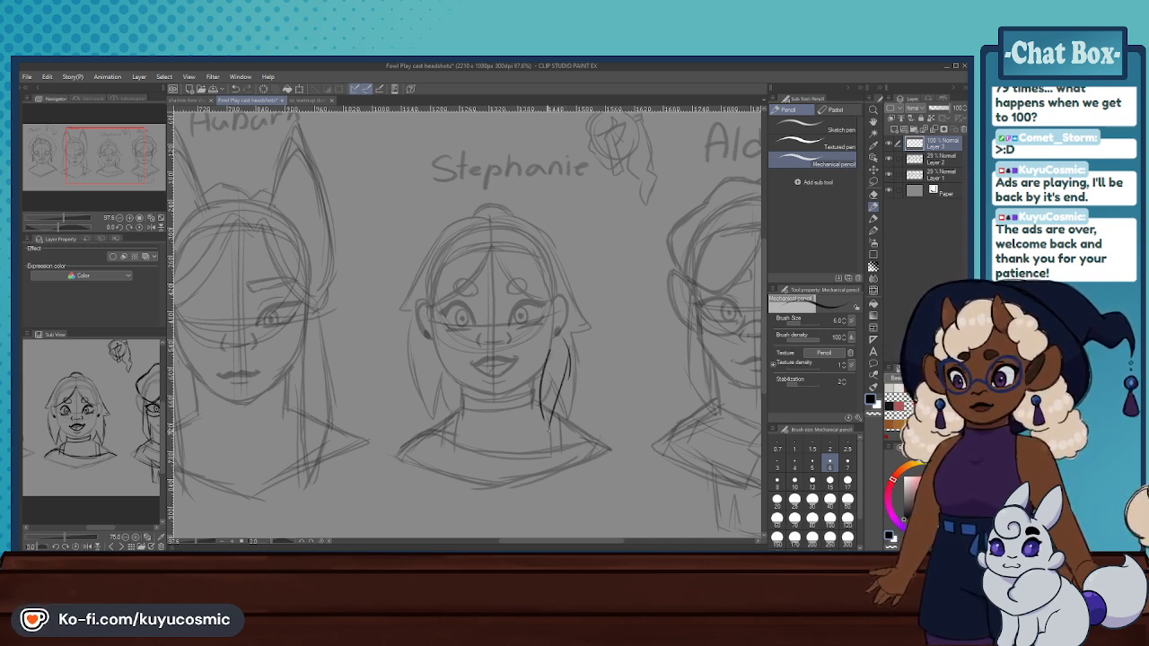
key(ctrl+z)
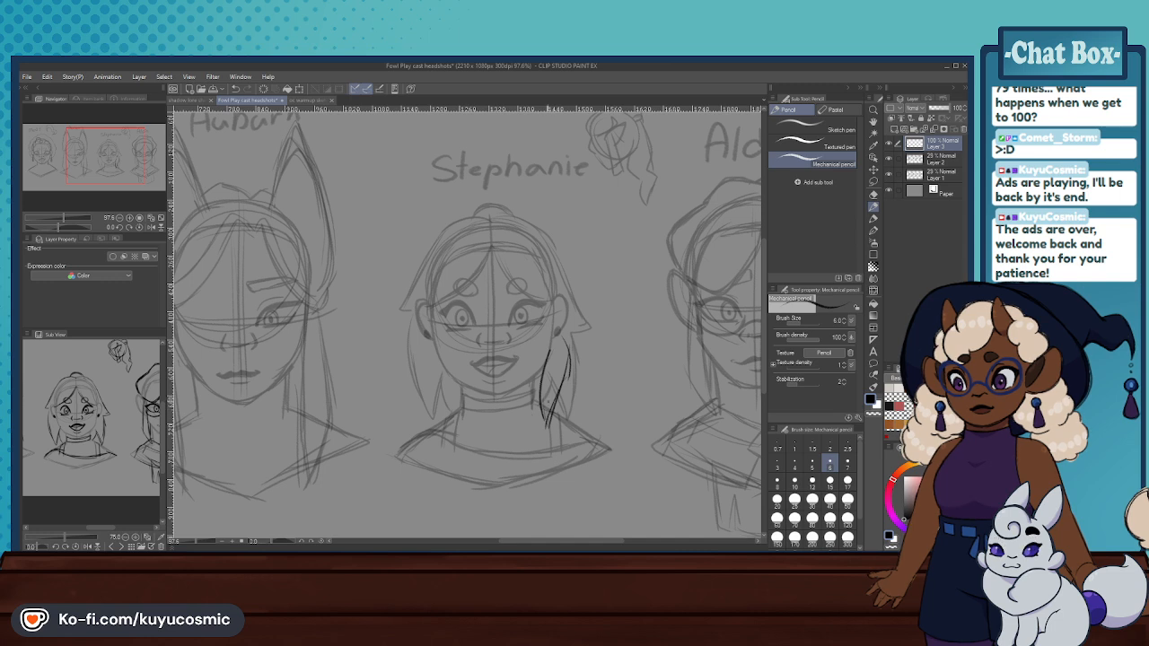
- Sketch a matching pointed lock on the other side of the neck and connect the first lock to its ear
mouse_move(431, 337)
mouse_down()
mouse_move(424, 357)
mouse_move(452, 433)
mouse_up()
drag(447, 371, 450, 413)
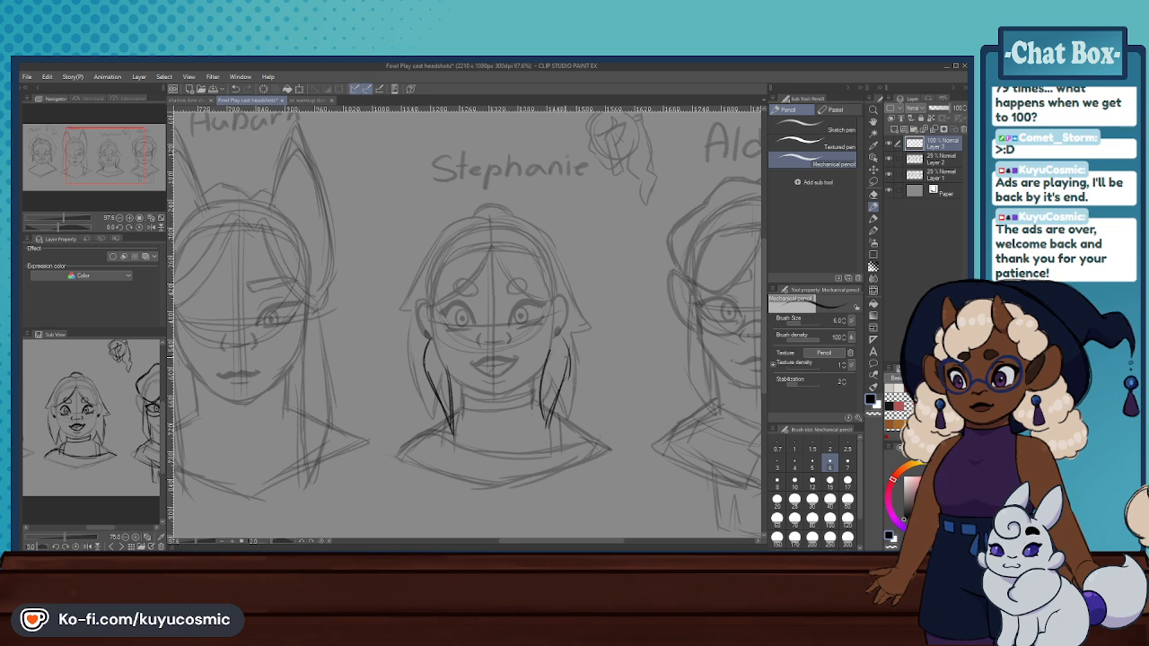
drag(560, 332, 566, 348)
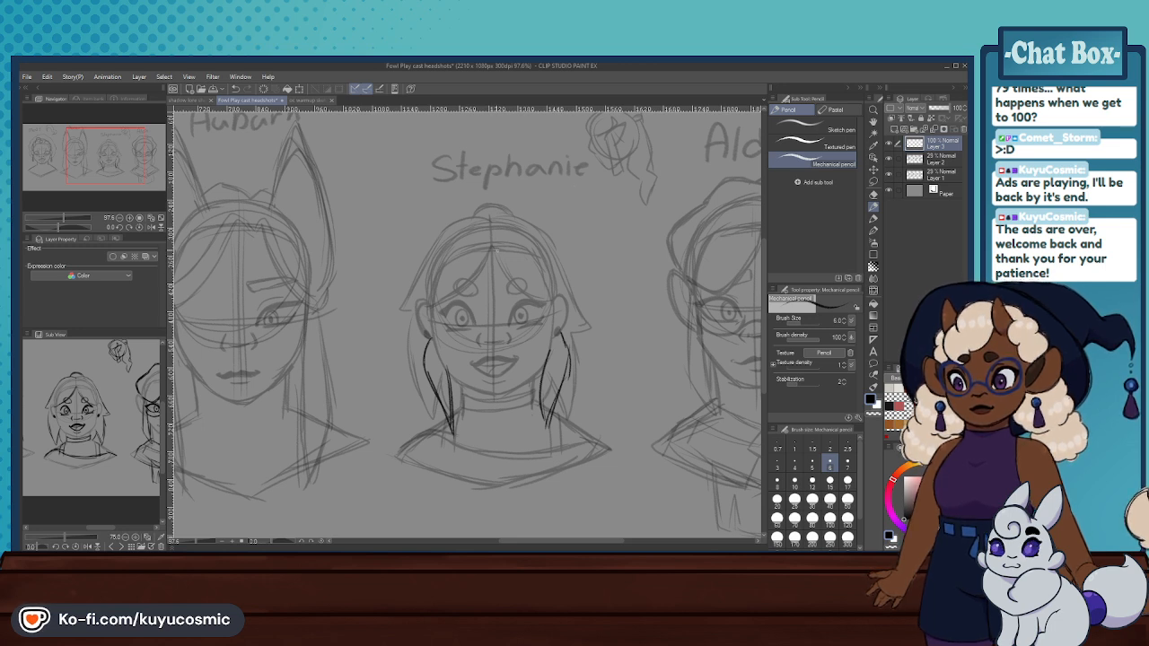
- Try sketching a parted fringe sweeping to a pointed side end, with a rounded crown outline above it
drag(491, 245, 476, 273)
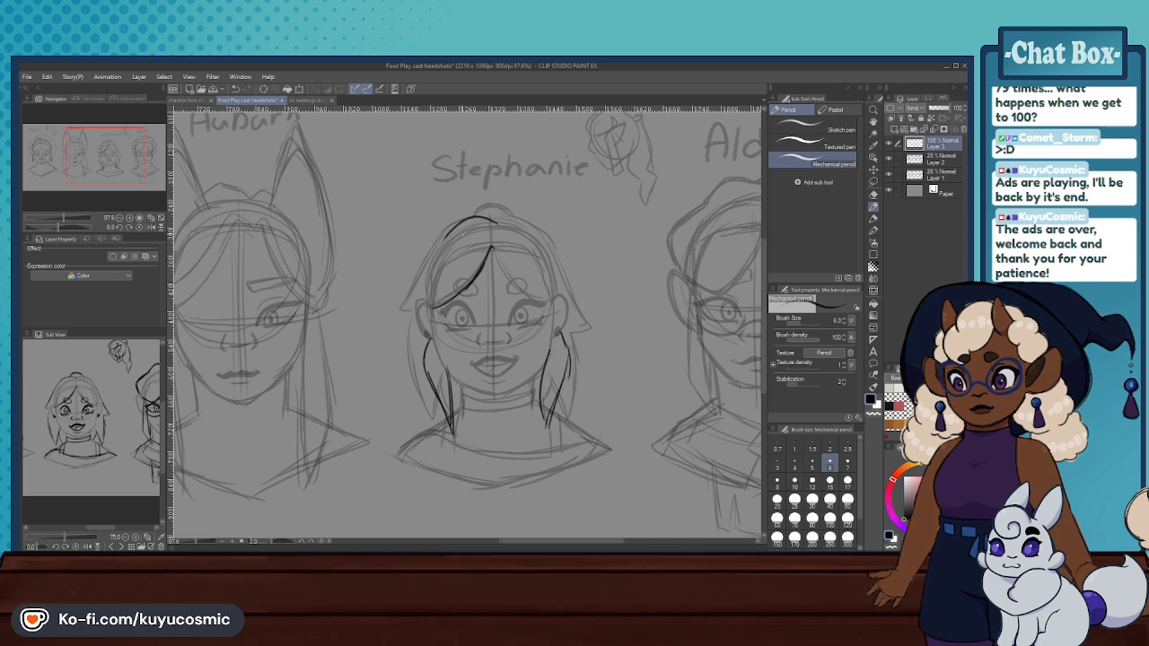
mouse_move(453, 223)
mouse_down()
mouse_move(431, 256)
mouse_move(405, 305)
mouse_up()
drag(440, 246, 408, 303)
drag(408, 305, 459, 293)
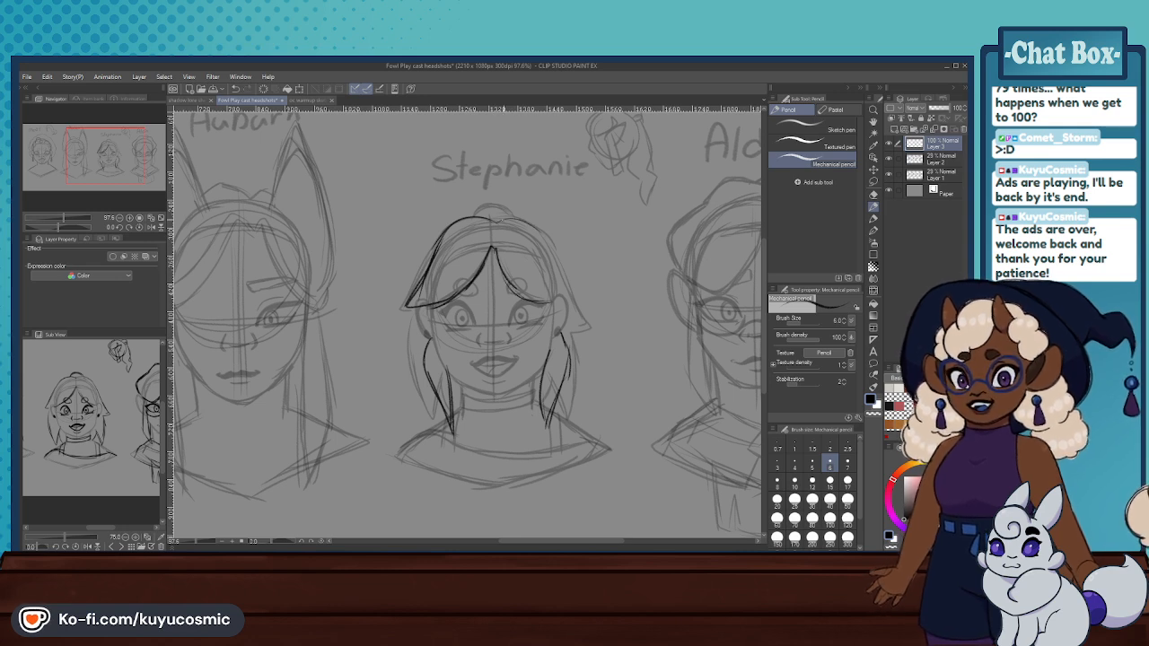
drag(501, 221, 554, 270)
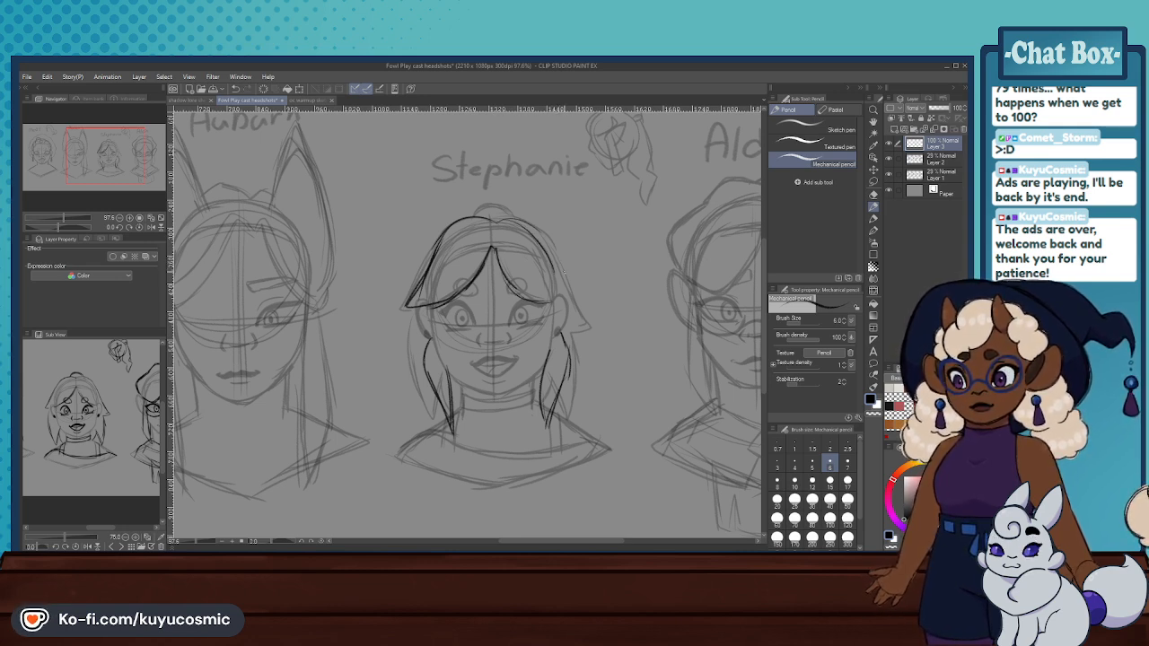
key(ctrl+z)
key(ctrl+z)
key(ctrl+z)
key(ctrl+z)
key(ctrl+z)
- Refine the tip of the hair lock beside the neck of the front-facing head with a darker inner stroke
key(ctrl+z)
key(ctrl+z)
key(ctrl+z)
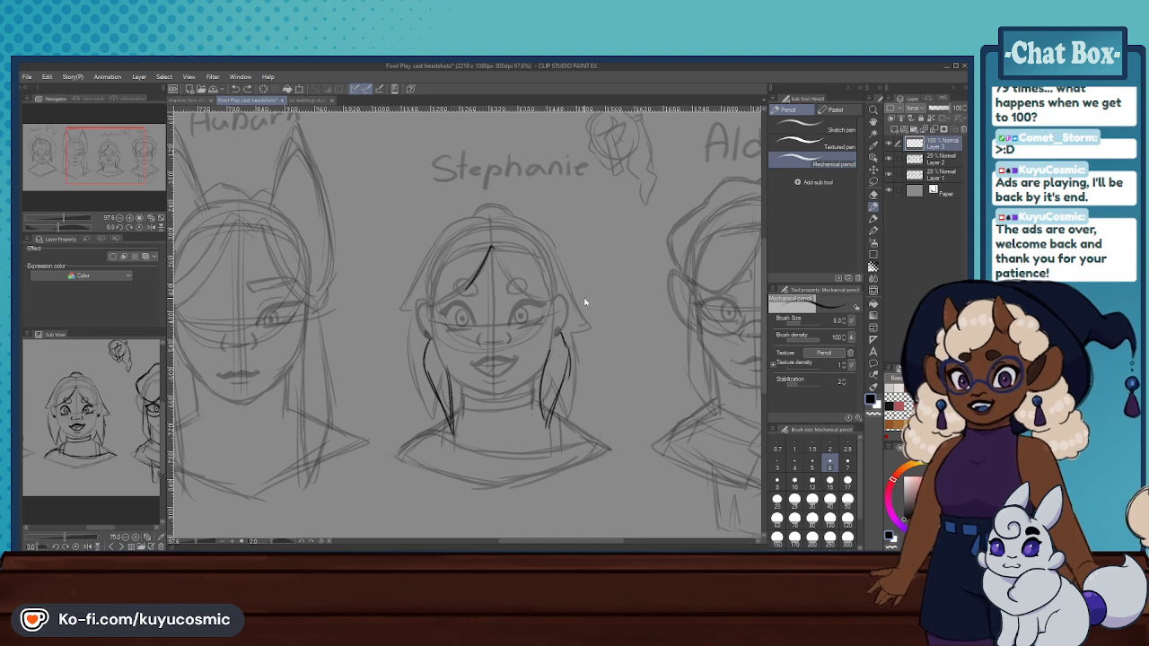
drag(541, 385, 543, 433)
key(ctrl+z)
drag(541, 387, 549, 429)
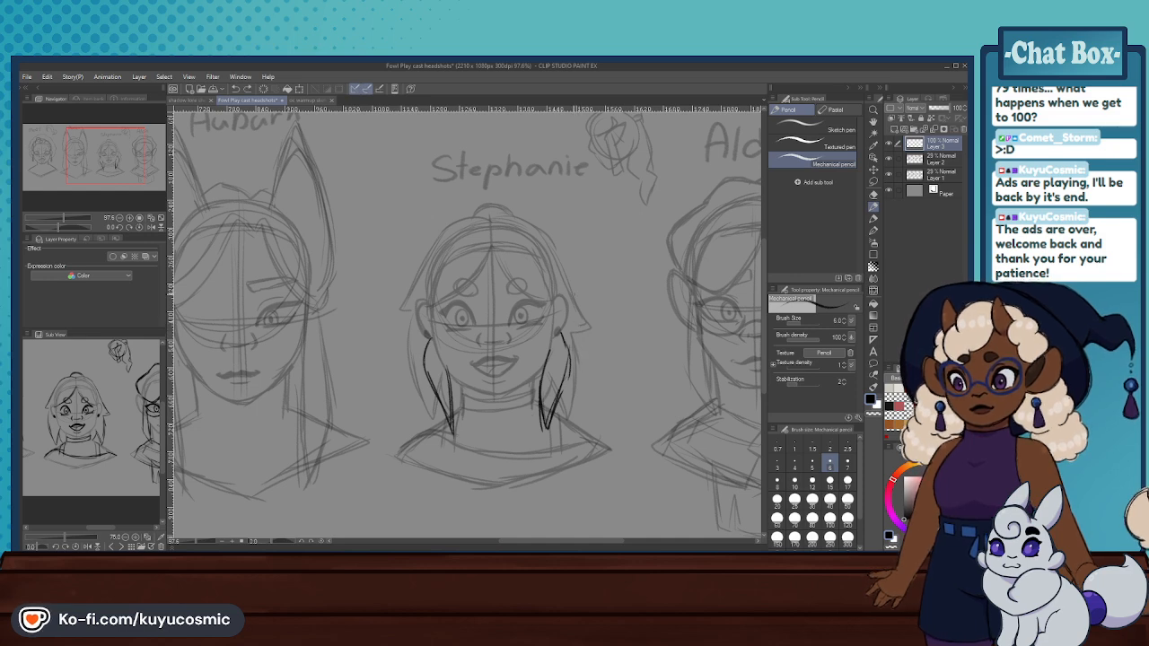
scroll(556, 254, down, 2)
scroll(557, 253, up, 2)
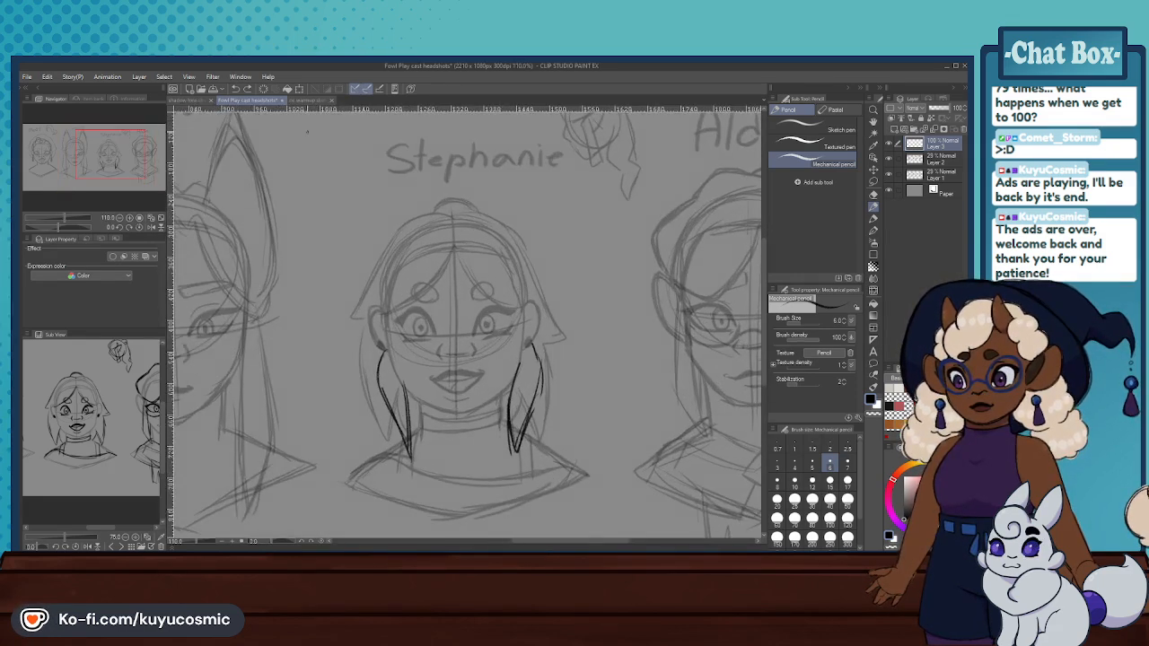
- In the warmup document, sketch a long pointed lock below the main head's ear and a shorter one beneath the jaw
click(299, 101)
scroll(481, 326, up, 2)
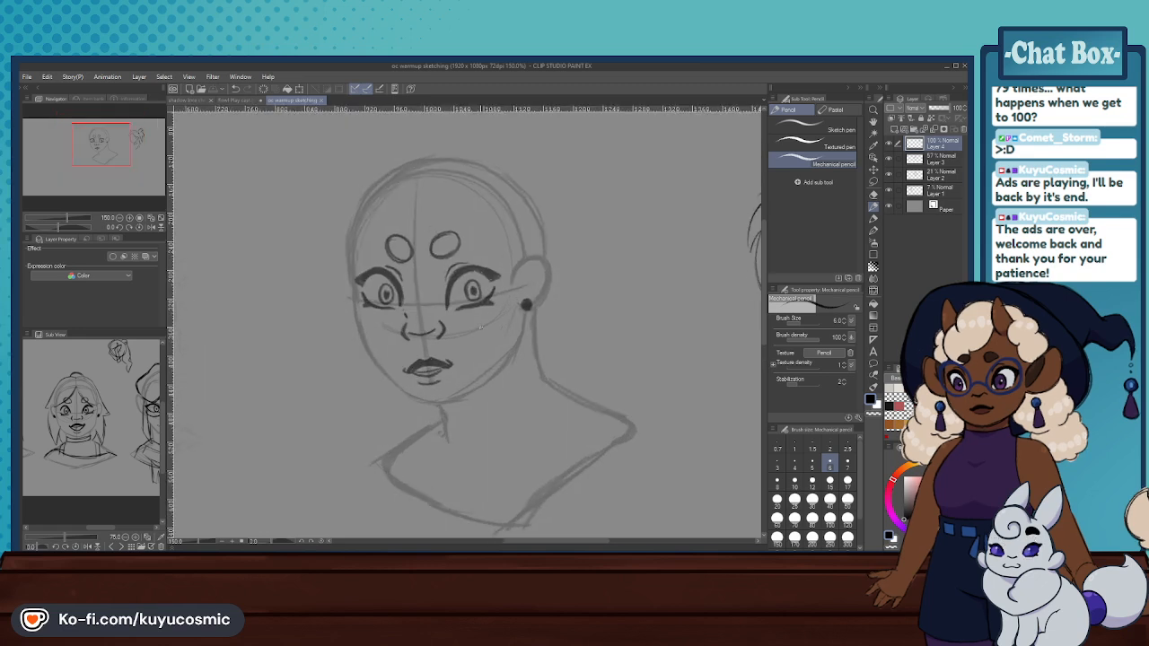
drag(548, 307, 557, 335)
mouse_move(549, 306)
mouse_down()
mouse_move(557, 334)
mouse_move(534, 395)
mouse_up()
key(ctrl+z)
mouse_move(523, 324)
mouse_down()
mouse_move(517, 409)
mouse_move(520, 352)
mouse_move(536, 435)
mouse_up()
key(ctrl+z)
drag(541, 383, 537, 438)
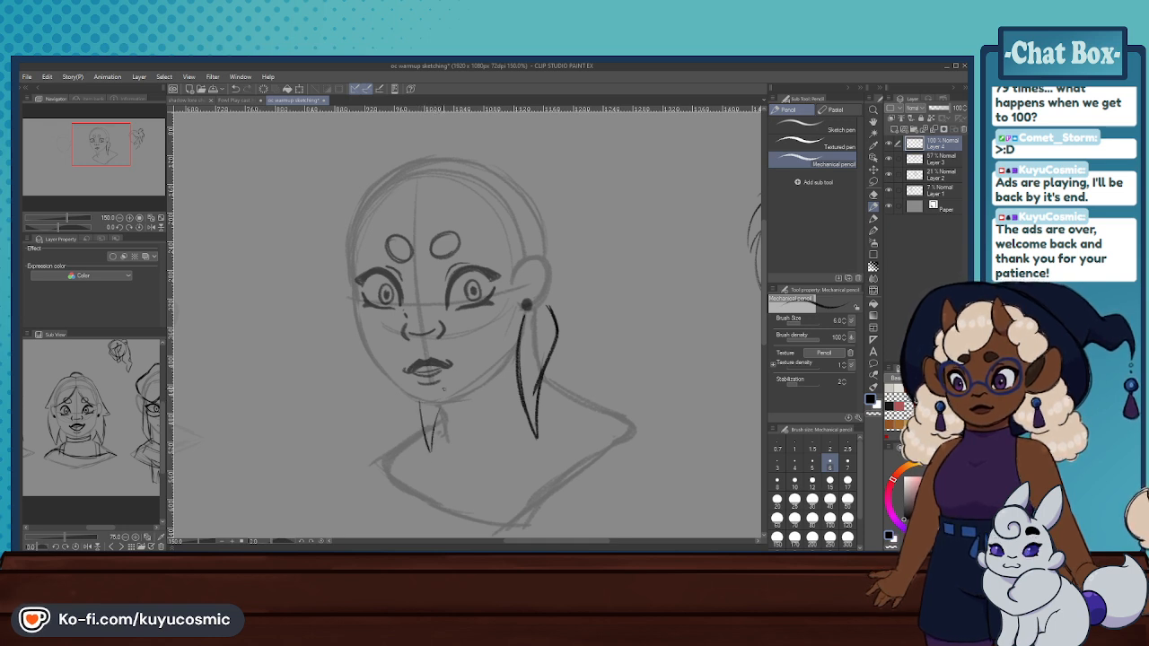
drag(437, 401, 435, 460)
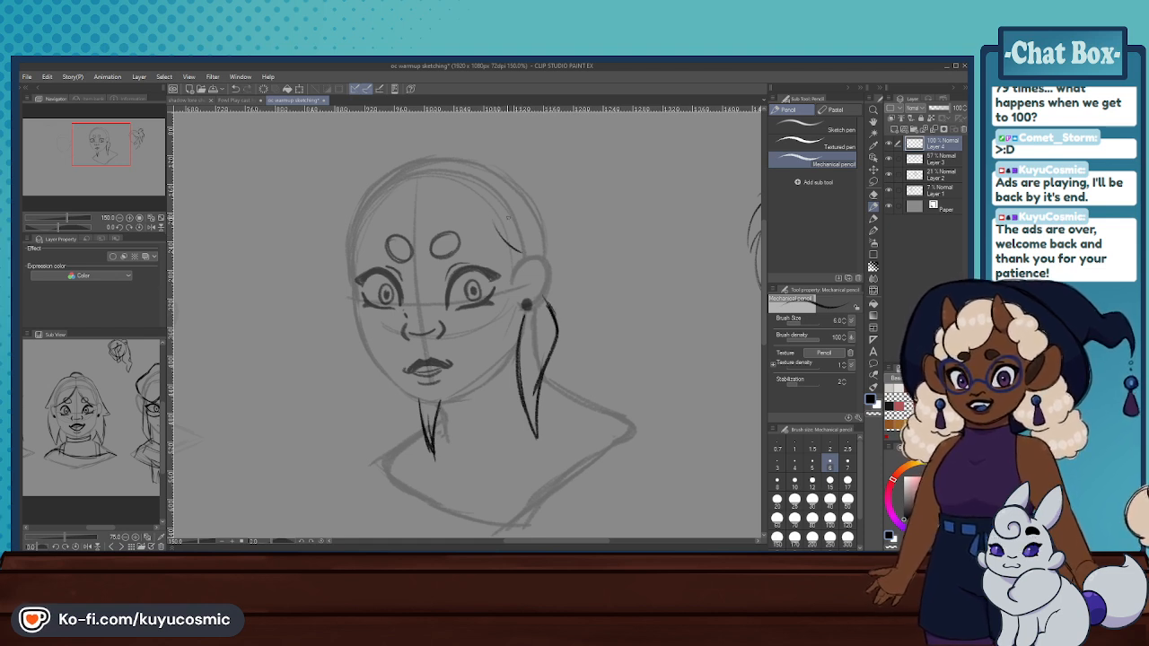
- Try sketching a curved hairline across the main head's upper forehead and temple
drag(437, 190, 481, 213)
key(ctrl+z)
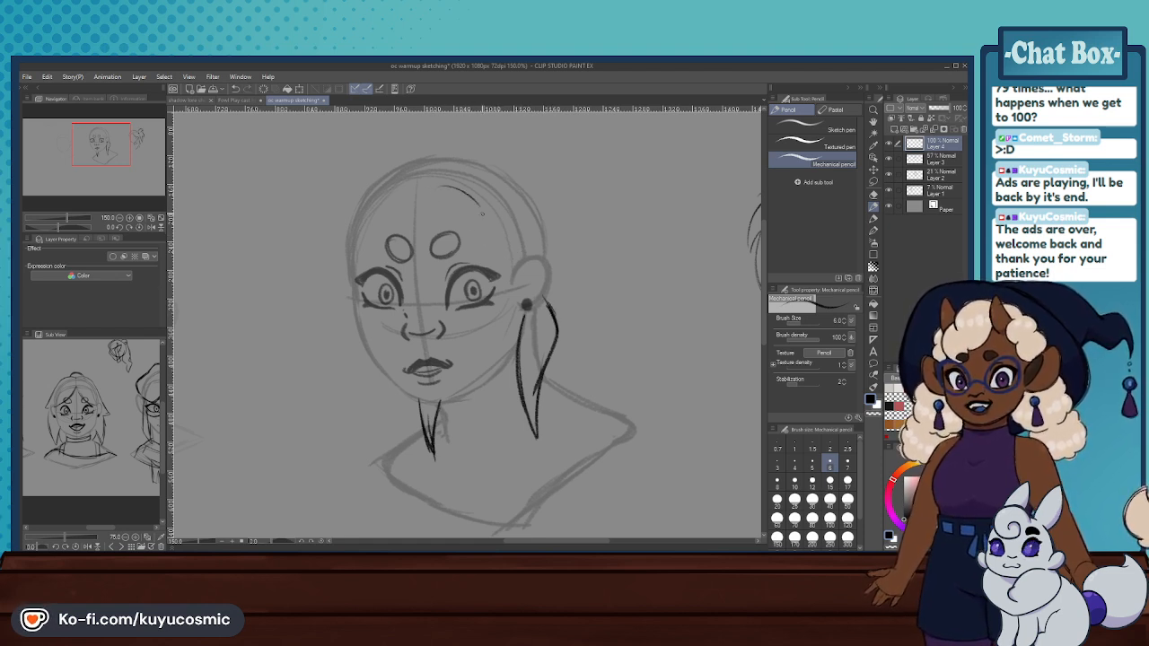
key(ctrl+z)
mouse_move(430, 169)
mouse_down()
mouse_move(392, 162)
mouse_move(355, 185)
mouse_up()
key(ctrl+z)
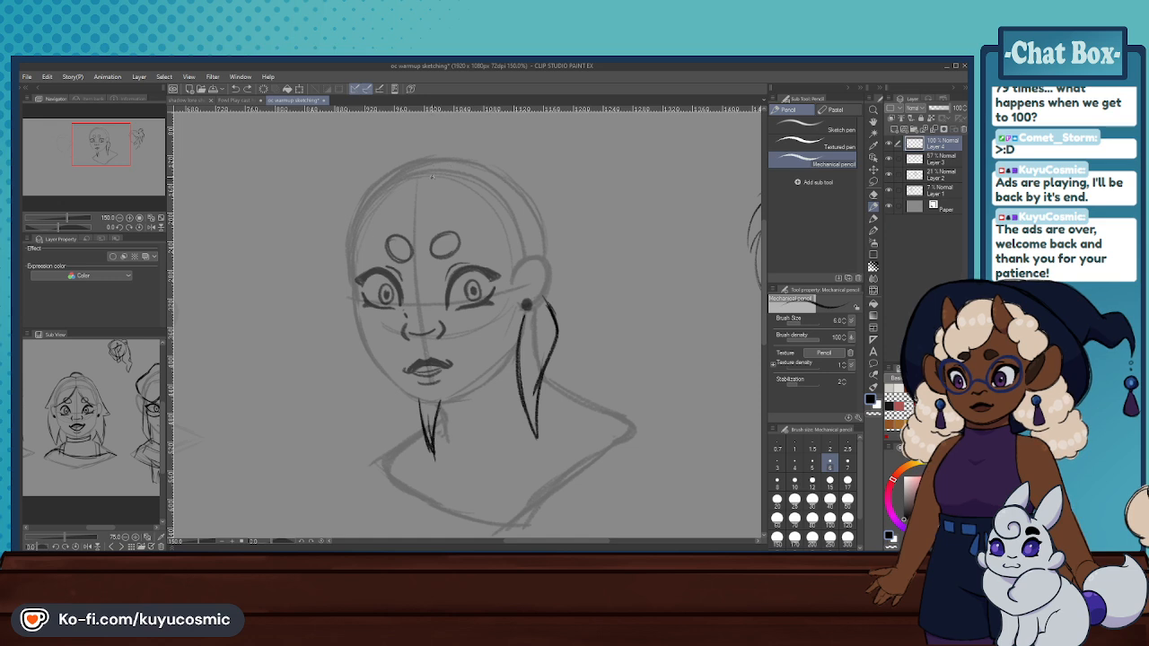
- Try sketching forehead fringe strands from a part, with an outer hair outline sweeping from the crown to the temple
mouse_move(425, 224)
mouse_down()
mouse_move(398, 223)
mouse_move(385, 285)
mouse_up()
key(ctrl+z)
key(ctrl+z)
drag(443, 178, 426, 242)
key(ctrl+z)
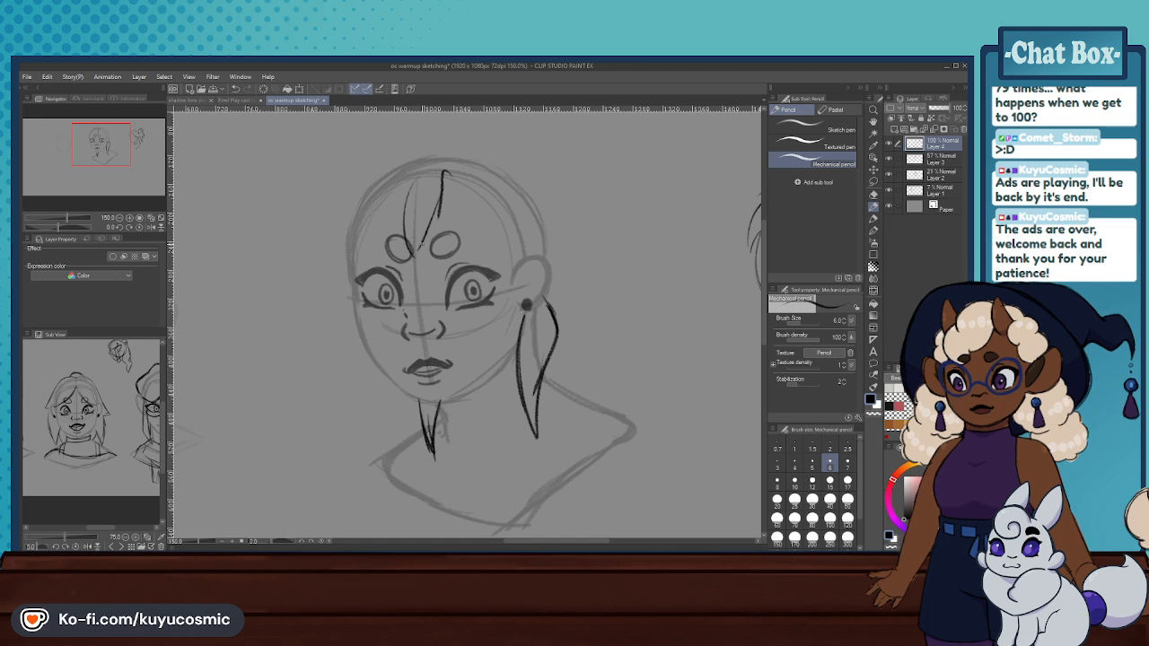
mouse_move(428, 142)
mouse_down()
mouse_move(381, 144)
mouse_move(334, 298)
mouse_up()
drag(385, 156, 346, 214)
key(ctrl+z)
key(ctrl+z)
key(ctrl+z)
key(ctrl+z)
key(ctrl+z)
key(ctrl+z)
key(ctrl+z)
- Try sketching a short ponytail tuft with curved strands fanning out from the back of the main head's crown
scroll(425, 276, down, 3)
scroll(533, 251, up, 3)
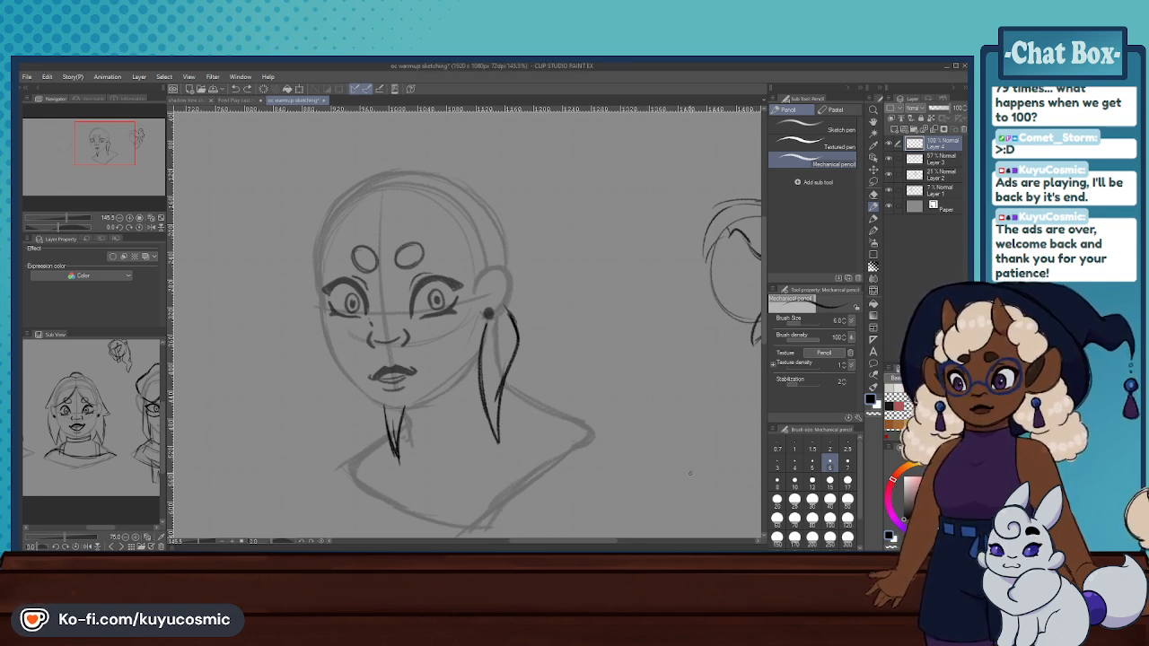
scroll(577, 329, down, 3)
scroll(577, 328, up, 2)
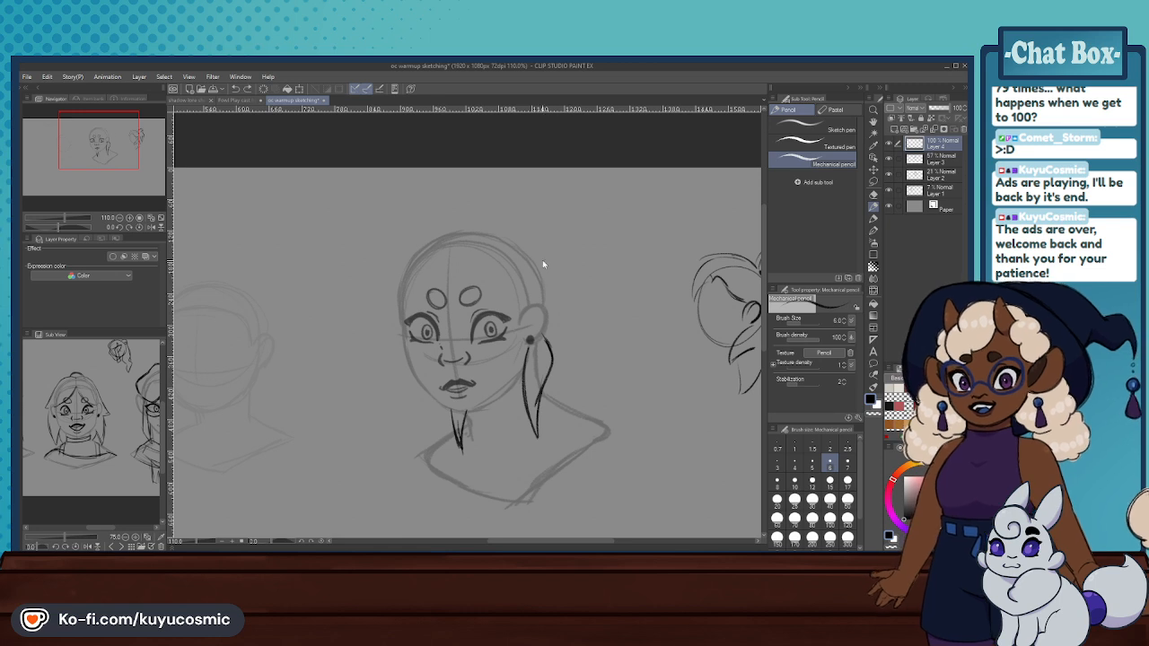
key(ctrl+z)
drag(555, 269, 582, 309)
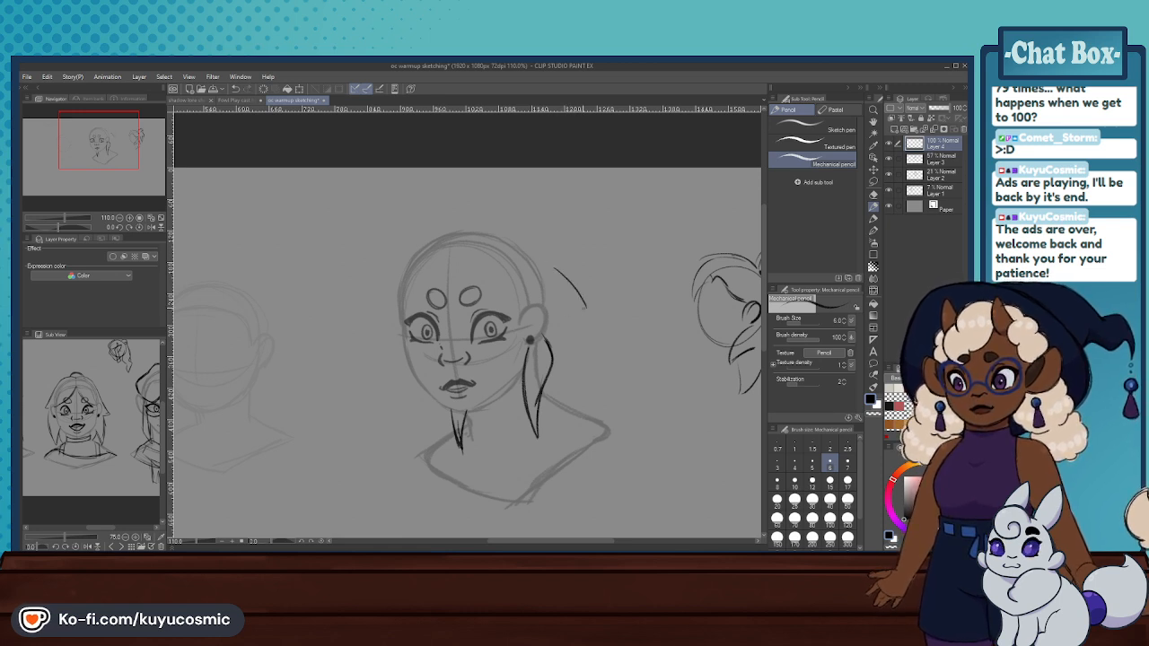
key(ctrl+z)
drag(499, 225, 558, 203)
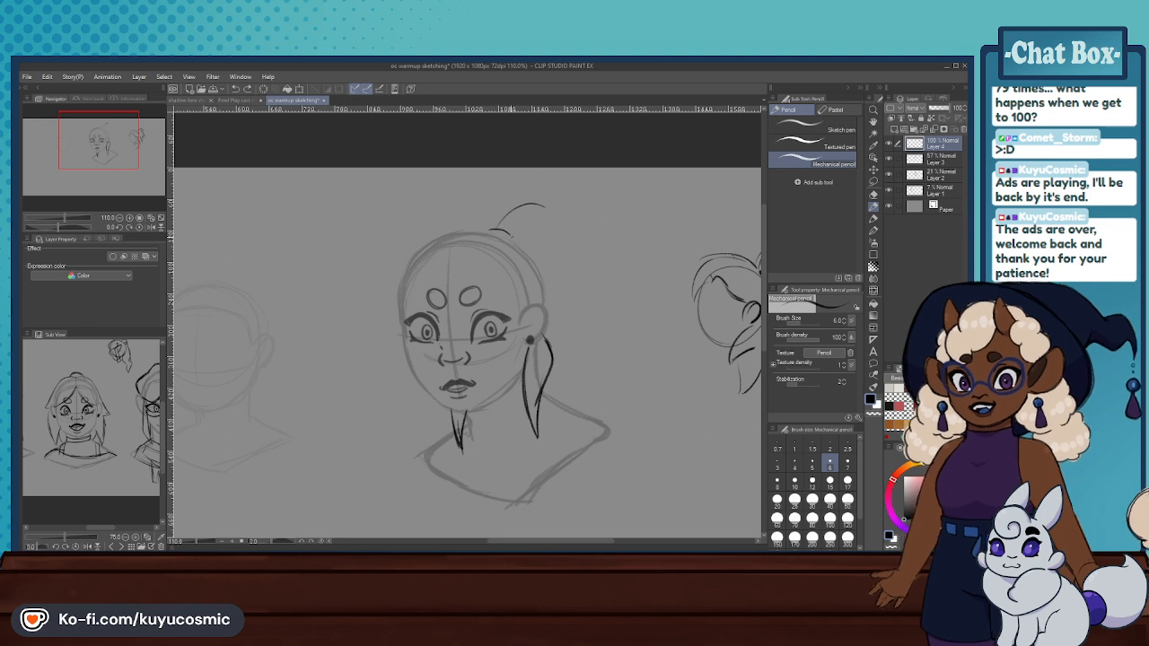
mouse_move(555, 222)
mouse_down()
mouse_move(574, 231)
mouse_move(597, 281)
mouse_up()
key(ctrl+z)
key(ctrl+z)
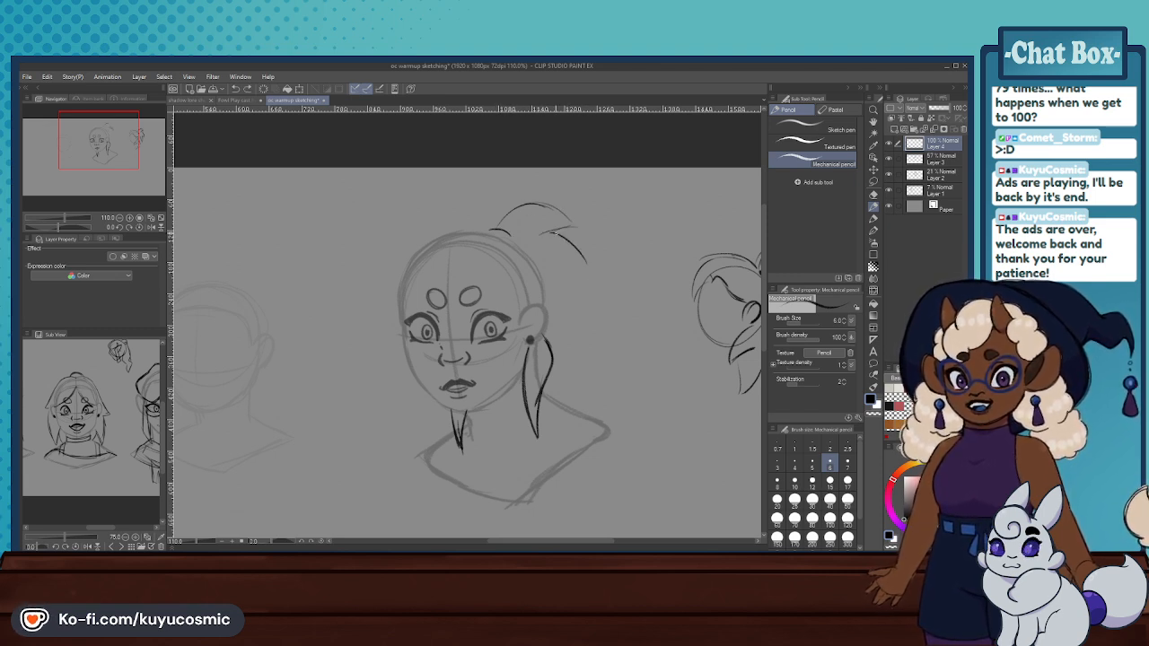
key(ctrl+z)
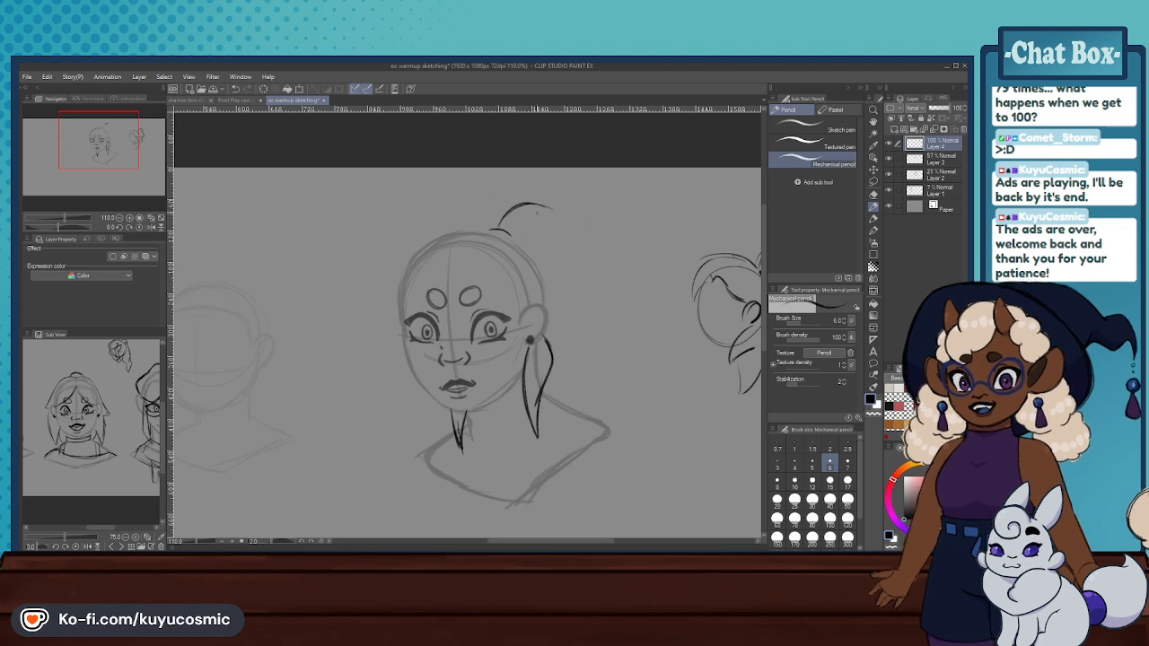
drag(551, 237, 562, 256)
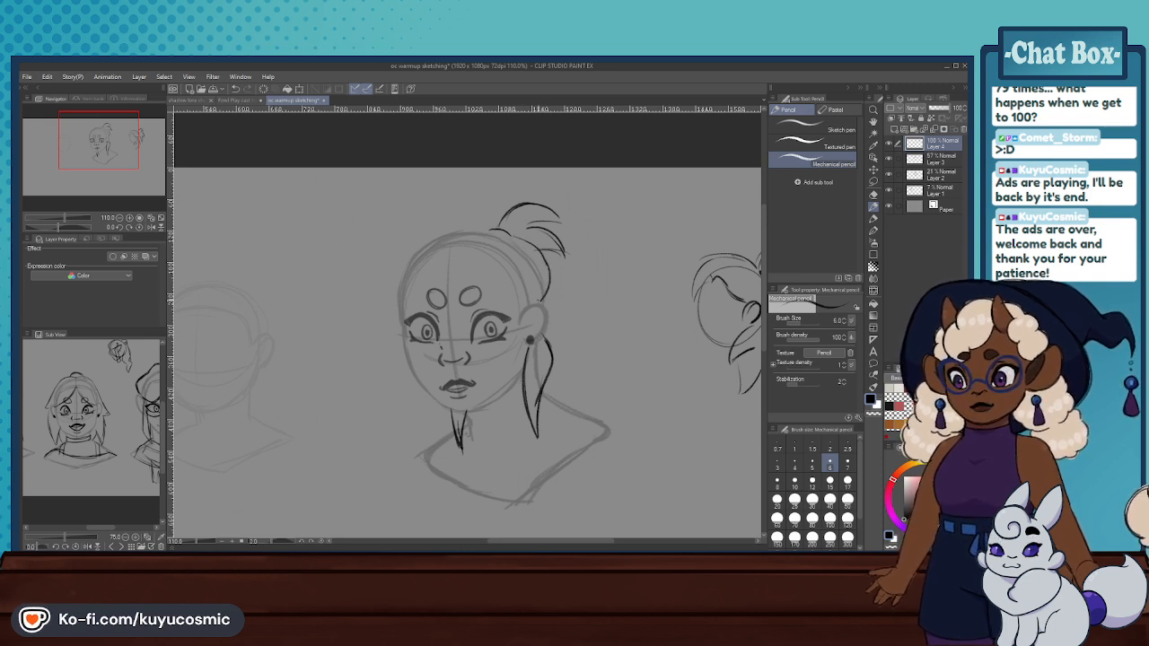
- Try sketching pulled-back hair from the ponytail toward the ear, with hairline strokes across the main head's forehead
mouse_move(543, 306)
mouse_down()
mouse_move(551, 266)
mouse_move(524, 247)
mouse_up()
mouse_move(526, 249)
mouse_down()
mouse_move(553, 273)
mouse_move(543, 307)
mouse_up()
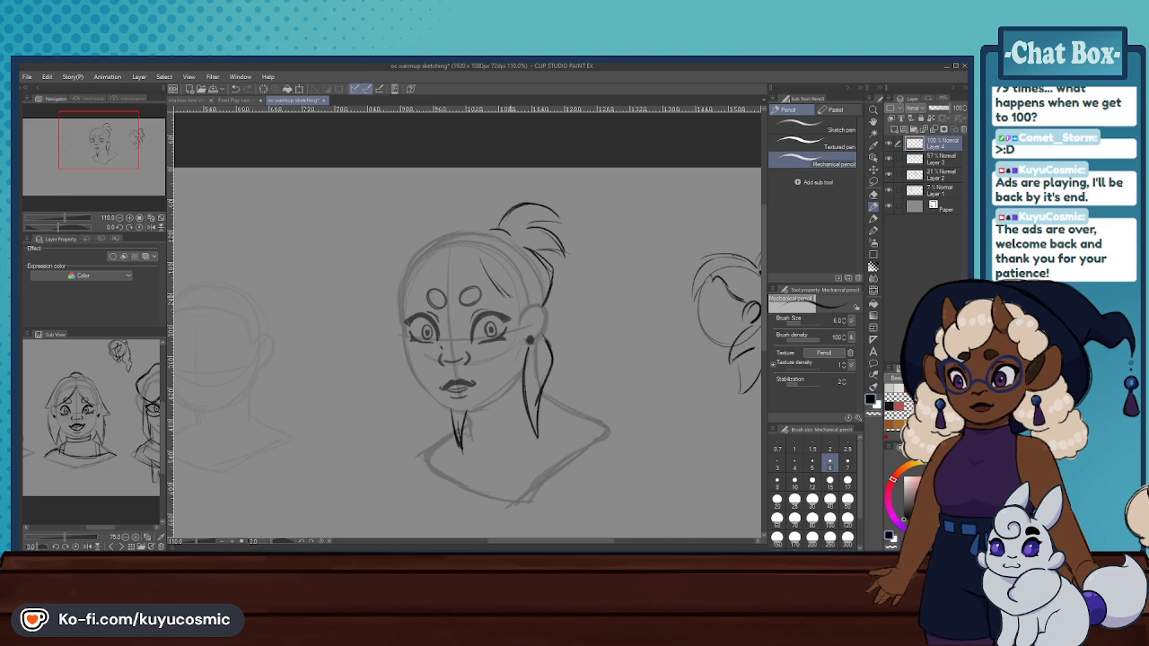
key(ctrl+z)
drag(486, 280, 516, 302)
drag(451, 250, 489, 289)
key(ctrl+z)
key(ctrl+z)
key(ctrl+z)
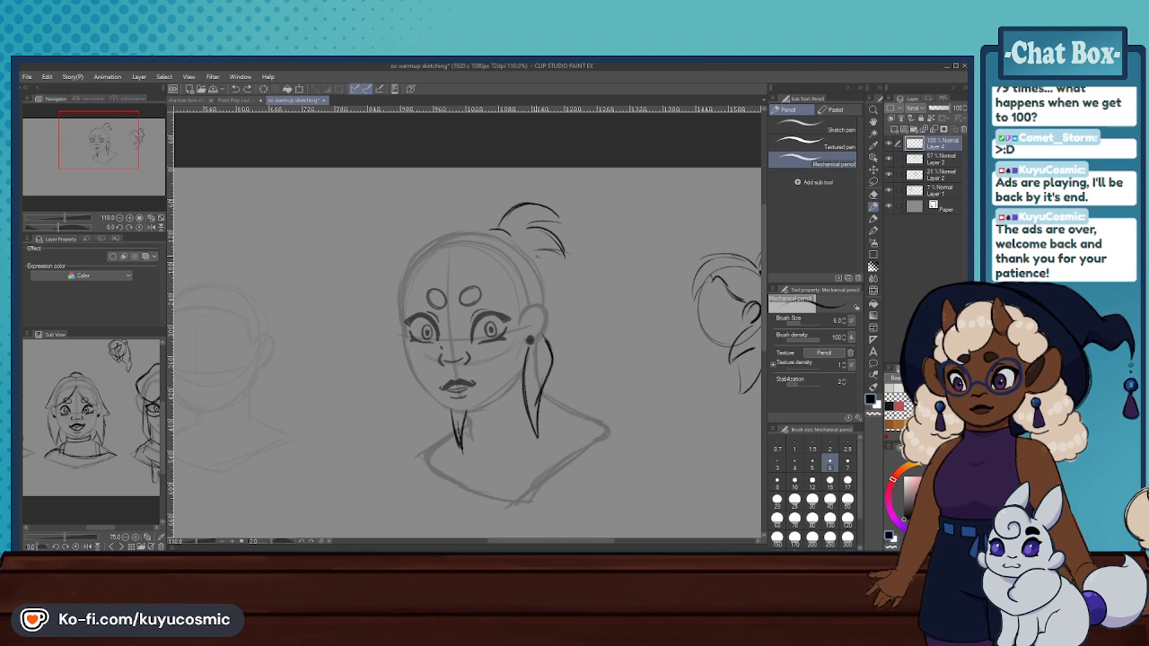
- Try sketching loose pointed hair behind the ear down to the shoulder, with locks along the far side of the jaw
drag(555, 274, 546, 299)
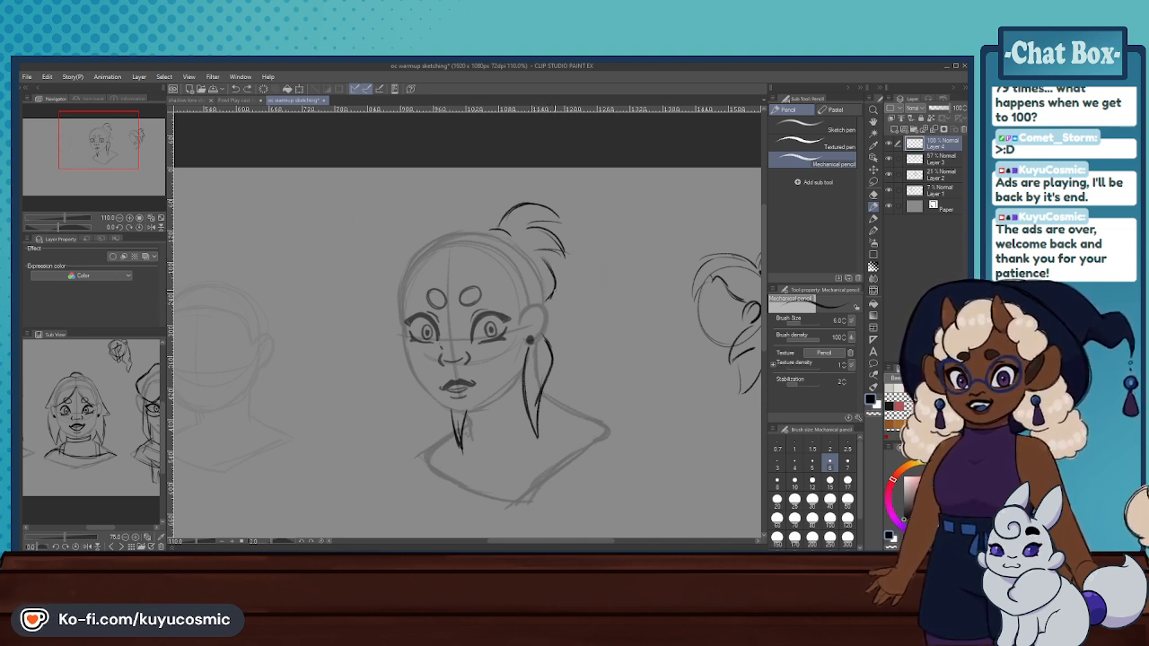
drag(562, 310, 597, 368)
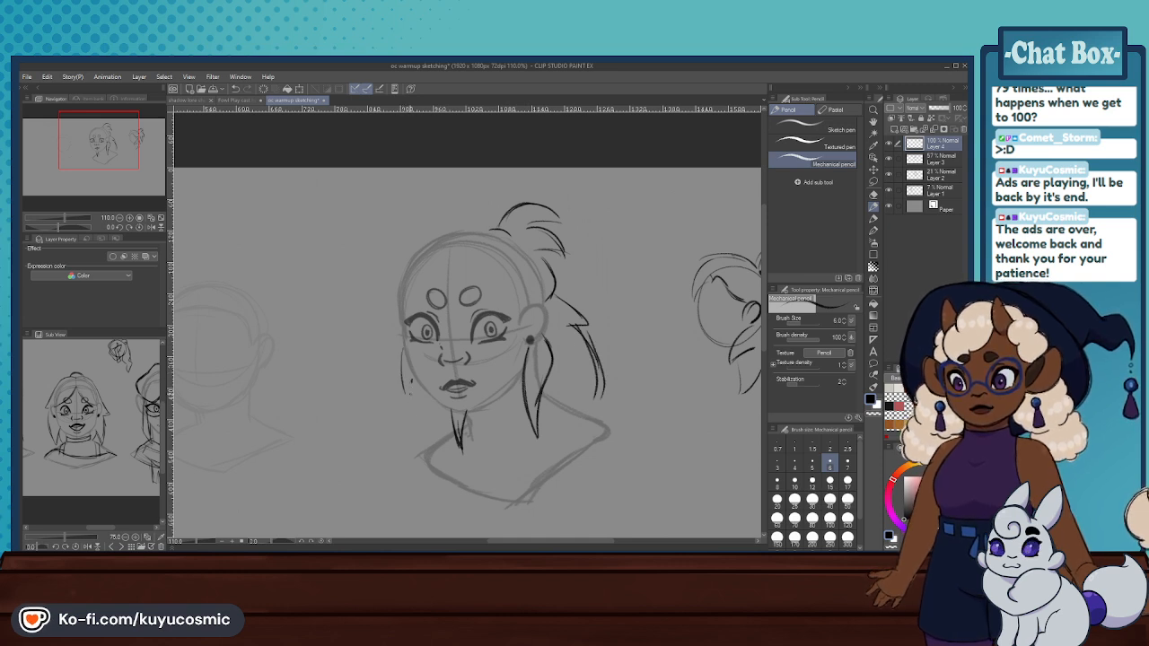
mouse_move(408, 356)
mouse_down()
mouse_move(403, 393)
mouse_move(443, 453)
mouse_up()
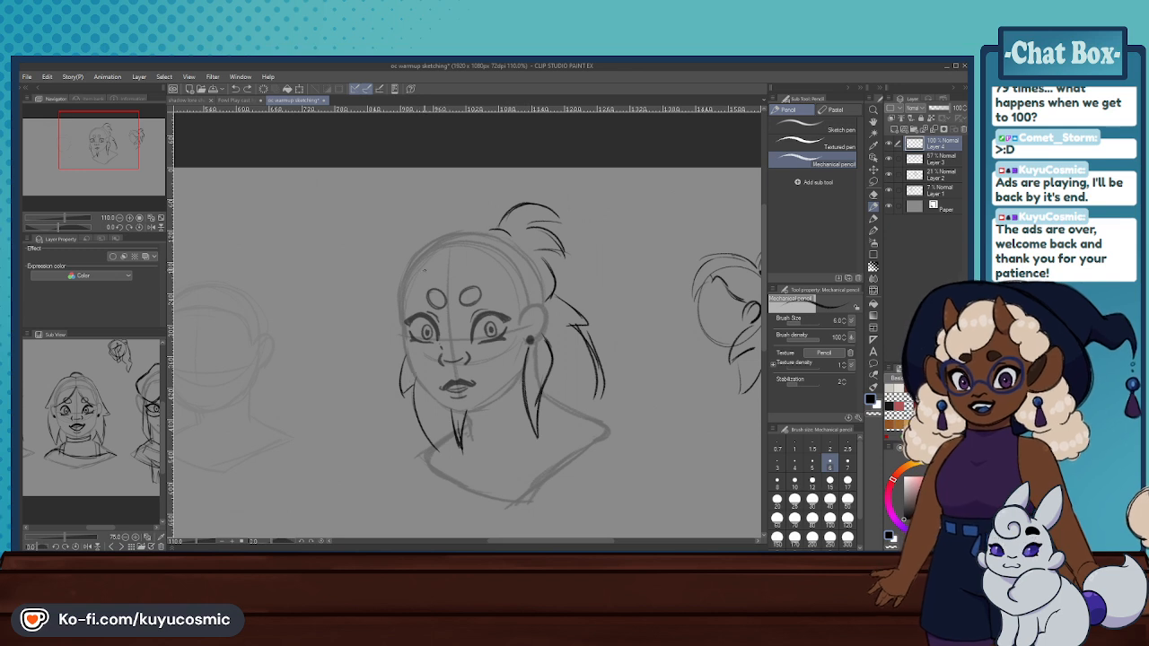
- Try sketching a curled fringe strand falling from the part to between the main head's brow marks
key(ctrl+z)
mouse_move(417, 234)
mouse_down()
mouse_move(449, 228)
mouse_move(432, 253)
mouse_move(450, 237)
mouse_move(454, 294)
mouse_up()
key(ctrl+z)
- Try adding more fringe toward the far temple, with a rounded outer hair outline from the crown down that side
key(ctrl+z)
drag(451, 241, 427, 266)
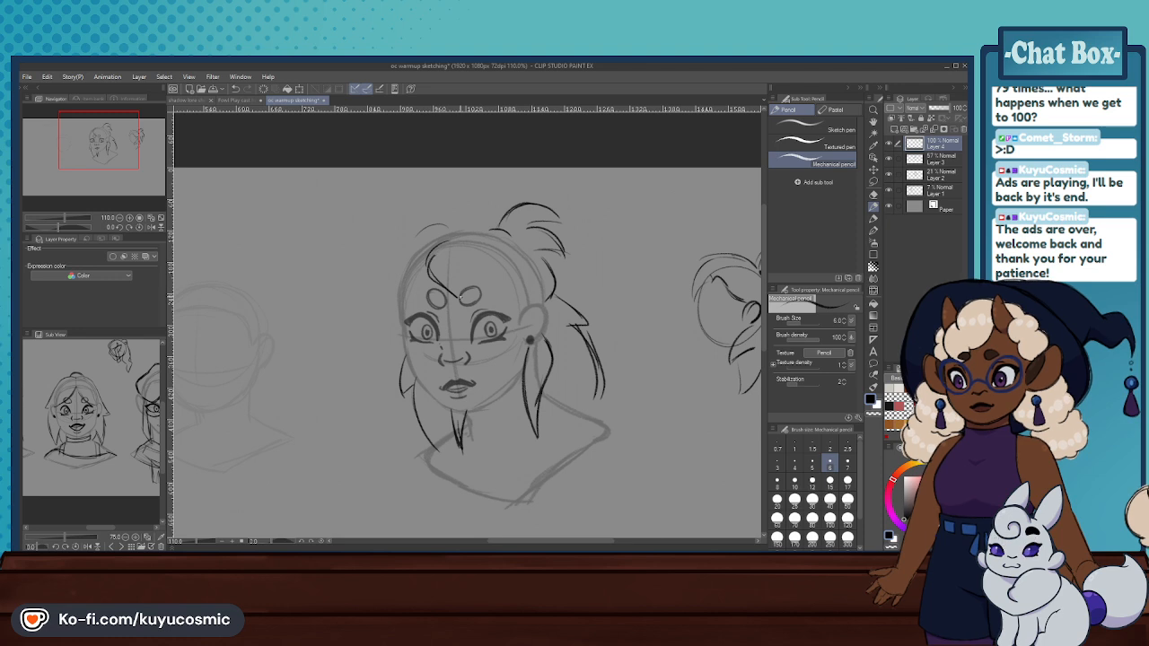
mouse_move(430, 232)
mouse_down()
mouse_move(399, 259)
mouse_move(395, 299)
mouse_up()
key(ctrl+z)
drag(411, 236, 387, 303)
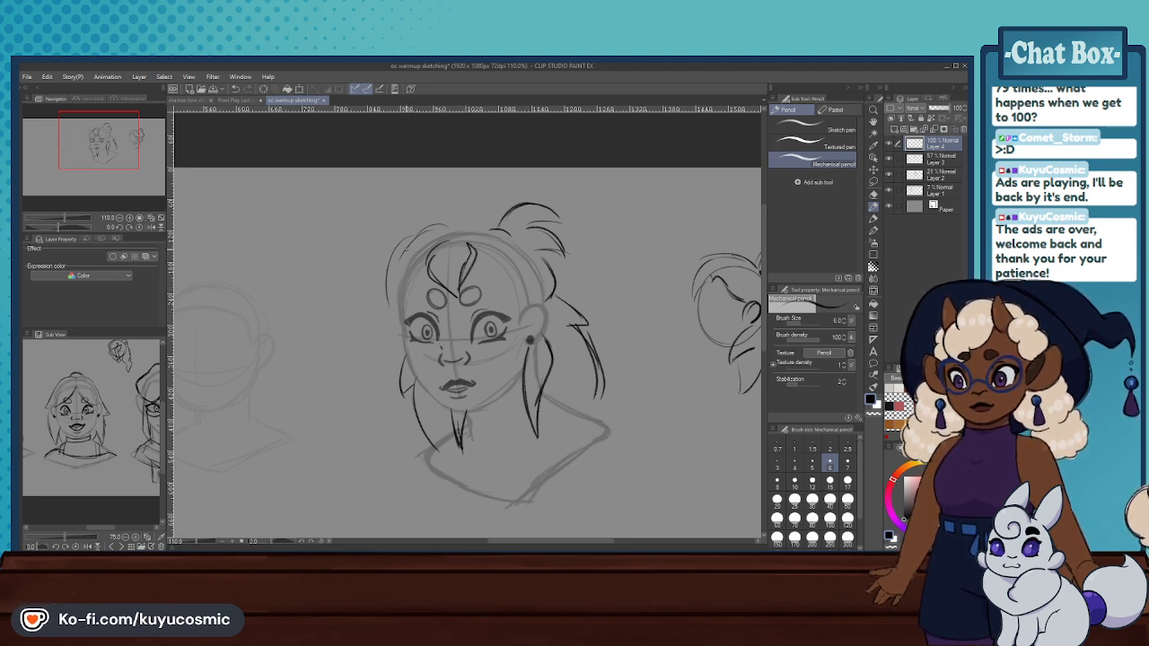
key(ctrl+z)
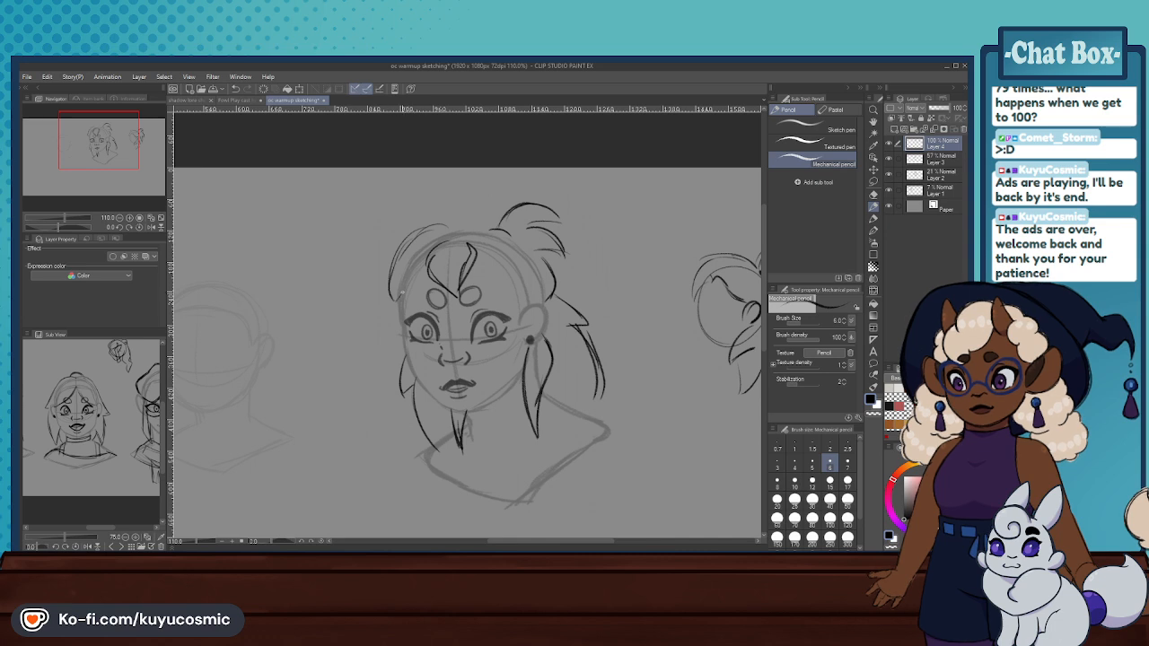
key(ctrl+z)
mouse_move(432, 275)
mouse_down()
mouse_move(416, 311)
mouse_move(402, 306)
mouse_up()
mouse_move(459, 223)
mouse_down()
mouse_move(394, 262)
mouse_move(392, 285)
mouse_up()
drag(405, 245, 390, 274)
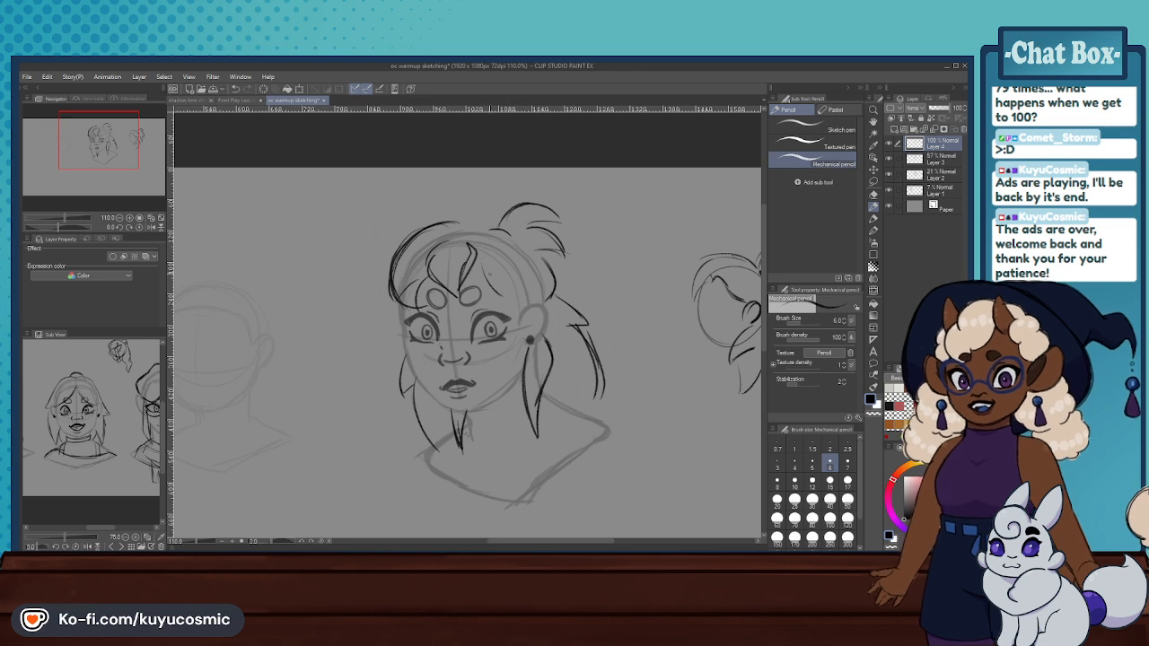
- Try sweeping the fringe toward the ear and joining the outer hair outline across the crown to the ponytail
drag(490, 273, 517, 300)
key(ctrl+z)
key(ctrl+z)
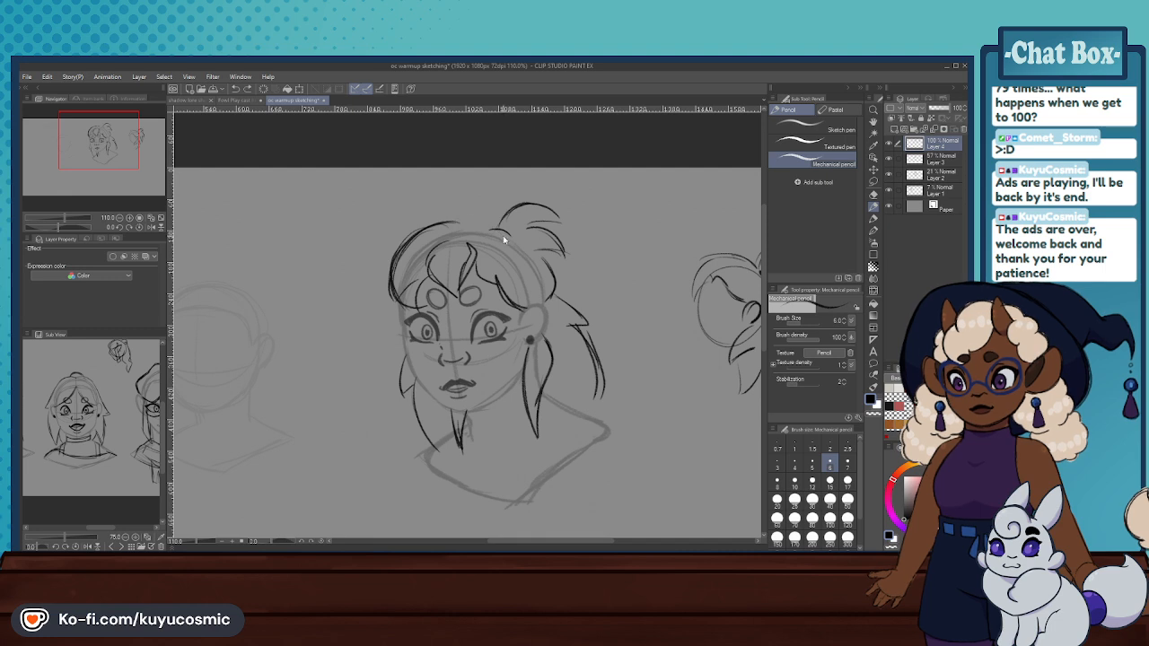
mouse_move(431, 225)
mouse_down()
mouse_move(452, 220)
mouse_move(539, 263)
mouse_up()
key(ctrl+z)
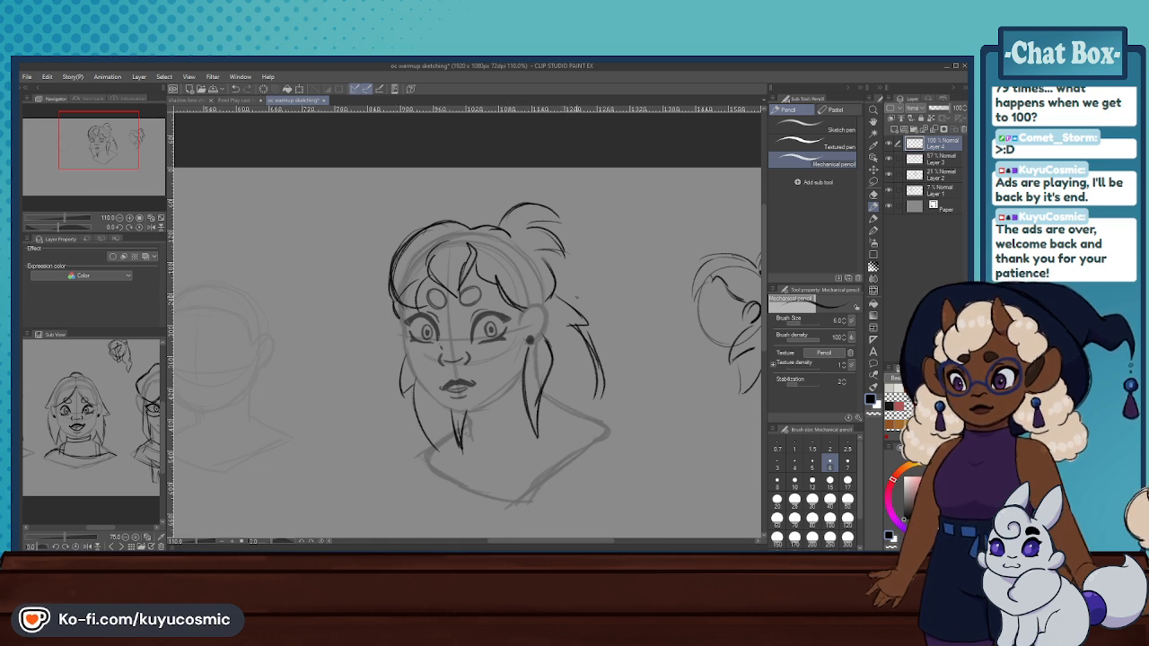
- Erase the loose back hair, the far-side jaw strands and the lock beneath the main head's jaw
key(e)
drag(632, 357, 623, 289)
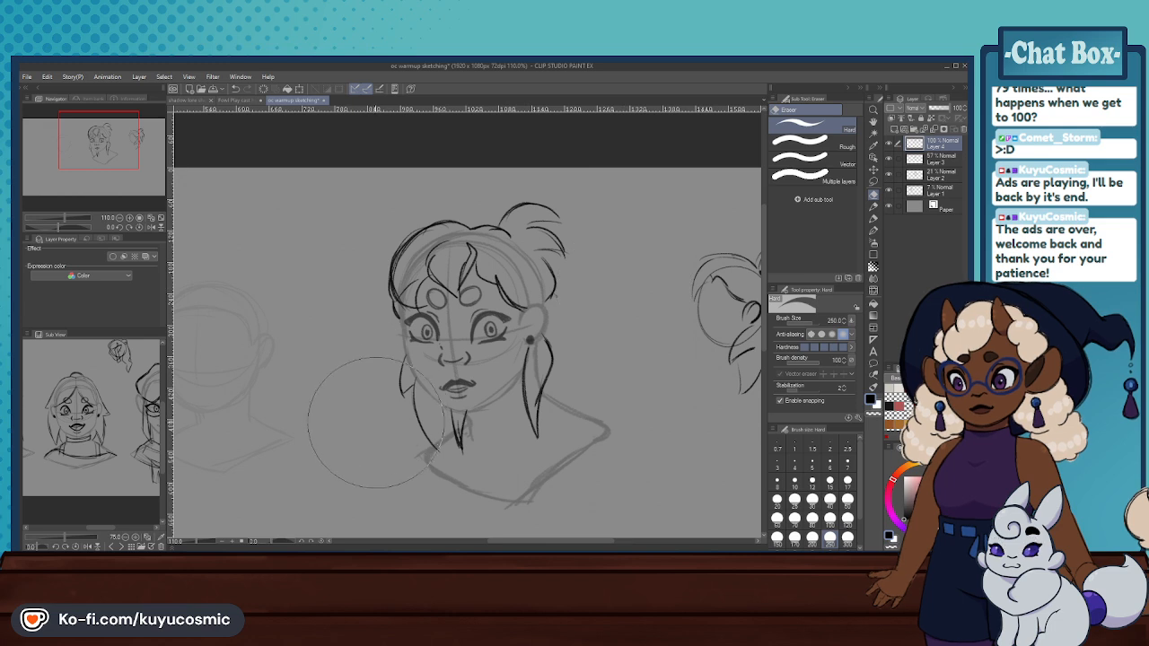
drag(464, 433, 457, 437)
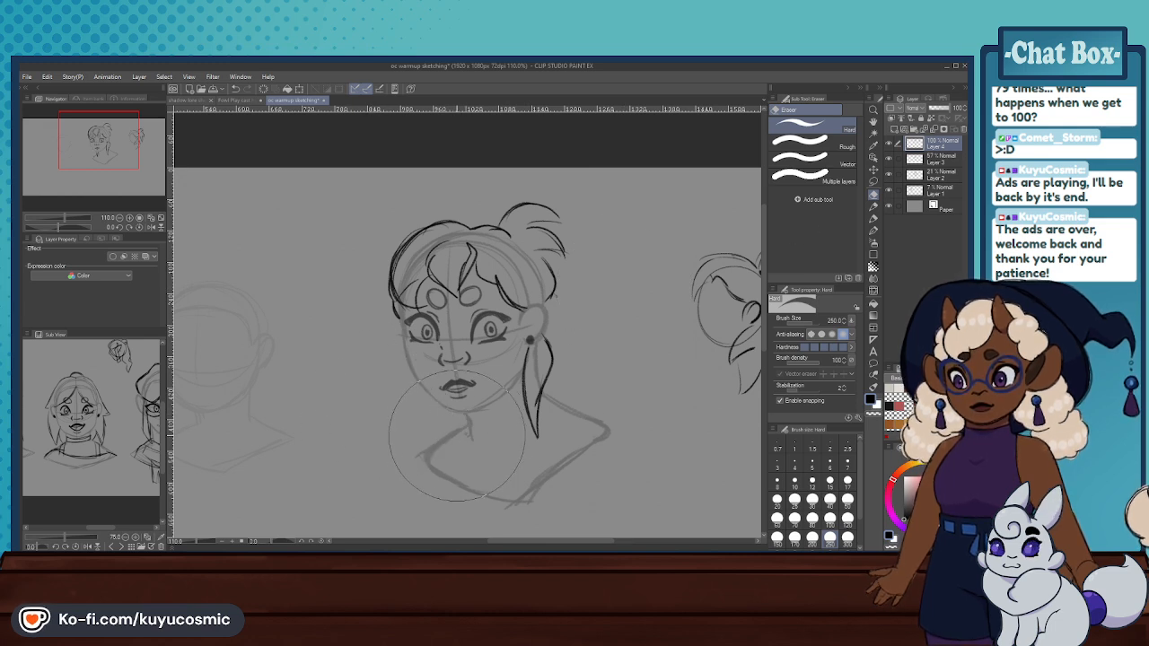
- Redraw the lock beneath the far side of the main head's jaw as a single pointed shape in mechanical pencil
click(873, 207)
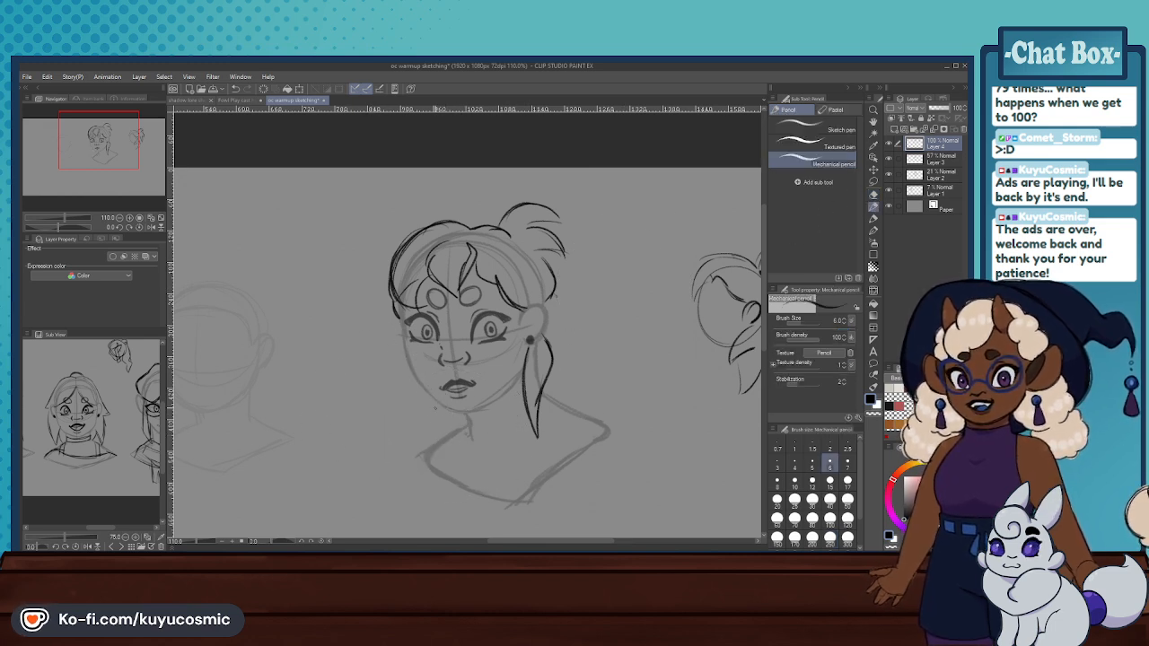
key(ctrl+z)
drag(434, 398, 445, 437)
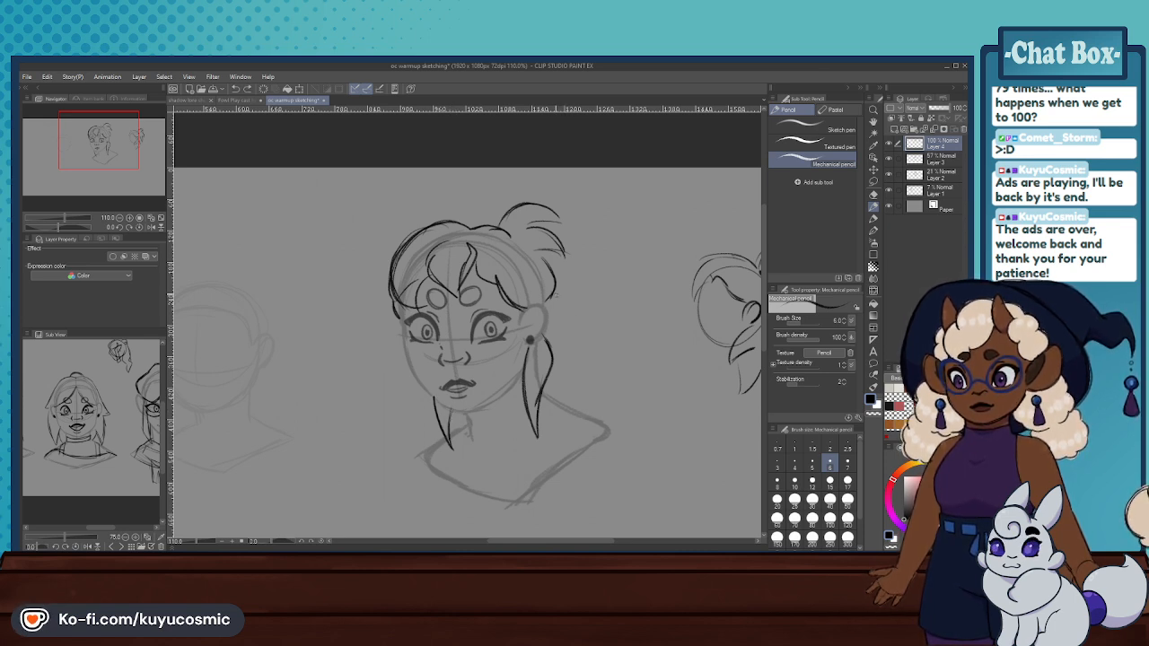
- Sketch loose back hair from behind the main head's ear to the shoulder, with an outward flick and pointed ends
mouse_move(555, 299)
mouse_down()
mouse_move(566, 333)
mouse_move(577, 322)
mouse_move(604, 381)
mouse_up()
key(ctrl+z)
key(ctrl+z)
drag(569, 337, 596, 370)
key(ctrl+z)
mouse_move(595, 386)
mouse_down()
mouse_move(590, 370)
mouse_move(603, 387)
mouse_move(587, 417)
mouse_move(594, 404)
mouse_up()
key(ctrl+z)
key(ctrl+z)
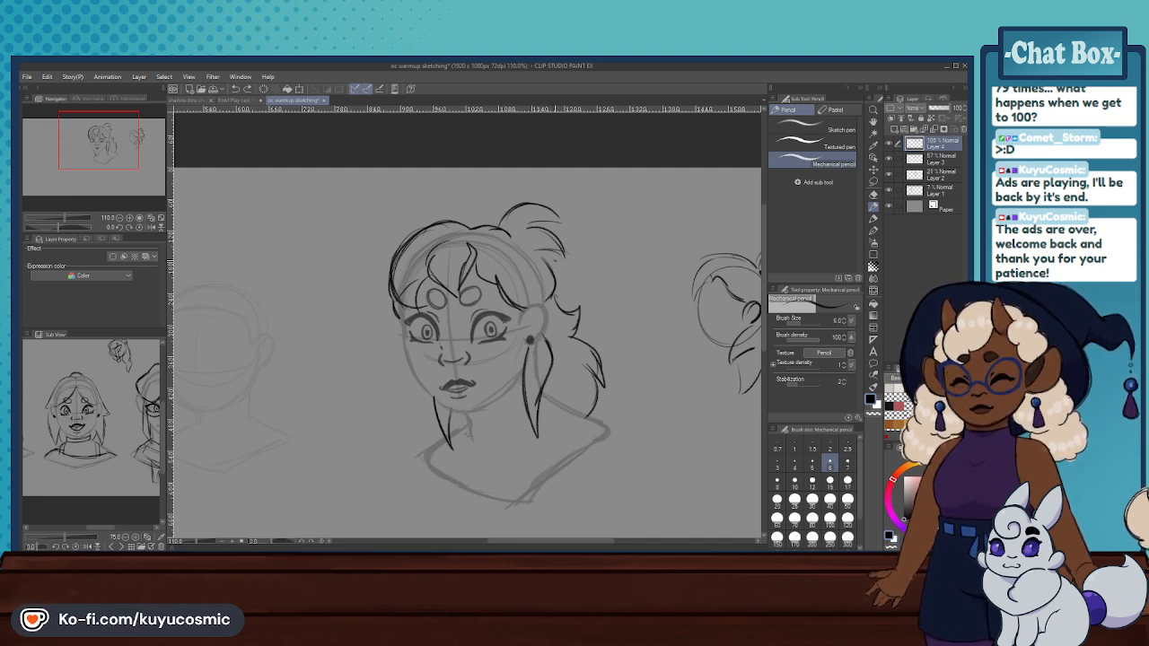
- Compare the main head's hairstyle with the front-facing headshot in the cast document, returning to the warmup document
scroll(458, 278, down, 6)
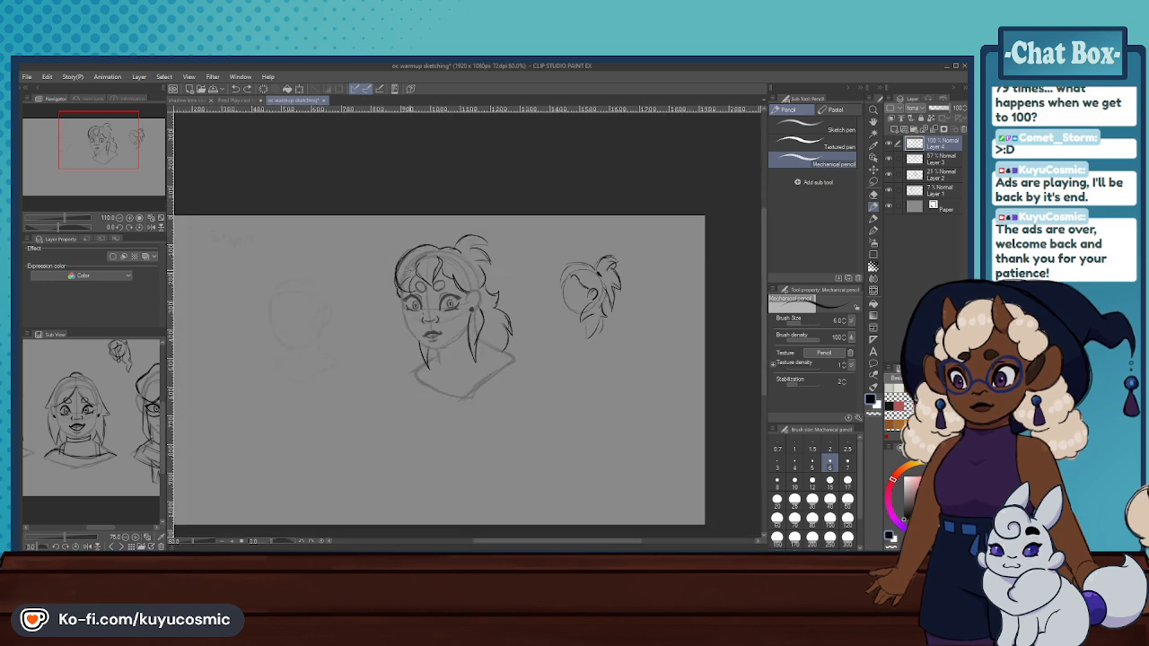
scroll(495, 283, up, 5)
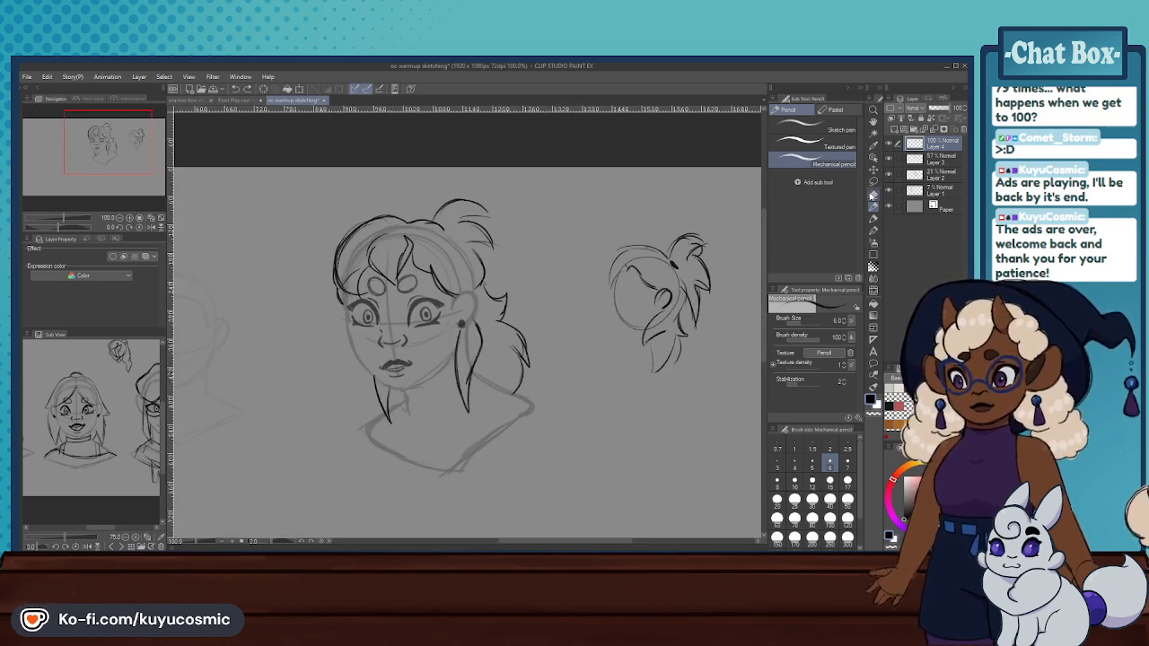
click(873, 194)
click(795, 500)
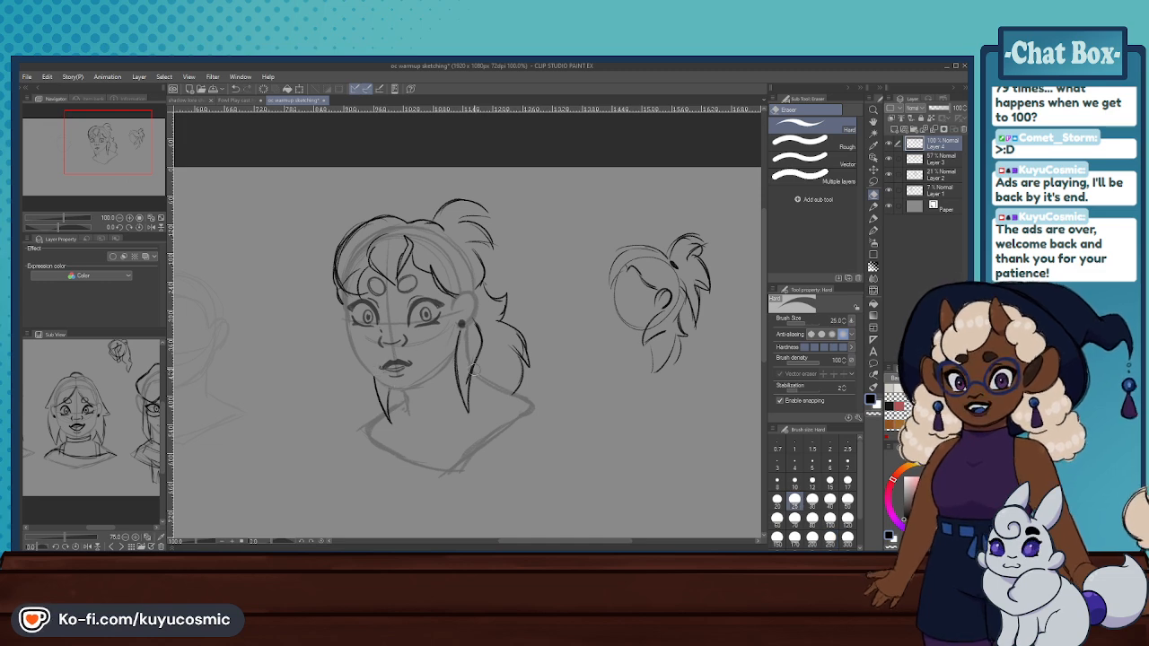
click(238, 100)
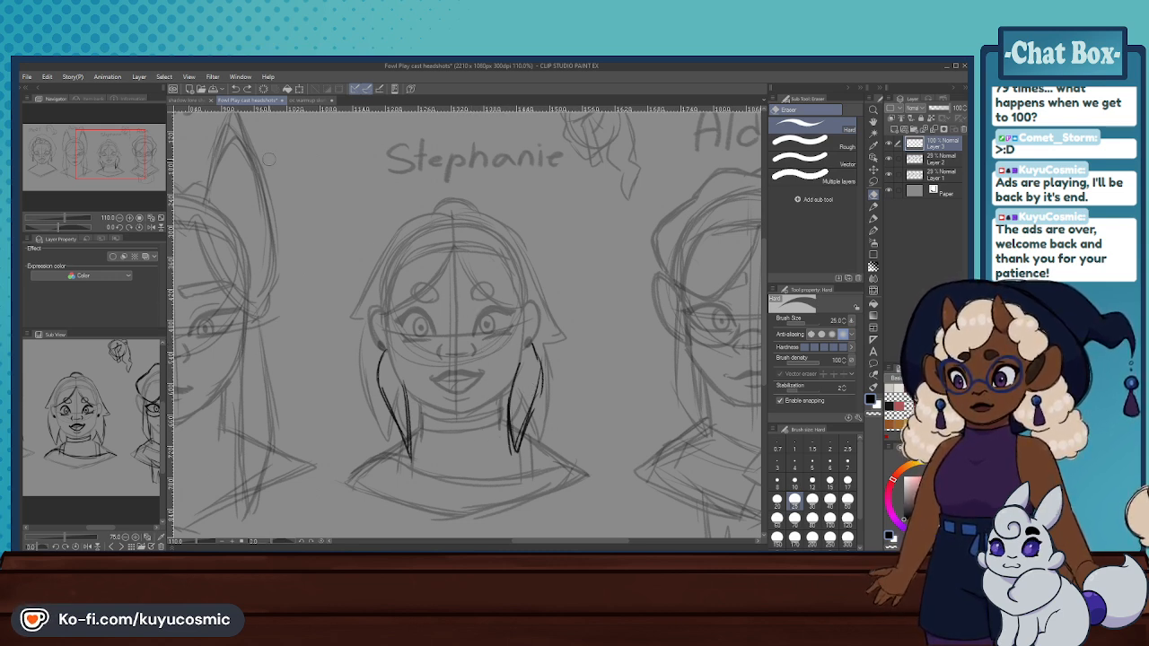
click(313, 101)
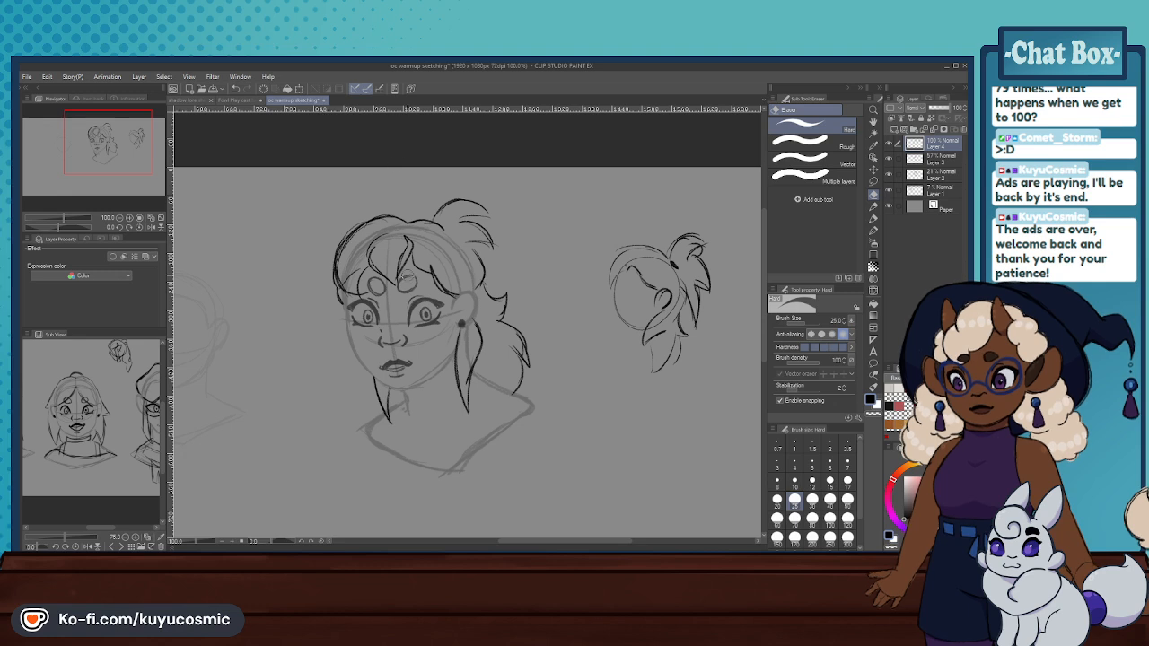
- Erase the fringe, crown outline and ponytail from the main head with a size 100 hard eraser
scroll(377, 284, up, 2)
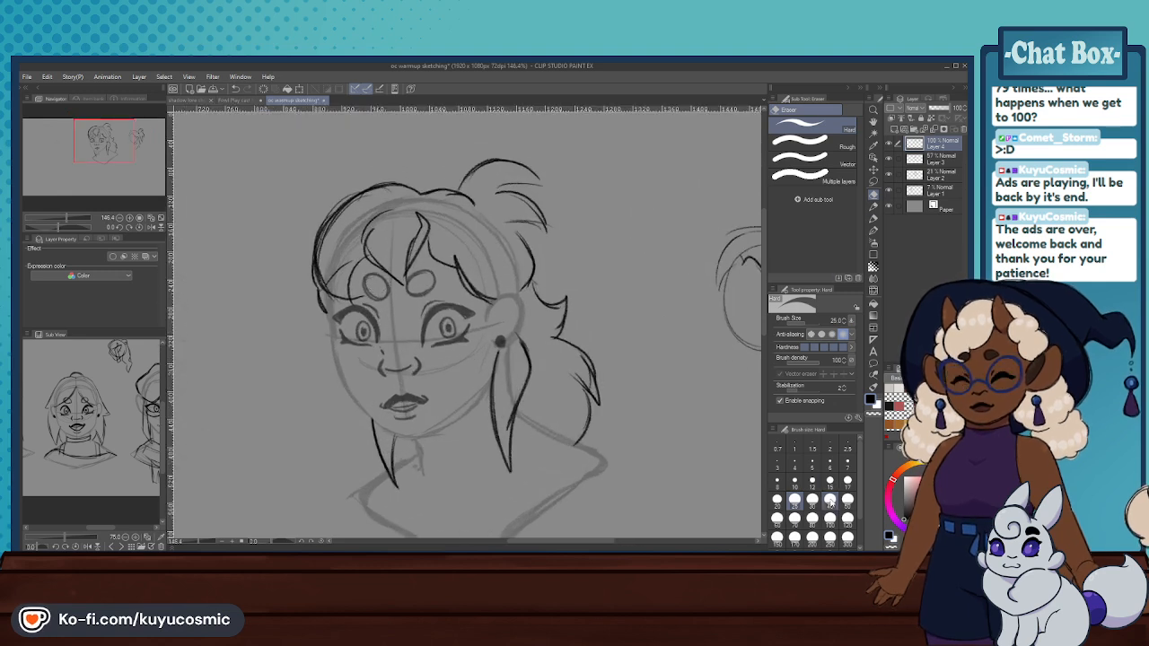
click(829, 517)
mouse_move(350, 270)
mouse_down()
mouse_move(386, 218)
mouse_move(439, 265)
mouse_move(496, 269)
mouse_move(480, 230)
mouse_move(489, 182)
mouse_move(345, 244)
mouse_move(498, 262)
mouse_move(439, 273)
mouse_up()
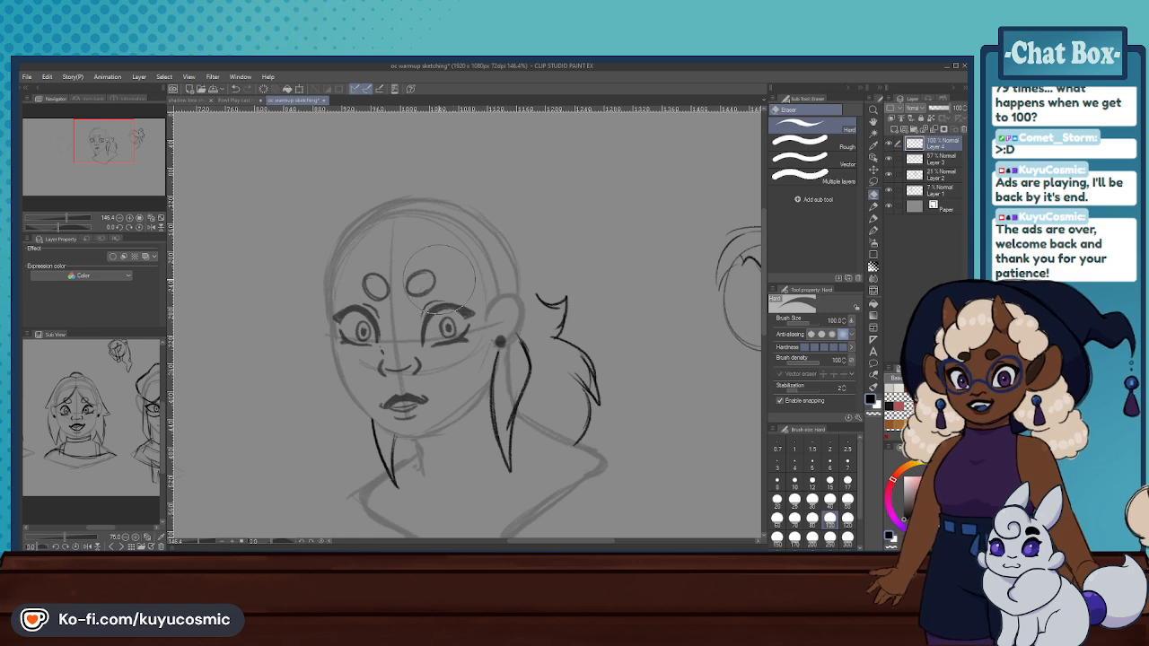
- Sketch a separate narrow, pointed hair lock in the empty space between the main head and the side study
scroll(438, 279, down, 11)
scroll(585, 273, up, 9)
scroll(585, 274, down, 6)
scroll(456, 237, up, 7)
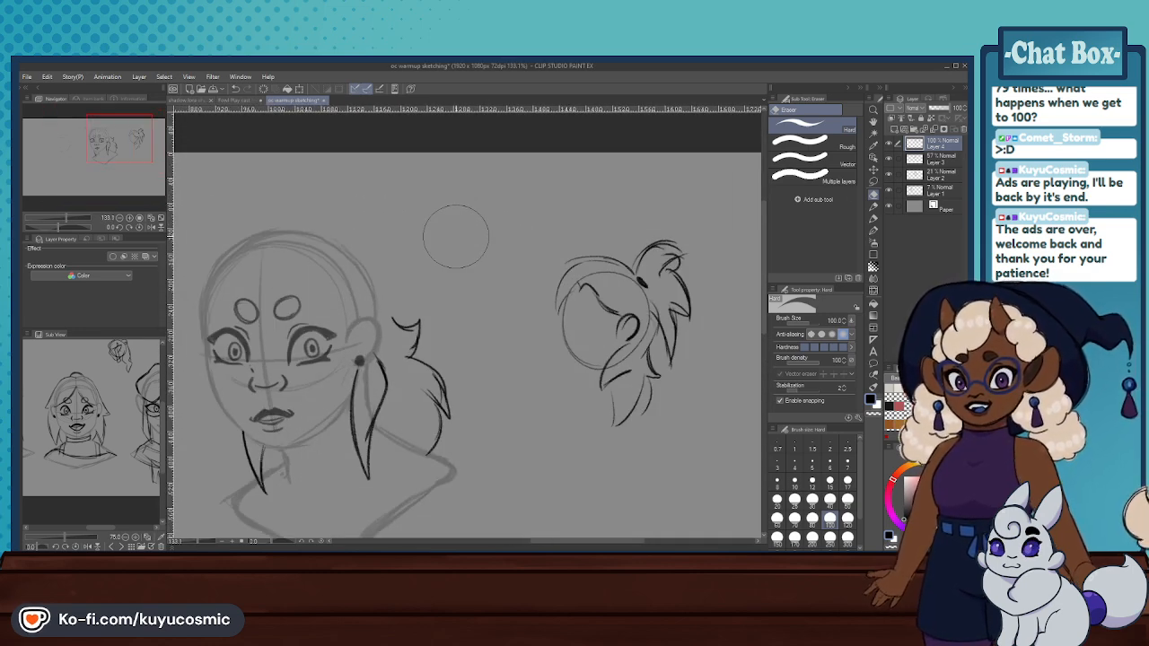
key(p)
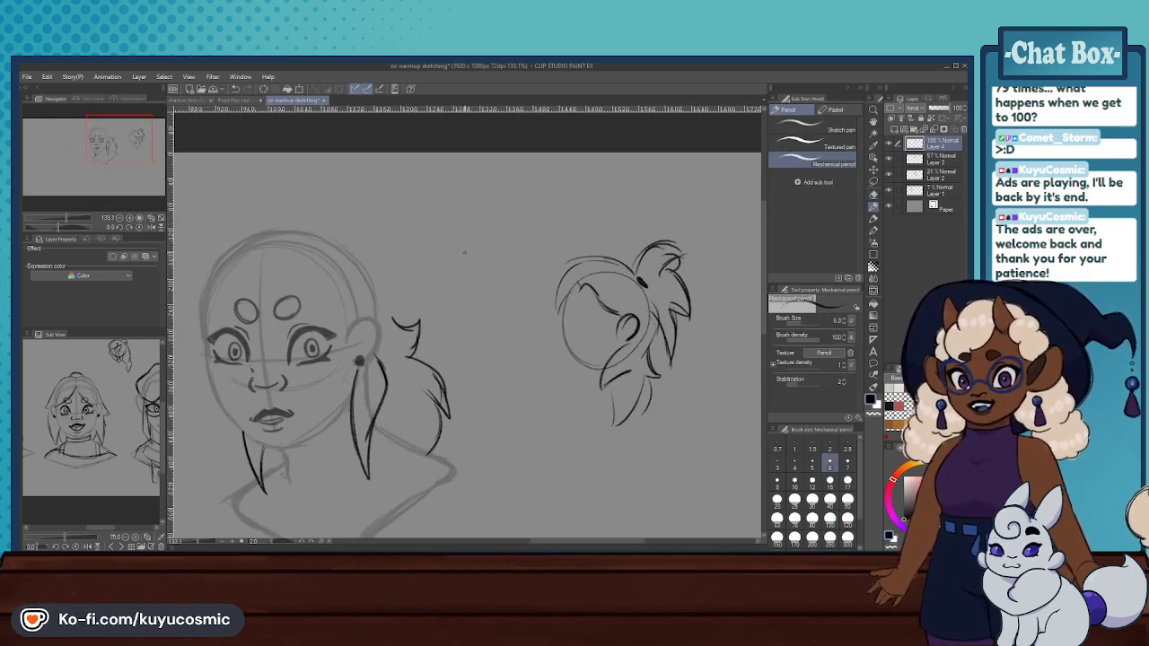
key(ctrl+z)
mouse_move(490, 243)
mouse_down()
mouse_move(496, 275)
mouse_move(472, 307)
mouse_move(482, 295)
mouse_move(490, 343)
mouse_up()
key(ctrl+z)
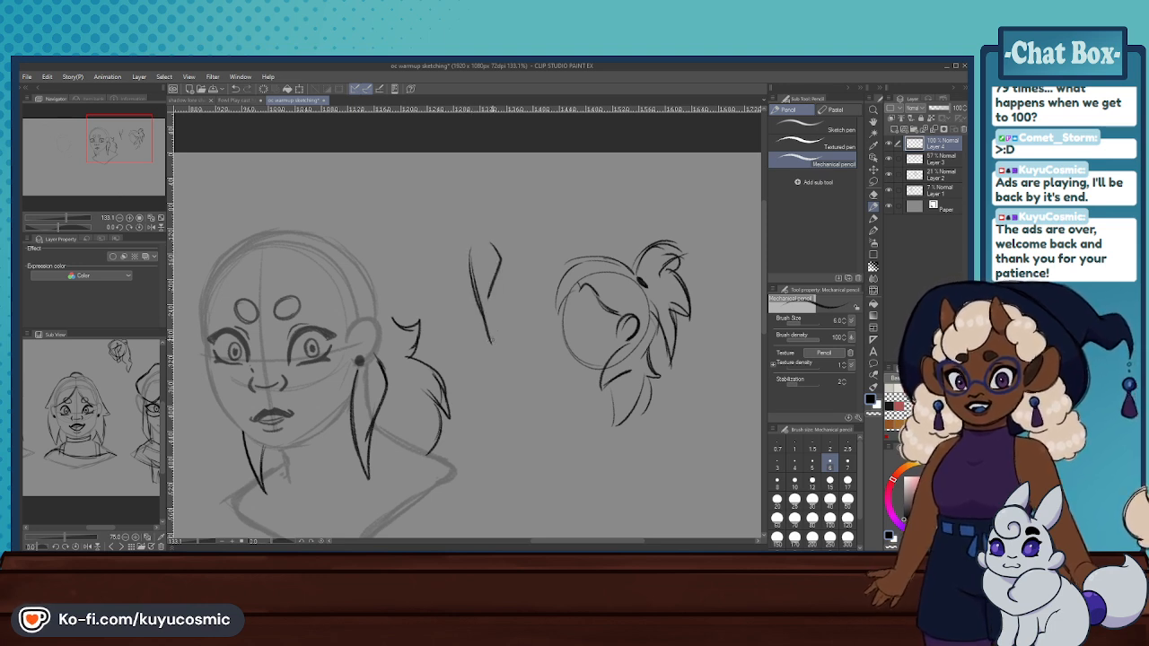
key(ctrl+z)
drag(500, 274, 494, 346)
key(ctrl+z)
key(ctrl+z)
mouse_move(472, 289)
mouse_down()
mouse_move(482, 319)
mouse_move(492, 348)
mouse_up()
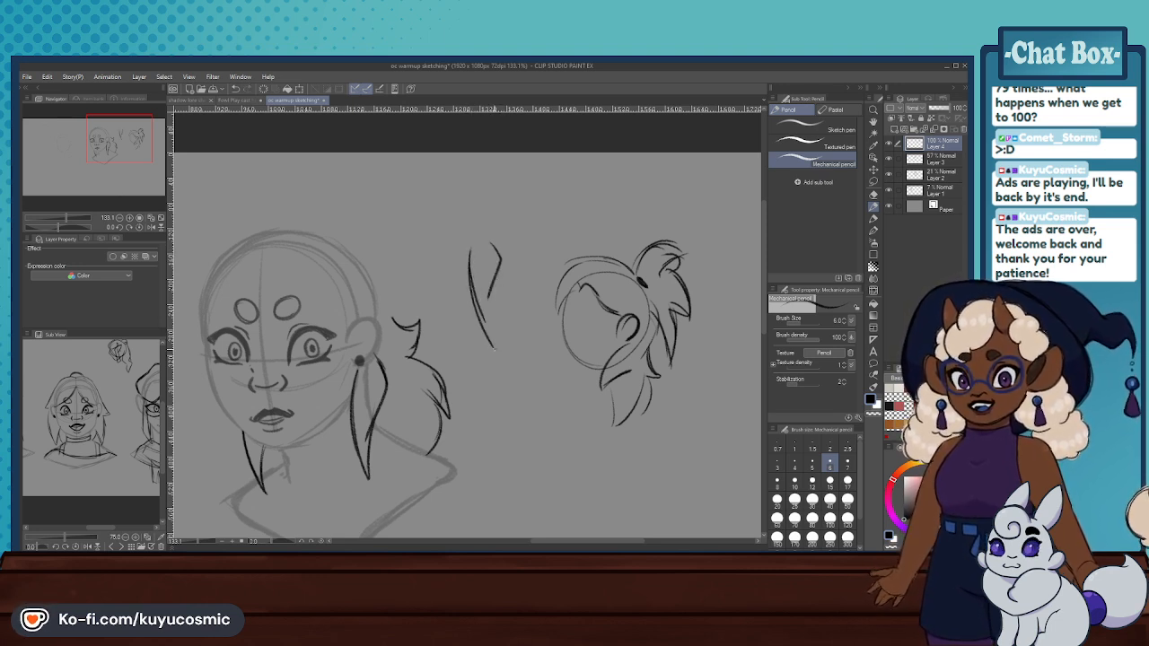
- Sketch a second narrow, pointed hair lock beside the first one in the empty space next to the main head
key(ctrl+z)
drag(499, 281, 489, 347)
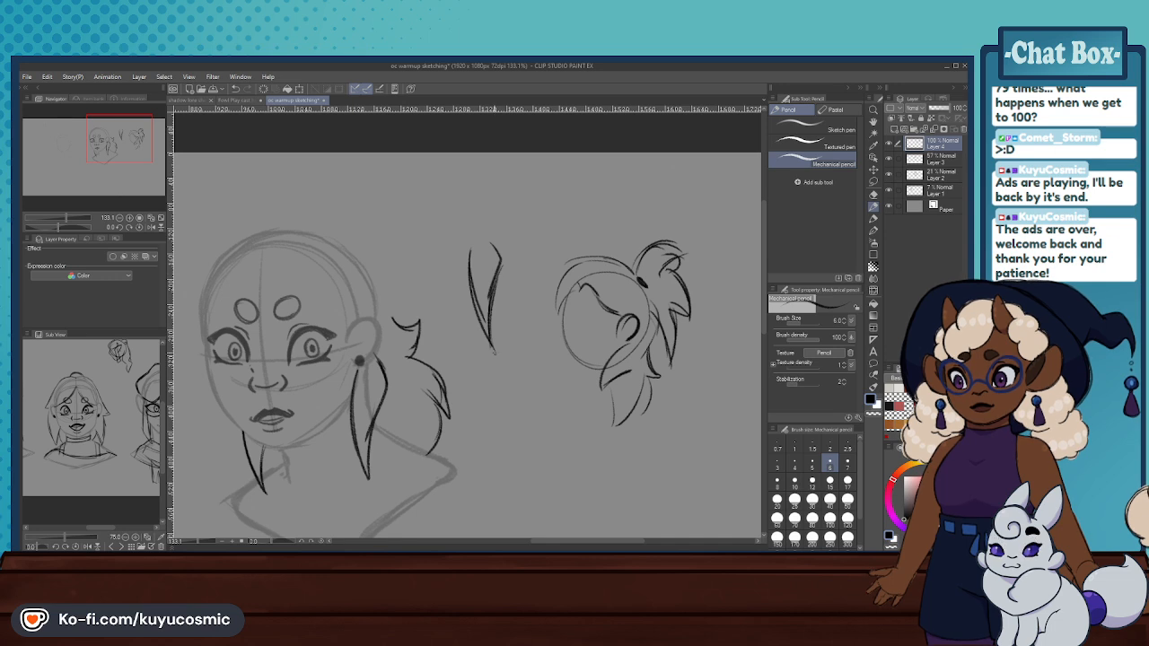
drag(423, 284, 465, 349)
key(ctrl+z)
key(ctrl+z)
drag(428, 261, 459, 338)
key(ctrl+z)
drag(427, 255, 425, 283)
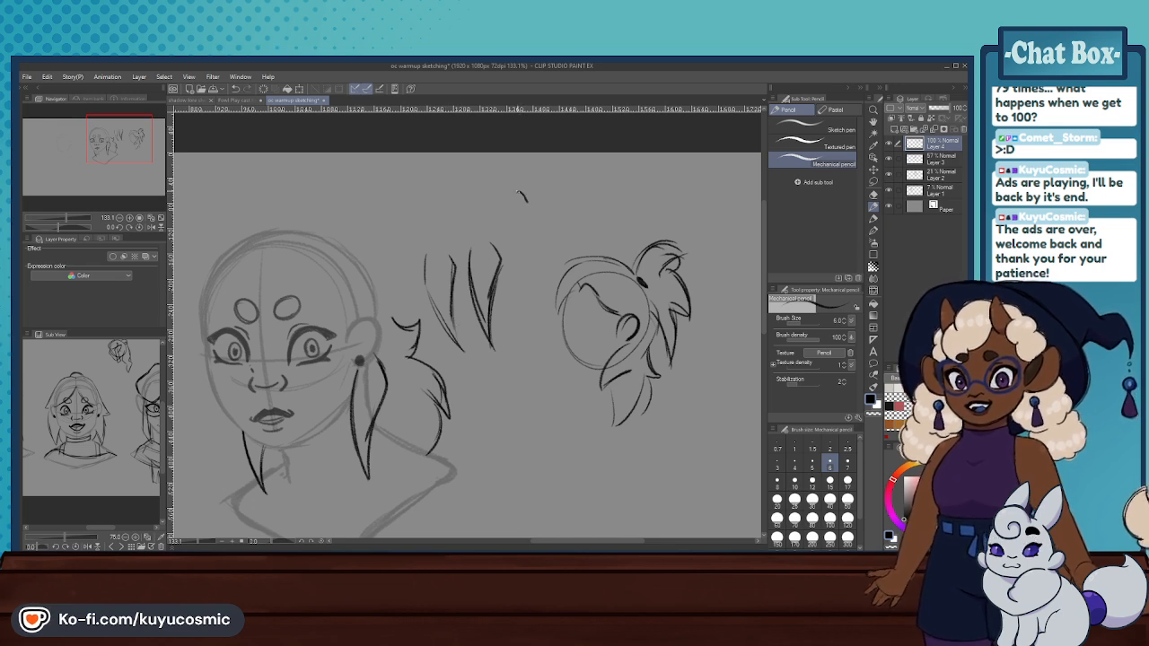
- Sketch a small curled ponytail tuft with a pointed end above the separate hair lock studies
drag(517, 201, 544, 187)
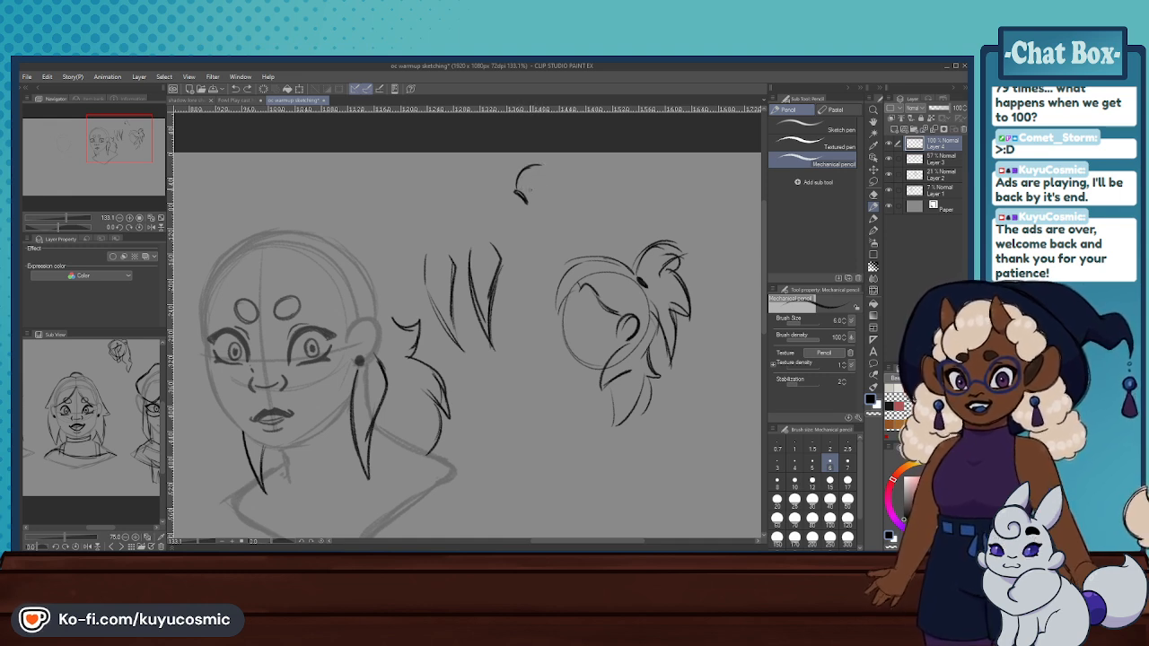
mouse_move(525, 171)
mouse_down()
mouse_move(560, 206)
mouse_move(558, 192)
mouse_move(551, 232)
mouse_up()
key(ctrl+z)
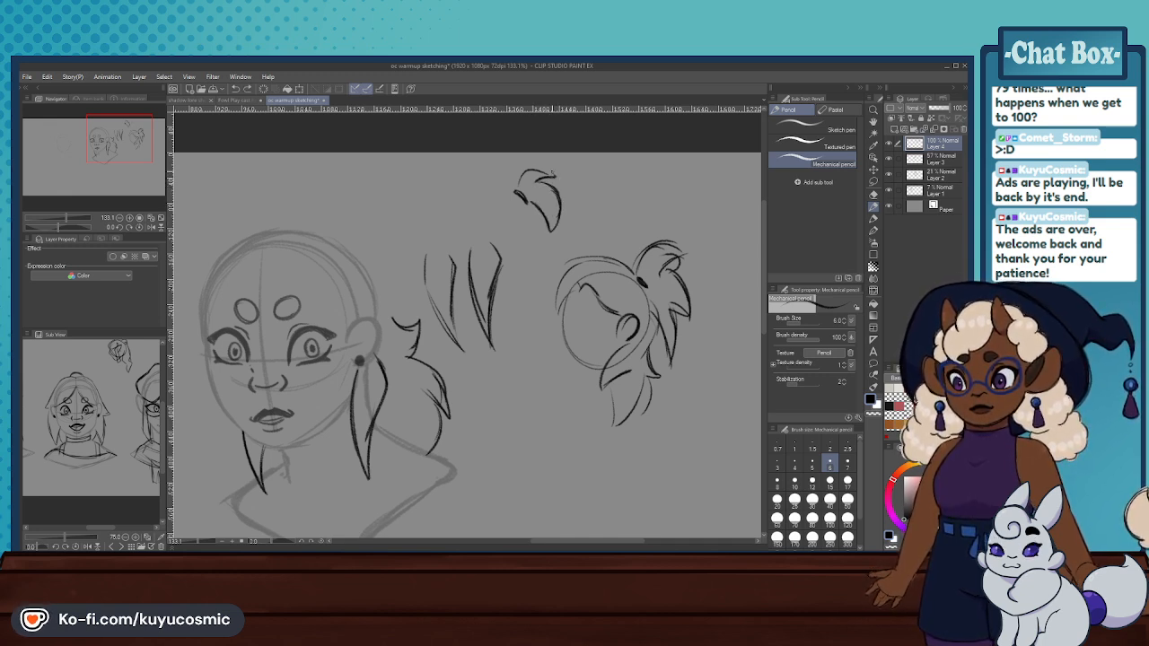
drag(527, 166, 518, 187)
- Lasso the hair lock and tuft studies and move them over the faint head sketch on the main head's far side, then deselect
scroll(527, 258, down, 4)
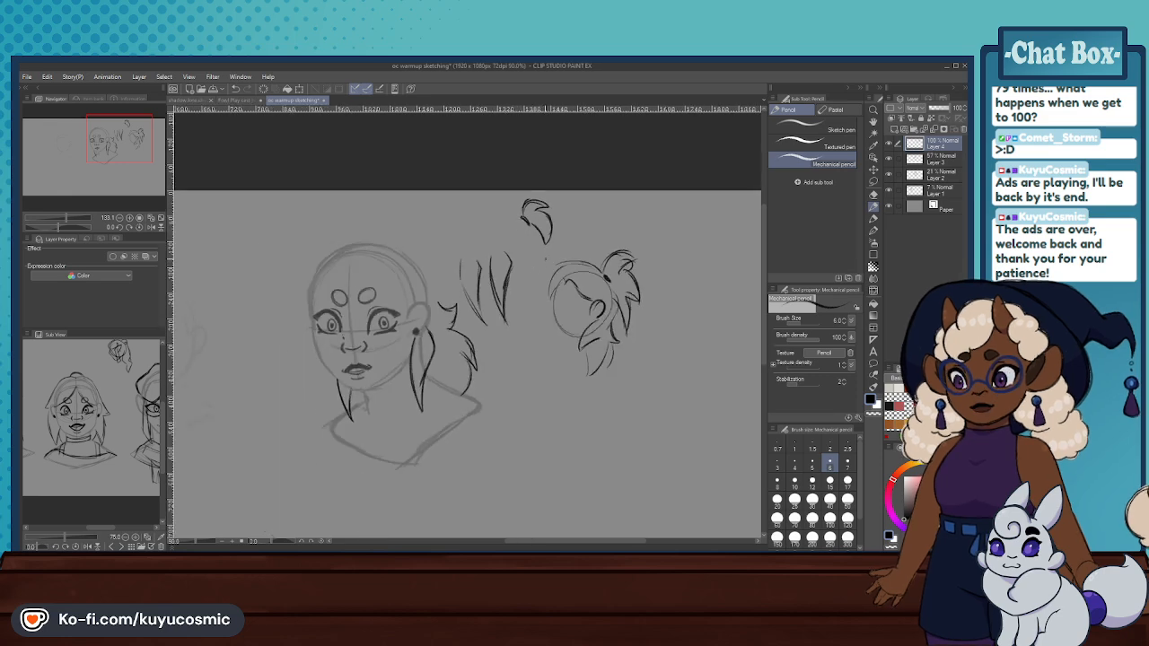
scroll(522, 262, up, 2)
click(872, 181)
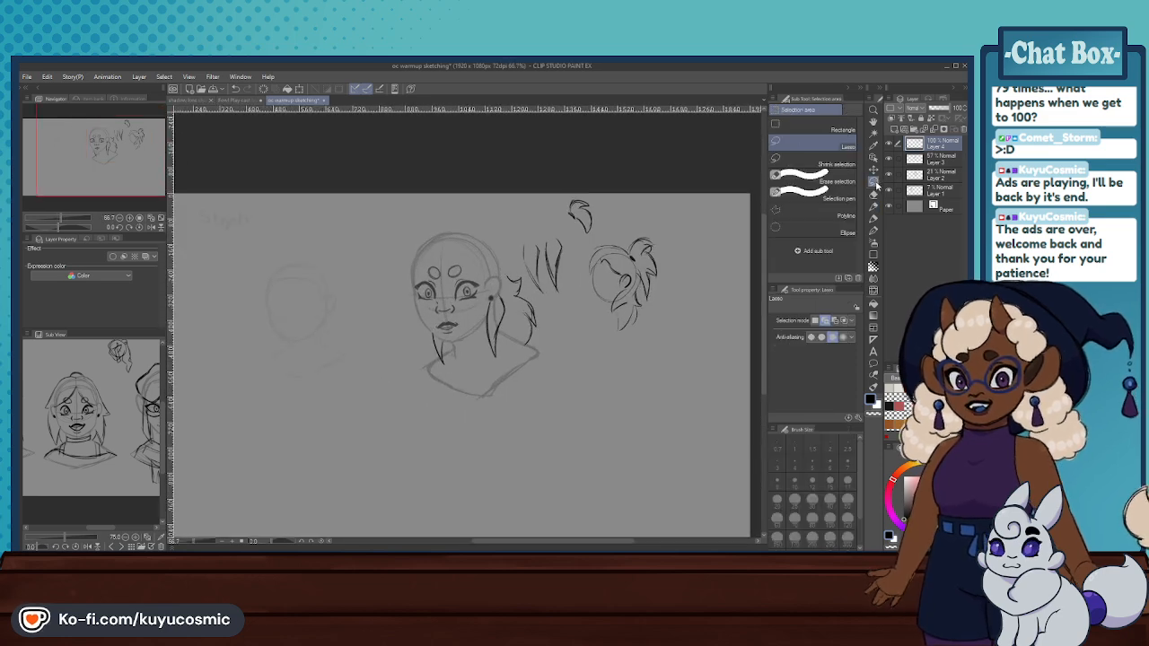
mouse_move(519, 235)
mouse_down()
mouse_move(534, 280)
mouse_move(574, 278)
mouse_move(564, 172)
mouse_move(522, 212)
mouse_up()
click(604, 314)
mouse_move(581, 248)
mouse_down()
mouse_move(378, 303)
mouse_move(336, 283)
mouse_up()
click(285, 352)
key(ctrl+d)
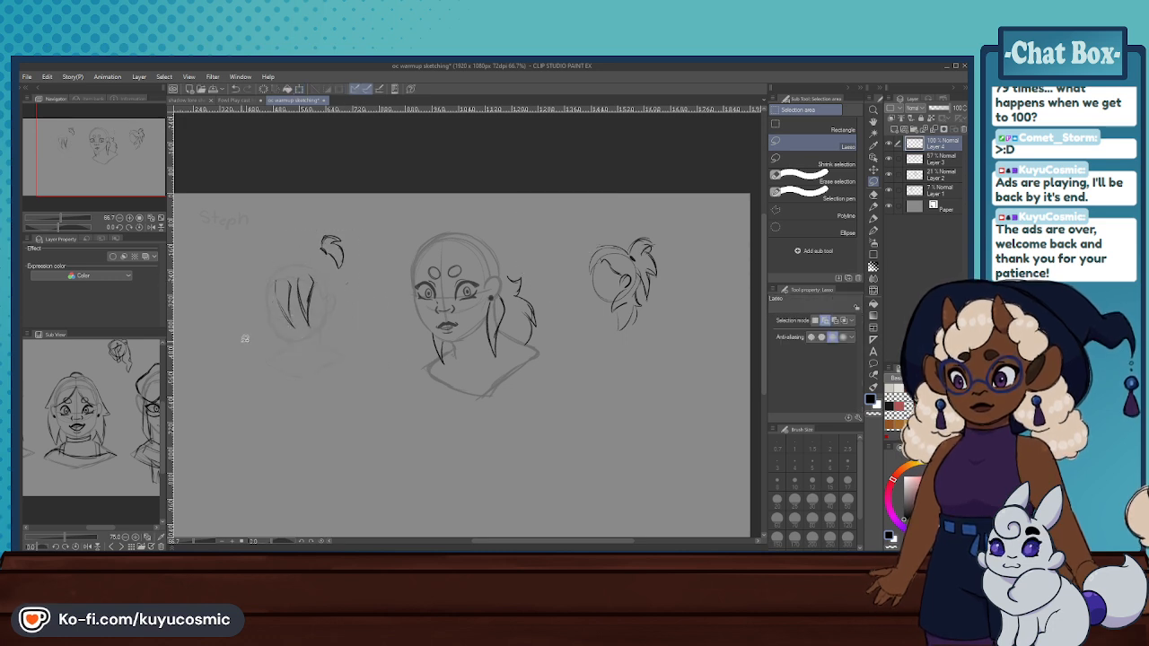
- Erase the loose back hair behind the main head's ear and redraw it with the Mechanical pencil, smaller with flicked, pointed ends
scroll(337, 296, up, 2)
click(873, 194)
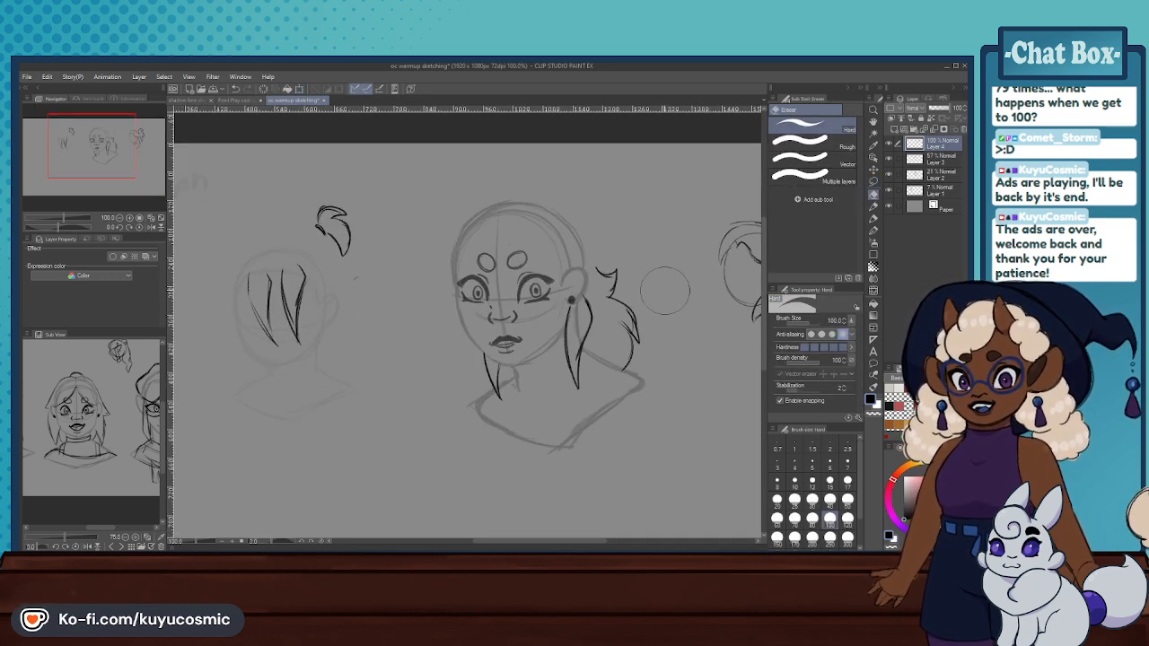
click(873, 207)
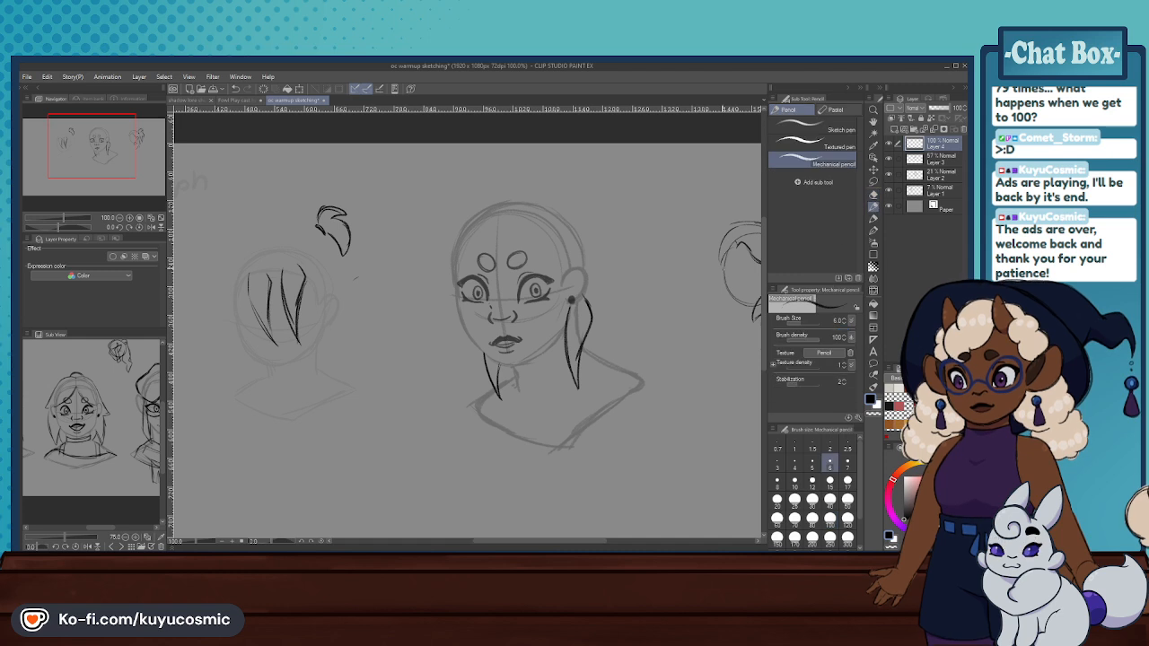
drag(589, 255, 592, 280)
drag(594, 280, 613, 294)
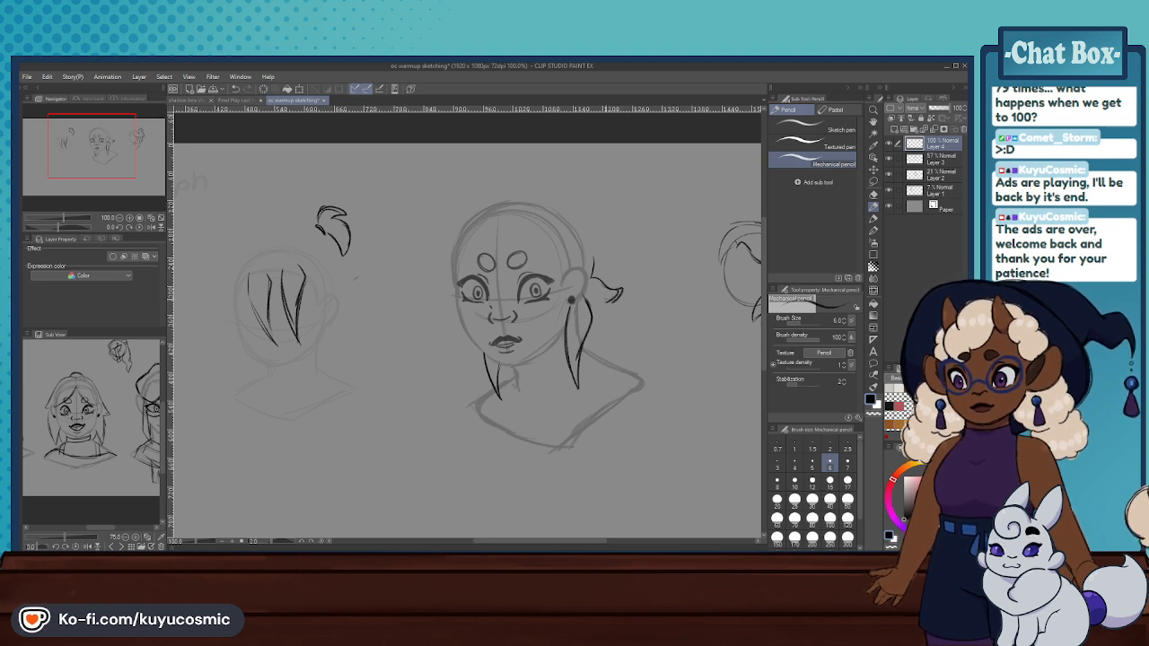
drag(608, 300, 624, 342)
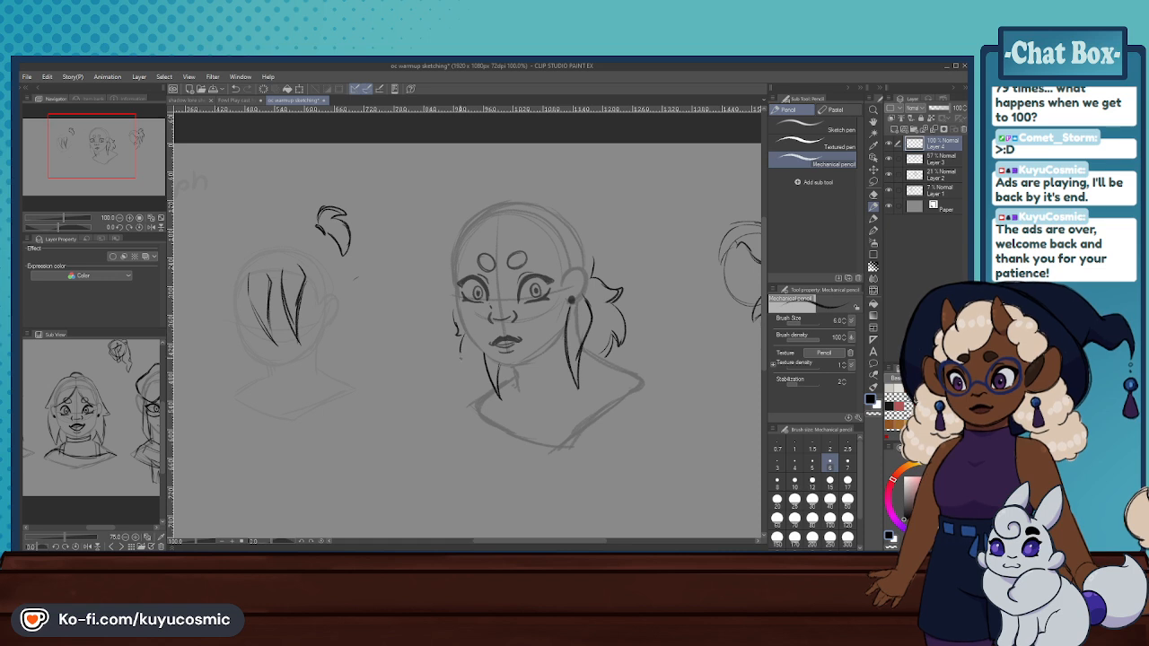
- Try to sketch loose back hair showing beside the main head's far cheek and jaw
key(ctrl+z)
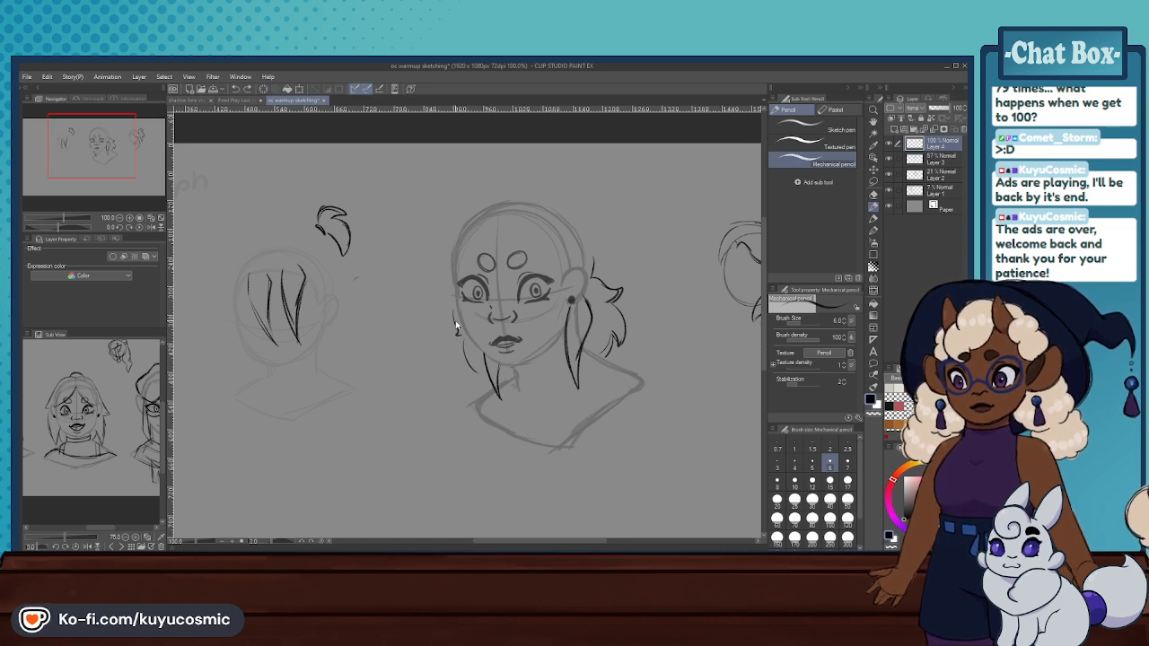
drag(464, 336, 477, 359)
key(ctrl+z)
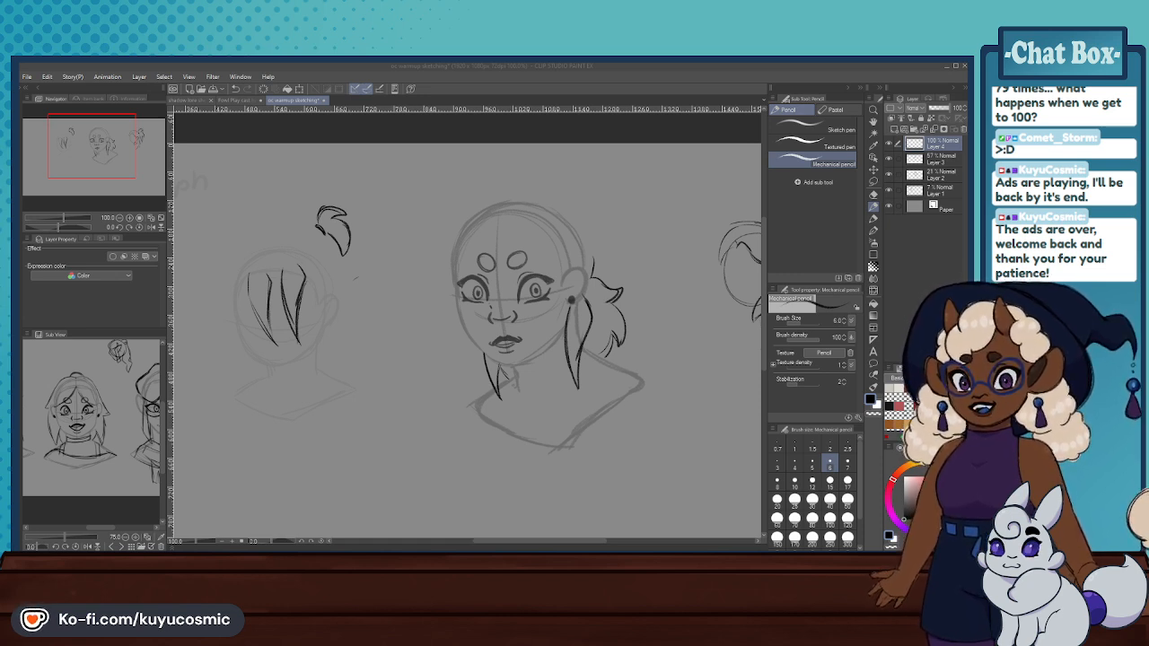
- Sketch a raised crown outline curving from the parting over the far side of the main head
scroll(562, 309, up, 2)
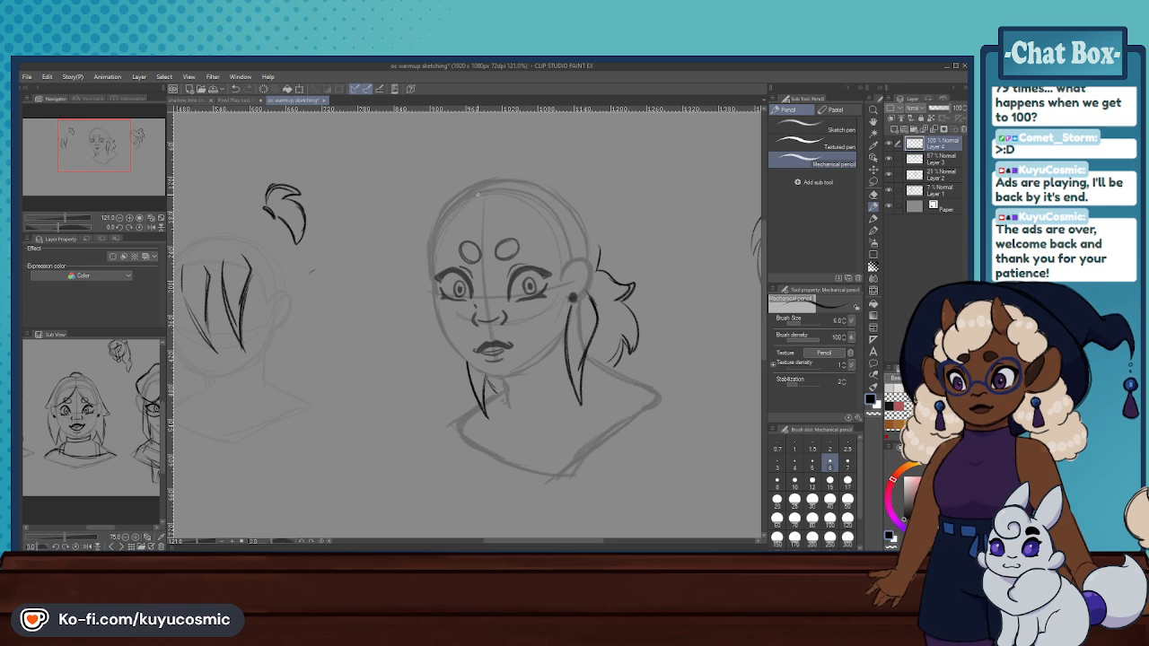
drag(469, 201, 481, 237)
key(ctrl+z)
key(ctrl+z)
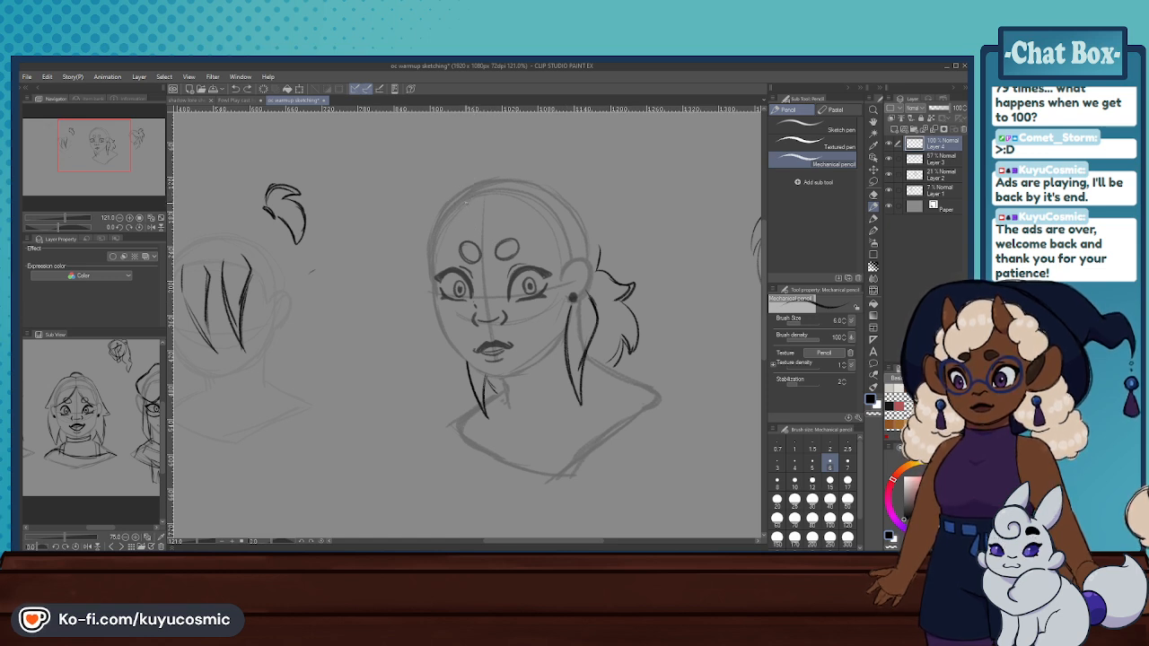
drag(477, 181, 439, 212)
key(ctrl+z)
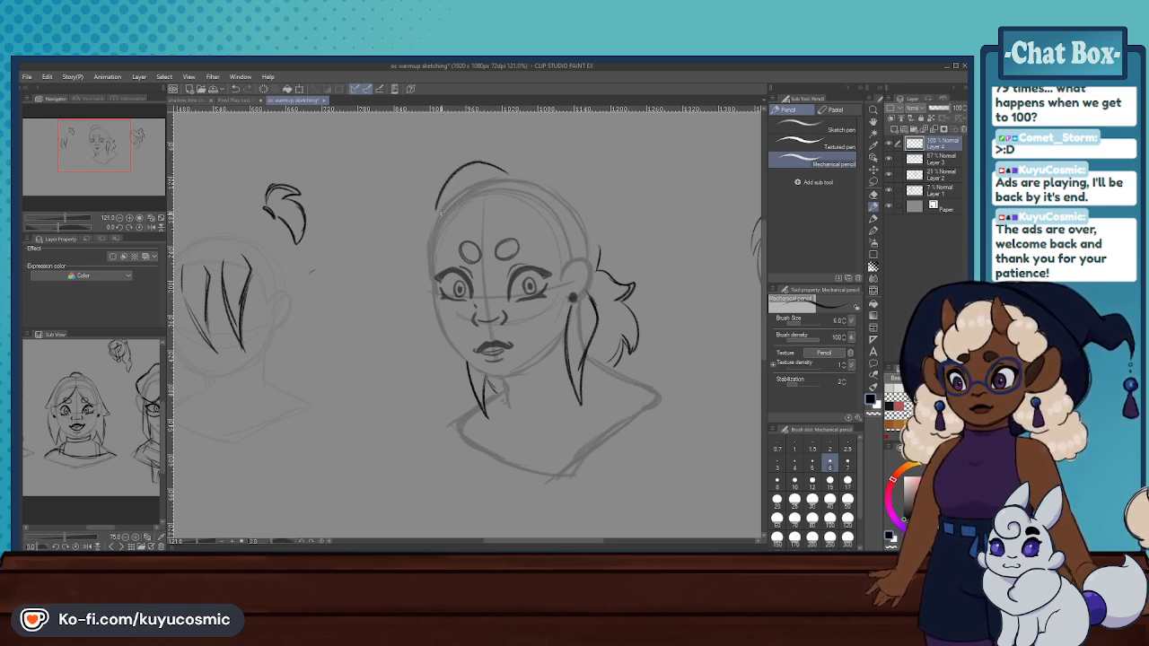
key(ctrl+z)
drag(499, 173, 472, 169)
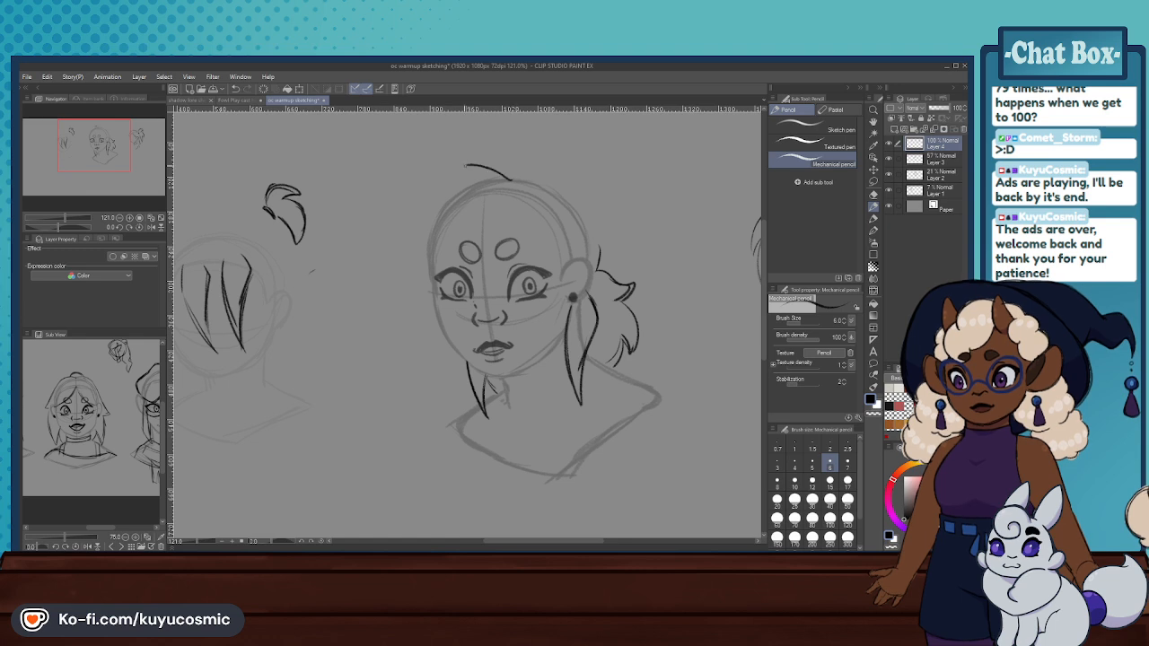
key(ctrl+z)
- Sketch the curved start of the fringe and its pointed locks over the main head's forehead
drag(471, 190, 471, 238)
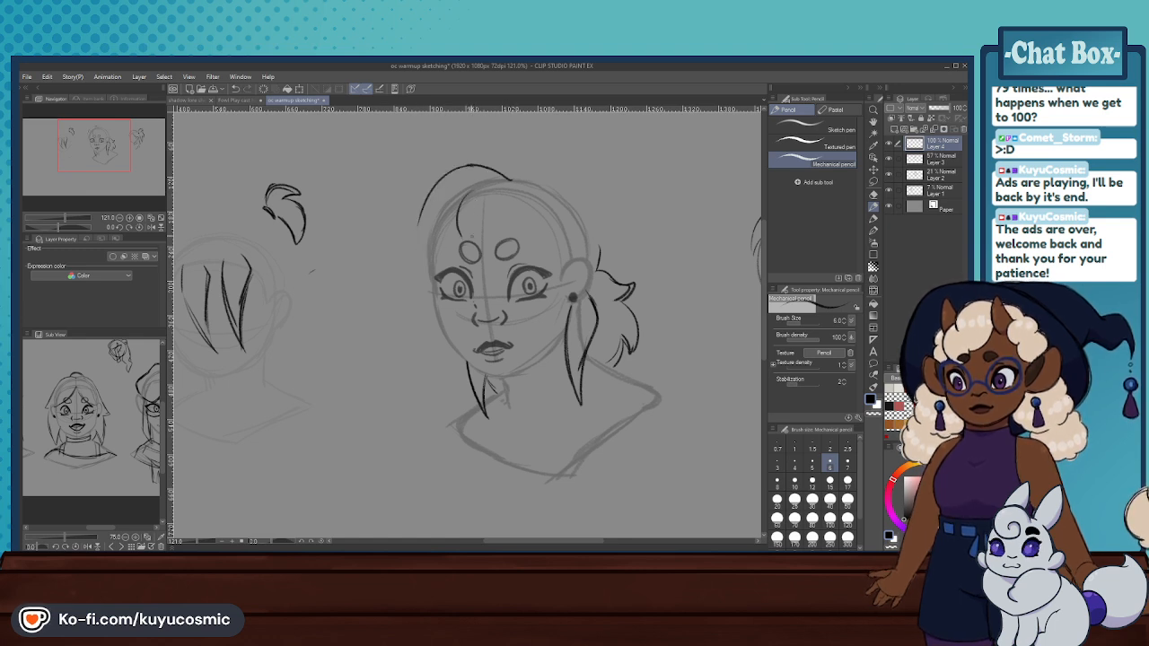
key(ctrl+z)
mouse_move(476, 190)
mouse_down()
mouse_move(470, 235)
mouse_move(493, 261)
mouse_move(458, 217)
mouse_move(482, 250)
mouse_up()
key(ctrl+z)
drag(490, 208, 493, 258)
- Extend the hair outline down the main head's far temple and add a sweeping fringe lock above the near eye
drag(428, 205, 418, 254)
key(ctrl+z)
key(ctrl+z)
drag(423, 213, 430, 258)
key(ctrl+z)
mouse_move(435, 187)
mouse_down()
mouse_move(421, 235)
mouse_move(433, 260)
mouse_up()
key(ctrl+z)
drag(426, 208, 428, 254)
key(ctrl+z)
mouse_move(504, 220)
mouse_down()
mouse_move(533, 248)
mouse_move(545, 244)
mouse_move(533, 228)
mouse_move(550, 256)
mouse_up()
key(ctrl+z)
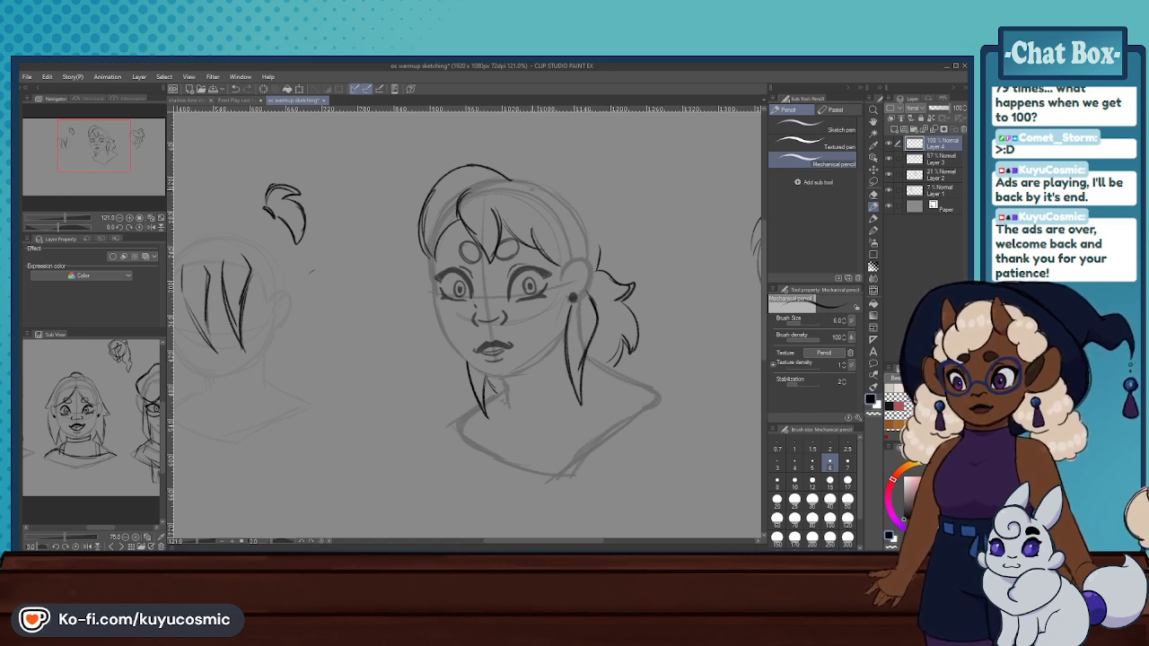
- Complete the crown outline toward the back of the main head and sketch a high ponytail with flicked, pointed ends
drag(530, 169, 567, 194)
mouse_move(504, 174)
mouse_down()
mouse_move(546, 172)
mouse_move(593, 229)
mouse_up()
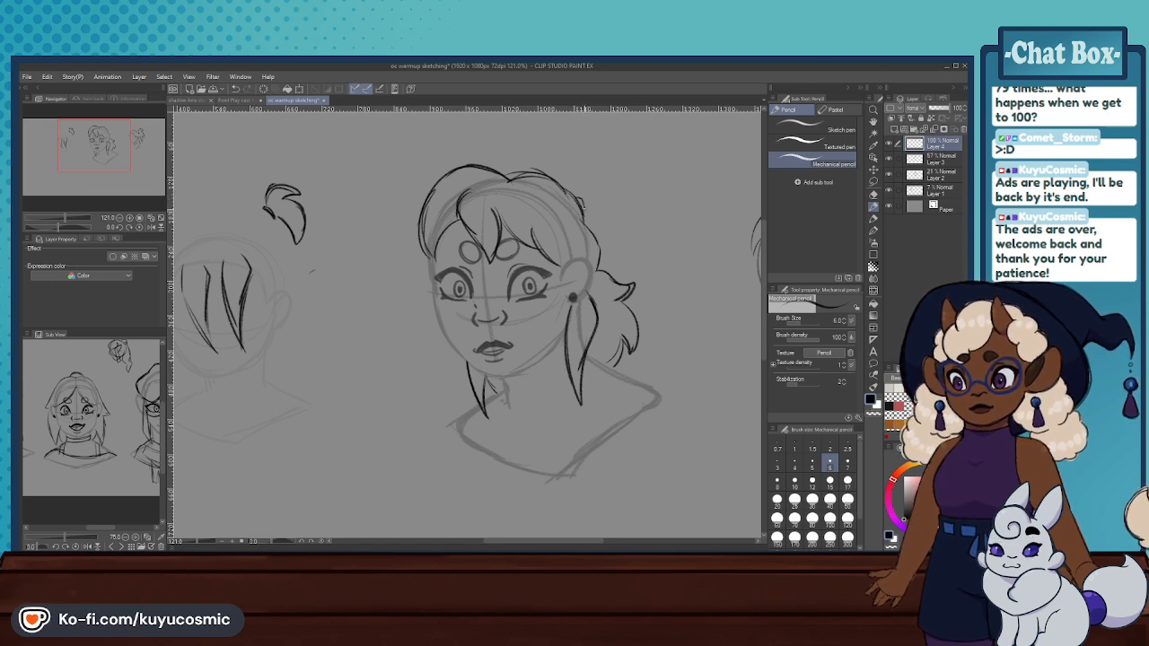
mouse_move(576, 199)
mouse_down()
mouse_move(583, 215)
mouse_move(580, 200)
mouse_move(617, 181)
mouse_move(644, 202)
mouse_move(632, 266)
mouse_move(619, 262)
mouse_move(632, 277)
mouse_up()
key(ctrl+z)
drag(634, 234, 632, 264)
key(ctrl+z)
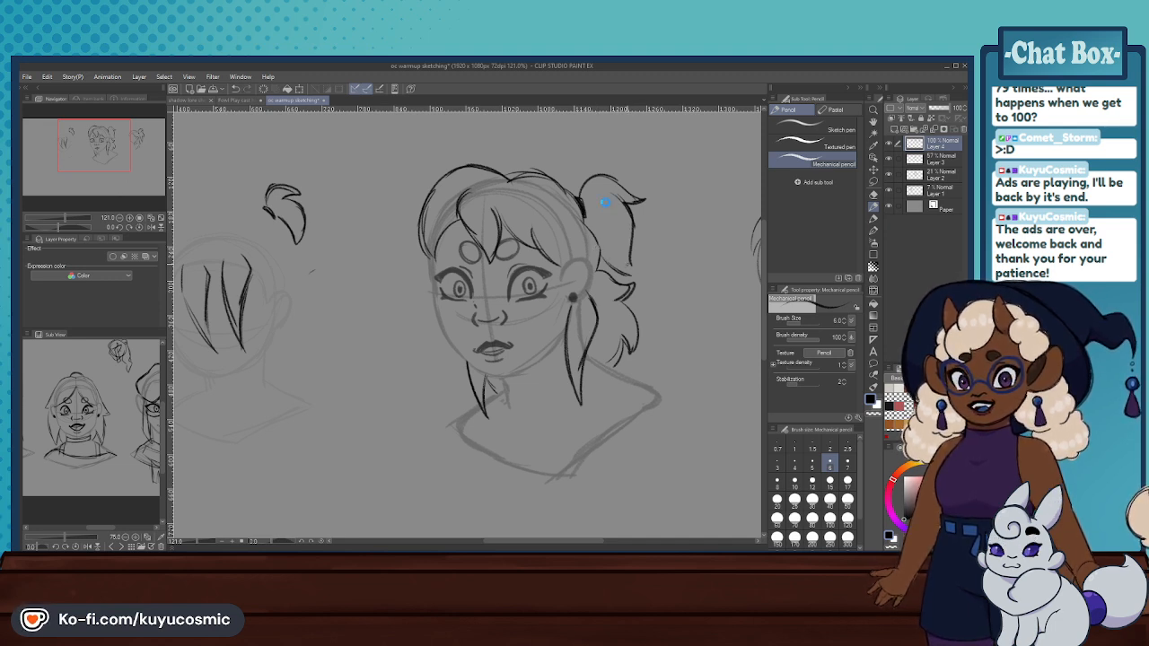
drag(602, 254, 634, 278)
drag(633, 278, 633, 240)
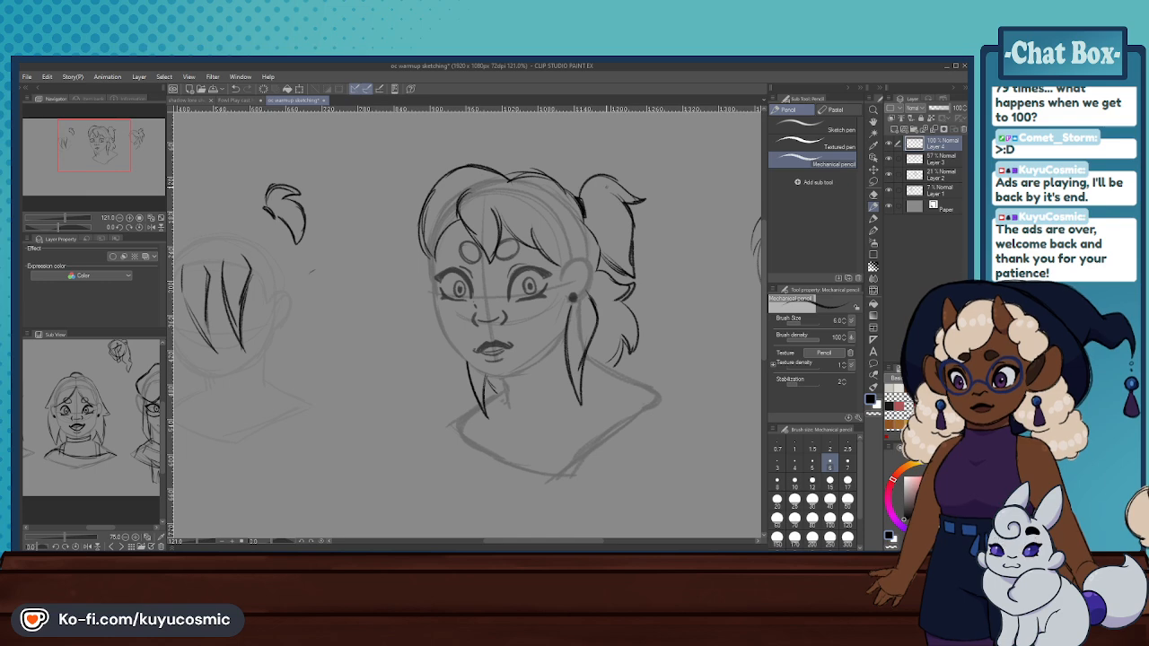
scroll(607, 187, down, 5)
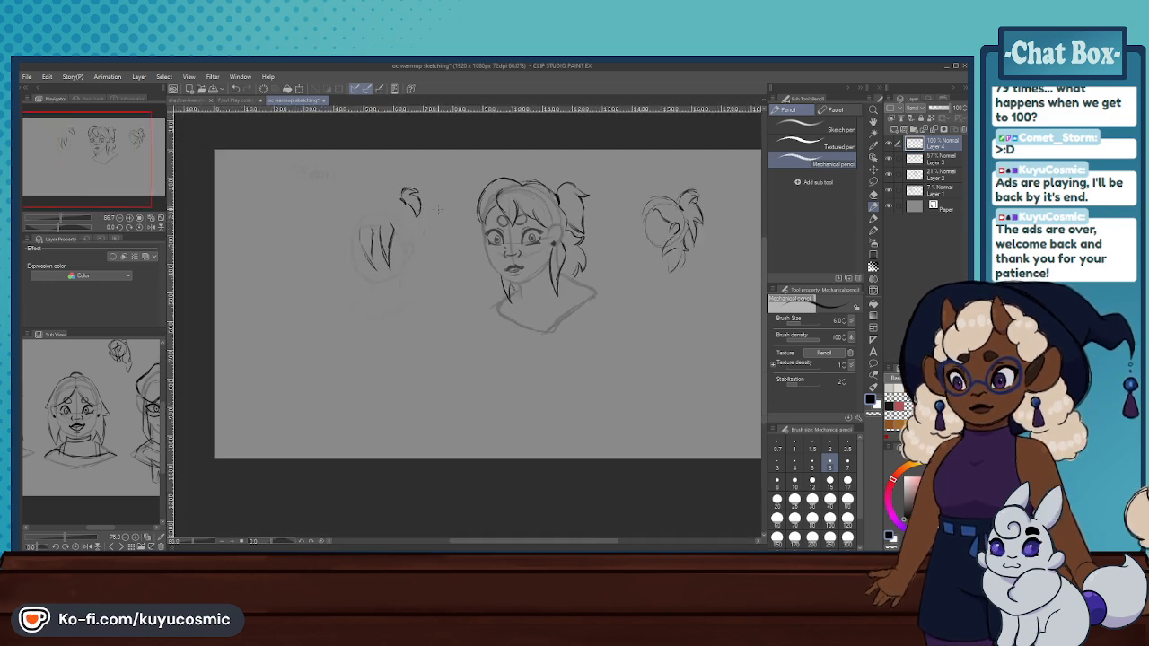
drag(596, 182, 523, 188)
scroll(523, 188, up, 2)
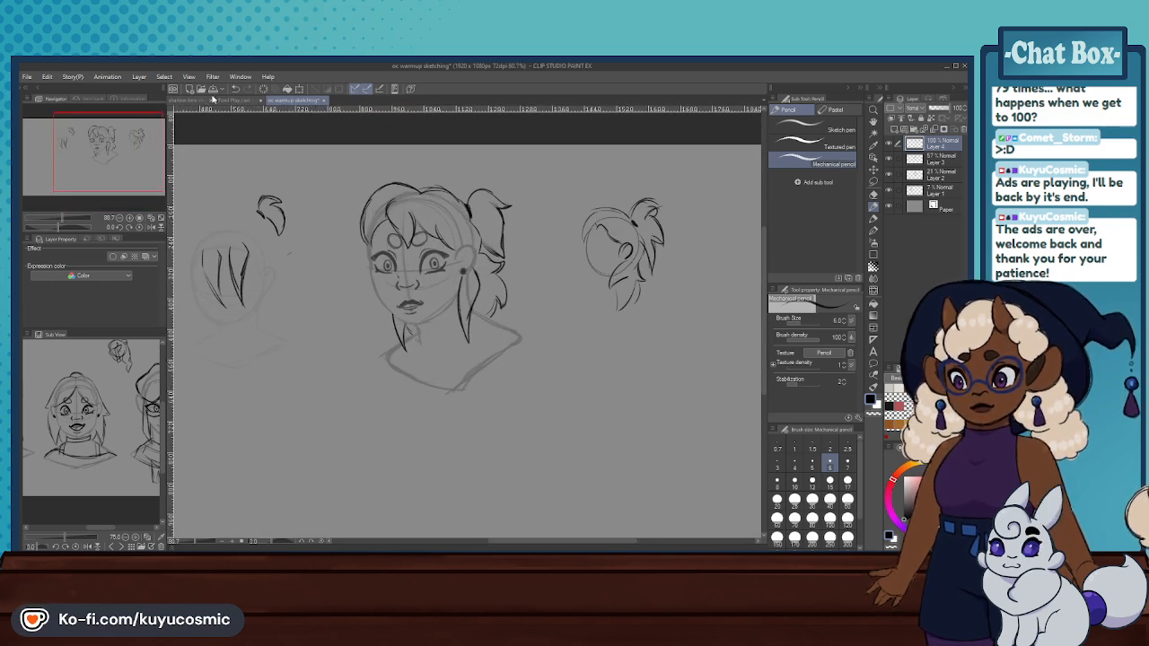
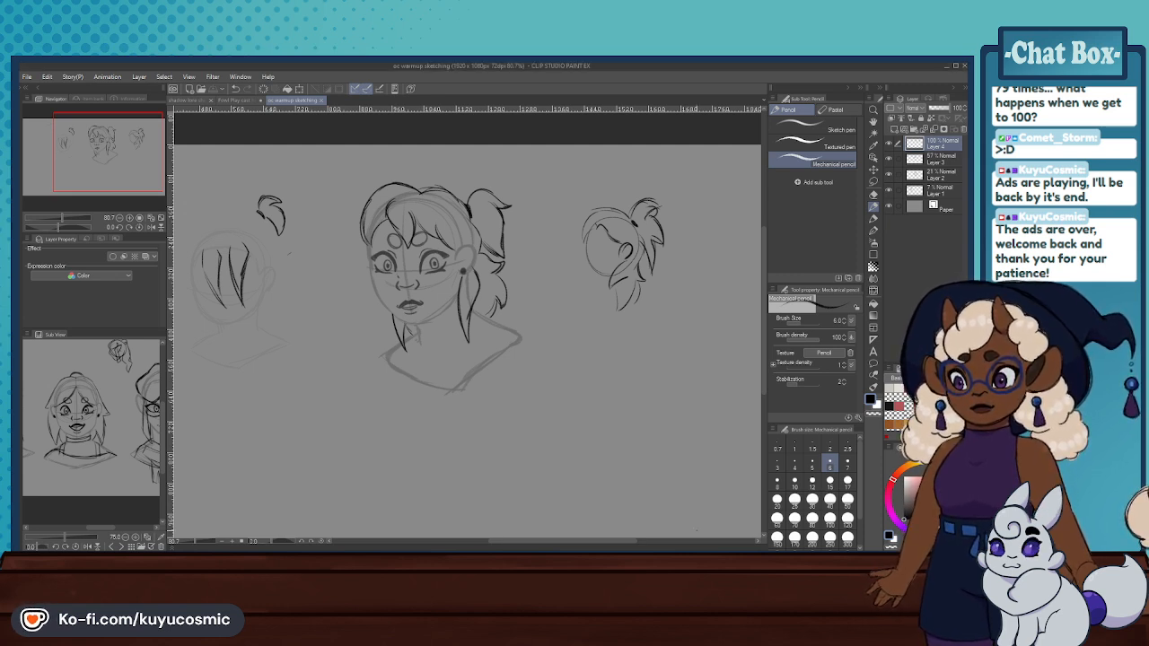
- Erase the crown, fringe and high ponytail lines from the main head
scroll(454, 307, down, 5)
scroll(417, 238, up, 7)
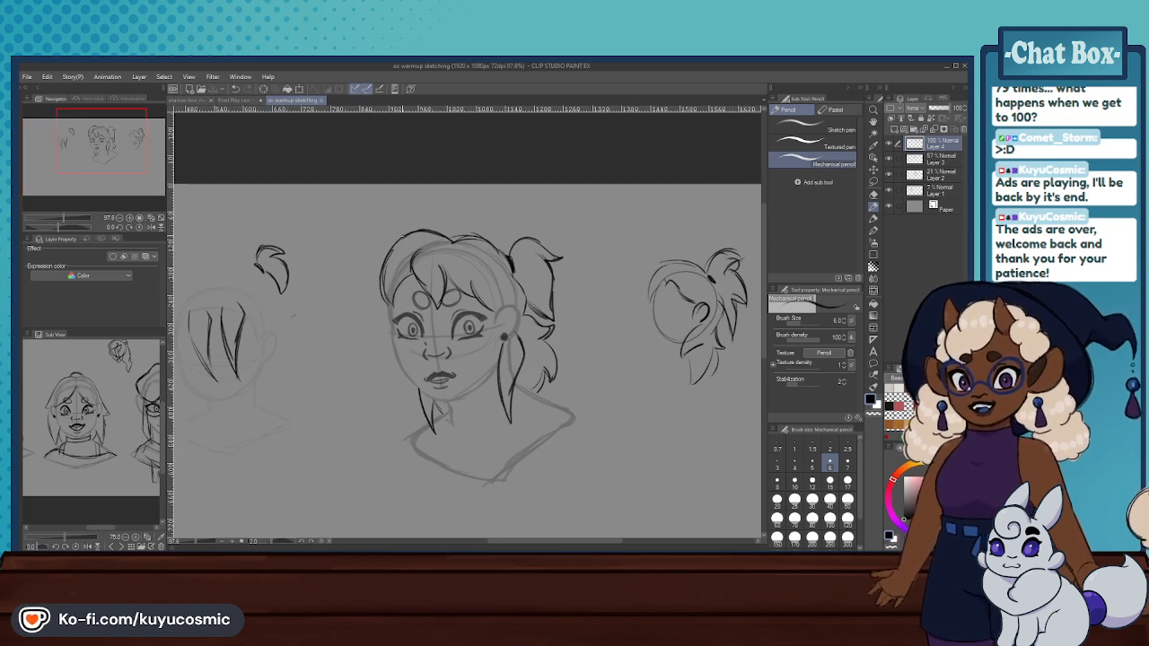
click(873, 194)
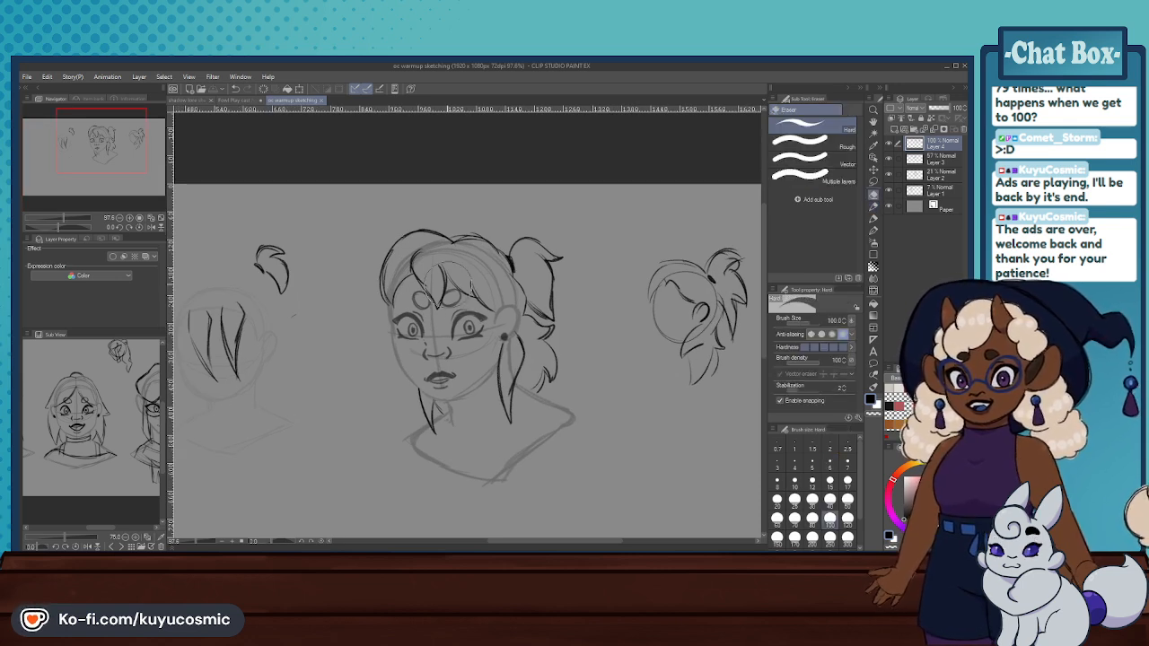
mouse_move(507, 274)
mouse_down()
mouse_move(380, 265)
mouse_move(467, 276)
mouse_move(491, 261)
mouse_move(508, 289)
mouse_move(549, 270)
mouse_move(546, 289)
mouse_move(487, 299)
mouse_move(535, 296)
mouse_move(542, 244)
mouse_move(499, 271)
mouse_move(473, 237)
mouse_move(381, 279)
mouse_up()
key(ctrl+z)
key(ctrl+z)
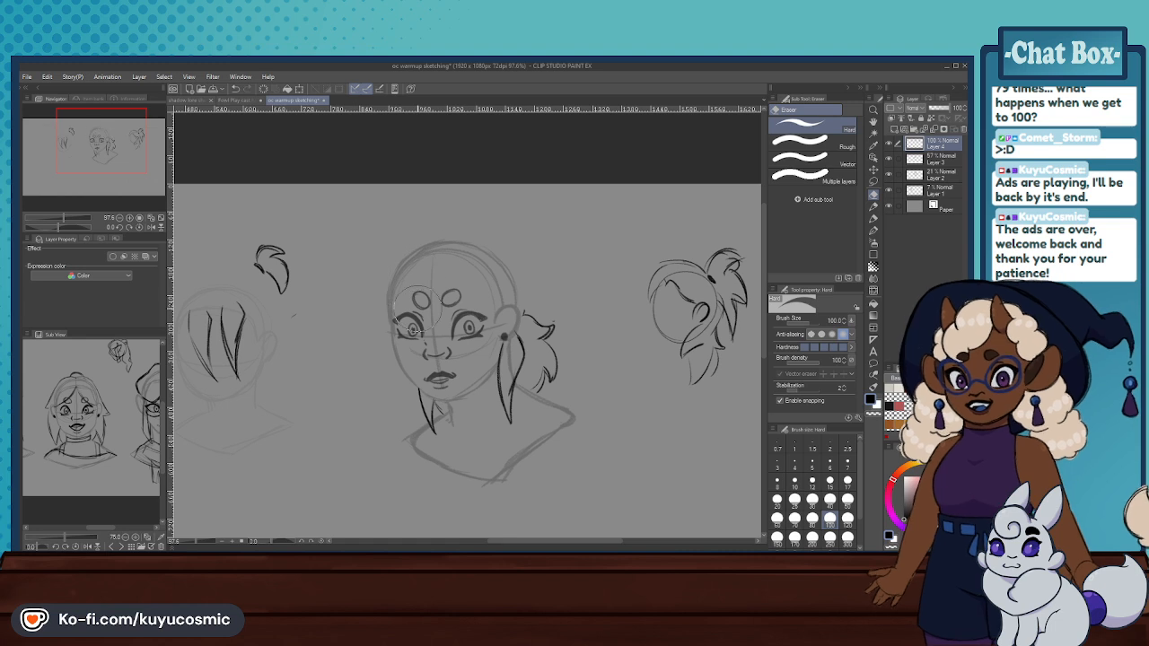
- Sketch the parting and overlapping hair sections over the crown and down the far temple of the main head
scroll(435, 302, up, 3)
click(873, 207)
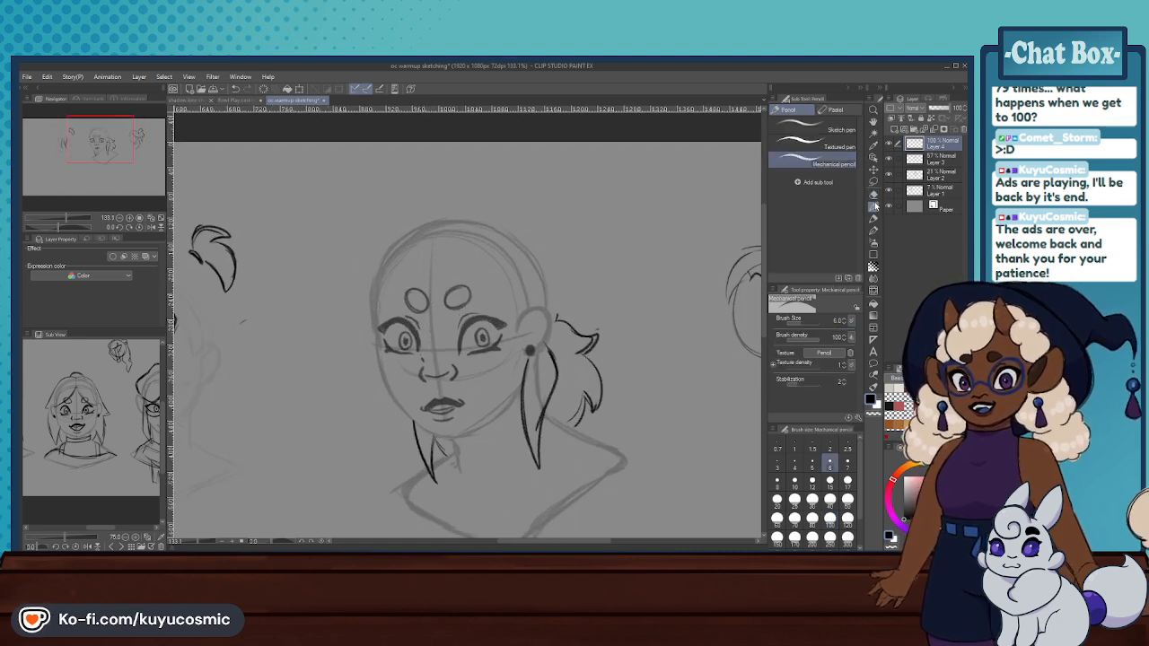
mouse_move(434, 264)
mouse_down()
mouse_move(451, 215)
mouse_move(505, 224)
mouse_up()
key(ctrl+z)
key(ctrl+z)
key(ctrl+z)
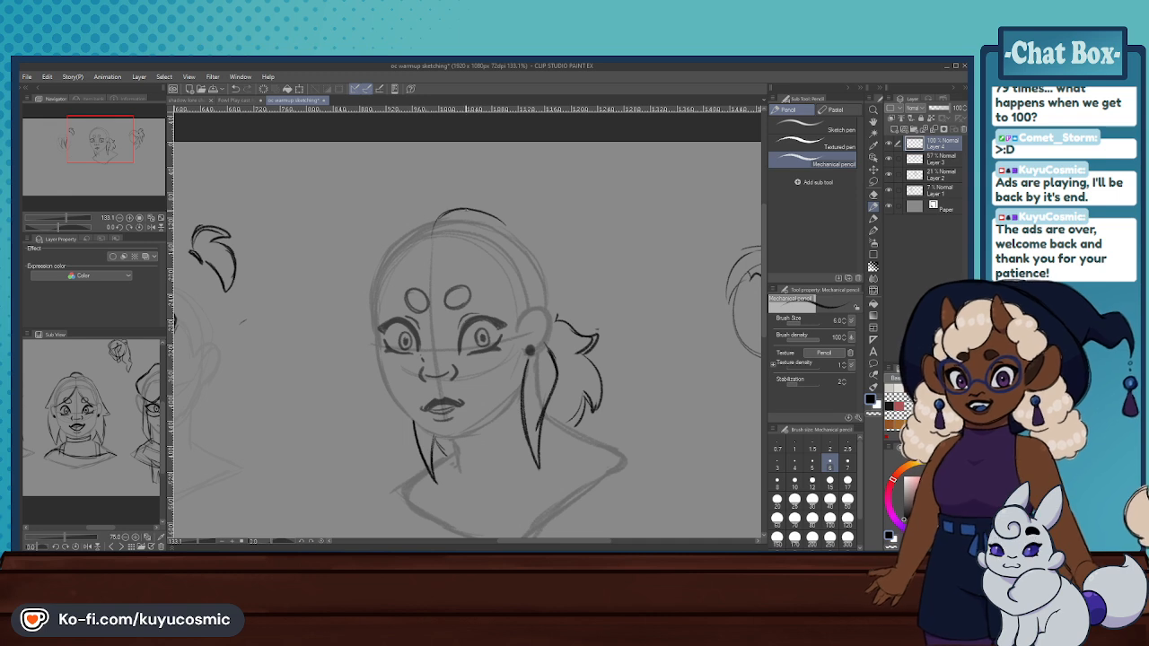
drag(431, 244, 451, 208)
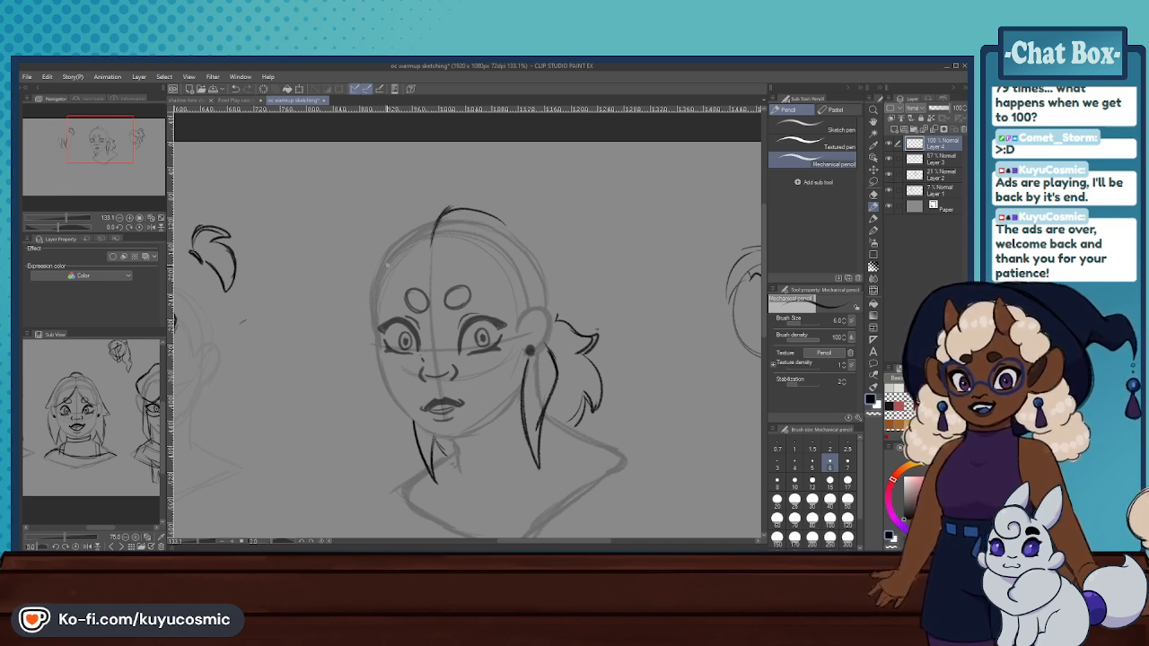
mouse_move(392, 266)
mouse_down()
mouse_move(398, 227)
mouse_move(417, 218)
mouse_move(394, 258)
mouse_move(445, 213)
mouse_up()
key(ctrl+z)
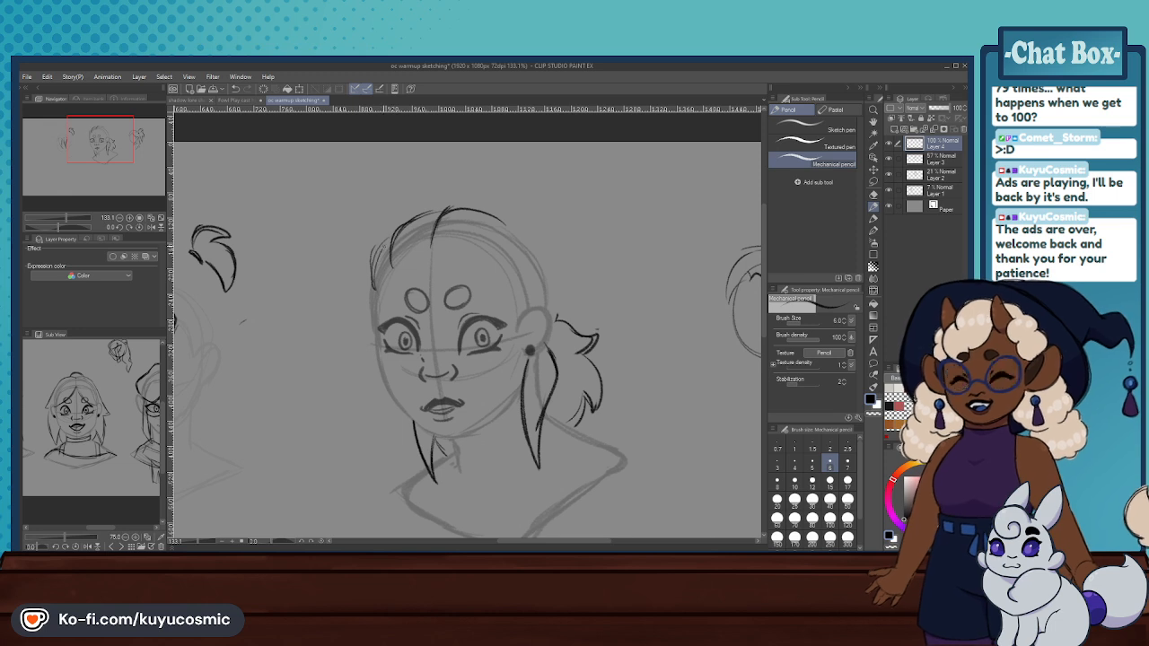
key(ctrl+z)
drag(368, 272, 370, 317)
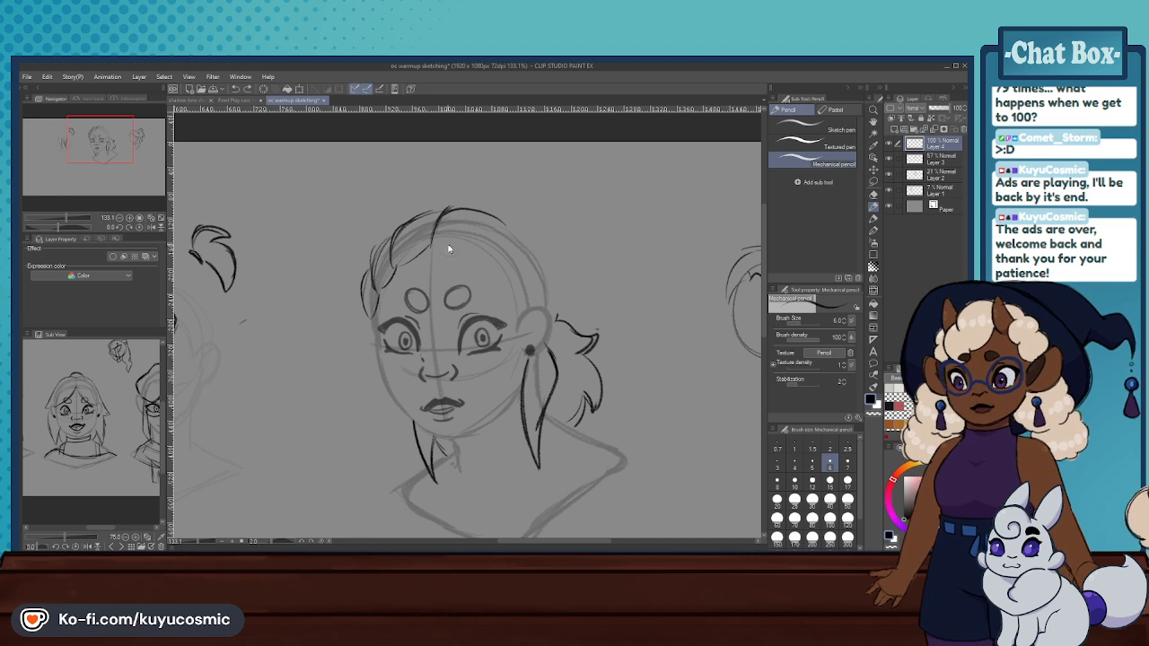
- Darken the crown outline and add curved inner edges to the hair sections along the main head's hairline
mouse_move(524, 235)
mouse_down()
mouse_move(448, 206)
mouse_move(390, 256)
mouse_up()
key(ctrl+z)
key(ctrl+z)
key(ctrl+z)
mouse_move(420, 215)
mouse_down()
mouse_move(447, 206)
mouse_move(401, 231)
mouse_move(391, 264)
mouse_move(394, 236)
mouse_move(374, 284)
mouse_up()
key(ctrl+z)
key(ctrl+z)
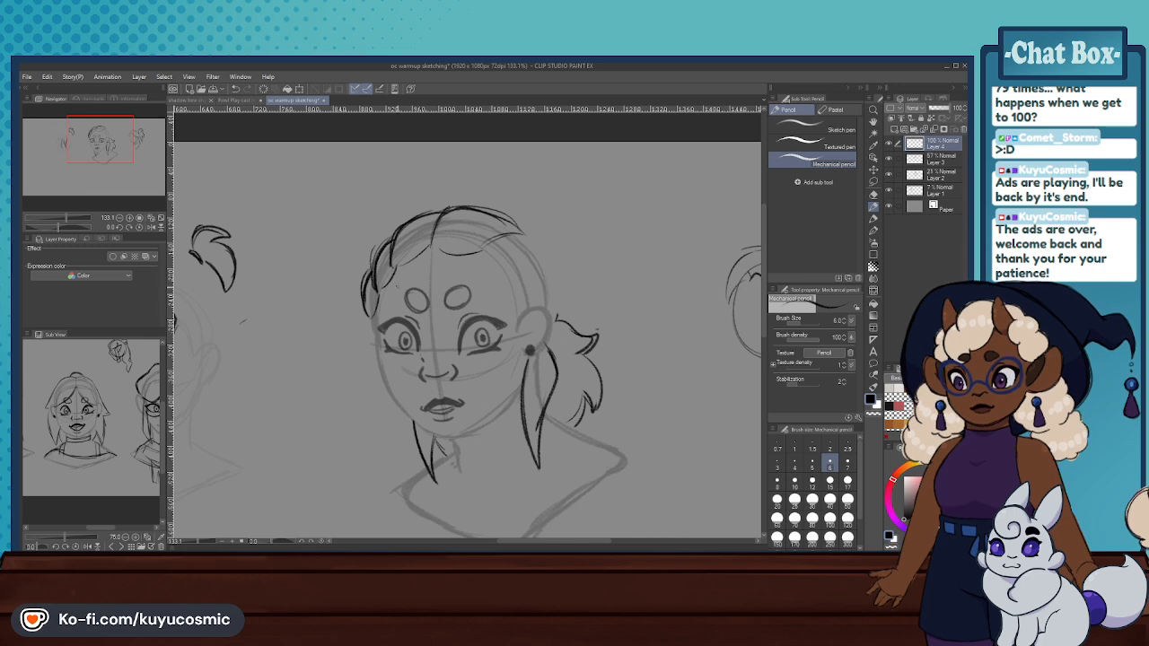
- Continue the overlapping hair sections from the crown down the near side of the main head to the ear
mouse_move(446, 215)
mouse_down()
mouse_move(509, 218)
mouse_move(535, 231)
mouse_up()
key(ctrl+z)
drag(477, 257, 523, 231)
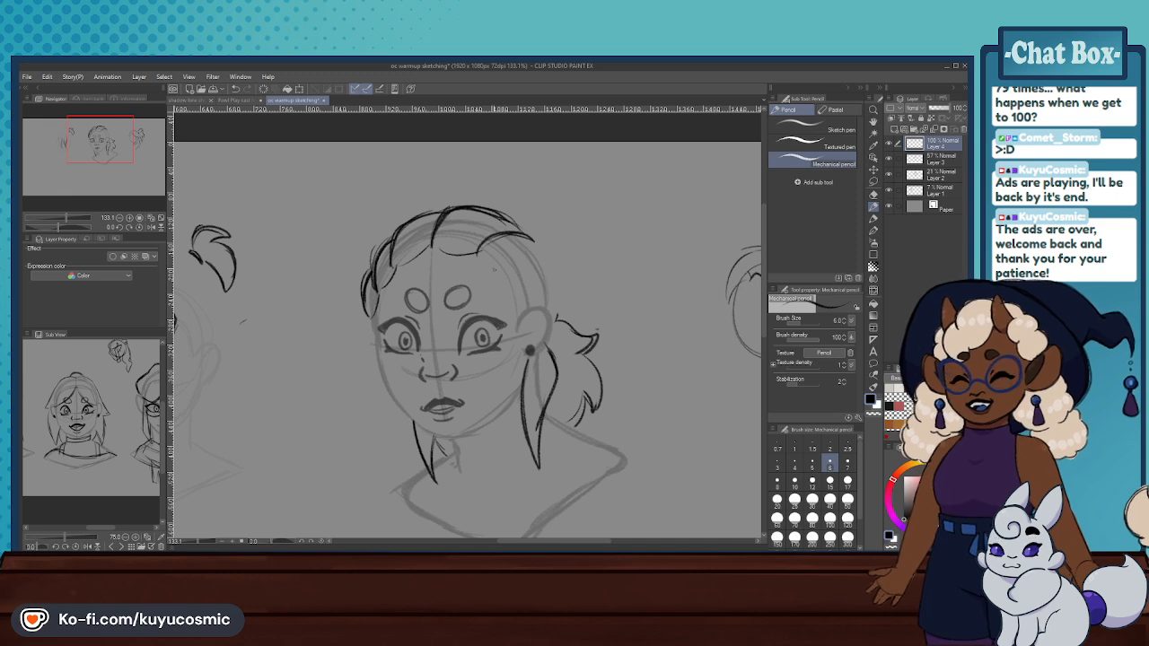
drag(509, 269, 546, 278)
key(ctrl+z)
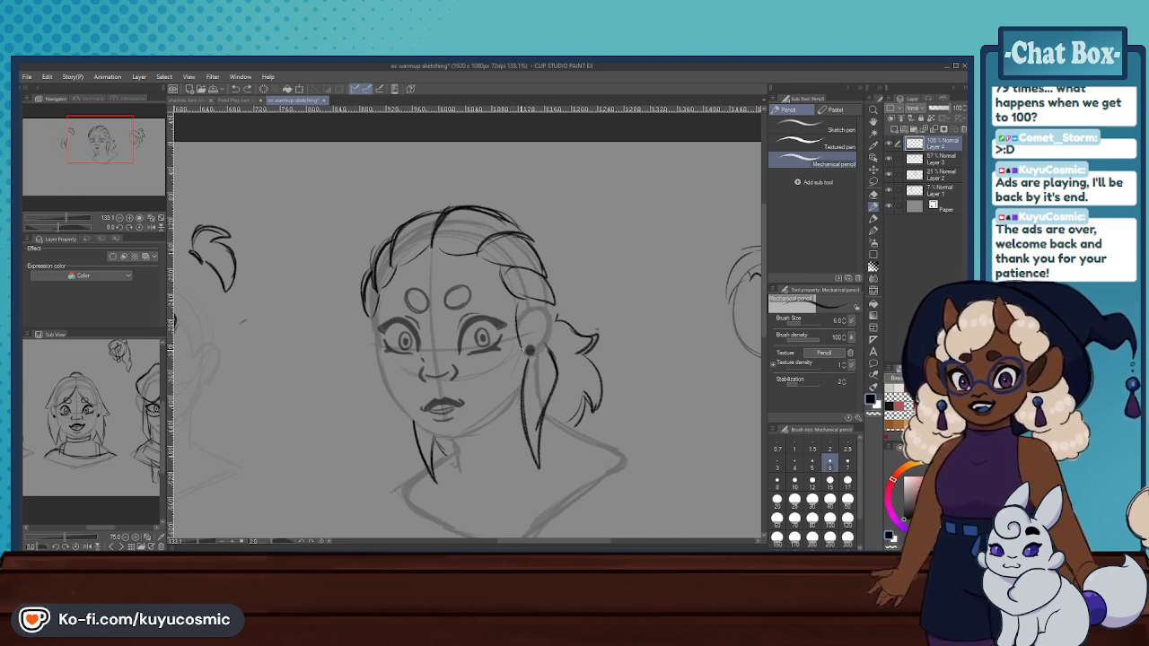
drag(555, 305, 556, 330)
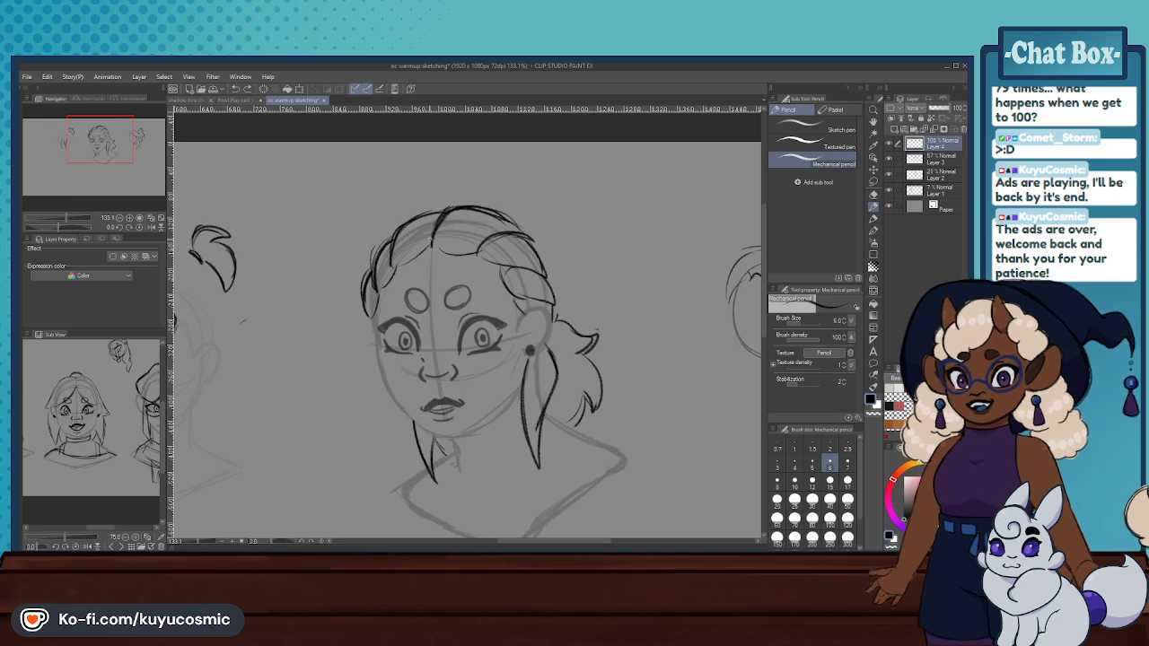
- Sketch a high ponytail with a flicked upper tip and a long outer edge behind the main head
drag(518, 221, 548, 208)
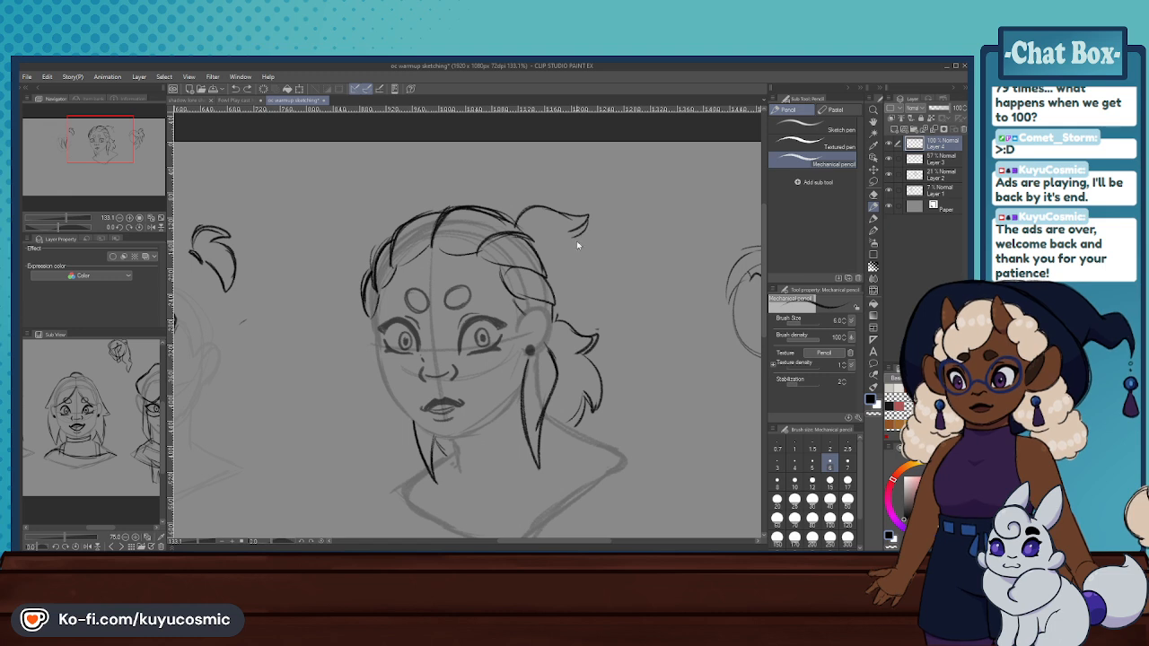
key(ctrl+z)
key(ctrl+z)
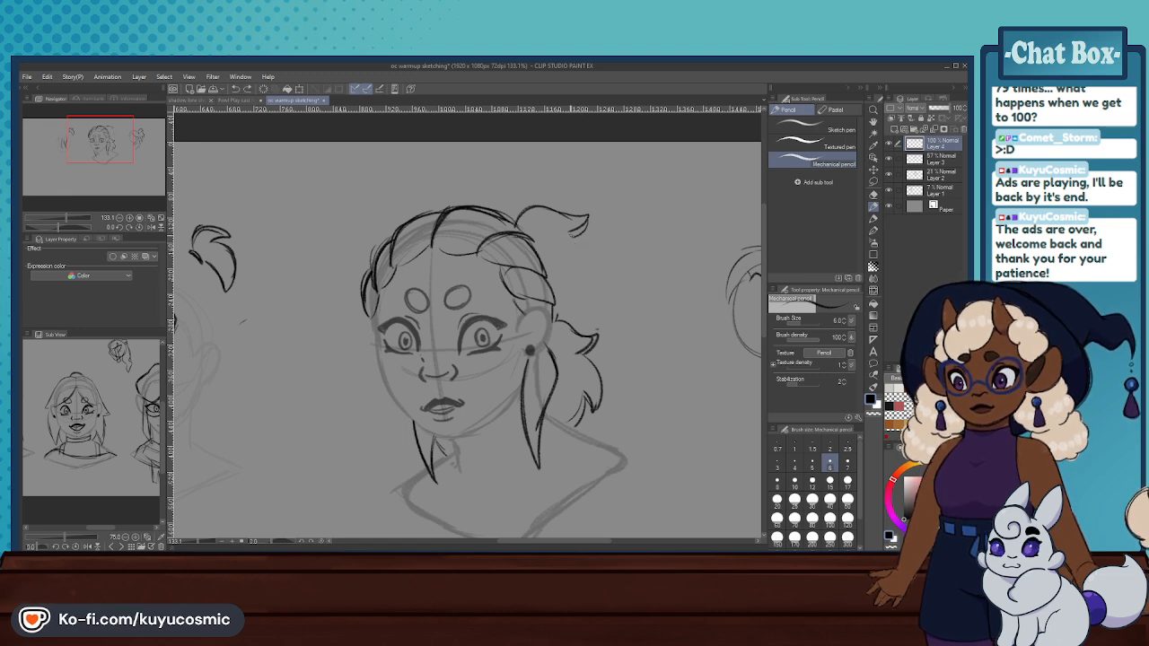
drag(577, 238, 593, 314)
key(ctrl+z)
key(ctrl+z)
key(ctrl+z)
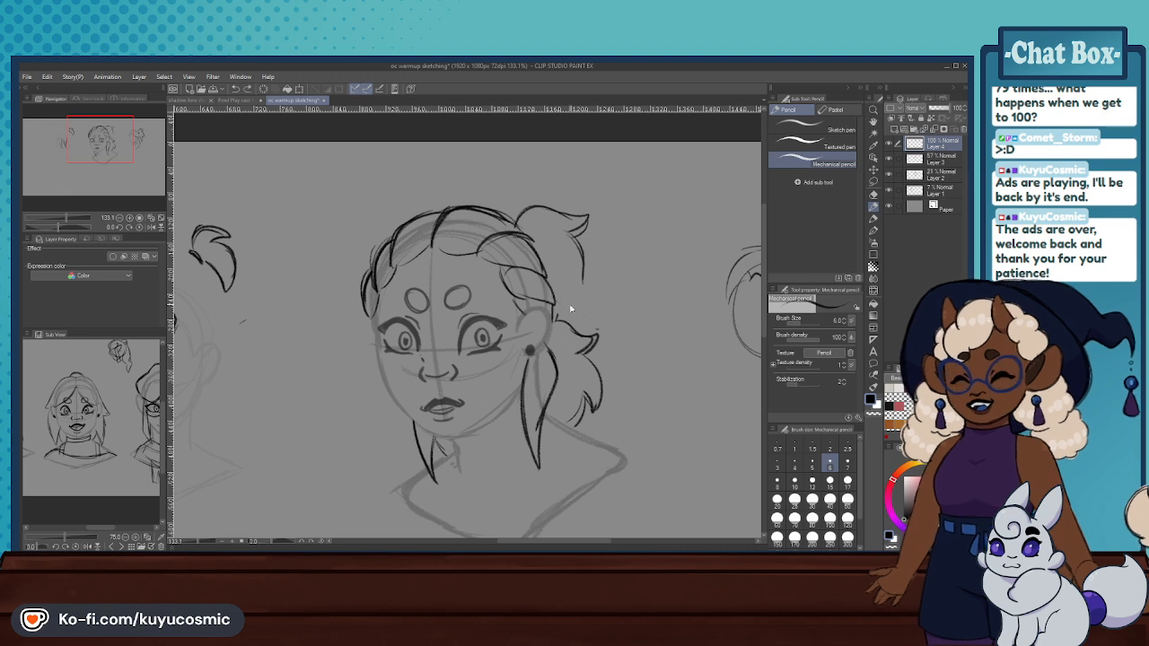
drag(582, 240, 590, 306)
key(ctrl+z)
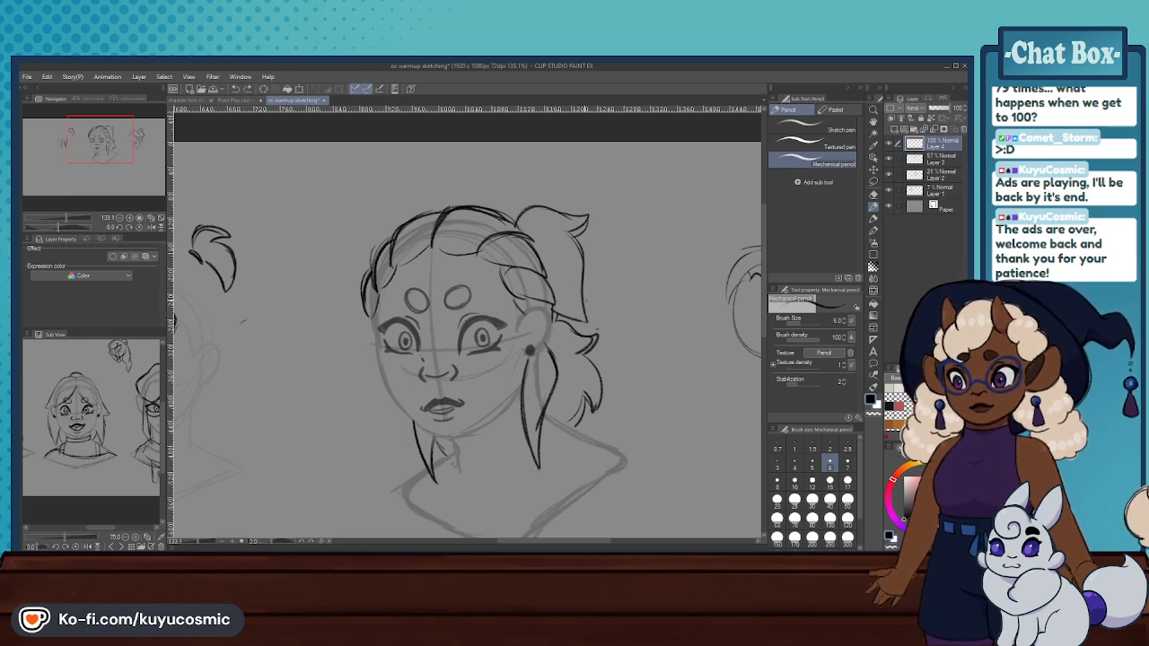
key(ctrl+z)
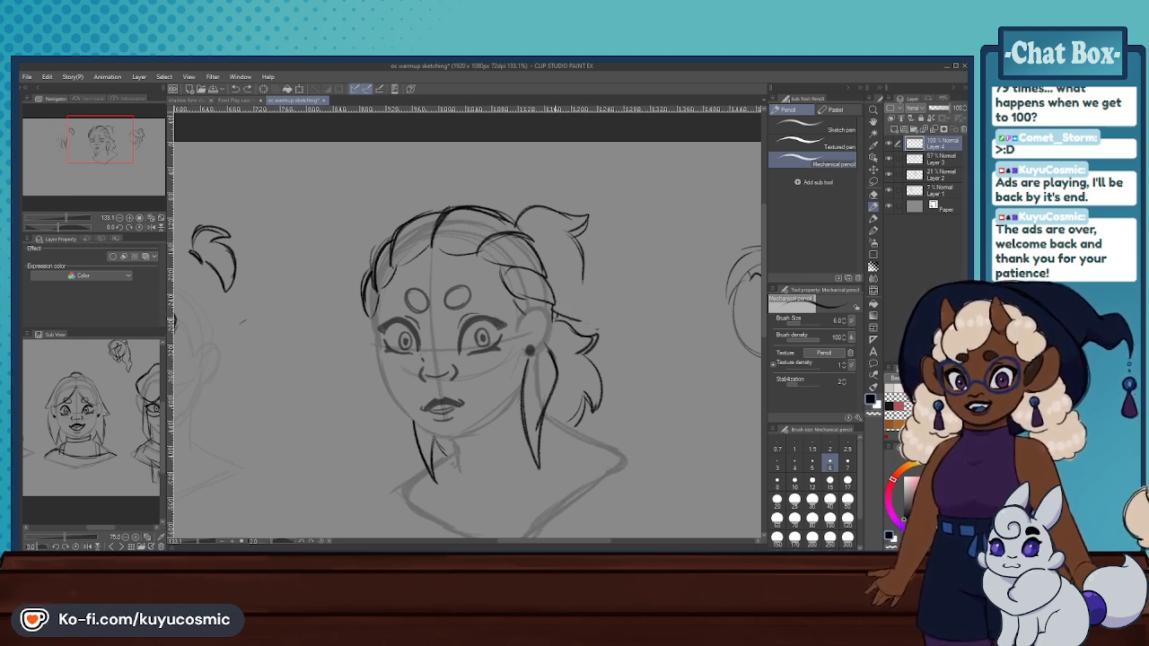
scroll(580, 340, down, 4)
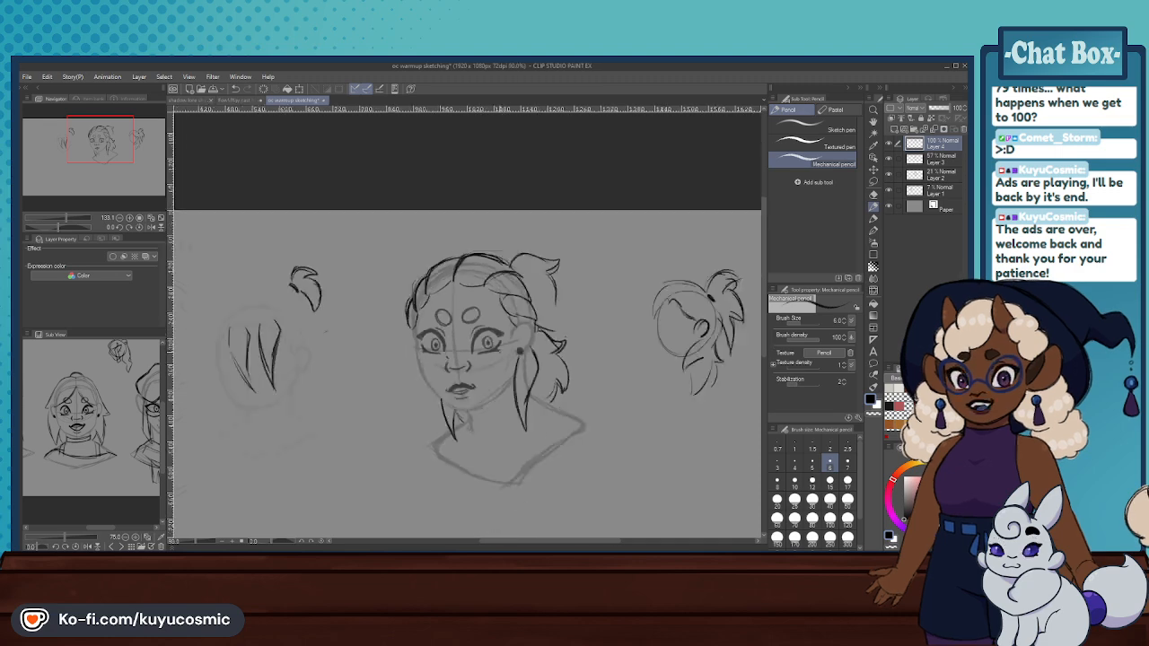
scroll(553, 352, up, 2)
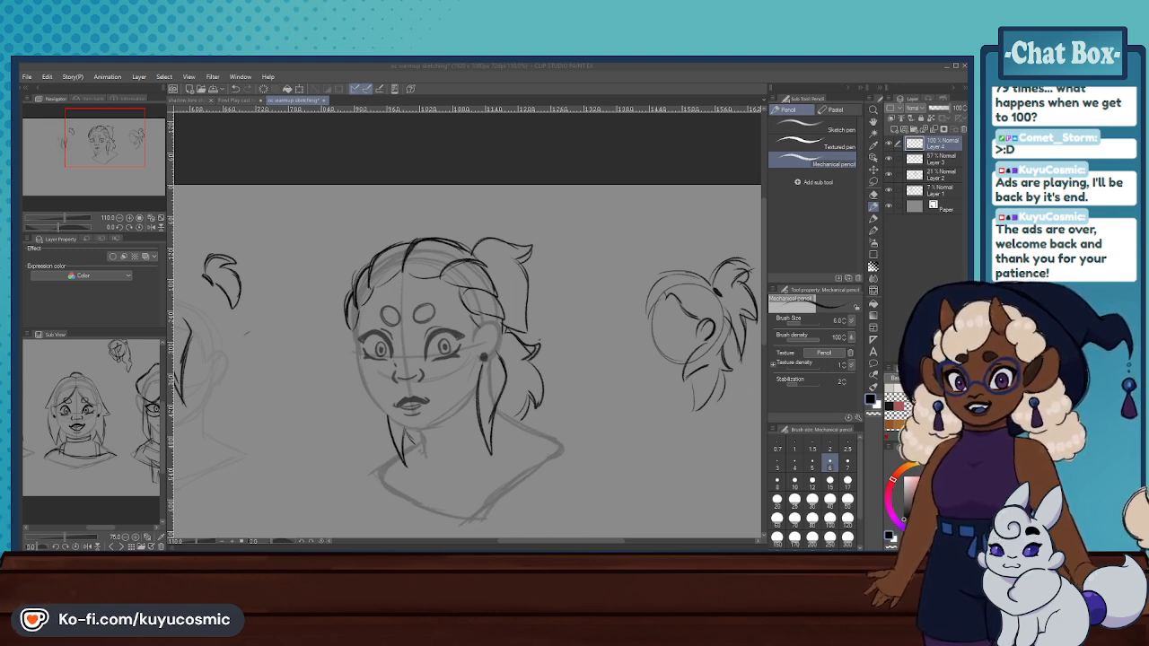
key(alt+Tab)
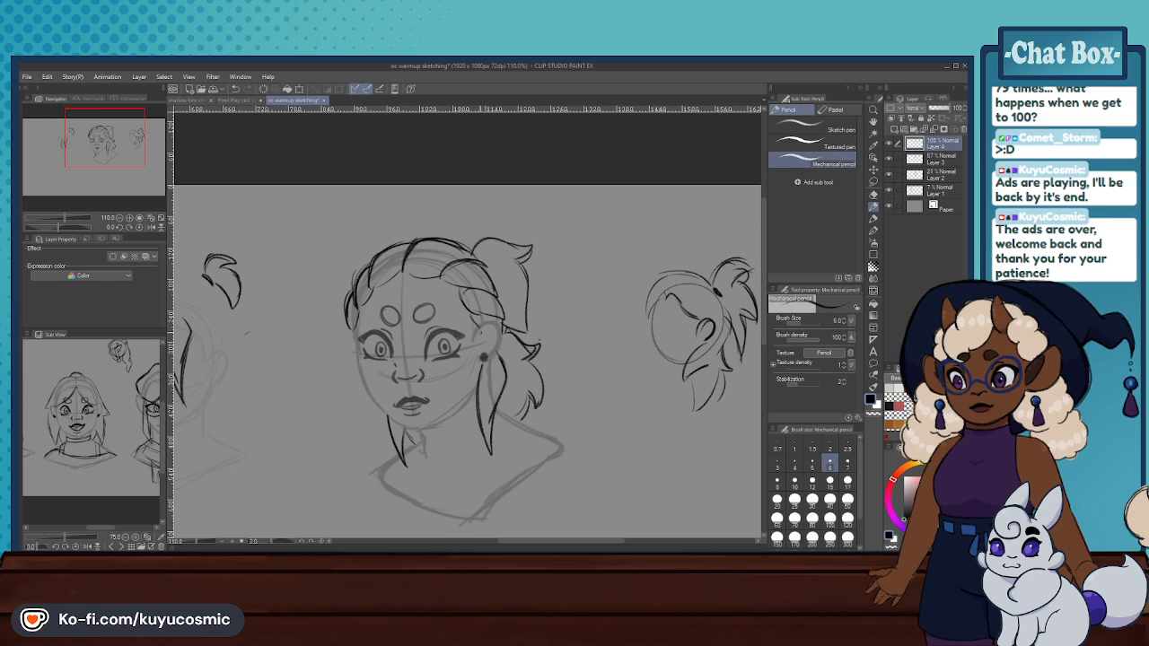
- Erase the sectioned crown, the ponytail and the upper back-hair flick from the main head
scroll(481, 333, down, 6)
scroll(470, 314, up, 8)
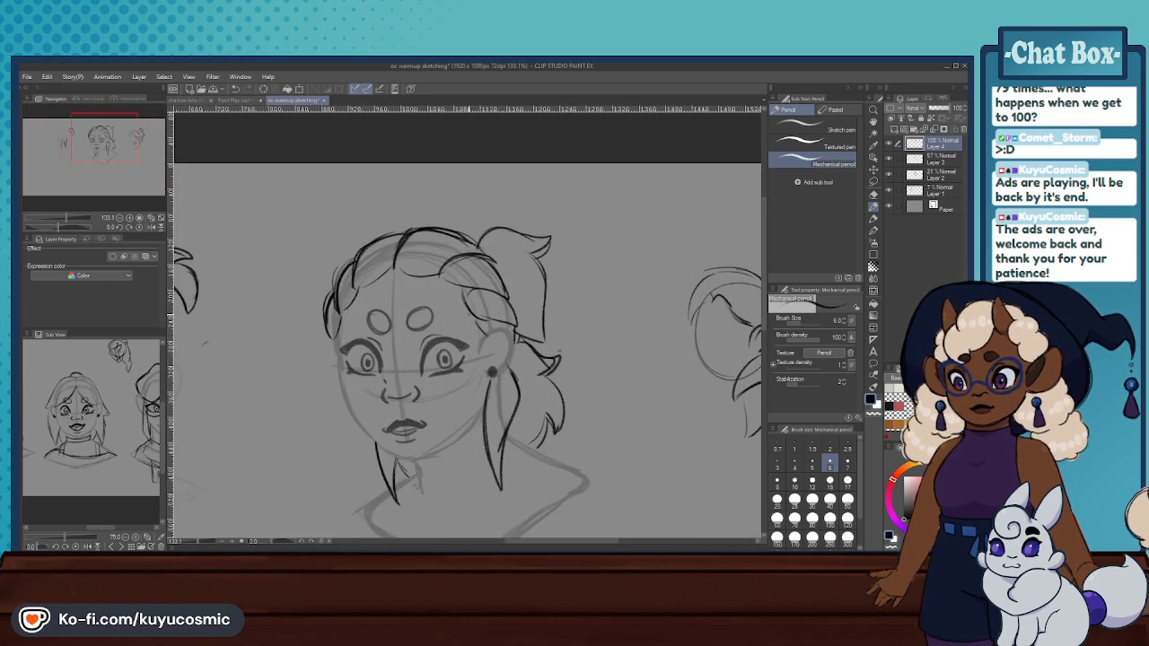
key(e)
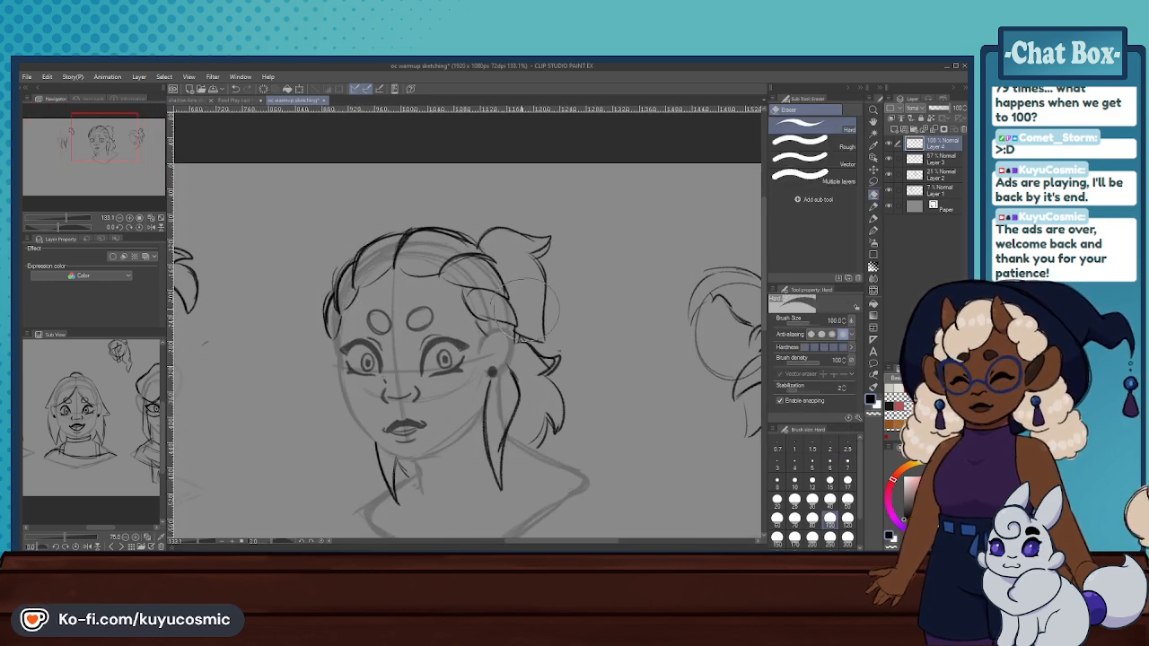
mouse_move(491, 352)
mouse_down()
mouse_move(531, 367)
mouse_move(499, 302)
mouse_move(492, 309)
mouse_move(540, 306)
mouse_move(532, 311)
mouse_move(520, 244)
mouse_move(530, 243)
mouse_move(473, 254)
mouse_move(416, 243)
mouse_move(347, 275)
mouse_move(328, 321)
mouse_up()
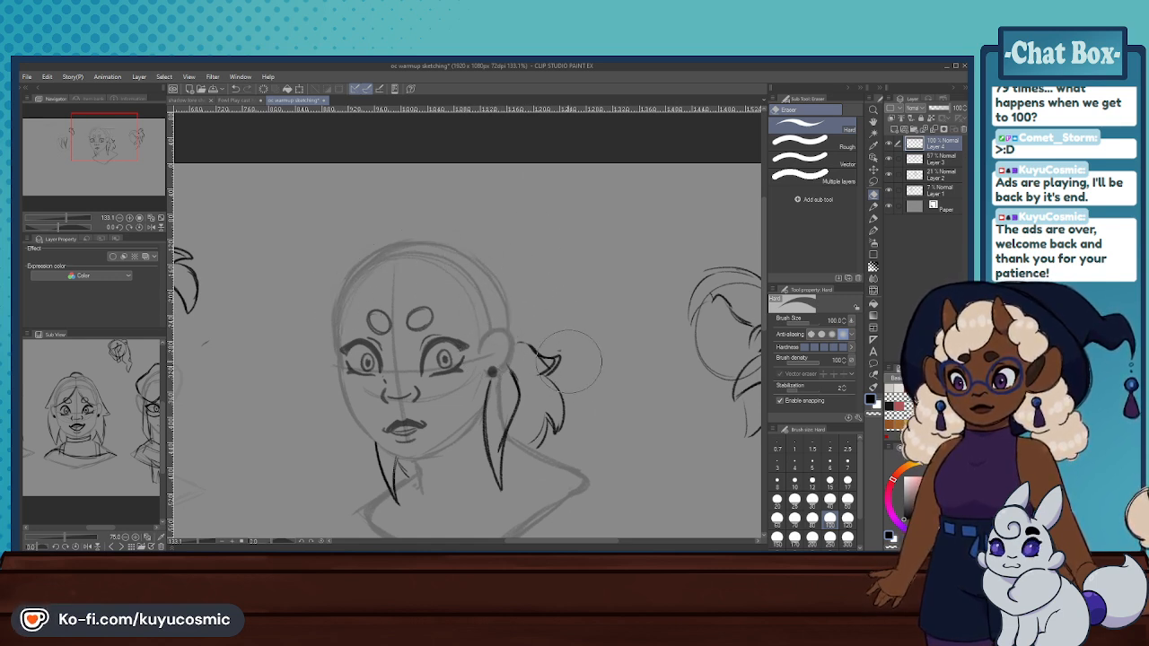
drag(567, 360, 540, 351)
- Redraw the flicked back-hair lock behind the ear and a dark curve along the back of the main head
click(874, 208)
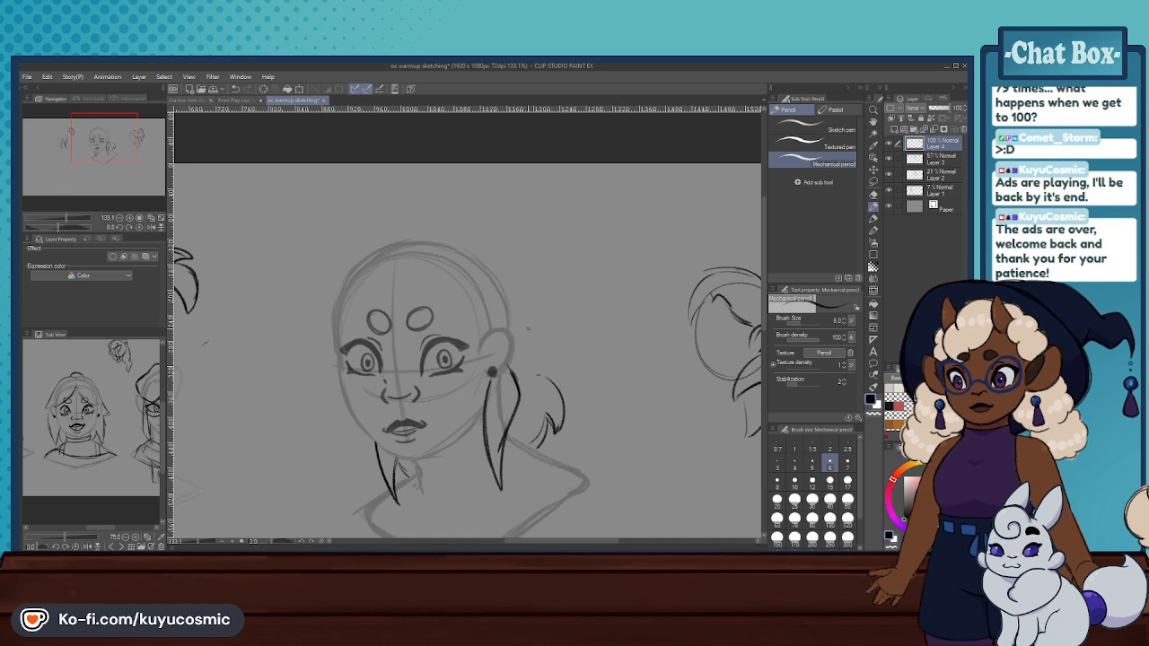
mouse_move(519, 328)
mouse_down()
mouse_move(551, 361)
mouse_move(540, 381)
mouse_up()
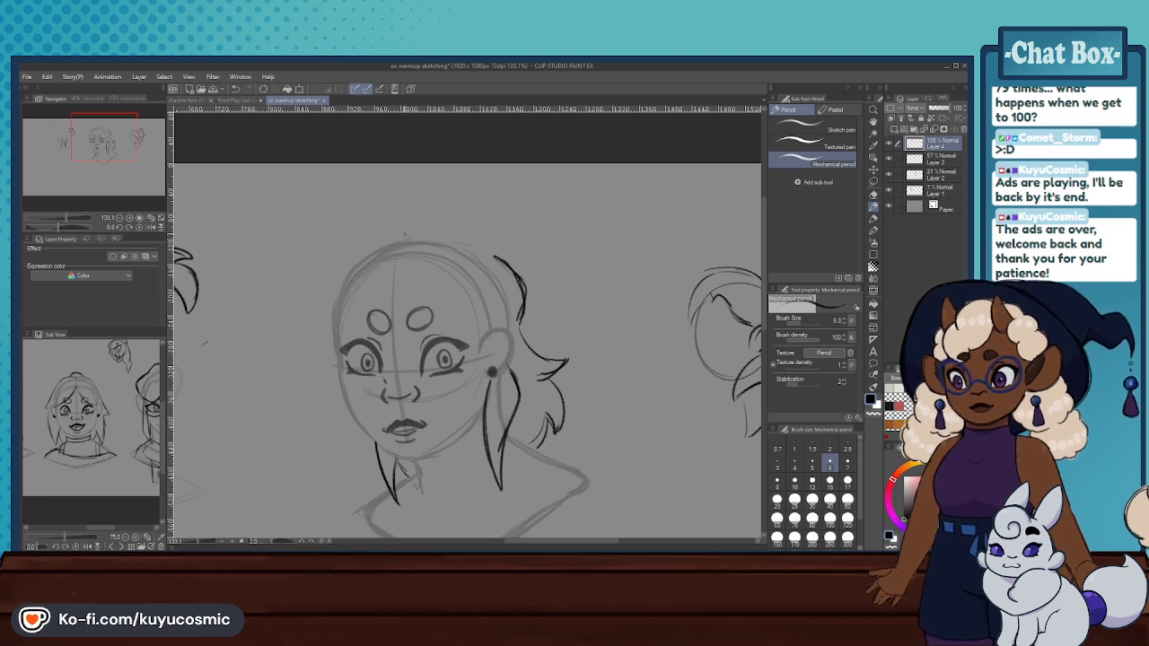
mouse_move(487, 256)
mouse_down()
mouse_move(434, 215)
mouse_move(356, 253)
mouse_up()
key(ctrl+z)
key(ctrl+z)
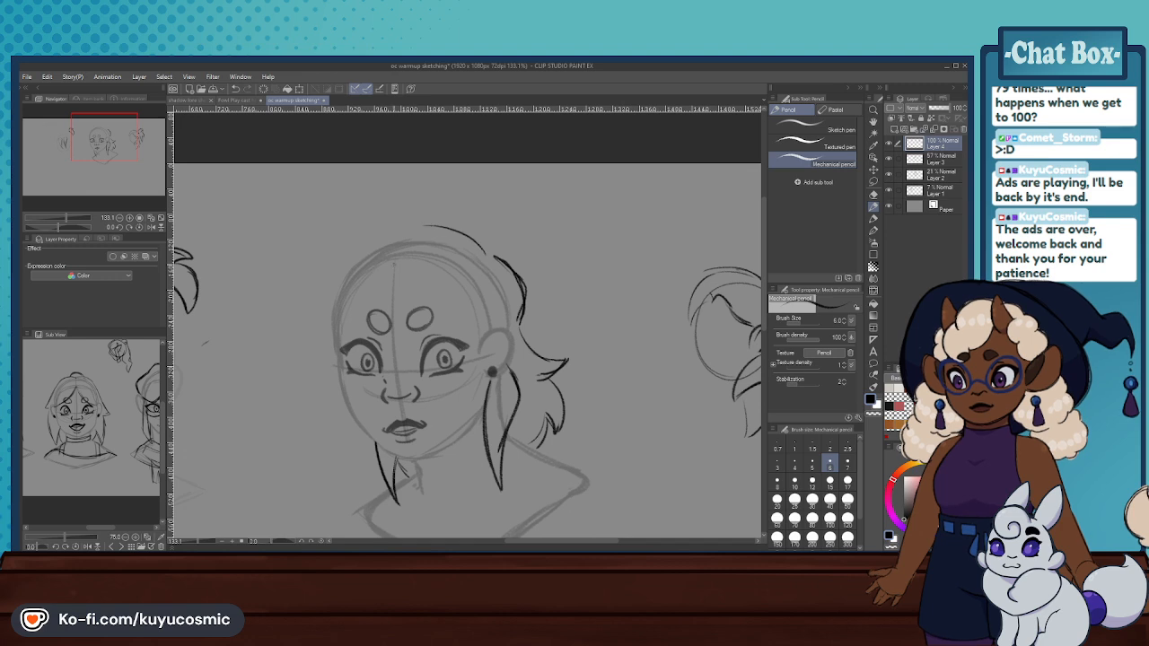
key(ctrl+z)
- Sketch the ponytail's outer edge arching out behind the crown and ending in a pointed, outward-flicked tip
key(ctrl+z)
mouse_move(484, 226)
mouse_down()
mouse_move(544, 245)
mouse_move(558, 309)
mouse_move(592, 348)
mouse_up()
key(ctrl+z)
drag(549, 273, 592, 339)
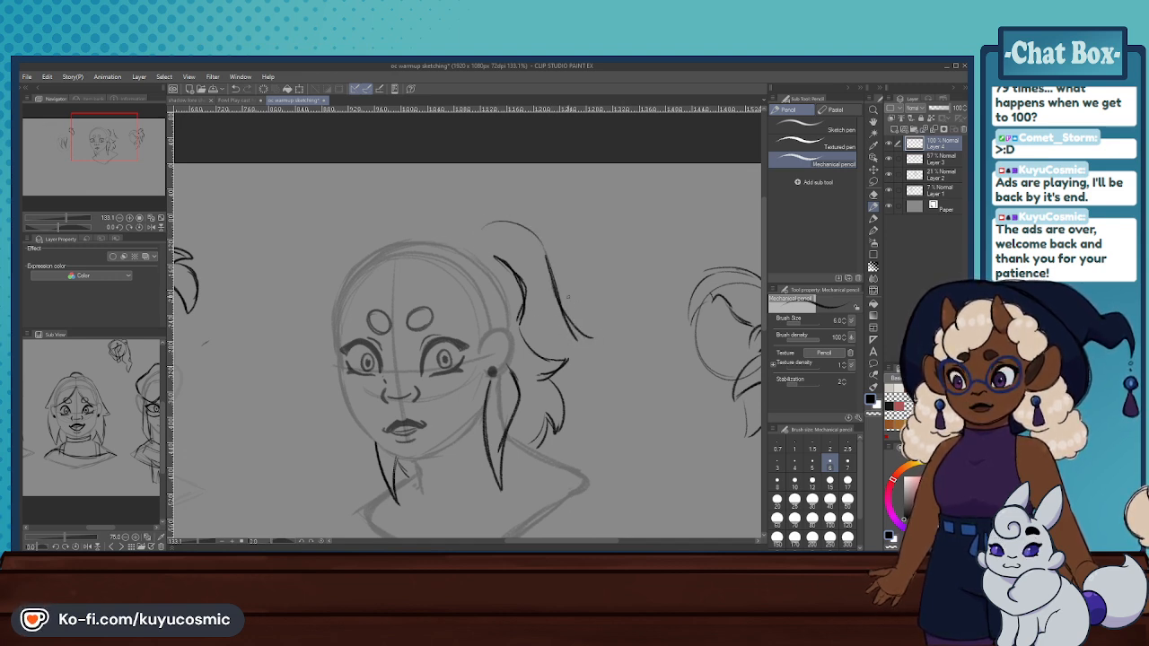
key(ctrl+z)
key(ctrl+z)
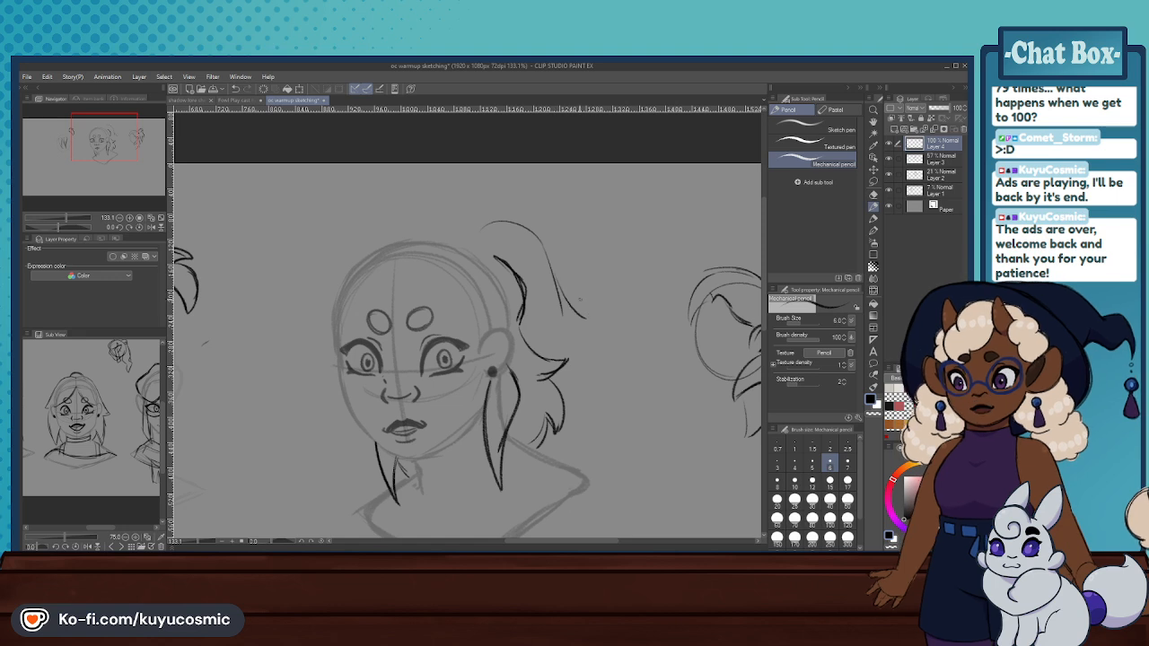
key(ctrl+z)
drag(569, 330, 581, 381)
key(ctrl+z)
key(ctrl+z)
drag(566, 334, 579, 372)
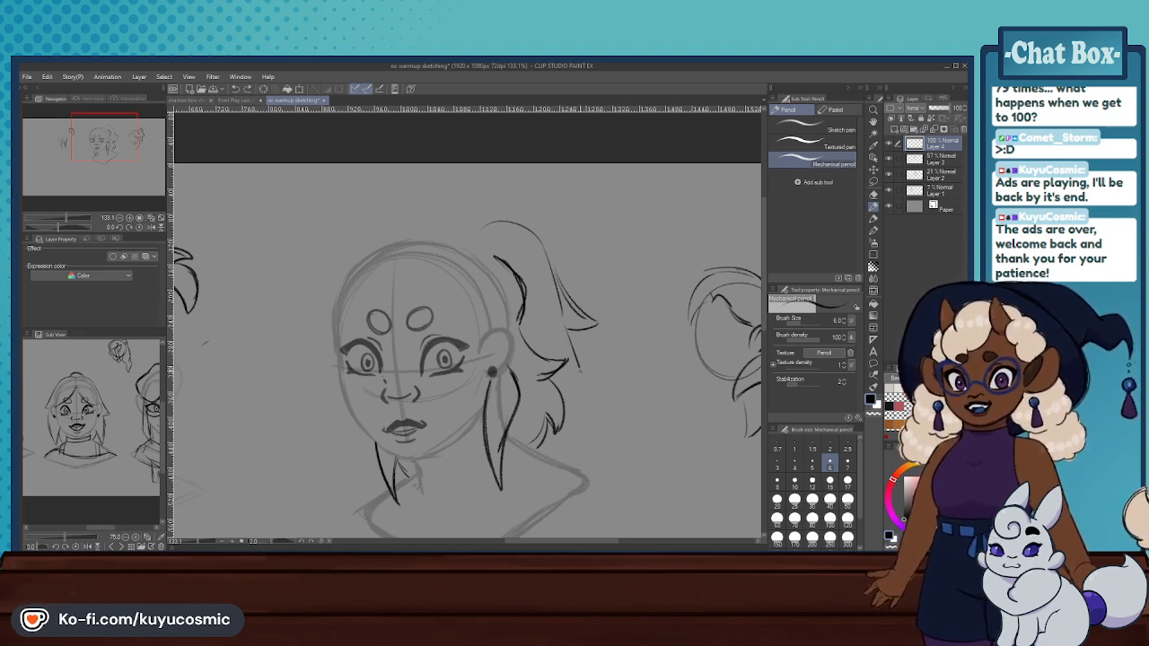
drag(565, 325, 589, 409)
key(ctrl+z)
mouse_move(580, 370)
mouse_down()
mouse_move(594, 416)
mouse_move(606, 418)
mouse_up()
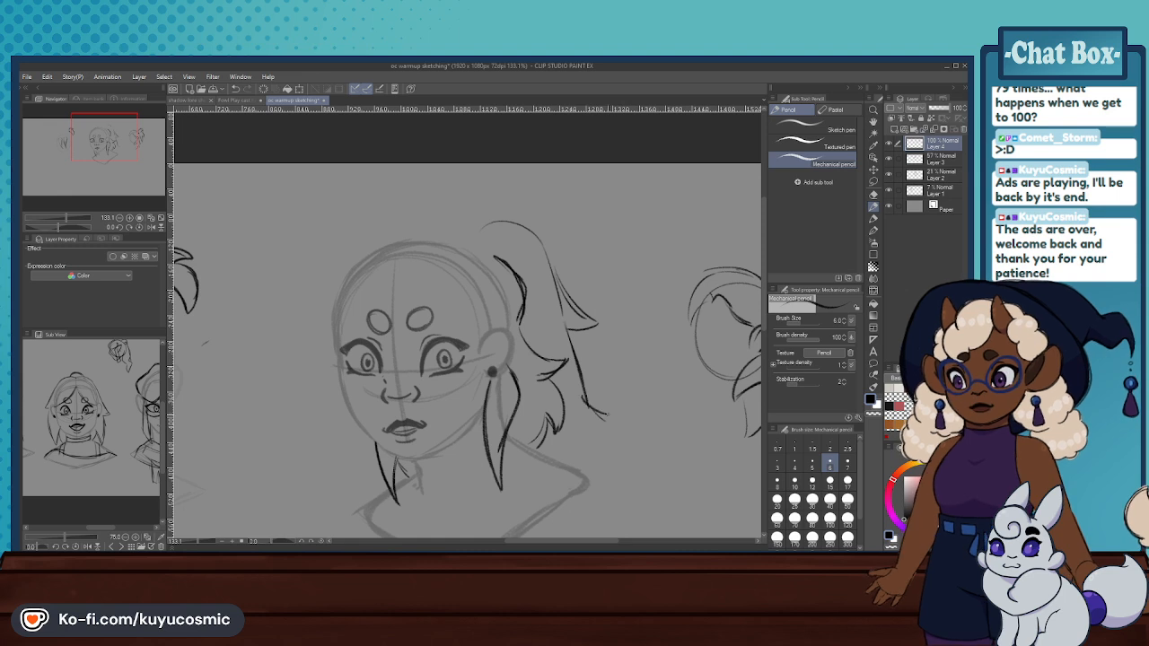
key(ctrl+z)
key(ctrl+z)
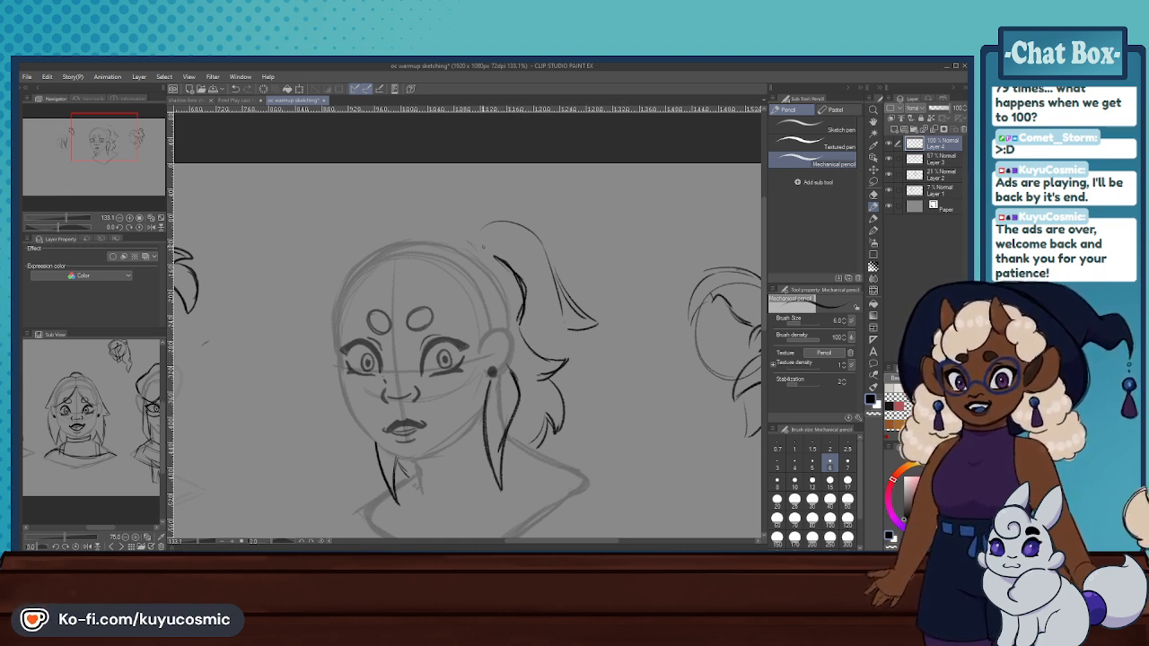
- Sketch the raised crown outline from the ponytail base to the parting, sweeping down the middle of the forehead
drag(445, 221, 488, 235)
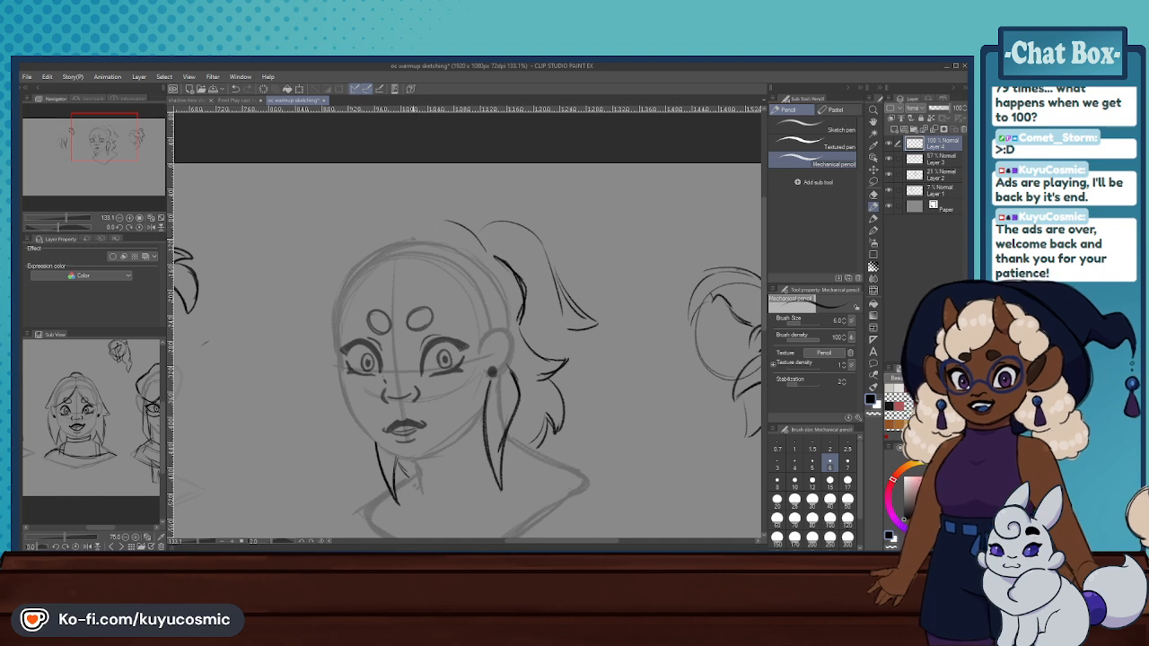
drag(401, 245, 399, 311)
drag(413, 238, 399, 323)
mouse_move(448, 220)
mouse_down()
mouse_move(408, 257)
mouse_move(394, 296)
mouse_up()
key(ctrl+z)
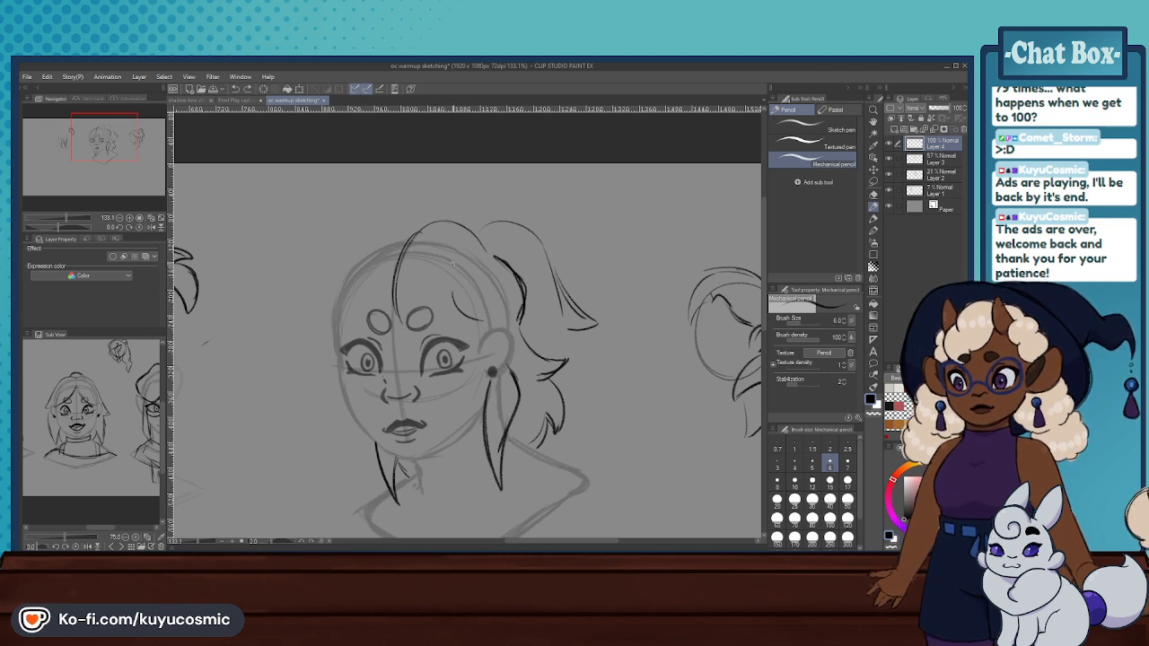
- Sketch pointed fringe locks above the near eye and a crown arc over the far side of the main head
drag(442, 265, 411, 307)
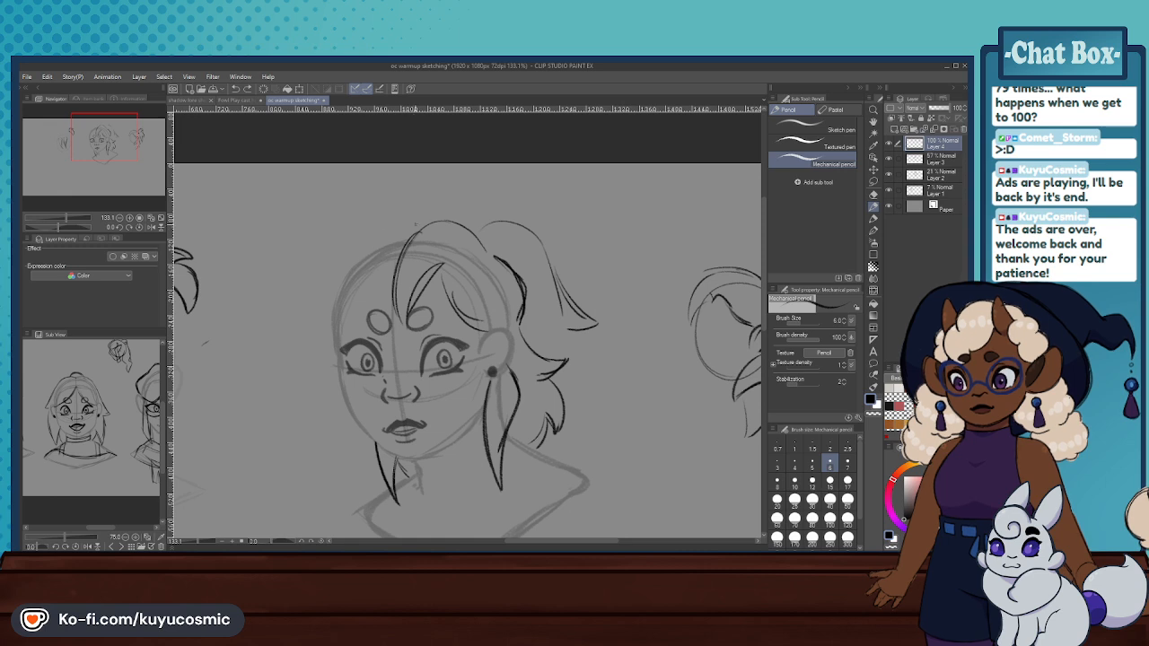
drag(363, 289, 404, 325)
mouse_move(380, 235)
mouse_down()
mouse_move(379, 311)
mouse_move(361, 266)
mouse_move(356, 341)
mouse_up()
key(ctrl+z)
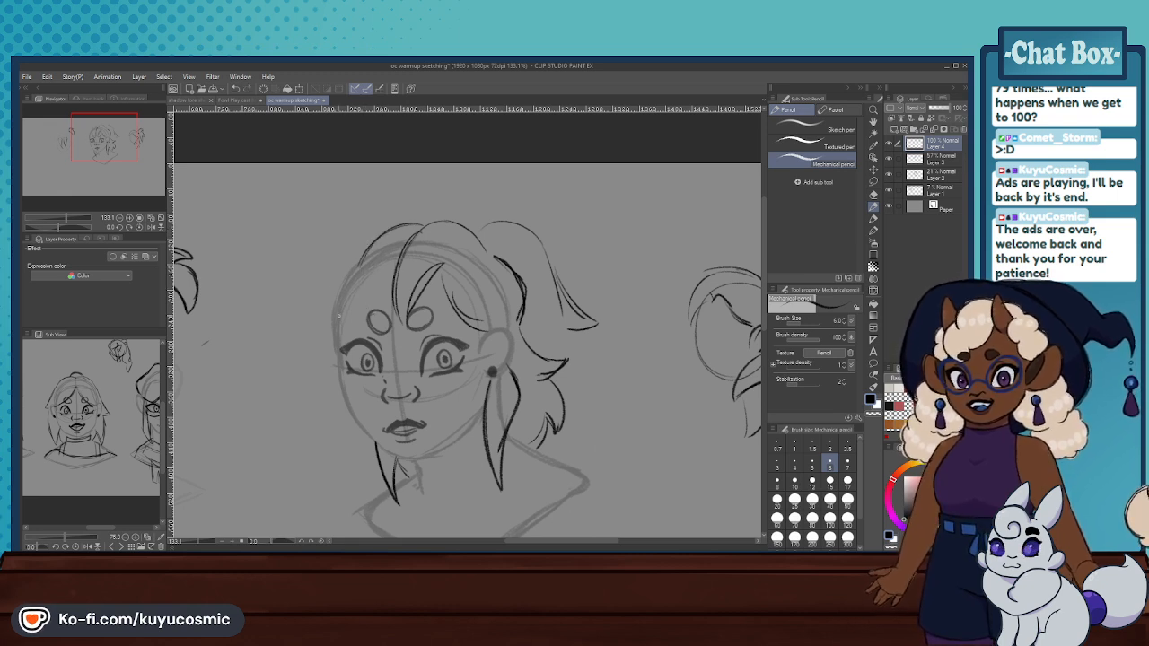
- Sketch the hair outline down the far side of the main head and a fringe lock sweeping from the parting over the far brow
drag(363, 239, 334, 309)
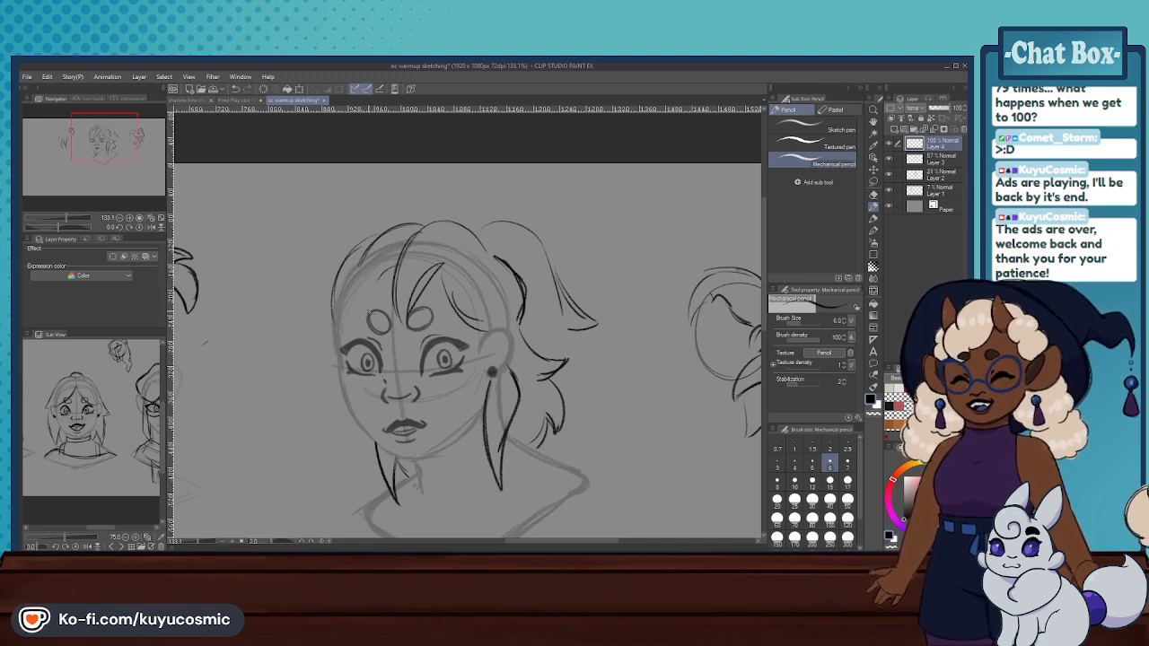
mouse_move(395, 268)
mouse_down()
mouse_move(331, 366)
mouse_move(347, 260)
mouse_up()
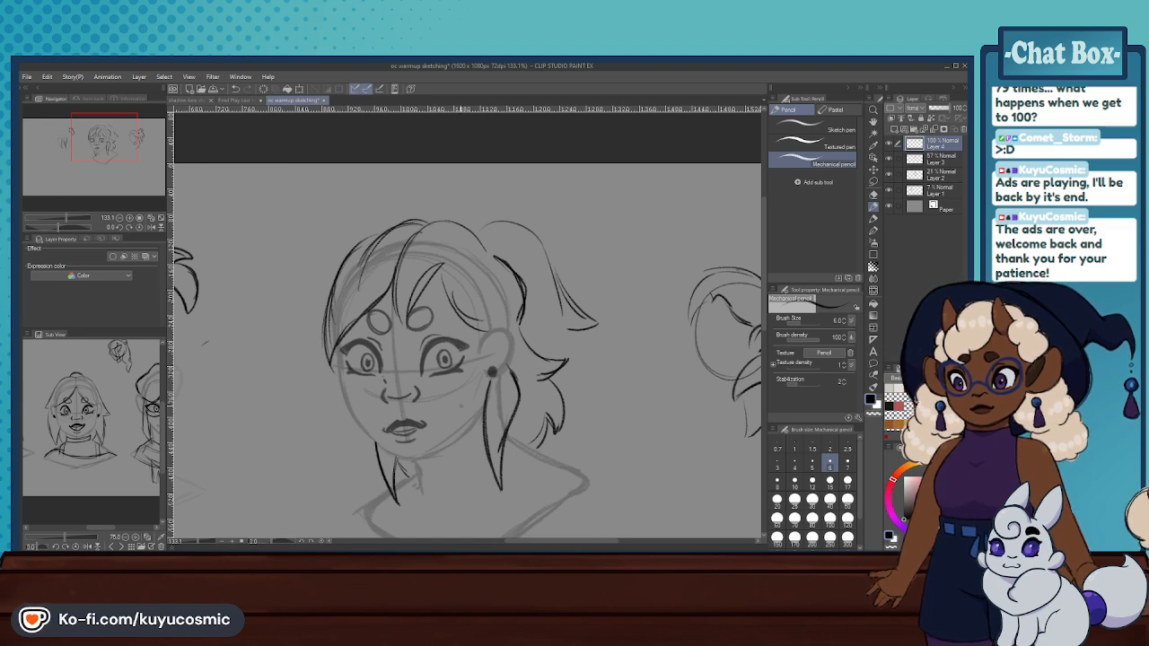
scroll(477, 318, down, 6)
scroll(491, 346, up, 5)
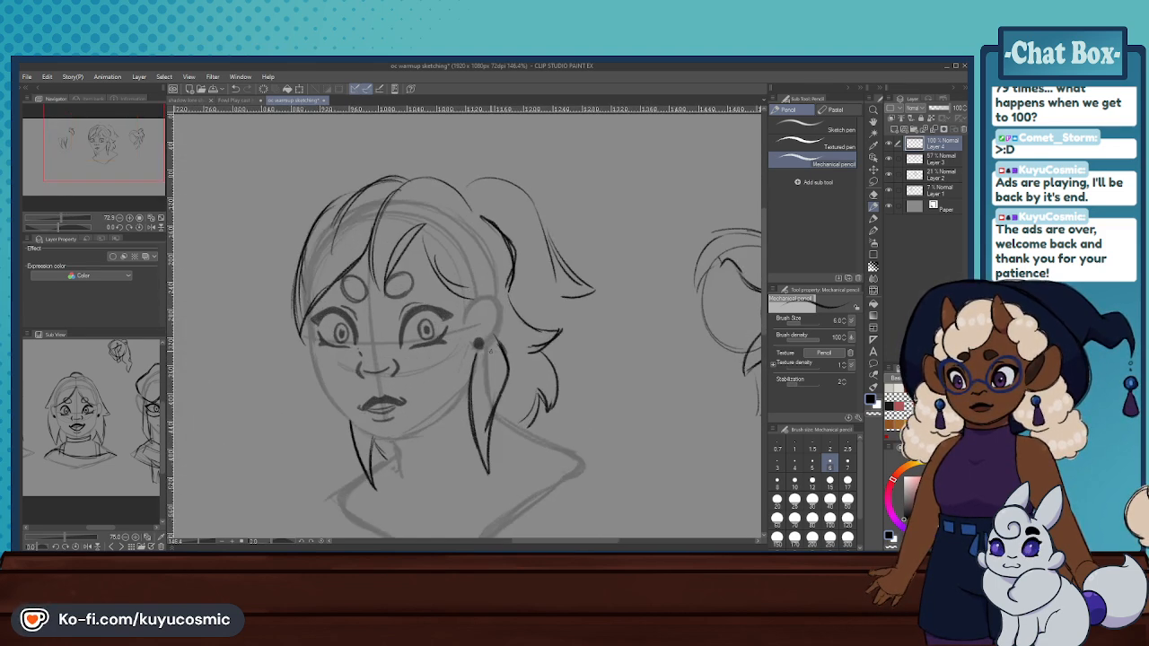
scroll(509, 240, down, 5)
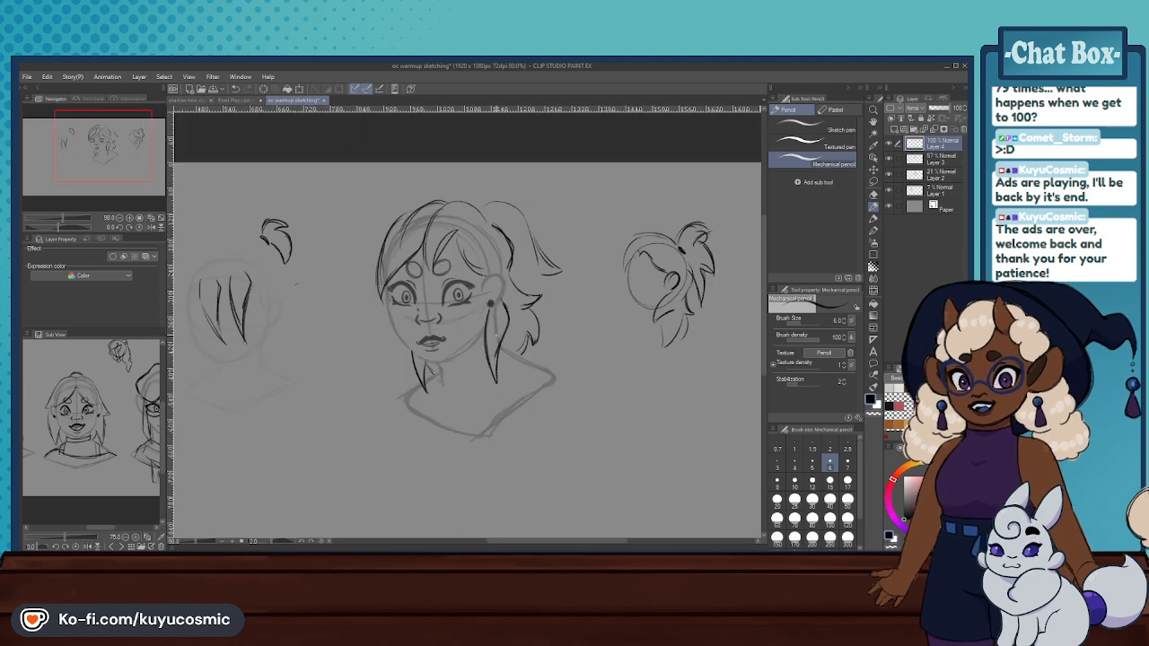
scroll(511, 242, up, 4)
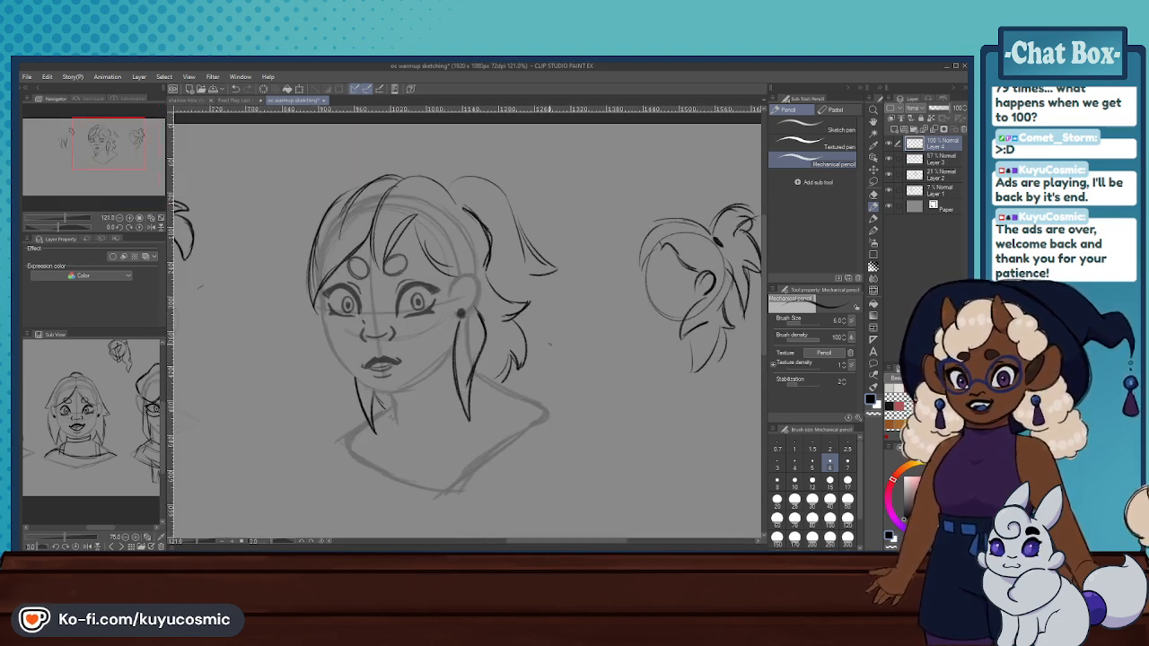
- Draw a small arrow pointing at the main head's flicked back hair and save the drawing
drag(547, 339, 537, 345)
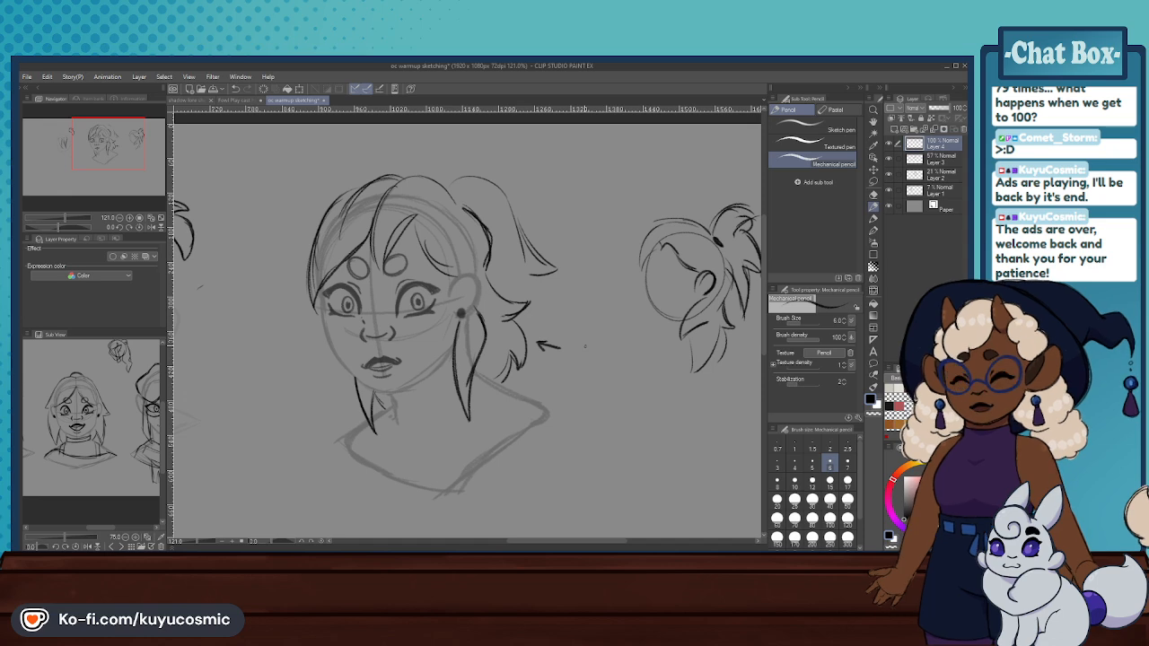
scroll(508, 341, down, 5)
scroll(468, 317, up, 5)
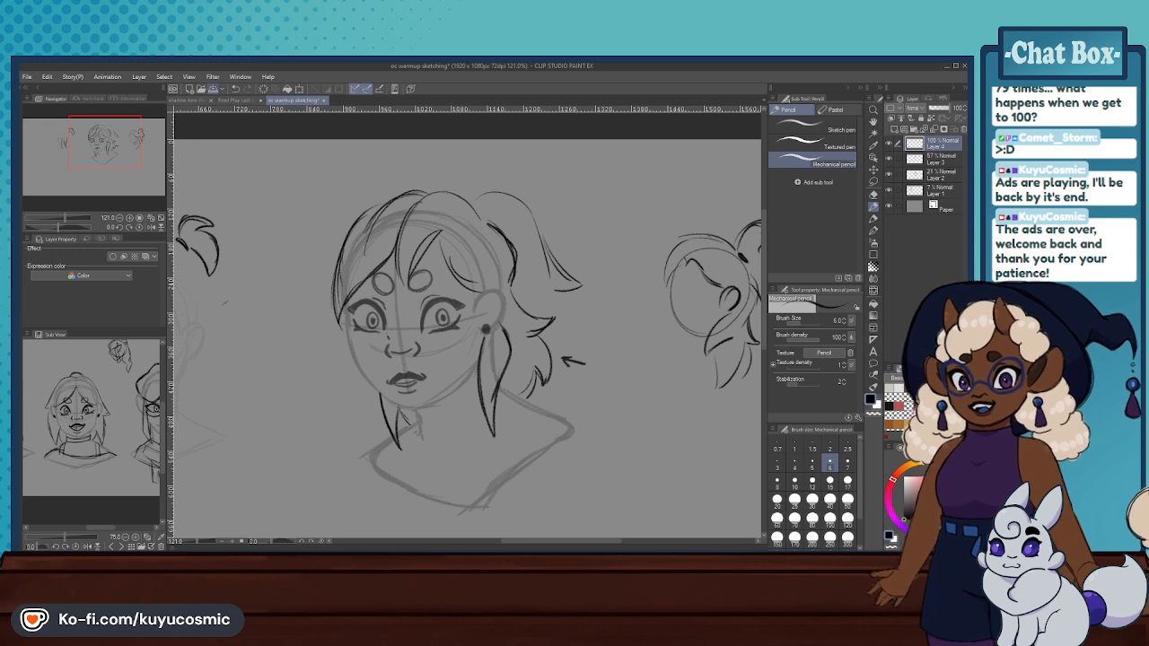
key(ctrl+s)
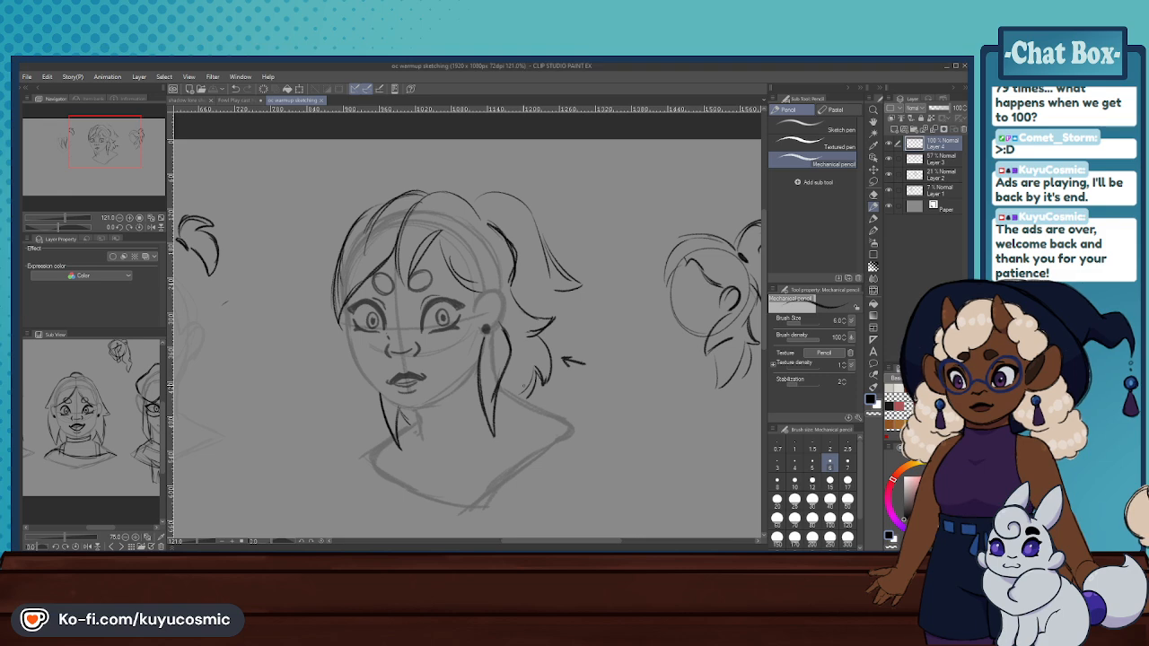
- Switch to the Fowl Play cast headshots document and try a dark crown arc over the third headshot
scroll(391, 369, down, 5)
scroll(391, 369, up, 2)
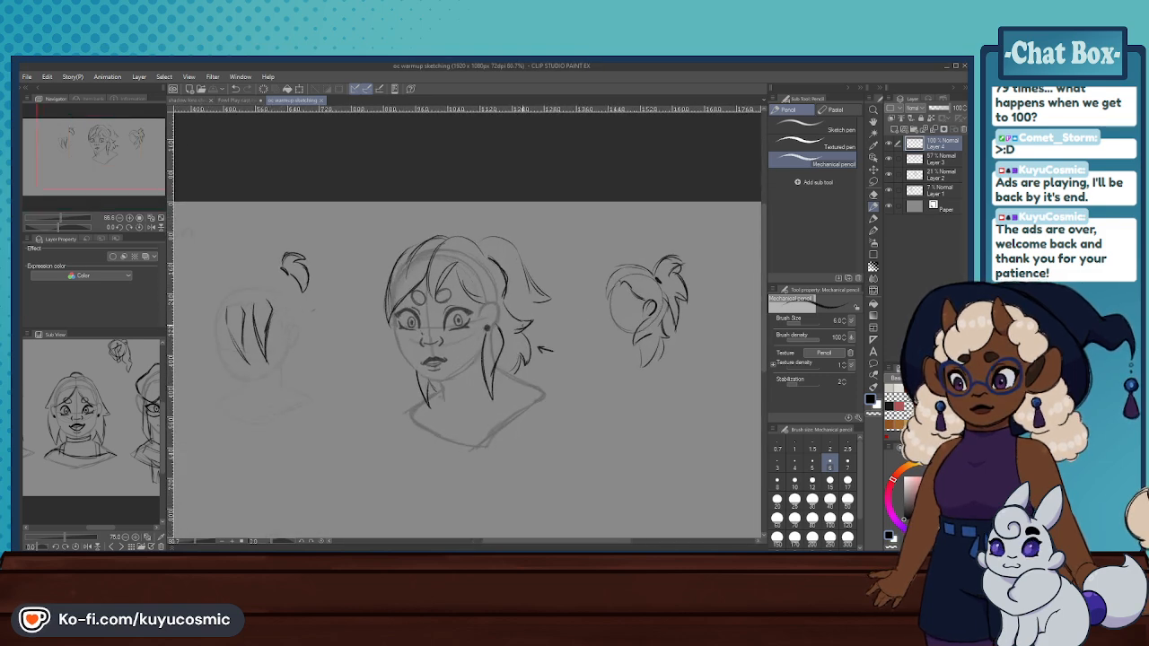
scroll(390, 368, down, 2)
scroll(391, 369, up, 2)
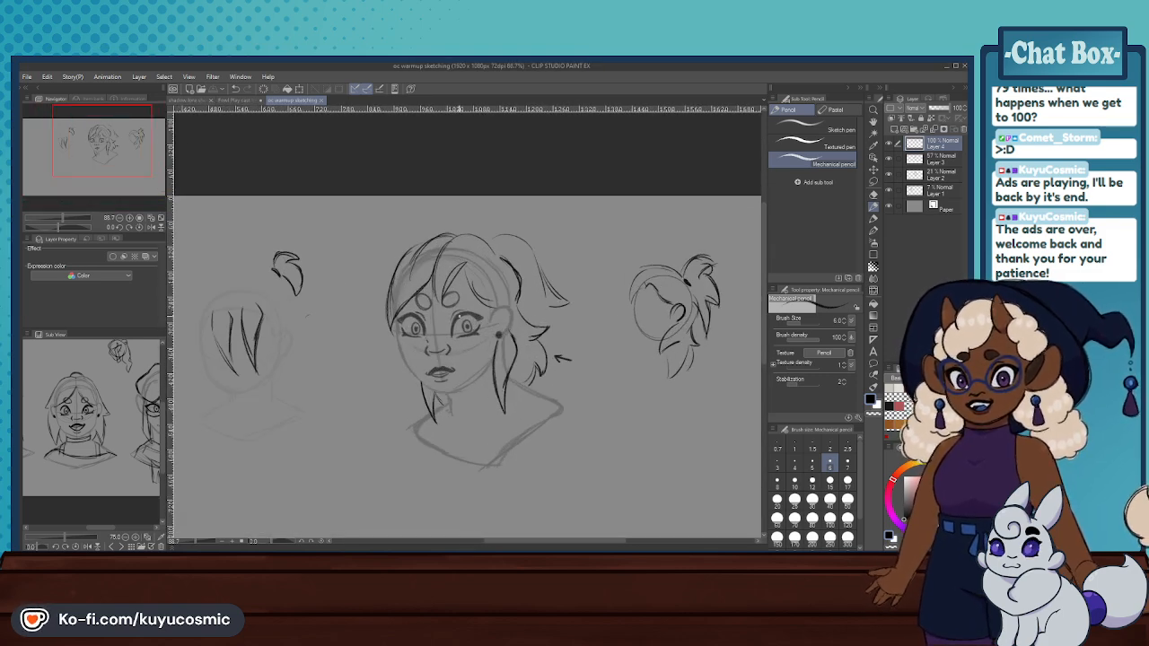
click(239, 100)
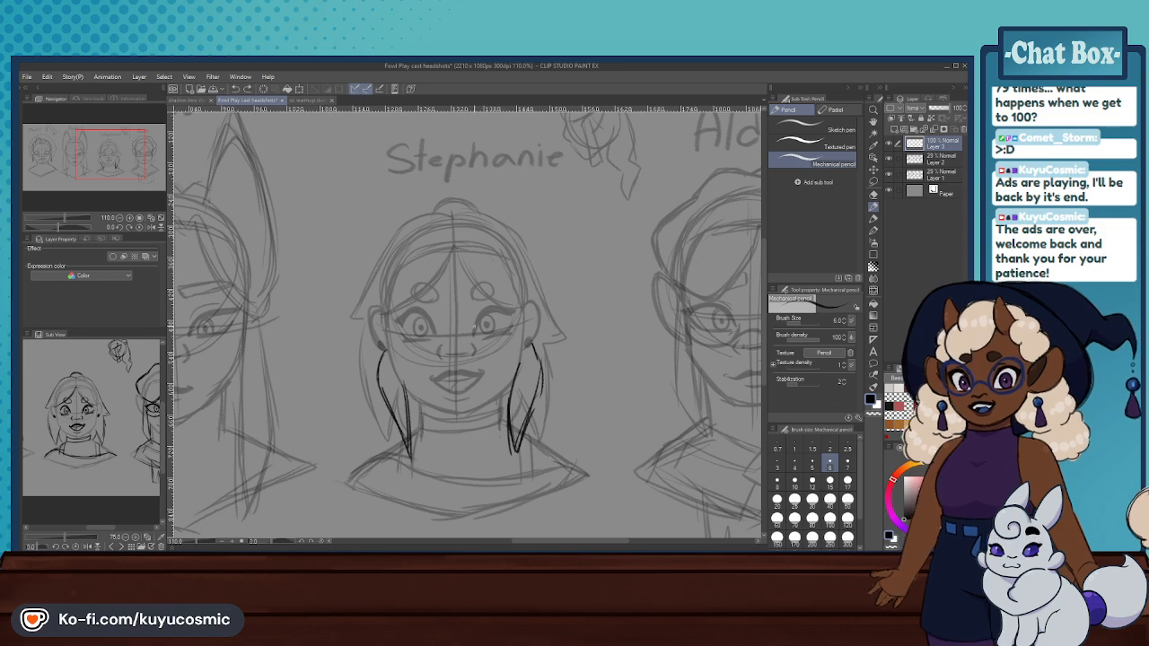
scroll(473, 327, down, 2)
scroll(474, 327, up, 2)
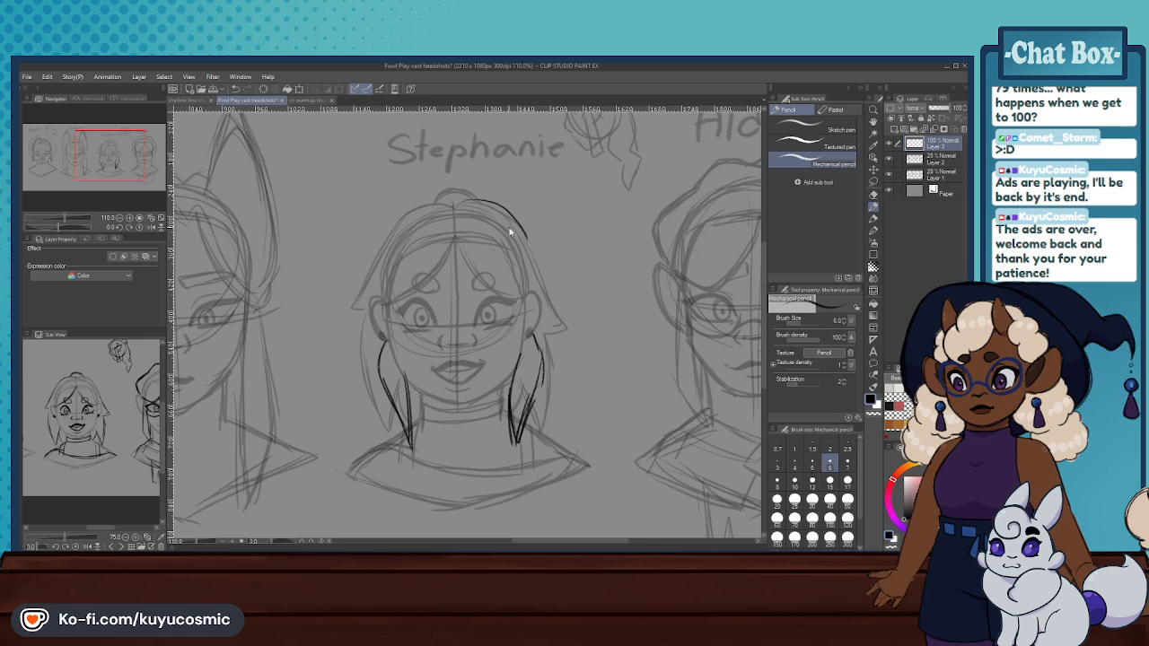
key(ctrl+z)
key(ctrl+z)
- Examine the hairstyles across the cast headshots and compare them with the third character's
scroll(462, 256, down, 5)
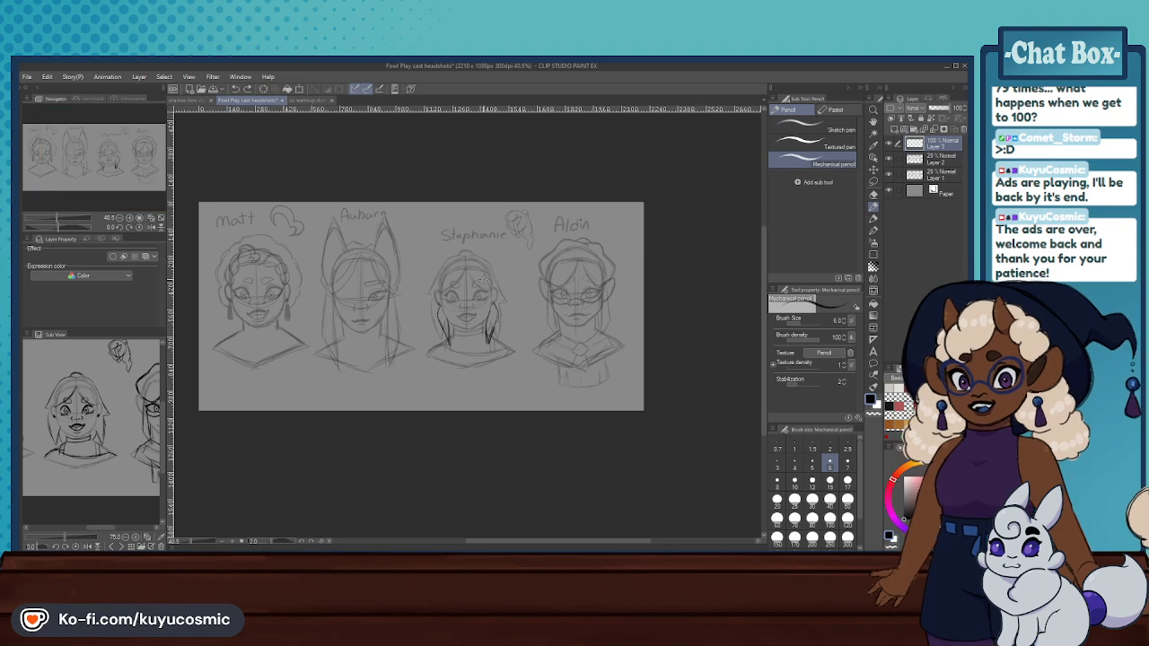
scroll(321, 276, up, 3)
scroll(316, 244, down, 3)
scroll(233, 233, up, 5)
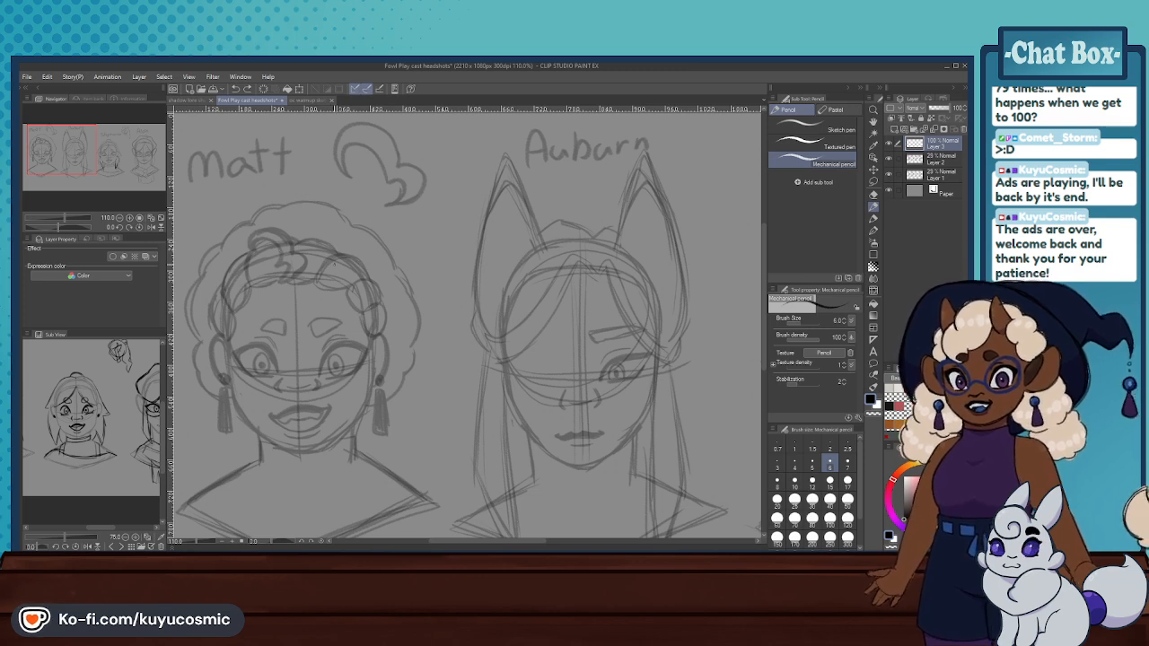
scroll(332, 262, down, 3)
scroll(316, 266, up, 2)
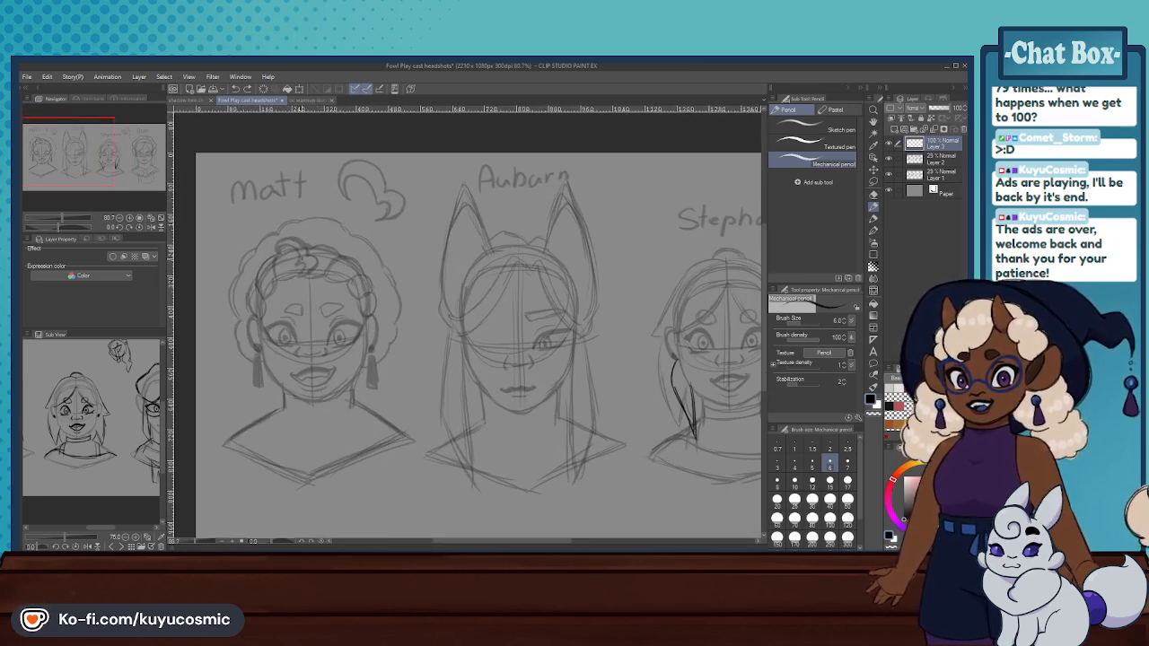
scroll(311, 248, down, 6)
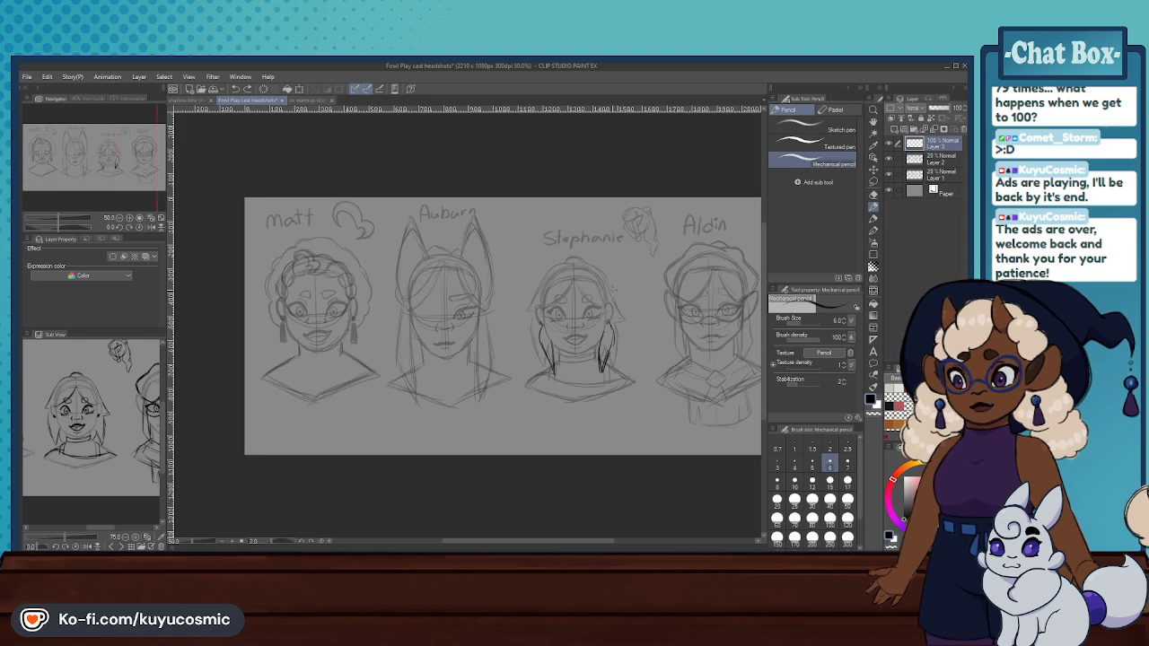
scroll(591, 282, up, 10)
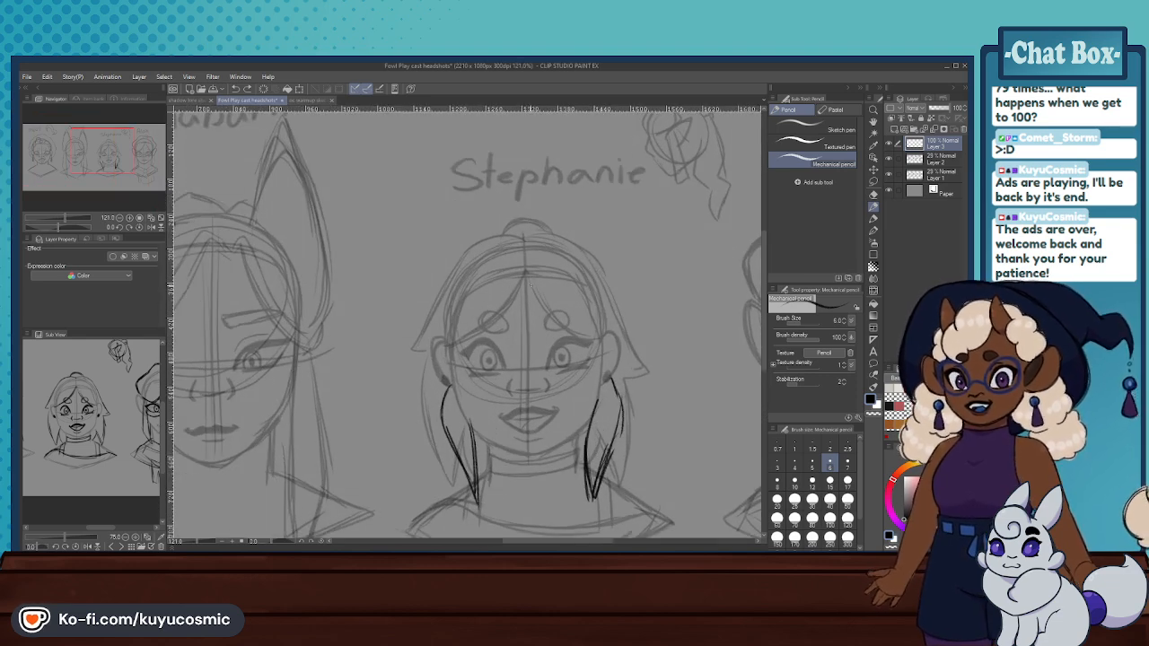
mouse_move(525, 274)
mouse_down()
mouse_move(512, 299)
mouse_move(455, 340)
mouse_up()
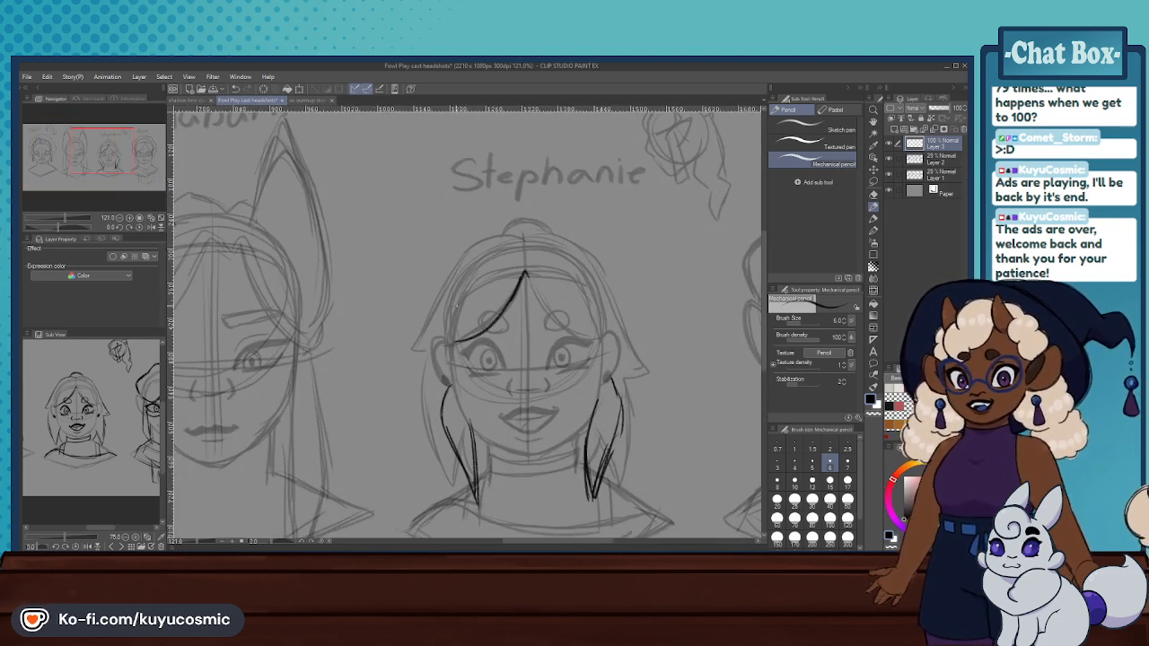
key(ctrl+z)
key(ctrl+z)
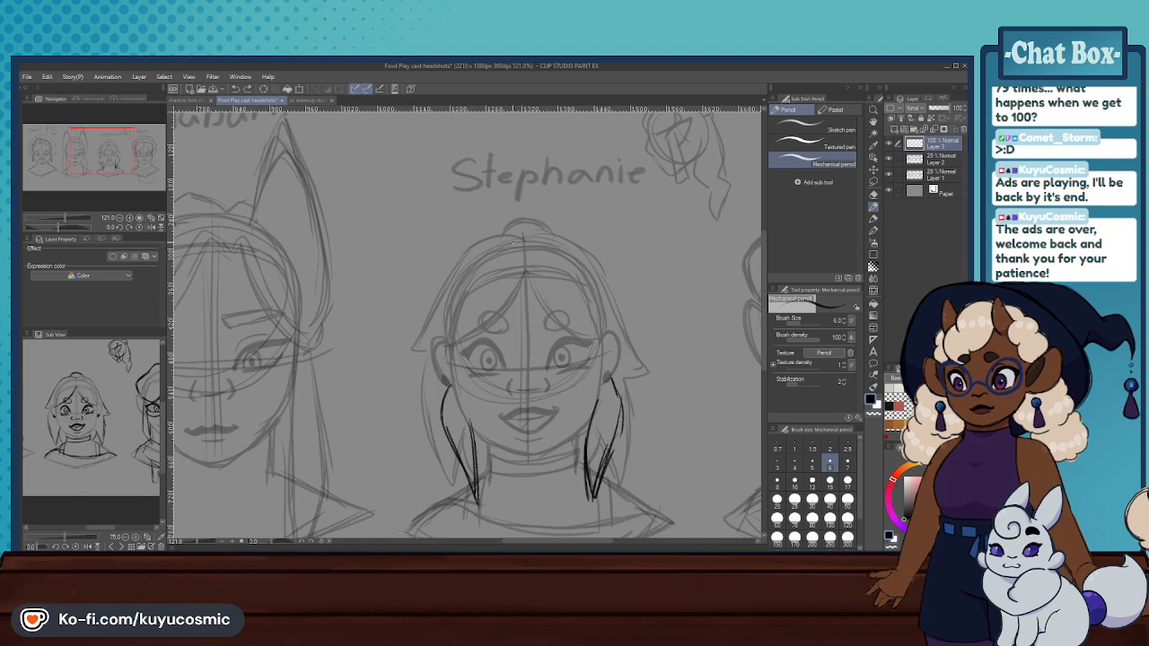
drag(526, 268, 503, 291)
key(ctrl+z)
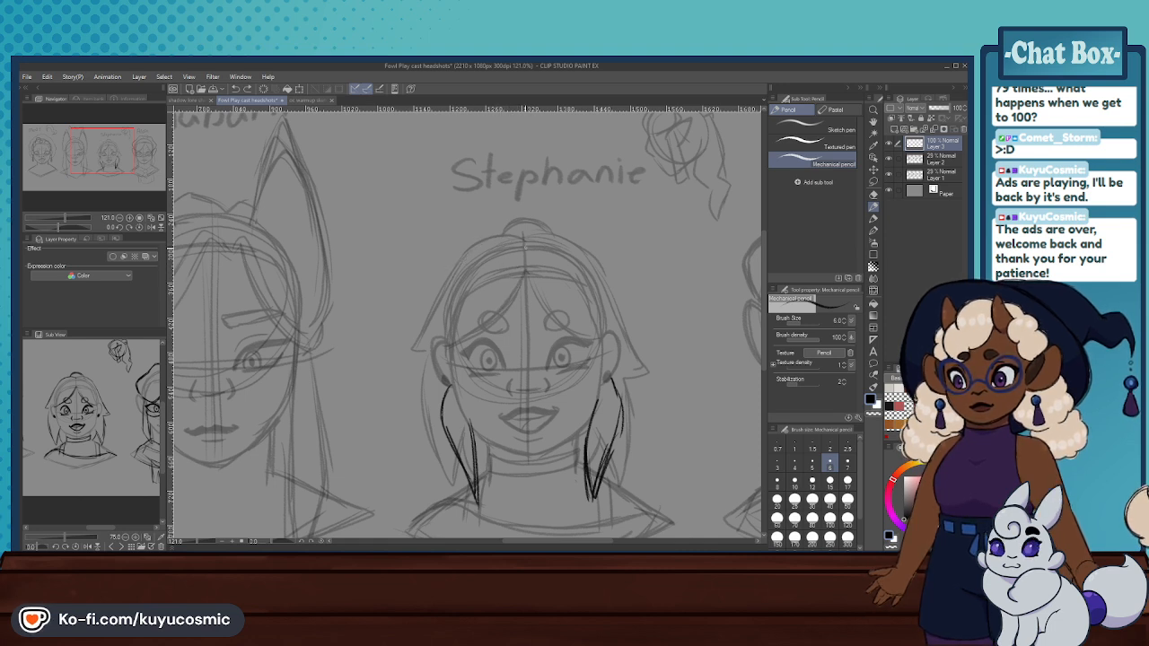
mouse_move(527, 240)
mouse_down()
mouse_move(515, 289)
mouse_move(500, 262)
mouse_move(512, 262)
mouse_move(531, 325)
mouse_up()
key(ctrl+z)
- Sketch a pointed centre fringe lock on the third headshot's forehead with two curves meeting above the nose
key(ctrl+z)
drag(498, 276, 532, 337)
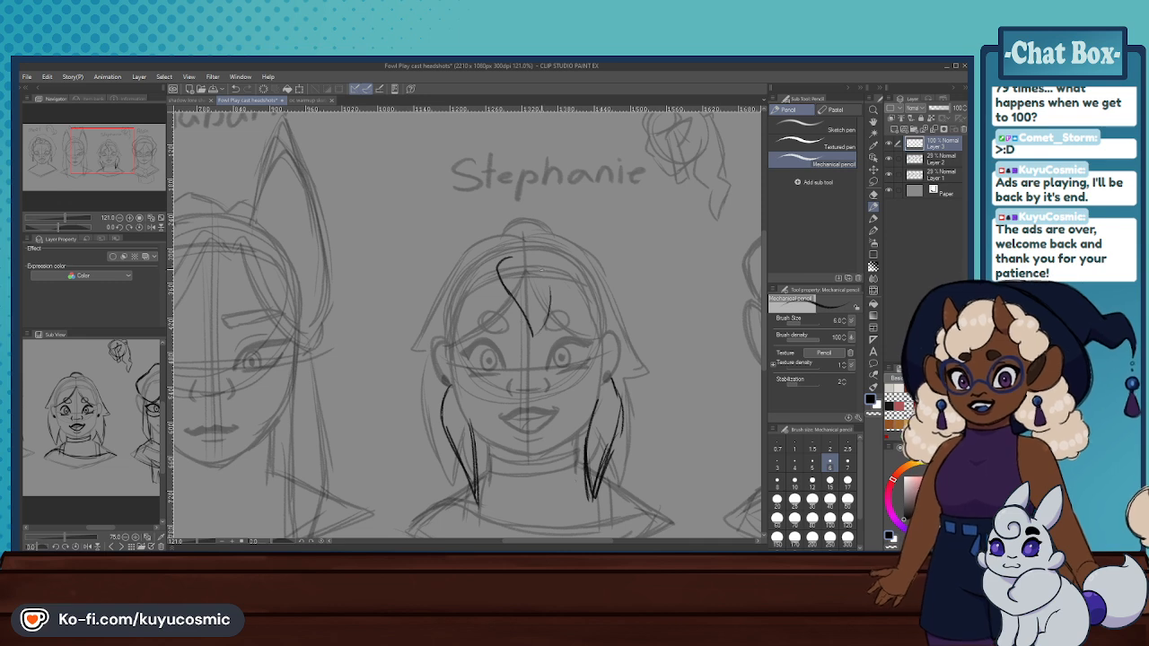
key(ctrl+z)
key(ctrl+z)
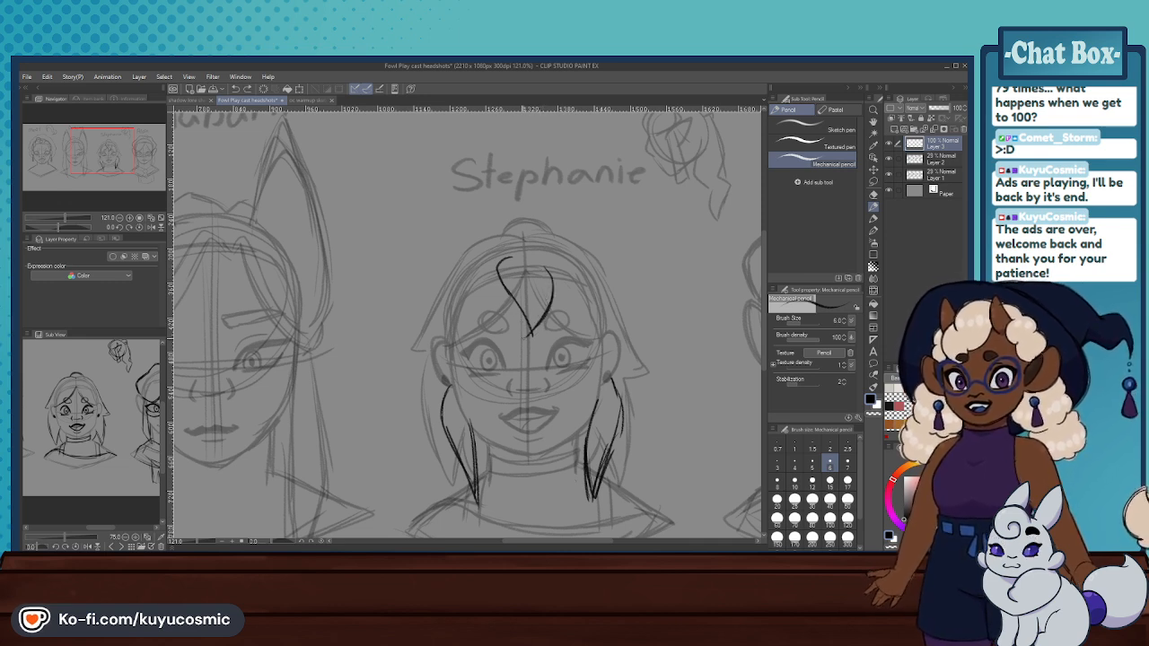
- Sketch one side of the third headshot's crown, flaring into a pointed lock joined to a fringe curve above the brow
key(ctrl+z)
mouse_move(492, 242)
mouse_down()
mouse_move(455, 261)
mouse_move(439, 337)
mouse_up()
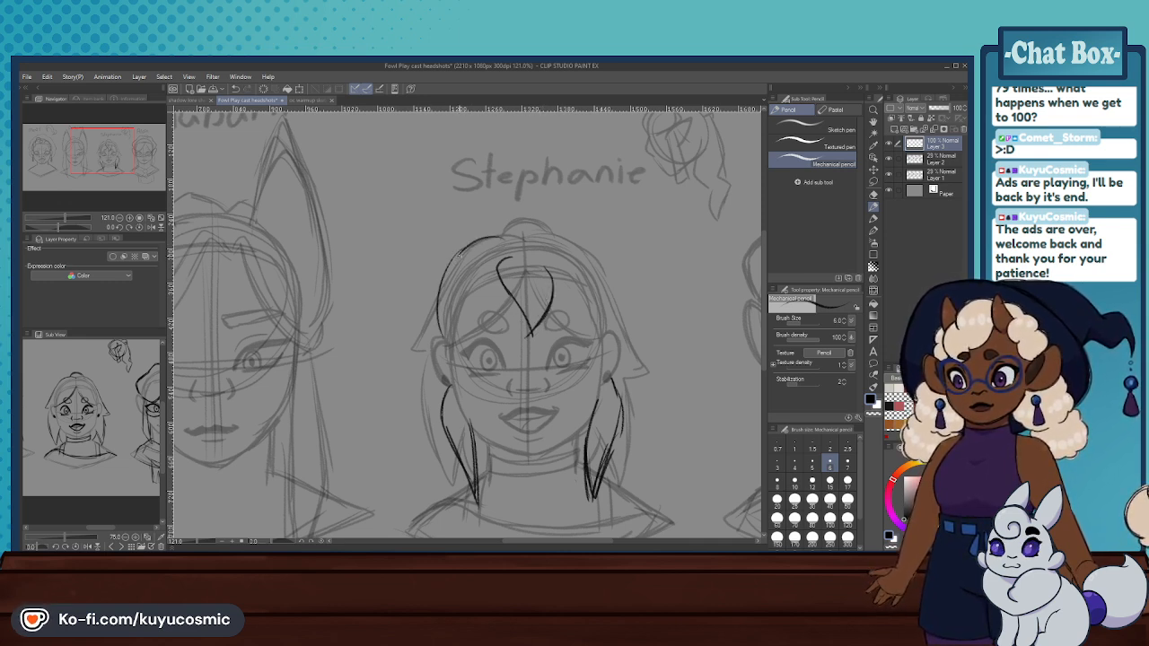
drag(453, 263, 438, 369)
key(ctrl+z)
key(ctrl+z)
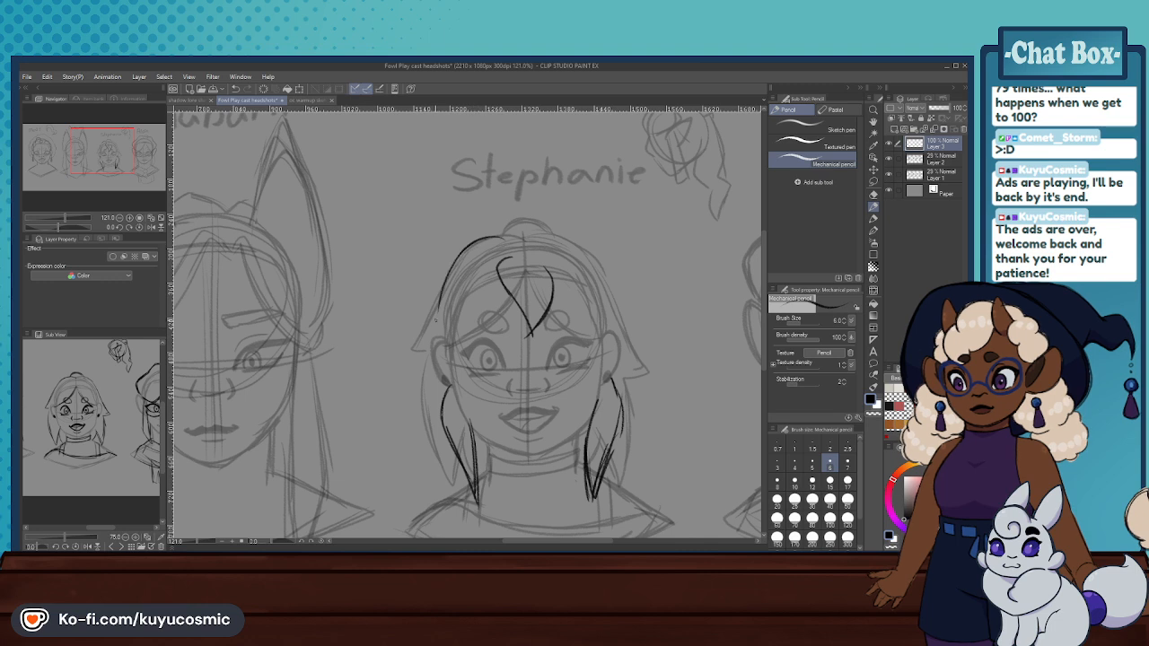
drag(457, 258, 426, 348)
mouse_move(450, 283)
mouse_down()
mouse_move(420, 347)
mouse_move(483, 310)
mouse_move(444, 350)
mouse_up()
key(ctrl+z)
key(ctrl+z)
mouse_move(498, 309)
mouse_down()
mouse_move(468, 334)
mouse_move(424, 349)
mouse_up()
drag(452, 283, 431, 342)
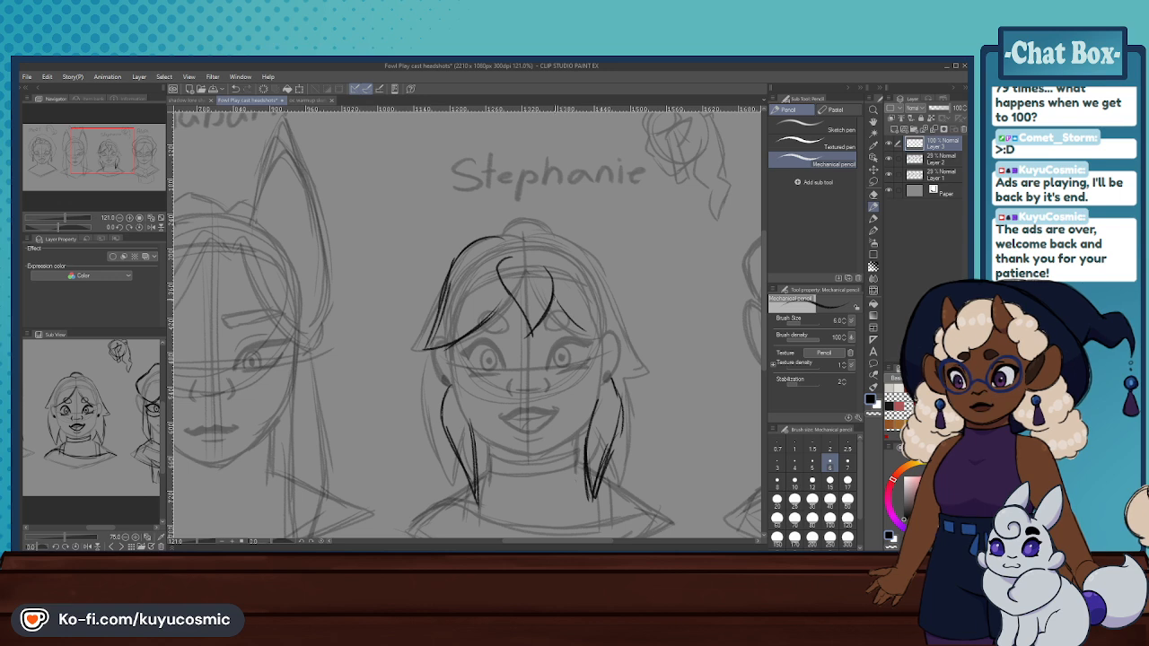
key(ctrl+z)
key(ctrl+z)
- Sketch the opposite fringe curve and complete the crown outline over the top and other side of the third headshot
mouse_move(554, 298)
mouse_down()
mouse_move(599, 335)
mouse_move(590, 332)
mouse_up()
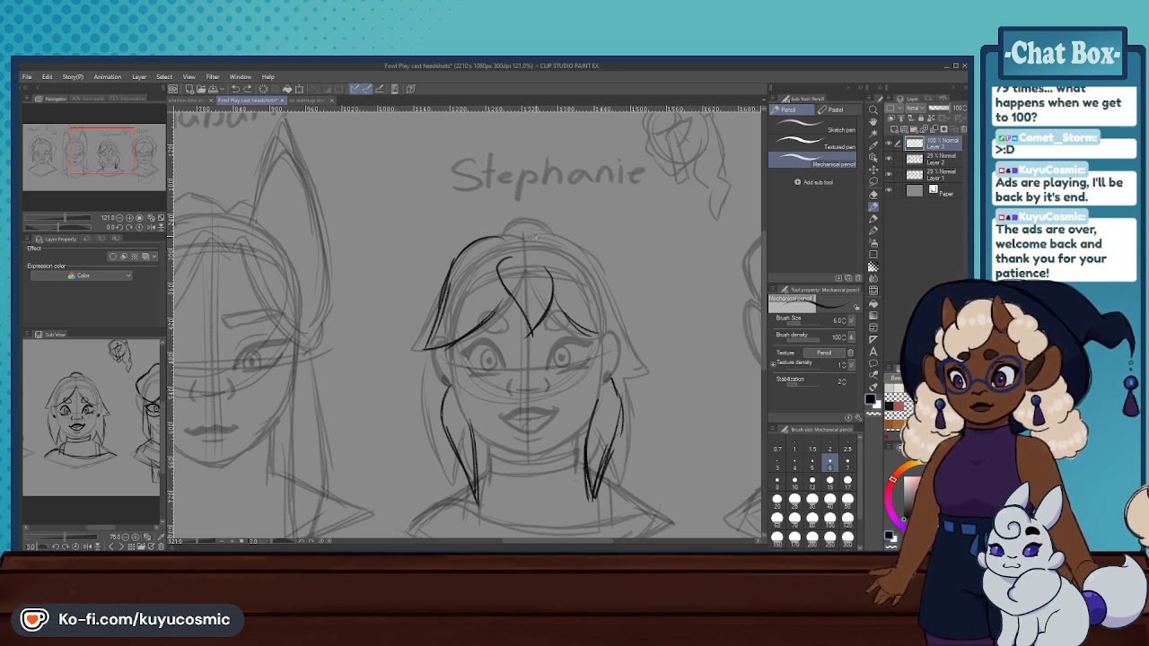
mouse_move(537, 236)
mouse_down()
mouse_move(491, 229)
mouse_move(463, 255)
mouse_up()
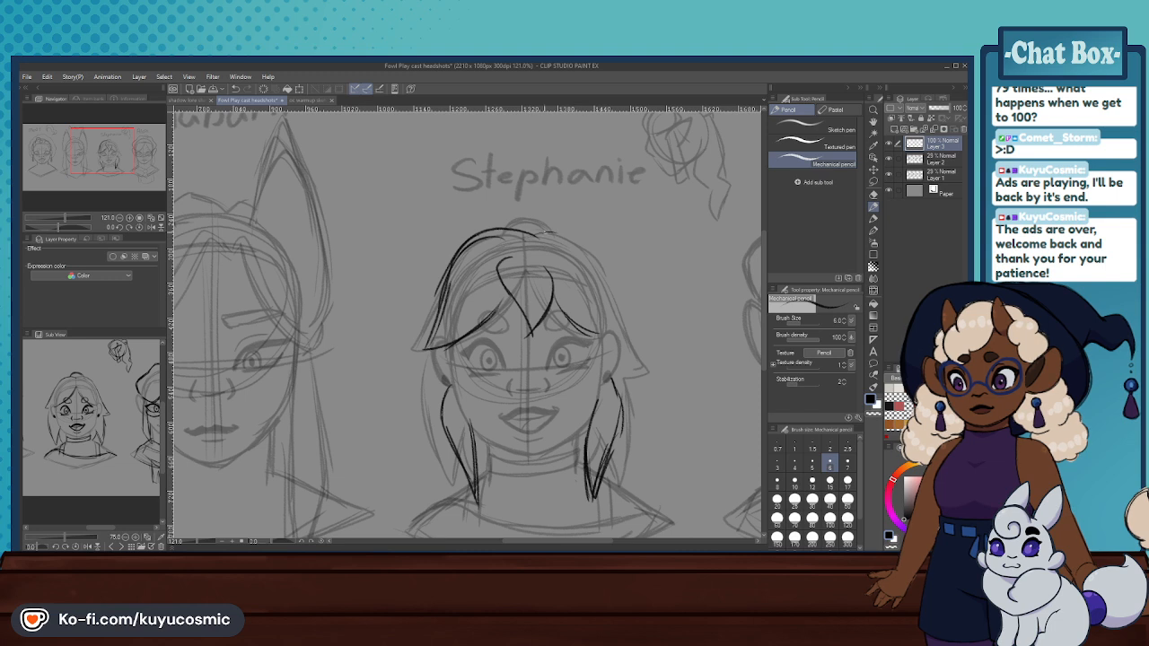
mouse_move(544, 231)
mouse_down()
mouse_move(599, 272)
mouse_move(614, 325)
mouse_up()
mouse_move(543, 233)
mouse_down()
mouse_move(605, 267)
mouse_move(610, 302)
mouse_up()
- Sketch flicked, rounded back-hair locks beside the neck on both sides of the third headshot
mouse_move(621, 358)
mouse_down()
mouse_move(634, 379)
mouse_move(652, 360)
mouse_up()
key(ctrl+z)
mouse_move(651, 361)
mouse_down()
mouse_move(651, 437)
mouse_move(631, 470)
mouse_up()
key(ctrl+z)
mouse_move(643, 431)
mouse_down()
mouse_move(636, 458)
mouse_move(606, 484)
mouse_up()
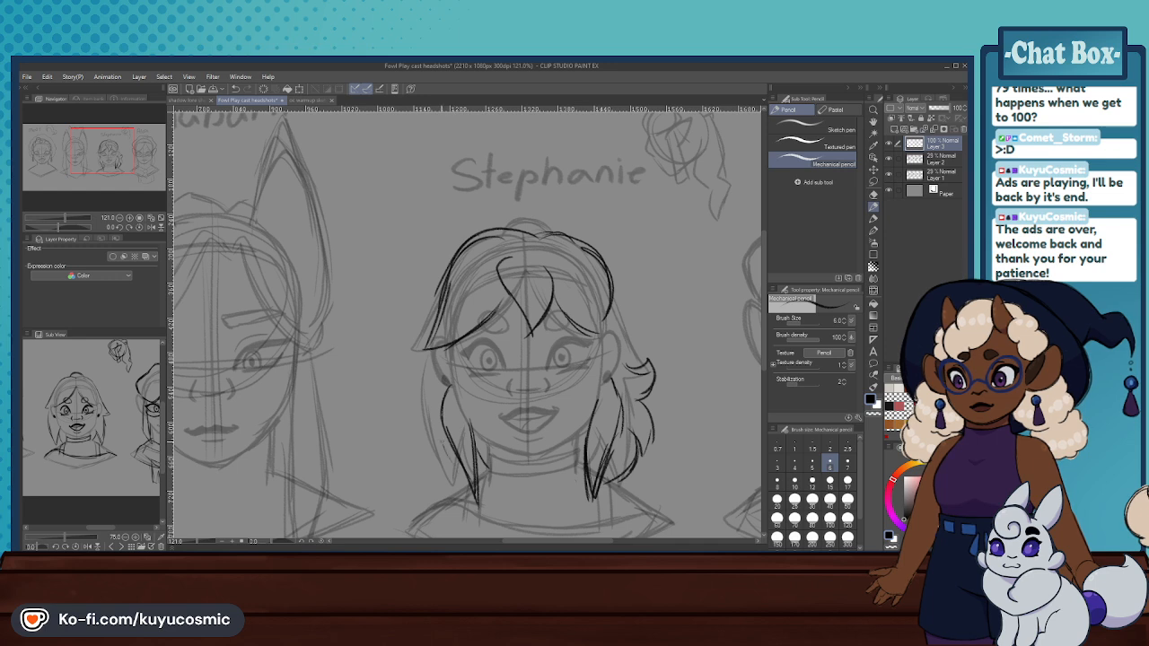
key(ctrl+z)
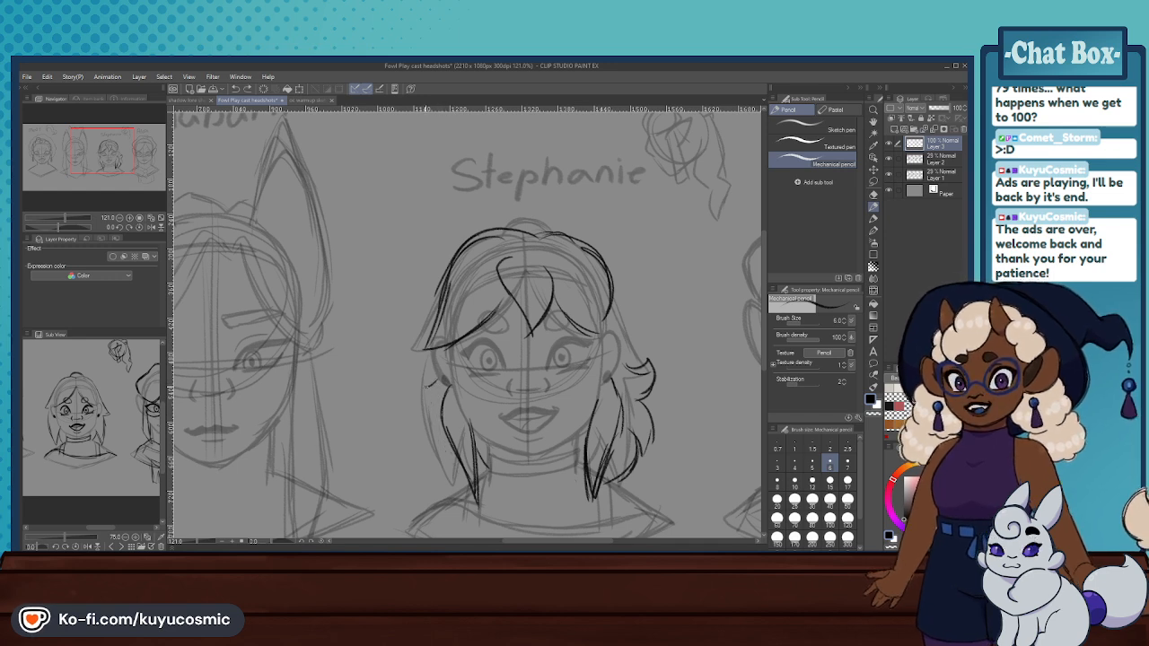
mouse_move(438, 379)
mouse_down()
mouse_move(423, 405)
mouse_move(425, 378)
mouse_move(429, 450)
mouse_up()
key(ctrl+z)
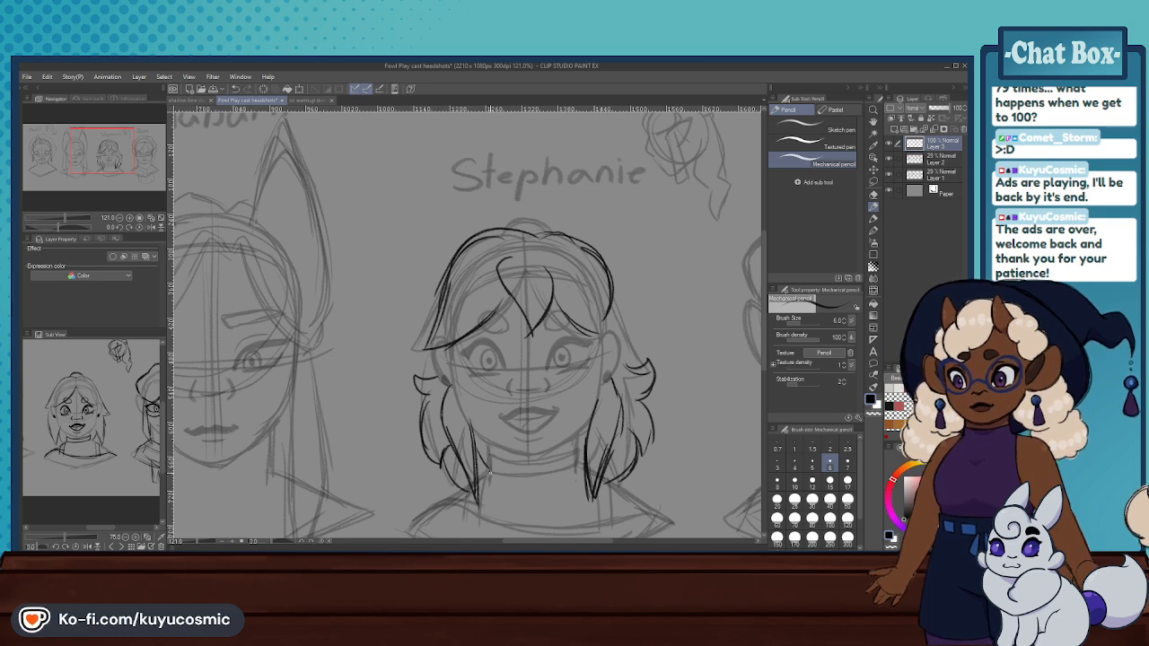
- Undo the third headshot's flicked back hair and erase the new crown and fringe strokes with the Hard eraser
scroll(545, 359, down, 2)
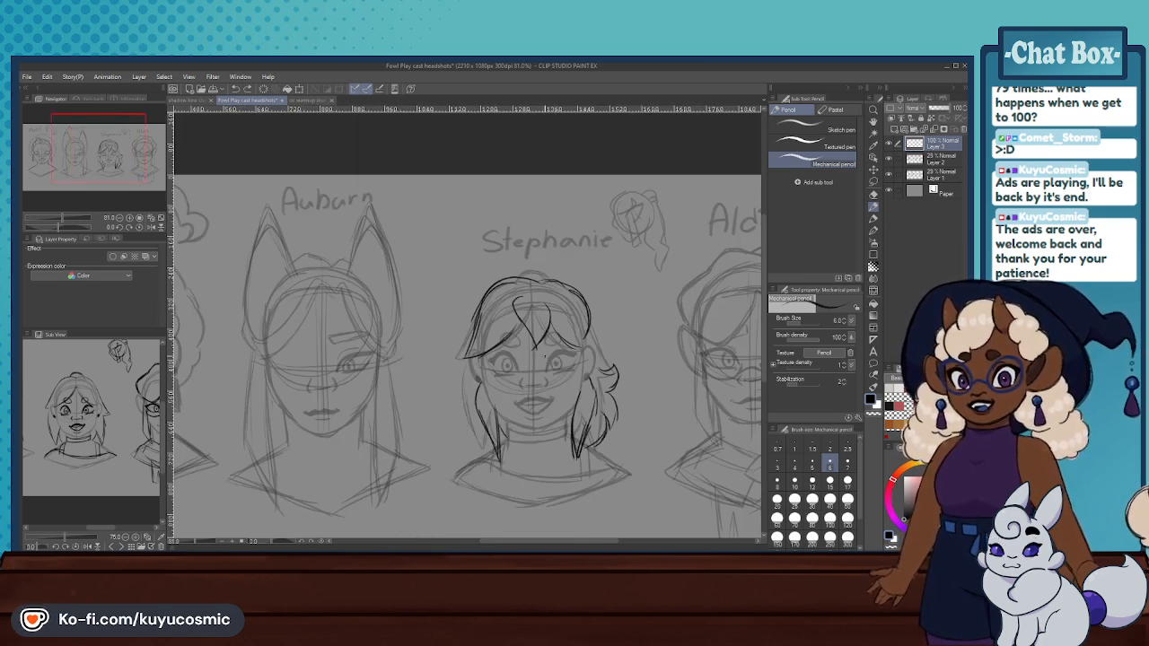
key(ctrl+z)
key(ctrl+z)
key(ctrl+z)
key(ctrl+z)
key(ctrl+z)
key(ctrl+z)
scroll(545, 356, up, 1)
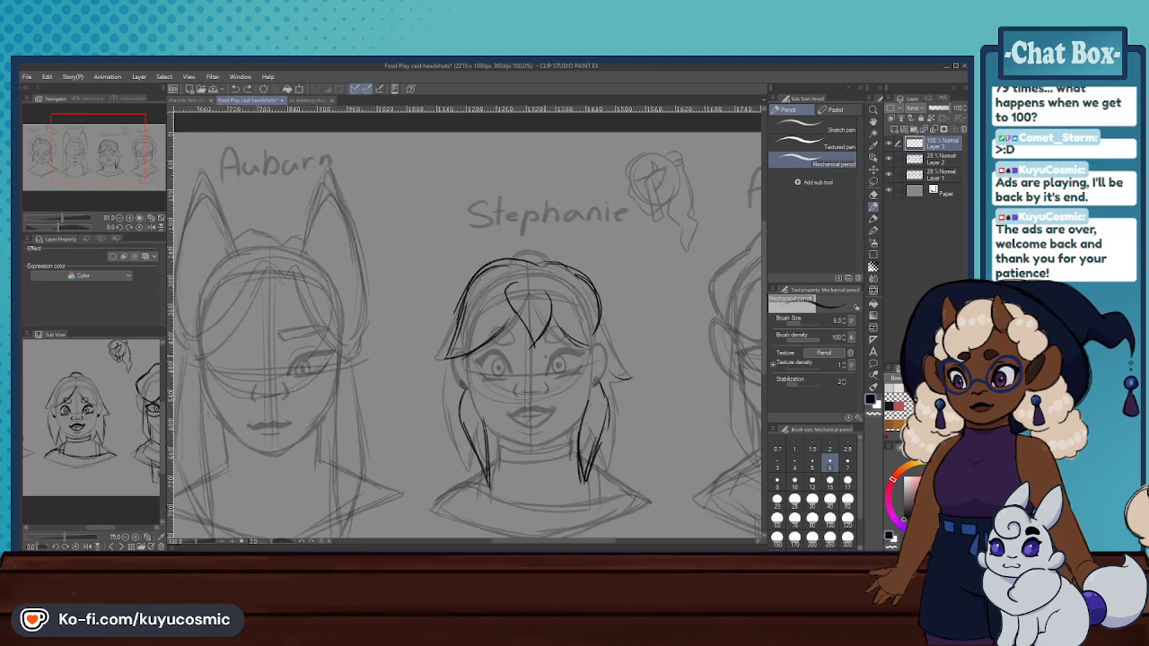
click(873, 194)
mouse_move(565, 305)
mouse_down()
mouse_move(572, 275)
mouse_move(513, 337)
mouse_move(480, 332)
mouse_up()
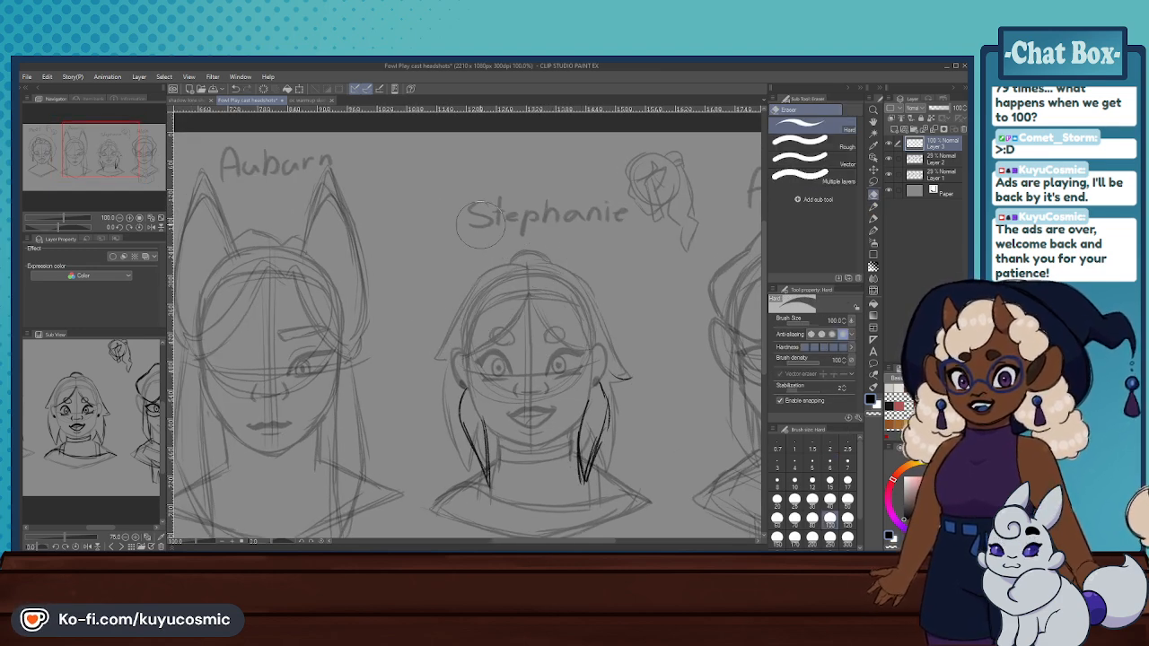
- Try to sketch one side of the third headshot's parted fringe and a raised crown curve with the Mechanical pencil
scroll(555, 306, down, 2)
scroll(552, 306, up, 2)
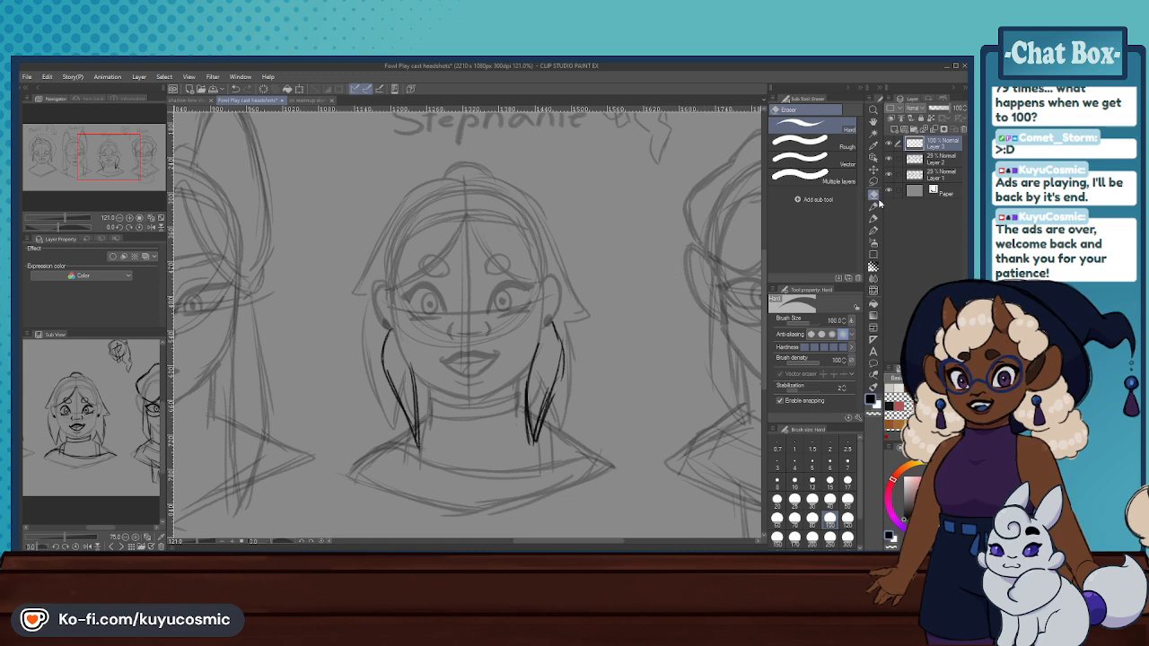
key(p)
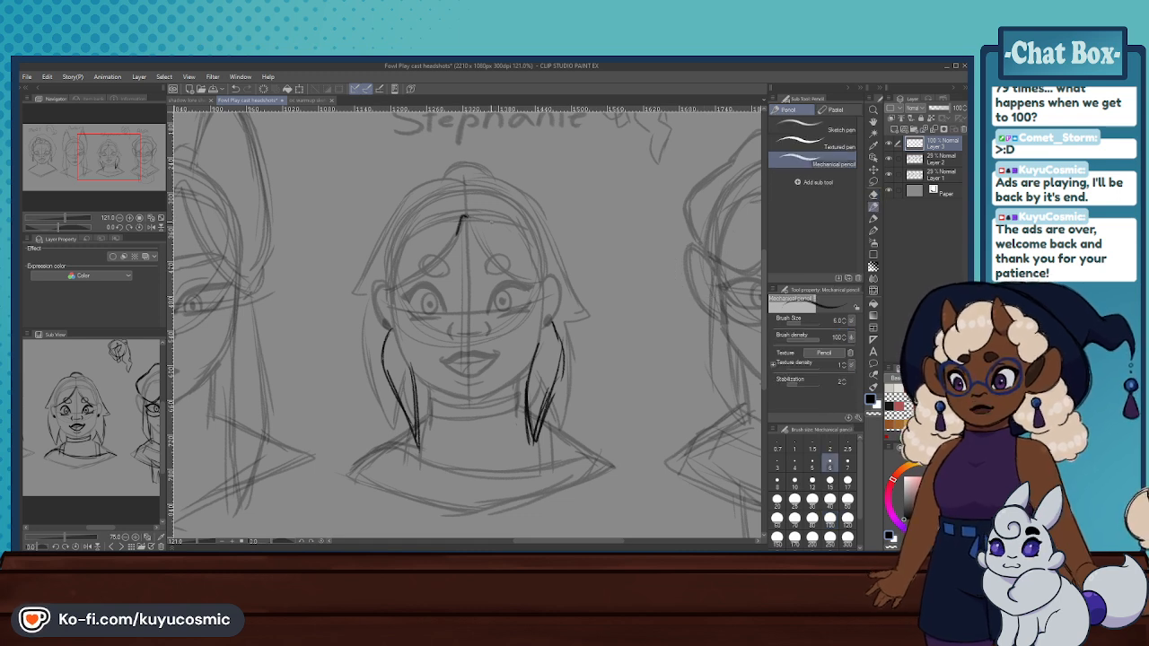
drag(468, 217, 439, 264)
key(ctrl+z)
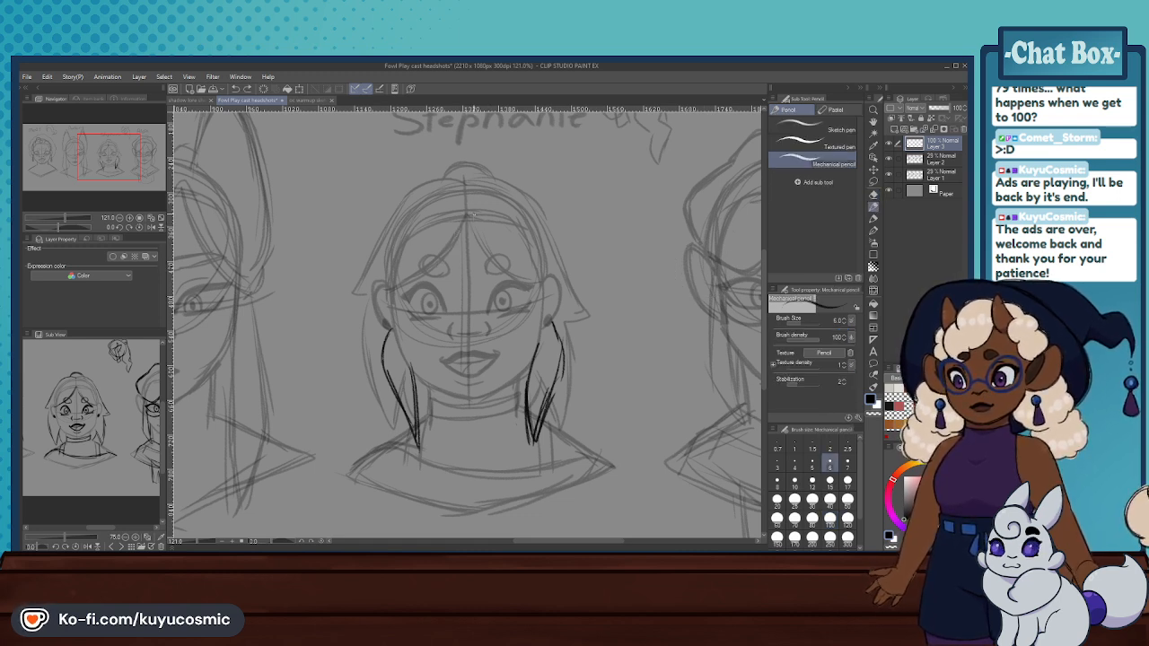
drag(473, 215, 392, 293)
key(ctrl+z)
drag(425, 164, 374, 219)
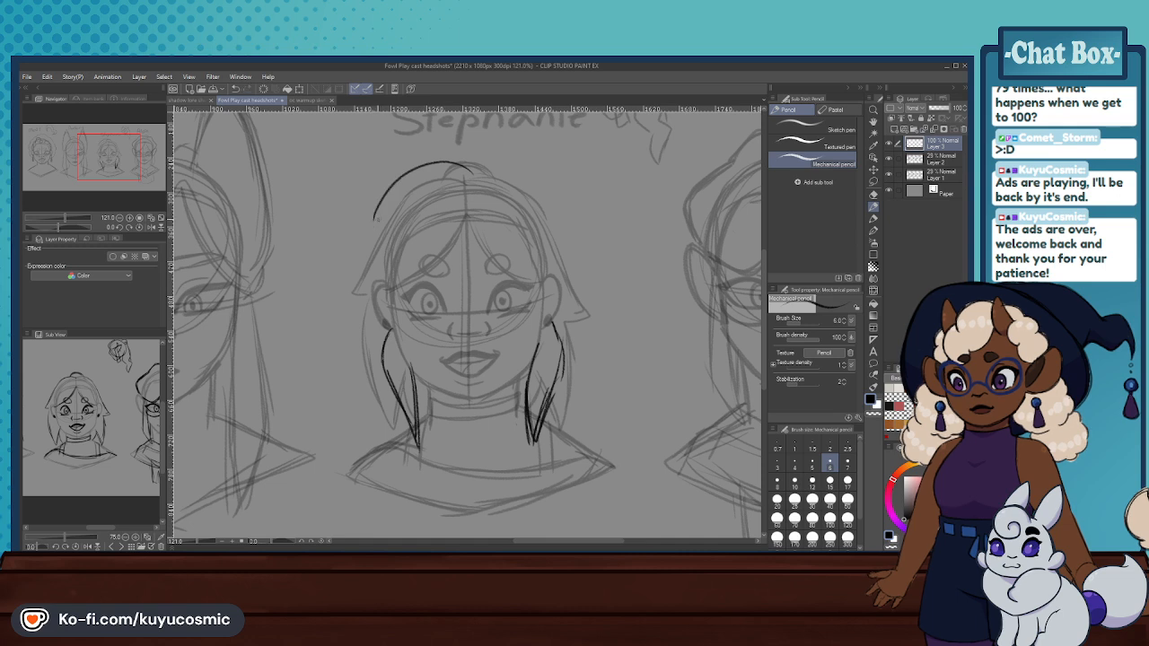
key(ctrl+z)
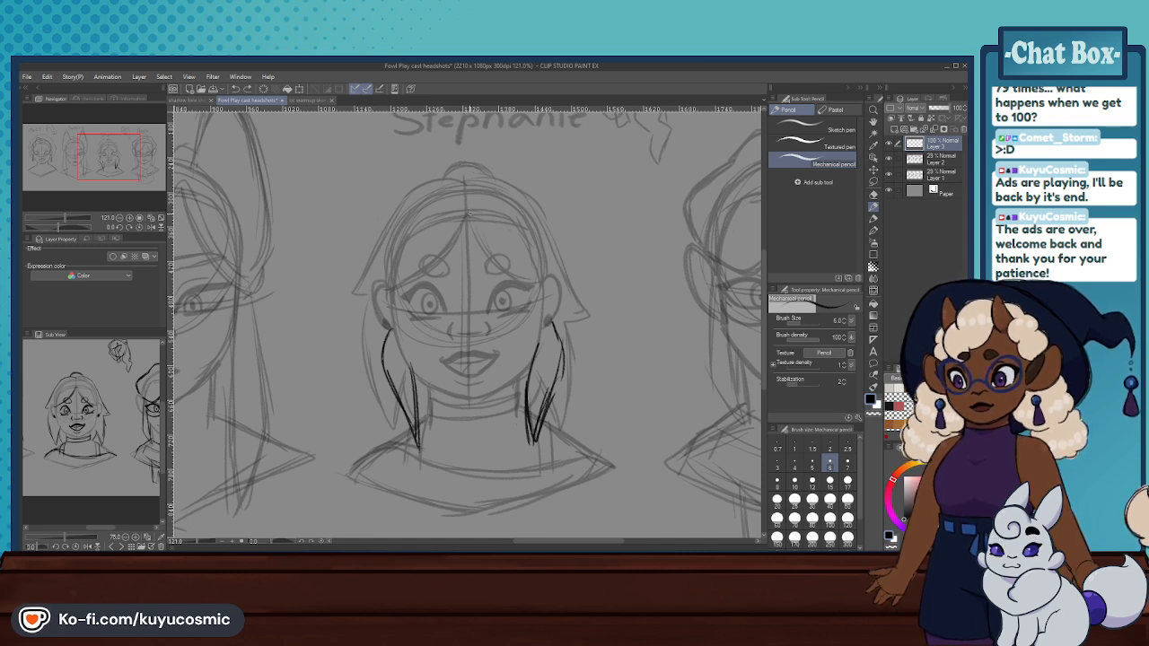
- Try to sketch a centre-parted fringe curving over both brows of the third headshot, and undo it
mouse_move(468, 217)
mouse_down()
mouse_move(438, 262)
mouse_move(387, 271)
mouse_up()
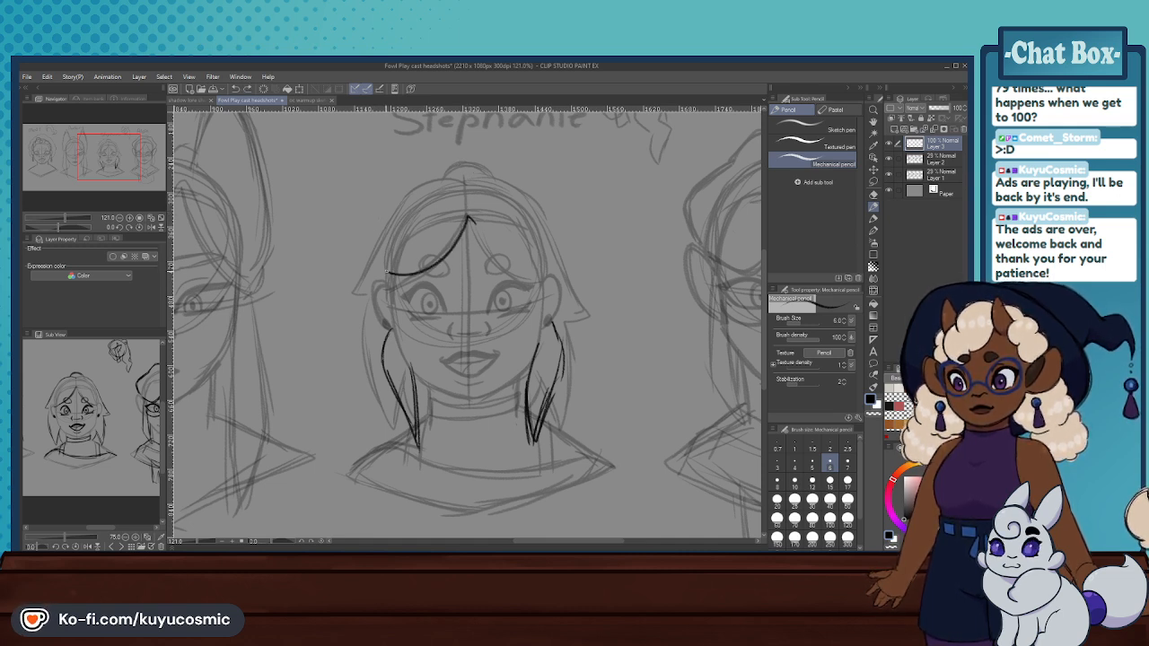
key(ctrl+z)
key(ctrl+z)
drag(445, 239, 389, 296)
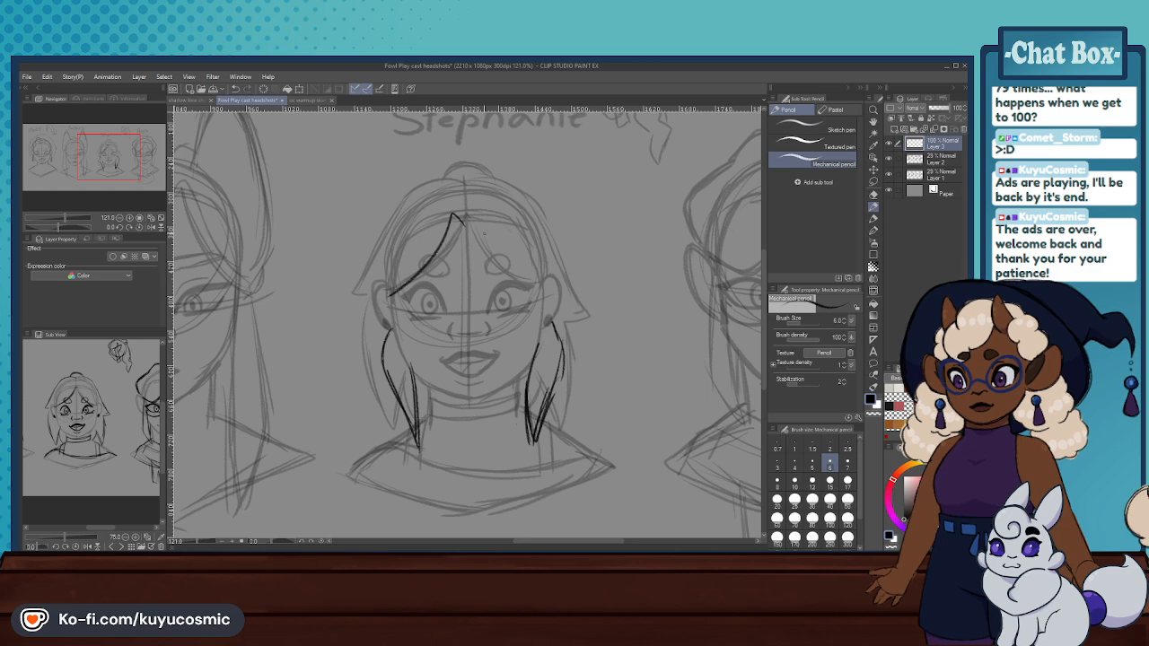
drag(465, 217, 531, 280)
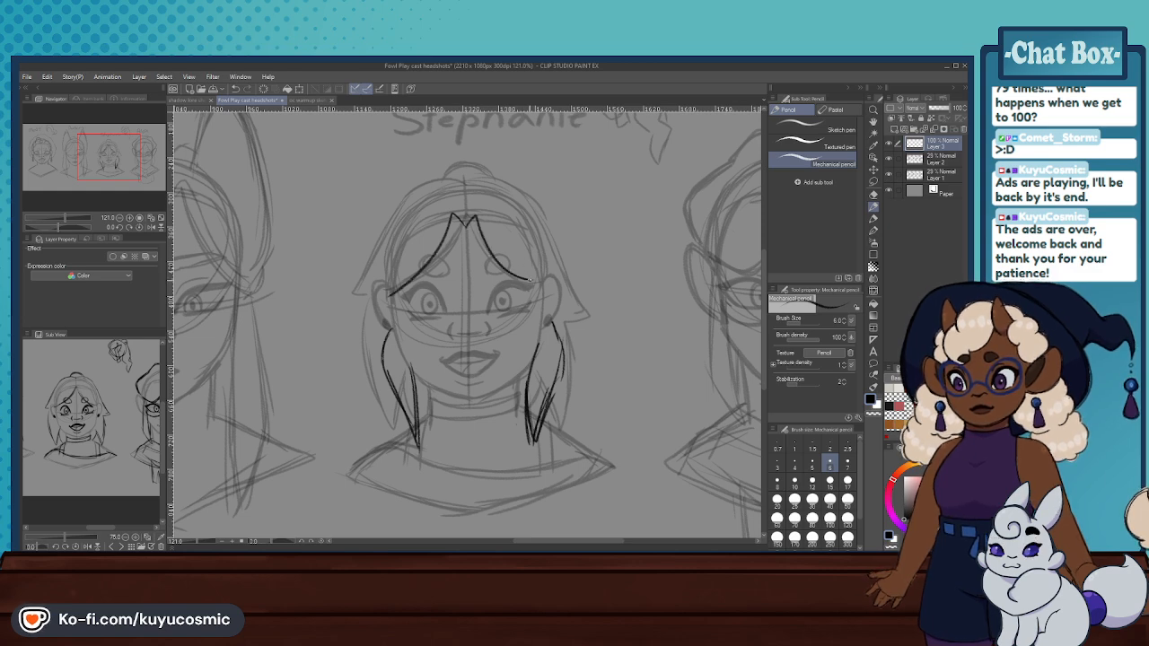
scroll(455, 227, down, 5)
scroll(486, 235, down, 2)
scroll(388, 219, up, 2)
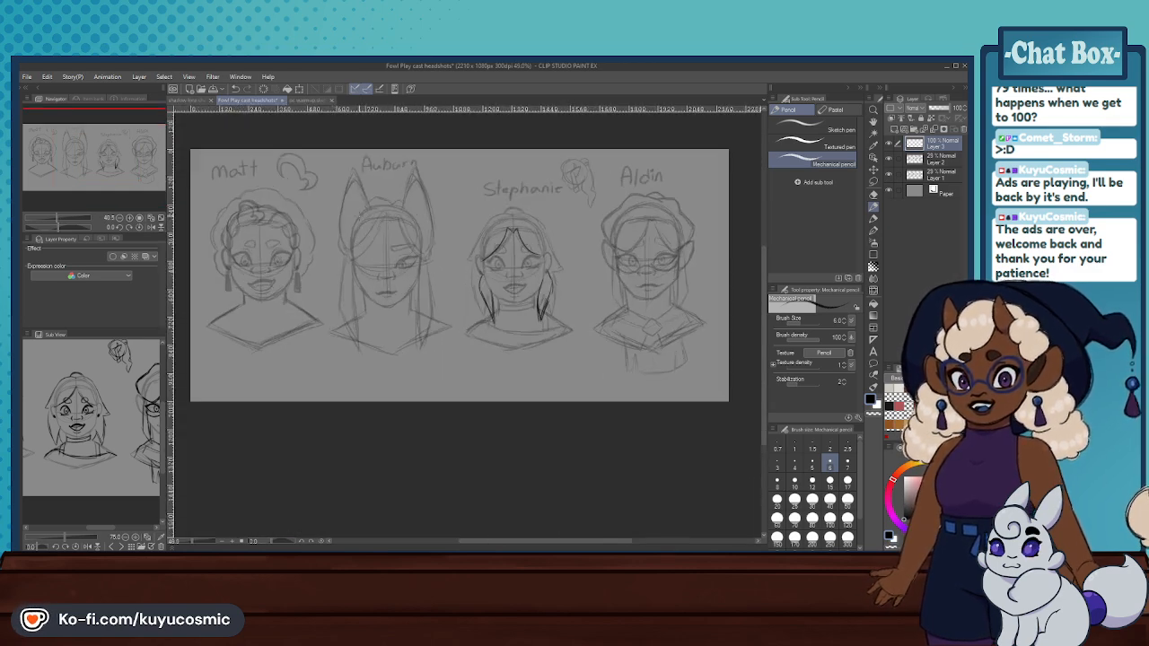
scroll(386, 217, down, 1)
key(ctrl+z)
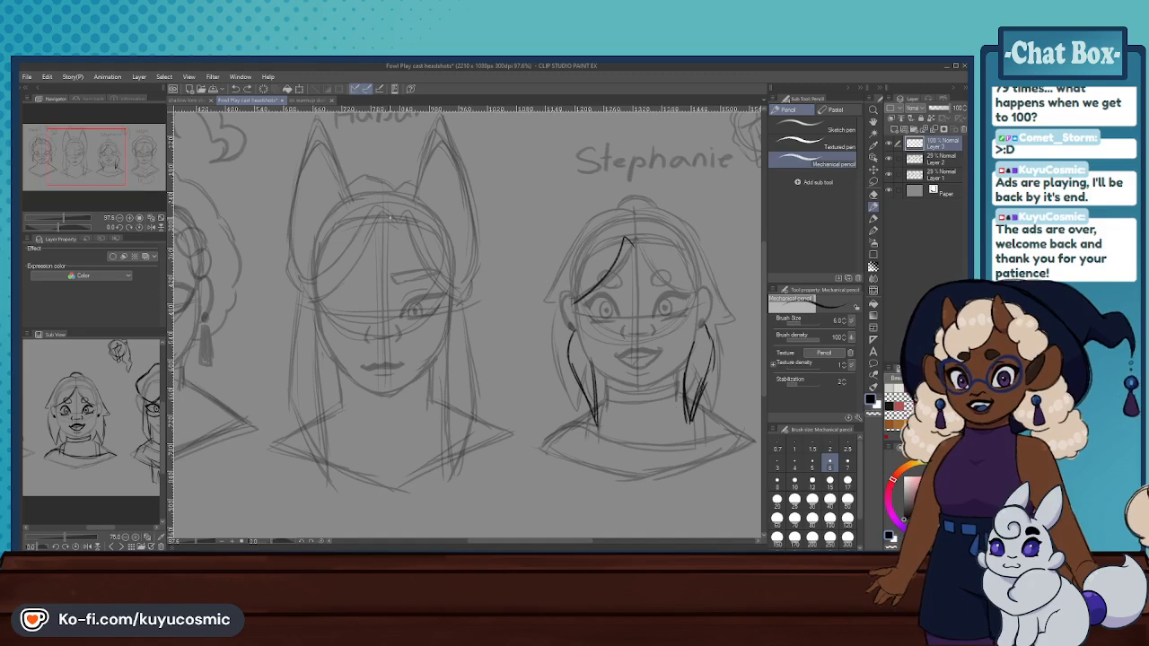
key(ctrl+z)
- Look over the four cast headshots and compare them with the warmup sketch document
scroll(389, 217, down, 2)
scroll(648, 217, up, 1)
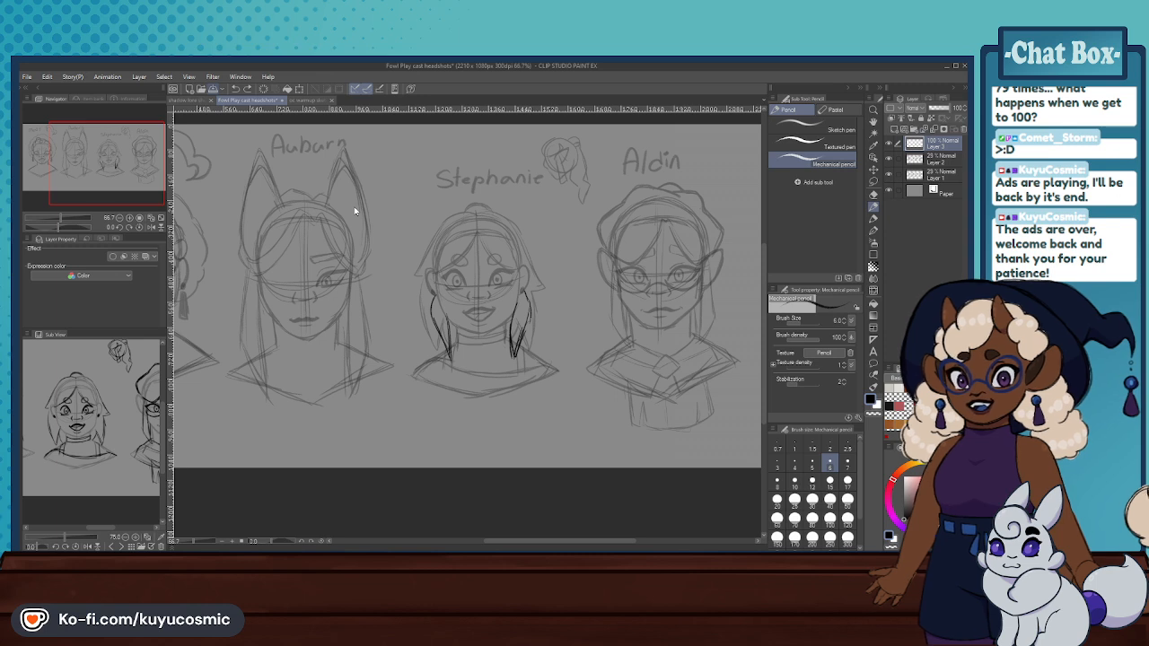
key(alt+Tab)
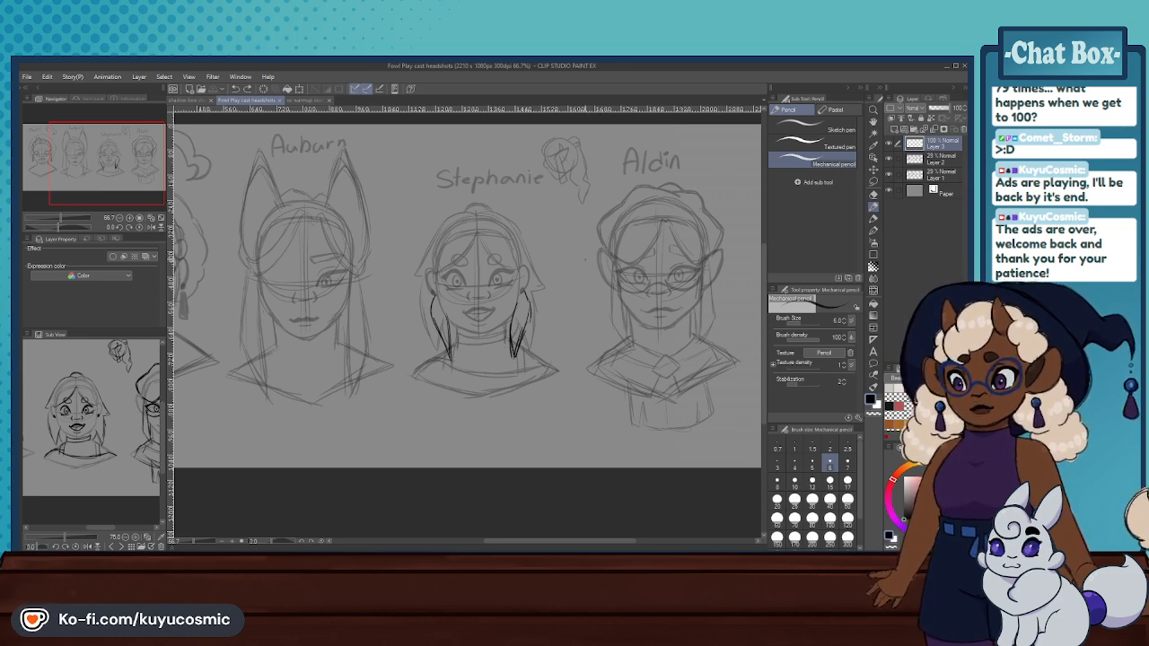
scroll(530, 265, down, 2)
scroll(320, 235, up, 2)
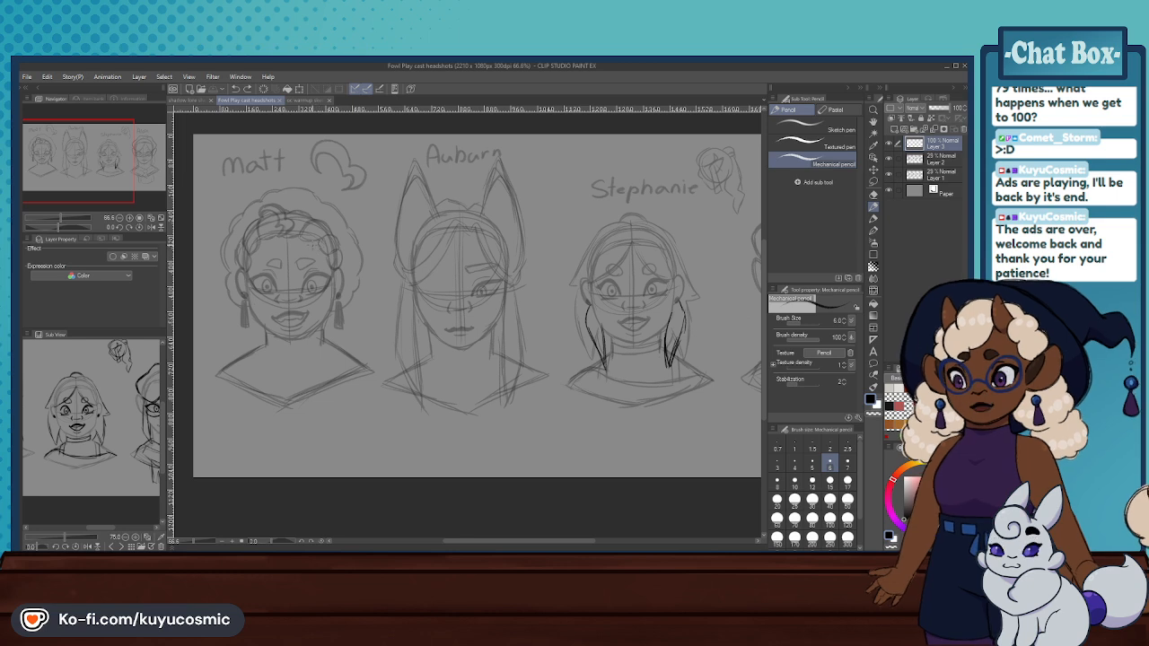
scroll(319, 235, down, 1)
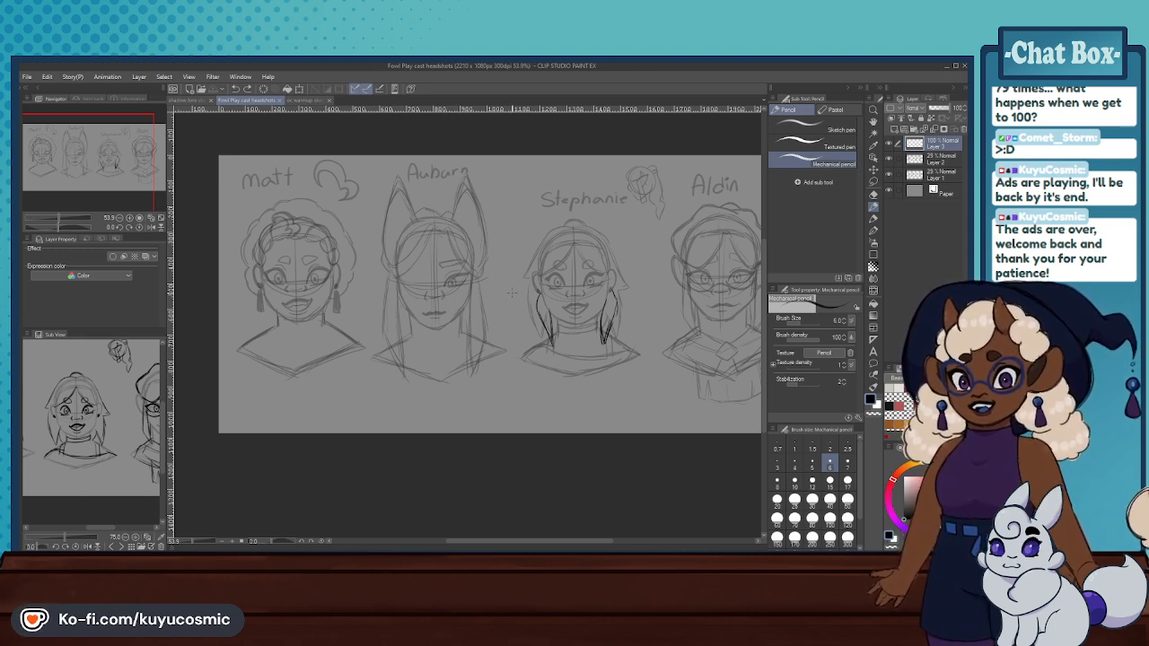
click(306, 100)
click(253, 99)
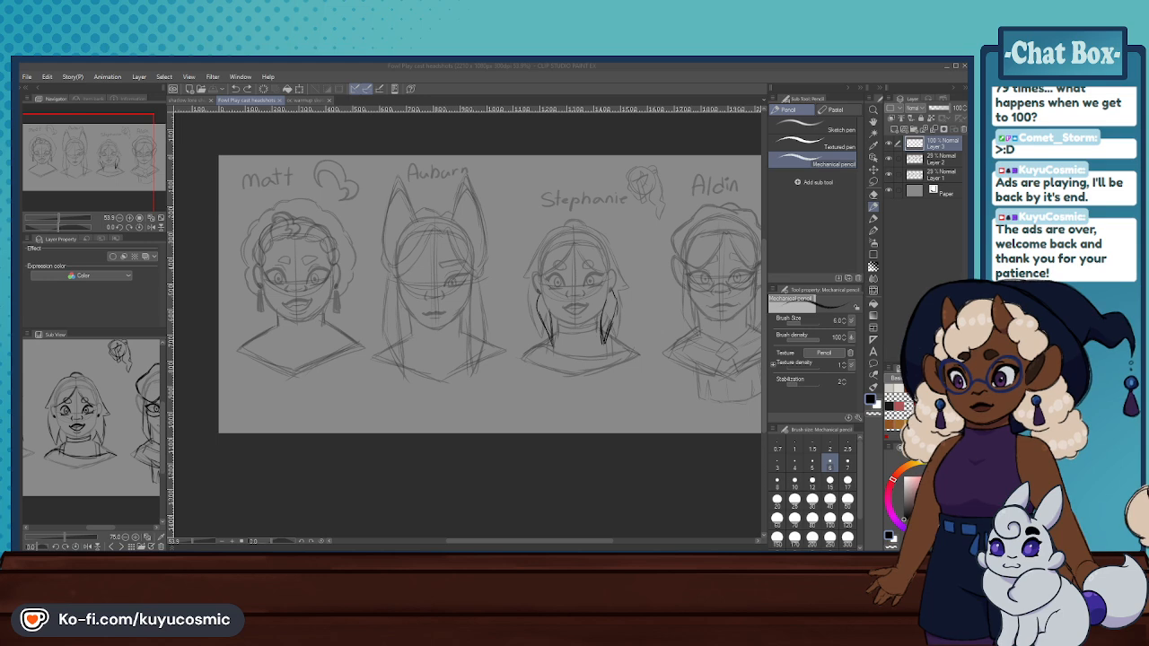
key(alt+Tab)
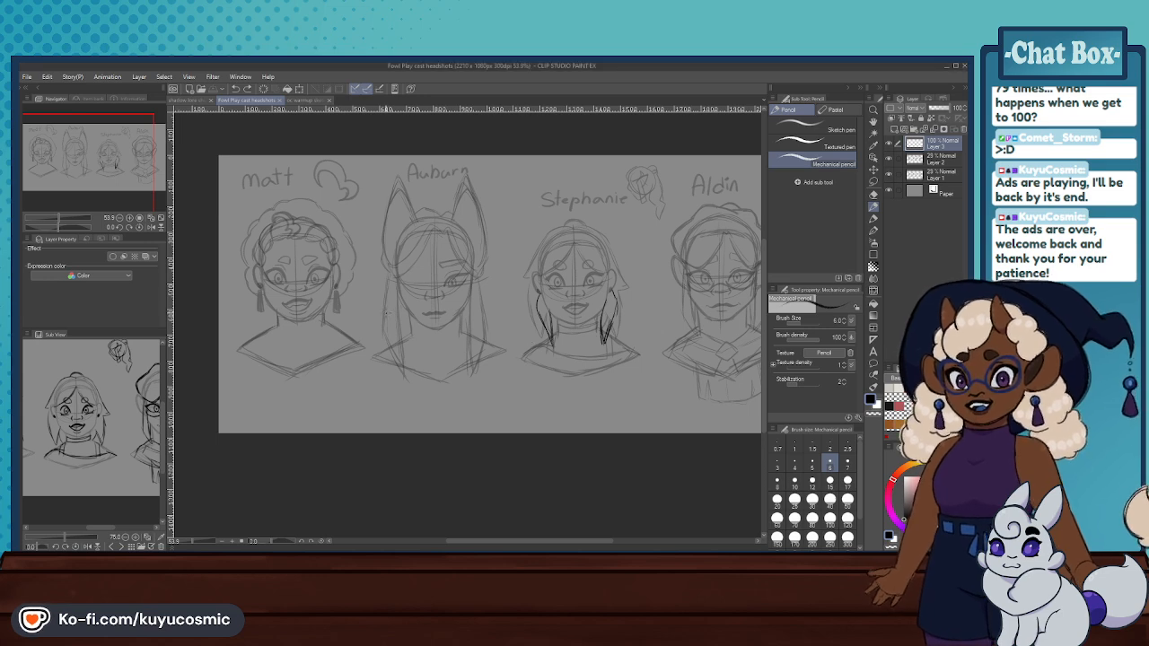
- Handwrite the note "Stupid" above the open side of the second headshot, with an arrow pointing at that side
scroll(412, 327, down, 3)
scroll(521, 238, up, 6)
scroll(468, 253, up, 2)
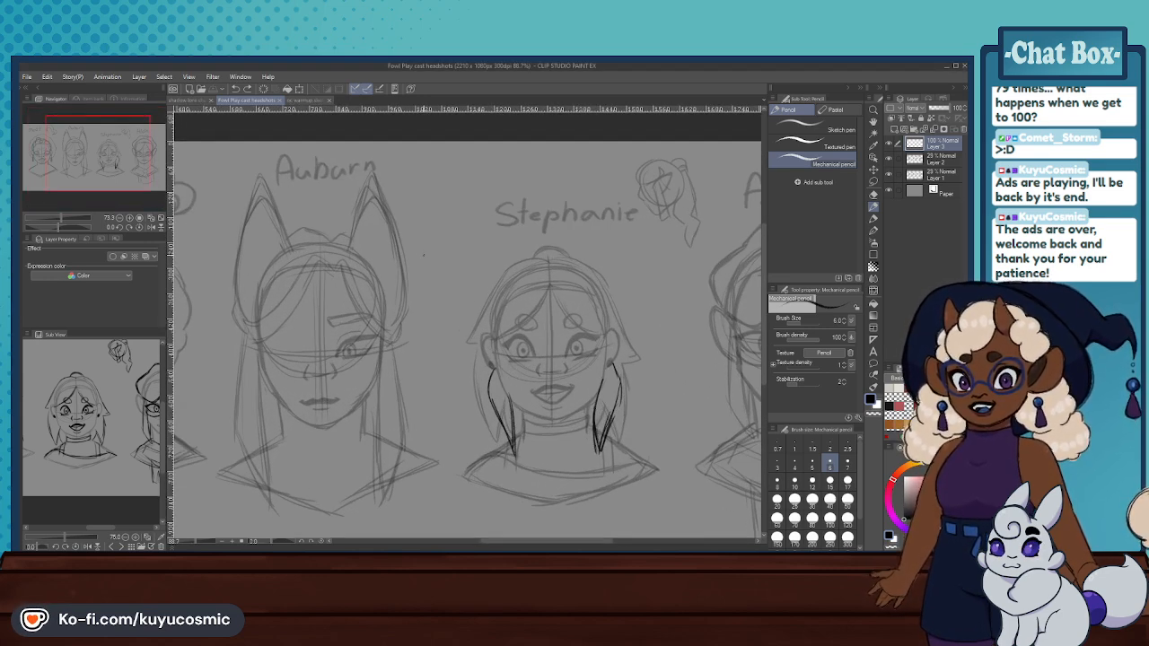
mouse_move(408, 209)
mouse_down()
mouse_move(418, 217)
mouse_move(428, 198)
mouse_up()
drag(423, 191, 446, 200)
key(ctrl+z)
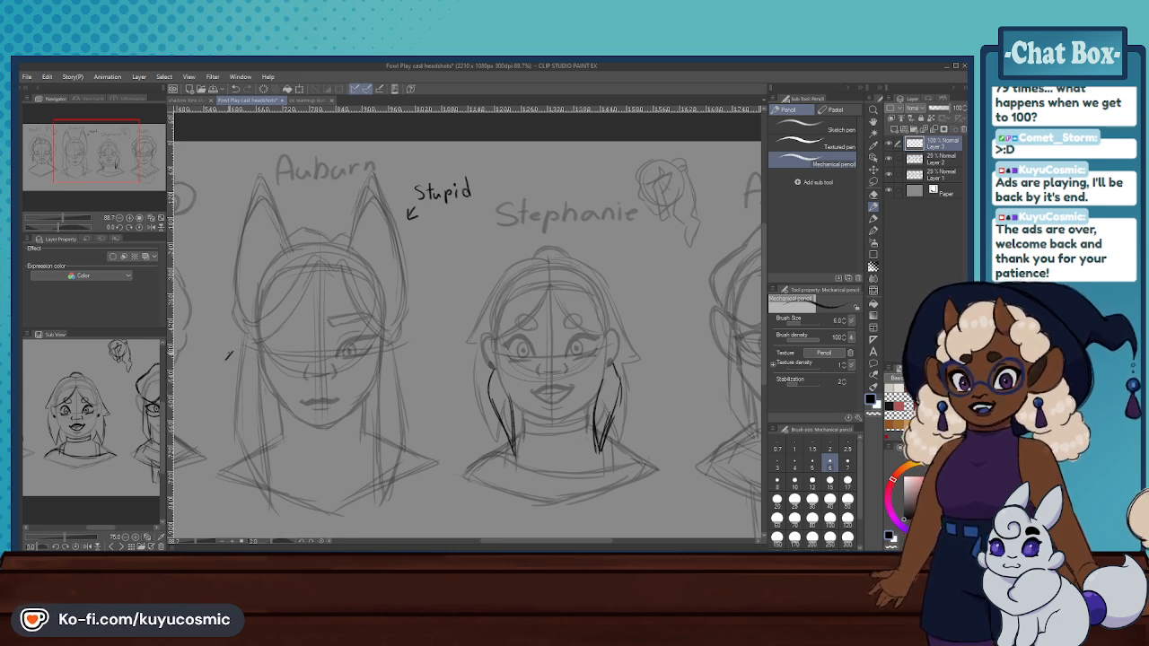
- Handwrite the note "pretty" beside the fringe-covered side of the second headshot, with an arrow pointing at it
mouse_move(229, 354)
mouse_down()
mouse_move(383, 370)
mouse_move(350, 383)
mouse_move(363, 383)
mouse_up()
key(ctrl+z)
click(356, 383)
click(363, 373)
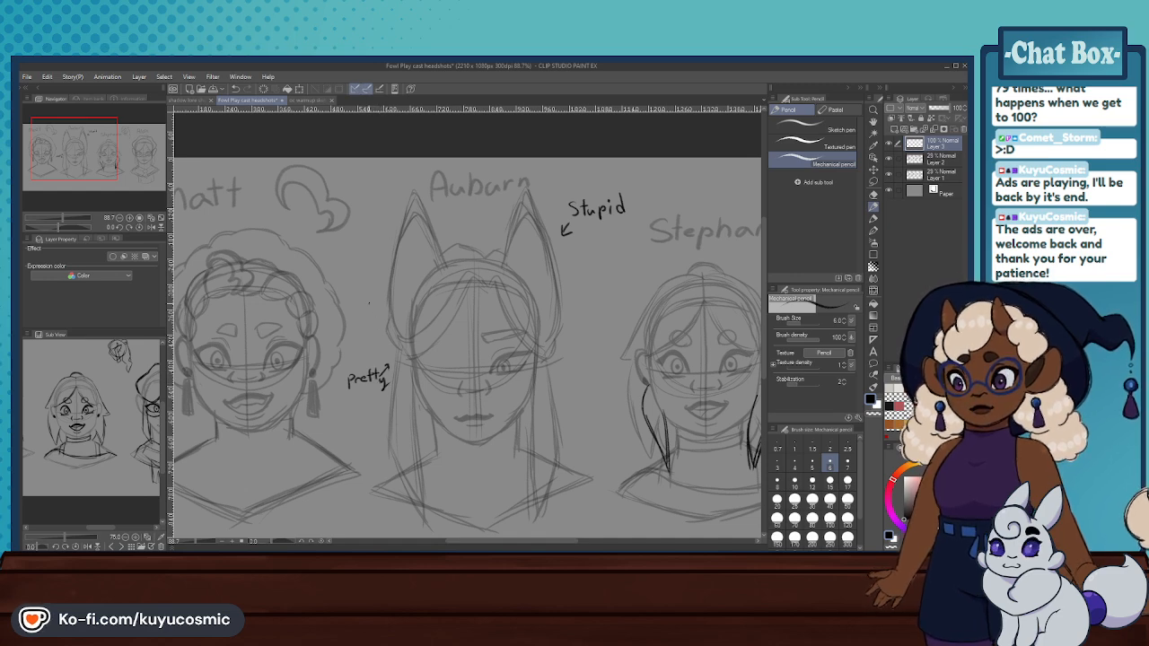
- Try to add annotation arrows beside the hair of the first and third headshots
scroll(369, 302, down, 2)
scroll(260, 274, up, 3)
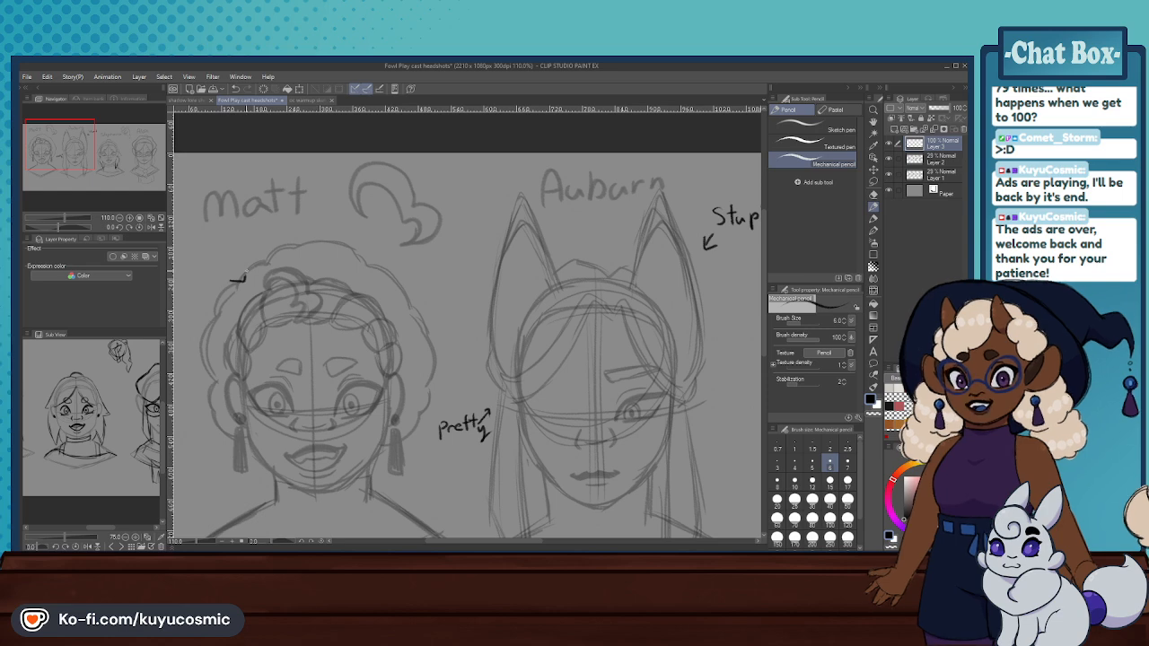
drag(215, 246, 206, 259)
key(ctrl+z)
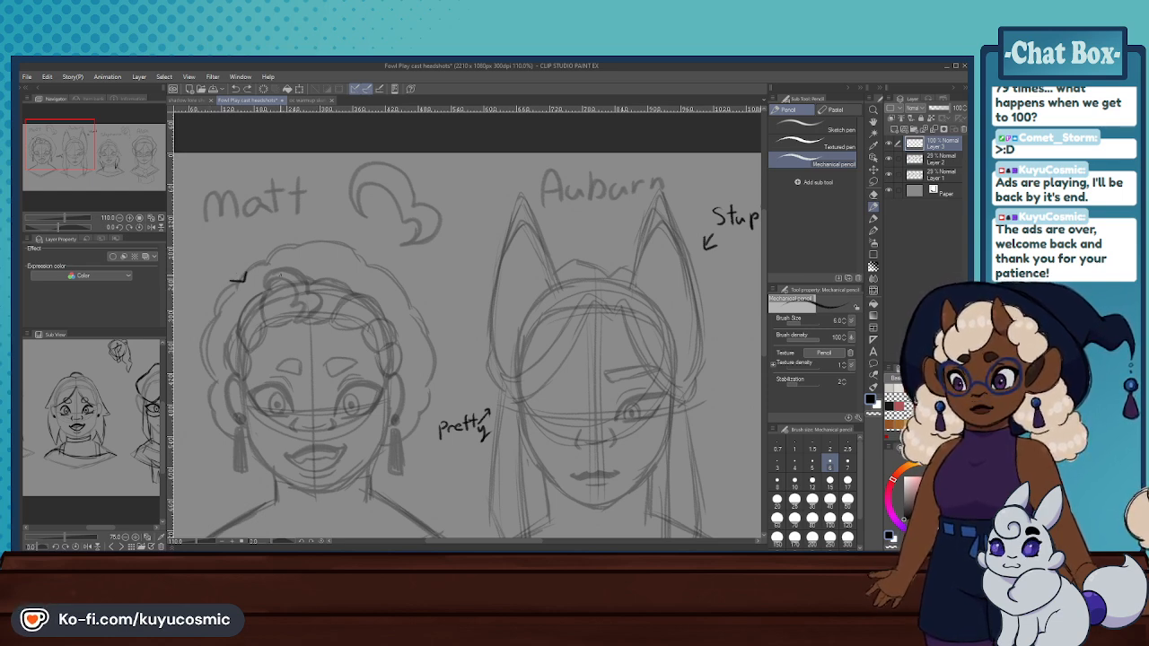
scroll(287, 283, down, 4)
scroll(648, 300, up, 4)
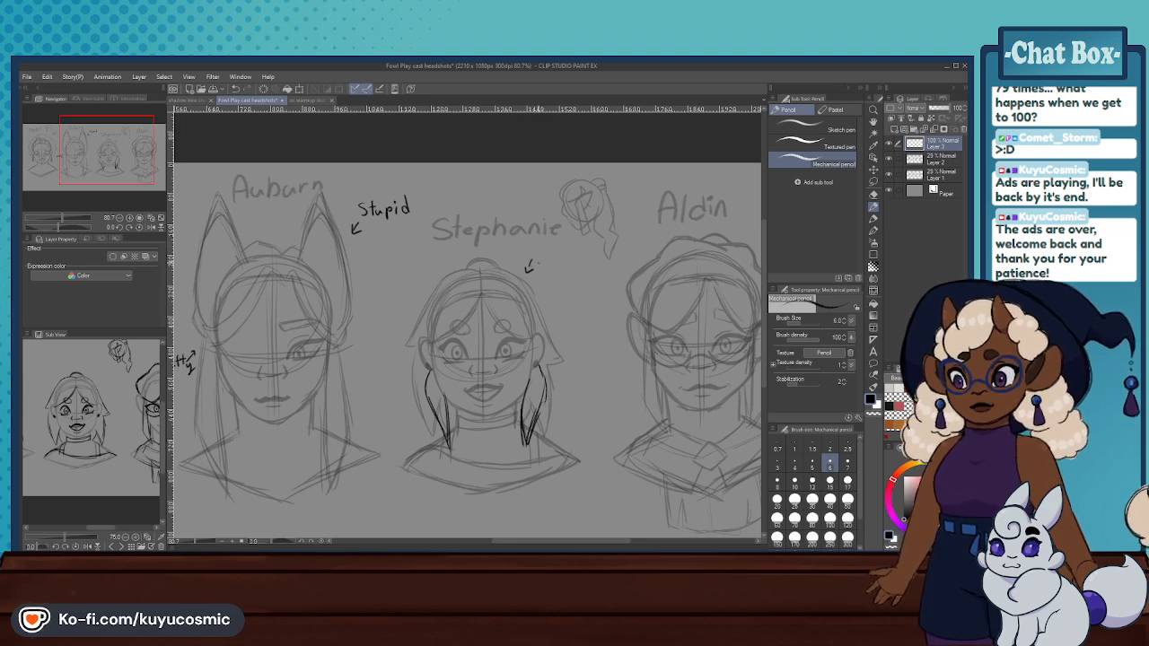
key(ctrl+z)
key(ctrl+z)
- Sketch a small flick beside the third headshot's ear and a rounded back-hair lock below it, redoing strokes until they fit
scroll(538, 309, down, 1)
scroll(543, 332, up, 2)
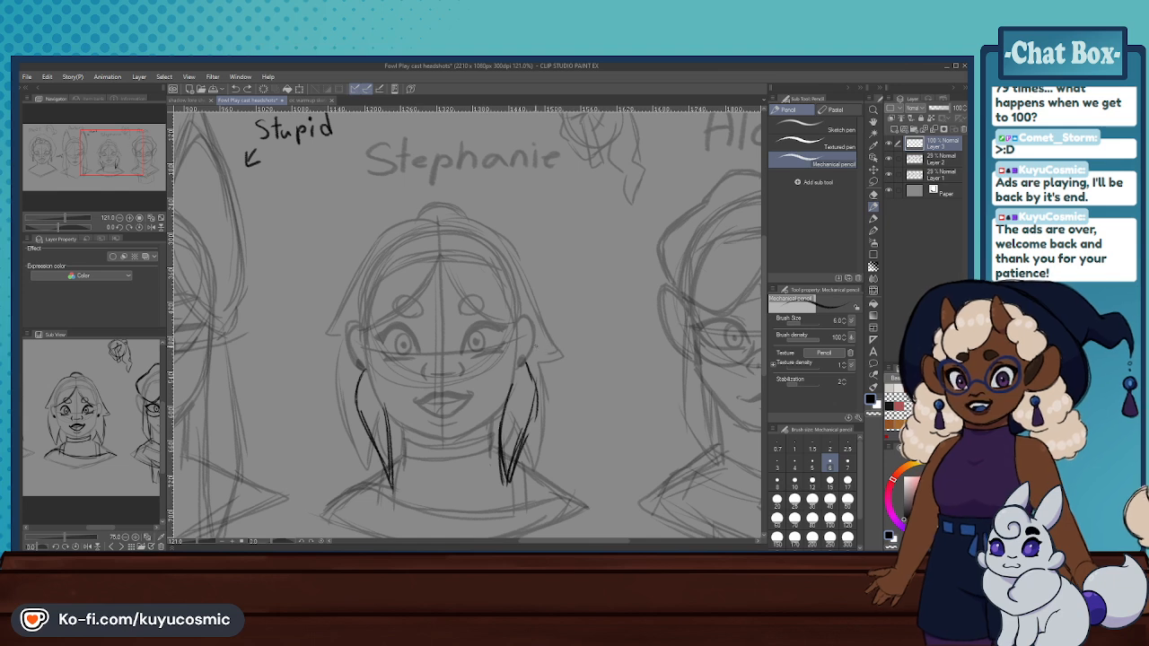
key(ctrl+z)
mouse_move(545, 371)
mouse_down()
mouse_move(565, 392)
mouse_move(563, 424)
mouse_move(540, 436)
mouse_up()
key(ctrl+z)
key(ctrl+z)
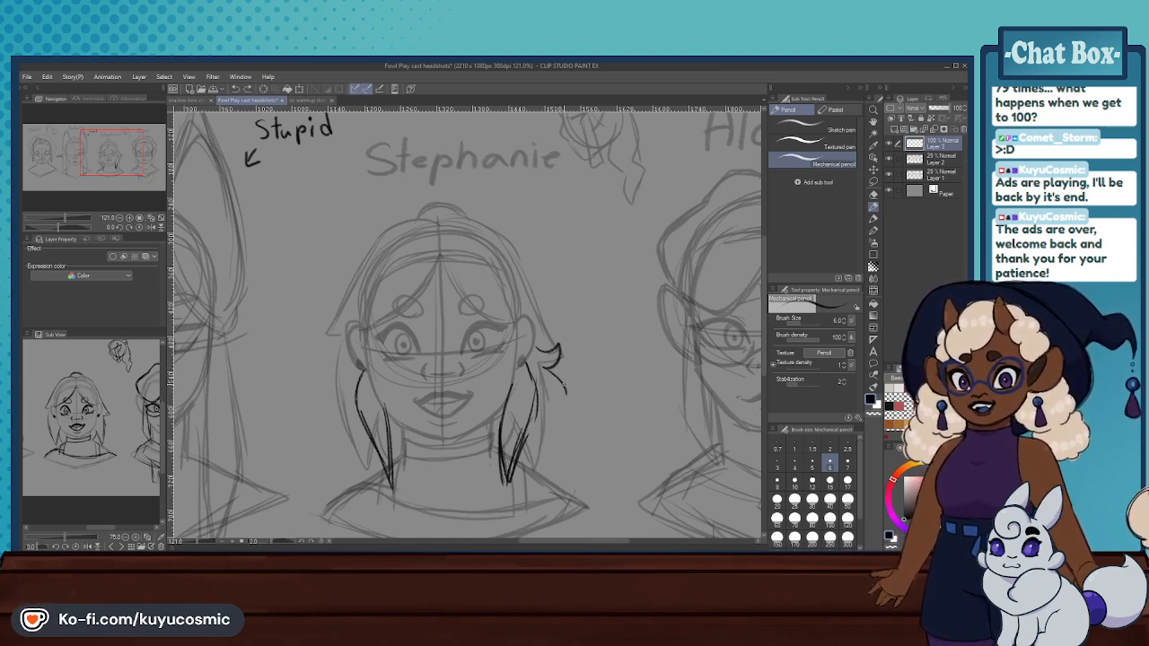
- Extend the same side's back hair with a longer rounded lock curving in toward the third headshot's shoulder
key(ctrl+z)
drag(555, 406, 547, 448)
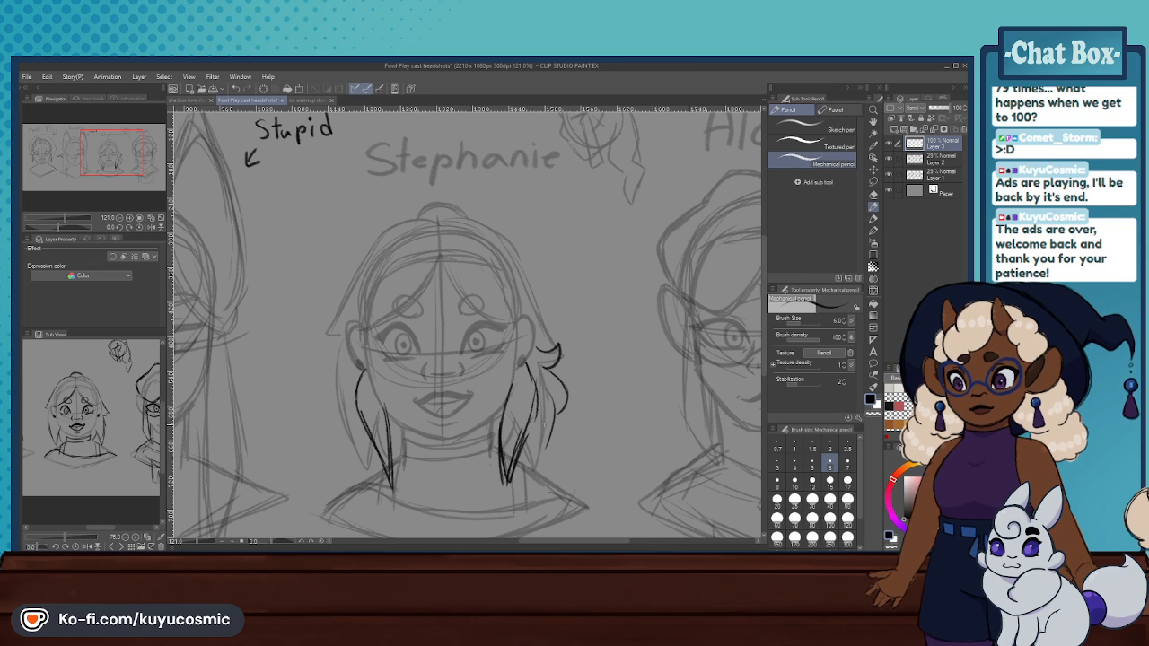
key(ctrl+z)
mouse_move(546, 383)
mouse_down()
mouse_move(550, 444)
mouse_move(560, 430)
mouse_move(544, 462)
mouse_up()
key(ctrl+z)
key(ctrl+z)
drag(561, 409, 547, 468)
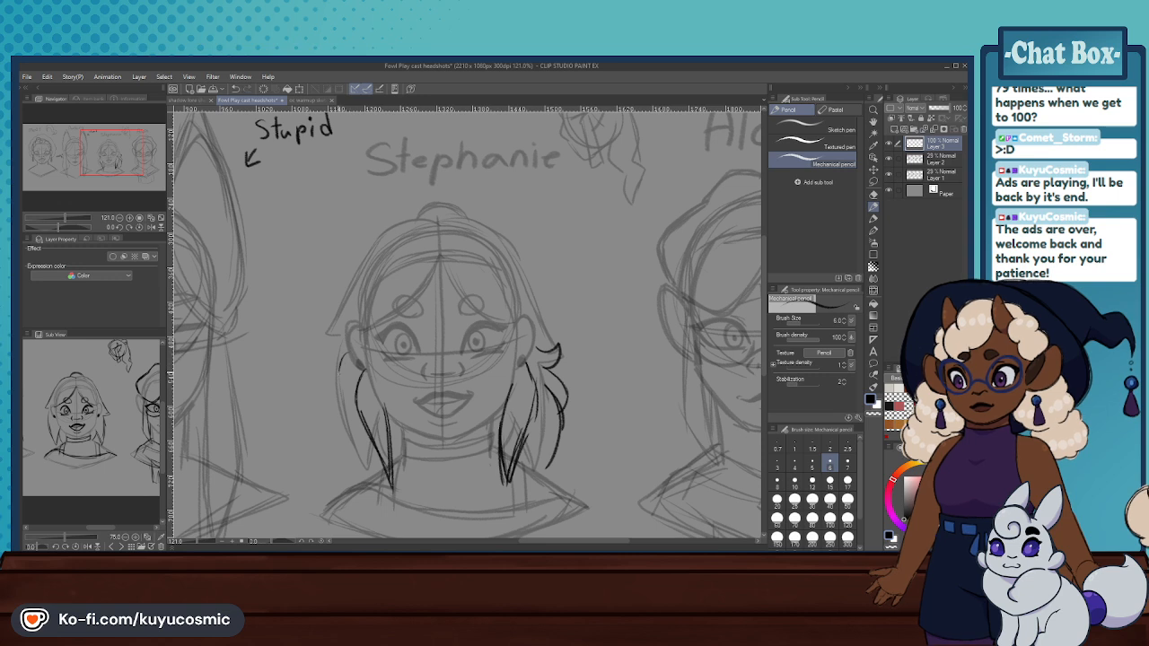
- Sketch a matching flick and rounded back-hair locks on the opposite side of the third headshot's neck
drag(347, 372, 345, 439)
key(ctrl+z)
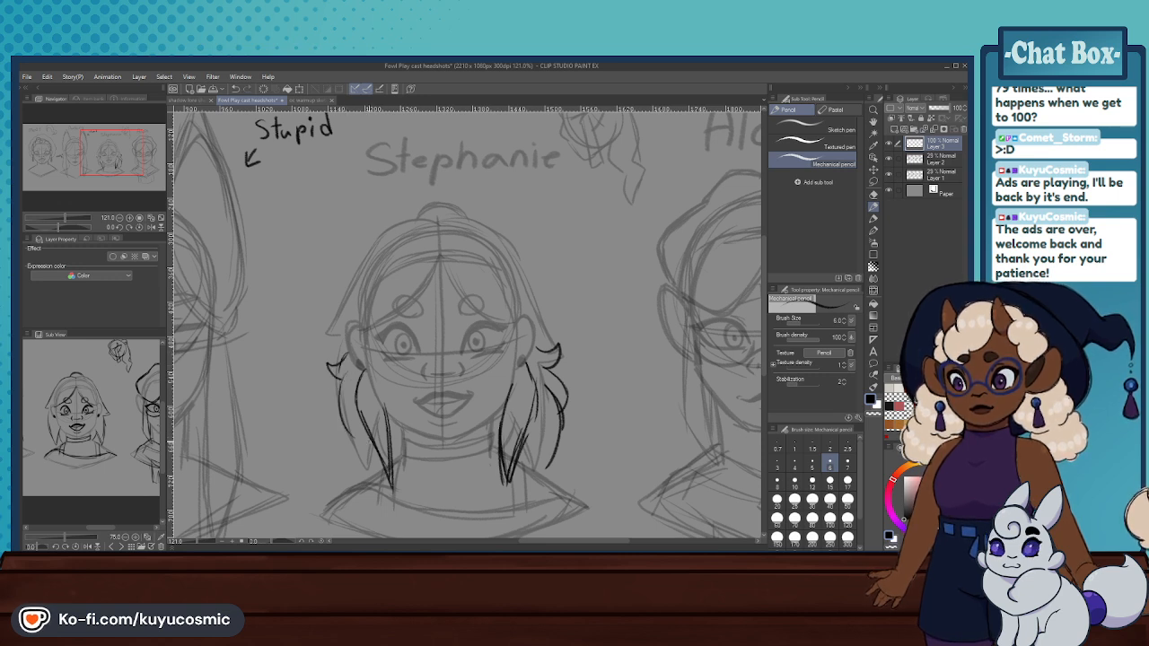
key(ctrl+z)
mouse_move(347, 370)
mouse_down()
mouse_move(337, 419)
mouse_move(335, 406)
mouse_move(359, 482)
mouse_up()
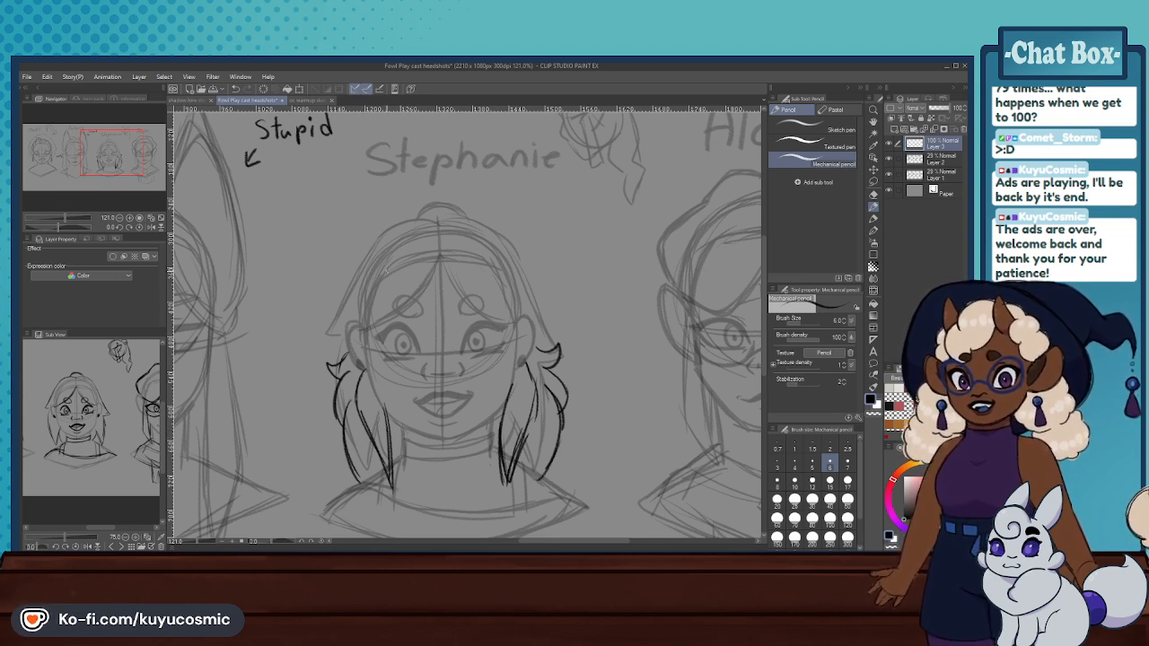
- Try out a short curved tuft rising from the top of the third headshot's crown
mouse_move(439, 249)
mouse_down()
mouse_move(430, 243)
mouse_move(451, 242)
mouse_up()
key(ctrl+z)
key(ctrl+z)
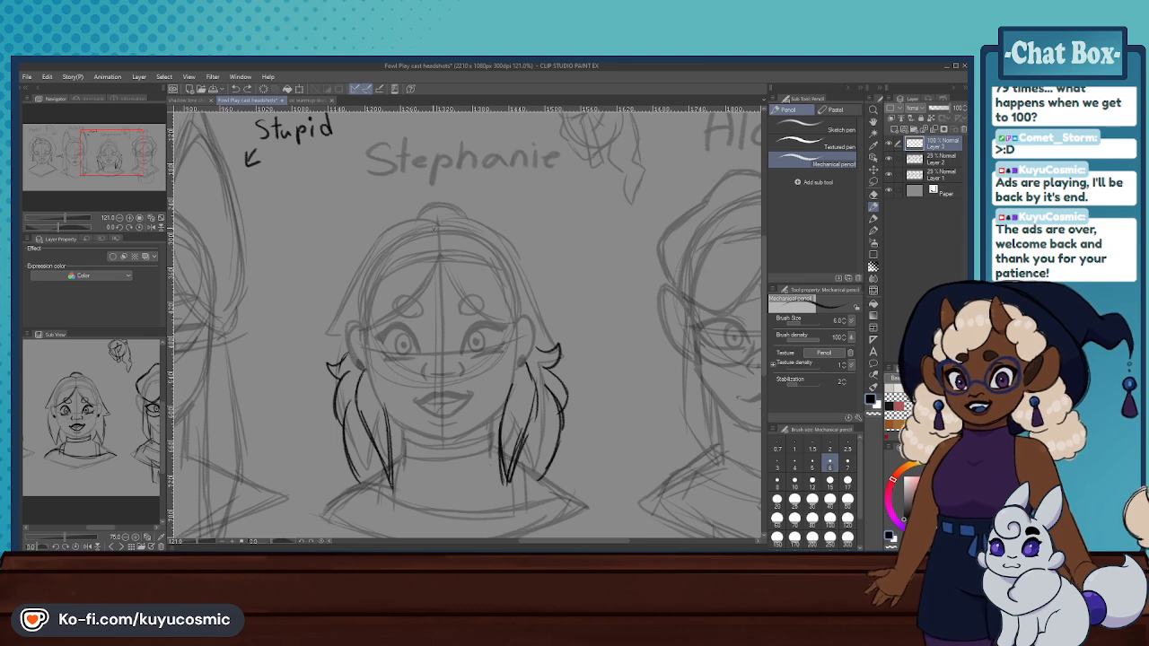
mouse_move(425, 229)
mouse_down()
mouse_move(442, 191)
mouse_move(424, 218)
mouse_move(450, 184)
mouse_move(424, 201)
mouse_move(444, 180)
mouse_up()
key(ctrl+z)
key(ctrl+z)
drag(432, 222, 457, 187)
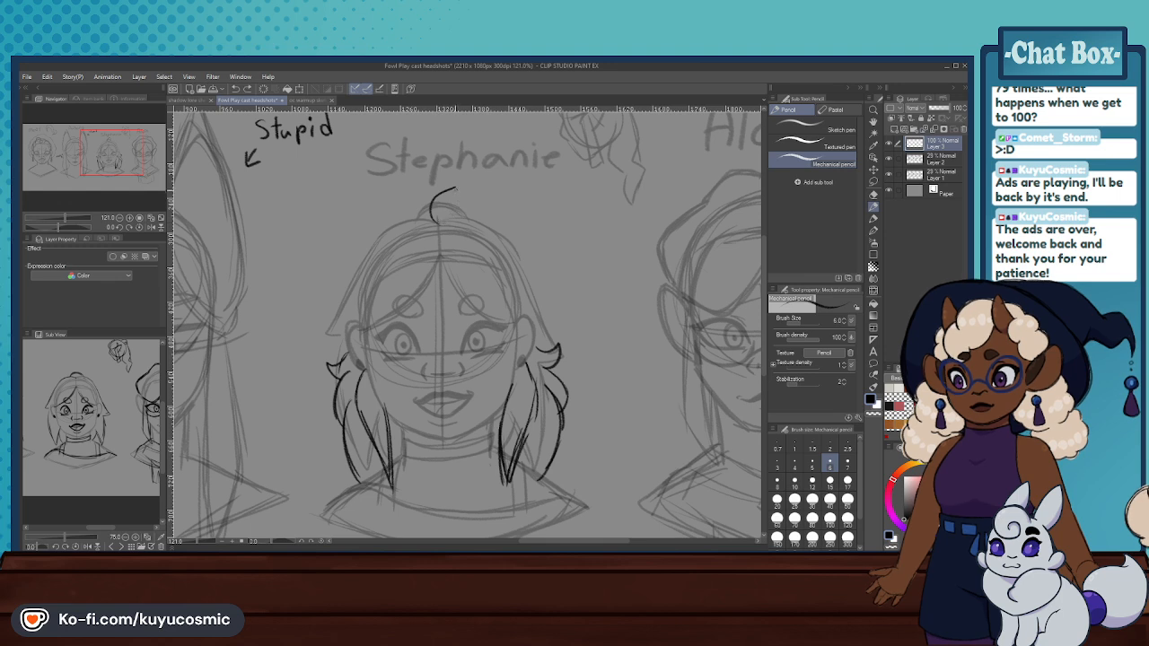
- Try to close the tuft and draw long strands from the parting across the third headshot's face, and undo them all
mouse_move(457, 189)
mouse_down()
mouse_move(439, 218)
mouse_move(460, 291)
mouse_up()
key(ctrl+z)
key(ctrl+z)
key(ctrl+z)
drag(441, 233, 474, 325)
key(ctrl+z)
mouse_move(440, 264)
mouse_down()
mouse_move(494, 369)
mouse_move(498, 426)
mouse_up()
key(ctrl+z)
drag(437, 288, 406, 466)
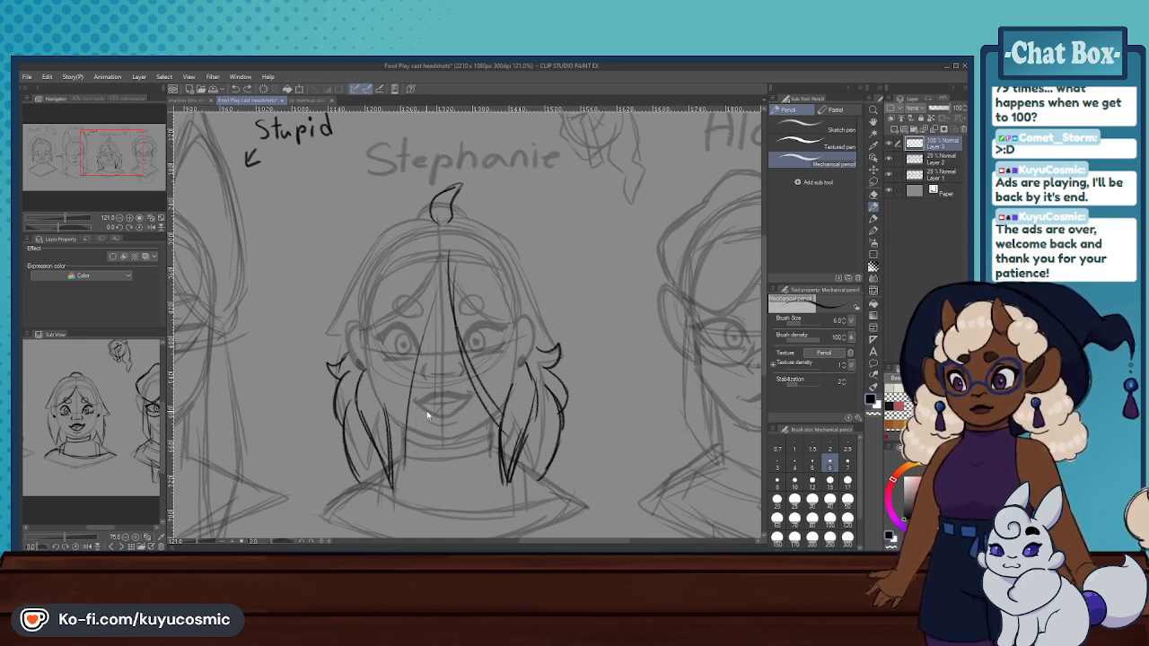
key(ctrl+z)
key(ctrl+z)
key(ctrl+z)
key(ctrl+z)
- Review the third headshot beside the others, and open the oc warmup sketching document to examine its hairstyle
scroll(458, 310, down, 8)
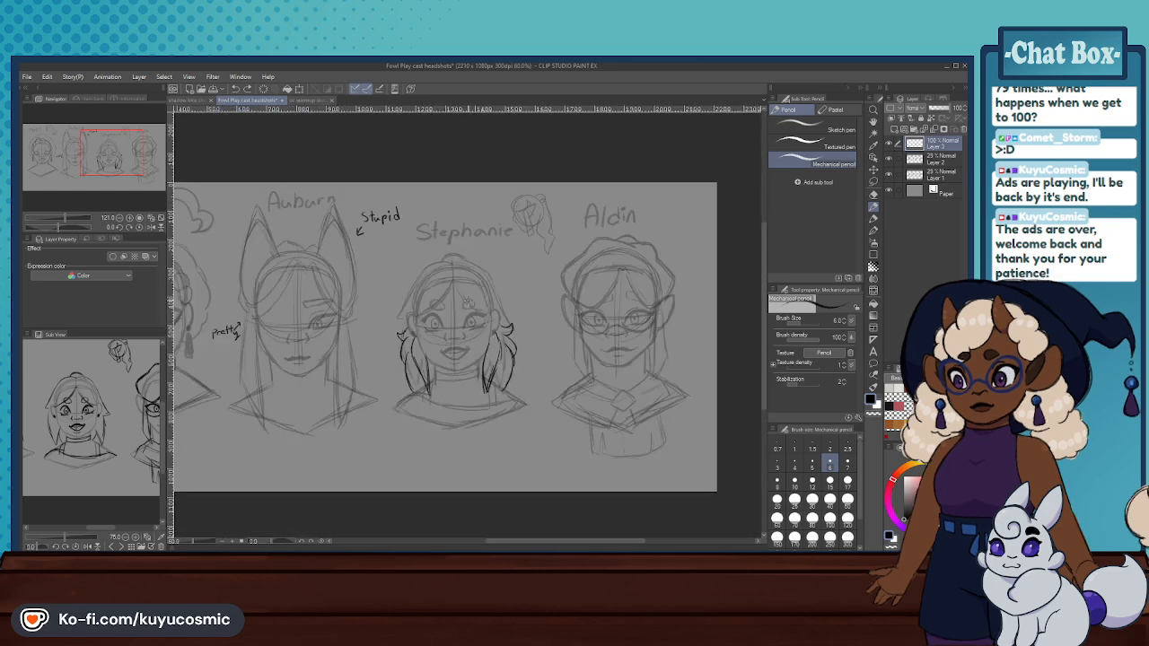
scroll(448, 296, up, 3)
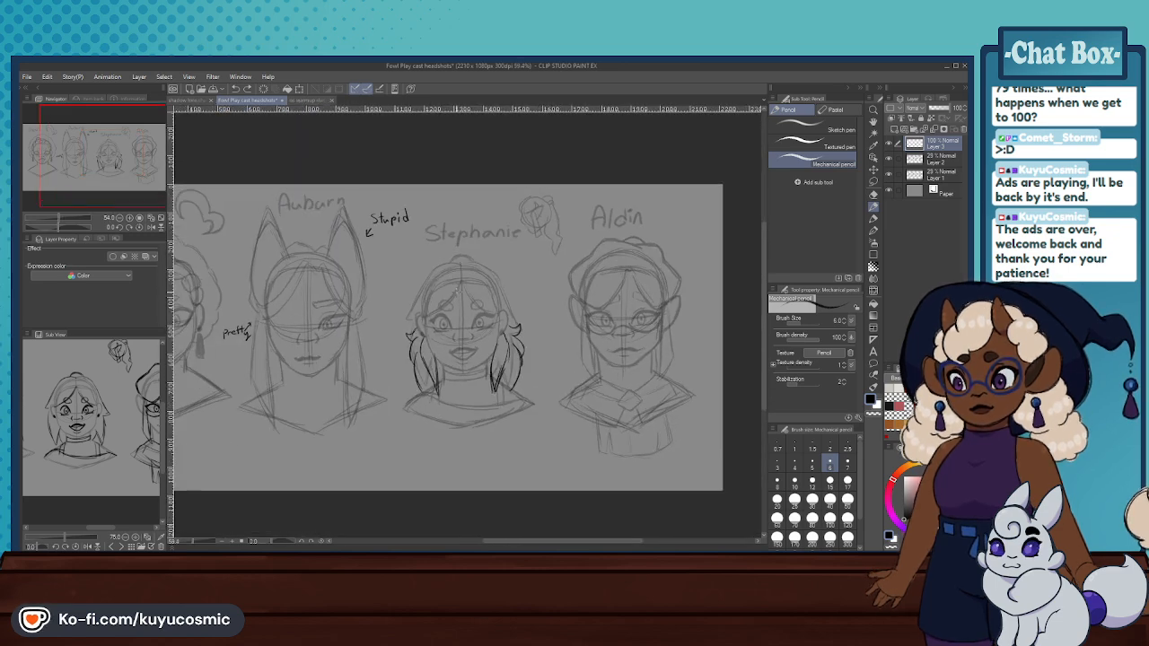
scroll(462, 314, up, 2)
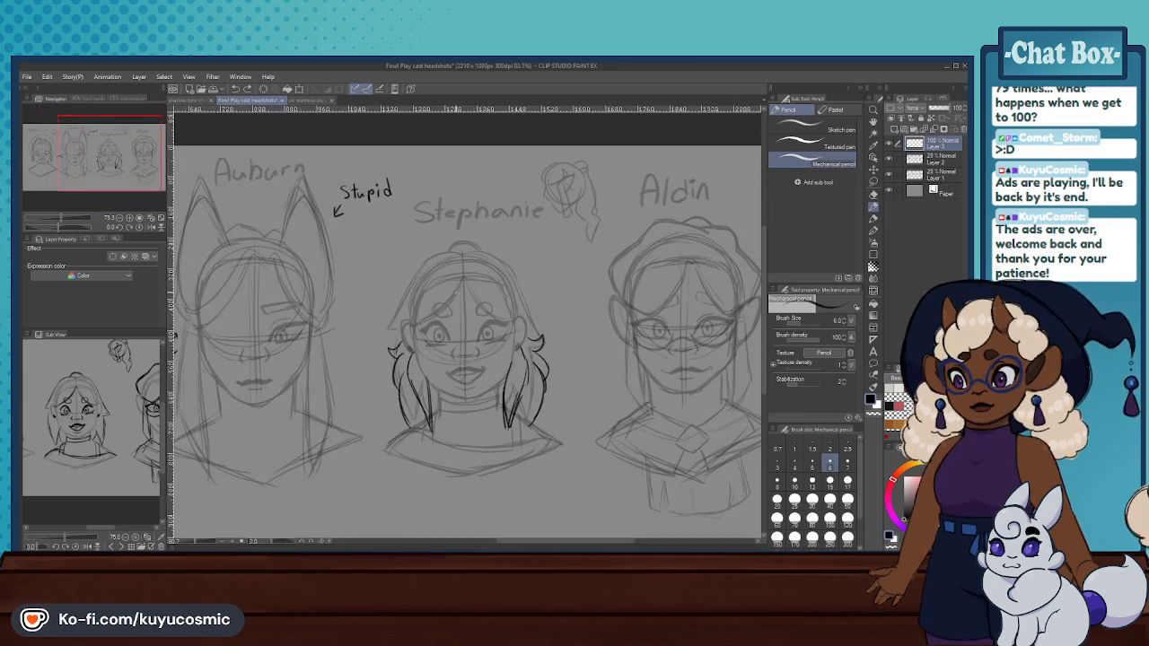
click(310, 101)
scroll(467, 341, up, 3)
scroll(467, 341, down, 4)
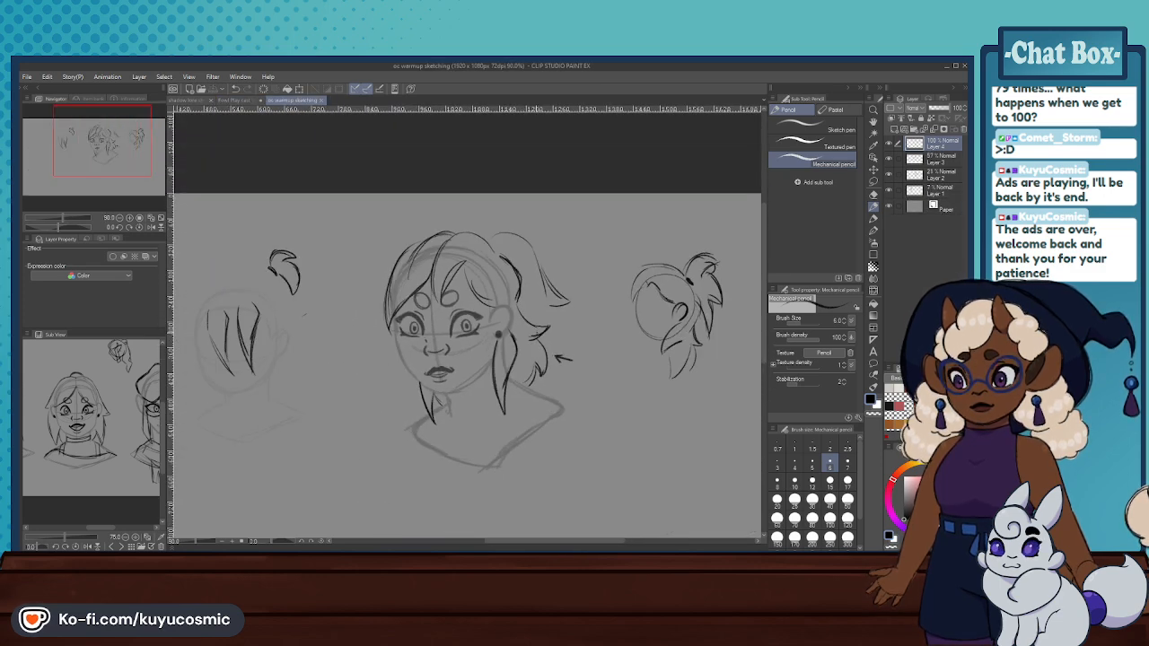
- Add a lower back-hair lock behind the warmup bust's neck, and erase and redraw the rounded lock above it
scroll(526, 341, up, 3)
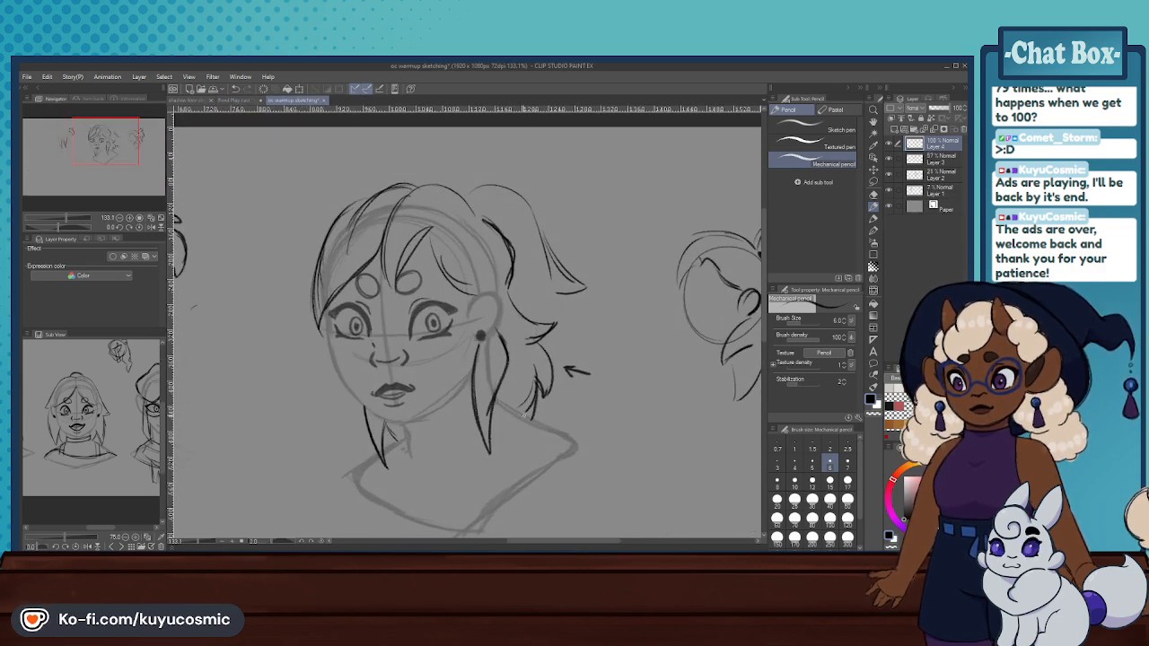
drag(538, 381, 524, 433)
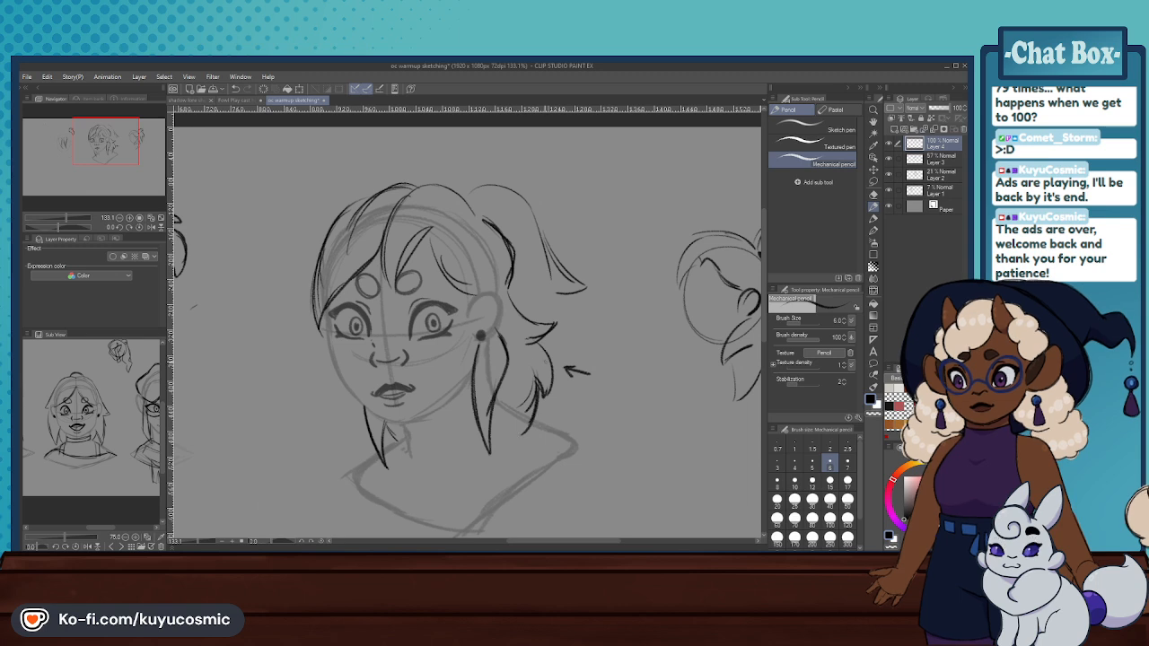
key(e)
click(812, 498)
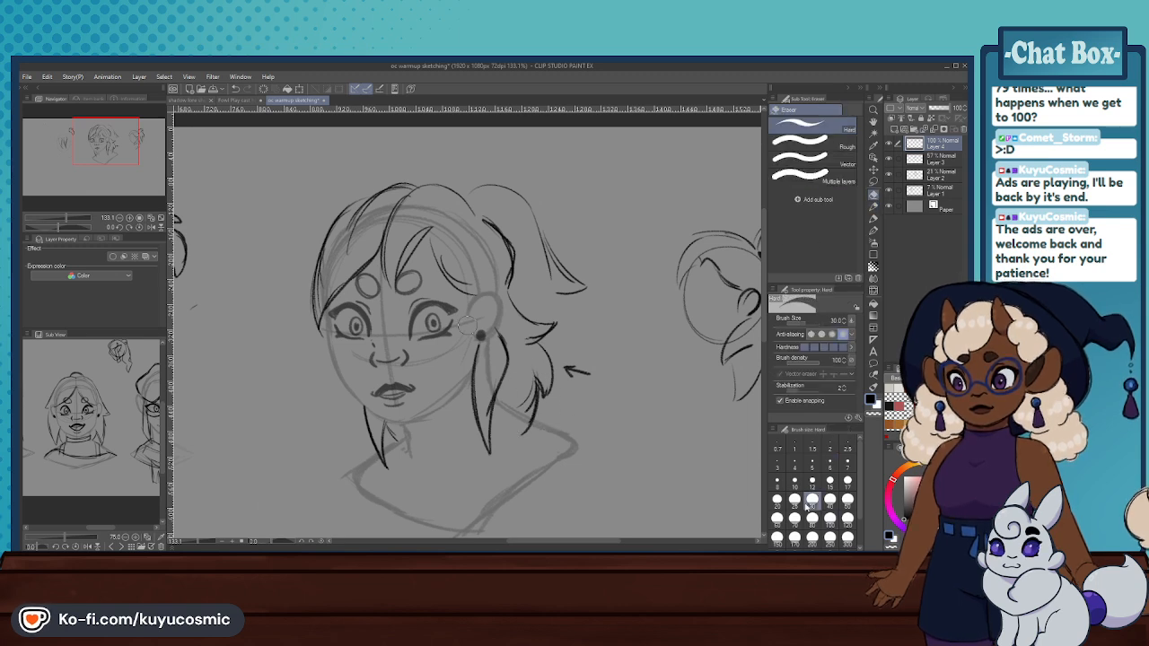
mouse_move(532, 384)
mouse_down()
mouse_move(519, 404)
mouse_move(544, 376)
mouse_up()
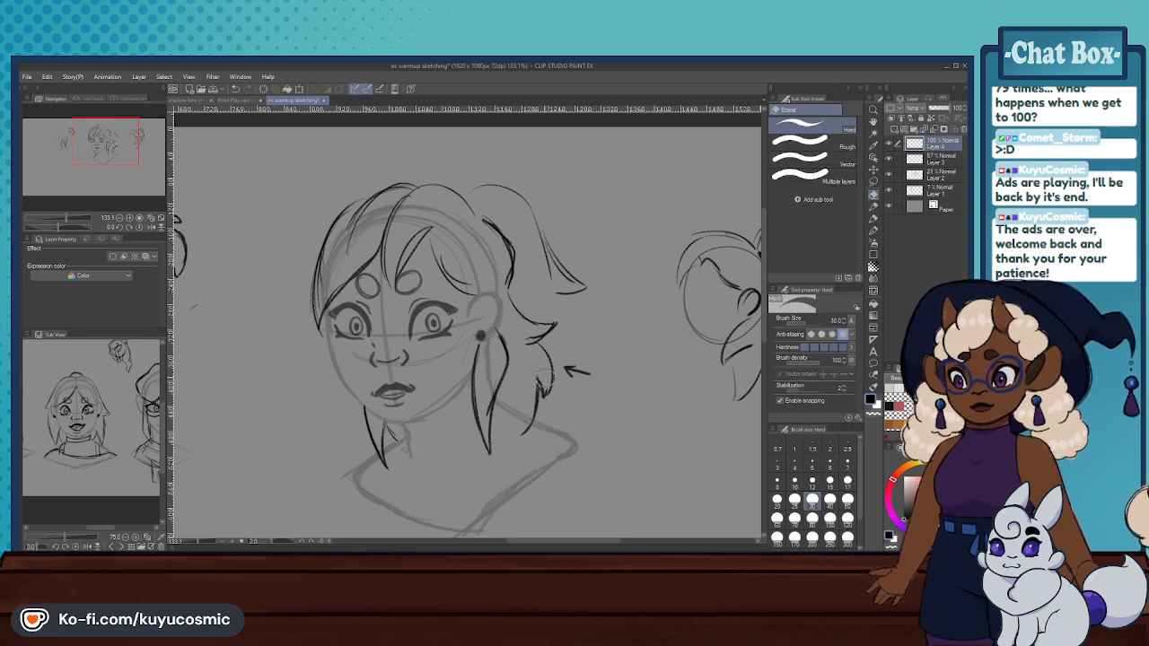
click(873, 208)
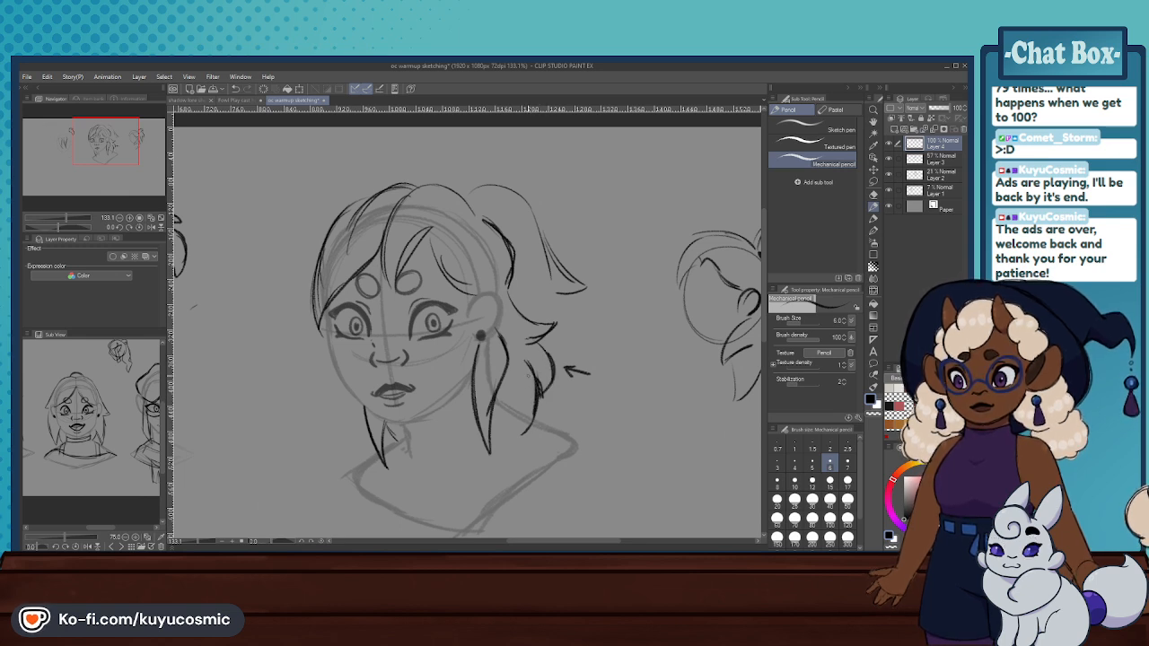
drag(543, 370, 541, 389)
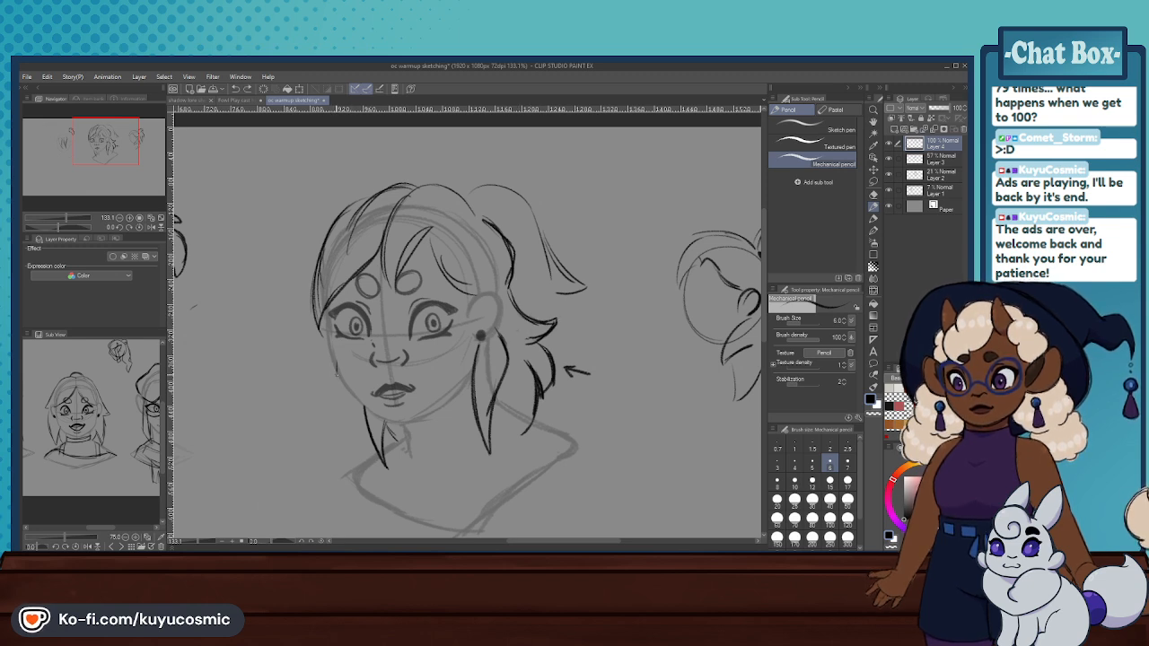
- Sketch an outward flick and tapering back-hair locks on the opposite side of the warmup bust's jaw and neck
mouse_move(335, 371)
mouse_down()
mouse_move(332, 385)
mouse_move(322, 380)
mouse_move(329, 391)
mouse_up()
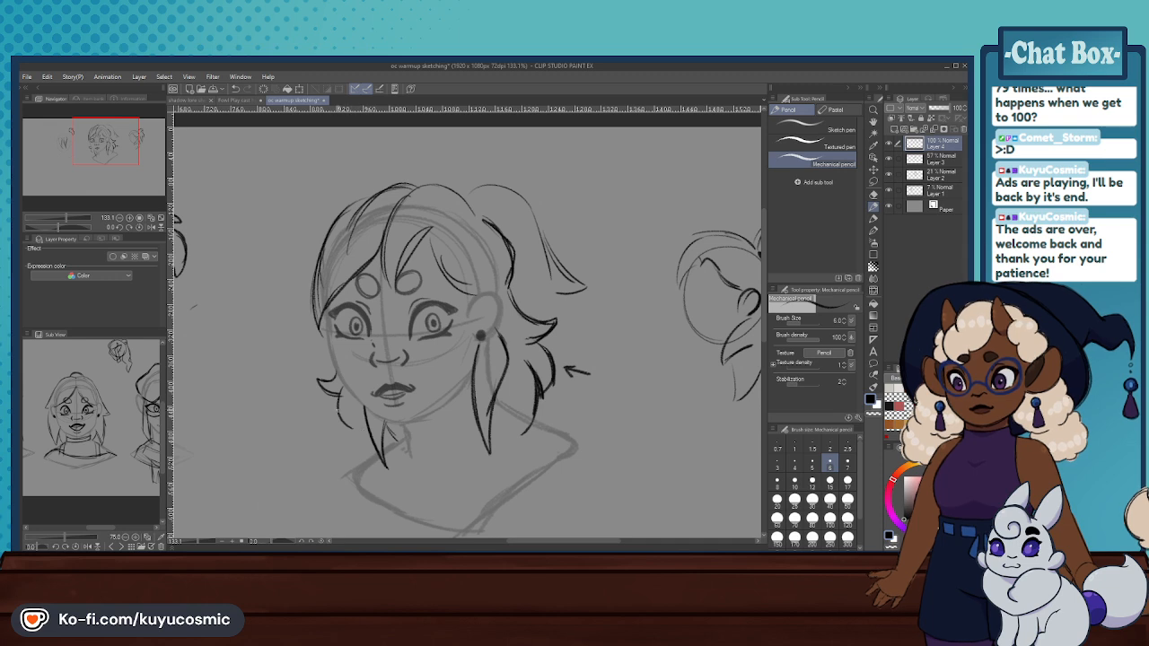
key(ctrl+z)
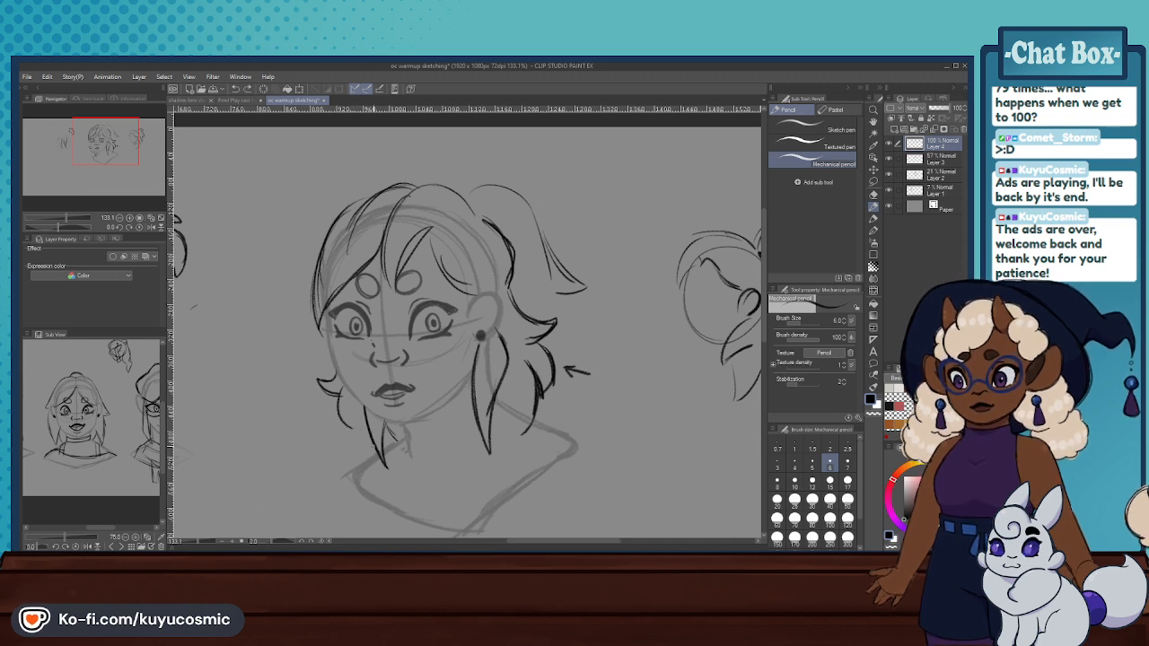
key(ctrl+z)
drag(357, 411, 377, 461)
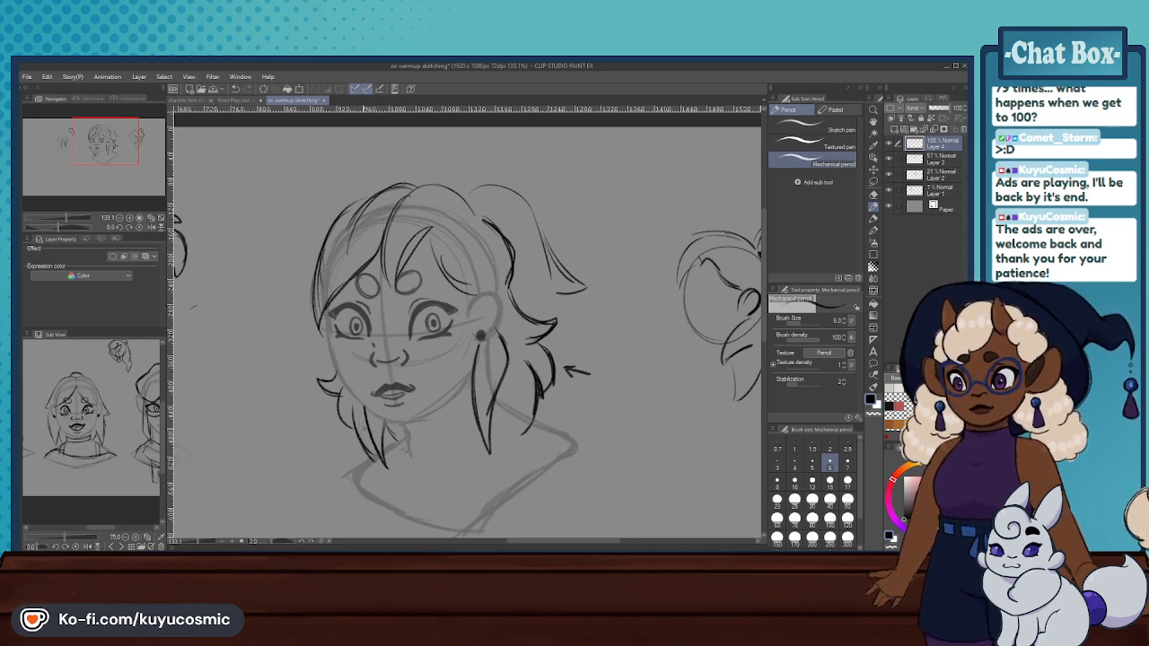
key(ctrl+z)
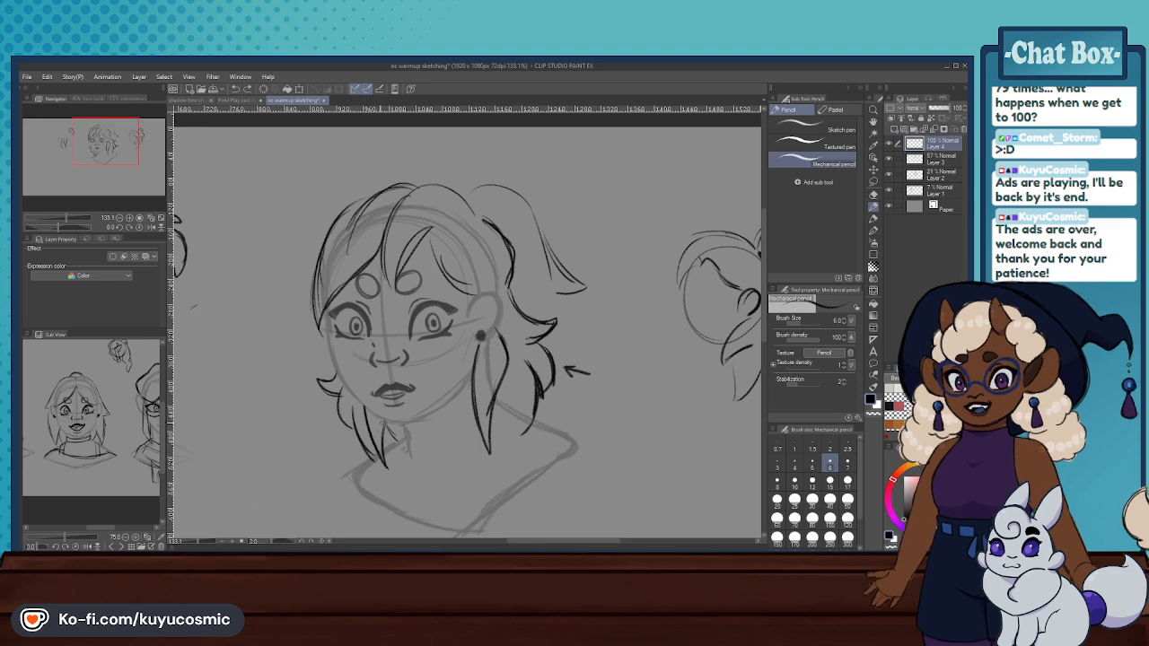
- Erase the warmup bust's fringe and crown hair with a larger hard eraser, keeping the ponytail and back hair
scroll(437, 383, down, 5)
scroll(422, 359, up, 2)
scroll(429, 348, up, 3)
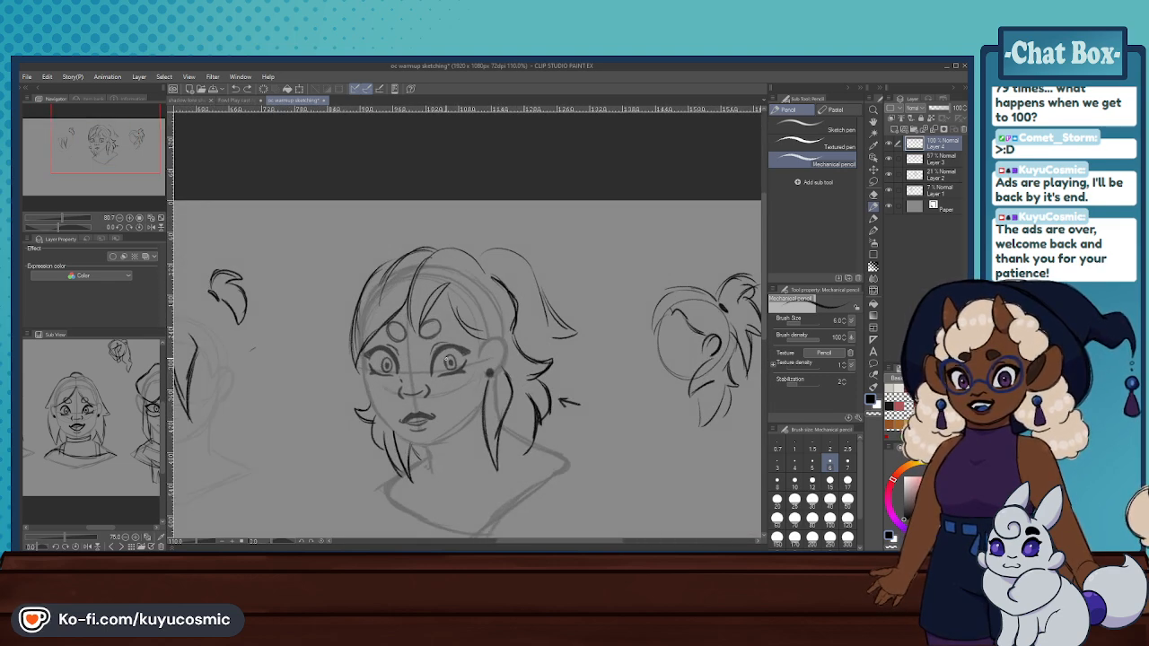
key(e)
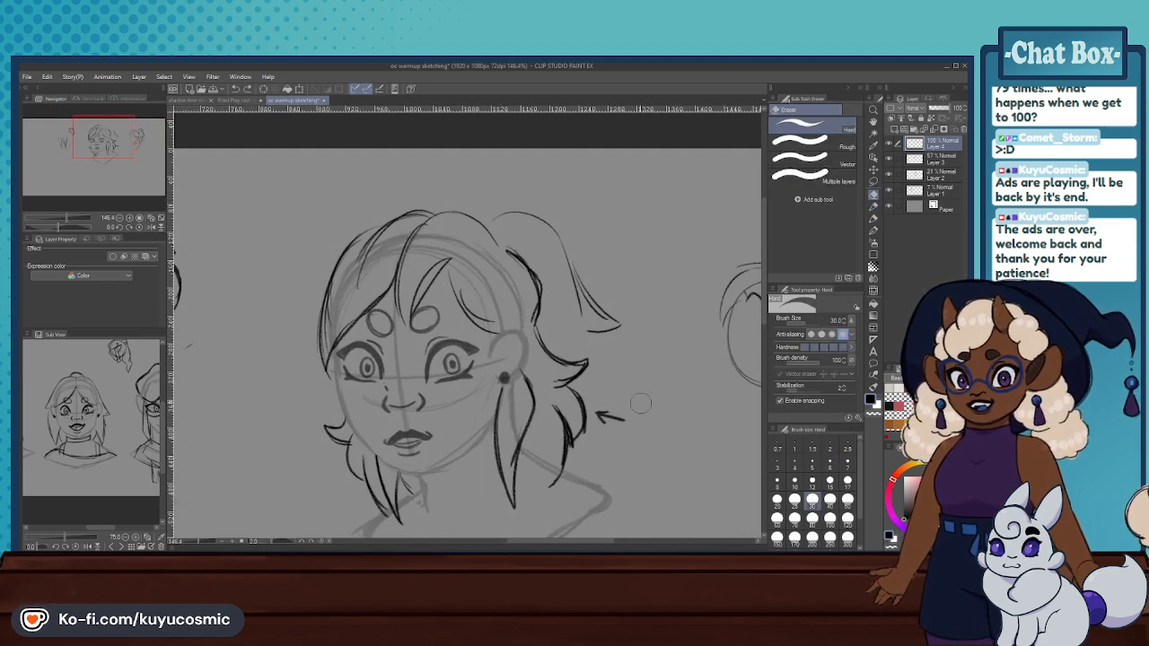
click(812, 518)
mouse_move(468, 300)
mouse_down()
mouse_move(404, 280)
mouse_move(463, 263)
mouse_move(468, 233)
mouse_move(445, 228)
mouse_move(404, 265)
mouse_move(409, 232)
mouse_move(384, 218)
mouse_move(393, 270)
mouse_move(453, 287)
mouse_up()
click(873, 206)
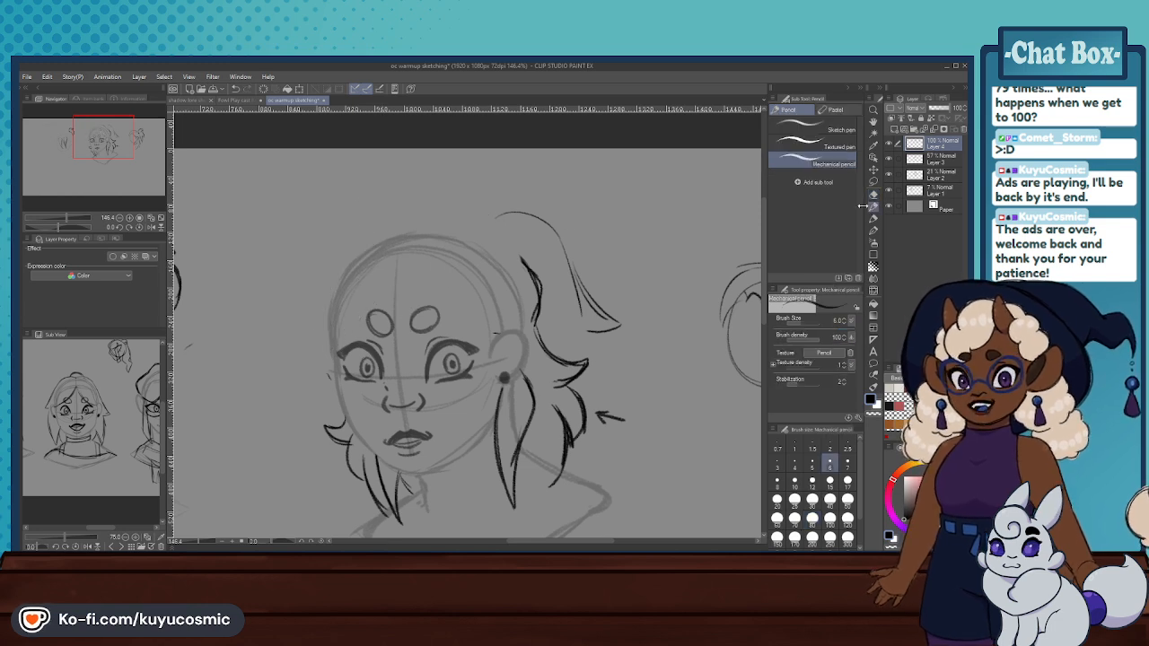
- Redraw the warmup bust's ponytail with an upper flick, a longer pointed lower tip and a curved underside
key(ctrl+z)
drag(498, 220, 574, 231)
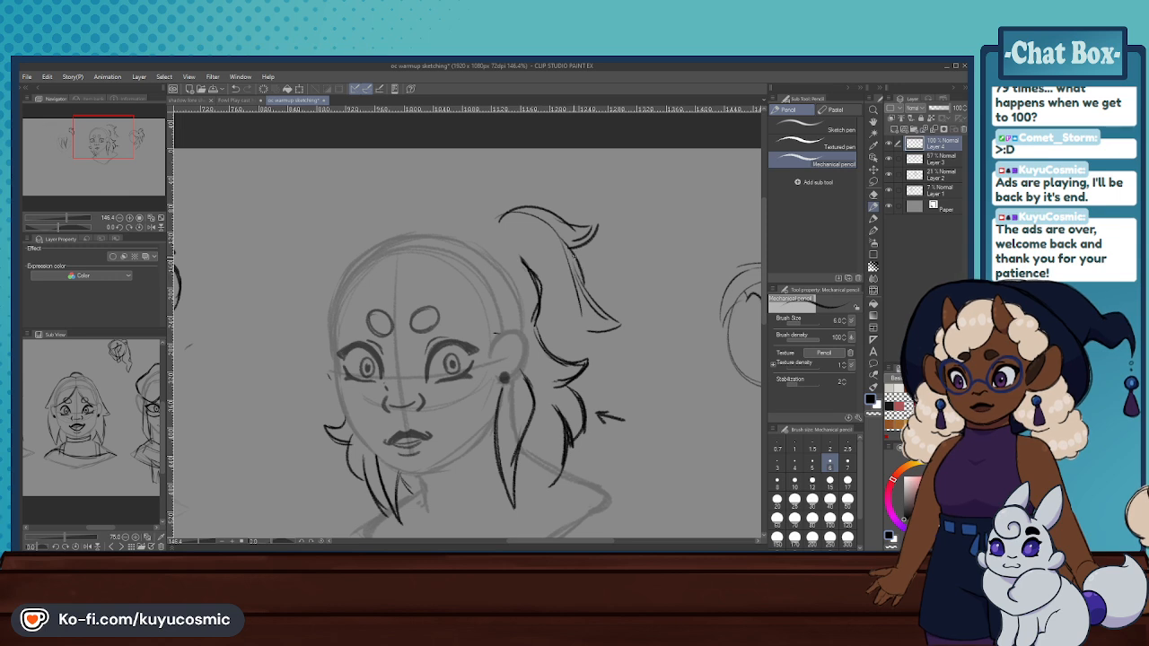
key(ctrl+z)
mouse_move(564, 235)
mouse_down()
mouse_move(628, 330)
mouse_move(582, 328)
mouse_up()
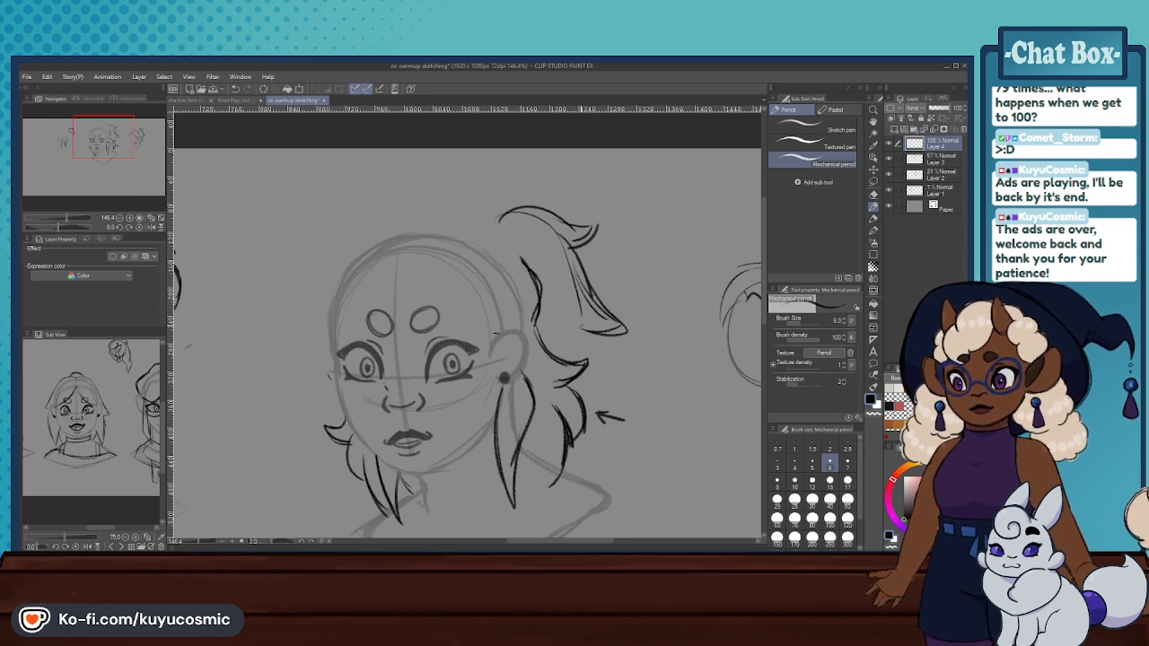
key(ctrl+z)
mouse_move(590, 286)
mouse_down()
mouse_move(624, 326)
mouse_move(584, 314)
mouse_move(601, 330)
mouse_up()
key(ctrl+z)
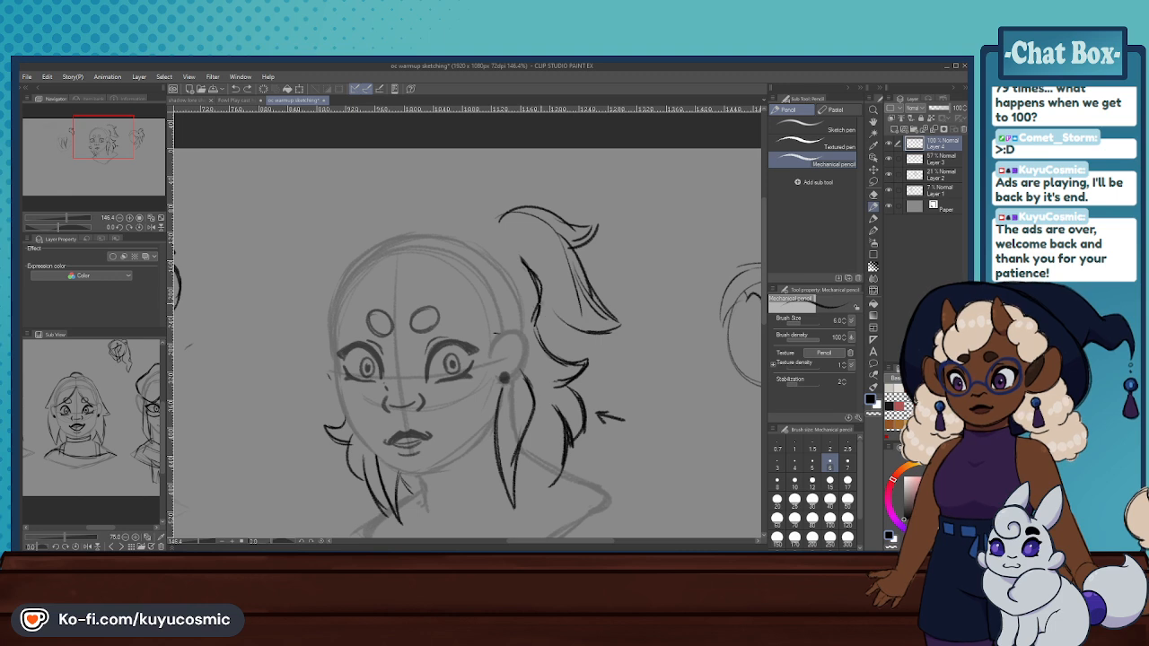
drag(539, 303, 602, 331)
key(ctrl+z)
- Try out a tall rounded crown outline that curves down past the warmup bust's far temple
mouse_move(480, 227)
mouse_down()
mouse_move(379, 237)
mouse_move(429, 221)
mouse_move(314, 283)
mouse_up()
key(ctrl+z)
mouse_move(471, 219)
mouse_down()
mouse_move(352, 234)
mouse_move(316, 345)
mouse_up()
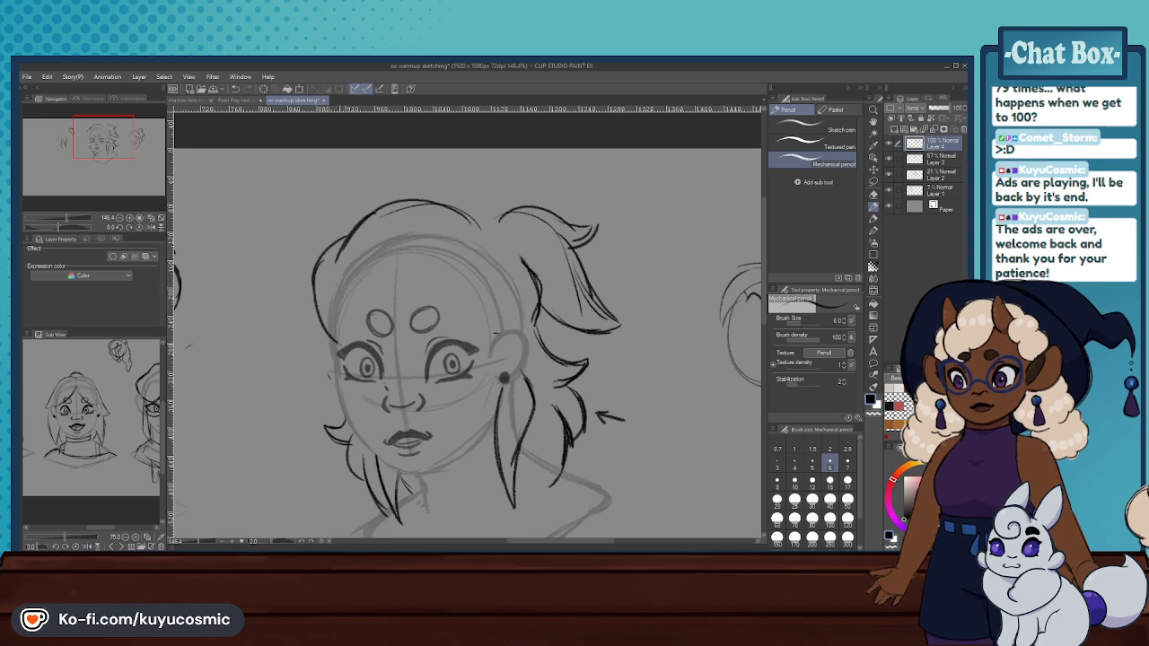
key(ctrl+z)
drag(328, 273, 311, 341)
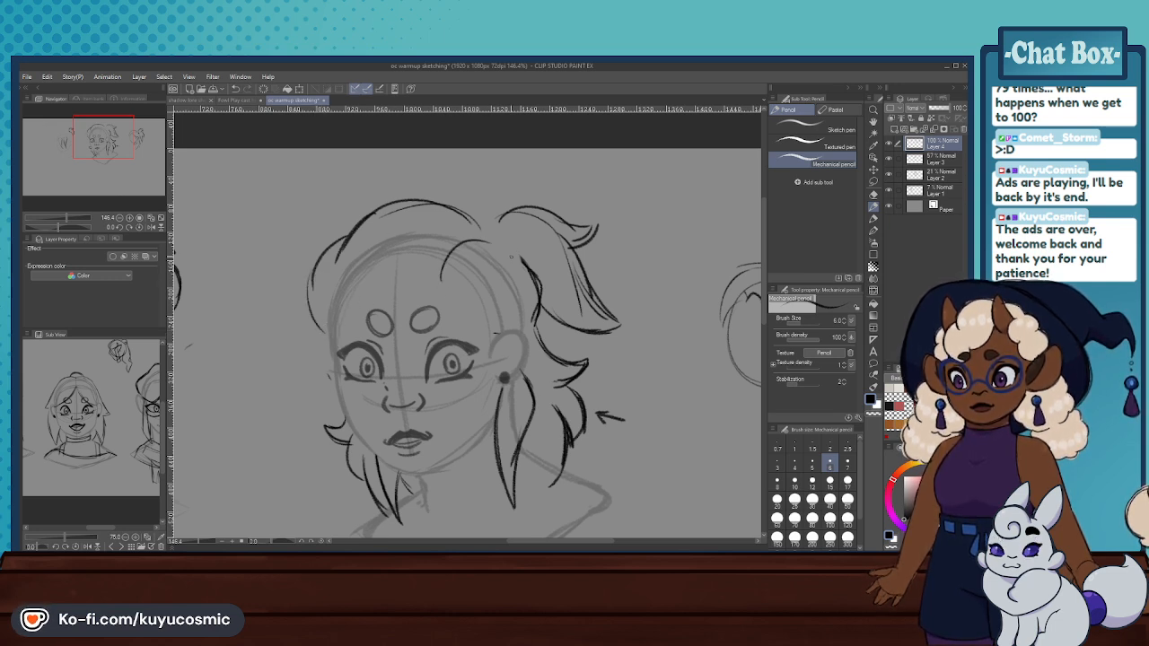
- Try out a curved strand sweeping from the ponytail side over the warmup bust's upper forehead
mouse_move(521, 261)
mouse_down()
mouse_move(473, 241)
mouse_move(432, 277)
mouse_up()
mouse_move(432, 277)
mouse_down()
mouse_move(508, 240)
mouse_move(446, 250)
mouse_move(427, 279)
mouse_up()
mouse_move(426, 279)
mouse_down()
mouse_move(479, 236)
mouse_move(524, 262)
mouse_move(435, 262)
mouse_move(473, 236)
mouse_up()
key(ctrl+z)
key(ctrl+z)
key(ctrl+z)
key(ctrl+z)
- Try out more arched strands across the warmup bust's crown and a curved inner edge for the temple lock
key(ctrl+z)
key(ctrl+z)
mouse_move(432, 272)
mouse_down()
mouse_move(497, 235)
mouse_move(438, 272)
mouse_up()
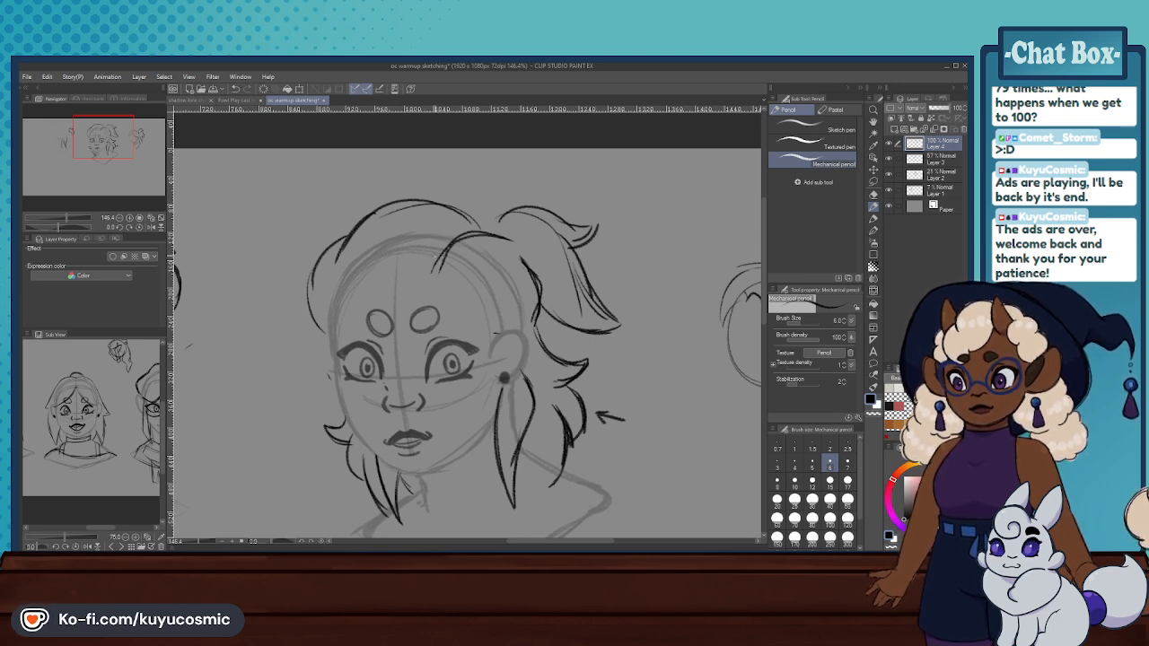
drag(346, 269, 370, 218)
key(ctrl+z)
mouse_move(377, 266)
mouse_down()
mouse_move(411, 221)
mouse_move(439, 229)
mouse_move(391, 257)
mouse_move(431, 218)
mouse_up()
key(ctrl+z)
mouse_move(446, 221)
mouse_down()
mouse_move(424, 218)
mouse_move(391, 266)
mouse_move(349, 278)
mouse_move(330, 317)
mouse_up()
key(ctrl+z)
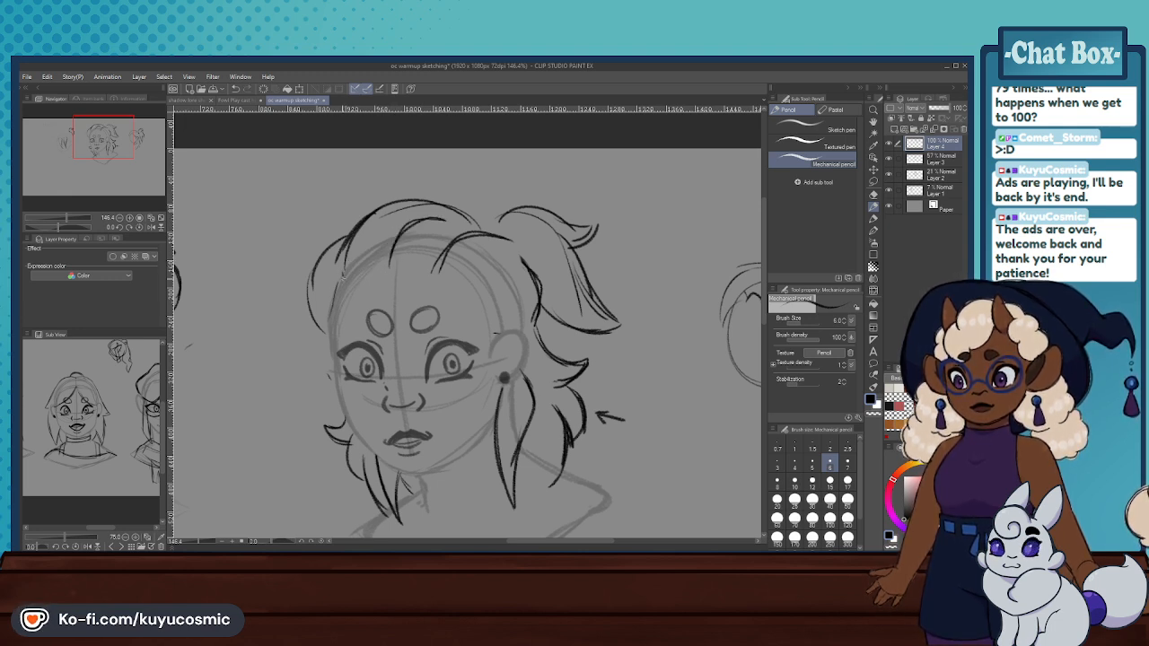
key(ctrl+z)
drag(344, 274, 329, 321)
key(ctrl+z)
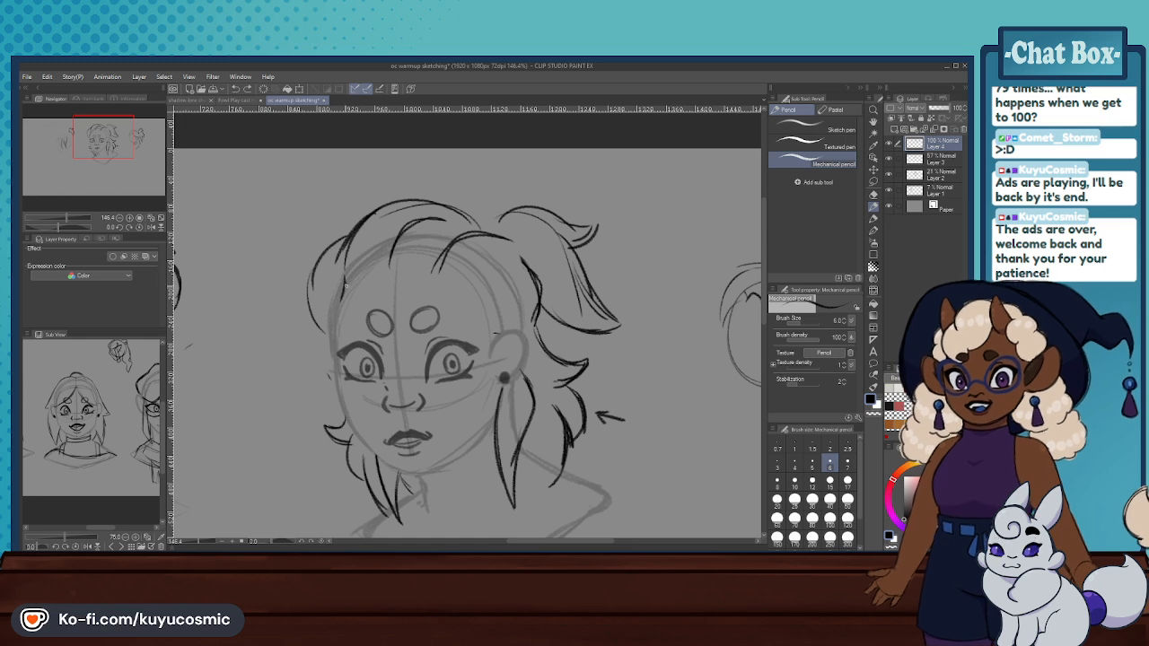
key(ctrl+z)
drag(345, 283, 325, 328)
drag(340, 305, 329, 321)
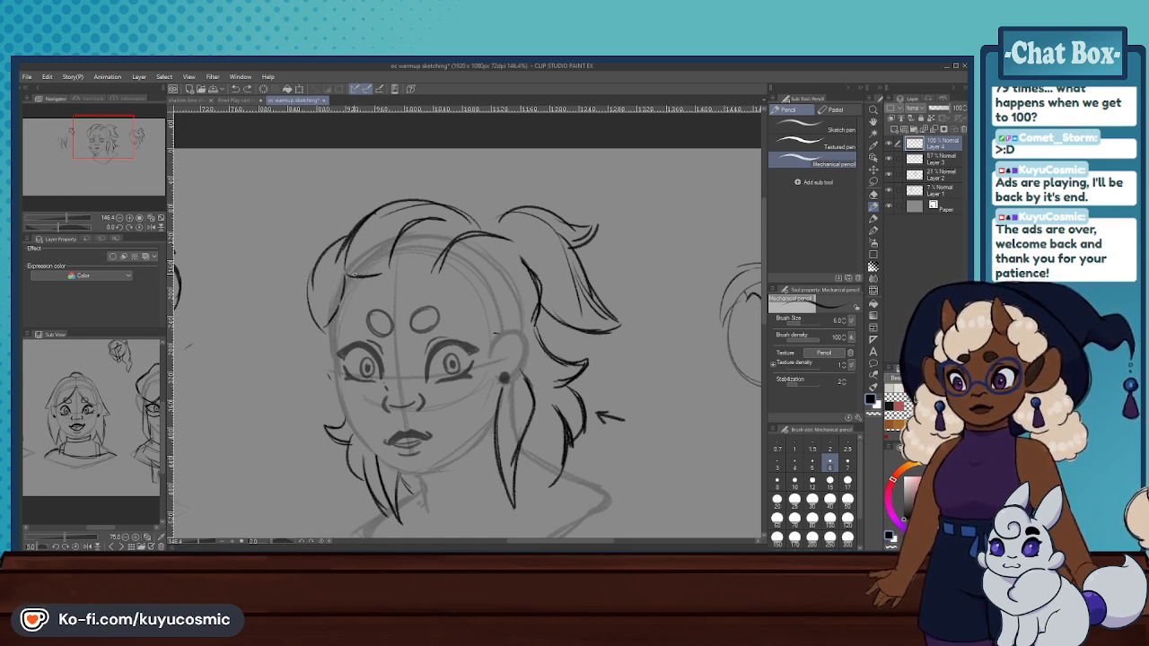
- Try out short curls along the warmup bust's hairline, a rounded lock by the ear and a closed temple lock
mouse_move(358, 277)
mouse_down()
mouse_move(382, 270)
mouse_move(478, 298)
mouse_move(524, 275)
mouse_move(479, 296)
mouse_move(499, 333)
mouse_up()
key(ctrl+z)
key(ctrl+z)
key(ctrl+z)
drag(478, 302, 485, 322)
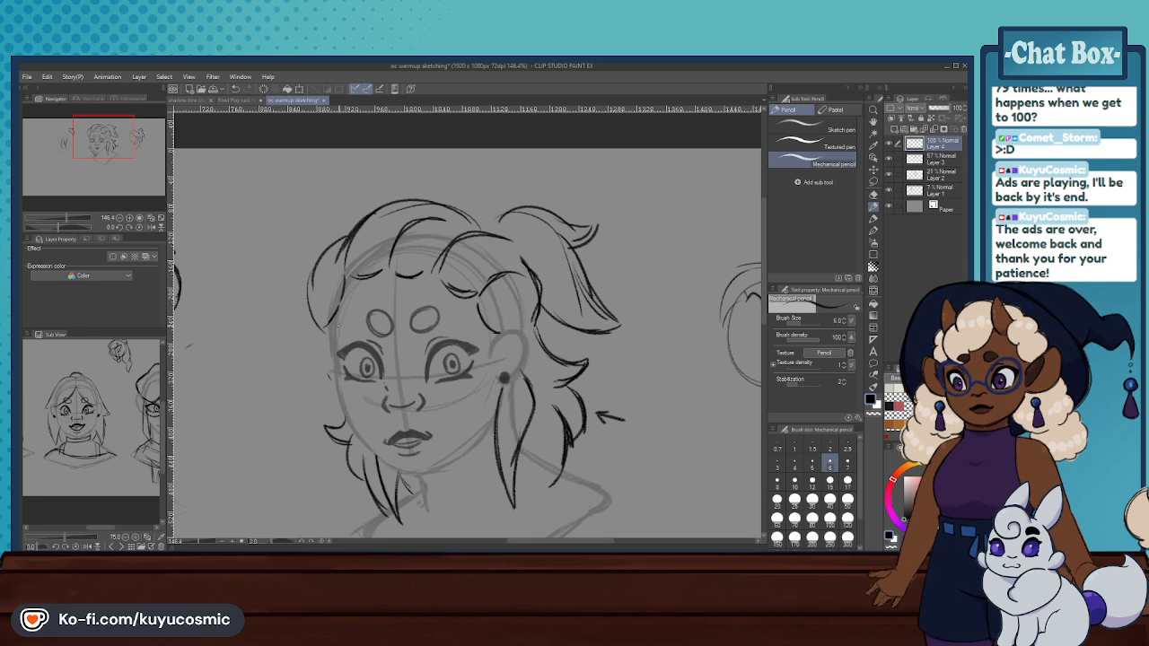
mouse_move(329, 324)
mouse_down()
mouse_move(319, 349)
mouse_move(335, 350)
mouse_up()
key(ctrl+z)
key(ctrl+z)
drag(334, 351, 312, 318)
- Undo the warmup bust's new crown outline, arched strands and hairline curls, keeping the redrawn ponytail
scroll(460, 280, down, 11)
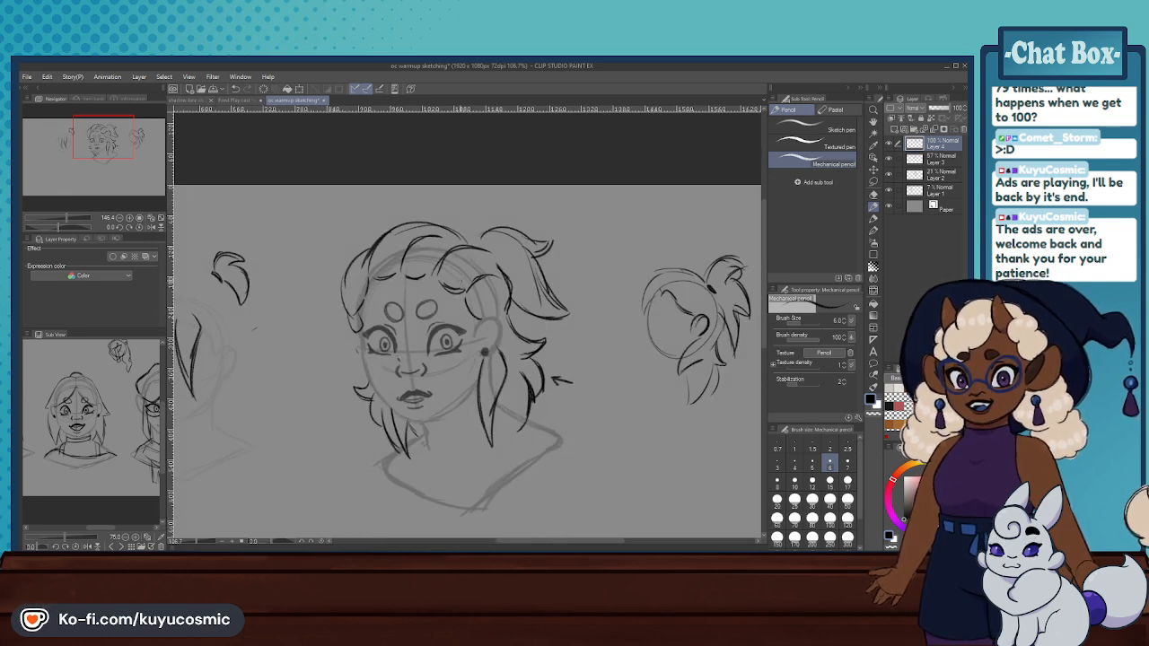
scroll(418, 273, up, 7)
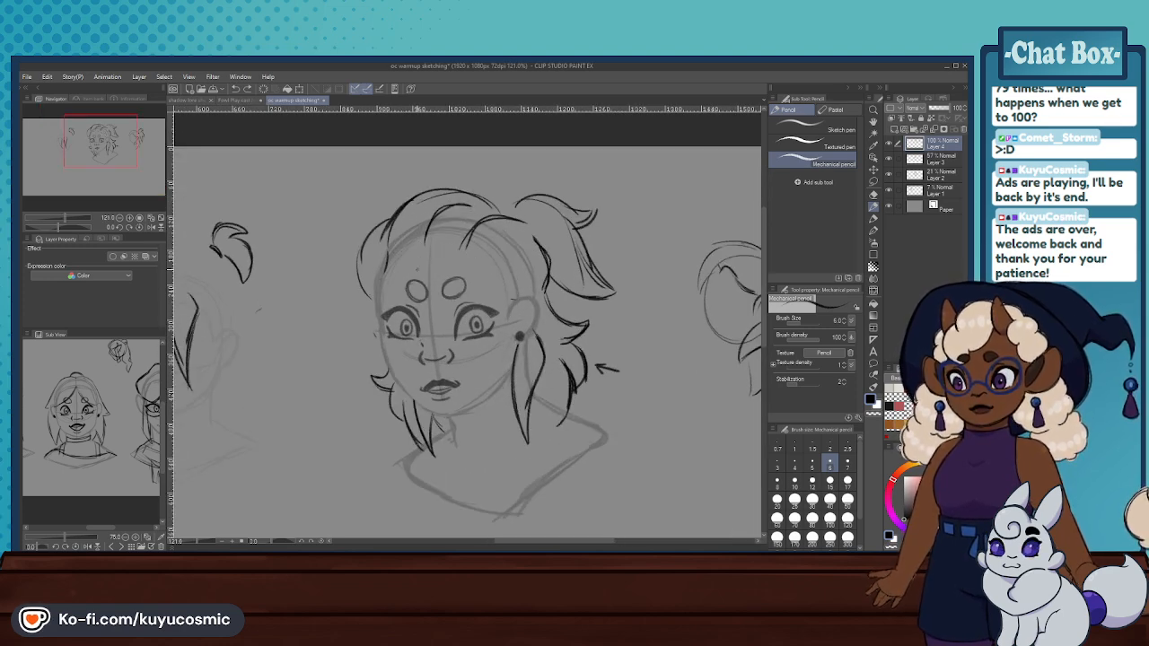
key(ctrl+z)
key(ctrl+z)
key(ctrl+z)
key(ctrl+z)
key(ctrl+z)
key(ctrl+z)
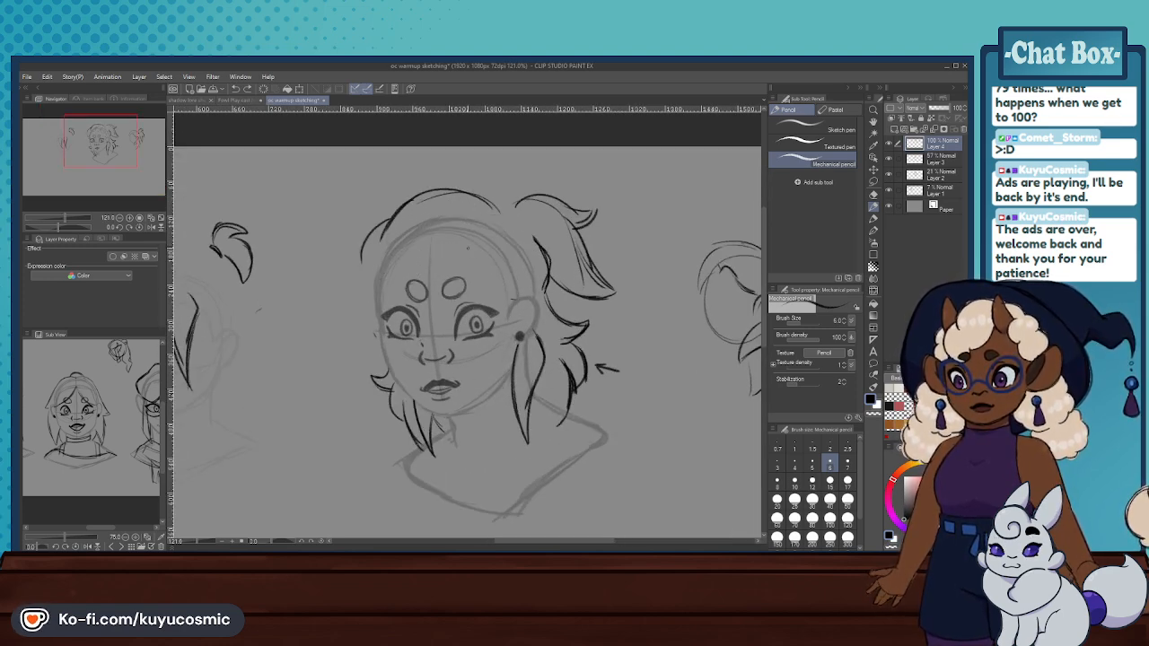
key(ctrl+z)
key(ctrl+z)
key(ctrl+z)
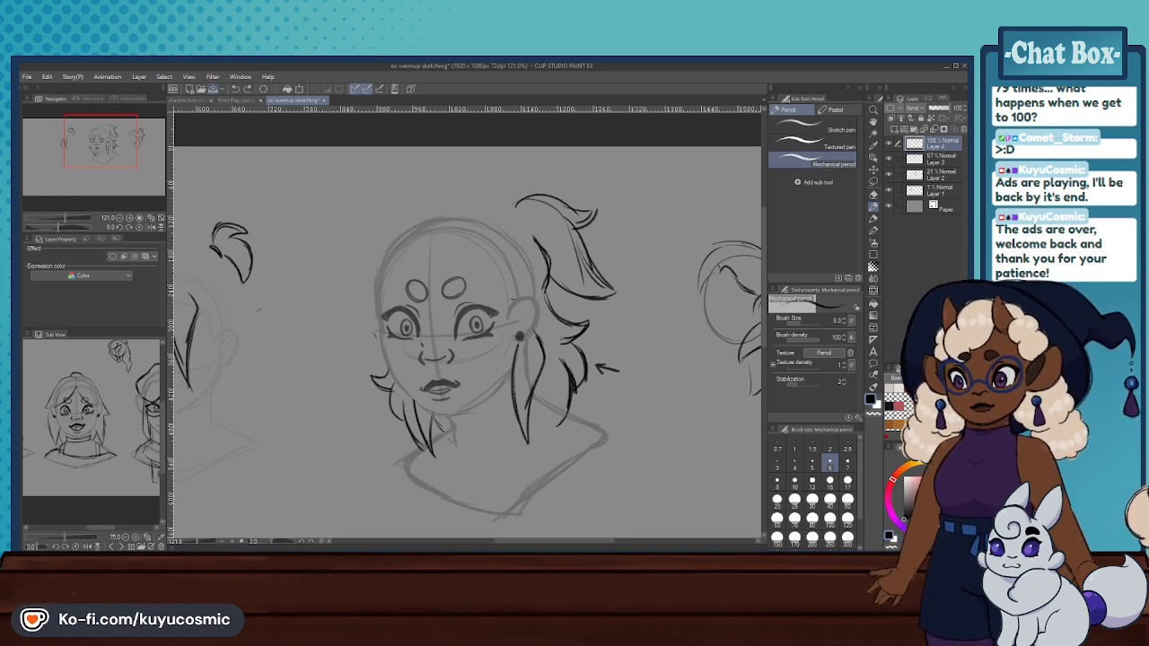
- Review the headshots in the Fowl Play cast document, and return to the oc warmup sketching document
click(220, 99)
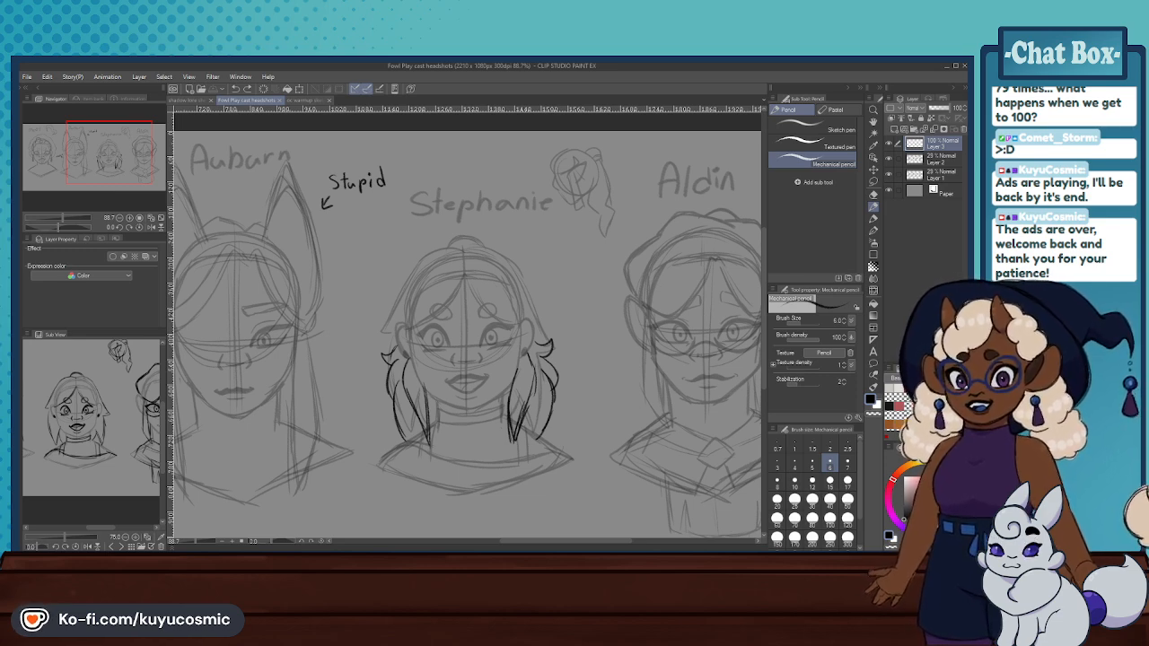
key(ctrl+0)
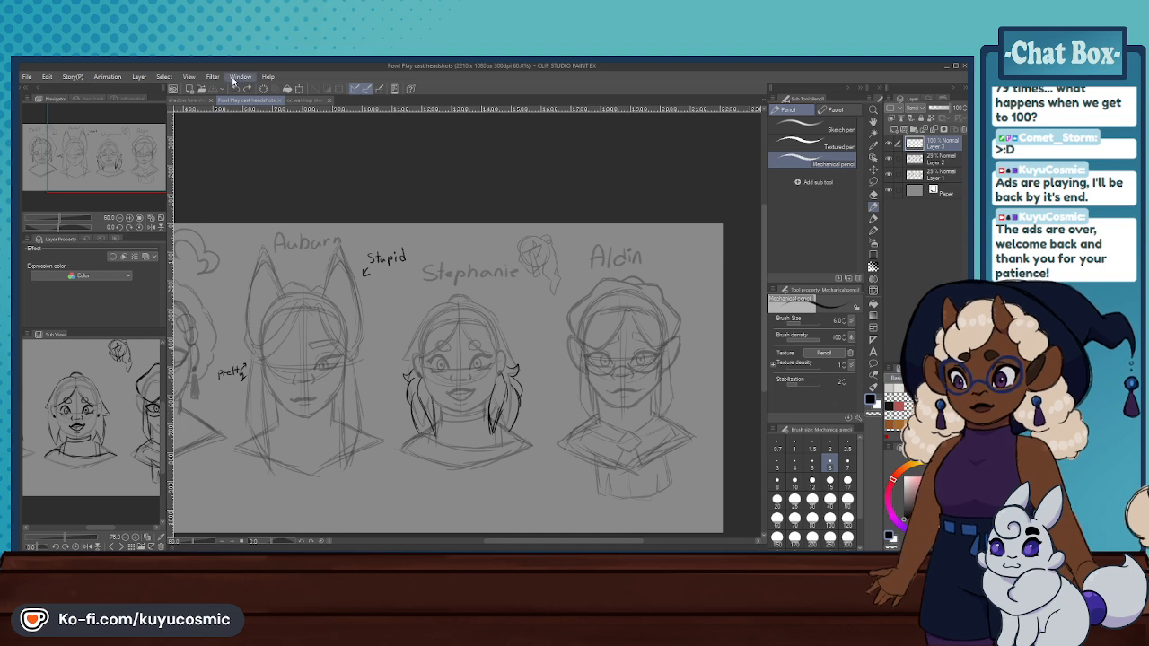
click(296, 102)
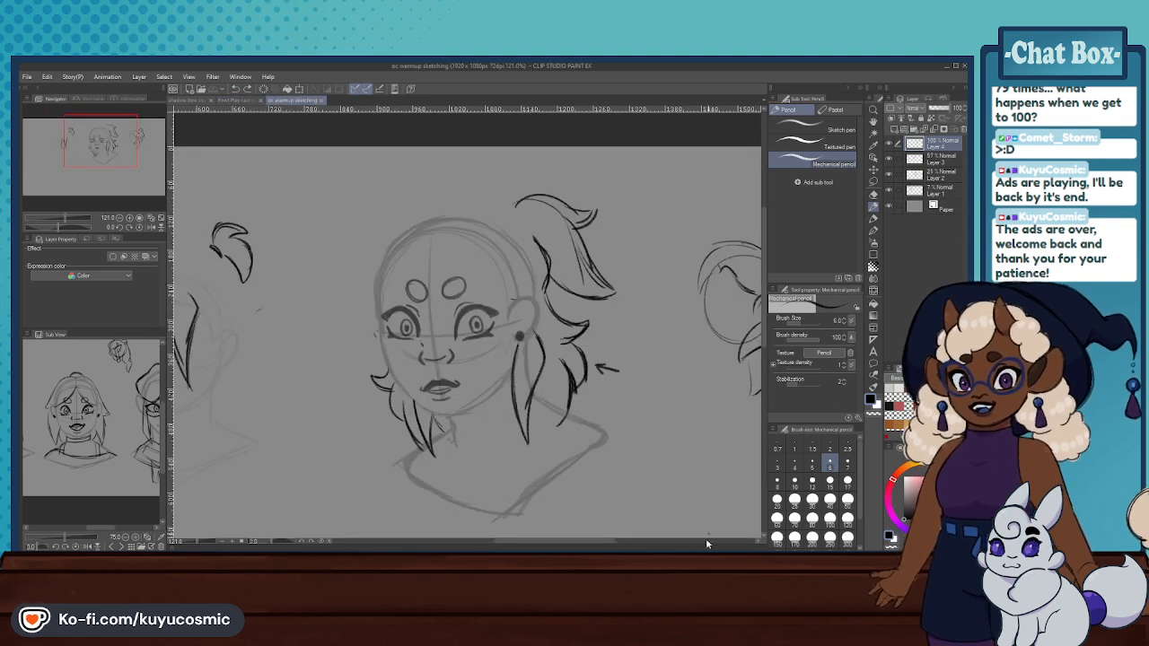